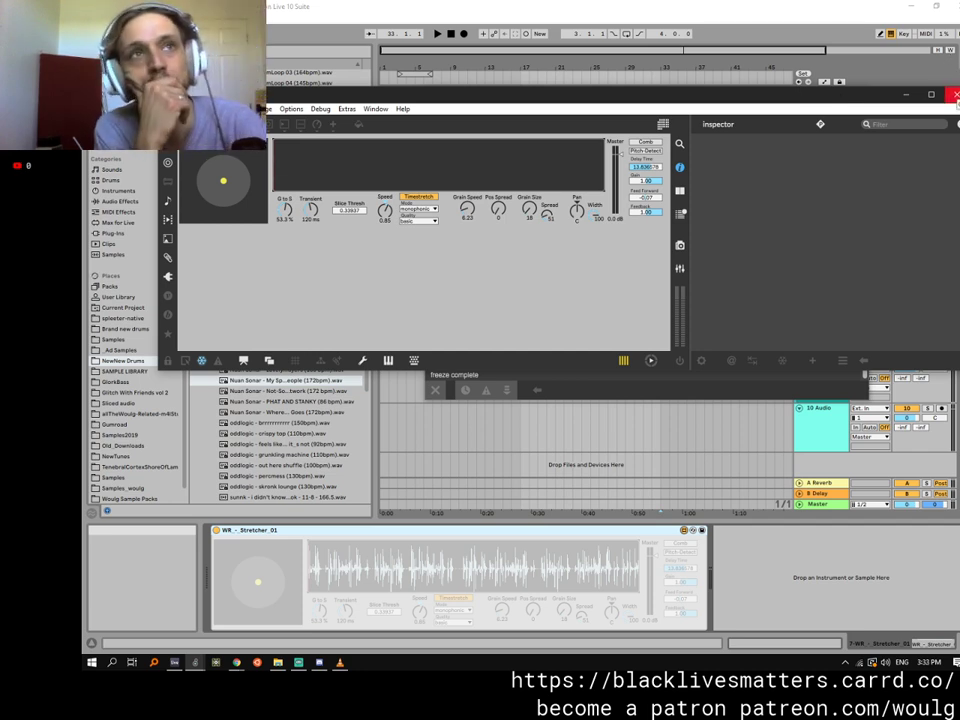
# Close the Max device editor and Max Console, and reposition the point in the Stretcher device's XY pad.
pyautogui.click(955, 94)
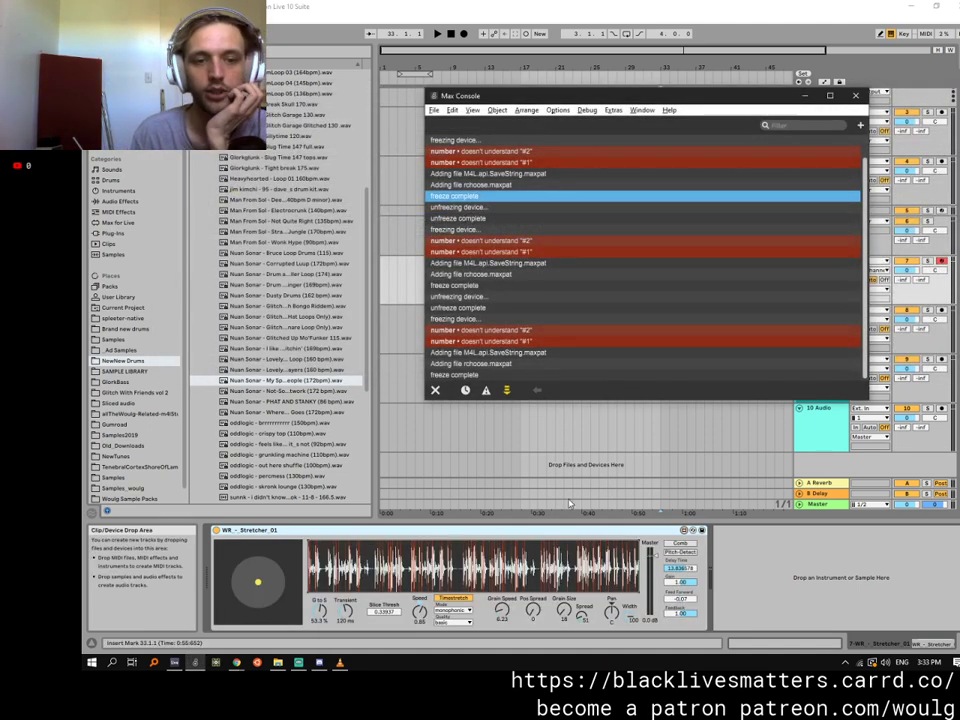
pyautogui.click(855, 95)
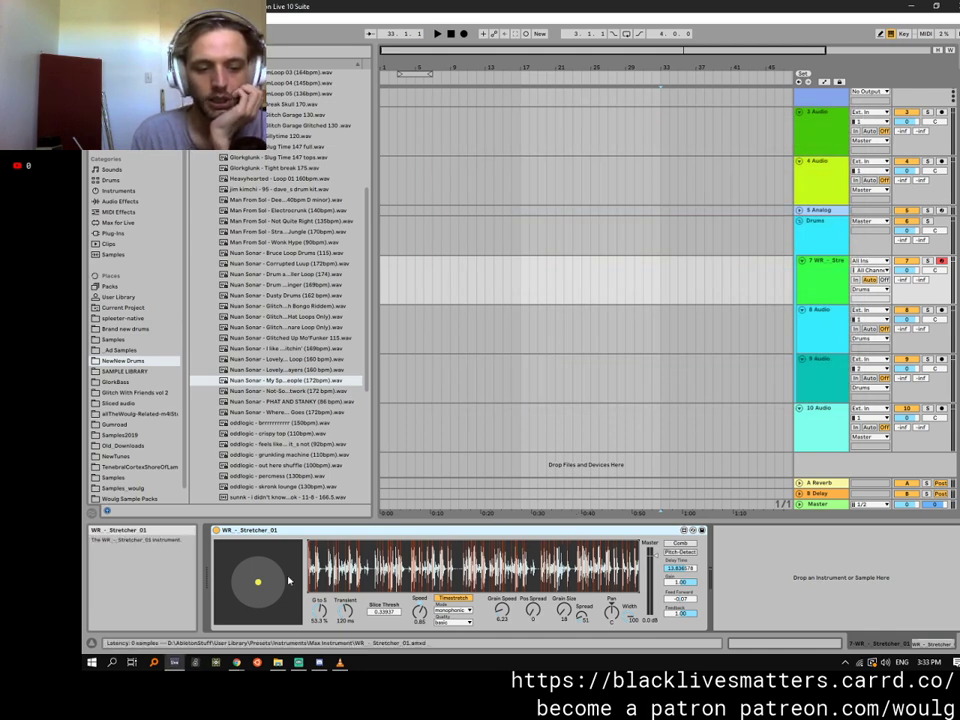
pyautogui.moveTo(264, 577)
pyautogui.mouseDown()
pyautogui.moveTo(279, 598)
pyautogui.moveTo(247, 585)
pyautogui.moveTo(244, 570)
pyautogui.moveTo(268, 619)
pyautogui.moveTo(248, 600)
pyautogui.moveTo(263, 565)
pyautogui.moveTo(256, 600)
pyautogui.moveTo(257, 582)
pyautogui.mouseUp()
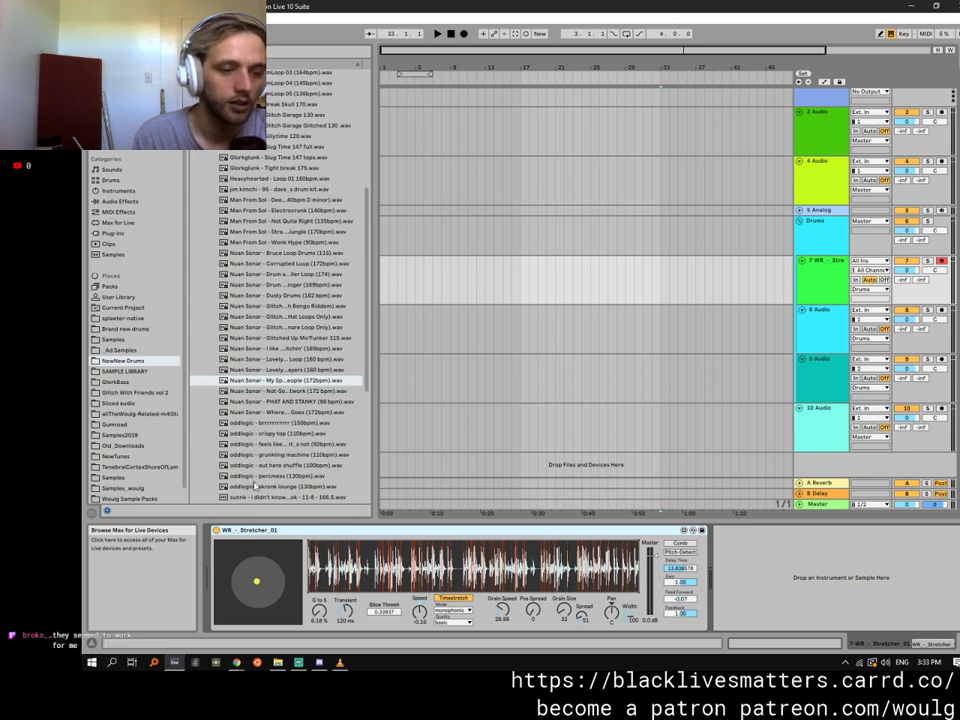
# Locate WR_-_Stretcher_01.amxd among the Max for Live devices, show it in its file folder and duplicate it there.
pyautogui.click(172, 233)
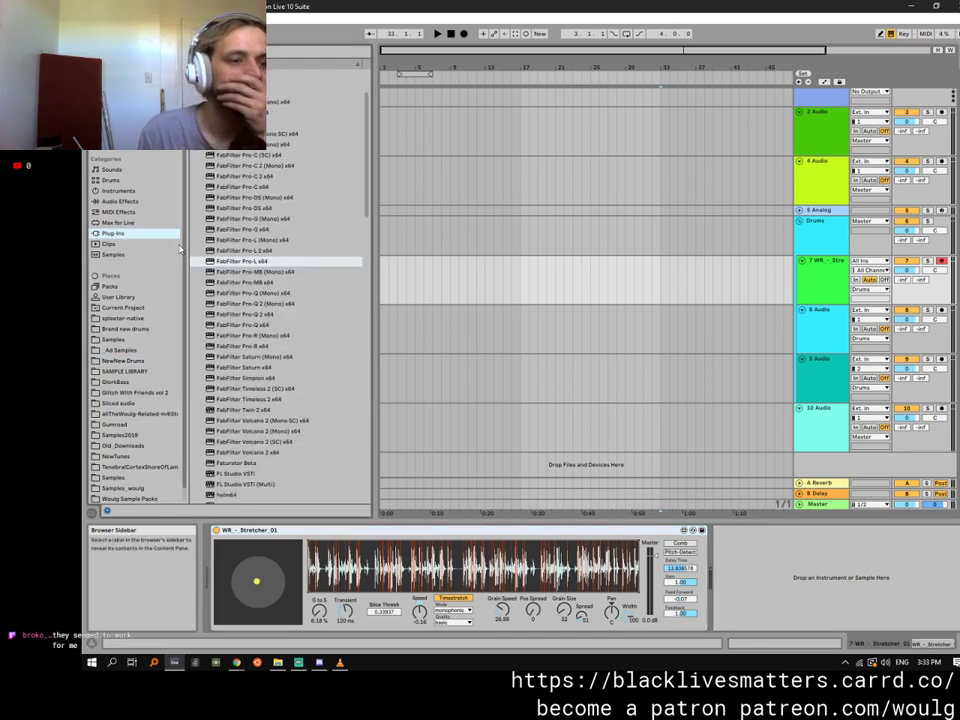
pyautogui.click(118, 222)
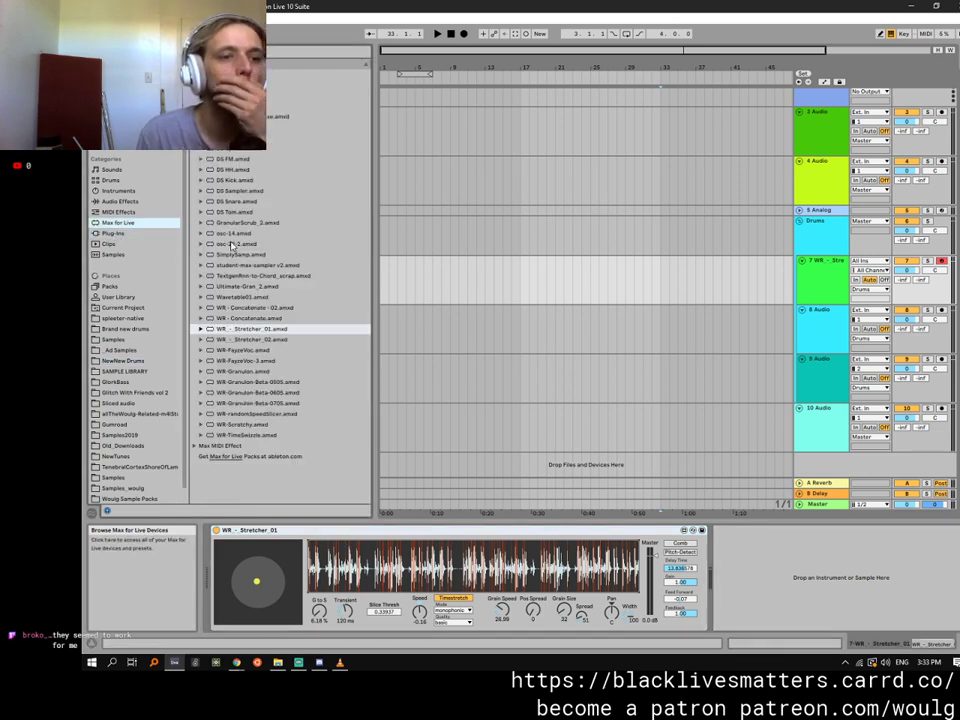
pyautogui.rightClick(272, 331)
pyautogui.click(300, 333)
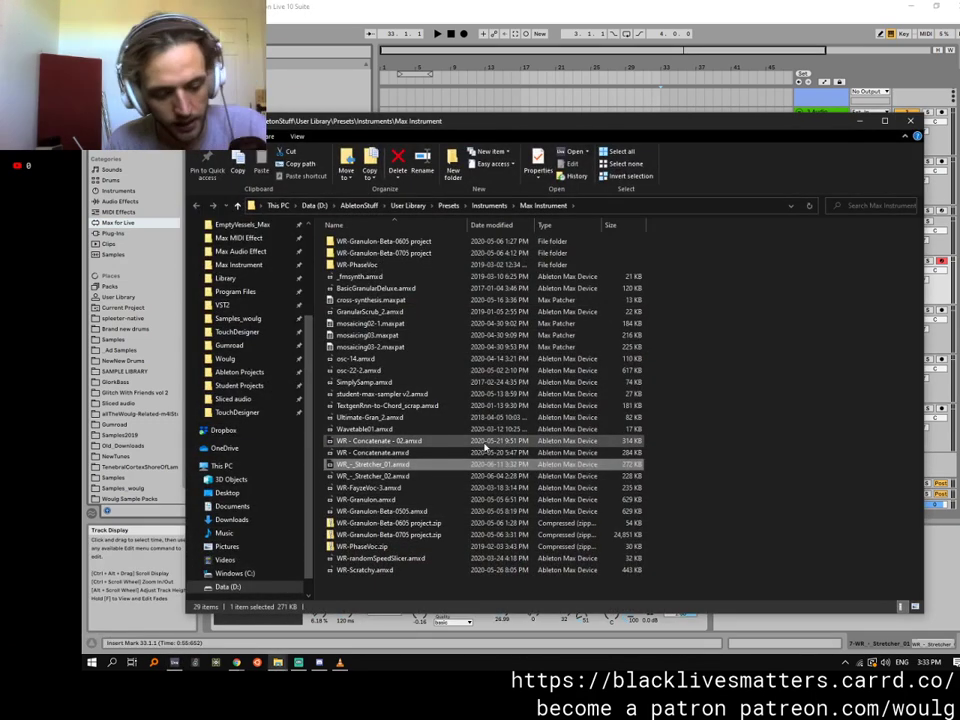
pyautogui.hotkey('ctrl', 'c')
pyautogui.hotkey('ctrl', 'v')
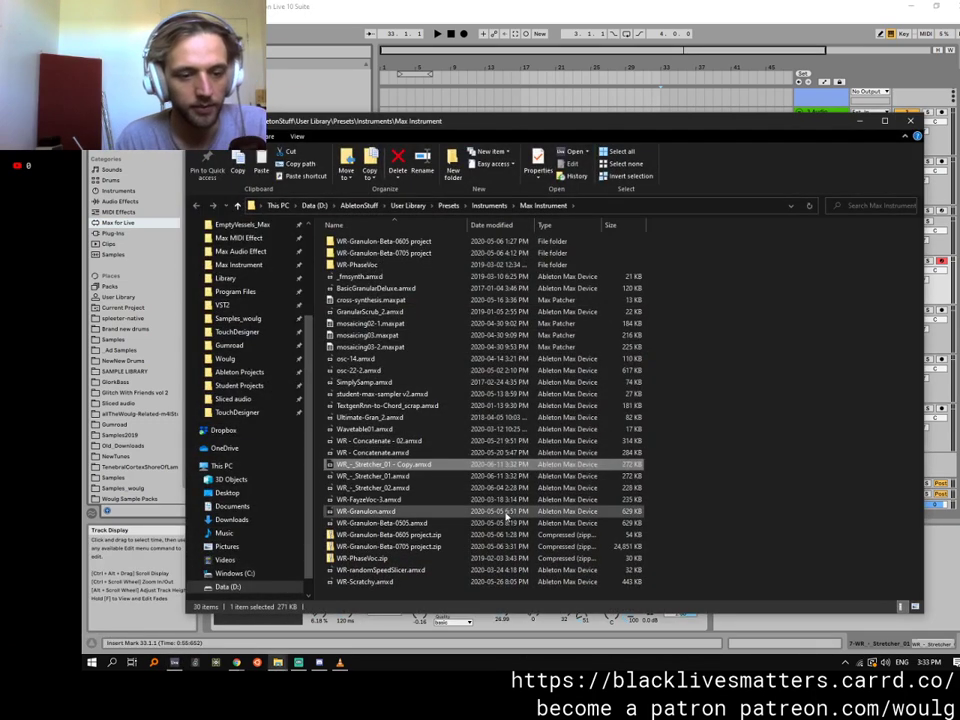
# Change the duplicated Stretcher file's name to WR_-_Grain To Spec Slicer, keeping the .amxd extension.
pyautogui.click(415, 466)
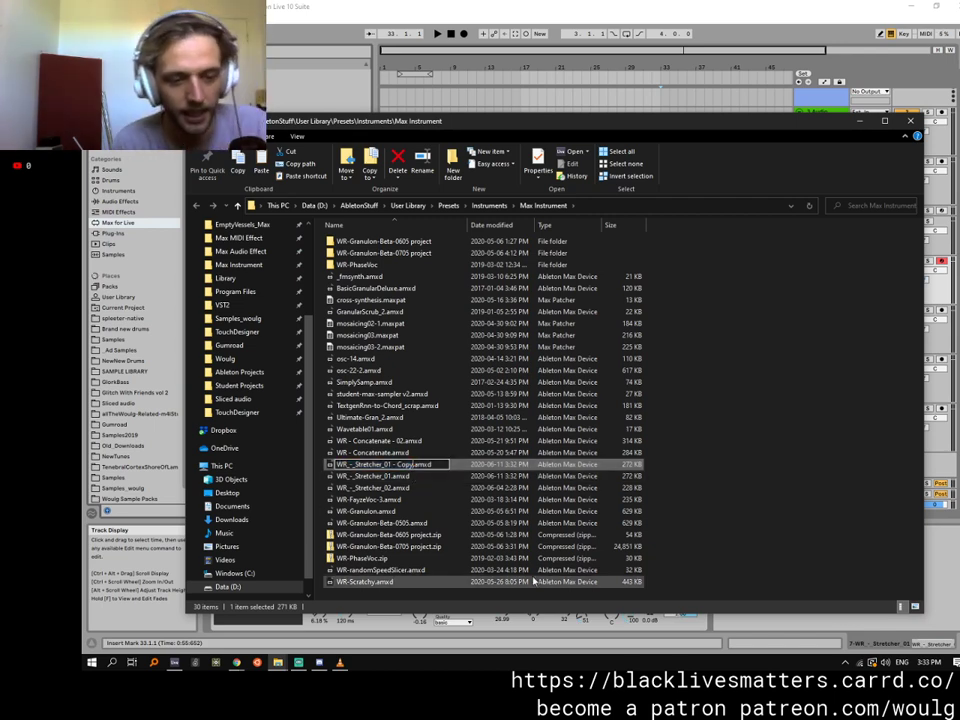
pyautogui.press('BackSpace')
pyautogui.press('BackSpace')
pyautogui.press('BackSpace')
pyautogui.press('BackSpace')
pyautogui.press('BackSpace')
pyautogui.press('BackSpace')
pyautogui.press('BackSpace')
pyautogui.press('BackSpace')
pyautogui.press('BackSpace')
pyautogui.press('BackSpace')
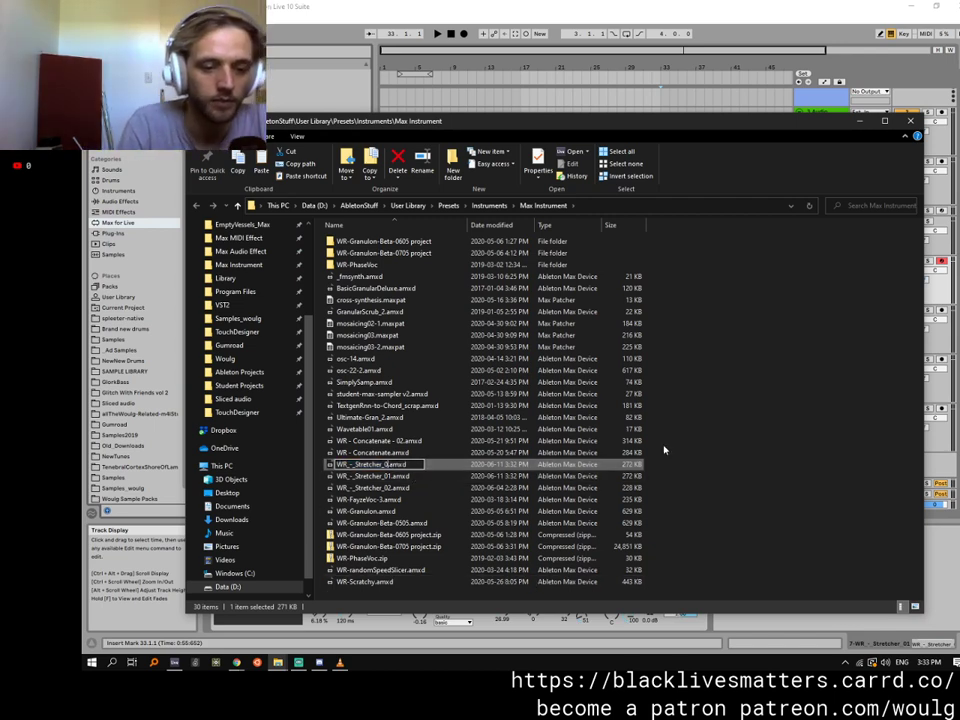
pyautogui.press('BackSpace')
pyautogui.press('BackSpace')
pyautogui.press('BackSpace')
pyautogui.press('BackSpace')
pyautogui.press('BackSpace')
pyautogui.press('BackSpace')
pyautogui.press('BackSpace')
pyautogui.press('BackSpace')
pyautogui.press('BackSpace')
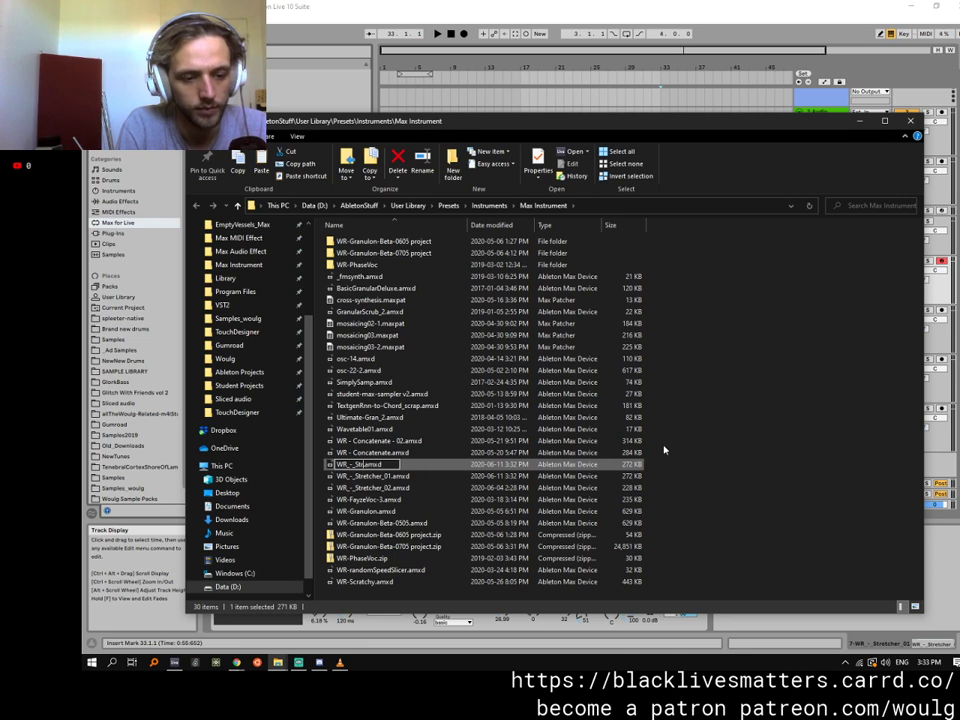
pyautogui.write('Grain T')
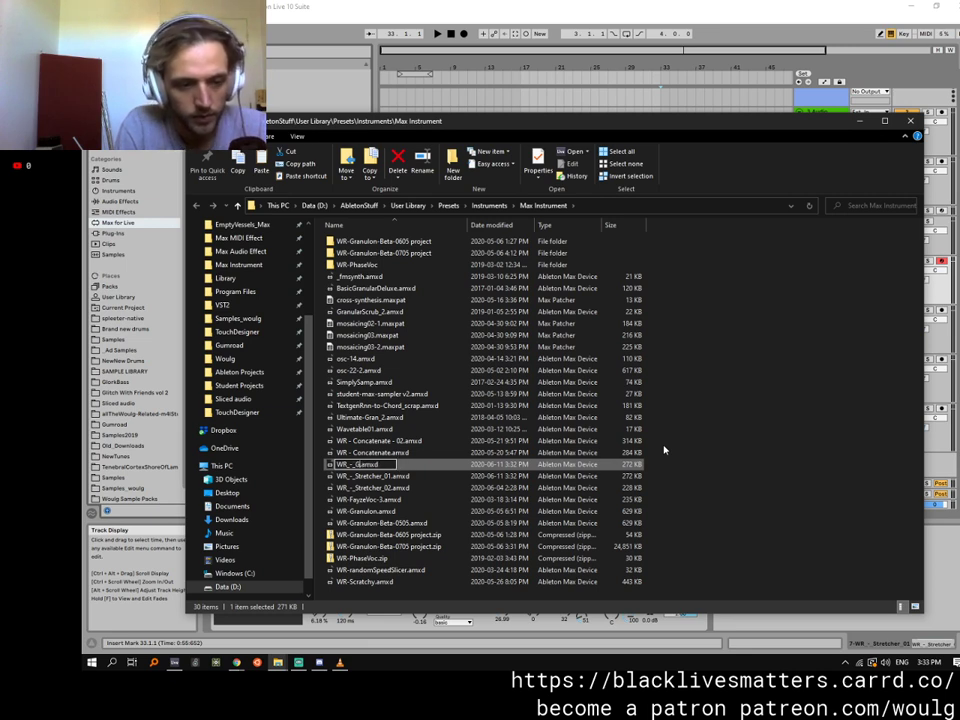
pyautogui.write('p')
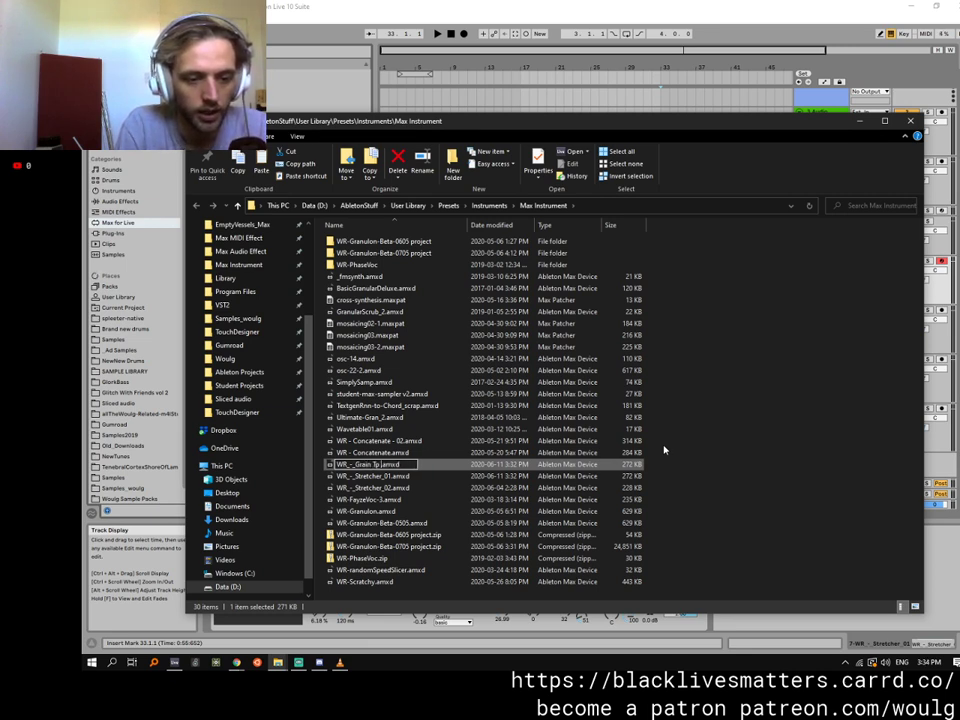
pyautogui.press('BackSpace')
pyautogui.write('o Spec')
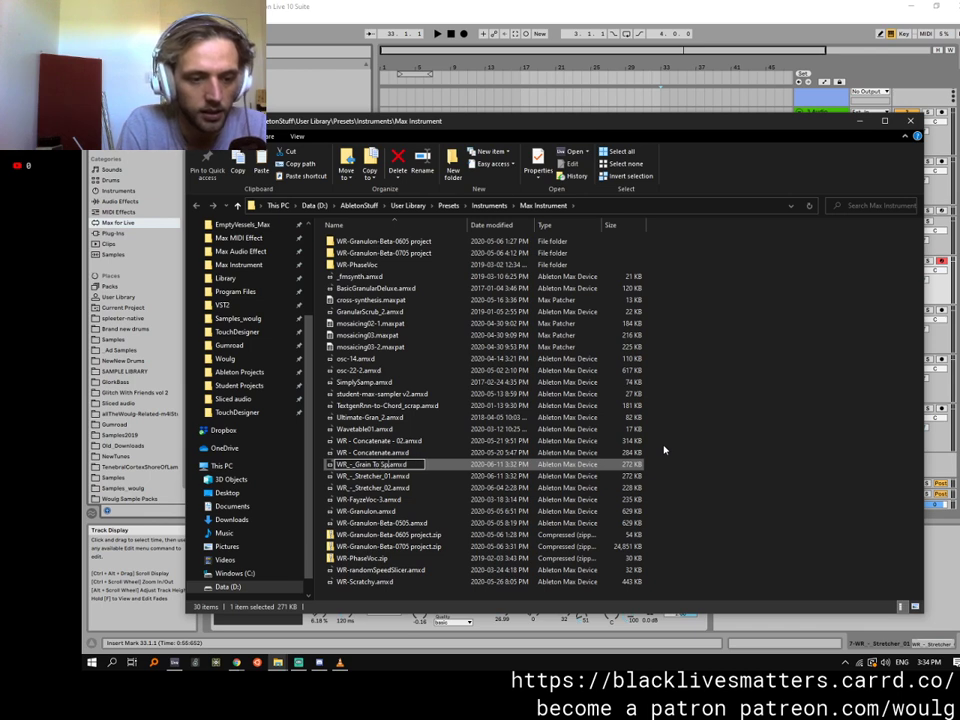
pyautogui.write(' Slicer')
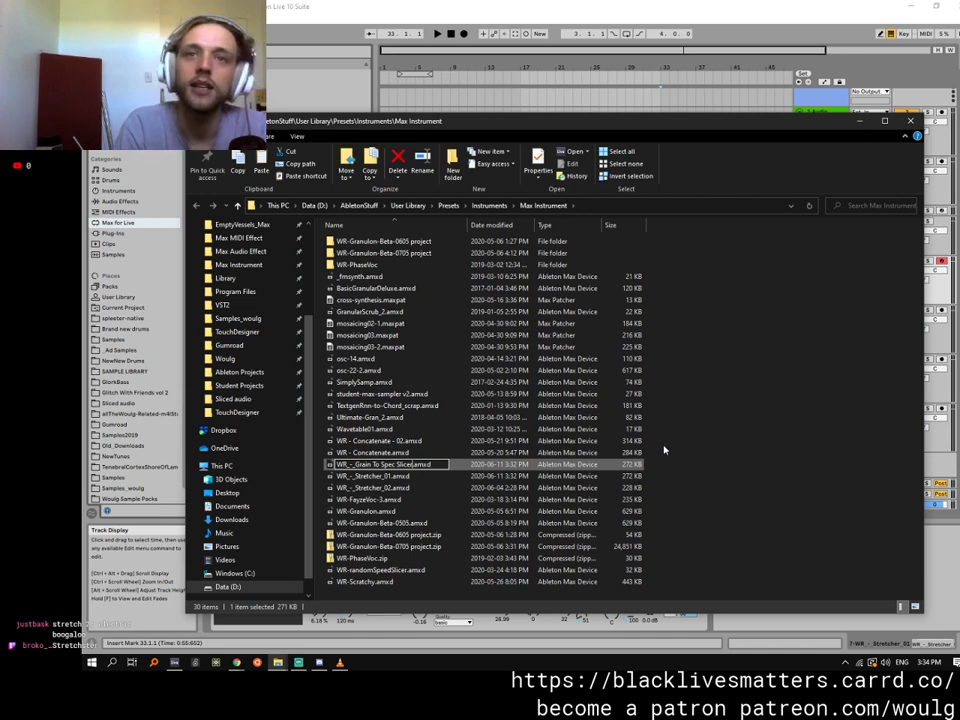
# Rework the duplicate's file name to WR_-_GrainSpectral Beat Slicer.
pyautogui.press('BackSpace')
pyautogui.press('BackSpace')
pyautogui.press('BackSpace')
pyautogui.press('BackSpace')
pyautogui.press('BackSpace')
pyautogui.press('BackSpace')
pyautogui.press('BackSpace')
pyautogui.press('BackSpace')
pyautogui.press('BackSpace')
pyautogui.press('BackSpace')
pyautogui.press('BackSpace')
pyautogui.press('BackSpace')
pyautogui.press('BackSpace')
pyautogui.press('BackSpace')
pyautogui.press('BackSpace')
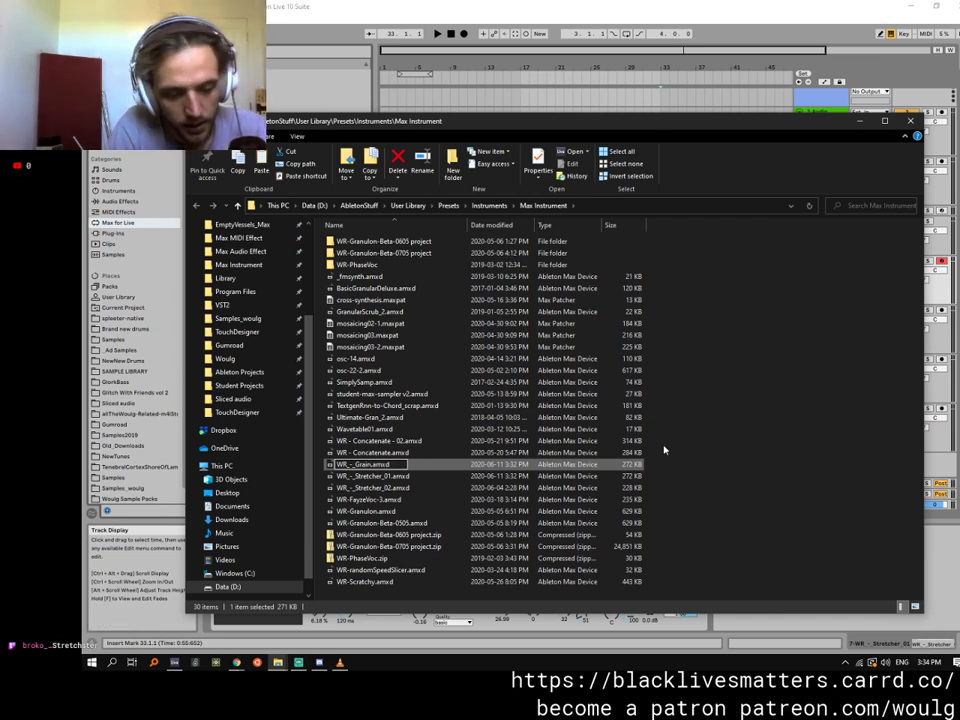
pyautogui.write('Spectral')
pyautogui.press('BackSpace')
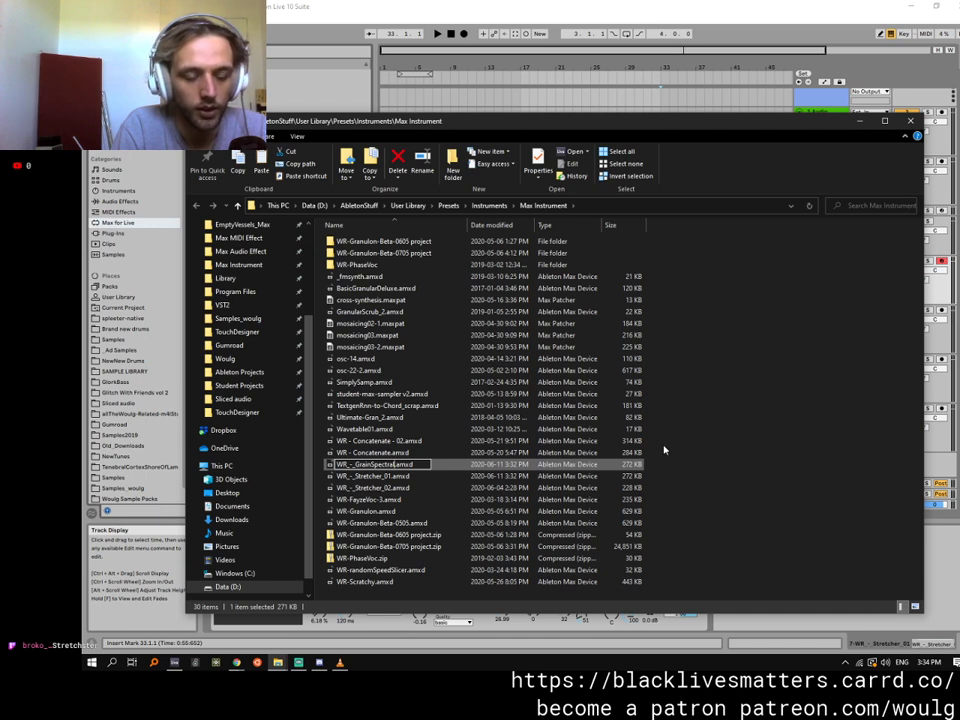
pyautogui.write('Beat')
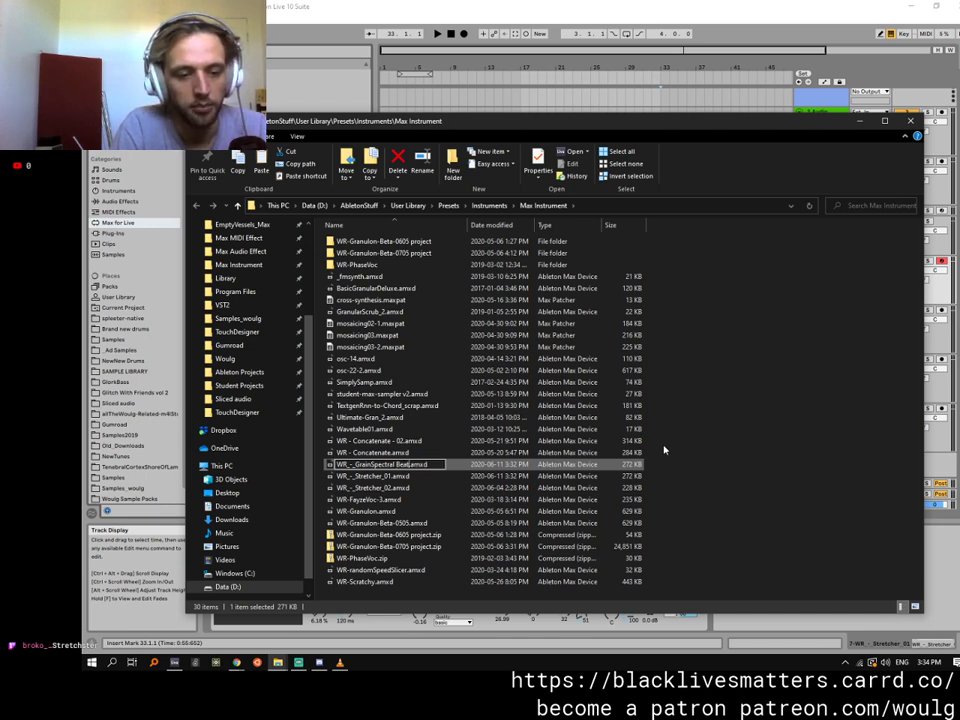
pyautogui.write(' Slicer')
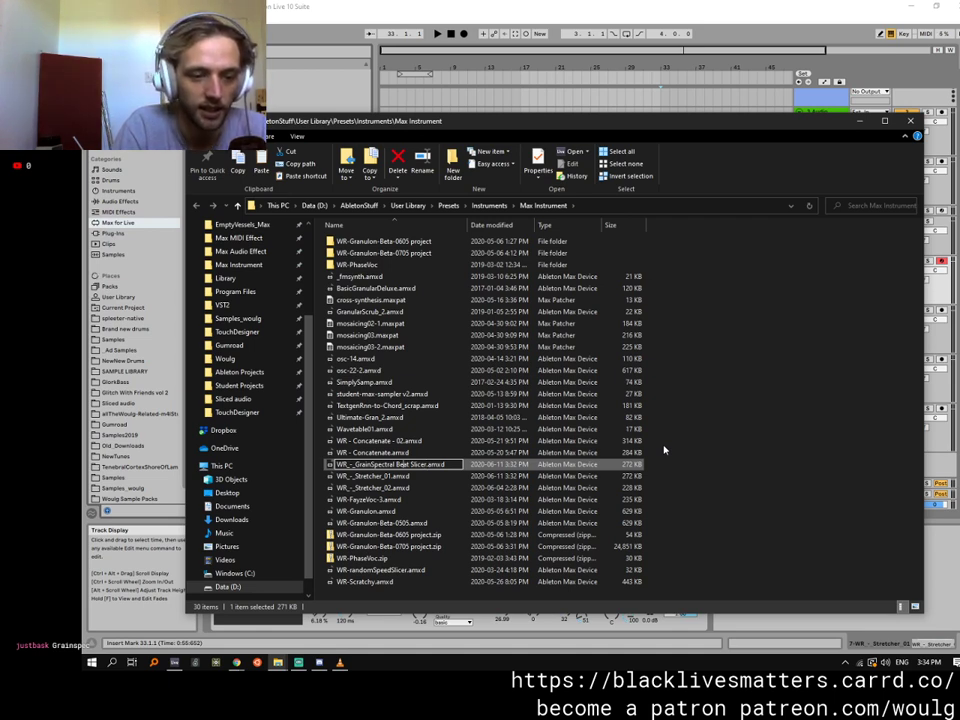
# Shorten "GrainSpectral" to "GrainSpec" and append "Stretcher", naming the duplicate WR_-_GrainSpec Beat Slicer Stretcher.amxd.
pyautogui.press('BackSpace')
pyautogui.press('BackSpace')
pyautogui.press('BackSpace')
pyautogui.press('BackSpace')
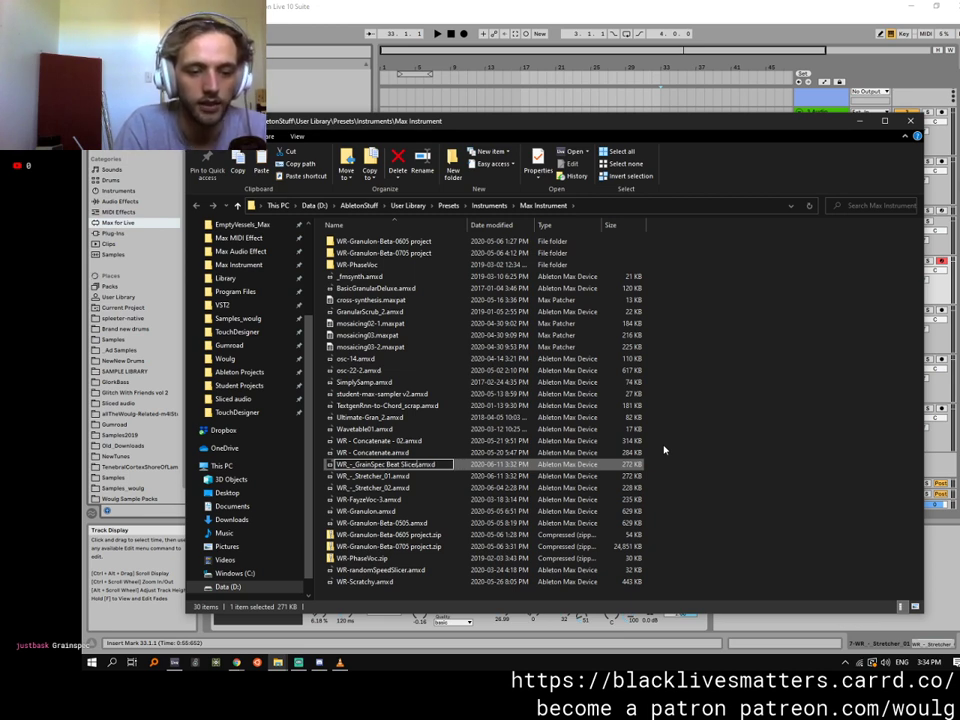
pyautogui.write('Stre')
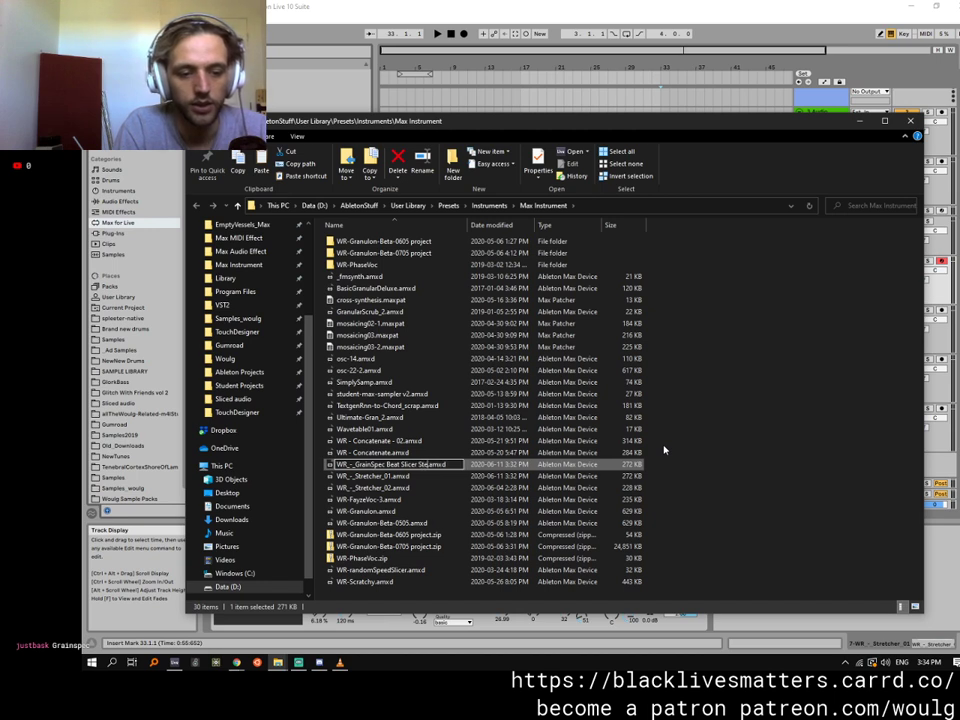
pyautogui.write('tcher')
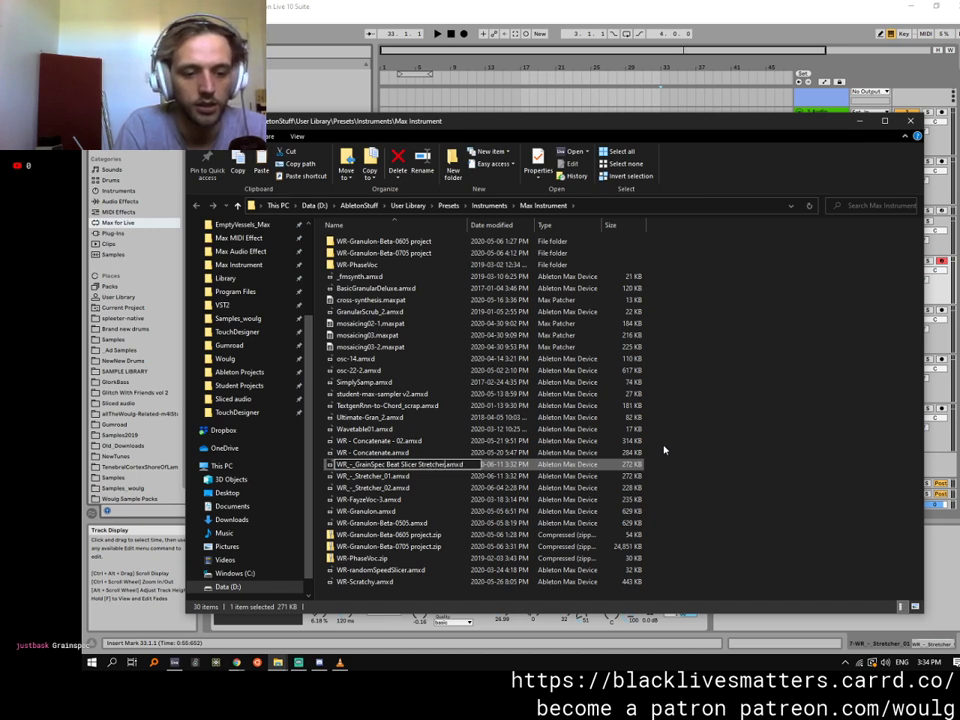
pyautogui.press('Return')
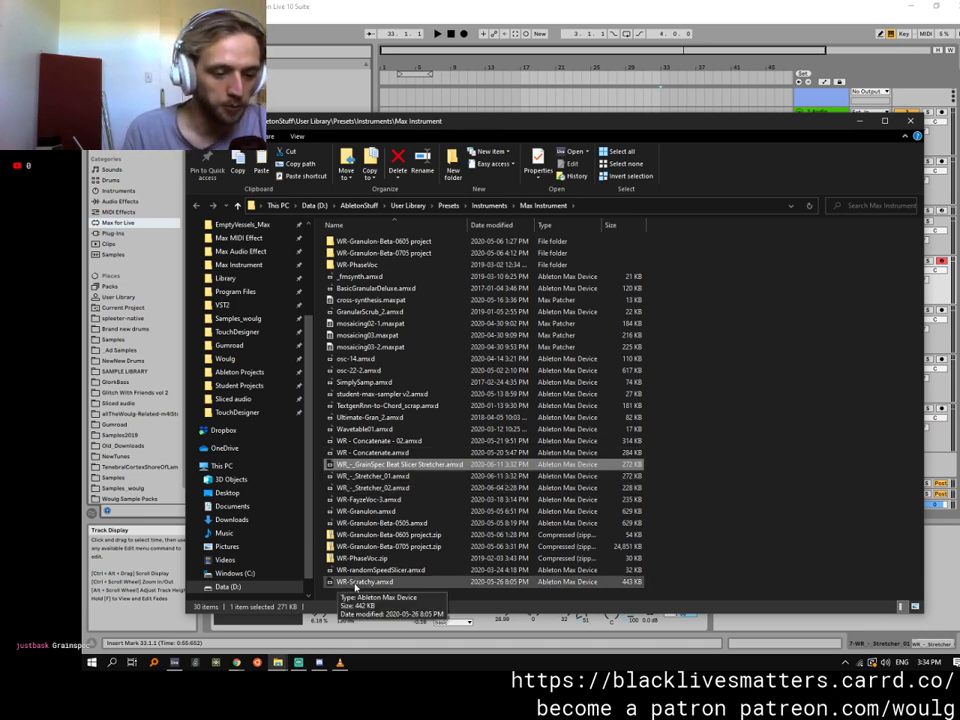
# Browse to the Max Audio Effect presets folder, look through its devices and select WR-AutoTune.amxd.
pyautogui.click(320, 662)
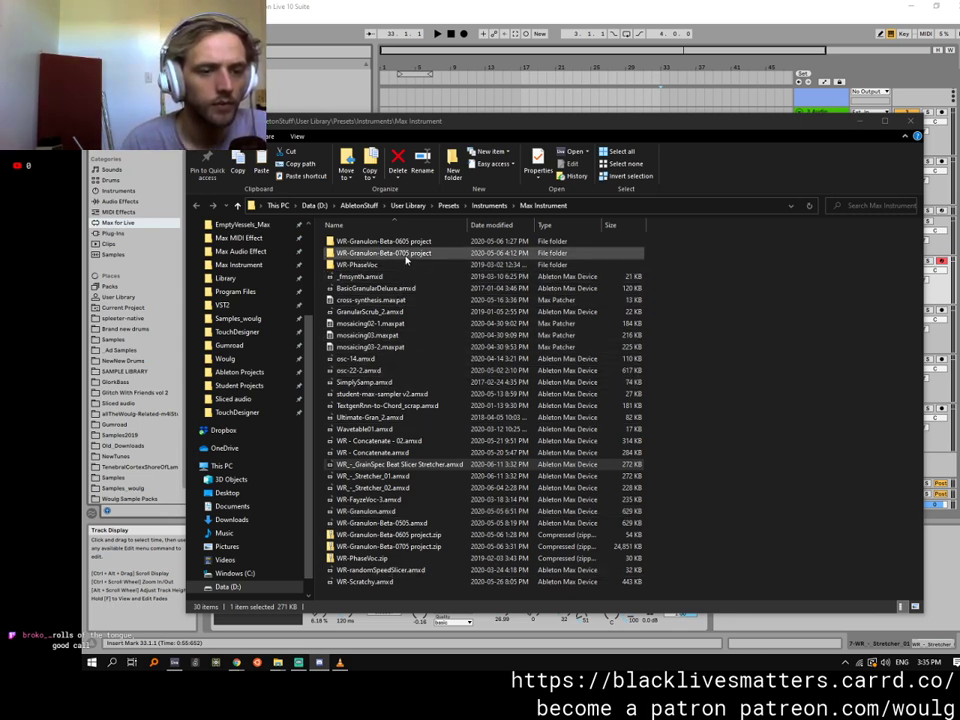
pyautogui.click(260, 412)
pyautogui.click(258, 399)
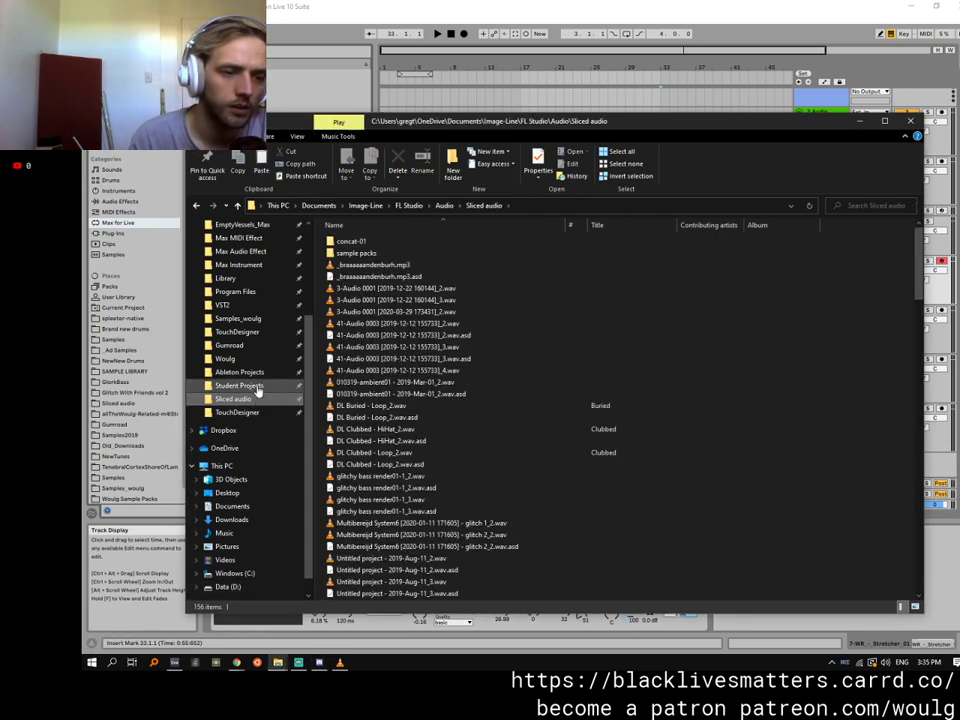
pyautogui.click(245, 251)
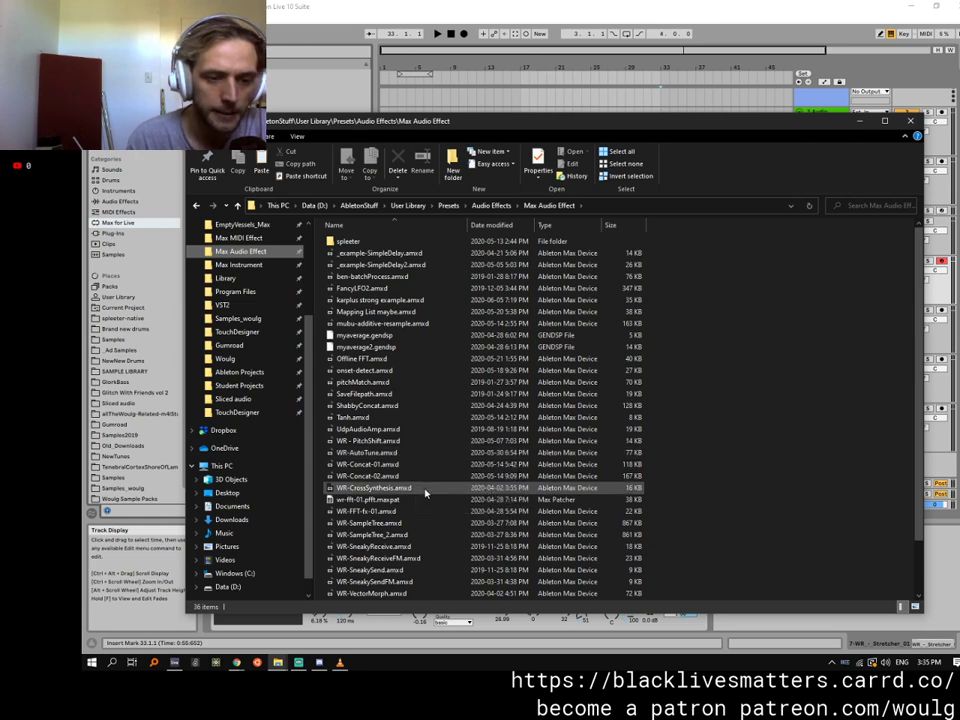
pyautogui.scroll(-2, 436, 523)
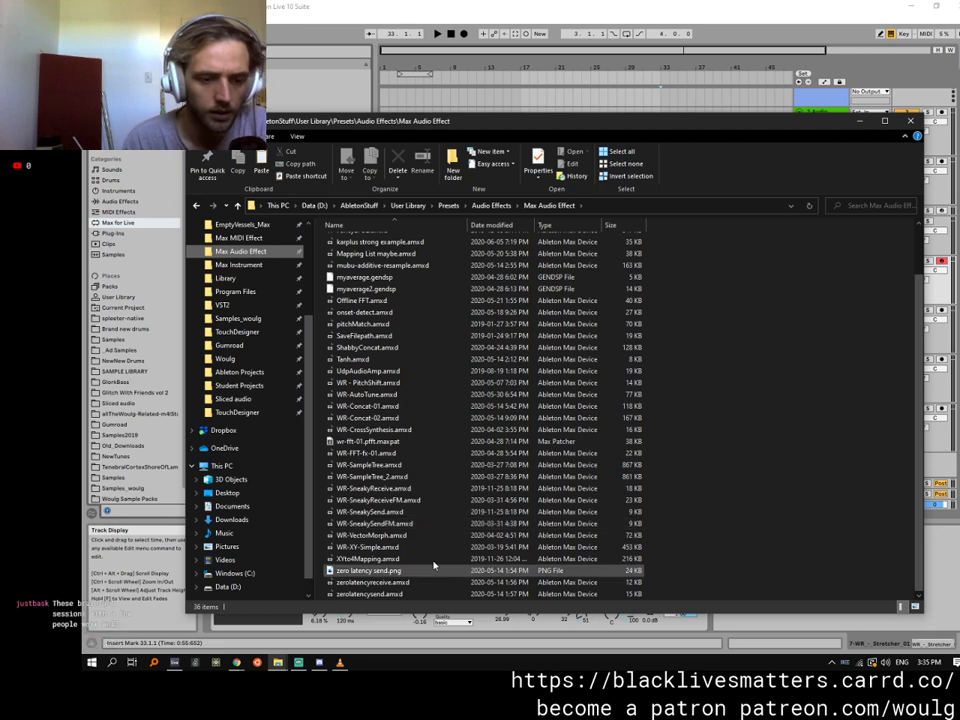
pyautogui.click(392, 396)
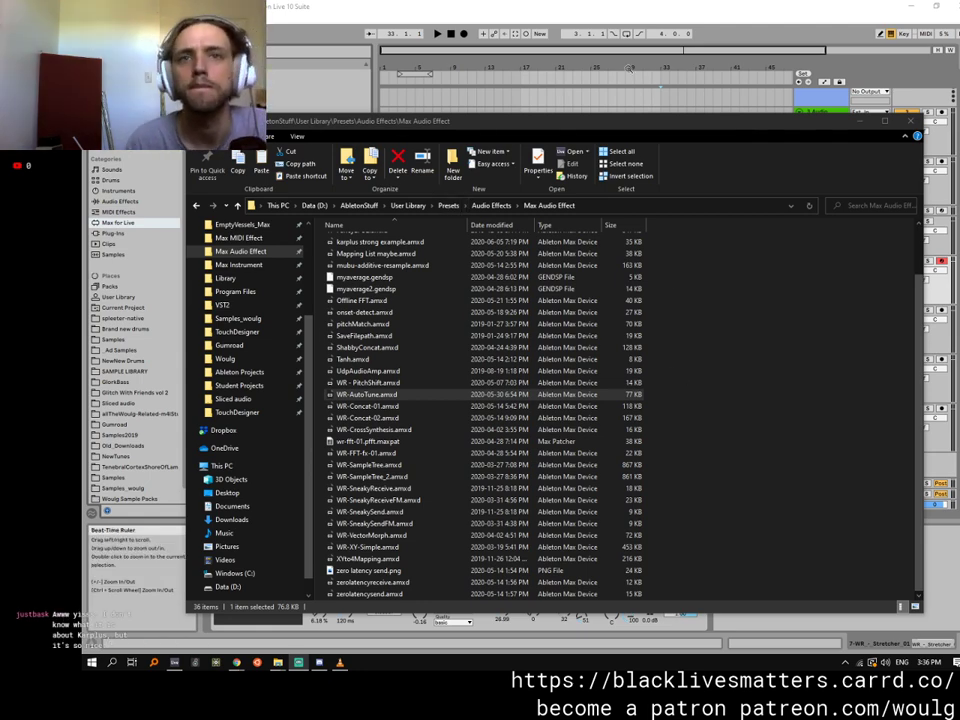
# Return to Ableton Live and delete the WR_-_Stretcher_01 device from track 7.
pyautogui.click(620, 70)
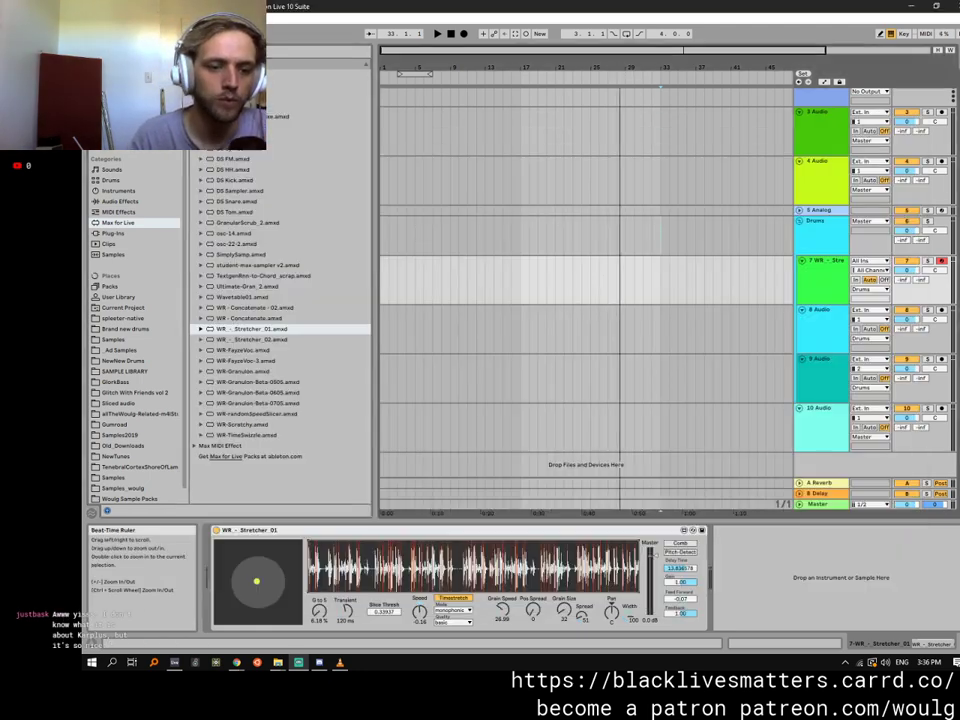
pyautogui.click(439, 534)
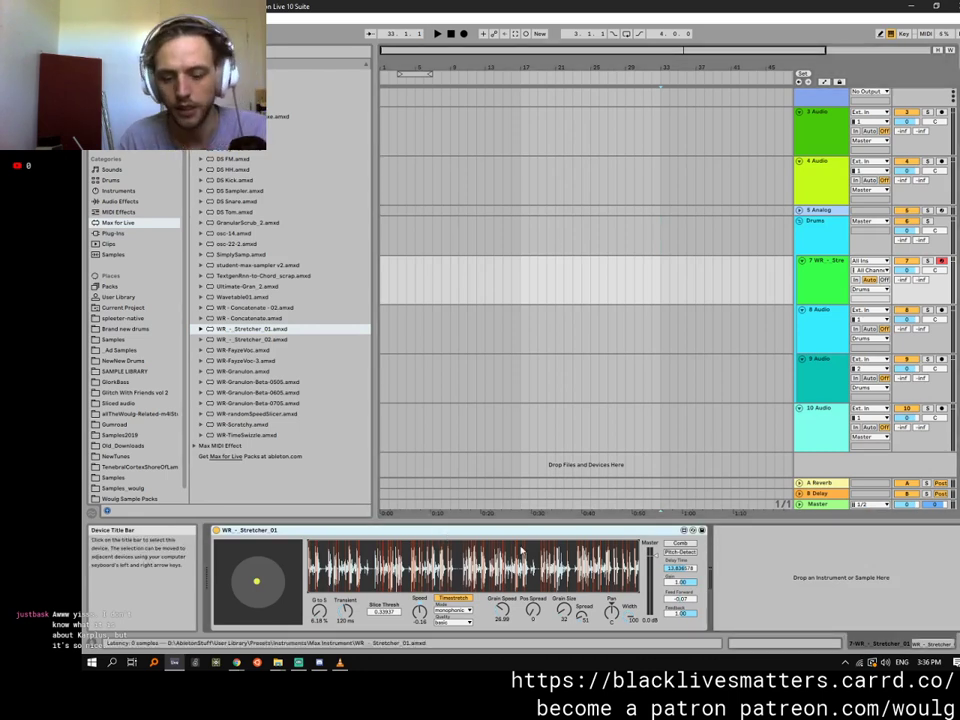
pyautogui.press('Delete')
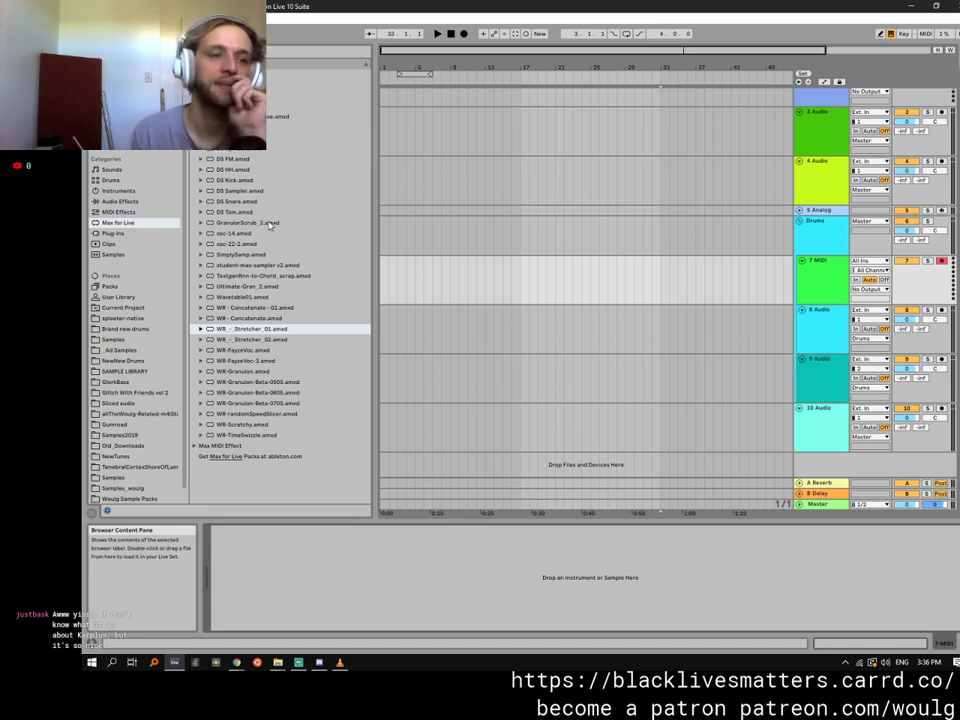
# Load the default Operator instrument onto the empty MIDI track 7.
pyautogui.click(126, 201)
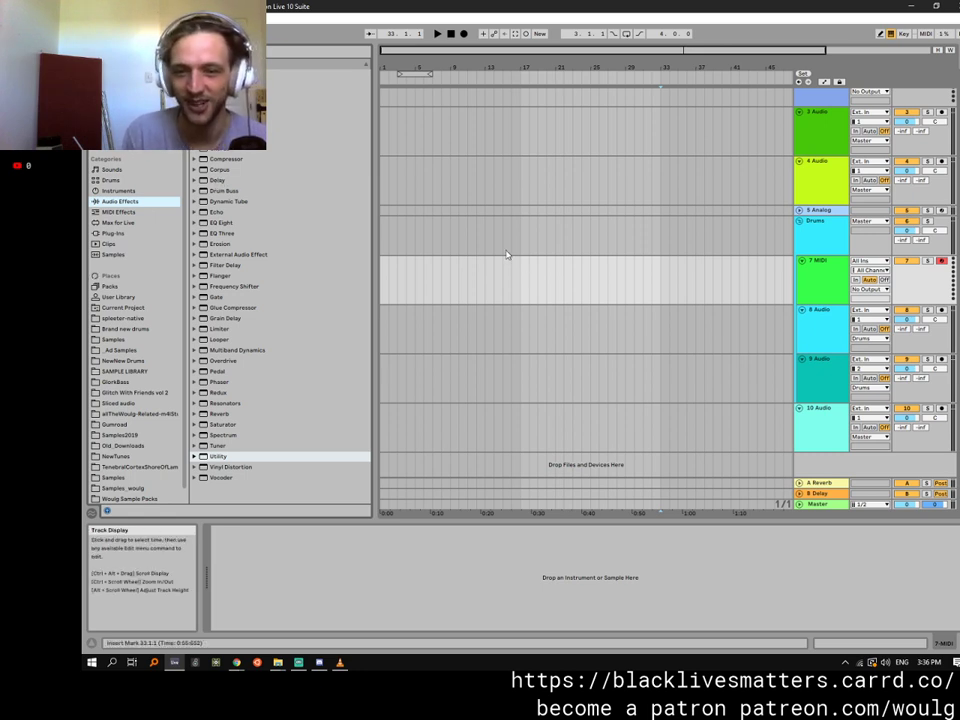
pyautogui.click(118, 190)
pyautogui.moveTo(345, 224); pyautogui.dragTo(476, 289)
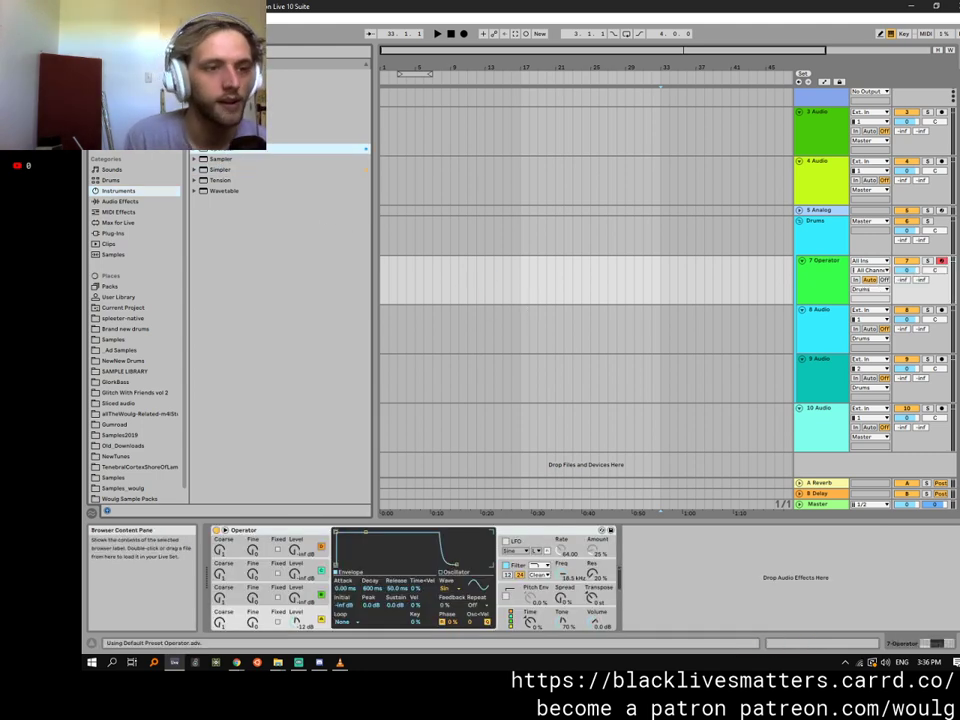
# Add an unsynced Delay after Operator with 24.1 ms time and 68% feedback, and group it into an Audio Effect Rack.
pyautogui.click(133, 201)
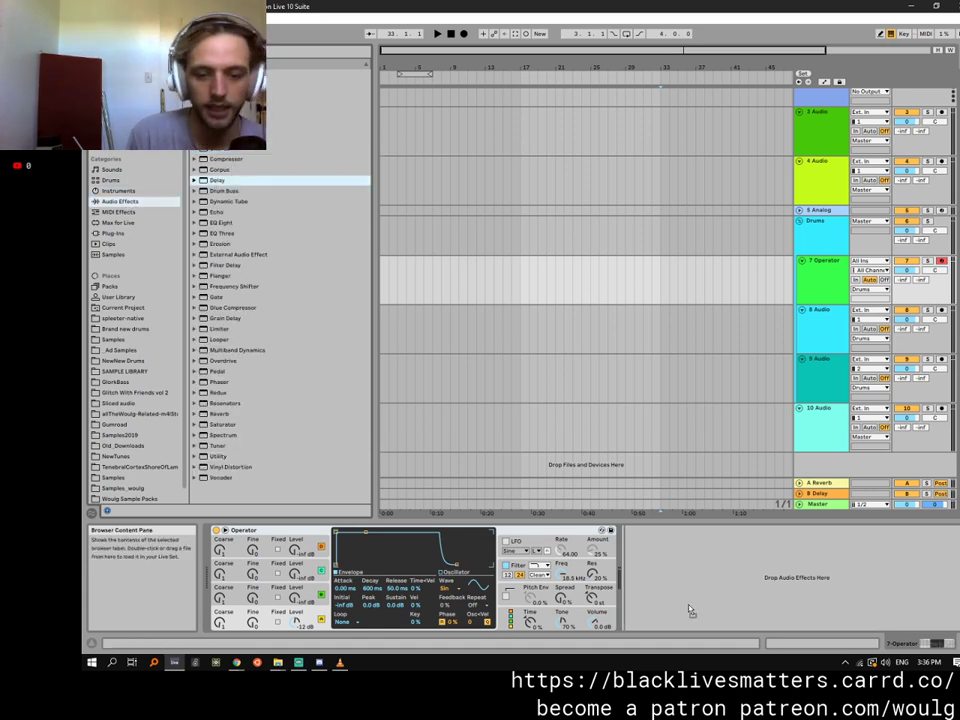
pyautogui.doubleClick(217, 180)
pyautogui.click(640, 549)
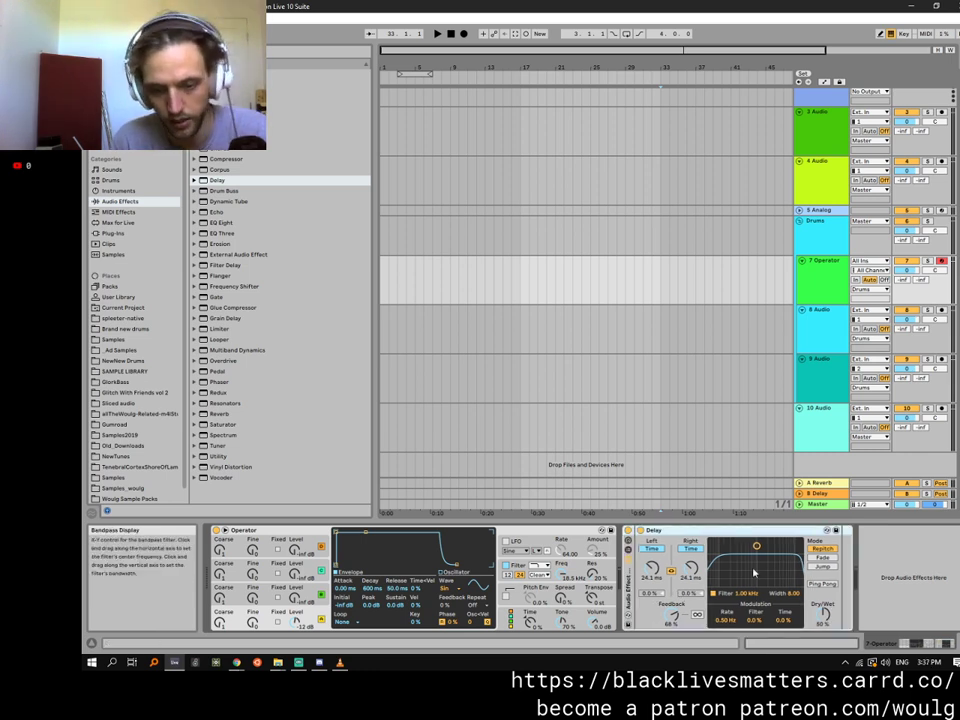
pyautogui.hotkey('ctrl', 'g')
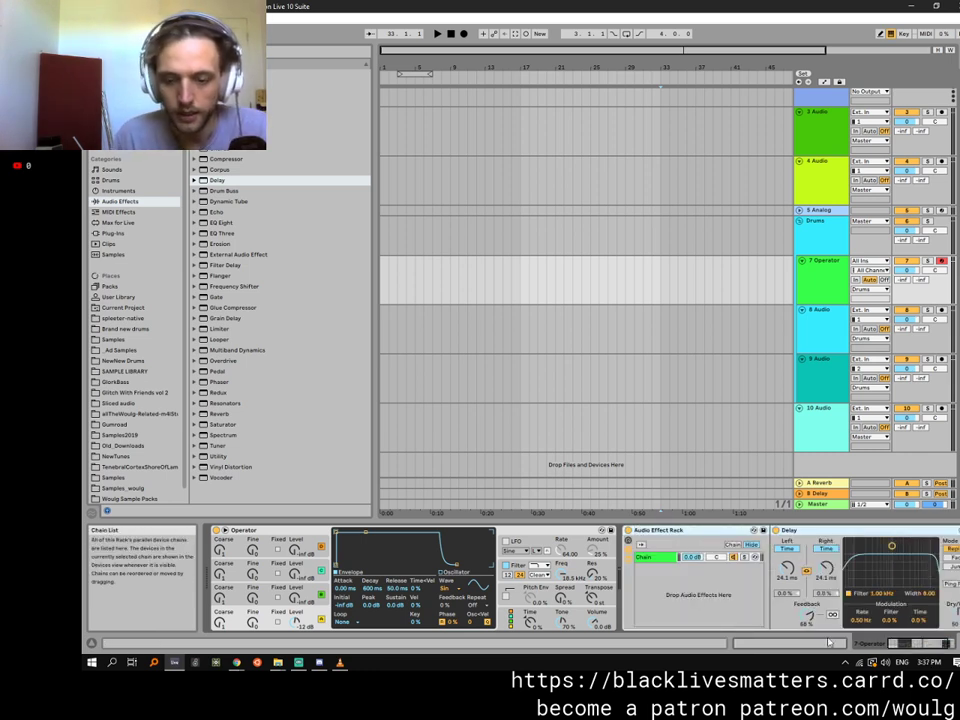
# Set the rack's Delay time to 20 ms and duplicate its chain with the copy's delay time set to 40 ms.
pyautogui.click(943, 642)
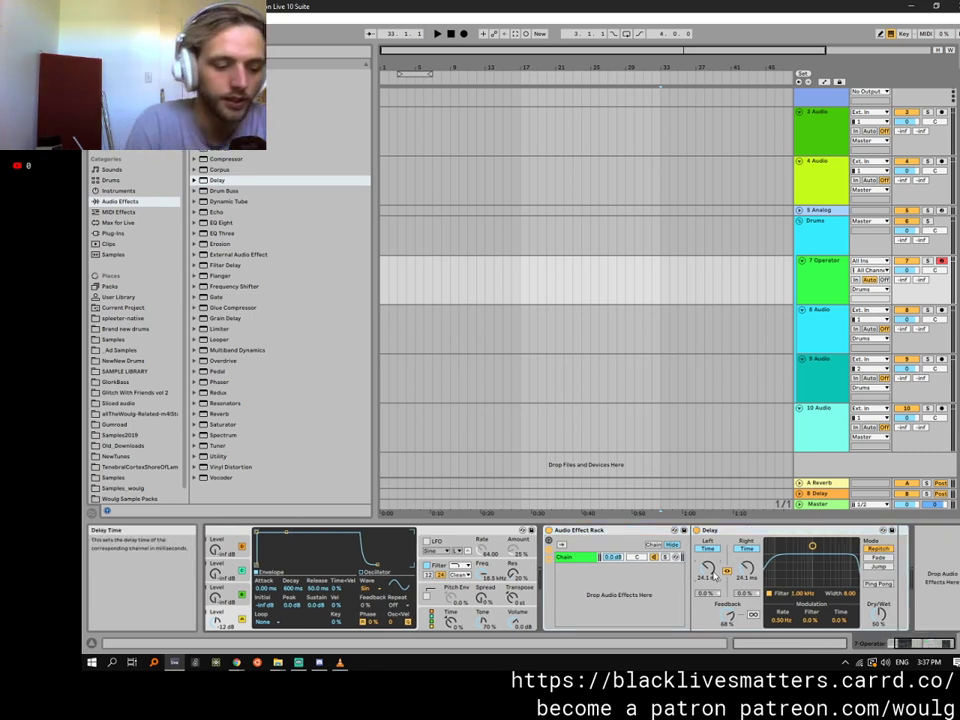
pyautogui.moveTo(713, 574); pyautogui.dragTo(713, 583)
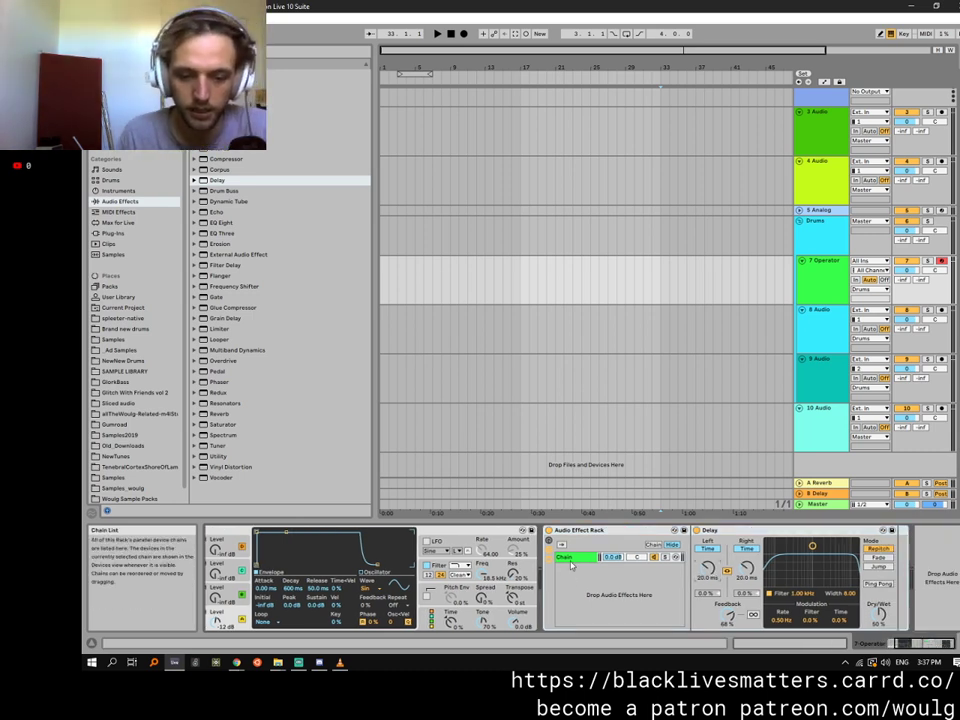
pyautogui.hotkey('ctrl', 'd')
pyautogui.click(708, 574)
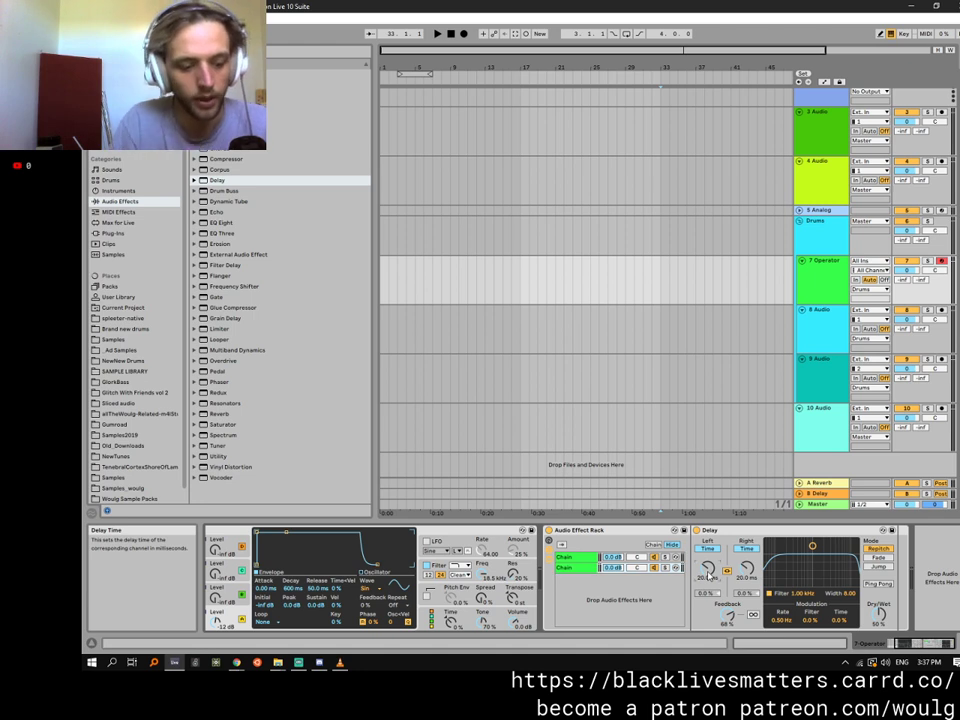
pyautogui.write('40')
pyautogui.press('Return')
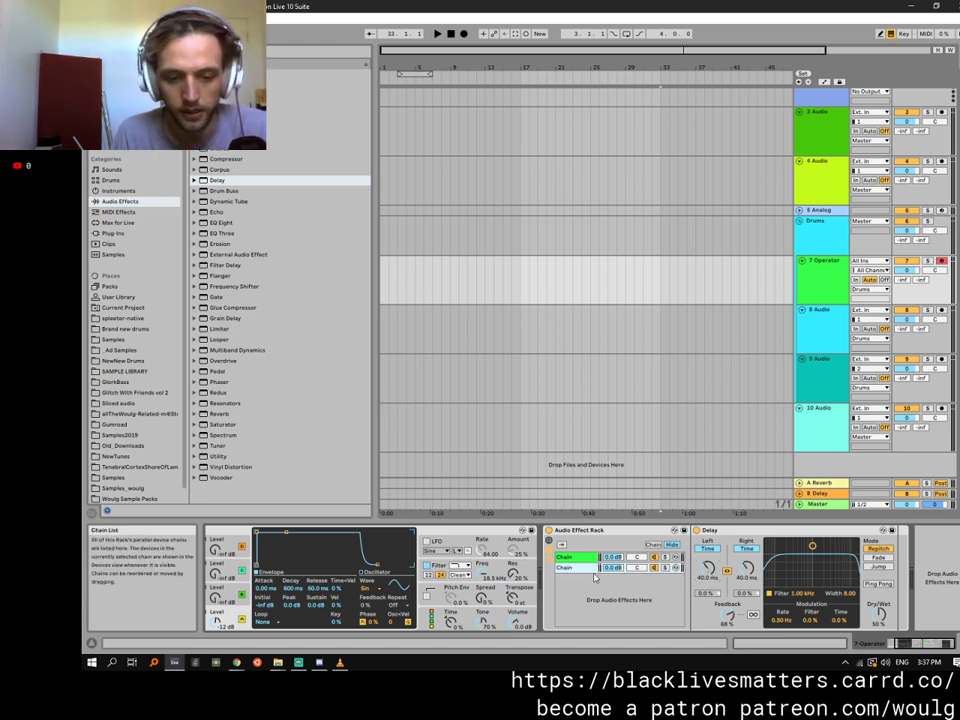
# Duplicate the 40 ms chain and set the new copy's delay time to 60 ms.
pyautogui.hotkey('ctrl', 'd')
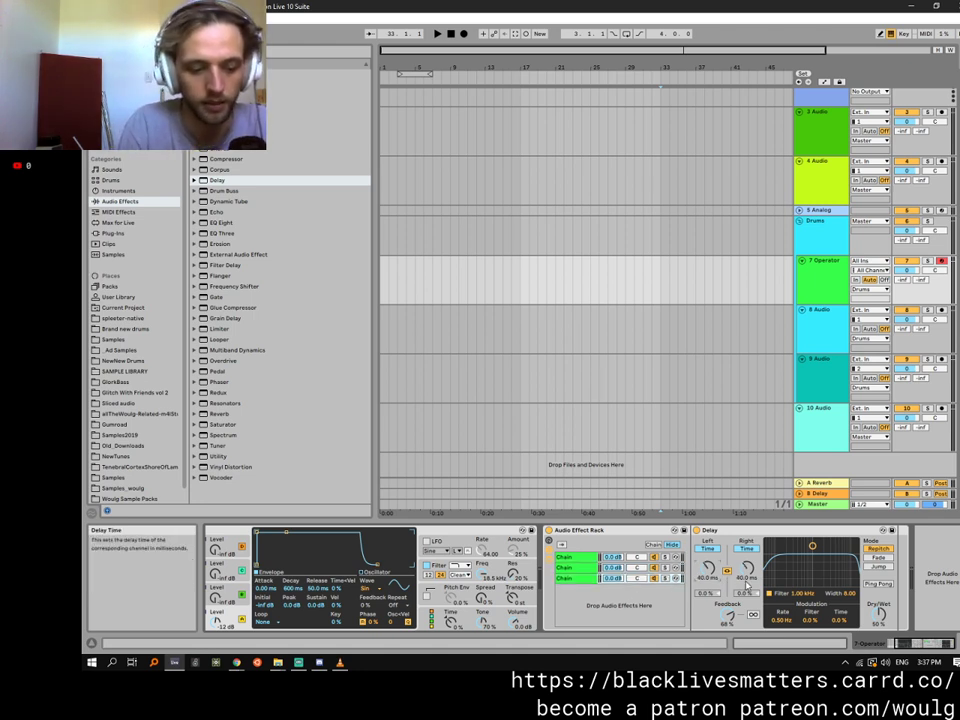
pyautogui.write('60')
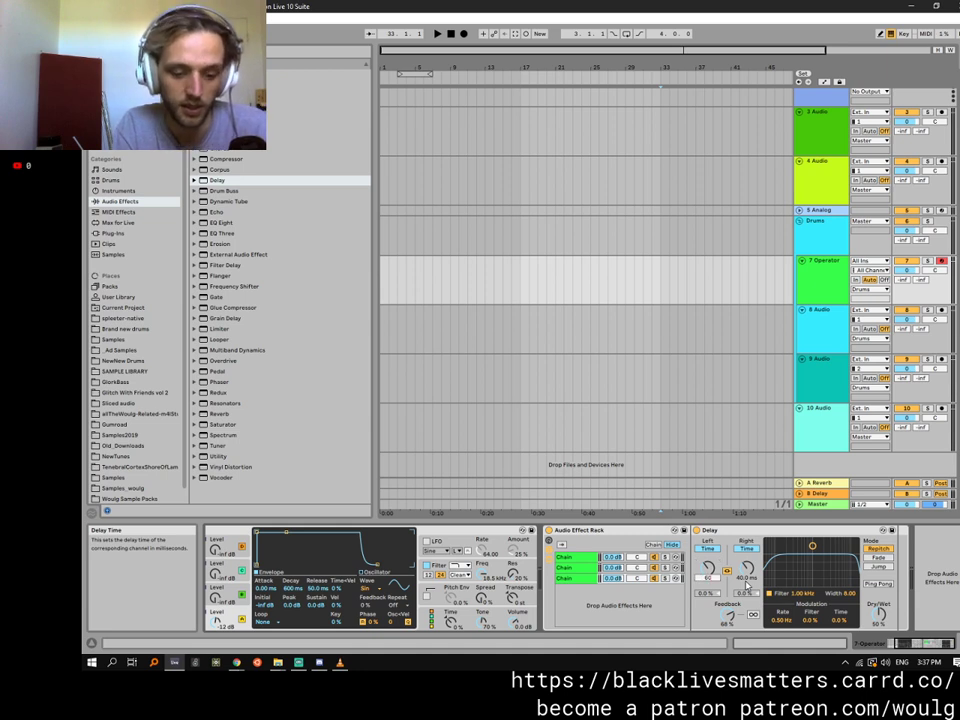
pyautogui.press('Return')
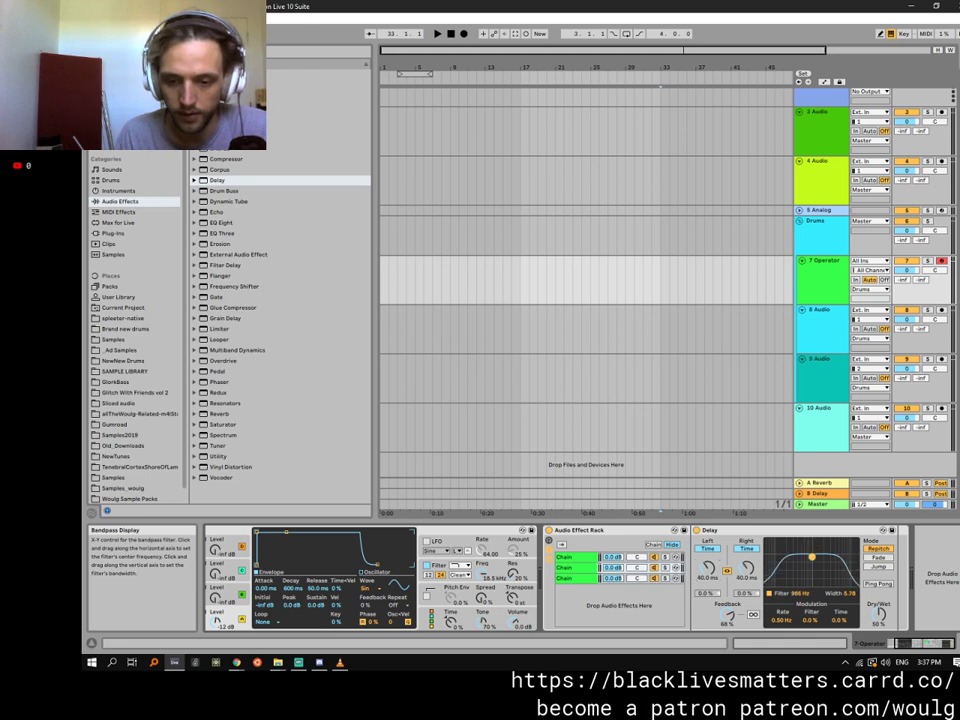
# Set the first chain's Delay filter to 4.17 kHz with width 4.64, and duplicate the chain with the upper copy at 10 ms.
pyautogui.click(576, 557)
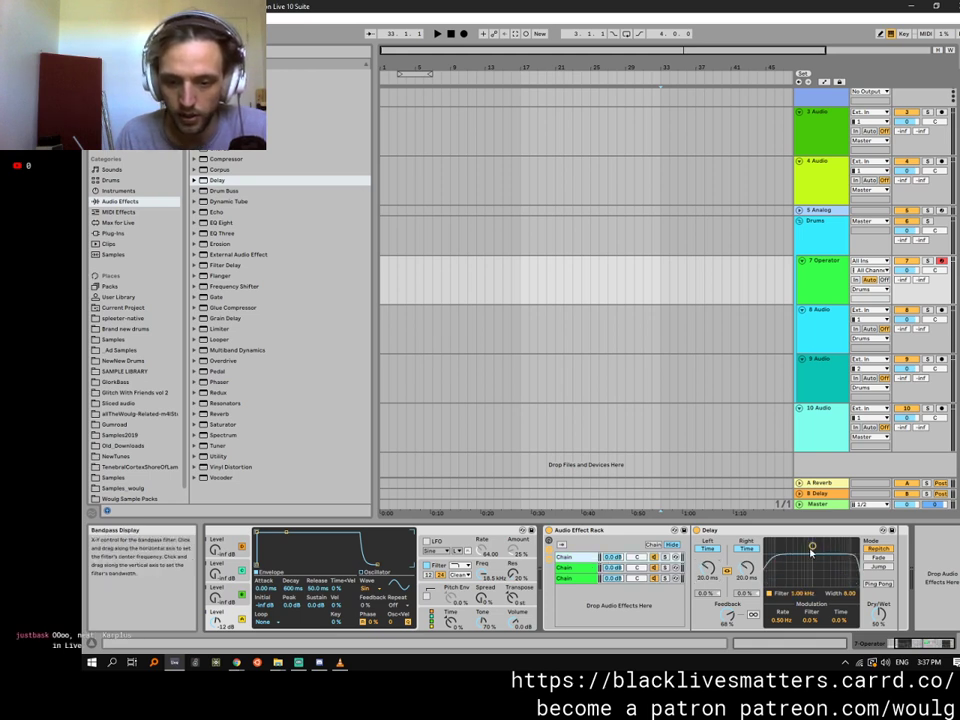
pyautogui.moveTo(811, 550); pyautogui.dragTo(834, 562)
pyautogui.click(591, 557)
pyautogui.hotkey('ctrl', 'd')
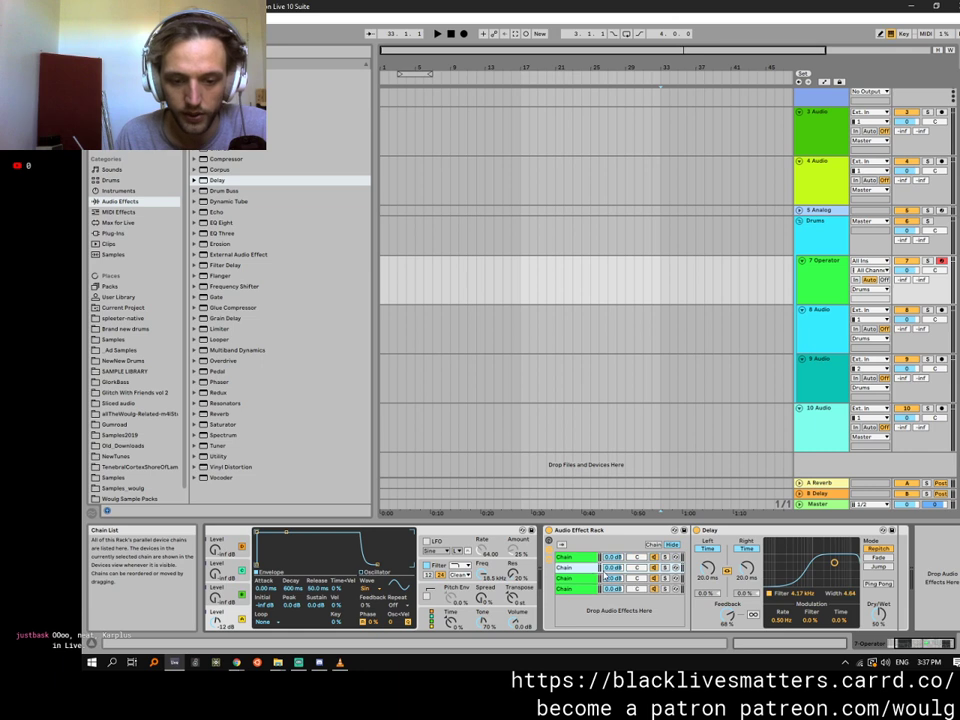
pyautogui.click(590, 557)
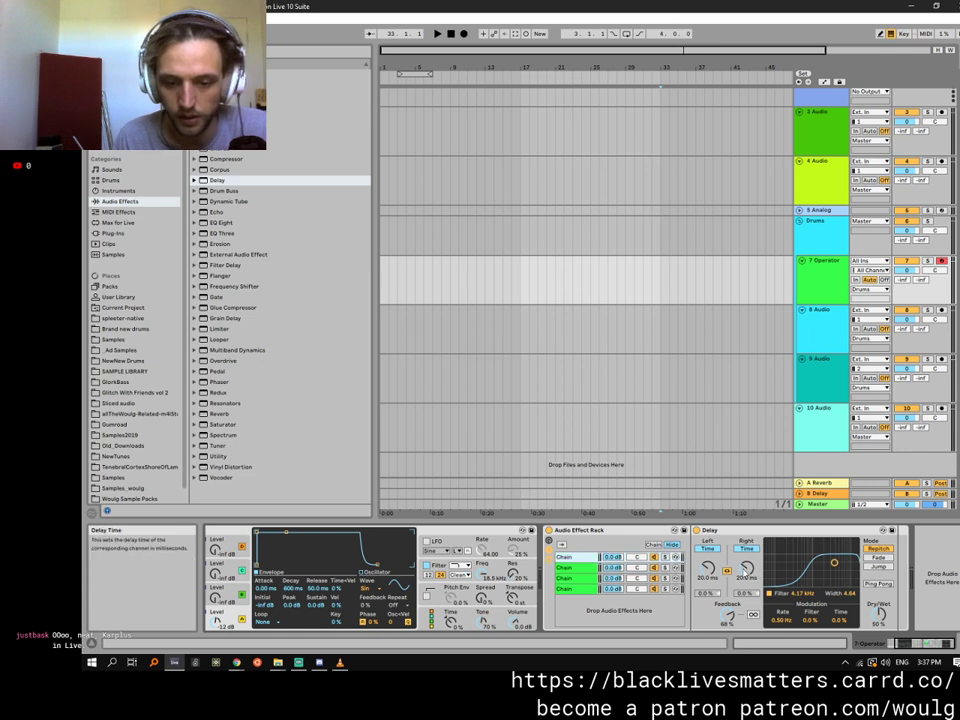
pyautogui.moveTo(743, 569); pyautogui.dragTo(734, 589)
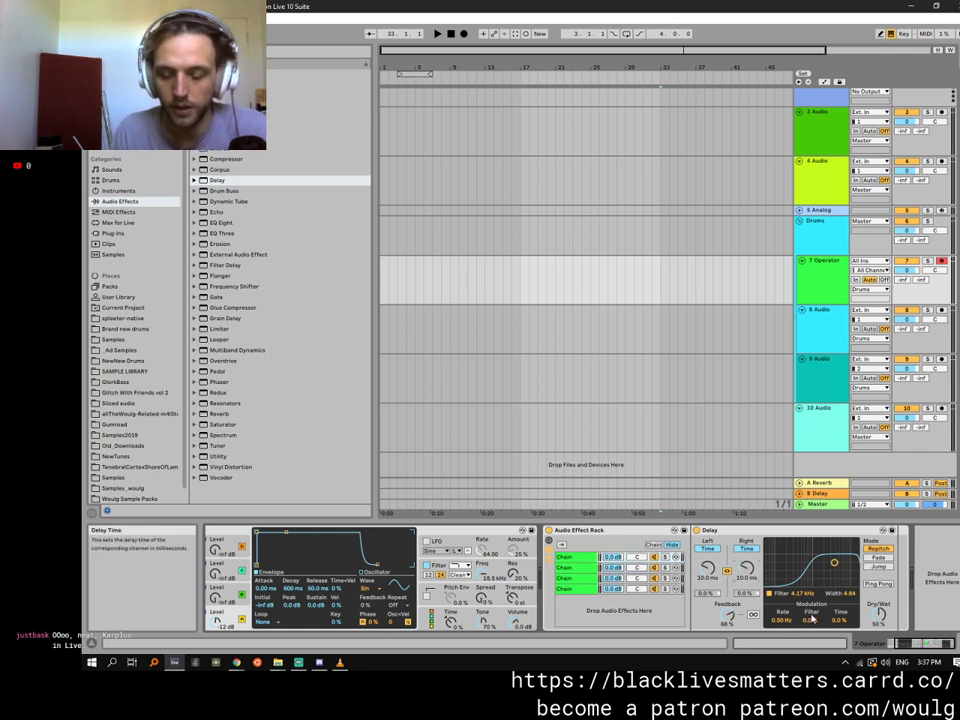
# Set the Delay Dry/Wet to 100% in the remaining chains of the rack.
pyautogui.click(587, 566)
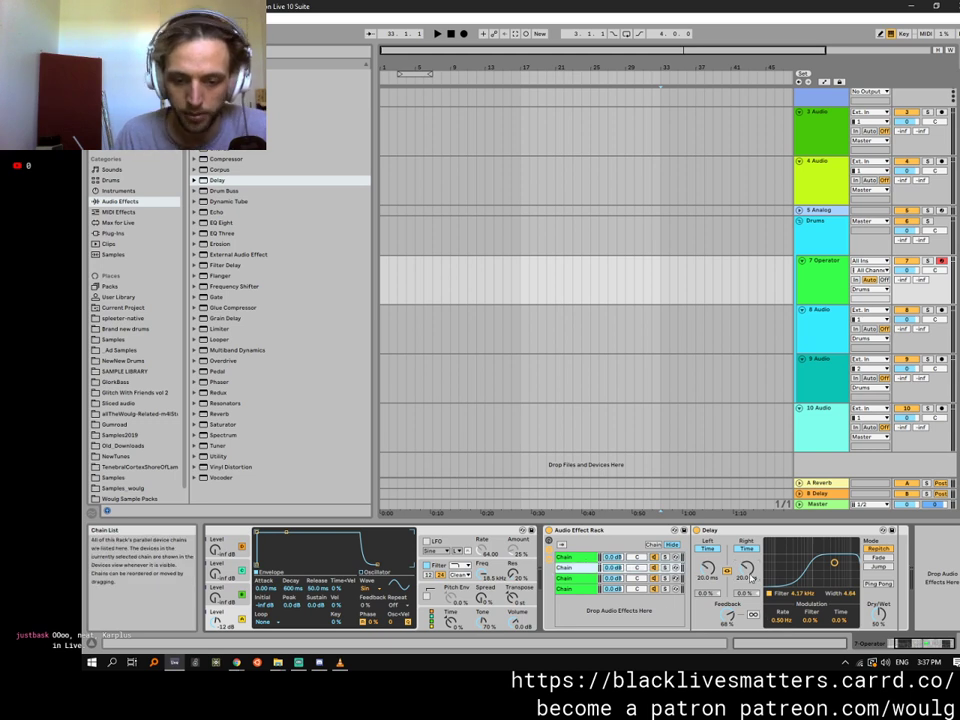
pyautogui.click(591, 588)
pyautogui.click(591, 568)
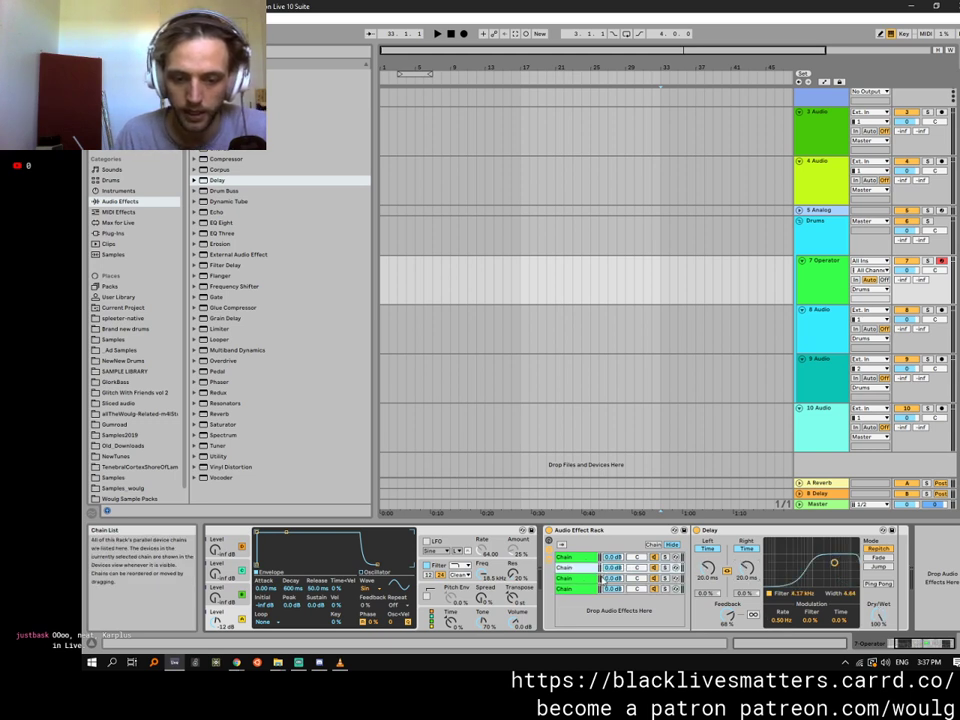
pyautogui.click(600, 578)
pyautogui.moveTo(877, 613); pyautogui.dragTo(877, 580)
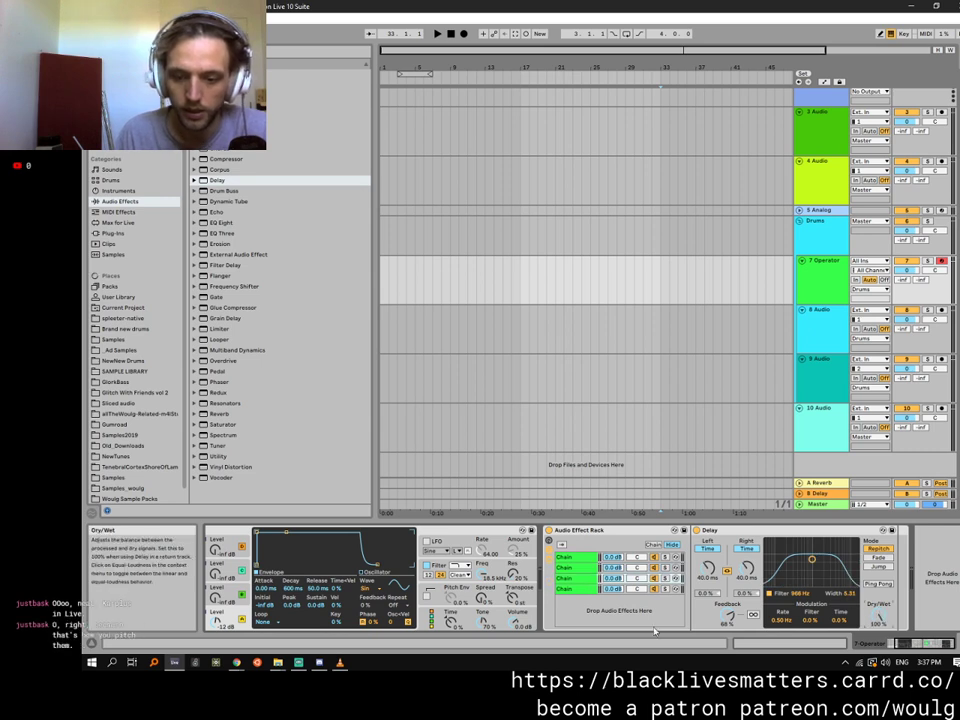
# Raise the Delay feedback in the rack's chains to between about 90% and 95%, highest in the first chain.
pyautogui.click(591, 588)
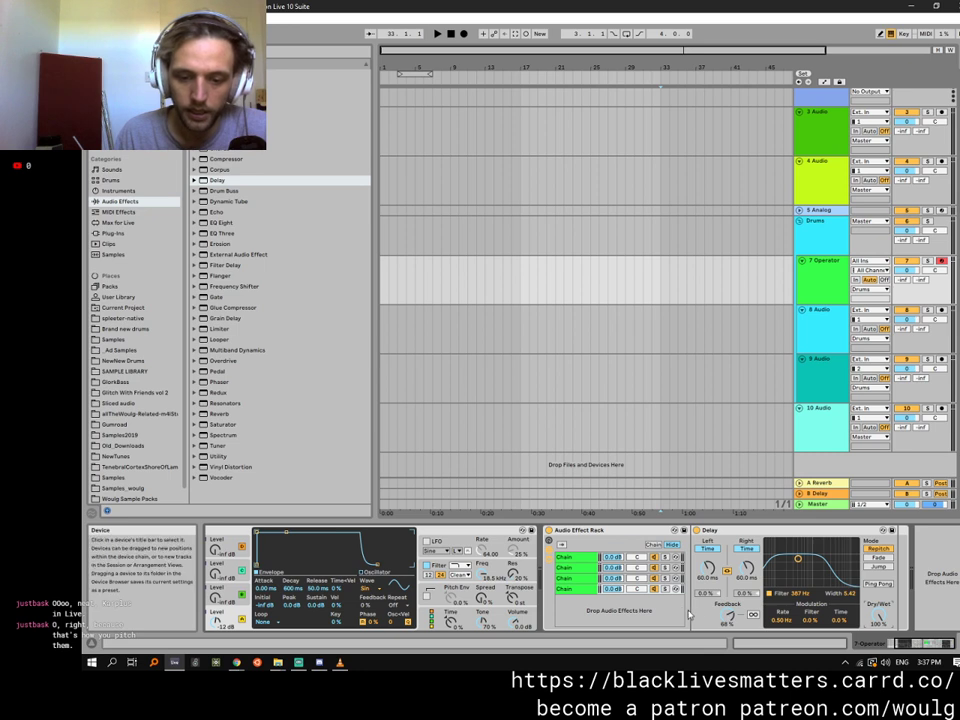
pyautogui.moveTo(731, 614); pyautogui.dragTo(731, 596)
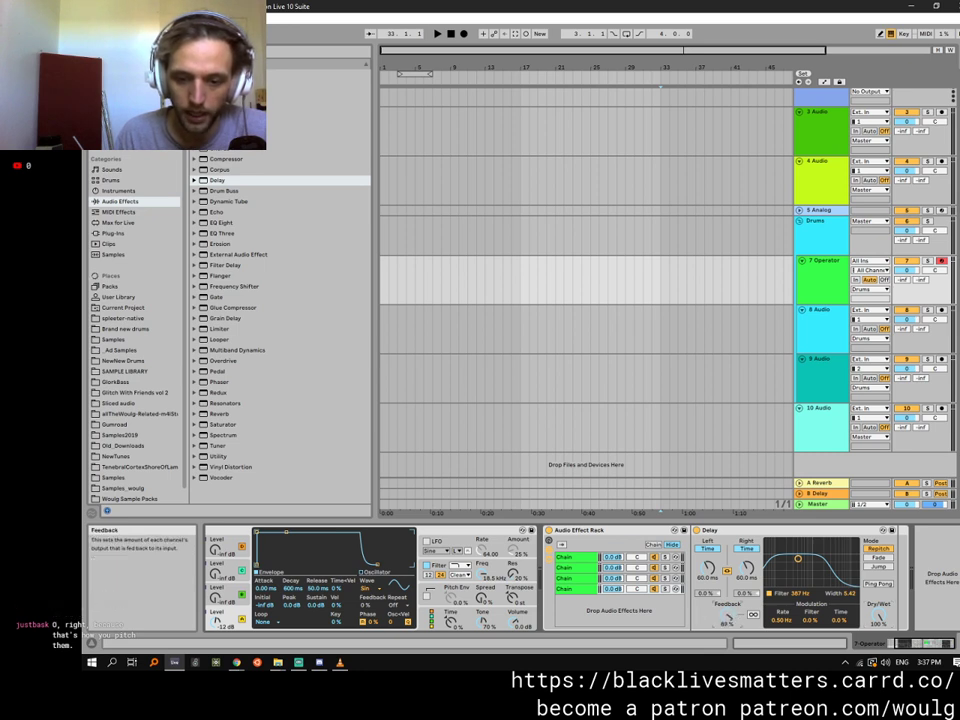
pyautogui.click(591, 578)
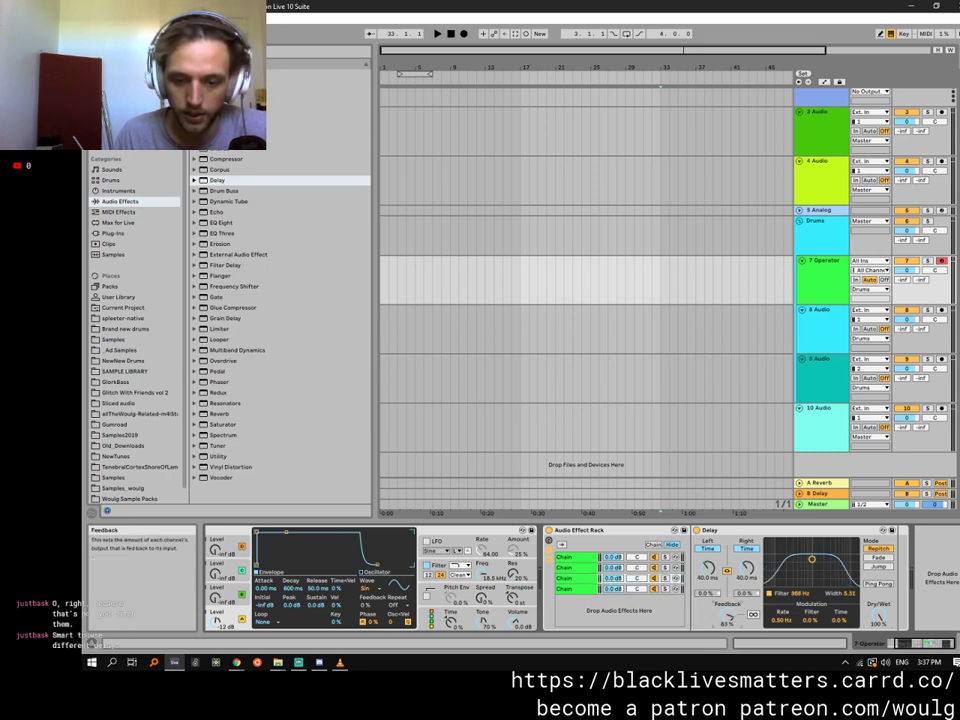
pyautogui.click(578, 557)
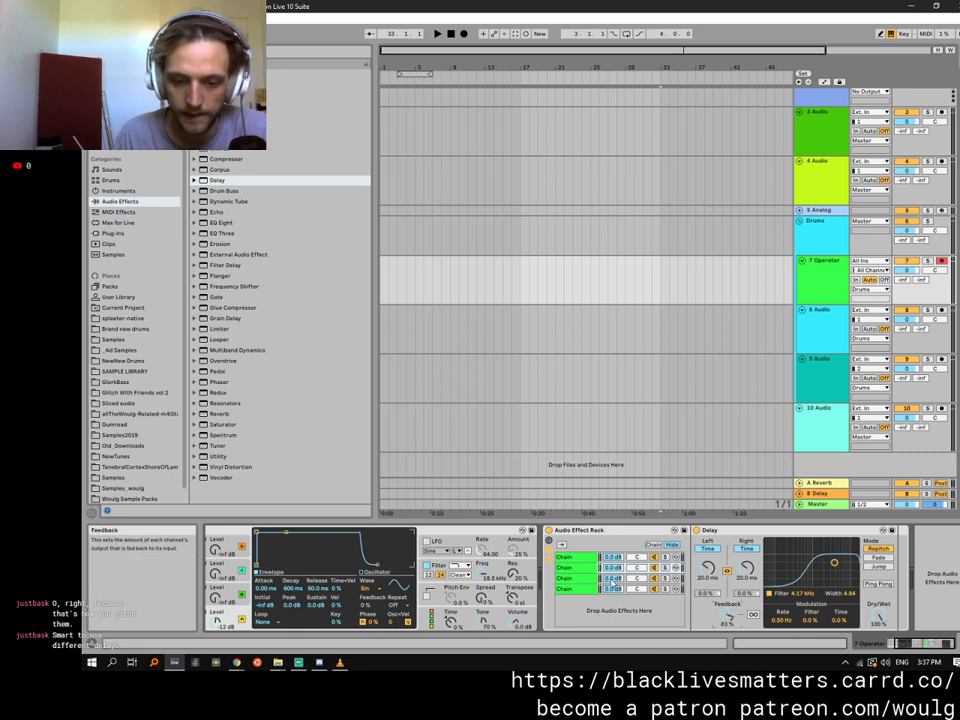
pyautogui.moveTo(732, 614); pyautogui.dragTo(732, 580)
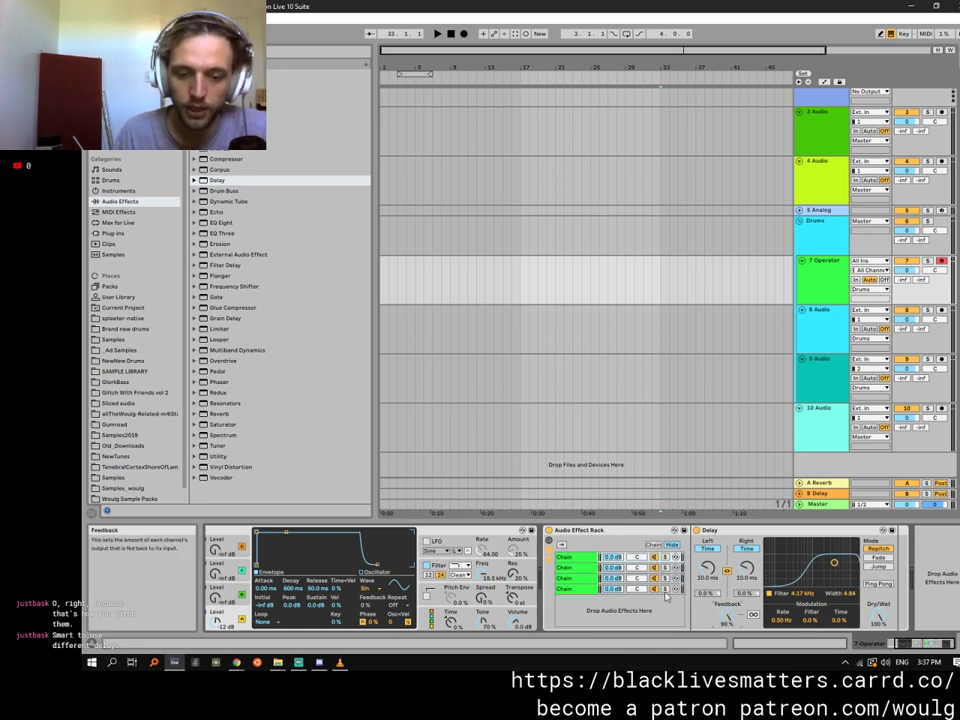
# Set Operator's oscillator A to the Noise White waveform and shorten its envelope decay to 58.3 ms.
pyautogui.click(926, 645)
pyautogui.click(450, 588)
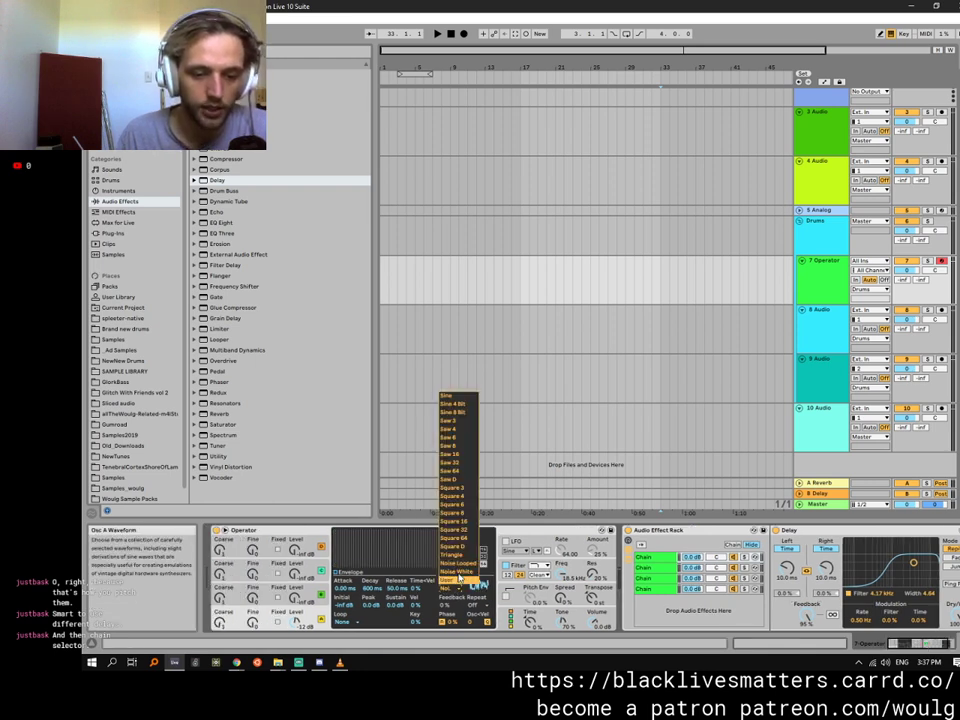
pyautogui.click(456, 571)
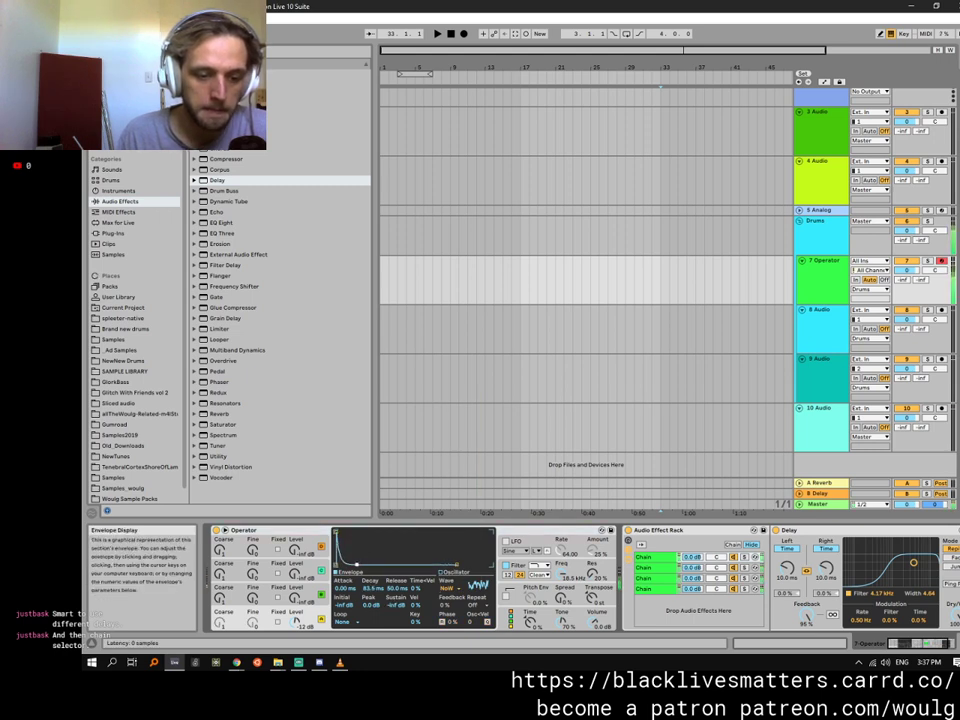
pyautogui.moveTo(357, 564); pyautogui.dragTo(355, 564)
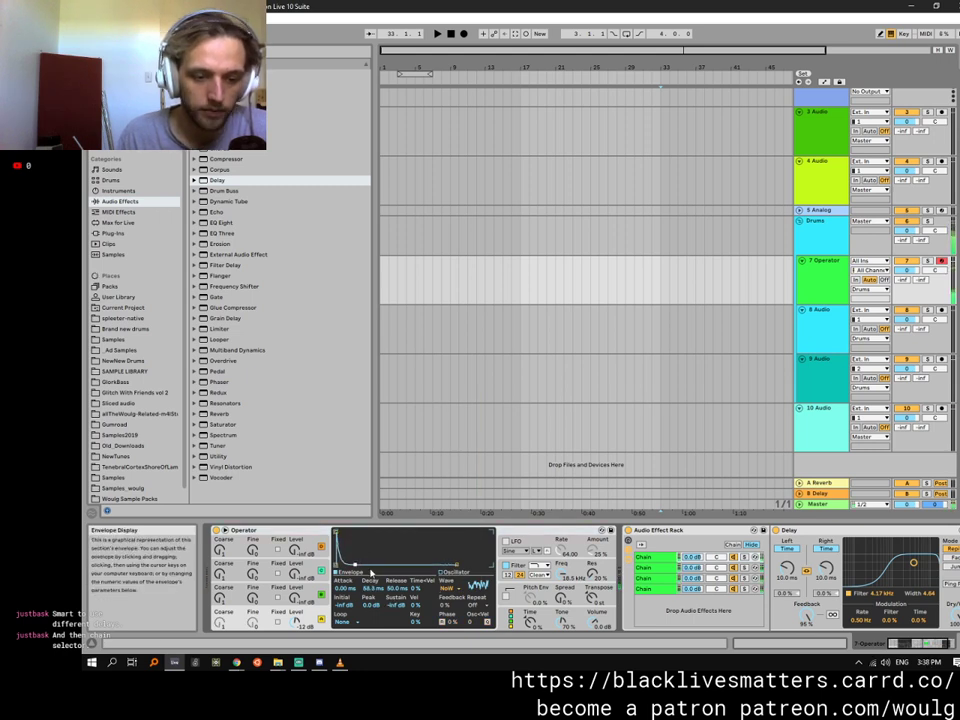
# Set the delay time of the last chain in the rack to 5 ms.
pyautogui.click(659, 589)
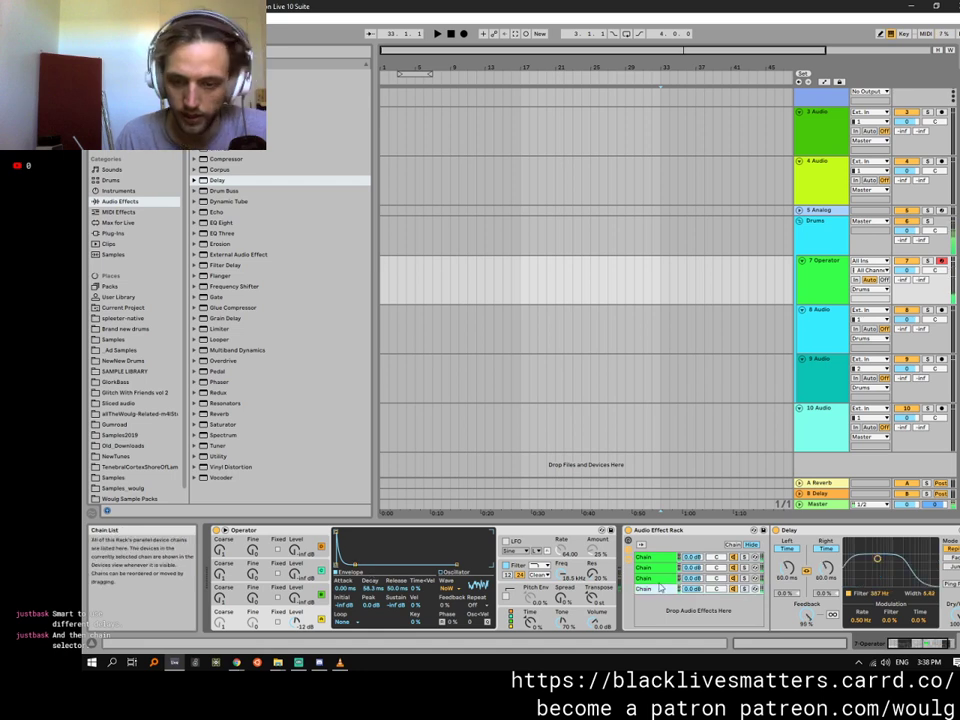
pyautogui.click(658, 580)
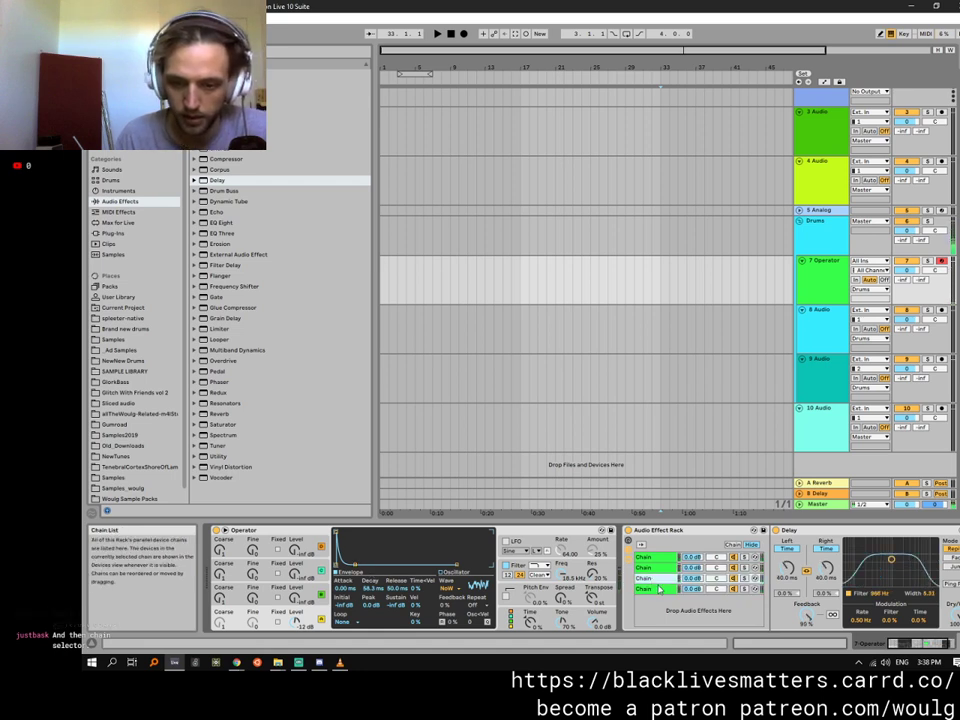
pyautogui.click(659, 589)
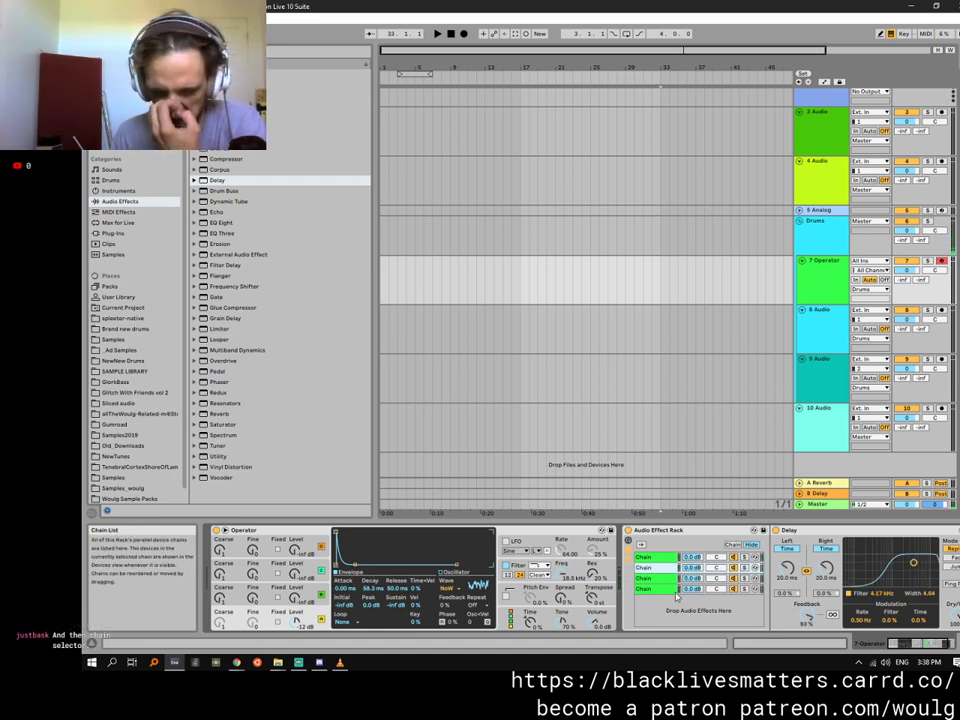
pyautogui.click(779, 566)
pyautogui.write('5')
pyautogui.press('Return')
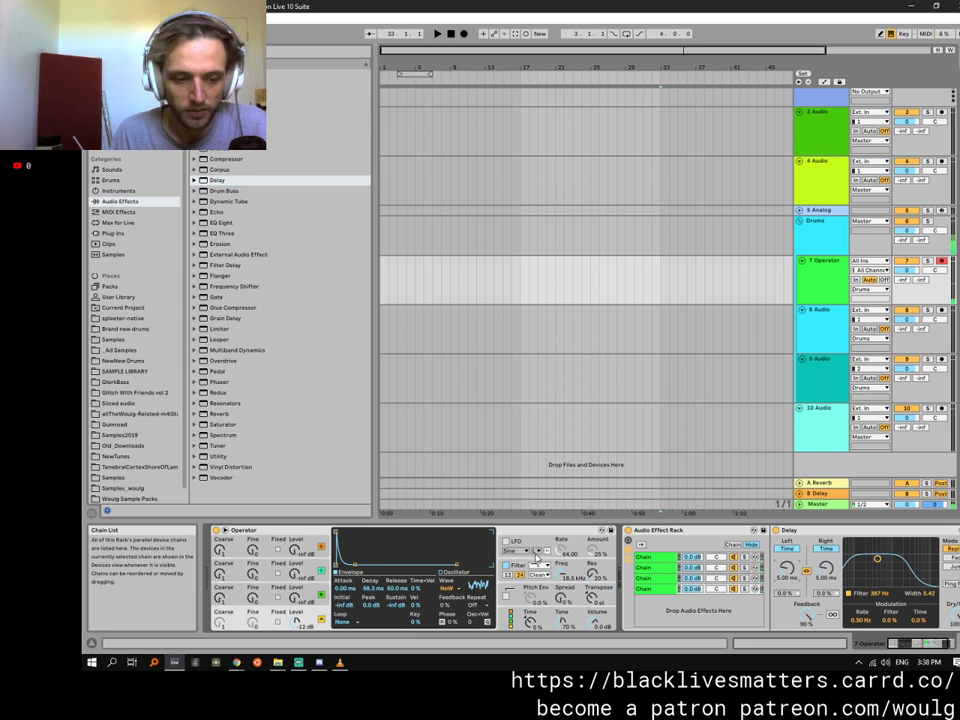
# Set the Delay feedback in the 40 ms chain to 71%.
pyautogui.scroll(-1, 536, 558)
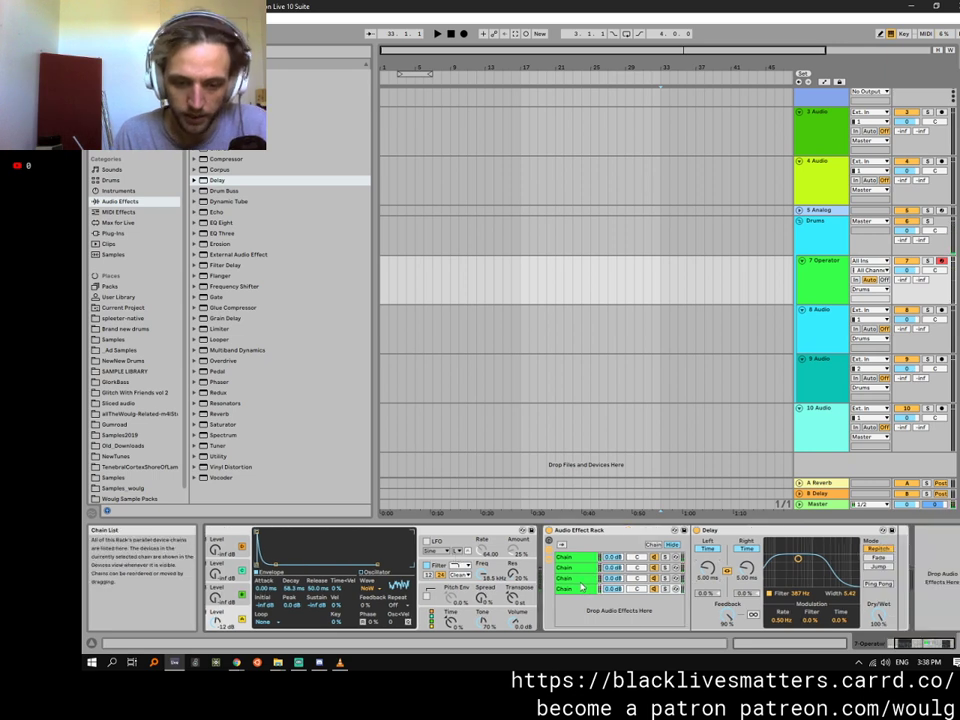
pyautogui.click(600, 578)
pyautogui.moveTo(732, 617); pyautogui.dragTo(732, 602)
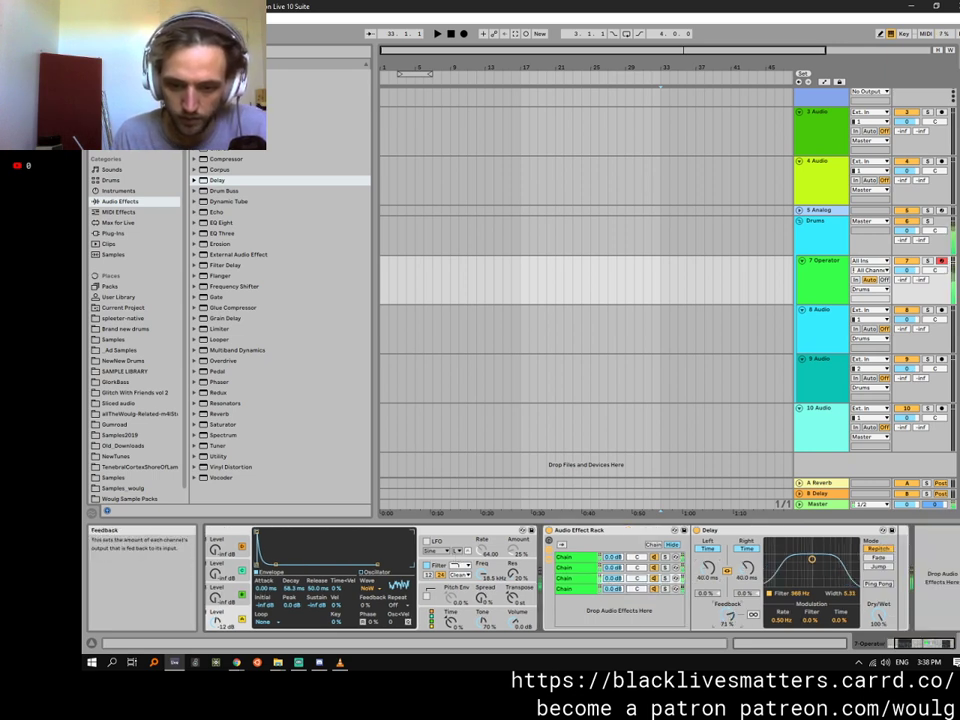
# Narrow the Delay filters to about 335 Hz, width 3.52, in the 40 ms chain and about 2.7 kHz, width 3.30, in the 5 ms chain.
pyautogui.click(587, 567)
pyautogui.moveTo(835, 563); pyautogui.dragTo(796, 568)
pyautogui.click(572, 557)
pyautogui.click(575, 579)
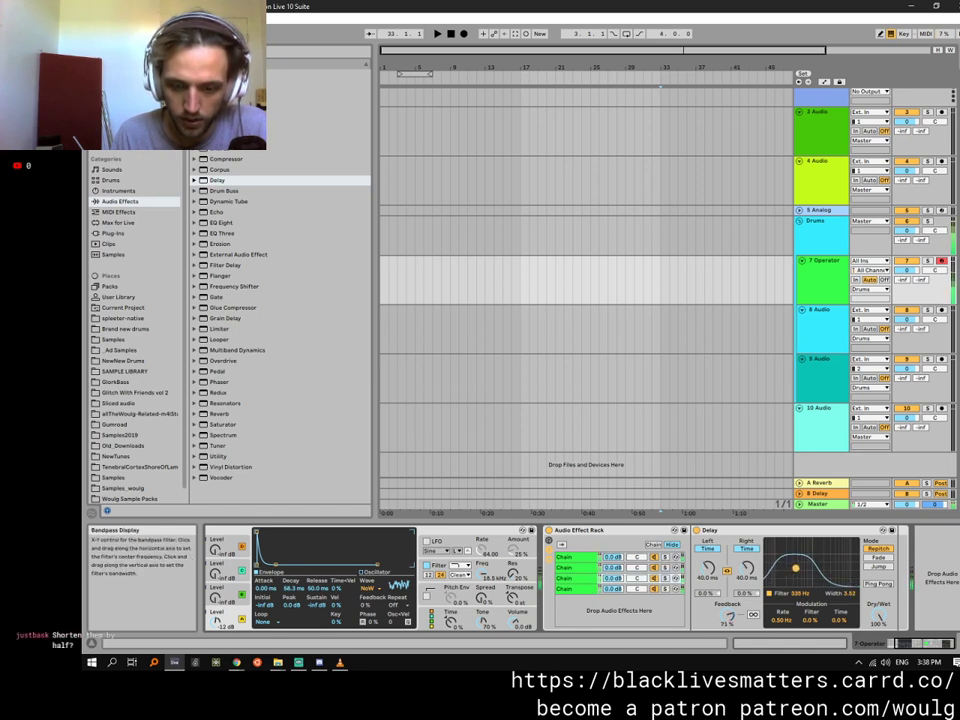
pyautogui.click(575, 588)
pyautogui.moveTo(811, 561); pyautogui.dragTo(827, 569)
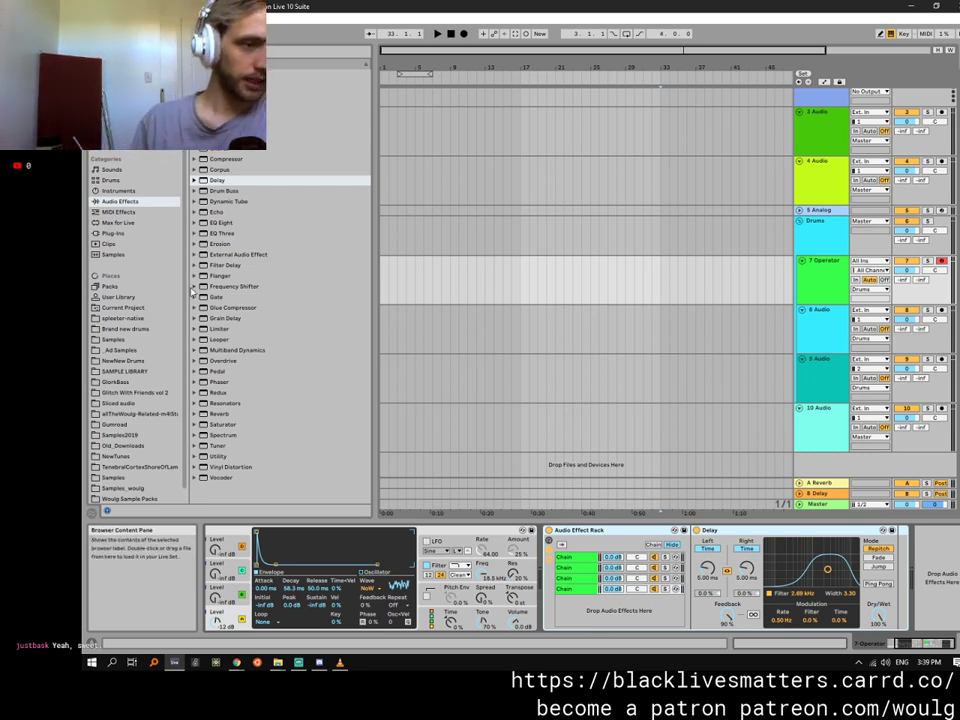
# Browse the Max MIDI Effect devices in the Max for Live library.
pyautogui.click(128, 222)
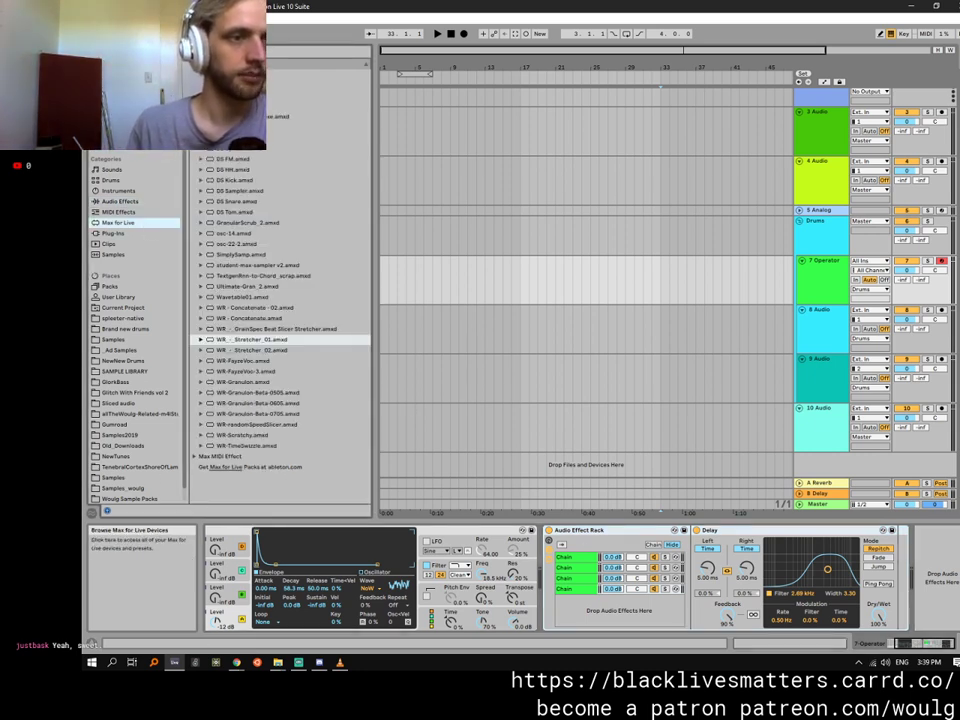
pyautogui.click(195, 84)
pyautogui.click(195, 95)
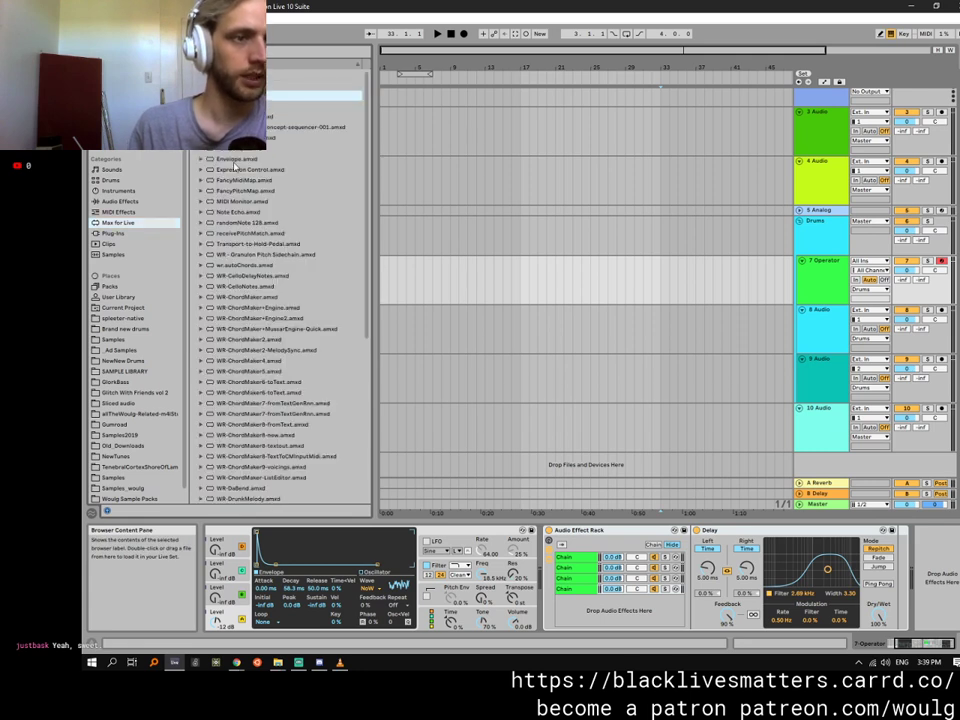
pyautogui.moveTo(383, 203); pyautogui.dragTo(391, 205)
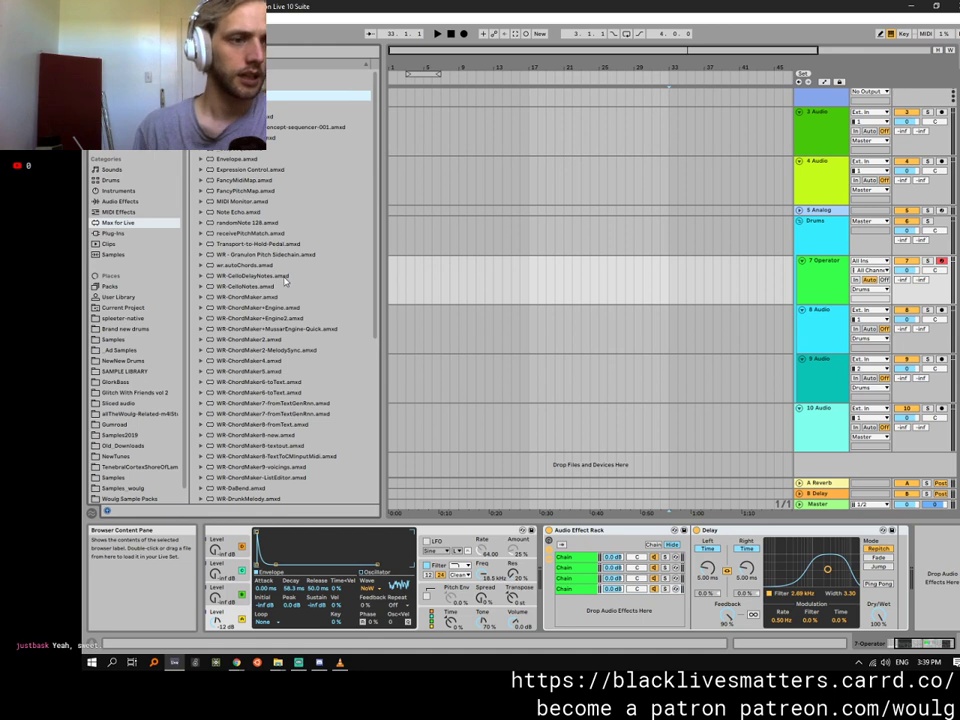
pyautogui.scroll(-4, 321, 283)
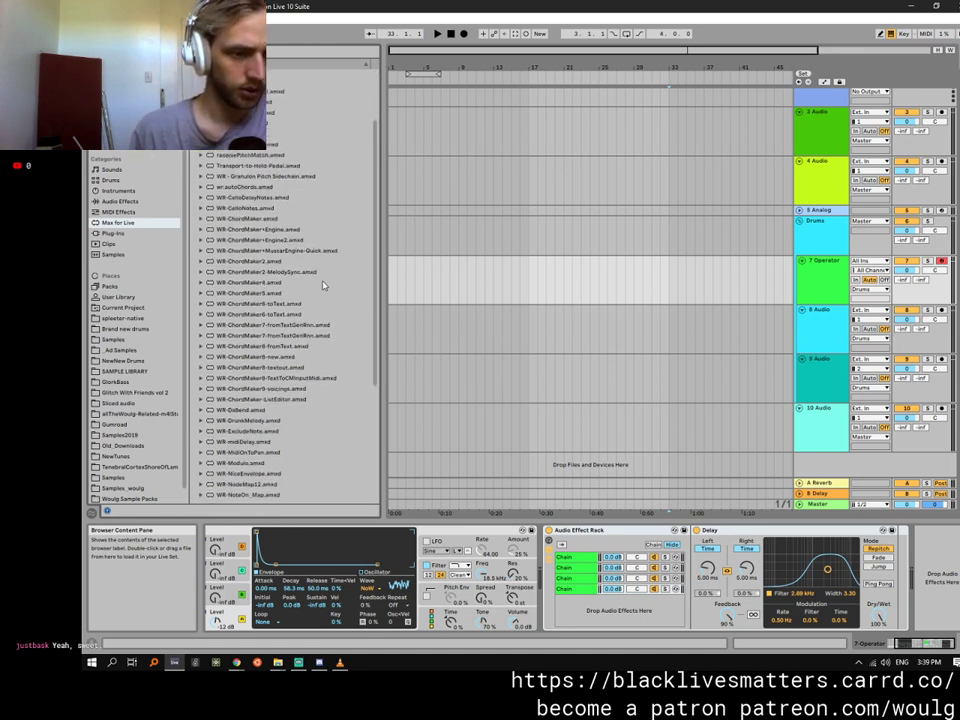
pyautogui.scroll(-3, 321, 286)
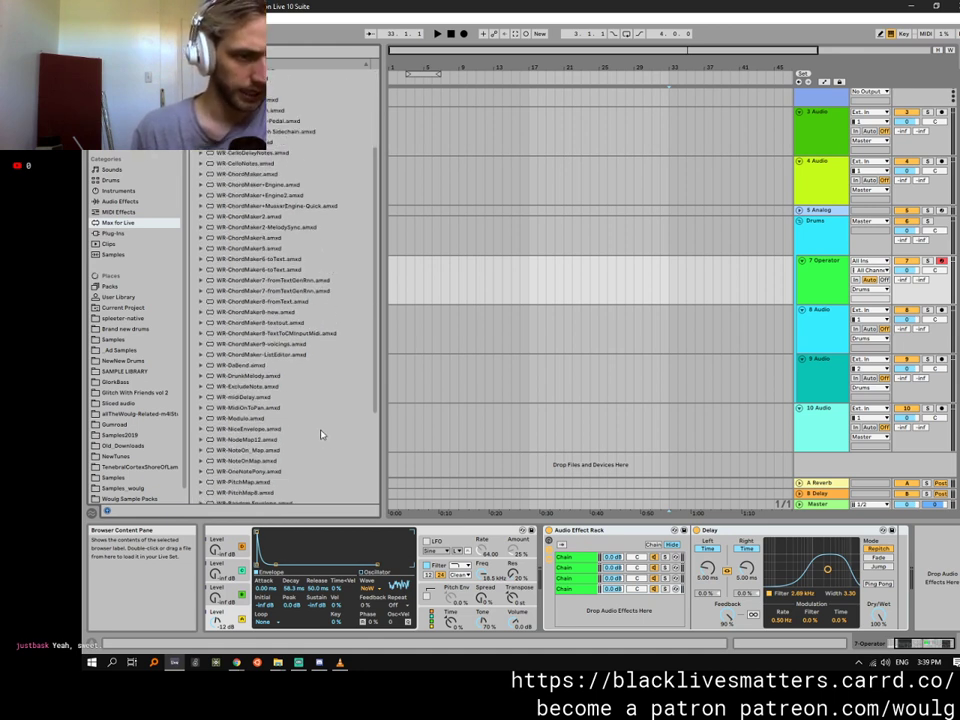
pyautogui.scroll(-5, 322, 450)
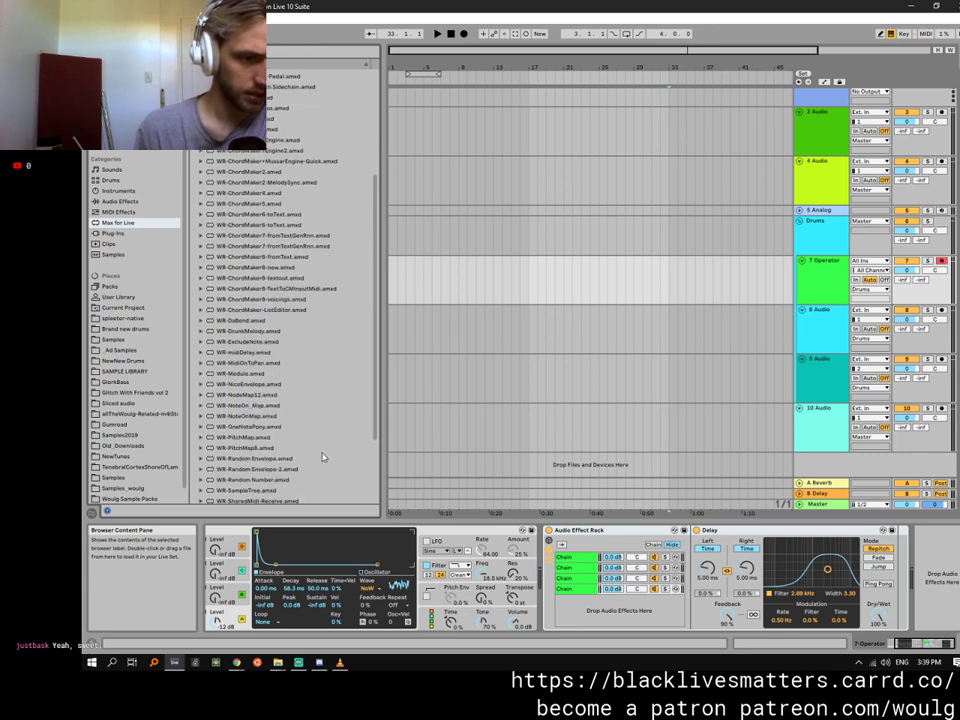
pyautogui.scroll(-3, 322, 455)
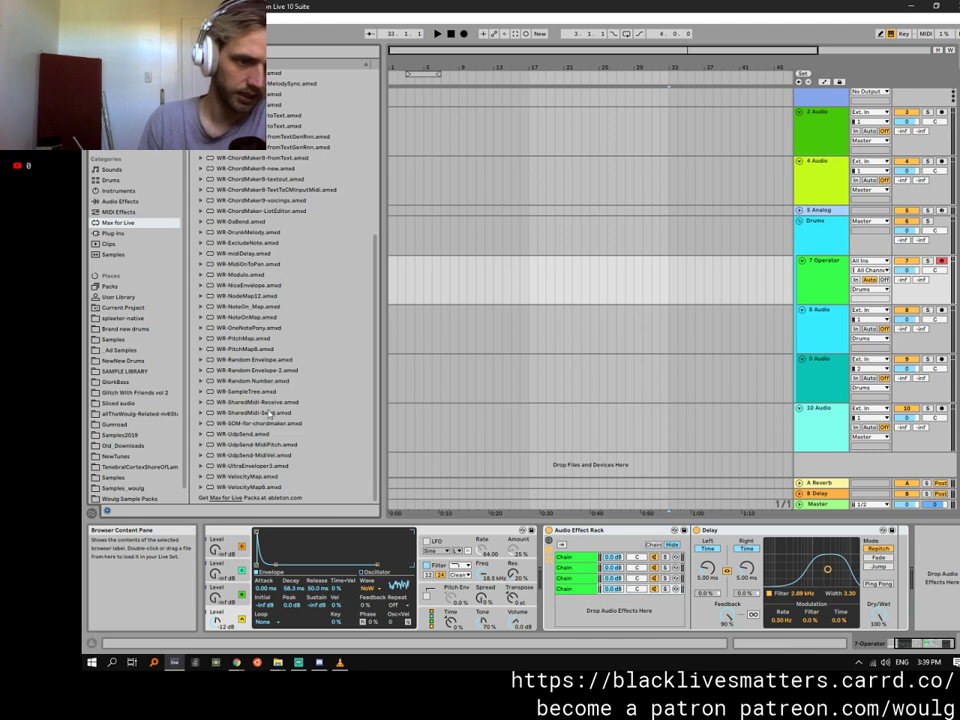
pyautogui.scroll(5, 270, 381)
pyautogui.scroll(3, 262, 403)
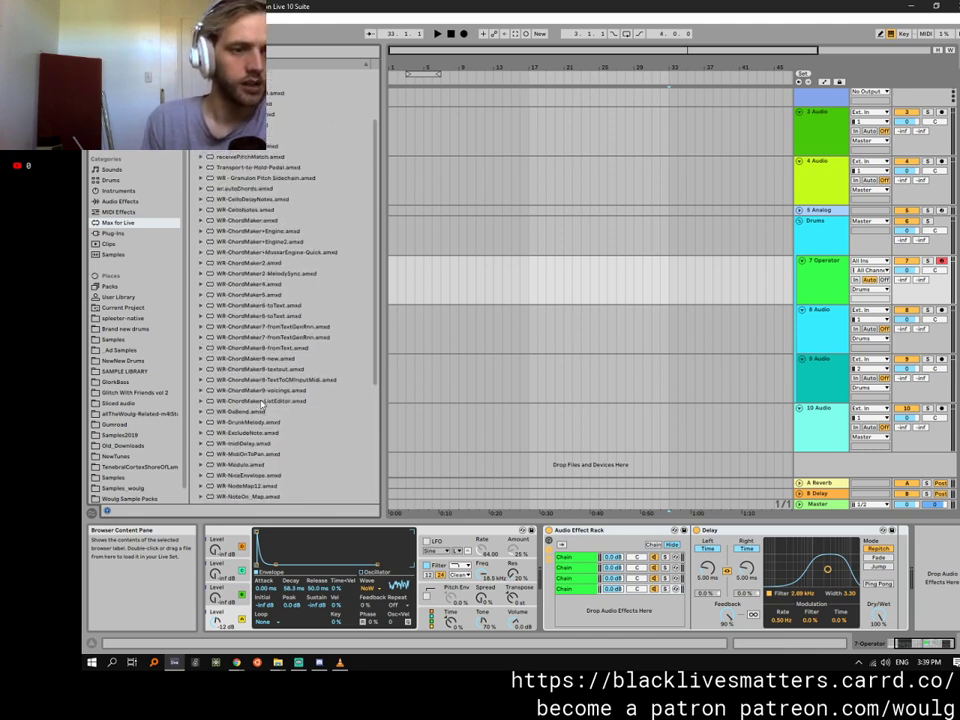
pyautogui.scroll(1, 250, 268)
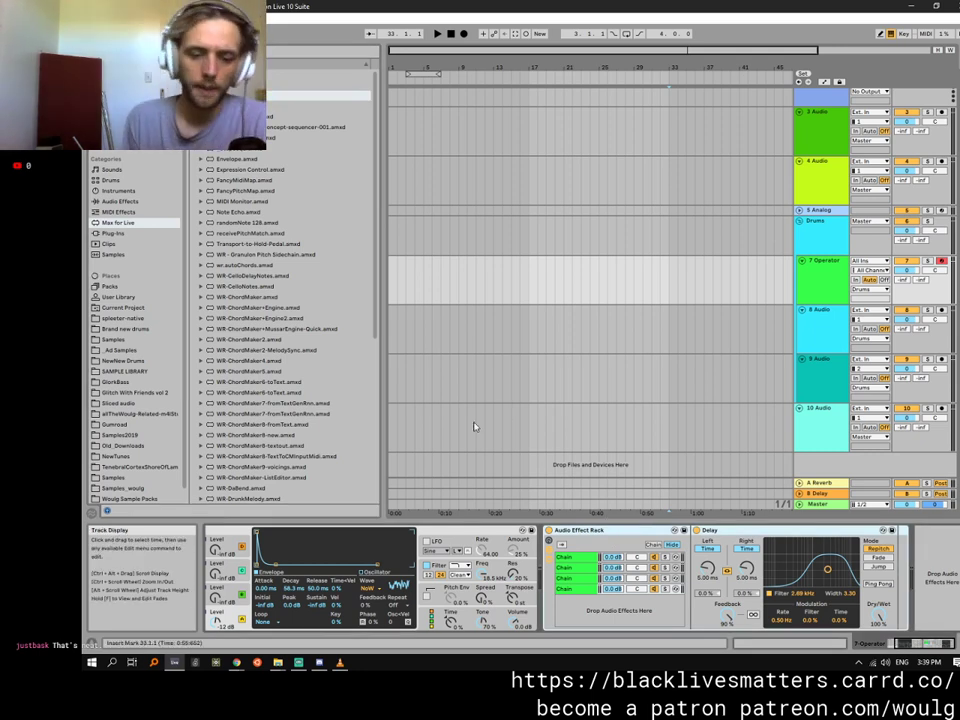
# Delete the Audio Effect Rack from track 7 and add Corpus after Operator.
pyautogui.press('Delete')
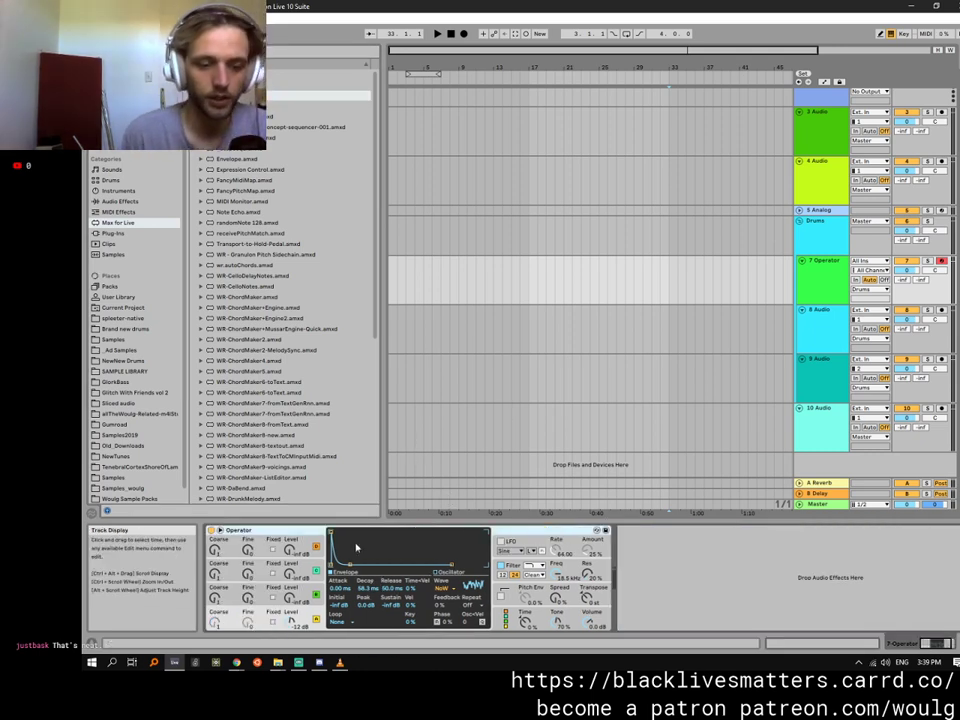
pyautogui.click(120, 201)
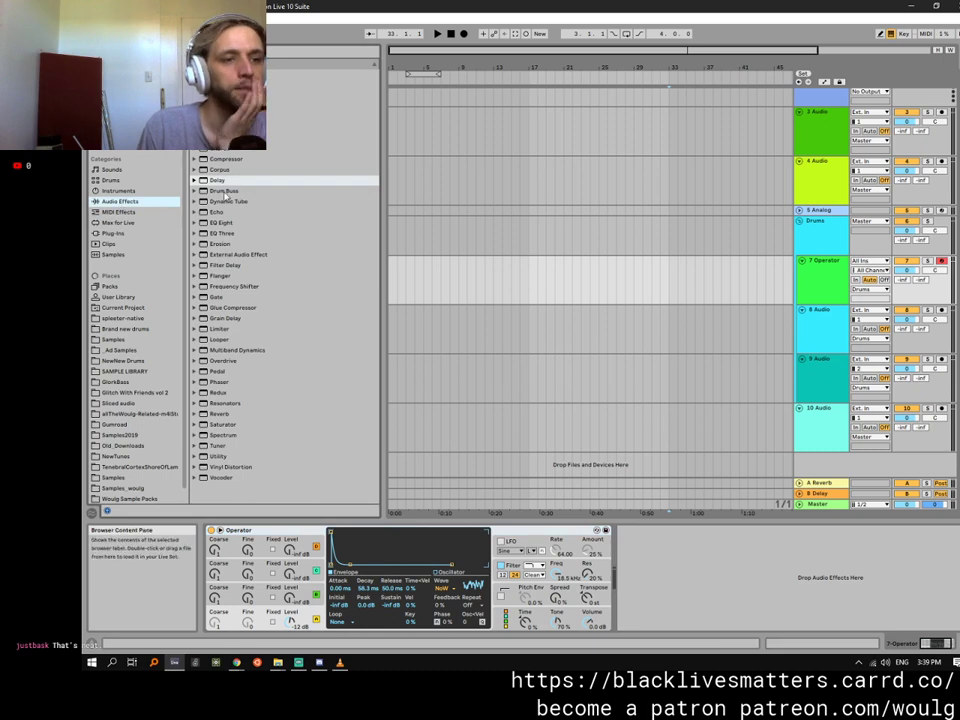
pyautogui.moveTo(226, 172); pyautogui.dragTo(668, 573)
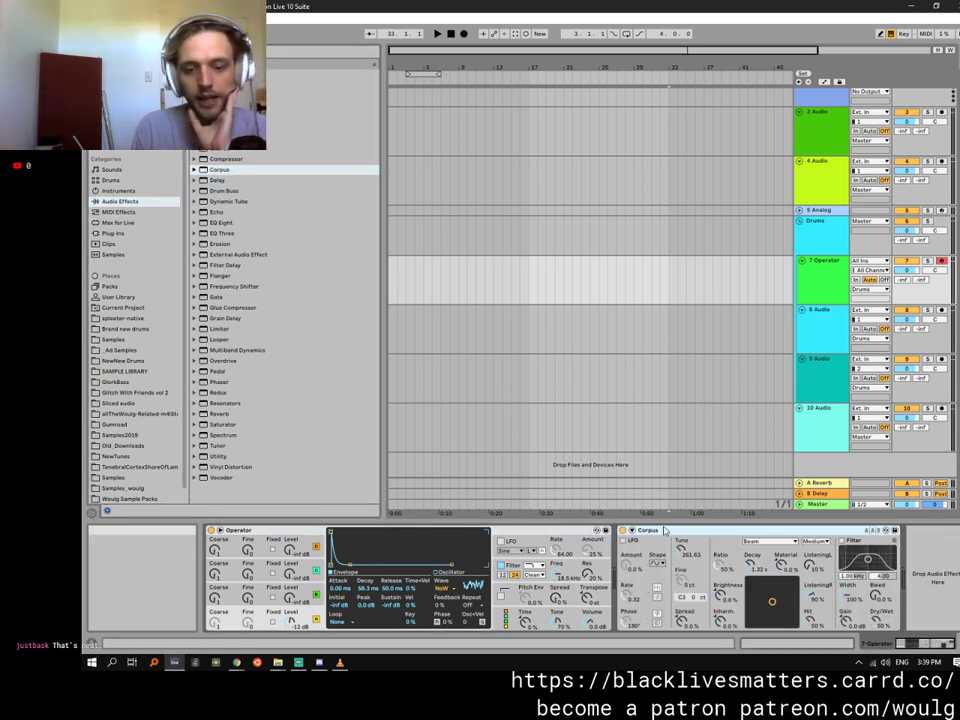
# Try Corpus with the Plate resonator, 687 ms decay and tuning at 73.01 Hz, and delete it from the track.
pyautogui.moveTo(772, 601); pyautogui.dragTo(765, 601)
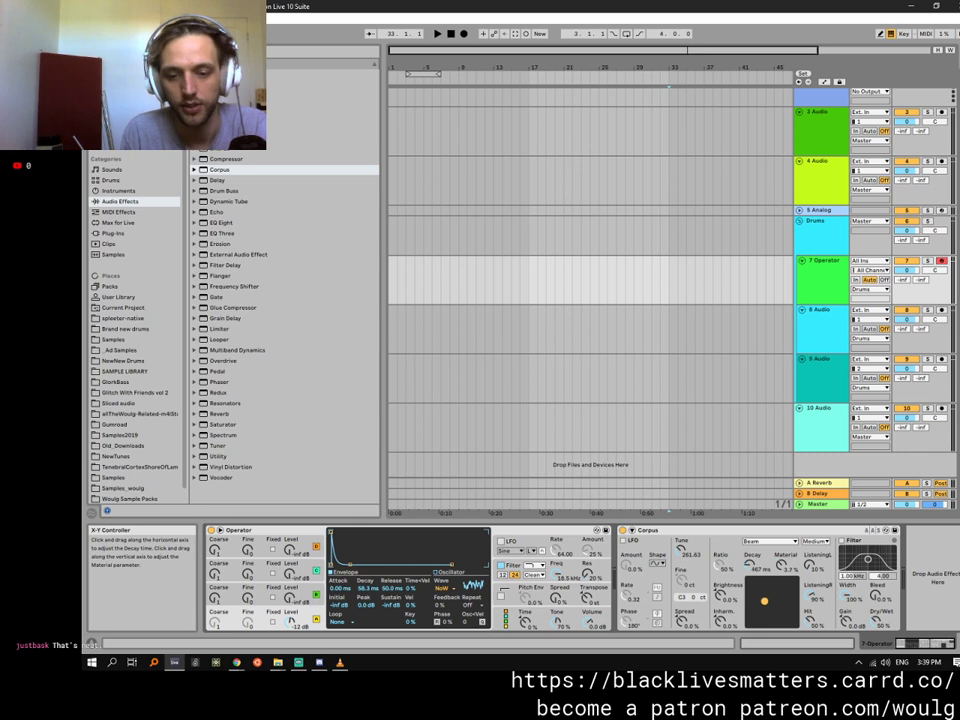
pyautogui.click(768, 541)
pyautogui.click(768, 582)
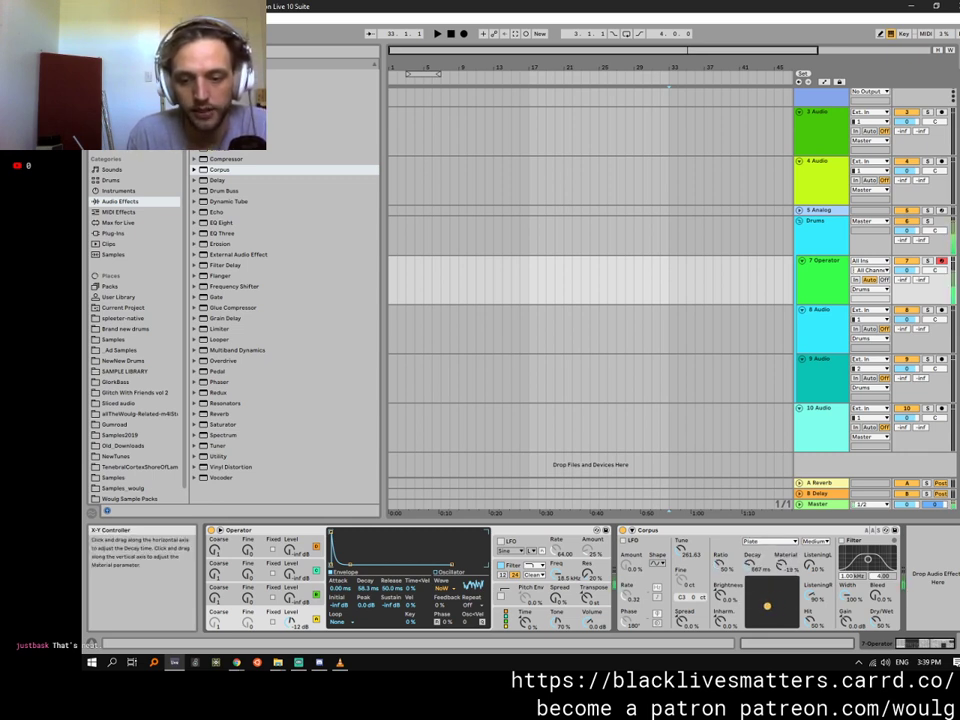
pyautogui.moveTo(681, 549); pyautogui.dragTo(682, 556)
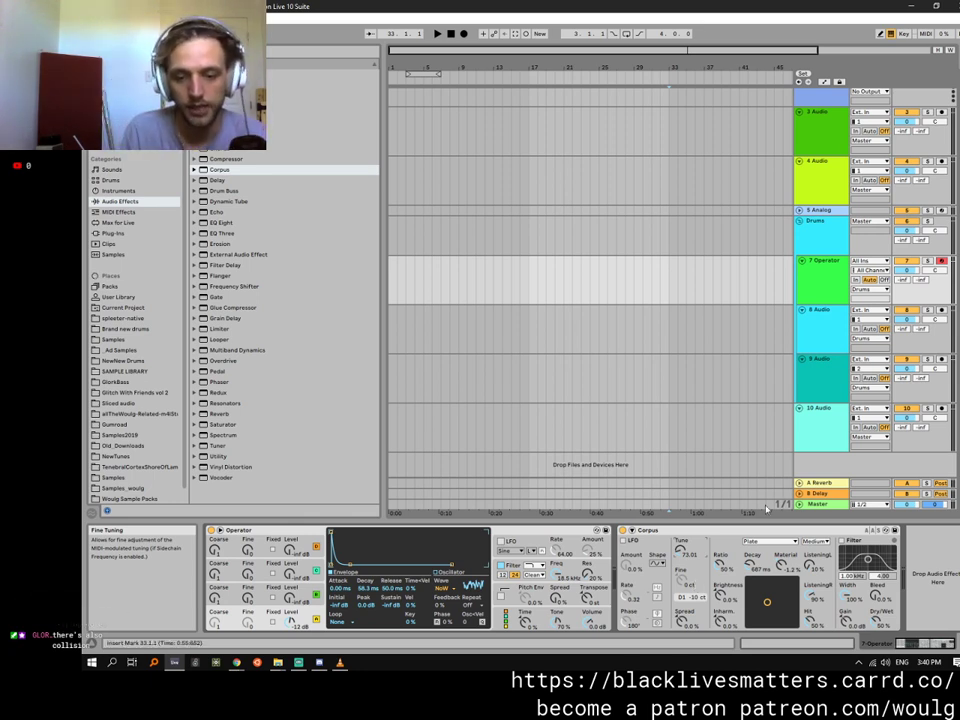
pyautogui.press('Delete')
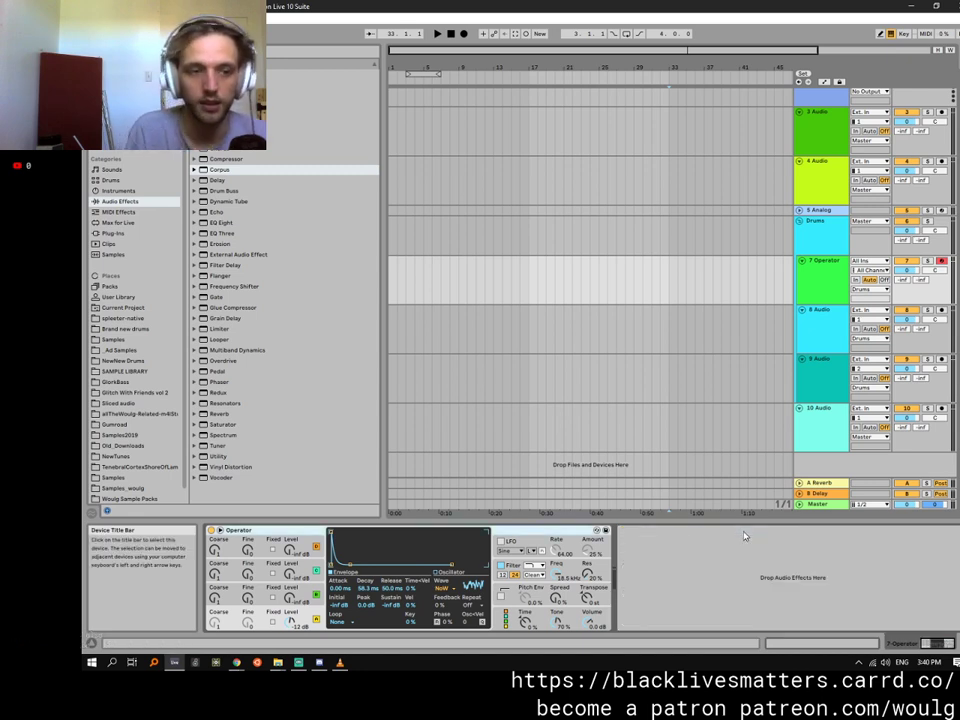
pyautogui.rightClick(742, 532)
pyautogui.click(219, 184)
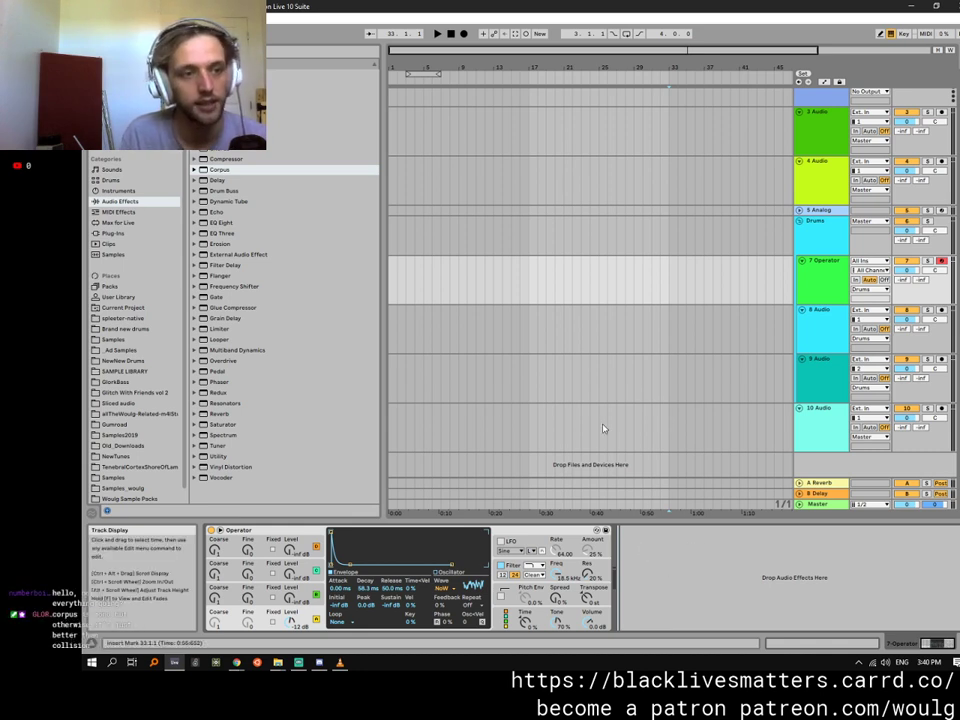
pyautogui.click(615, 484)
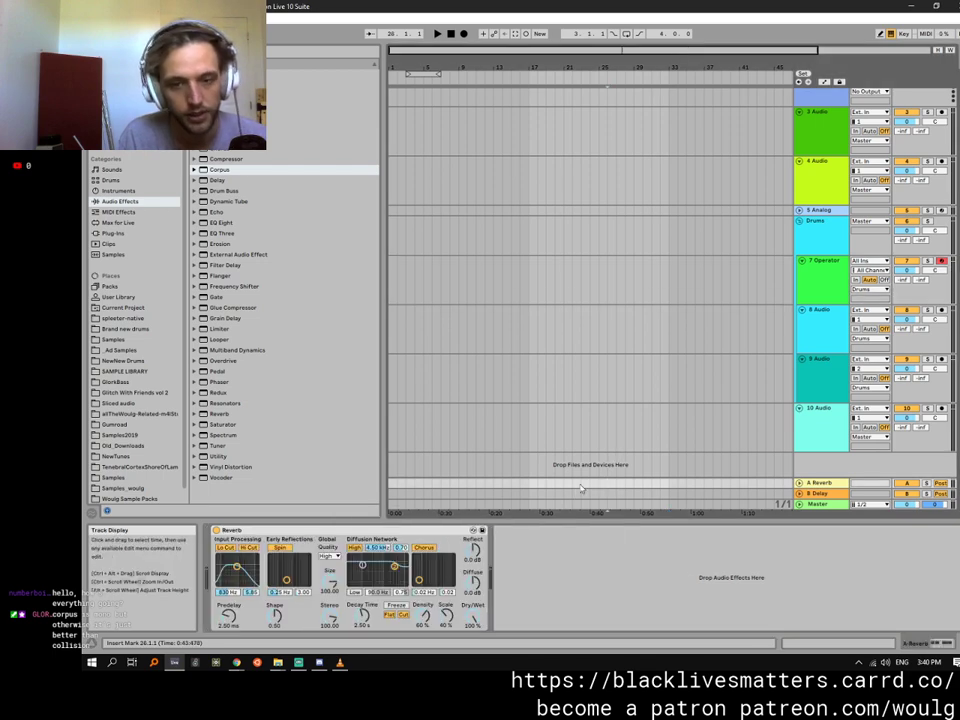
# Try a Delay after Operator on track 7, unsynced with both channels at 80.2 ms, and delete it.
pyautogui.click(603, 258)
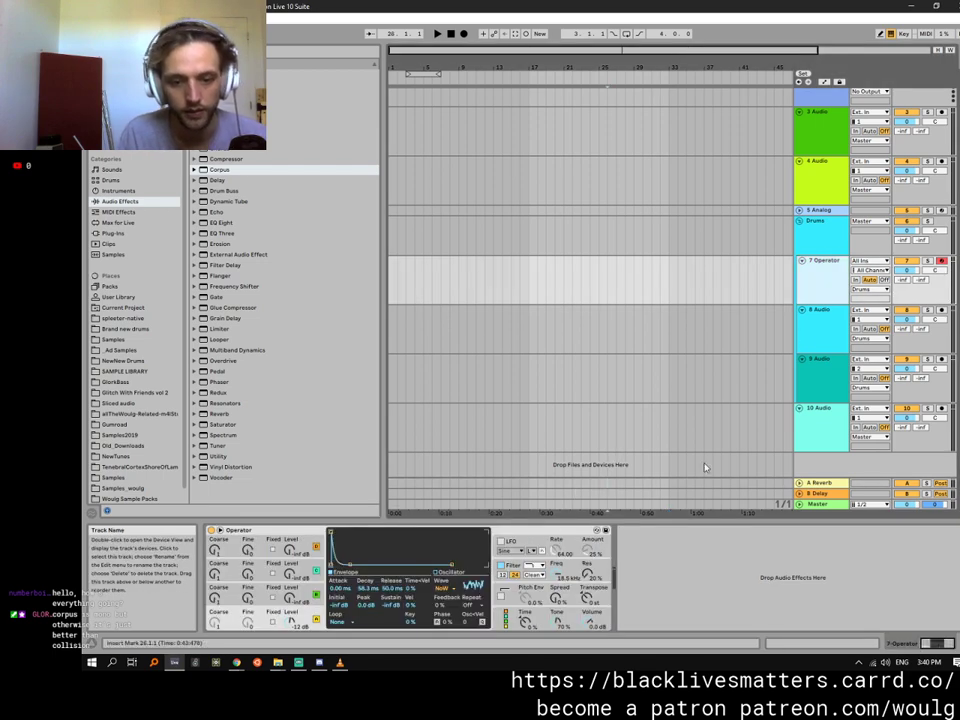
pyautogui.click(215, 180)
pyautogui.moveTo(549, 441); pyautogui.dragTo(725, 578)
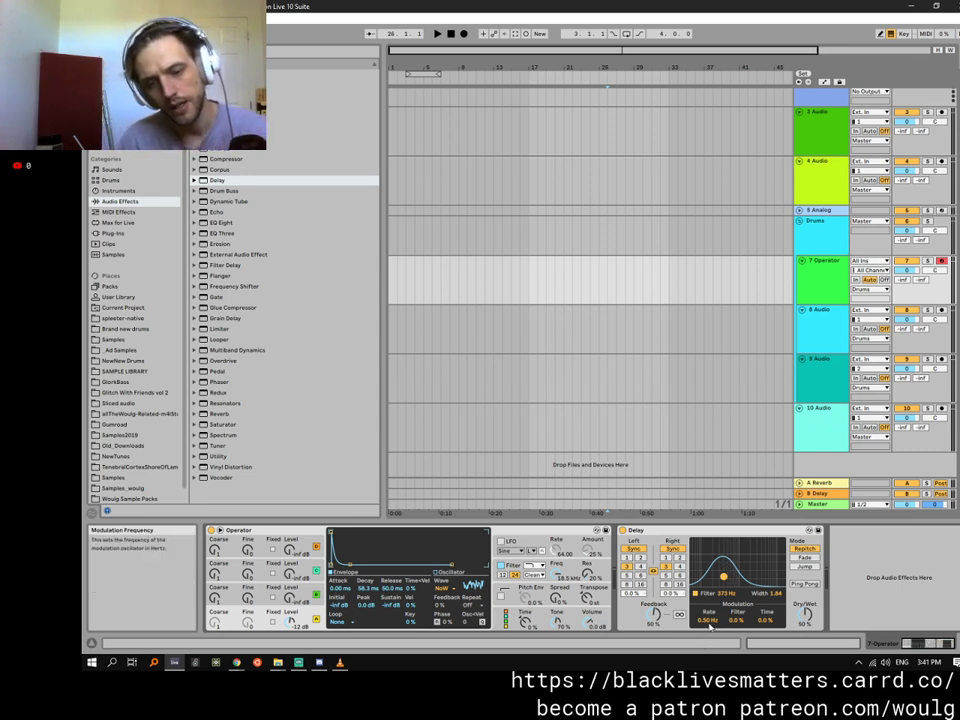
pyautogui.click(672, 548)
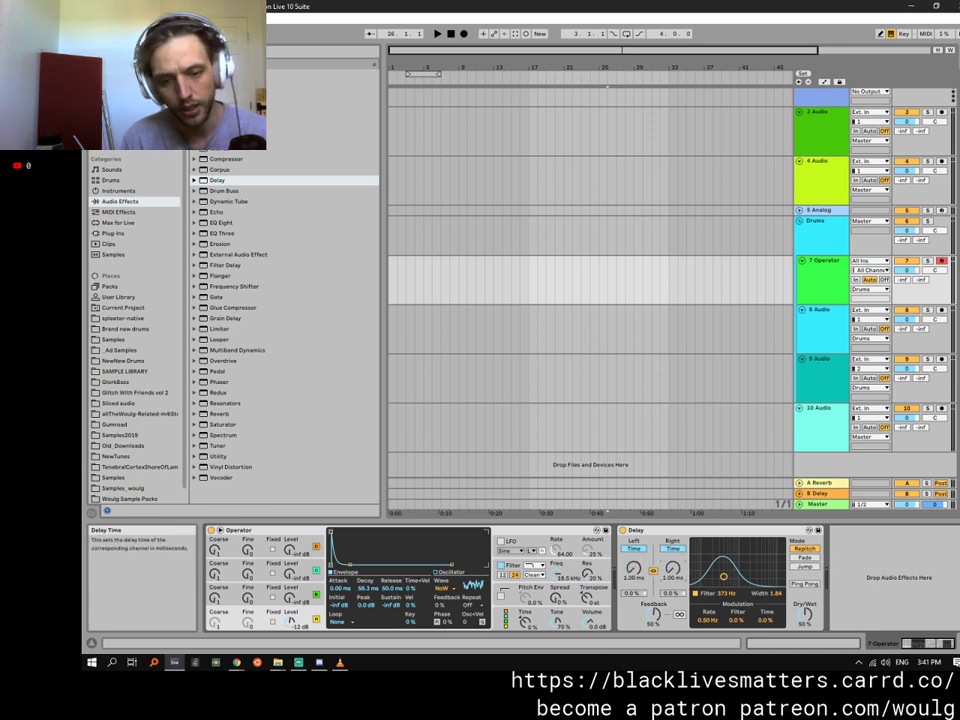
pyautogui.moveTo(672, 568); pyautogui.dragTo(678, 540)
pyautogui.click(710, 530)
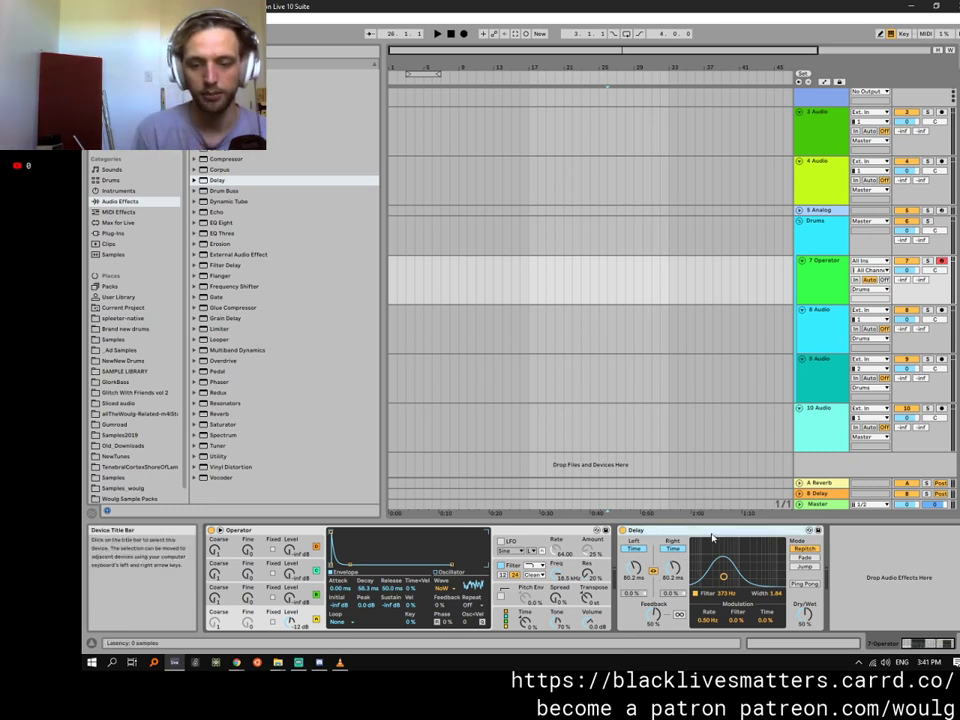
pyautogui.click(712, 538)
pyautogui.press('Delete')
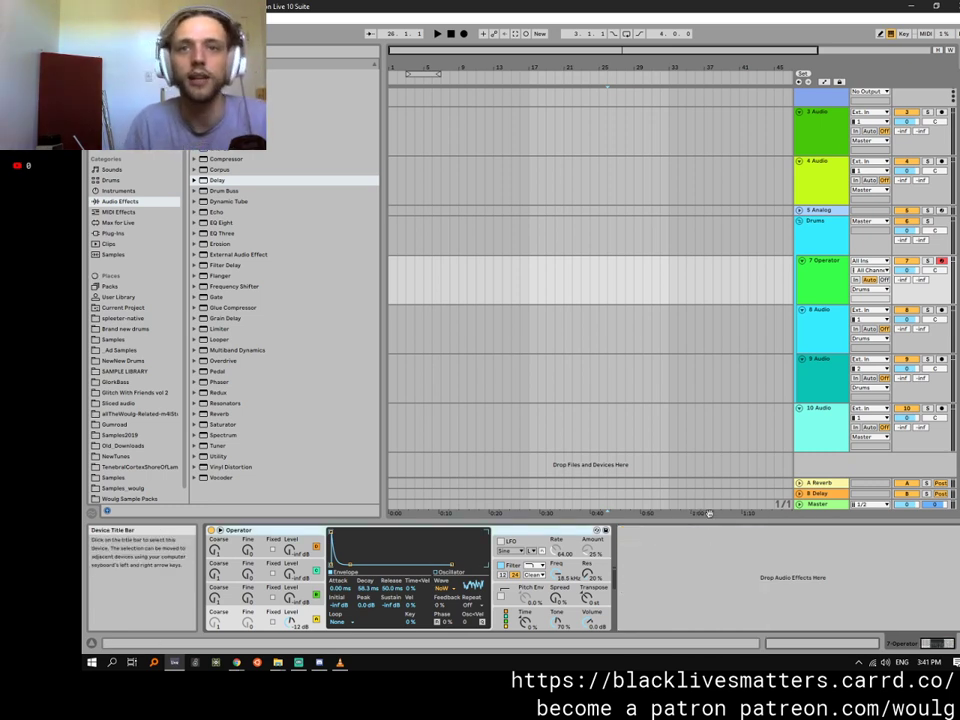
# Switch to VLC media player, raise the playback volume to 85%, lower it again and return to Ableton Live.
pyautogui.click(340, 663)
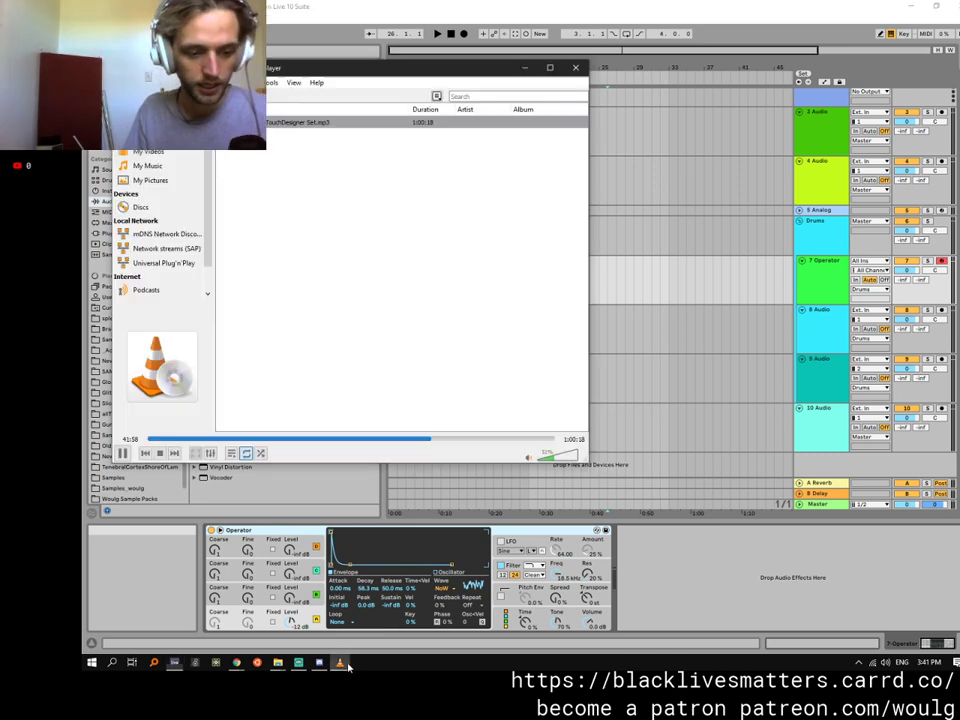
pyautogui.click(566, 456)
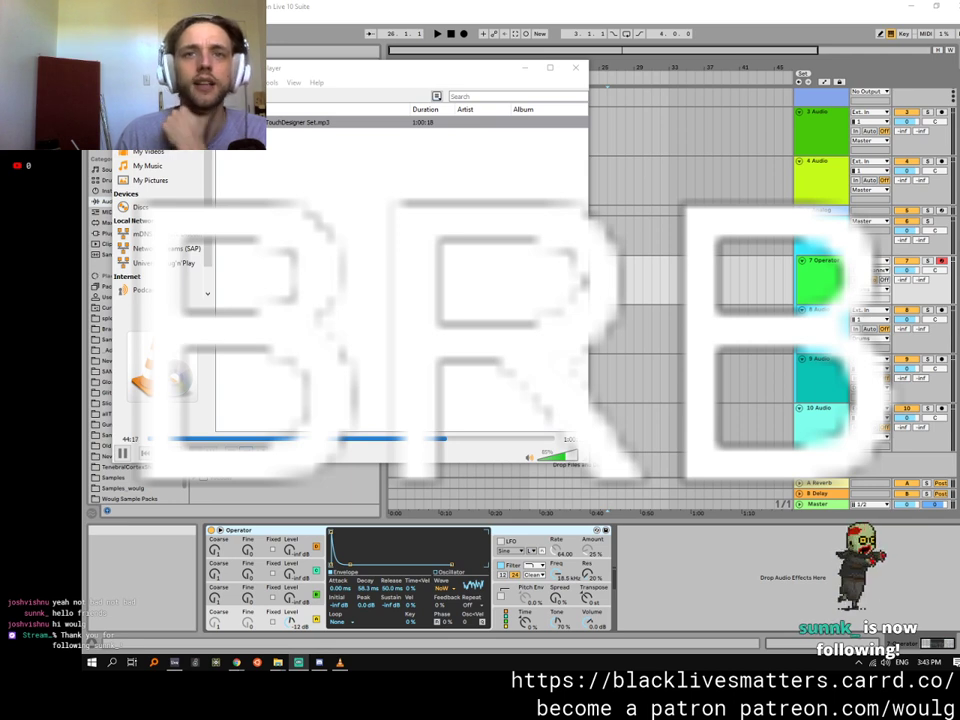
pyautogui.click(557, 459)
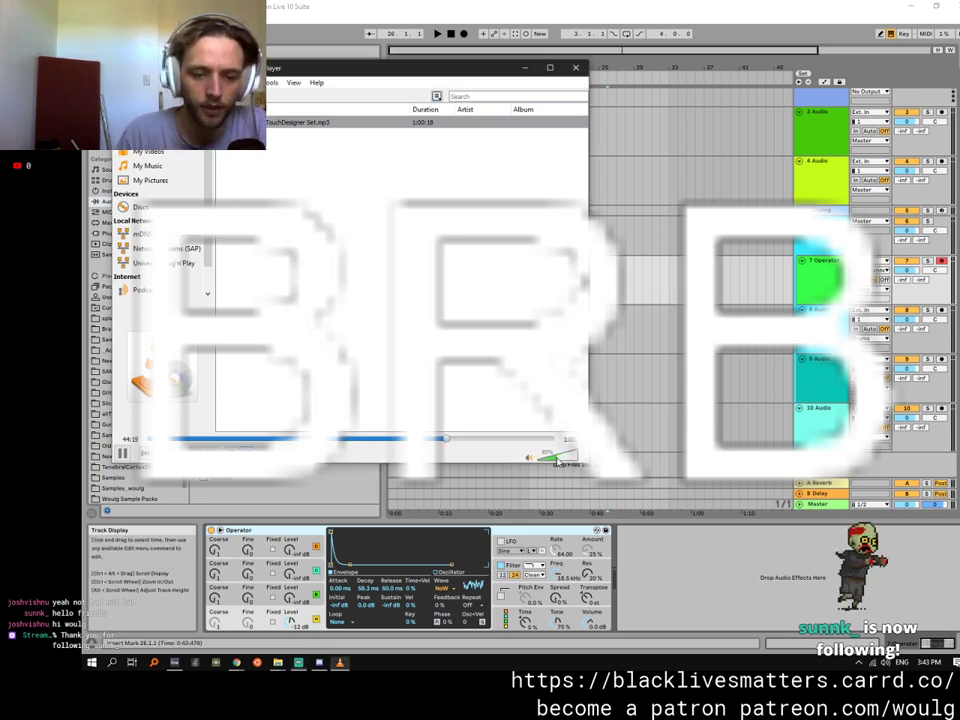
pyautogui.click(652, 570)
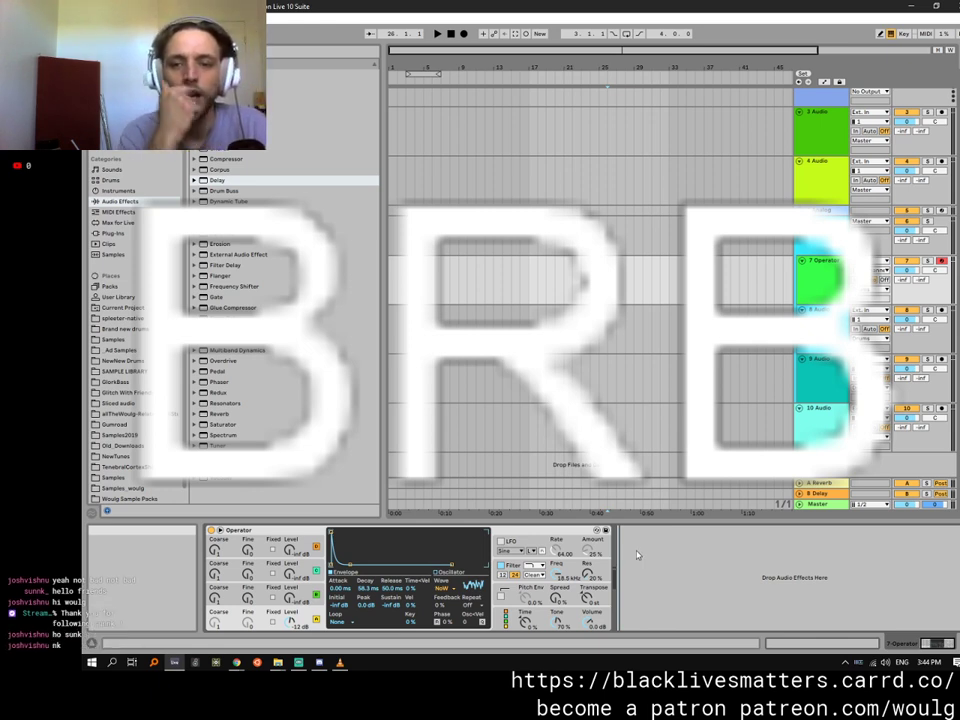
# Add a blank Max Audio Effect after Operator and open its patch in an enlarged Max editor window.
pyautogui.click(118, 222)
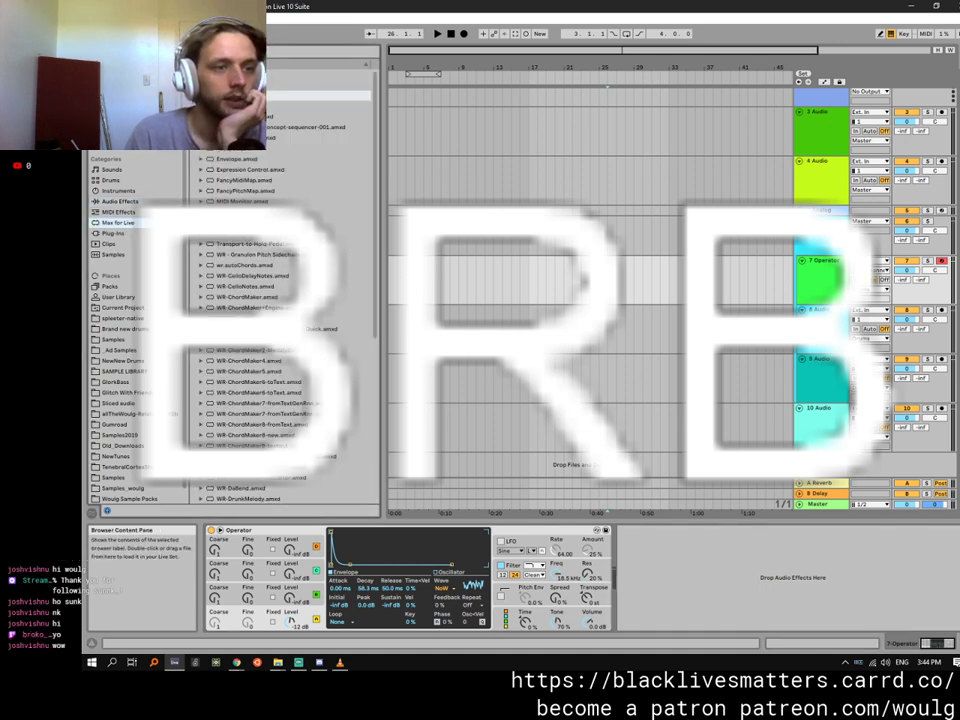
pyautogui.click(230, 84)
pyautogui.moveTo(230, 84); pyautogui.dragTo(650, 597)
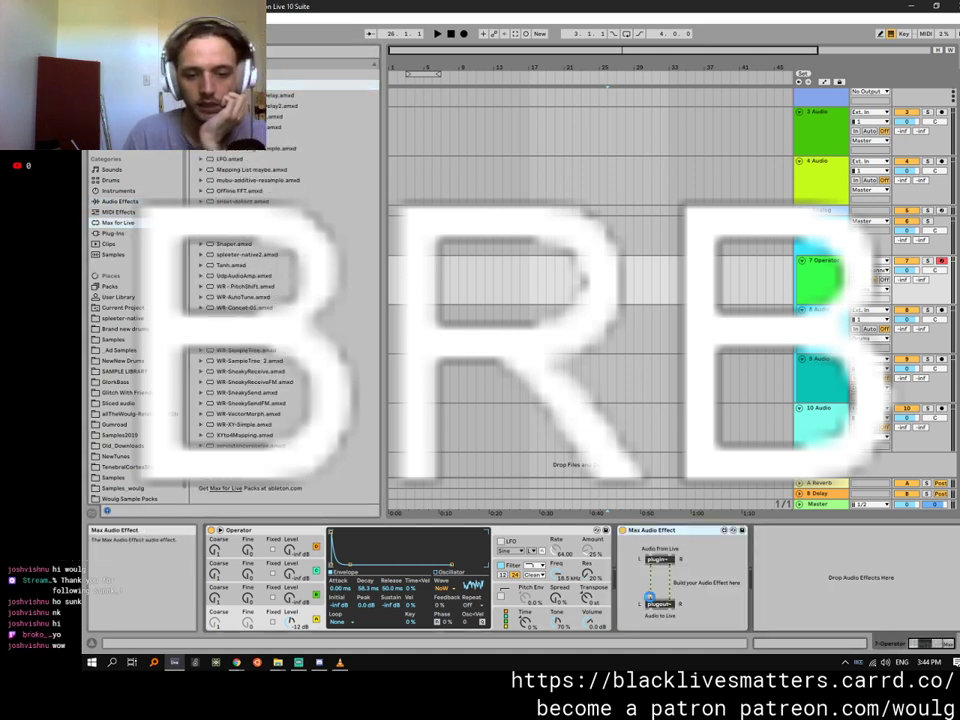
pyautogui.click(725, 531)
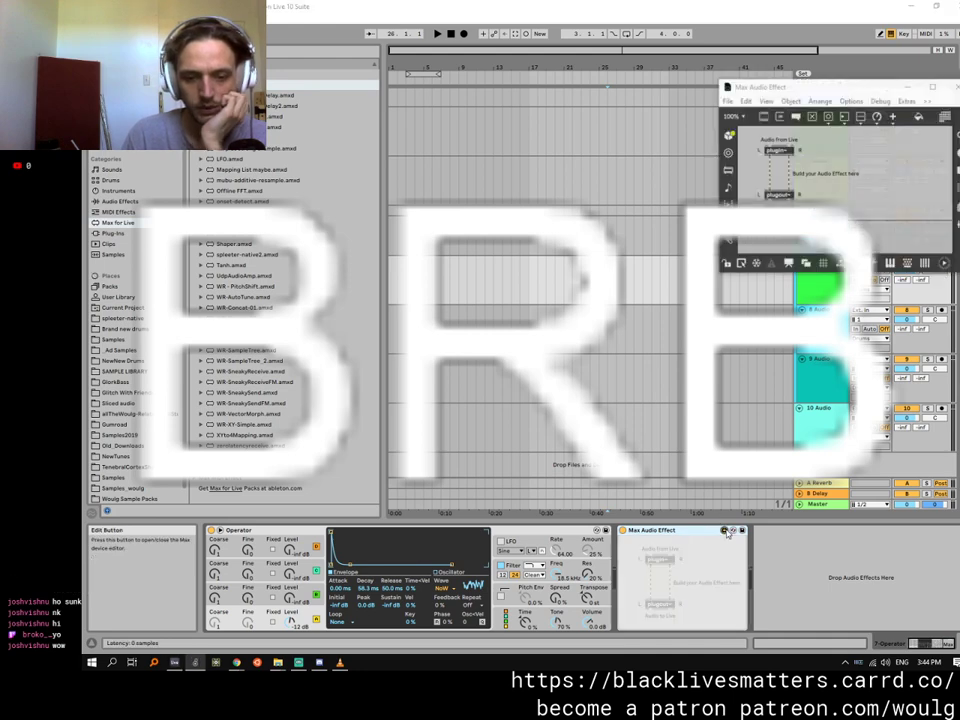
pyautogui.moveTo(842, 88); pyautogui.dragTo(422, 76)
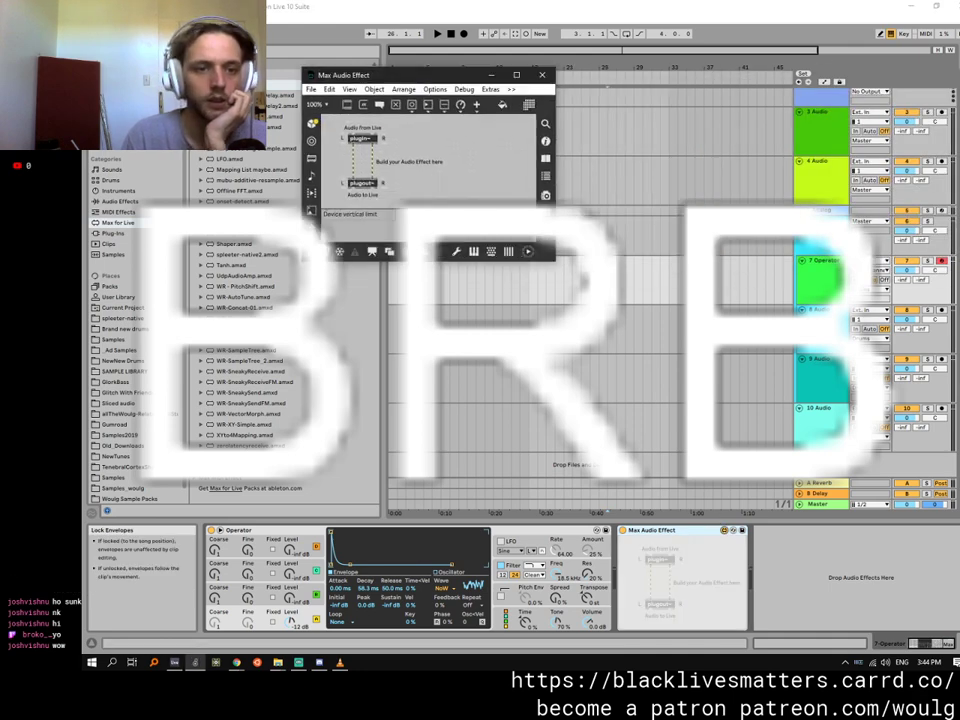
pyautogui.moveTo(555, 261); pyautogui.dragTo(781, 462)
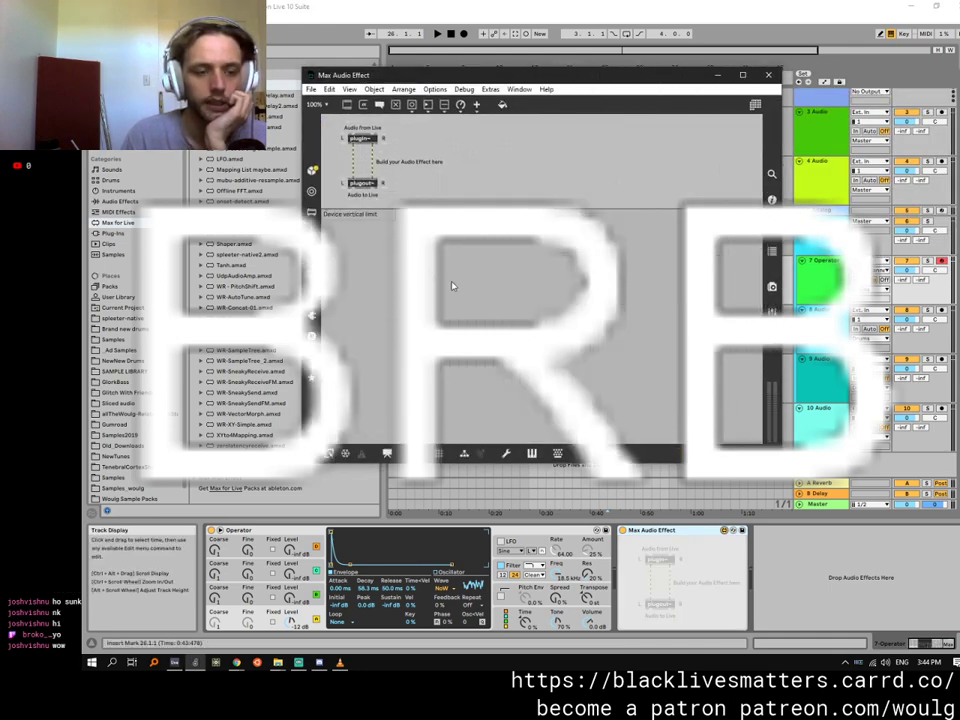
# Look through the categories of Max's example patches and open the gen example for Karplus-Strong string synthesis.
pyautogui.click(546, 89)
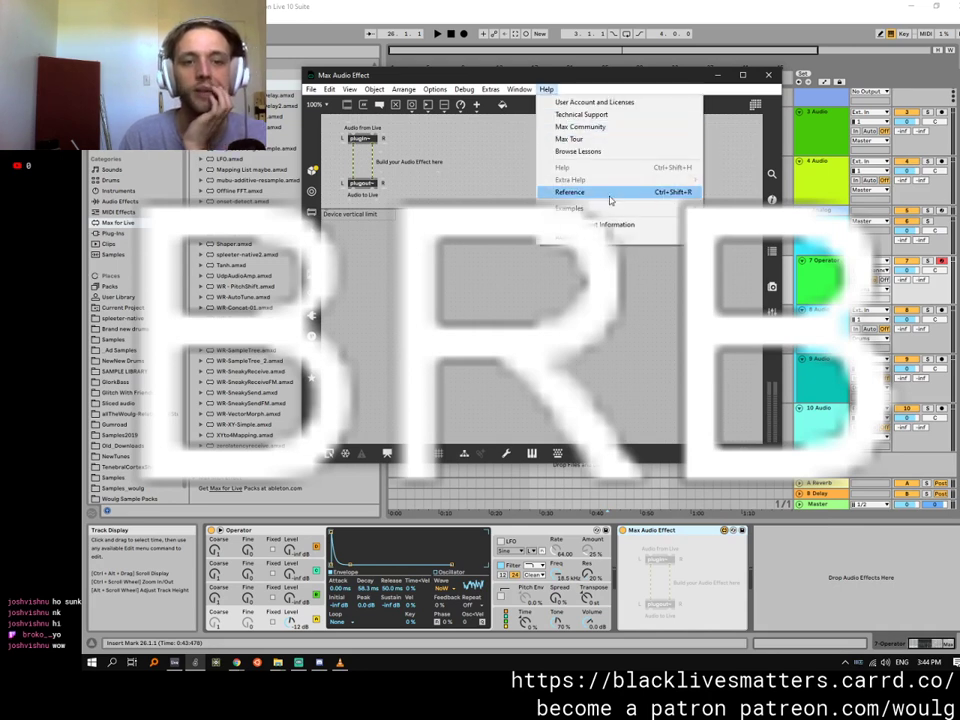
pyautogui.moveTo(614, 208)
pyautogui.moveTo(757, 208)
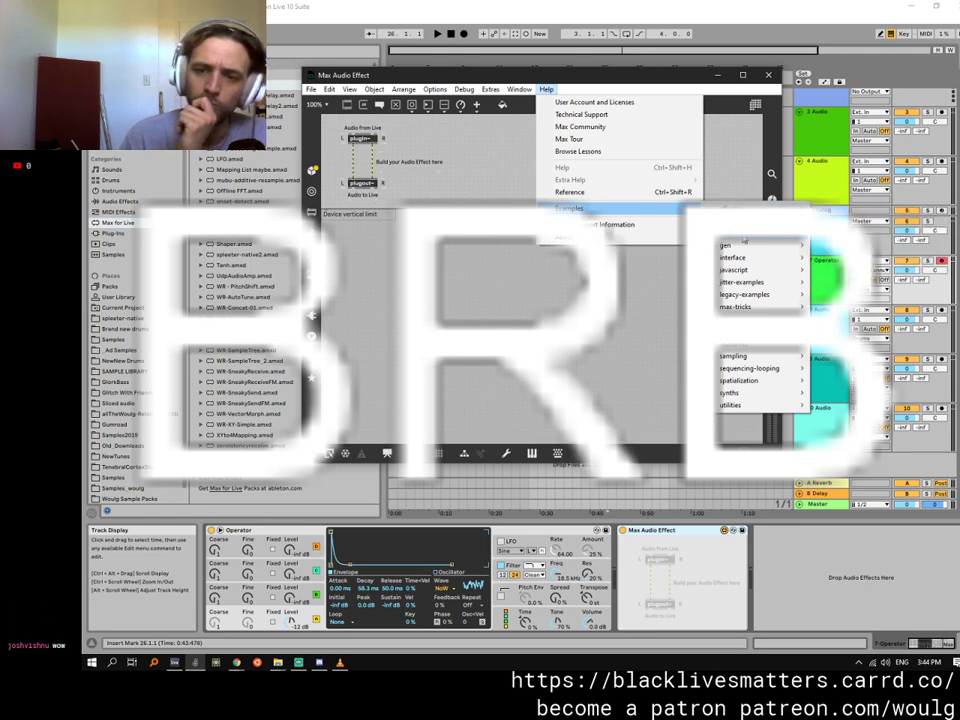
pyautogui.moveTo(752, 246)
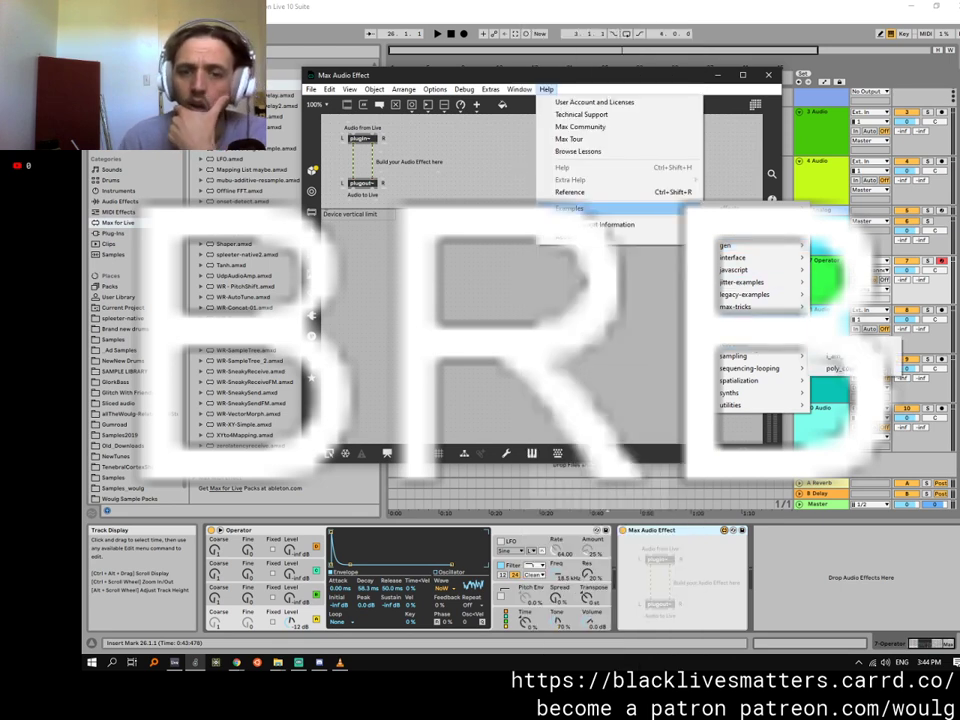
pyautogui.moveTo(760, 307)
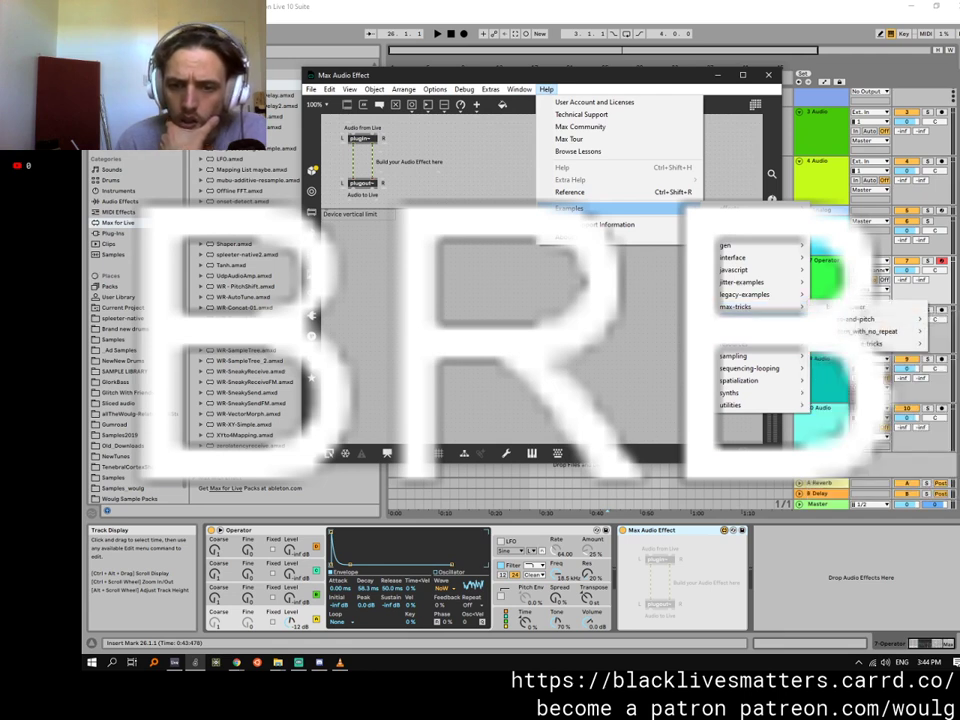
pyautogui.moveTo(757, 331)
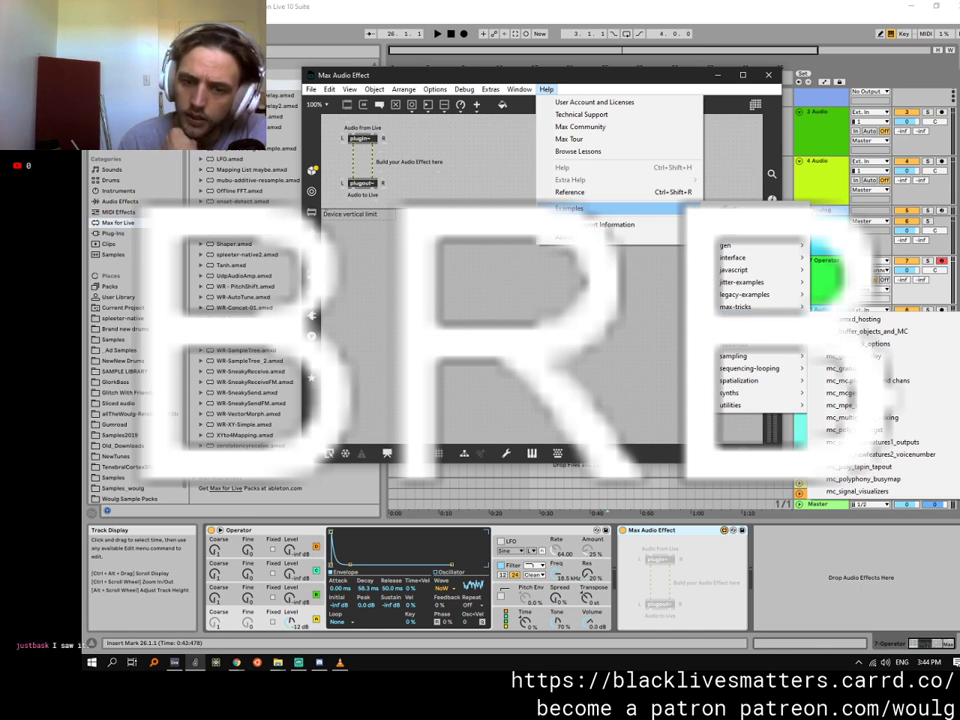
pyautogui.moveTo(769, 352)
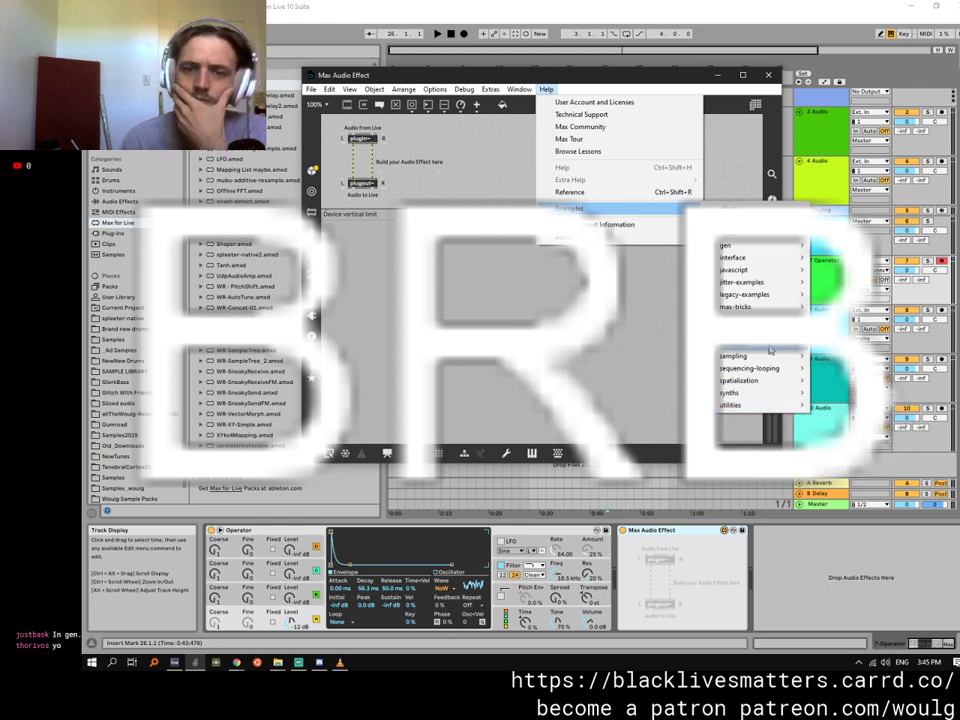
pyautogui.moveTo(742, 283)
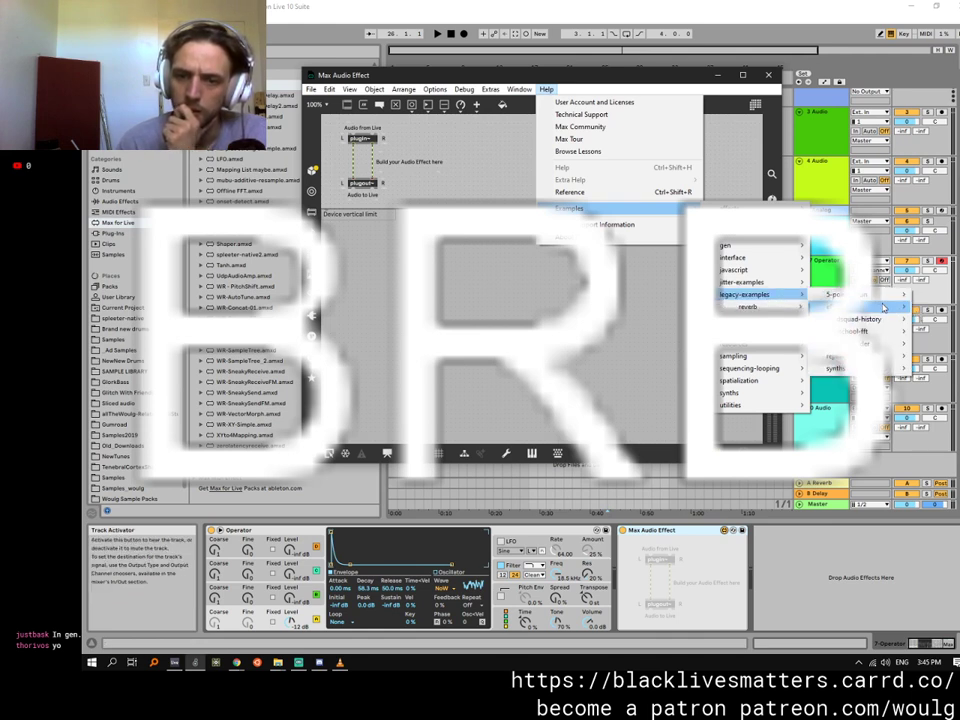
pyautogui.moveTo(882, 340)
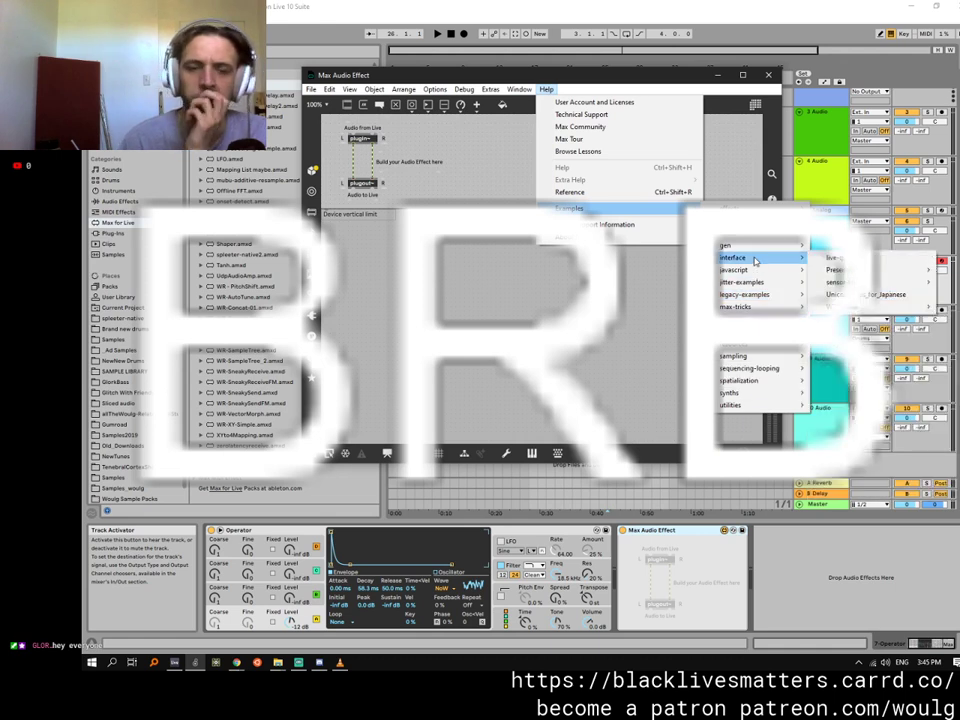
pyautogui.moveTo(750, 208)
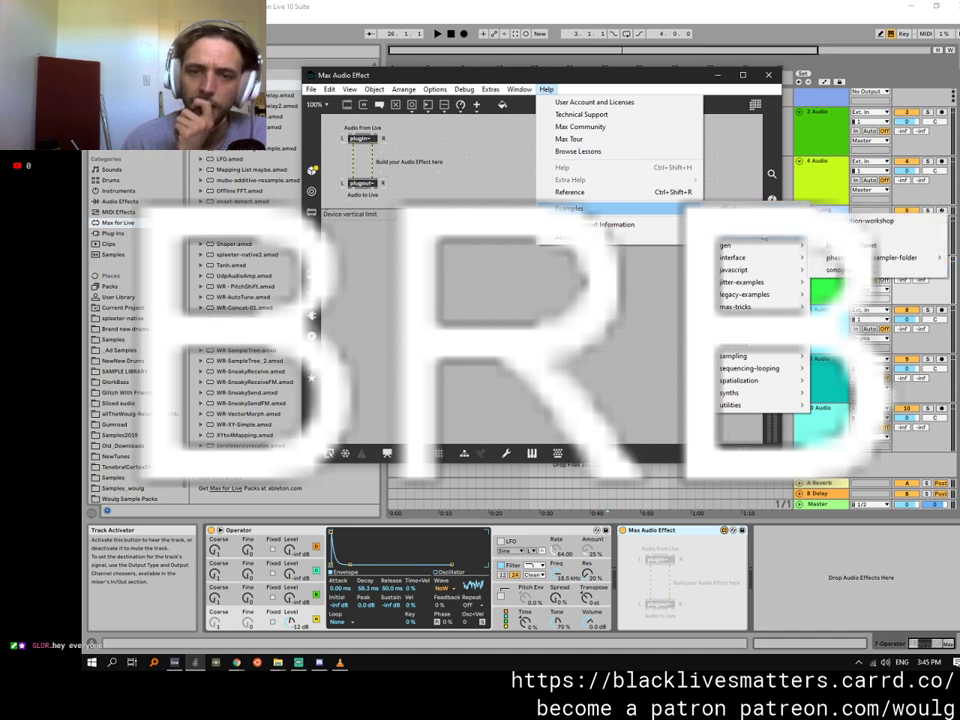
pyautogui.moveTo(763, 234)
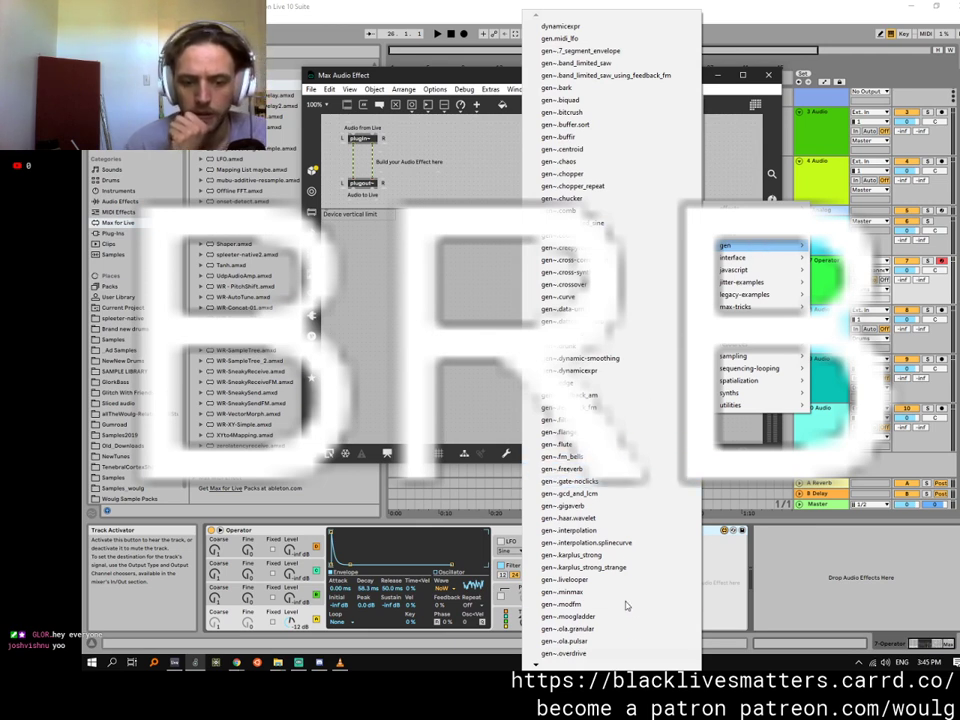
pyautogui.scroll(-2, 535, 665)
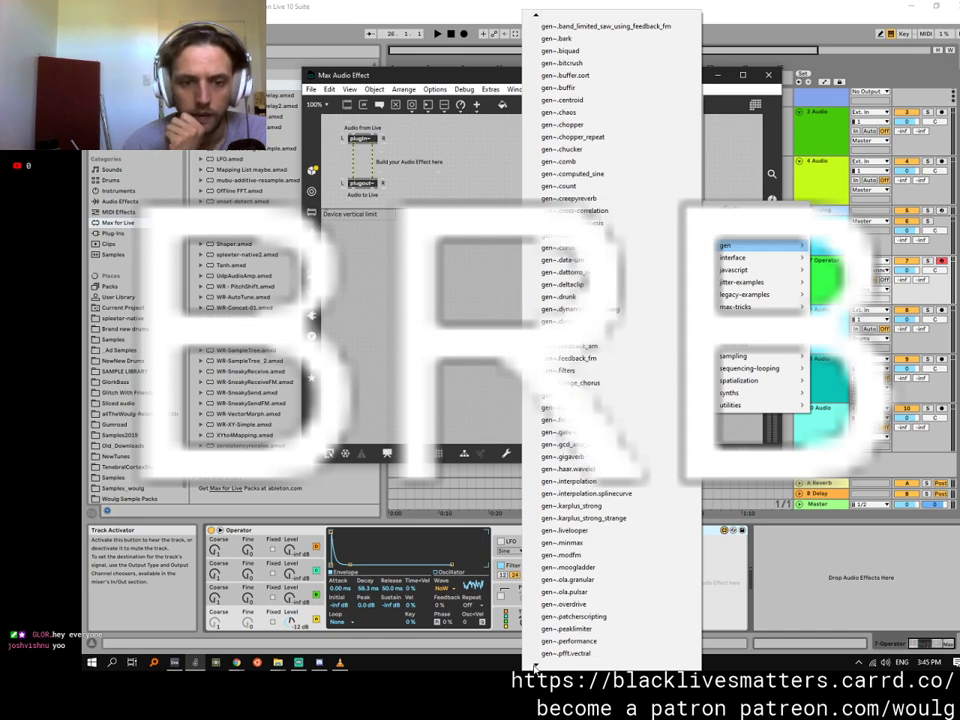
pyautogui.scroll(-1, 535, 665)
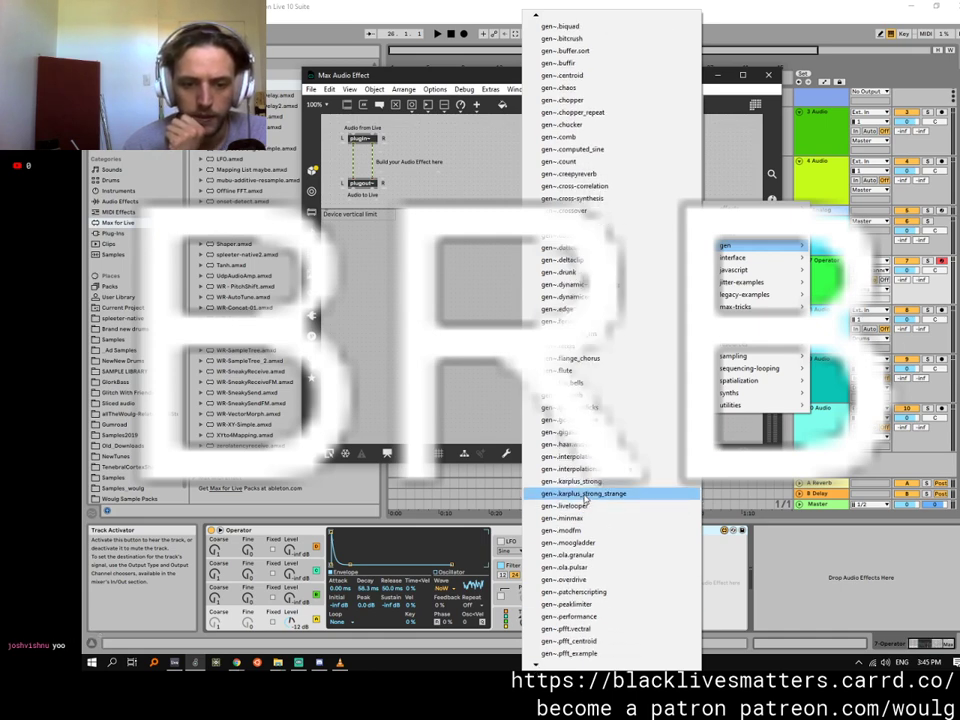
pyautogui.click(587, 494)
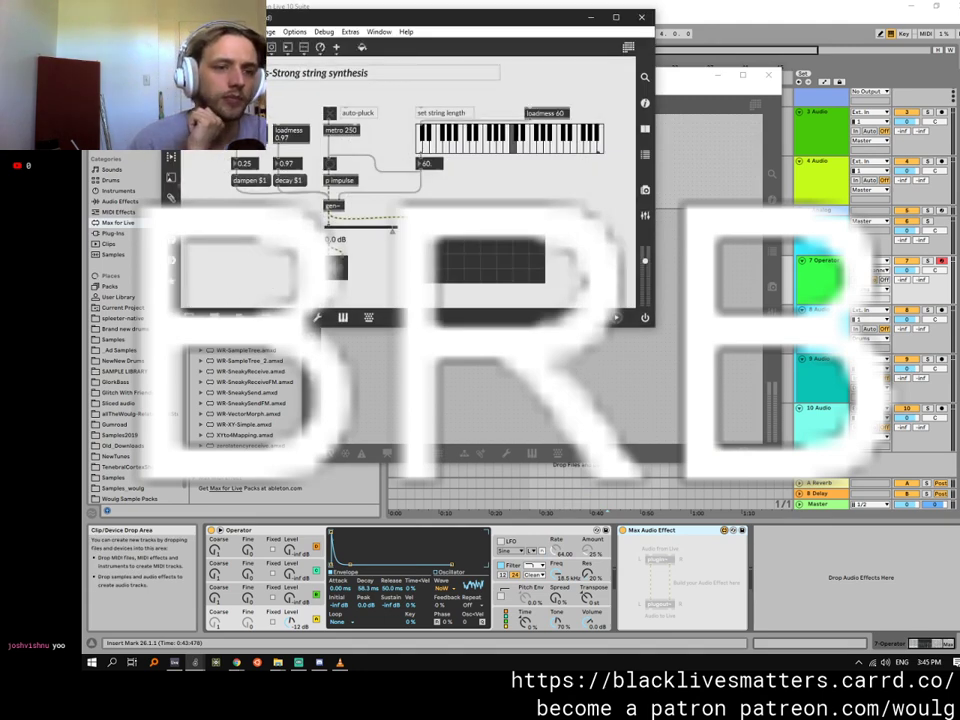
# Turn on auto-pluck and the audio output in the Karplus-Strong example and audition different string lengths on the keyboard.
pyautogui.click(330, 113)
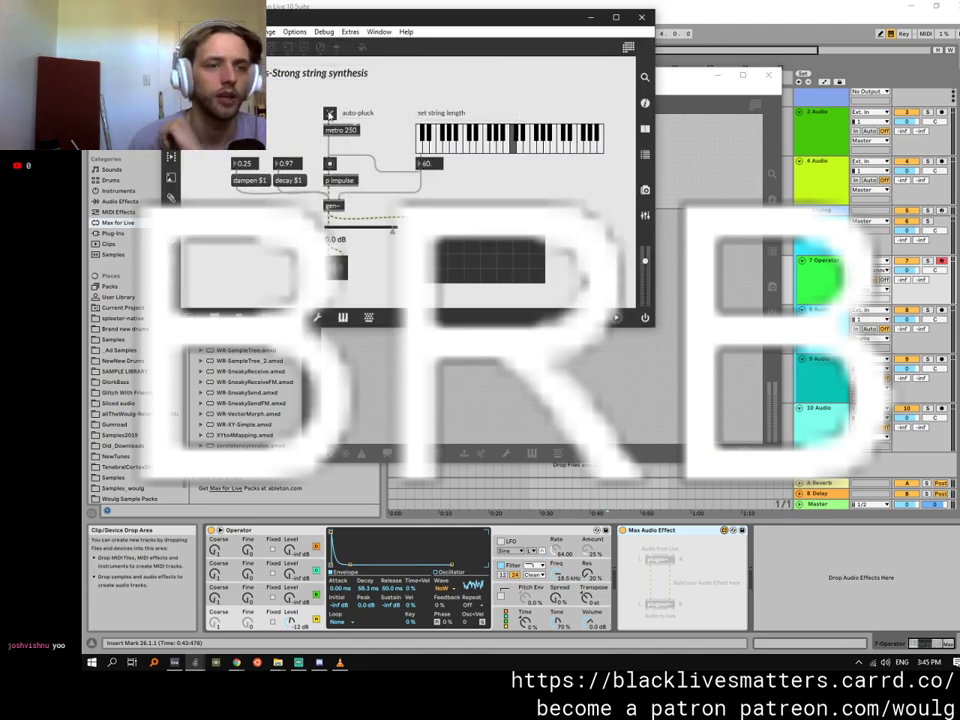
pyautogui.click(338, 267)
pyautogui.moveTo(461, 146); pyautogui.dragTo(546, 150)
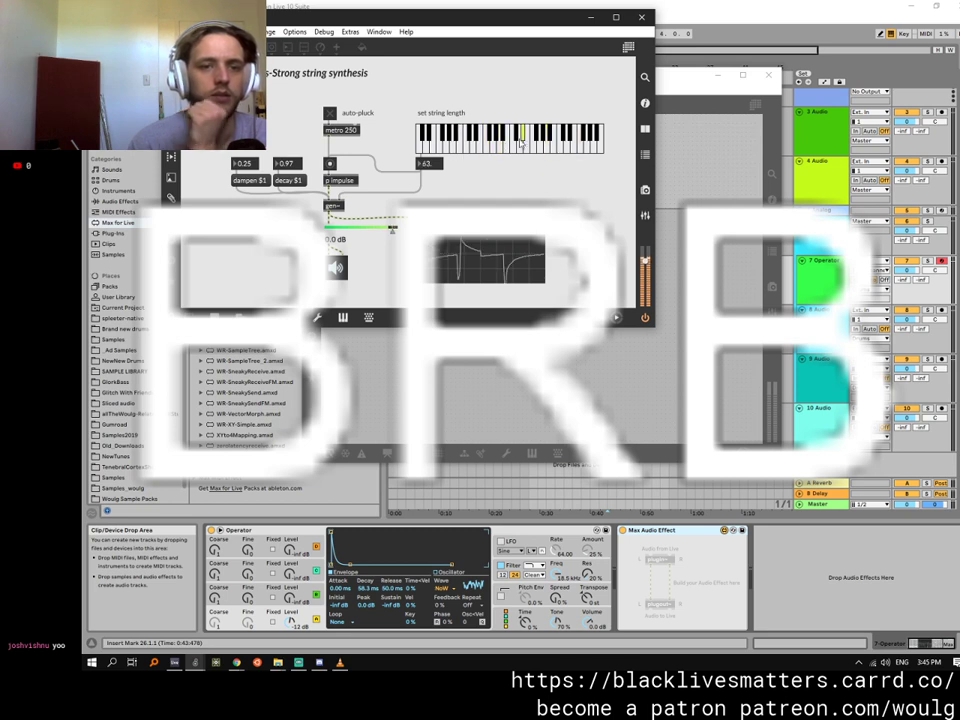
pyautogui.click(438, 147)
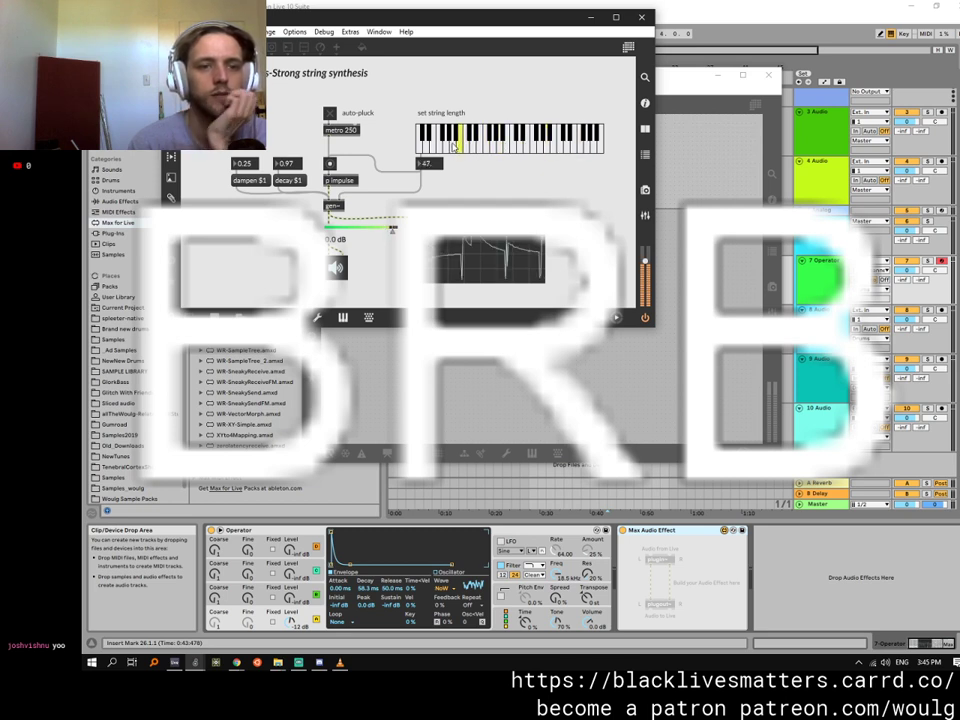
# Inspect the p impulse subpatch and the gen~ patcher of the Karplus-Strong example, and close the example.
pyautogui.doubleClick(340, 183)
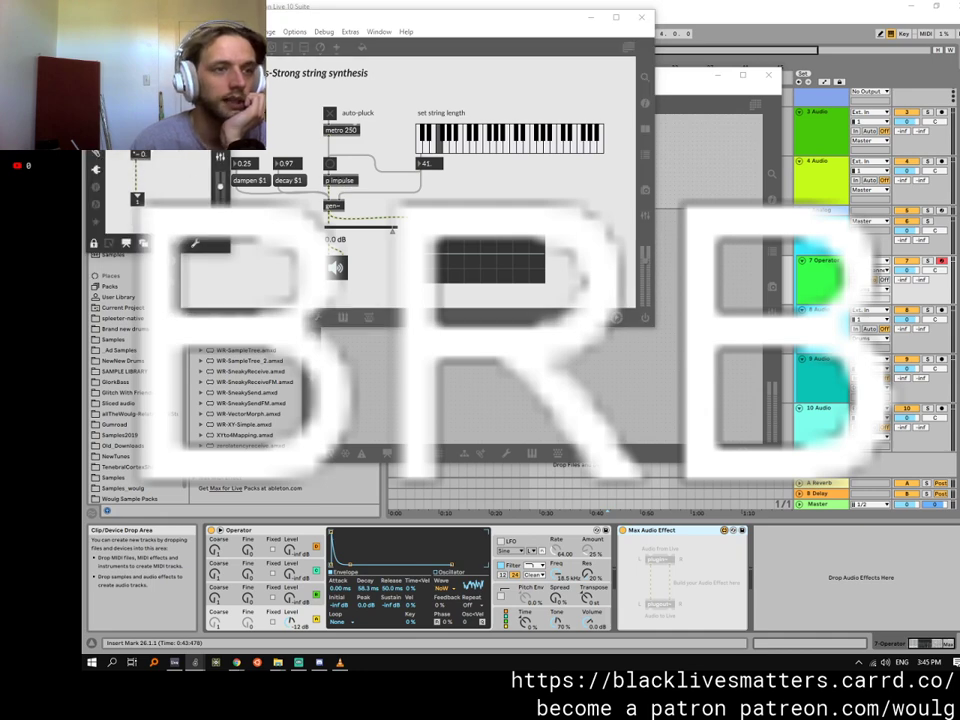
pyautogui.hotkey('ctrl', 'w')
pyautogui.doubleClick(332, 207)
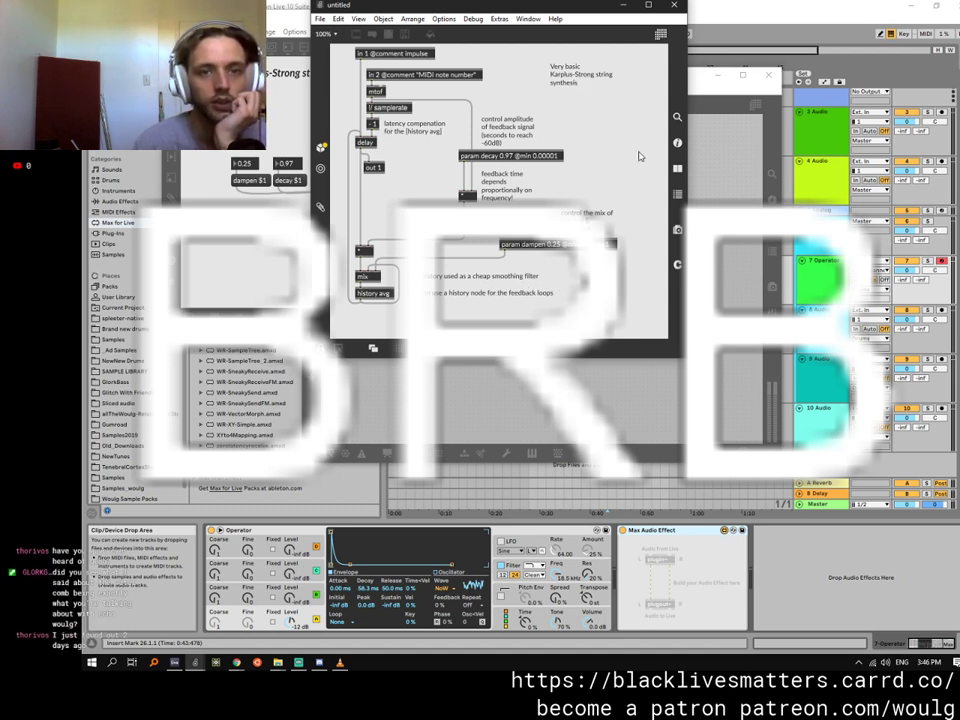
pyautogui.click(673, 9)
pyautogui.click(632, 8)
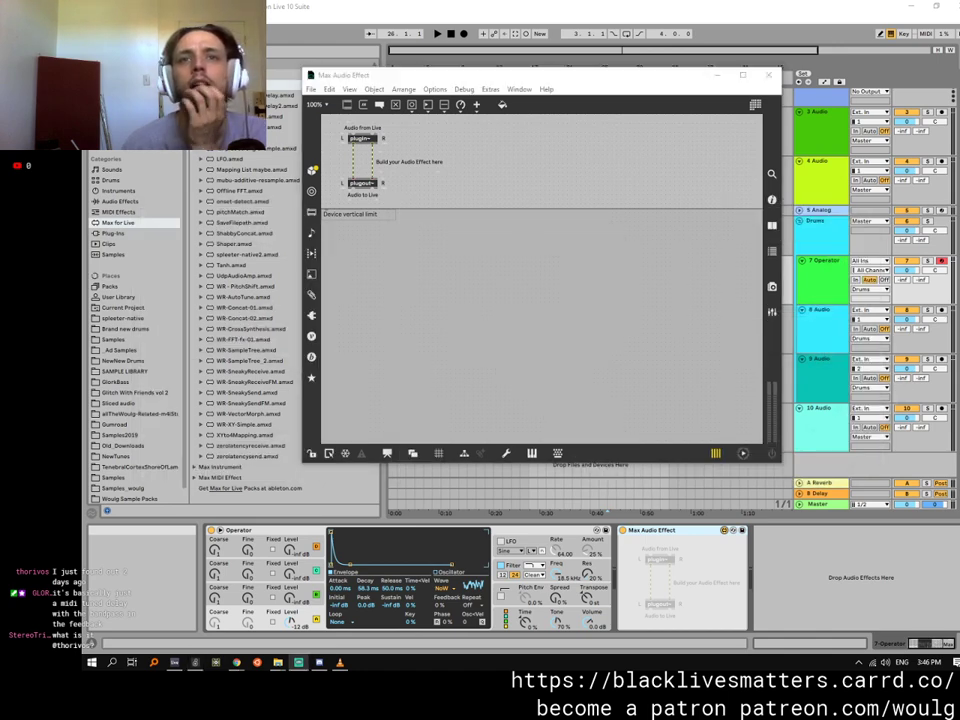
pyautogui.click(678, 75)
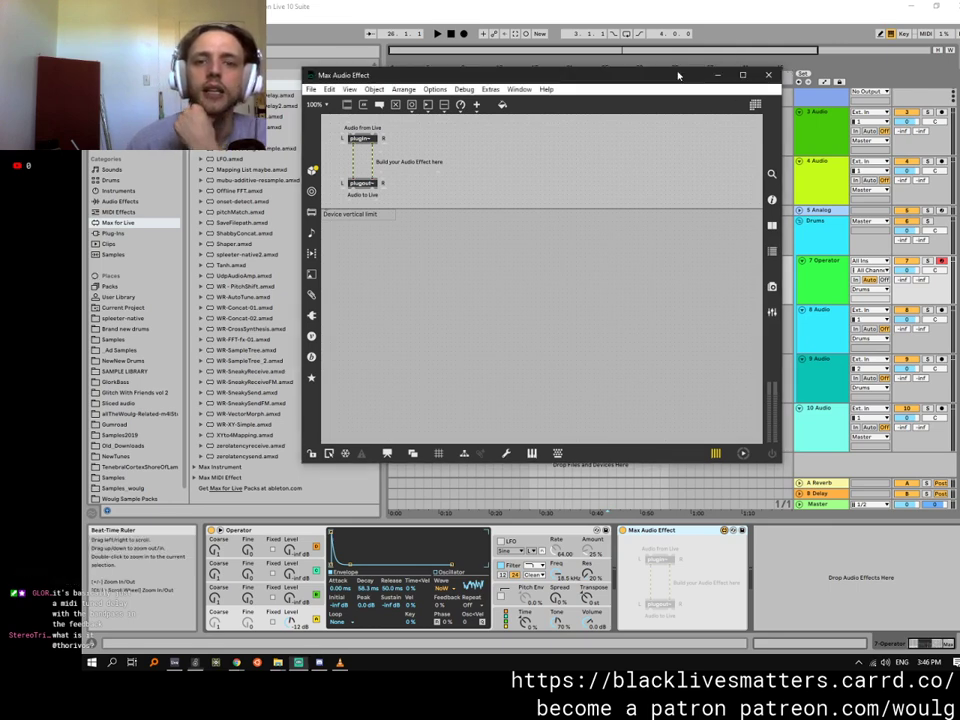
pyautogui.moveTo(678, 75); pyautogui.dragTo(677, 84)
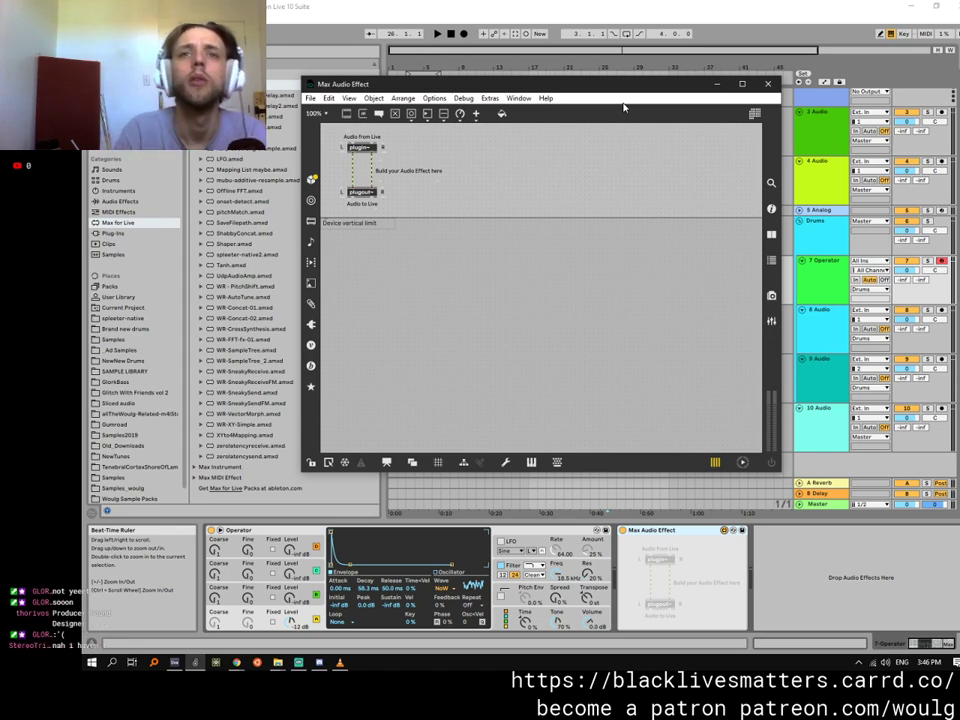
pyautogui.press('n')
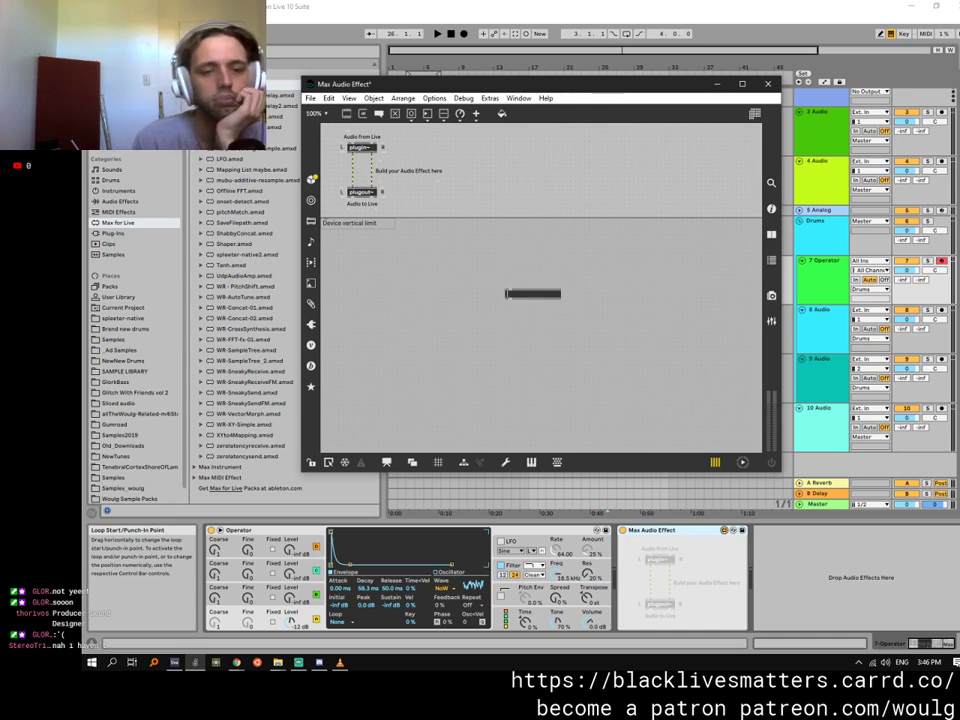
pyautogui.moveTo(570, 309); pyautogui.dragTo(541, 282)
pyautogui.press('Delete')
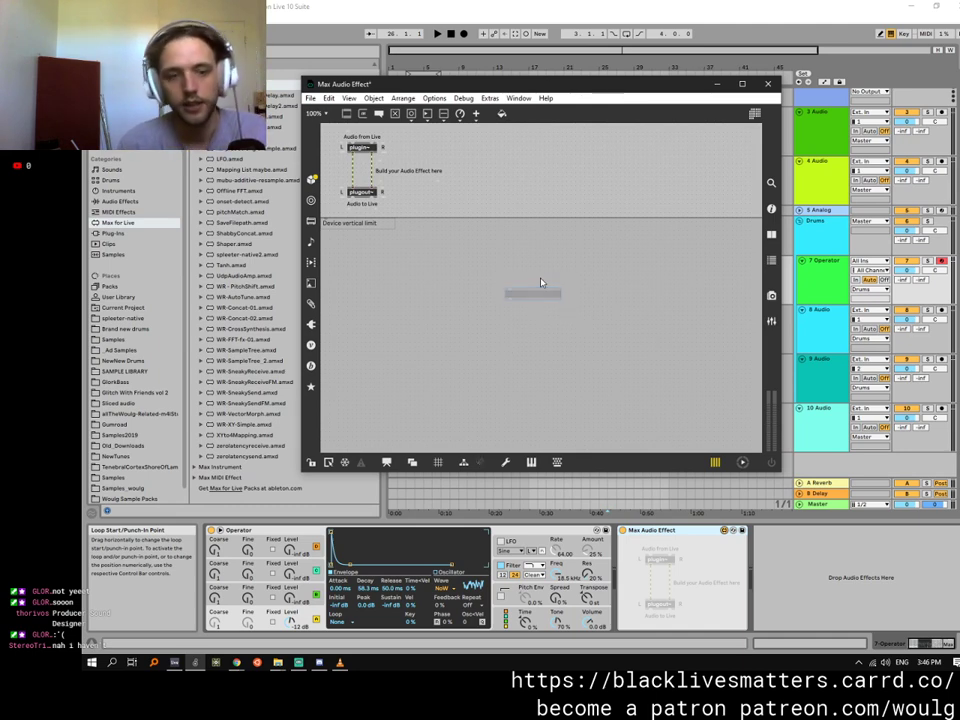
# Open the mc_poly_tapin_tapout patch from Max's mc examples and turn on its audio output.
pyautogui.click(546, 99)
pyautogui.moveTo(600, 217)
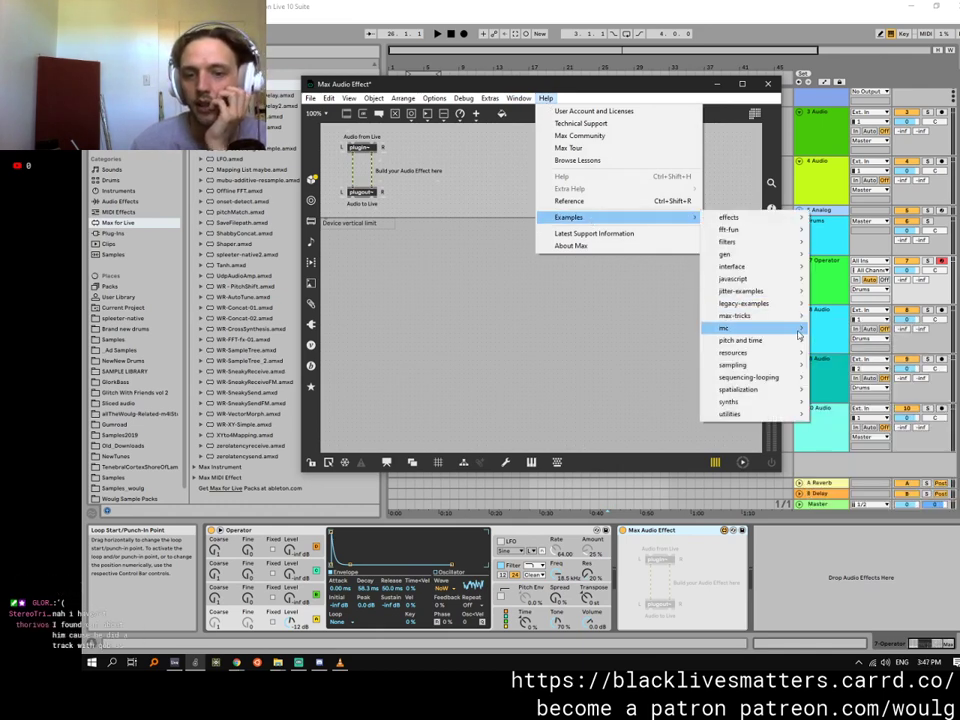
pyautogui.moveTo(798, 327)
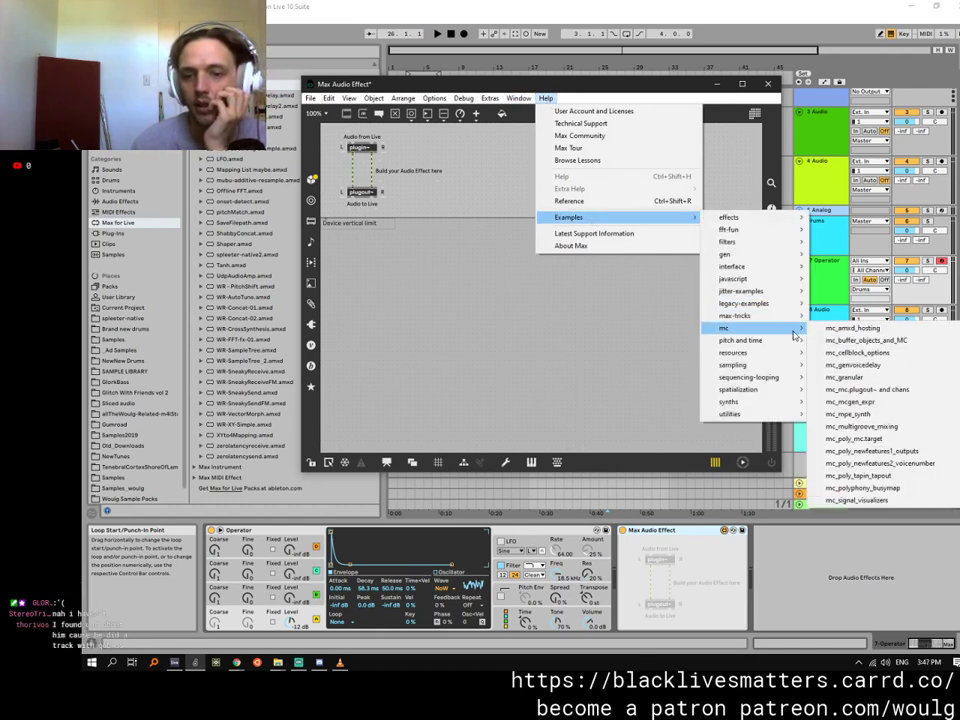
pyautogui.click(896, 478)
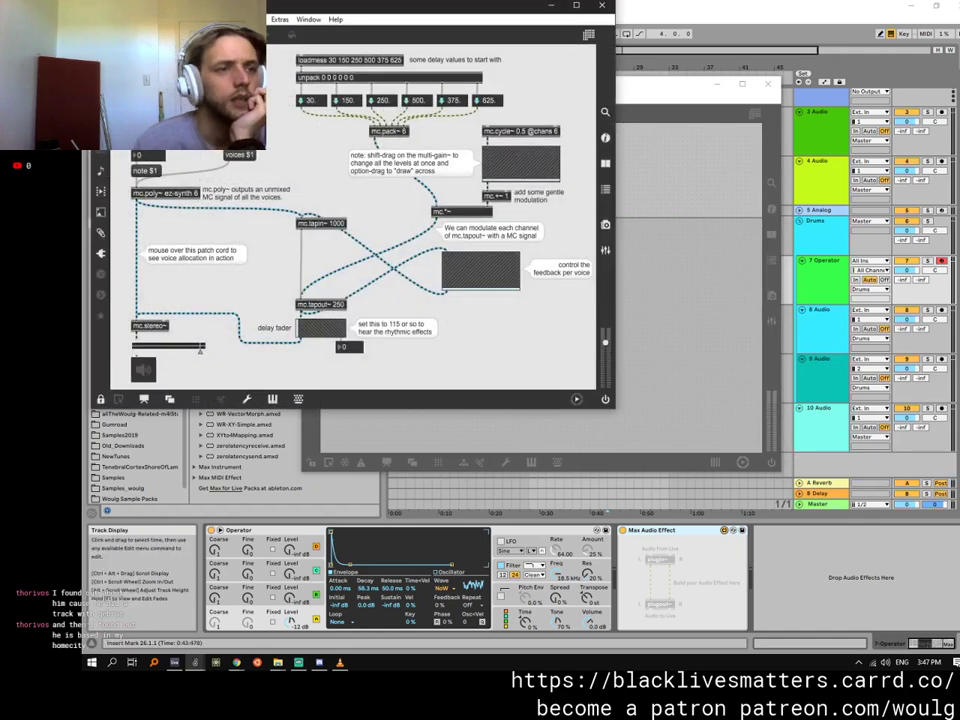
pyautogui.click(150, 371)
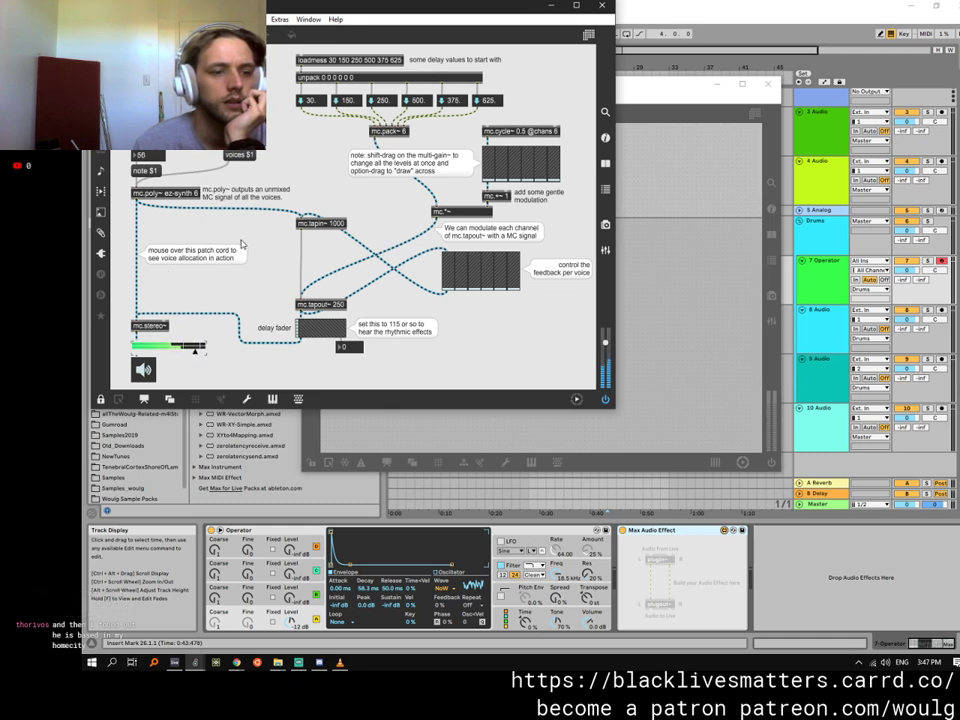
# Set the delay fader to 30 and try different feedback levels per voice and modulation levels in the example.
pyautogui.moveTo(300, 329); pyautogui.dragTo(309, 329)
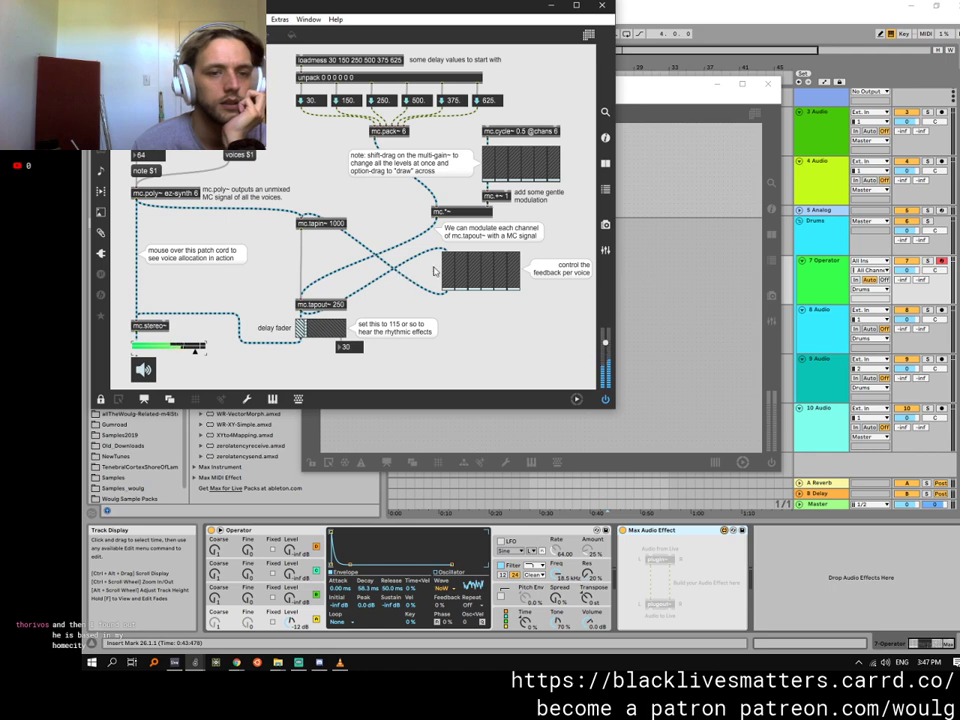
pyautogui.moveTo(446, 268)
pyautogui.mouseDown()
pyautogui.moveTo(499, 271)
pyautogui.moveTo(491, 267)
pyautogui.mouseUp()
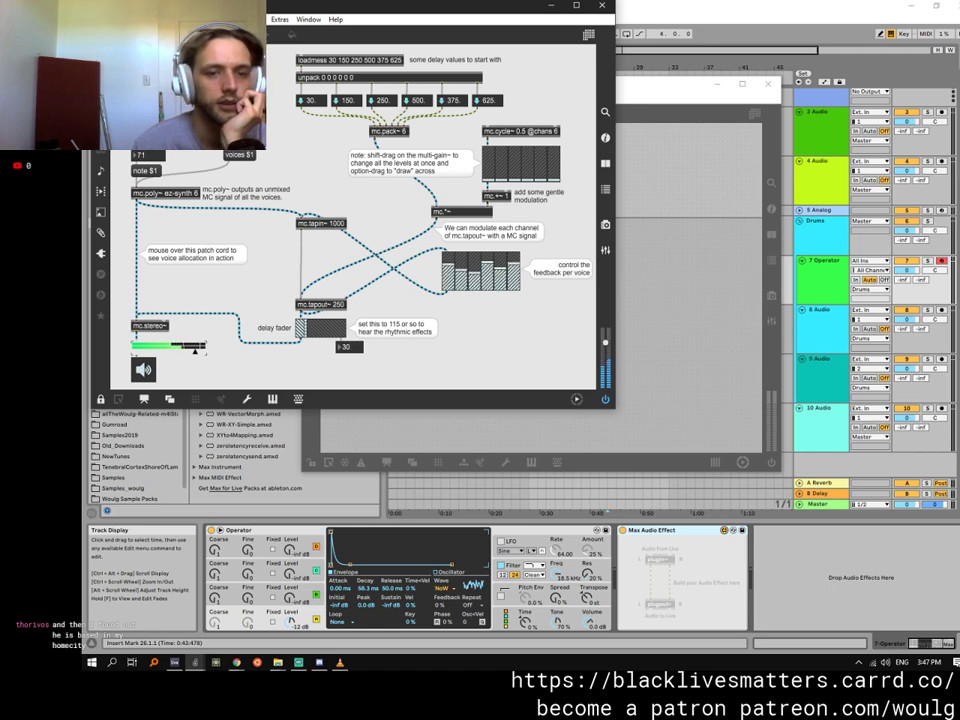
pyautogui.moveTo(485, 175)
pyautogui.mouseDown()
pyautogui.moveTo(490, 160)
pyautogui.moveTo(516, 163)
pyautogui.moveTo(529, 174)
pyautogui.moveTo(522, 181)
pyautogui.moveTo(556, 182)
pyautogui.mouseUp()
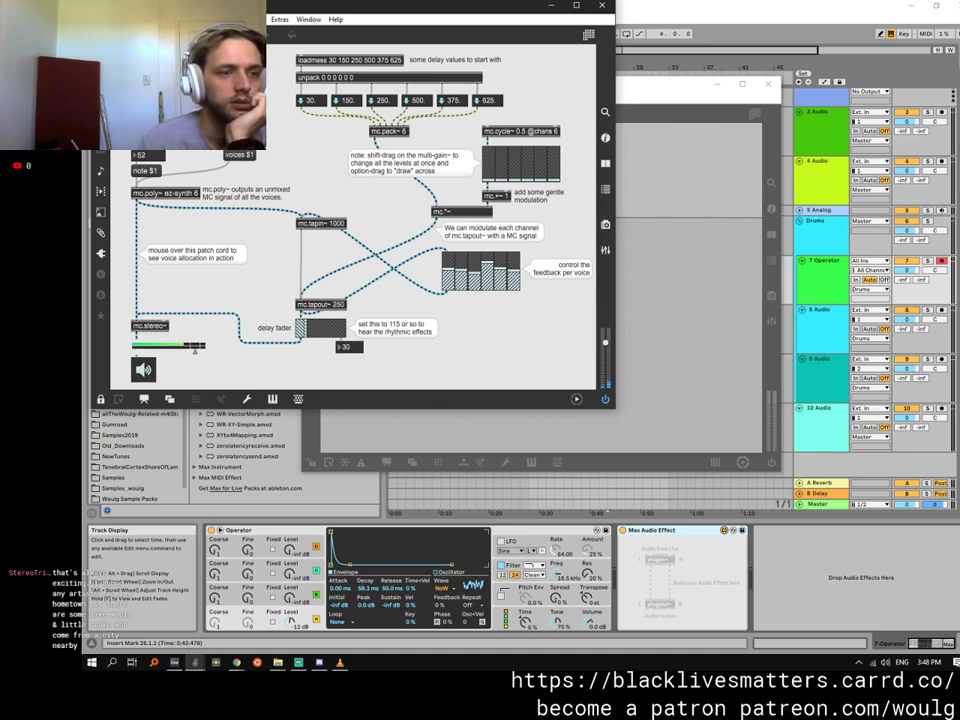
pyautogui.moveTo(449, 265)
pyautogui.mouseDown()
pyautogui.moveTo(449, 253)
pyautogui.moveTo(492, 256)
pyautogui.mouseUp()
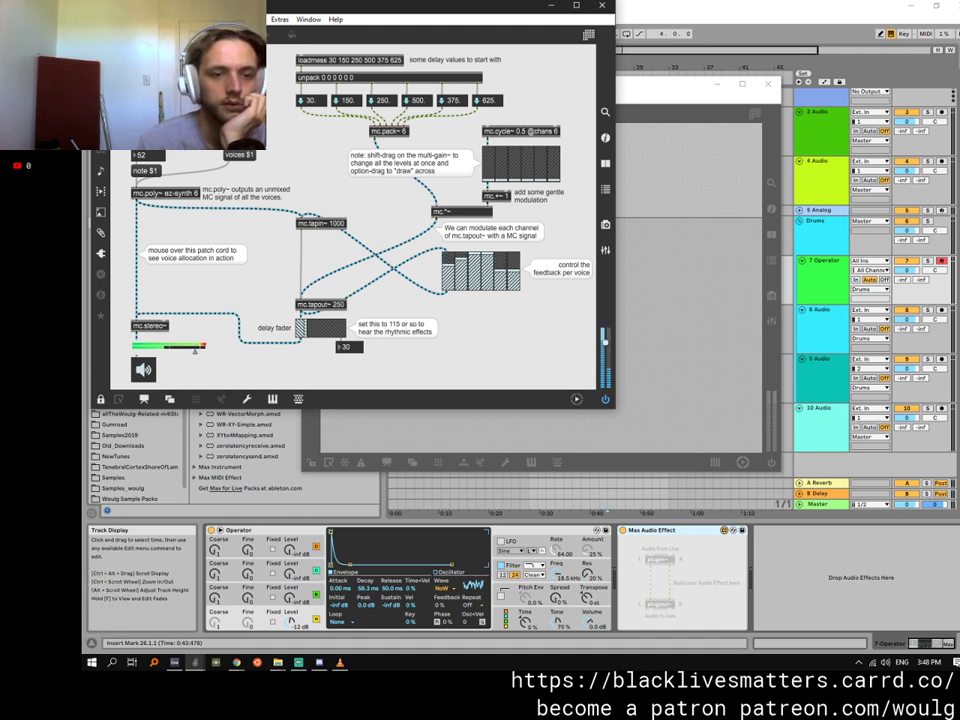
pyautogui.moveTo(452, 262); pyautogui.dragTo(485, 265)
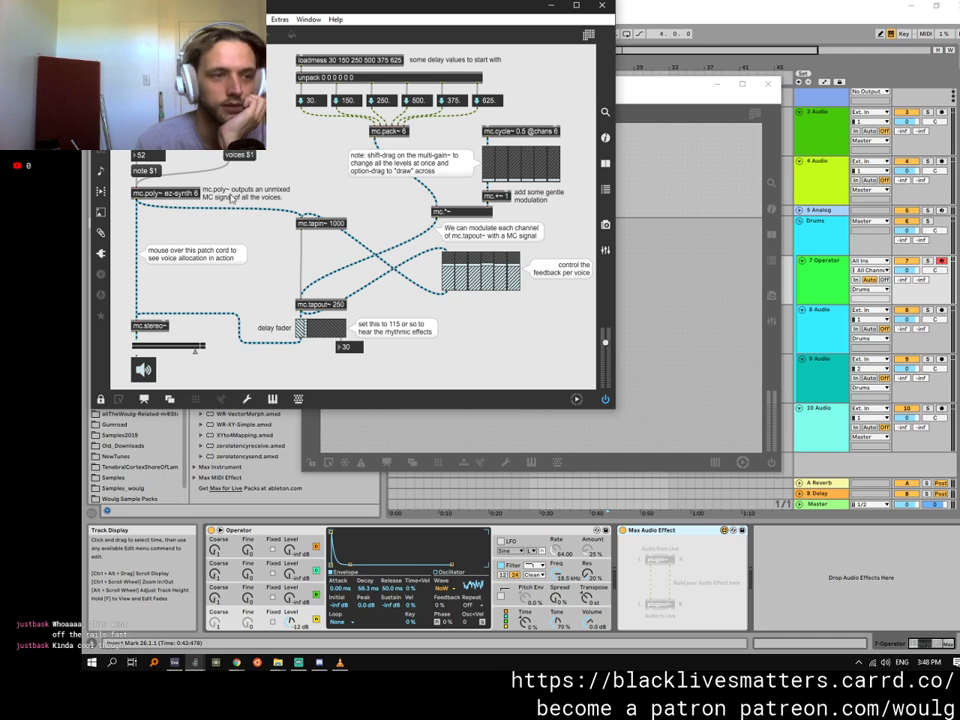
# Raise the delay fader to 157 and sweep the note number, ending at 85, to audition the rhythmic delays.
pyautogui.moveTo(146, 160); pyautogui.dragTo(149, 151)
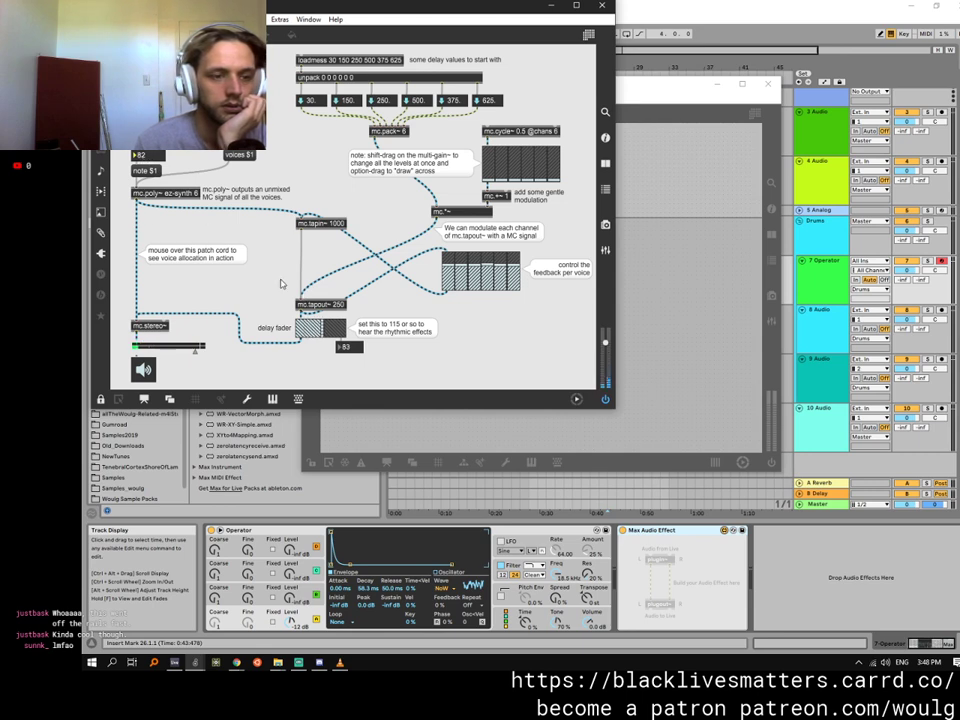
pyautogui.moveTo(322, 330); pyautogui.dragTo(346, 330)
pyautogui.moveTo(149, 159)
pyautogui.mouseDown()
pyautogui.moveTo(149, 142)
pyautogui.moveTo(151, 172)
pyautogui.mouseUp()
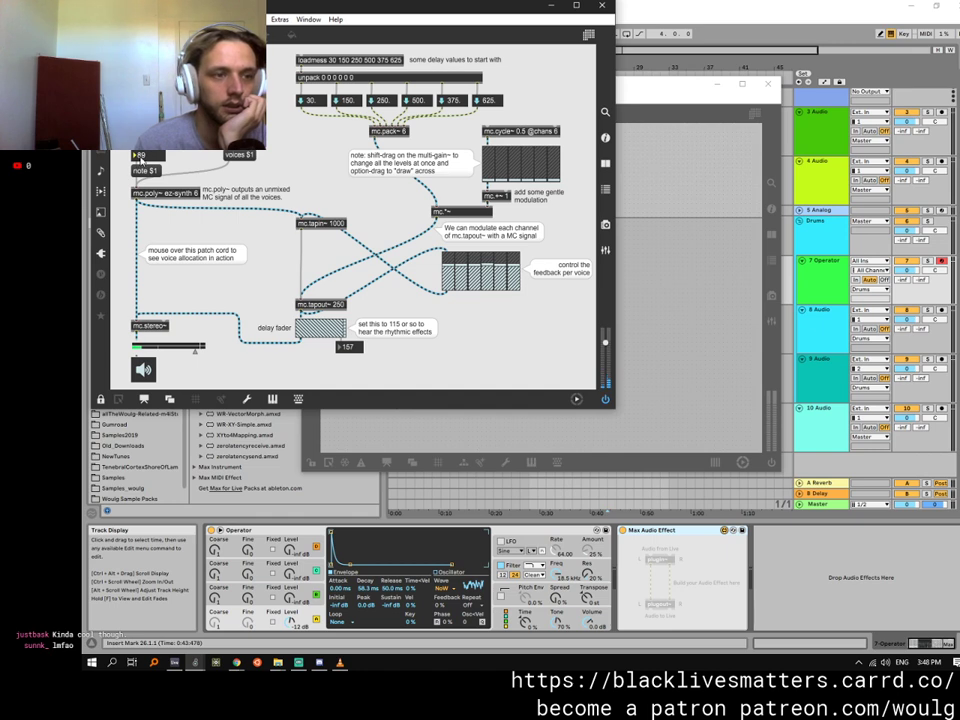
pyautogui.moveTo(144, 157); pyautogui.dragTo(145, 161)
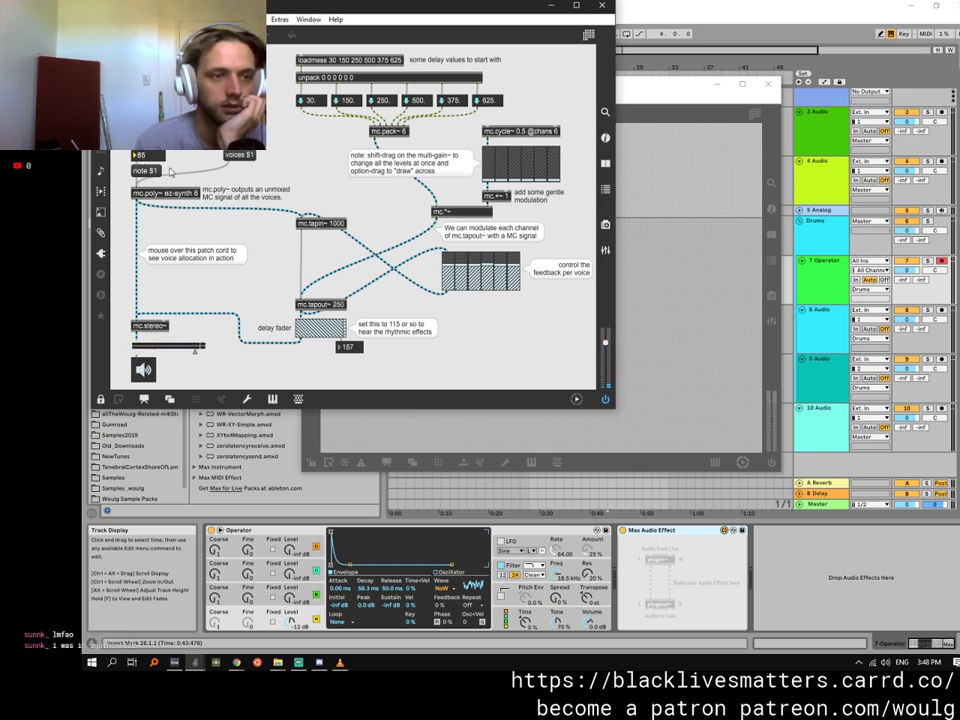
# Lower the note number to 78 and set the six delay times to 41, 75, 71, 172, 209 and 452.
pyautogui.moveTo(145, 157); pyautogui.dragTo(148, 168)
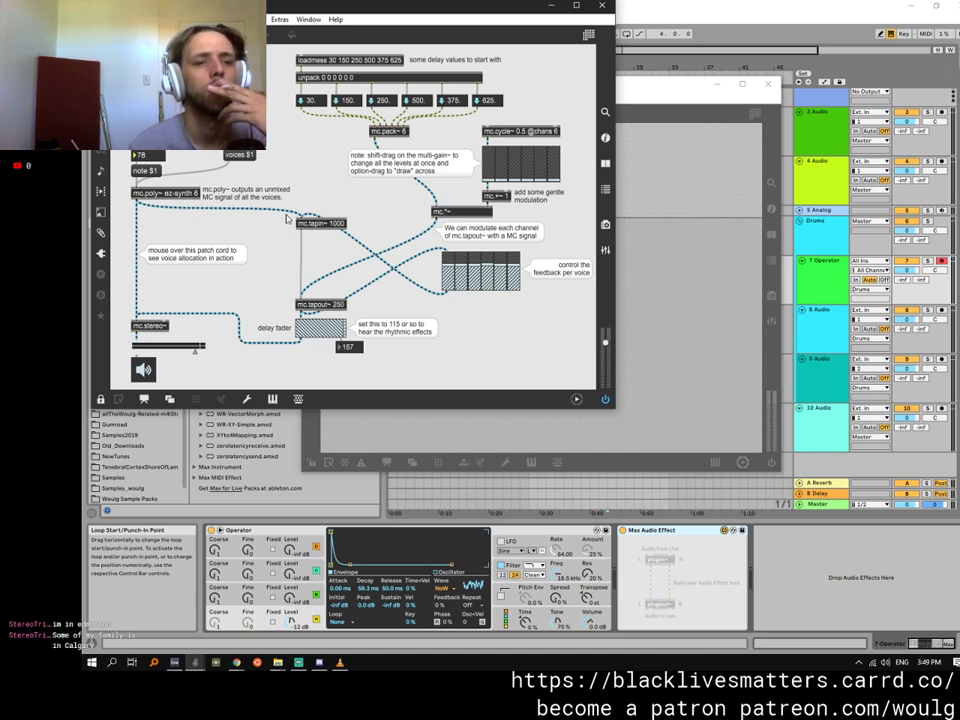
pyautogui.moveTo(283, 214)
pyautogui.moveTo(374, 253)
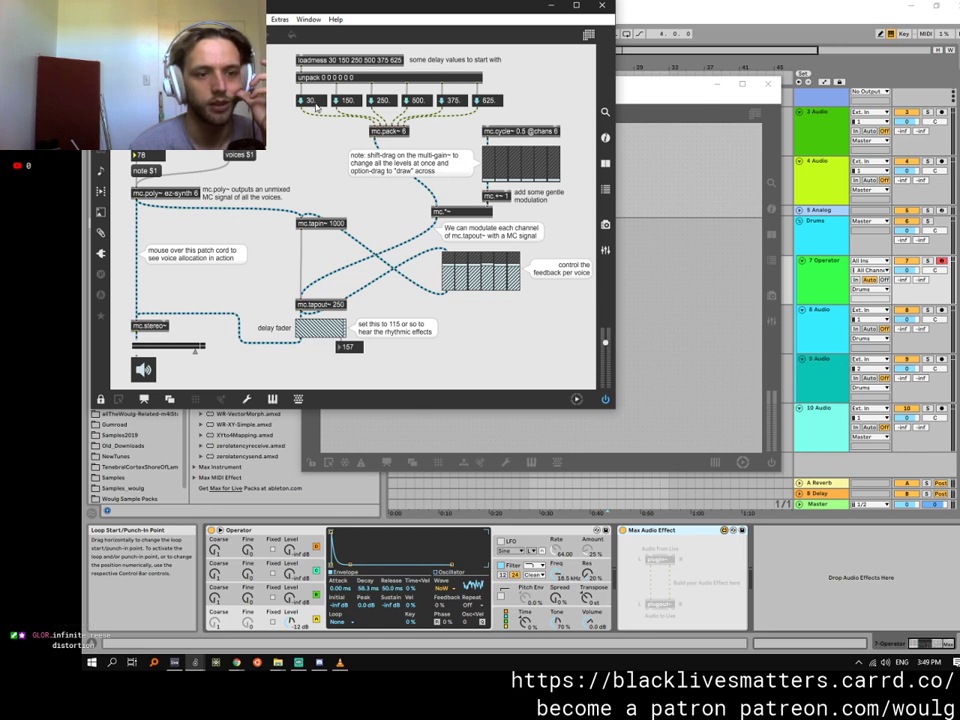
pyautogui.moveTo(340, 329); pyautogui.dragTo(323, 329)
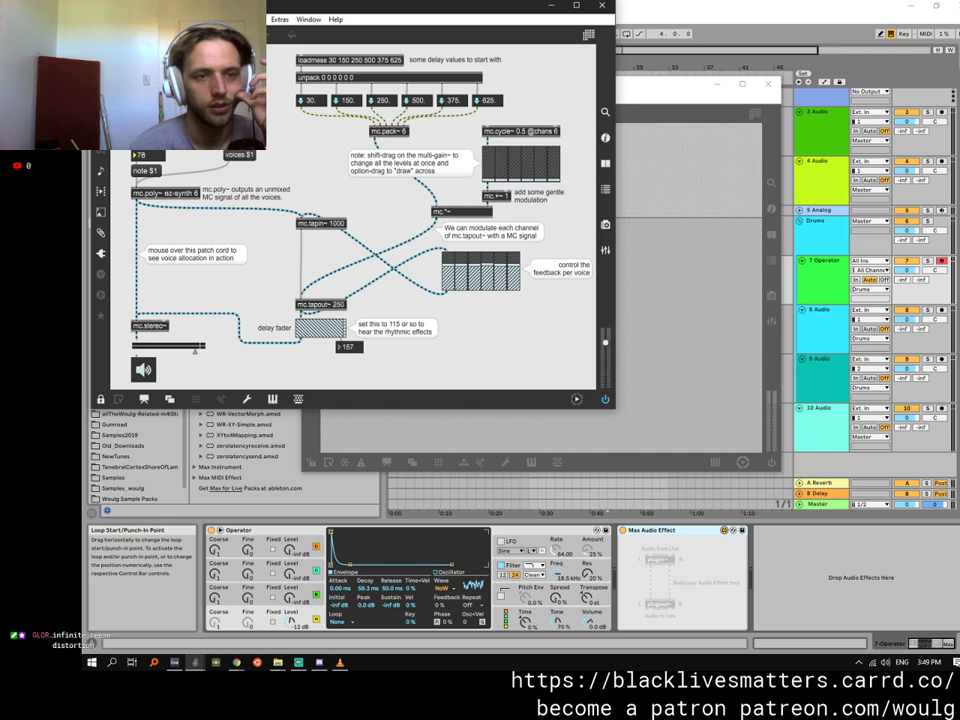
pyautogui.moveTo(314, 99); pyautogui.dragTo(484, 115)
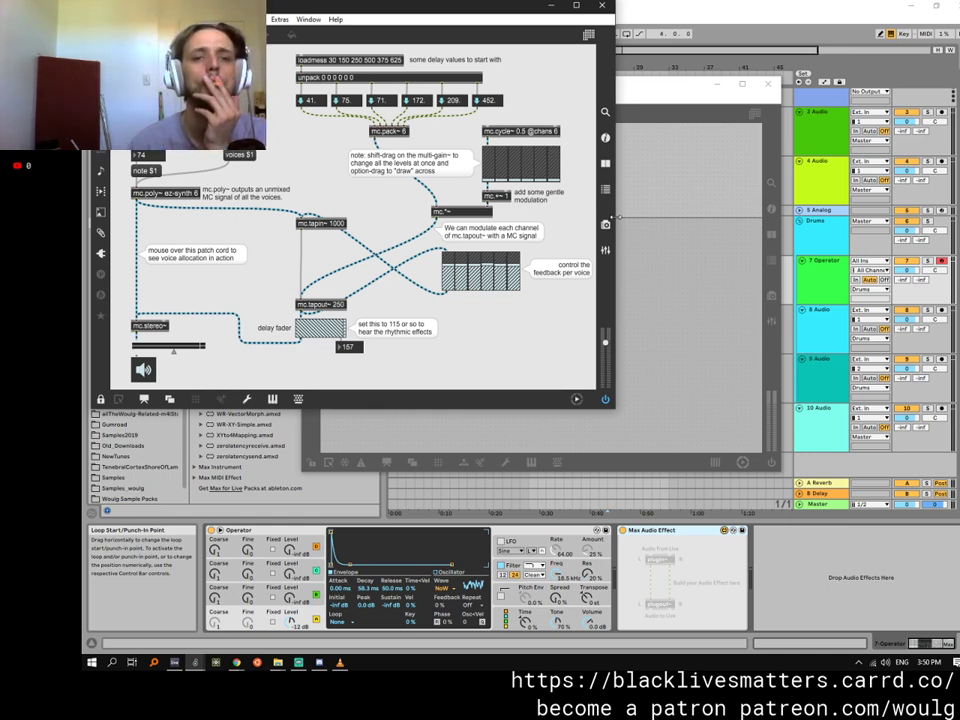
# Add an mc.*~ 0.7 object to the delay patch and wire it from mc.tapout~ back into mc.tapin~ as a feedback loop.
pyautogui.moveTo(613, 216); pyautogui.dragTo(680, 216)
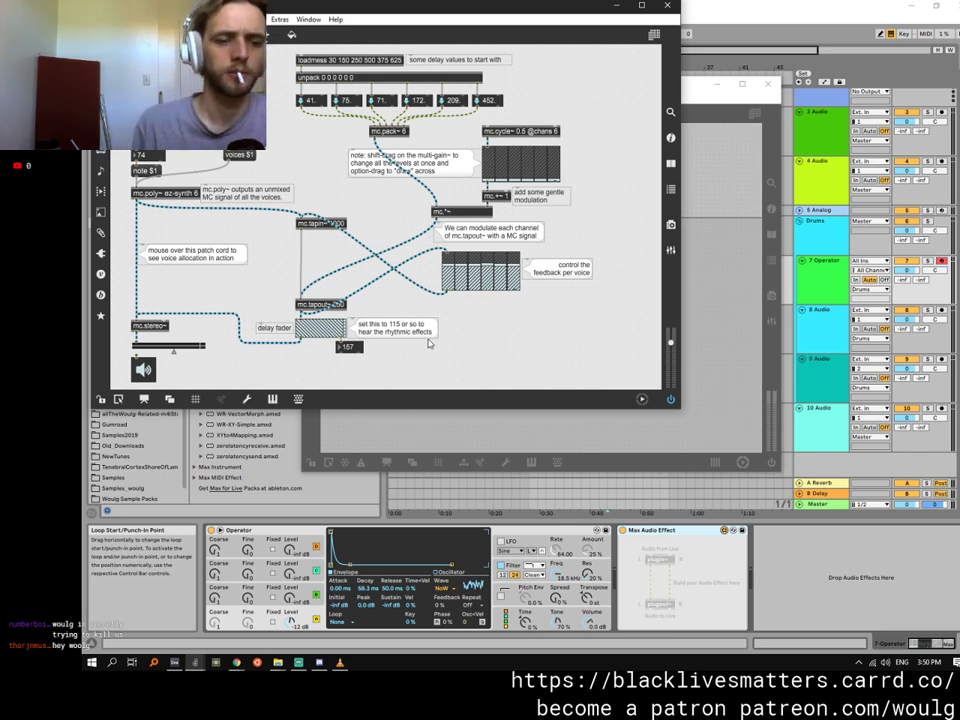
pyautogui.write('n')
pyautogui.write('mc.')
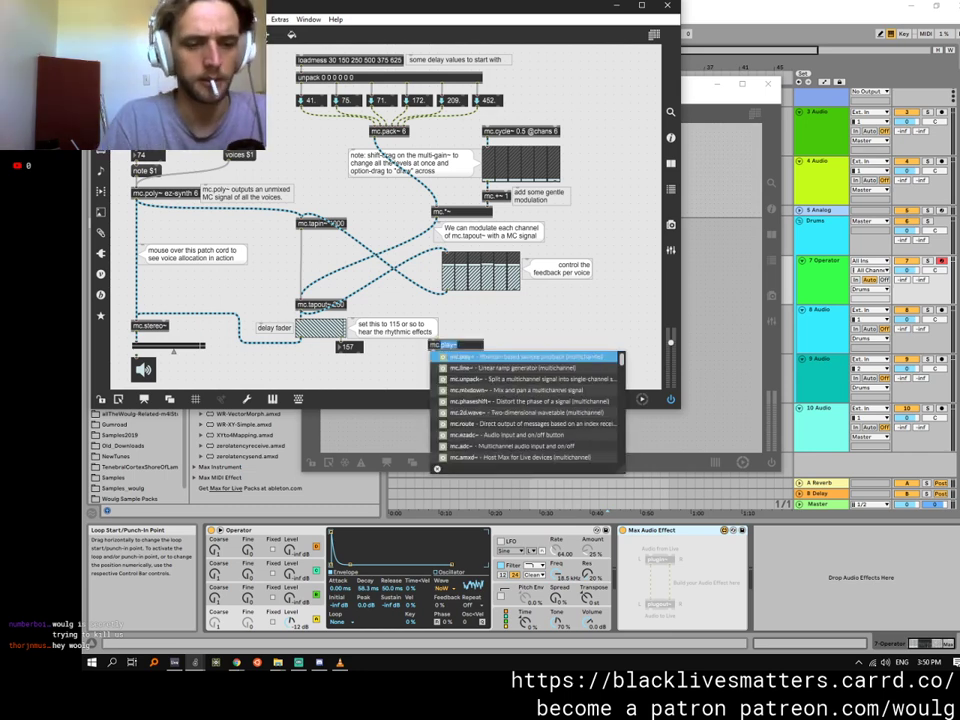
pyautogui.write('*')
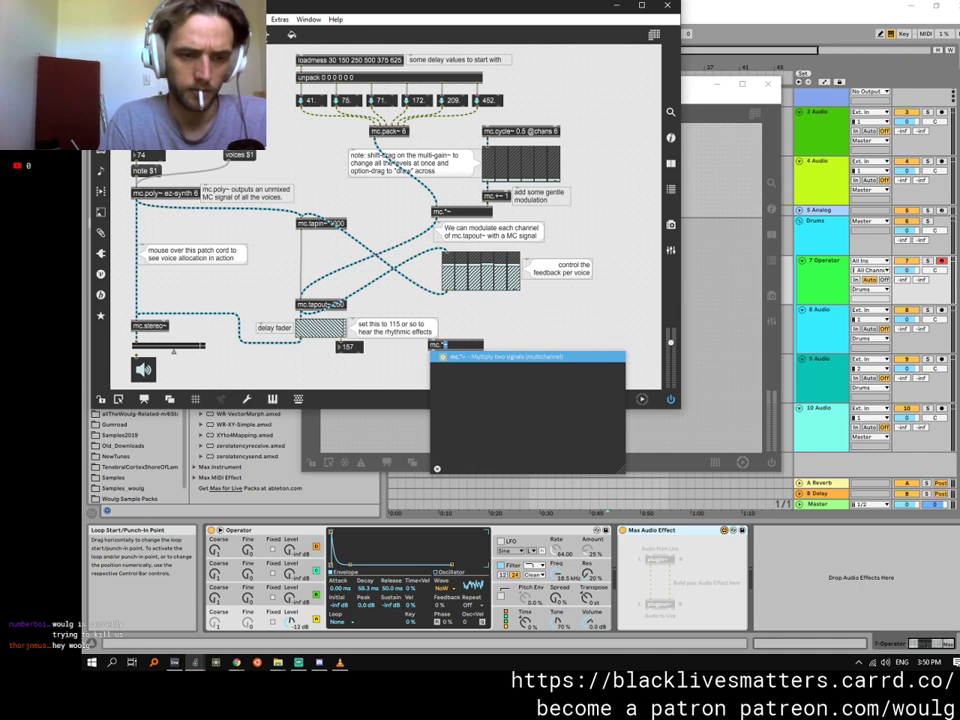
pyautogui.write('~ 0')
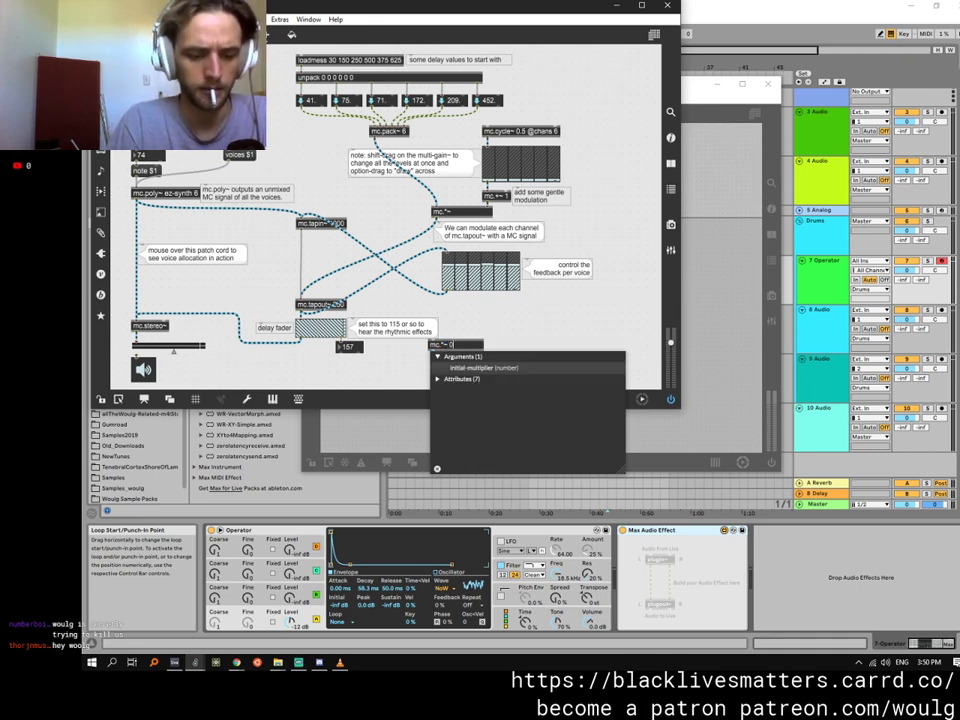
pyautogui.write('.7')
pyautogui.press('Return')
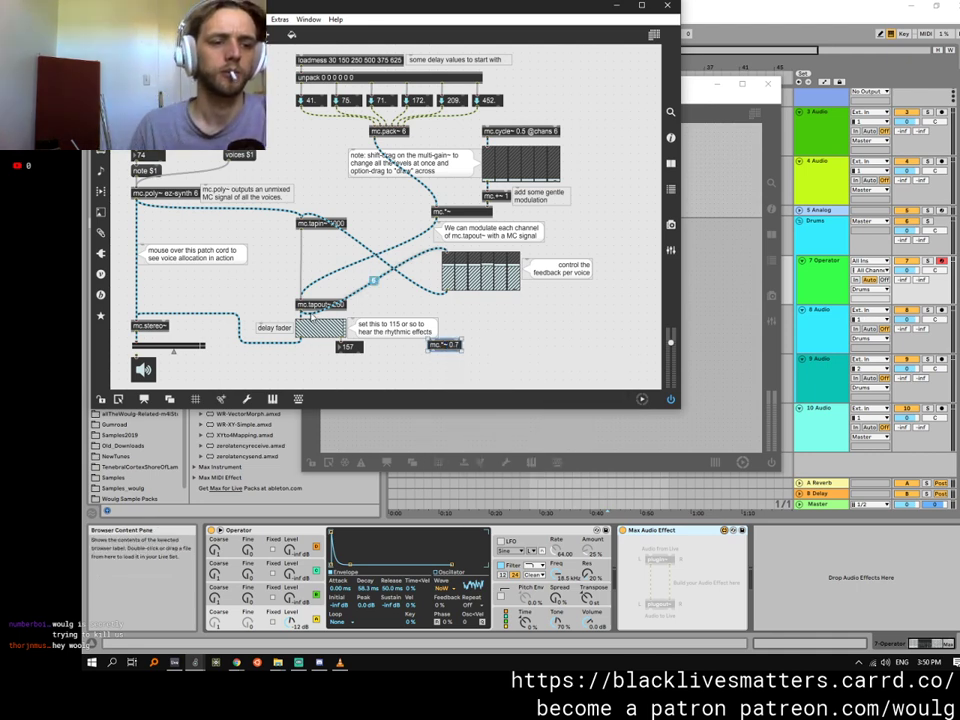
pyautogui.moveTo(301, 310); pyautogui.dragTo(437, 356)
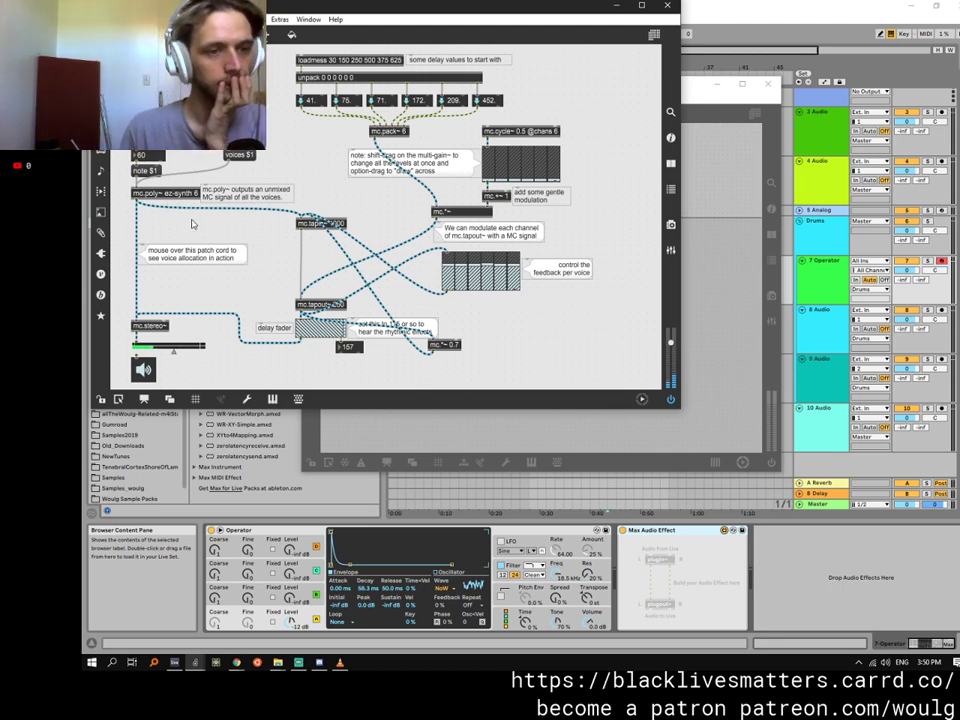
pyautogui.press('n')
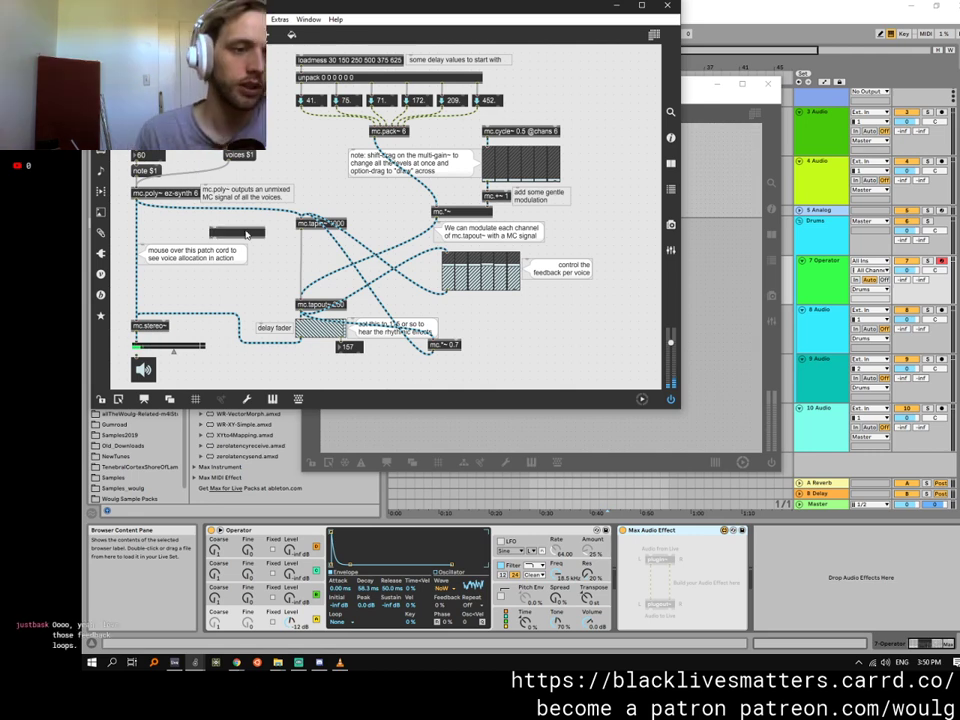
pyautogui.write('mc.voi')
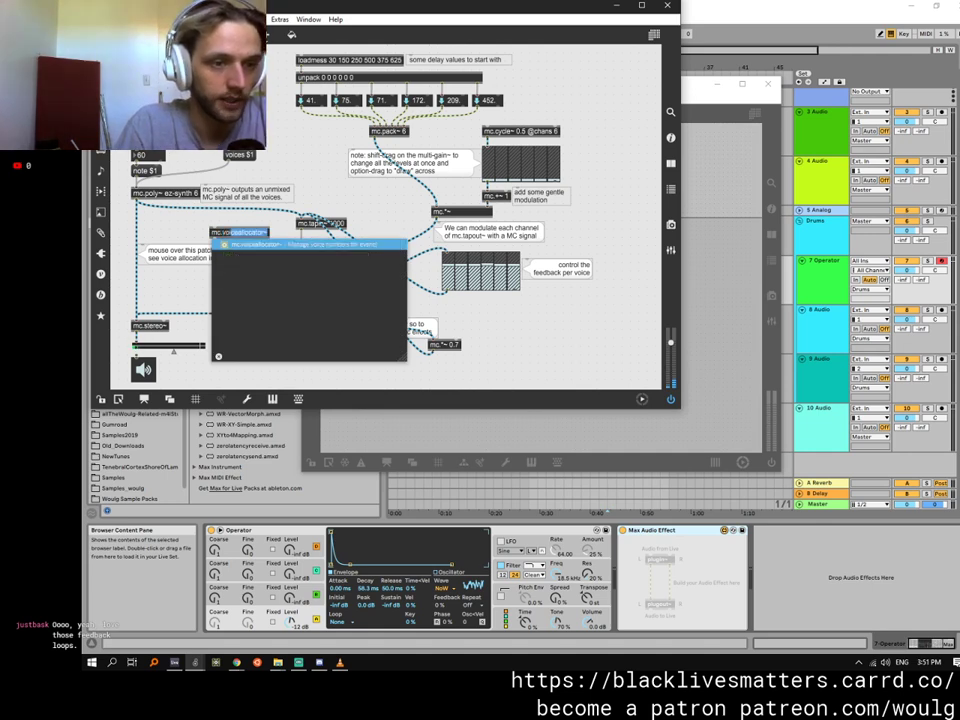
pyautogui.press('BackSpace')
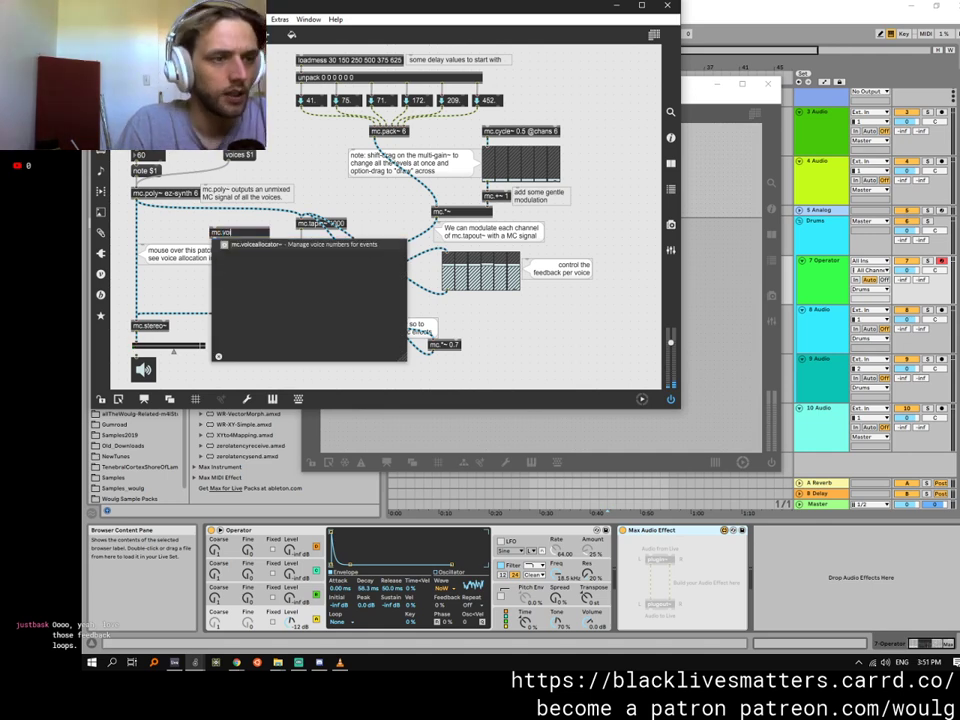
pyautogui.press('BackSpace')
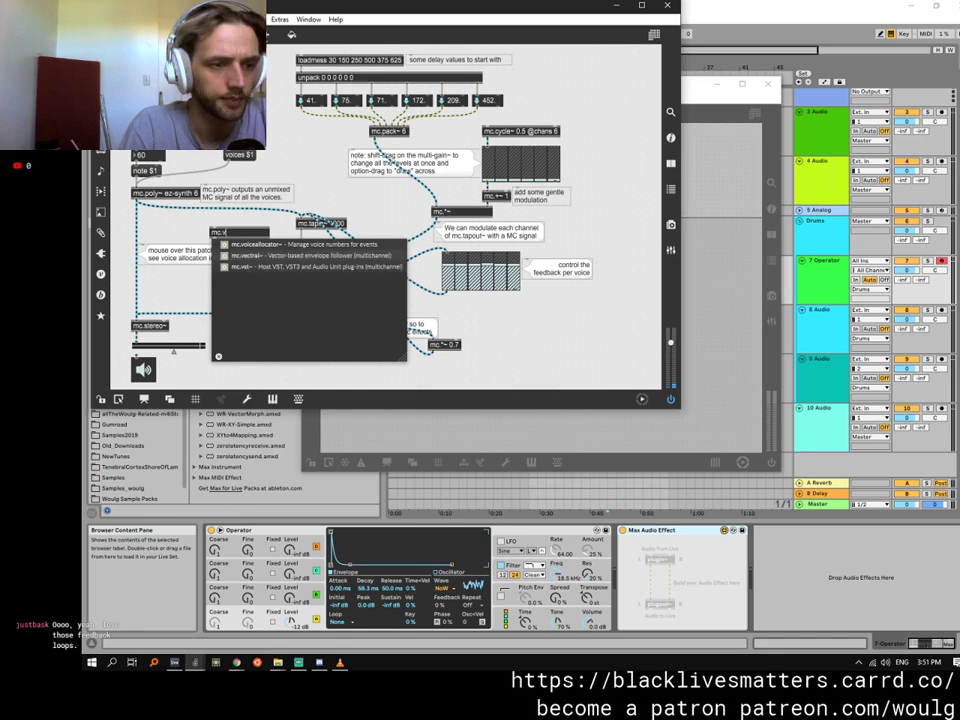
pyautogui.press('BackSpace')
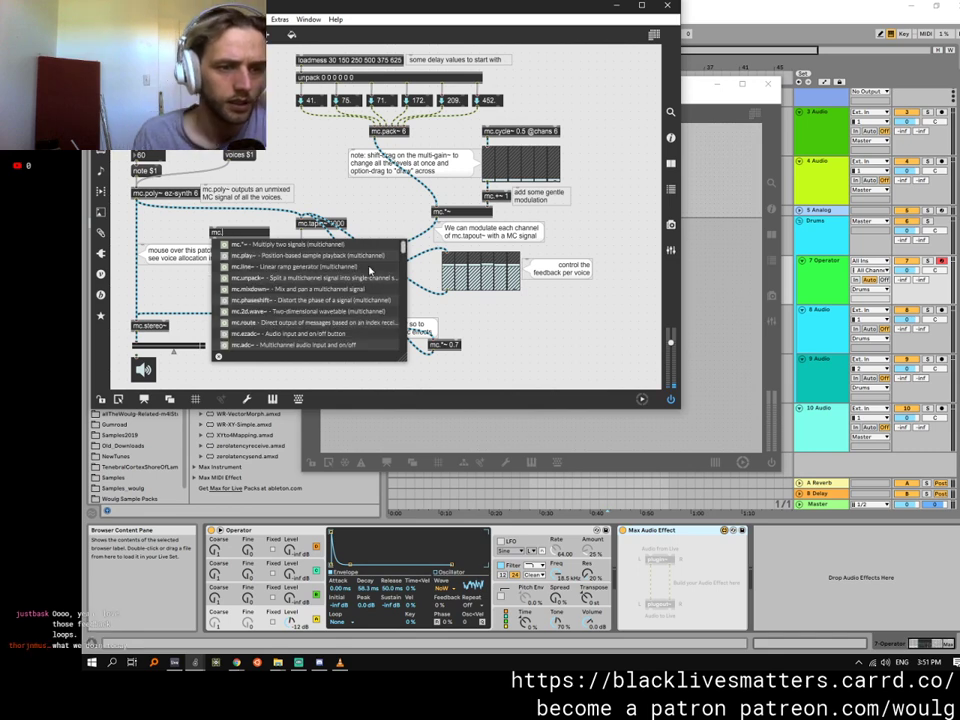
pyautogui.scroll(-3, 405, 254)
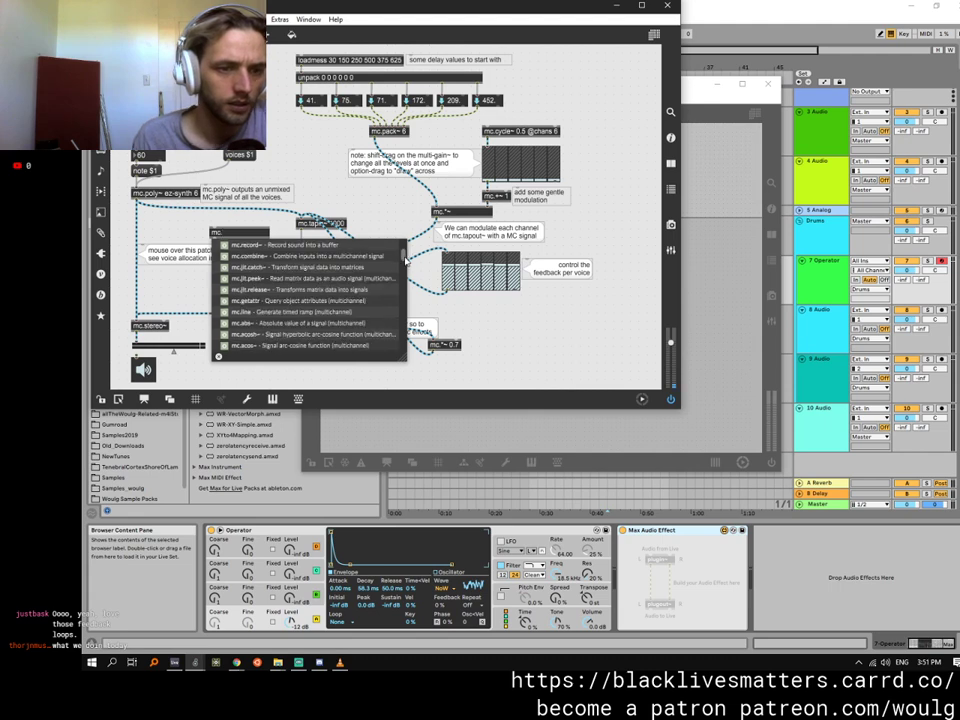
pyautogui.scroll(3, 405, 252)
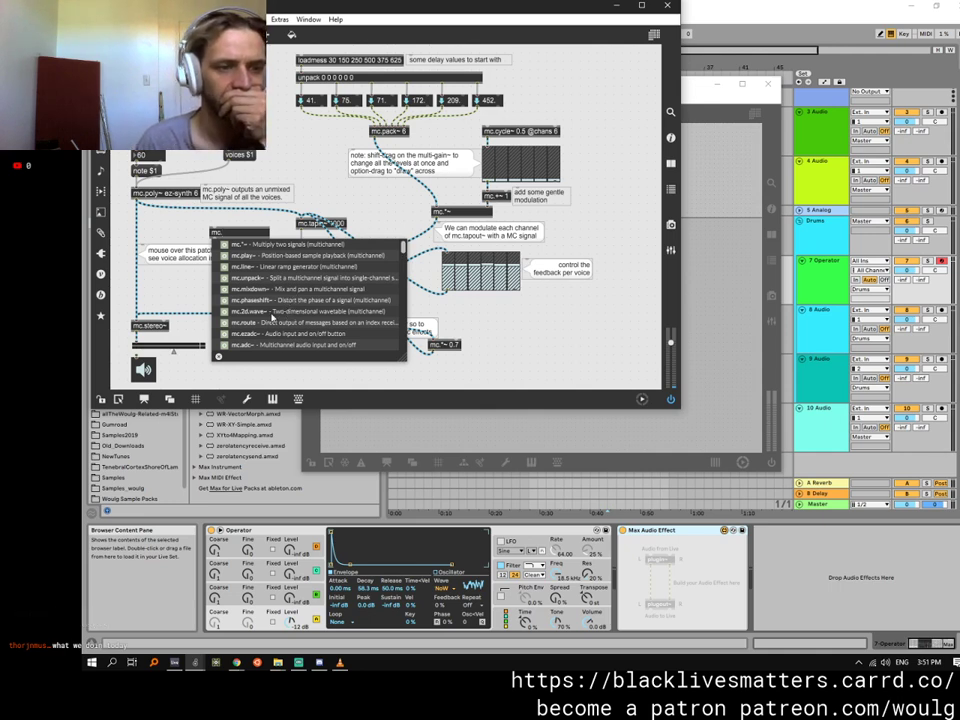
pyautogui.click(205, 236)
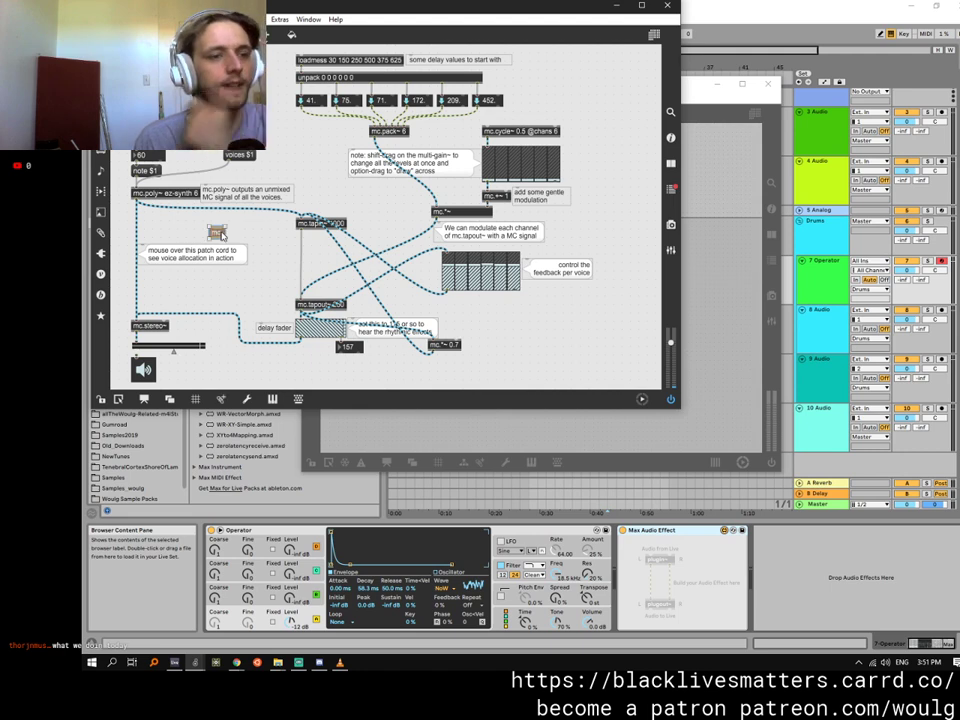
pyautogui.press('Delete')
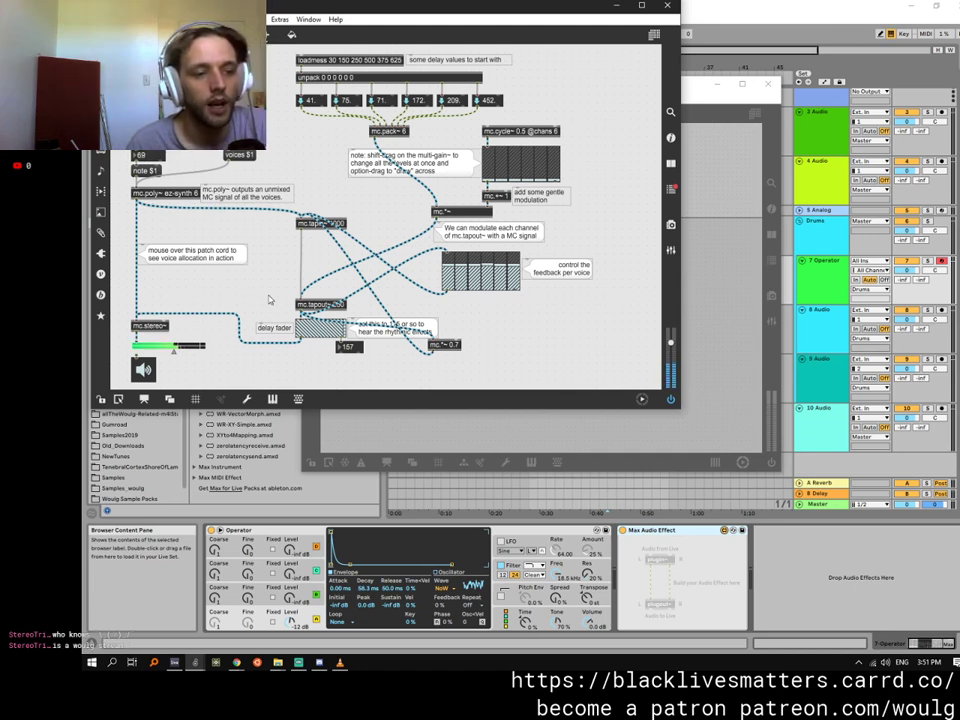
# Open the ez-synth patch inside mc.poly~ and replace its cycle~ oscillator with noise~.
pyautogui.doubleClick(159, 193)
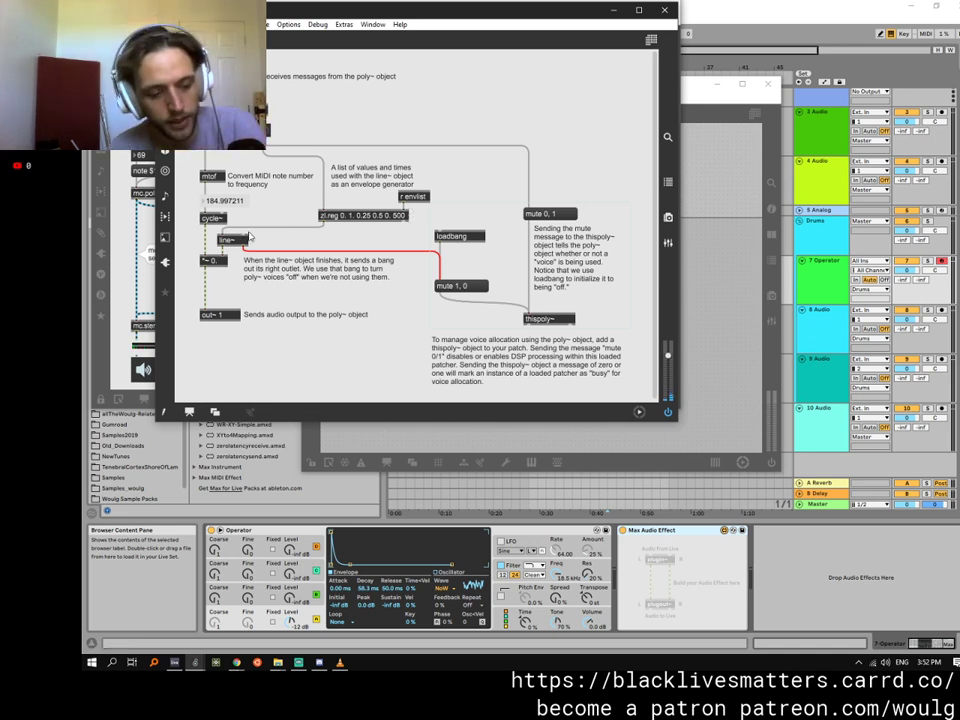
pyautogui.click(160, 413)
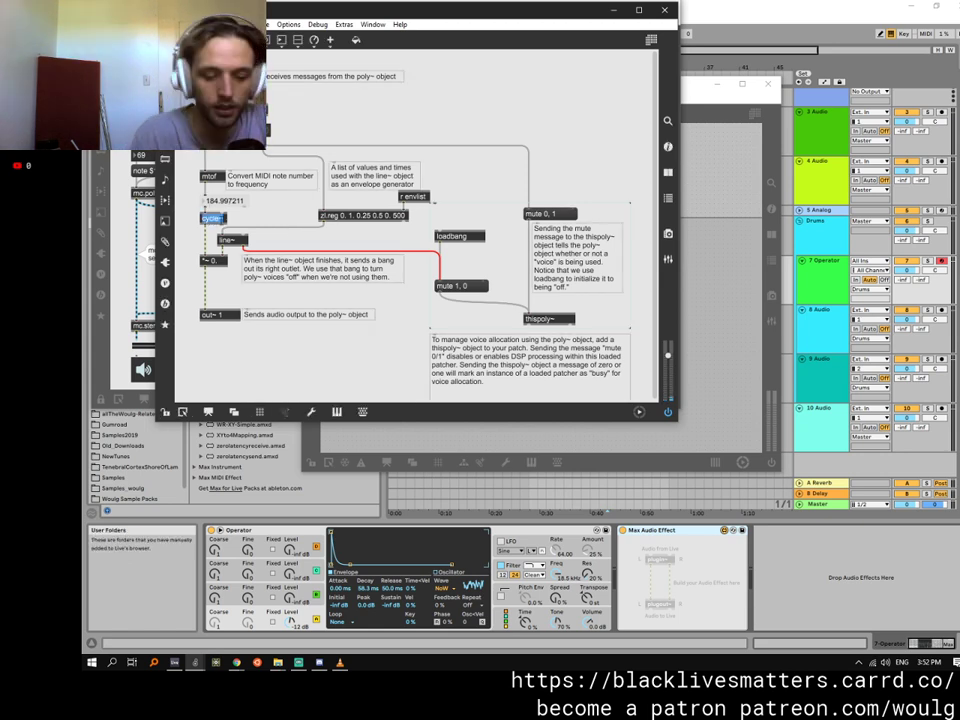
pyautogui.write('noise~')
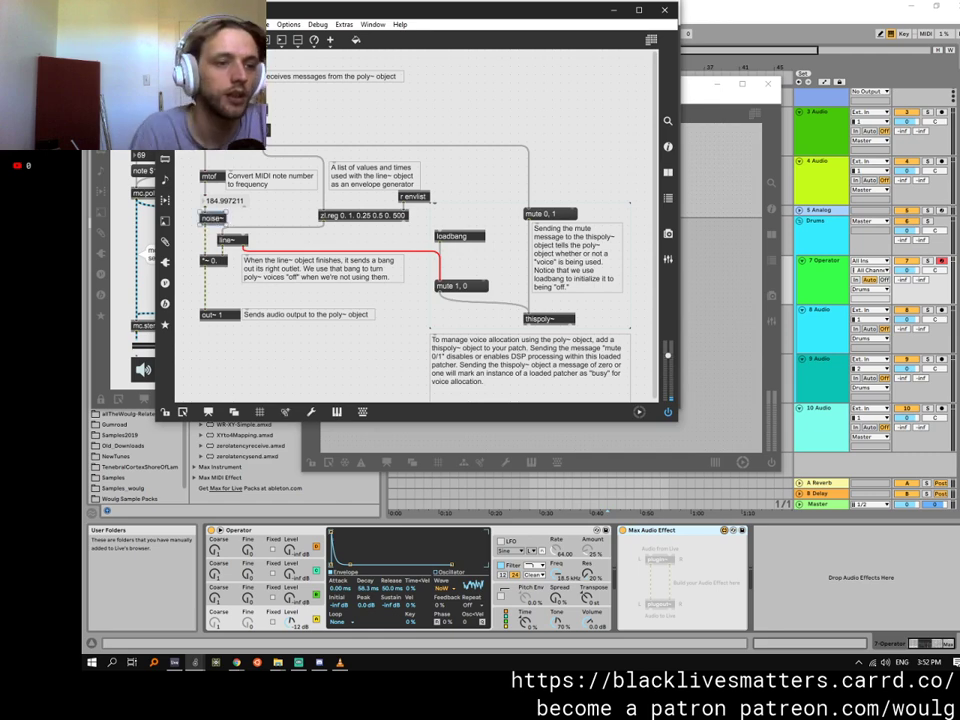
# Save the modified synth patch as ez-synth-noise.maxpat in the user folder under Documents\Max 8.
pyautogui.click(168, 24)
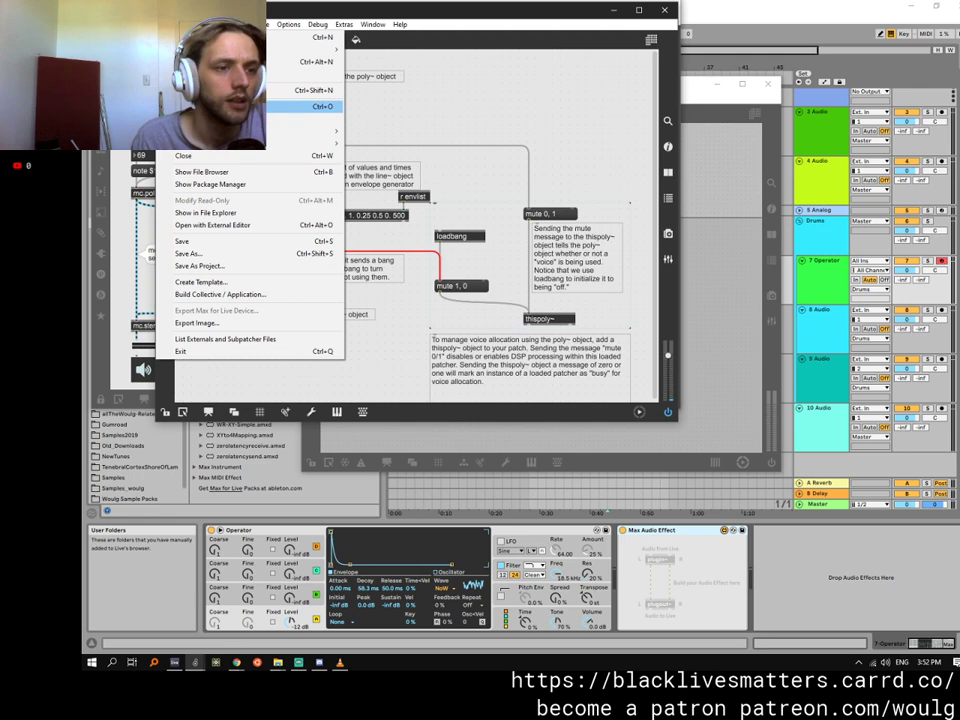
pyautogui.click(290, 253)
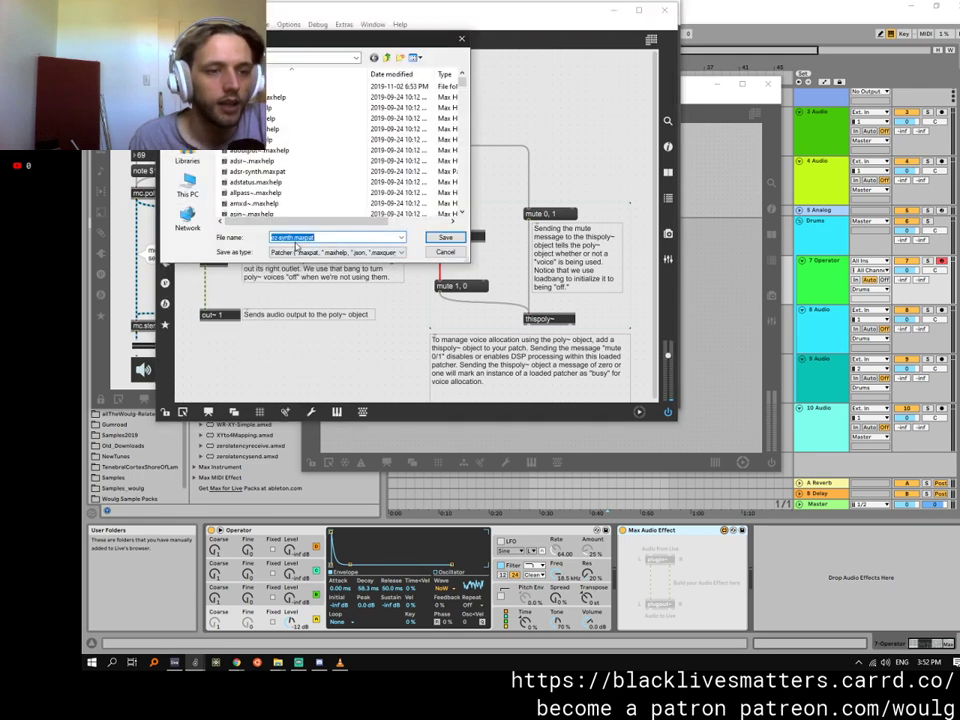
pyautogui.moveTo(279, 237); pyautogui.dragTo(349, 306)
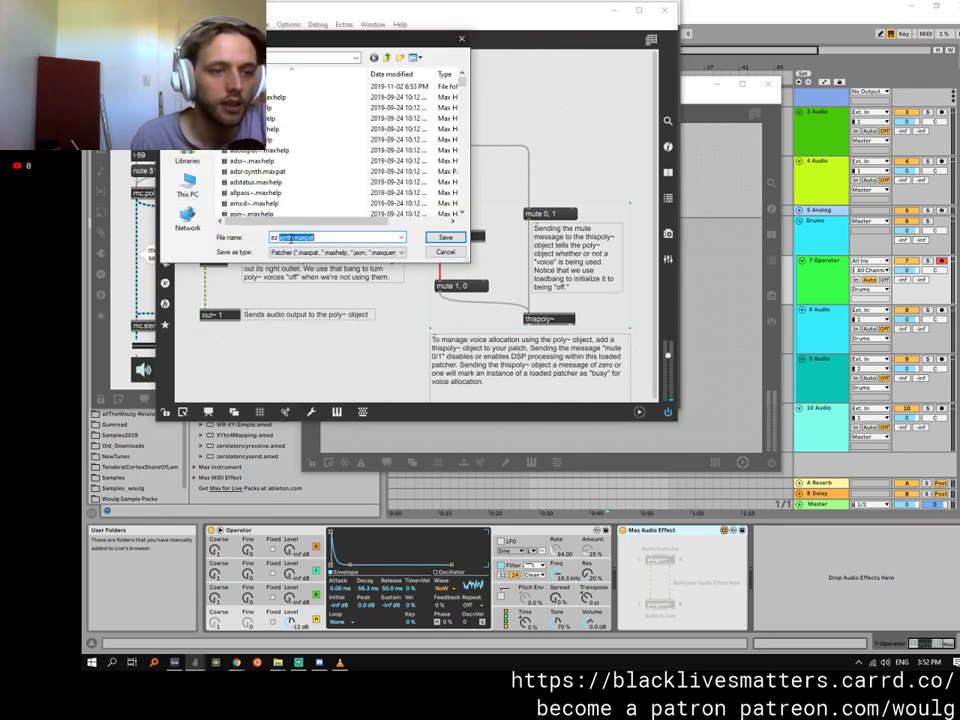
pyautogui.click(300, 238)
pyautogui.write('-noise')
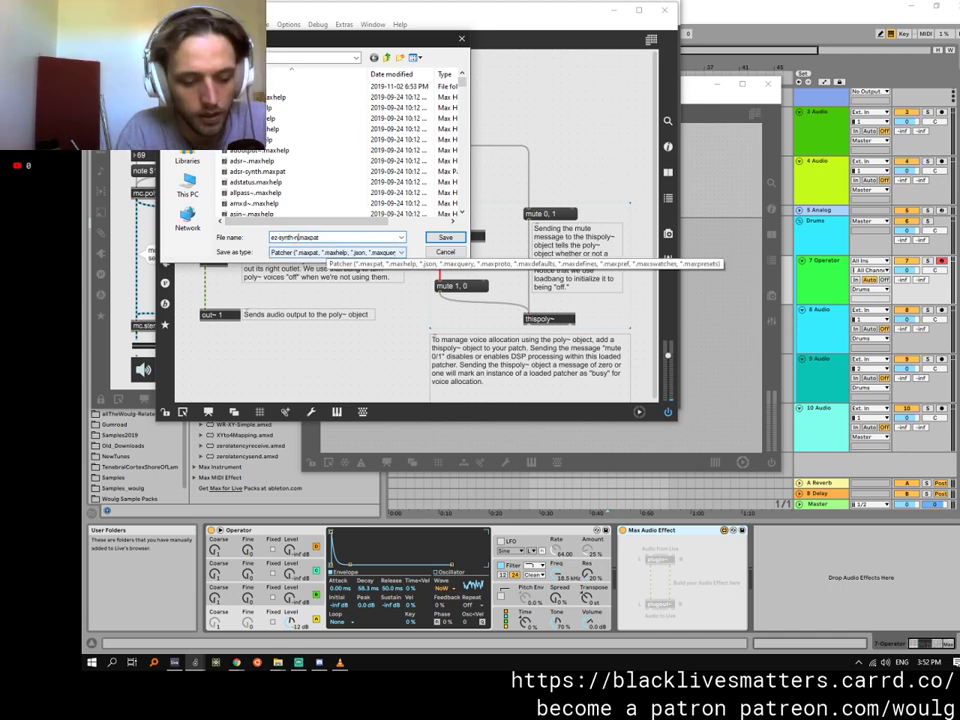
pyautogui.press('Return')
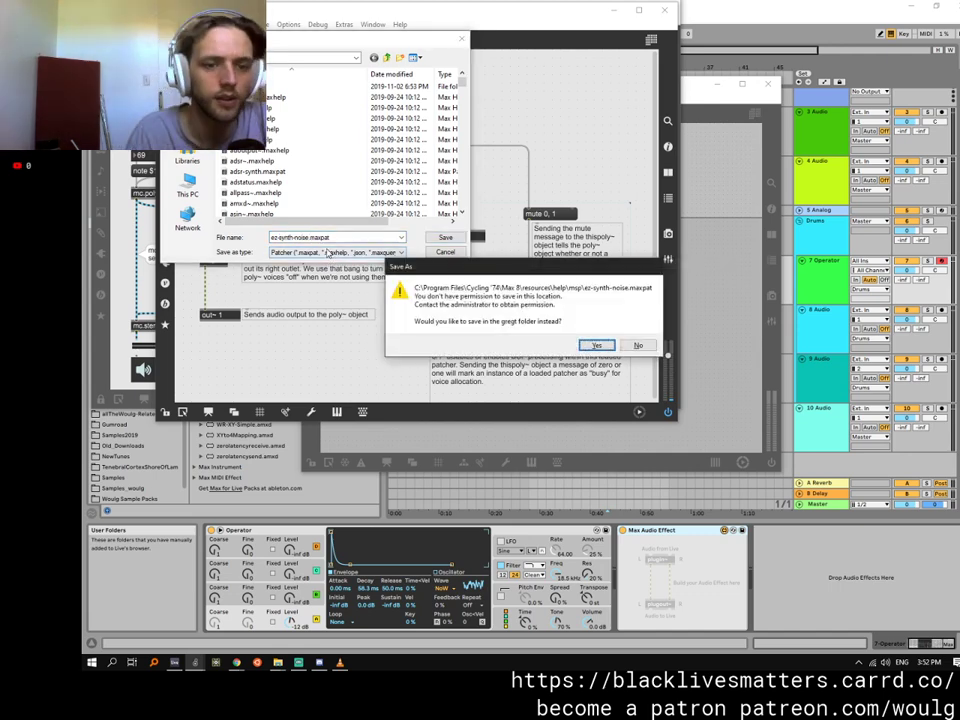
pyautogui.click(596, 345)
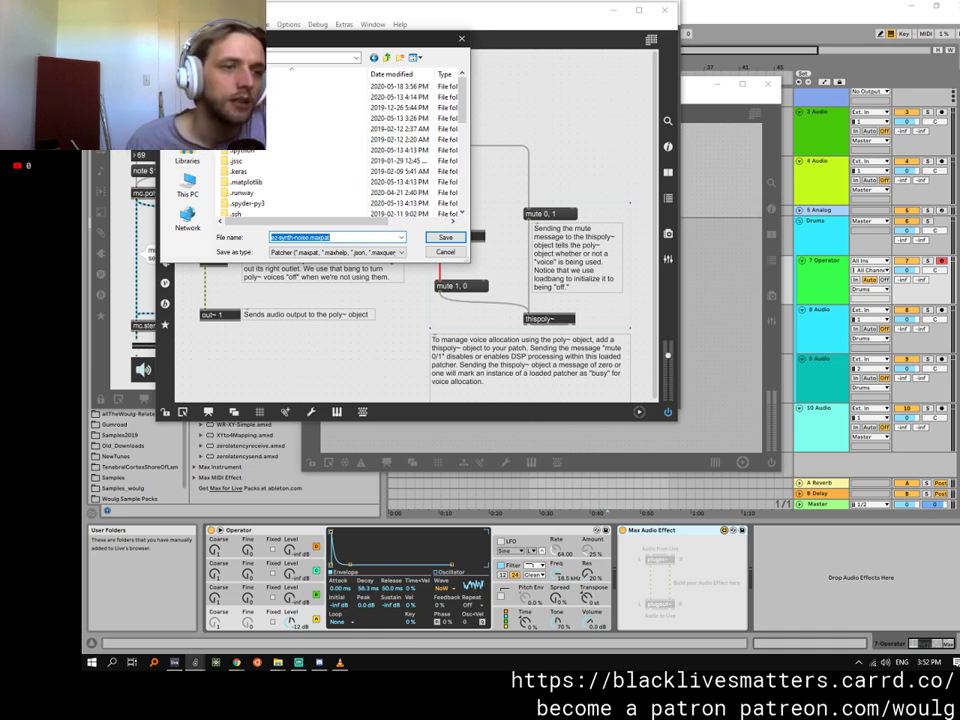
pyautogui.click(187, 92)
pyautogui.scroll(-3, 286, 175)
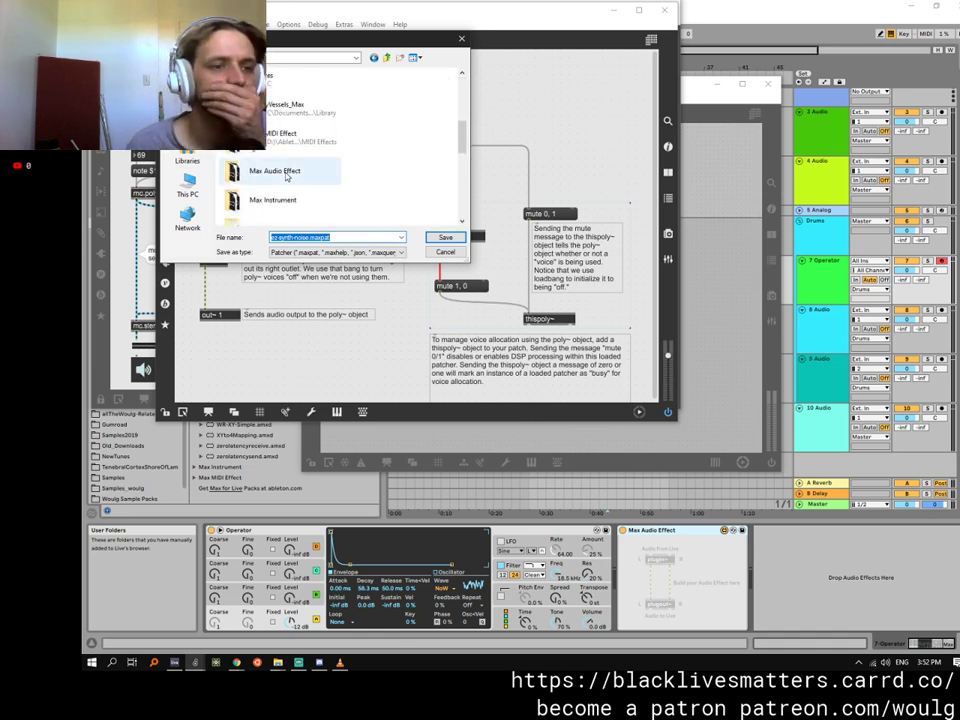
pyautogui.click(287, 176)
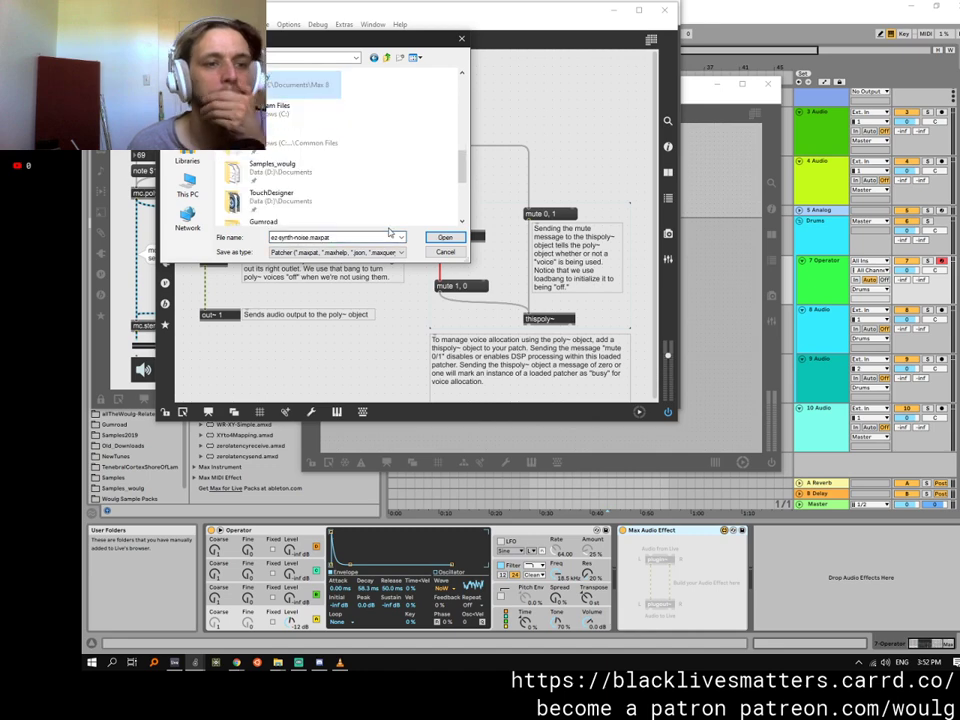
pyautogui.click(443, 238)
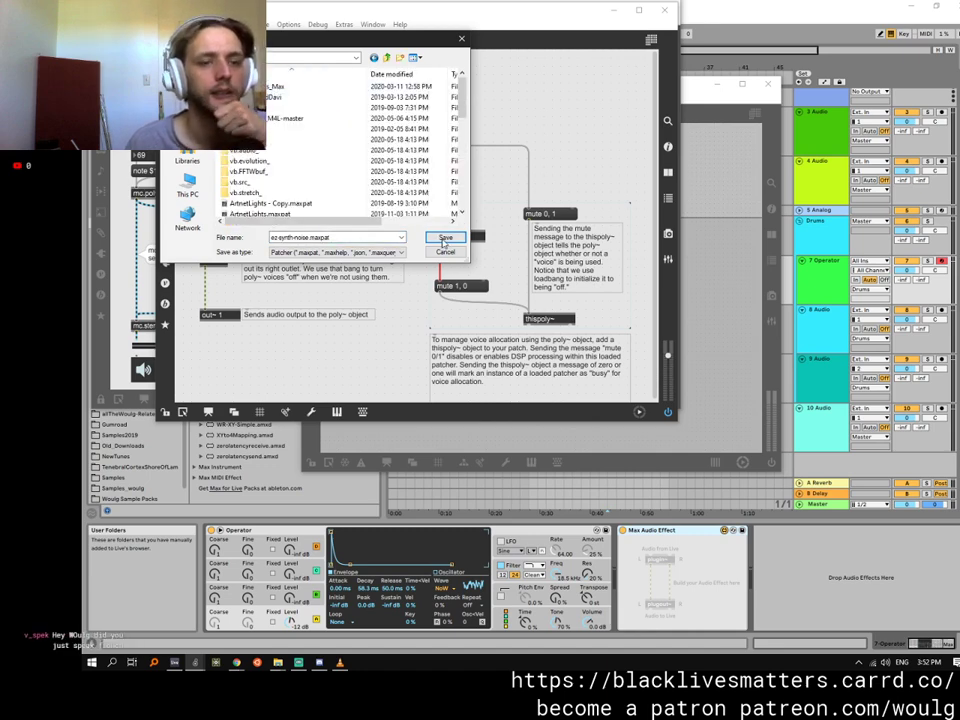
pyautogui.click(444, 238)
# Change the mc.poly~ object to load ez-synth-noise with 6 voices, and check the loaded voice patch.
pyautogui.click(668, 8)
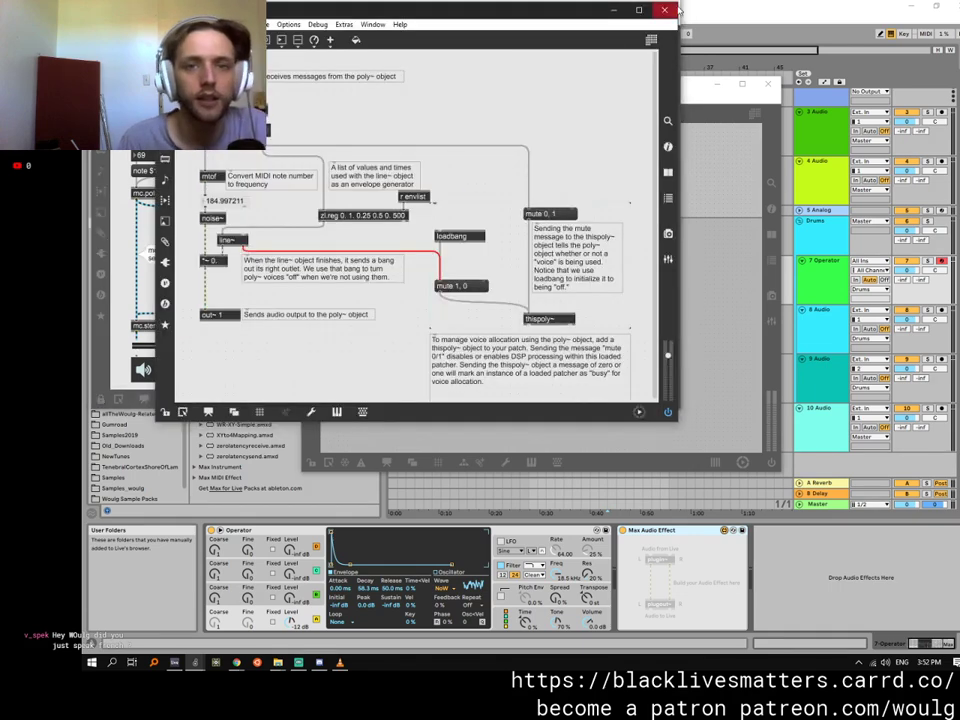
pyautogui.hotkey('ctrl', 'e')
pyautogui.doubleClick(188, 195)
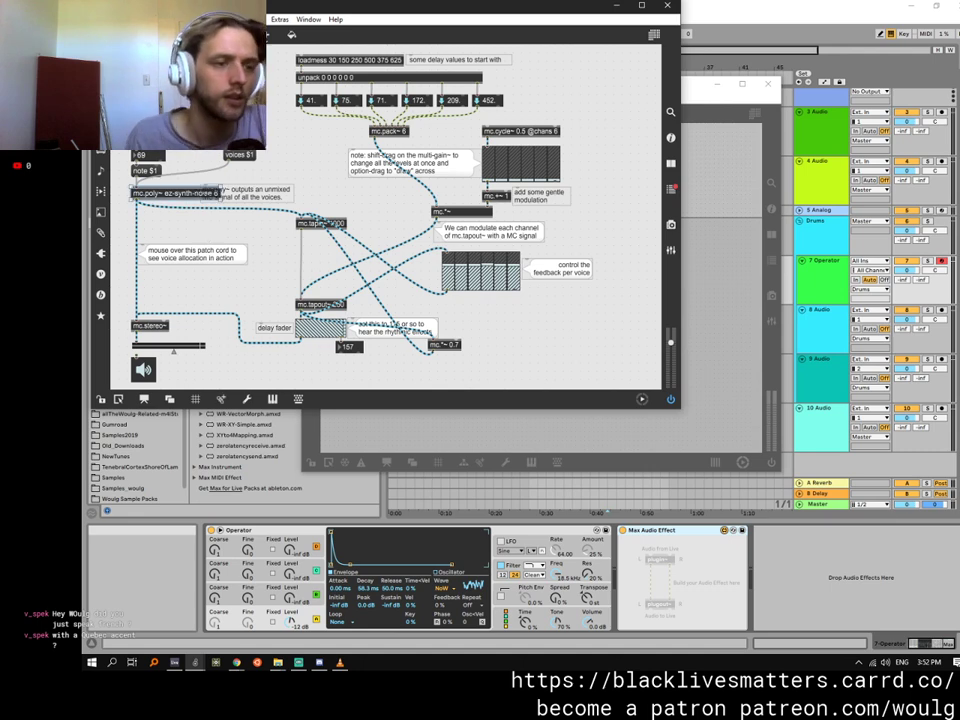
pyautogui.doubleClick(193, 195)
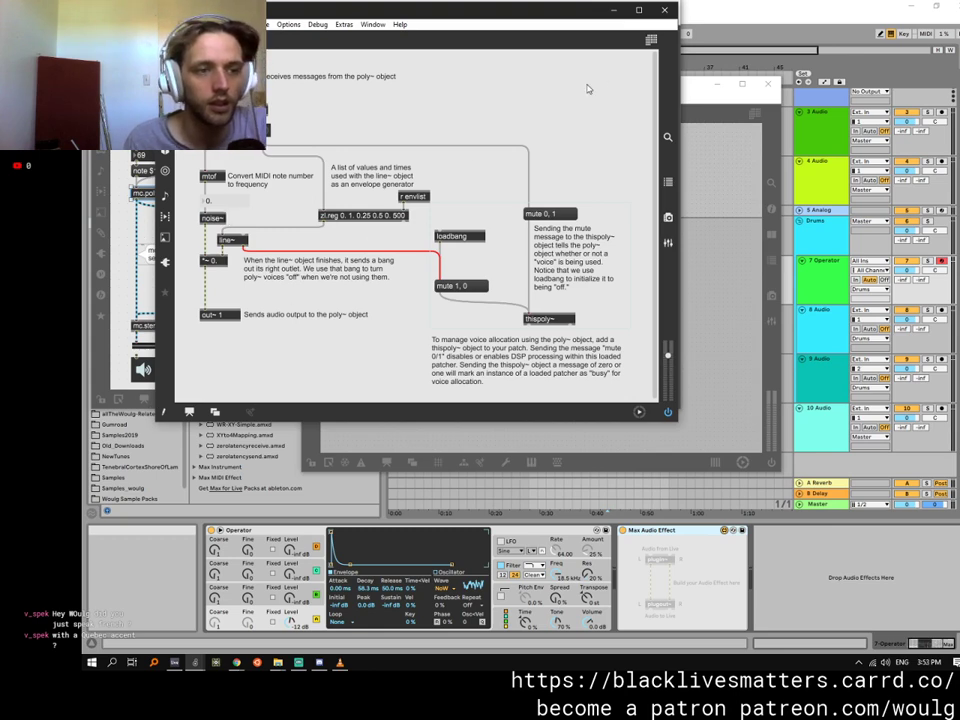
pyautogui.hotkey('ctrl', 'w')
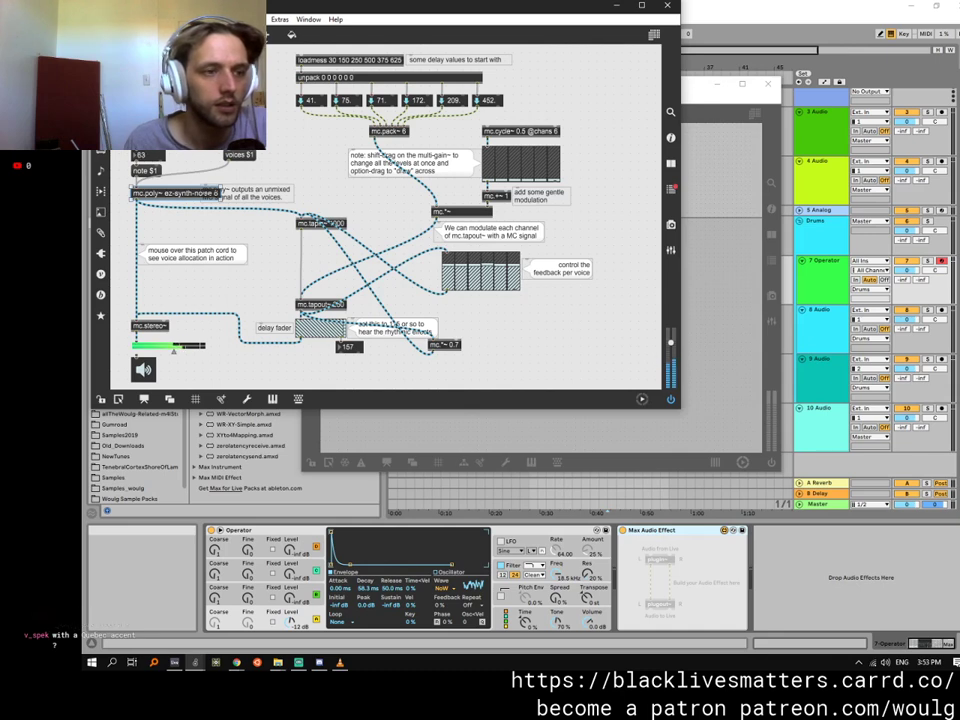
# Open the voice patch inside mc.poly~, shorten the final envelope time in the zl.reg object to 50, and close the patch.
pyautogui.doubleClick(200, 193)
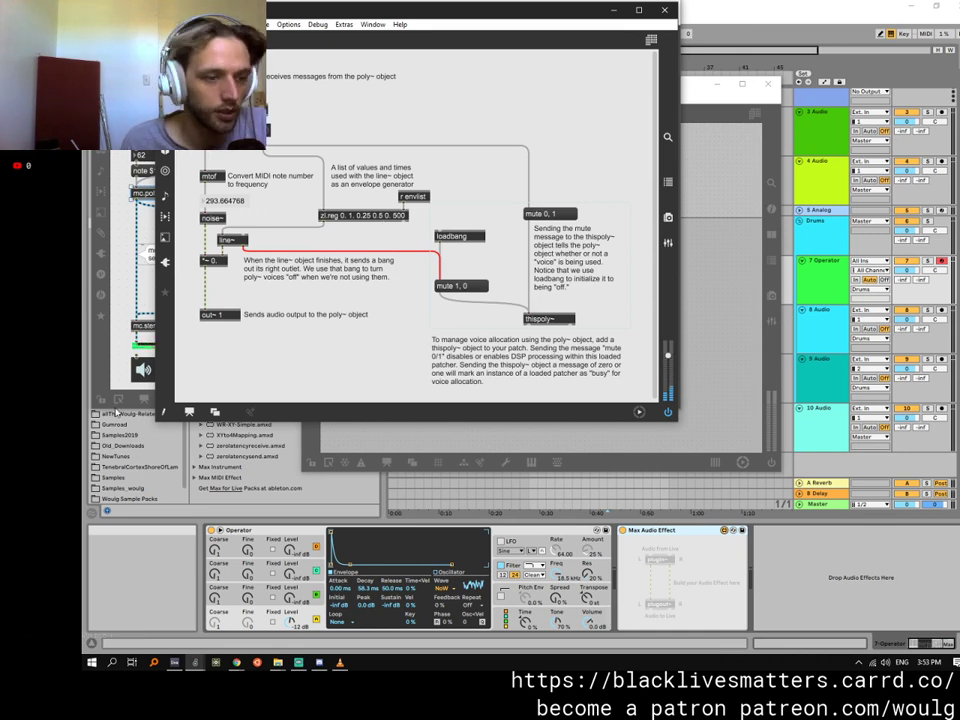
pyautogui.click(164, 411)
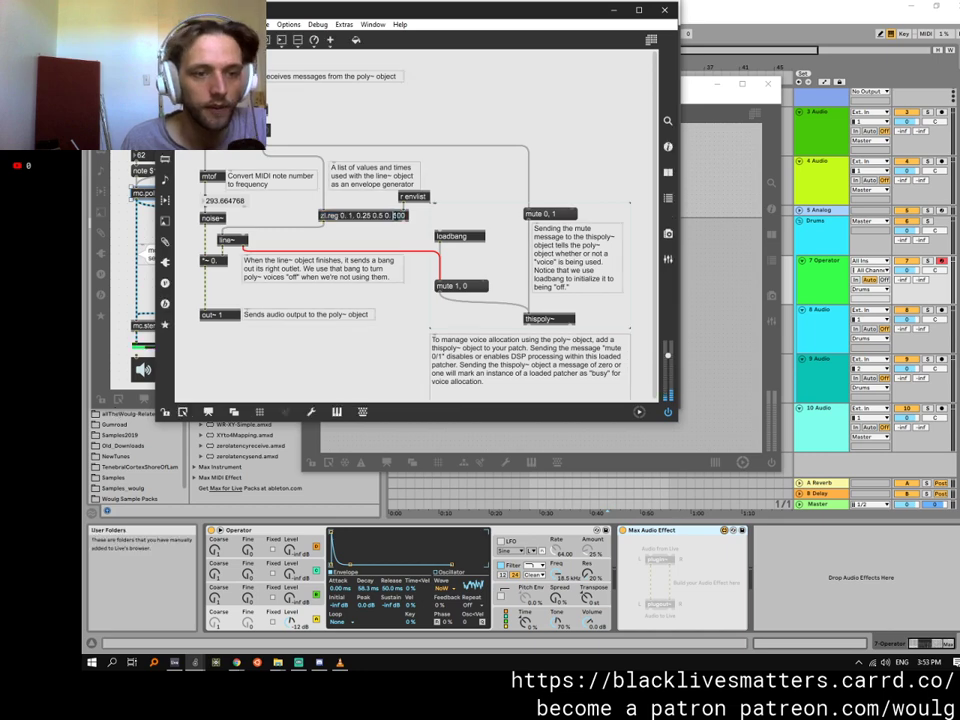
pyautogui.doubleClick(398, 215)
pyautogui.write('50')
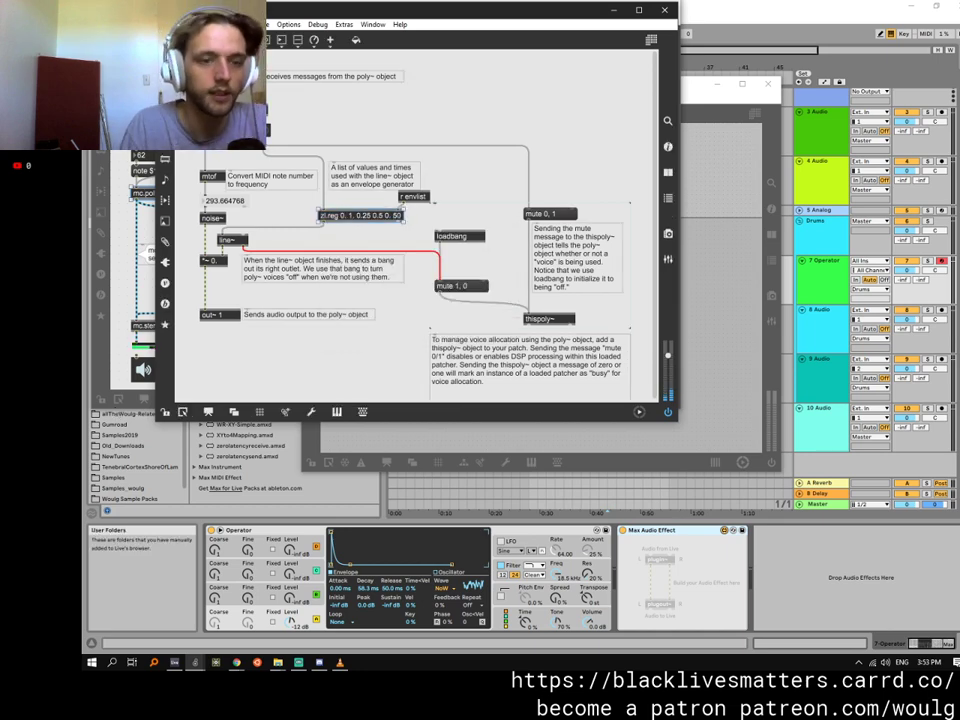
pyautogui.hotkey('ctrl', 'w')
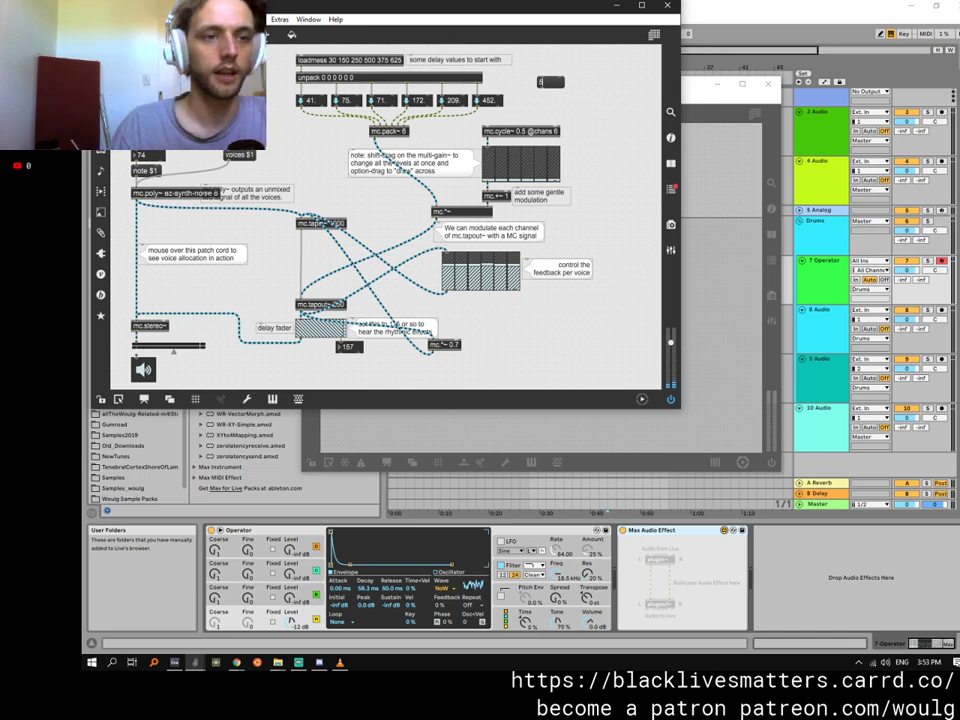
pyautogui.write('10 15 20')
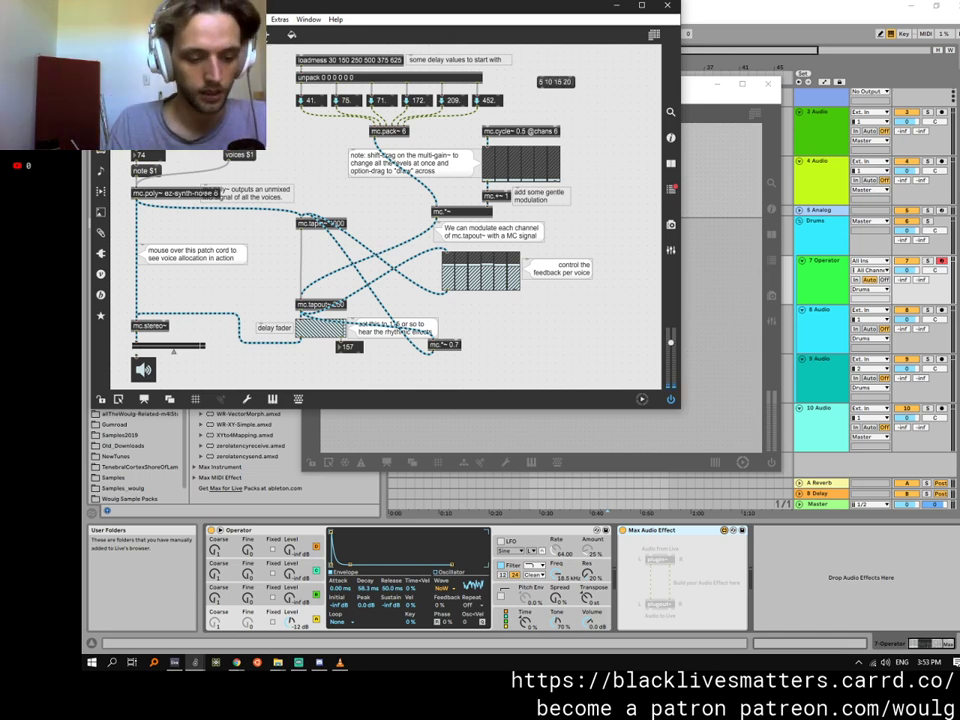
pyautogui.write(' 30 40')
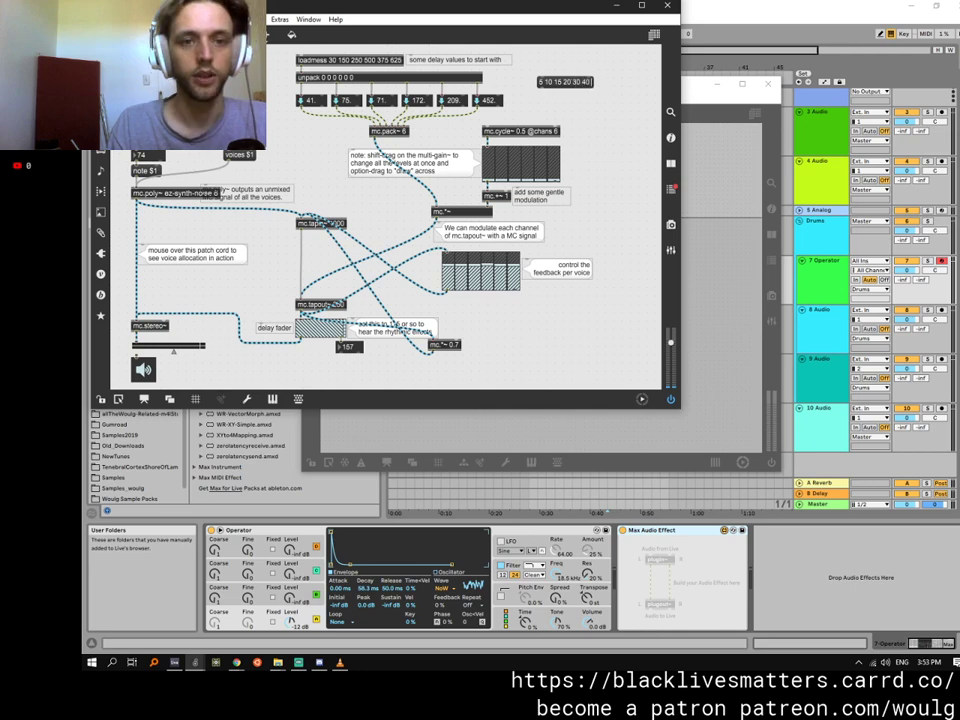
pyautogui.press('Return')
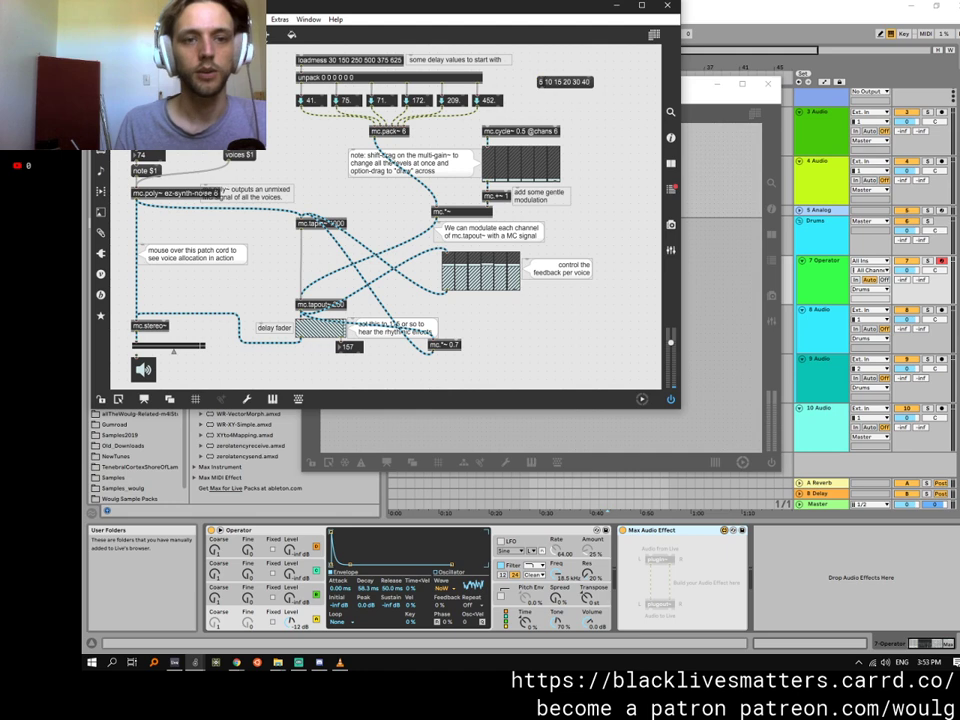
pyautogui.moveTo(540, 87); pyautogui.dragTo(302, 75)
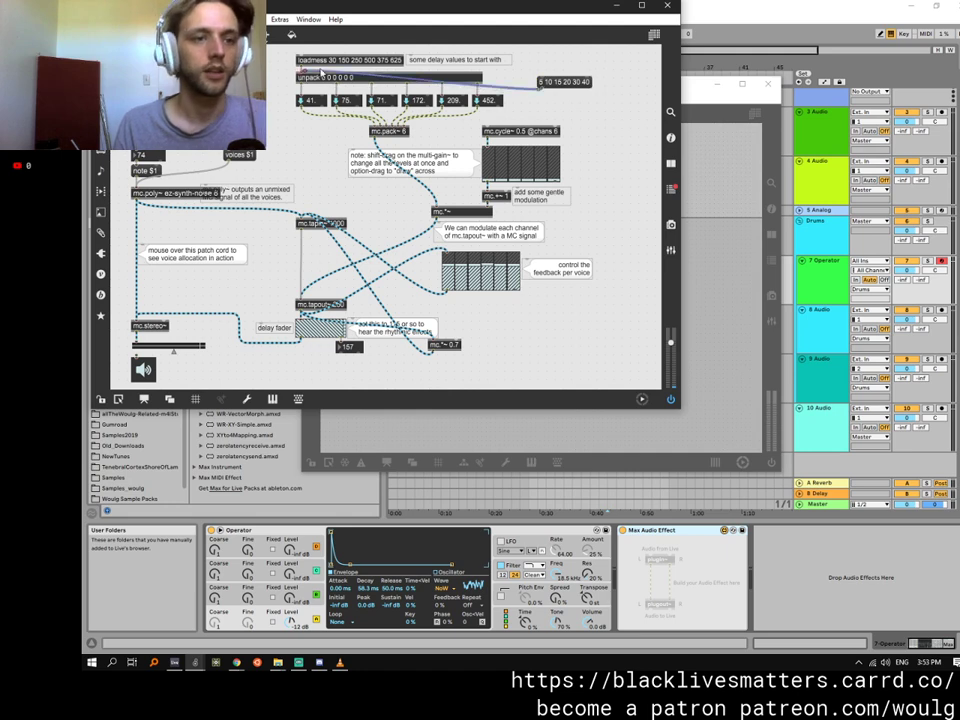
pyautogui.click(321, 73)
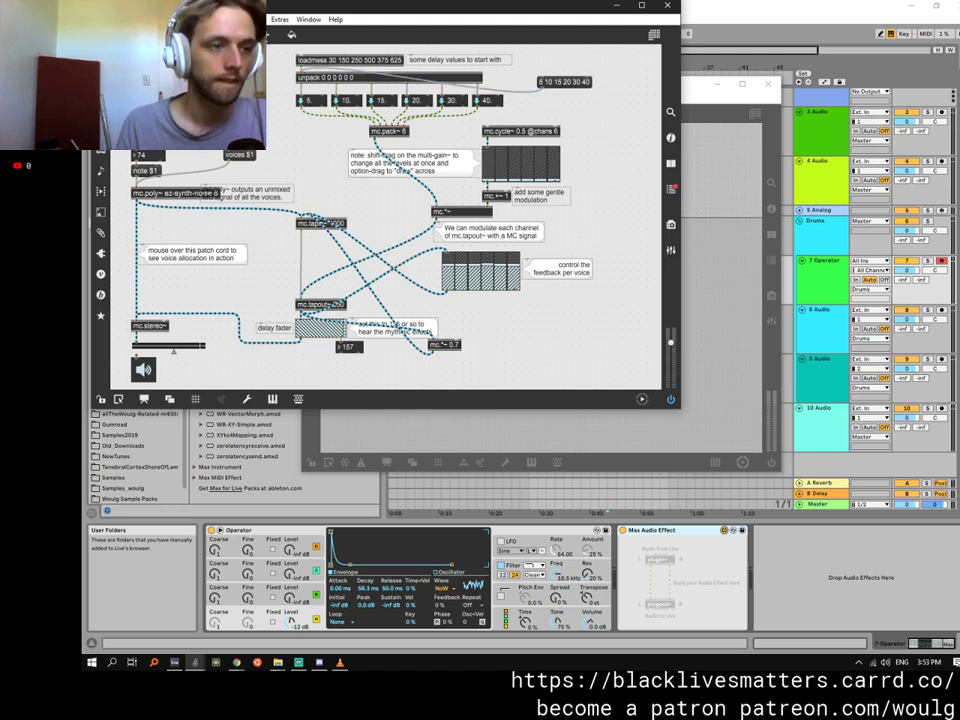
pyautogui.keyDown('ctrl'); pyautogui.click(563, 82); pyautogui.keyUp('ctrl')
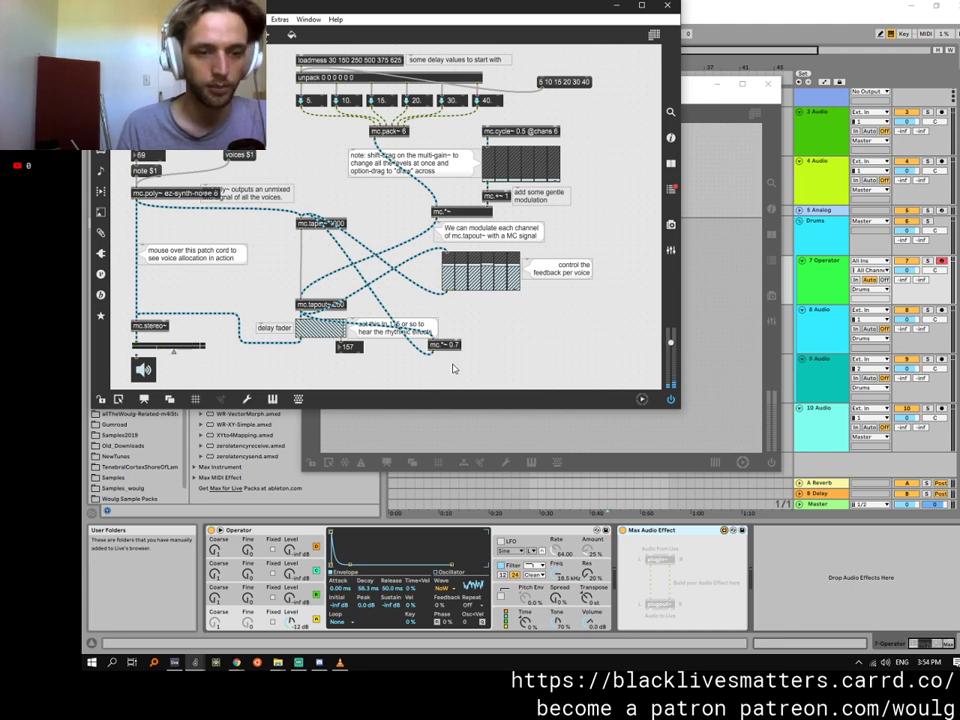
# Add an mc.svf~ filter to the feedback path between mc.*~ 0.7 and mc.tapin~, and enlarge the patch window.
pyautogui.write('n')
pyautogui.write('m')
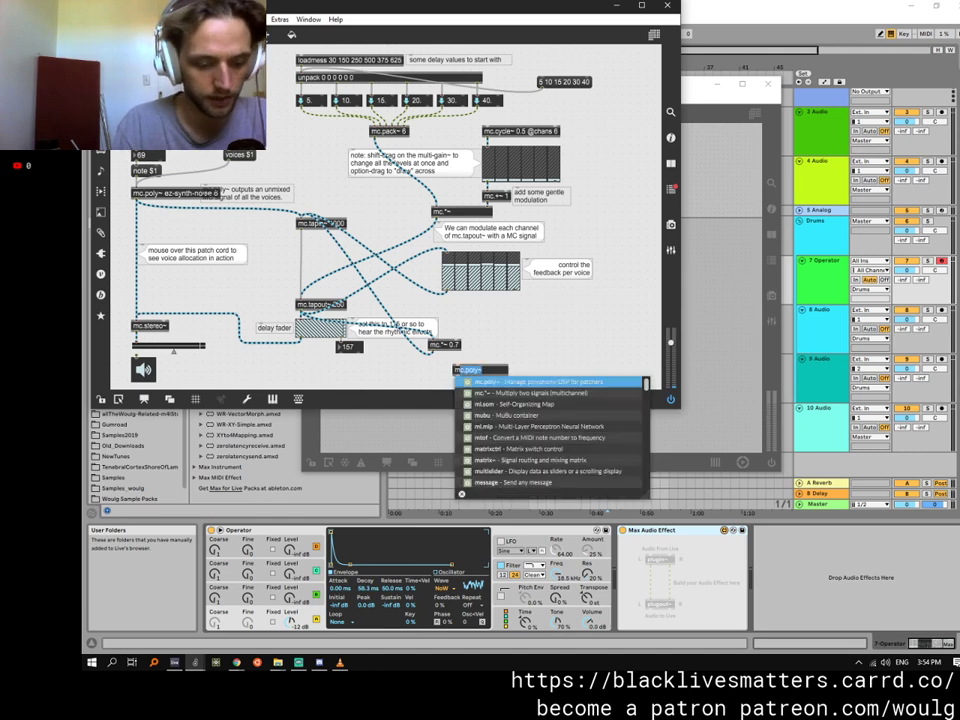
pyautogui.write('c.svf~')
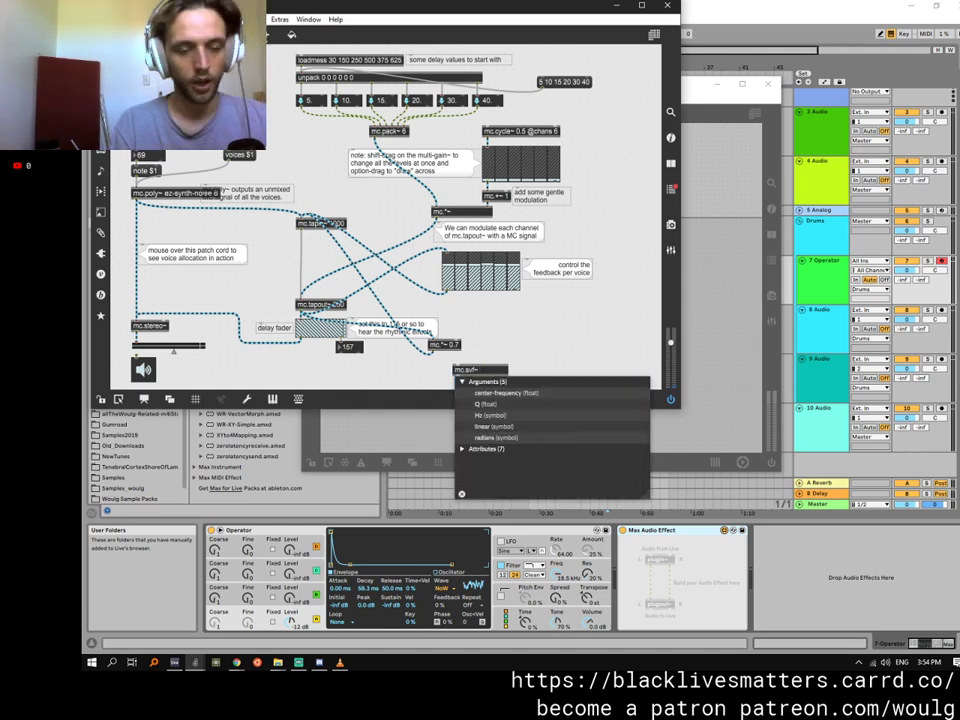
pyautogui.click(432, 355)
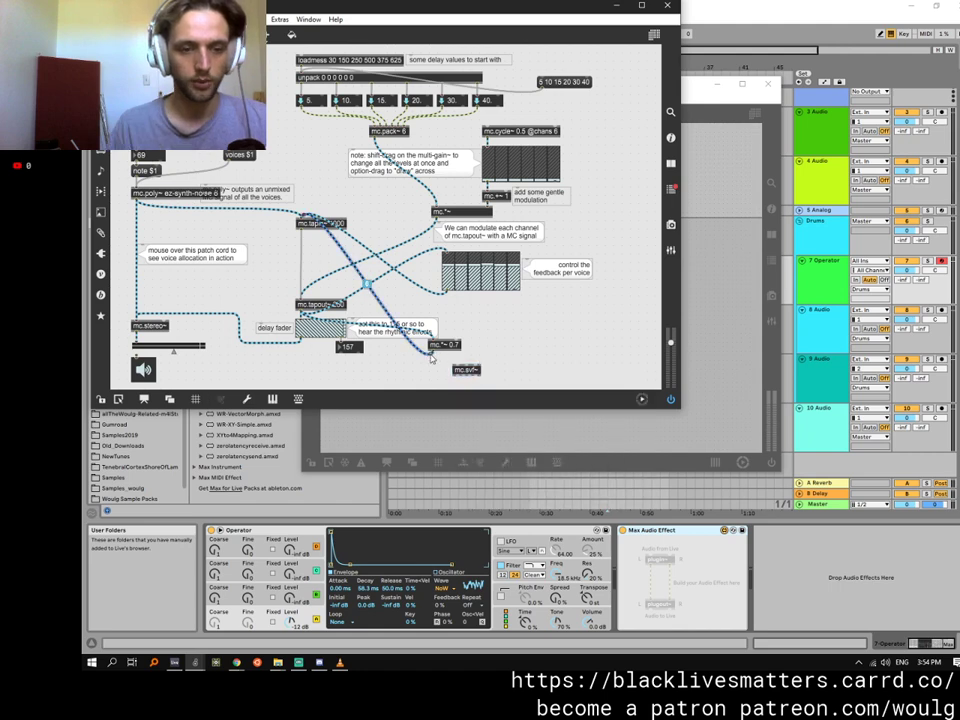
pyautogui.moveTo(432, 355)
pyautogui.mouseDown()
pyautogui.moveTo(455, 386)
pyautogui.moveTo(455, 372)
pyautogui.moveTo(433, 360)
pyautogui.mouseUp()
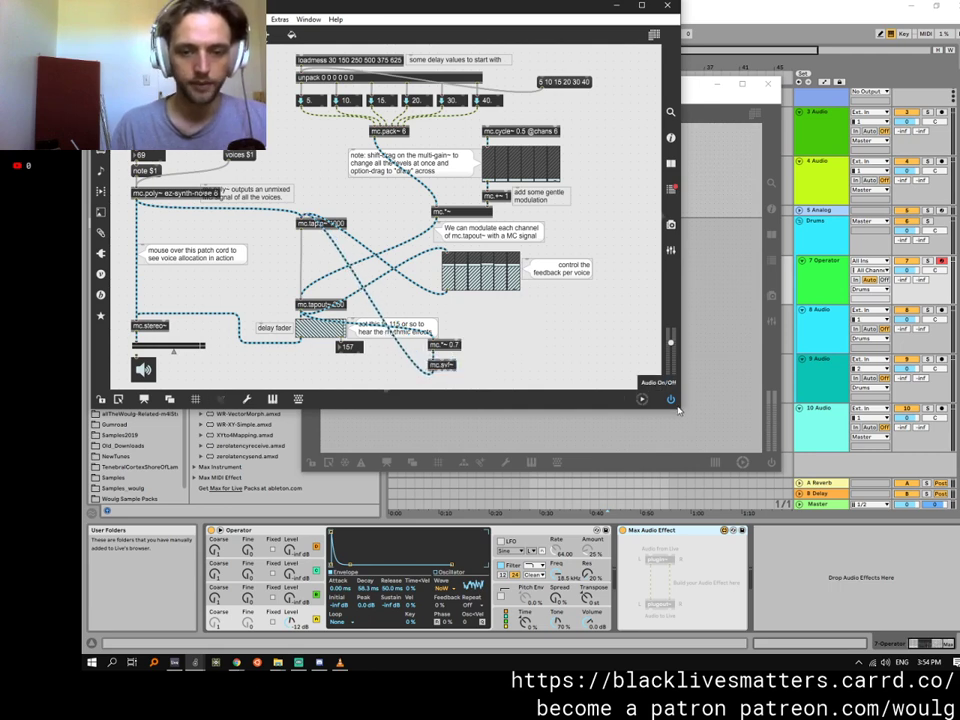
pyautogui.moveTo(686, 417); pyautogui.dragTo(731, 477)
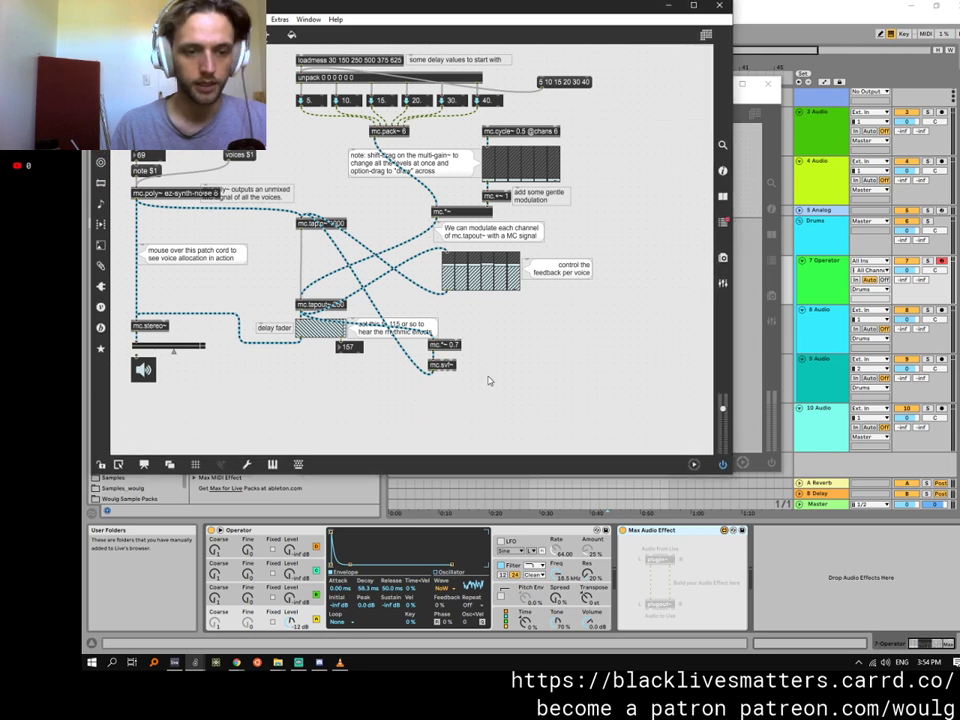
# Add two live.dial controls and an mtof object, wiring one dial through mtof to the mc.svf~ frequency and the other to its resonance.
pyautogui.press('d')
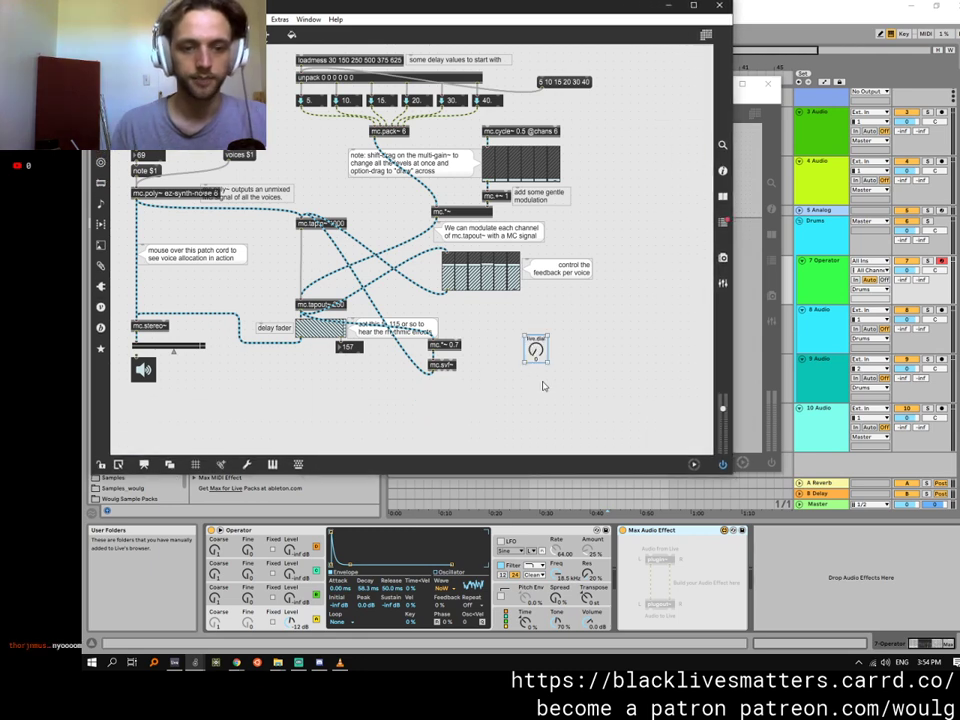
pyautogui.moveTo(536, 352); pyautogui.dragTo(514, 343)
pyautogui.press('n')
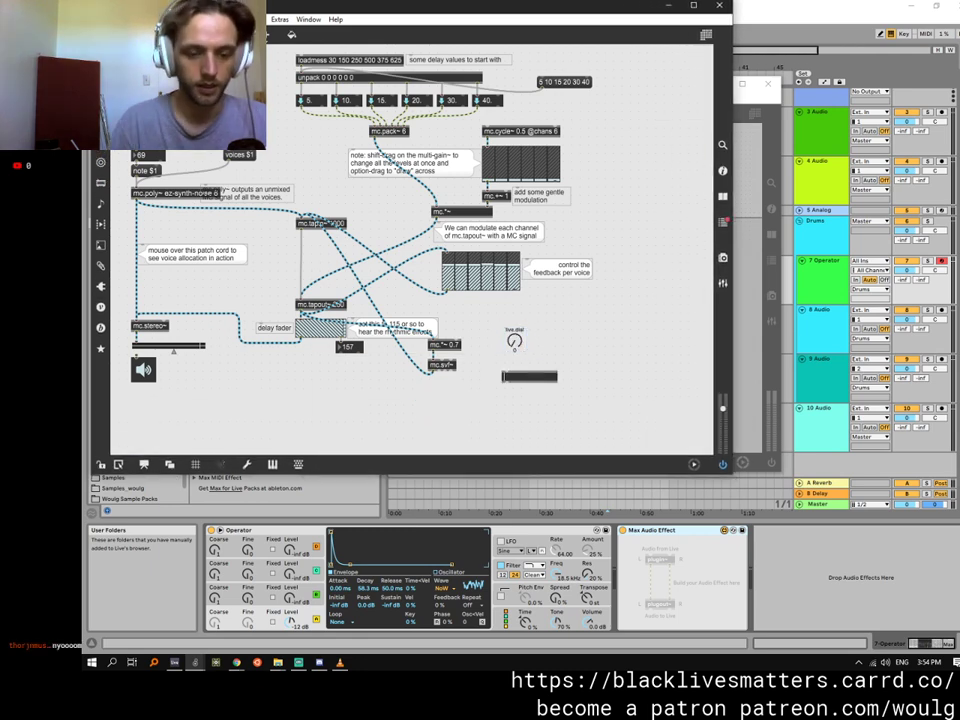
pyautogui.write('mtof')
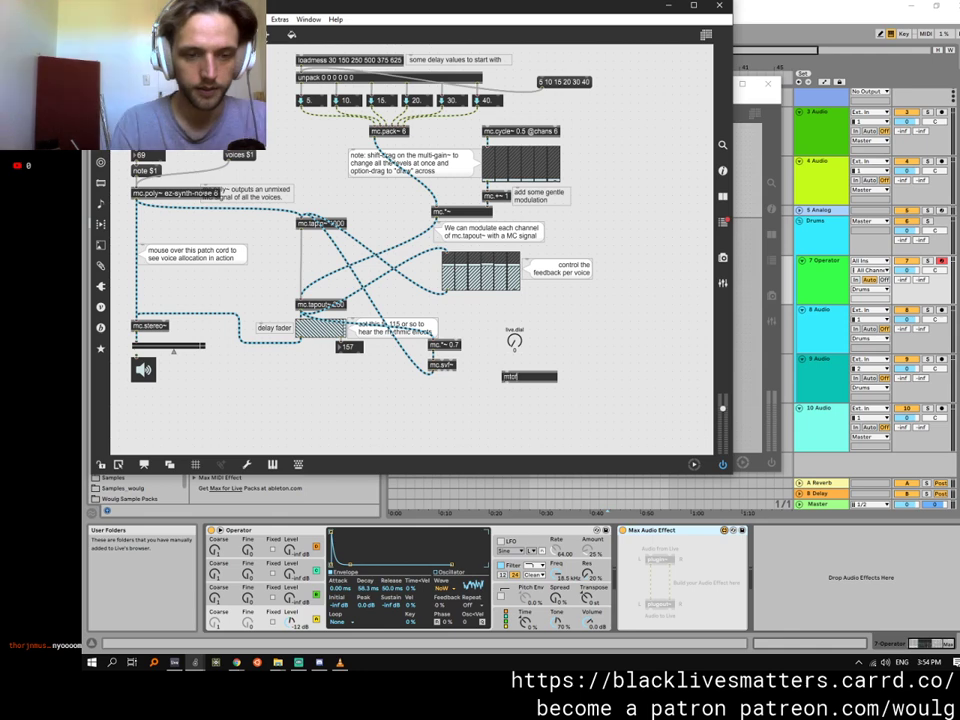
pyautogui.click(516, 362)
pyautogui.hotkey('ctrl', 'v')
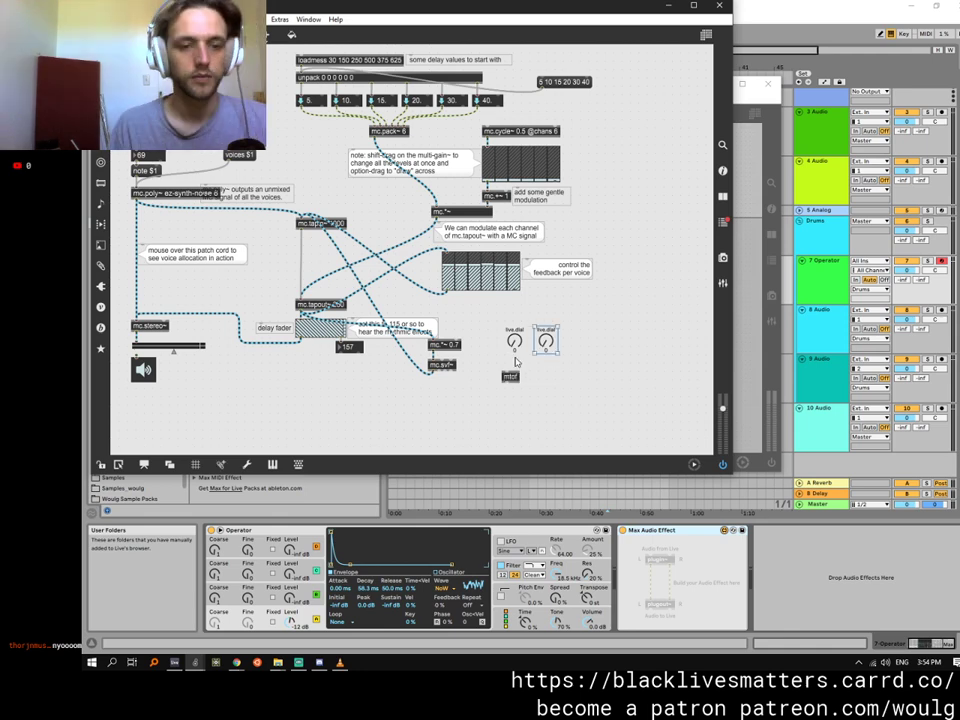
pyautogui.moveTo(504, 380); pyautogui.dragTo(444, 360)
pyautogui.moveTo(552, 353); pyautogui.dragTo(452, 359)
# Sweep the filter frequency dial and set the resonance dial to 10 while playing notes.
pyautogui.moveTo(514, 341); pyautogui.dragTo(514, 318)
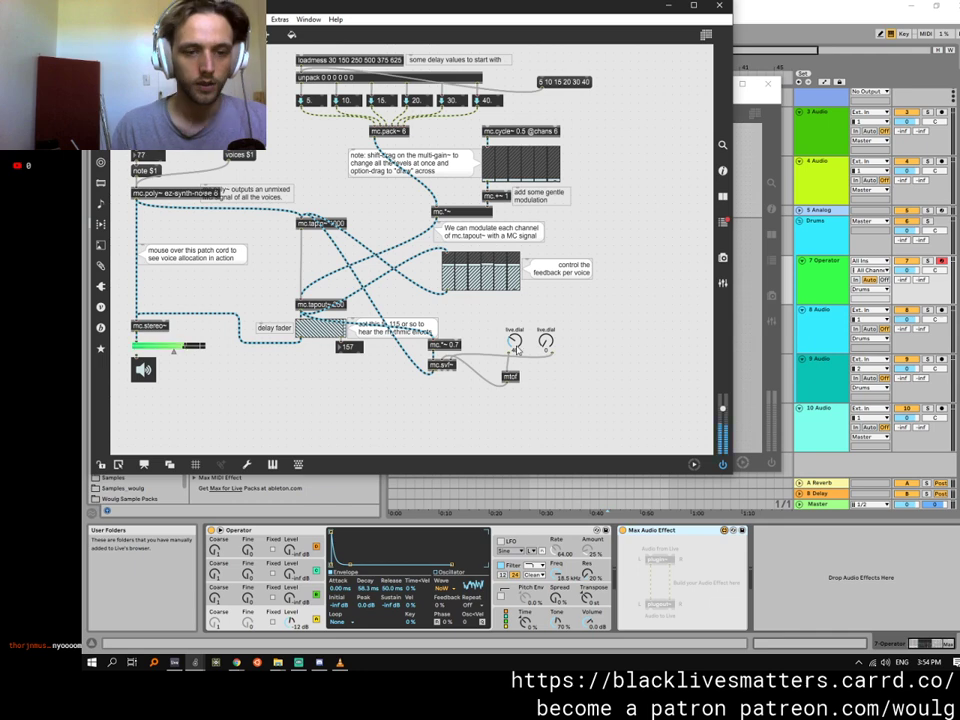
pyautogui.moveTo(516, 346); pyautogui.dragTo(516, 354)
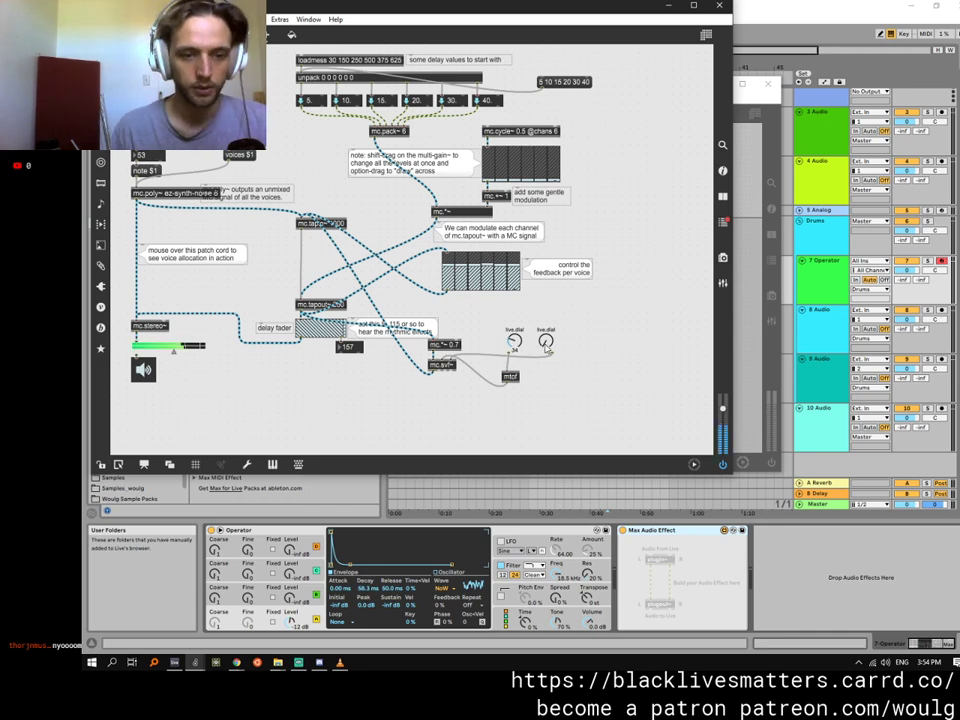
pyautogui.moveTo(545, 346); pyautogui.dragTo(514, 339)
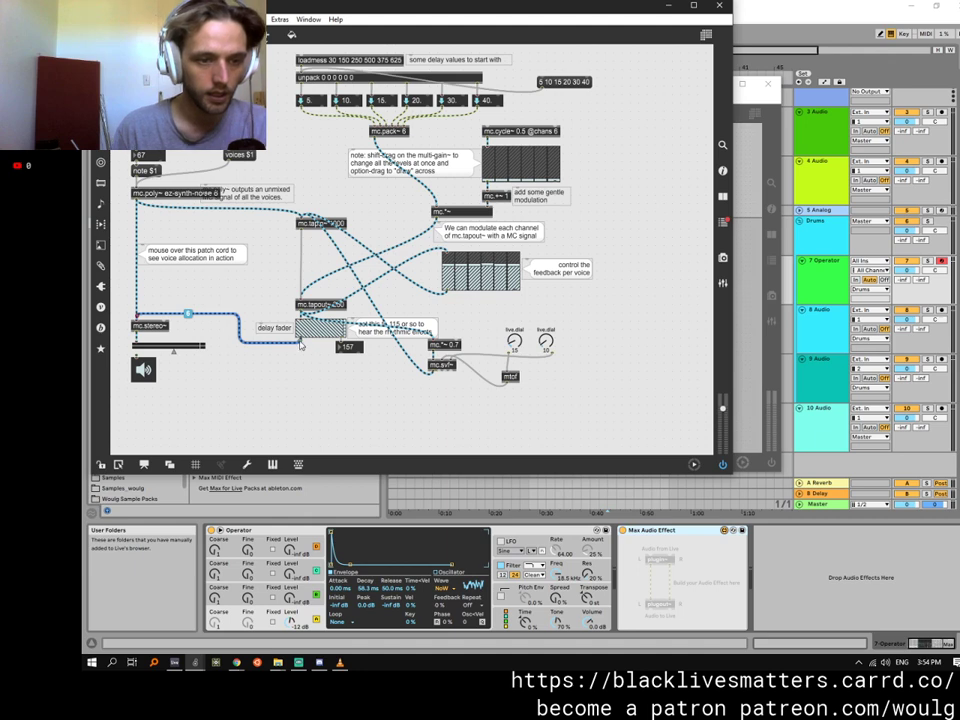
# Try disconnecting the delay fader from mc.stereo~, reconnect it, and show the fader's properties in the inspector.
pyautogui.moveTo(300, 343); pyautogui.dragTo(411, 391)
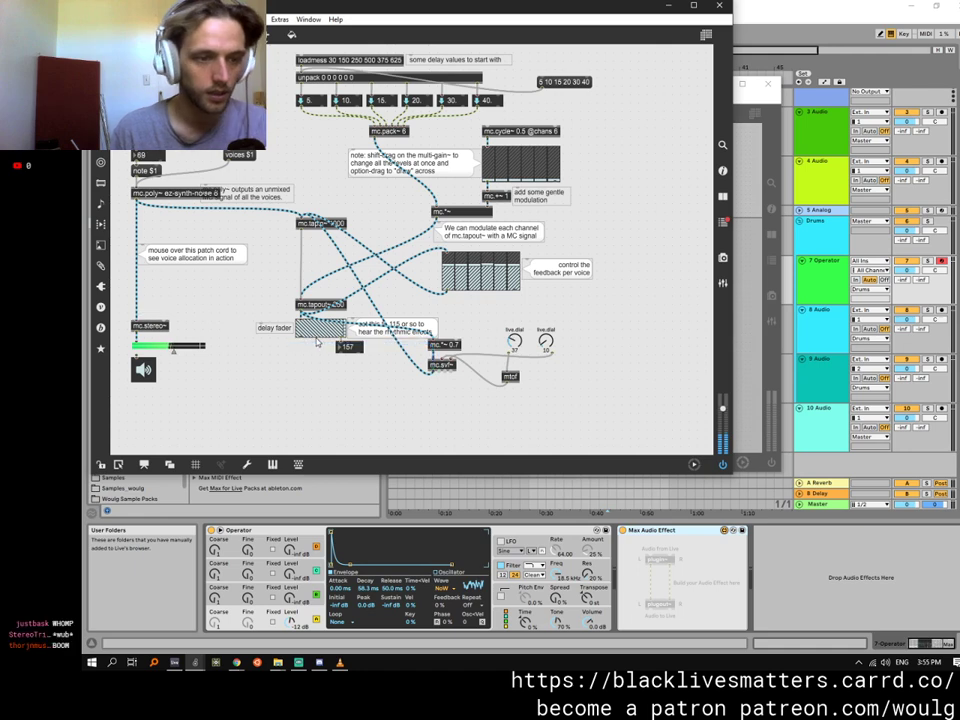
pyautogui.moveTo(298, 338); pyautogui.dragTo(138, 319)
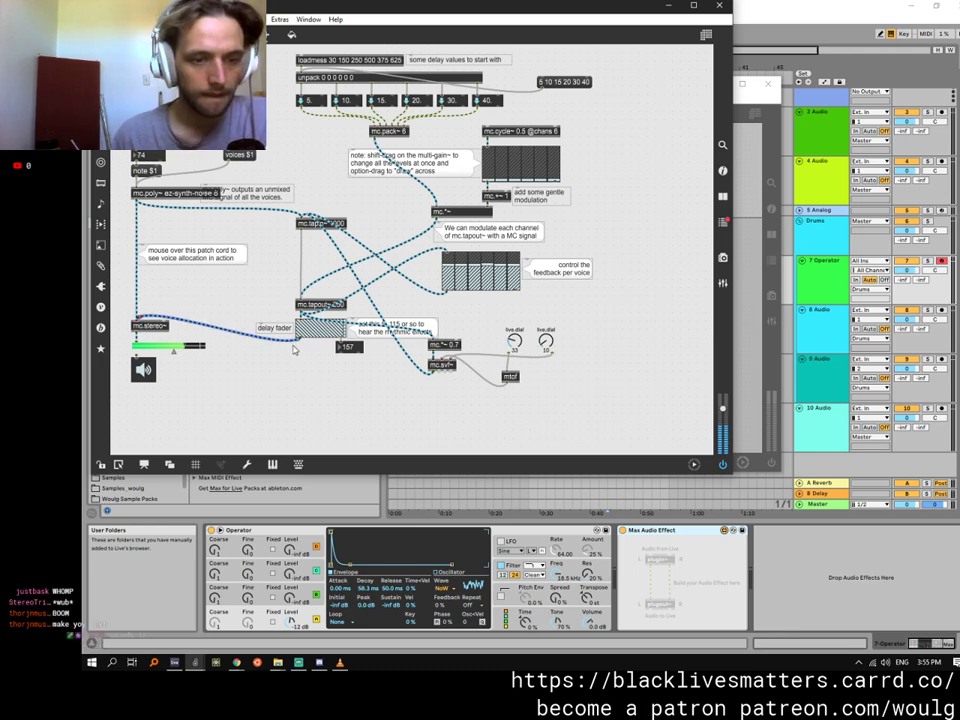
pyautogui.moveTo(298, 342)
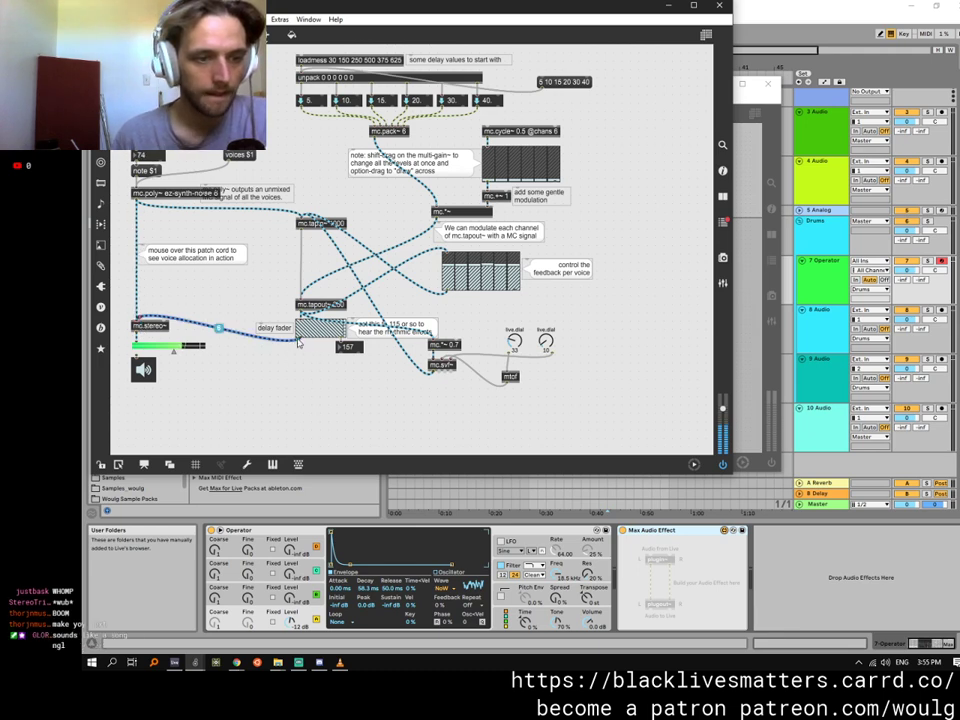
pyautogui.click(308, 332)
pyautogui.click(722, 171)
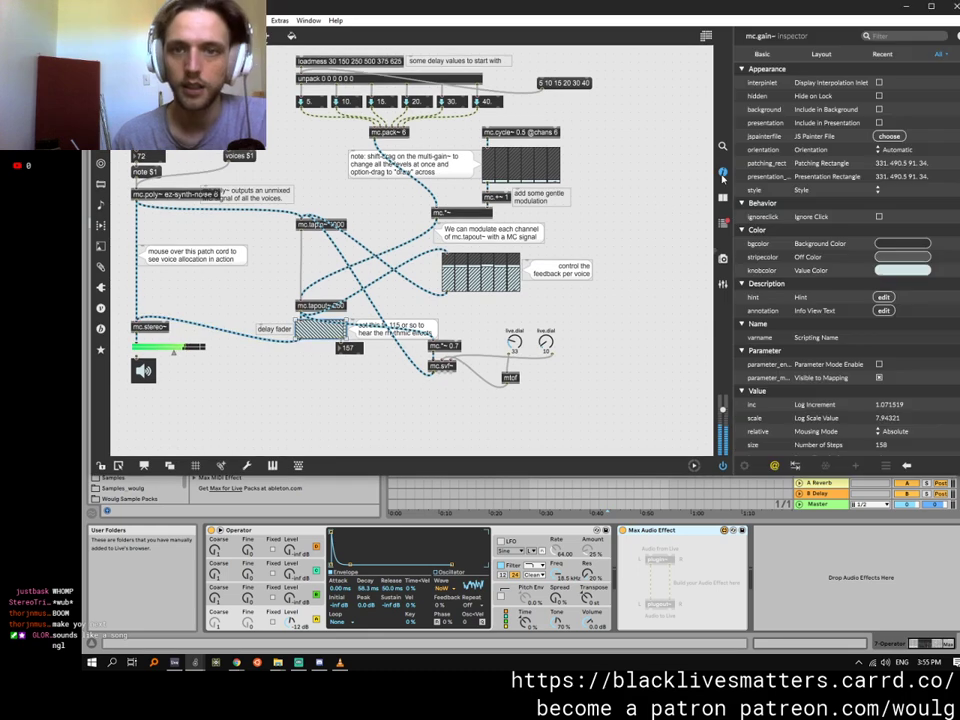
# Move the delay fader lower in the patch and feed mc.stereo~ from the mc.svf~ output instead of the fader.
pyautogui.moveTo(325, 333); pyautogui.dragTo(320, 380)
pyautogui.click(338, 329)
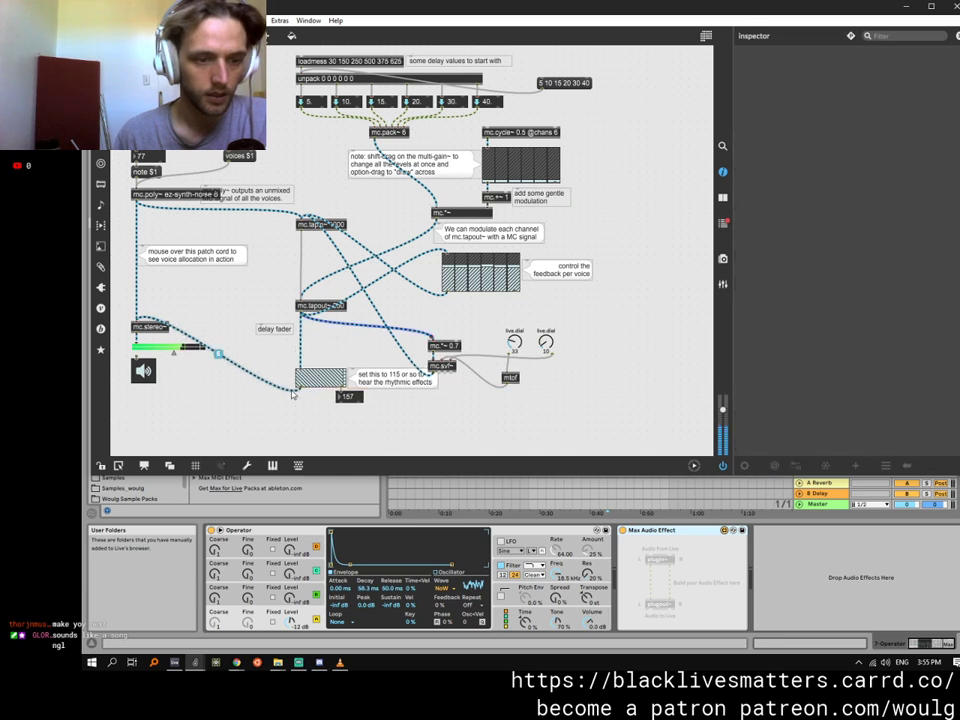
pyautogui.moveTo(299, 390); pyautogui.dragTo(432, 369)
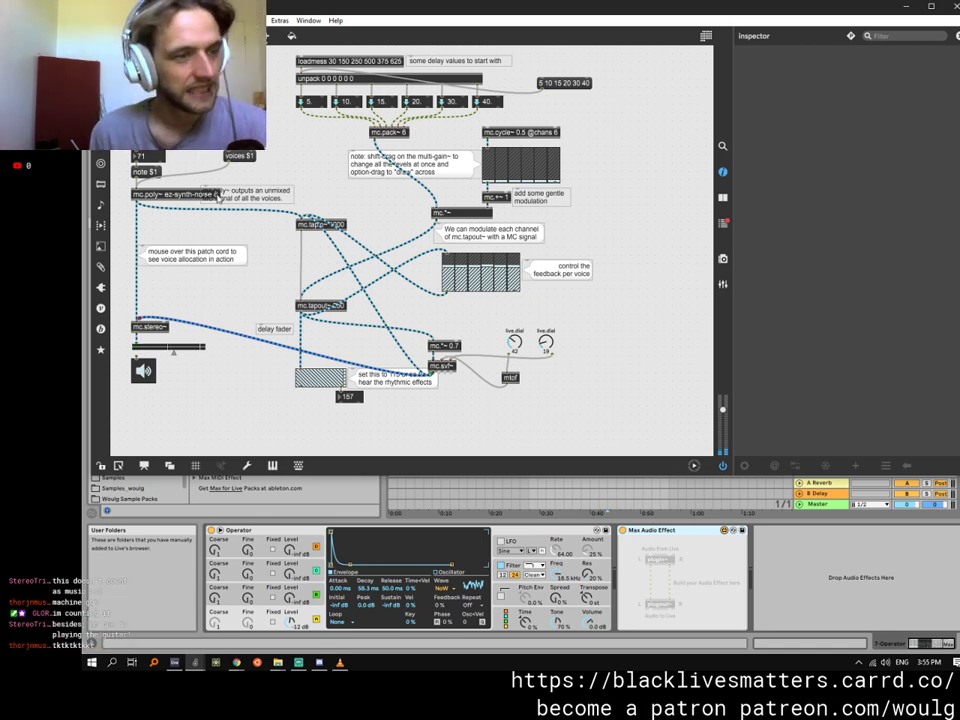
pyautogui.moveTo(285, 346)
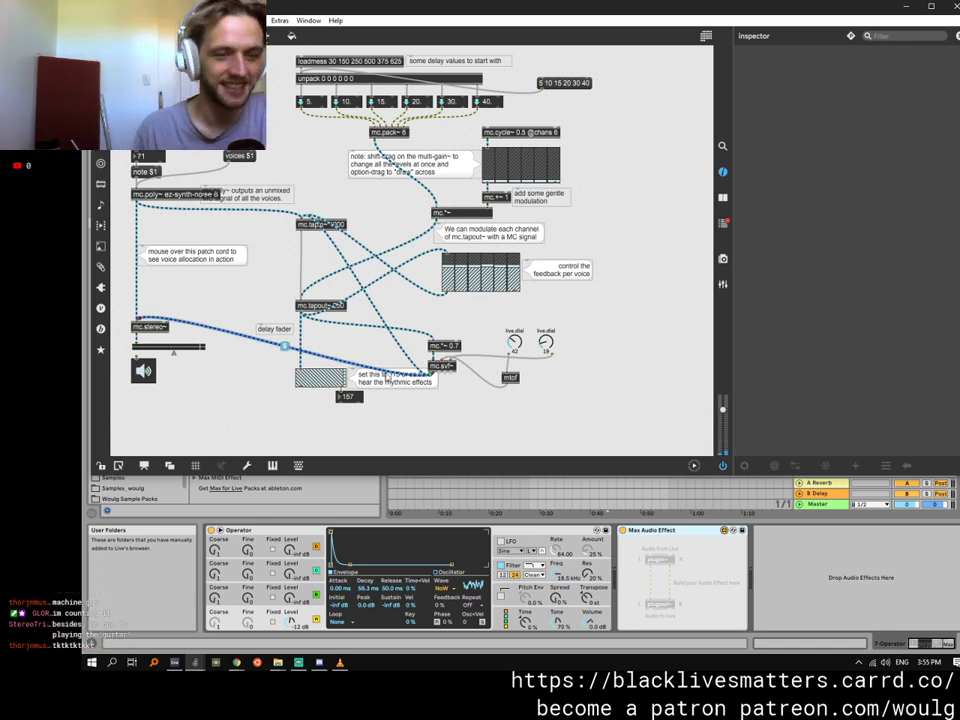
# Open the help patch for the svf~ filter, examine its inputs, outputs and arguments, and close it.
pyautogui.rightClick(455, 368)
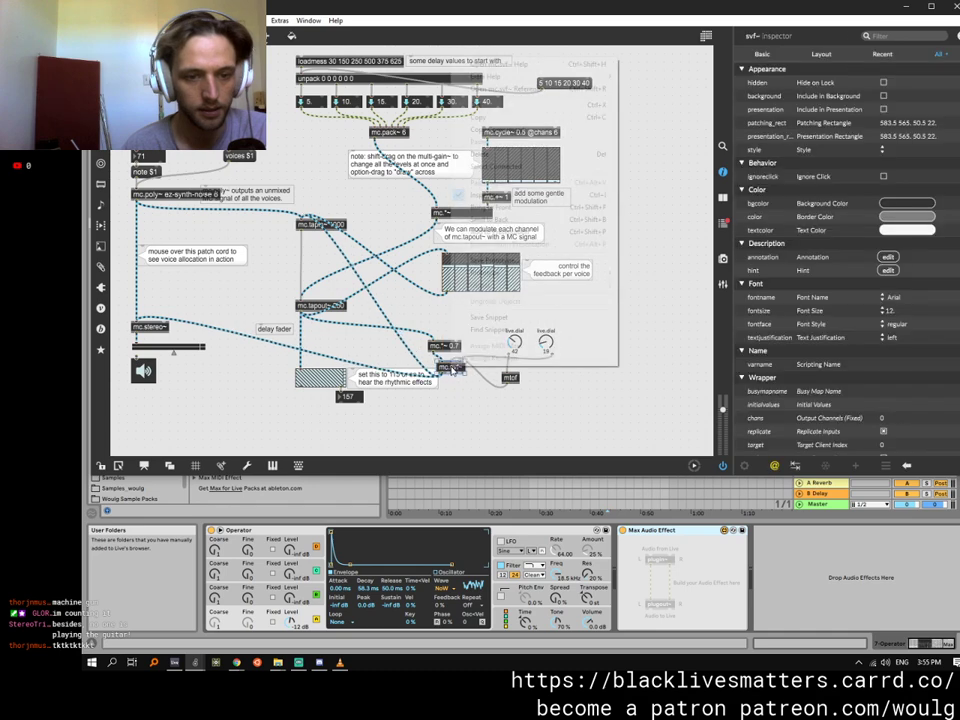
pyautogui.click(490, 64)
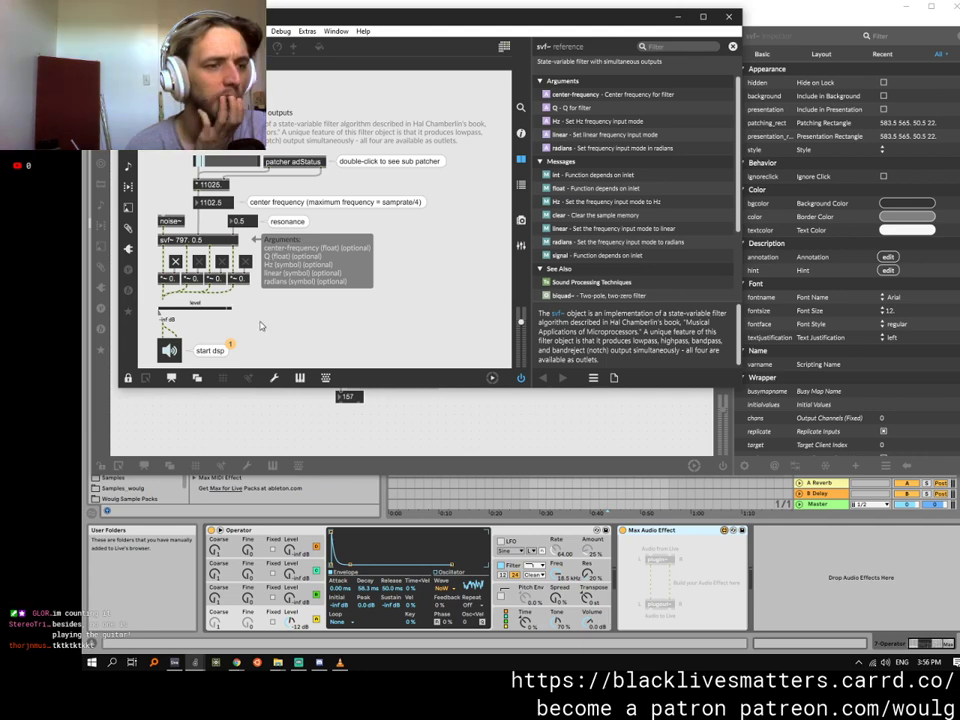
pyautogui.hotkey('ctrl', 'w')
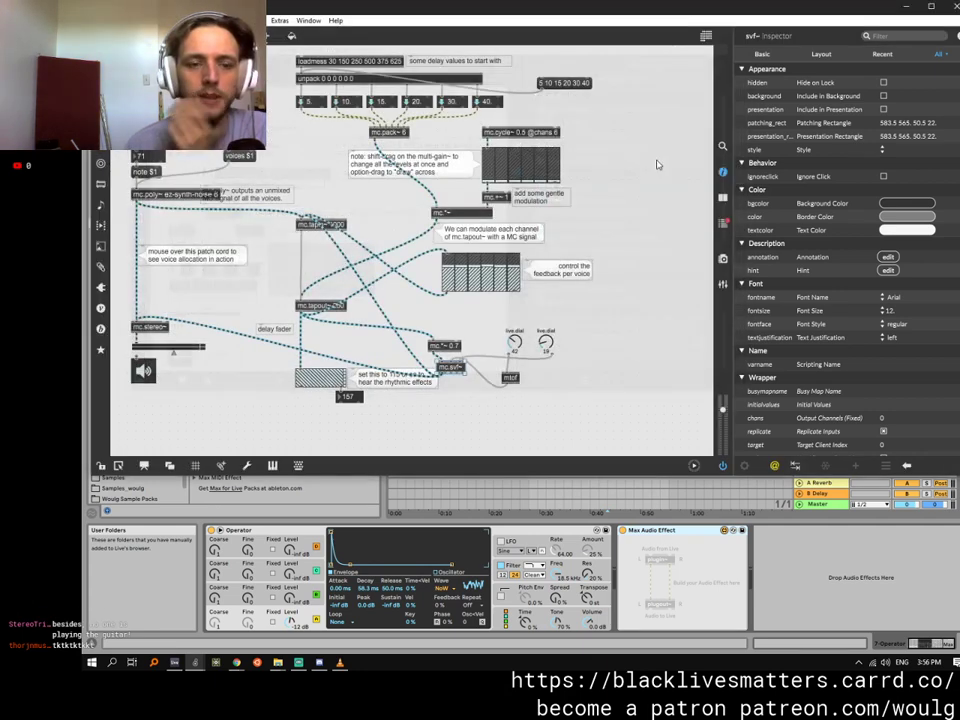
# Add a number box beneath mtof to display its output frequency, and set the filter frequency dial to 117.
pyautogui.doubleClick(504, 390)
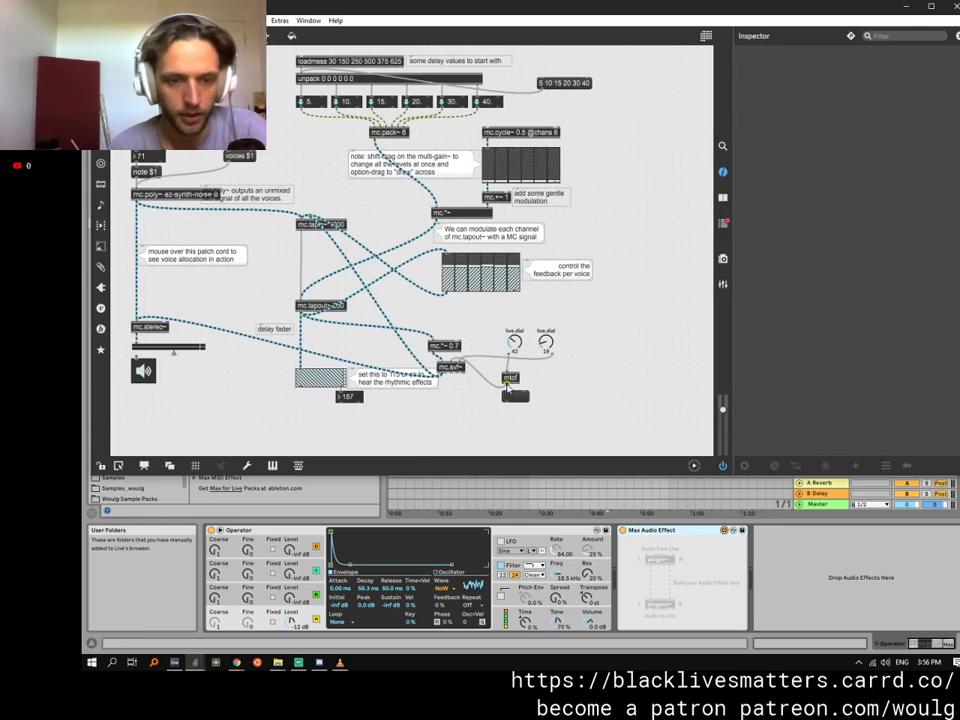
pyautogui.moveTo(515, 342); pyautogui.dragTo(515, 354)
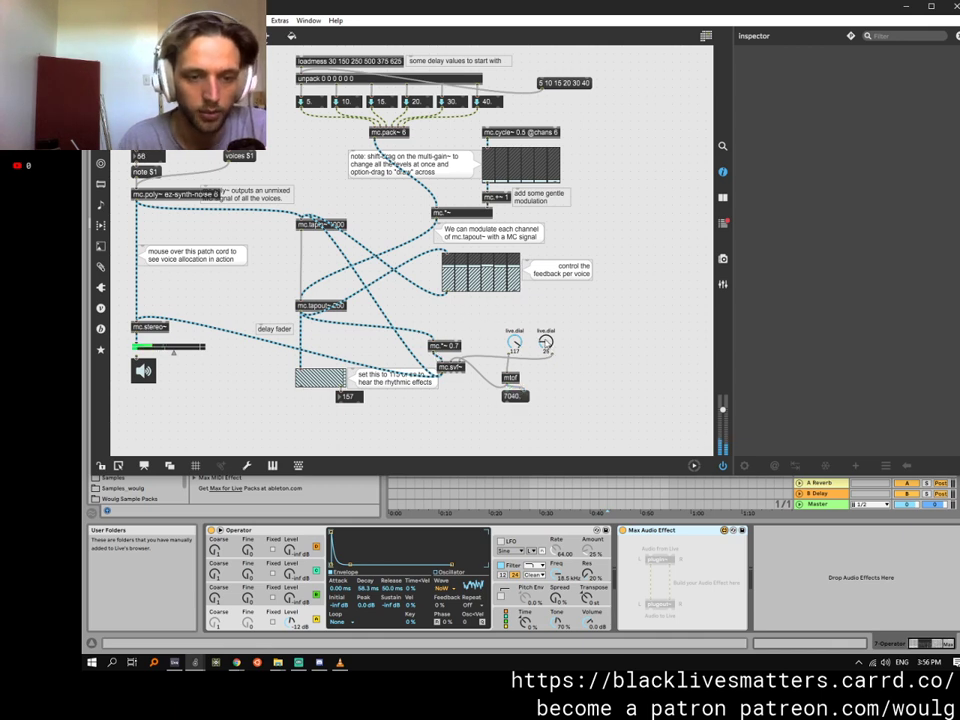
# Duplicate the resonance dial above mc.*~ 0.7 and wire the copy into that object to control the feedback amount.
pyautogui.keyDown('alt'); pyautogui.moveTo(546, 342); pyautogui.dragTo(463, 251); pyautogui.keyUp('alt')
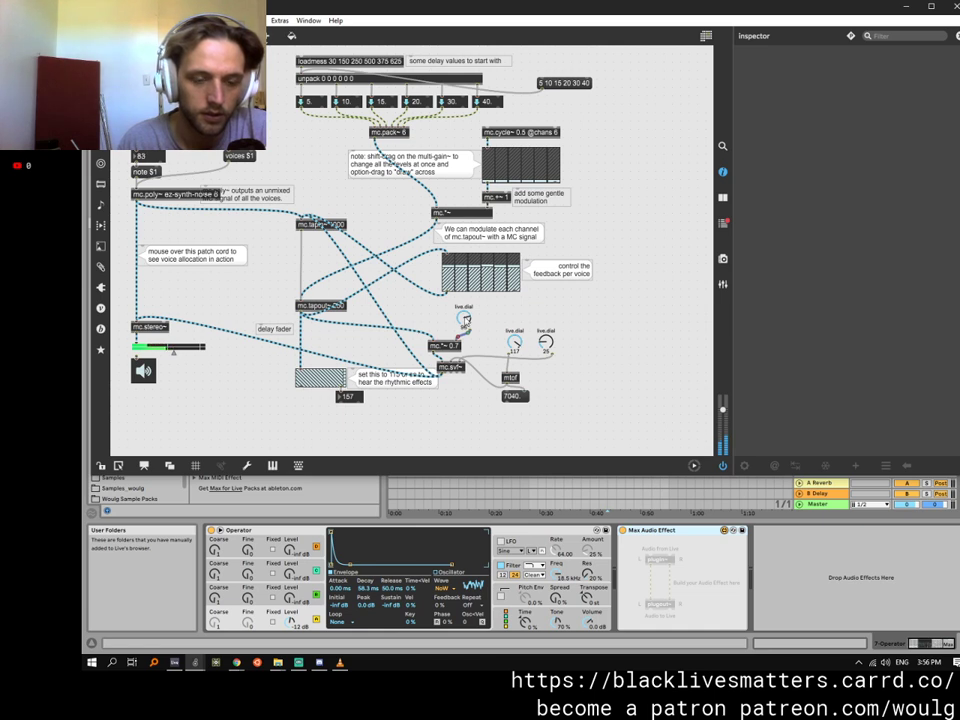
# Set the feedback dial above mc.*~ 0.7 to 96 and adjust the first voice's level in the per-voice feedback fader.
pyautogui.moveTo(464, 319); pyautogui.dragTo(464, 300)
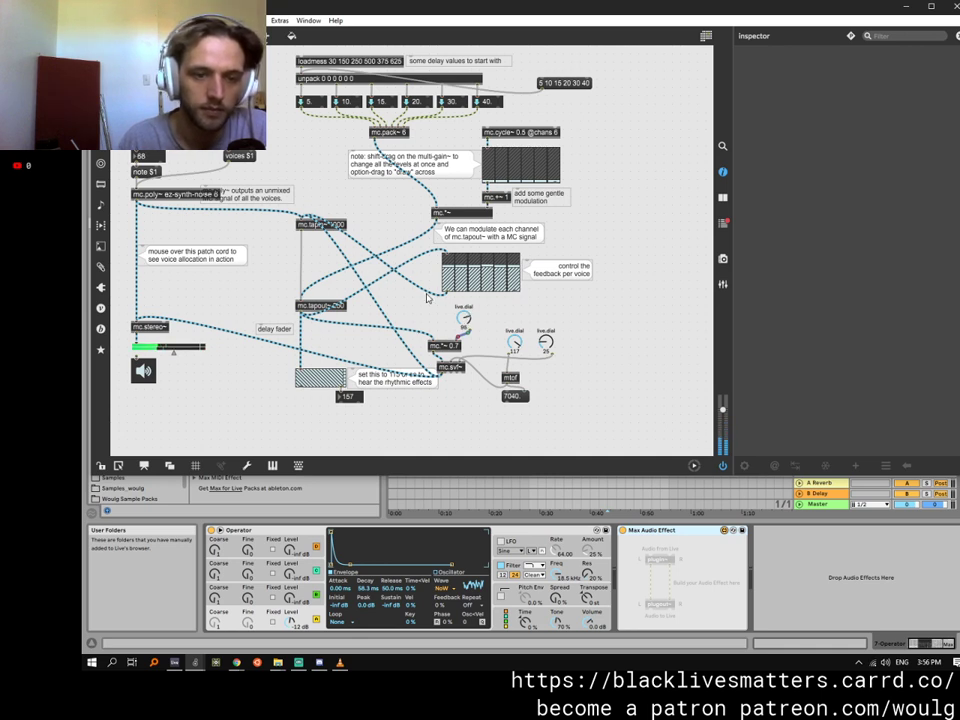
pyautogui.moveTo(464, 318); pyautogui.dragTo(464, 303)
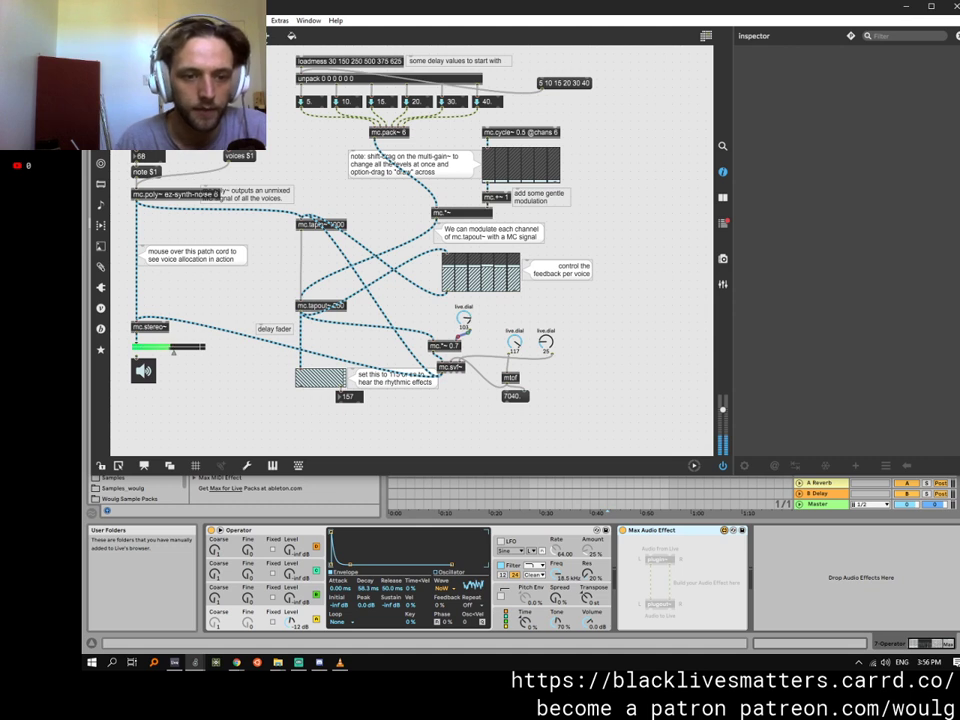
pyautogui.moveTo(464, 318); pyautogui.dragTo(464, 325)
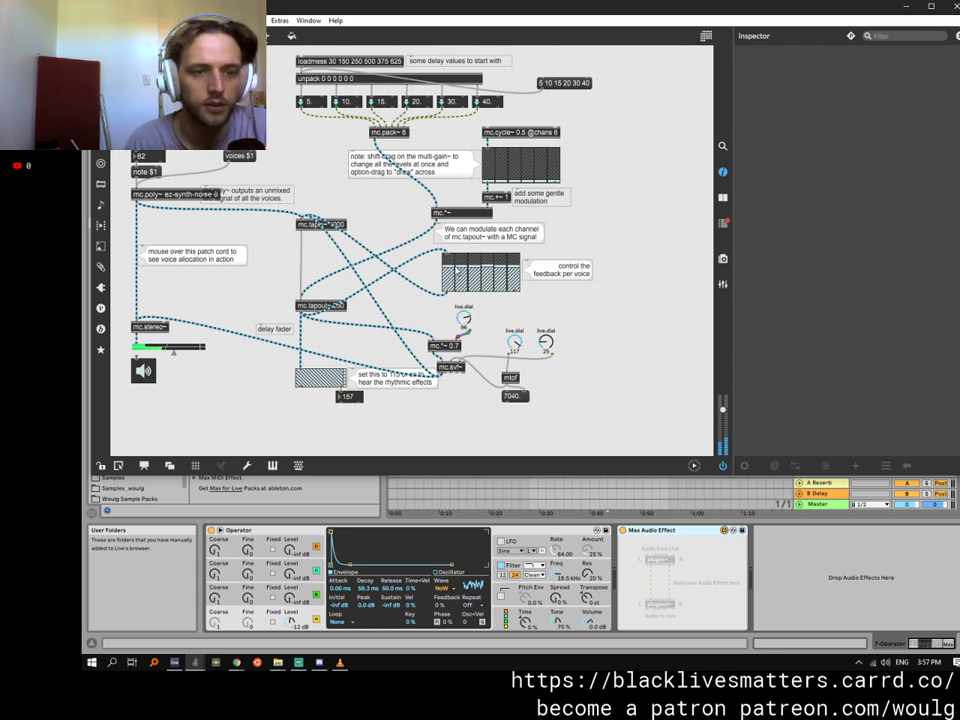
pyautogui.click(474, 272)
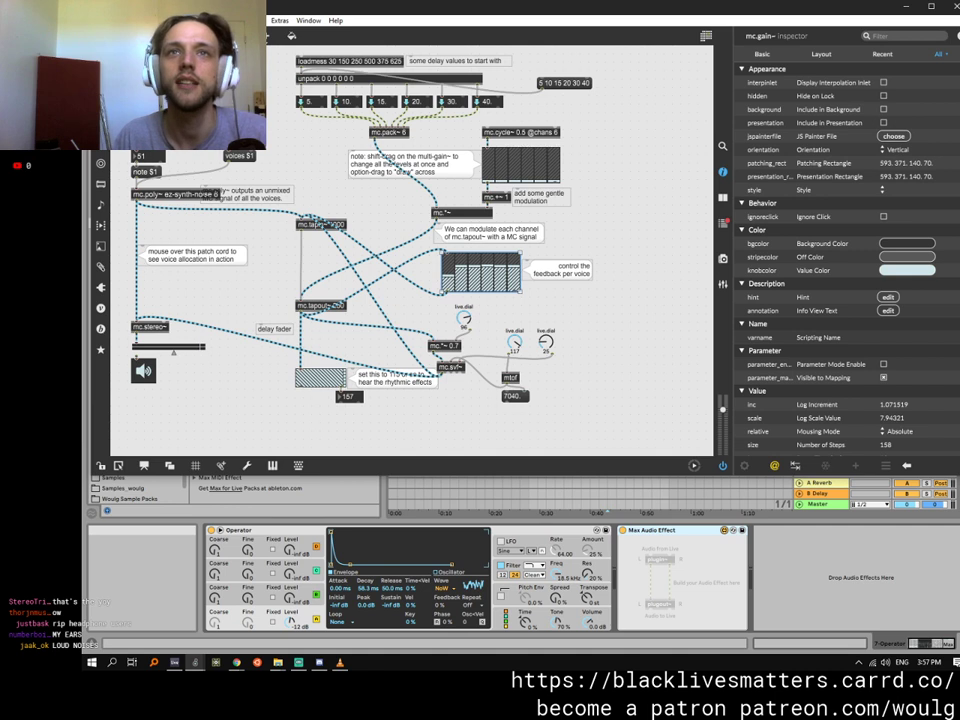
pyautogui.click(238, 287)
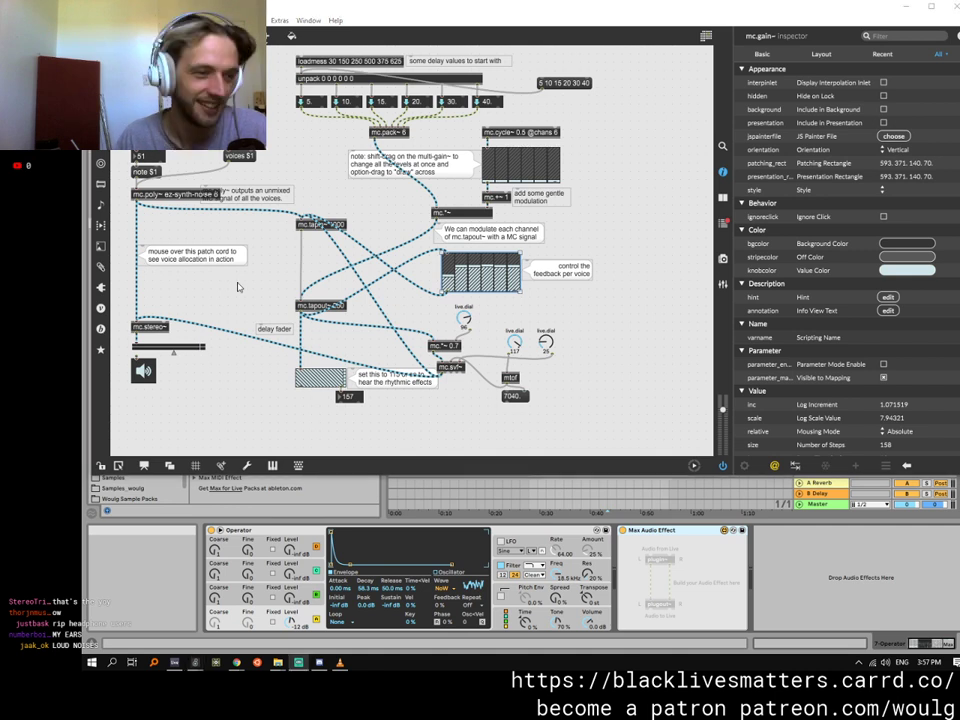
pyautogui.click(238, 287)
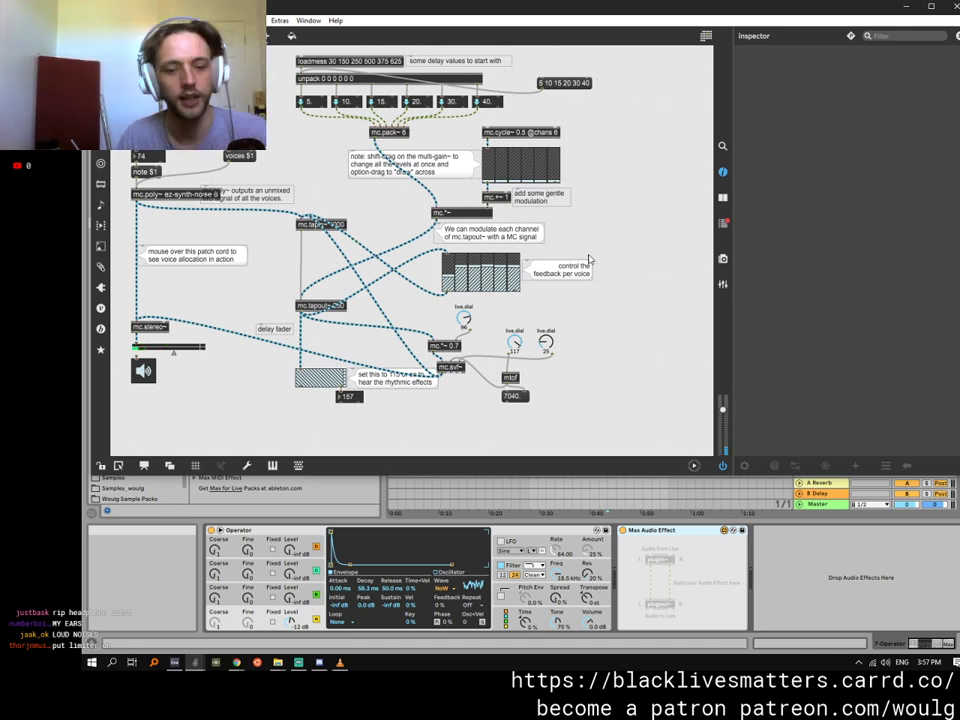
# Close the delay patch and the Max Audio Effect editor without saving, and clear the devices from track 7.
pyautogui.click(955, 6)
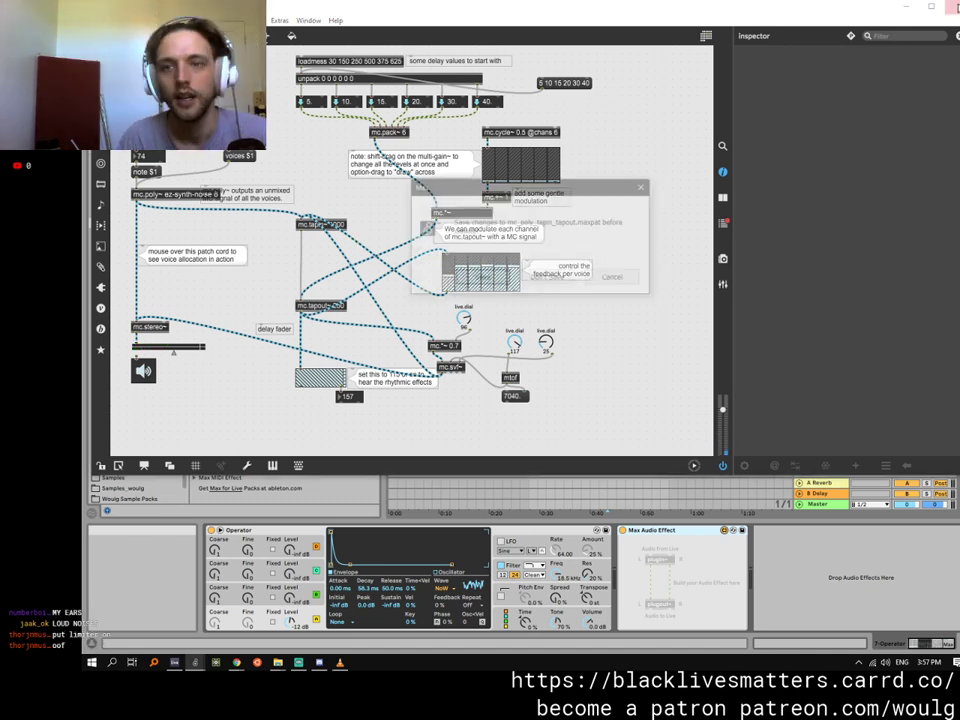
pyautogui.click(532, 275)
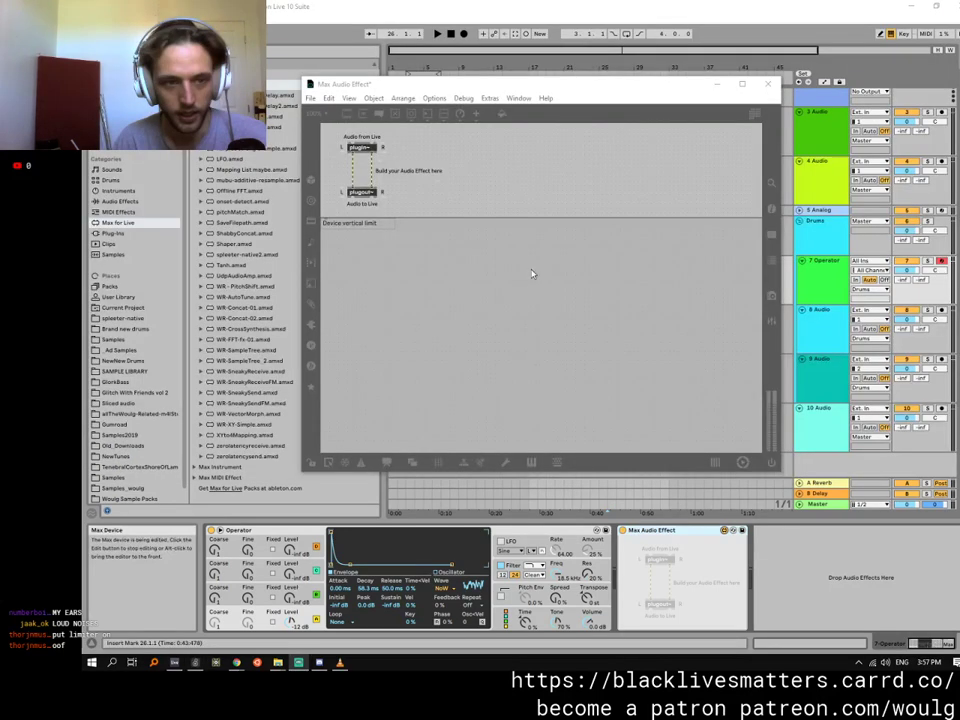
pyautogui.hotkey('ctrl', 'w')
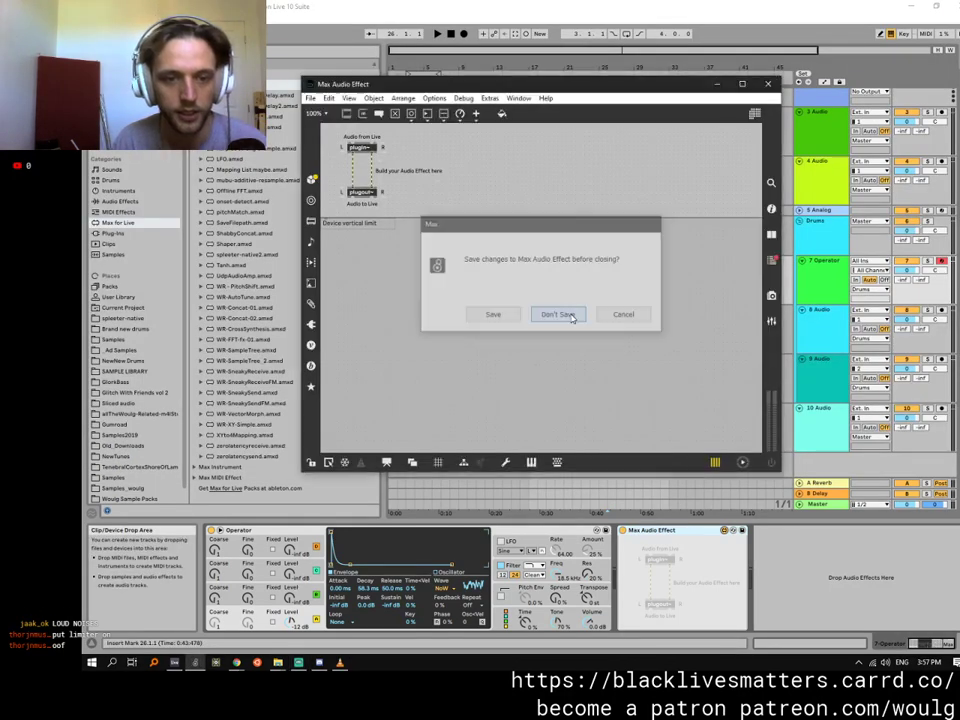
pyautogui.click(557, 313)
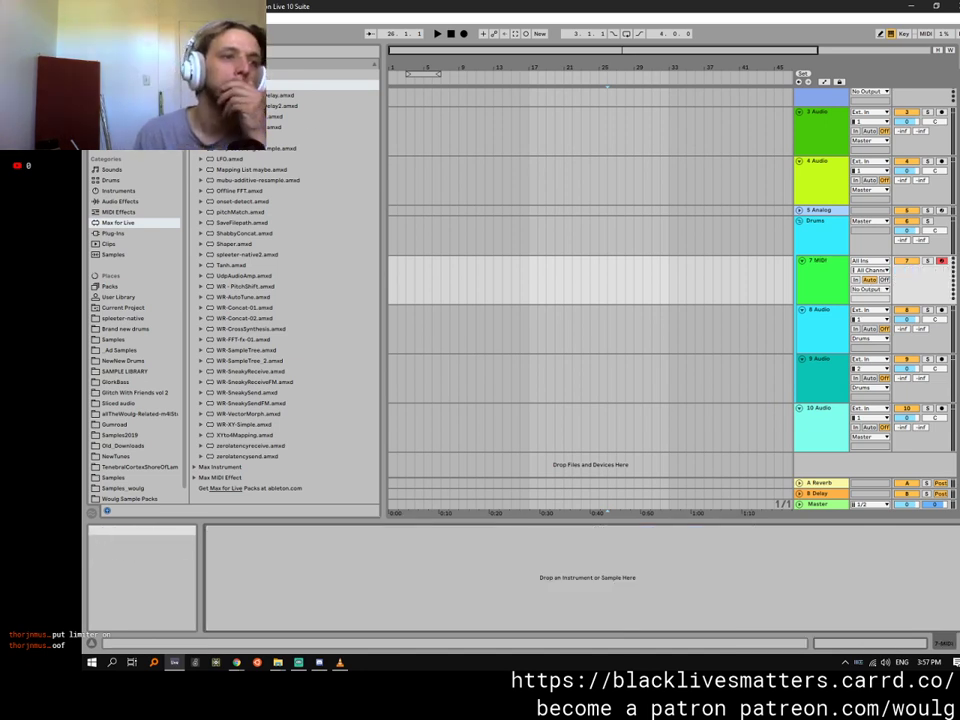
# Browse the saved Live sets in the Woulg_2019_01 Project folder without opening any of them.
pyautogui.click(95, 19)
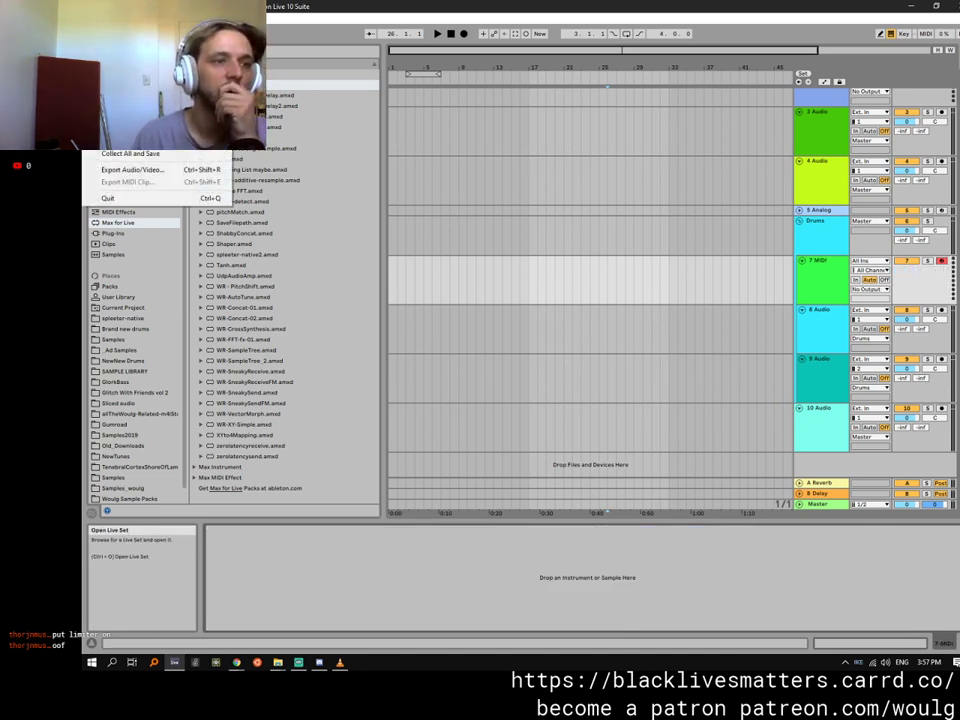
pyautogui.click(115, 50)
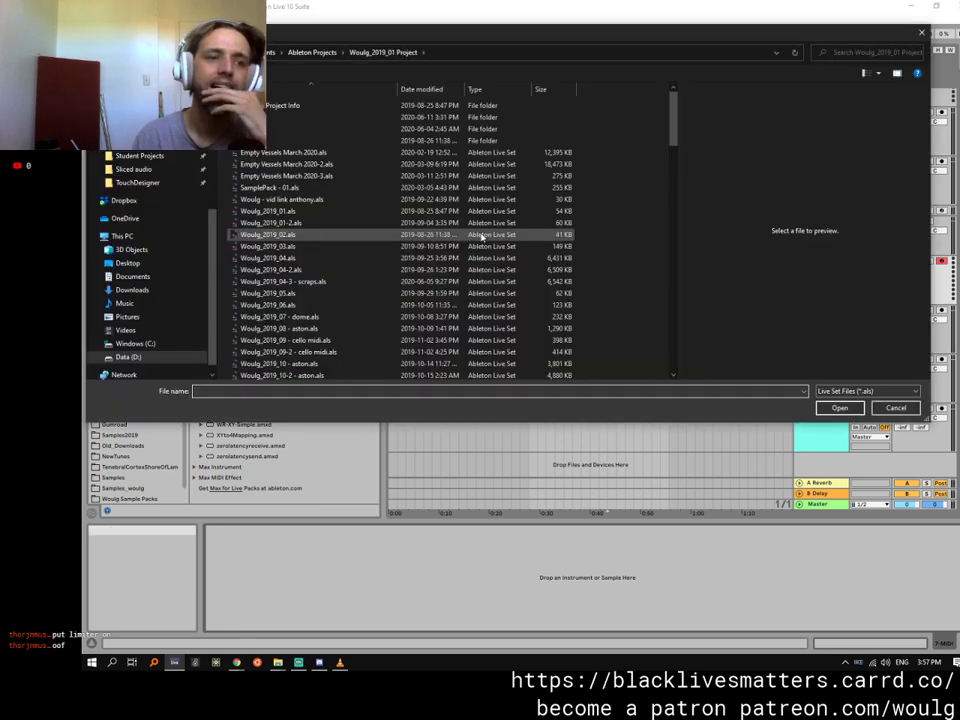
pyautogui.scroll(-12, 370, 340)
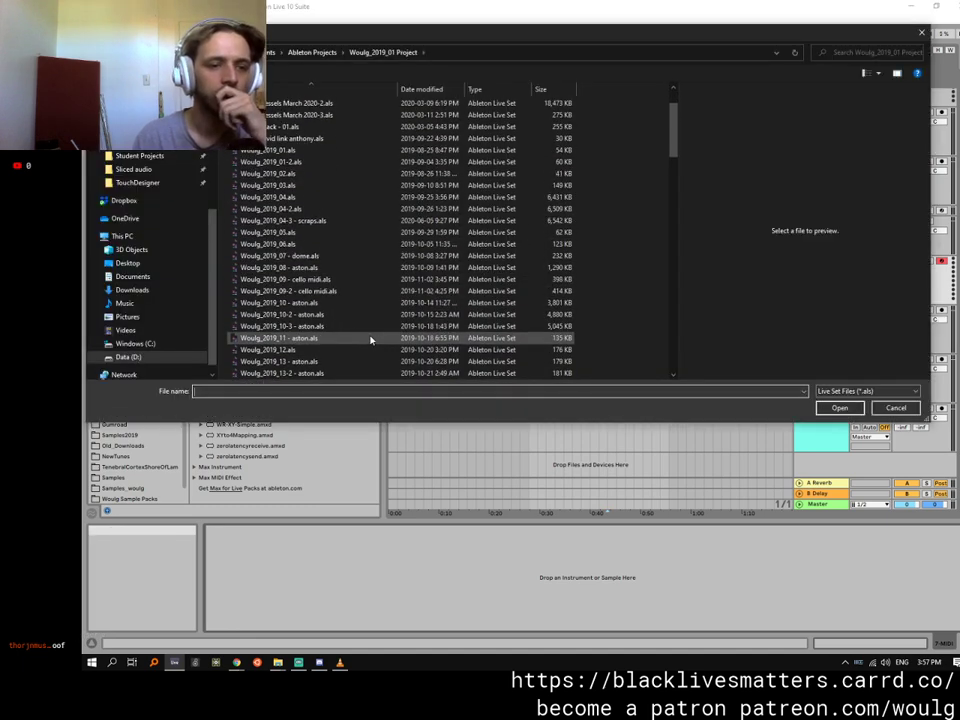
pyautogui.scroll(-1, 370, 338)
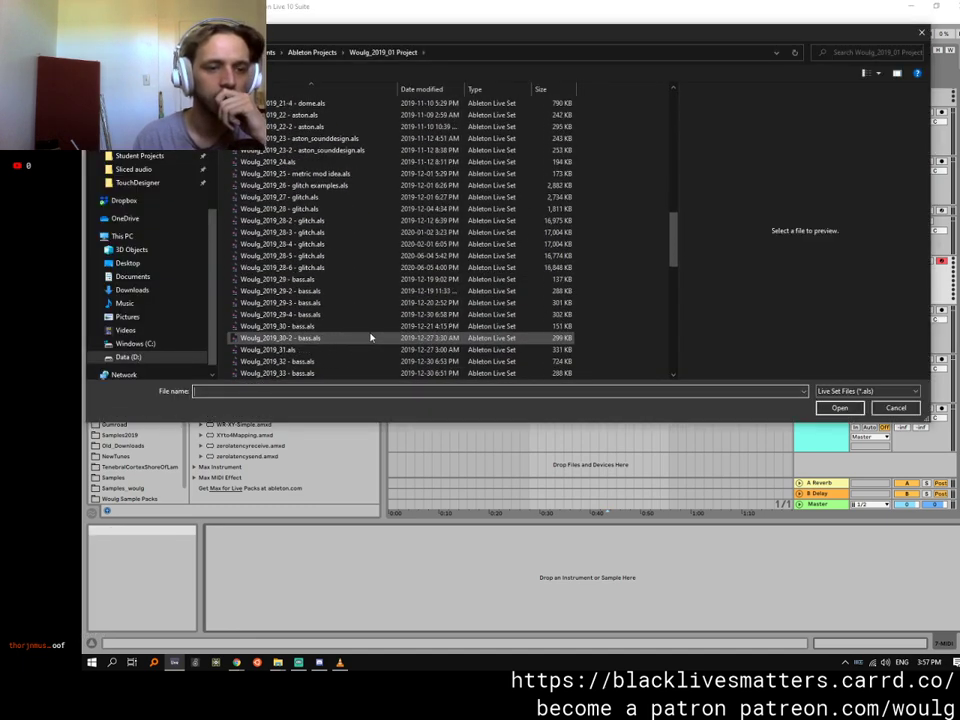
pyautogui.scroll(-10, 370, 338)
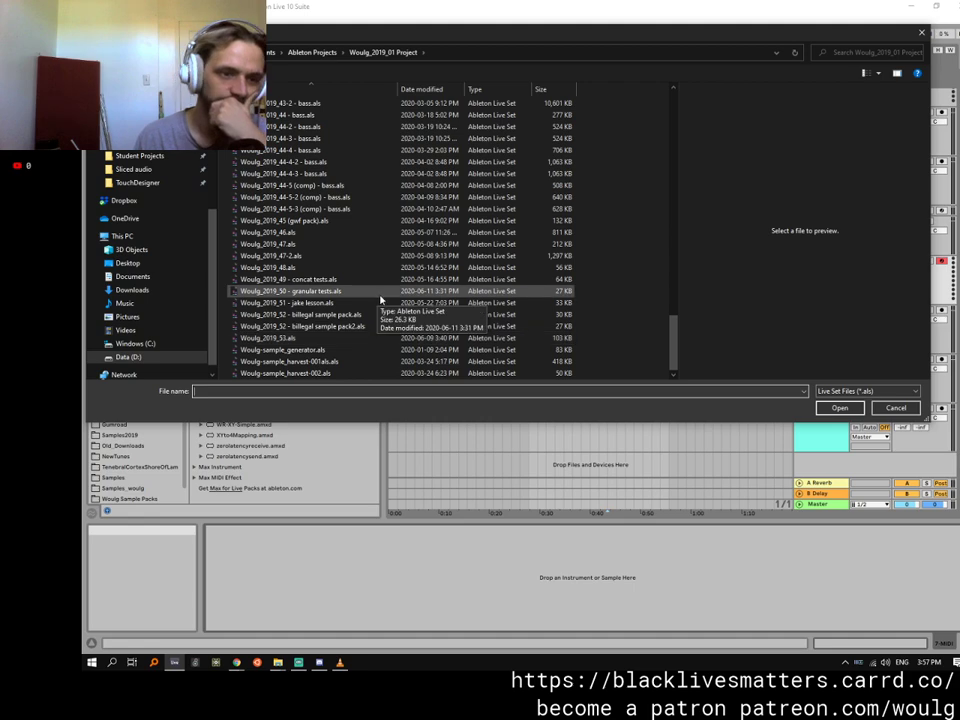
pyautogui.scroll(1, 380, 299)
pyautogui.scroll(2, 380, 299)
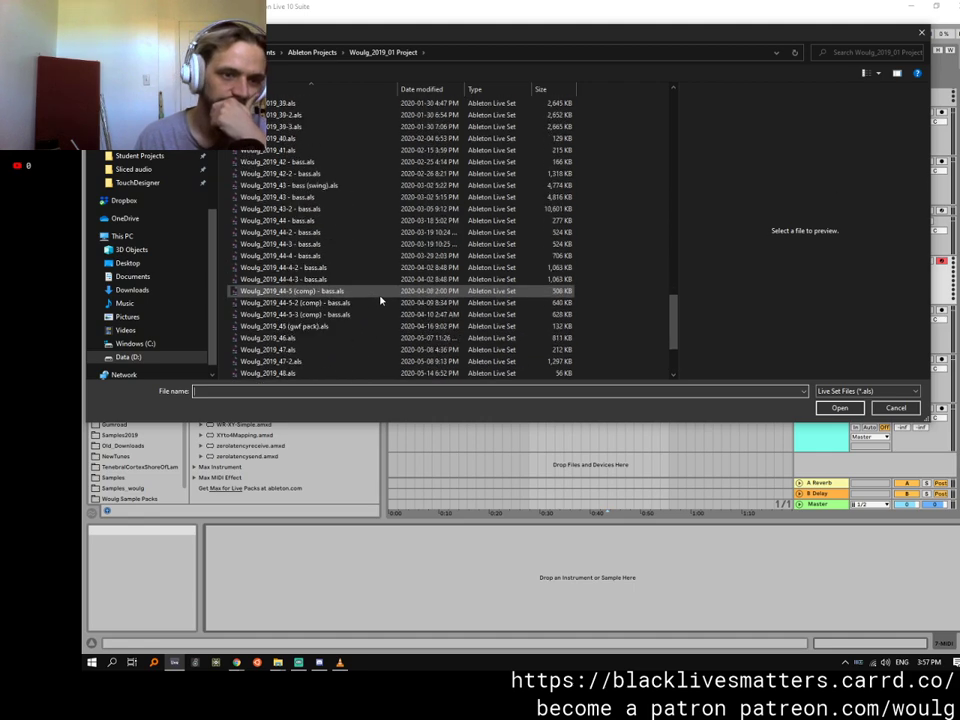
pyautogui.press('Escape')
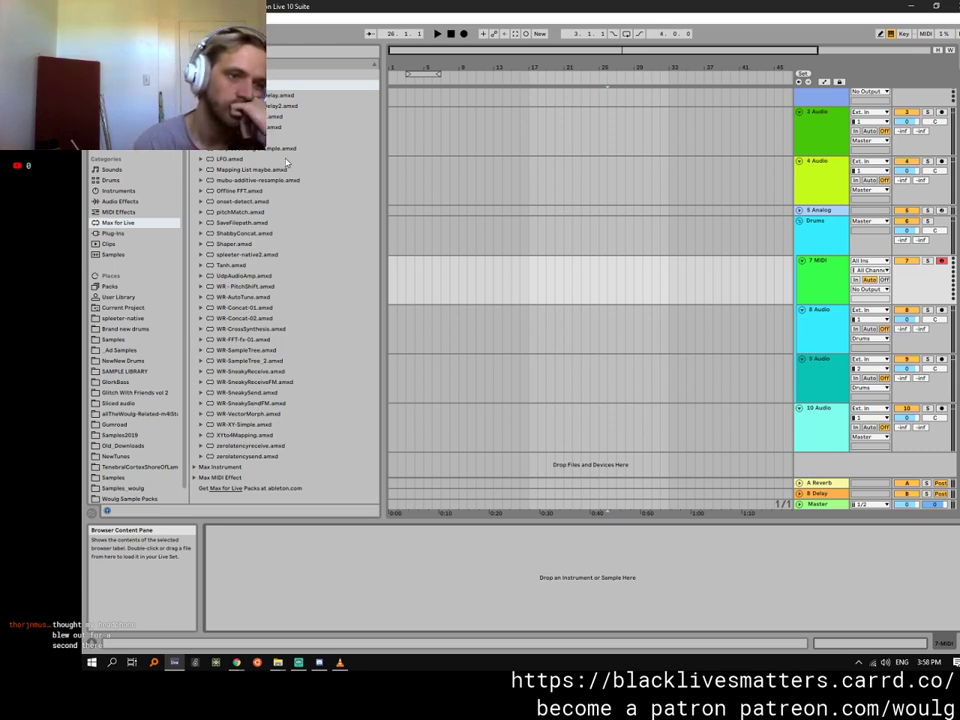
# Try the karplus strong example effect on track 8 with several string lengths and its gain at -27 dB, and remove the device.
pyautogui.moveTo(283, 150); pyautogui.dragTo(540, 343)
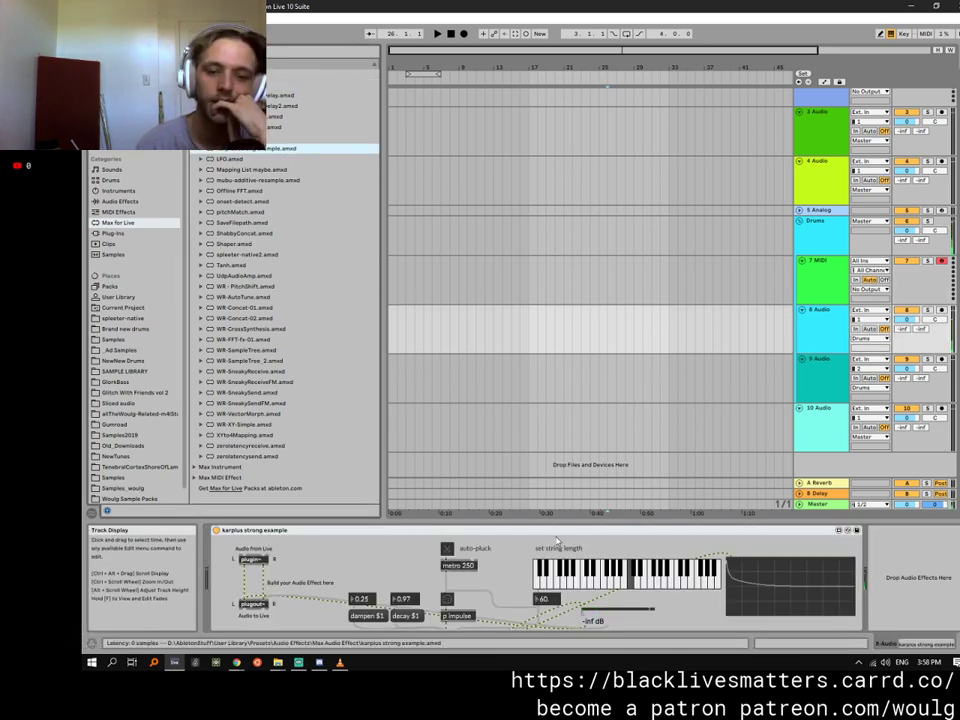
pyautogui.click(637, 583)
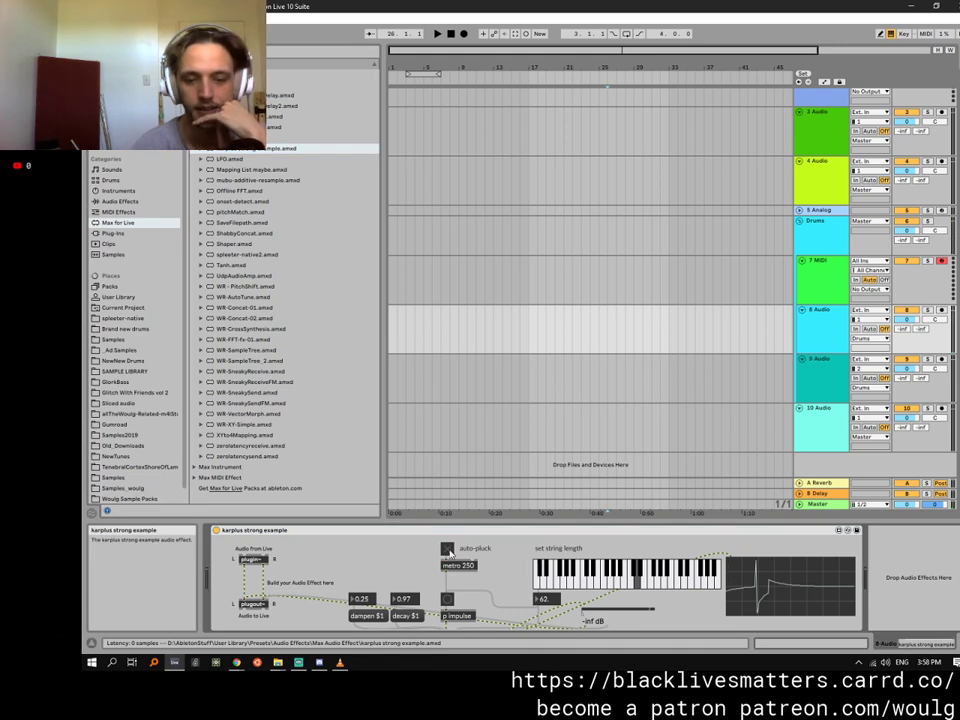
pyautogui.click(598, 580)
pyautogui.click(577, 582)
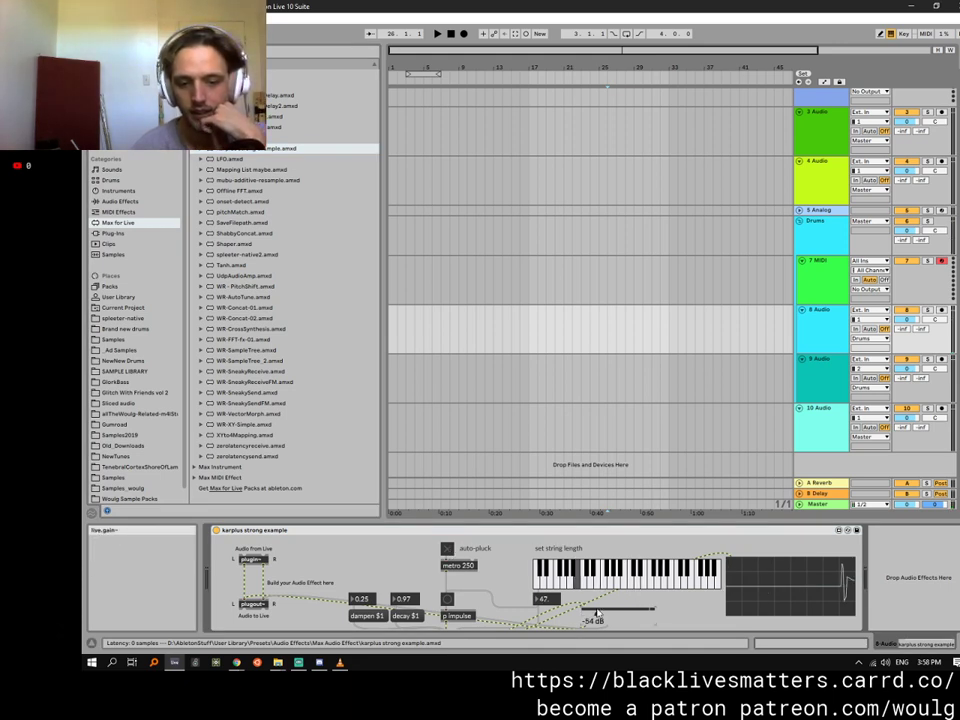
pyautogui.click(582, 580)
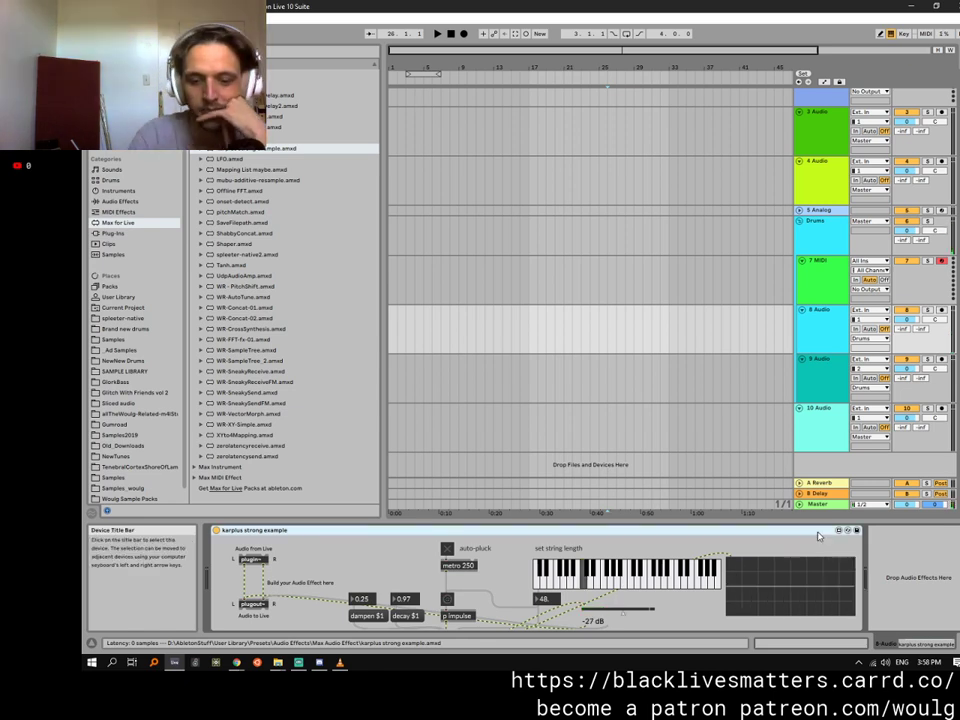
pyautogui.click(707, 450)
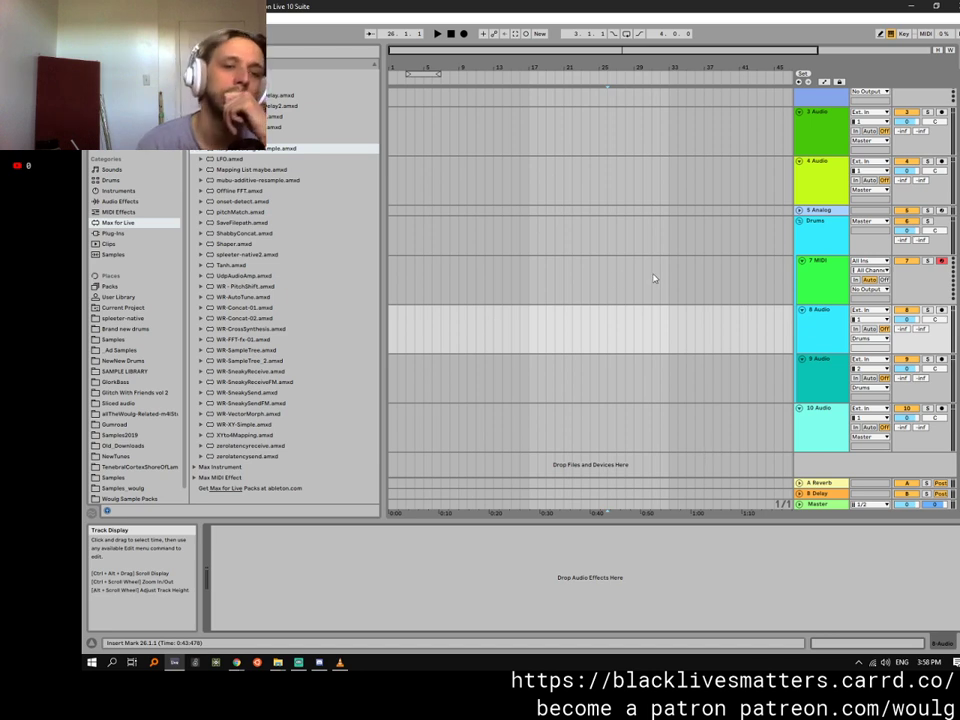
# Select track 5, look through the project's most recent Live sets once more, and leave the current set open.
pyautogui.click(559, 272)
pyautogui.hotkey('alt', 'Tab')
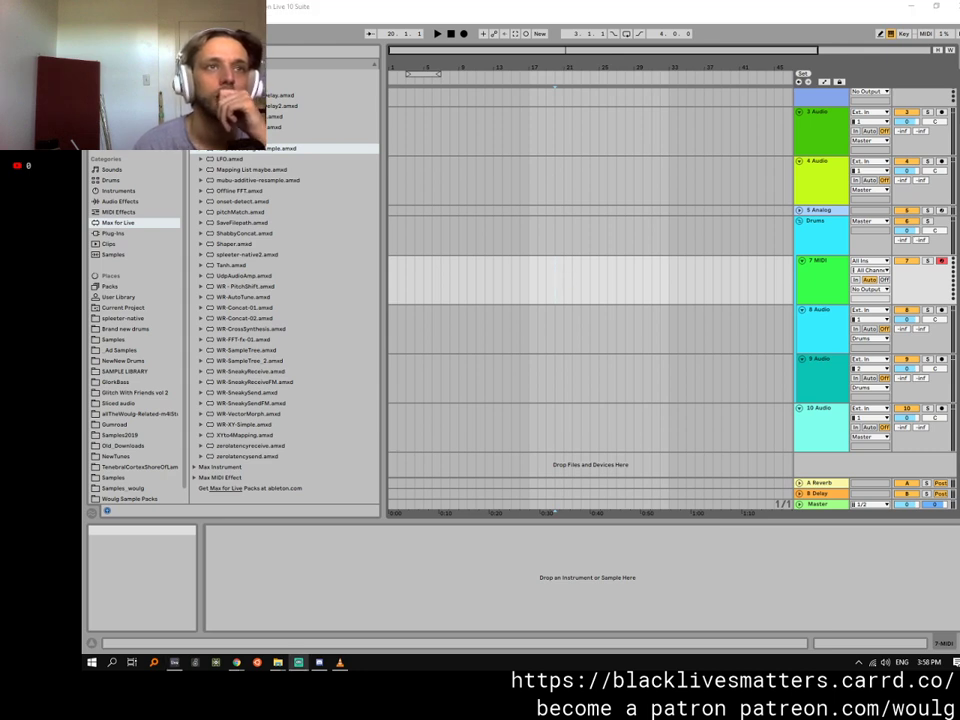
pyautogui.click(581, 210)
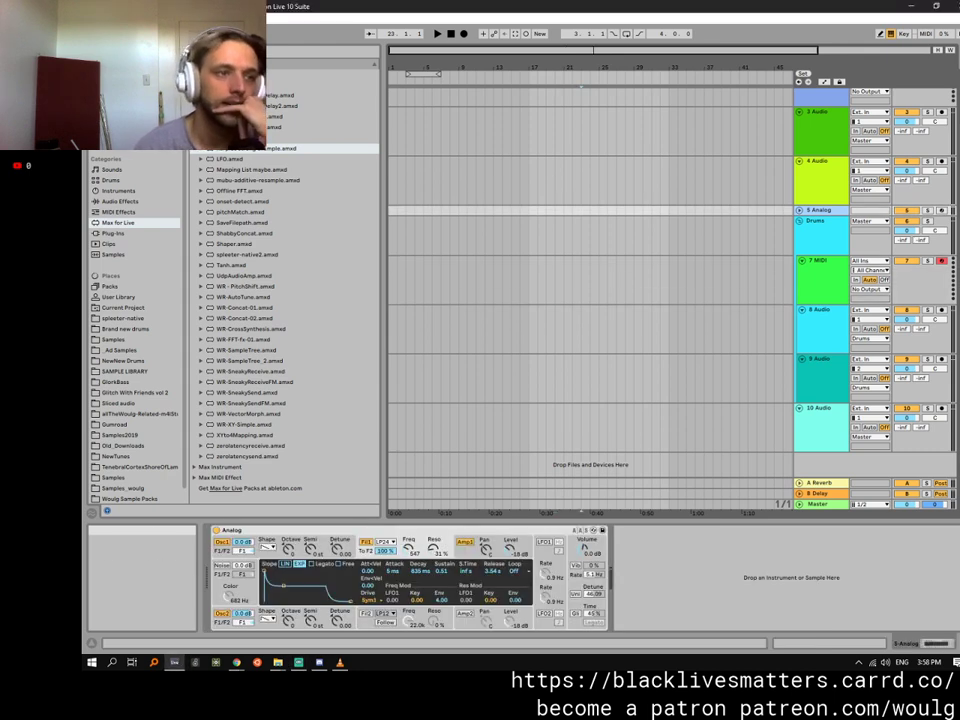
pyautogui.click(98, 19)
pyautogui.click(120, 44)
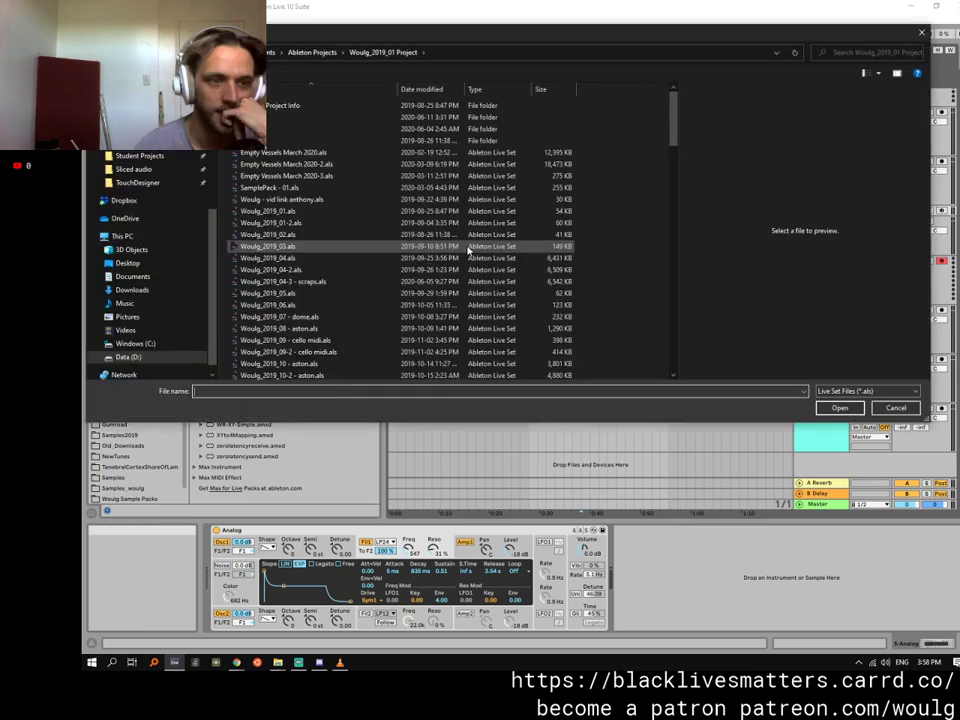
pyautogui.moveTo(675, 125); pyautogui.dragTo(686, 356)
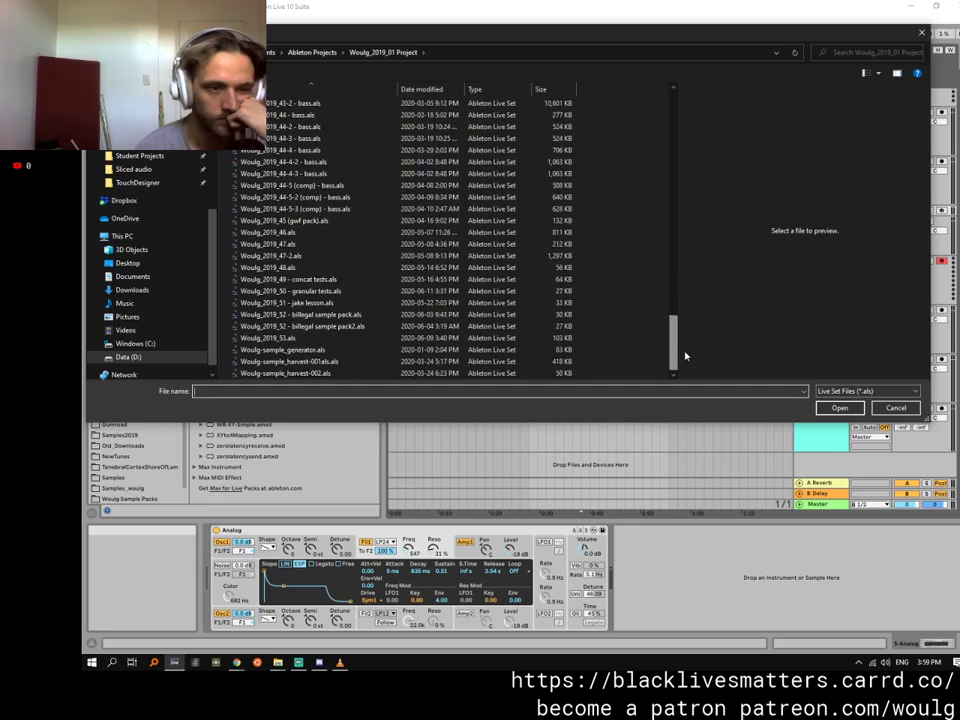
pyautogui.press('Escape')
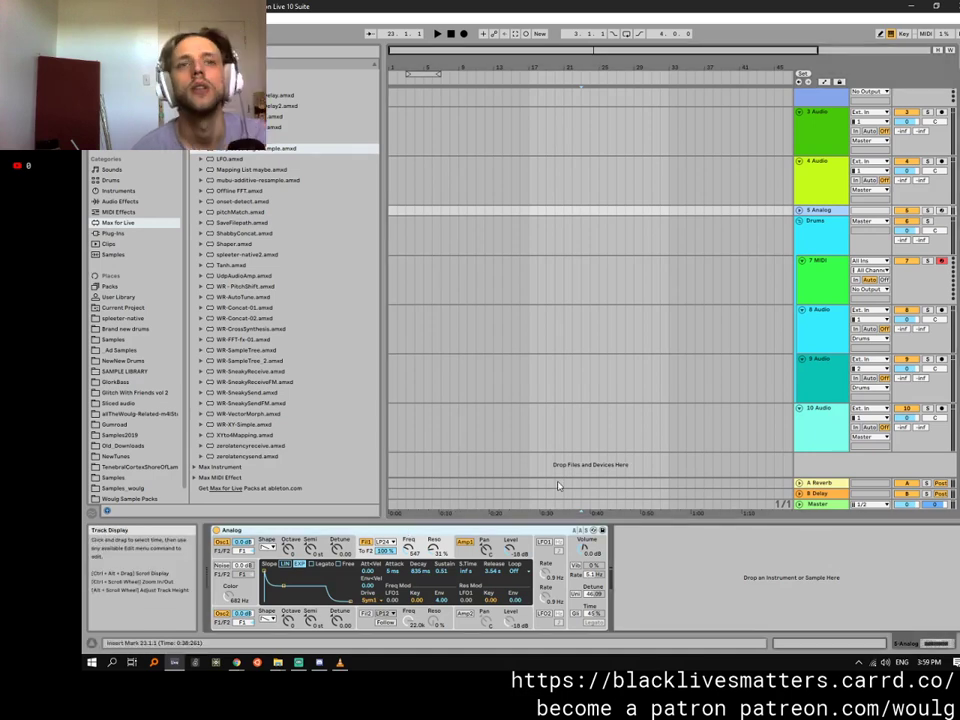
# Remove the Analog instrument from track 5 and close the VLC media player window.
pyautogui.press('Delete')
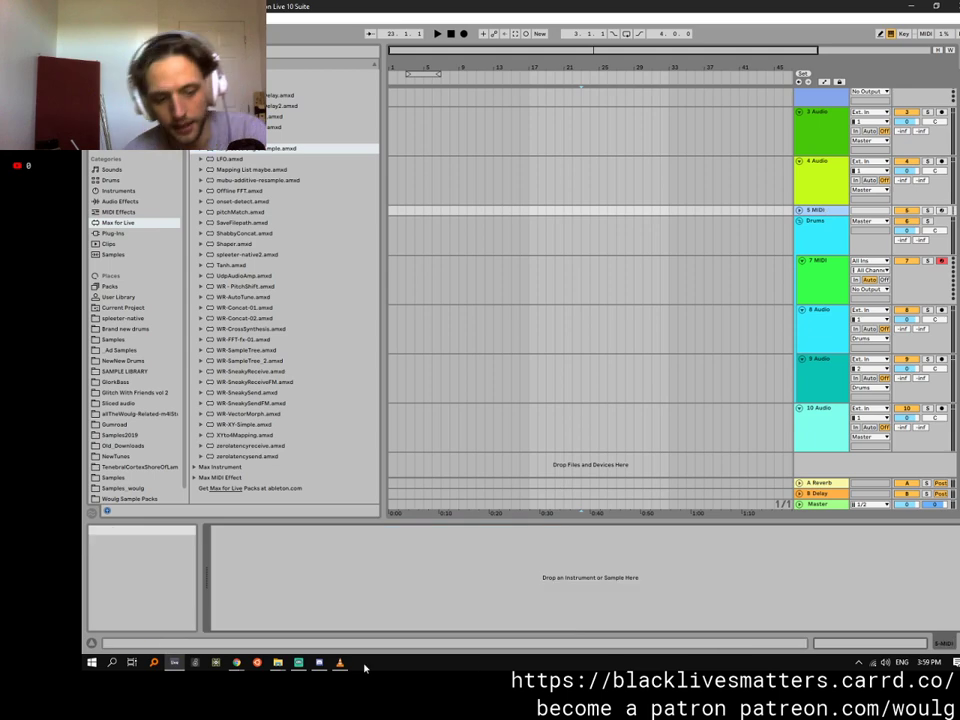
pyautogui.click(340, 662)
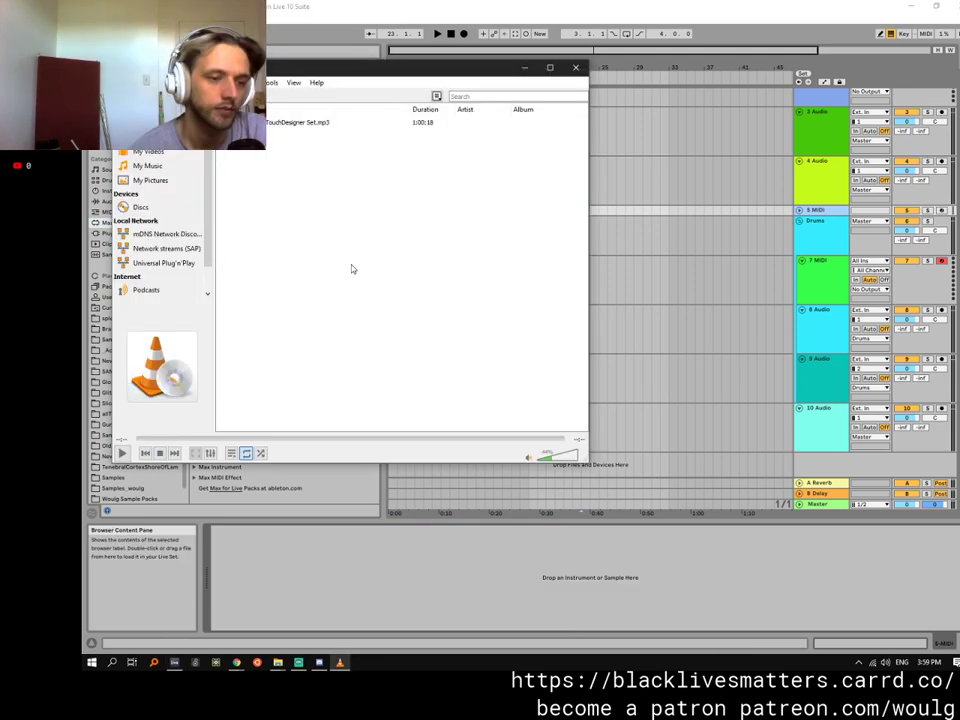
pyautogui.click(576, 67)
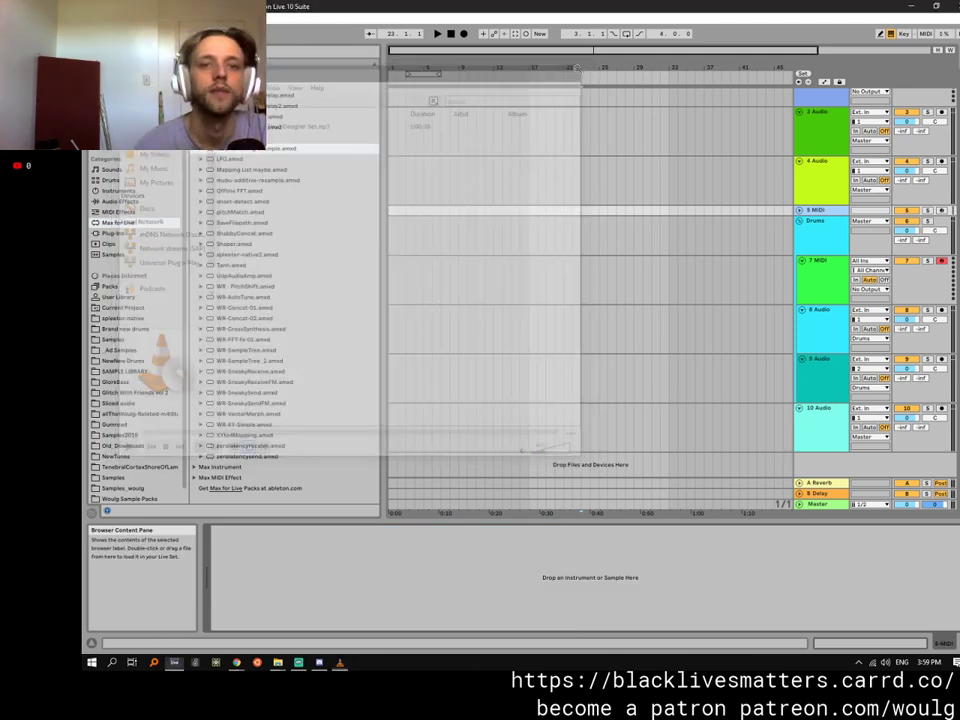
pyautogui.doubleClick(577, 68)
# Delete the empty MIDI track 5 above the Drums group.
pyautogui.click(393, 197)
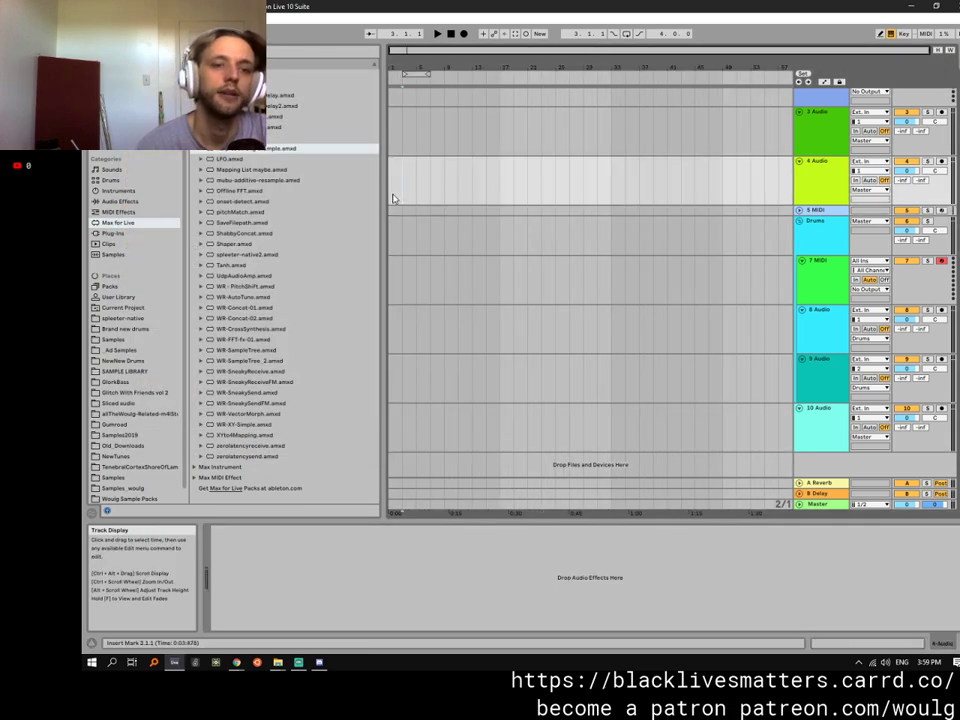
pyautogui.click(812, 212)
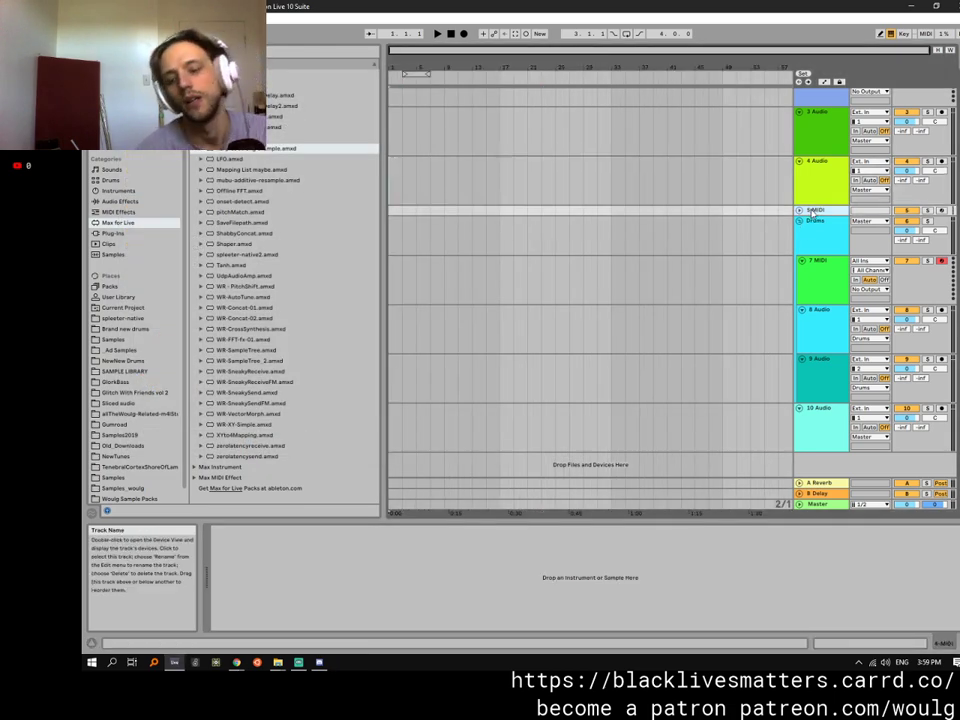
pyautogui.press('Delete')
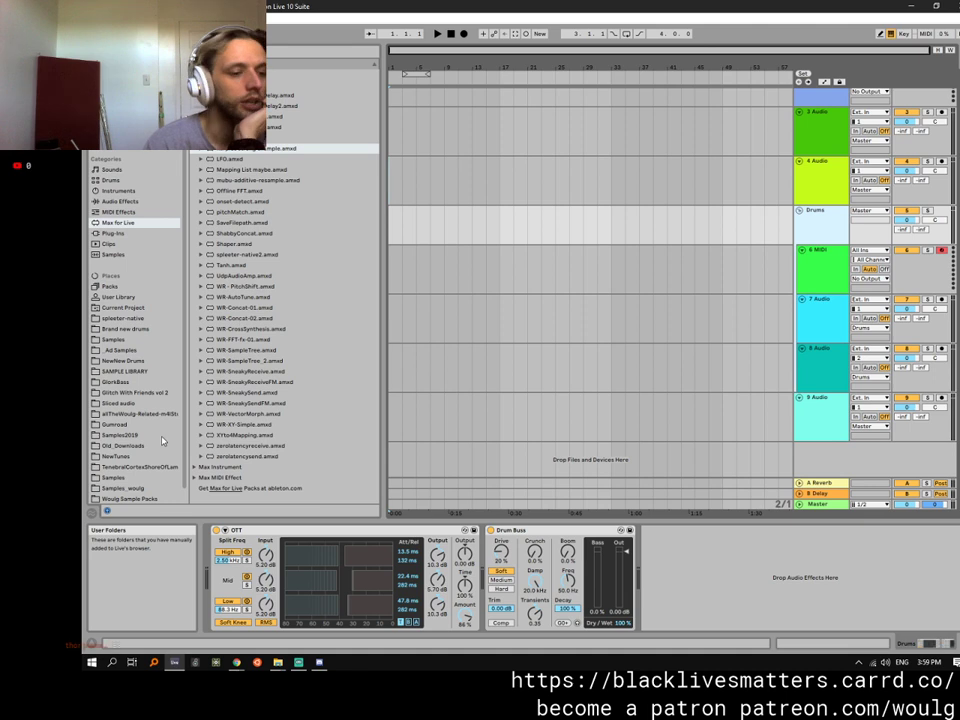
# Open the TenebralCortexShoreOfLaments remix folder and preview the first audio files in it.
pyautogui.click(150, 466)
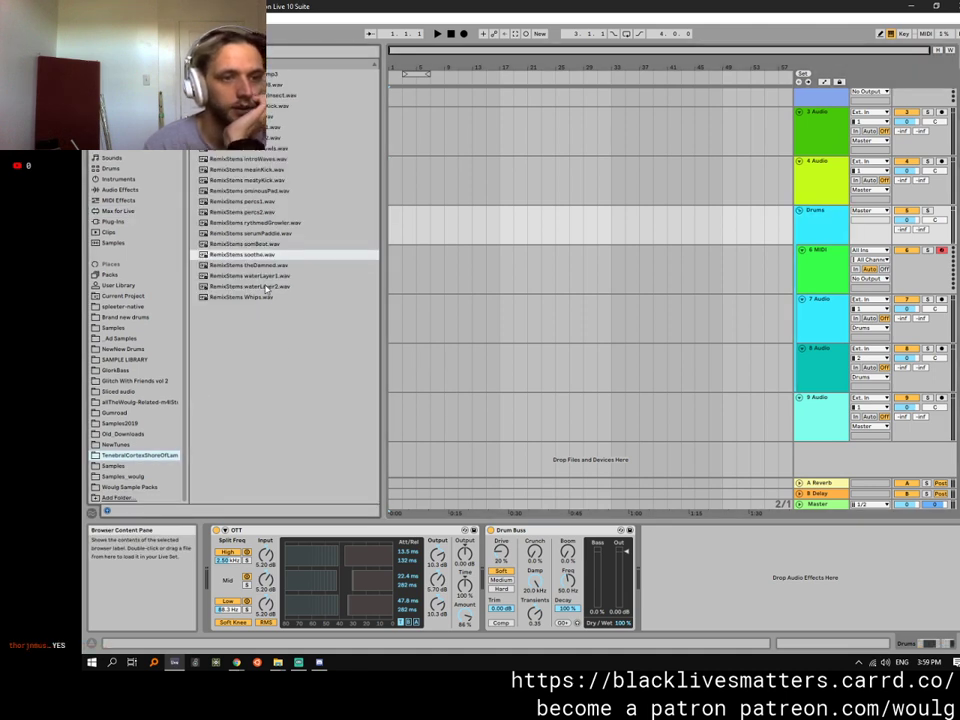
pyautogui.click(258, 85)
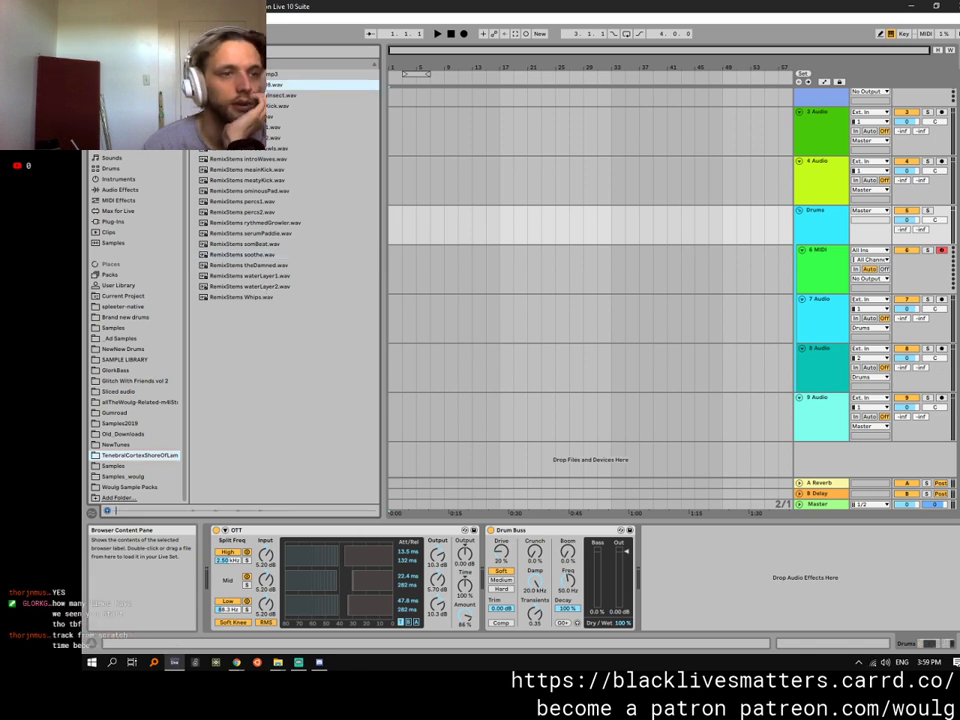
pyautogui.click(258, 74)
# Try Mixdown just drums.mp3 on track 4 with a small gain change, play it from bar 25, and undo its placement.
pyautogui.moveTo(262, 73); pyautogui.dragTo(443, 206)
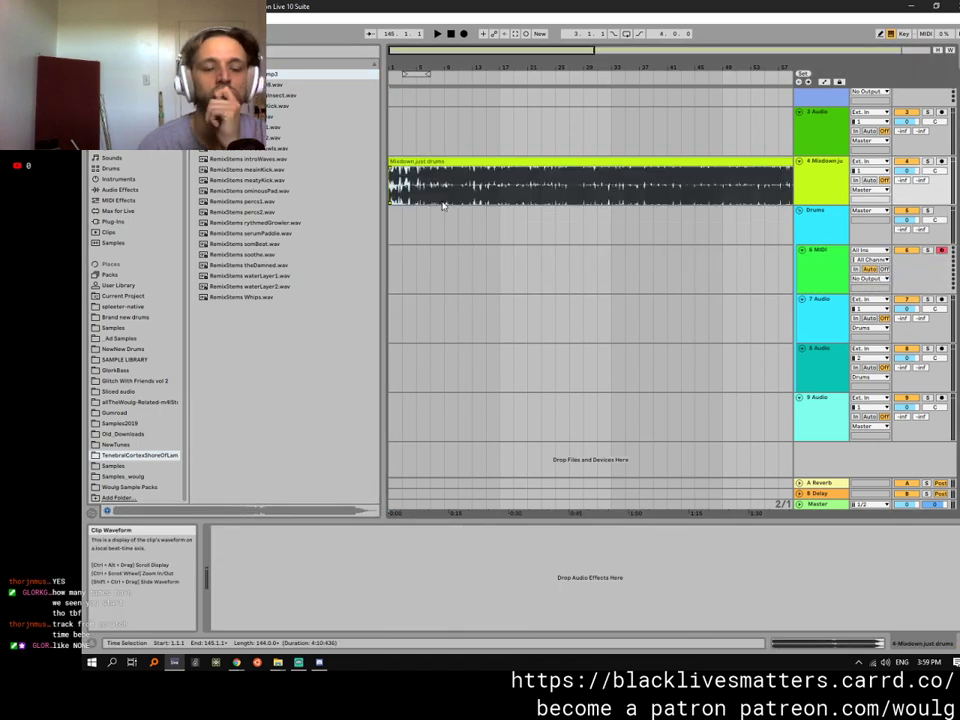
pyautogui.doubleClick(448, 161)
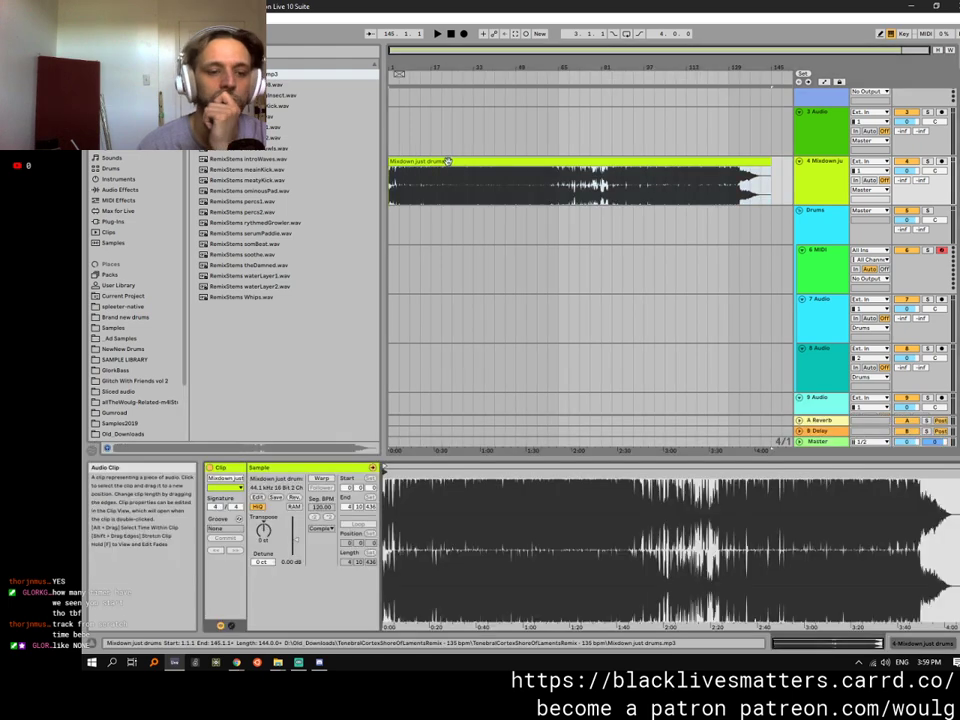
pyautogui.moveTo(295, 538); pyautogui.dragTo(295, 541)
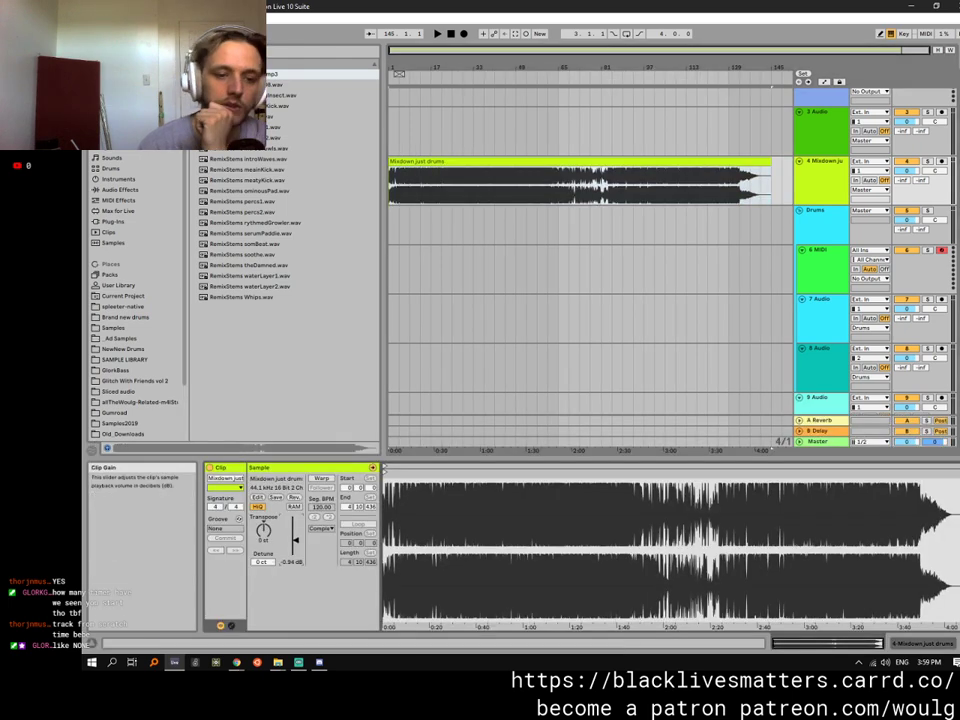
pyautogui.hotkey('ctrl', 'z')
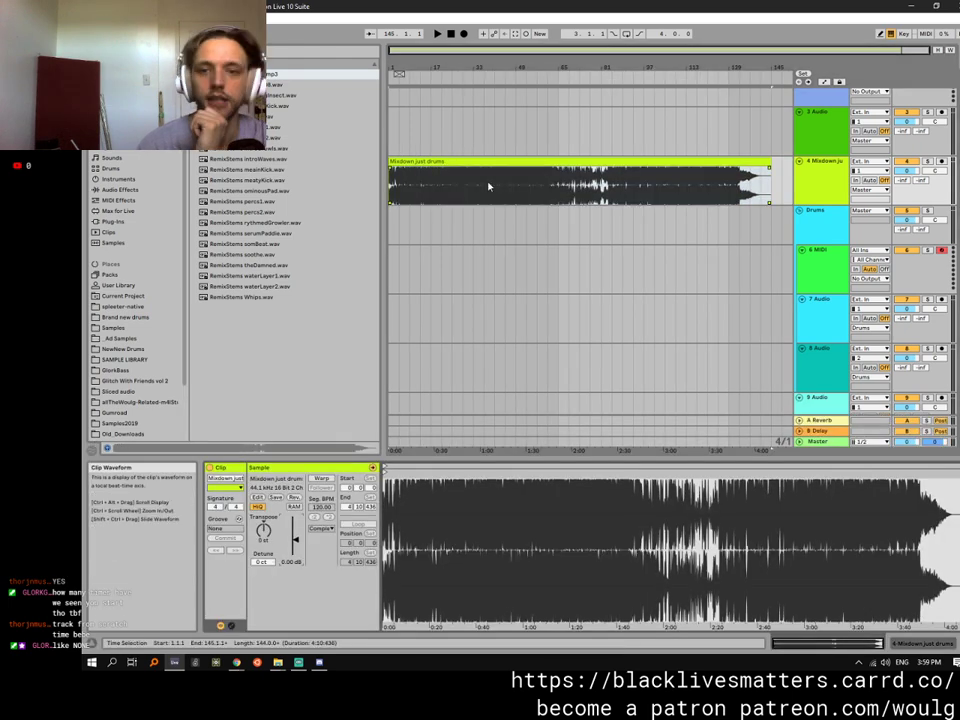
pyautogui.click(463, 182)
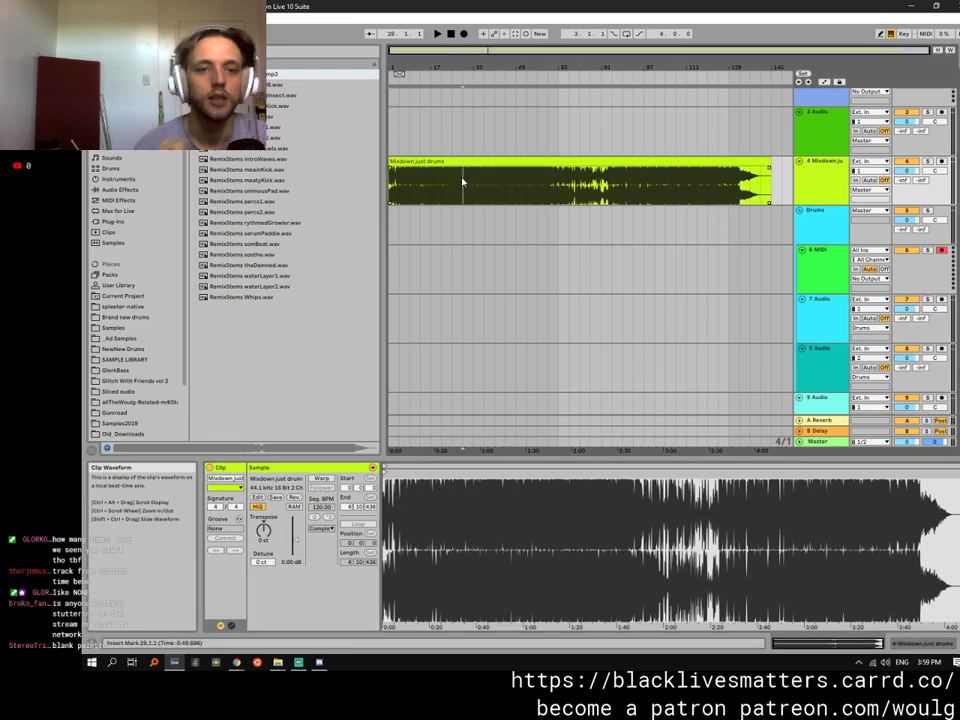
pyautogui.click(454, 182)
pyautogui.press('space')
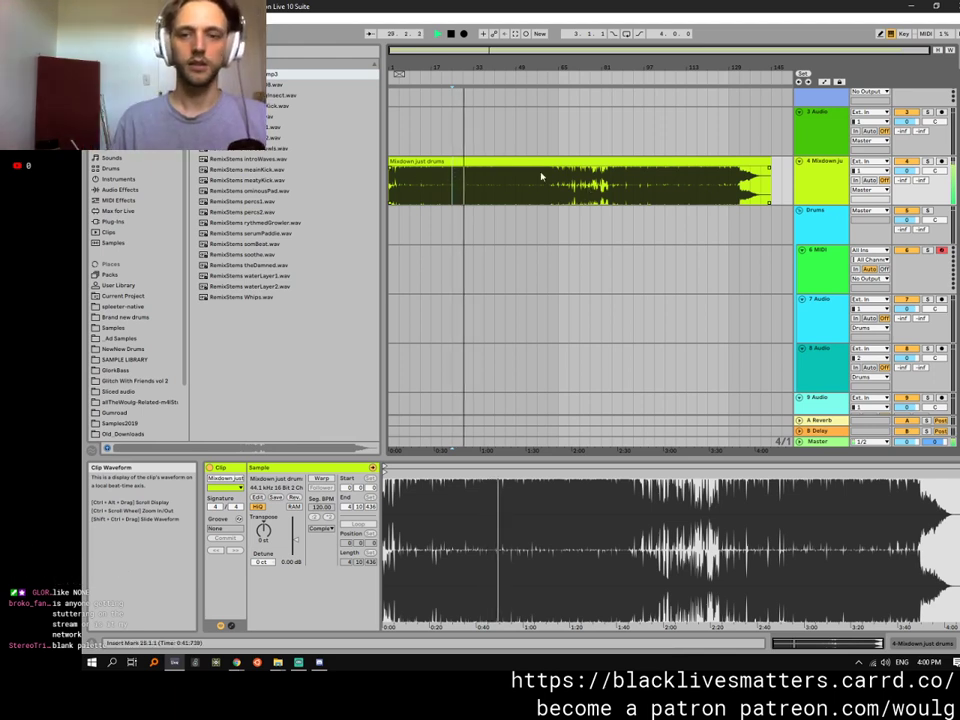
pyautogui.press('space')
pyautogui.click(486, 161)
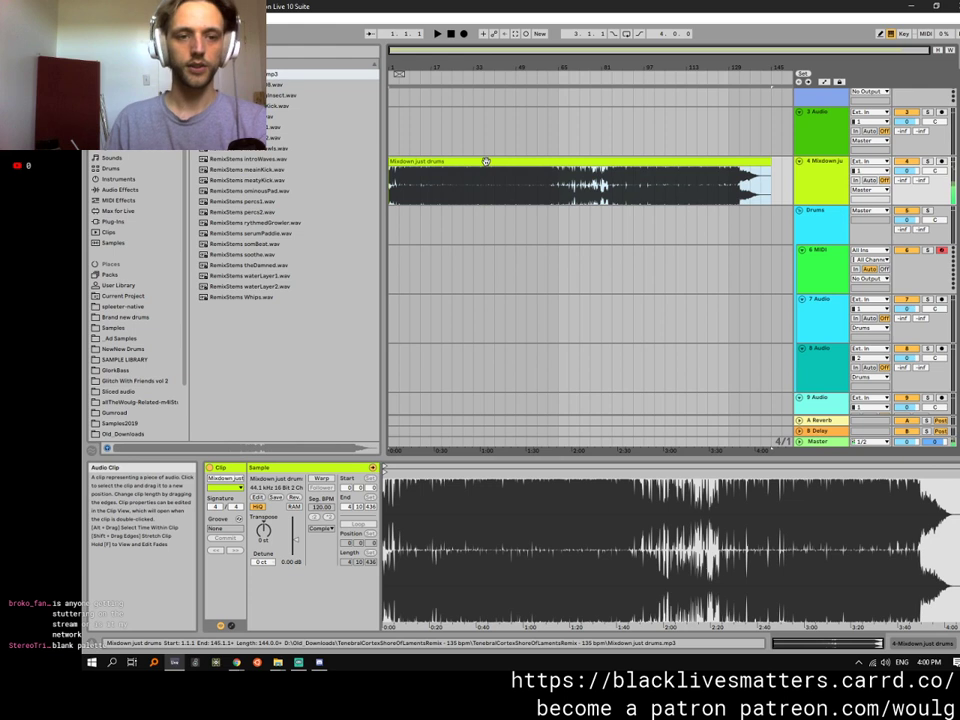
pyautogui.hotkey('ctrl', 'z')
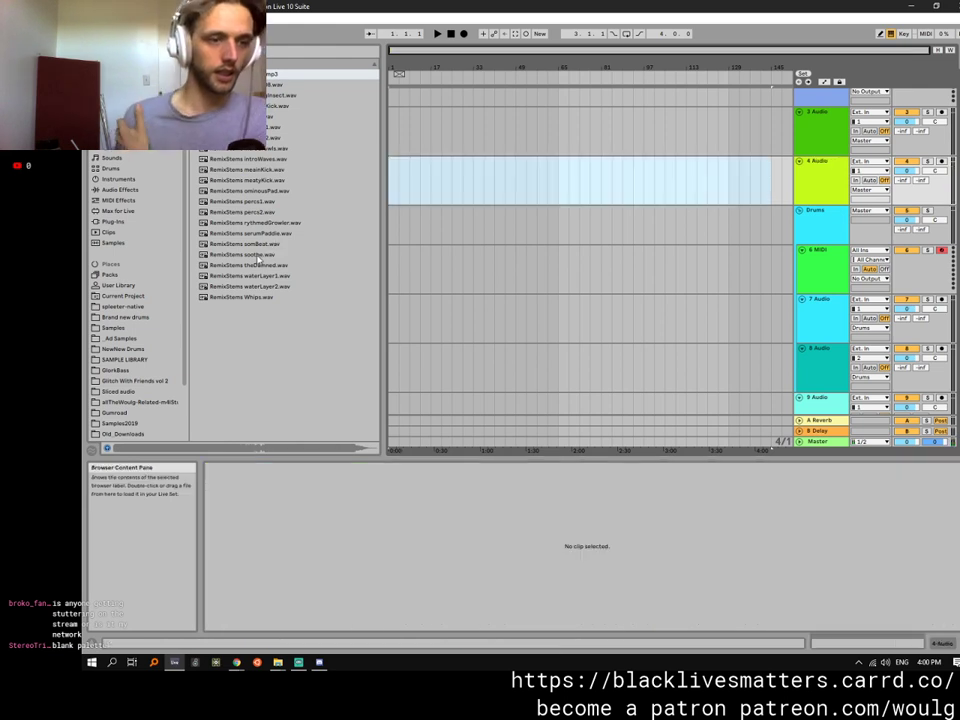
# Place RemixStems serumPaddle.wav at bar 1 of track 4, starting at 1:58 in the sample, with 5.63 dB gain and a four-bar length.
pyautogui.click(263, 236)
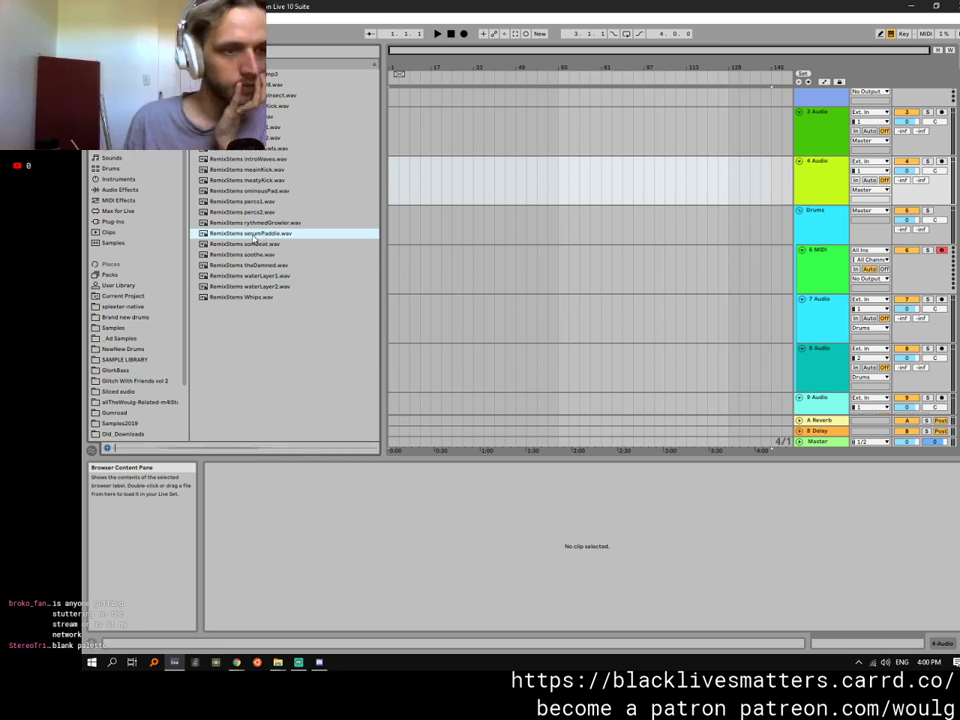
pyautogui.moveTo(255, 240); pyautogui.dragTo(407, 170)
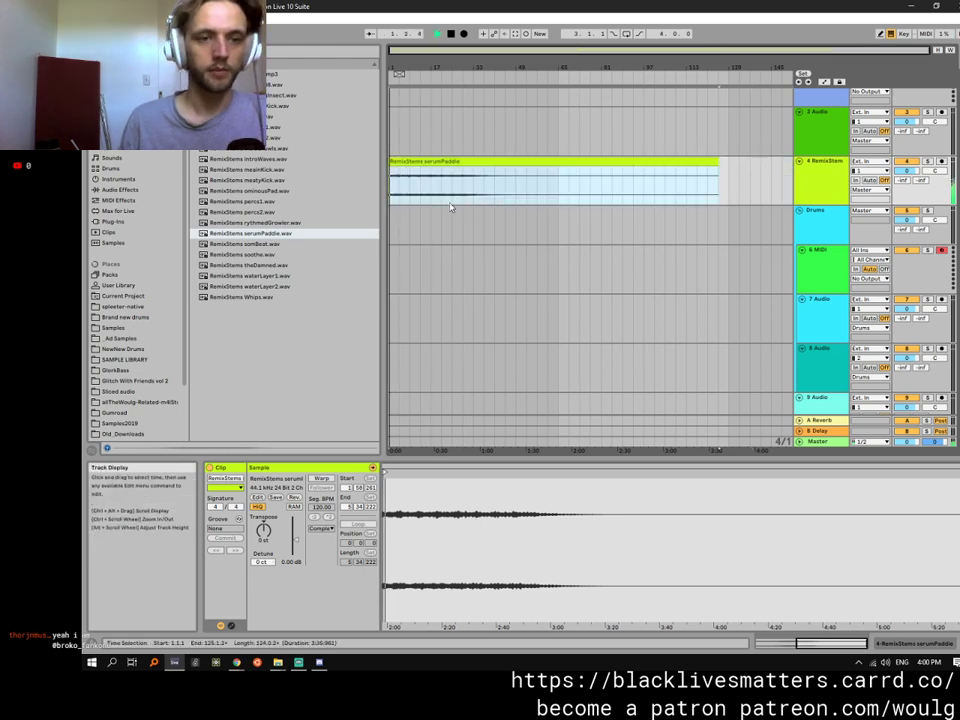
pyautogui.moveTo(296, 540); pyautogui.dragTo(296, 533)
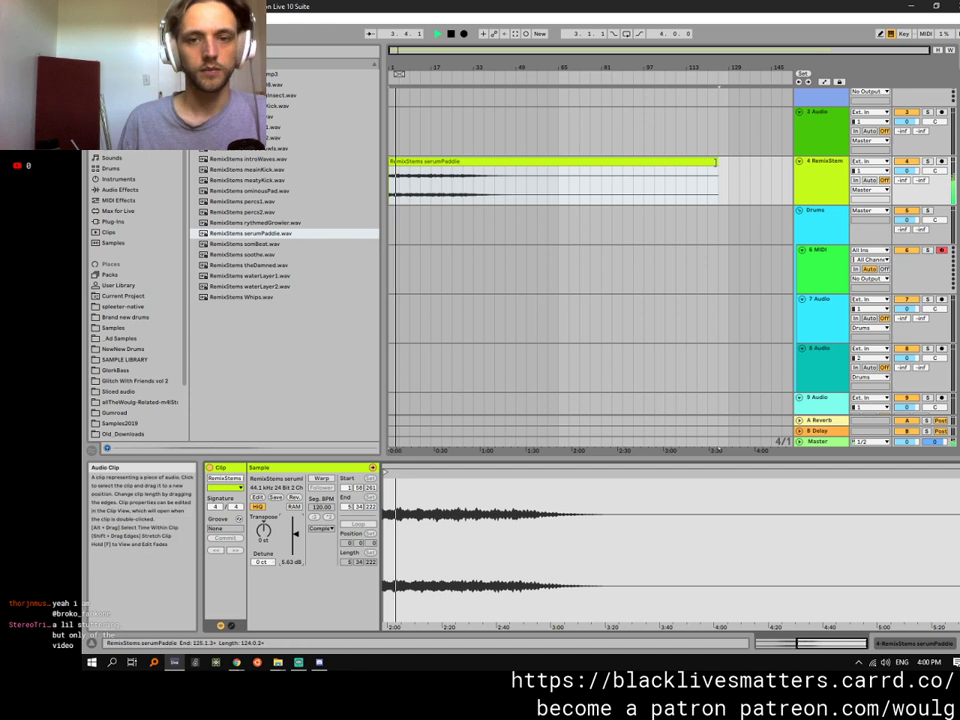
pyautogui.moveTo(716, 162); pyautogui.dragTo(408, 165)
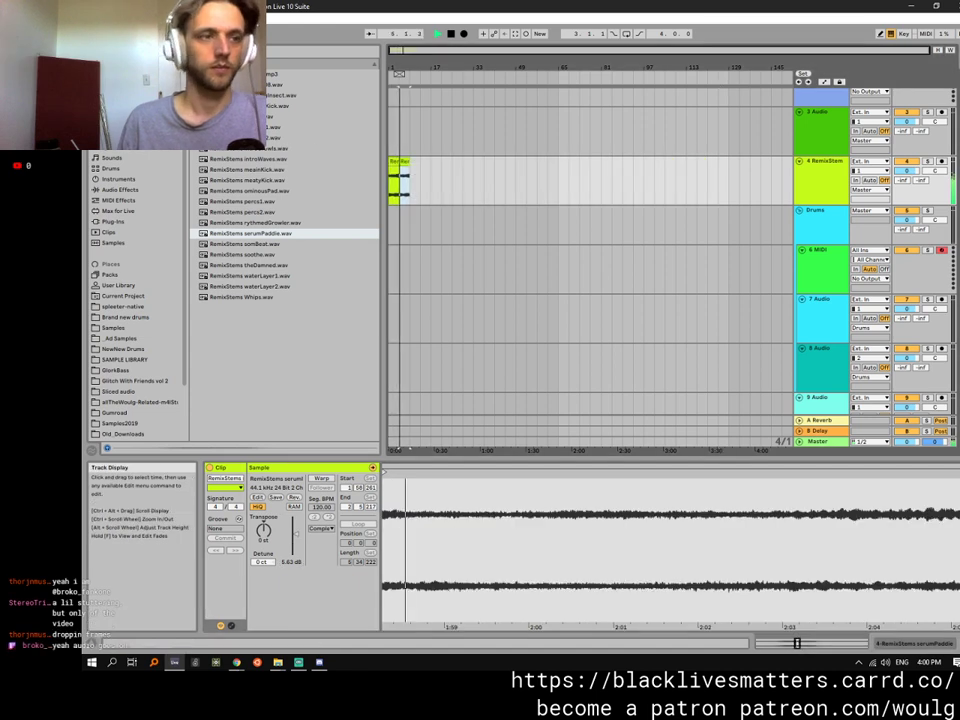
# Duplicate the four-bar serumPaddle clip to fill 16 bars, remove the surplus copy, and loop the 16-bar range.
pyautogui.hotkey('ctrl', 'd')
pyautogui.hotkey('ctrl', 'd')
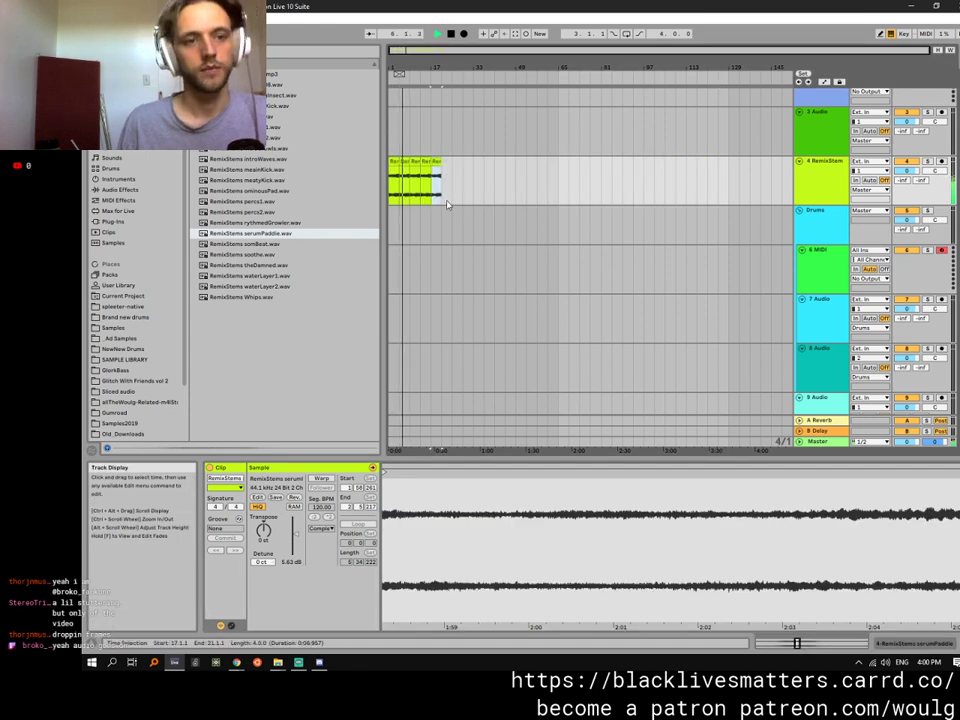
pyautogui.moveTo(447, 204); pyautogui.dragTo(372, 165)
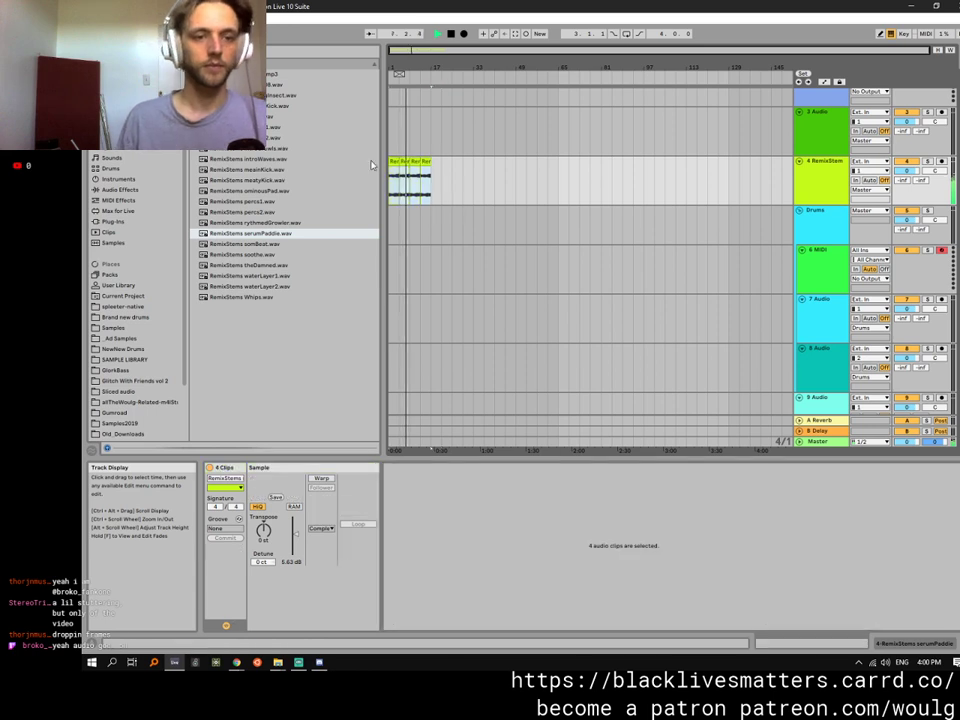
pyautogui.hotkey('ctrl', 'l')
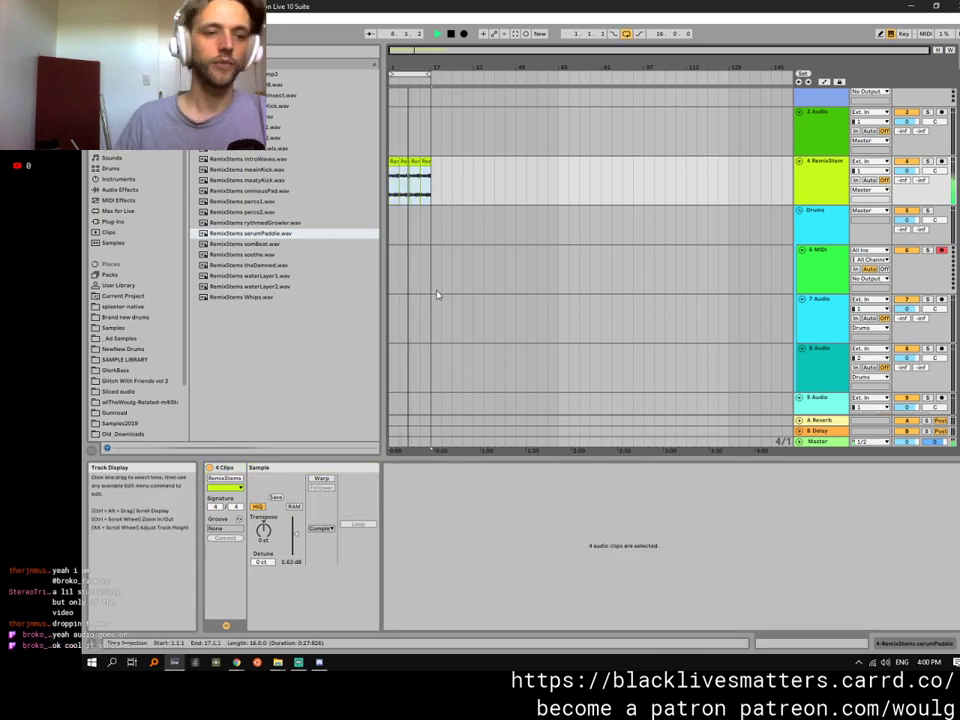
# Try RemixStems somBeat.wav at bar 93 of track 4, play it, and delete the clip.
pyautogui.click(244, 244)
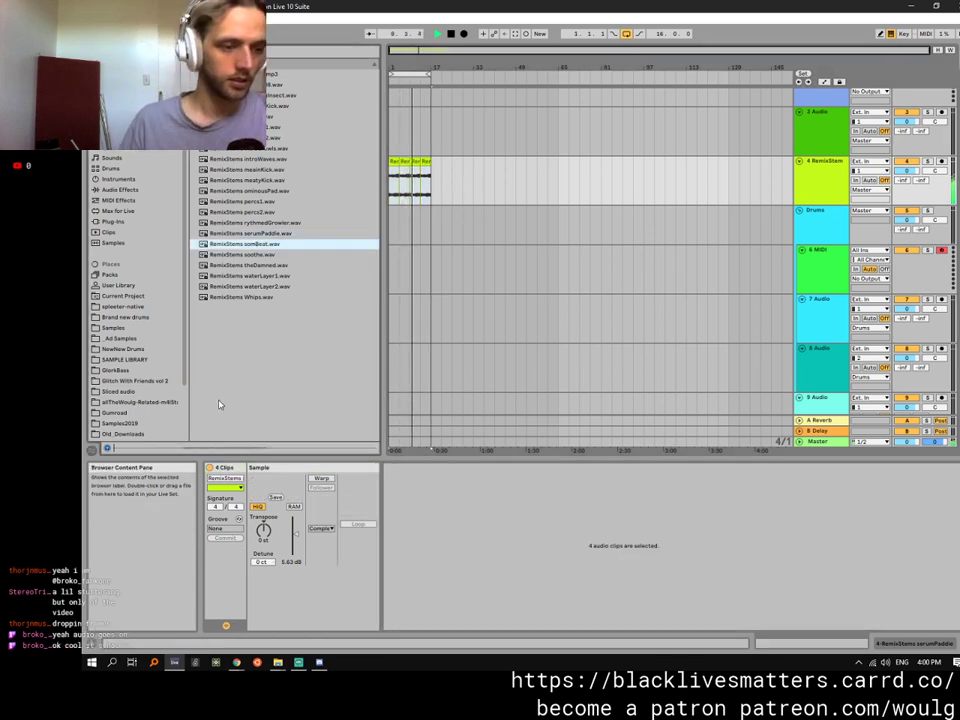
pyautogui.moveTo(240, 243); pyautogui.dragTo(636, 172)
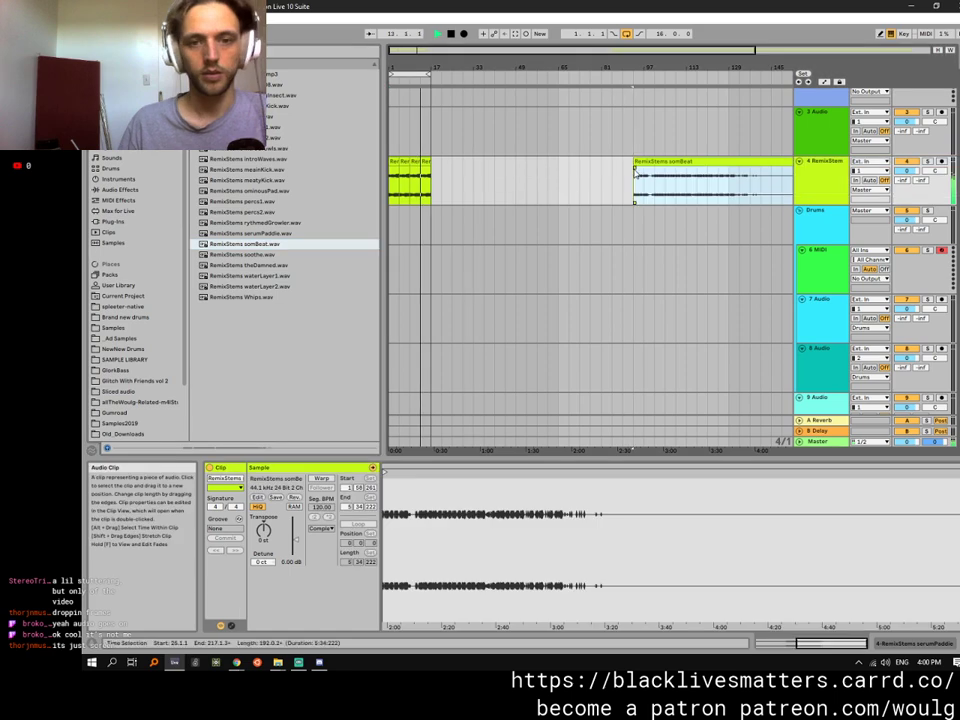
pyautogui.press('space')
pyautogui.press('space')
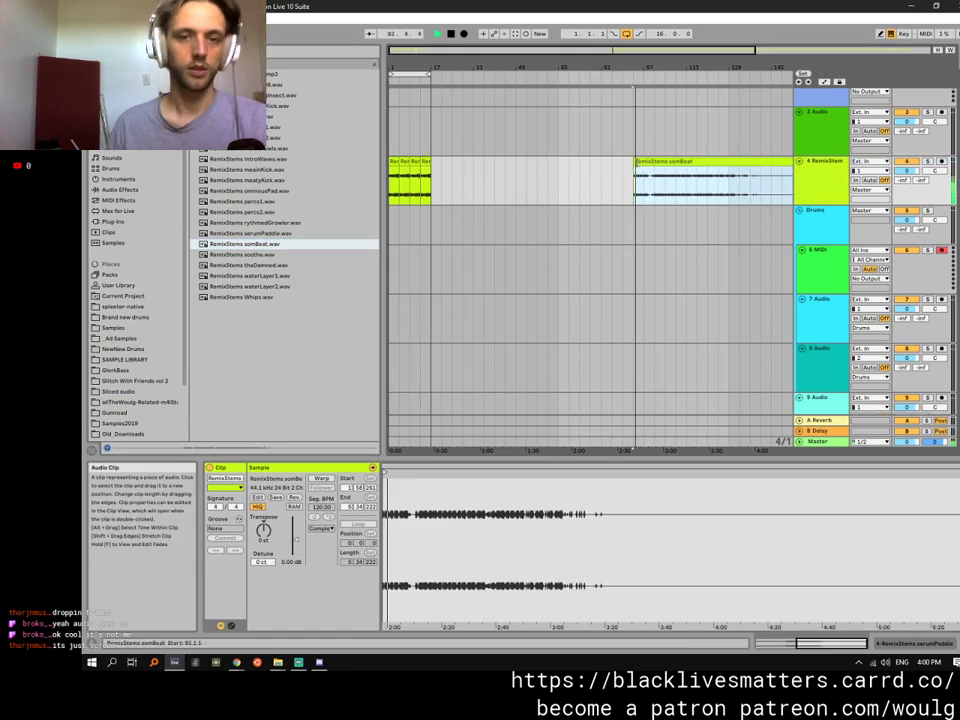
pyautogui.press('Delete')
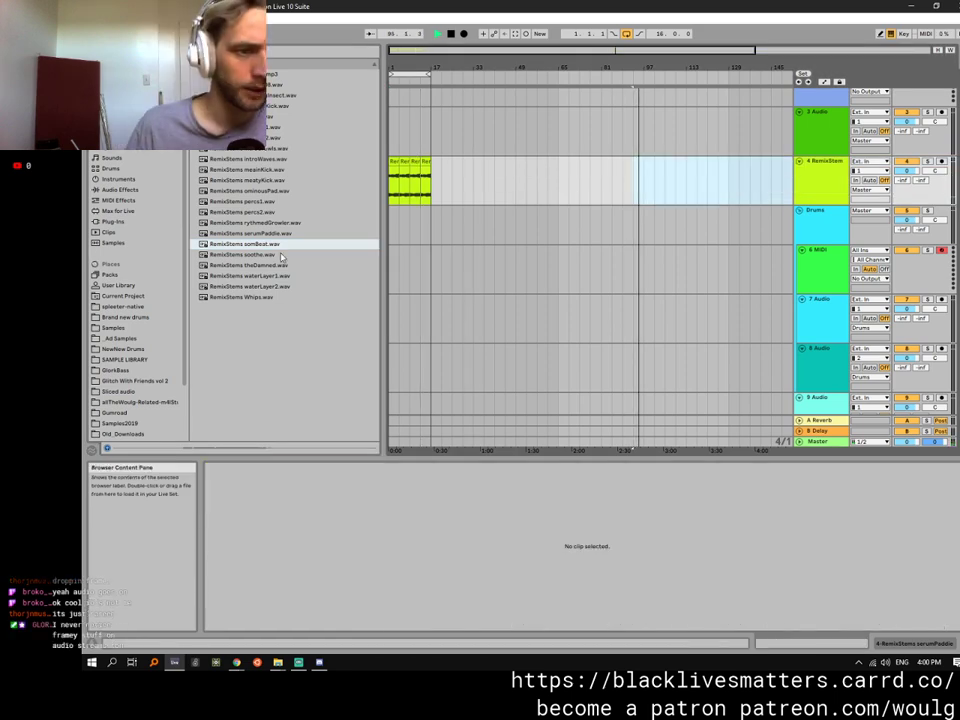
# Try RemixStems theDamned.wav at bar 41 of track 4 with shifted start points and 12.1 dB gain, and delete the clip.
pyautogui.moveTo(270, 265); pyautogui.dragTo(497, 181)
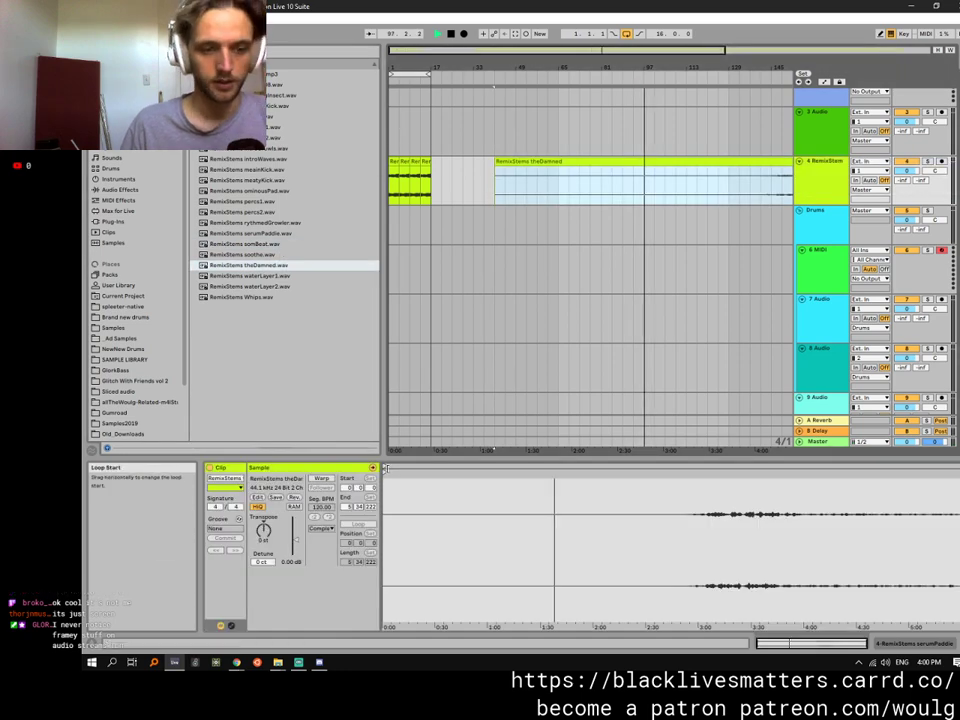
pyautogui.moveTo(385, 468); pyautogui.dragTo(714, 472)
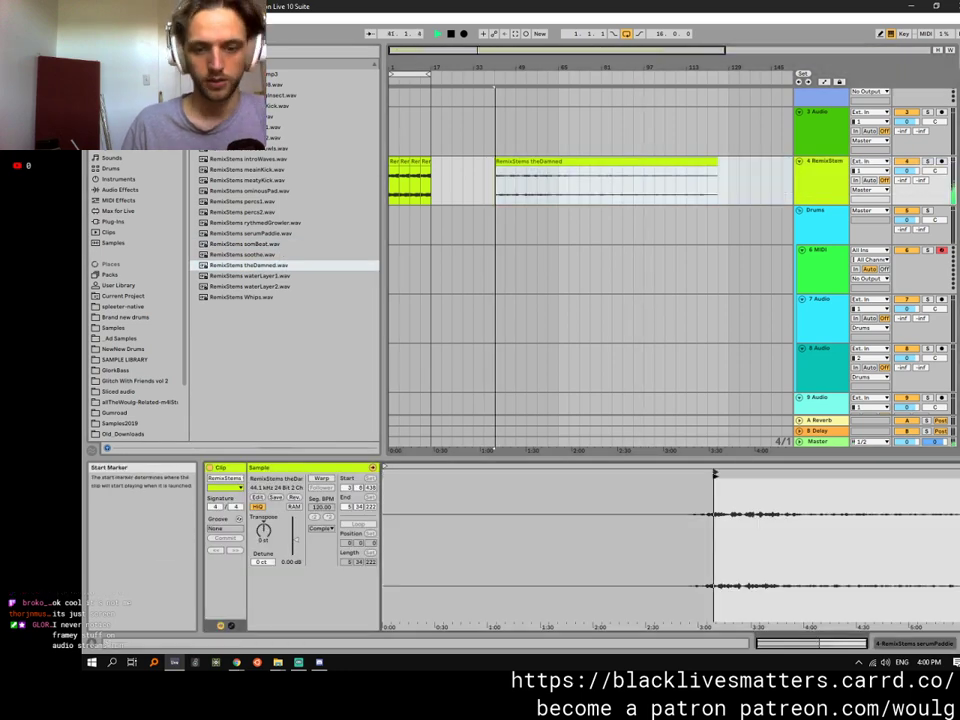
pyautogui.moveTo(294, 545); pyautogui.dragTo(294, 526)
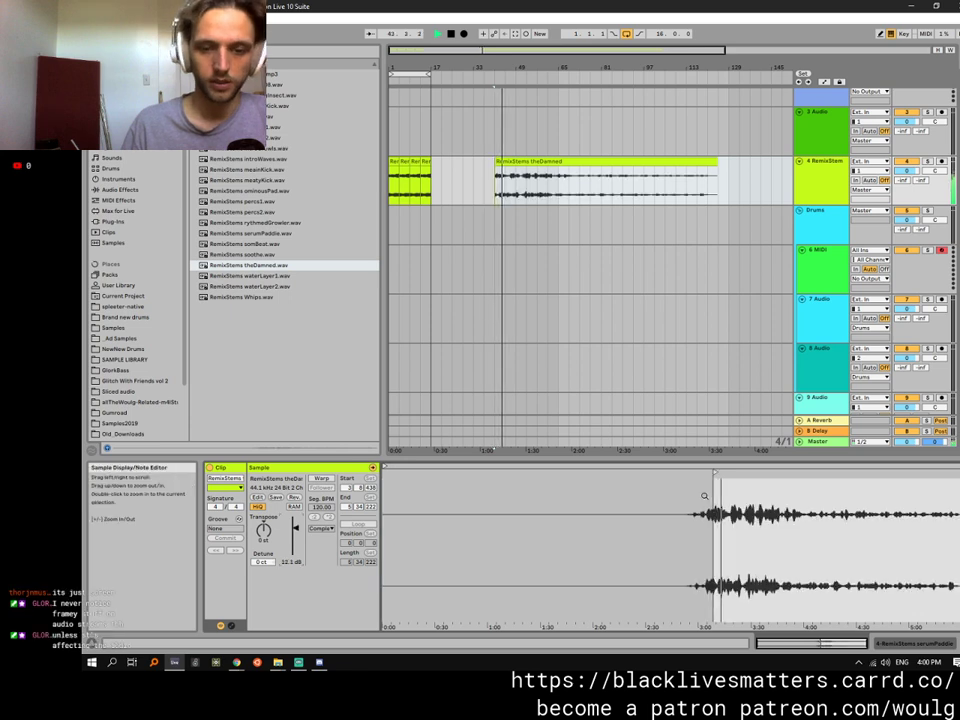
pyautogui.press('space')
pyautogui.moveTo(715, 472); pyautogui.dragTo(766, 472)
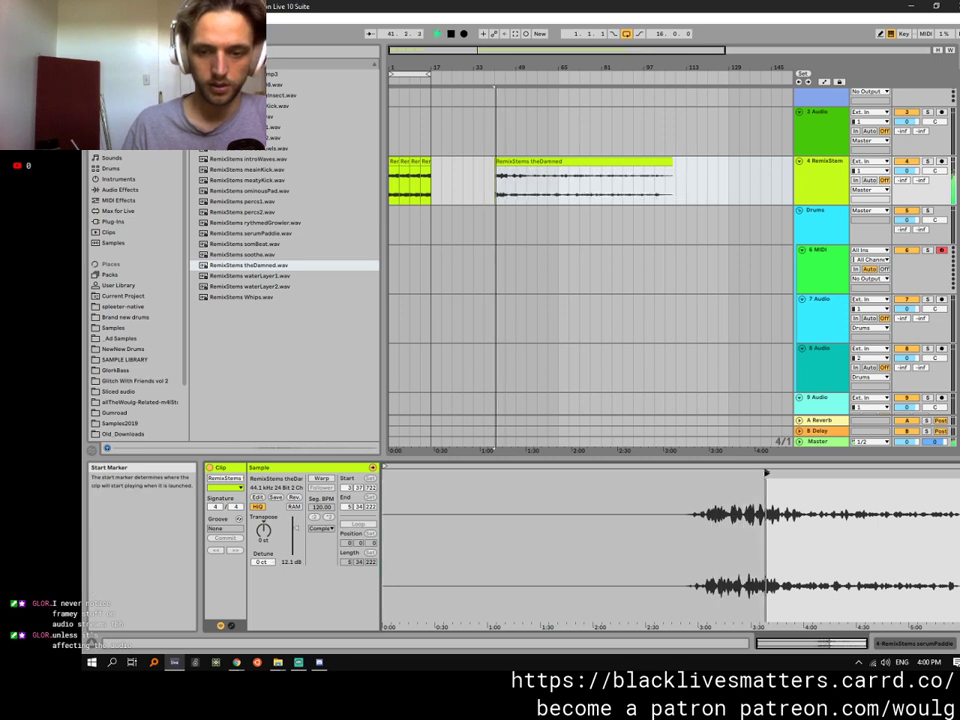
pyautogui.click(497, 190)
pyautogui.click(523, 165)
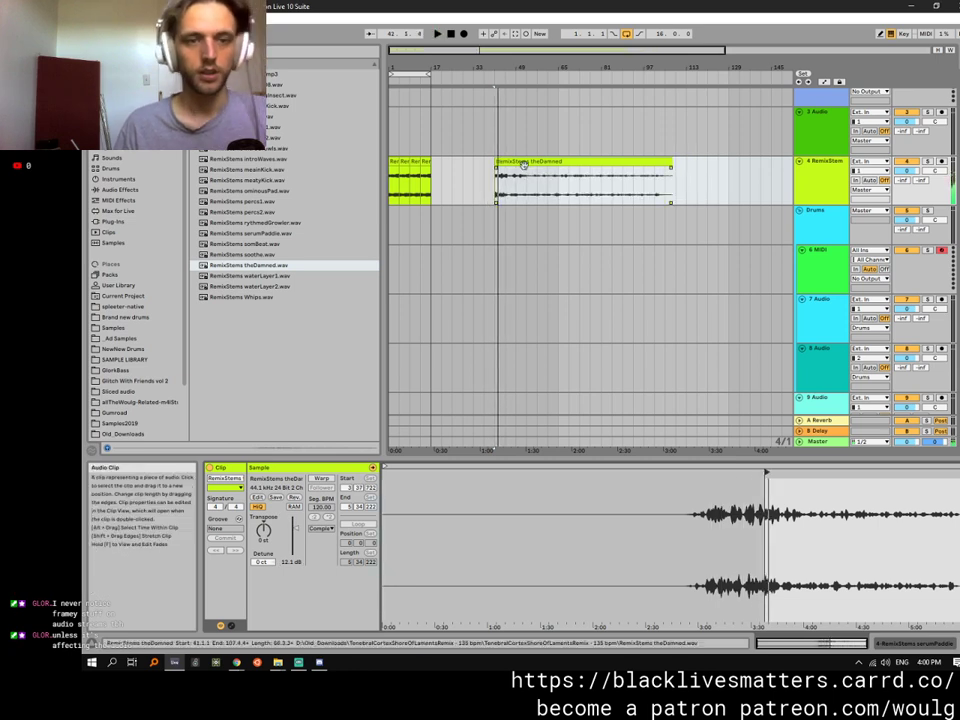
pyautogui.press('Delete')
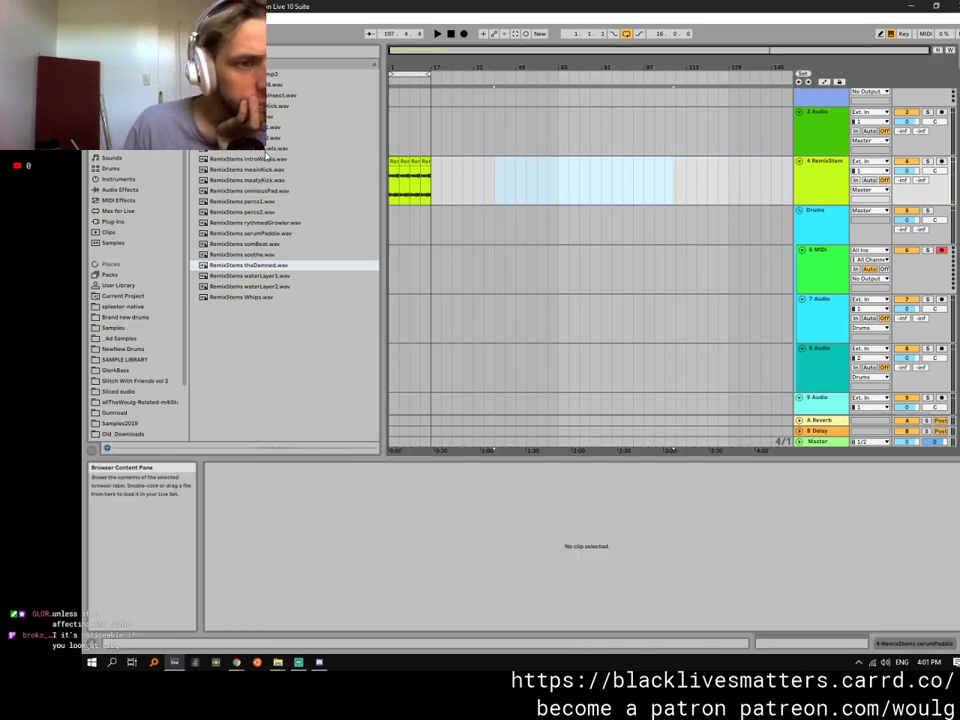
# Try RemixStems introGrowls.wav at bar 33 of track 4 from 0:47 in the sample, and delete the clip.
pyautogui.click(253, 149)
pyautogui.moveTo(253, 149); pyautogui.dragTo(476, 178)
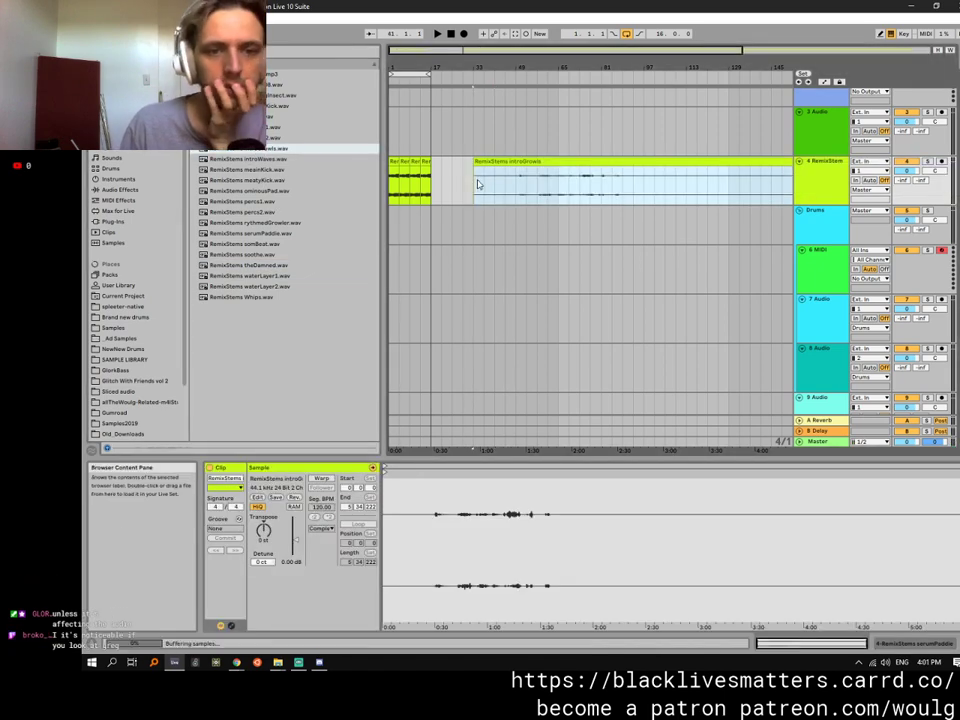
pyautogui.moveTo(386, 472); pyautogui.dragTo(466, 471)
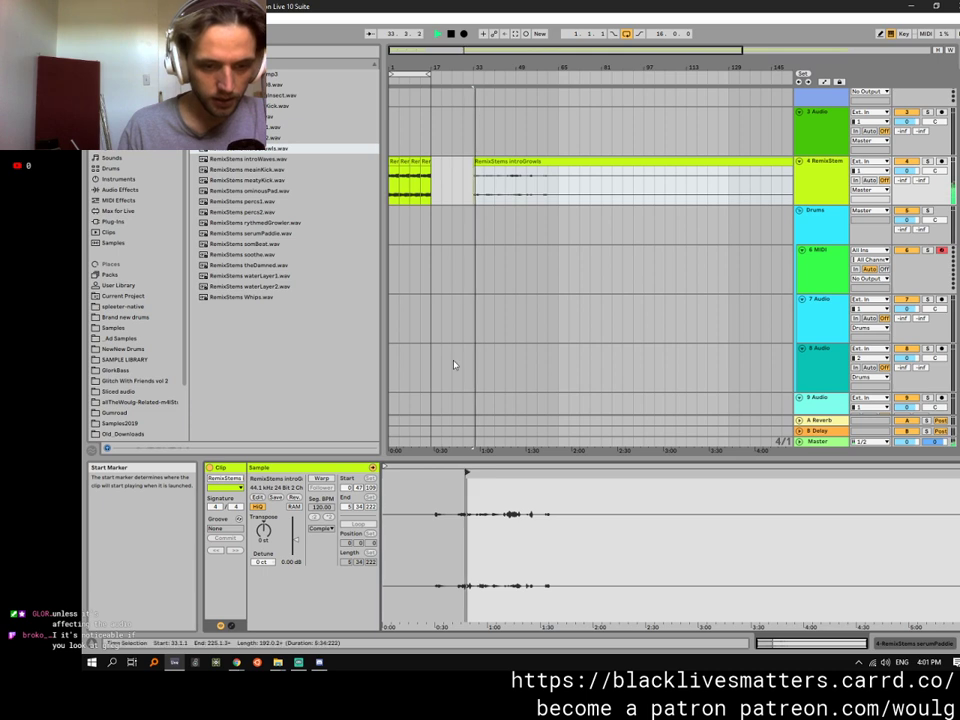
pyautogui.press('space')
pyautogui.press('Delete')
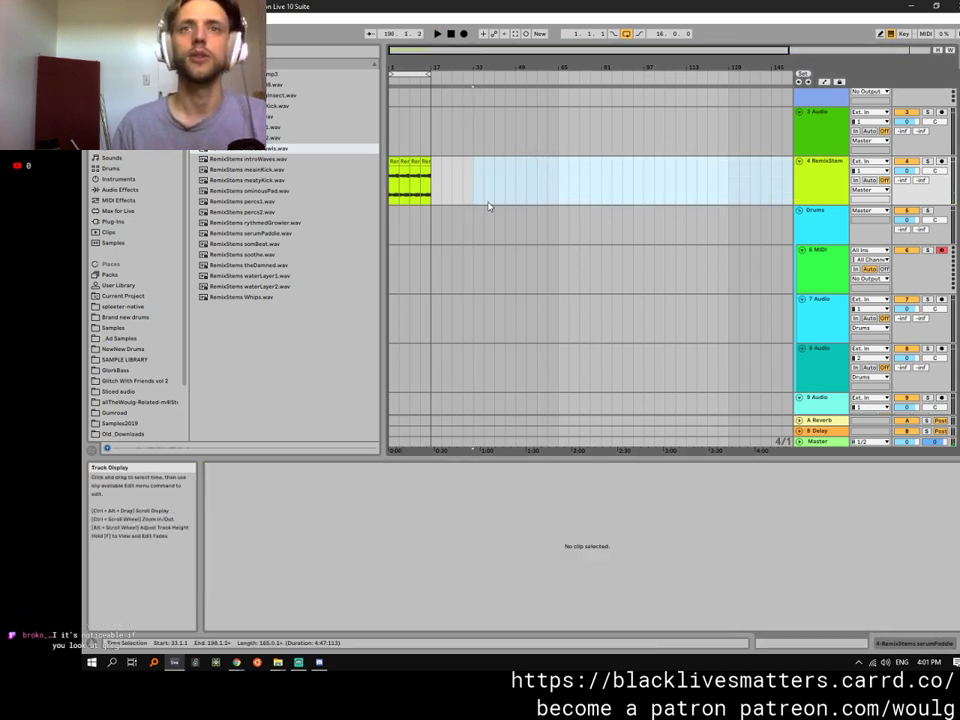
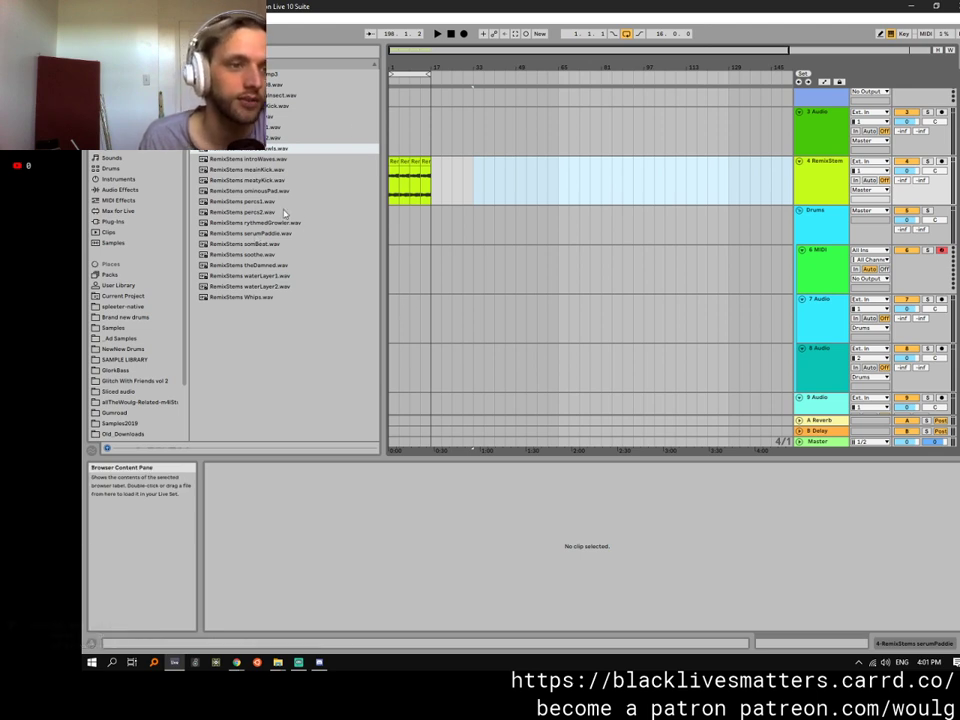
# Preview three more remix stems from the upper part of the list, and play the first serumPaddle clip in the loop.
pyautogui.click(250, 116)
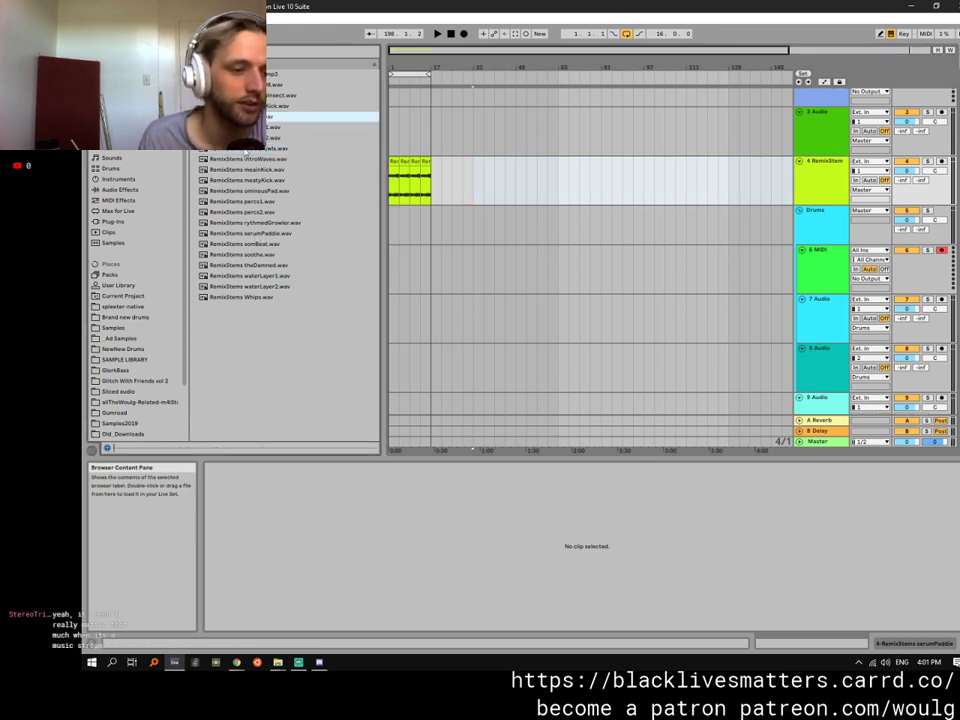
pyautogui.click(265, 127)
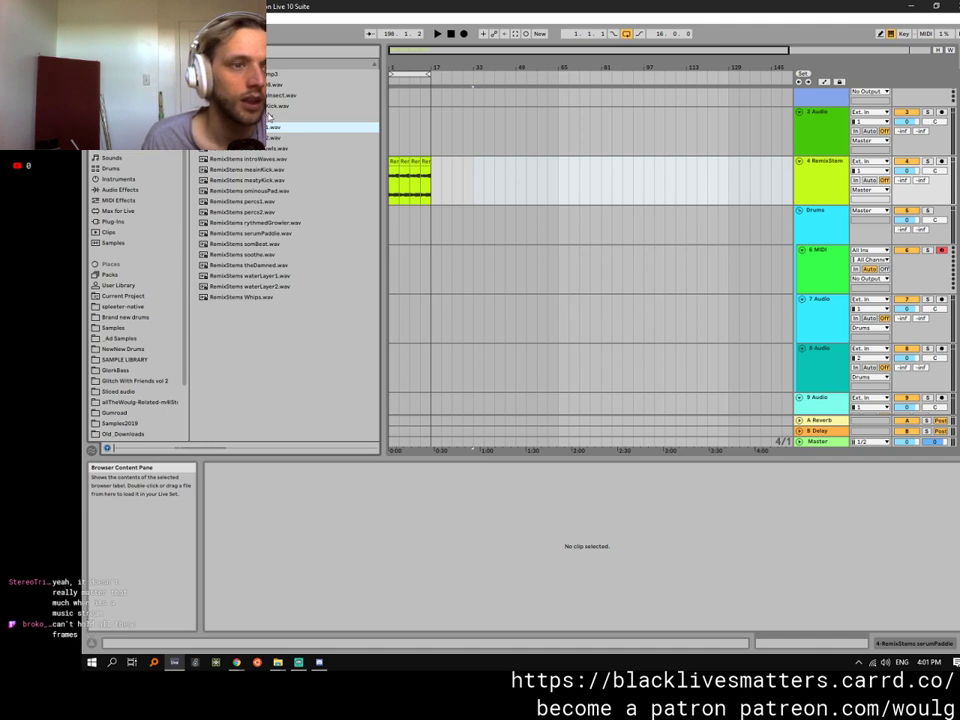
pyautogui.click(268, 96)
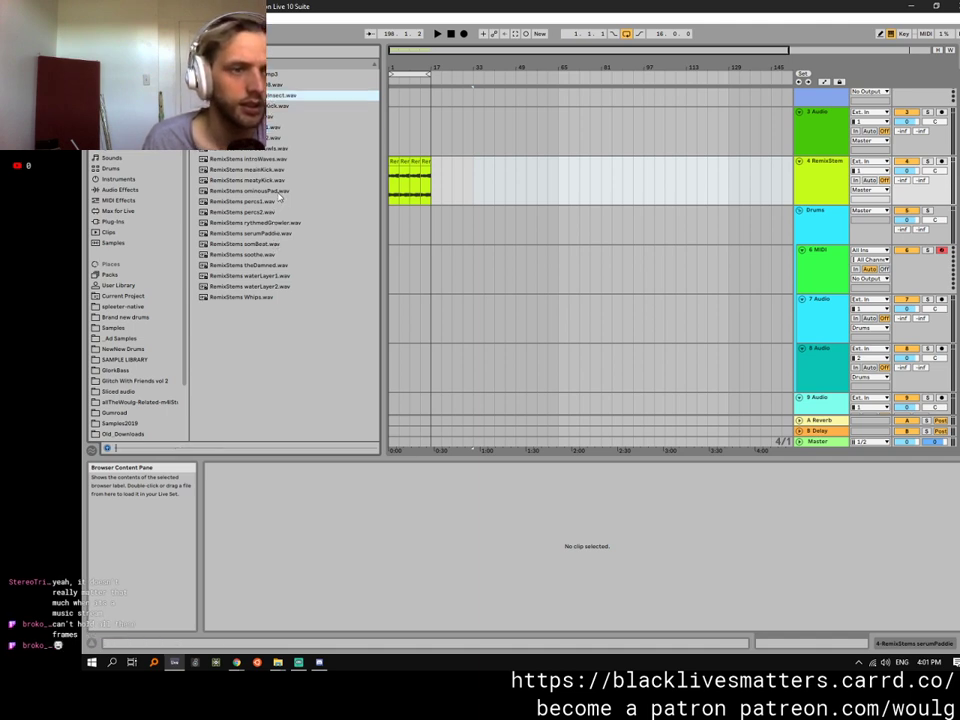
pyautogui.click(393, 161)
pyautogui.press('space')
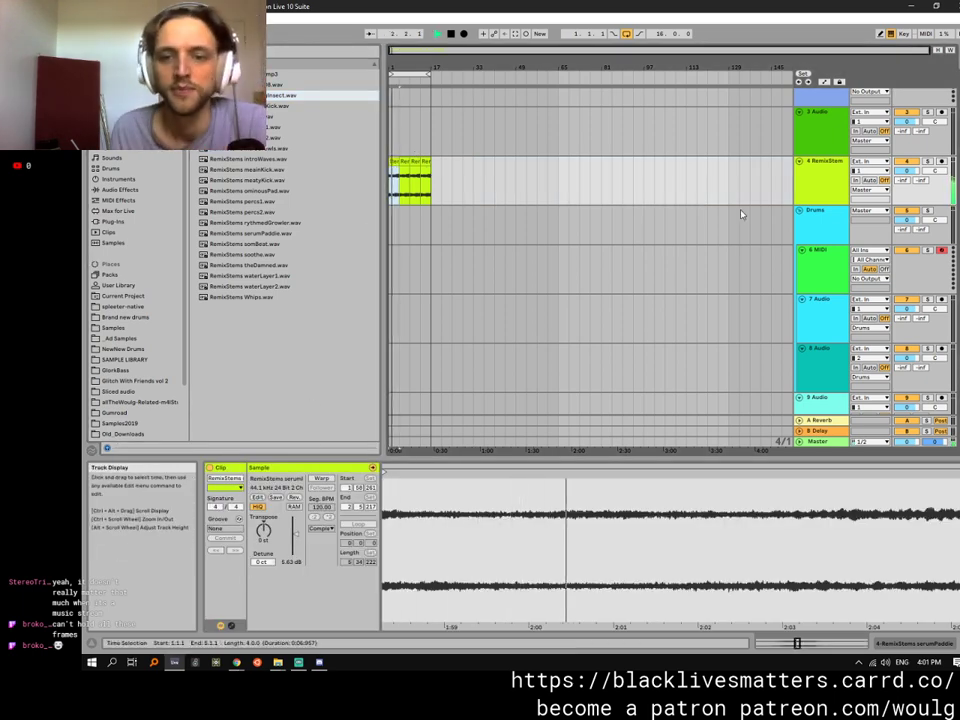
# Load WR_-_GrainSpec Beat Slicer Stretcher onto MIDI track 6 and drop the Mixdown just drums mp3 into its sample display.
pyautogui.click(818, 252)
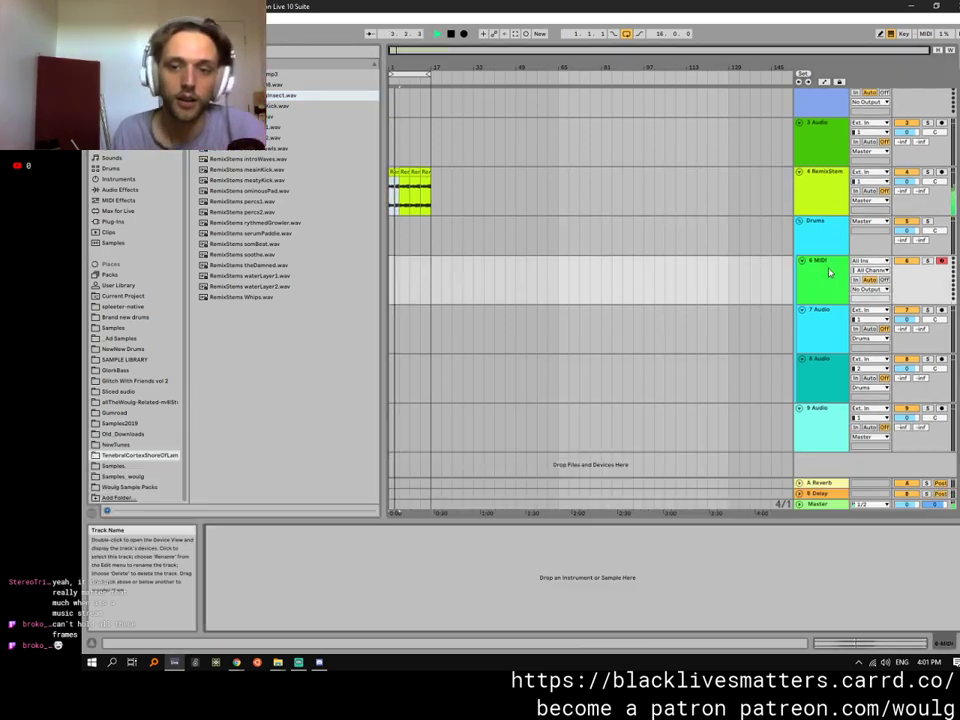
pyautogui.click(118, 211)
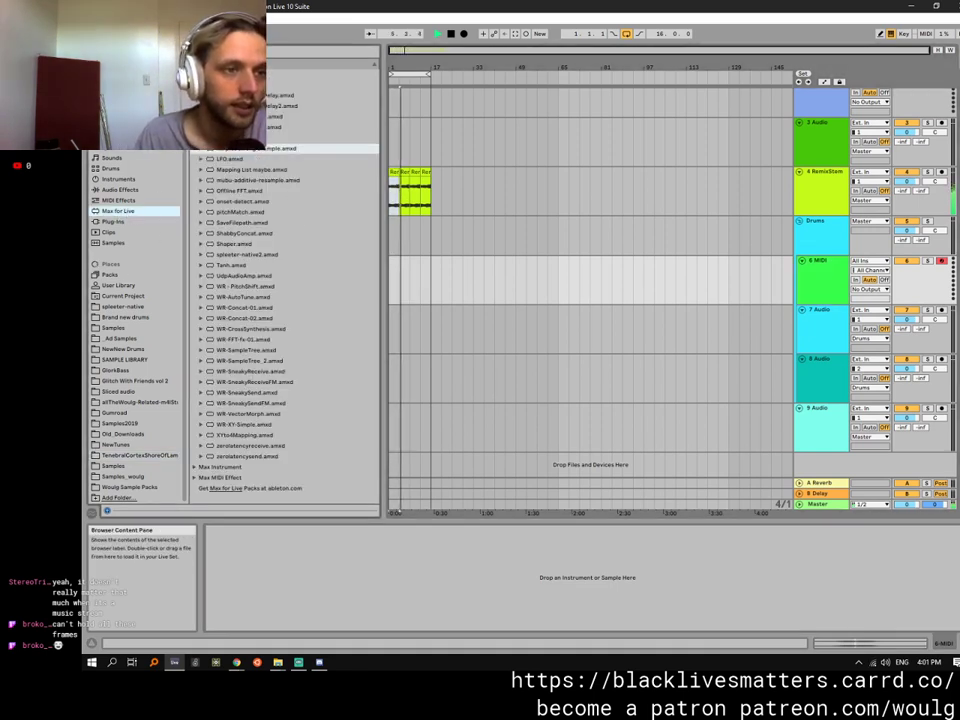
pyautogui.click(195, 74)
pyautogui.click(195, 85)
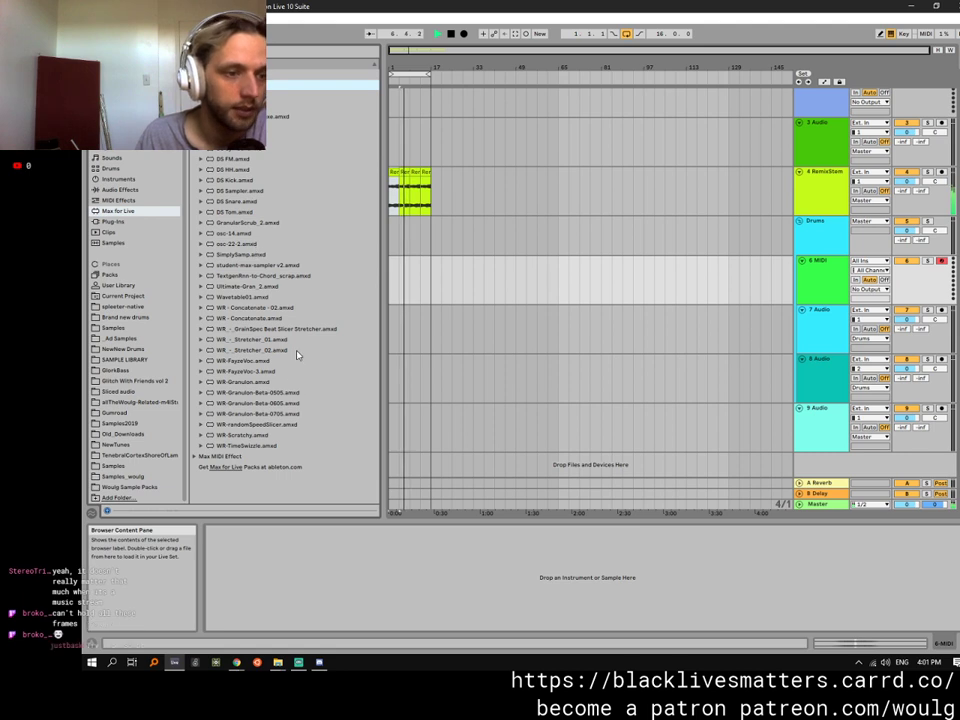
pyautogui.moveTo(275, 330); pyautogui.dragTo(311, 585)
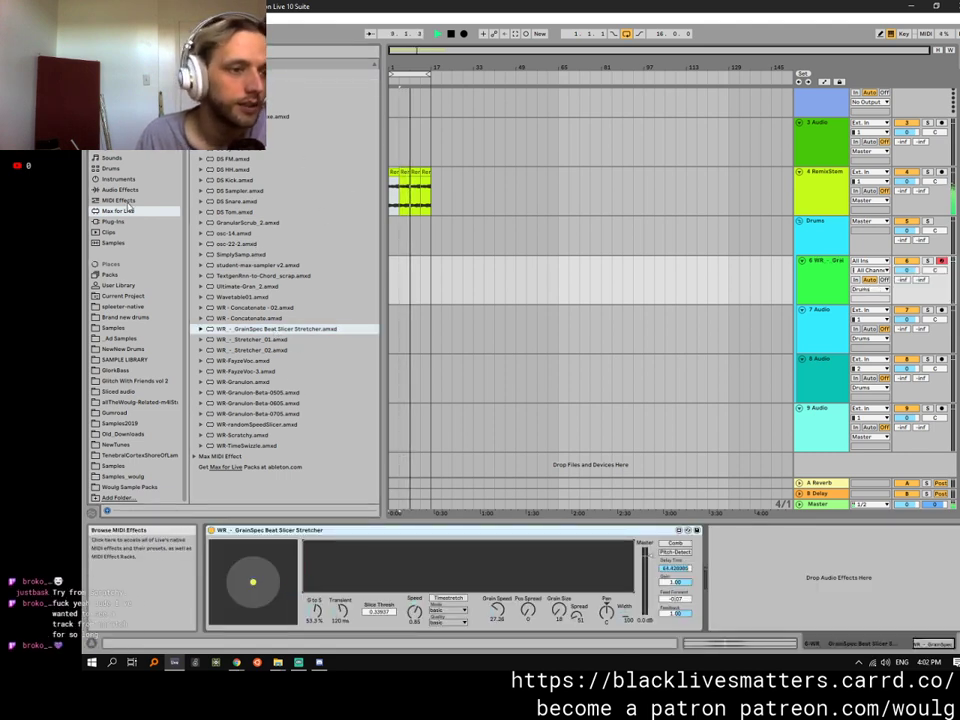
pyautogui.click(140, 455)
pyautogui.moveTo(272, 74); pyautogui.dragTo(345, 252)
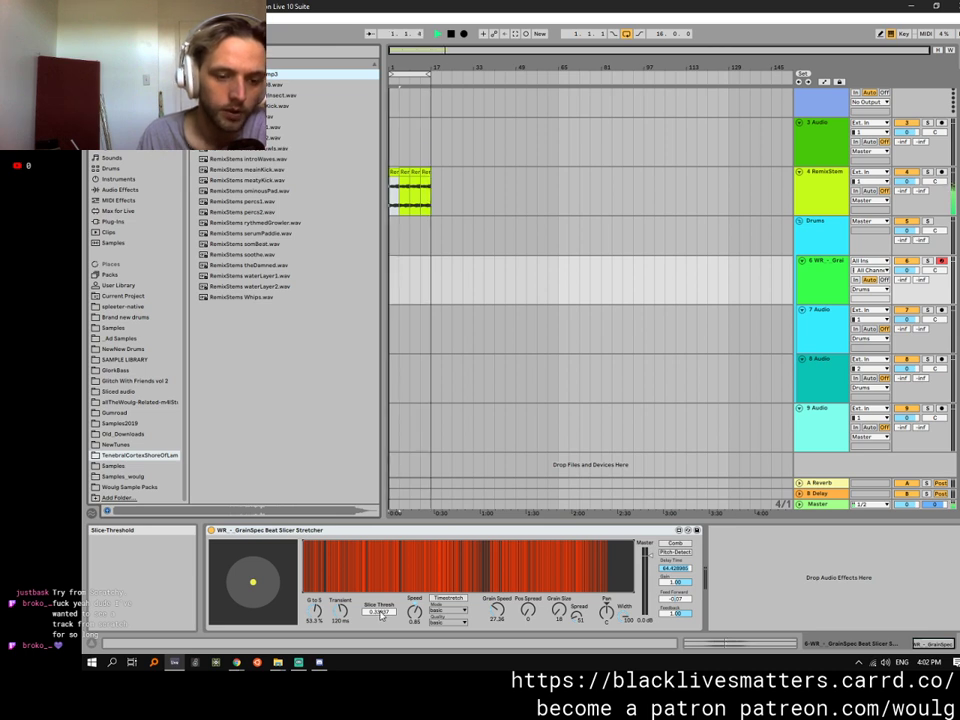
# Place Mixdown just drums.mp3 on track 3 at bar 25, audition it from bar 53, and split out bars 53 to 77.
pyautogui.moveTo(246, 205); pyautogui.dragTo(455, 140)
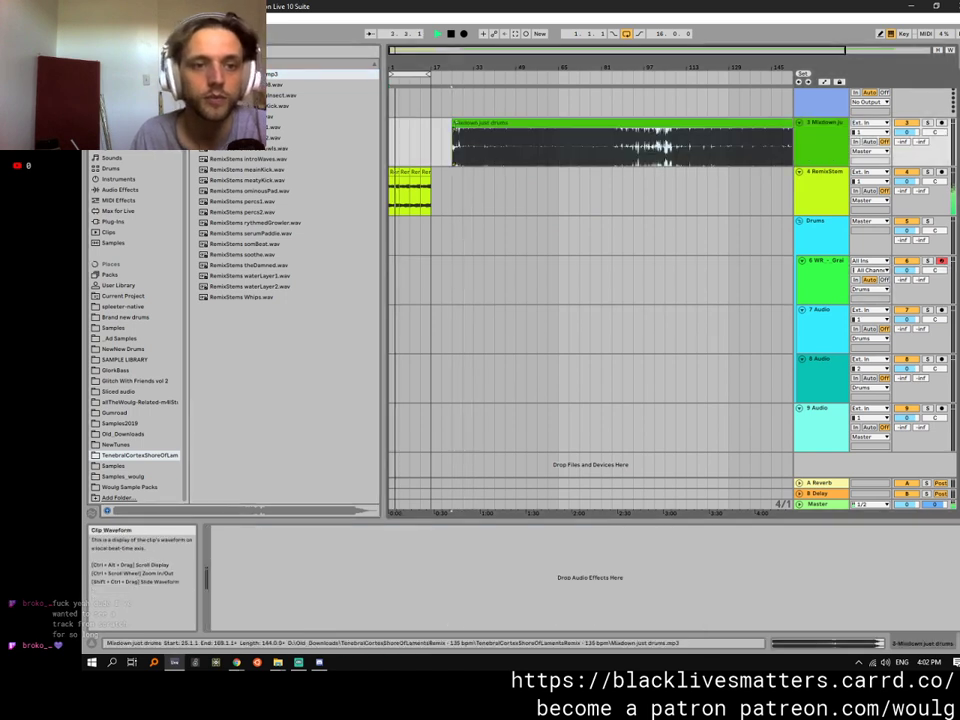
pyautogui.click(526, 155)
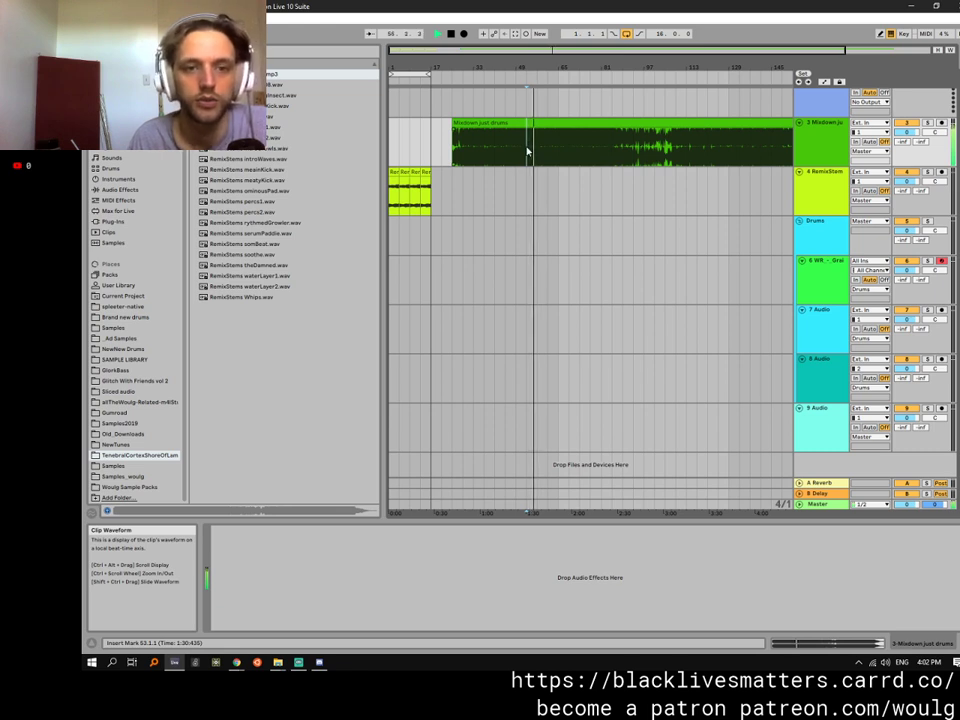
pyautogui.moveTo(529, 150); pyautogui.dragTo(588, 127)
pyautogui.hotkey('ctrl', 'e')
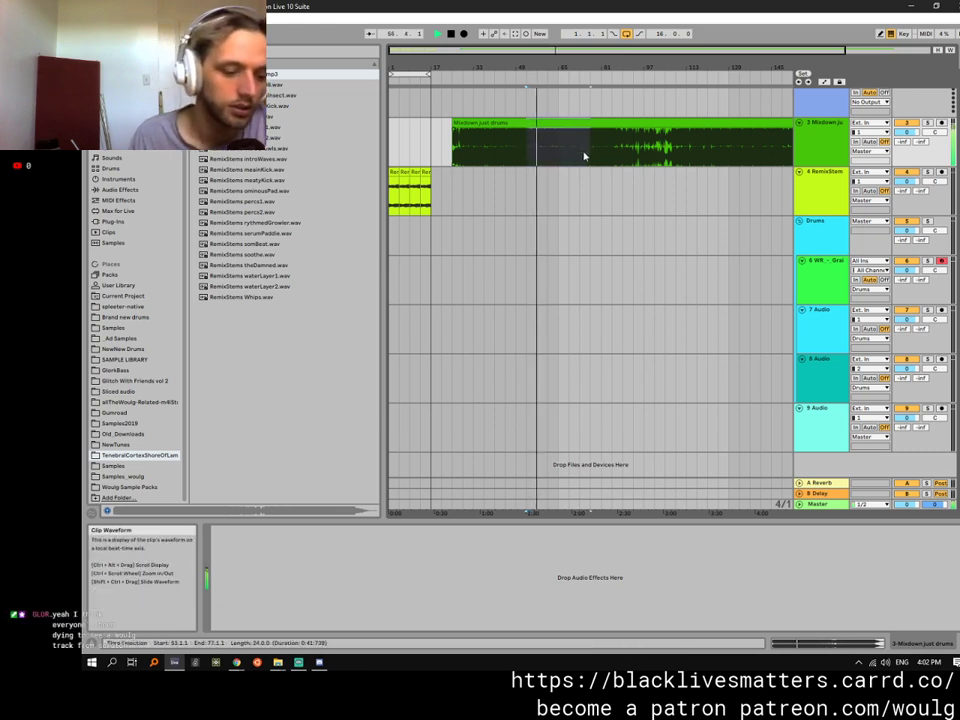
pyautogui.press('space')
# Start a WAV export of the split drum section and choose the Sliced audio folder as its destination.
pyautogui.hotkey('ctrl', 'shift', 'r')
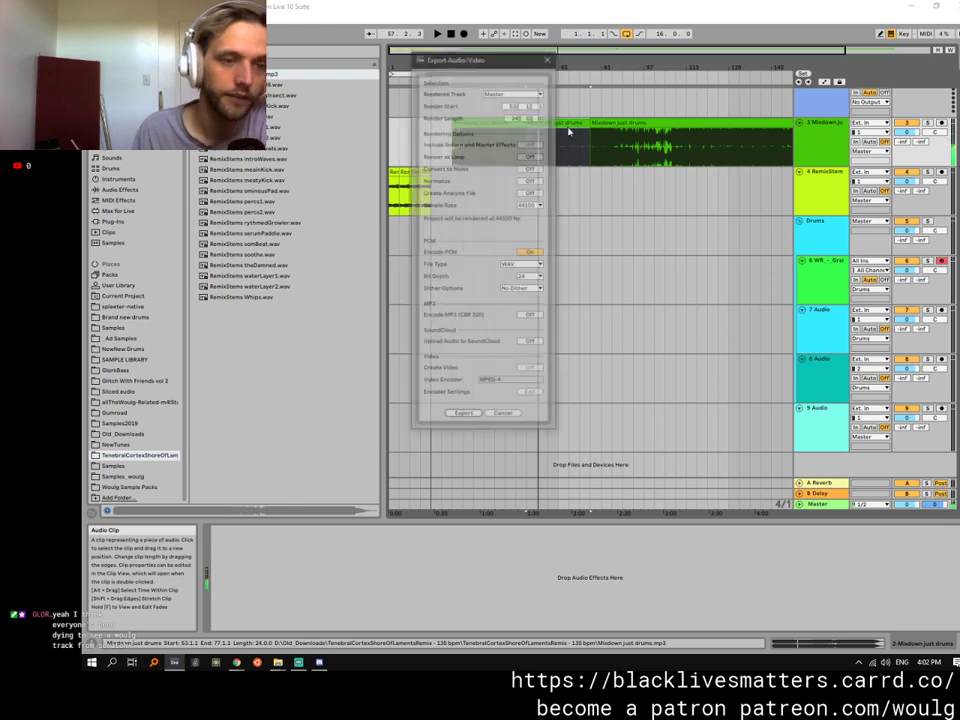
pyautogui.click(461, 416)
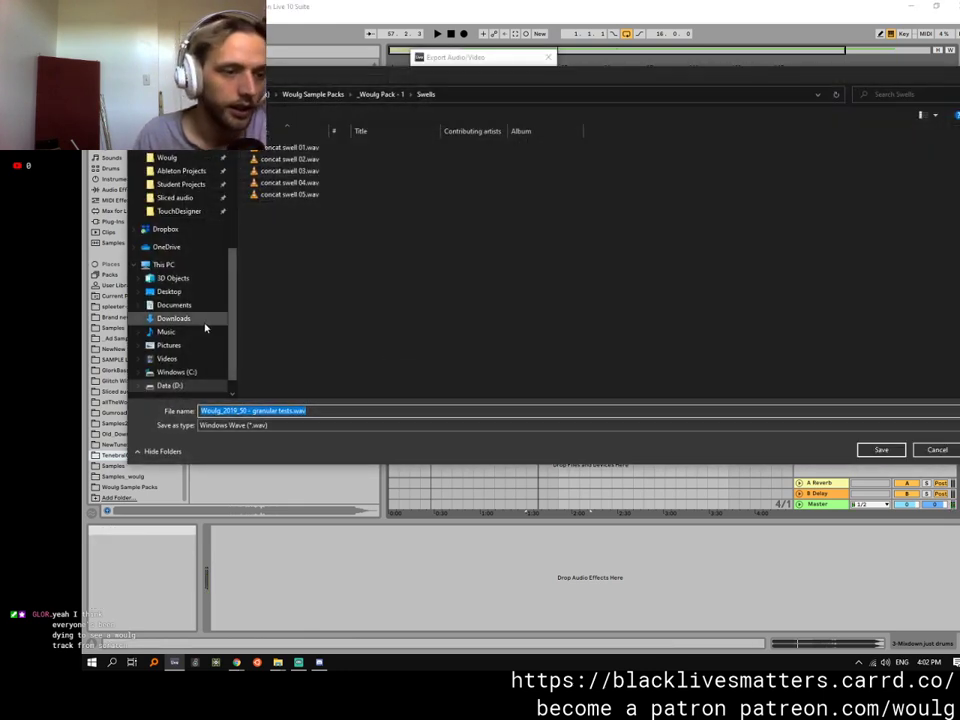
pyautogui.scroll(2, 210, 216)
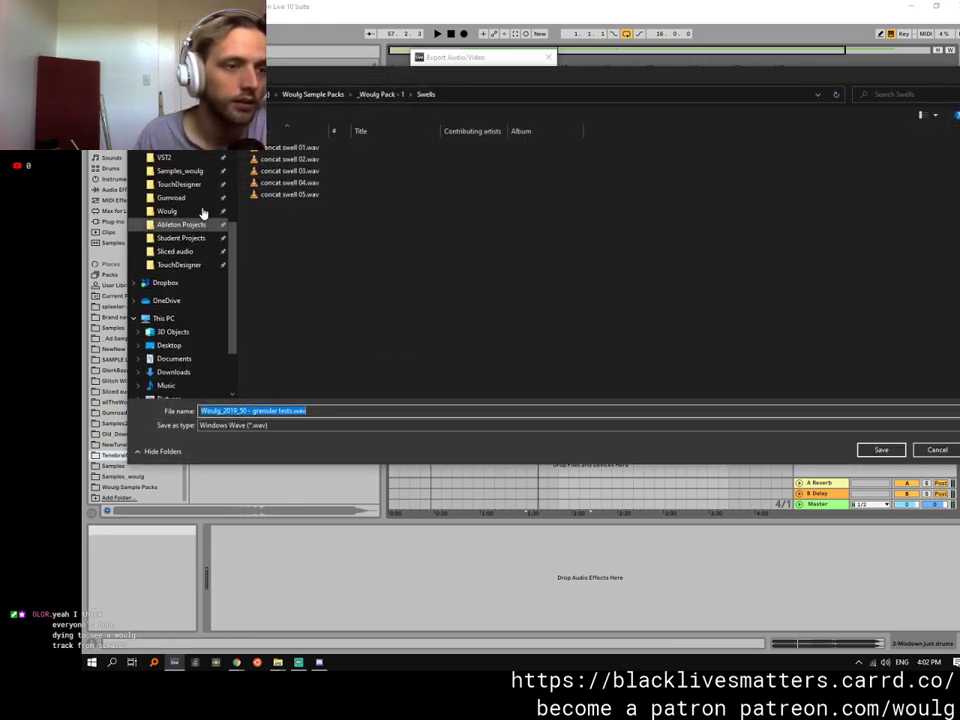
pyautogui.scroll(5, 203, 213)
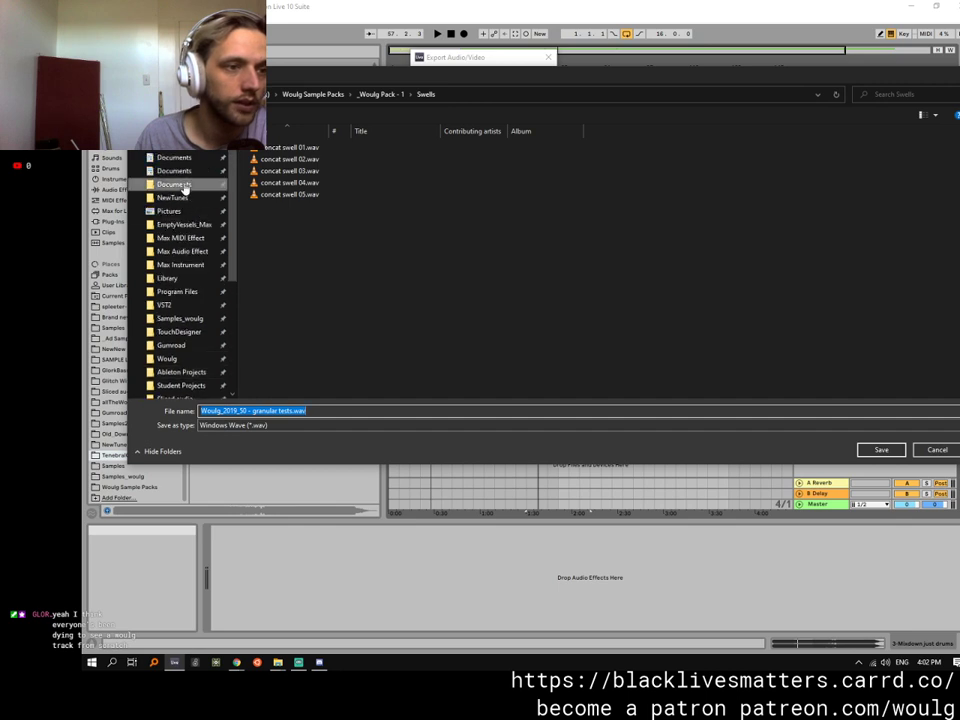
pyautogui.click(180, 185)
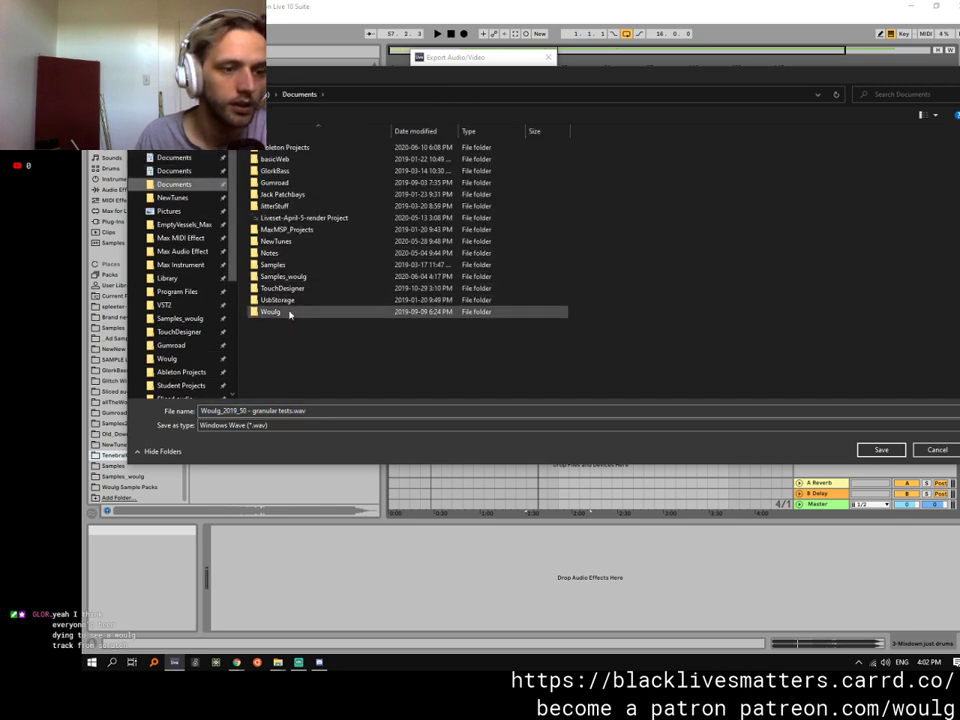
pyautogui.scroll(-1, 195, 316)
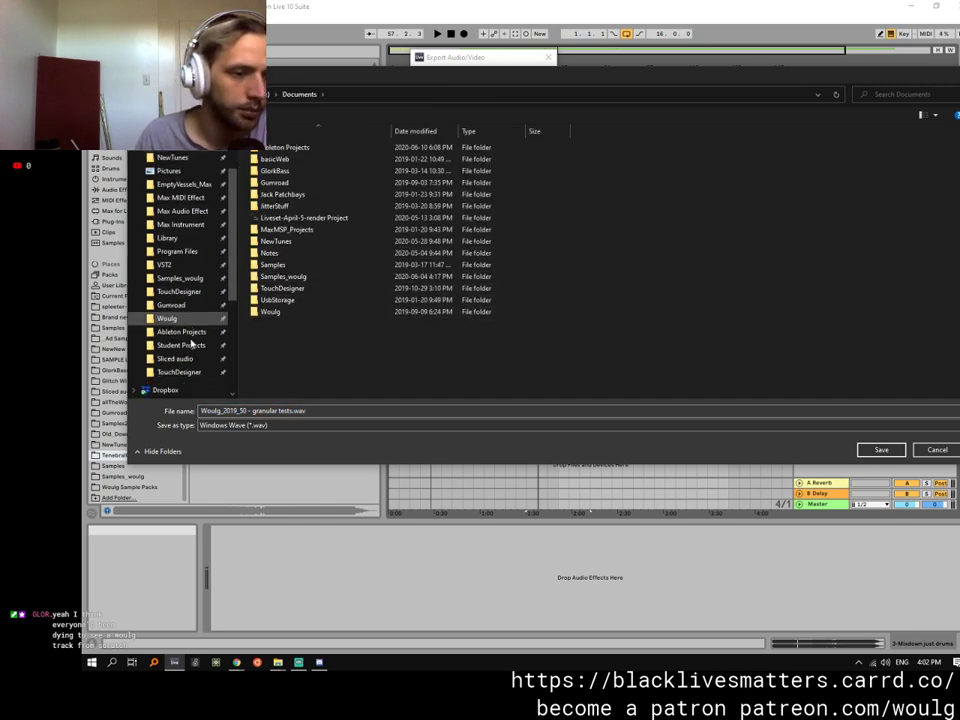
pyautogui.click(175, 358)
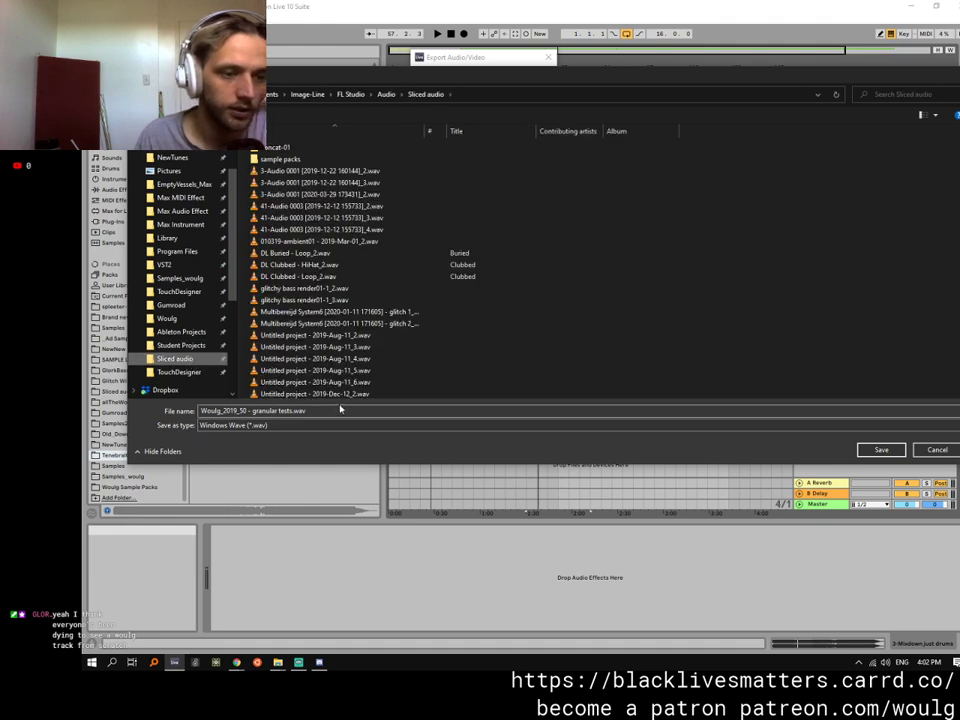
# Name the export tenebral cortex breaks.wav and save it.
pyautogui.click(305, 411)
pyautogui.click(292, 411)
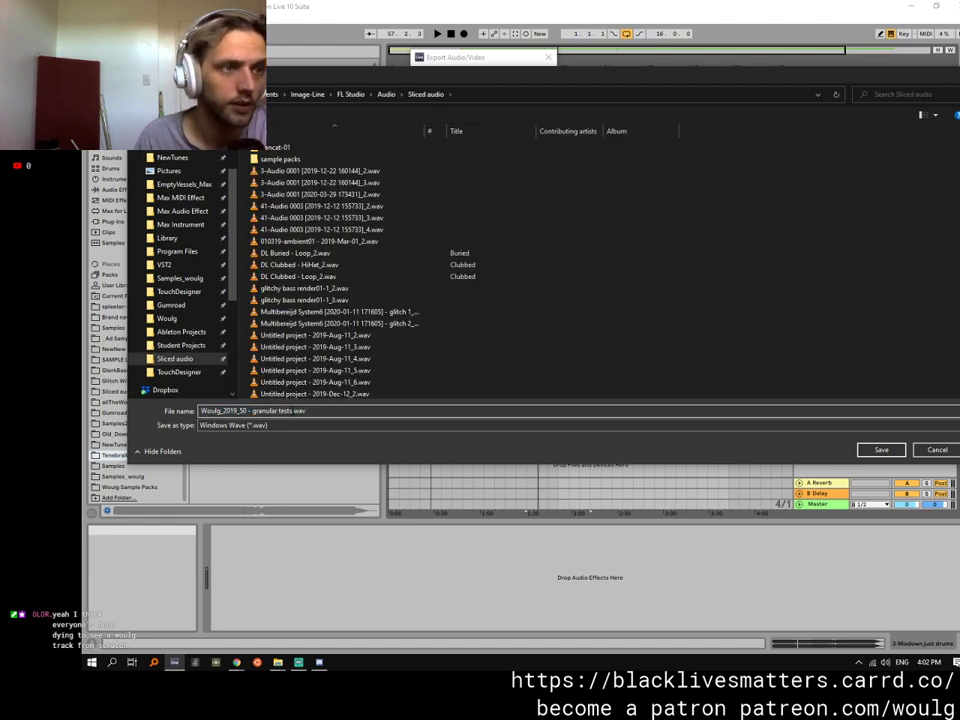
pyautogui.hotkey('ctrl', 'shift', 'Left')
pyautogui.hotkey('ctrl', 'shift', 'Left')
pyautogui.hotkey('ctrl', 'shift', 'Left')
pyautogui.hotkey('ctrl', 'shift', 'Left')
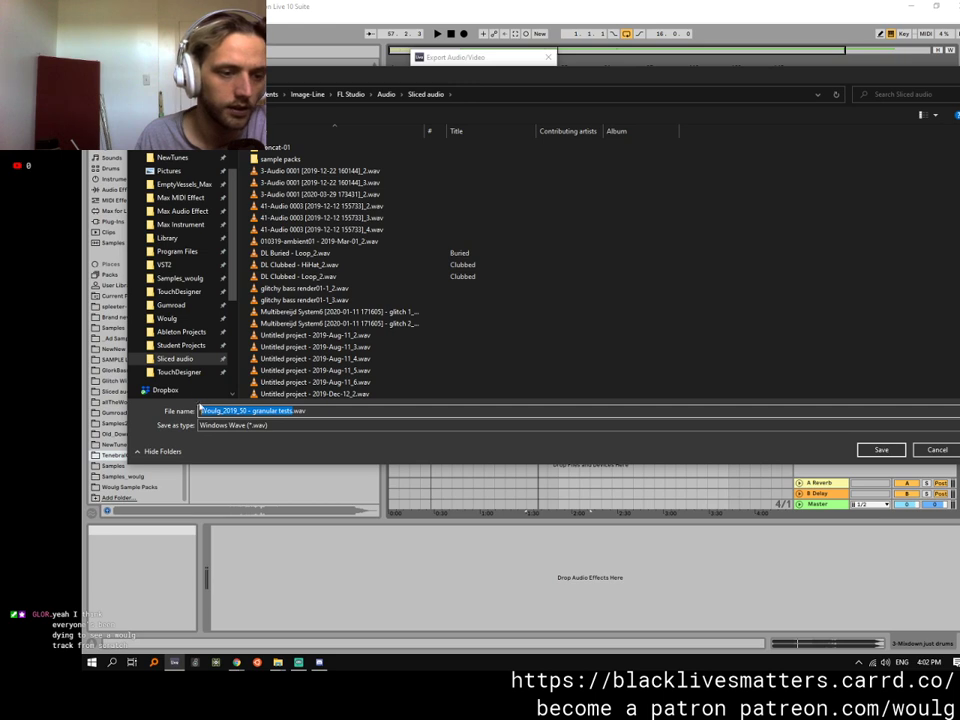
pyautogui.write('tene')
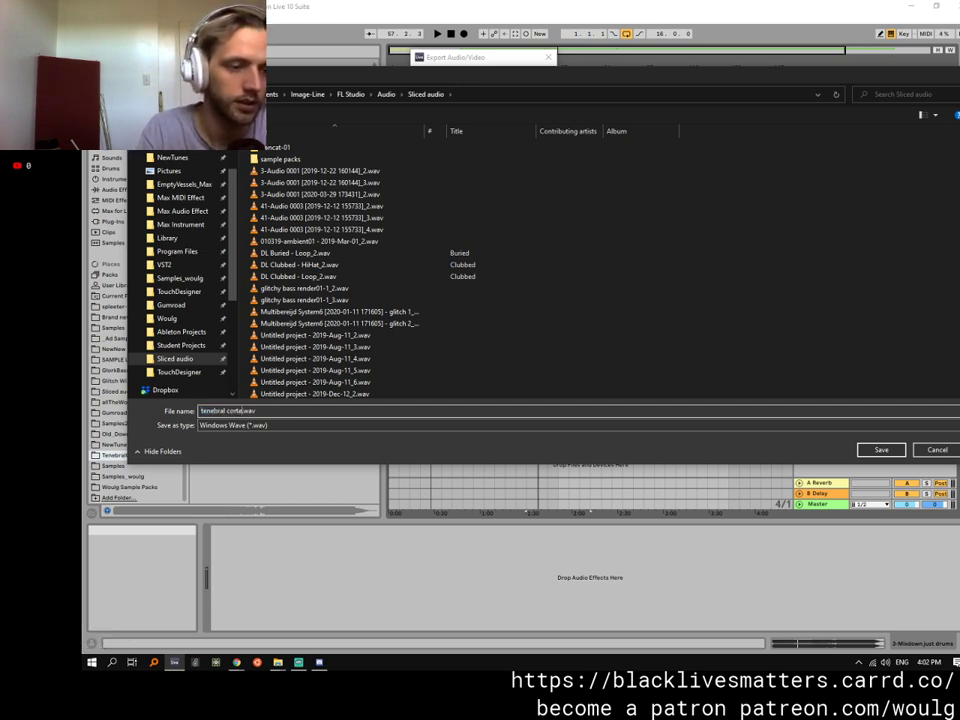
pyautogui.write('bral cortex drums')
pyautogui.press('Return')
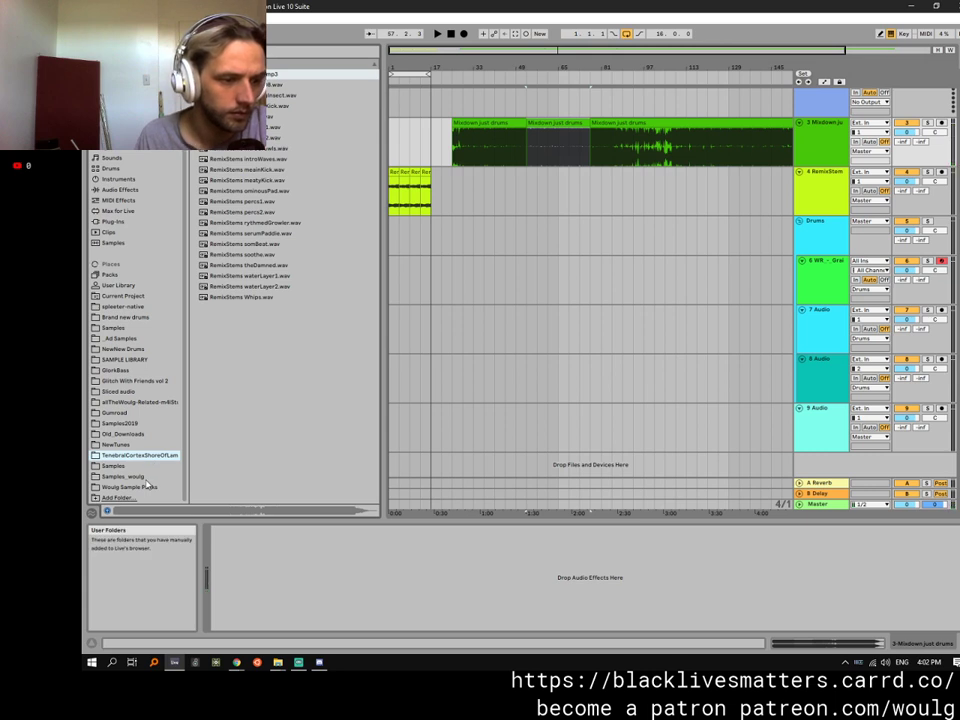
# Load tenebral cortex breaks.wav from the Sliced audio folder into the Beat Slicer Stretcher on track 6.
pyautogui.click(118, 391)
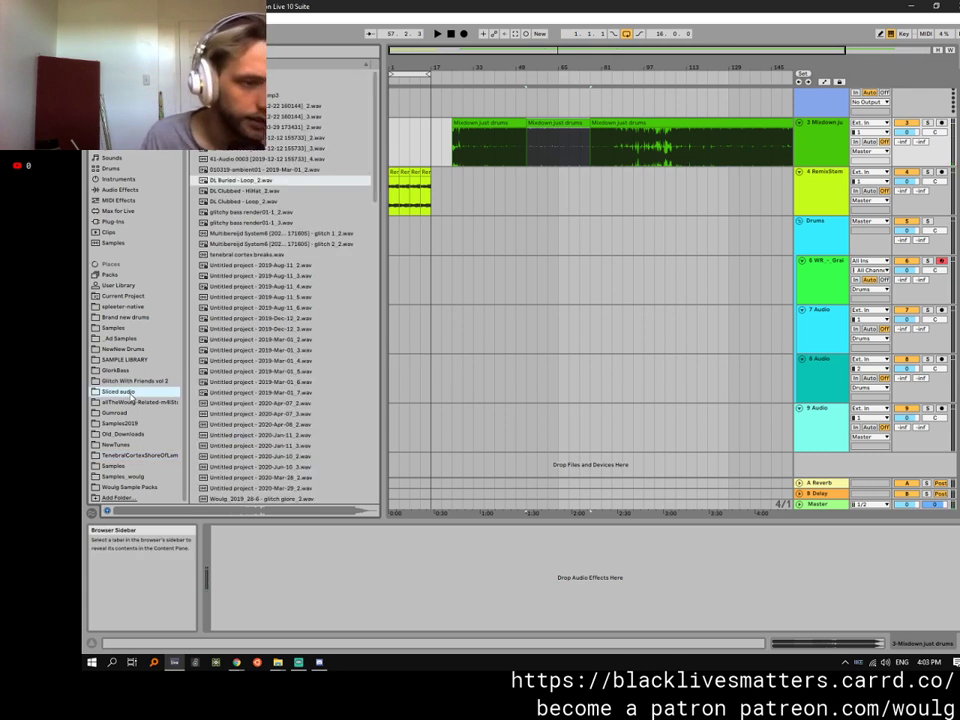
pyautogui.moveTo(375, 200); pyautogui.dragTo(356, 181)
pyautogui.click(330, 206)
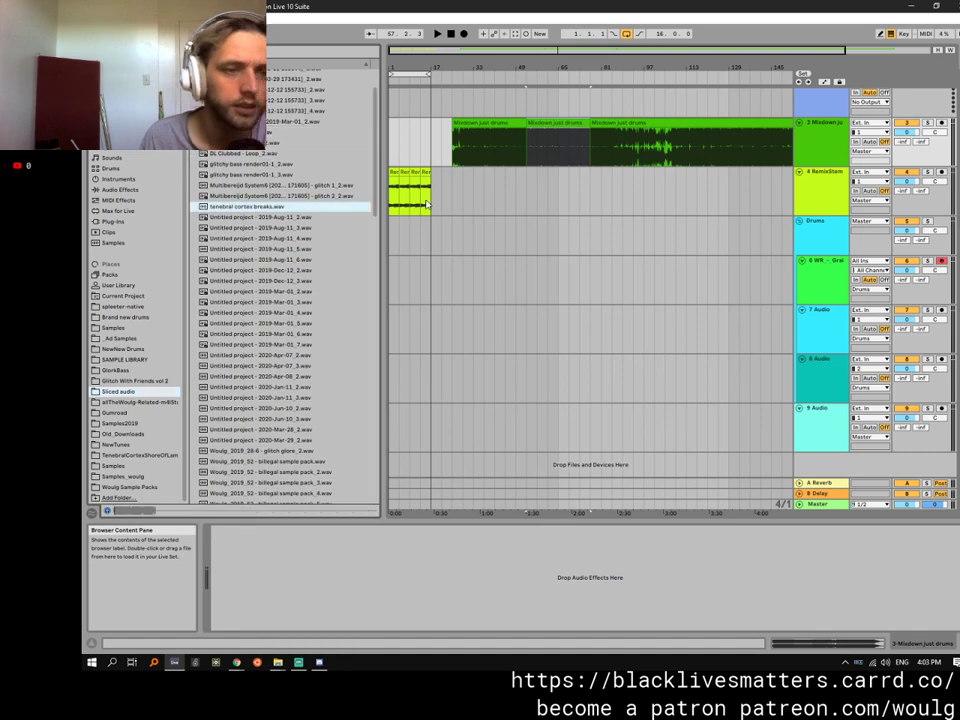
pyautogui.click(829, 290)
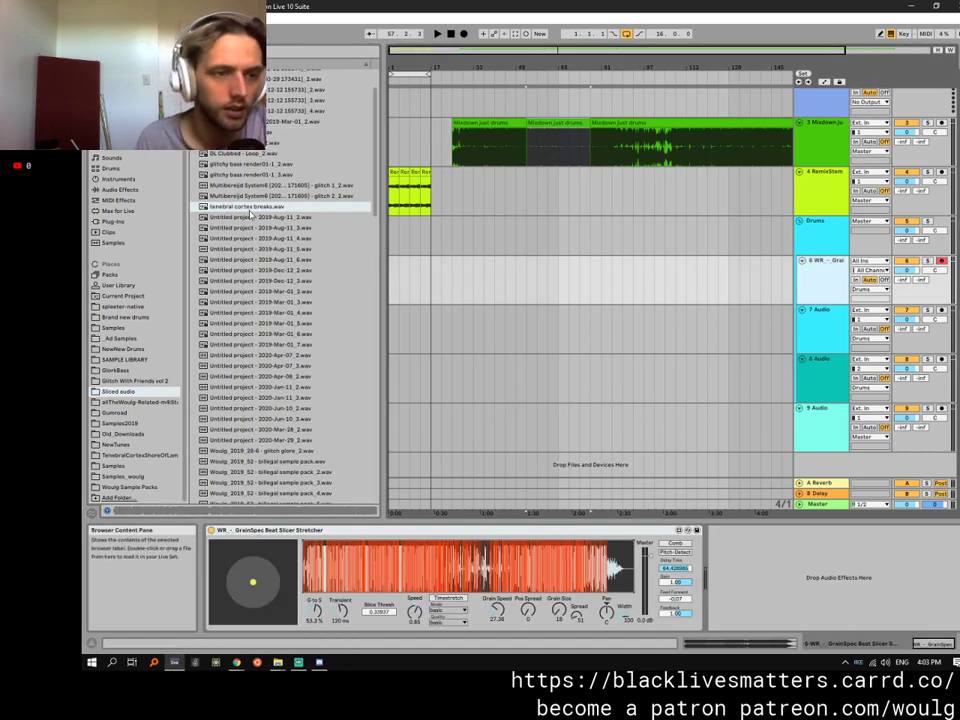
pyautogui.moveTo(250, 213); pyautogui.dragTo(402, 563)
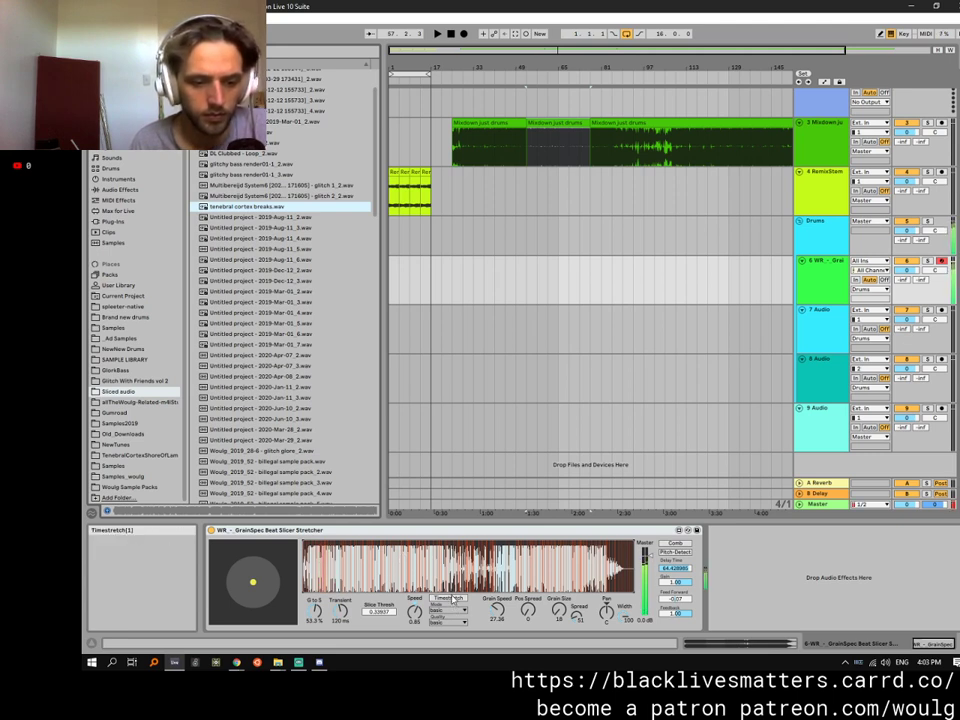
# Enable Timestretch in the slicer with speed 0.06, mode general, quality better, and G to S at 100 %.
pyautogui.click(449, 598)
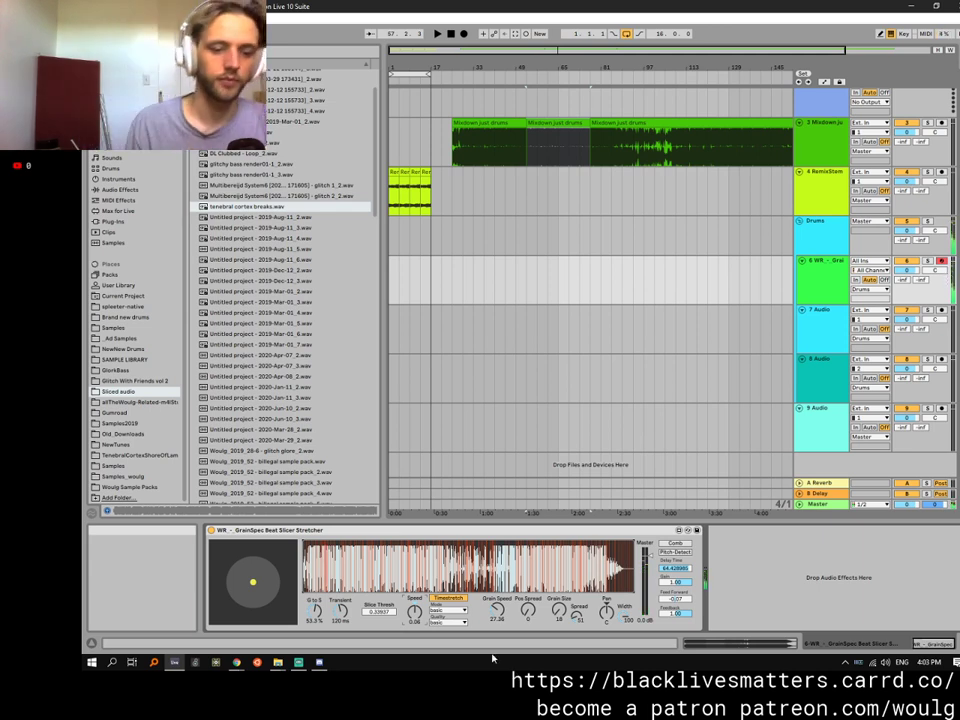
pyautogui.click(447, 610)
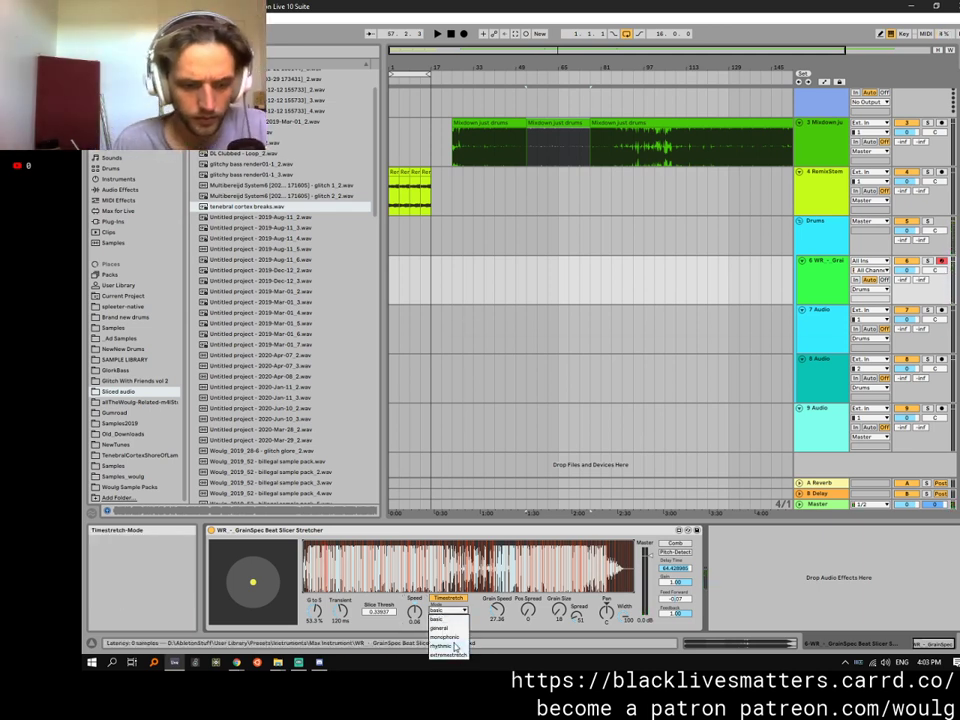
pyautogui.click(440, 627)
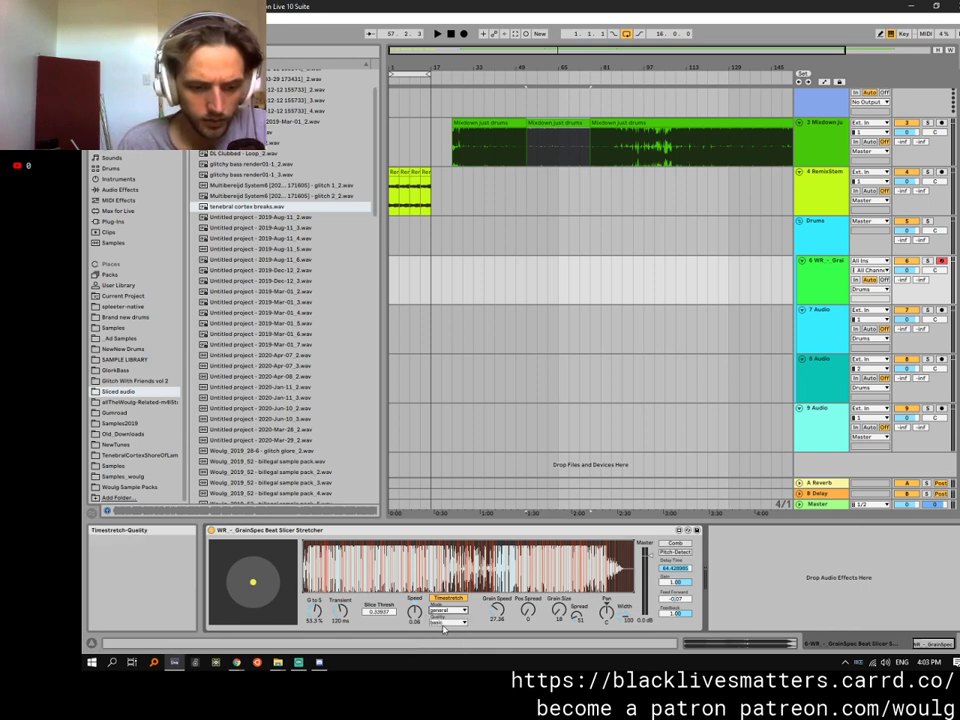
pyautogui.click(443, 628)
pyautogui.click(440, 632)
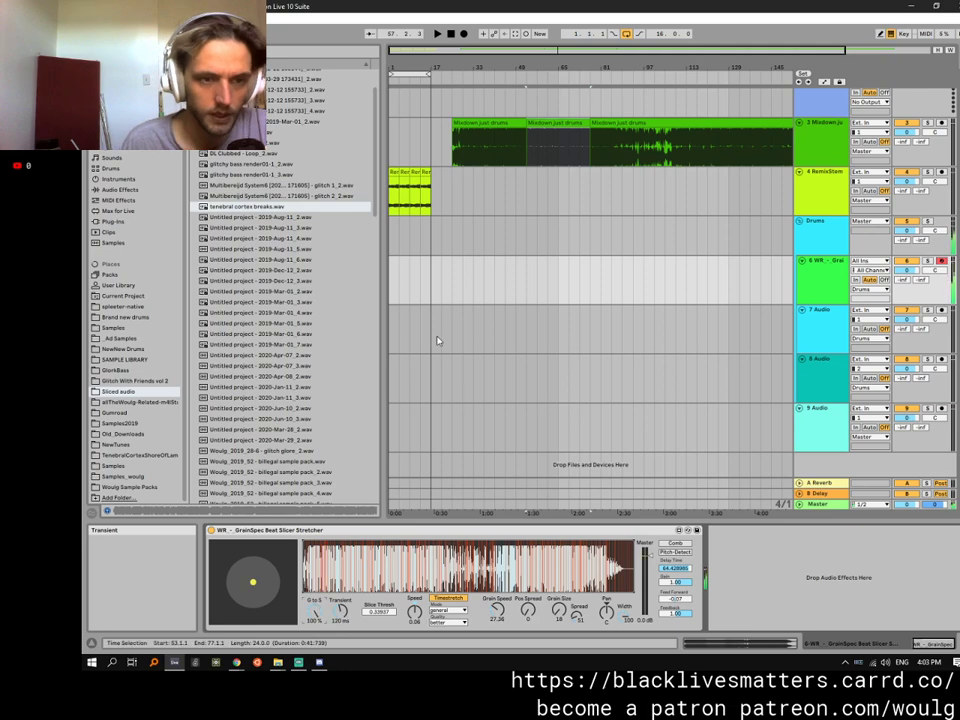
# Create a four-bar MIDI clip at bar 1 of track 6 and loop the arrangement over its length.
pyautogui.moveTo(396, 279); pyautogui.dragTo(430, 278)
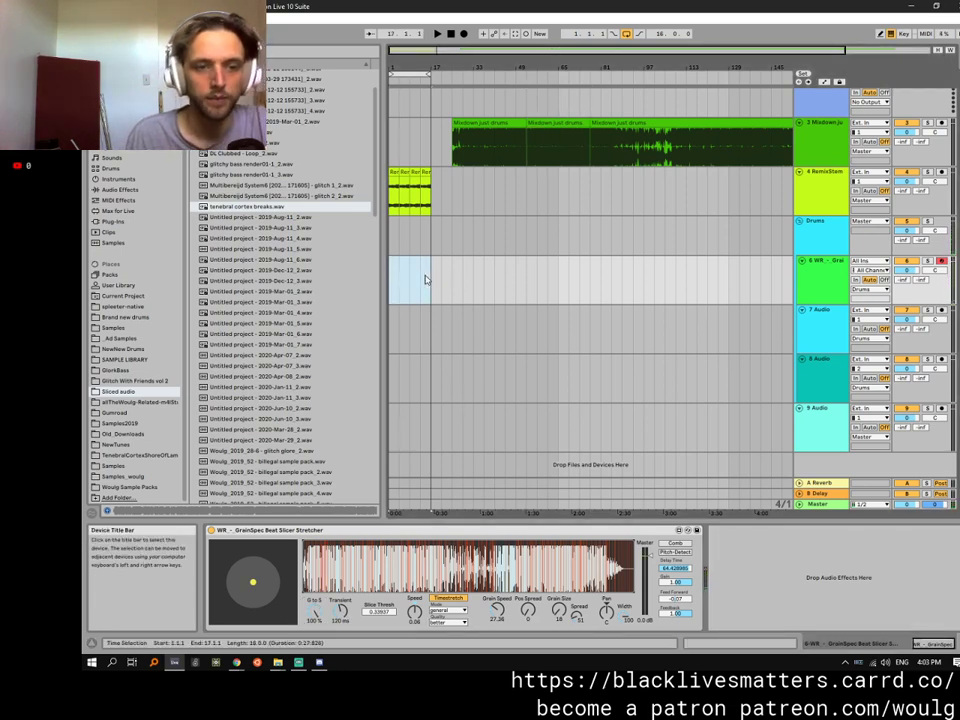
pyautogui.hotkey('ctrl', 'shift', 'm')
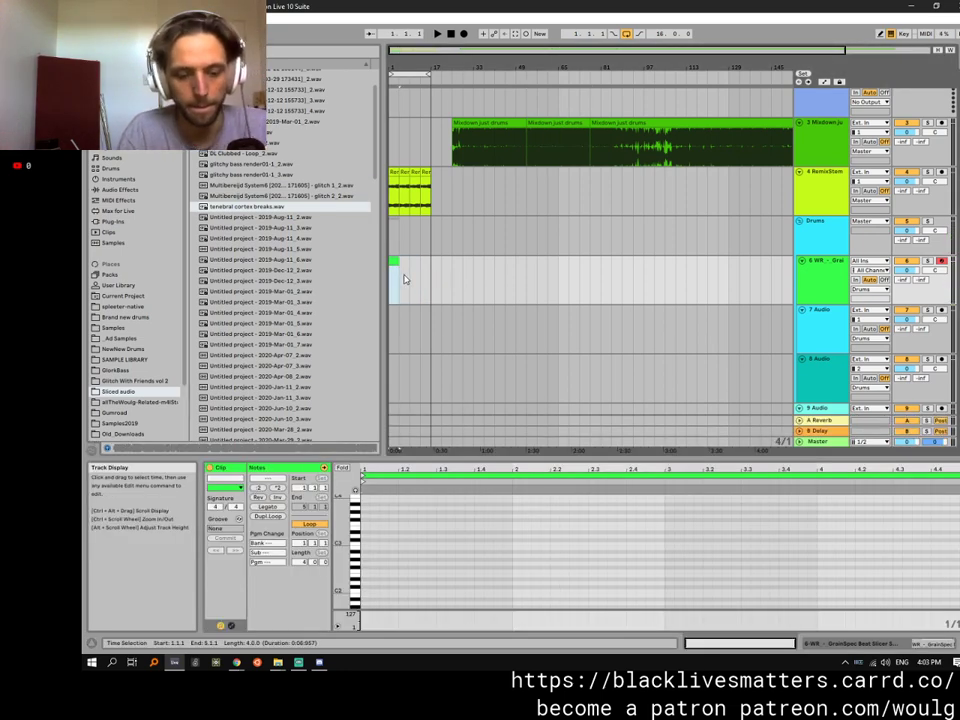
pyautogui.hotkey('ctrl', 'l')
pyautogui.press('space')
pyautogui.rightClick(404, 275)
pyautogui.click(369, 571)
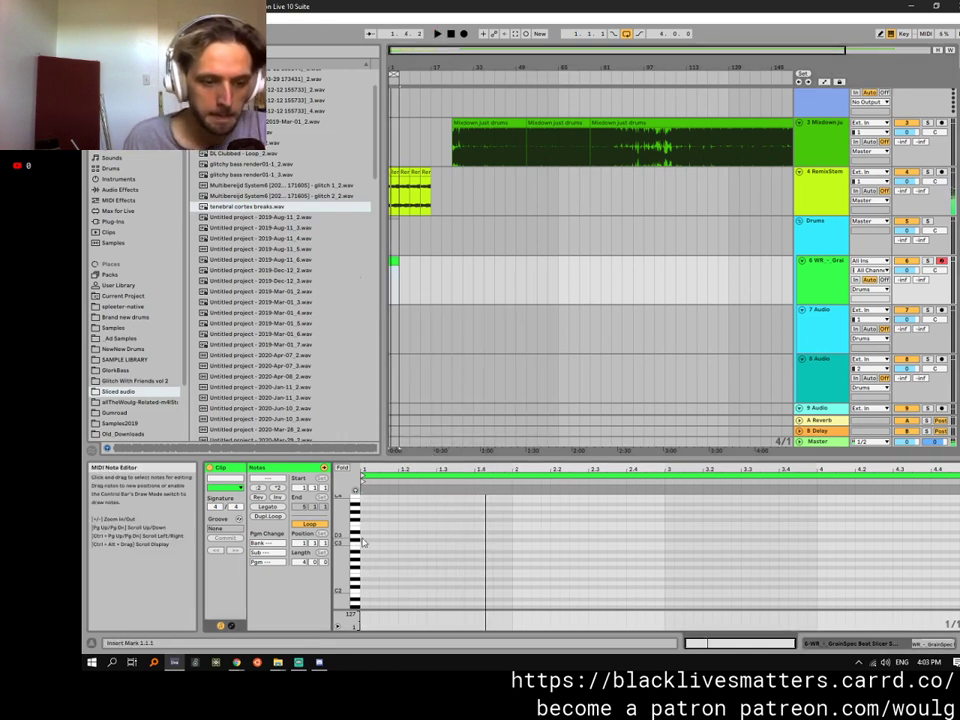
# Draw D3 notes at 1.1.1 and 1.1.4 and a G2 note from 1.3.1 to 1.3.4, and play the slices.
pyautogui.moveTo(366, 538); pyautogui.dragTo(423, 541)
pyautogui.press('space')
pyautogui.click(396, 539)
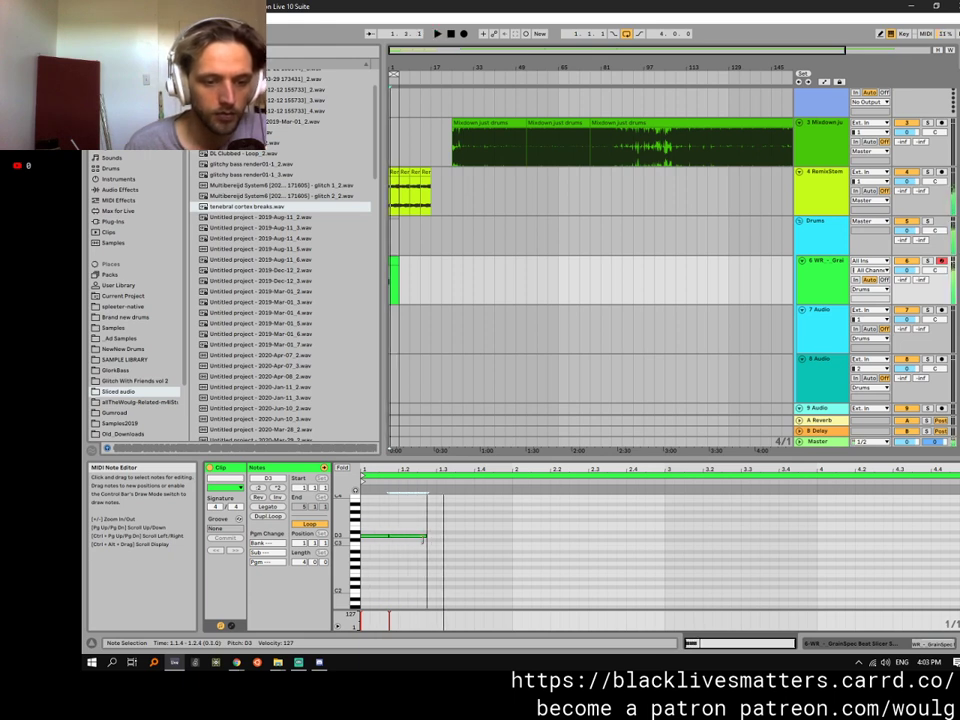
pyautogui.click(445, 556)
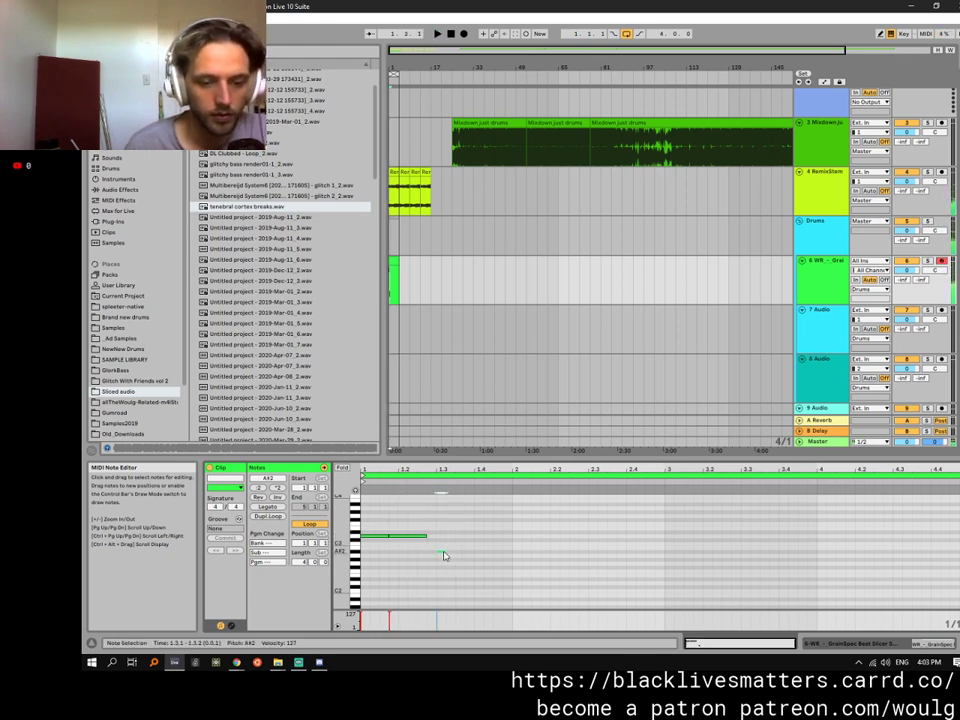
pyautogui.press('space')
pyautogui.moveTo(446, 553)
pyautogui.mouseDown()
pyautogui.moveTo(467, 555)
pyautogui.moveTo(457, 557)
pyautogui.moveTo(459, 570)
pyautogui.mouseUp()
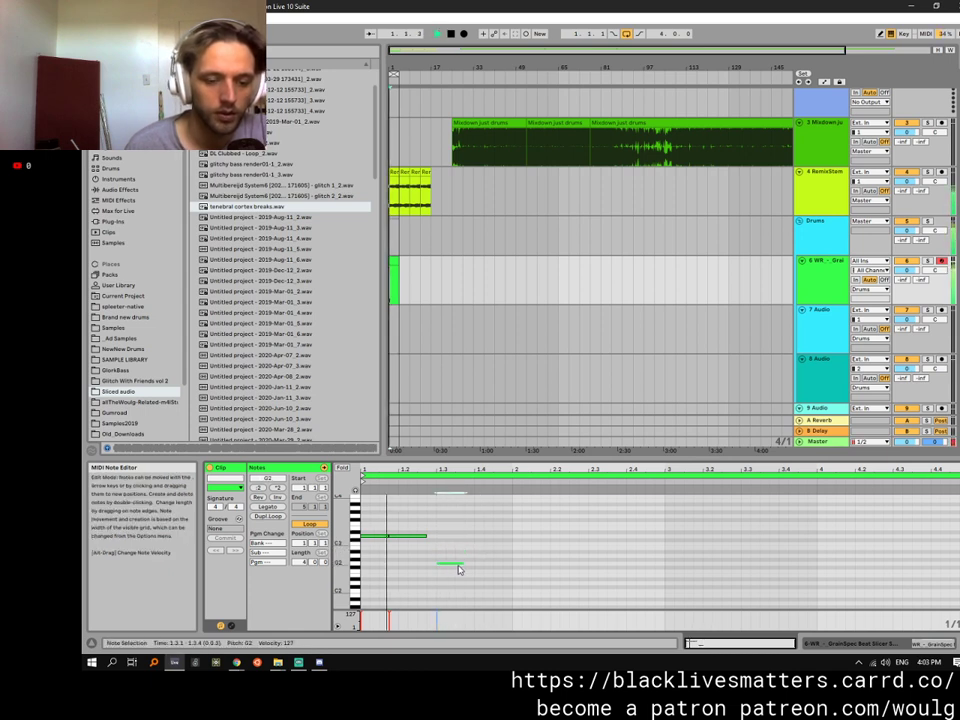
pyautogui.press('space')
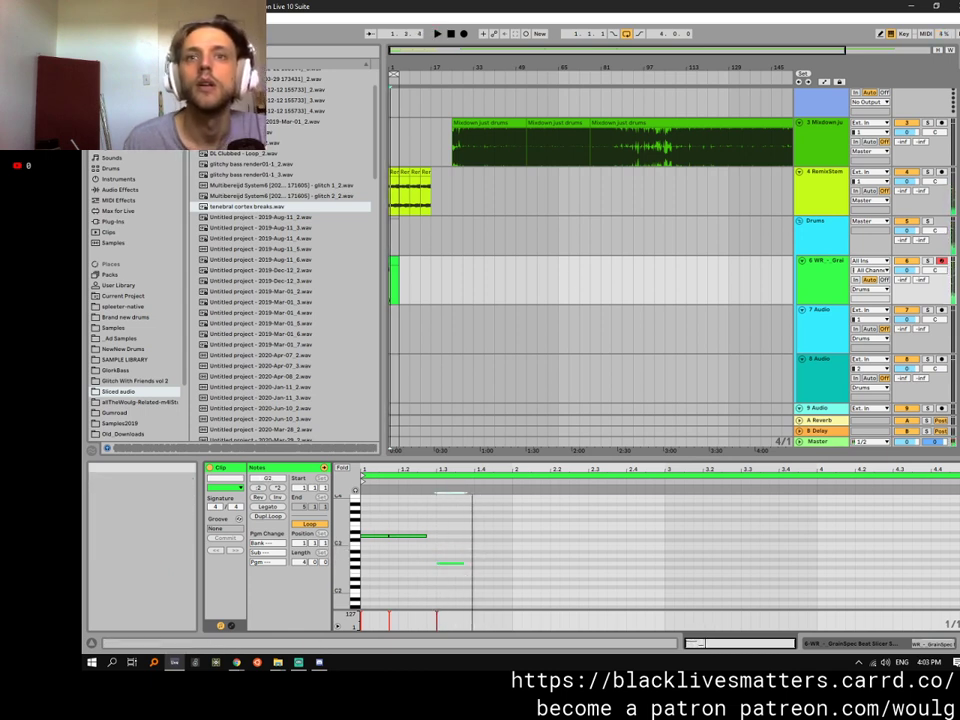
pyautogui.hotkey('alt', 'Tab')
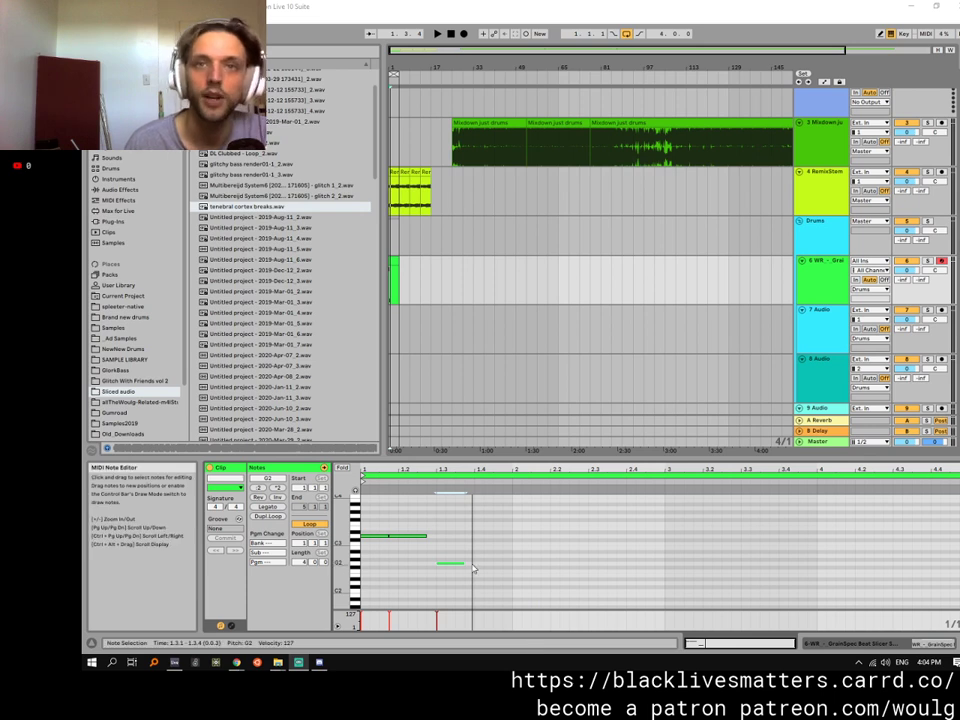
# Move the G2 note at 1.3.1 to C#2 and add a D2 note at 1.3.4.
pyautogui.press('space')
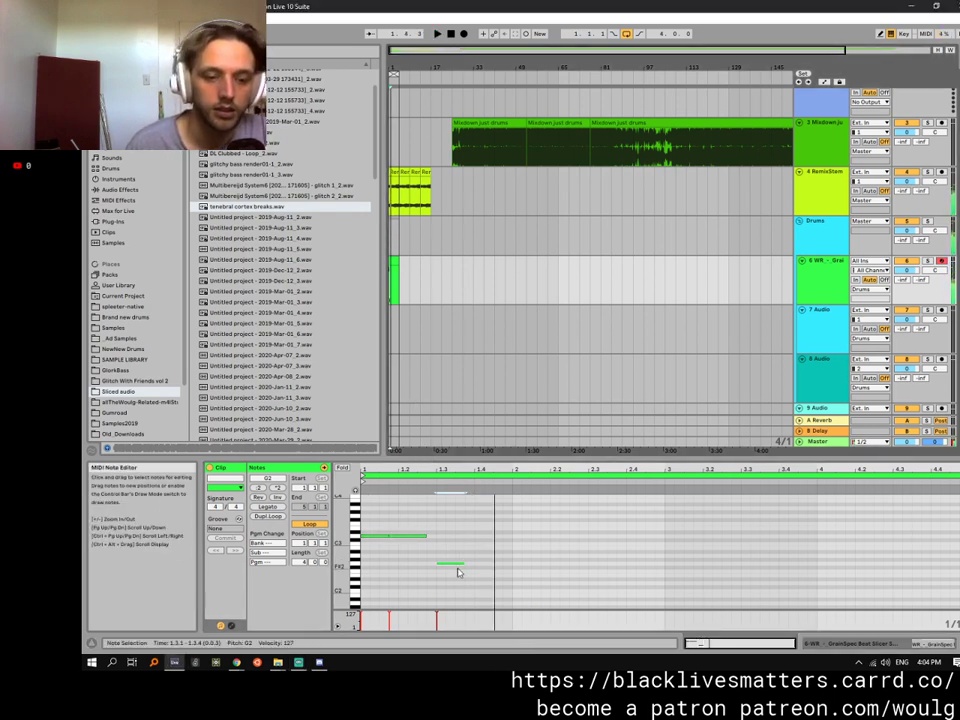
pyautogui.moveTo(450, 566); pyautogui.dragTo(456, 593)
pyautogui.scroll(-2, 452, 588)
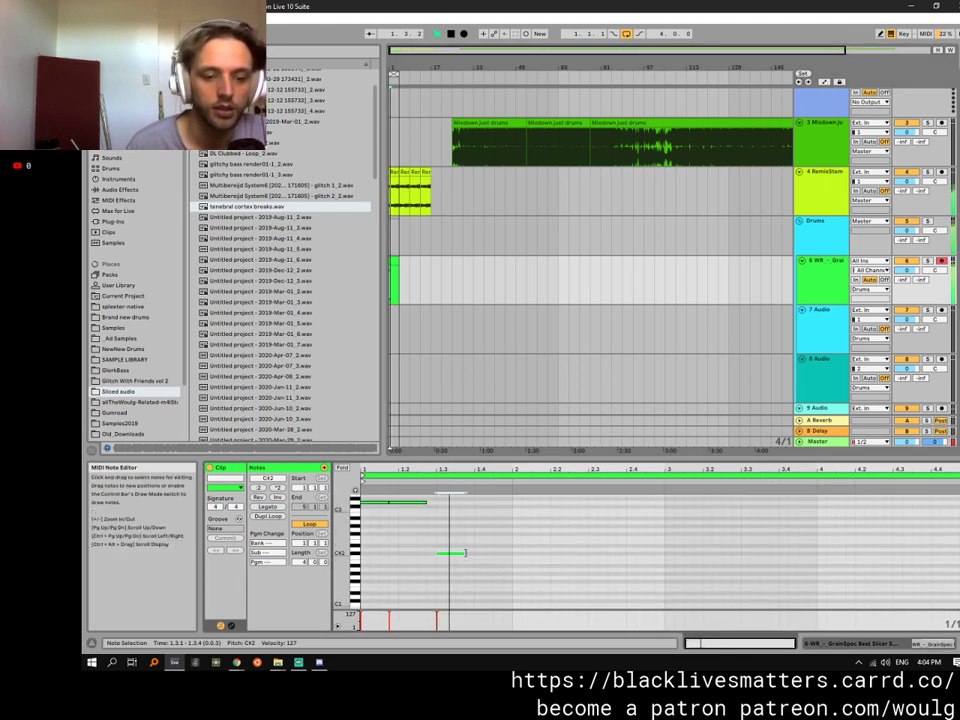
pyautogui.doubleClick(468, 550)
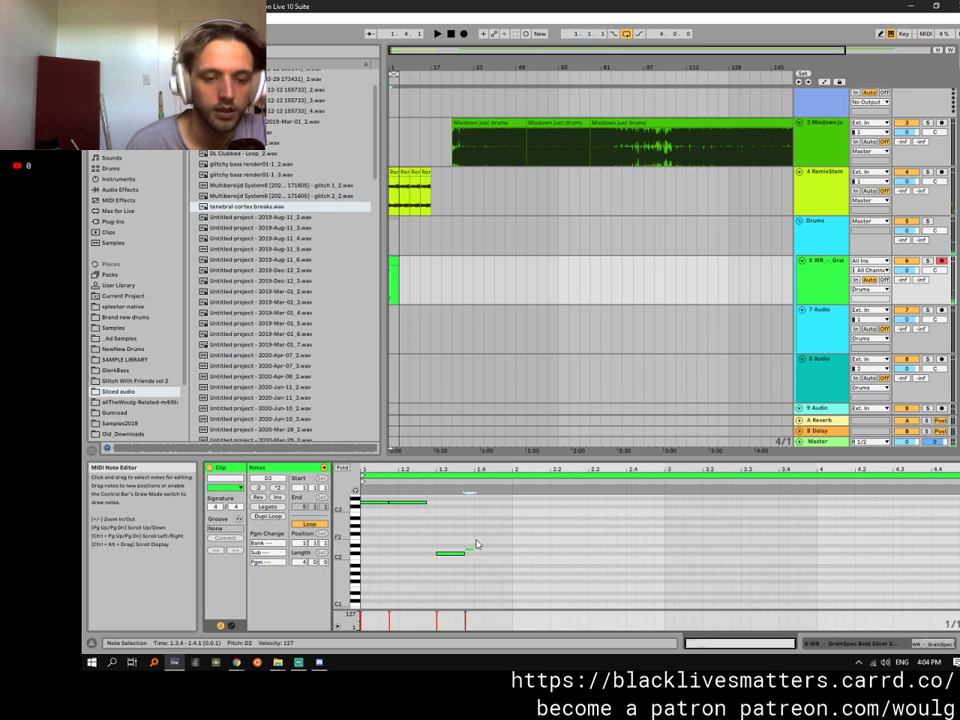
# Add an F#2 note at 1.4.1, an A1 note from 1.4.2 to 1.4.4, and a C2 note at 1.4.4.
pyautogui.doubleClick(487, 569)
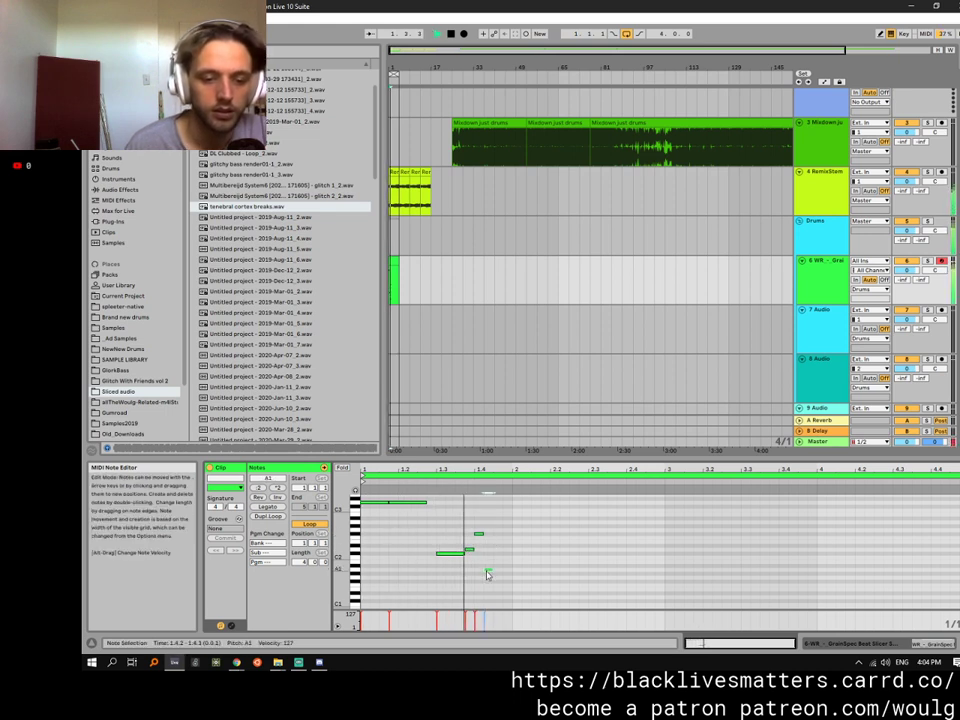
pyautogui.moveTo(491, 569); pyautogui.dragTo(503, 569)
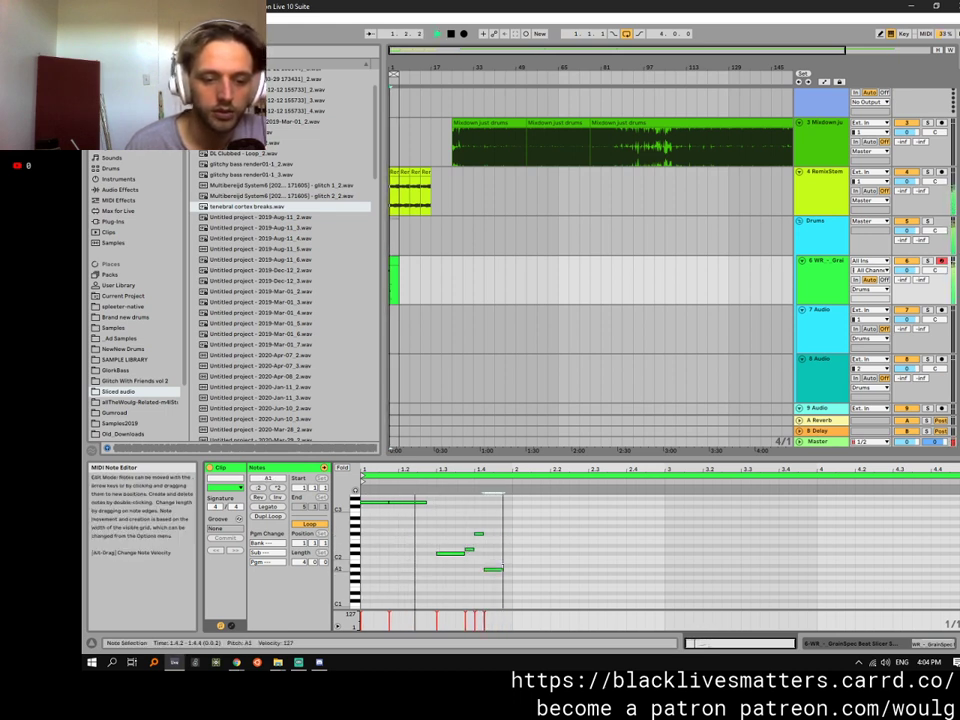
pyautogui.doubleClick(508, 559)
pyautogui.press('space')
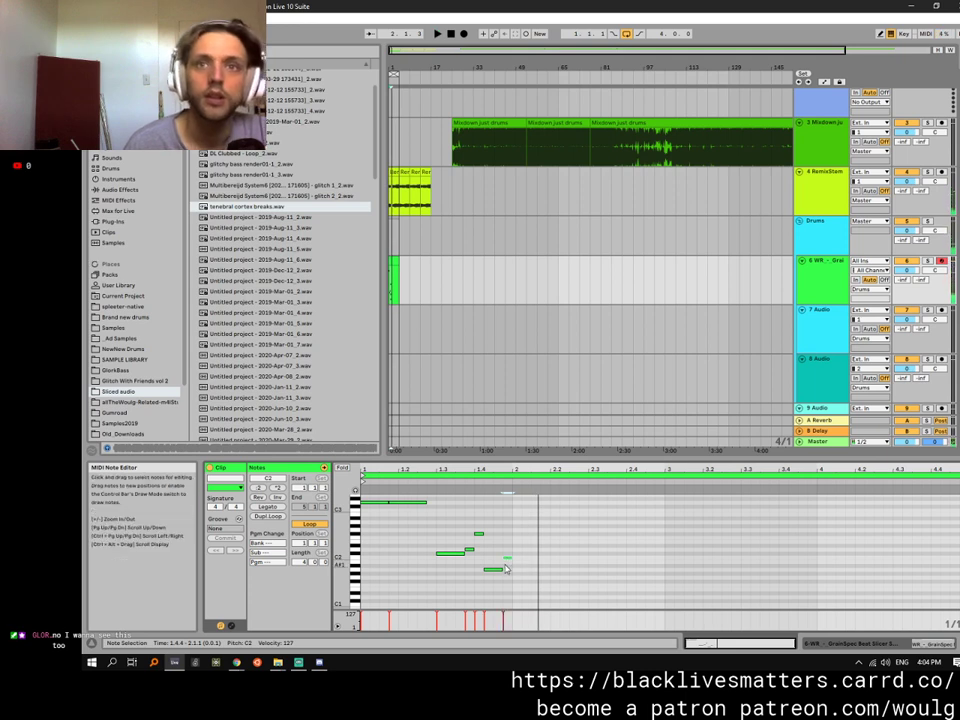
pyautogui.click(504, 576)
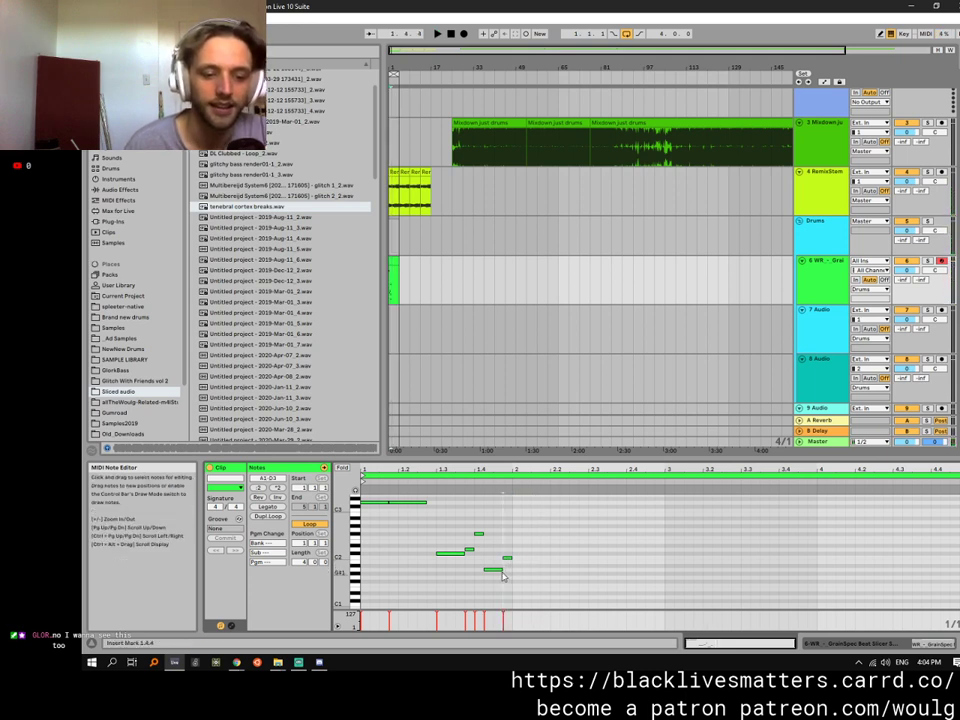
# Shorten the A1 note to 1.4.3, extend the C2 note back to 1.4.3, and duplicate the one-bar pattern into bar 2.
pyautogui.moveTo(501, 569); pyautogui.dragTo(405, 500)
pyautogui.press('space')
pyautogui.hotkey('ctrl', 'd')
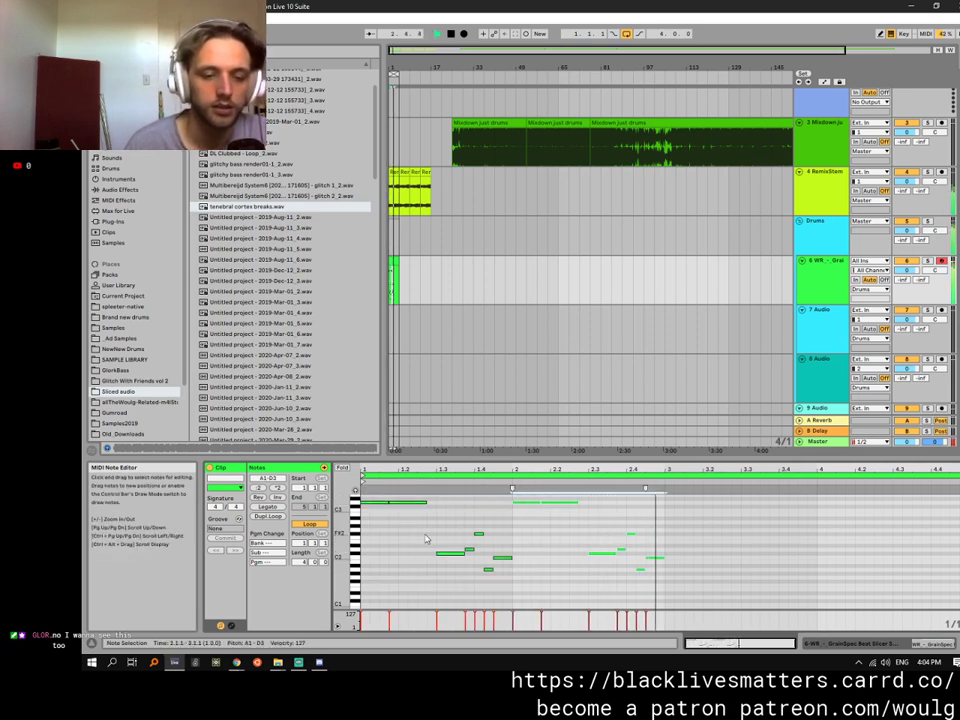
# Add A#2 at 1.2.3 and A2 at 1.2.4 in bar 1, shortening the second D3 note to end at 1.2.3.
pyautogui.doubleClick(422, 516)
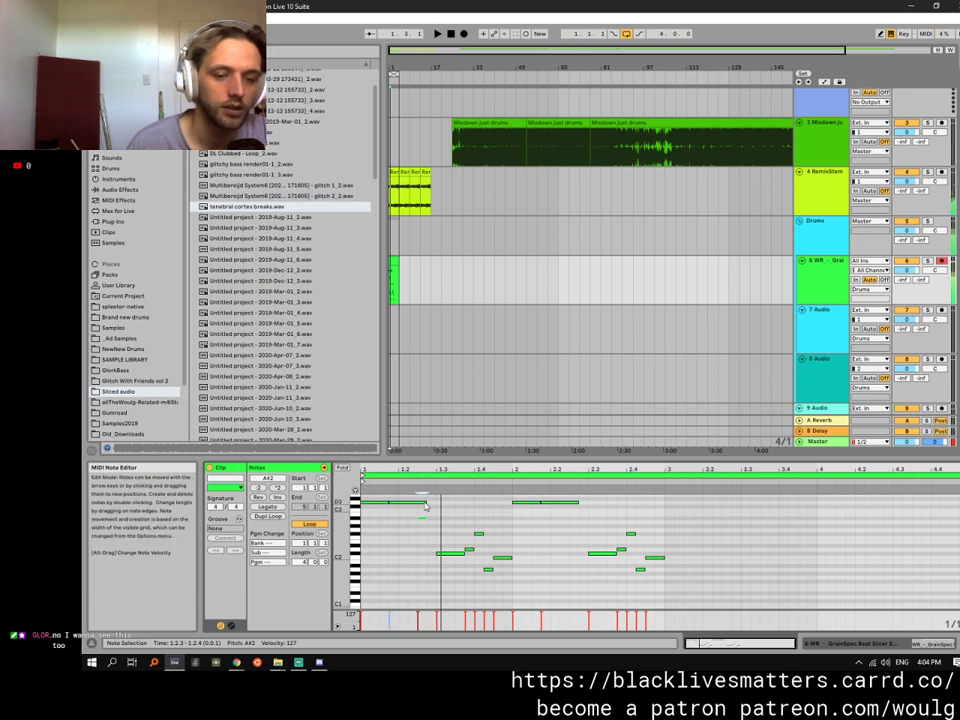
pyautogui.moveTo(424, 503); pyautogui.dragTo(413, 502)
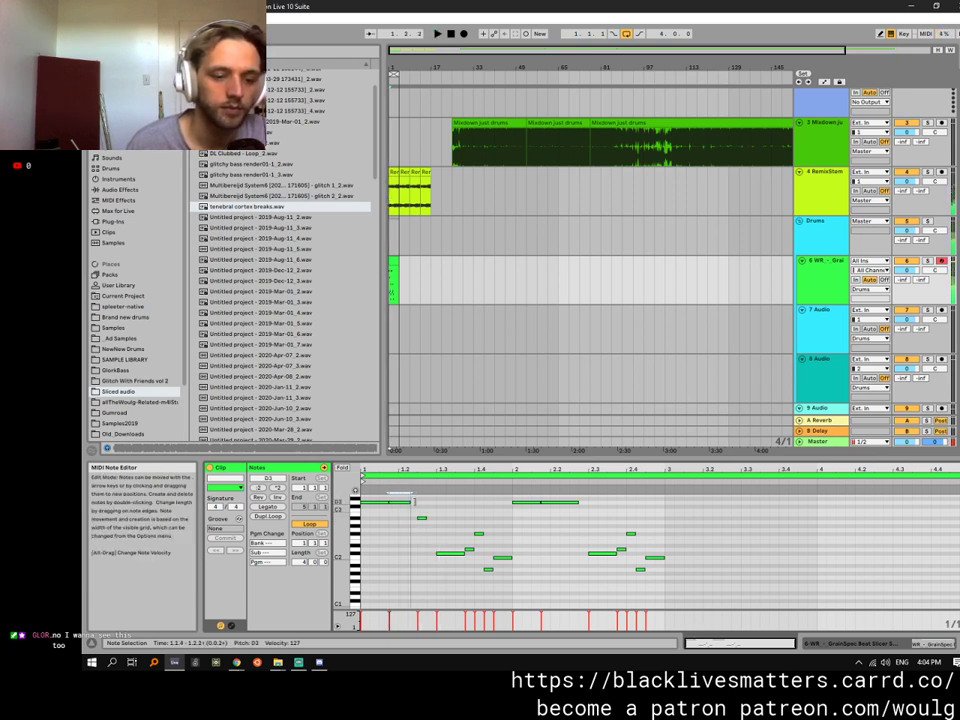
pyautogui.press('space')
pyautogui.doubleClick(430, 521)
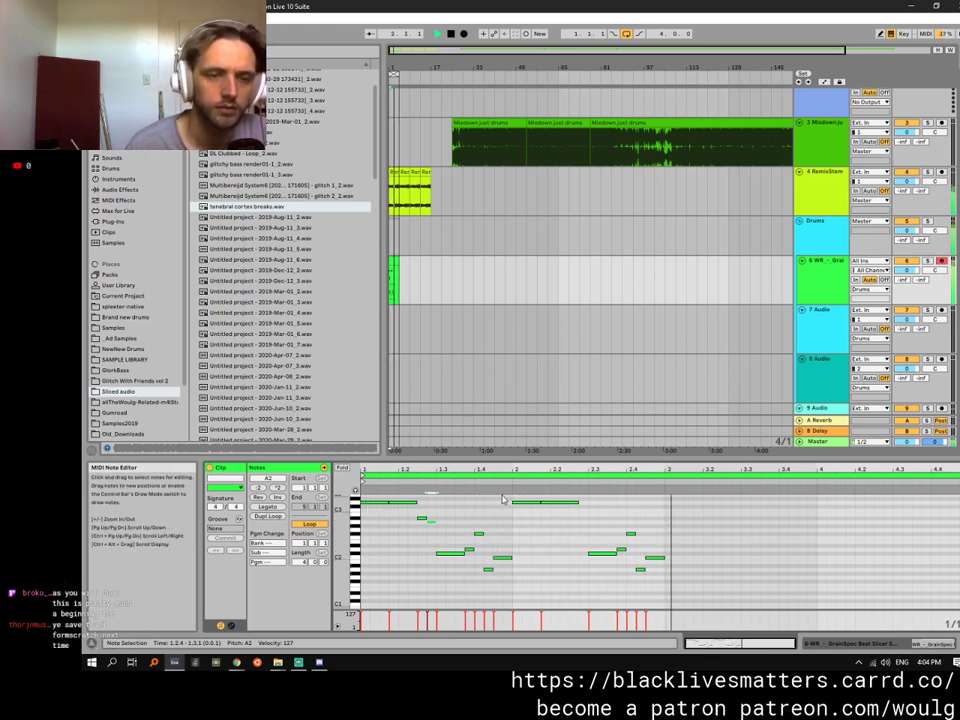
pyautogui.scroll(2, 562, 540)
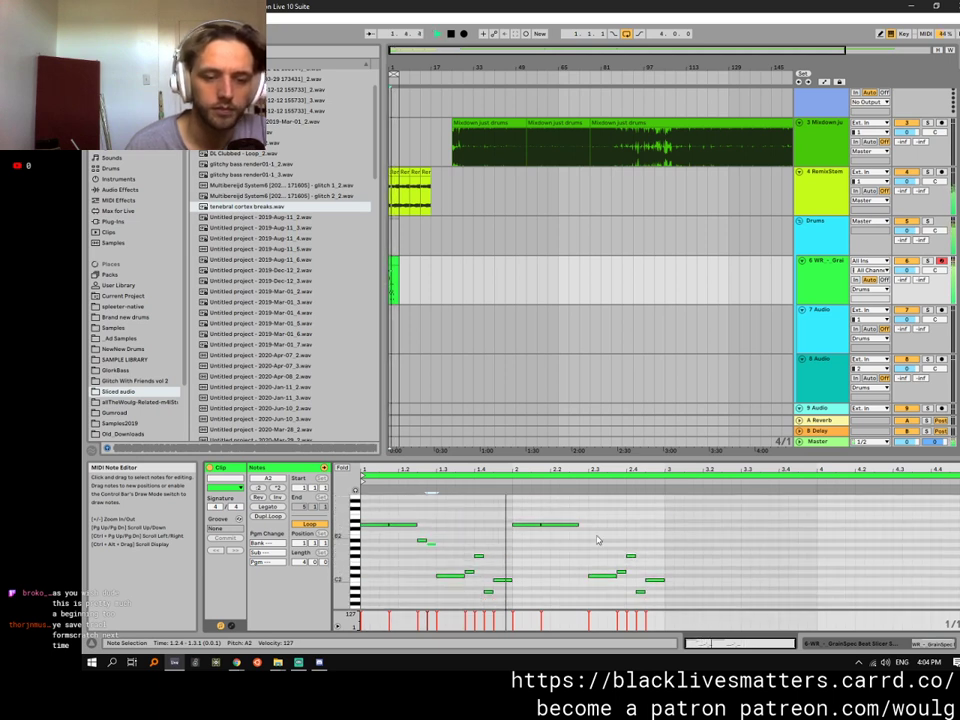
# Enable the MIDI editor preview and audition the slices on the piano roll keys around D3.
pyautogui.press('space')
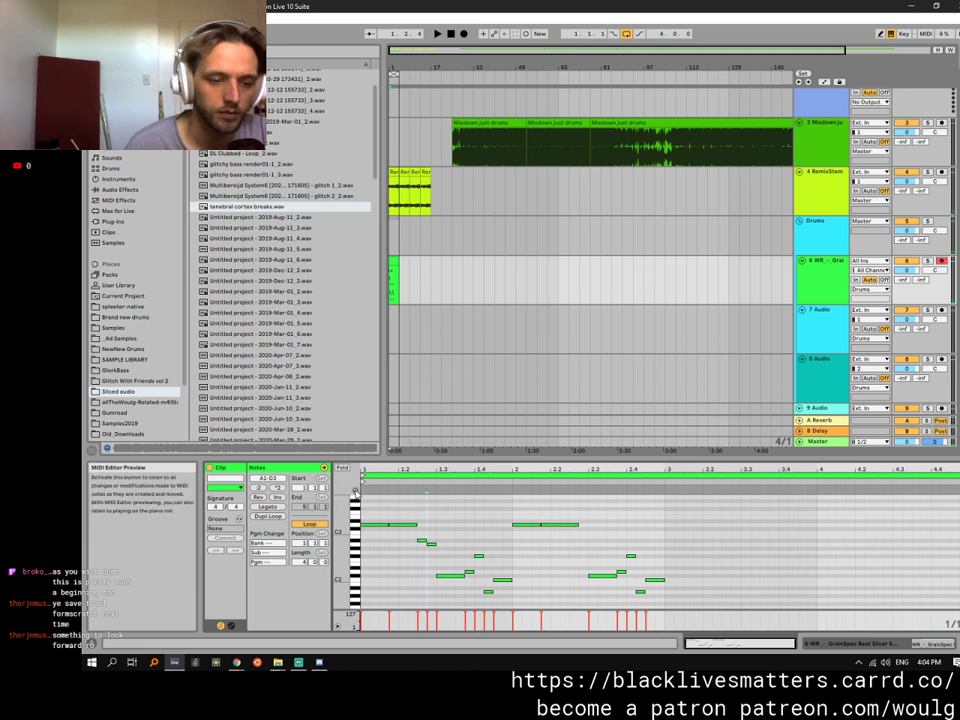
pyautogui.click(354, 525)
pyautogui.click(354, 522)
pyautogui.click(354, 531)
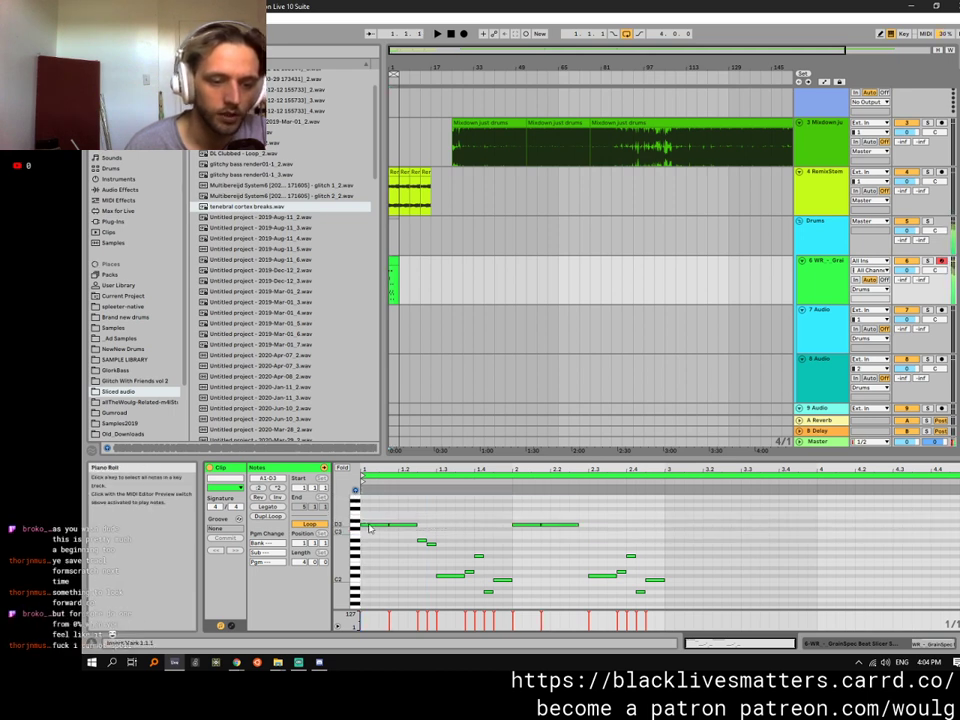
pyautogui.click(355, 524)
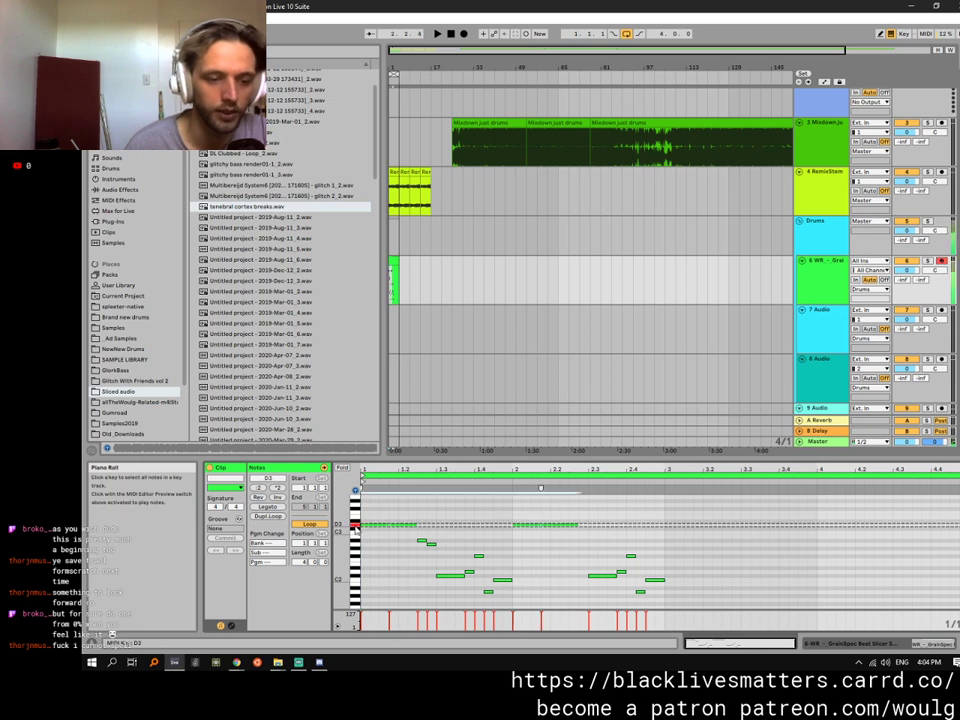
pyautogui.press('space')
pyautogui.click(646, 535)
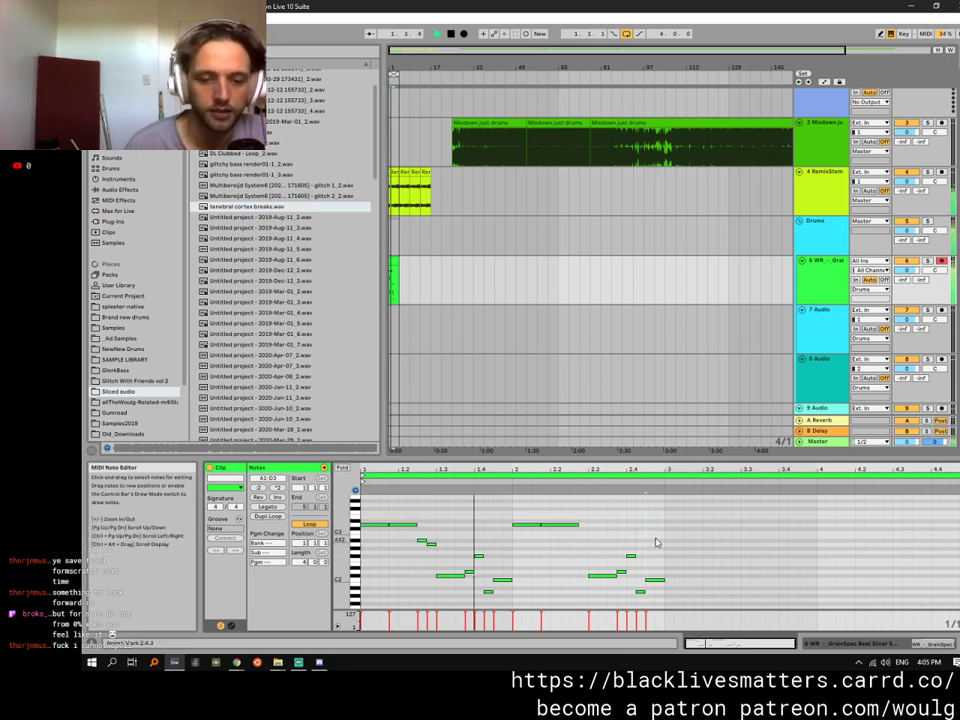
pyautogui.press('space')
# Add a C3 note at 2.2.4 and duplicate the two-bar pattern into bars 3 and 4.
pyautogui.doubleClick(583, 532)
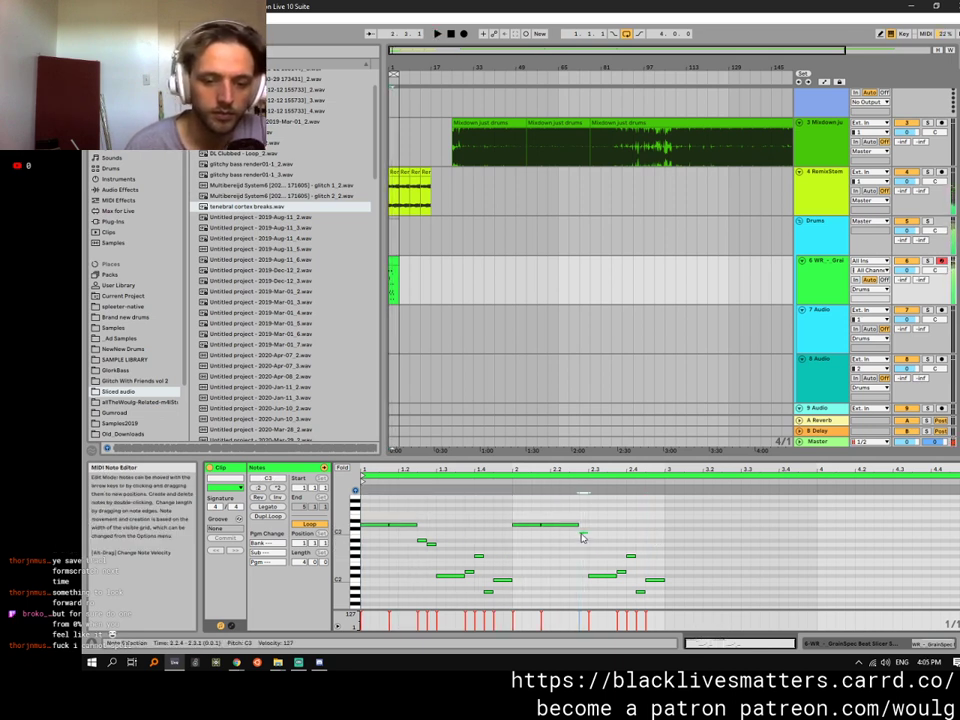
pyautogui.press('space')
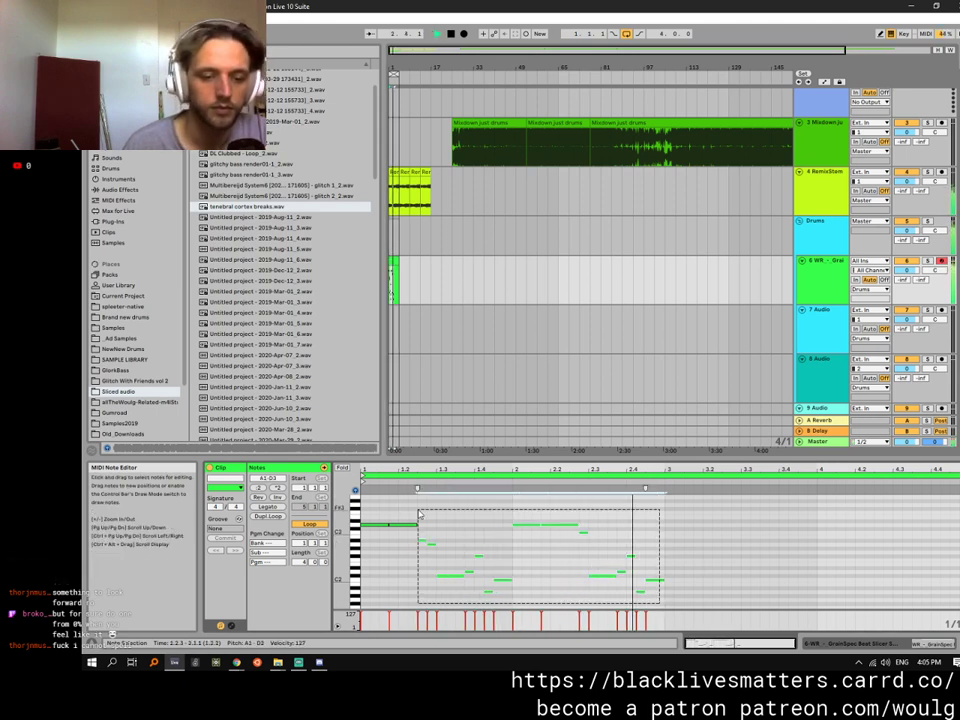
pyautogui.click(373, 511)
pyautogui.hotkey('ctrl', 'd')
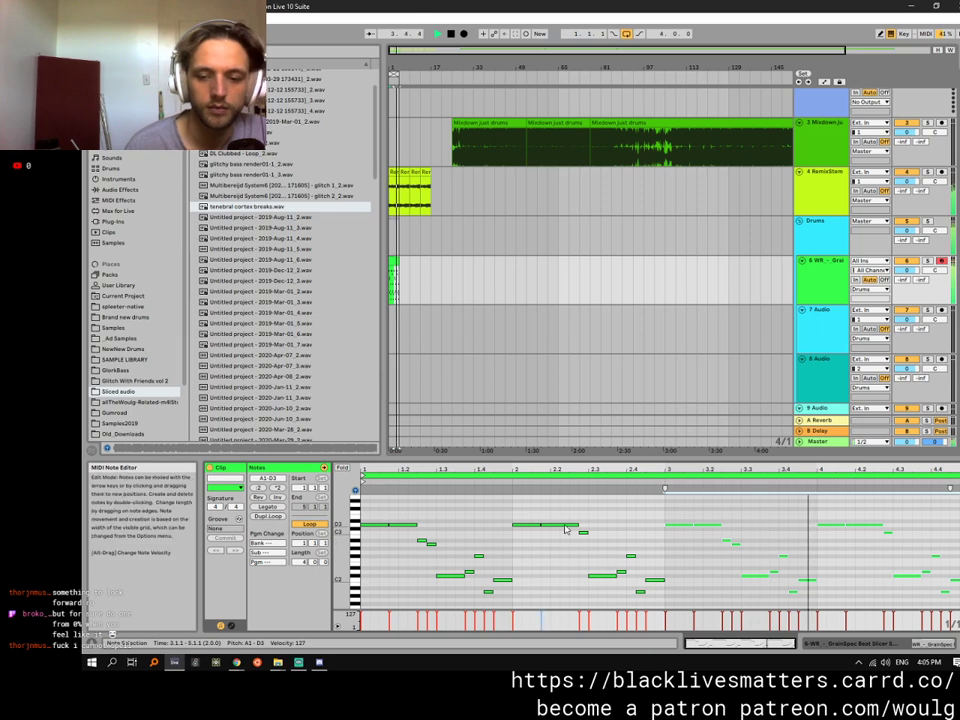
# Set the Beat Slicer Stretcher's speed to 0.14 and its Timestretch mode to rhythmic after trying monophonic.
pyautogui.hotkey('shift', 'Tab')
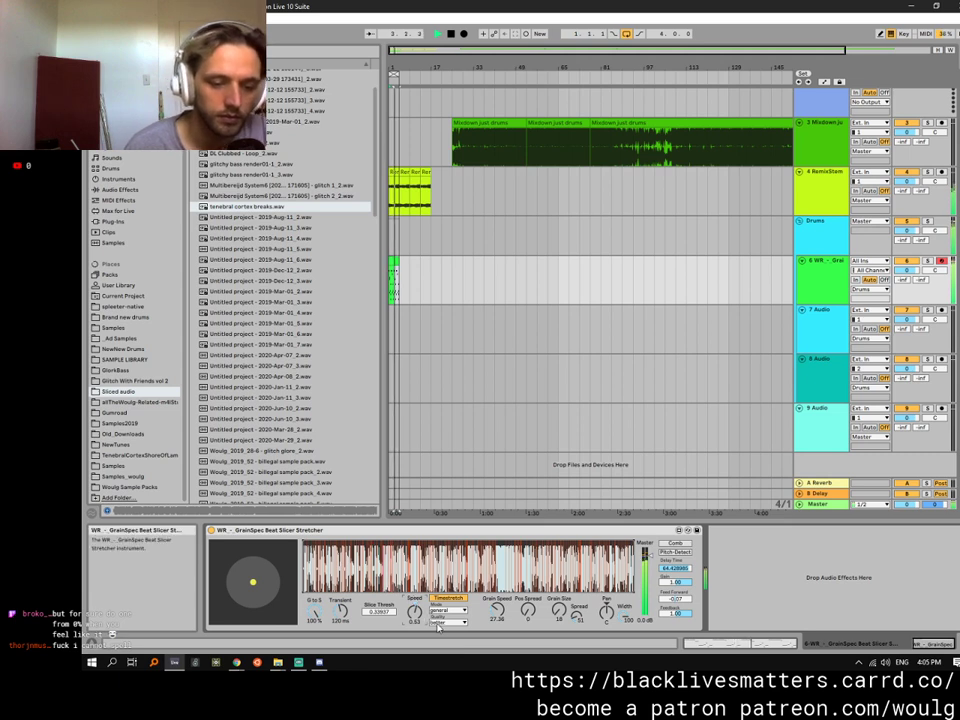
pyautogui.click(447, 610)
pyautogui.click(454, 638)
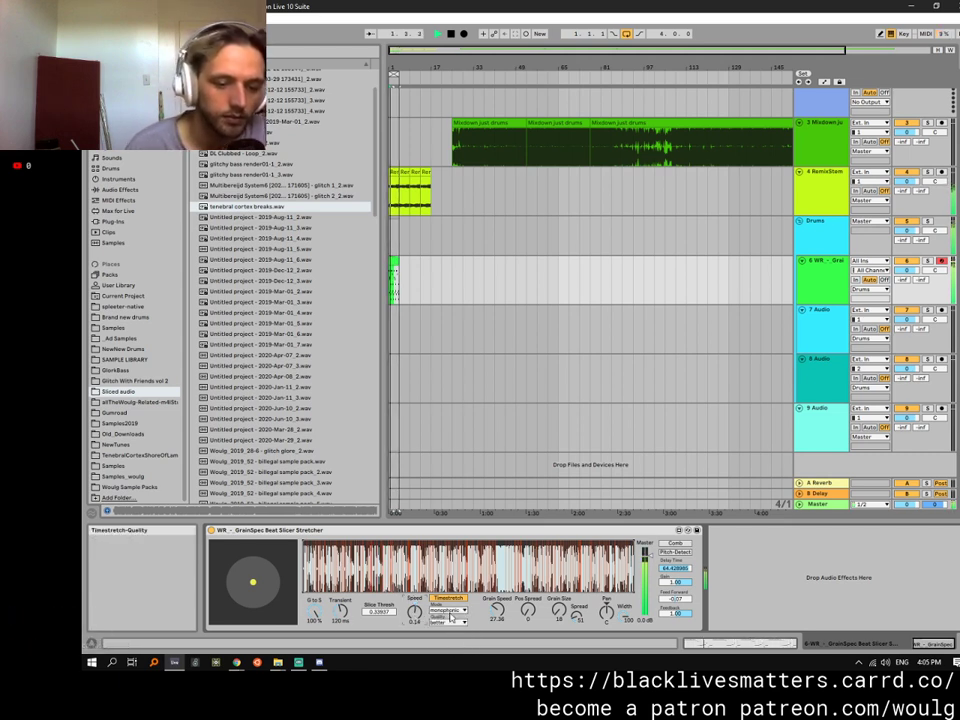
pyautogui.click(450, 611)
pyautogui.click(450, 646)
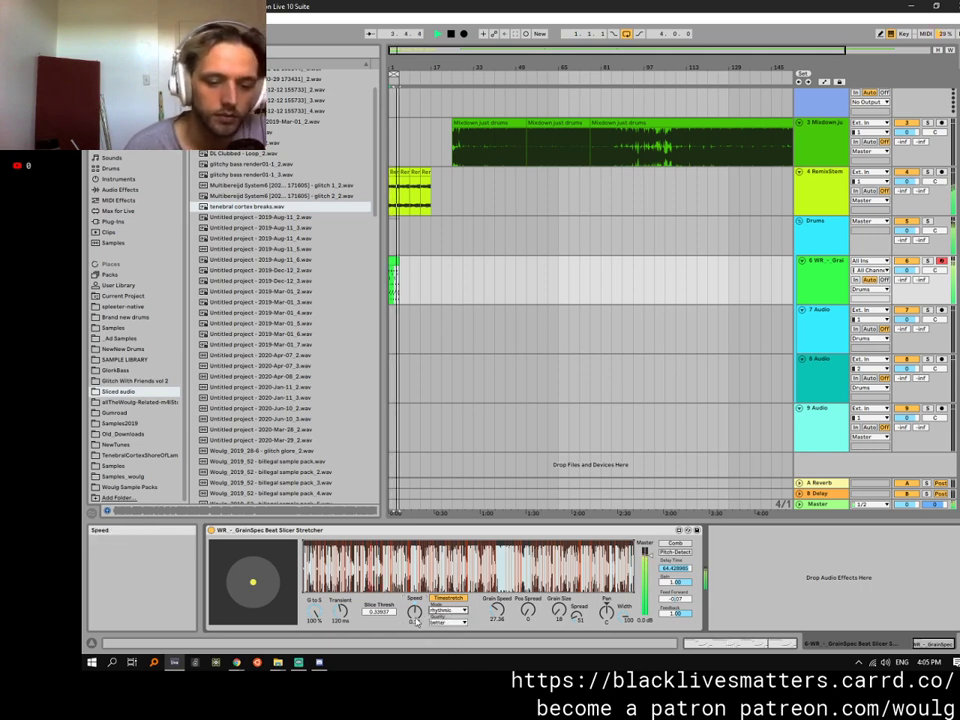
# Set the slicer's transient to 114 ms, grain speed to 5.94 and G to S to 77.1 %, with the node at the circle's lower edge.
pyautogui.moveTo(341, 611); pyautogui.dragTo(314, 638)
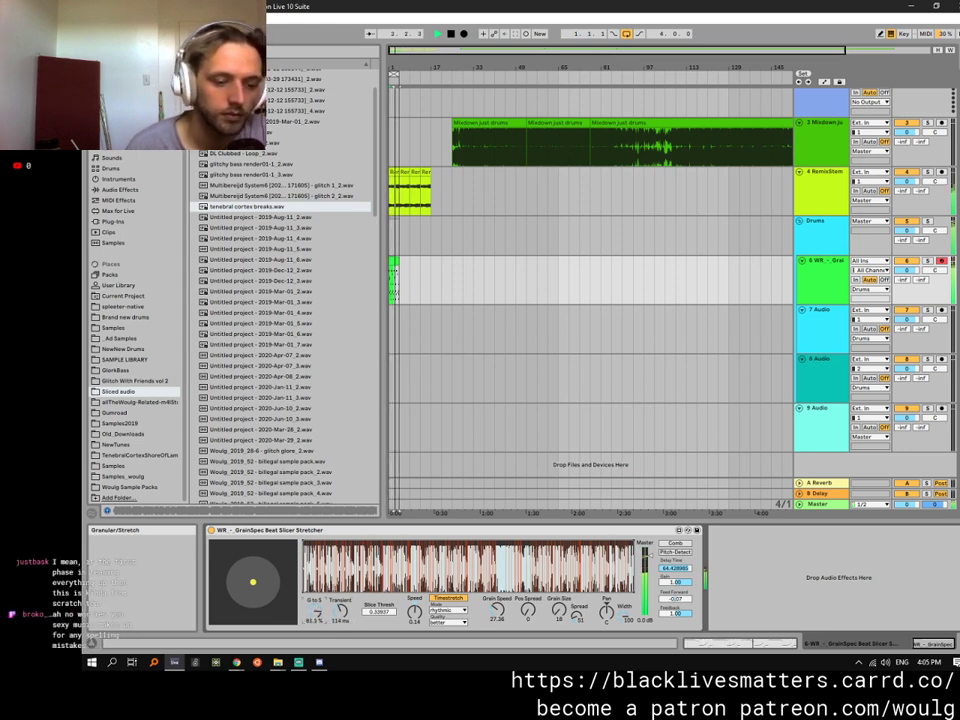
pyautogui.moveTo(257, 588)
pyautogui.mouseDown()
pyautogui.moveTo(253, 578)
pyautogui.moveTo(266, 576)
pyautogui.moveTo(252, 578)
pyautogui.moveTo(256, 612)
pyautogui.mouseUp()
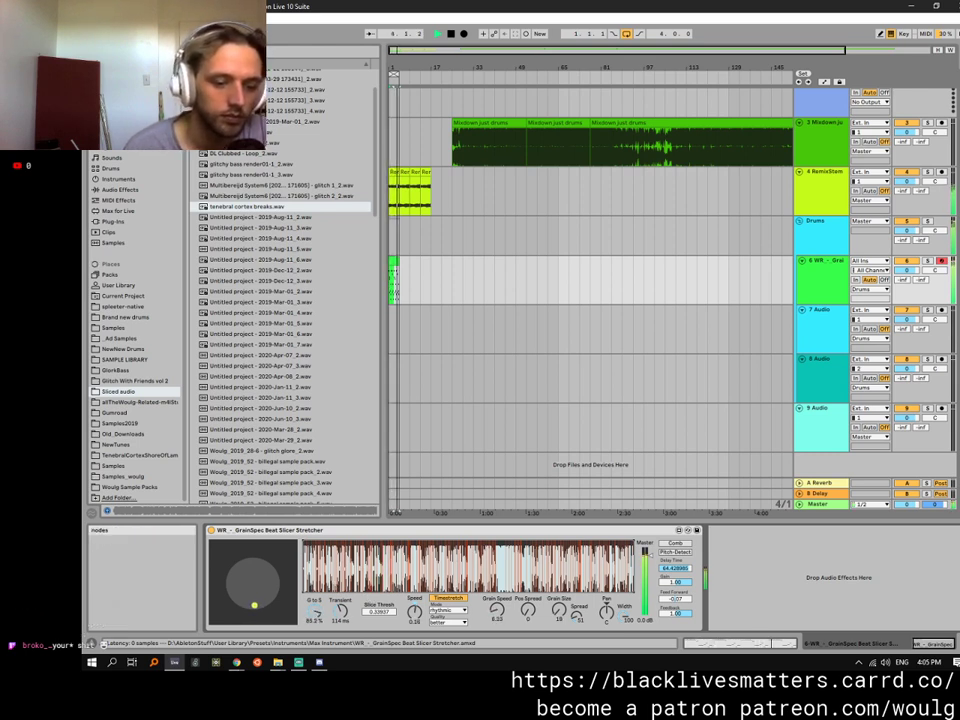
pyautogui.moveTo(254, 604); pyautogui.dragTo(255, 608)
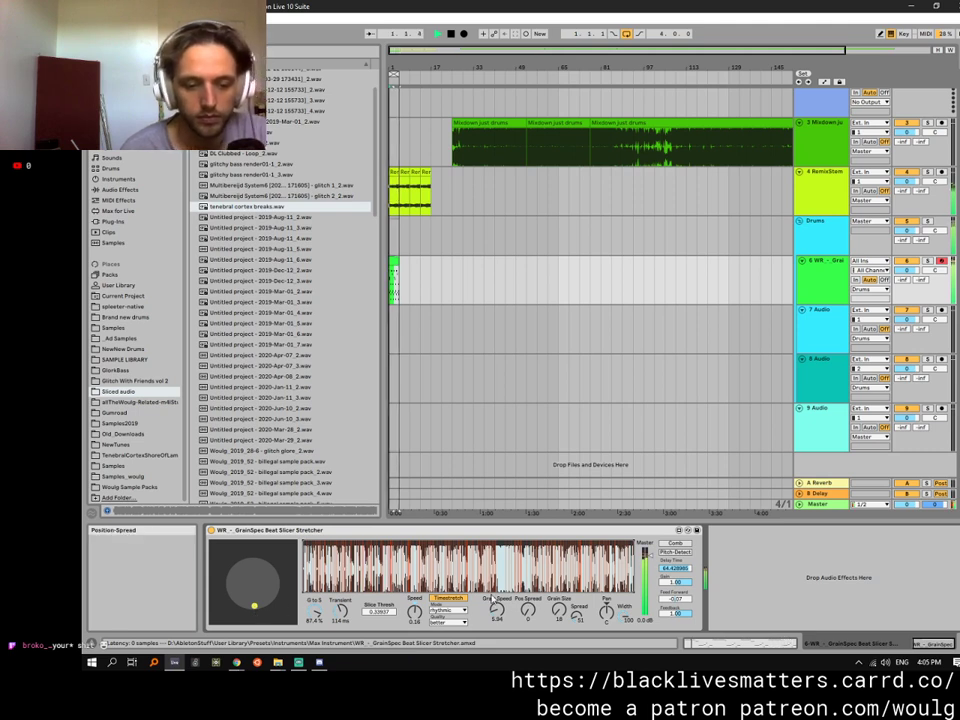
pyautogui.moveTo(317, 611); pyautogui.dragTo(317, 600)
pyautogui.press('space')
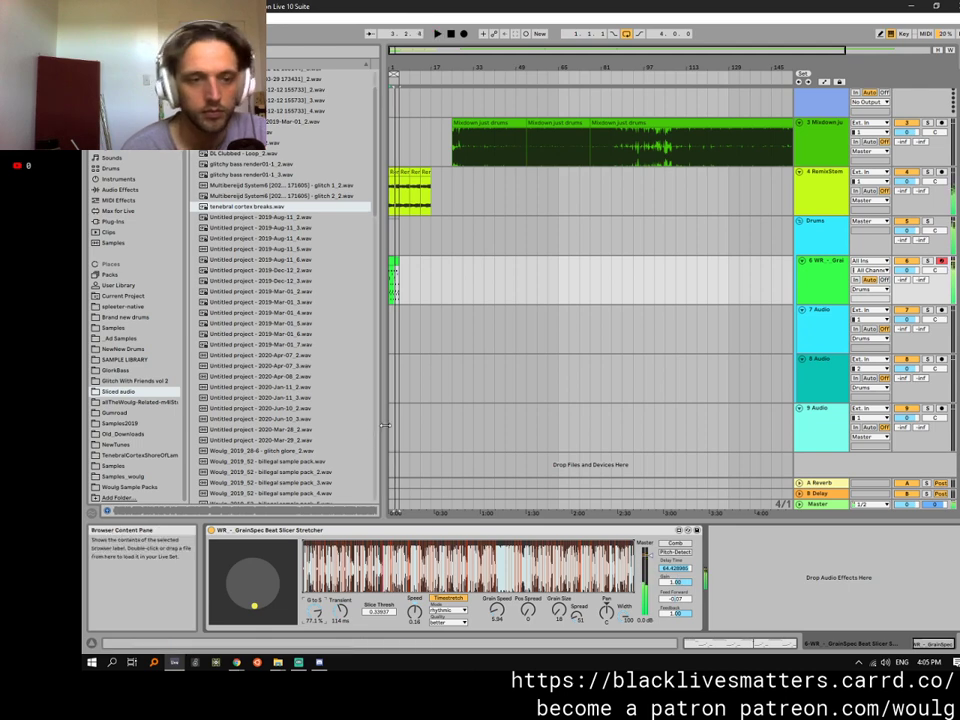
# Open the track 6 MIDI clip in an enlarged note editor and delete all of its notes.
pyautogui.doubleClick(393, 262)
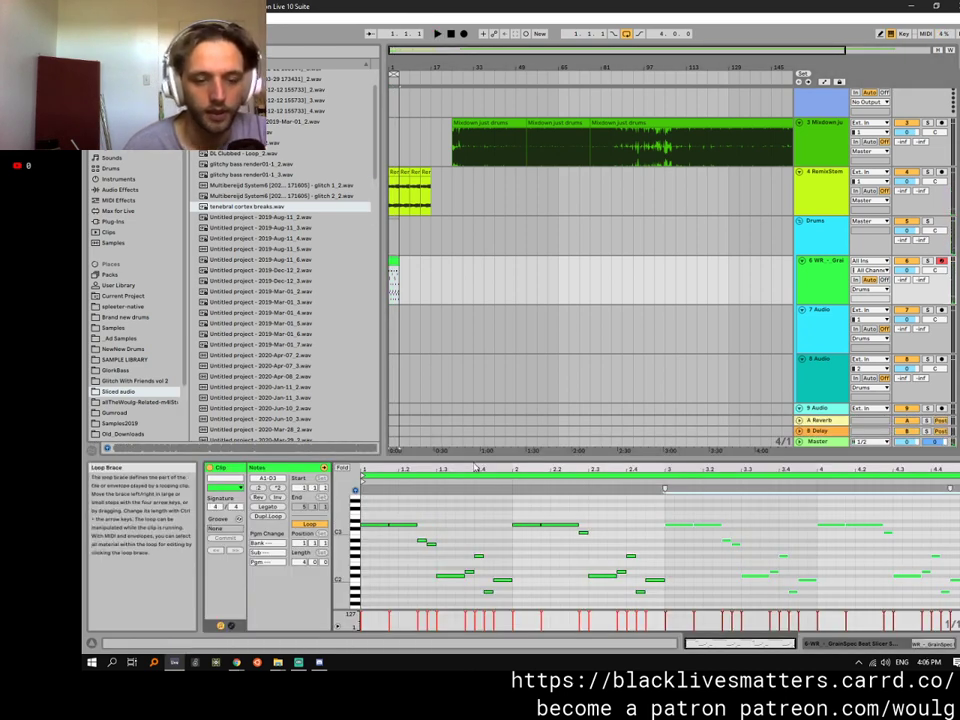
pyautogui.moveTo(475, 457); pyautogui.dragTo(475, 308)
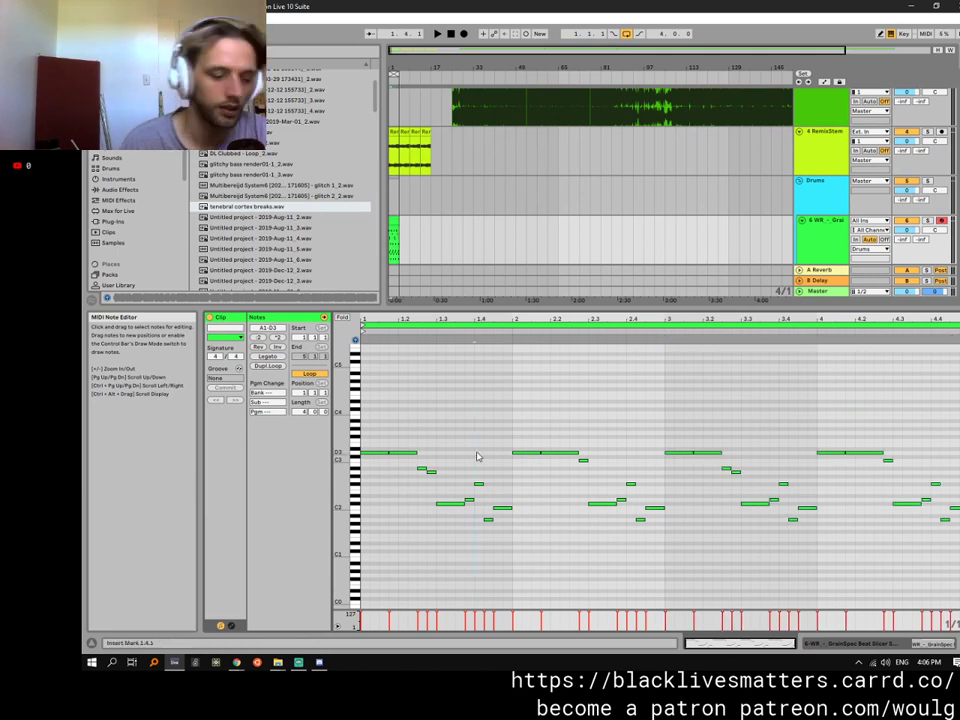
pyautogui.press('Delete')
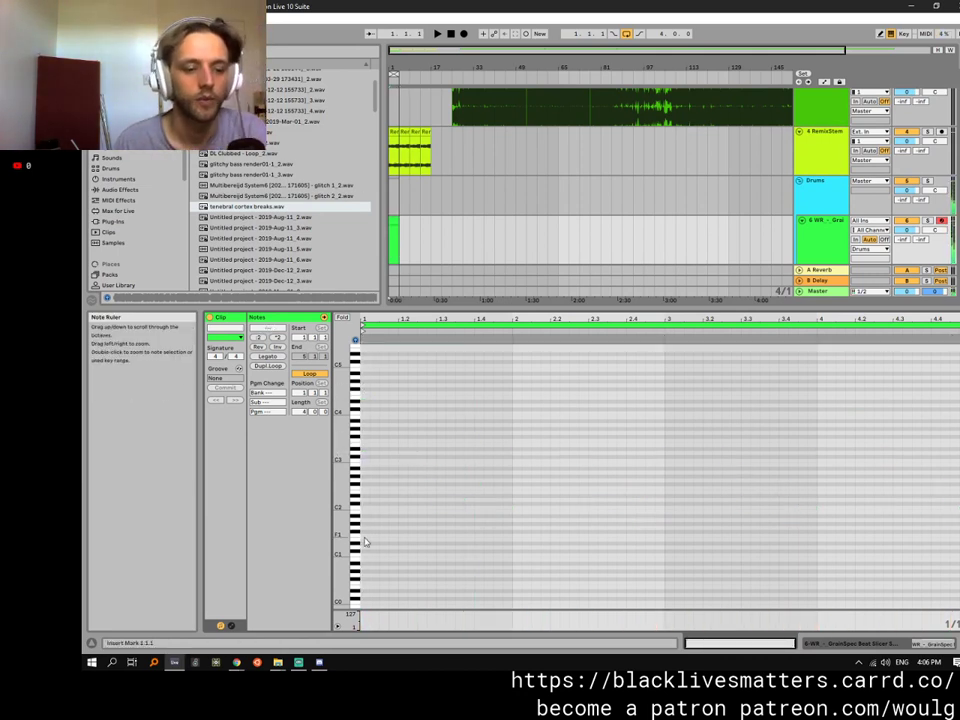
# Try out a C-1 note from 1.1.1 to 1.3.2 in the emptied clip and remove it again.
pyautogui.doubleClick(364, 568)
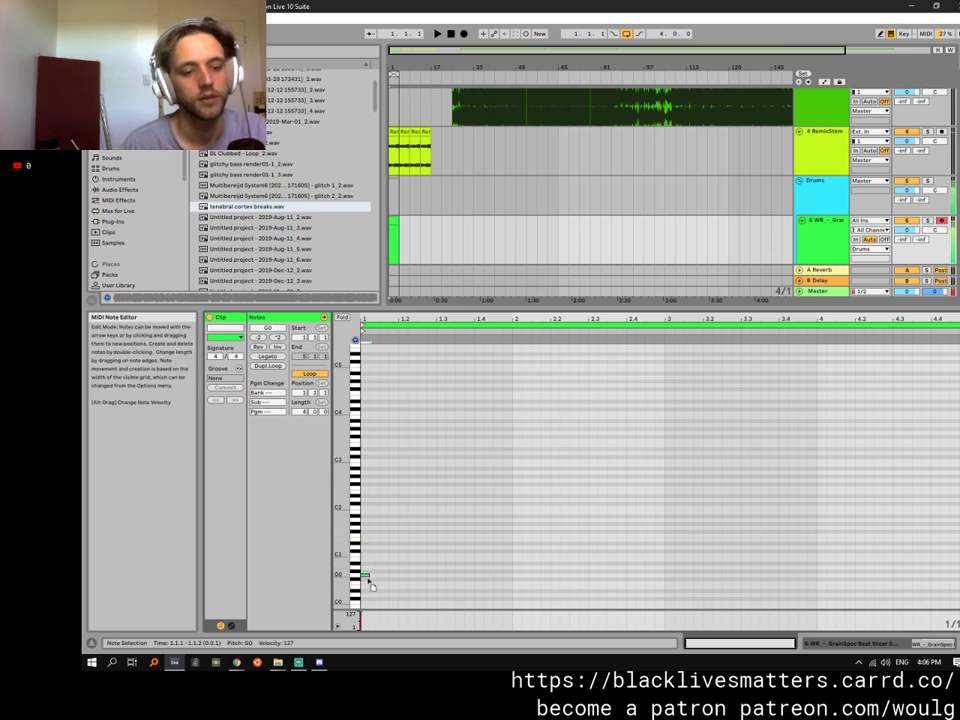
pyautogui.moveTo(375, 601); pyautogui.dragTo(372, 603)
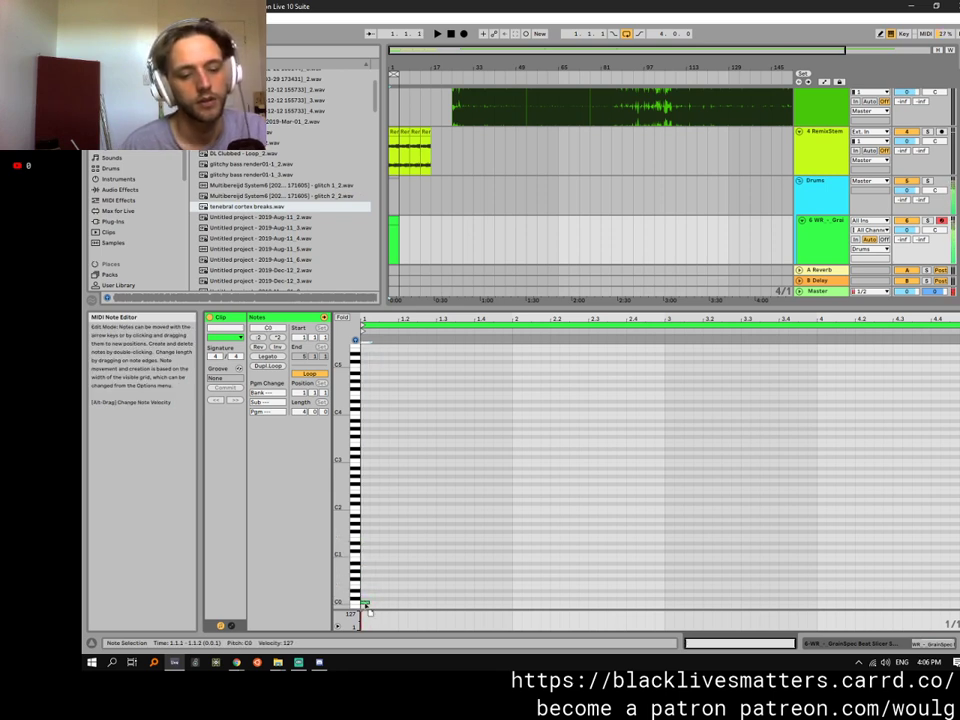
pyautogui.scroll(3, 372, 590)
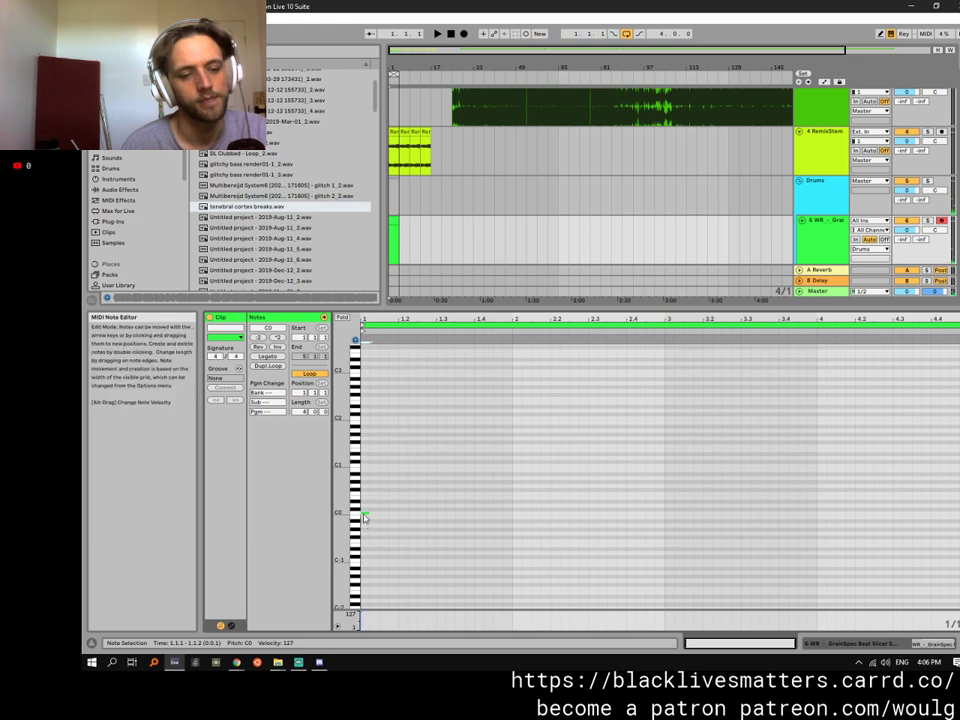
pyautogui.moveTo(364, 514); pyautogui.dragTo(446, 562)
pyautogui.press('space')
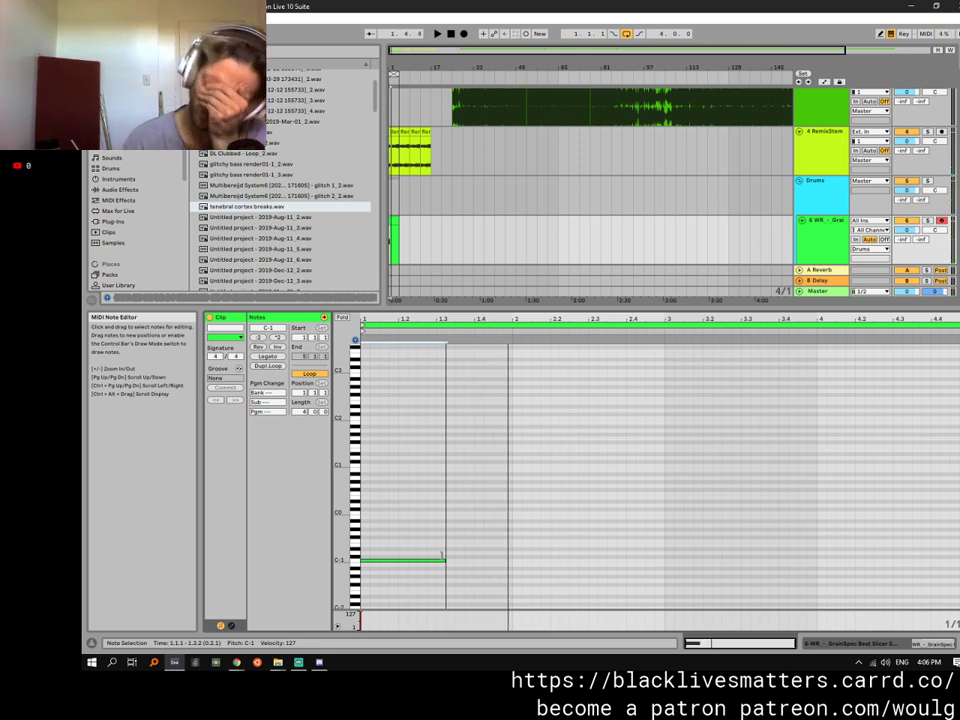
pyautogui.moveTo(442, 555); pyautogui.dragTo(415, 557)
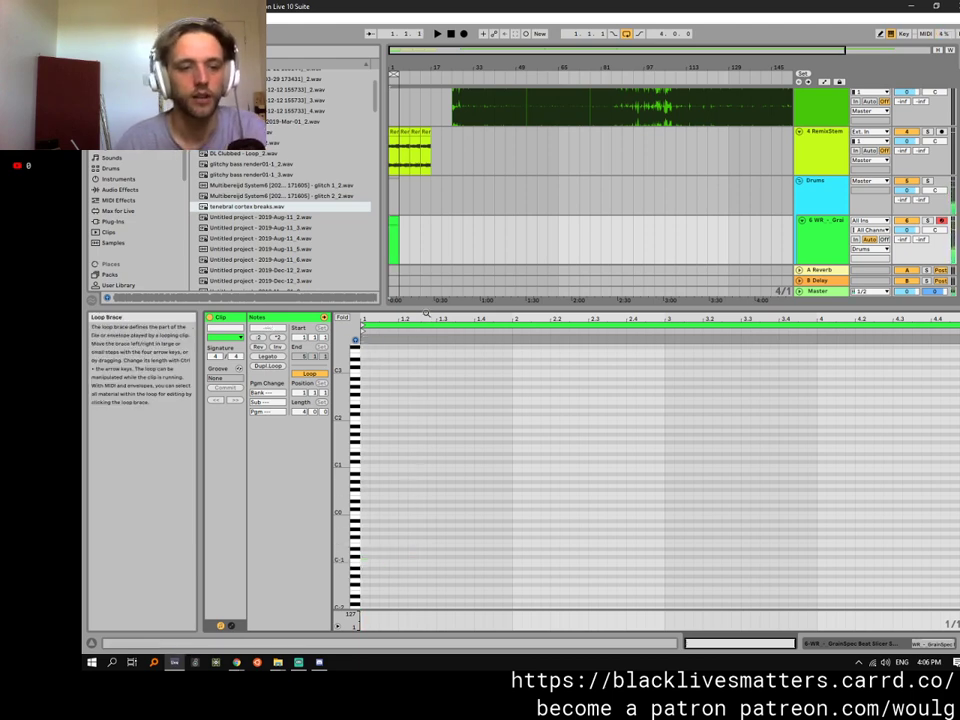
pyautogui.moveTo(426, 308); pyautogui.dragTo(426, 493)
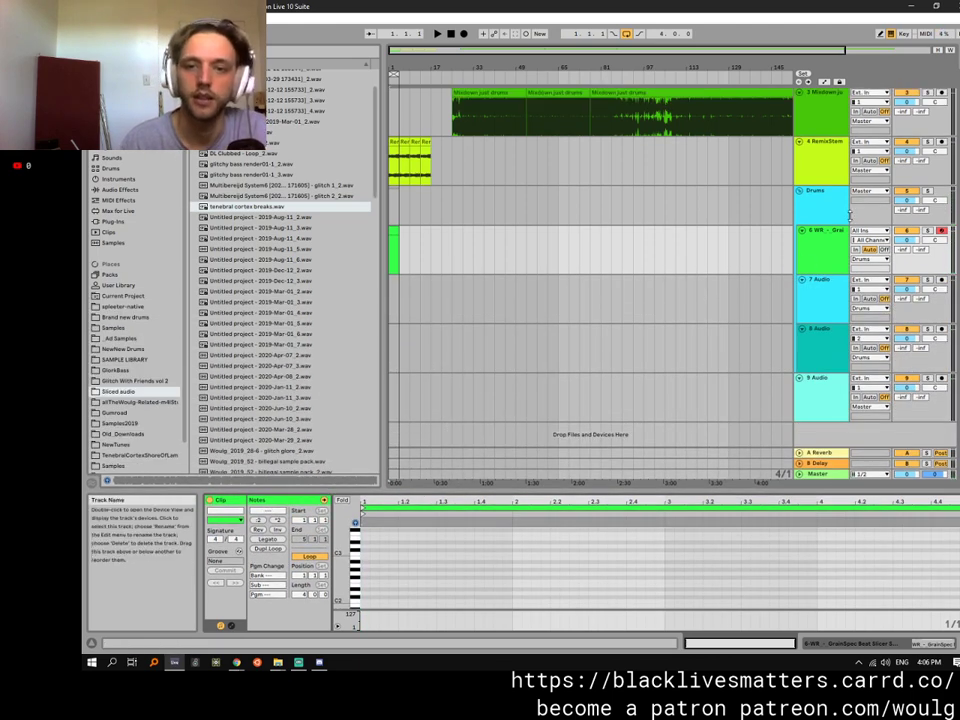
# Insert a MIDI track between the RemixStems track and the Drums group, and extend the arrangement loop to 16 bars during playback.
pyautogui.hotkey('ctrl', 'shift', 't')
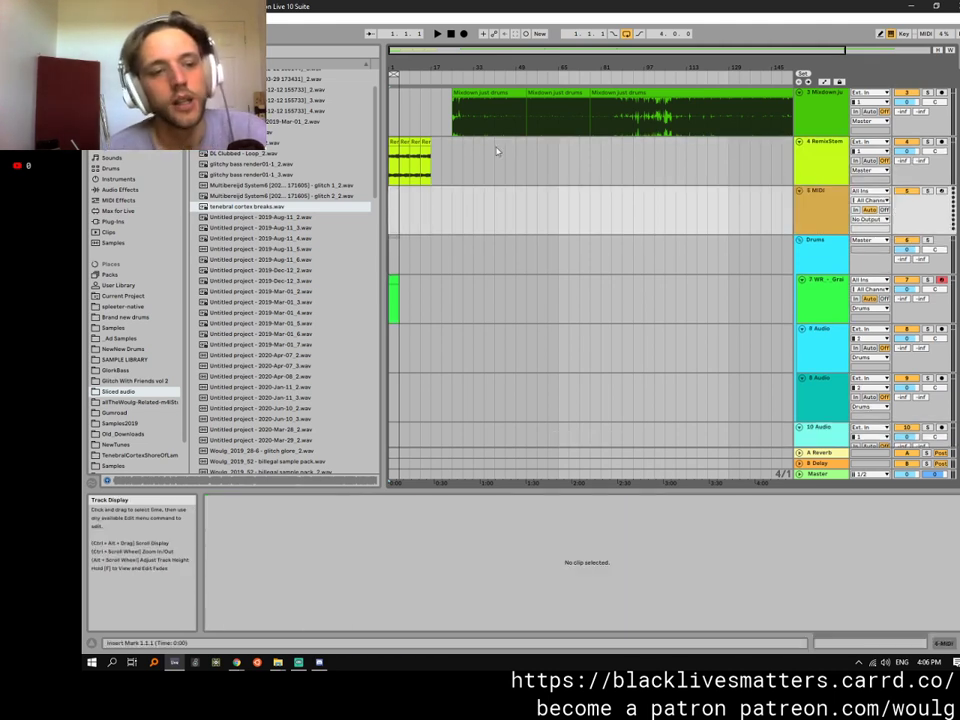
pyautogui.press('space')
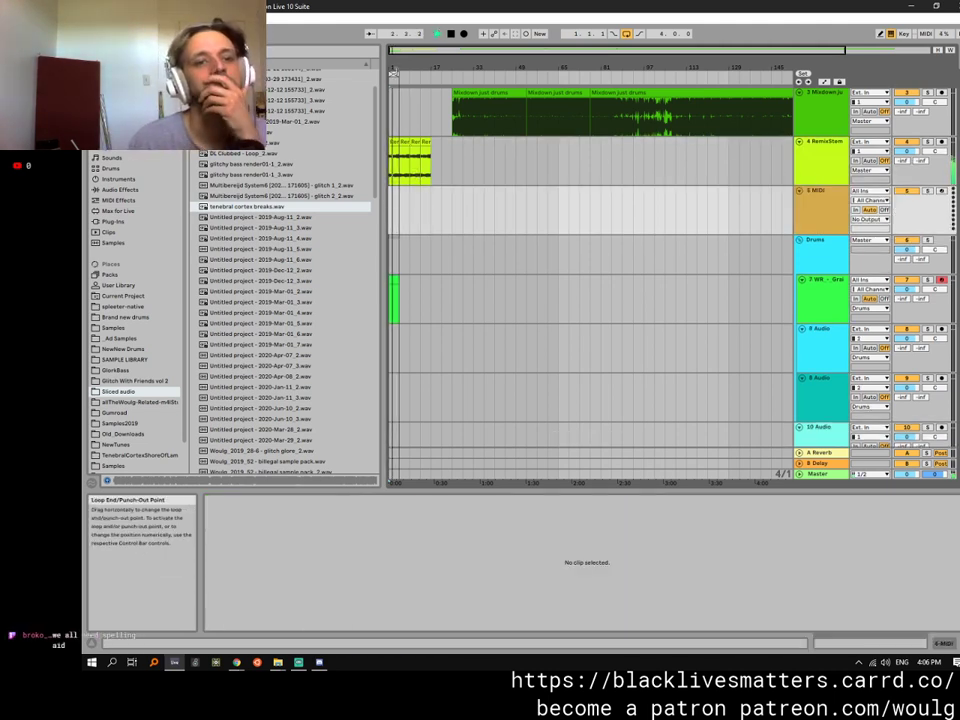
pyautogui.moveTo(398, 74); pyautogui.dragTo(430, 76)
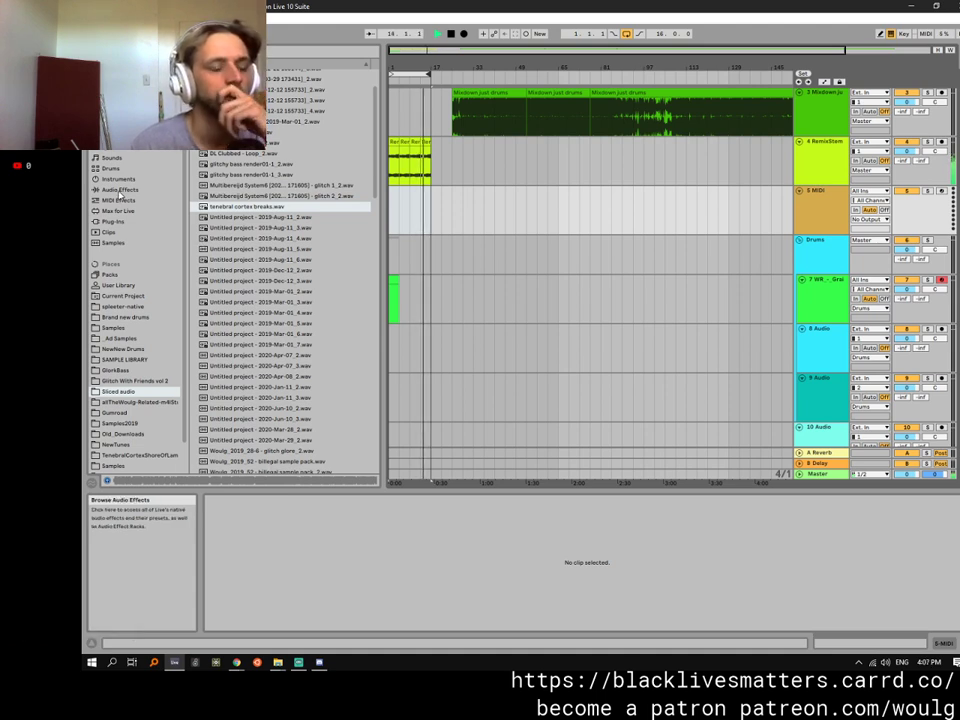
pyautogui.click(120, 190)
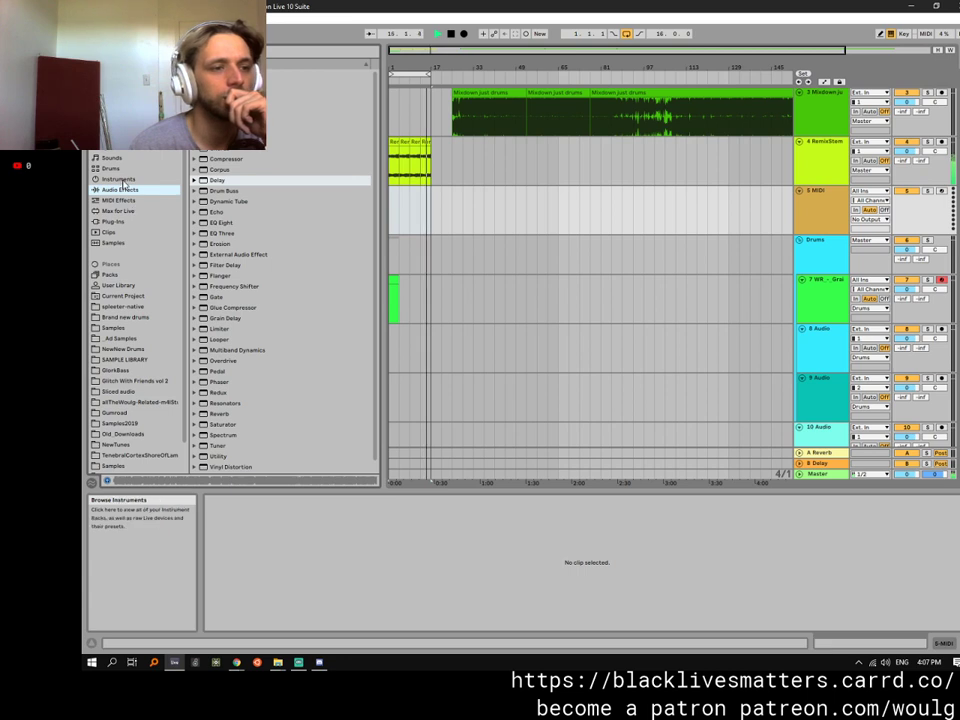
pyautogui.click(118, 179)
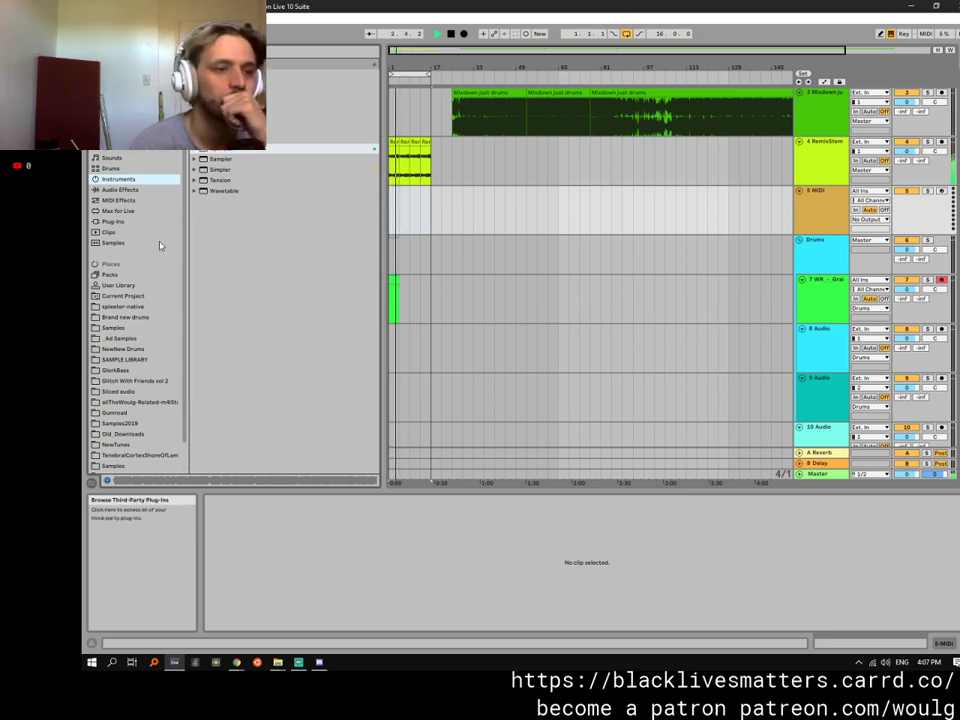
pyautogui.scroll(1, 149, 319)
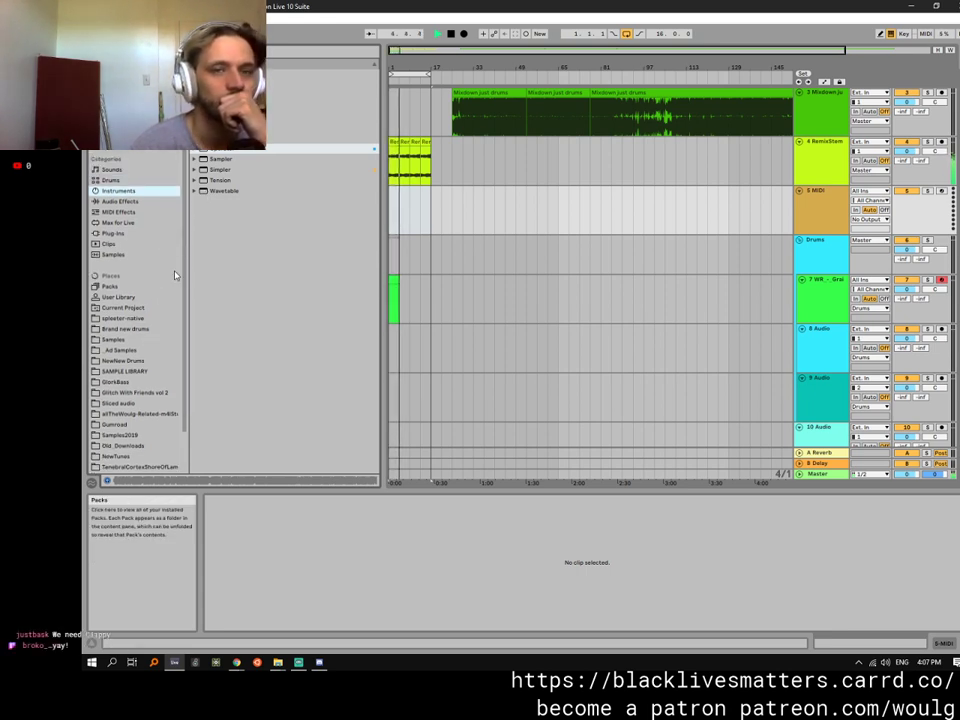
# Turn on Warp for all four serumPaddle clips on track 4, transpose them to -10 st and raise their gain to 15.6 dB.
pyautogui.click(412, 143)
pyautogui.press('space')
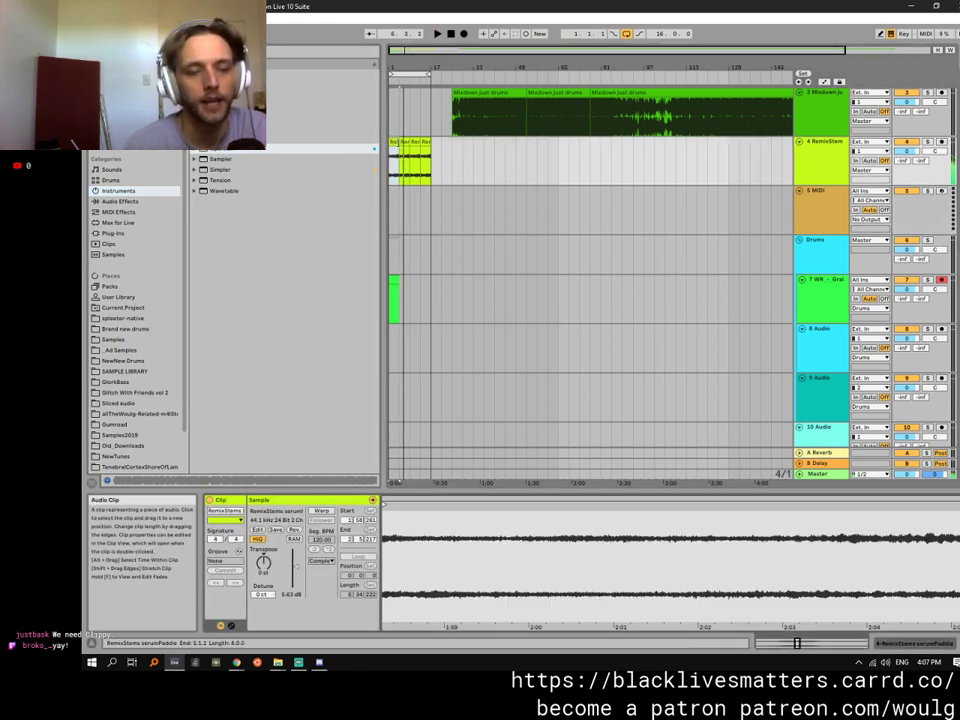
pyautogui.click(424, 142)
pyautogui.moveTo(432, 160); pyautogui.dragTo(390, 160)
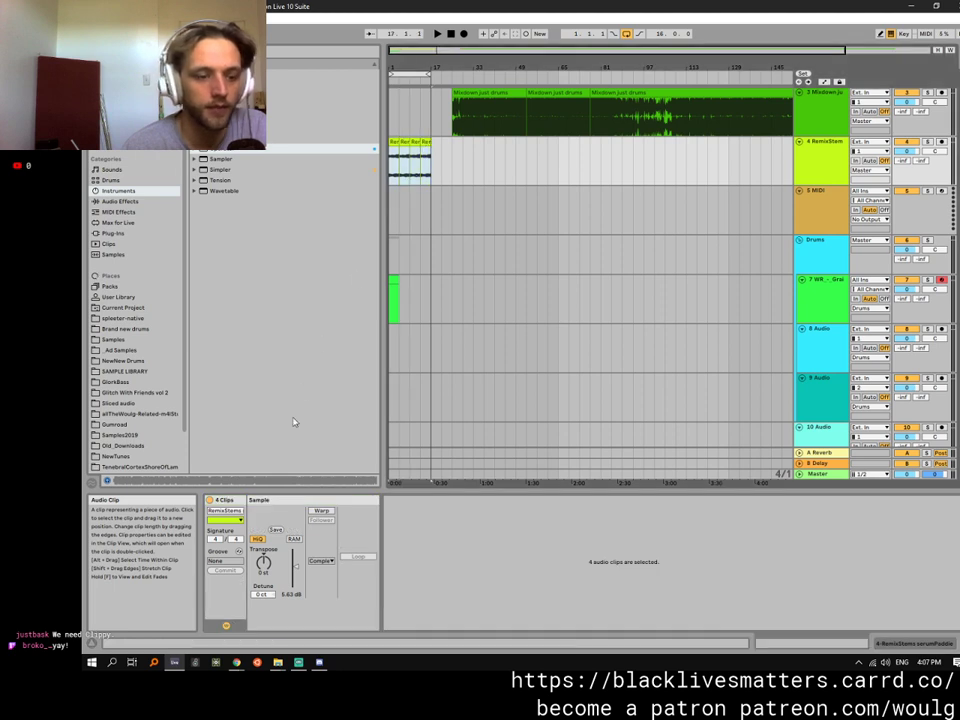
pyautogui.click(321, 510)
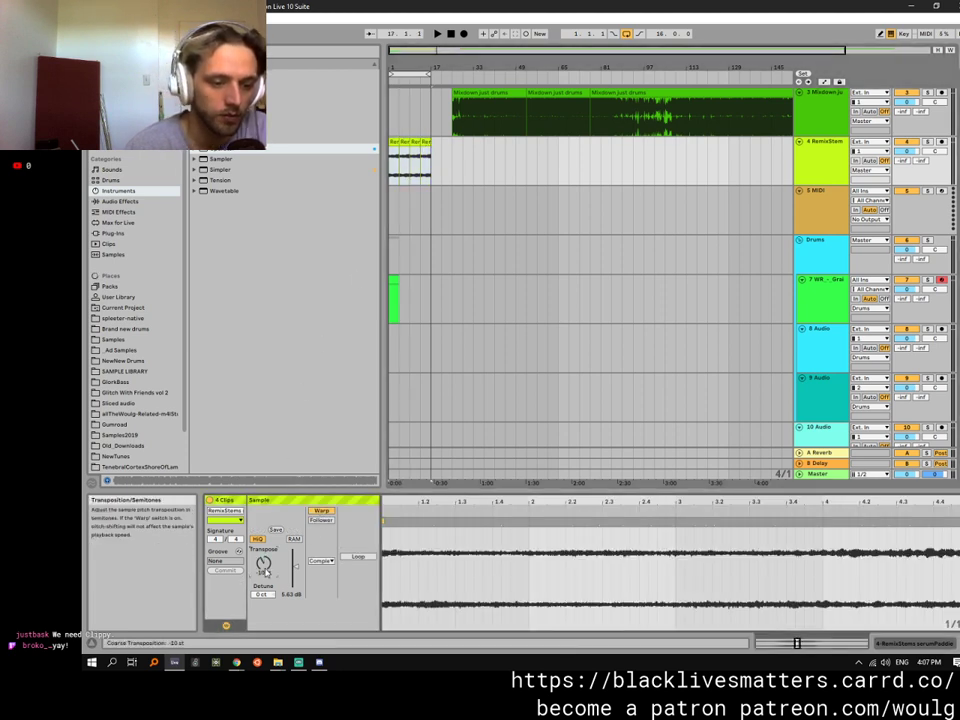
pyautogui.press('space')
pyautogui.moveTo(295, 566); pyautogui.dragTo(295, 555)
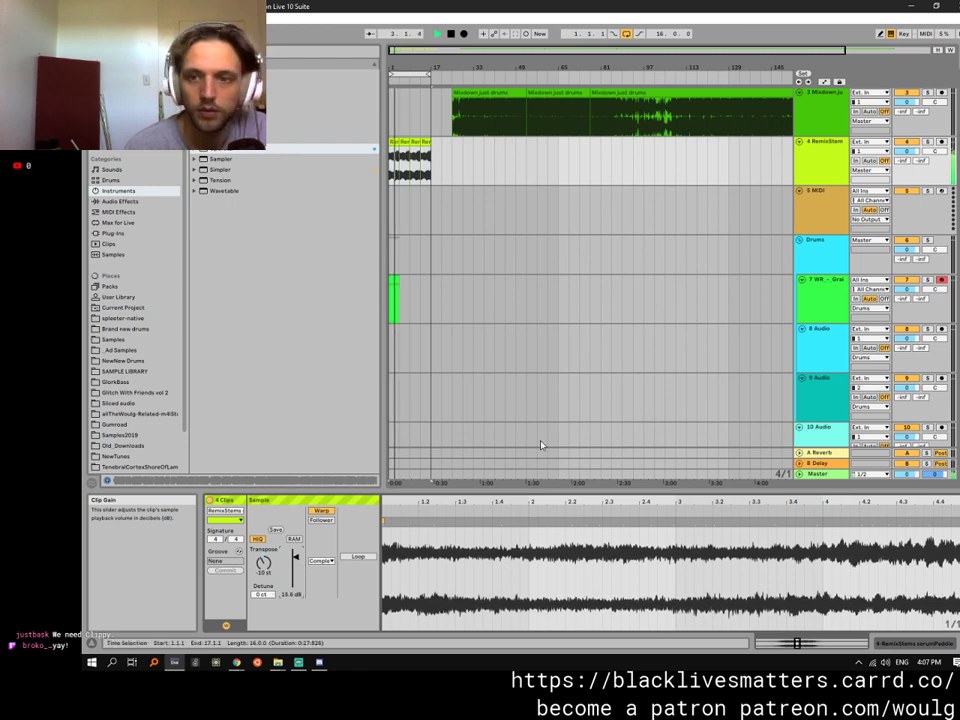
# Duplicate the RemixStems track and transpose the copy's four clips to 2 st, leaving Warp on.
pyautogui.click(822, 184)
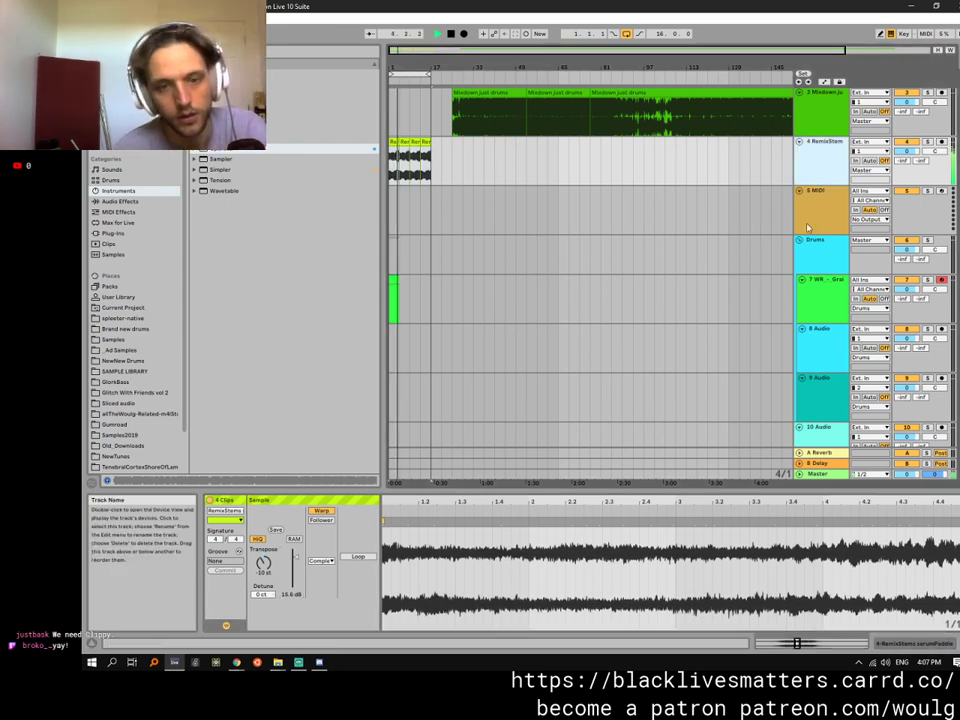
pyautogui.hotkey('ctrl', 'd')
pyautogui.click(395, 191)
pyautogui.keyDown('shift'); pyautogui.click(426, 191); pyautogui.keyUp('shift')
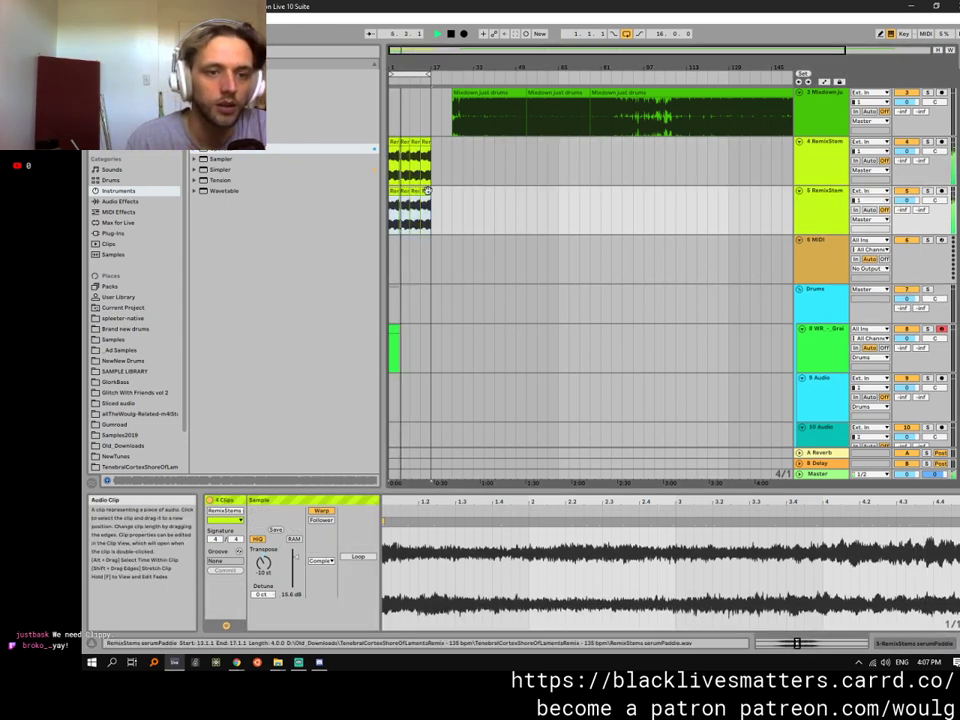
pyautogui.click(321, 511)
pyautogui.click(322, 511)
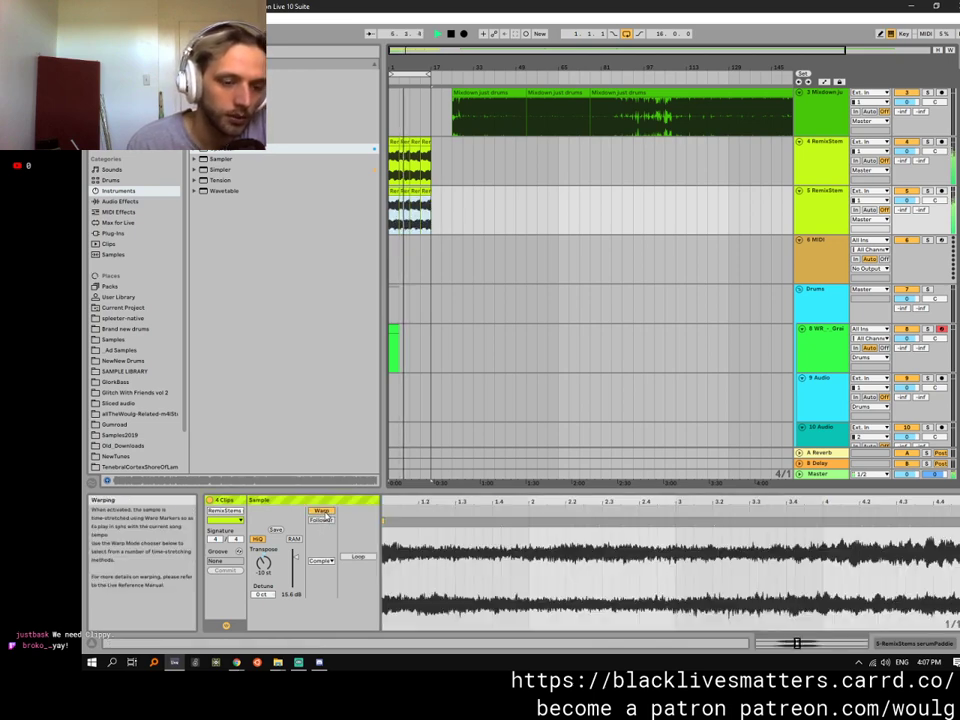
pyautogui.moveTo(265, 560); pyautogui.dragTo(265, 524)
# Try the Beats warp mode on the four copied clips with Preserve at 1/16 and the transient envelope at 24.
pyautogui.click(320, 561)
pyautogui.click(322, 566)
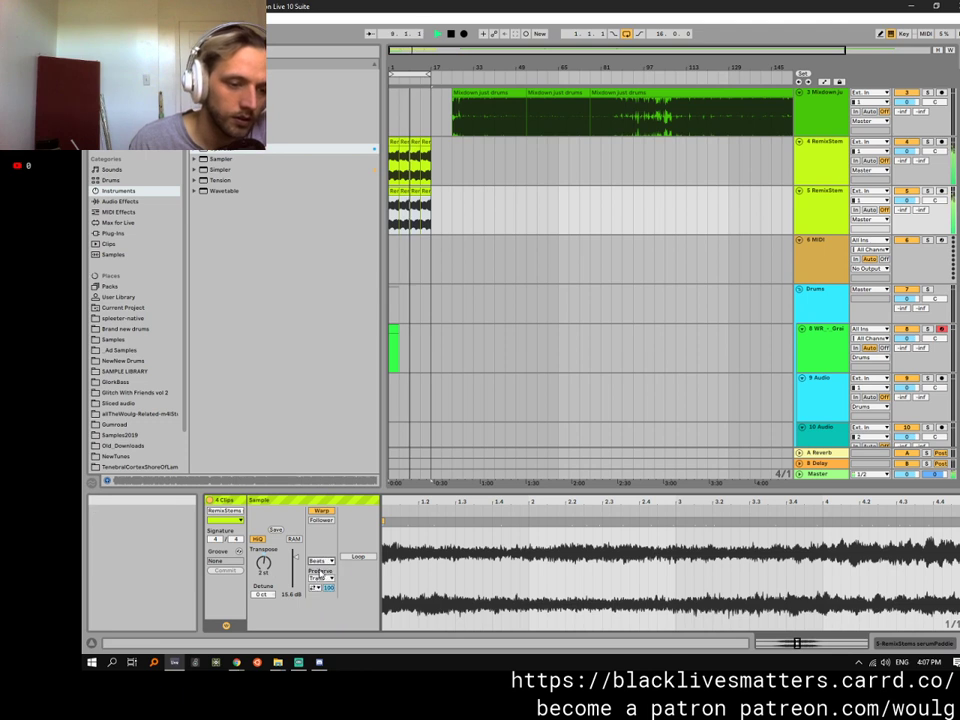
pyautogui.click(320, 578)
pyautogui.click(329, 621)
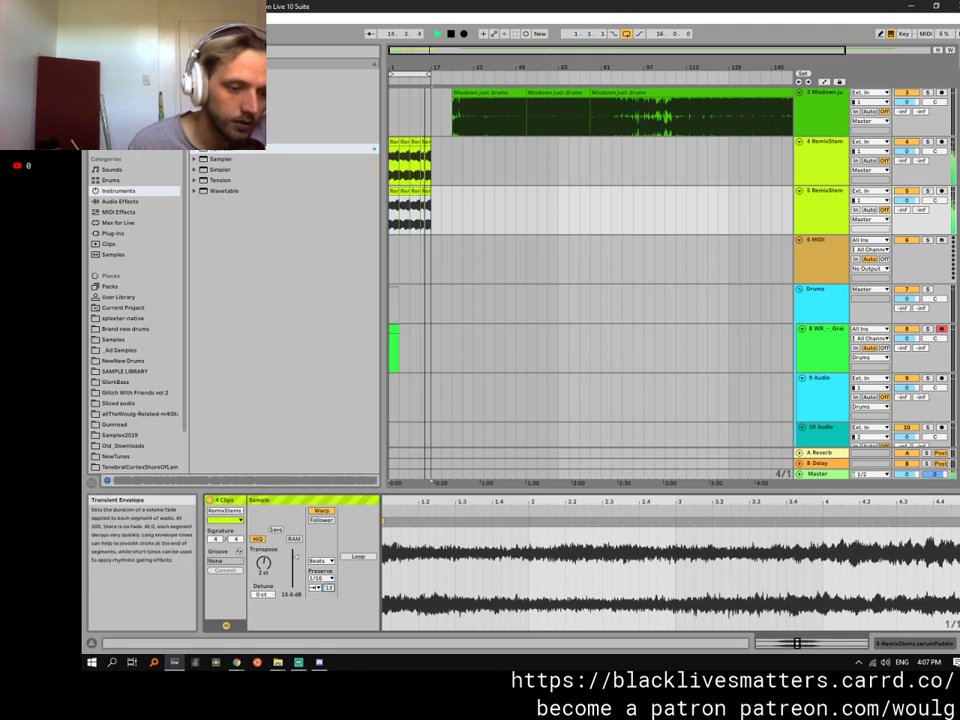
pyautogui.moveTo(333, 595)
pyautogui.mouseDown()
pyautogui.moveTo(335, 605)
pyautogui.moveTo(328, 591)
pyautogui.mouseUp()
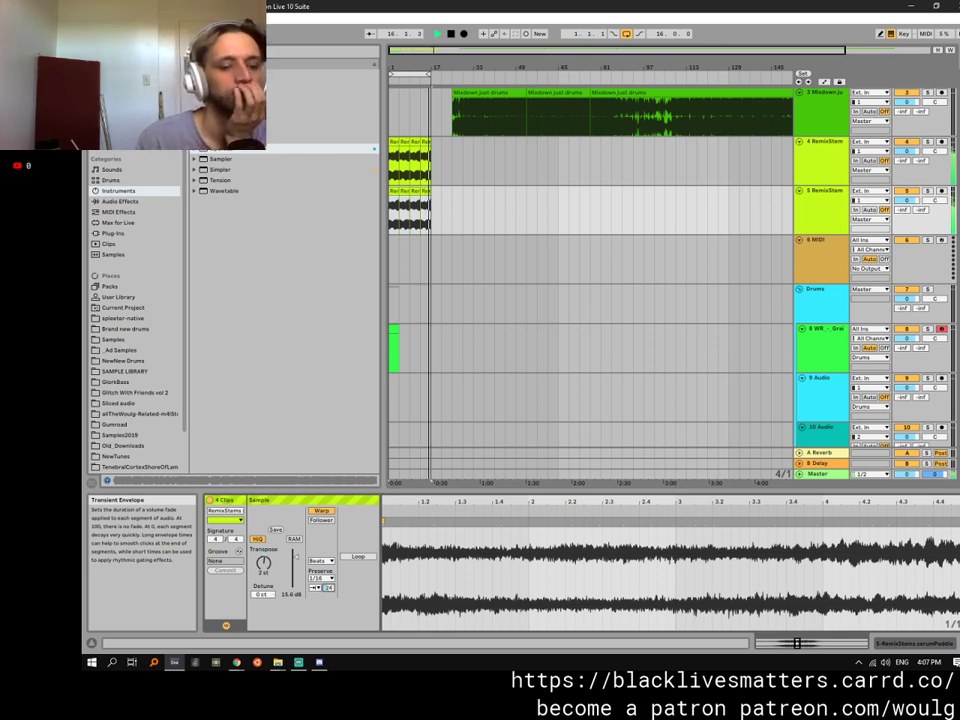
# Set the four copied clips to the Texture warp mode with a grain size of 197.75.
pyautogui.click(321, 561)
pyautogui.click(330, 586)
pyautogui.moveTo(321, 578); pyautogui.dragTo(321, 548)
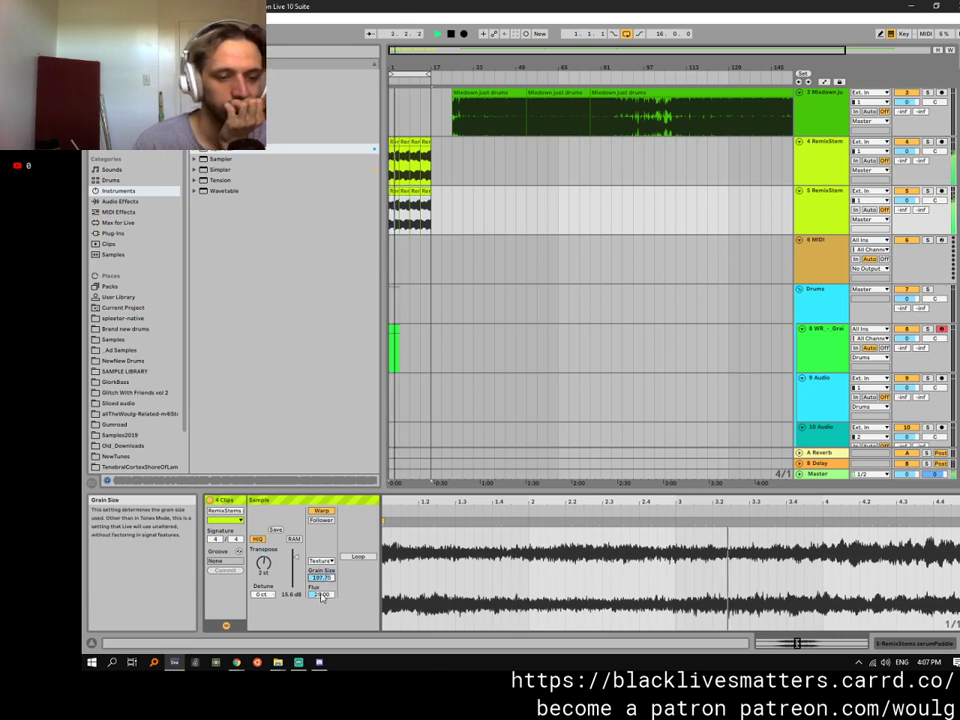
# Open the first copied clip on track 5 and examine the full extent of its sample waveform.
pyautogui.moveTo(433, 502); pyautogui.dragTo(433, 420)
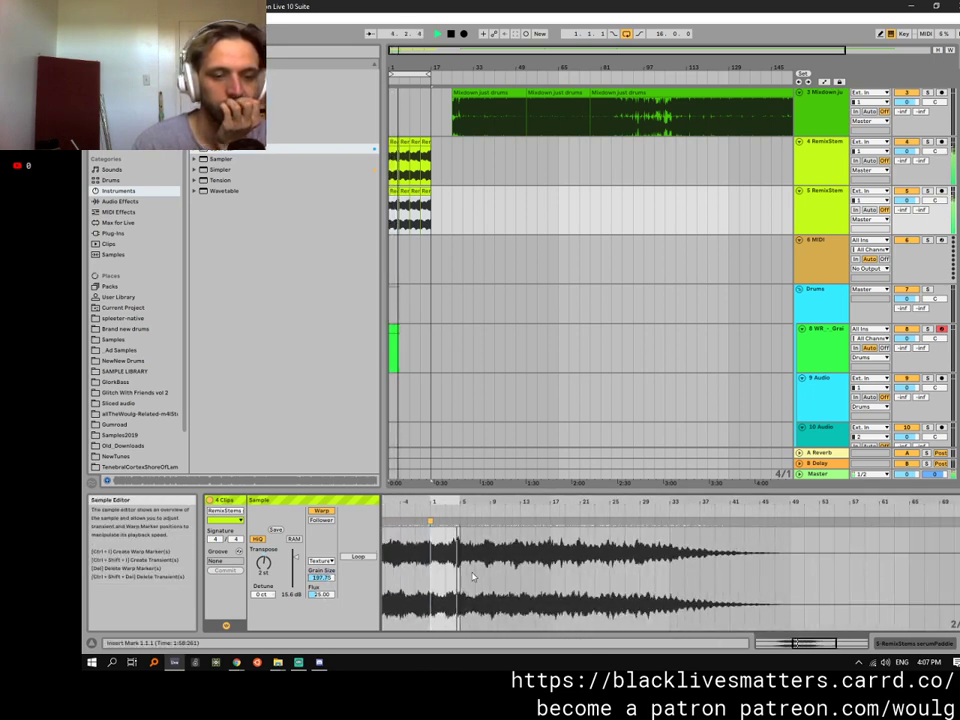
pyautogui.click(394, 194)
pyautogui.moveTo(448, 501); pyautogui.dragTo(506, 420)
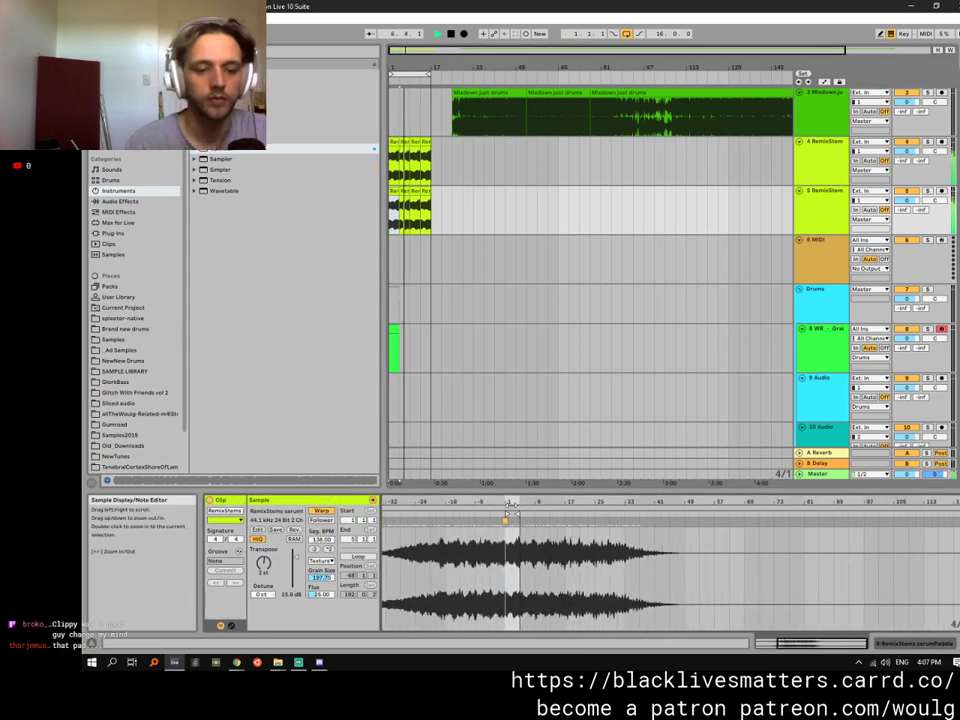
# Turn on looping for the RemixStems serumPaddie clip on track 5 and move its start marker to -21.1.1.
pyautogui.press('space')
pyautogui.click(360, 556)
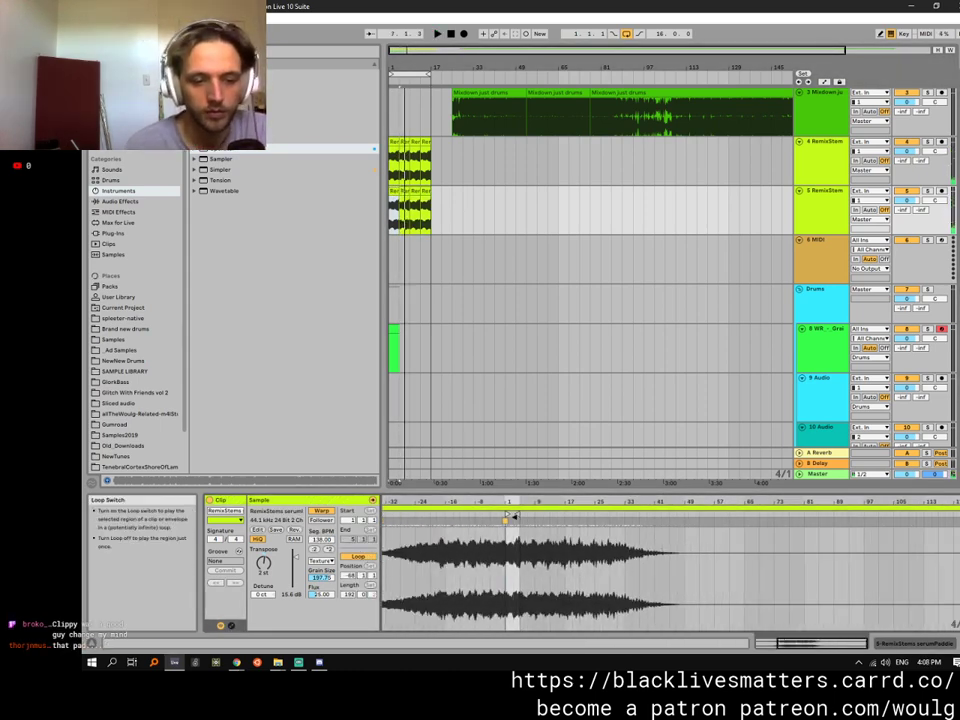
pyautogui.click(536, 514)
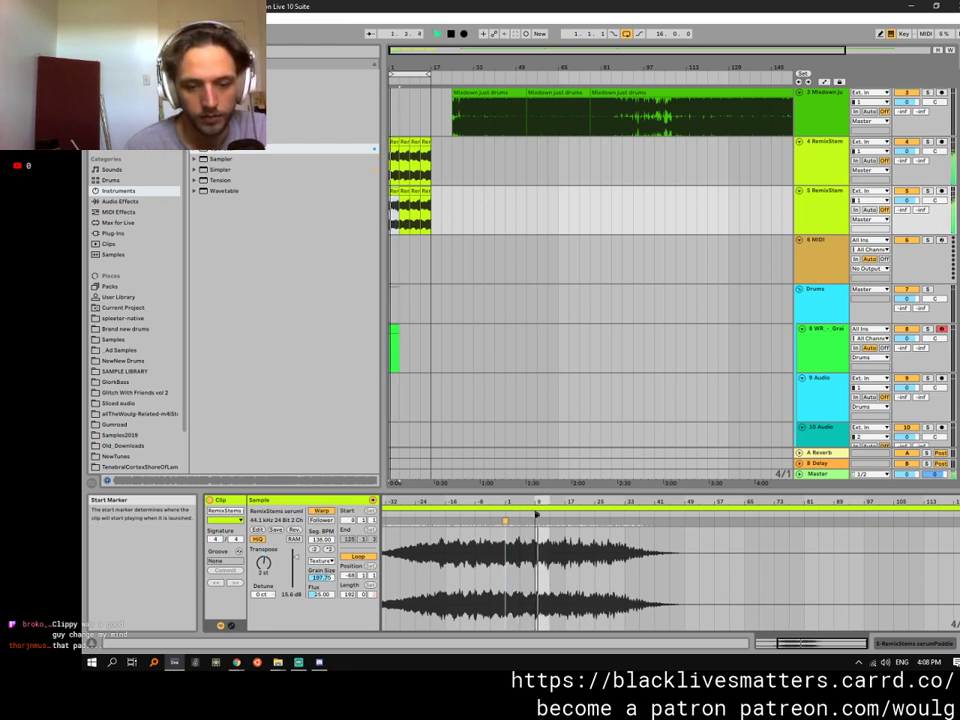
pyautogui.moveTo(538, 515)
pyautogui.mouseDown()
pyautogui.moveTo(642, 515)
pyautogui.moveTo(410, 514)
pyautogui.moveTo(429, 514)
pyautogui.mouseUp()
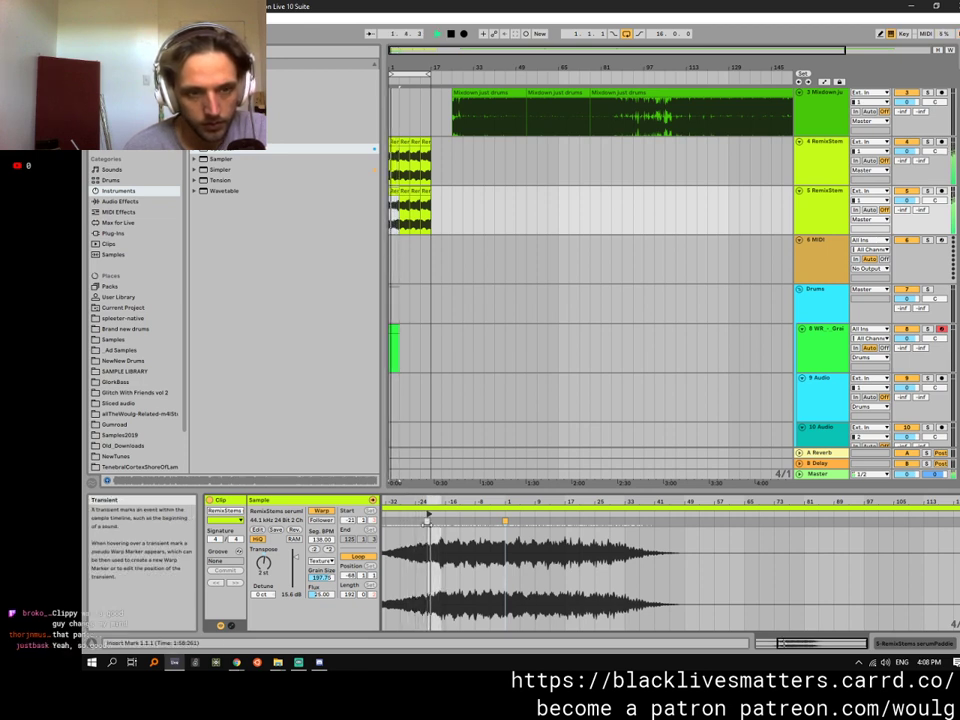
# Extend the looped clip on track 5 to bar 17 and set its gain to 14.0 dB.
pyautogui.moveTo(398, 193); pyautogui.dragTo(426, 192)
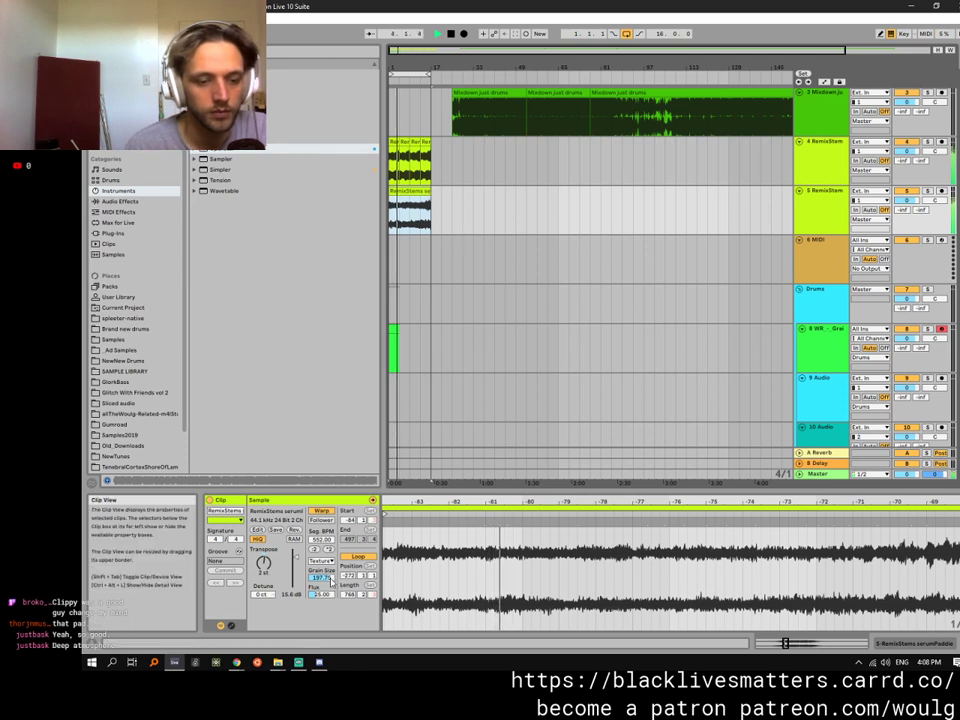
pyautogui.moveTo(295, 556); pyautogui.dragTo(297, 588)
# Add an Auto Filter to track 5 and set it to high-pass at 613 Hz with 28% resonance.
pyautogui.click(120, 201)
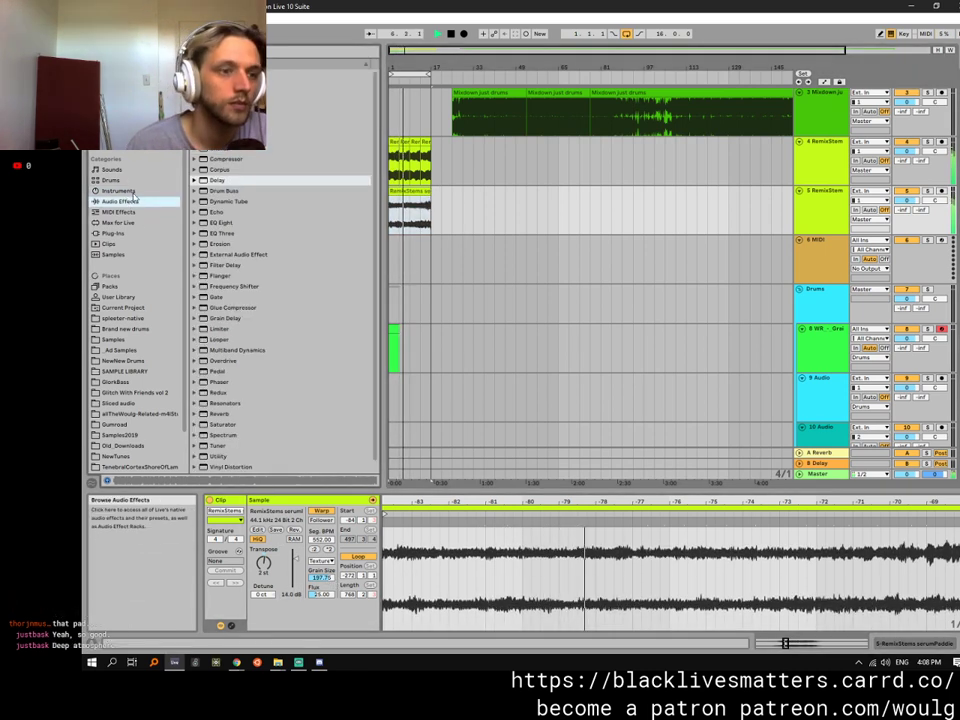
pyautogui.moveTo(230, 95); pyautogui.dragTo(431, 233)
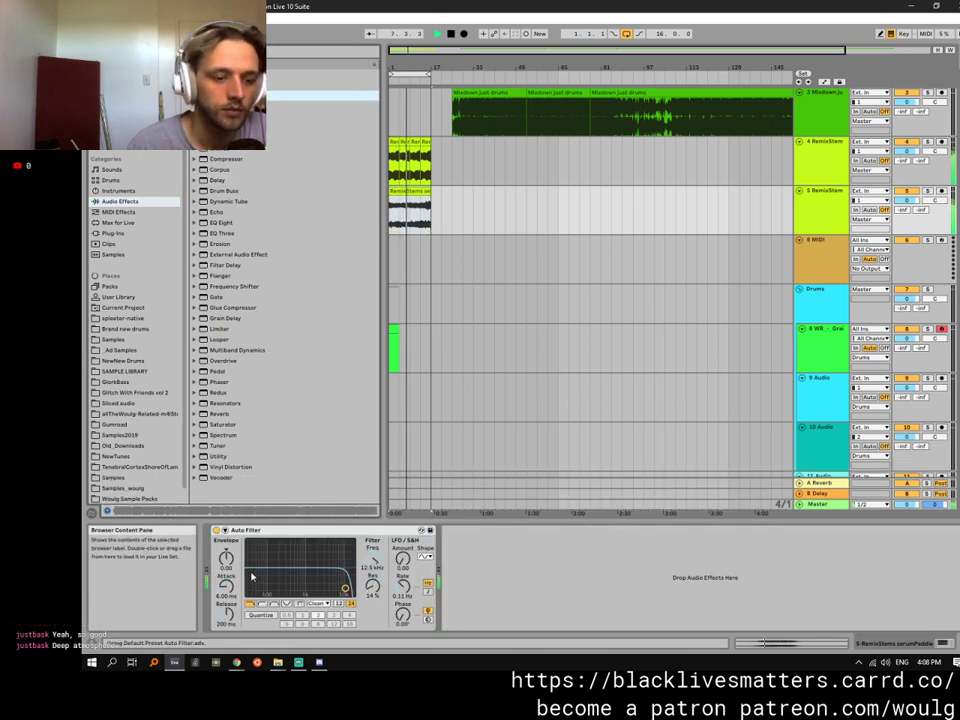
pyautogui.moveTo(345, 588); pyautogui.dragTo(297, 581)
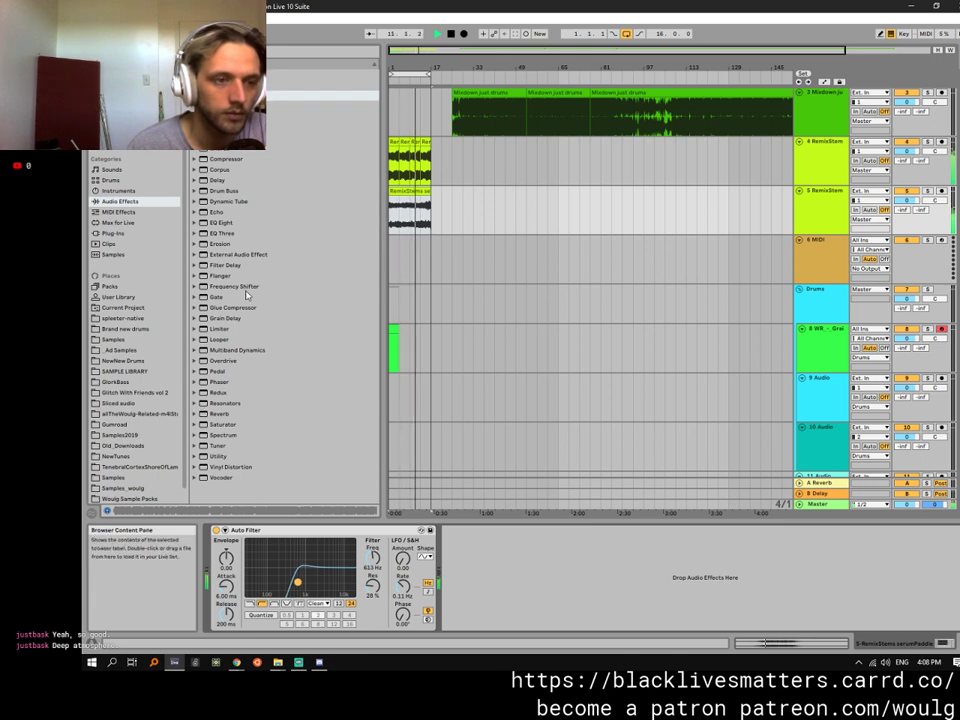
# Add Corpus after the Auto Filter, with spread at -21% and dry/wet at 18%.
pyautogui.moveTo(220, 169); pyautogui.dragTo(587, 600)
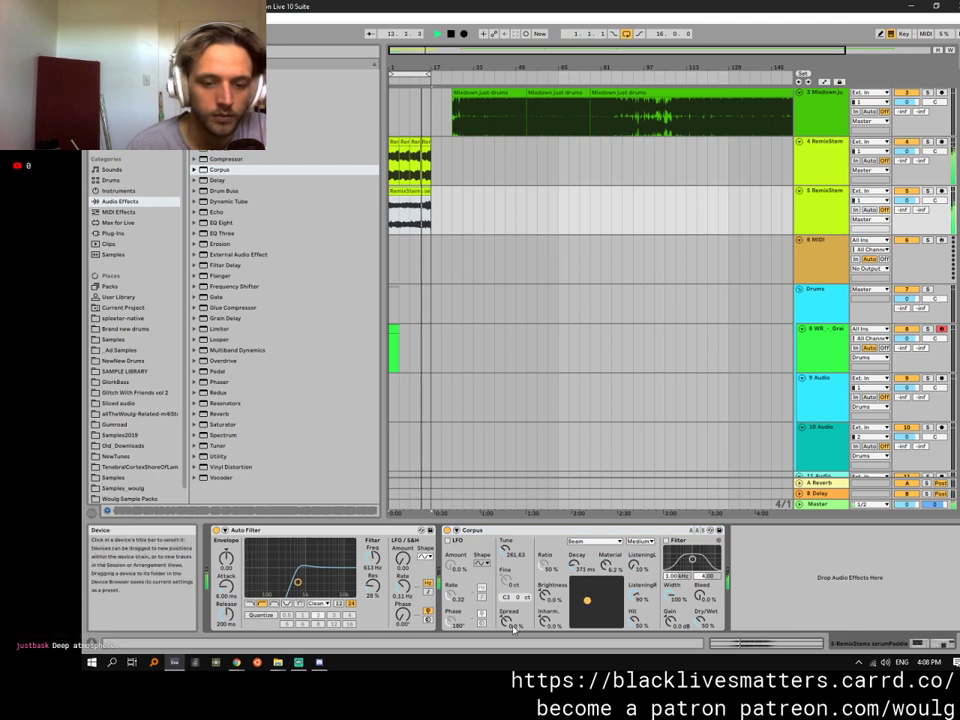
pyautogui.moveTo(508, 619); pyautogui.dragTo(508, 630)
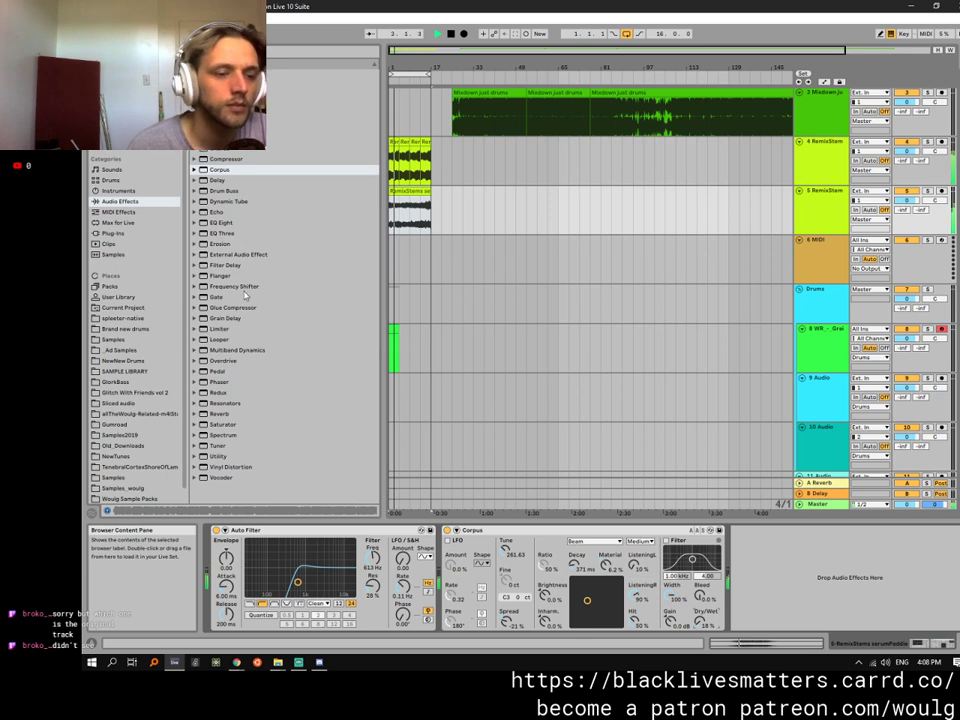
# Add a Reverb after Corpus with chorus off and dry/wet at 83%, and set the Corpus decay to 401 ms.
pyautogui.moveTo(220, 414); pyautogui.dragTo(809, 636)
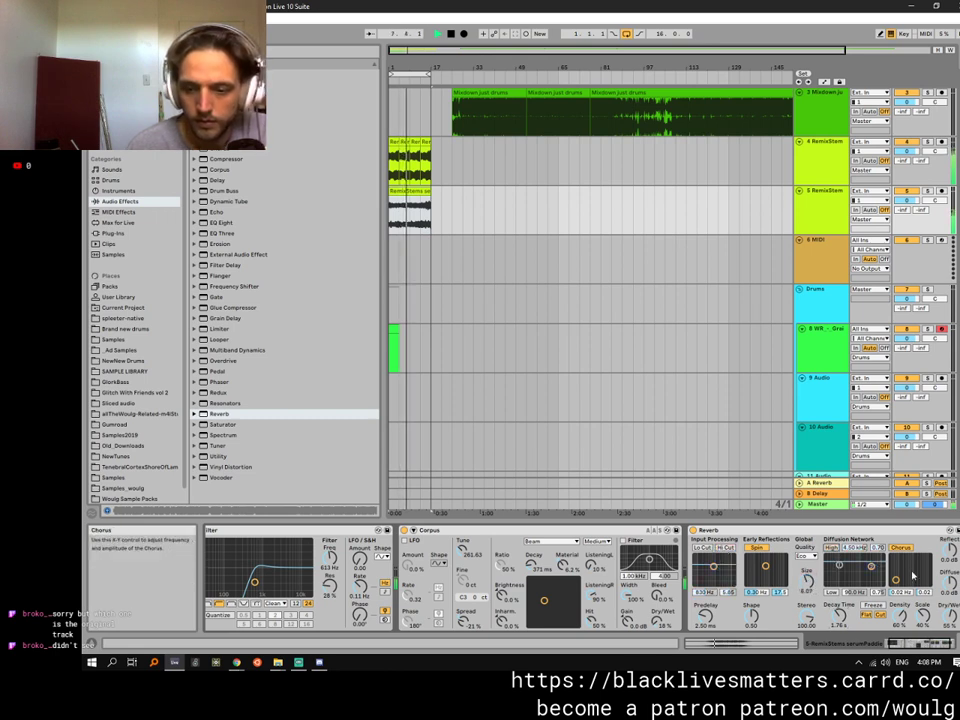
pyautogui.moveTo(948, 612); pyautogui.dragTo(948, 598)
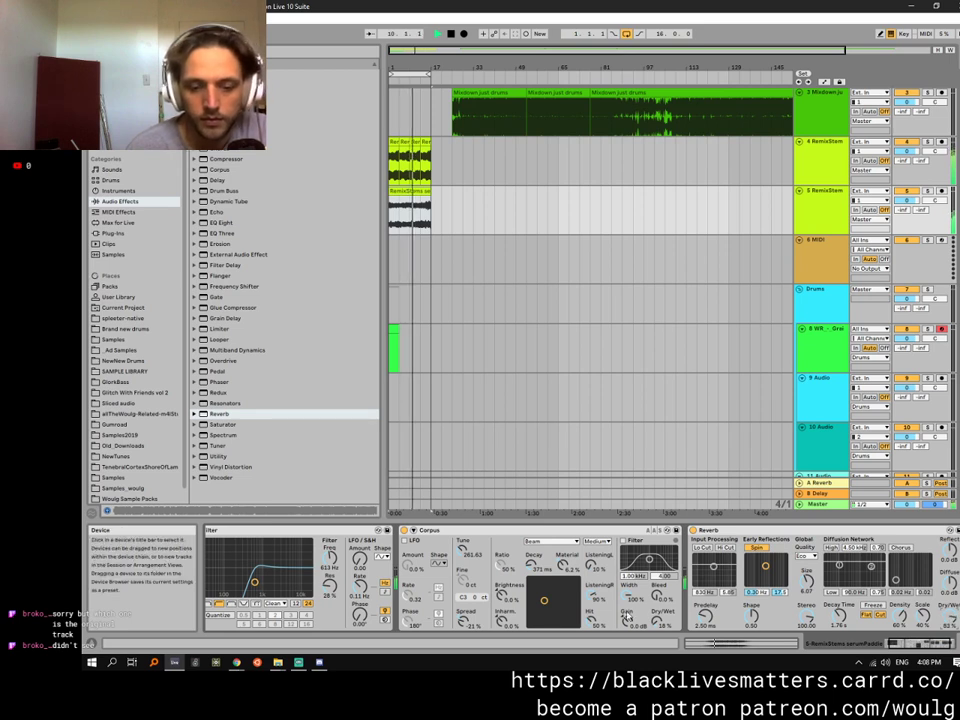
pyautogui.moveTo(544, 600); pyautogui.dragTo(589, 640)
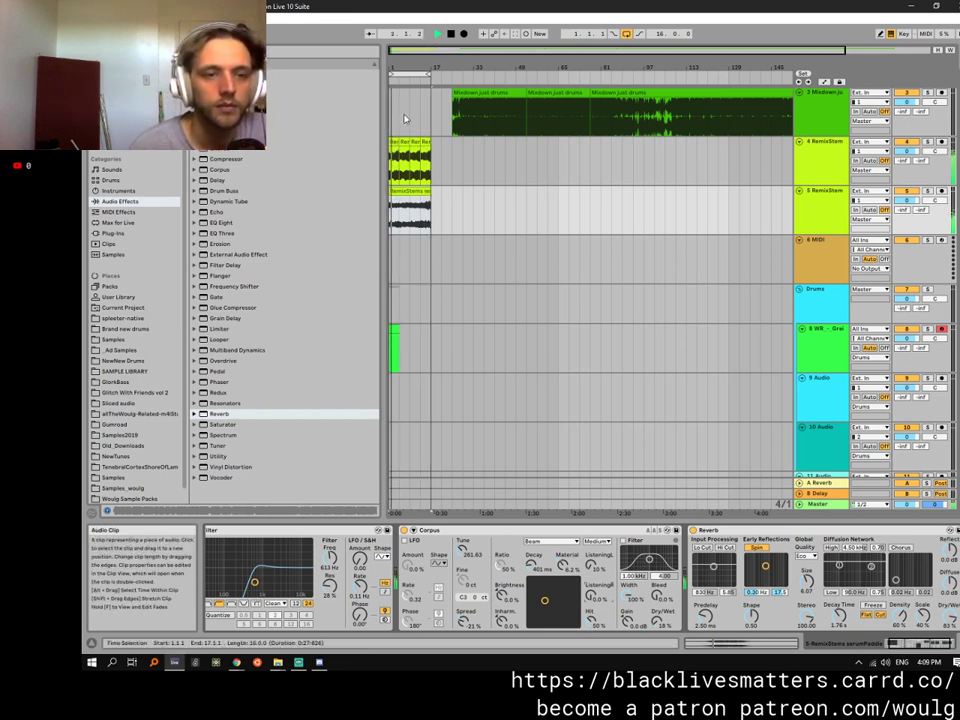
# Crossfade the joins between the four adjoining RemixStems serumPaddie clips on track 4.
pyautogui.press('space')
pyautogui.moveTo(404, 68); pyautogui.dragTo(404, 150)
pyautogui.moveTo(506, 70); pyautogui.dragTo(506, 80)
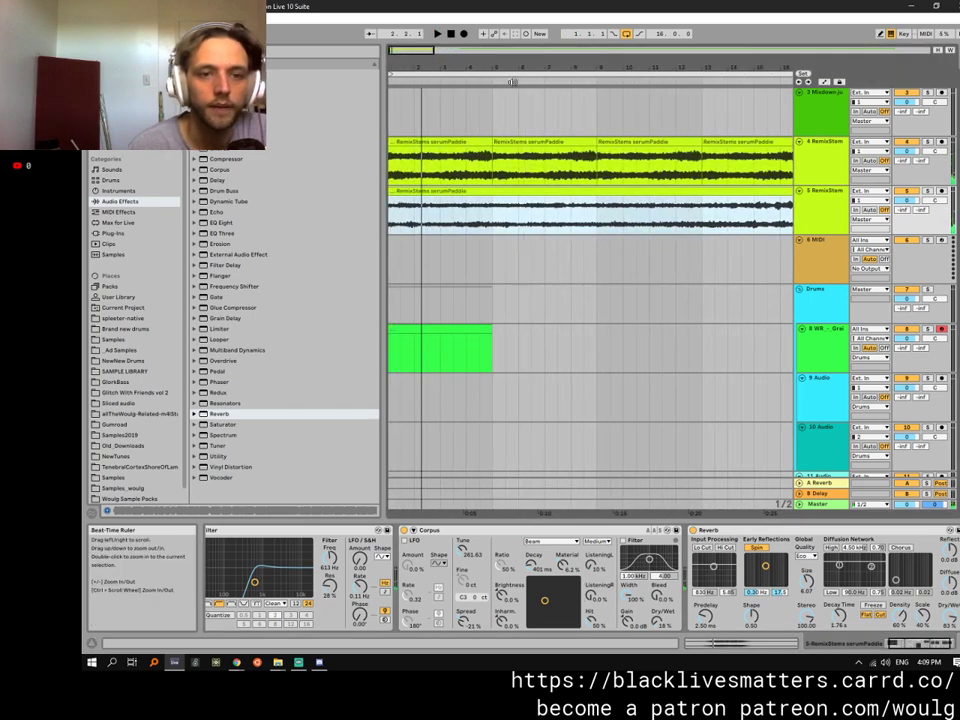
pyautogui.click(505, 155)
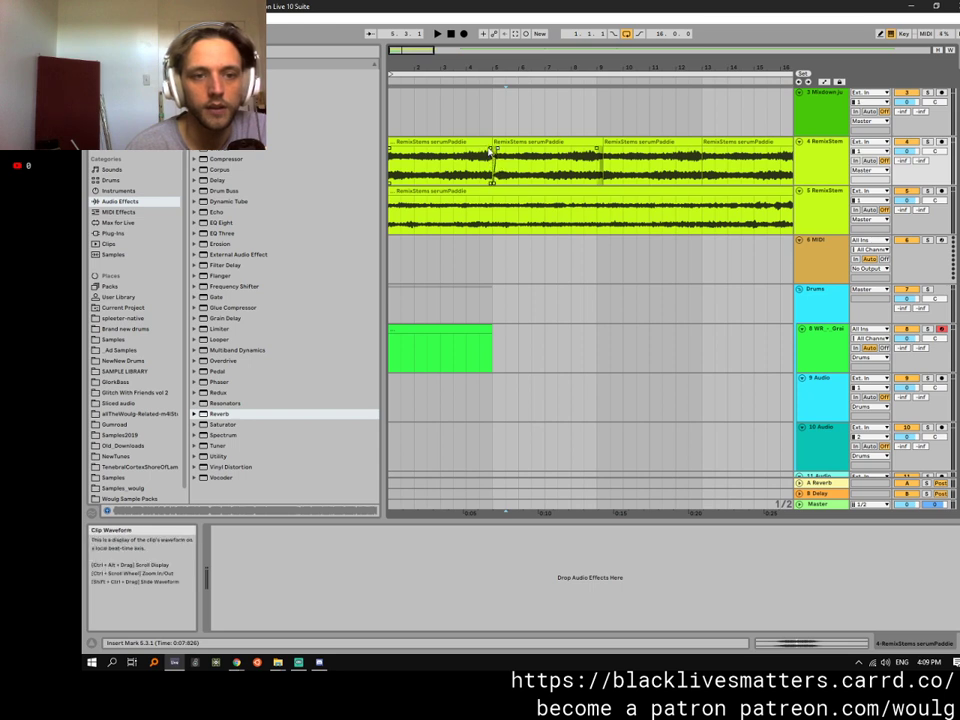
pyautogui.moveTo(498, 152); pyautogui.dragTo(491, 152)
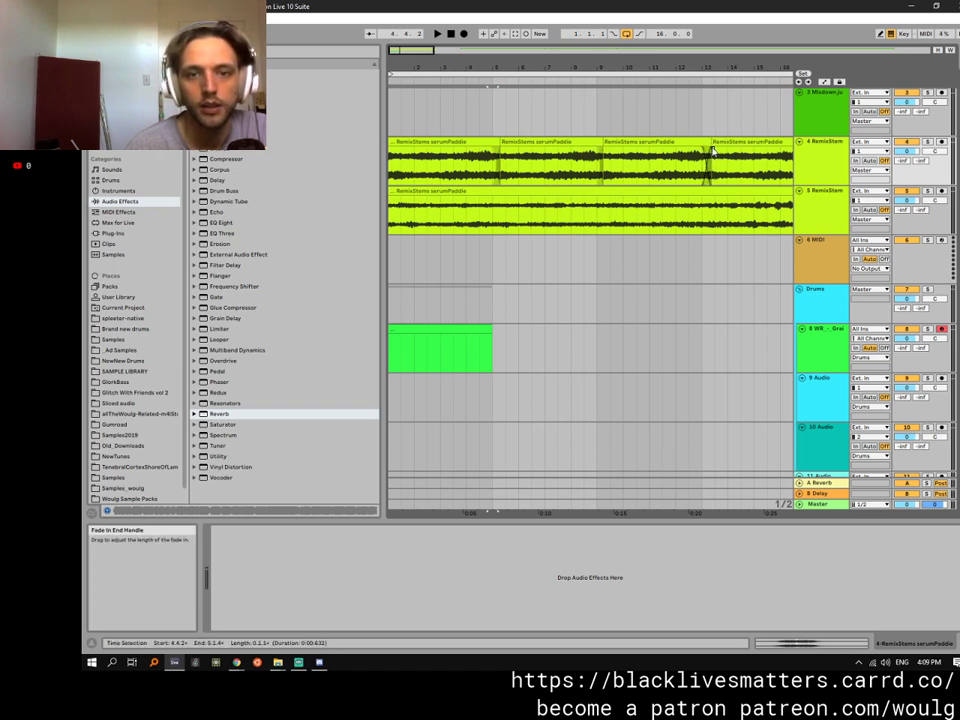
pyautogui.moveTo(724, 58); pyautogui.dragTo(560, 44)
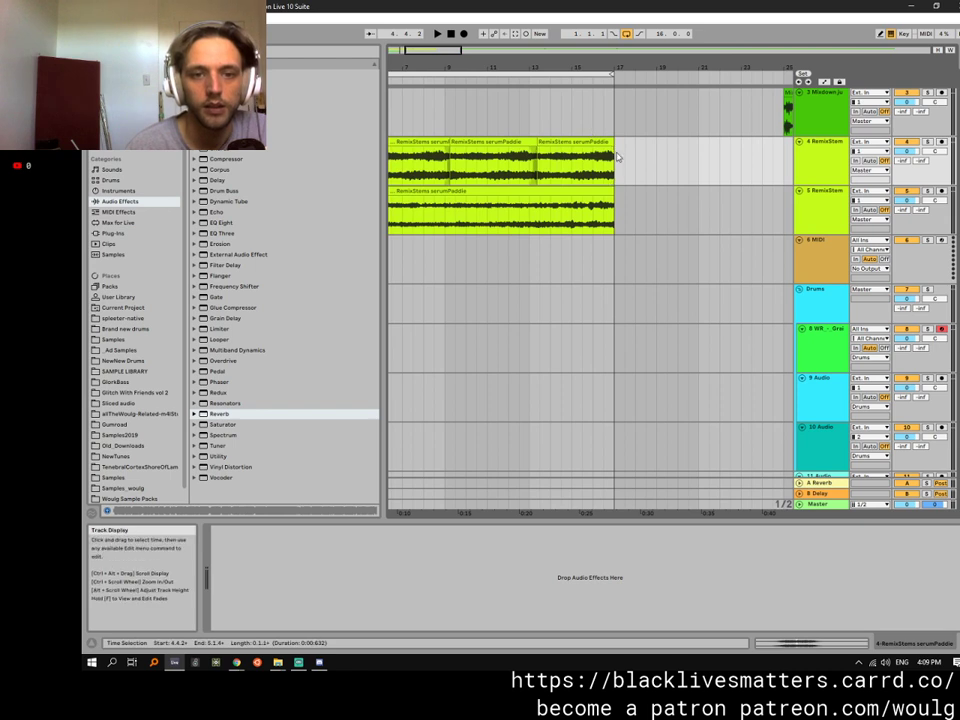
# Play the crossfaded loop and check the starts of the pad clips on tracks 4 and 5.
pyautogui.press('space')
pyautogui.moveTo(434, 66); pyautogui.dragTo(458, 52)
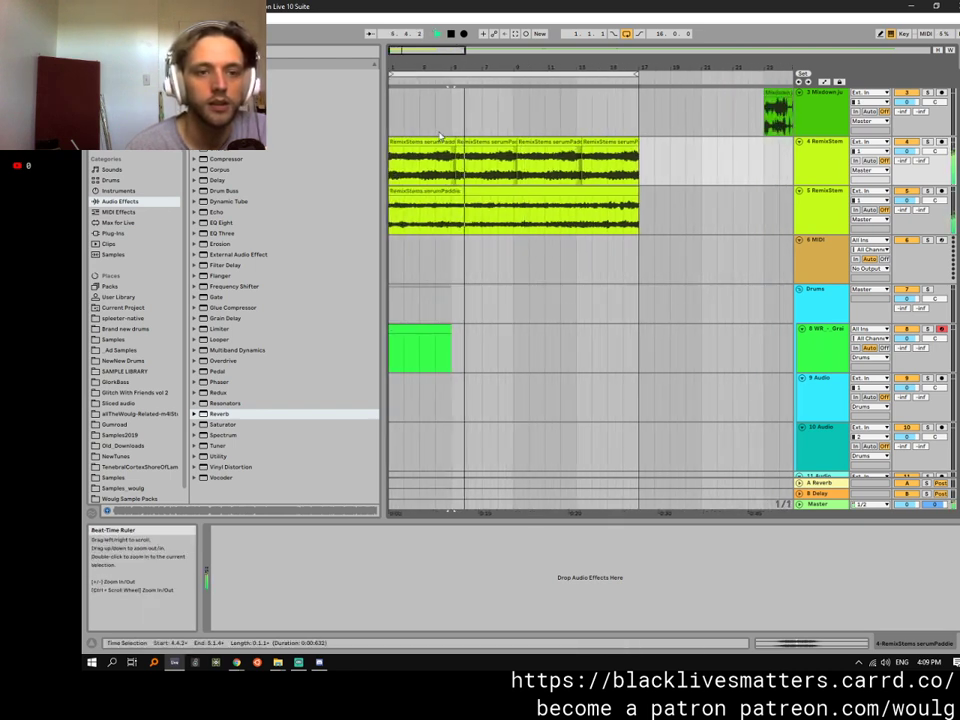
pyautogui.click(413, 142)
pyautogui.click(395, 196)
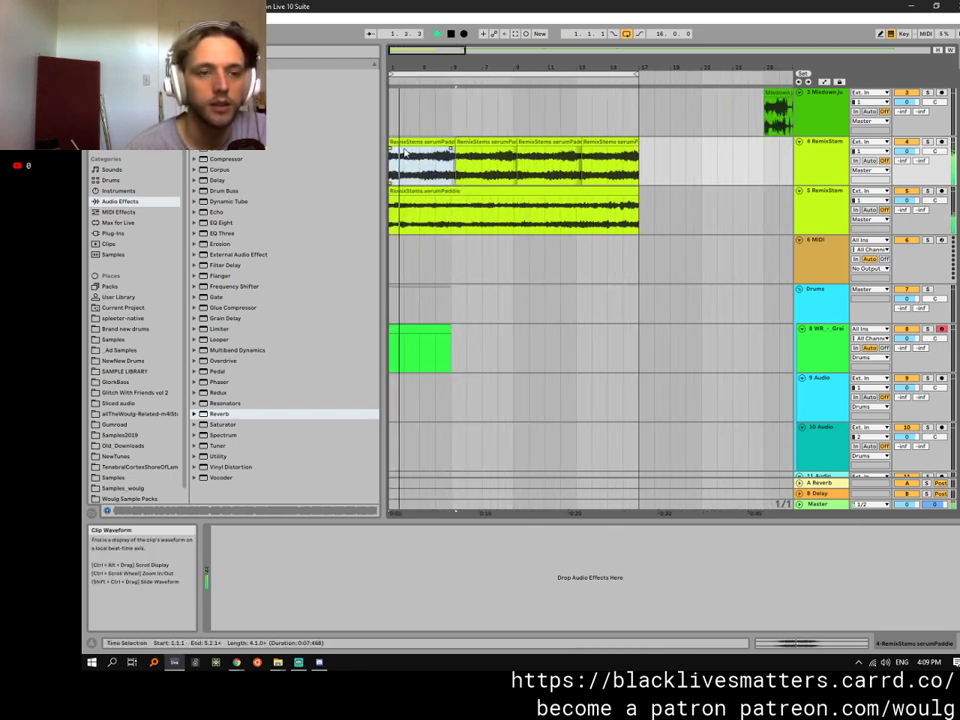
pyautogui.click(394, 200)
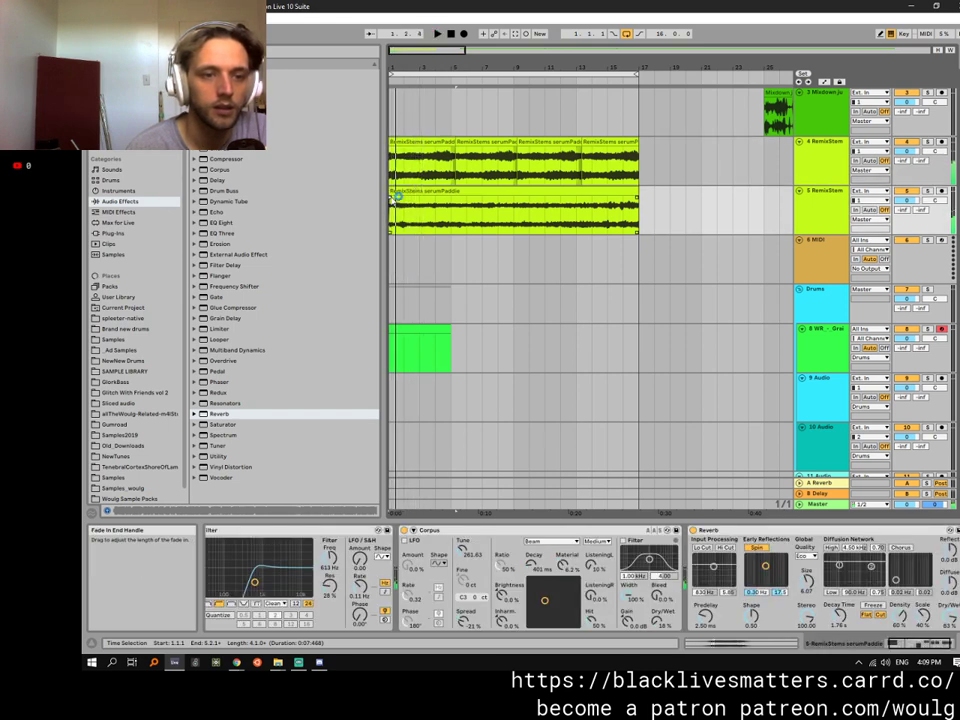
pyautogui.click(407, 152)
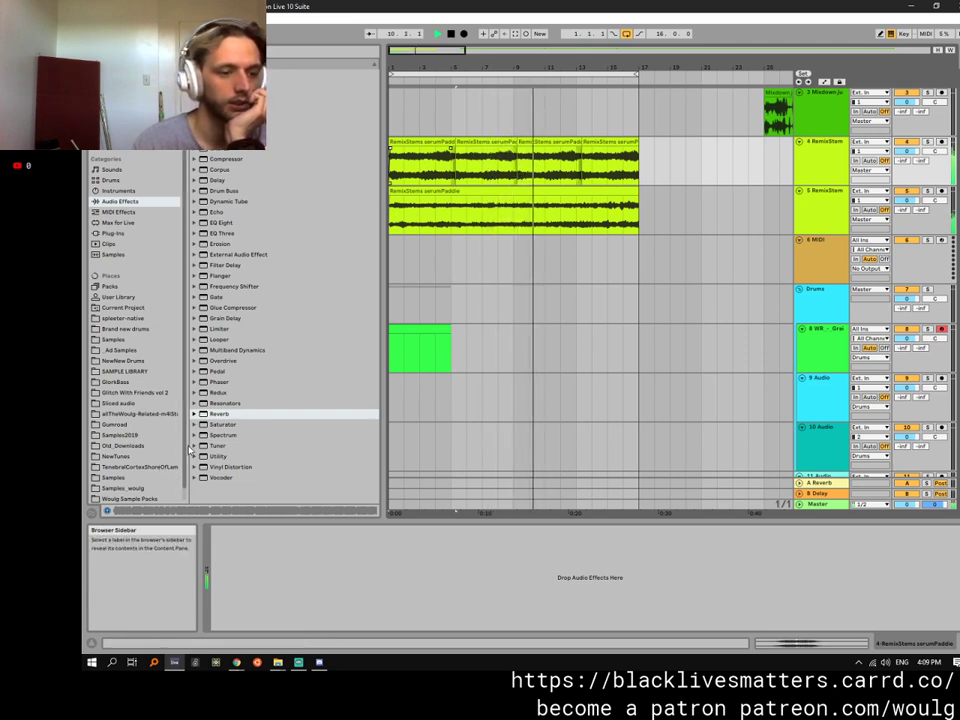
pyautogui.moveTo(189, 452); pyautogui.dragTo(203, 452)
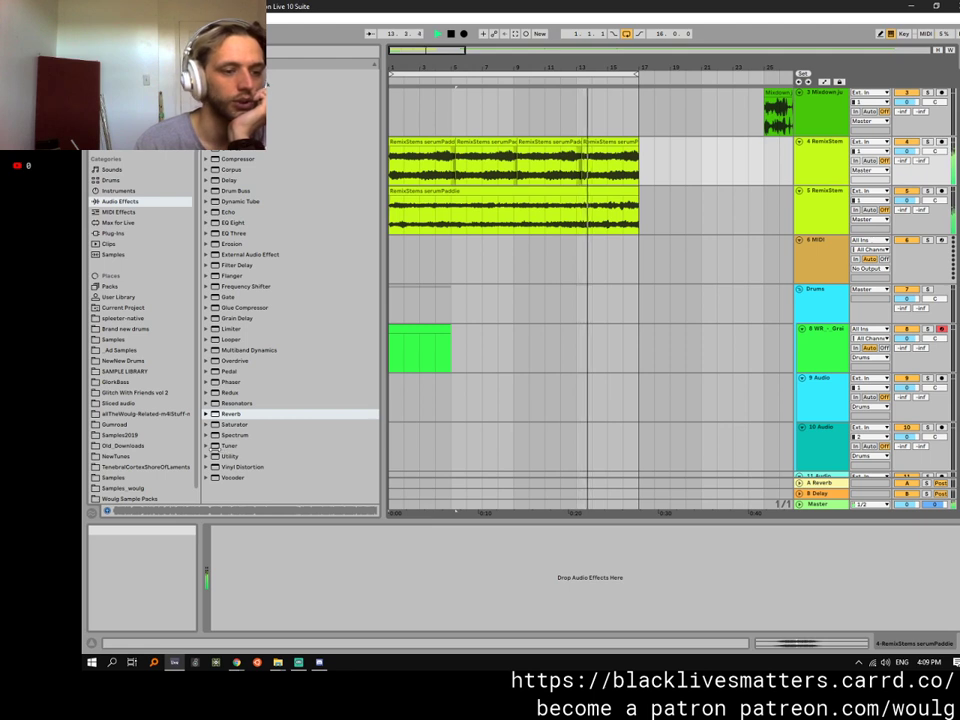
pyautogui.moveTo(201, 441); pyautogui.dragTo(183, 441)
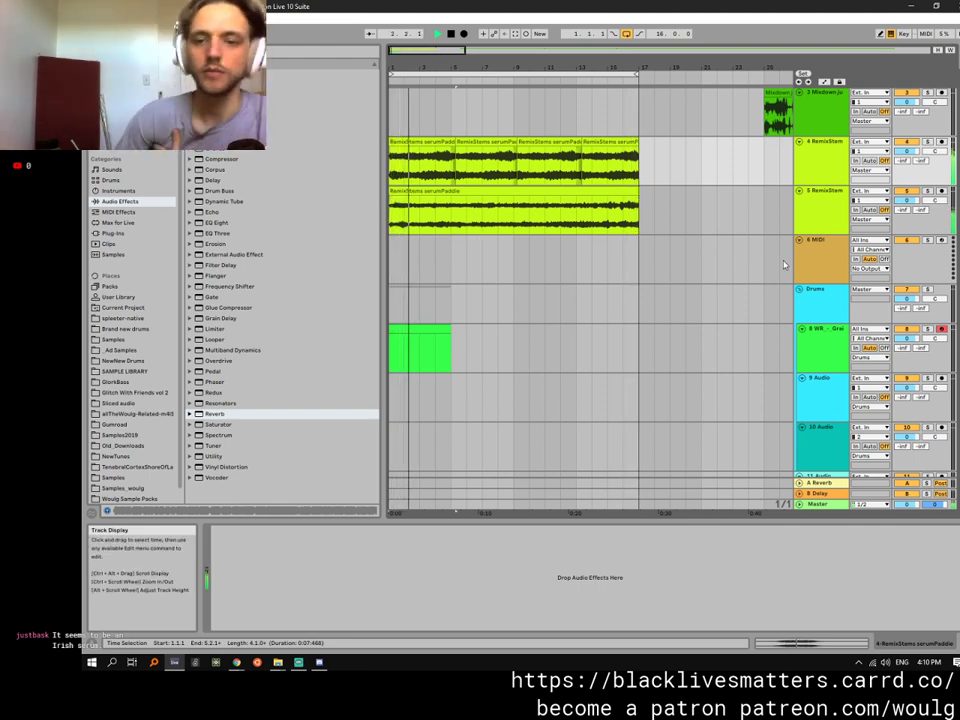
# Load a Simpler instrument onto the empty MIDI track 6.
pyautogui.click(808, 265)
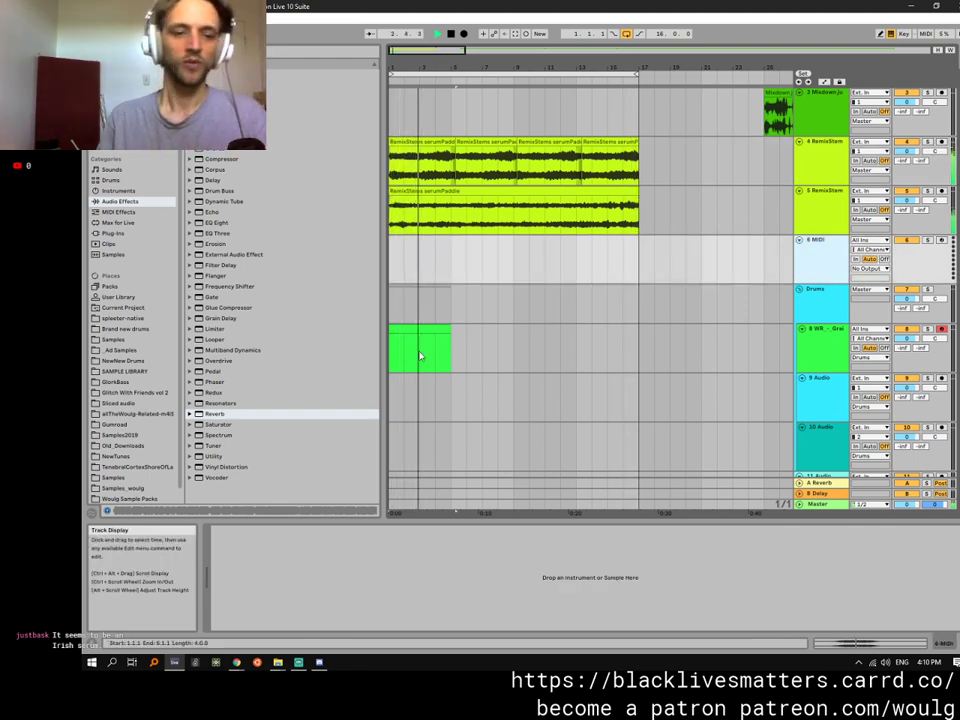
pyautogui.click(113, 190)
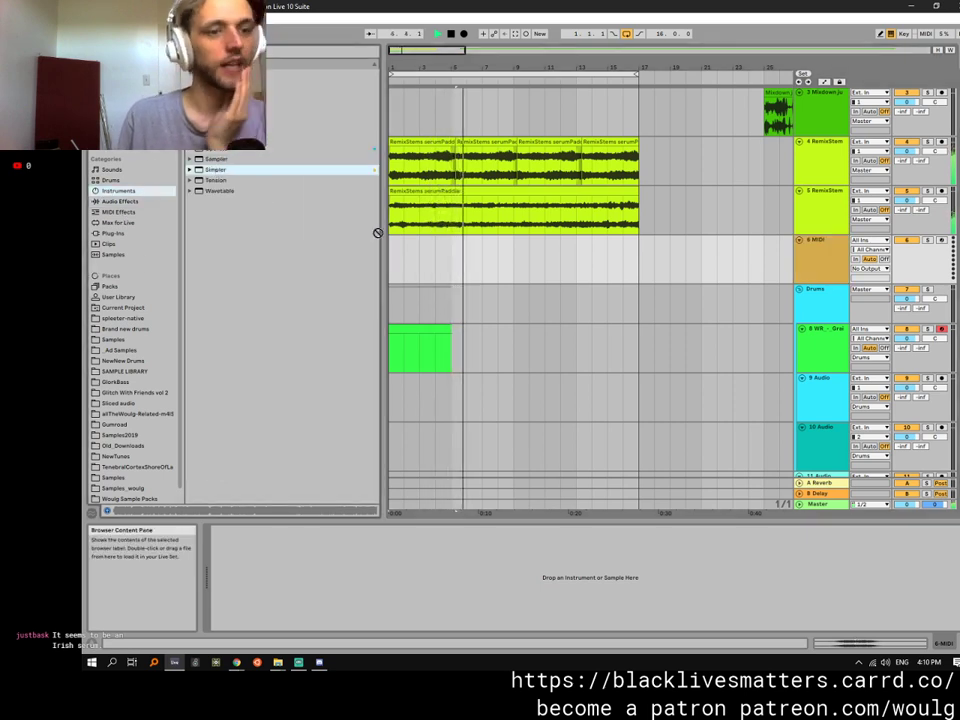
pyautogui.moveTo(378, 233); pyautogui.dragTo(422, 266)
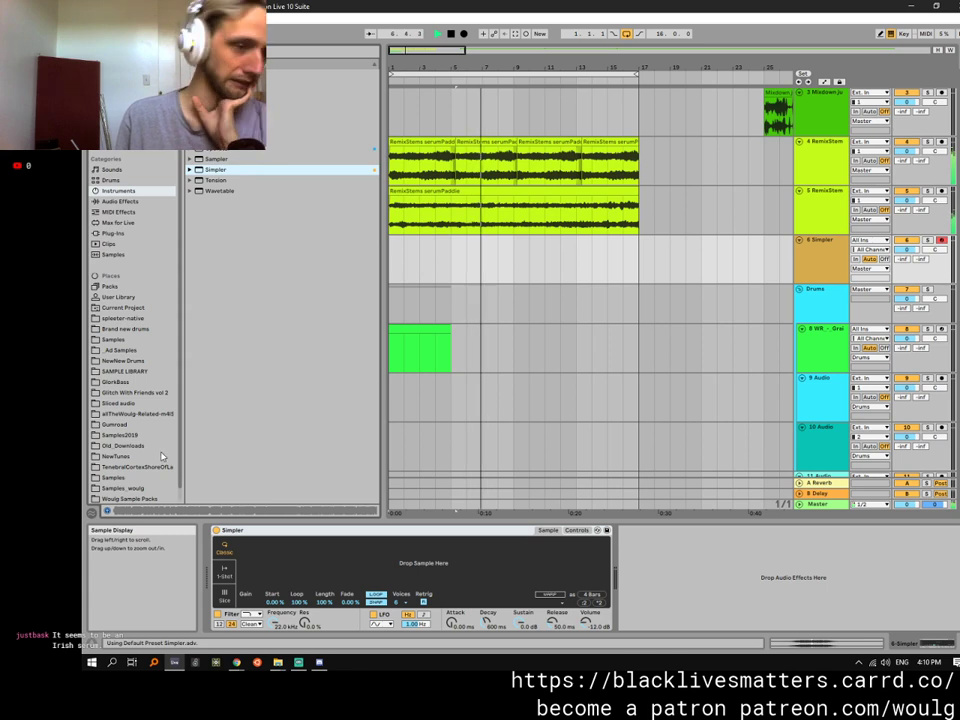
# Audition samples from Woulg Sample Packs and load "Woulg_2019_52 - billegal sample pack_31.wav" into Simpler.
pyautogui.click(118, 351)
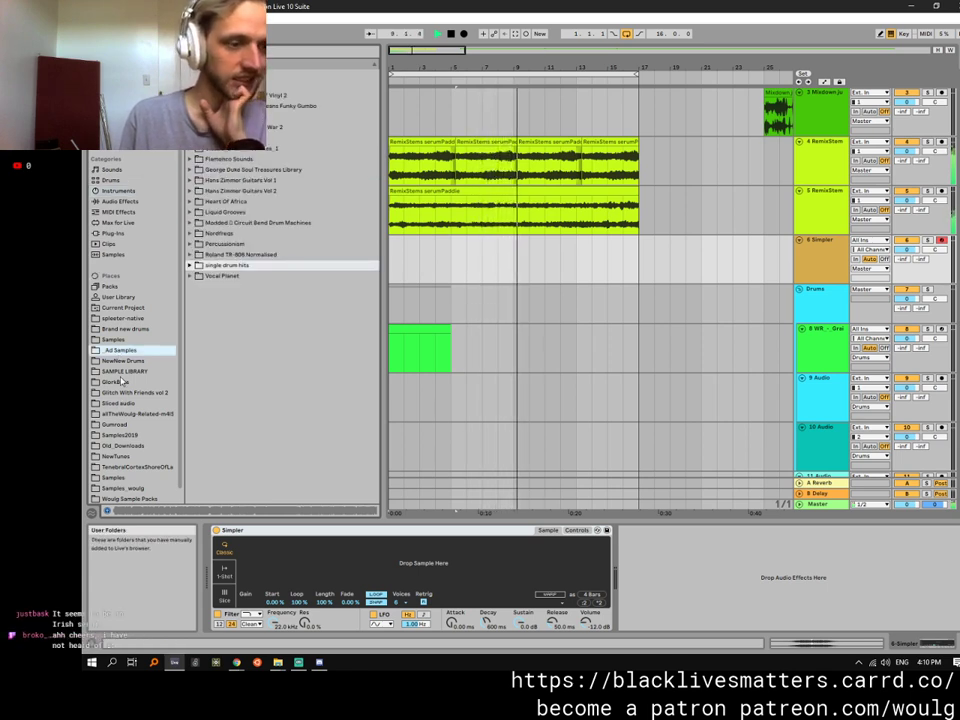
pyautogui.scroll(-1, 125, 395)
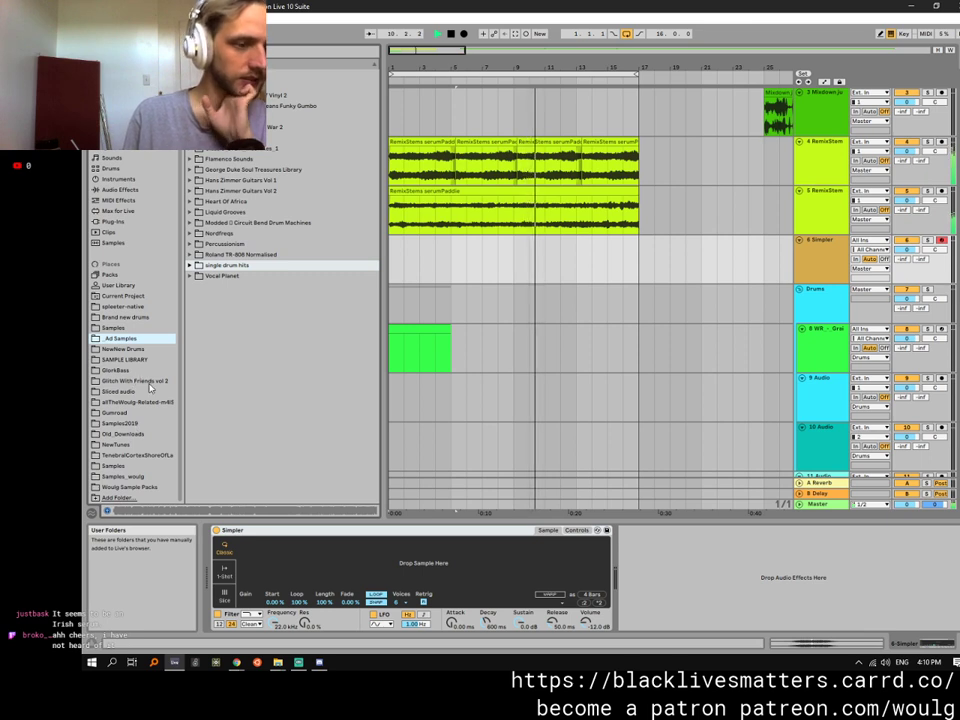
pyautogui.click(130, 487)
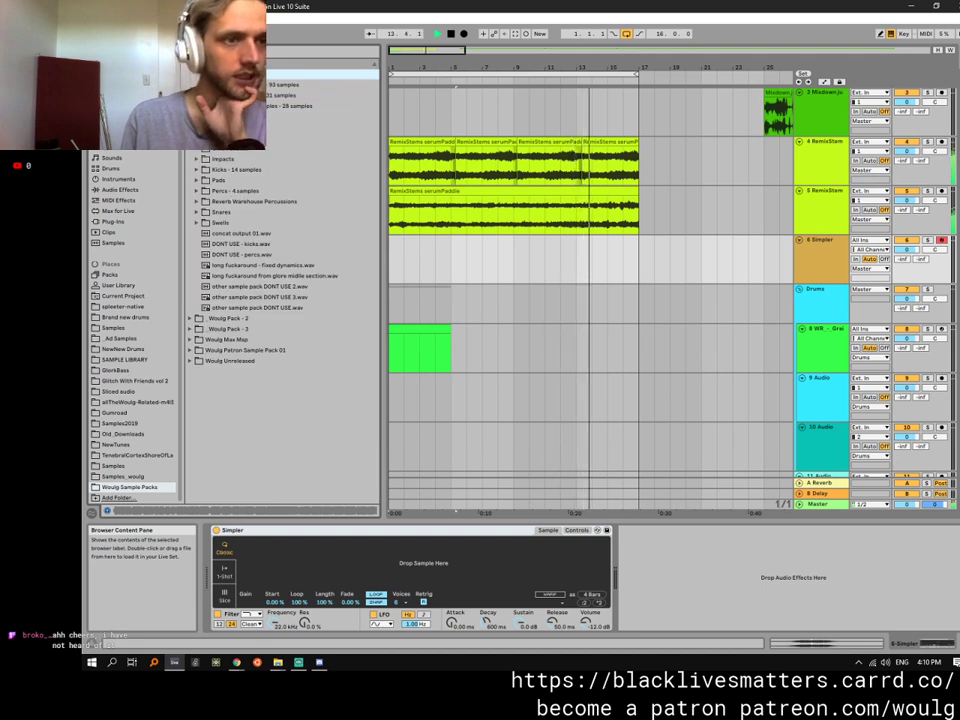
pyautogui.click(197, 84)
pyautogui.click(251, 170)
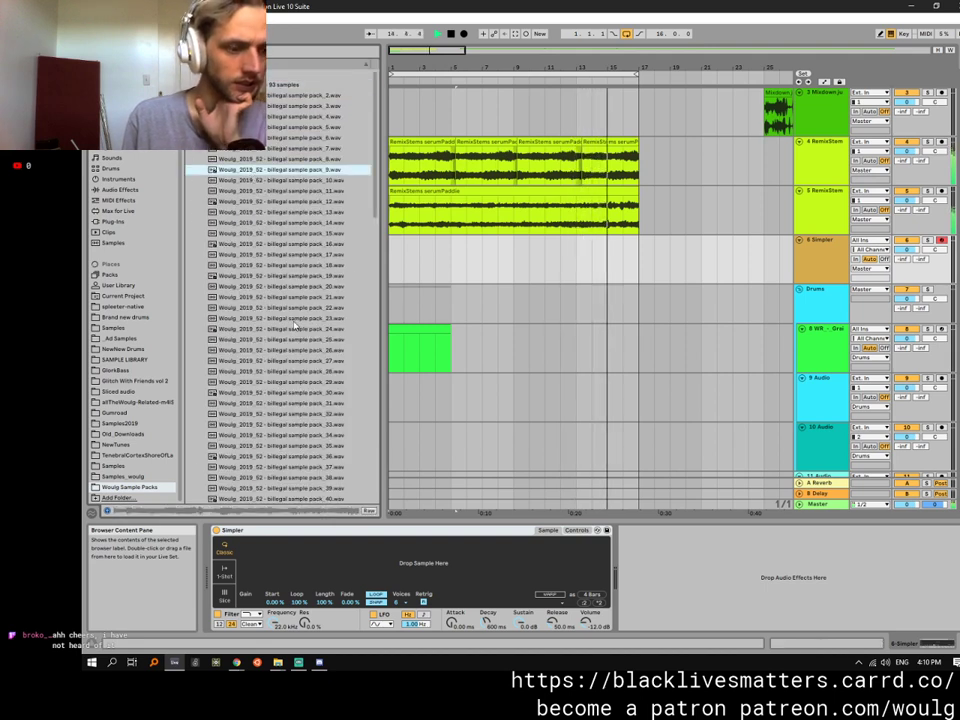
pyautogui.click(289, 308)
pyautogui.click(281, 402)
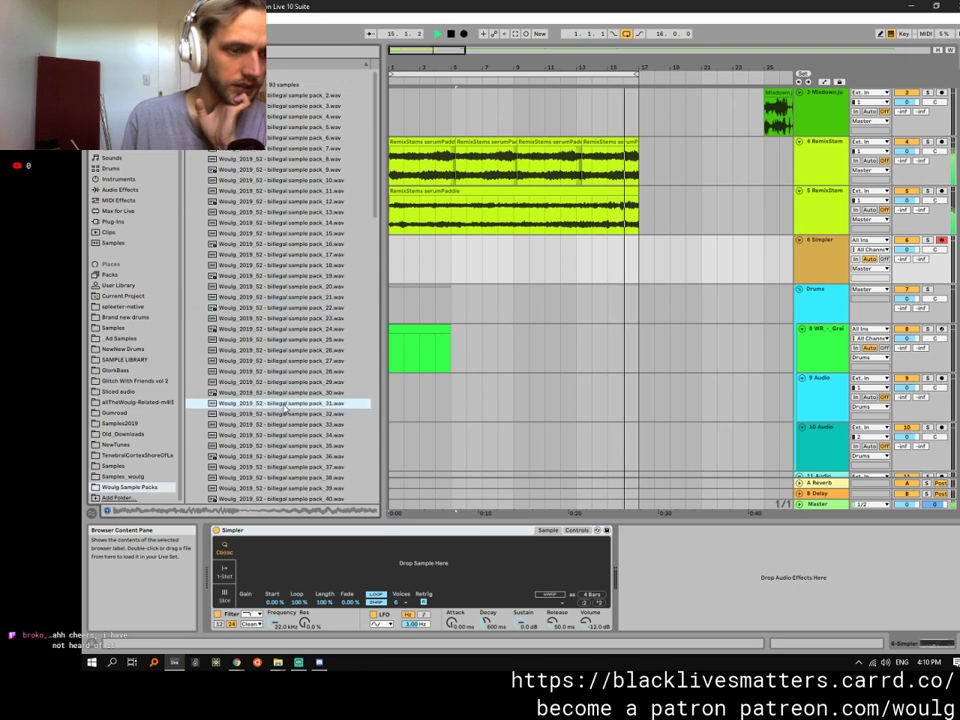
pyautogui.moveTo(374, 203); pyautogui.dragTo(376, 251)
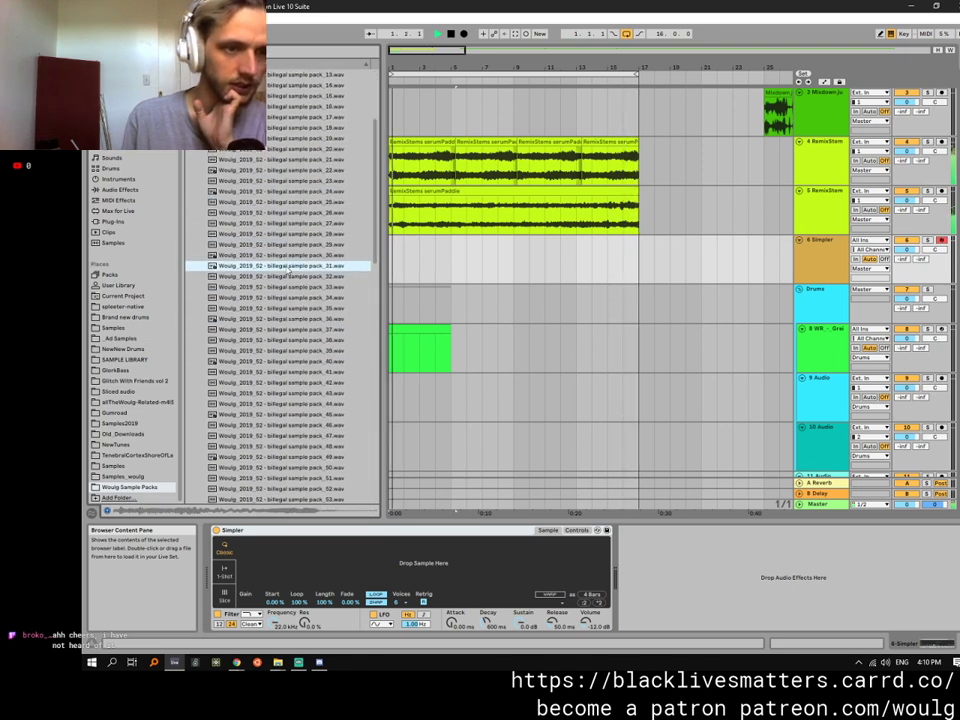
pyautogui.moveTo(287, 268); pyautogui.dragTo(311, 580)
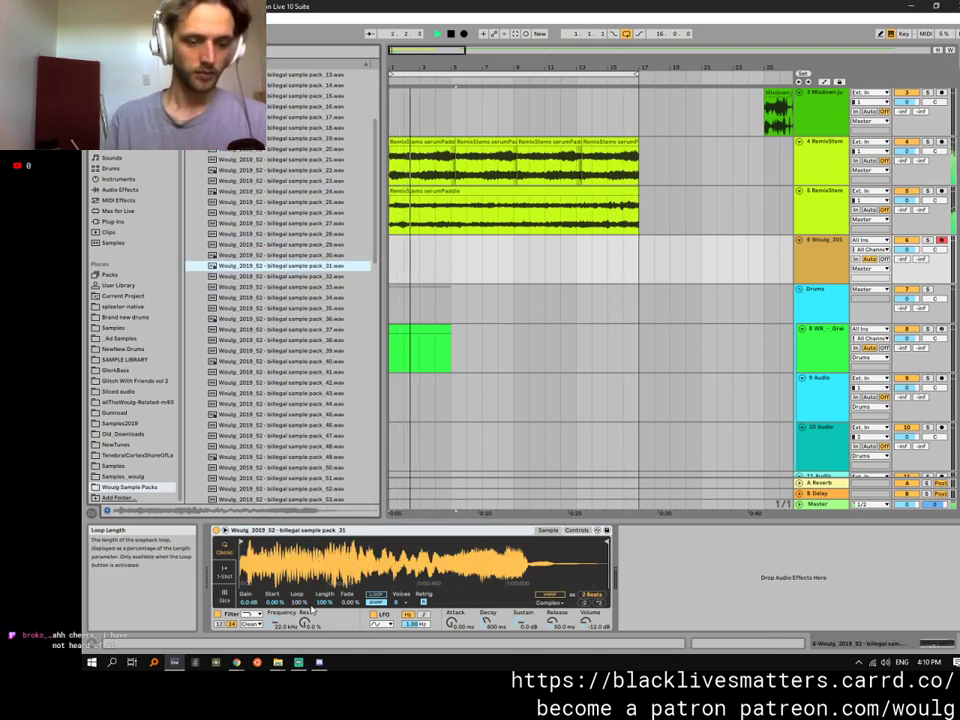
# Turn on Warp for the Simpler sample and set the amp envelope to 17.0 ms attack and 1.49 s release.
pyautogui.moveTo(451, 619); pyautogui.dragTo(451, 615)
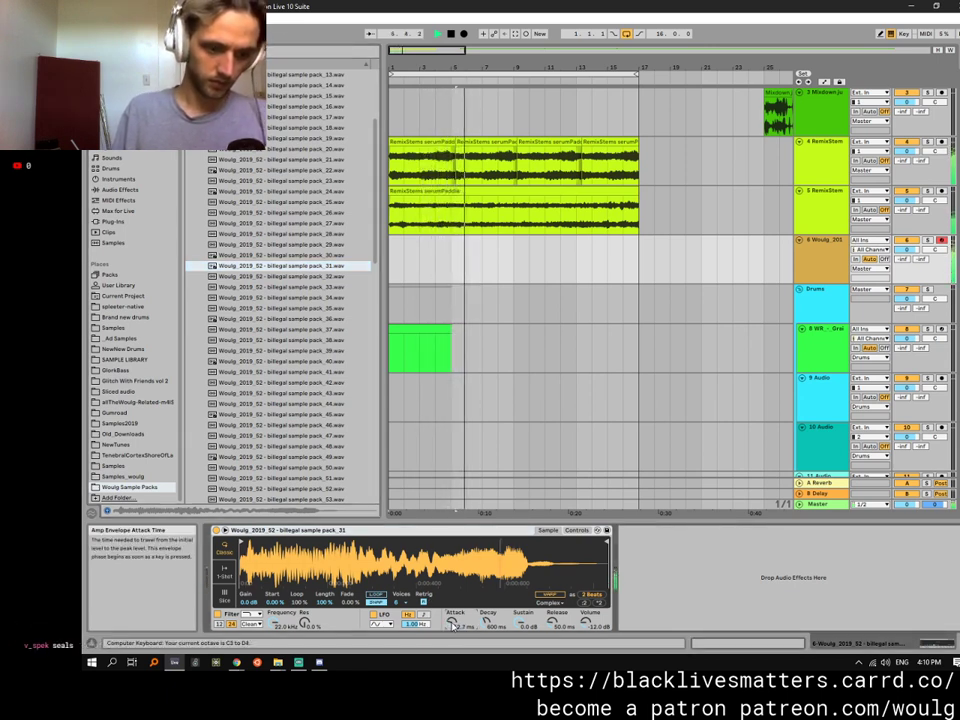
pyautogui.moveTo(453, 624); pyautogui.dragTo(453, 618)
pyautogui.click(549, 595)
pyautogui.click(599, 602)
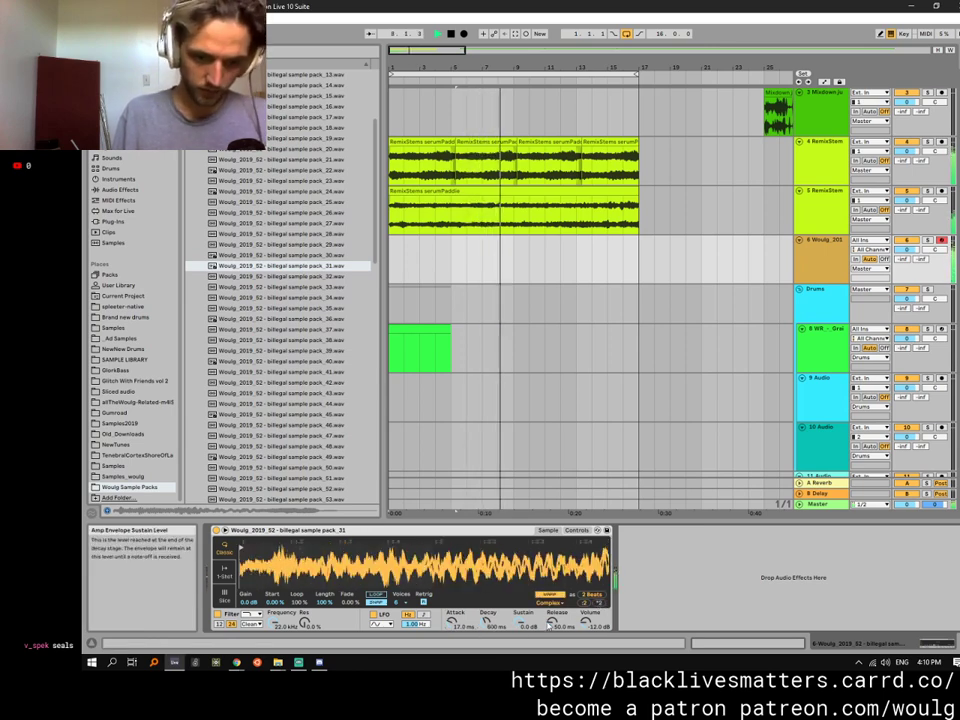
pyautogui.moveTo(549, 624); pyautogui.dragTo(549, 606)
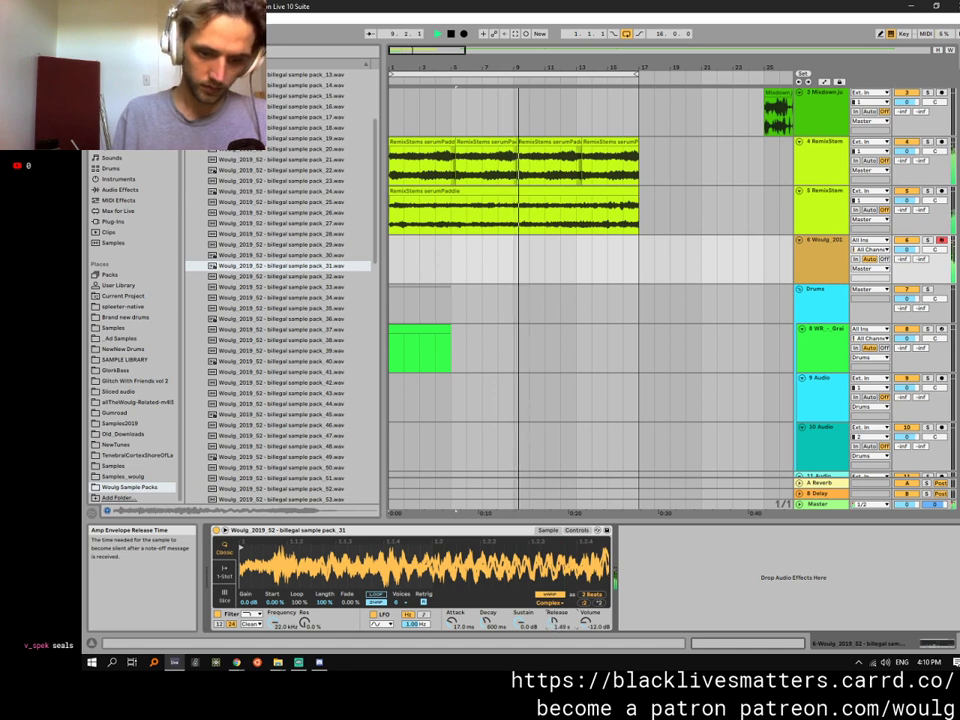
# Set the Simpler's amp envelope to 504 ms attack and 1.62 s release, and add an Amp using the Rock model after it.
pyautogui.moveTo(451, 622); pyautogui.dragTo(440, 617)
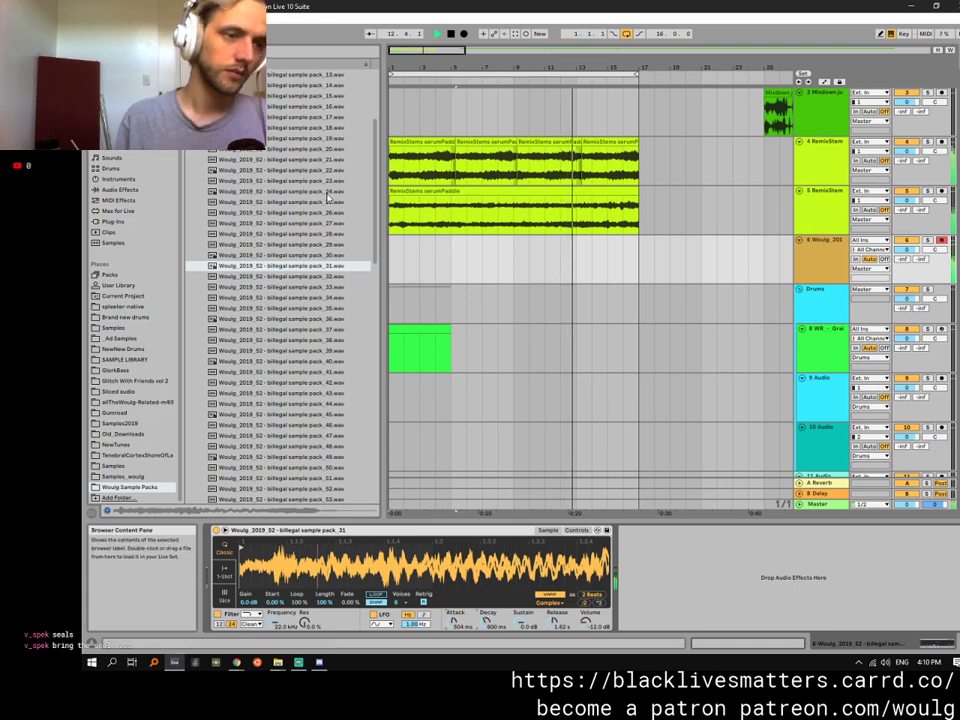
pyautogui.click(128, 190)
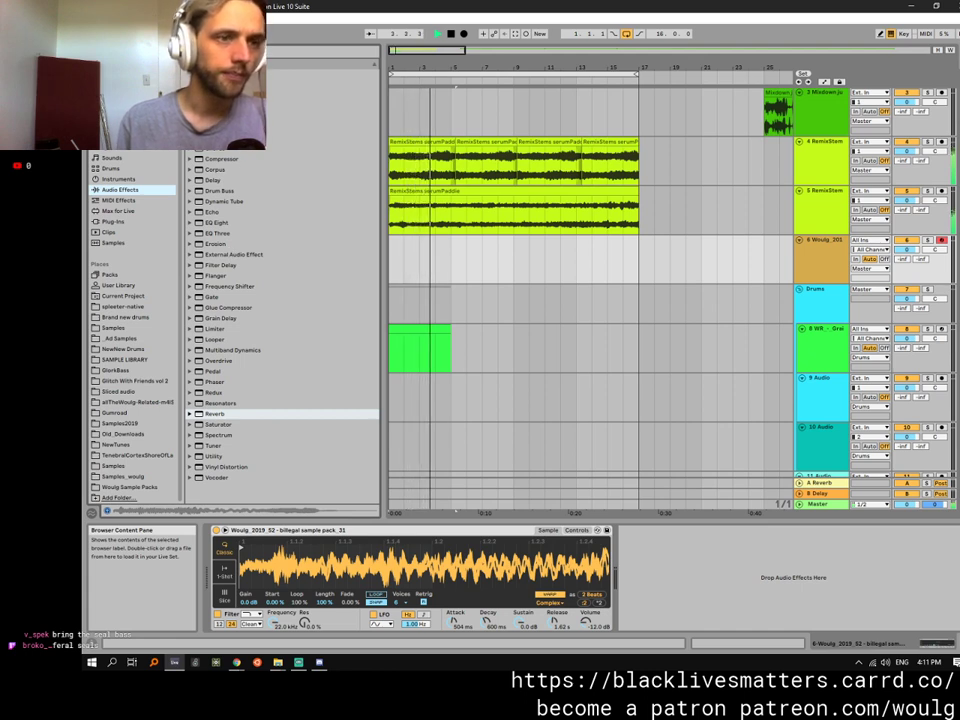
pyautogui.moveTo(230, 74); pyautogui.dragTo(682, 572)
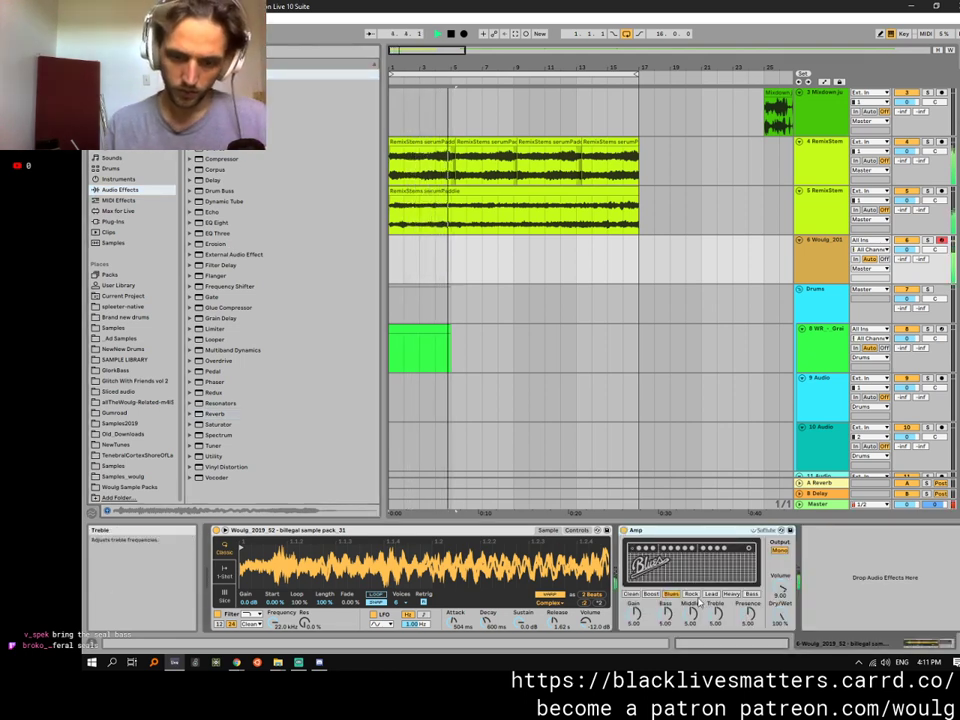
pyautogui.click(691, 594)
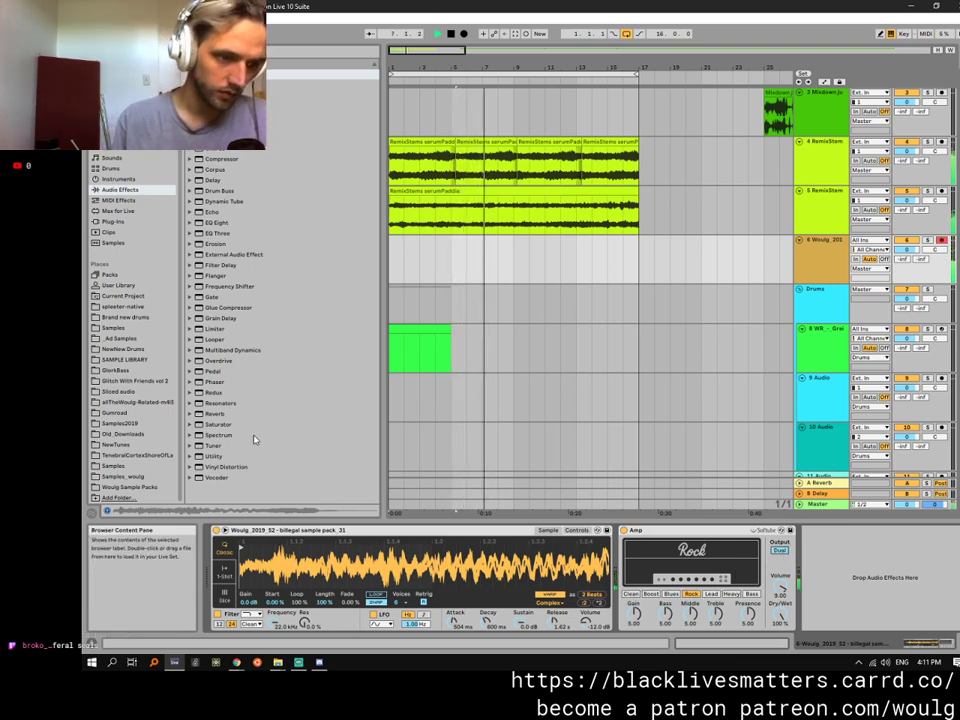
# Add a Reverb after the Amp, with a Saturator at 36 dB drive and a Limiter inserted between them.
pyautogui.moveTo(222, 415); pyautogui.dragTo(853, 614)
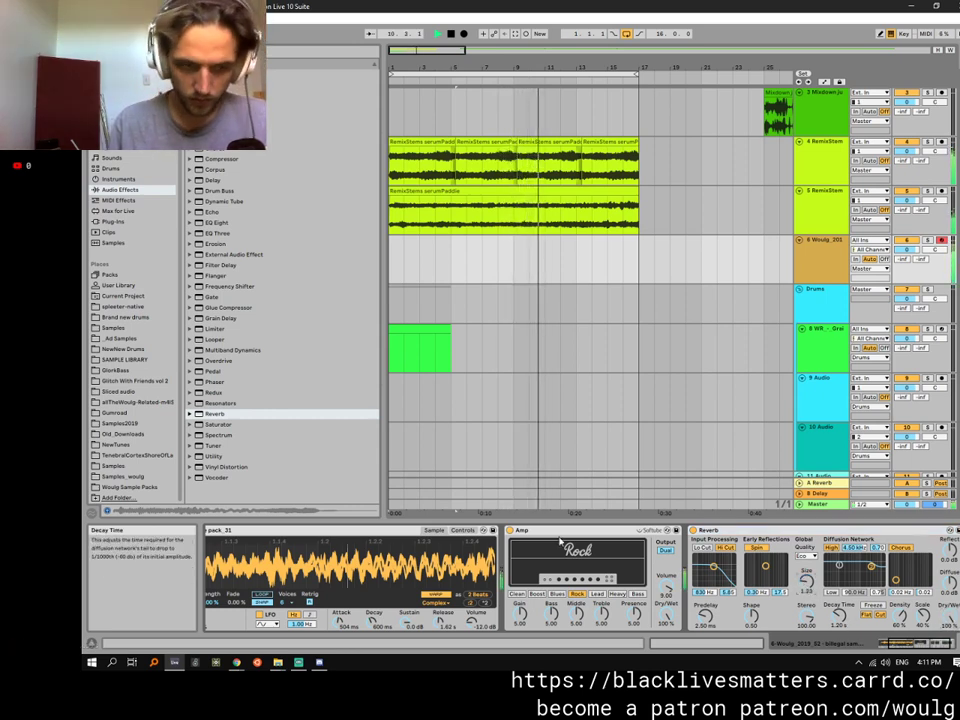
pyautogui.doubleClick(218, 424)
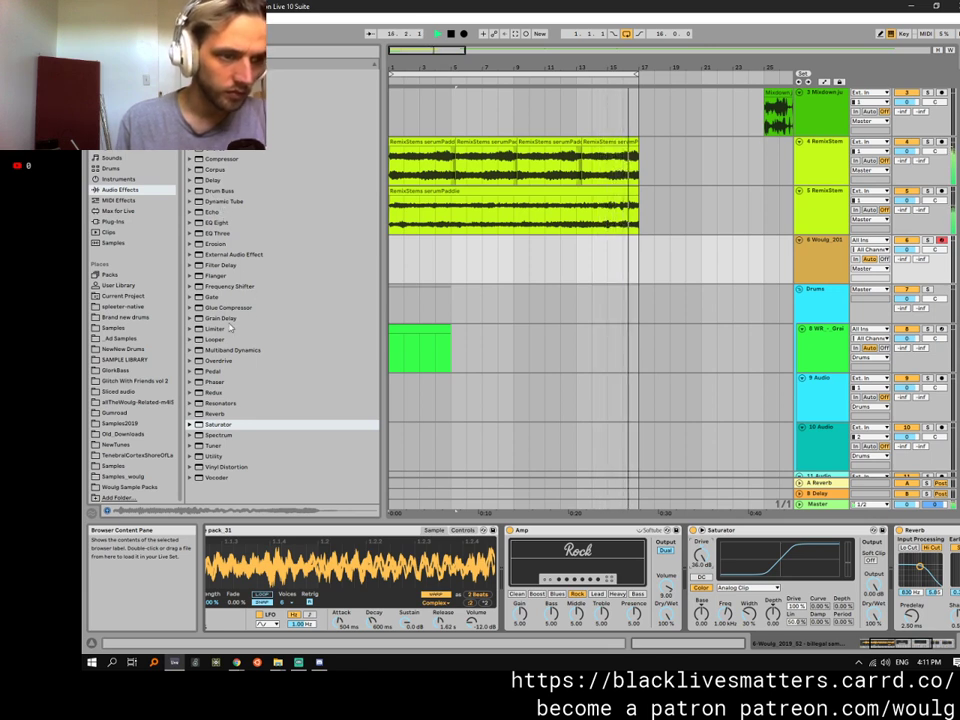
pyautogui.moveTo(215, 328); pyautogui.dragTo(898, 592)
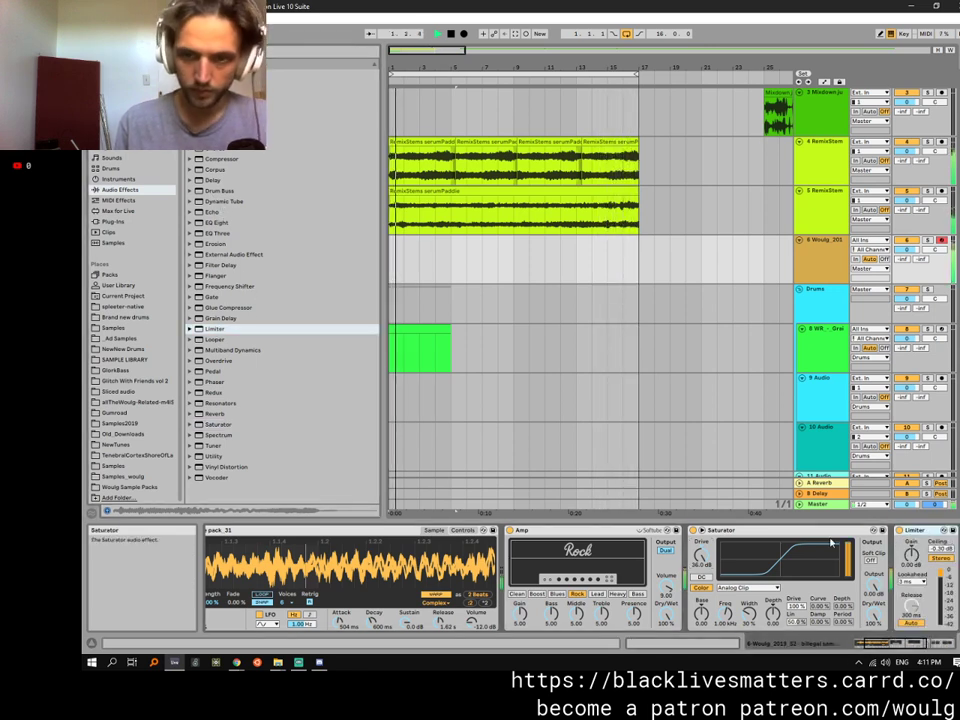
pyautogui.moveTo(909, 643); pyautogui.dragTo(928, 643)
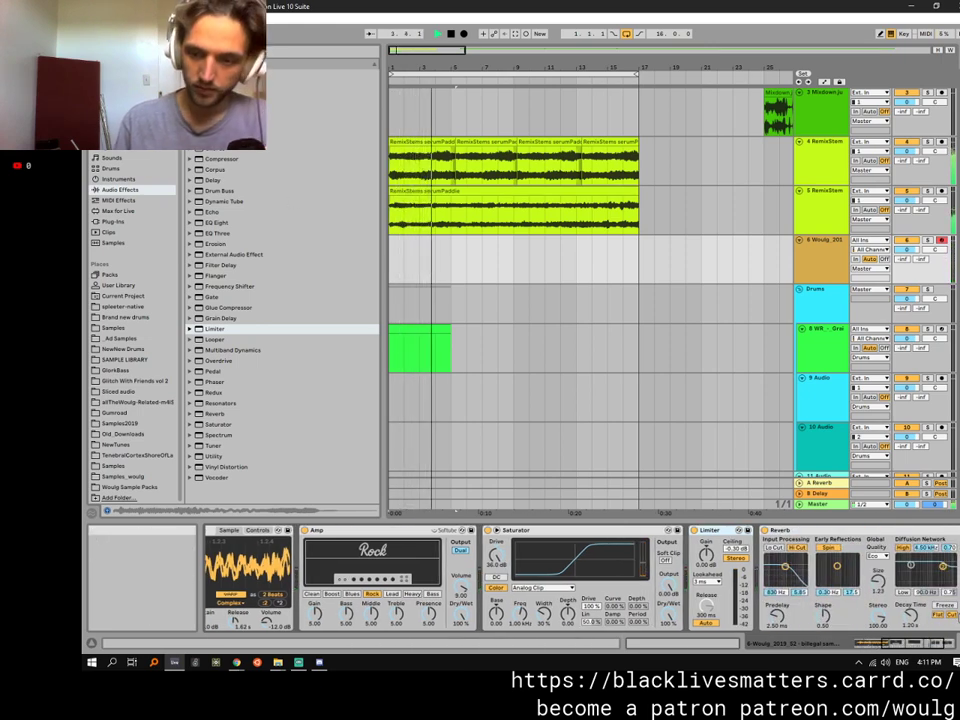
# Set the Simpler's filter cutoff to about 77 Hz with 22% resonance, and lower track 6's volume to -7.2 dB.
pyautogui.hscroll(-5, 268, 632)
pyautogui.moveTo(268, 632); pyautogui.dragTo(268, 706)
pyautogui.moveTo(305, 623); pyautogui.dragTo(273, 627)
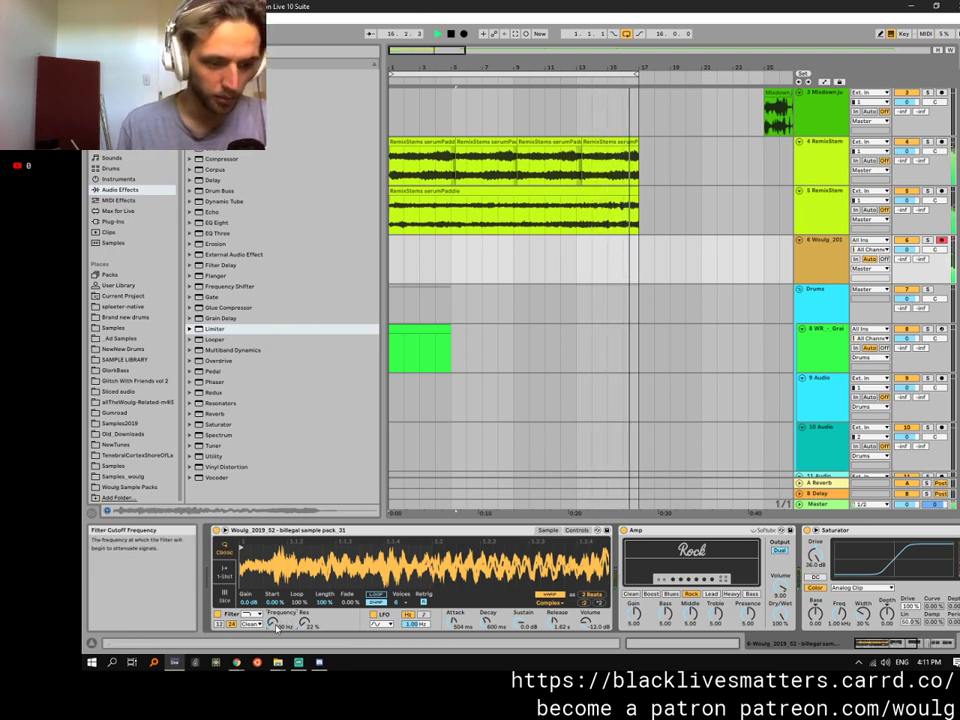
pyautogui.moveTo(276, 627); pyautogui.dragTo(276, 645)
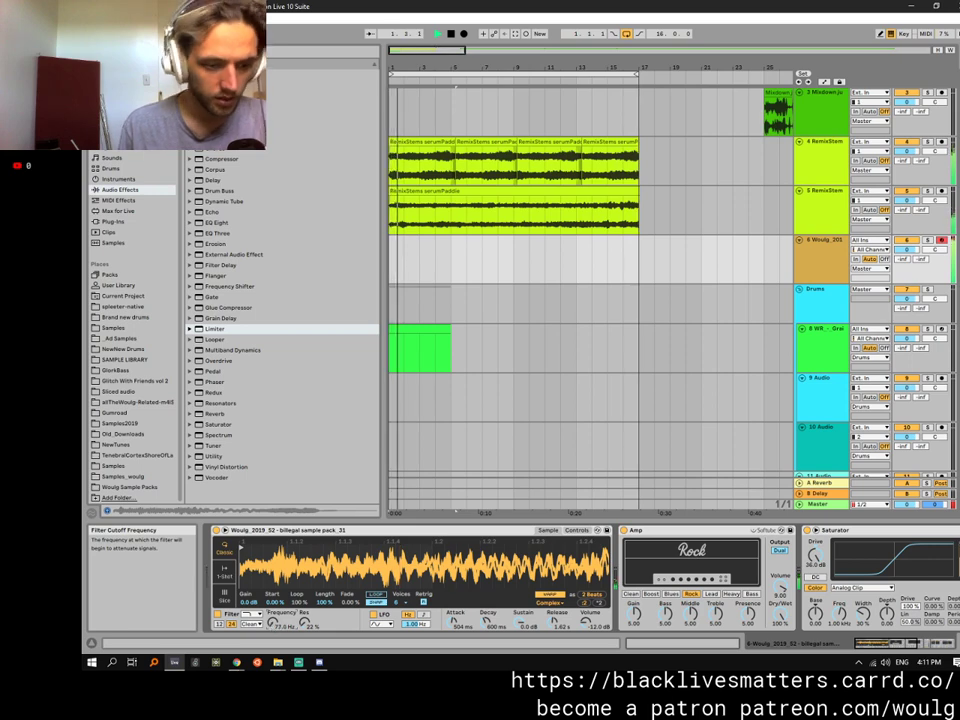
pyautogui.click(940, 645)
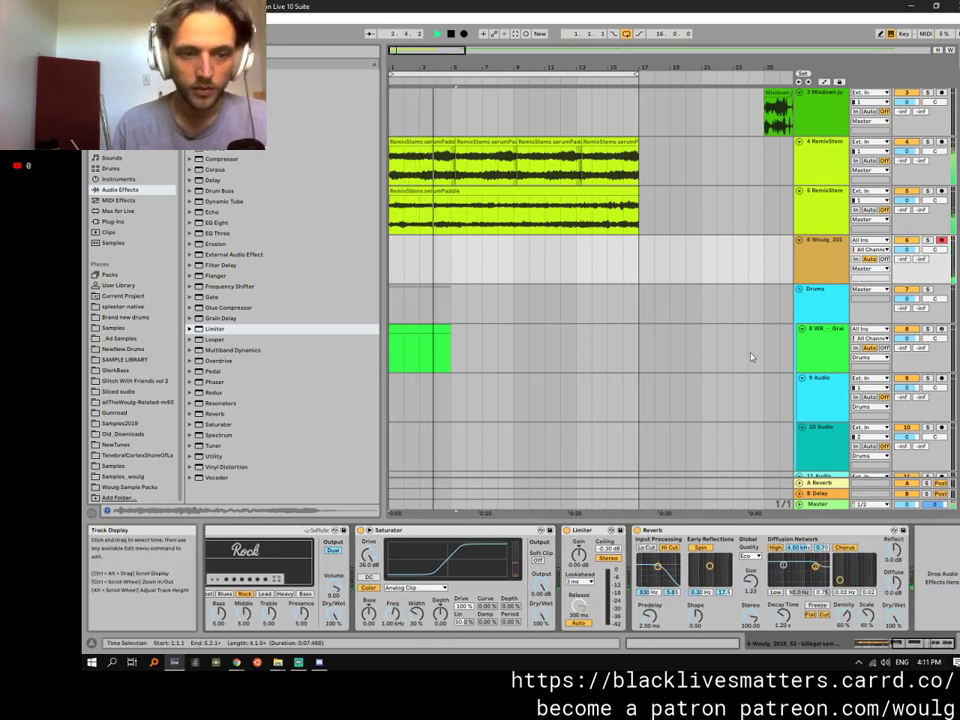
pyautogui.moveTo(908, 249); pyautogui.dragTo(908, 236)
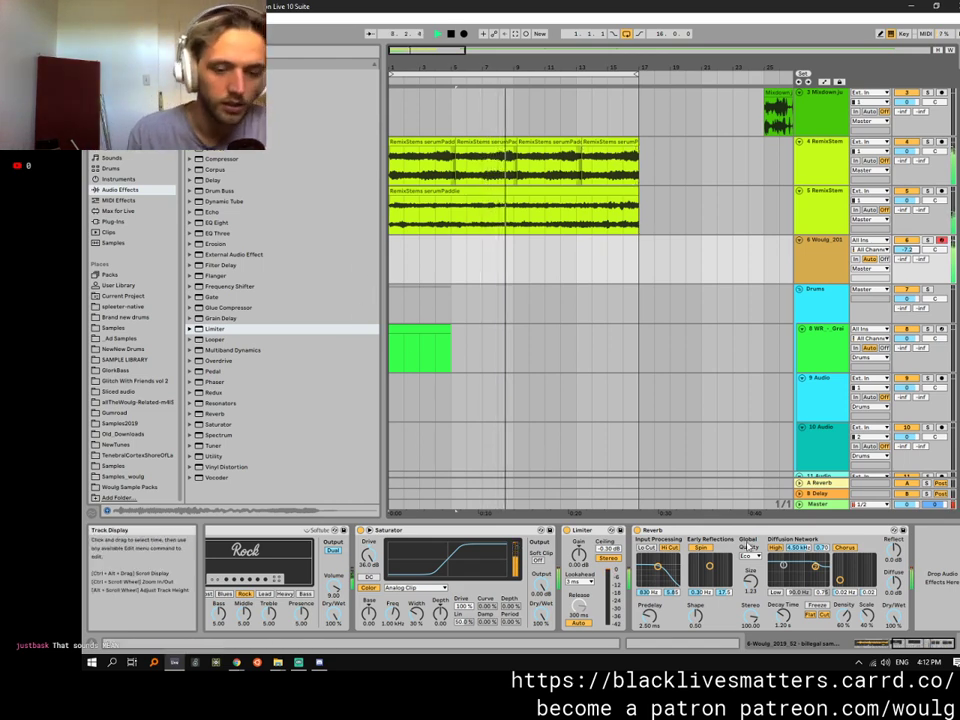
# Shape the Simpler's filter envelope with a 2.03 s attack and an envelope amount of 47.
pyautogui.click(866, 643)
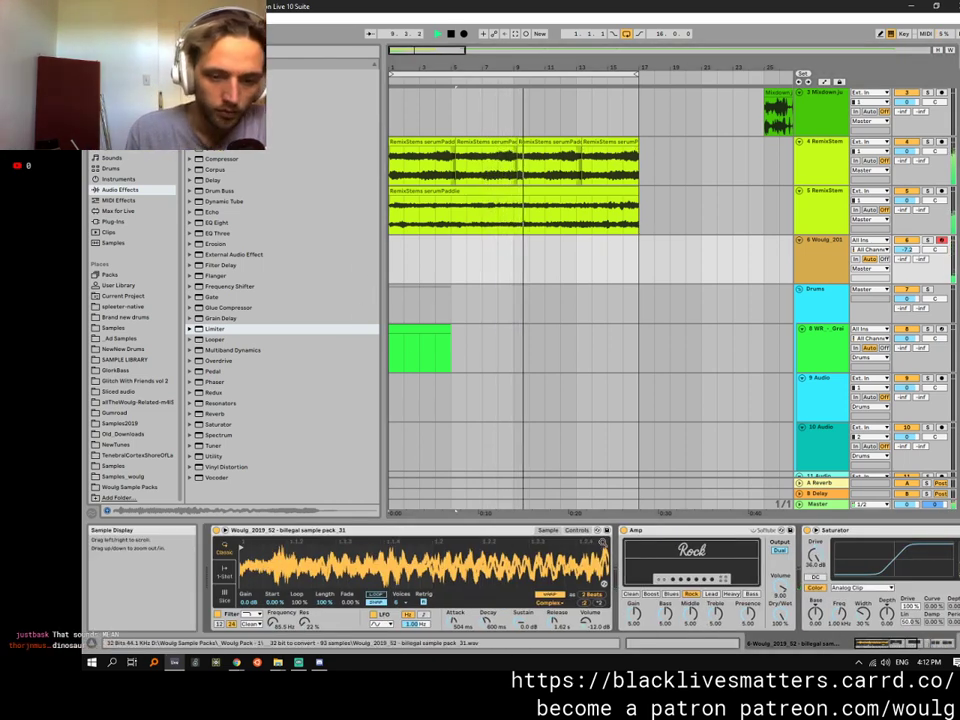
pyautogui.click(575, 530)
pyautogui.click(258, 604)
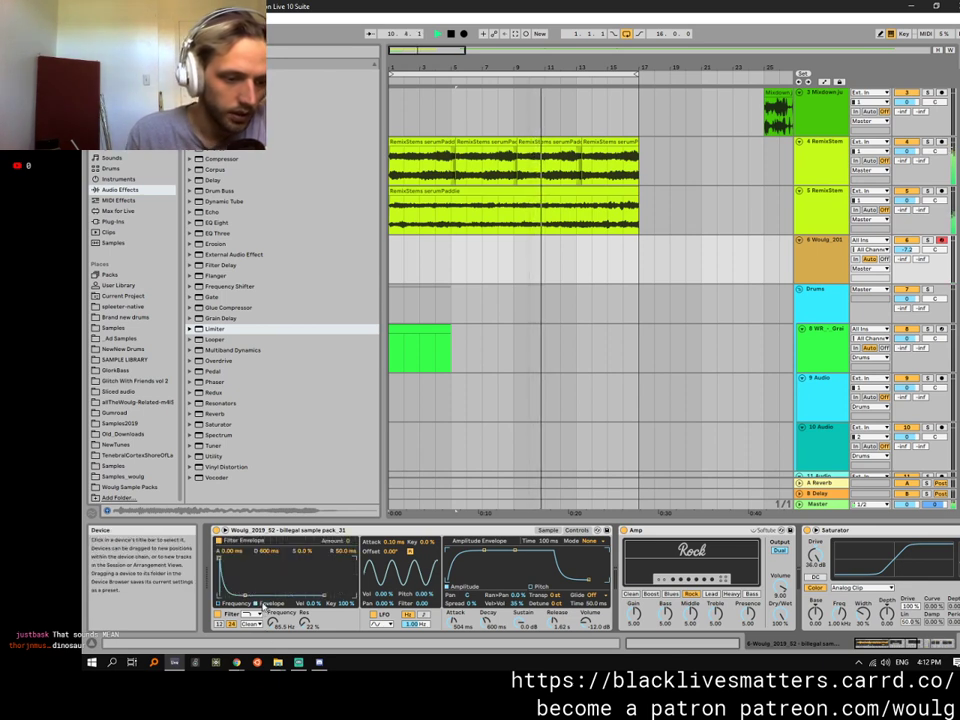
pyautogui.moveTo(221, 560); pyautogui.dragTo(255, 557)
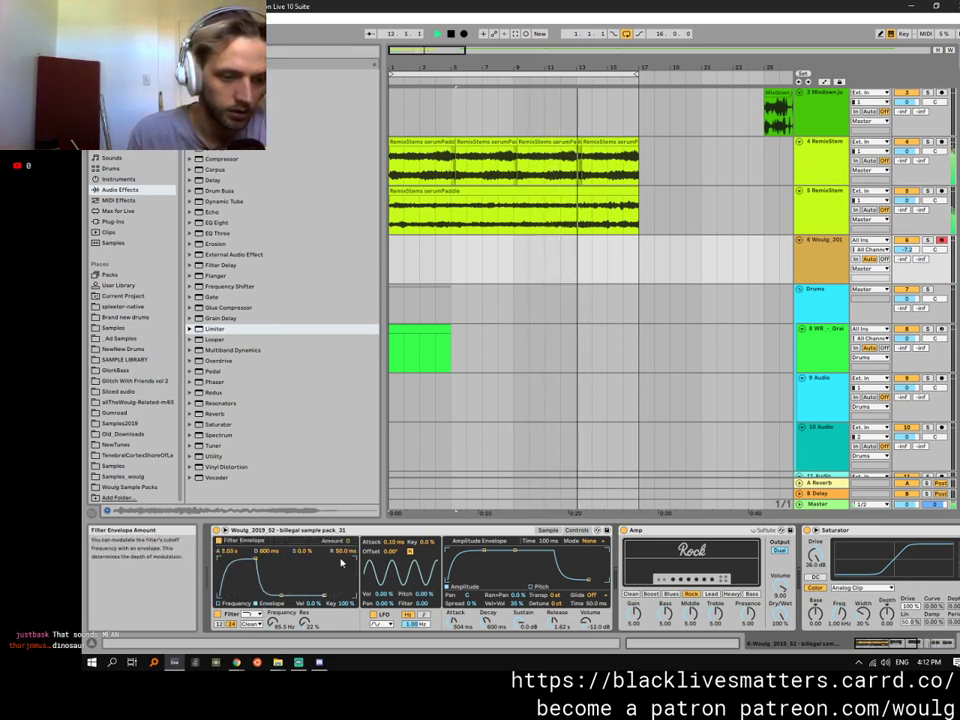
pyautogui.moveTo(349, 541); pyautogui.dragTo(351, 568)
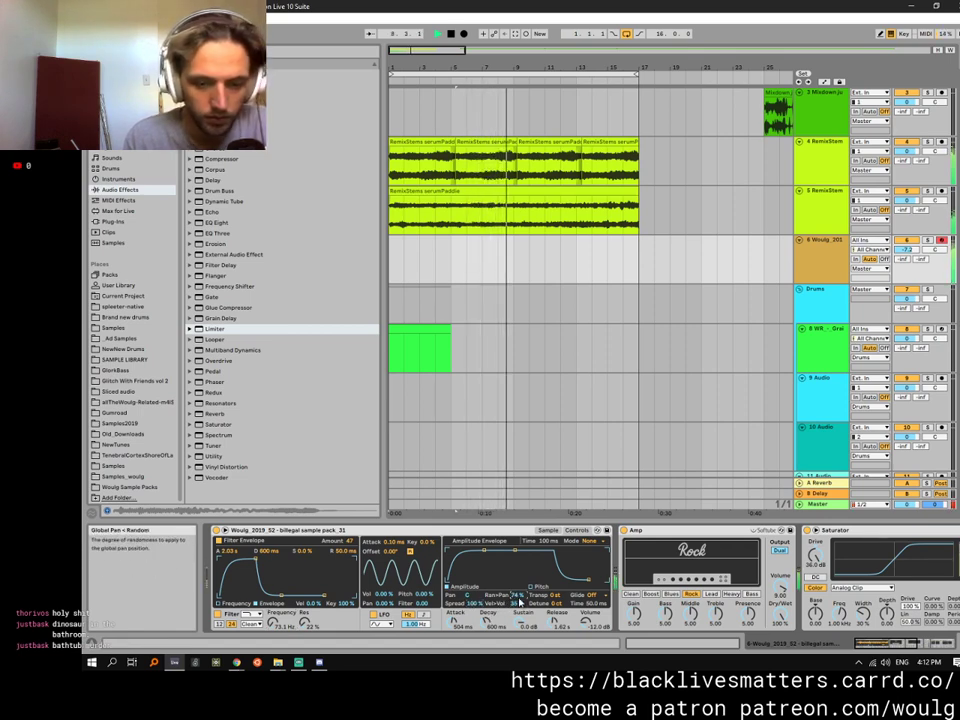
# Reduce the Saturator's dry/wet mix to 24.6%.
pyautogui.click(925, 646)
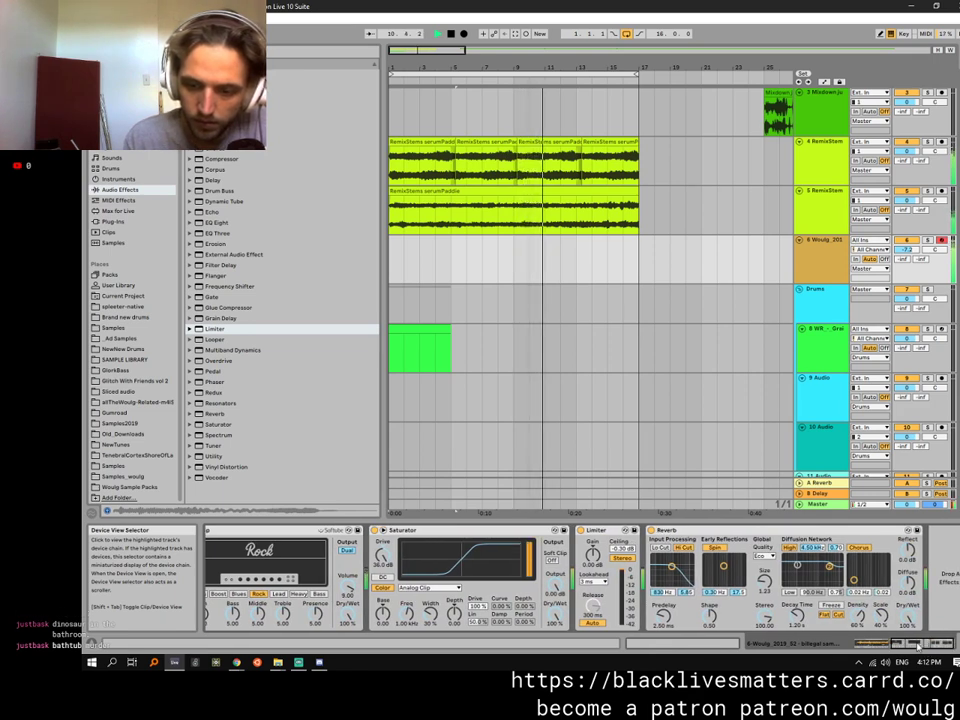
pyautogui.moveTo(918, 646); pyautogui.dragTo(897, 646)
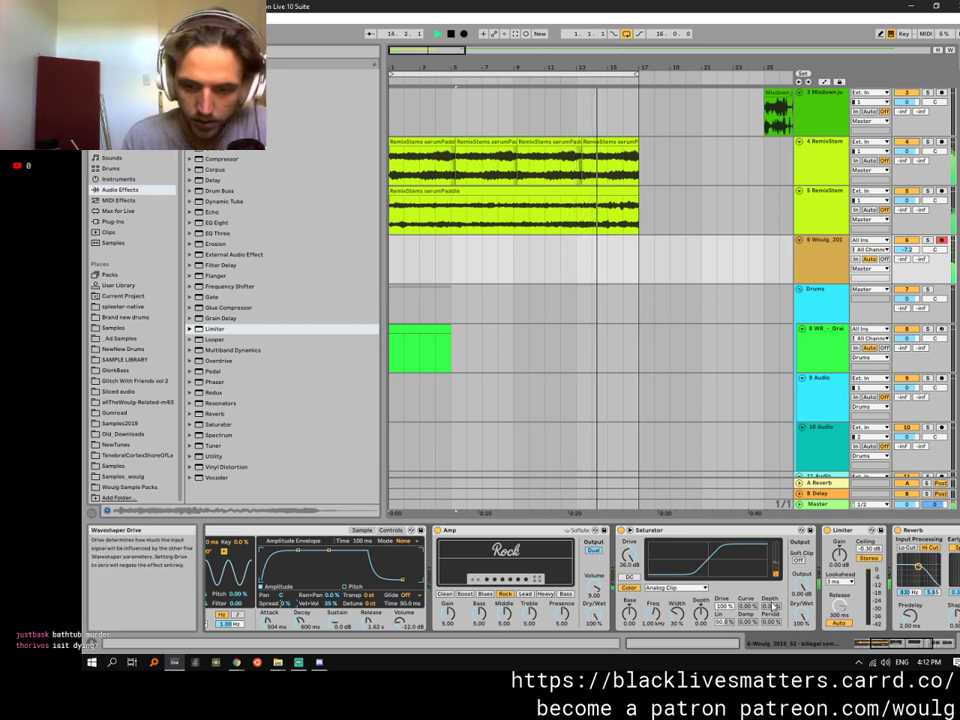
pyautogui.moveTo(800, 614); pyautogui.dragTo(800, 685)
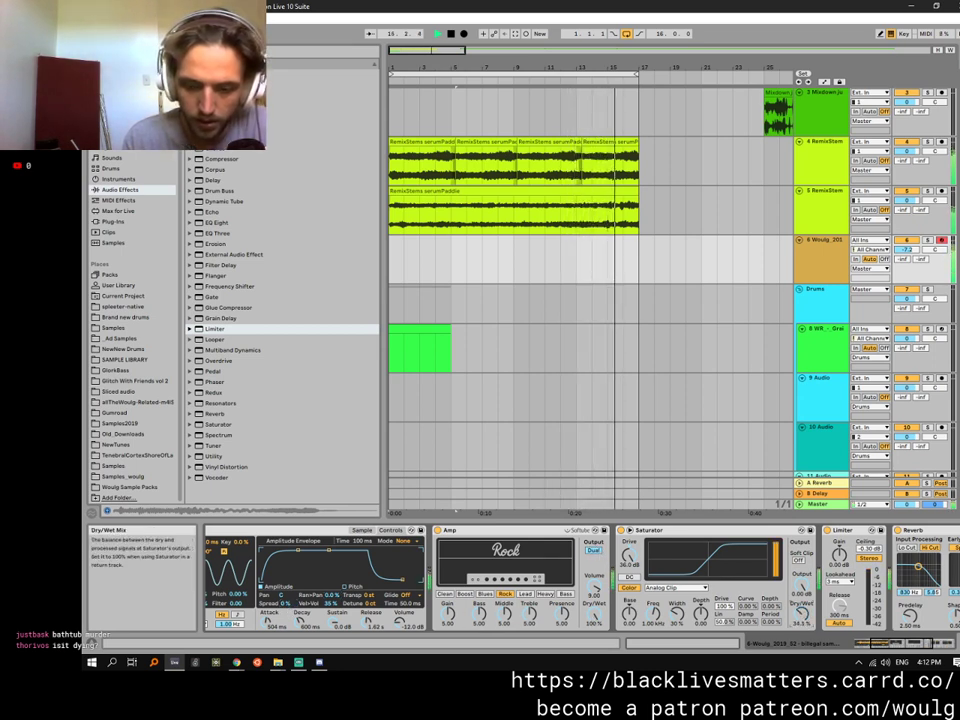
pyautogui.moveTo(800, 614)
pyautogui.mouseDown()
pyautogui.moveTo(800, 602)
pyautogui.moveTo(800, 620)
pyautogui.mouseUp()
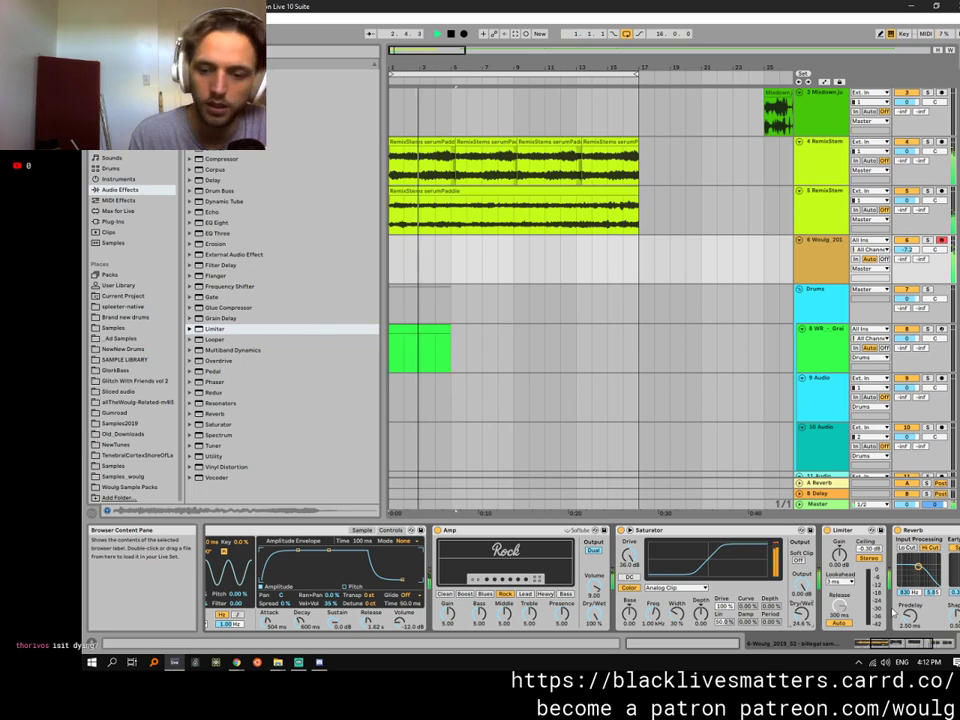
# Add FabFilter Pro-R after the Reverb, lowering its post-EQ high-cut frequency and its mix.
pyautogui.moveTo(900, 643); pyautogui.dragTo(930, 643)
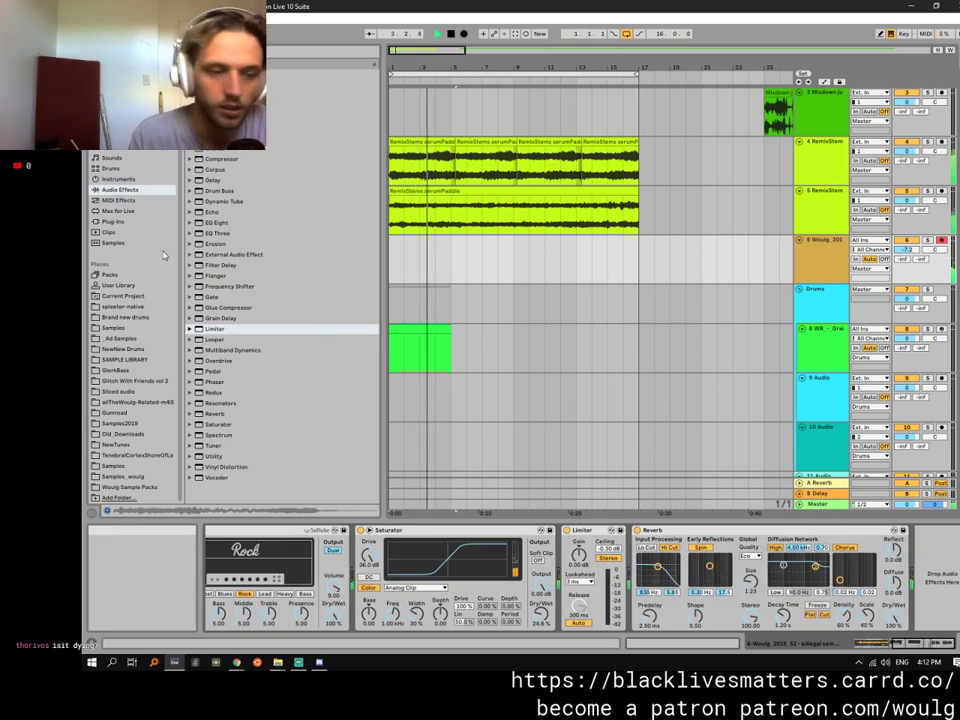
pyautogui.click(113, 222)
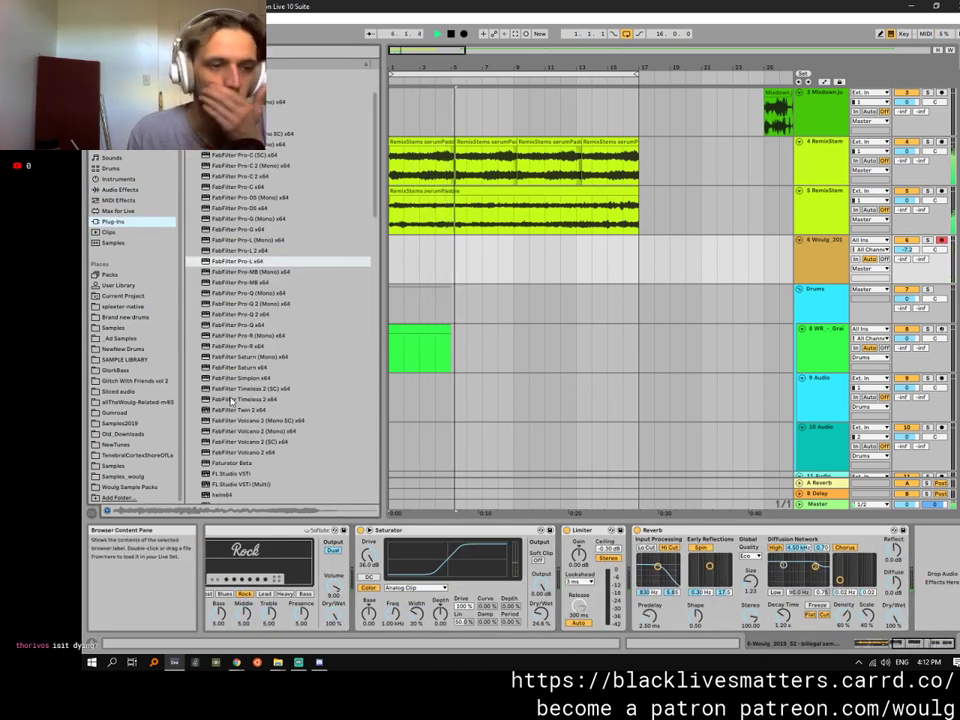
pyautogui.moveTo(246, 346); pyautogui.dragTo(936, 600)
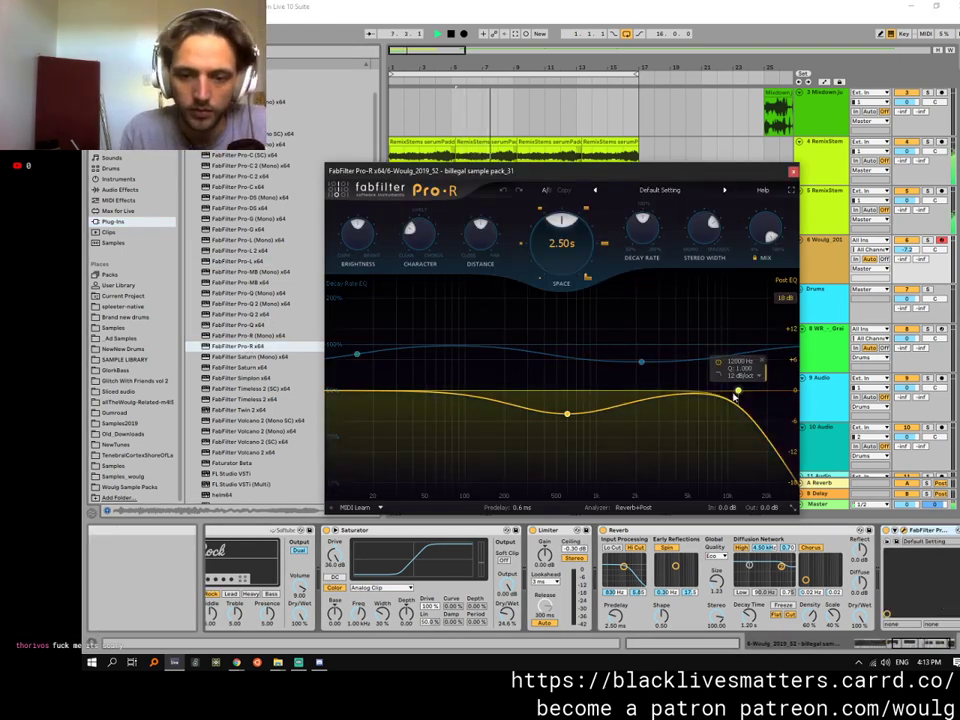
pyautogui.moveTo(735, 392); pyautogui.dragTo(639, 389)
pyautogui.moveTo(766, 228); pyautogui.dragTo(753, 294)
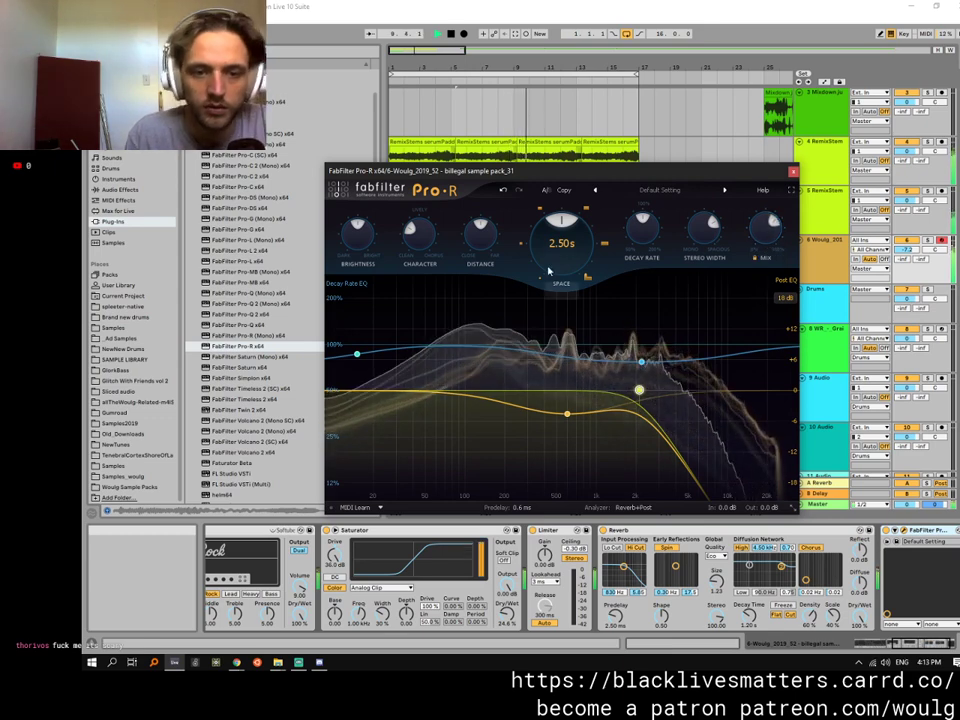
pyautogui.click(793, 171)
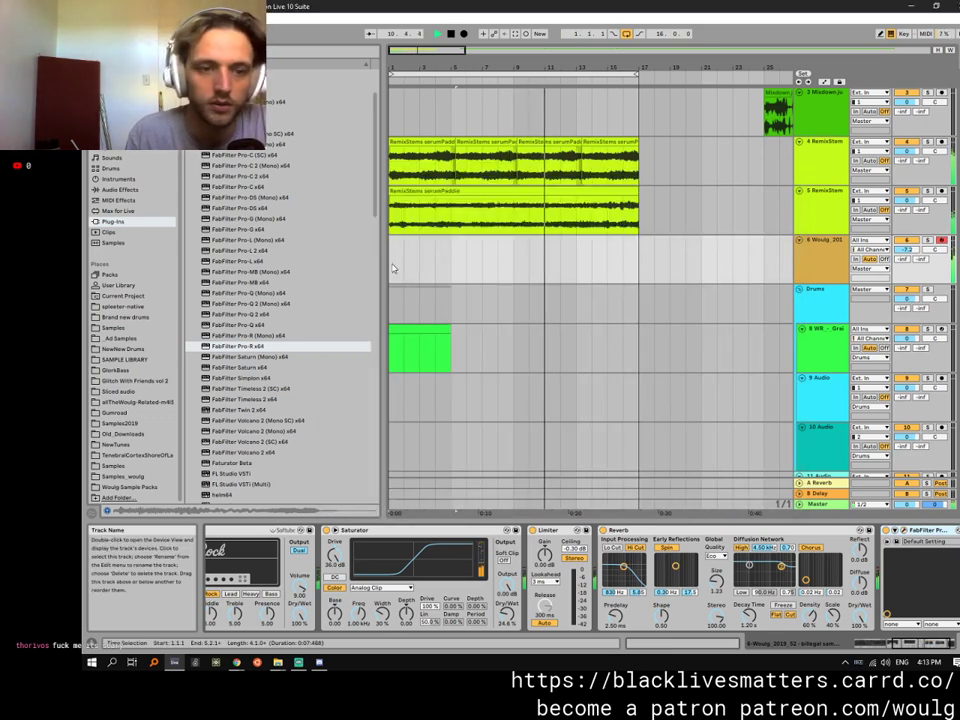
# Create an empty 16-bar MIDI clip on track 6 starting at bar 1 and enlarge the note editor.
pyautogui.moveTo(392, 264); pyautogui.dragTo(652, 271)
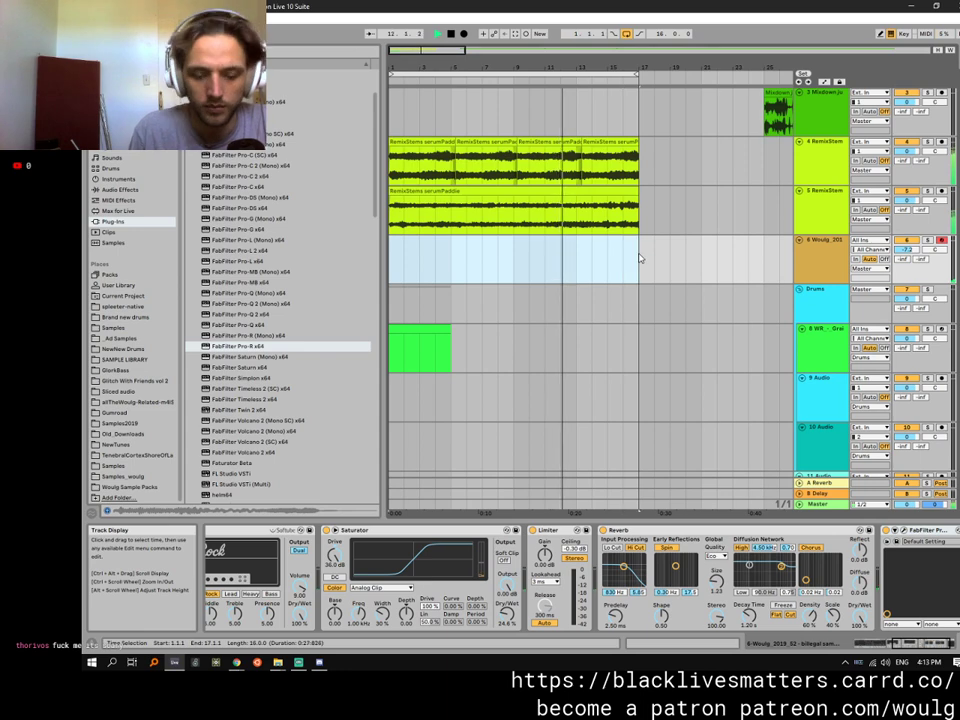
pyautogui.hotkey('ctrl', 'shift', 'm')
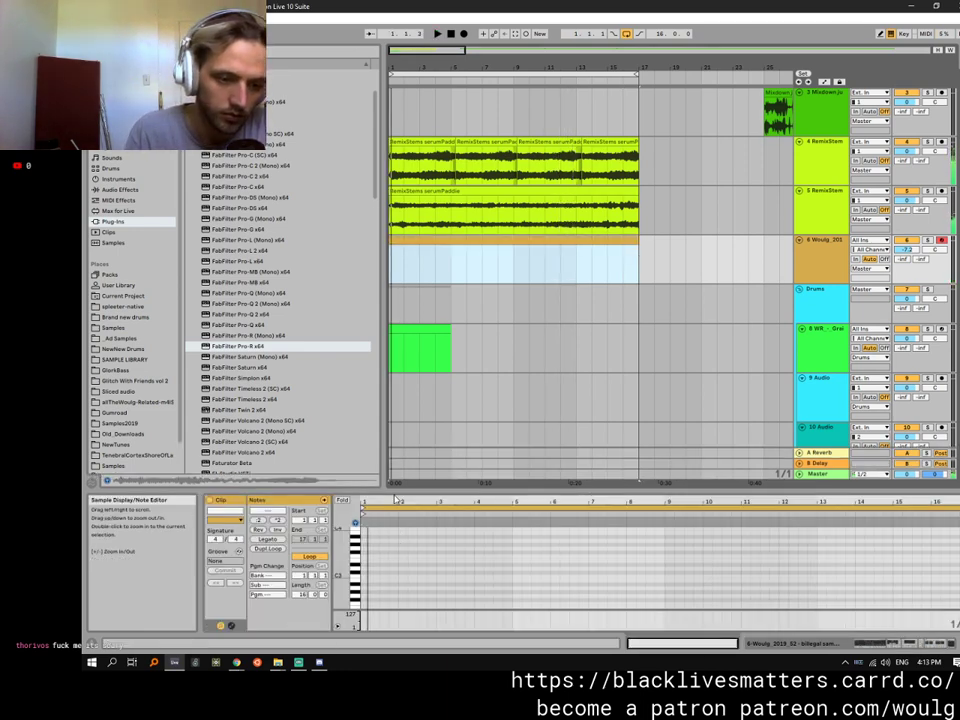
pyautogui.moveTo(394, 490); pyautogui.dragTo(396, 344)
# Place a one-beat E3 note at the start of the clip and check it in playback.
pyautogui.click(371, 485)
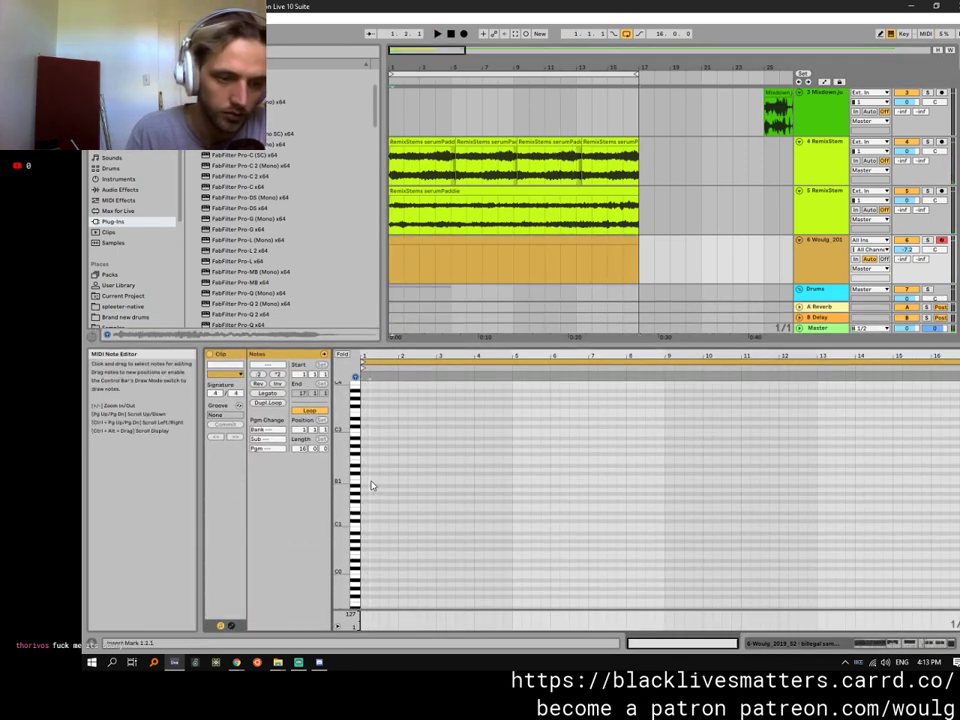
pyautogui.press('space')
pyautogui.doubleClick(371, 482)
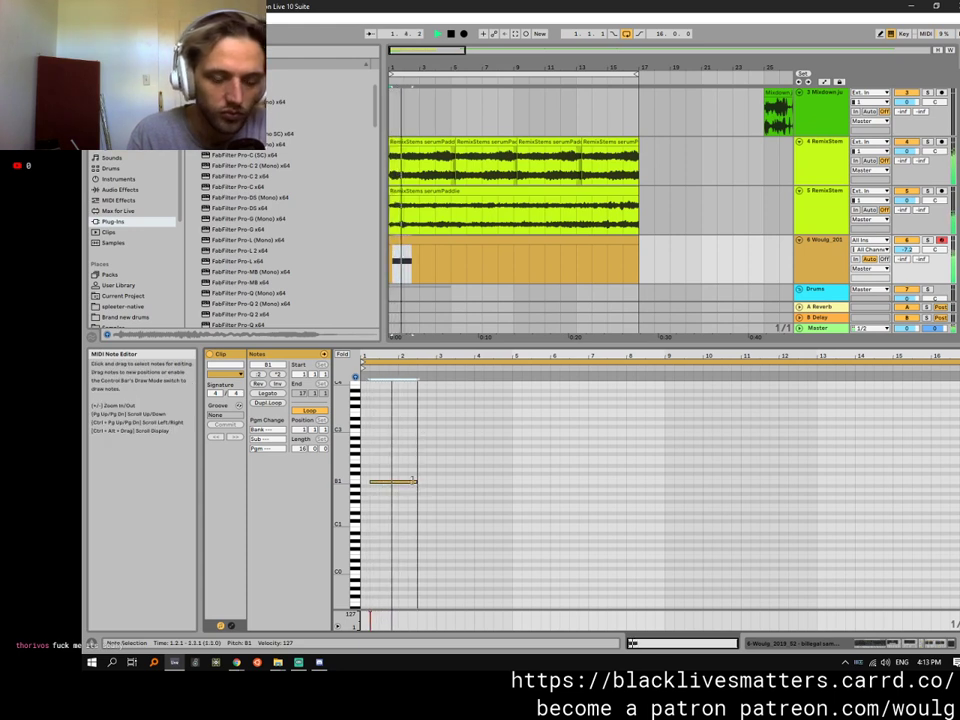
pyautogui.press('space')
pyautogui.moveTo(401, 482); pyautogui.dragTo(378, 416)
pyautogui.press('space')
pyautogui.press('space')
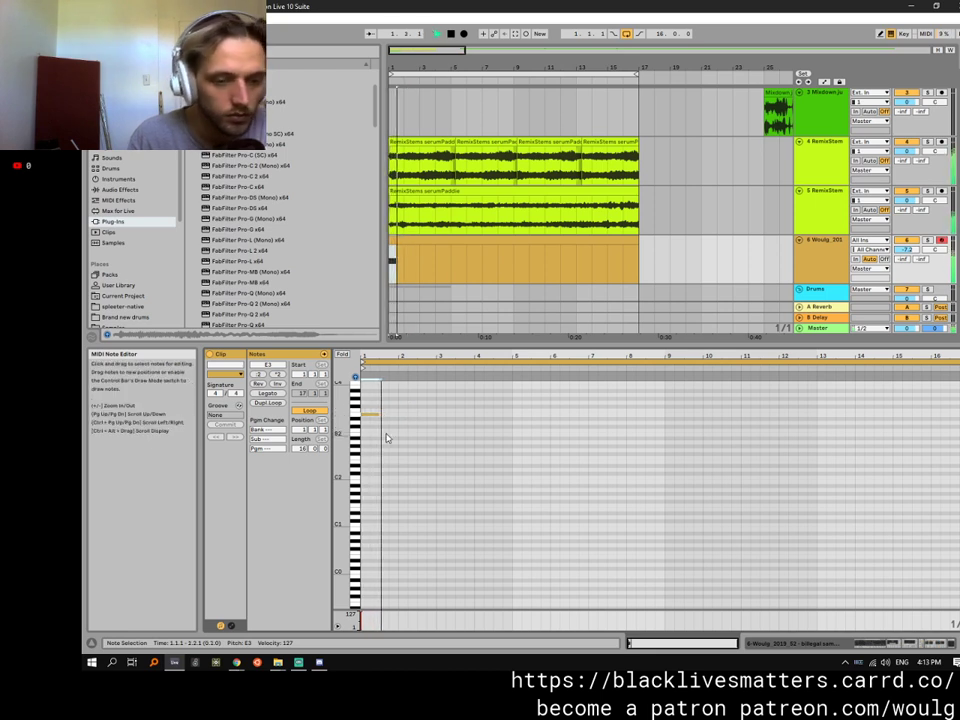
pyautogui.scroll(4, 425, 445)
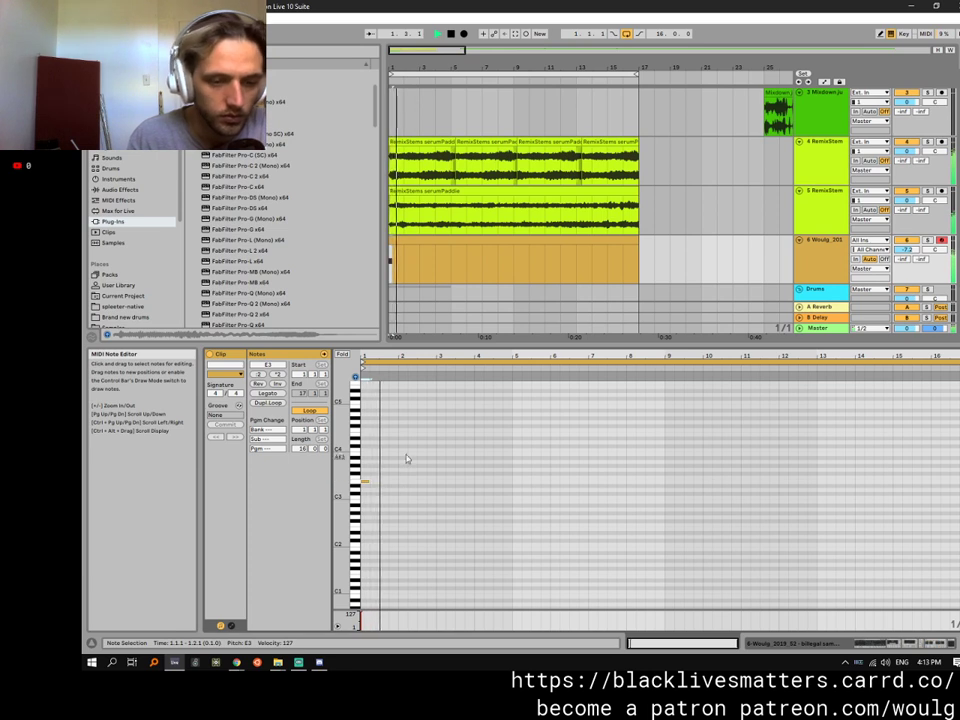
# Add a two-beat G4 note at bar 2 and a one-bar G#4 note at bar 4.
pyautogui.doubleClick(403, 421)
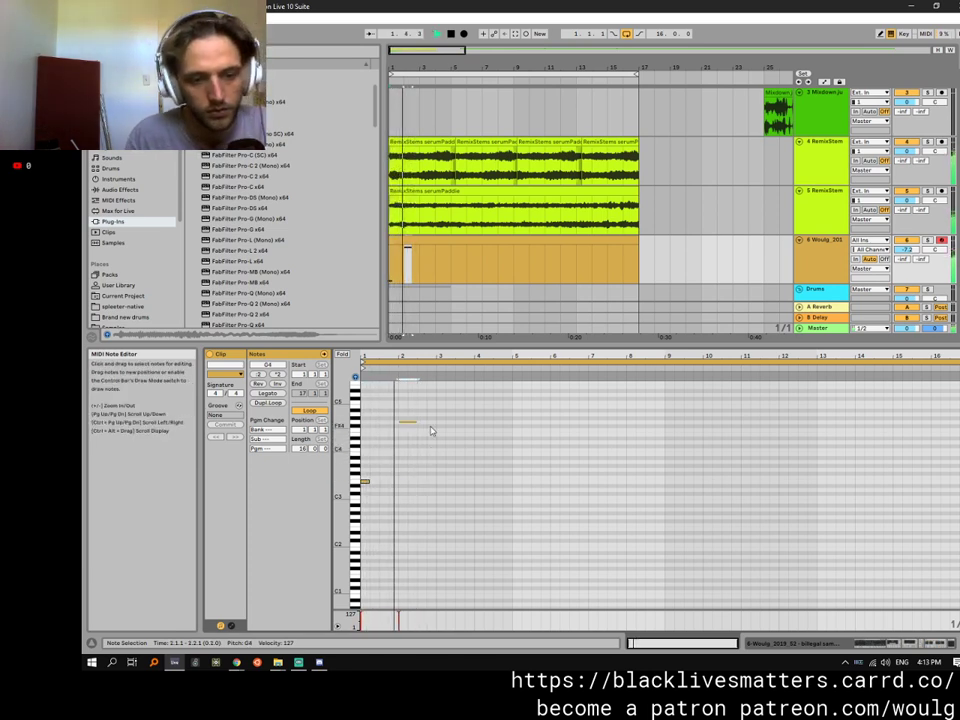
pyautogui.doubleClick(498, 434)
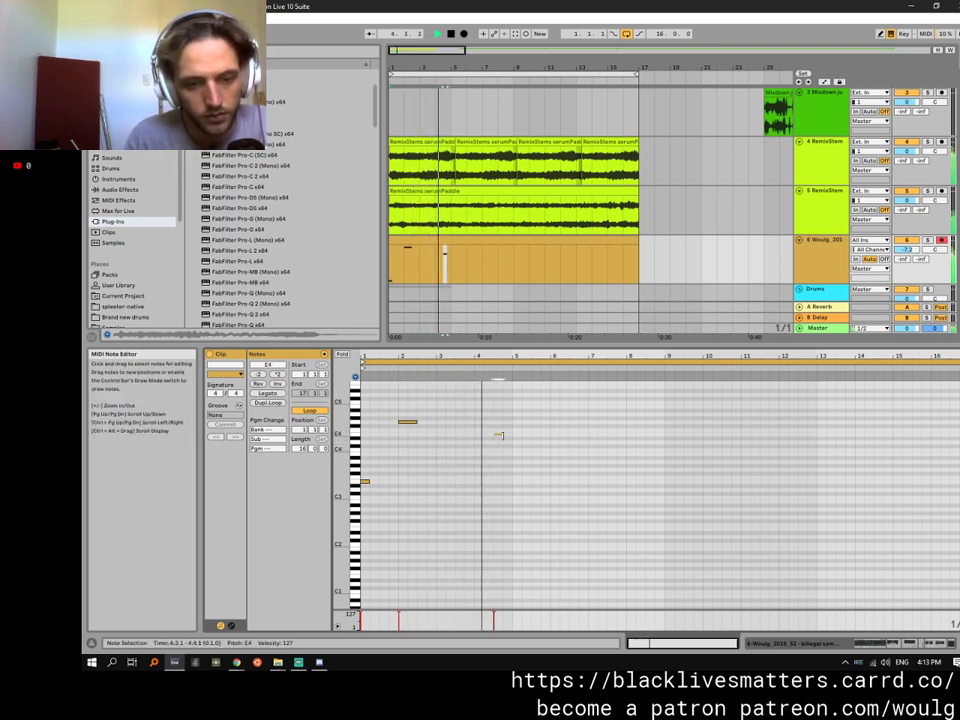
pyautogui.moveTo(499, 434)
pyautogui.mouseDown()
pyautogui.moveTo(507, 428)
pyautogui.moveTo(486, 432)
pyautogui.moveTo(483, 418)
pyautogui.moveTo(513, 419)
pyautogui.mouseUp()
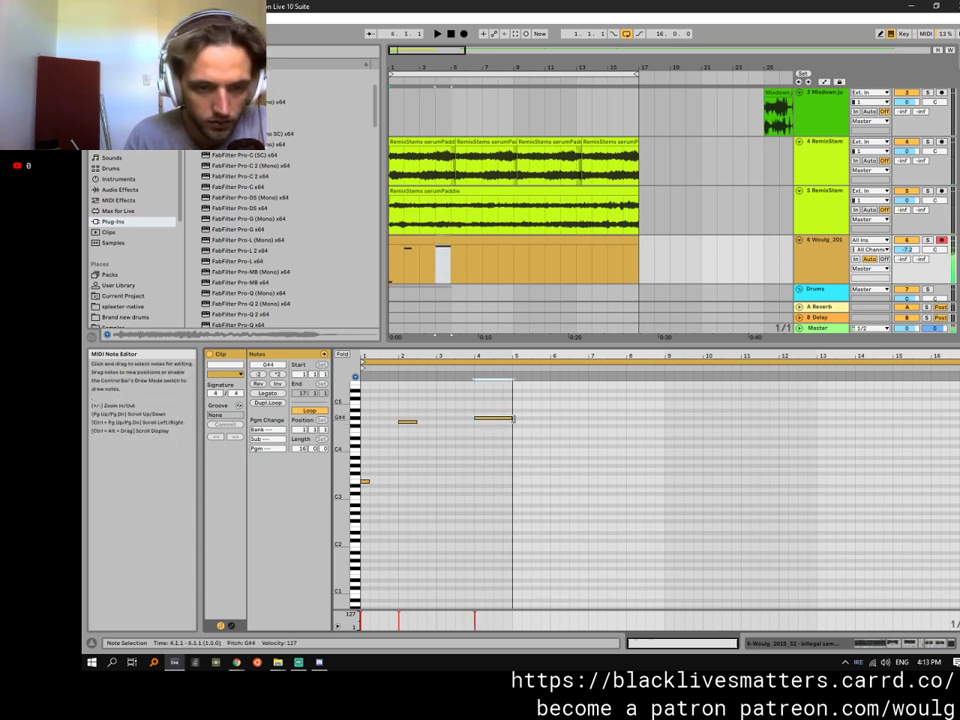
# Draw a V-shaped dip in the clip's MIDI Ctrl Pitch Bend envelope, falling from bar 4 to bar 5 and returning to centre, and audition it.
pyautogui.click(231, 625)
pyautogui.click(356, 366)
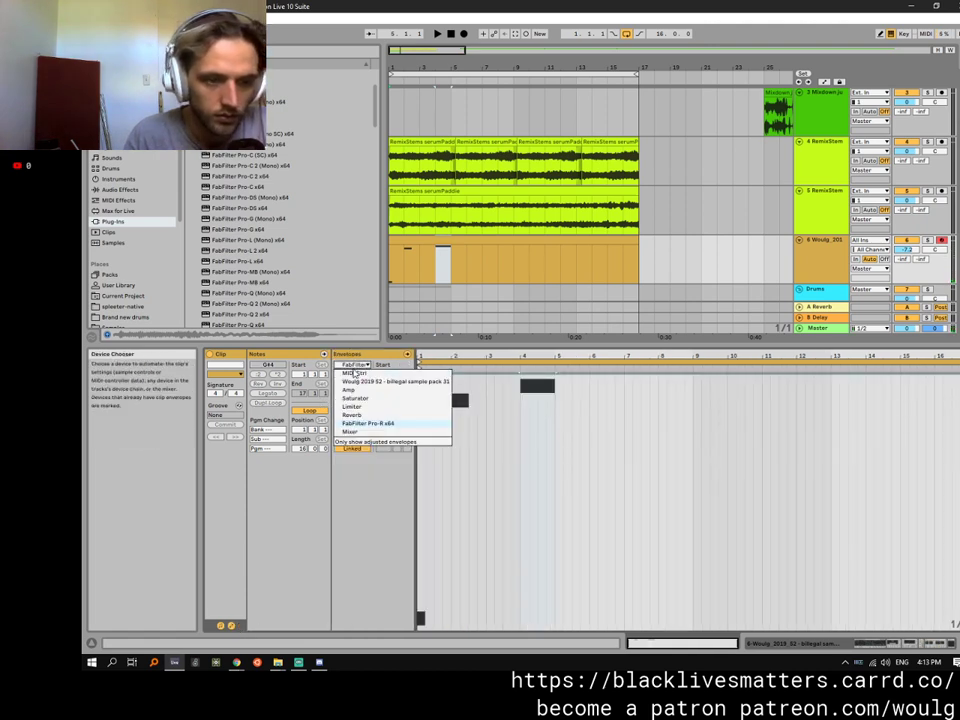
pyautogui.click(355, 373)
pyautogui.click(355, 374)
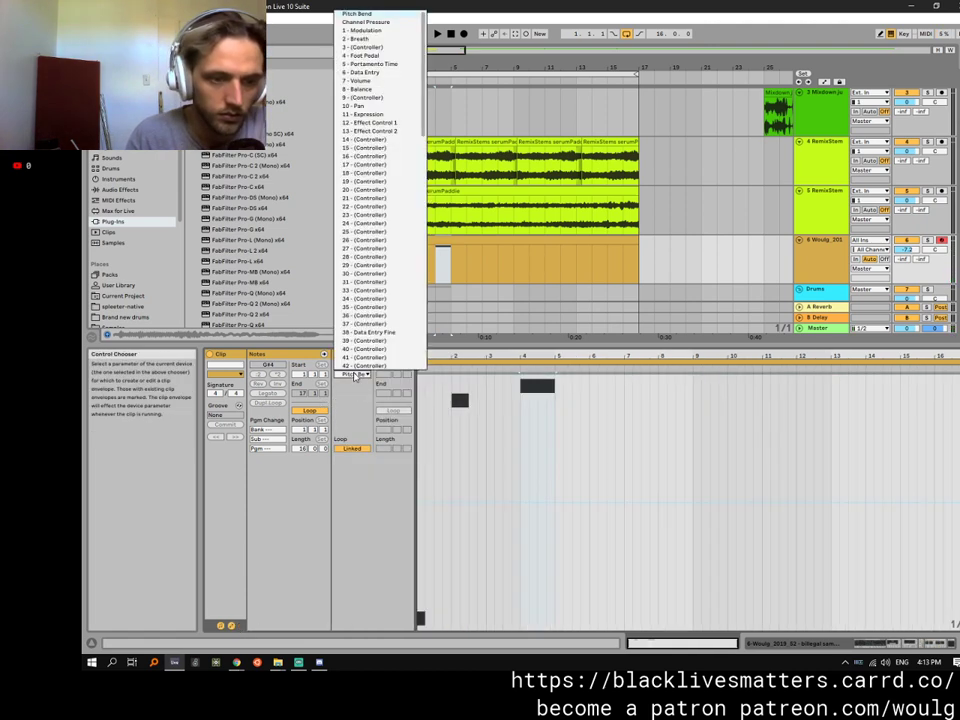
pyautogui.click(440, 13)
pyautogui.click(529, 508)
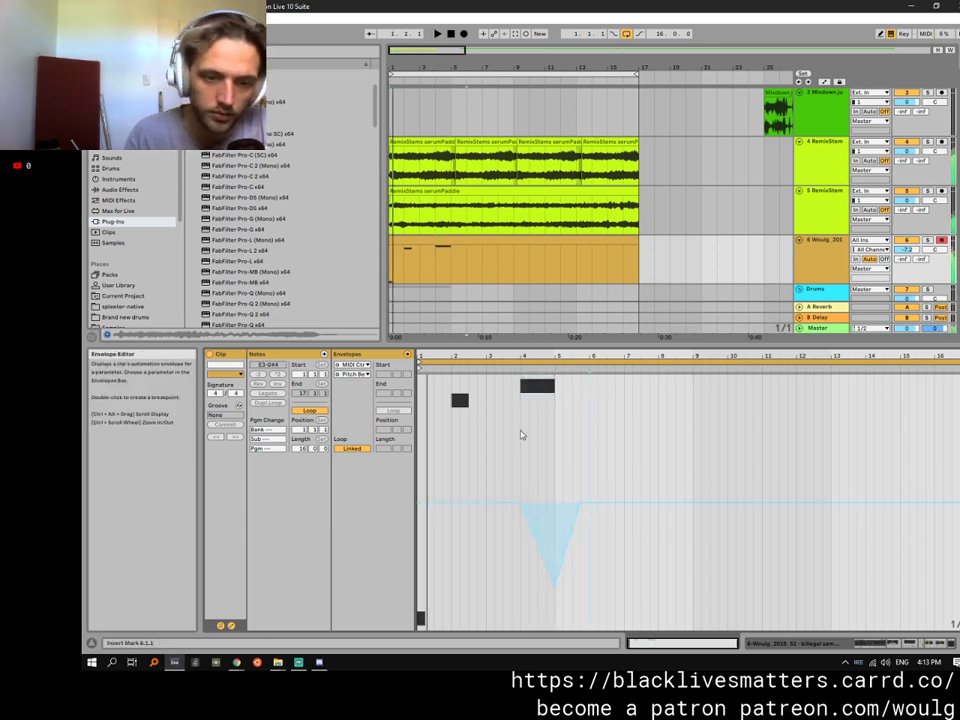
pyautogui.click(519, 370)
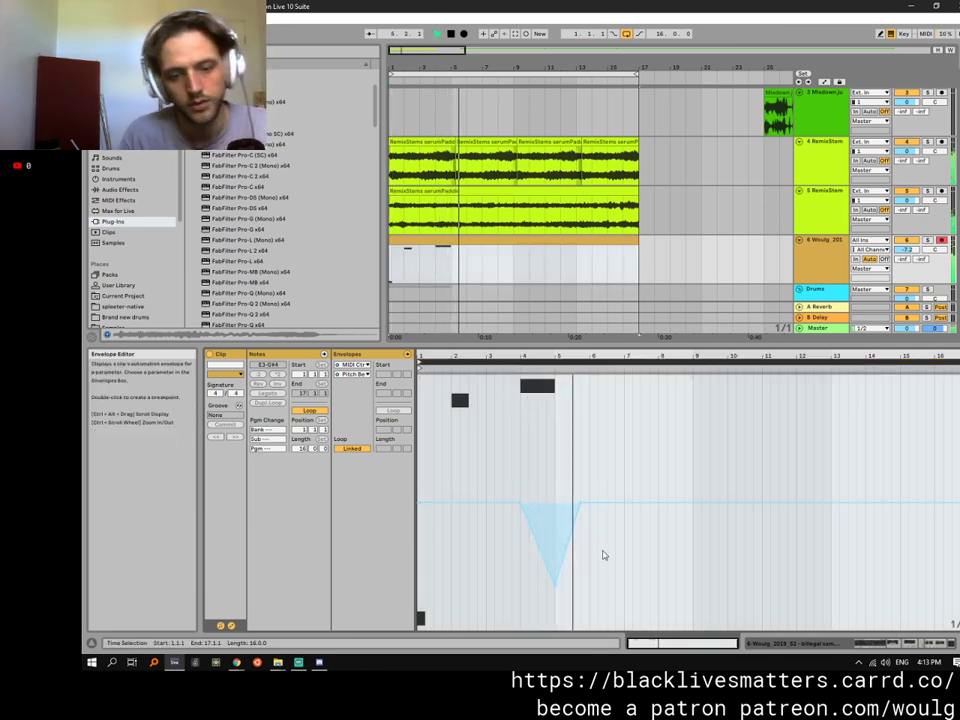
# Return to the note view, shrink the editor, and turn the 16-bar clip into an 8-bar clip duplicated at bar 9.
pyautogui.click(290, 354)
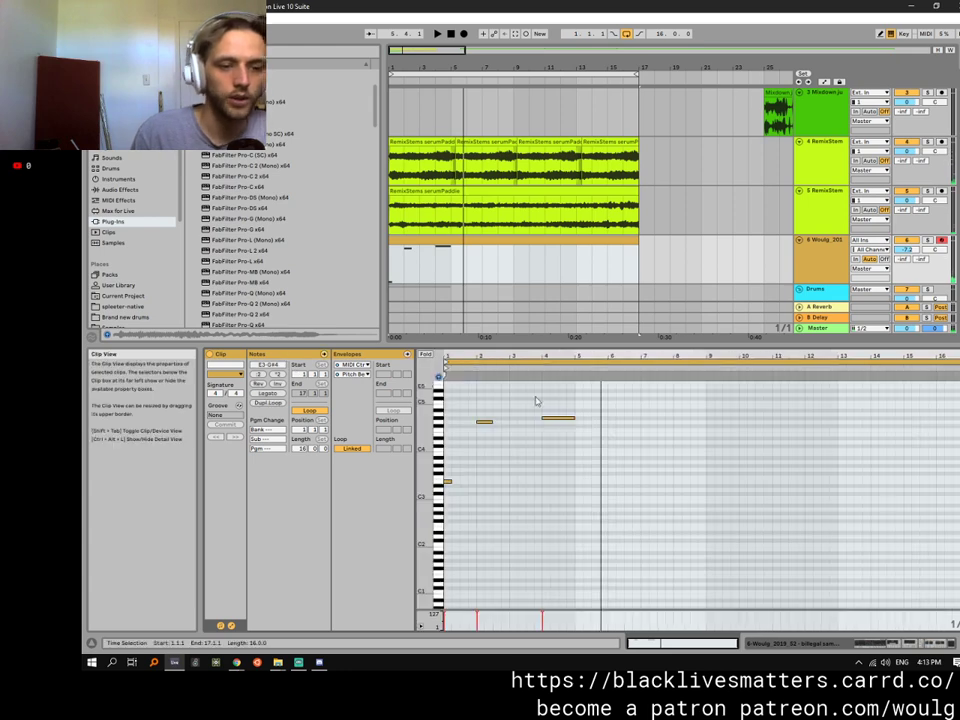
pyautogui.moveTo(619, 349); pyautogui.dragTo(619, 515)
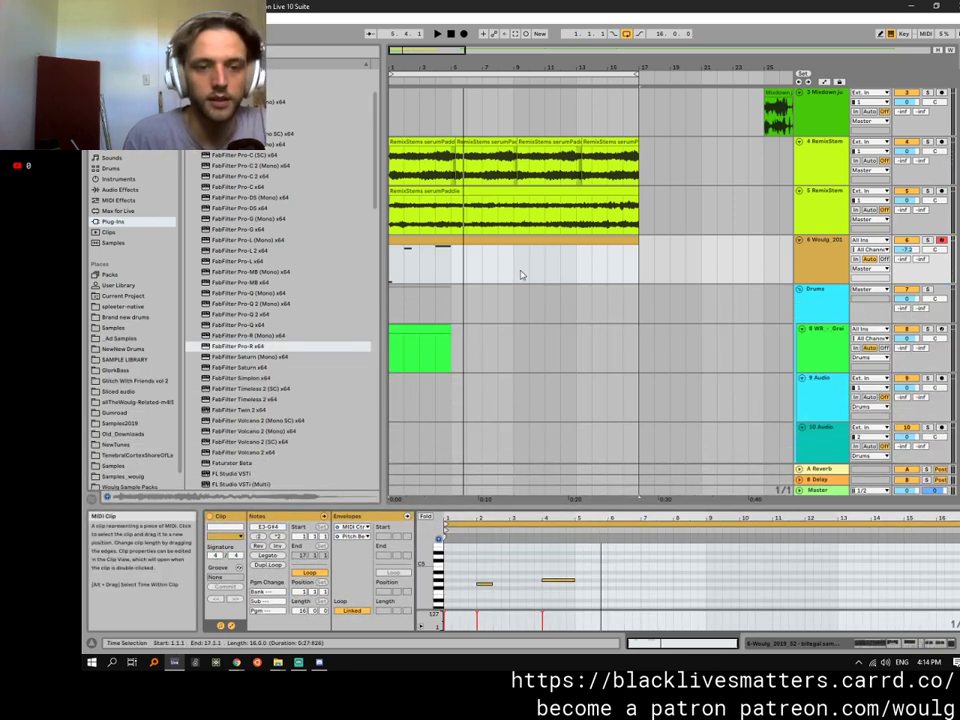
pyautogui.moveTo(518, 274); pyautogui.dragTo(375, 248)
pyautogui.hotkey('ctrl', 'd')
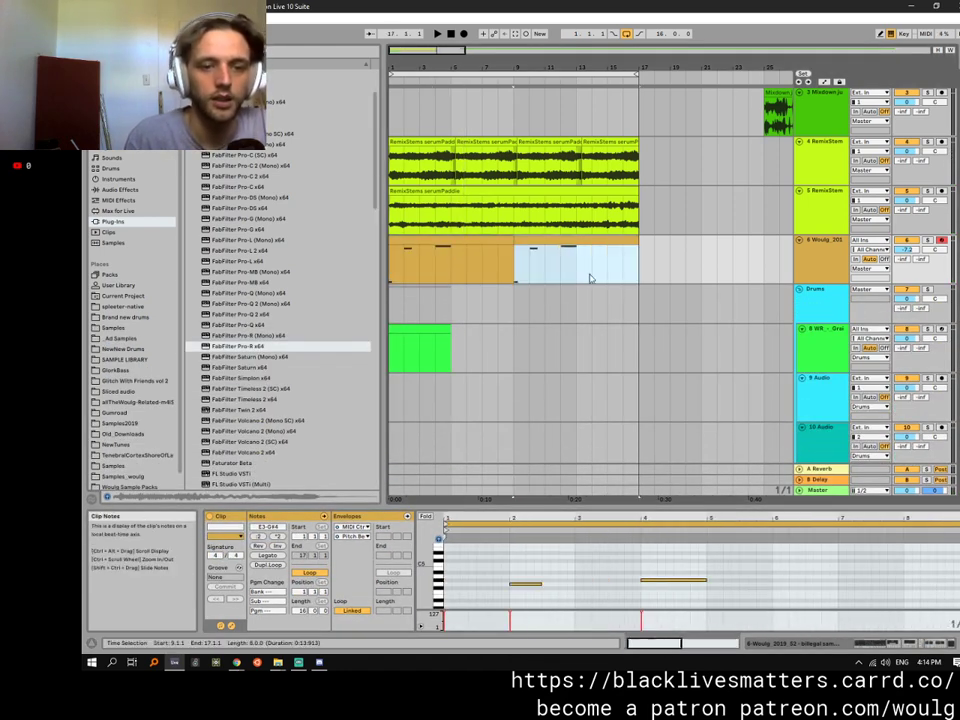
# Insert a new MIDI track directly below track 6 and browse the audio effects and instruments for it.
pyautogui.click(751, 257)
pyautogui.click(868, 268)
pyautogui.click(827, 262)
pyautogui.click(827, 261)
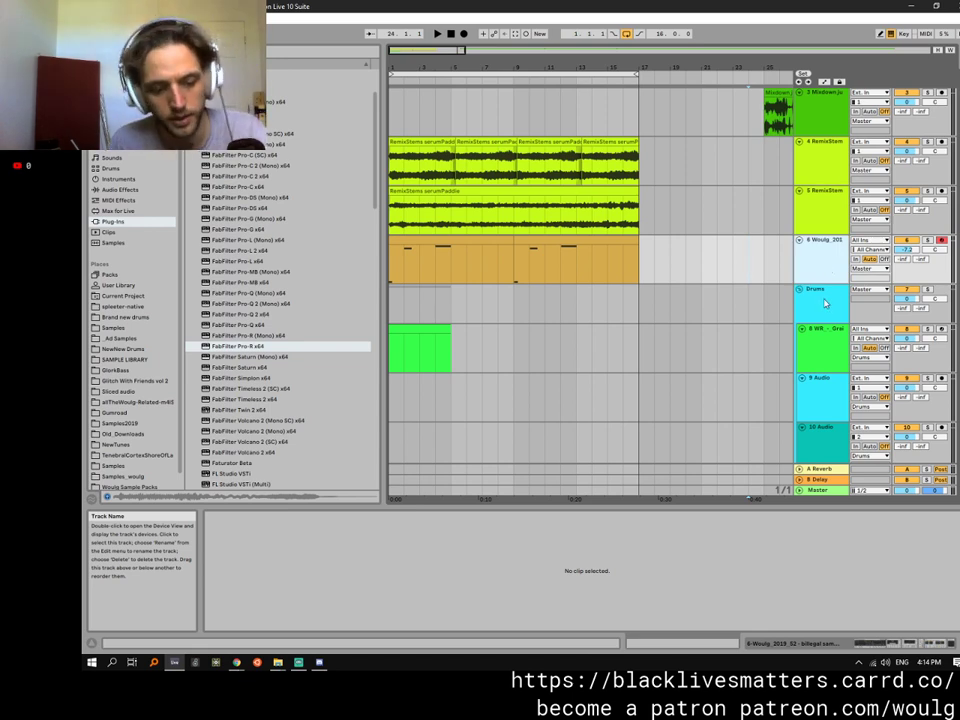
pyautogui.hotkey('ctrl', 'shift', 't')
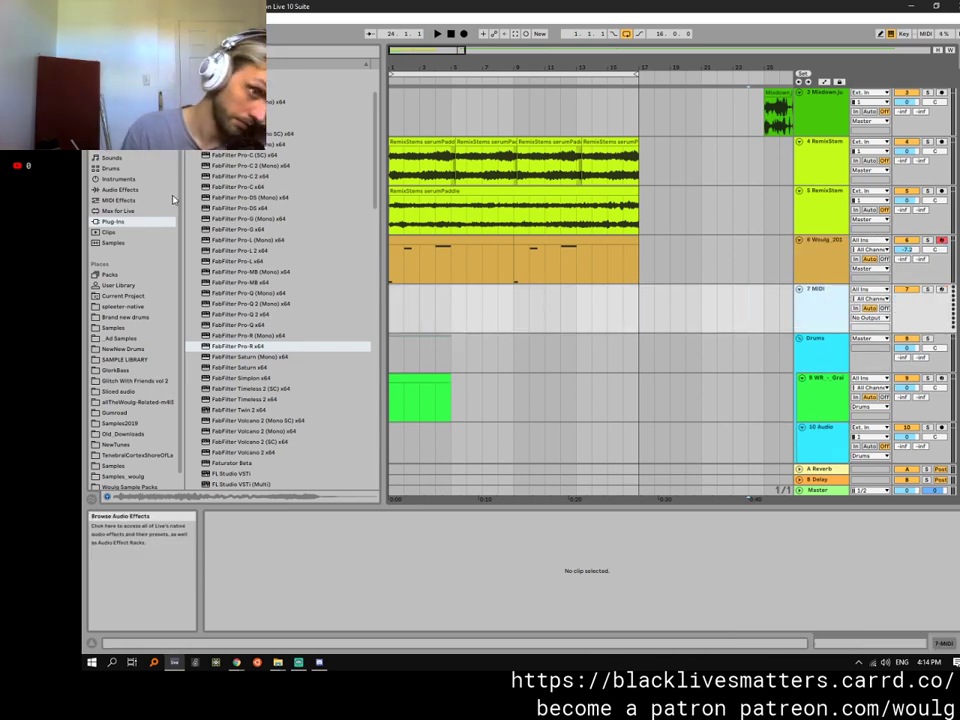
pyautogui.click(122, 190)
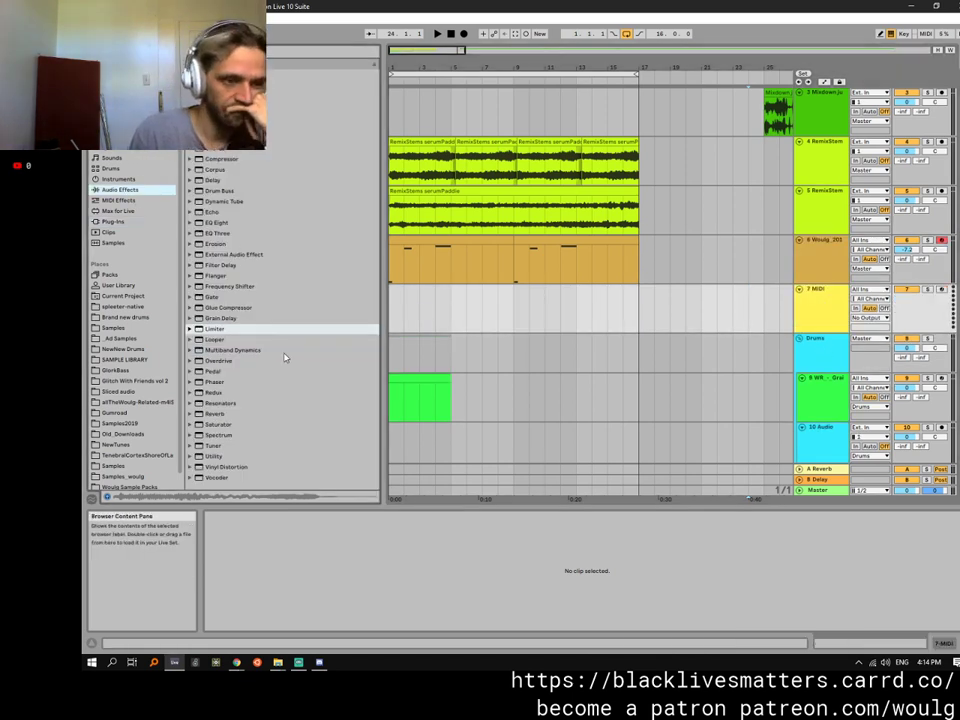
pyautogui.click(118, 179)
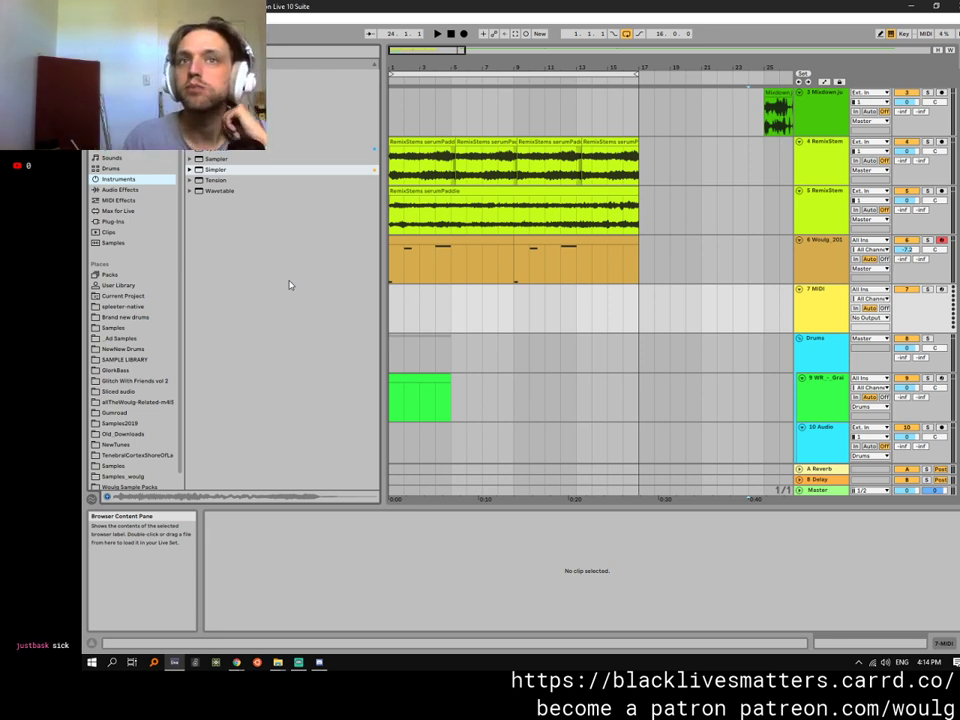
# Add the Delay preset Expand-2 between the Reverb and FabFilter Pro-R on track 6.
pyautogui.click(856, 261)
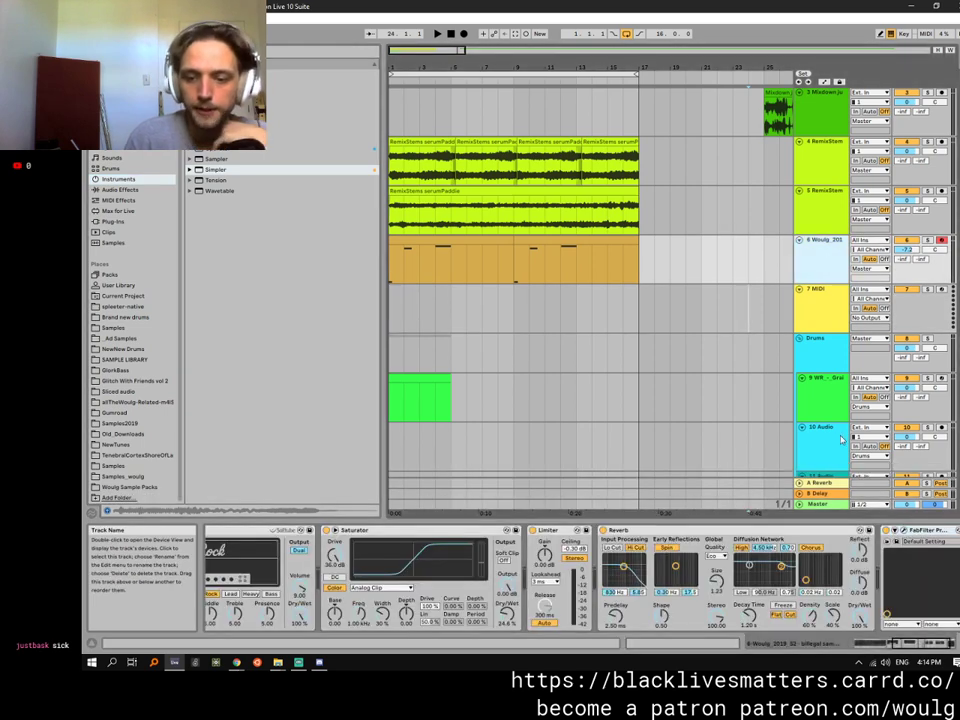
pyautogui.click(121, 190)
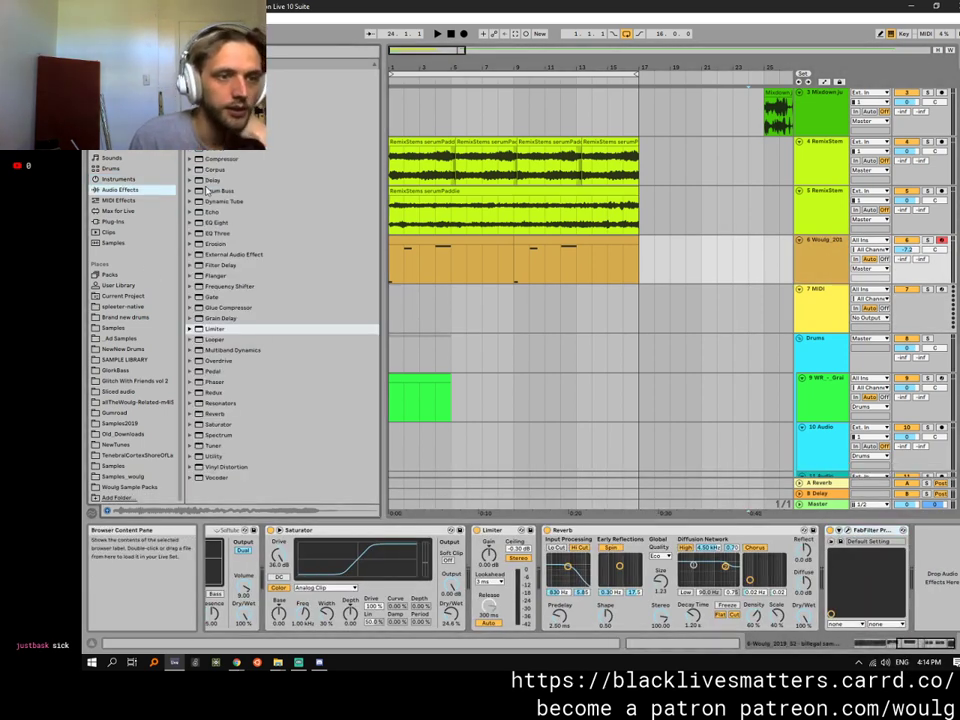
pyautogui.click(211, 180)
pyautogui.moveTo(228, 243); pyautogui.dragTo(790, 577)
pyautogui.press('space')
# Set Expand-2's left delay time to 30.0 ms during playback and raise track 6's volume to -6.9 dB.
pyautogui.click(403, 241)
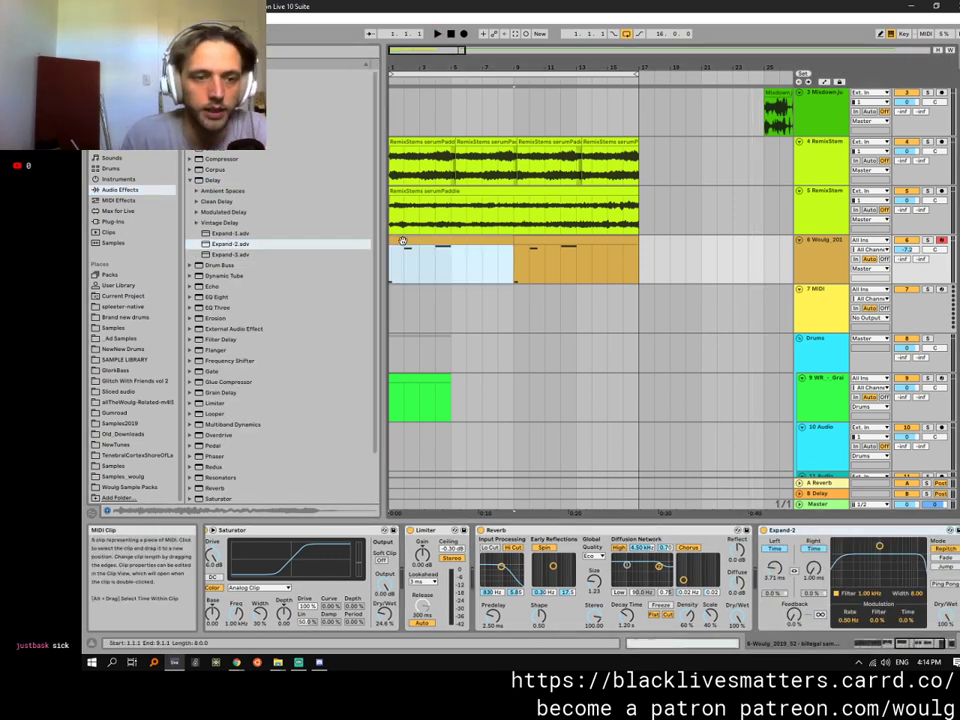
pyautogui.press('space')
pyautogui.moveTo(775, 569); pyautogui.dragTo(775, 549)
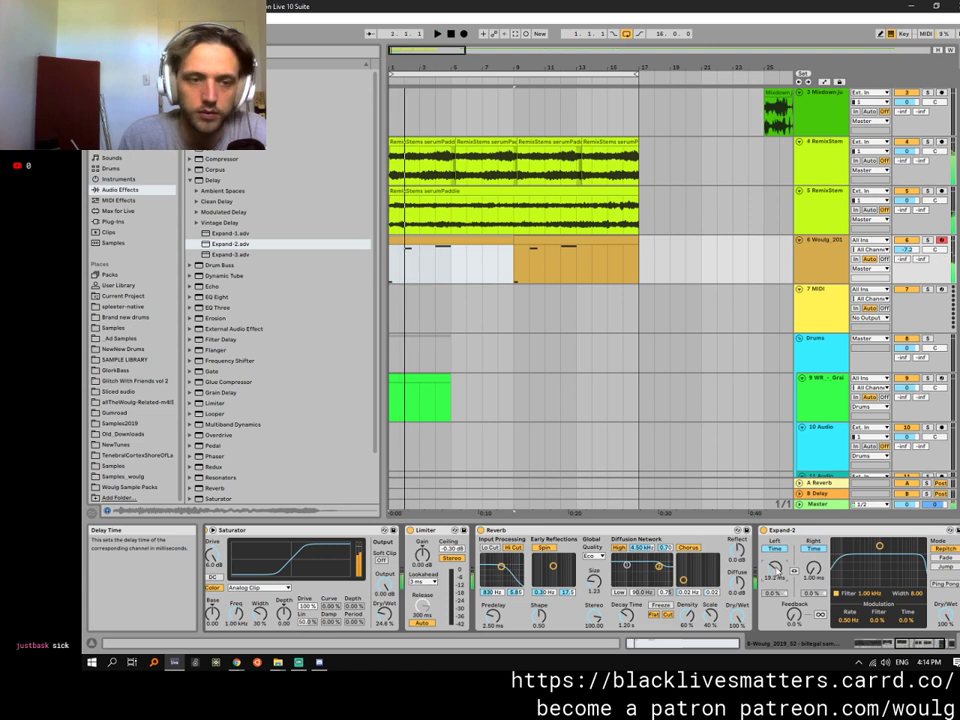
pyautogui.press('space')
pyautogui.press('space')
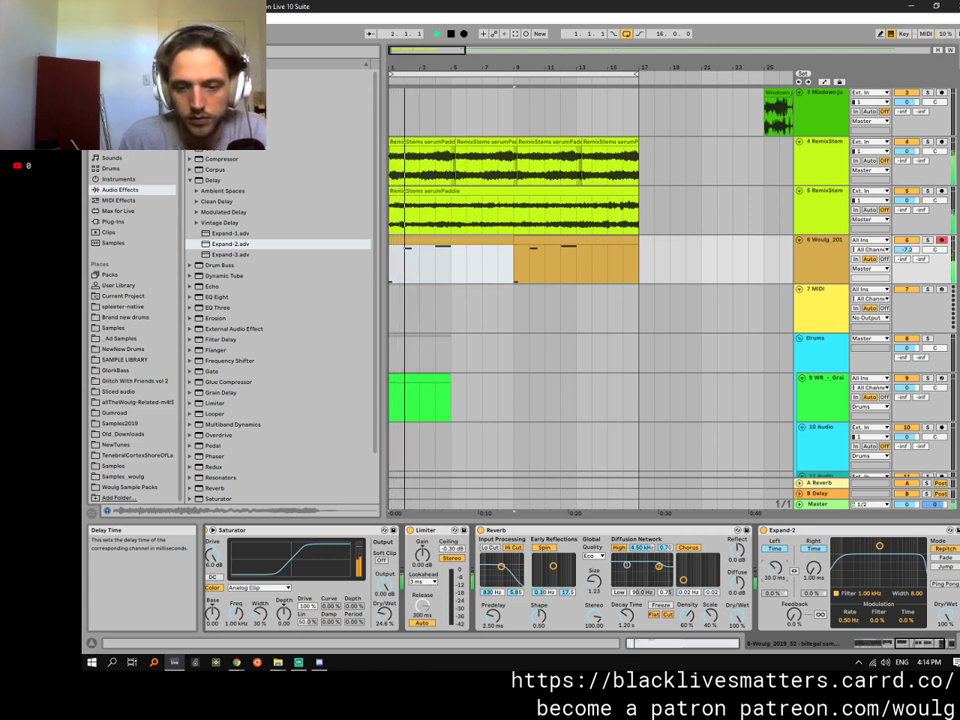
pyautogui.click(928, 643)
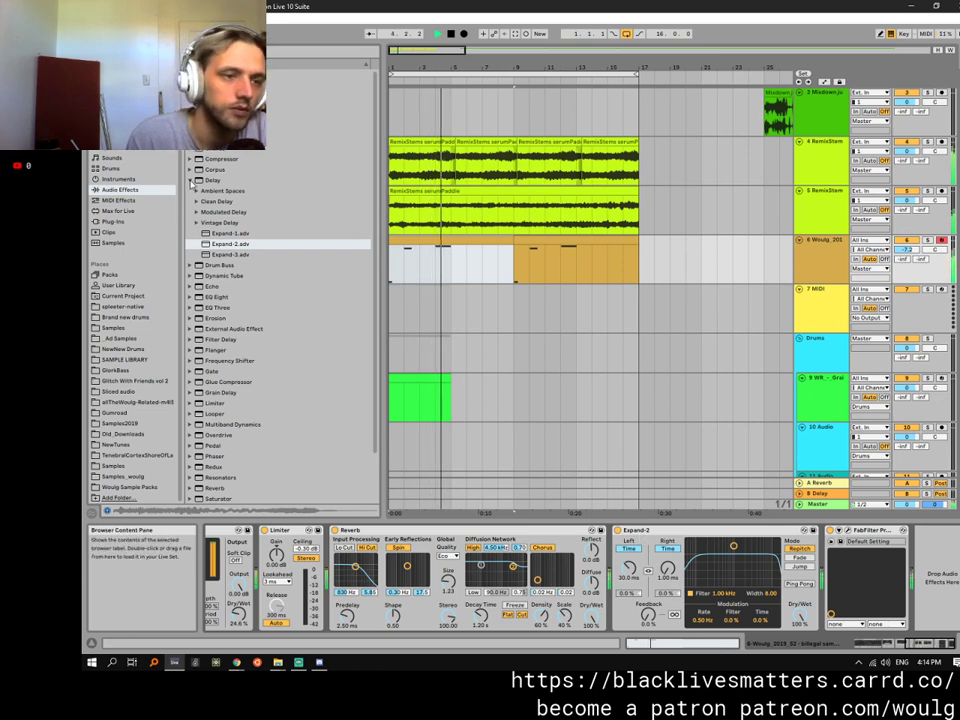
pyautogui.moveTo(906, 250); pyautogui.dragTo(906, 246)
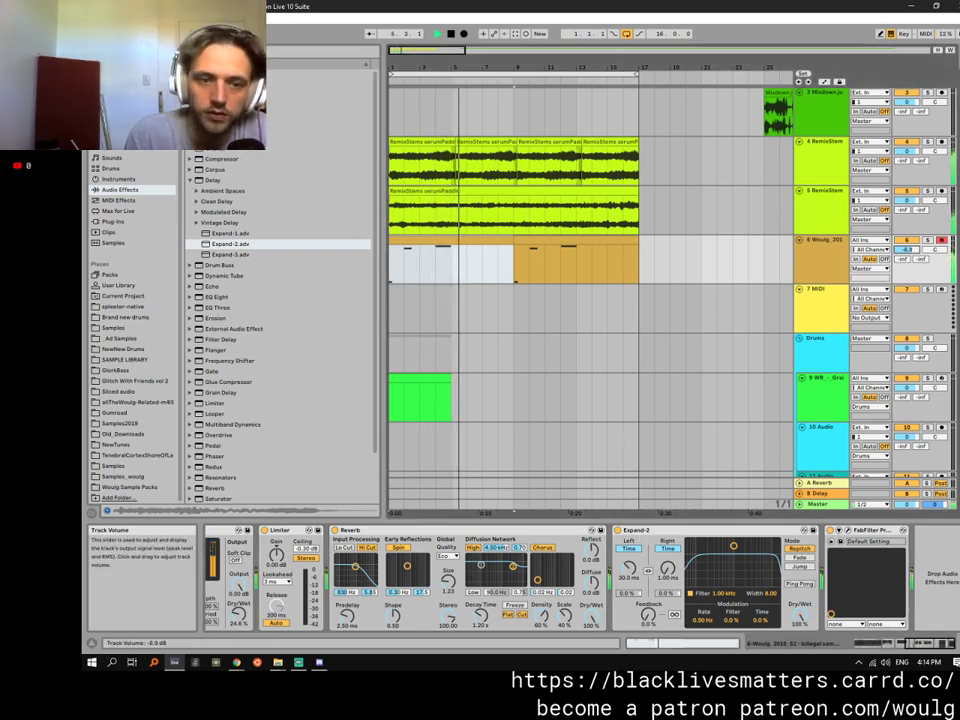
# Add an E5 note about one and a half beats long at 7.3.3 in track 6's first clip.
pyautogui.doubleClick(465, 239)
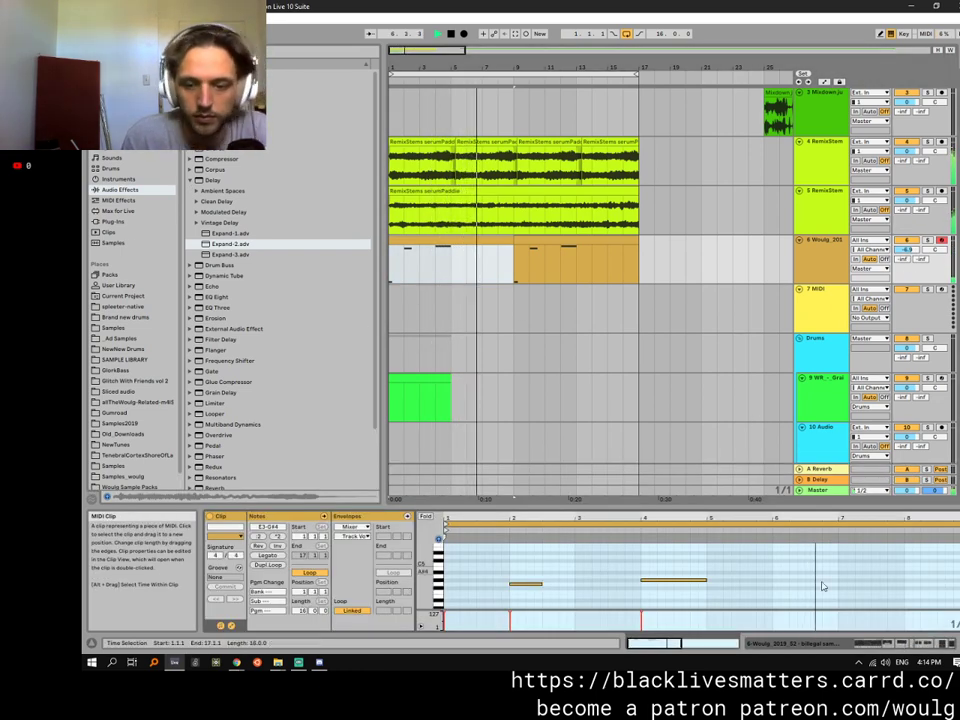
pyautogui.doubleClick(884, 549)
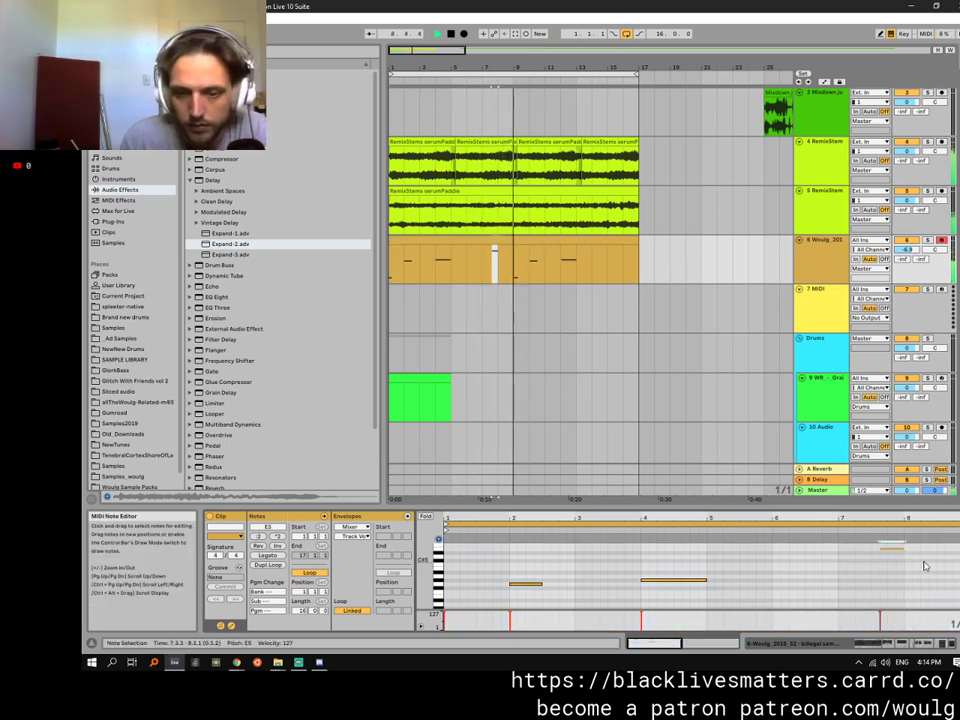
# In track 6's second clip, add a short D#5 note at 3.3.3 and lower the bar 4 note to D#4.
pyautogui.click(575, 237)
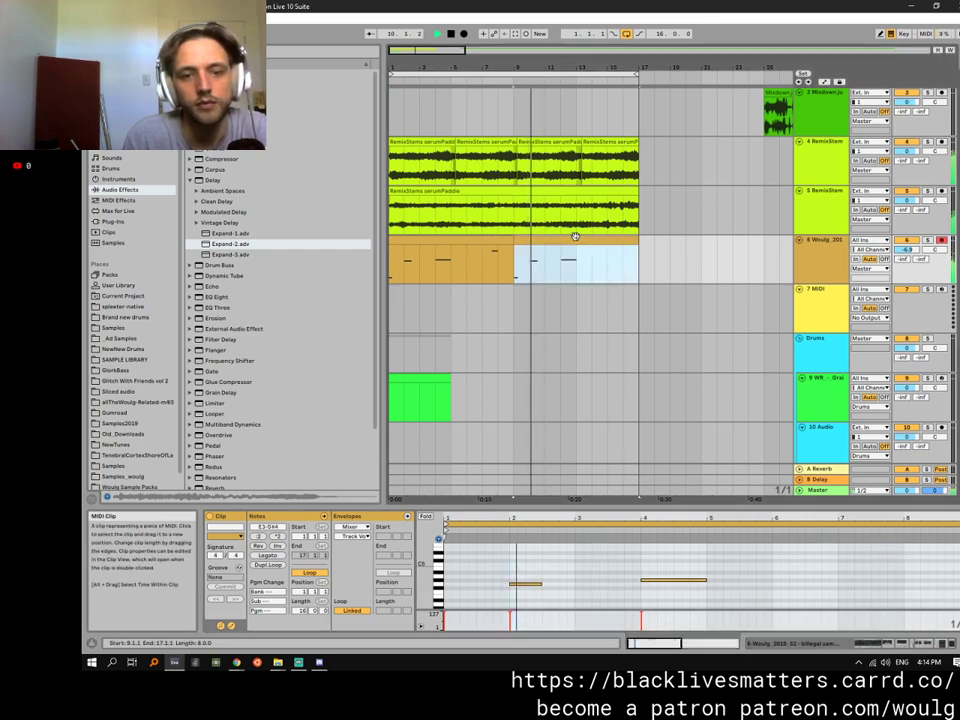
pyautogui.doubleClick(575, 237)
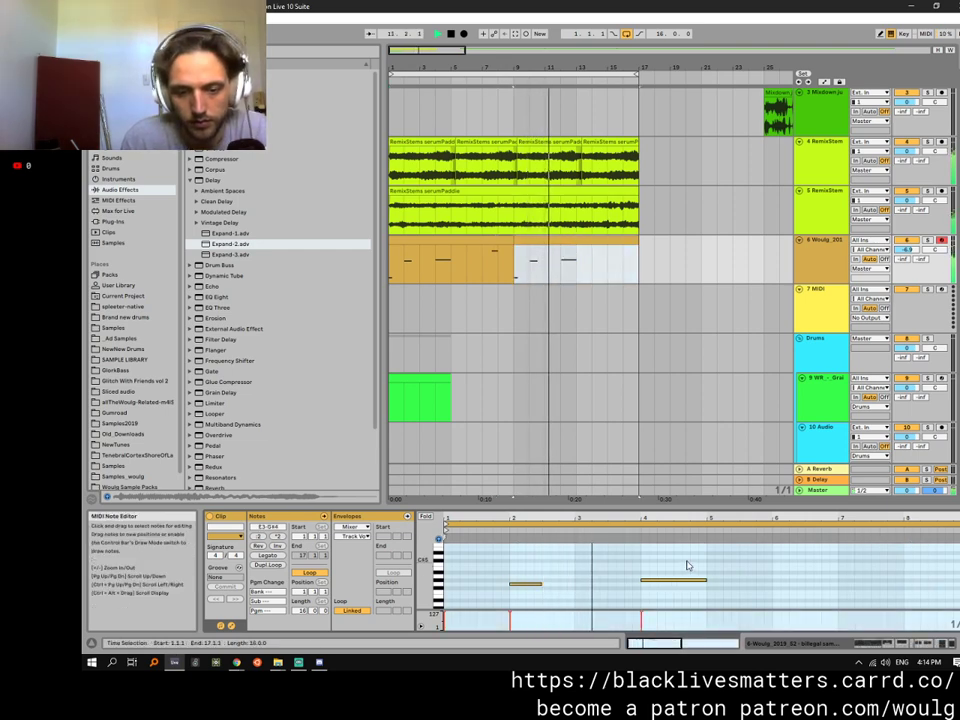
pyautogui.doubleClick(621, 553)
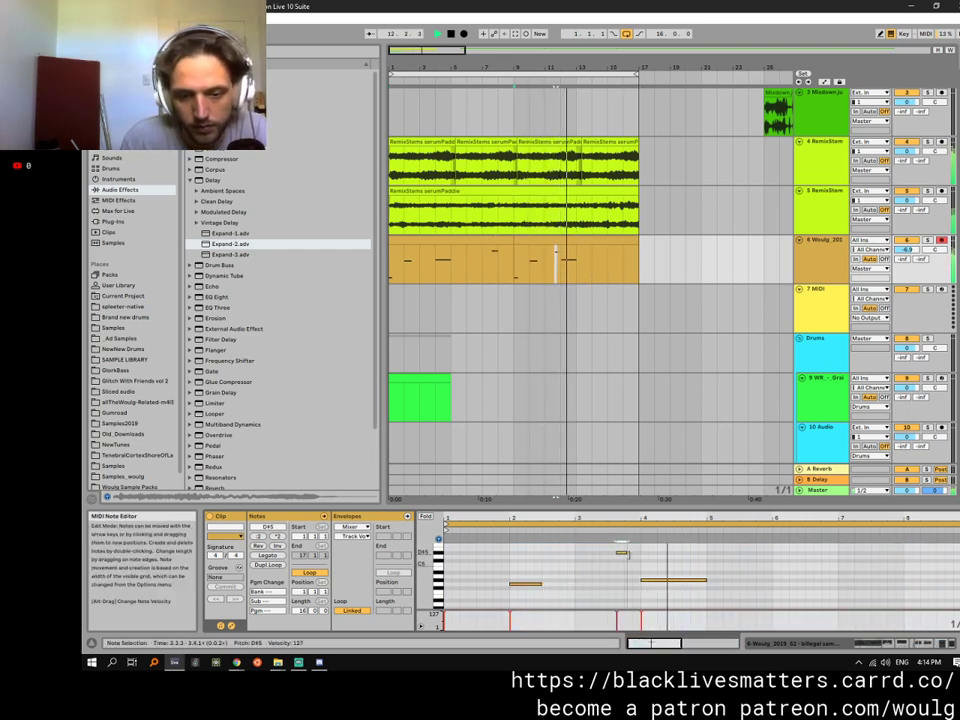
pyautogui.moveTo(668, 581); pyautogui.dragTo(670, 602)
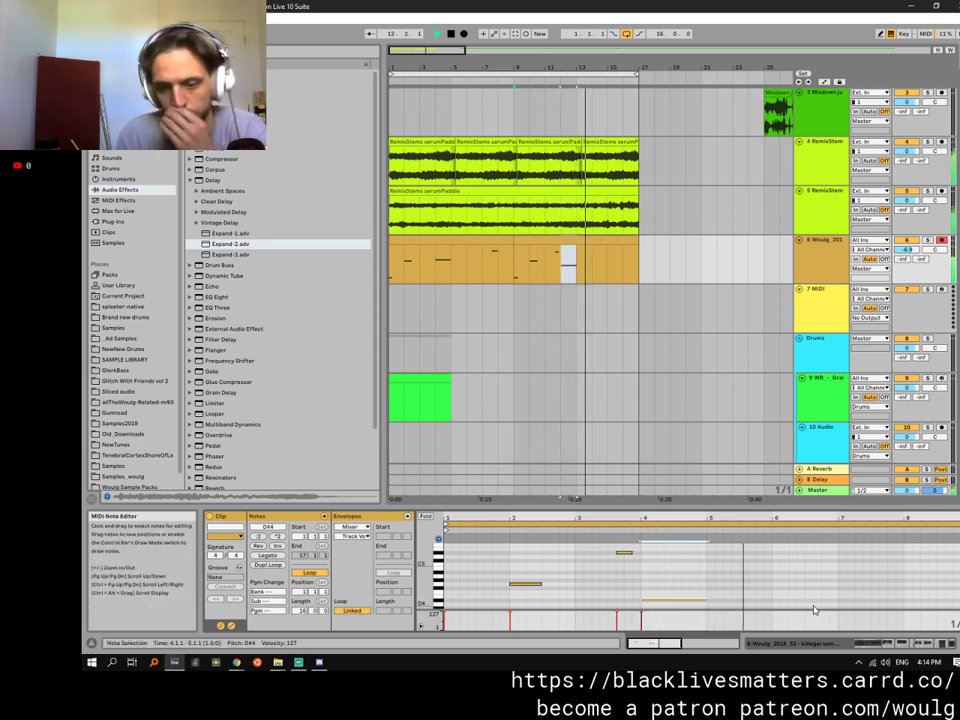
# Add an F3 note about one and a half beats long at bar 7 and a three-beat D3 note at 8.2.1 in the second clip.
pyautogui.scroll(-2, 849, 596)
pyautogui.doubleClick(843, 584)
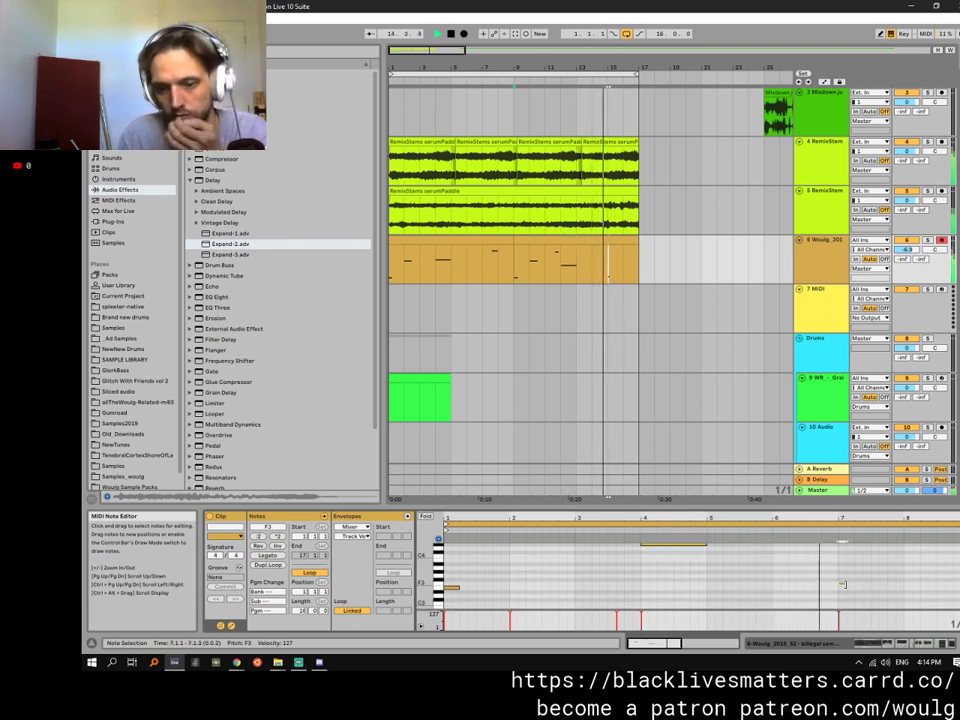
pyautogui.moveTo(844, 584); pyautogui.dragTo(862, 584)
pyautogui.doubleClick(923, 597)
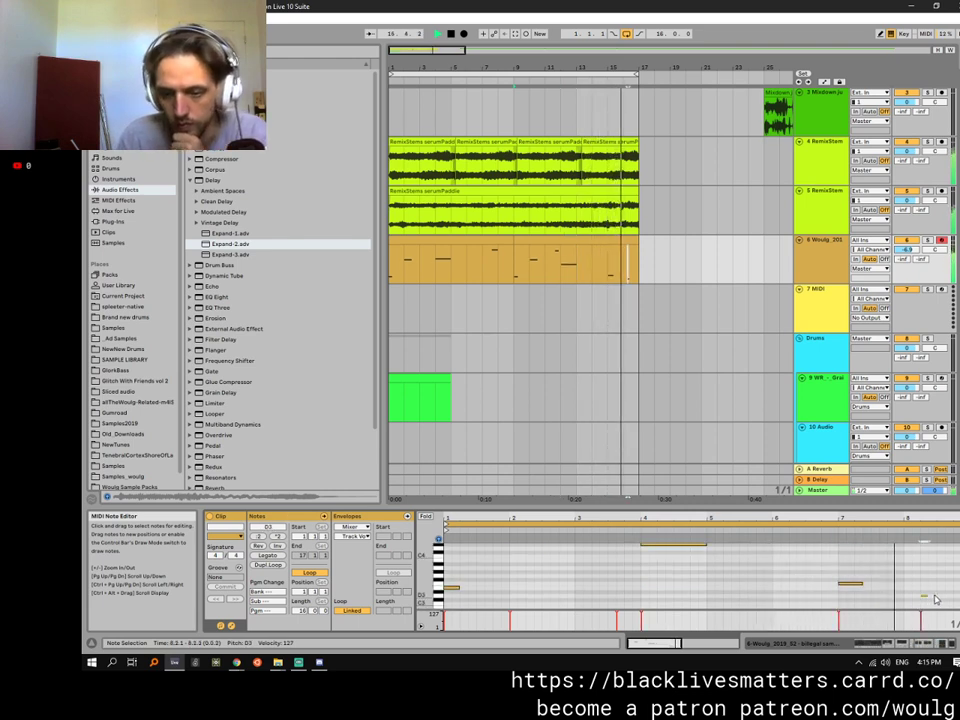
pyautogui.moveTo(927, 597)
pyautogui.mouseDown()
pyautogui.moveTo(942, 598)
pyautogui.moveTo(928, 600)
pyautogui.mouseUp()
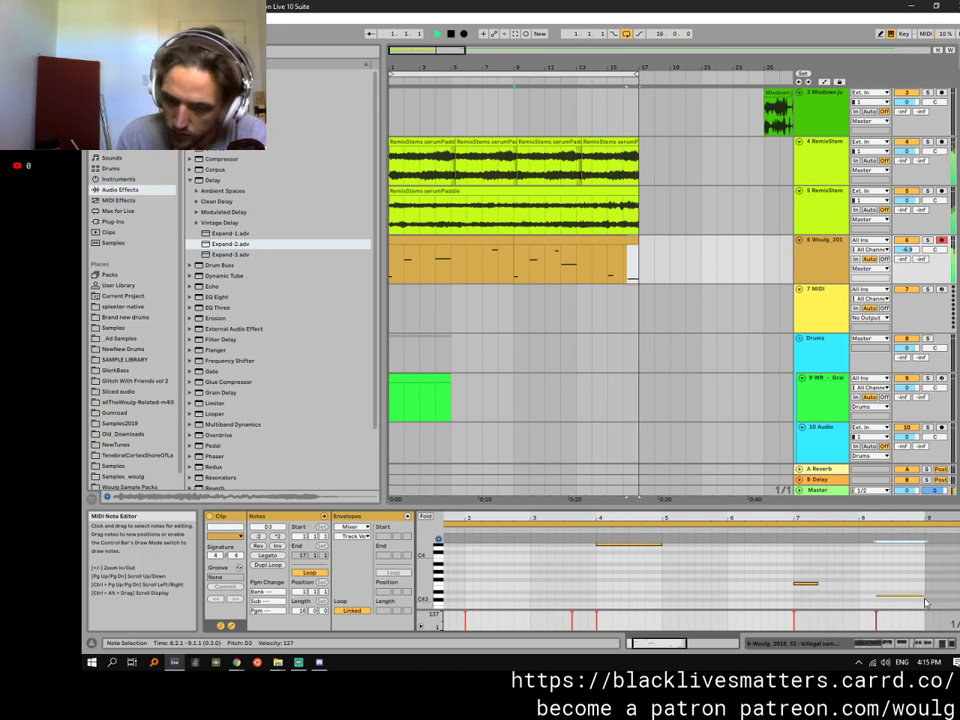
# Enlarge the note editor and move the second clip's last note up to D#5, starting at 8.1.3.
pyautogui.moveTo(905, 506); pyautogui.dragTo(900, 386)
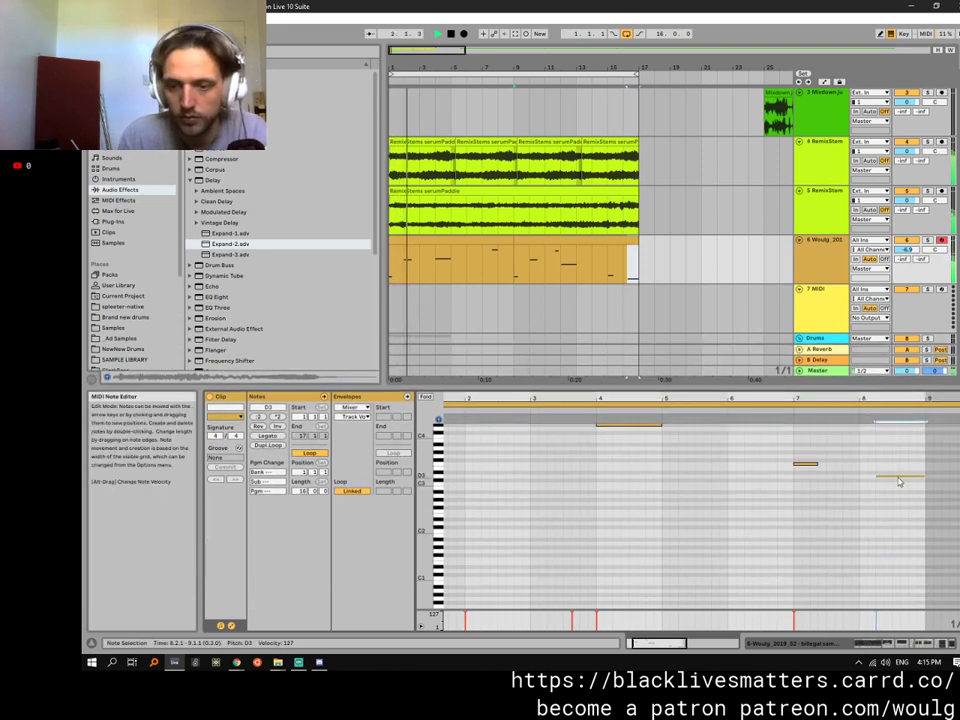
pyautogui.moveTo(898, 481); pyautogui.dragTo(893, 580)
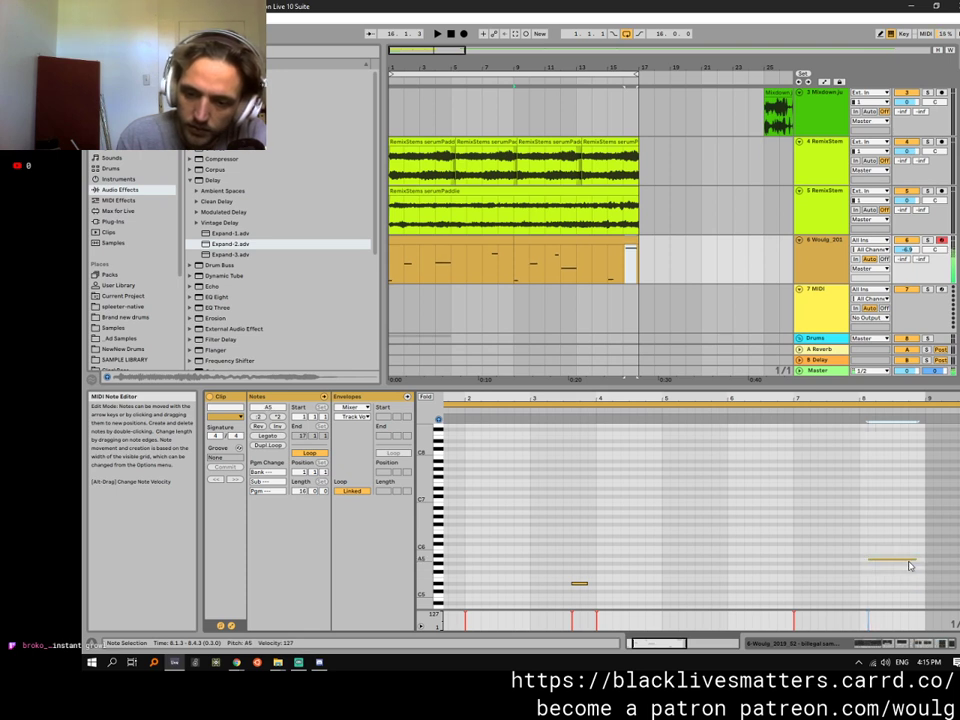
pyautogui.moveTo(912, 565); pyautogui.dragTo(908, 573)
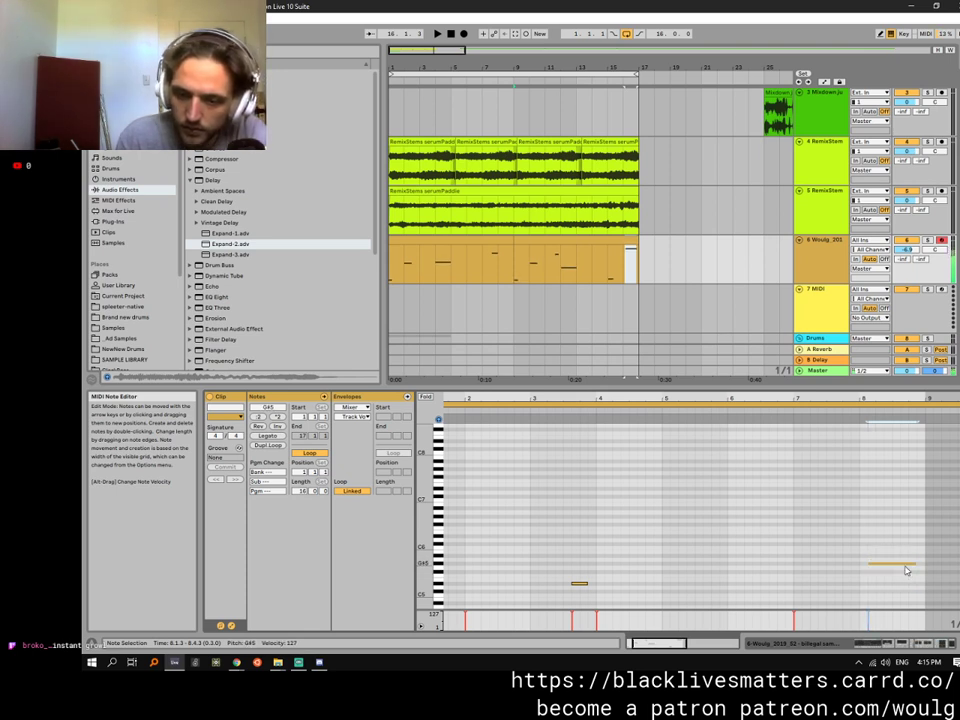
pyautogui.scroll(-3, 850, 597)
pyautogui.scroll(-2, 850, 597)
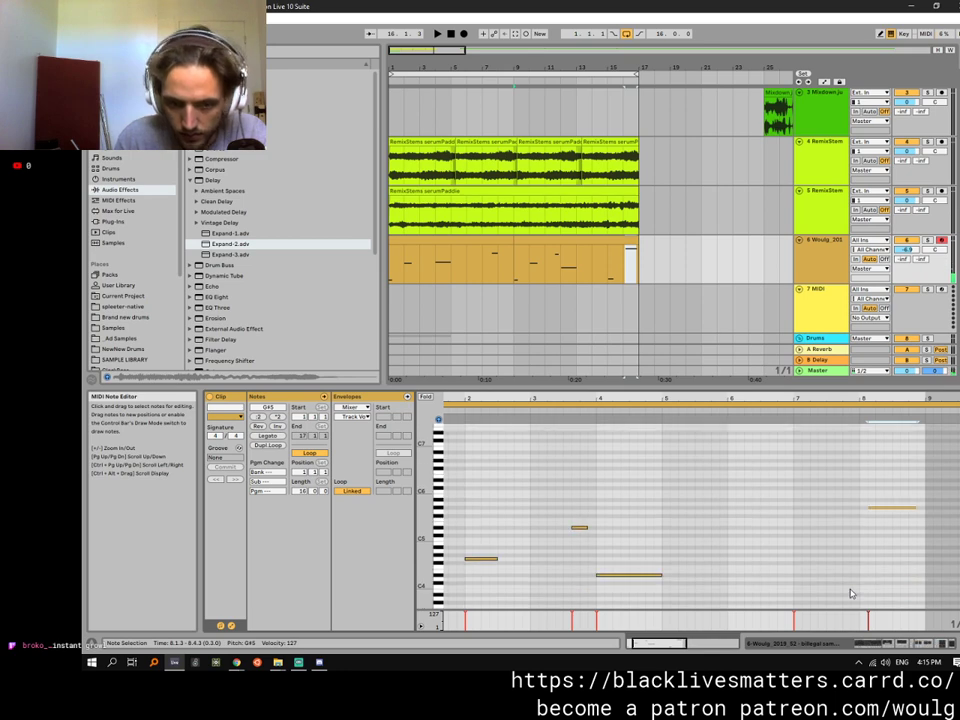
pyautogui.moveTo(891, 516); pyautogui.dragTo(898, 538)
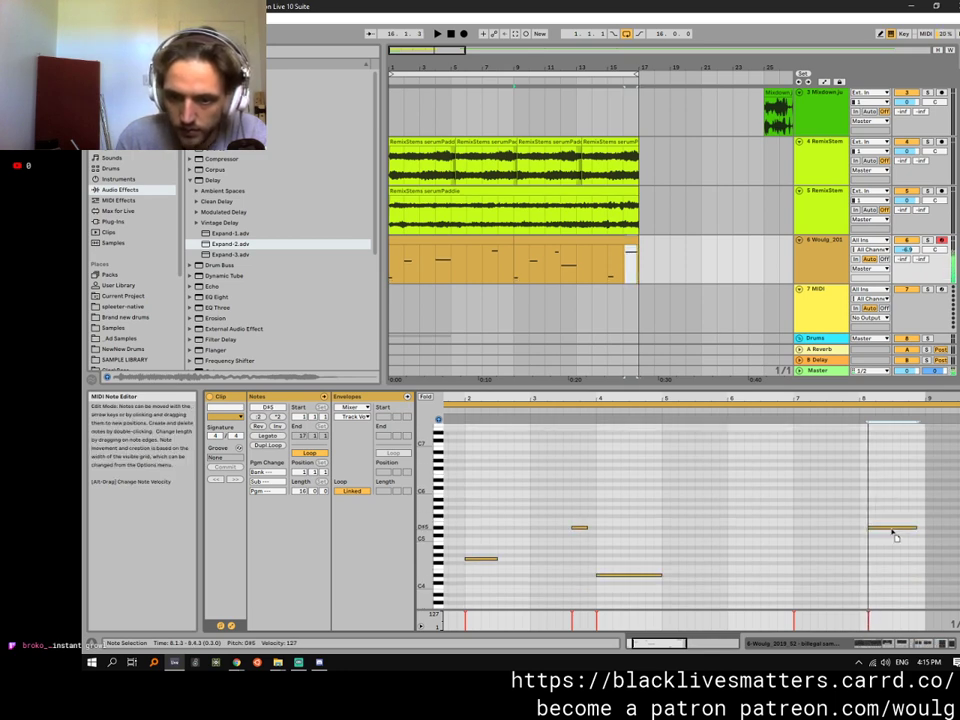
# Play back the edited clips, shrink the note editor and select the empty MIDI track 7.
pyautogui.press('space')
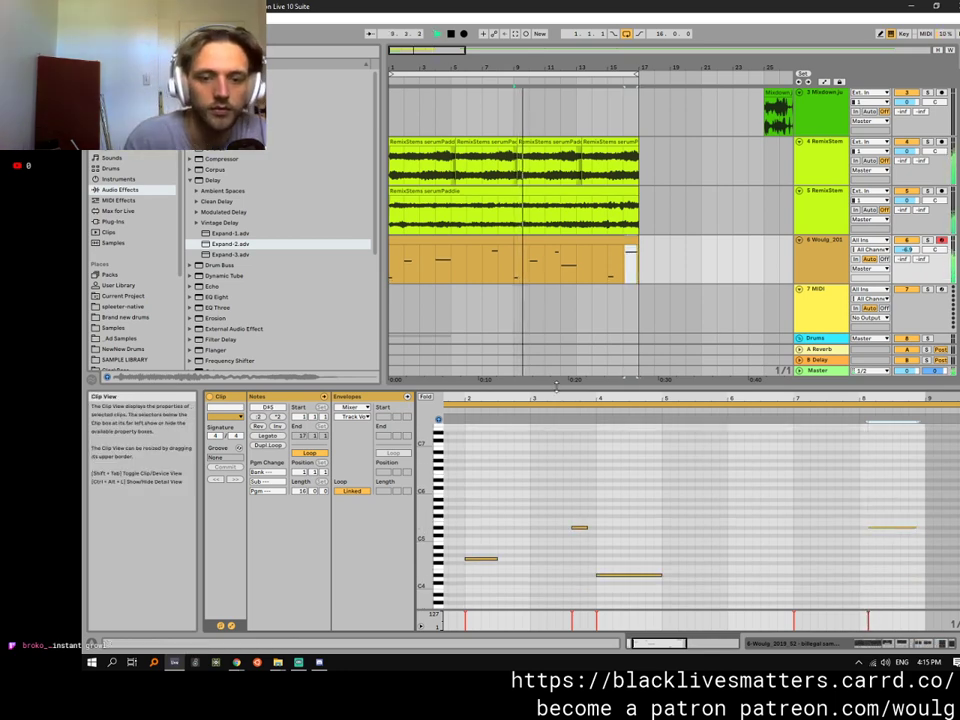
pyautogui.moveTo(551, 390); pyautogui.dragTo(551, 532)
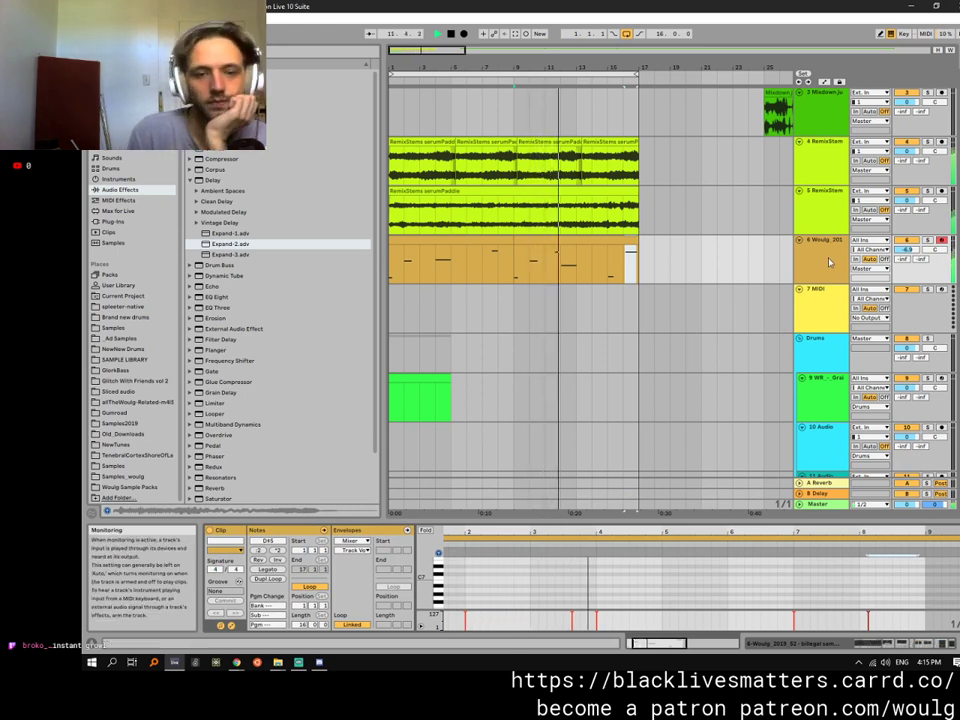
pyautogui.click(820, 300)
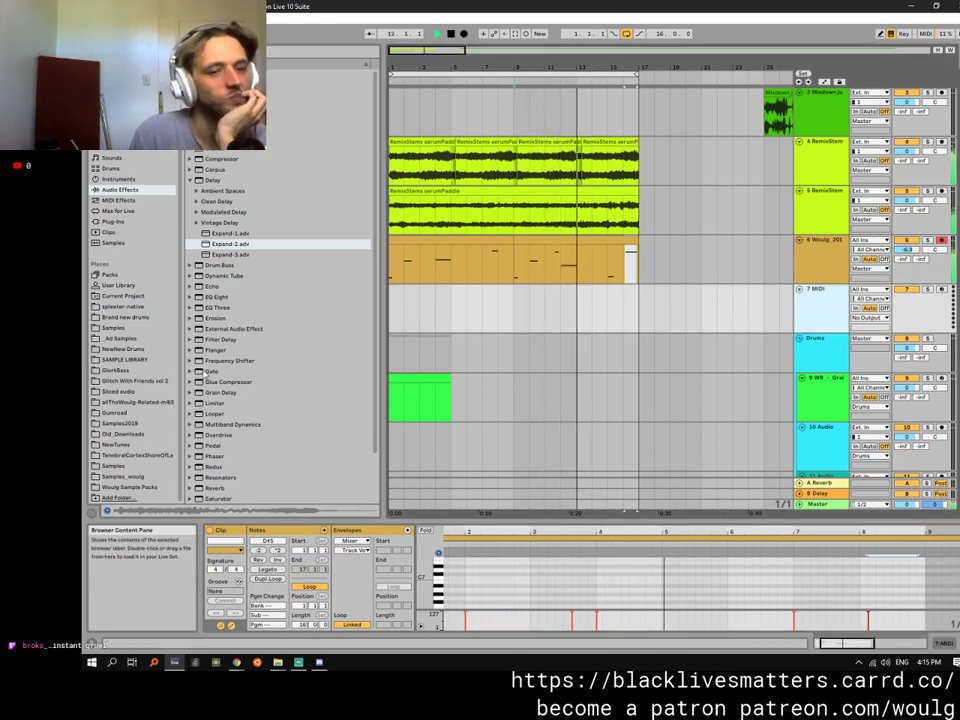
# Load an empty Simpler instrument onto MIDI track 7.
pyautogui.click(820, 313)
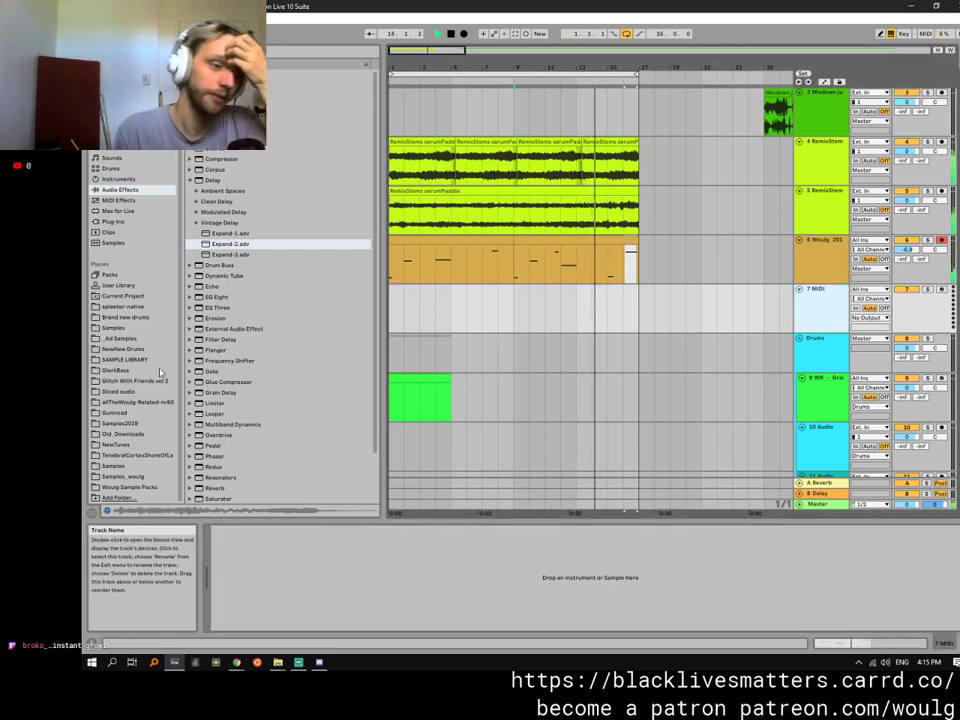
pyautogui.click(118, 179)
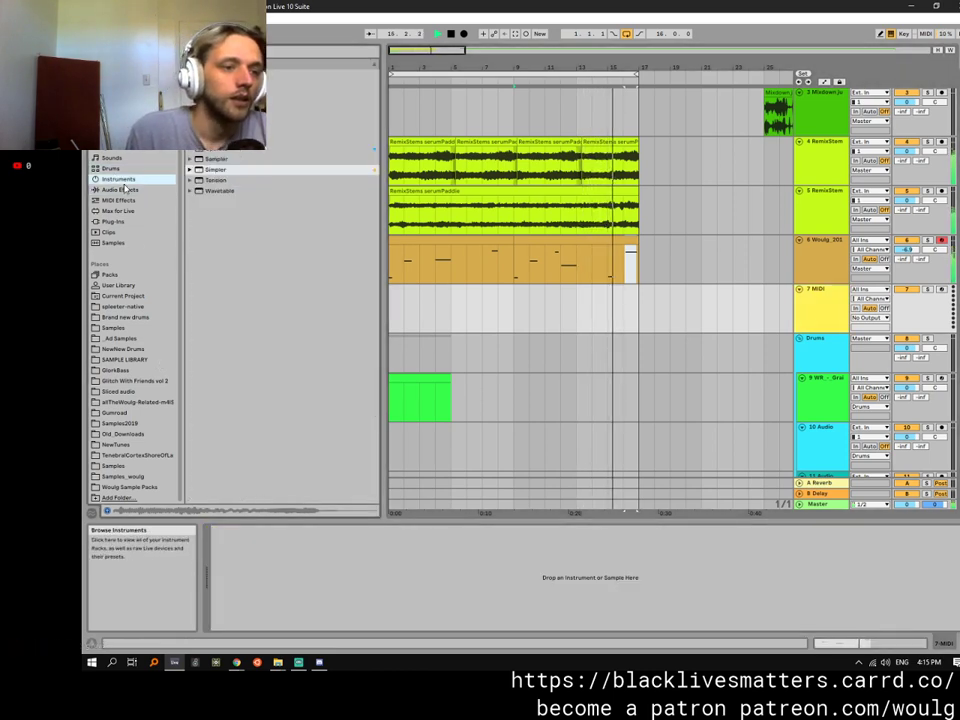
pyautogui.moveTo(380, 293); pyautogui.dragTo(430, 318)
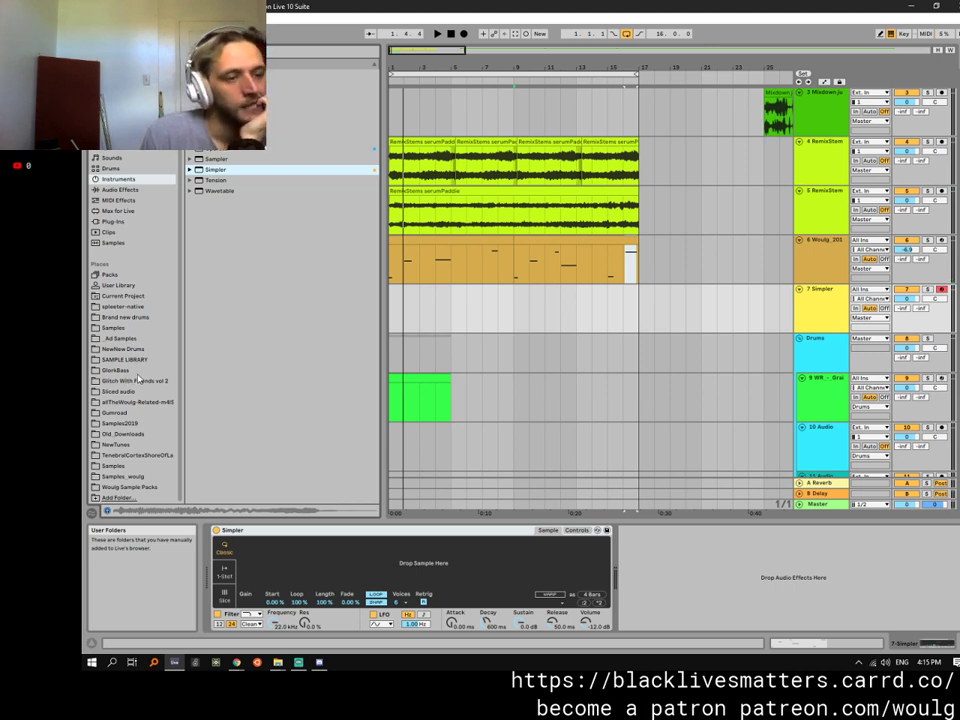
# Browse the Samples2019 folder's wave one-shots and load wave hit 31.aif into track 7's Simpler.
pyautogui.click(126, 318)
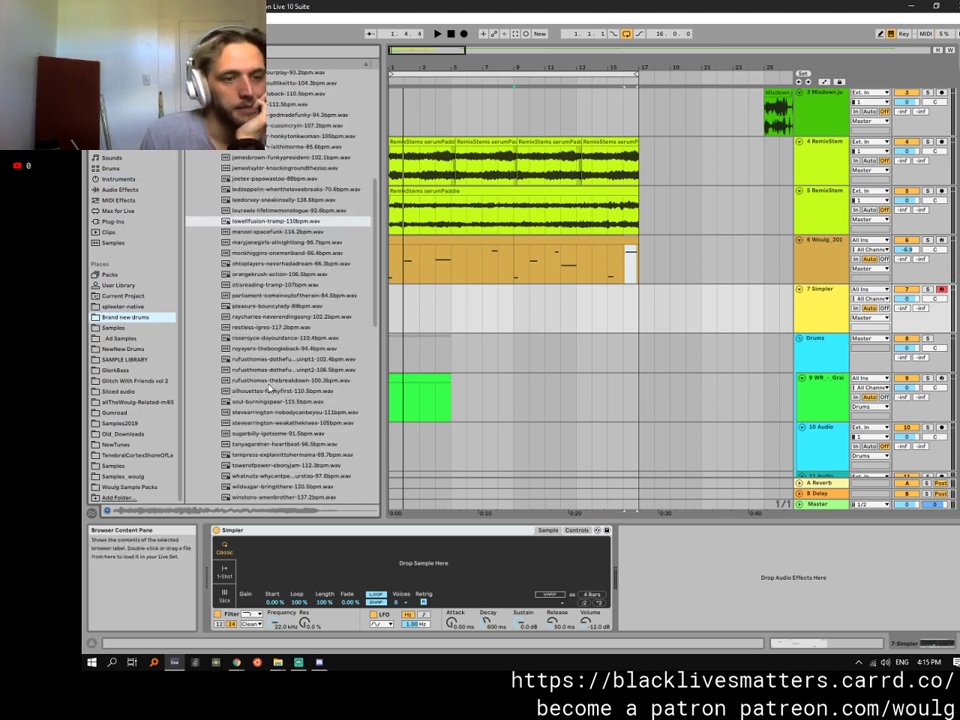
pyautogui.click(128, 423)
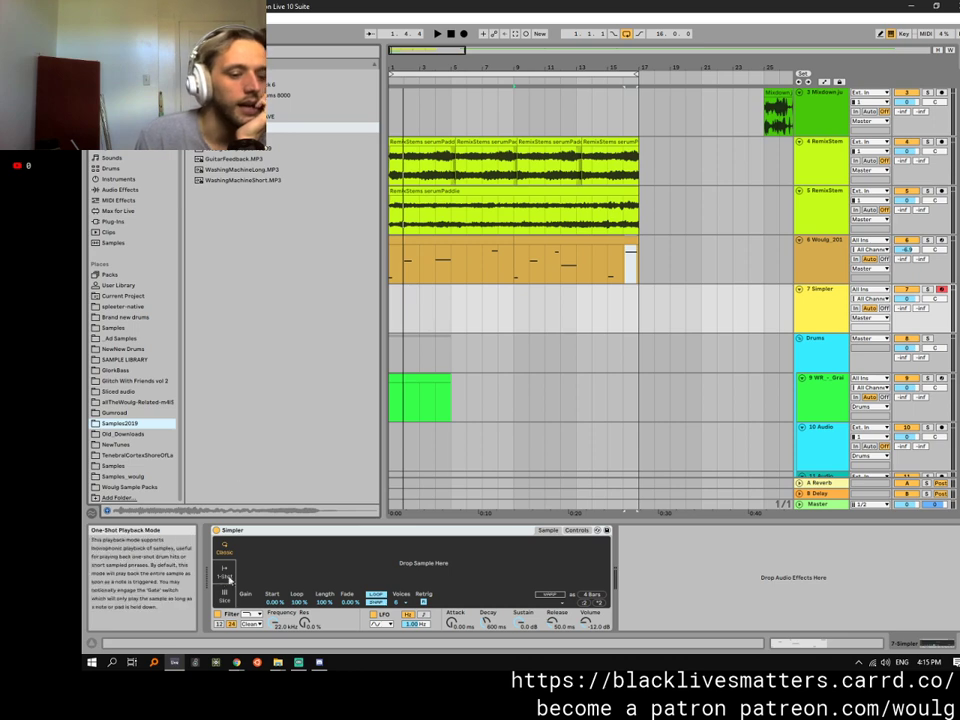
pyautogui.moveTo(240, 665)
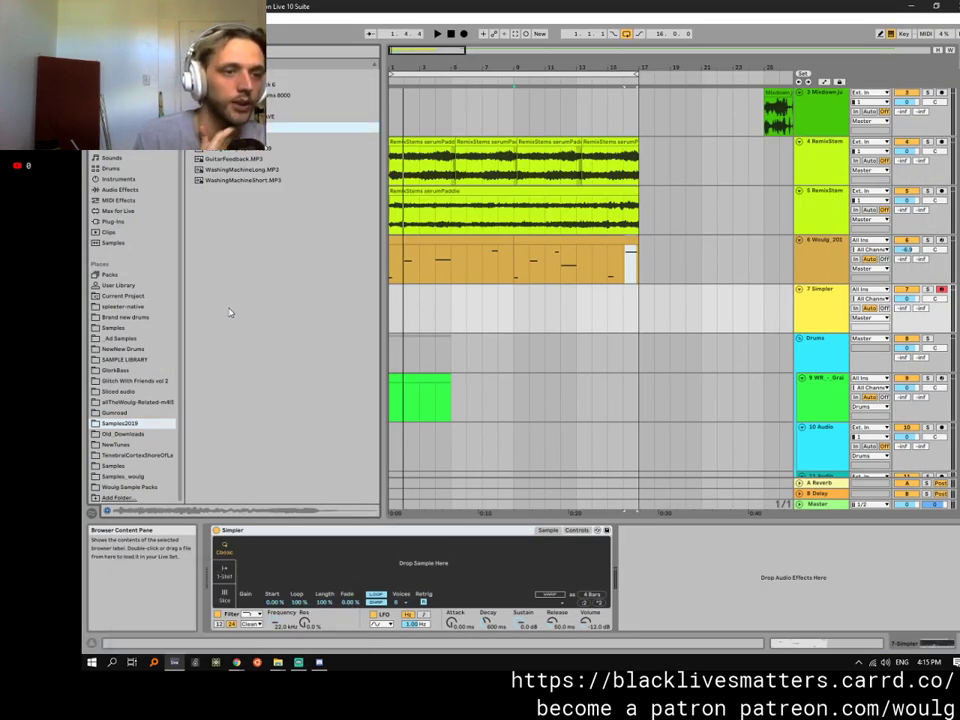
pyautogui.click(190, 116)
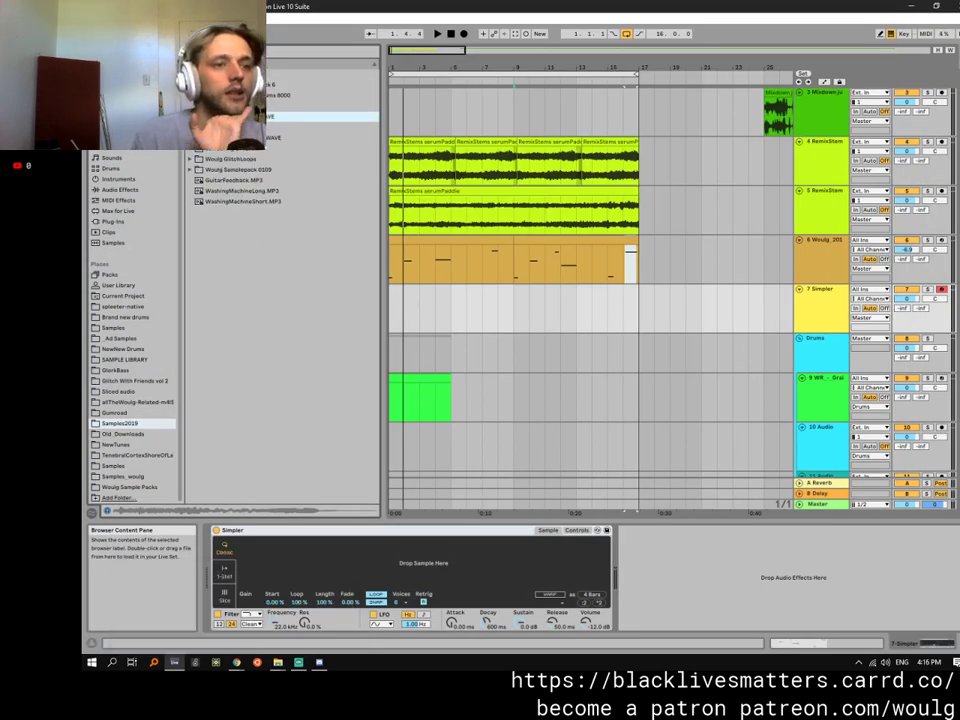
pyautogui.click(190, 137)
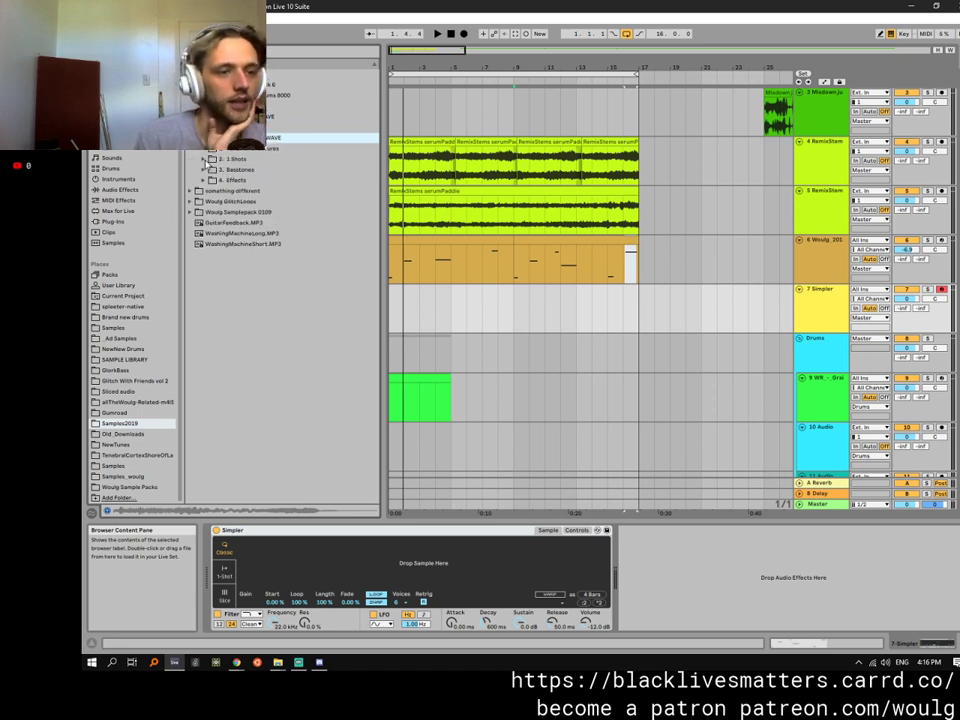
pyautogui.click(205, 160)
pyautogui.click(244, 256)
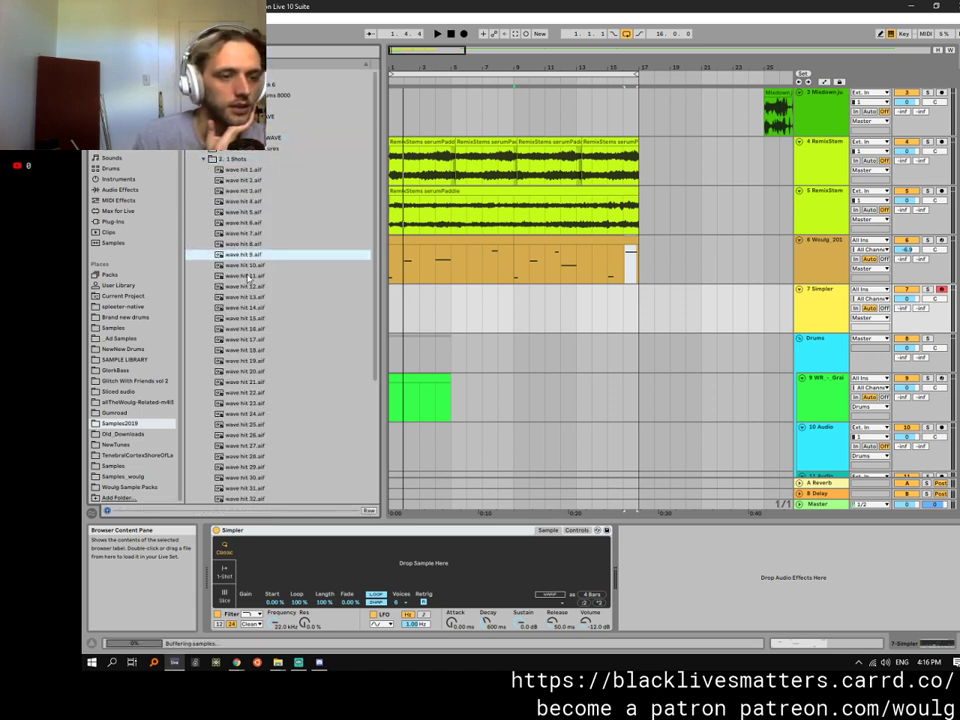
pyautogui.scroll(-3, 300, 330)
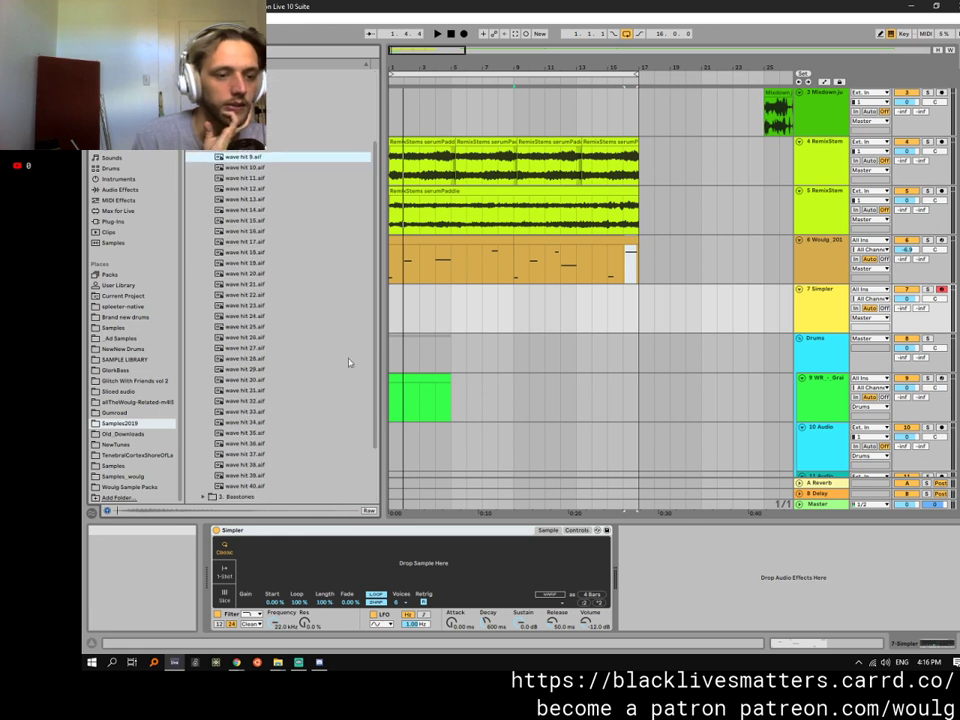
pyautogui.click(284, 393)
pyautogui.moveTo(258, 403); pyautogui.dragTo(337, 572)
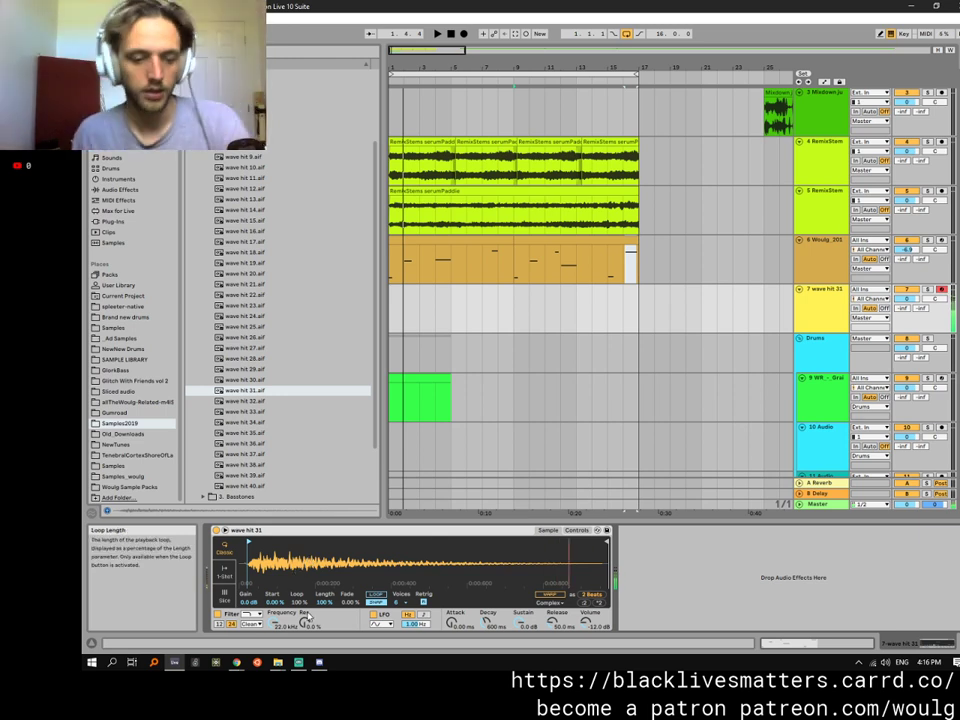
# Add an Overdrive effect after the Simpler on track 7.
pyautogui.click(118, 189)
pyautogui.click(190, 180)
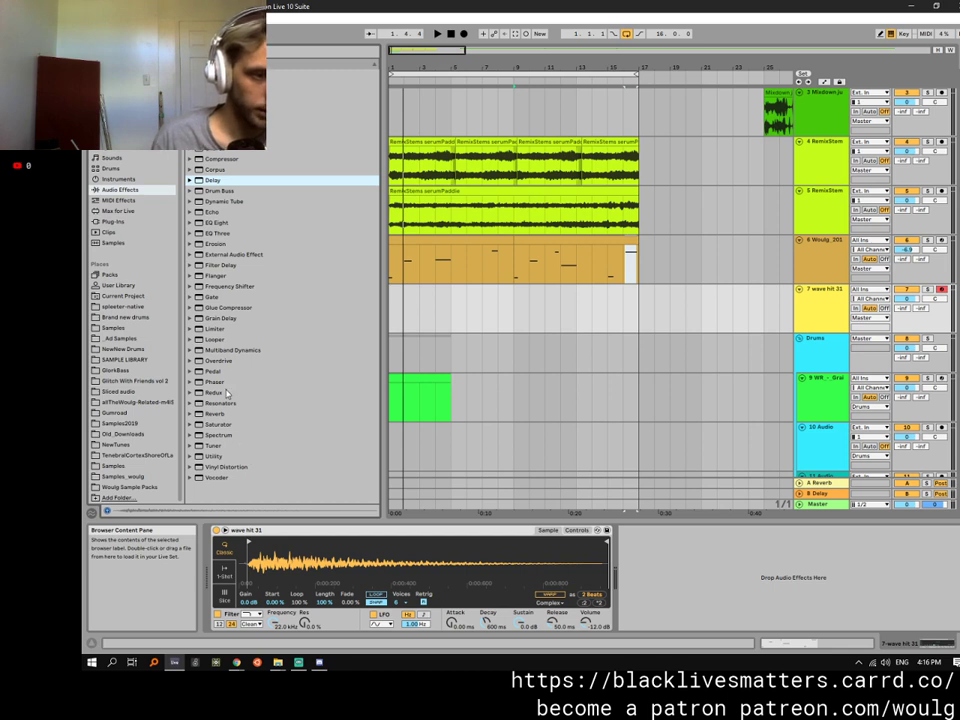
pyautogui.click(221, 360)
pyautogui.doubleClick(221, 360)
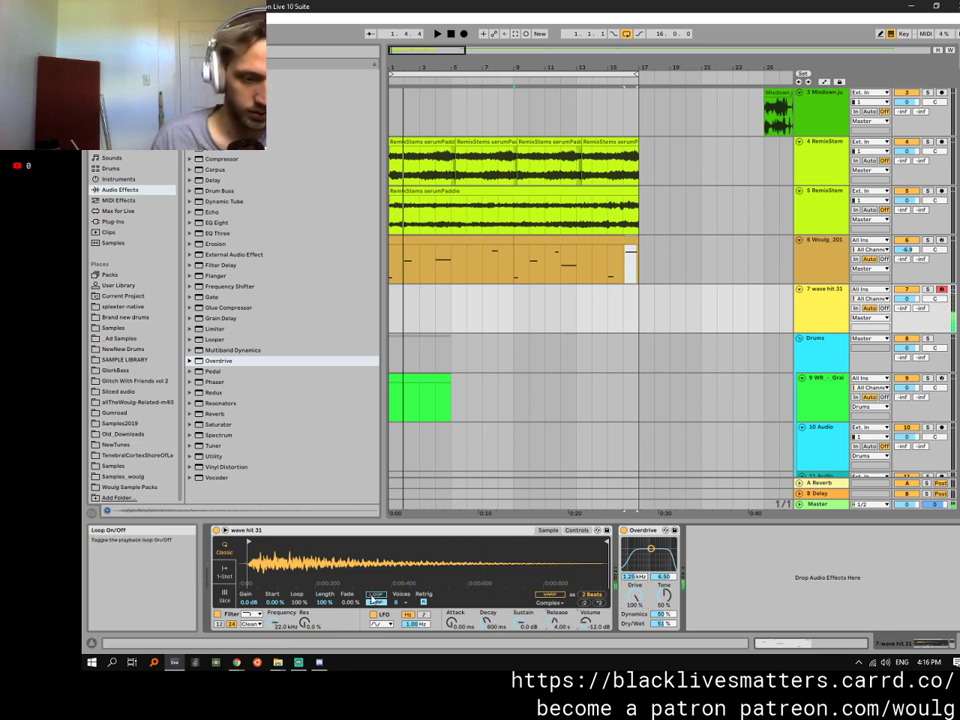
# Loop Simpler's sample with 41.4% length and 100% fade, and shape its envelope to about -26 dB sustain and 3.67 s release.
pyautogui.click(376, 595)
pyautogui.moveTo(322, 603); pyautogui.dragTo(348, 596)
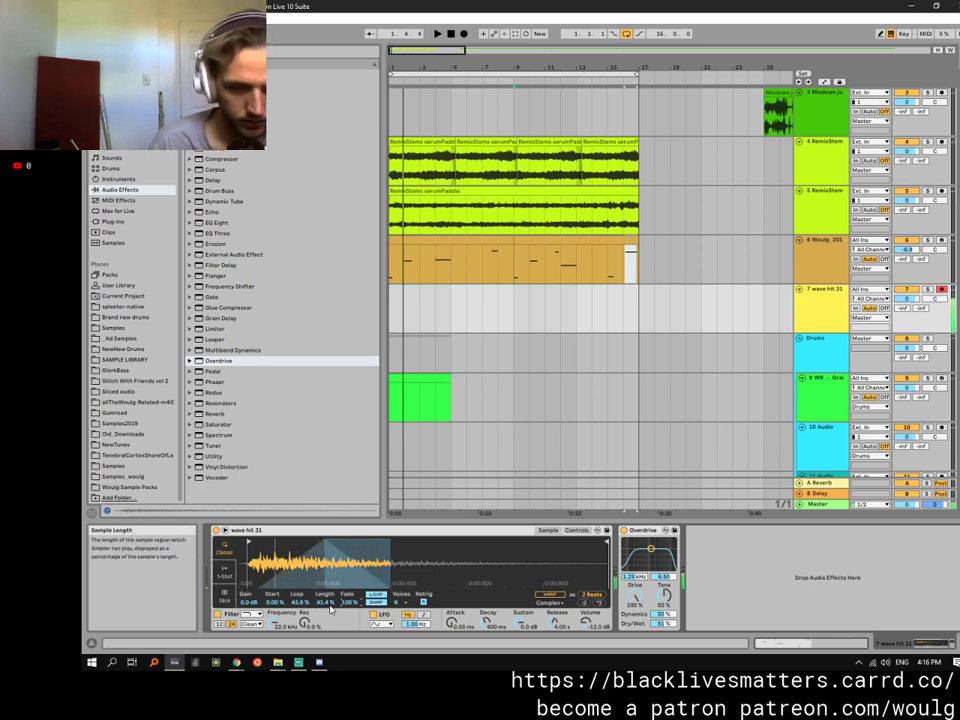
pyautogui.moveTo(561, 621); pyautogui.dragTo(521, 639)
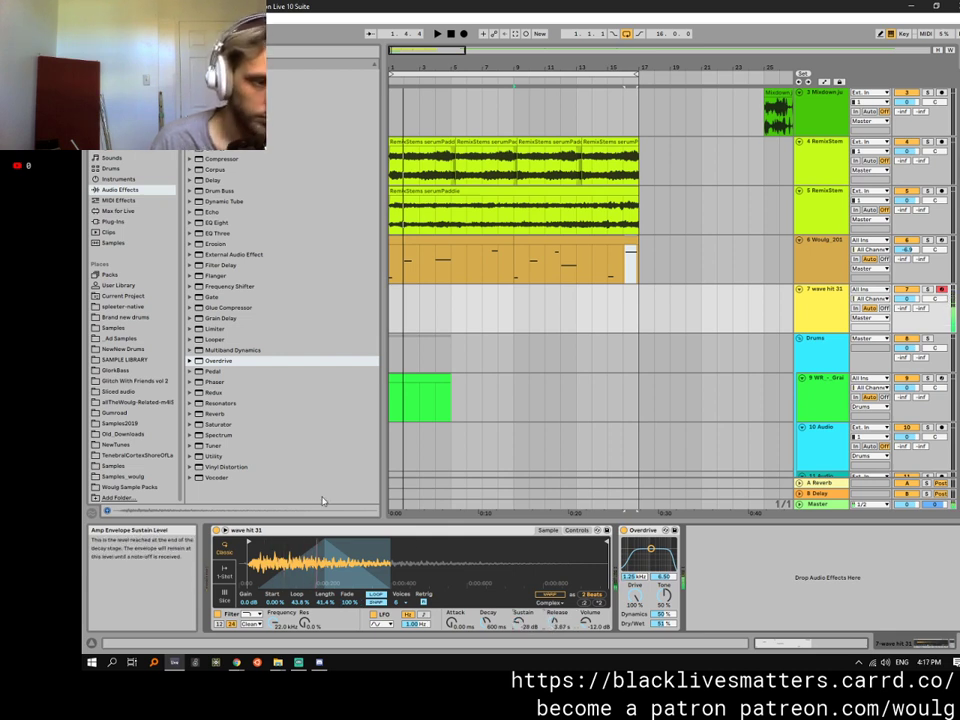
# Lower Simpler's filter cutoff to 1.45 kHz and set Overdrive's Tone to 37% and Dry/Wet to 100%.
pyautogui.moveTo(285, 625)
pyautogui.mouseDown()
pyautogui.moveTo(285, 636)
pyautogui.moveTo(299, 625)
pyautogui.mouseUp()
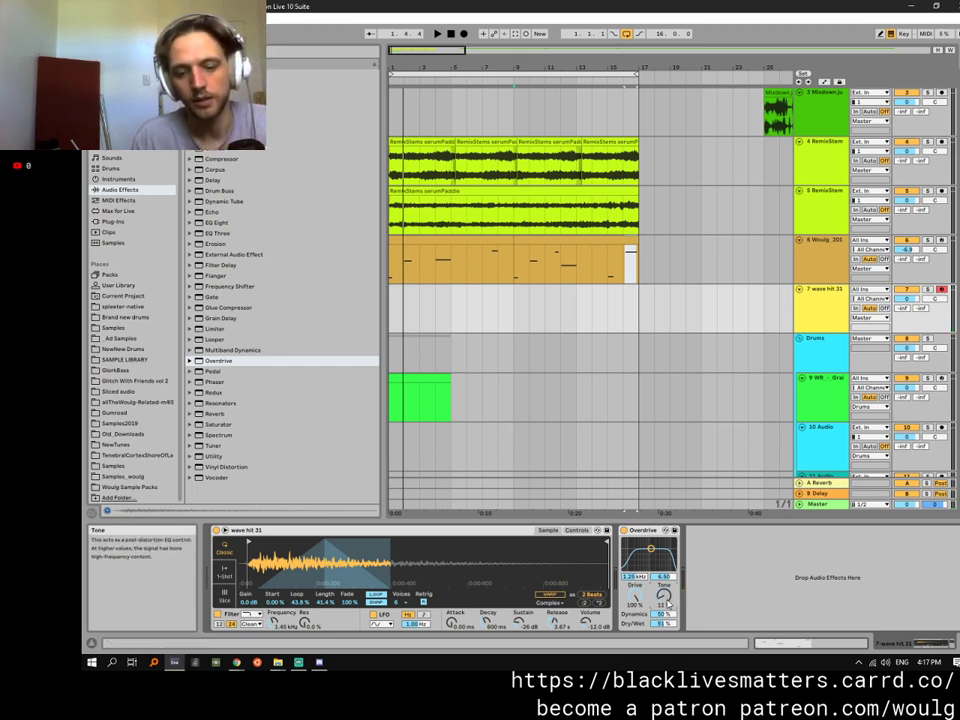
pyautogui.moveTo(663, 623); pyautogui.dragTo(663, 585)
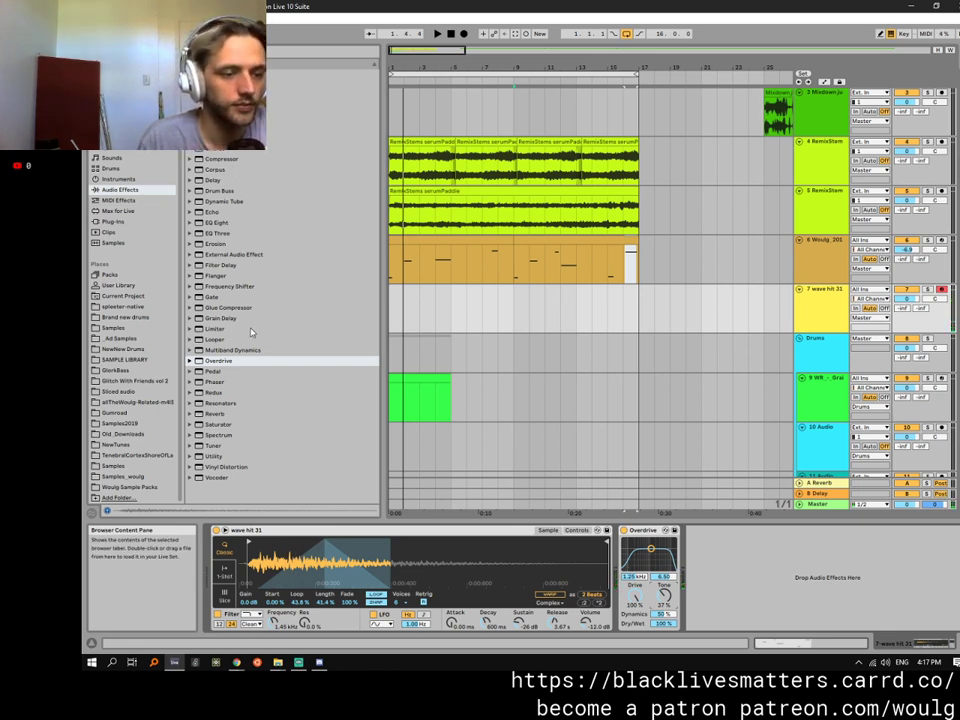
# Insert a Saturator before the Overdrive, using the Hard Curve type with Drive at about -0.6 dB.
pyautogui.moveTo(228, 428); pyautogui.dragTo(631, 535)
pyautogui.click(678, 588)
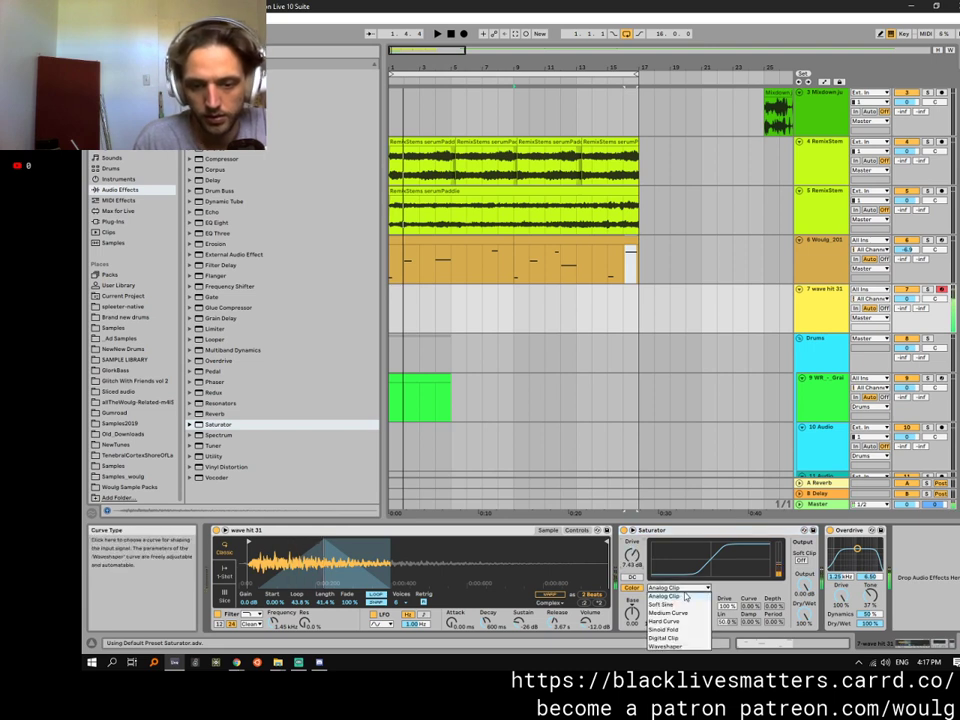
pyautogui.click(682, 629)
pyautogui.click(678, 588)
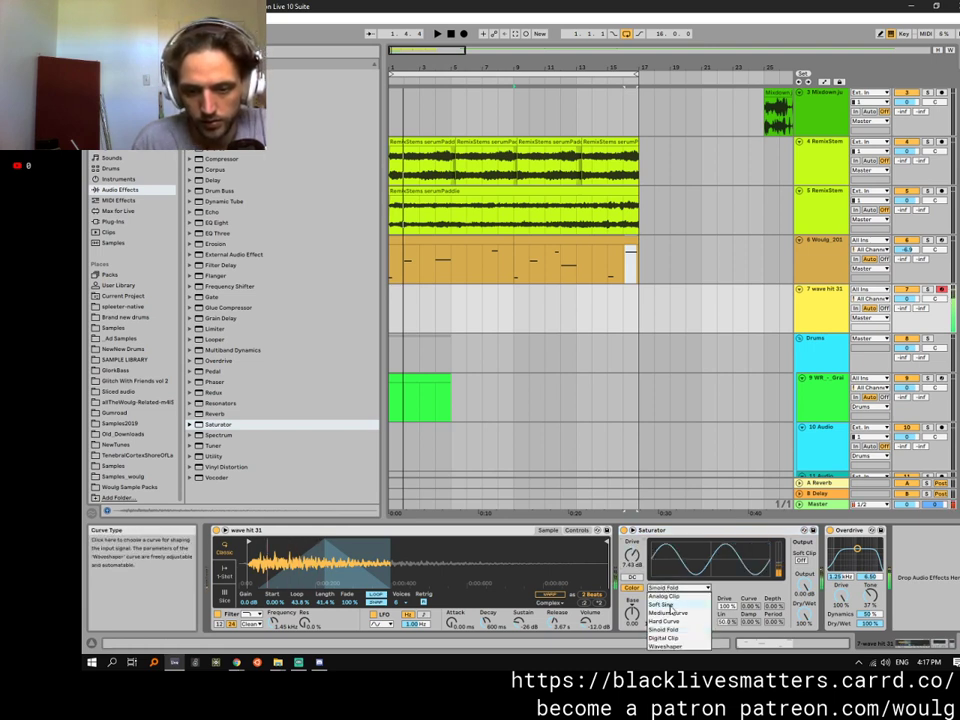
pyautogui.click(680, 622)
pyautogui.moveTo(631, 555)
pyautogui.mouseDown()
pyautogui.moveTo(631, 530)
pyautogui.moveTo(630, 568)
pyautogui.mouseUp()
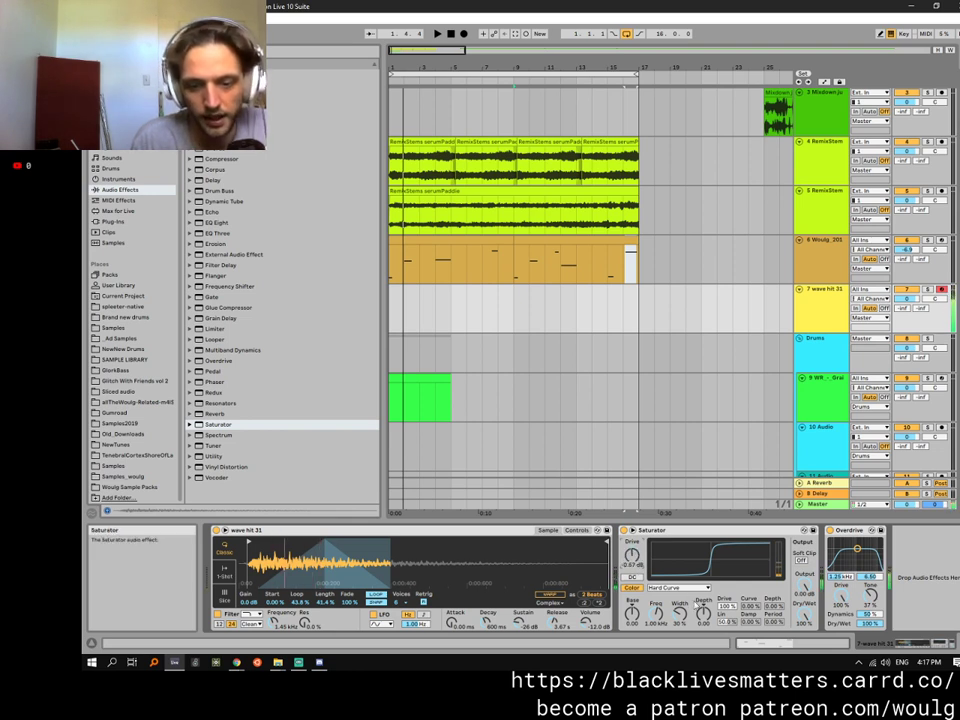
# Set the Saturator's color controls to Depth 21.7, Base 27.4, Frequency 243 Hz and Width 15%.
pyautogui.moveTo(703, 613); pyautogui.dragTo(703, 634)
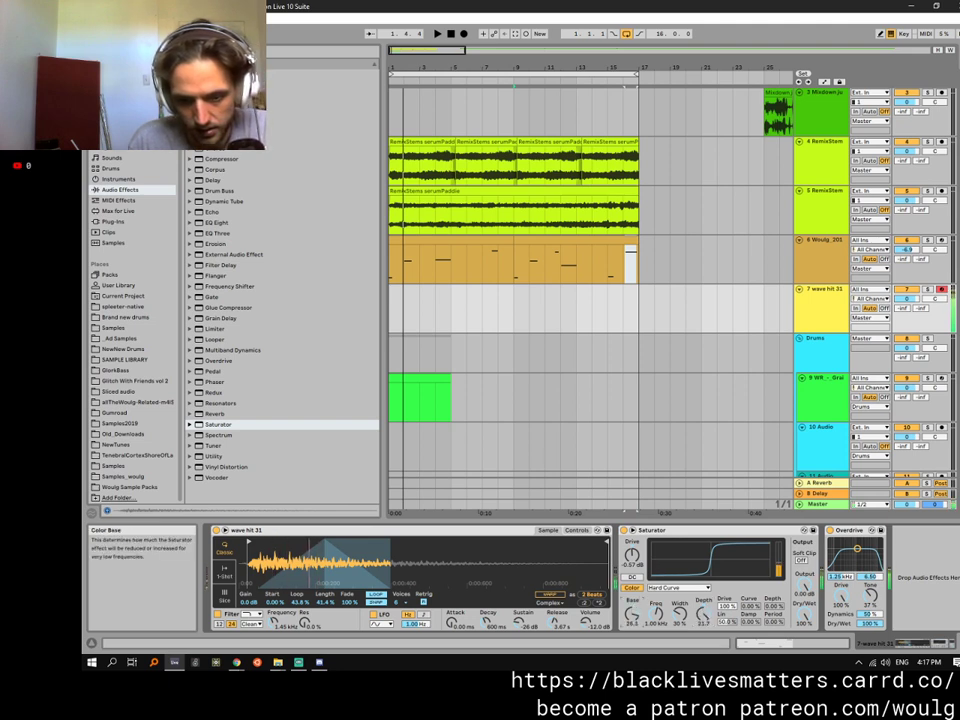
pyautogui.moveTo(656, 606); pyautogui.dragTo(656, 616)
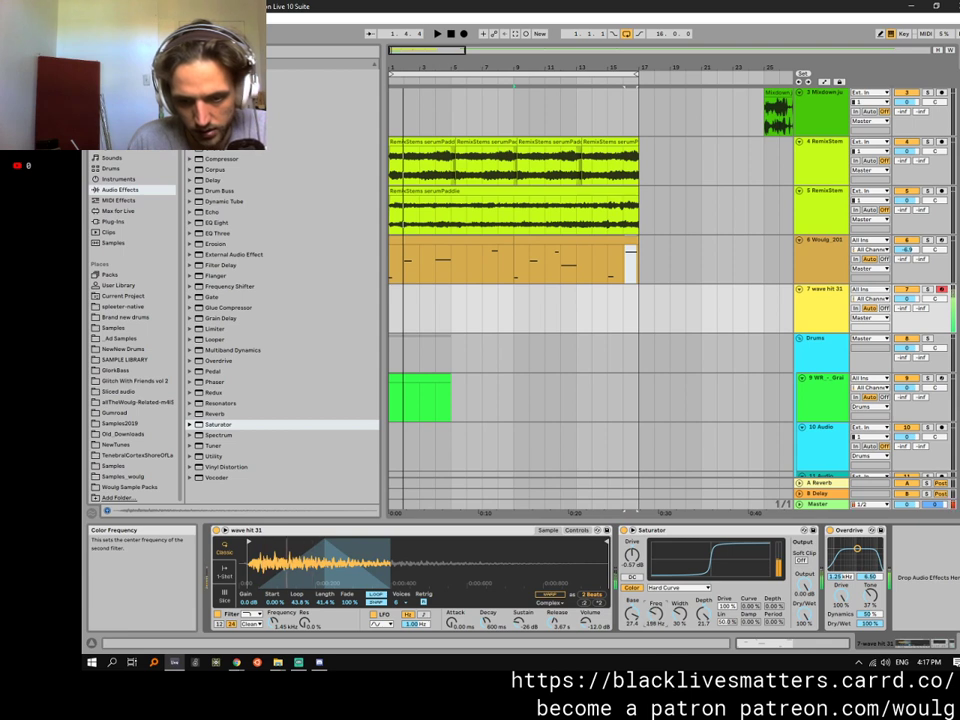
pyautogui.moveTo(656, 613)
pyautogui.mouseDown()
pyautogui.moveTo(679, 628)
pyautogui.moveTo(656, 620)
pyautogui.mouseUp()
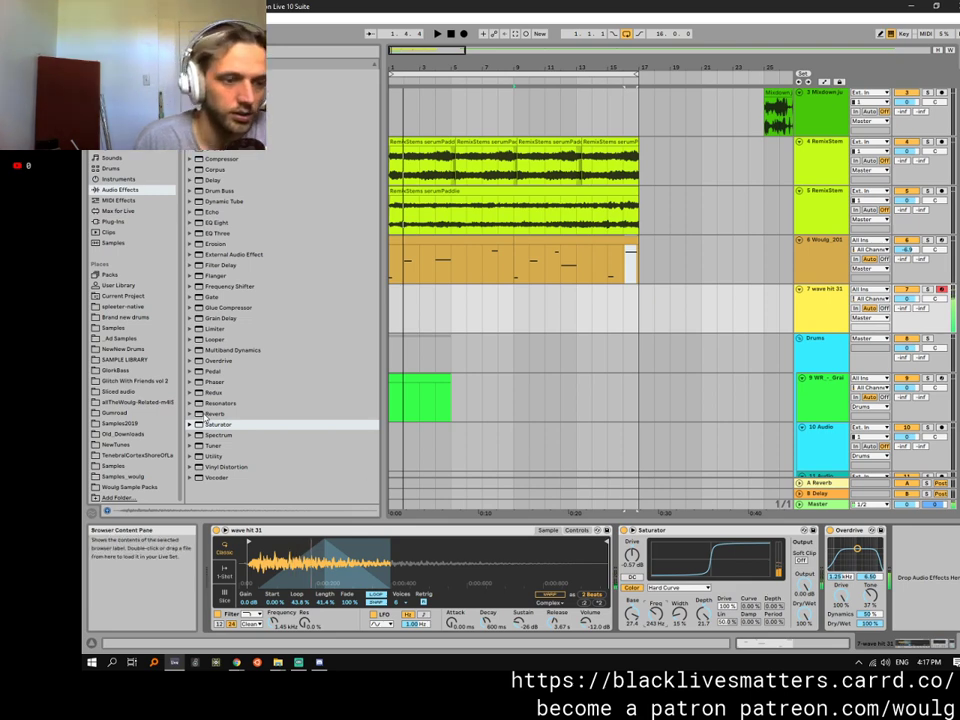
# Add a Reverb at the end of the chain with high diffusion at 2.37 kHz, Size 0.56 and a 778 ms decay.
pyautogui.moveTo(205, 413); pyautogui.dragTo(939, 569)
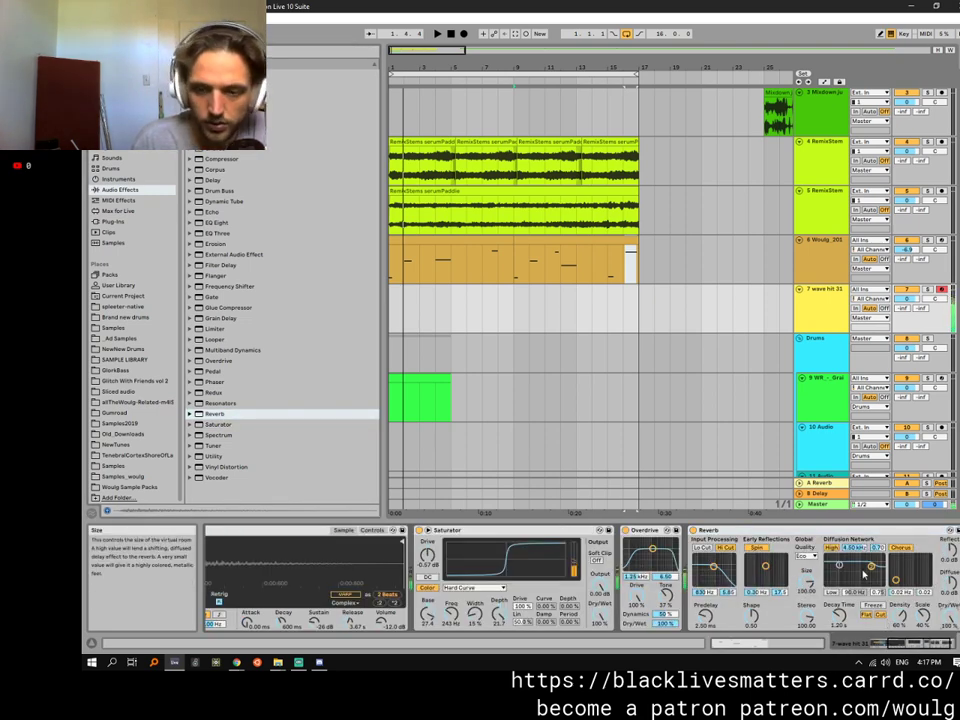
pyautogui.moveTo(871, 566)
pyautogui.mouseDown()
pyautogui.moveTo(848, 575)
pyautogui.moveTo(866, 571)
pyautogui.mouseUp()
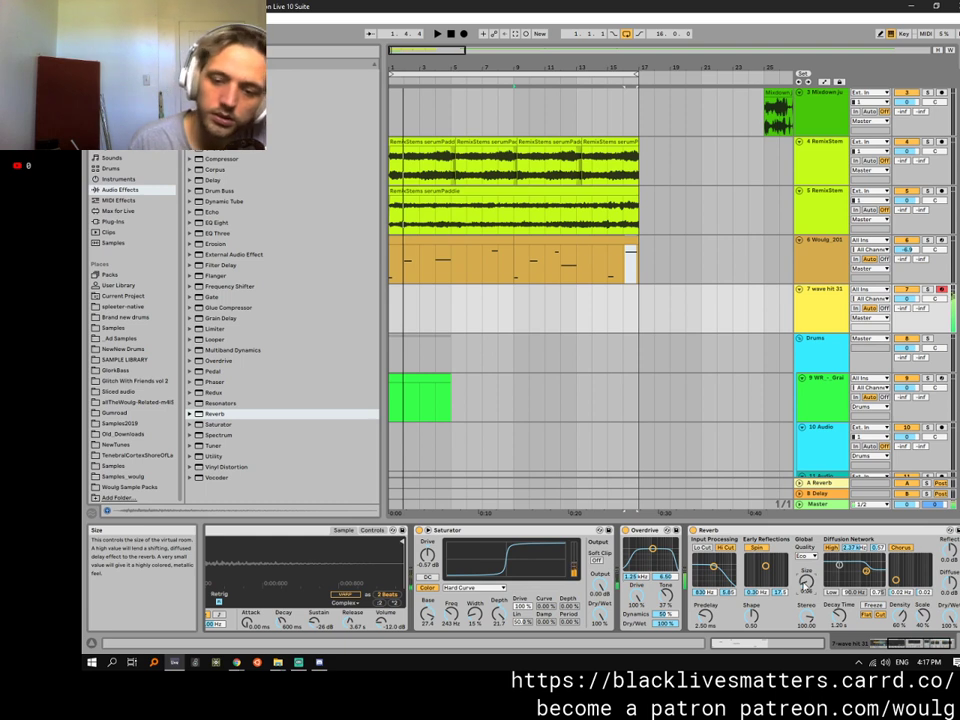
pyautogui.moveTo(830, 608); pyautogui.dragTo(830, 630)
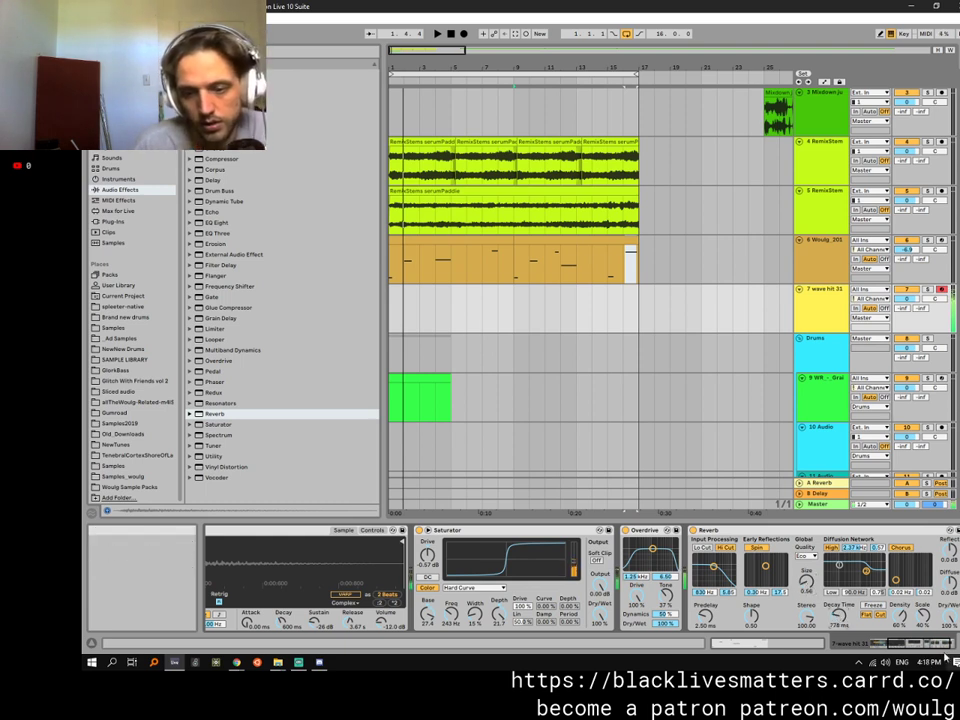
# Tune Overdrive's bandpass to 485 Hz with a 1.56 bandwidth and shorten Simpler's release to 908 ms.
pyautogui.moveTo(905, 643); pyautogui.dragTo(894, 643)
pyautogui.moveTo(785, 548)
pyautogui.mouseDown()
pyautogui.moveTo(775, 559)
pyautogui.moveTo(785, 550)
pyautogui.mouseUp()
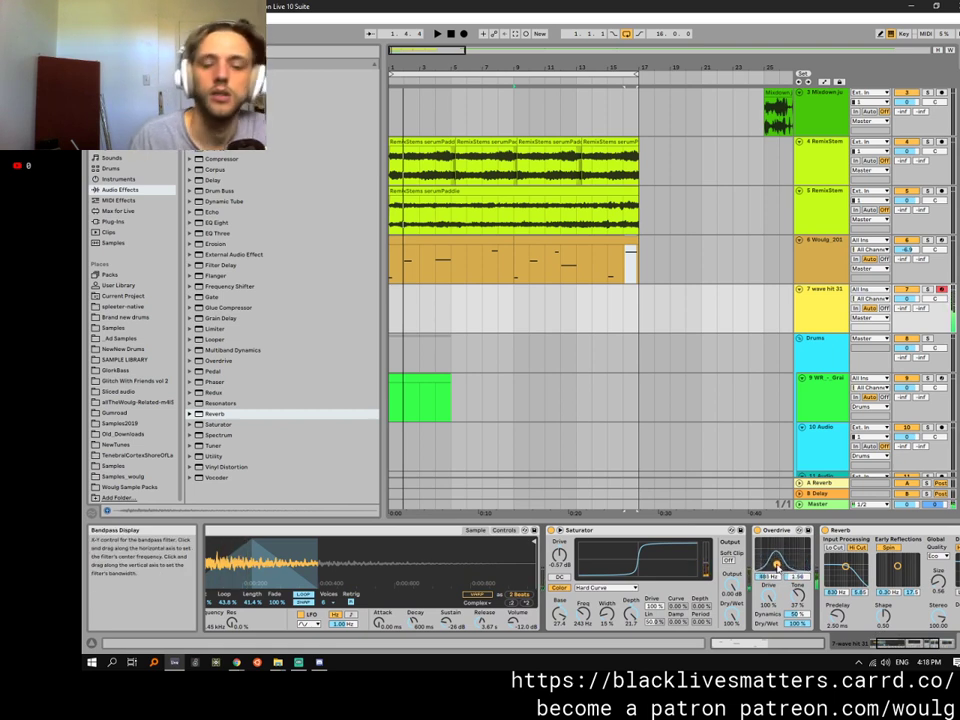
pyautogui.moveTo(777, 565); pyautogui.dragTo(772, 568)
pyautogui.moveTo(482, 630); pyautogui.dragTo(482, 615)
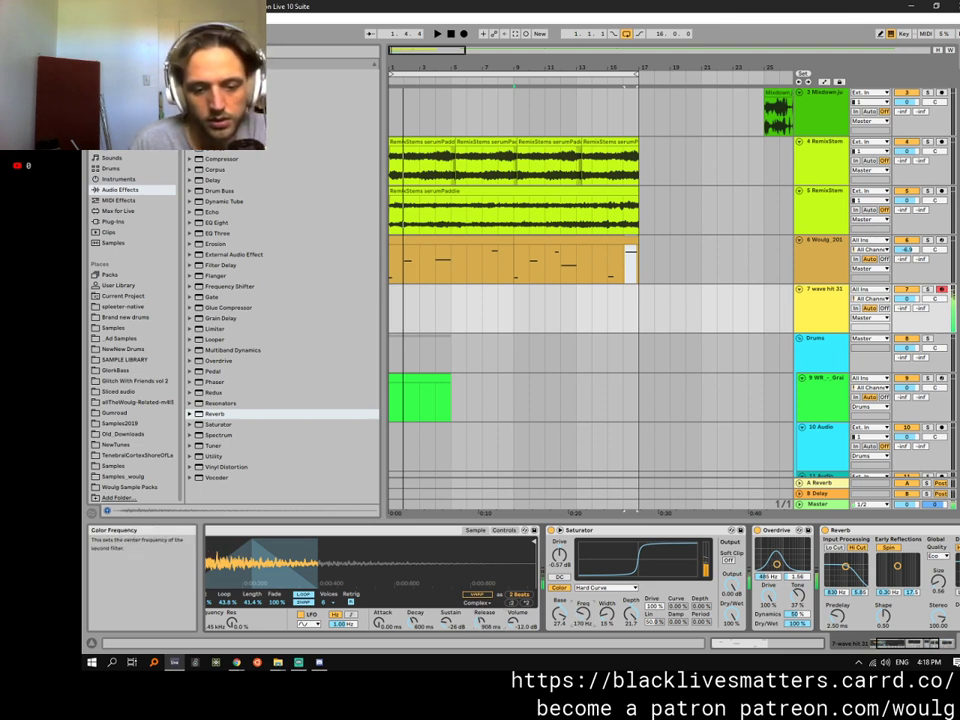
# Set the Saturator's color frequency to 208 Hz and lower Simpler's filter cutoff to 134 Hz.
pyautogui.moveTo(584, 612); pyautogui.dragTo(584, 606)
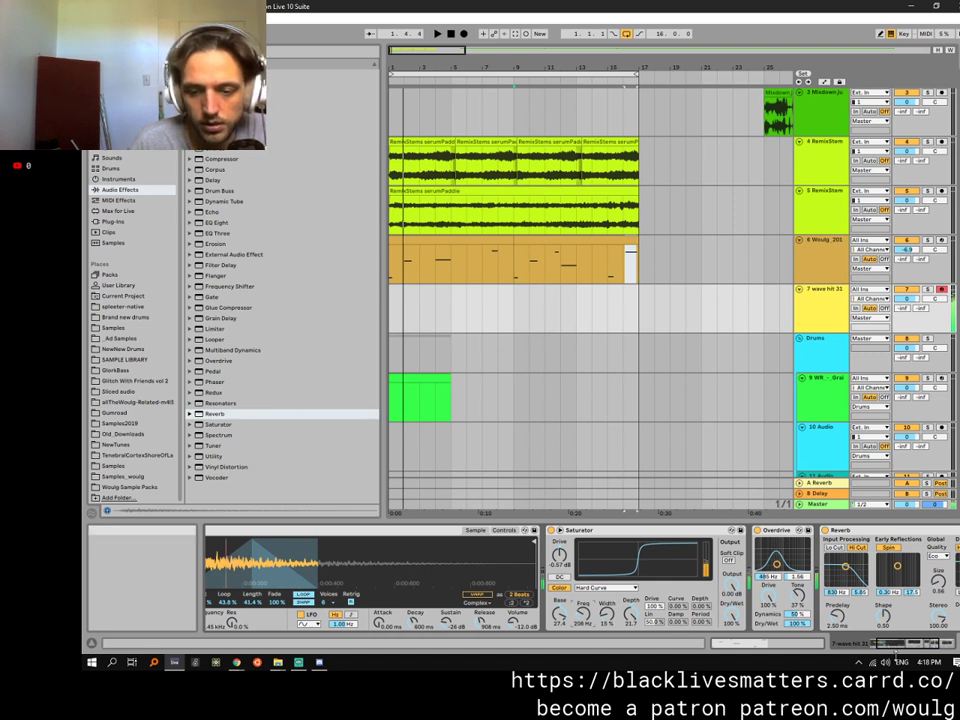
pyautogui.moveTo(910, 644); pyautogui.dragTo(870, 644)
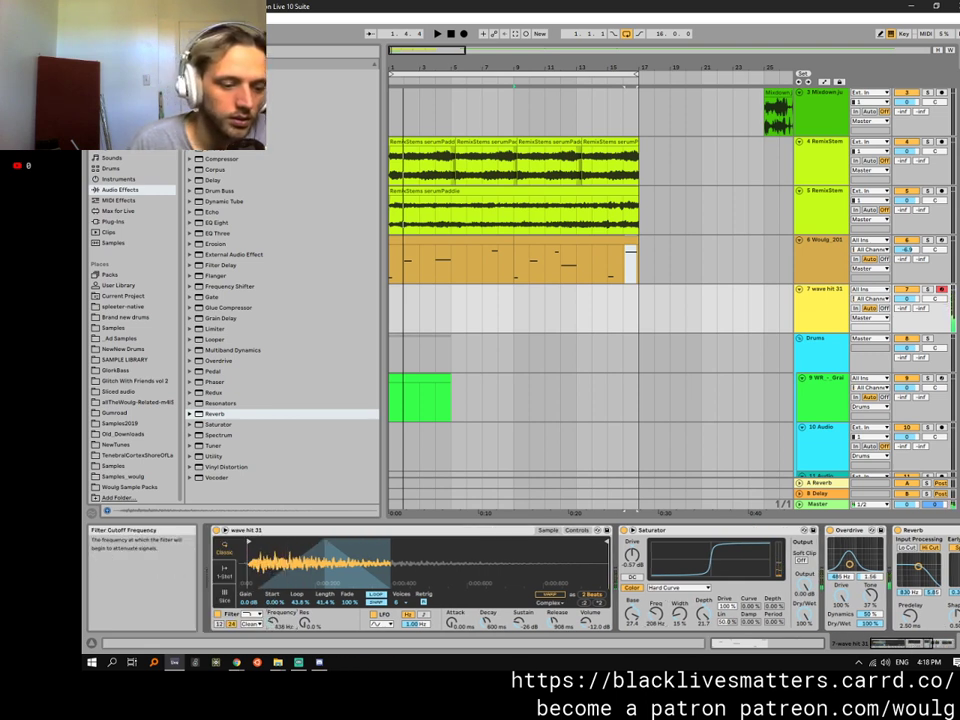
pyautogui.moveTo(273, 620); pyautogui.dragTo(273, 650)
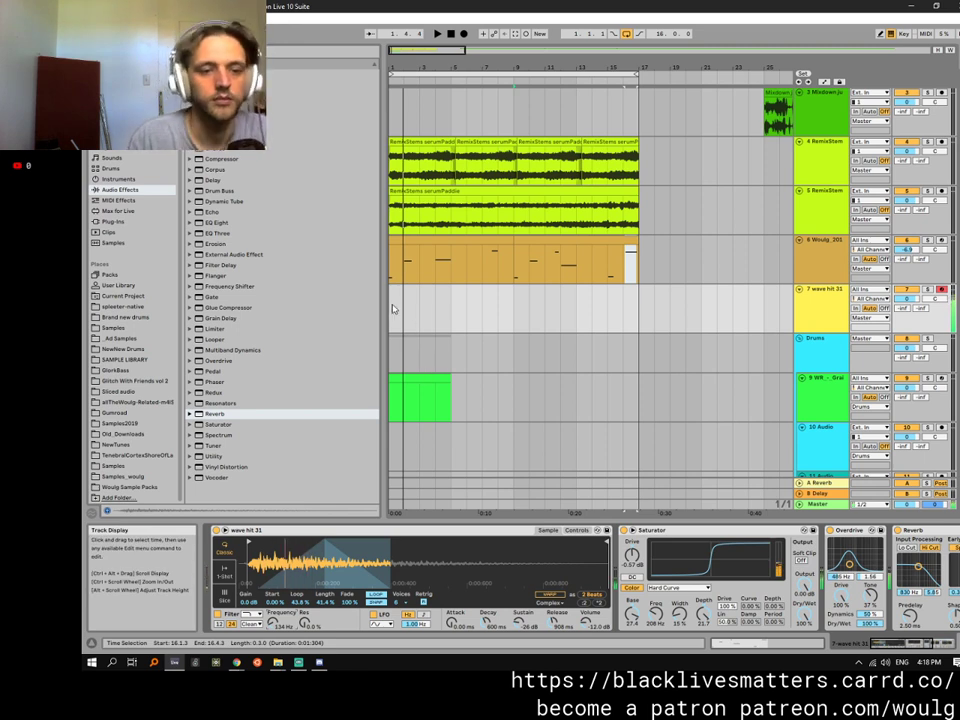
# Create a looping four-bar MIDI clip filling bars 1 to 16 on track 7, with a short G#3 note at 1.1.2.
pyautogui.moveTo(398, 310); pyautogui.dragTo(638, 300)
pyautogui.hotkey('ctrl', 'shift', 'm')
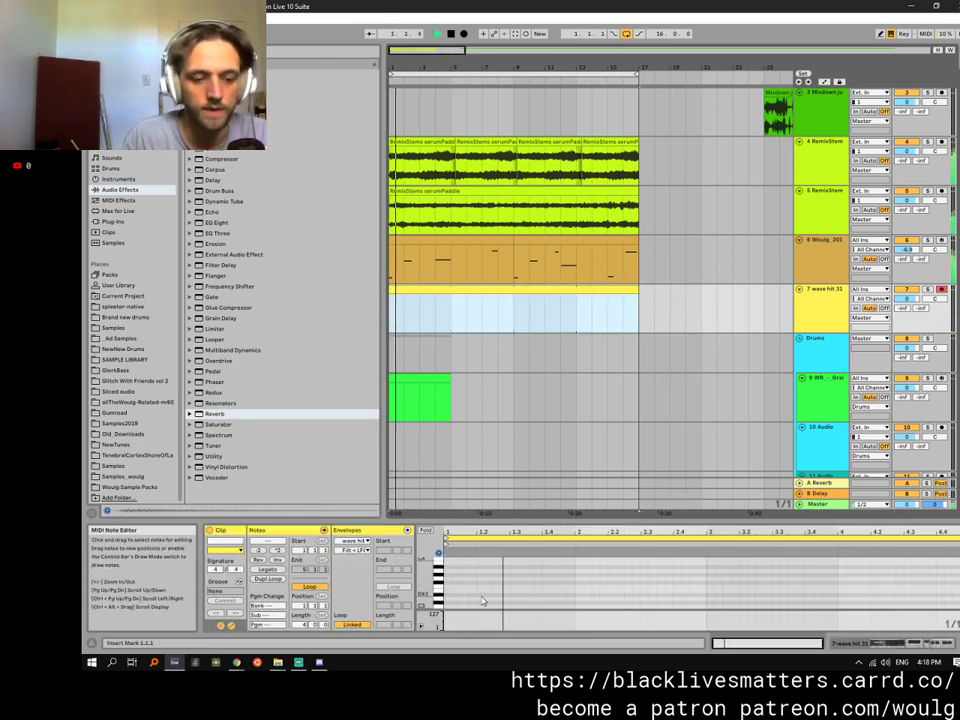
pyautogui.click(456, 575)
pyautogui.press('space')
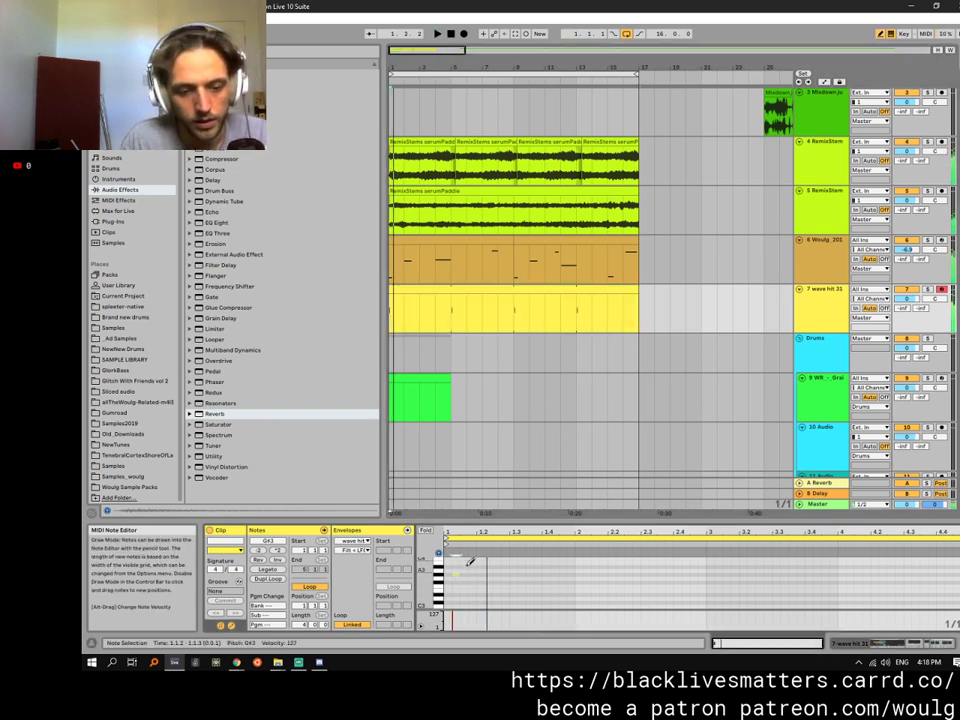
# Enlarge the note editor, shift the G#3 note to 1.1.3, and add another short G#3 at 1.2.2 while checking playback.
pyautogui.moveTo(469, 519); pyautogui.dragTo(469, 369)
pyautogui.scroll(1, 466, 500)
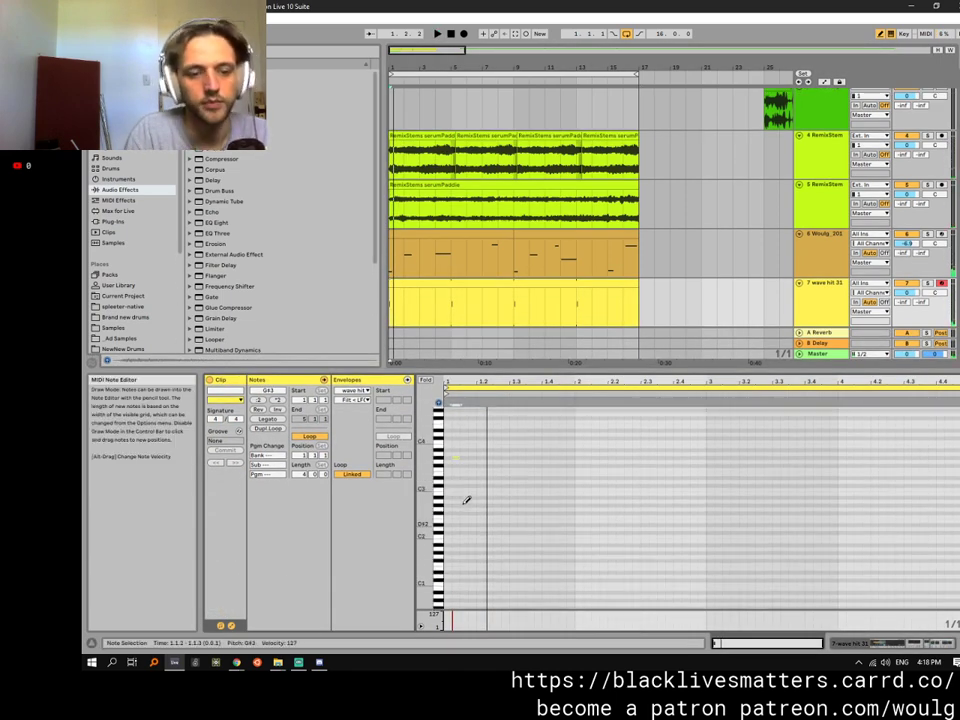
pyautogui.press('Right')
pyautogui.press('space')
pyautogui.press('space')
pyautogui.click(488, 457)
pyautogui.press('space')
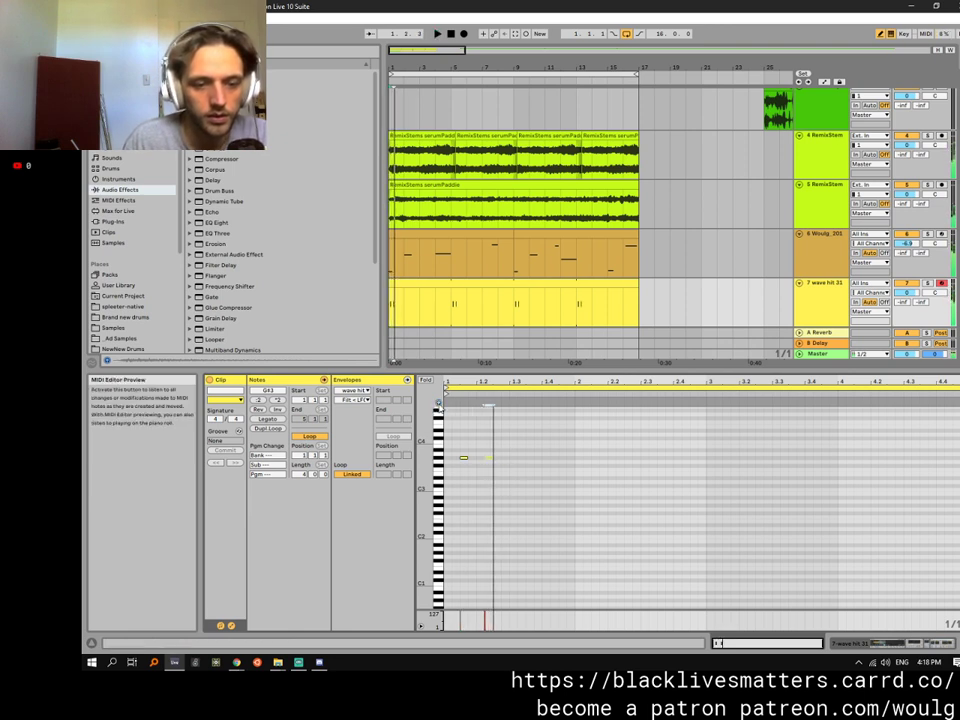
# Try replacing the G#3 notes with a one-beat E3 at 1.1.3 and a short G3 at 1.2.3, checking playback.
pyautogui.scroll(1, 491, 493)
pyautogui.click(463, 501)
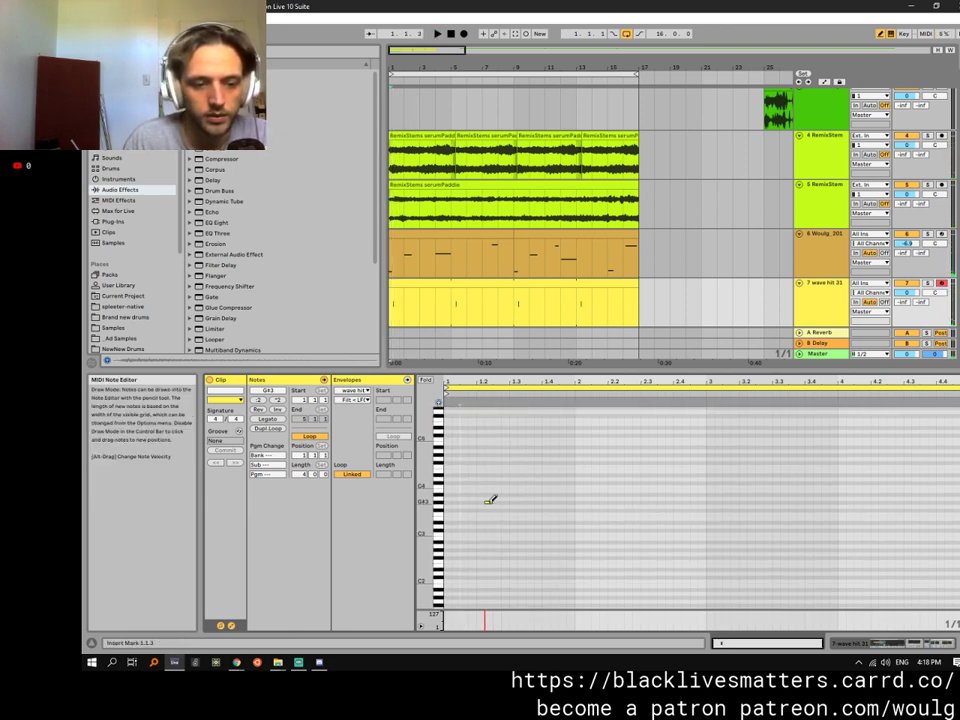
pyautogui.click(464, 549)
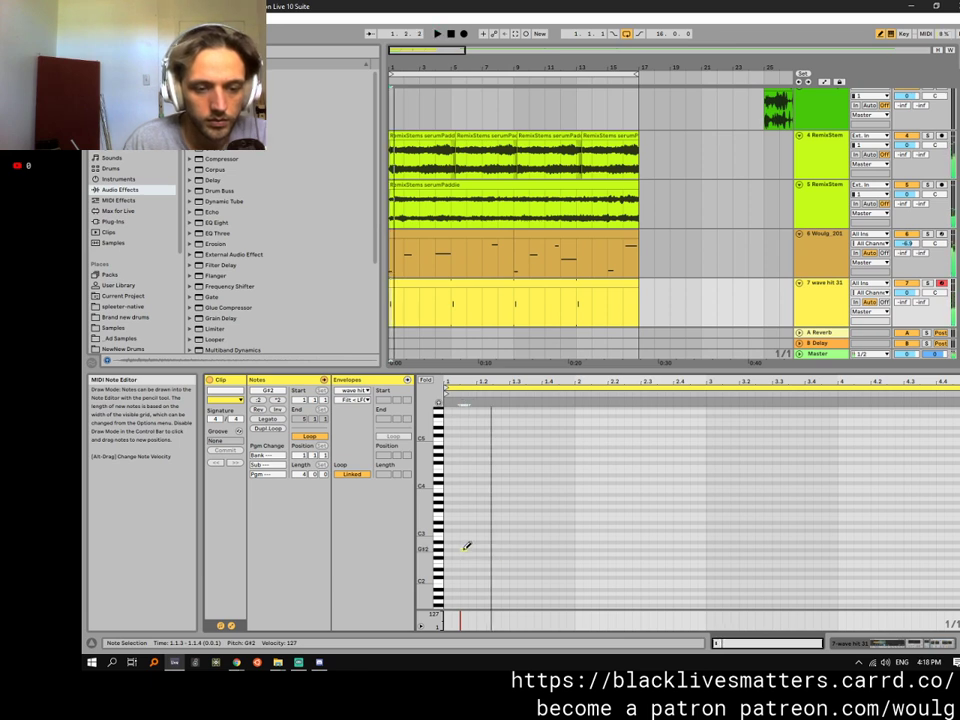
pyautogui.moveTo(465, 548)
pyautogui.mouseDown()
pyautogui.moveTo(465, 516)
pyautogui.moveTo(477, 517)
pyautogui.mouseUp()
pyautogui.click(480, 502)
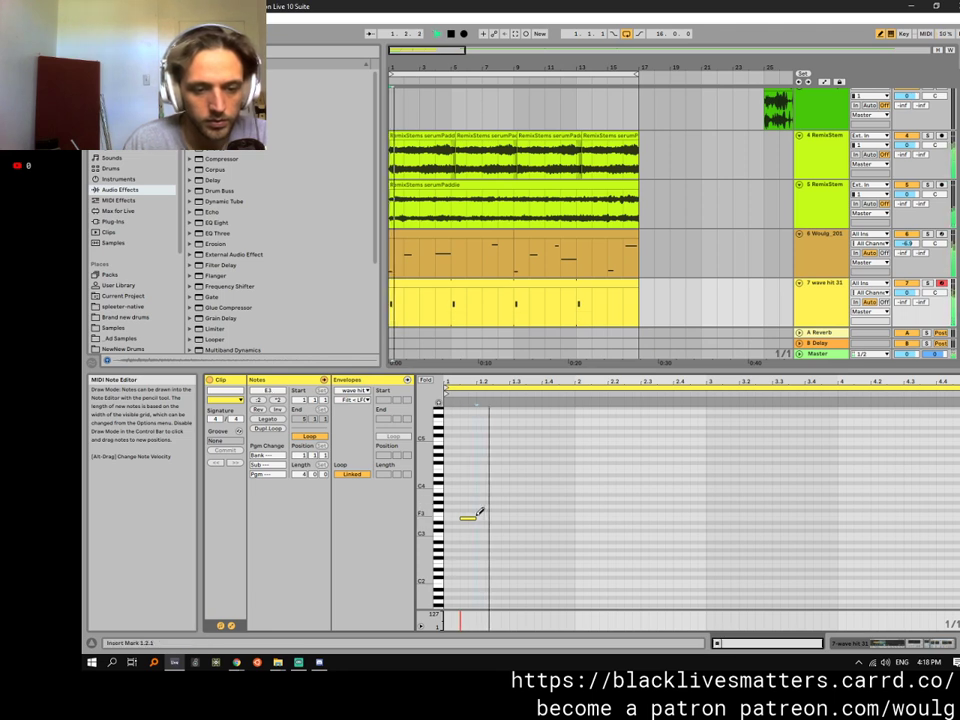
pyautogui.moveTo(476, 517); pyautogui.dragTo(494, 517)
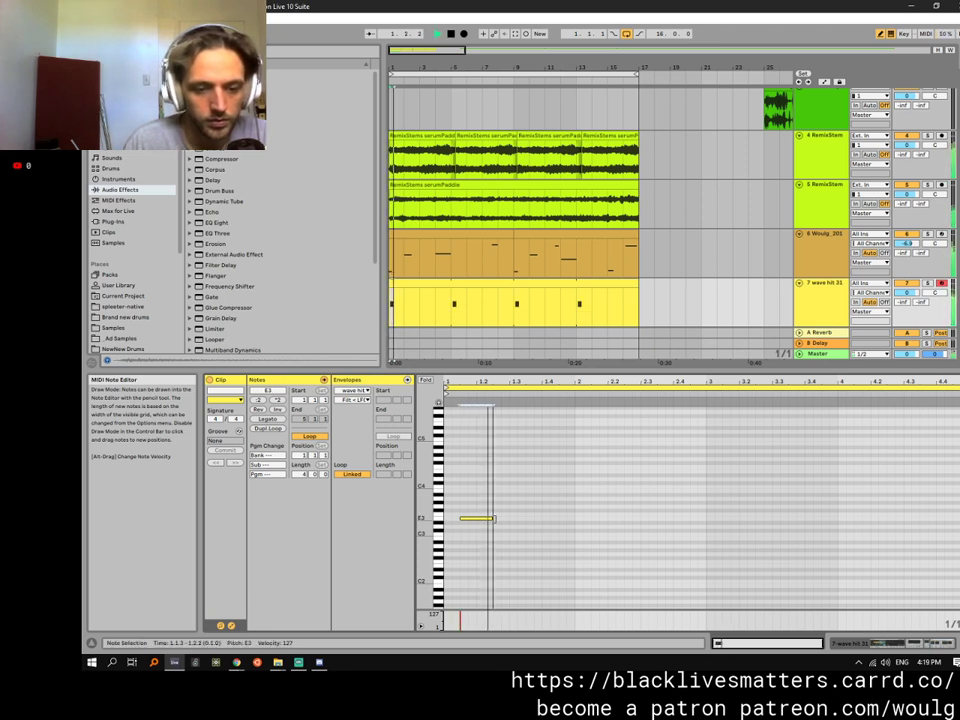
pyautogui.click(498, 507)
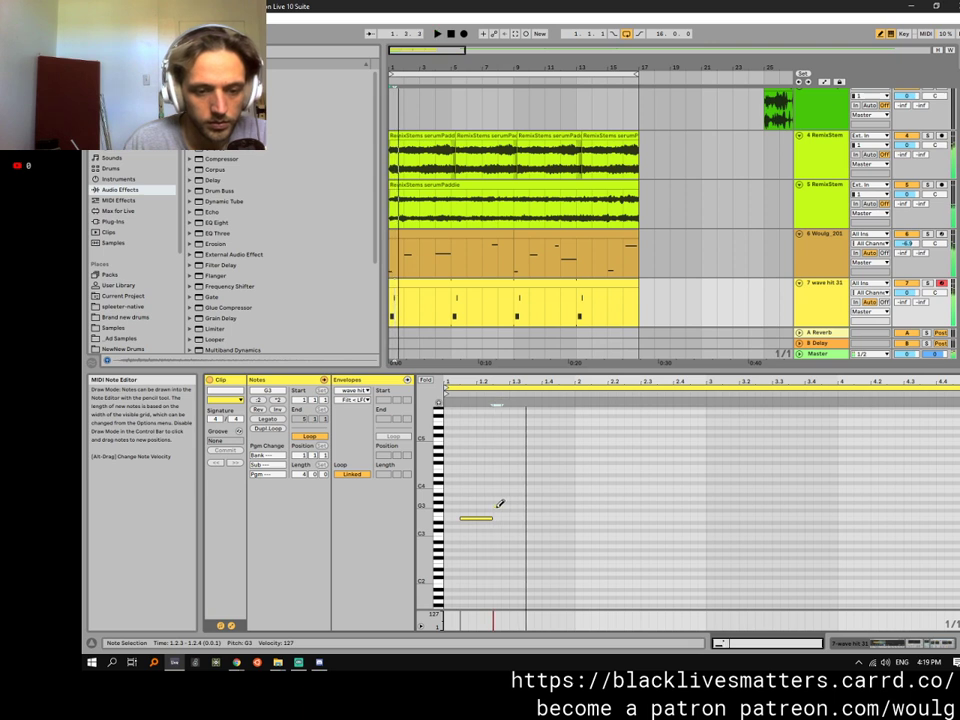
pyautogui.press('space')
# Try short G#3 notes around beat 1.3 and a short B3 at 1.3.2, auditioning each against the loop.
pyautogui.click(513, 504)
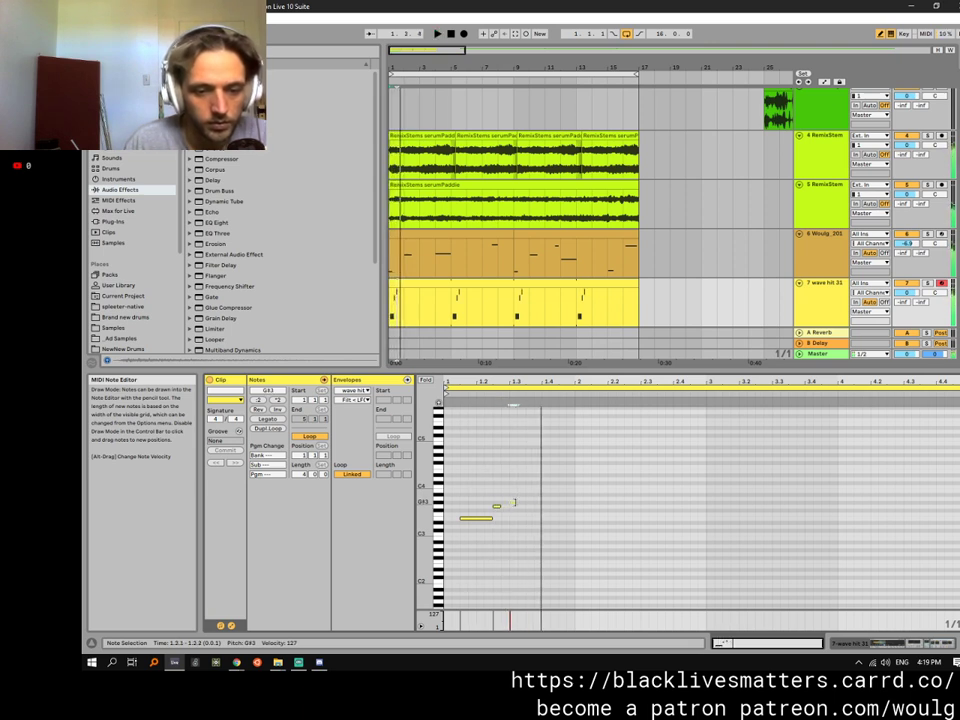
pyautogui.press('space')
pyautogui.click(515, 504)
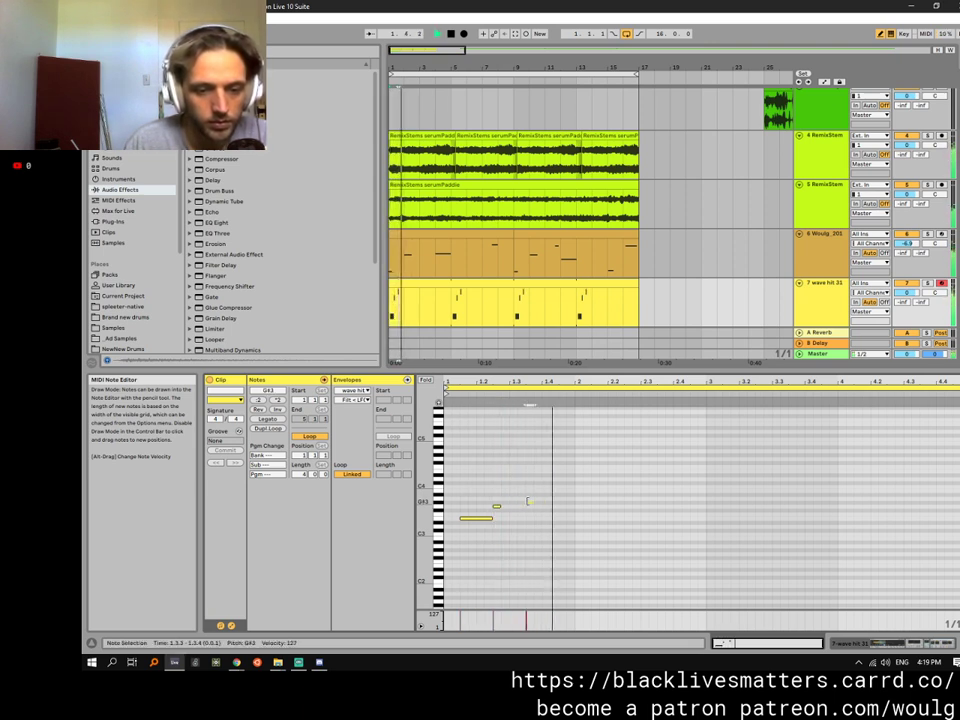
pyautogui.click(522, 490)
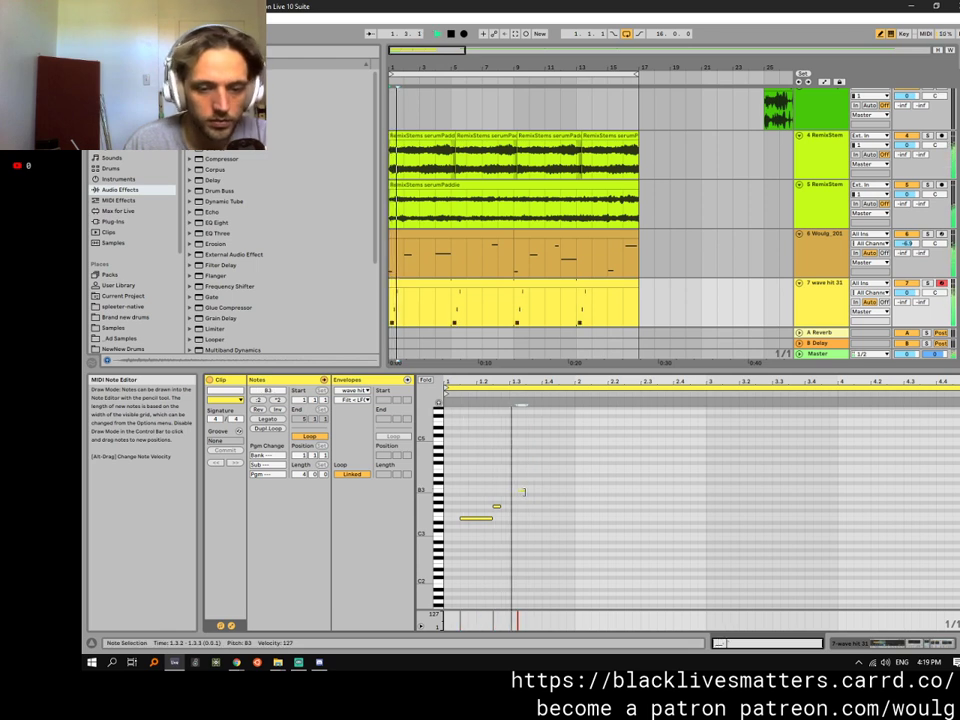
pyautogui.press('space')
pyautogui.press('Up')
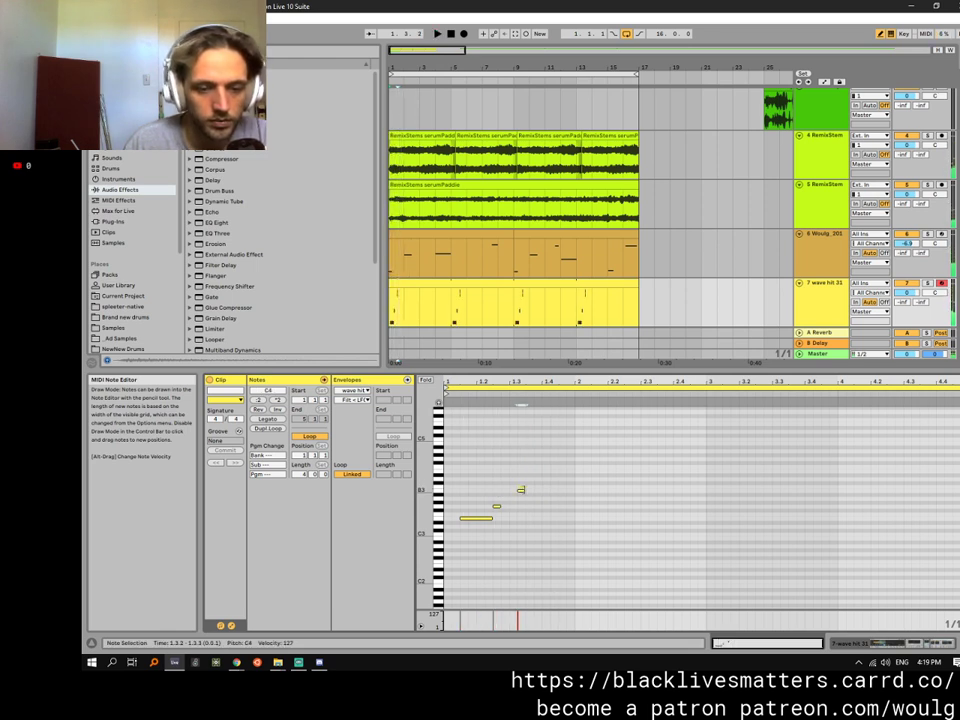
pyautogui.click(522, 489)
# Leave Draw Mode and delete all notes from the clip on track 7.
pyautogui.moveTo(495, 507); pyautogui.dragTo(476, 516)
pyautogui.press('b')
pyautogui.moveTo(450, 456); pyautogui.dragTo(552, 546)
pyautogui.press('Delete')
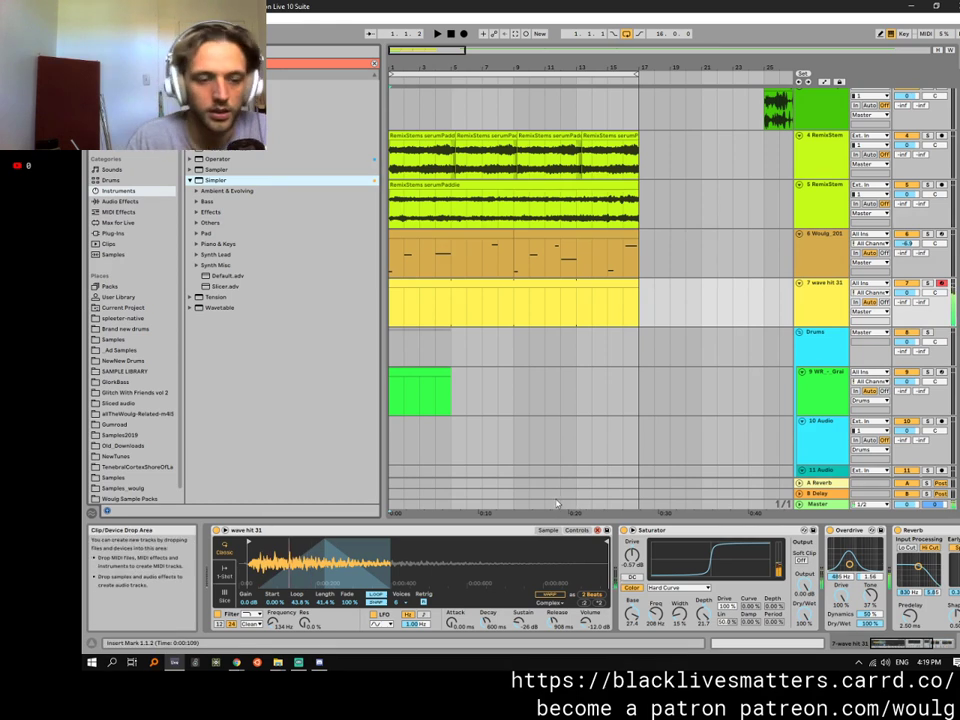
# Adjust the Reverb's Dry/Wet amount on track 7 and audition the sound one keyboard octave higher.
pyautogui.click(943, 646)
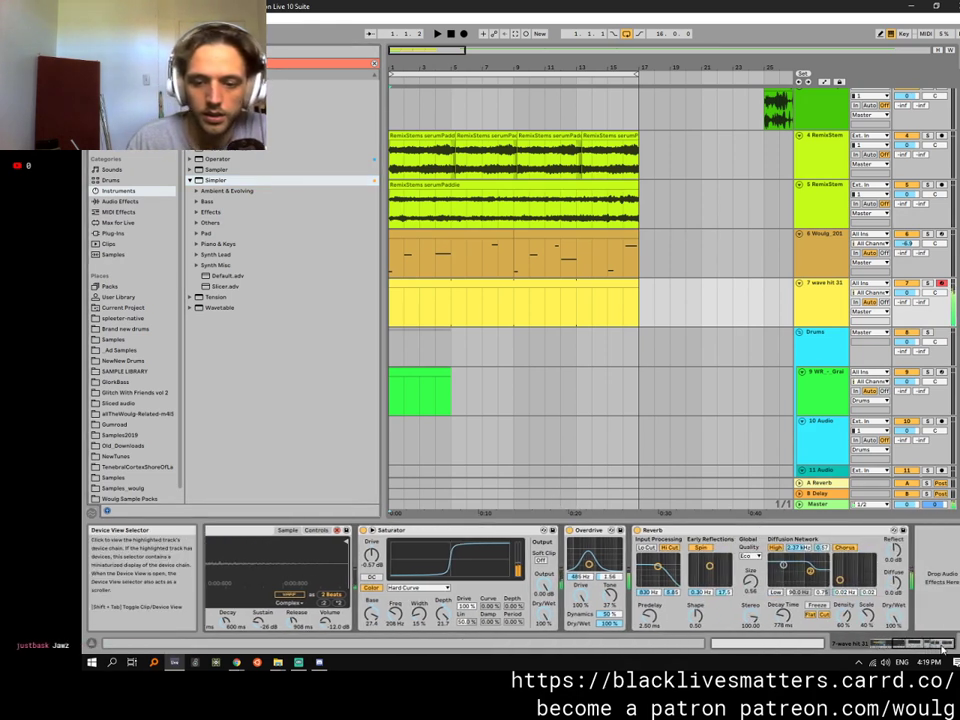
pyautogui.moveTo(890, 617); pyautogui.dragTo(897, 620)
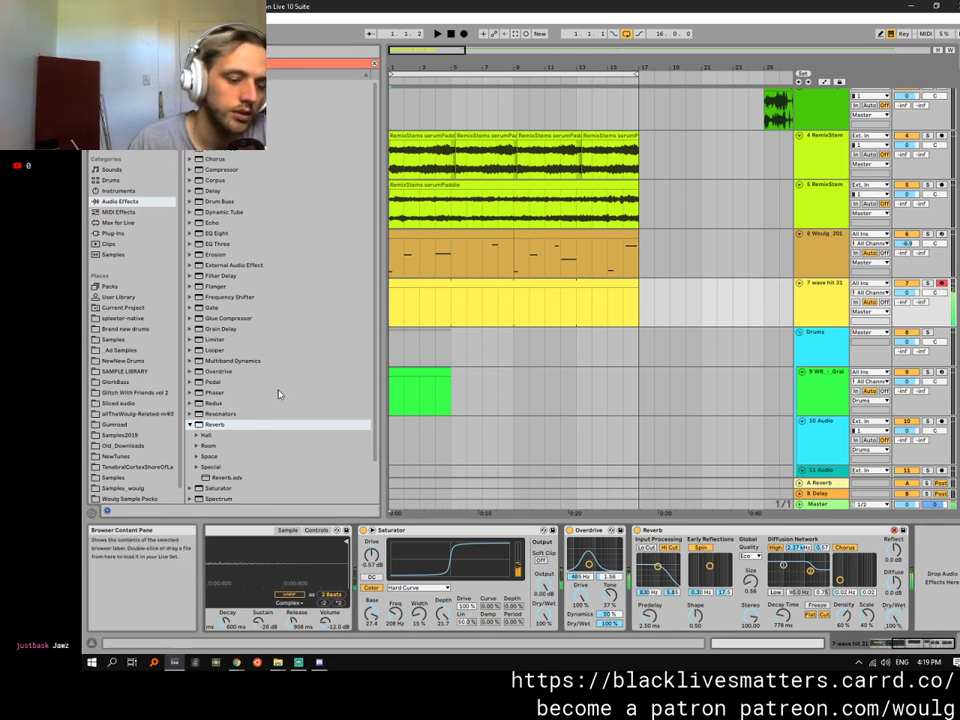
pyautogui.press('x')
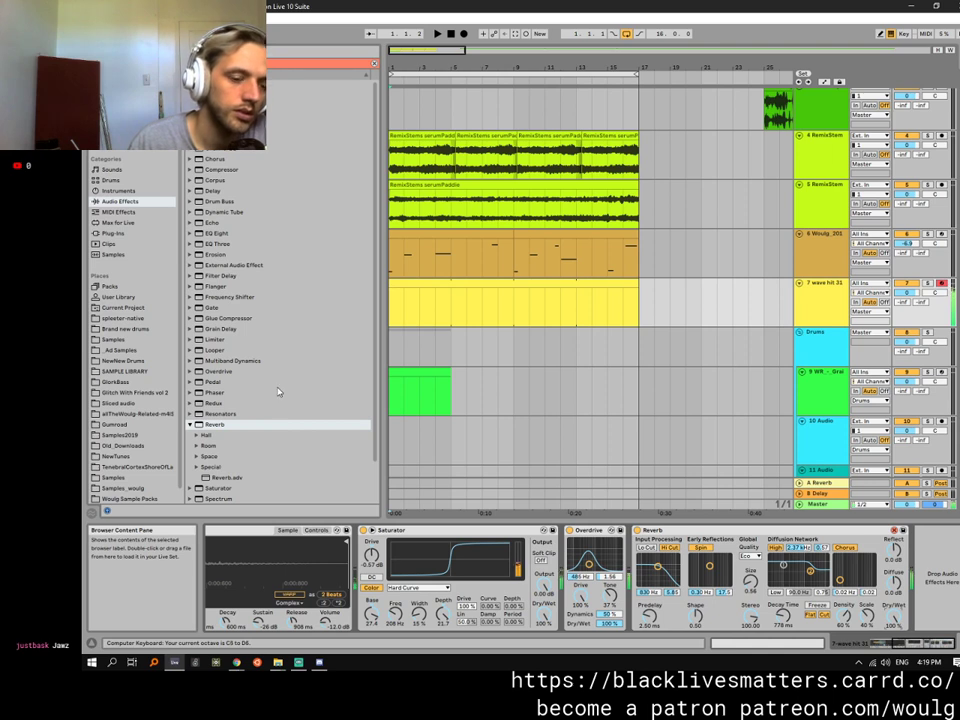
pyautogui.scroll(-1, 276, 384)
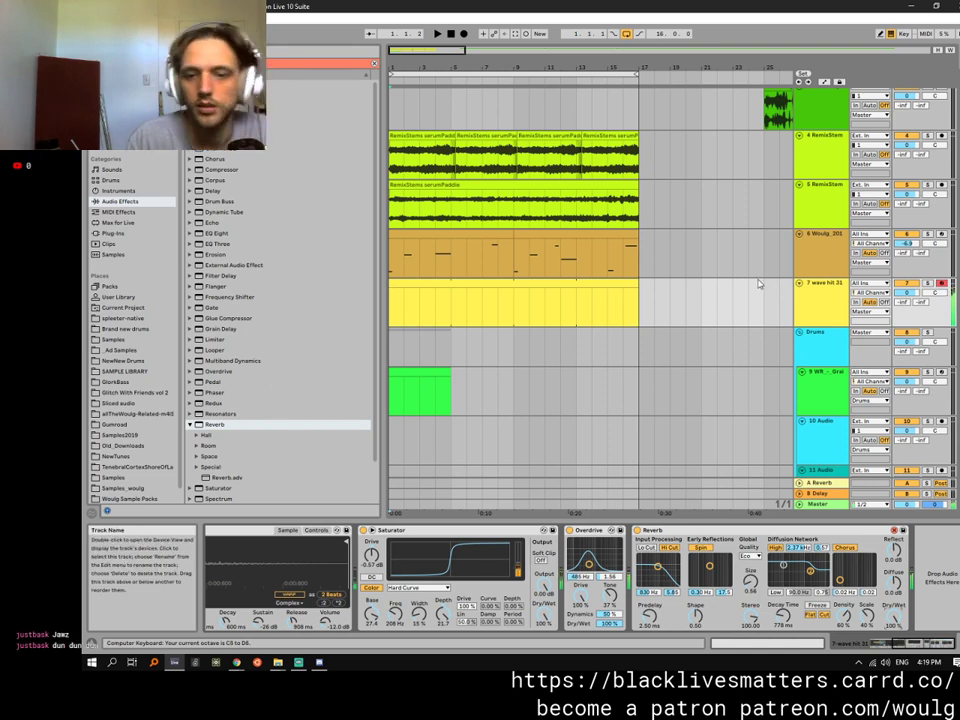
# Insert an audio track below track 7 and set its audio input to 7-wave hit 31.
pyautogui.click(810, 302)
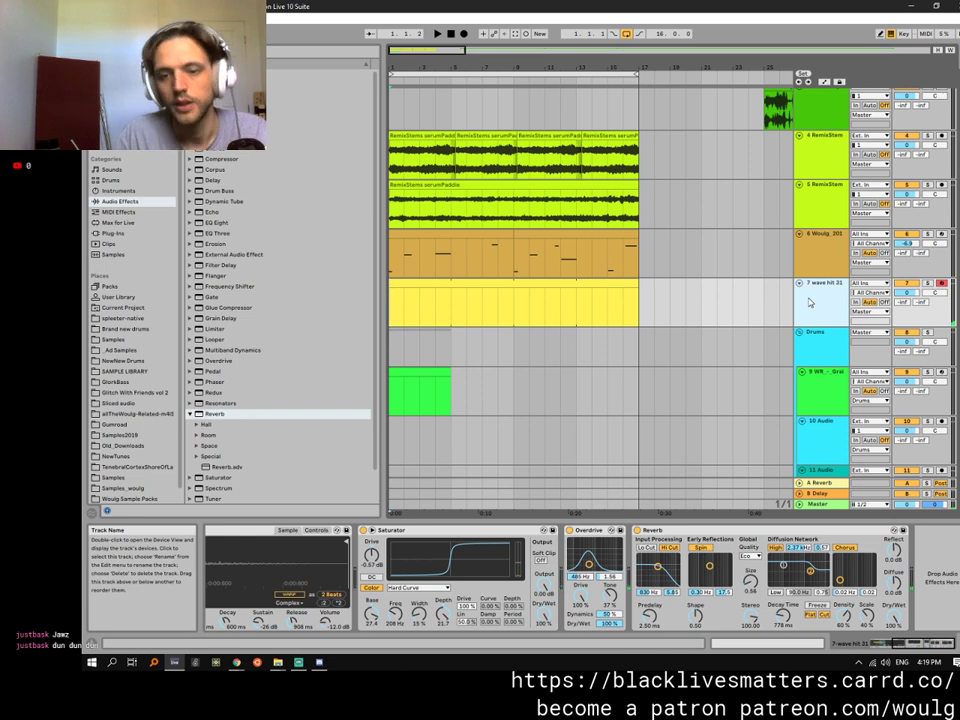
pyautogui.hotkey('ctrl', 't')
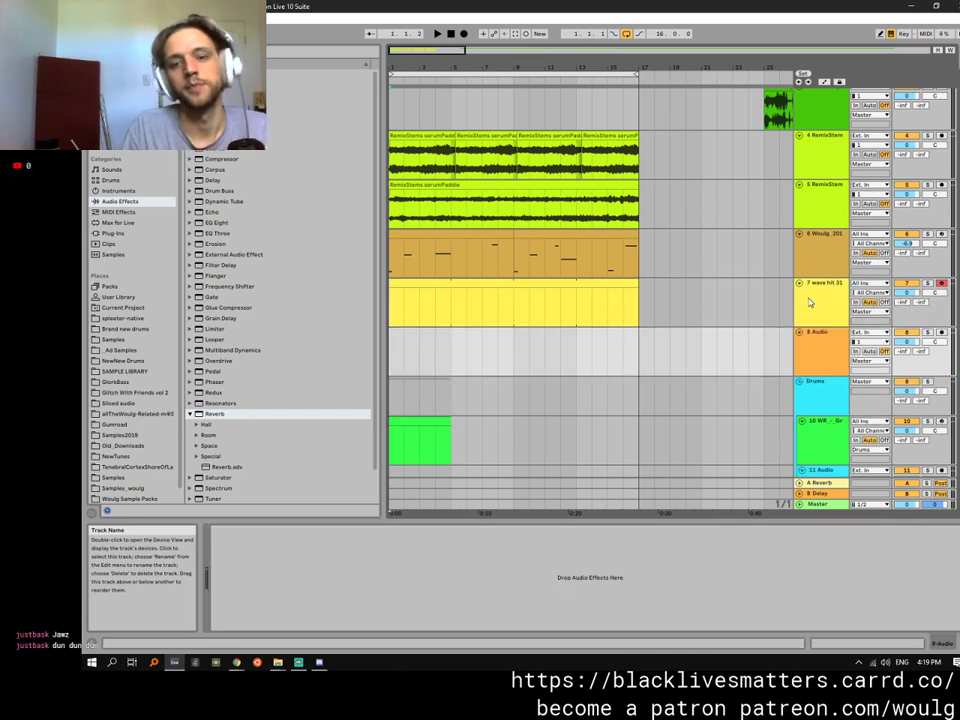
pyautogui.click(870, 331)
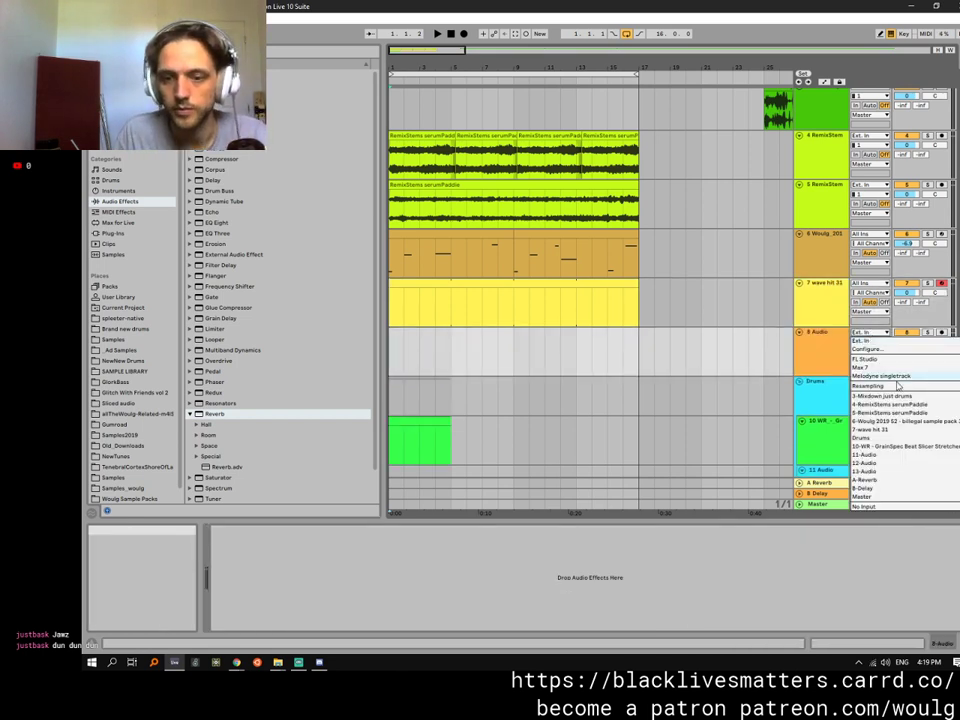
pyautogui.click(868, 429)
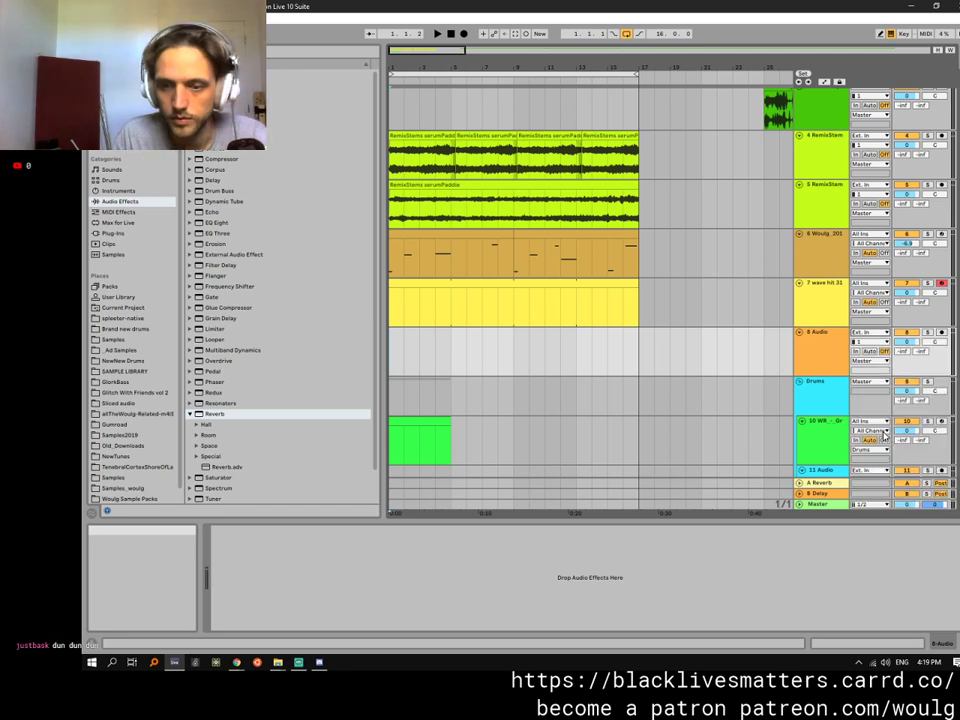
# Arm track 7 and add a one-beat C5 note at 1.1.1 to its MIDI clip.
pyautogui.click(817, 302)
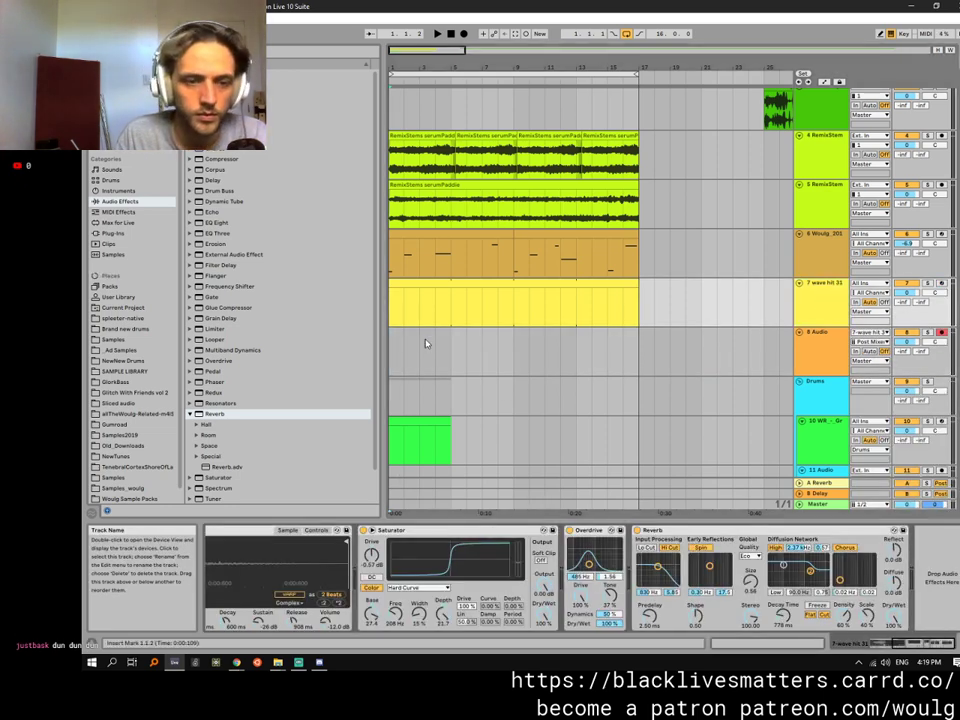
pyautogui.doubleClick(435, 291)
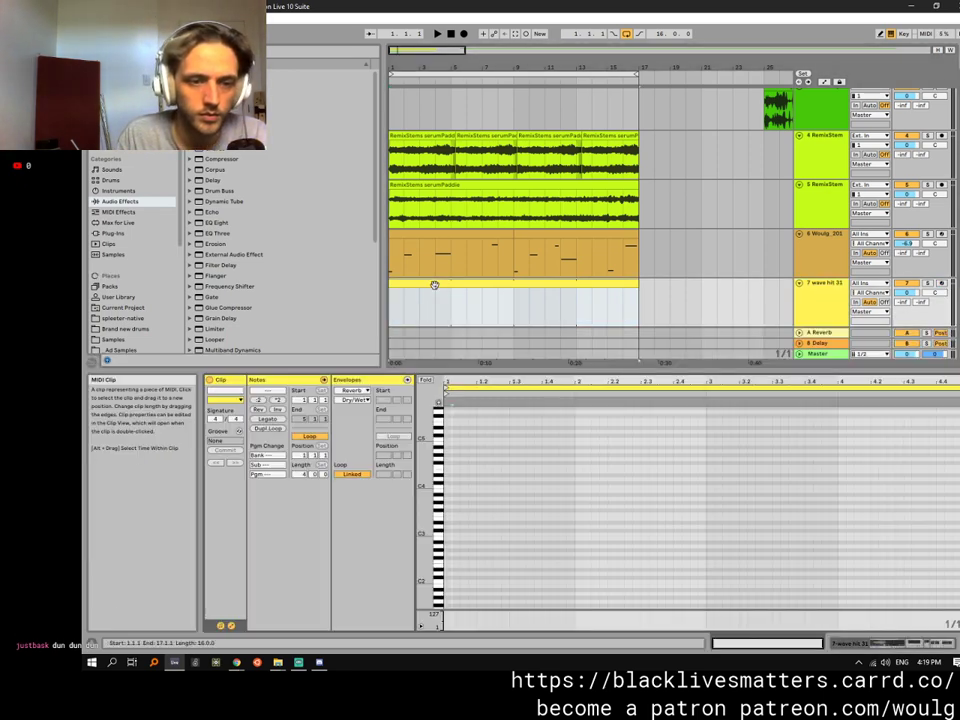
pyautogui.click(941, 233)
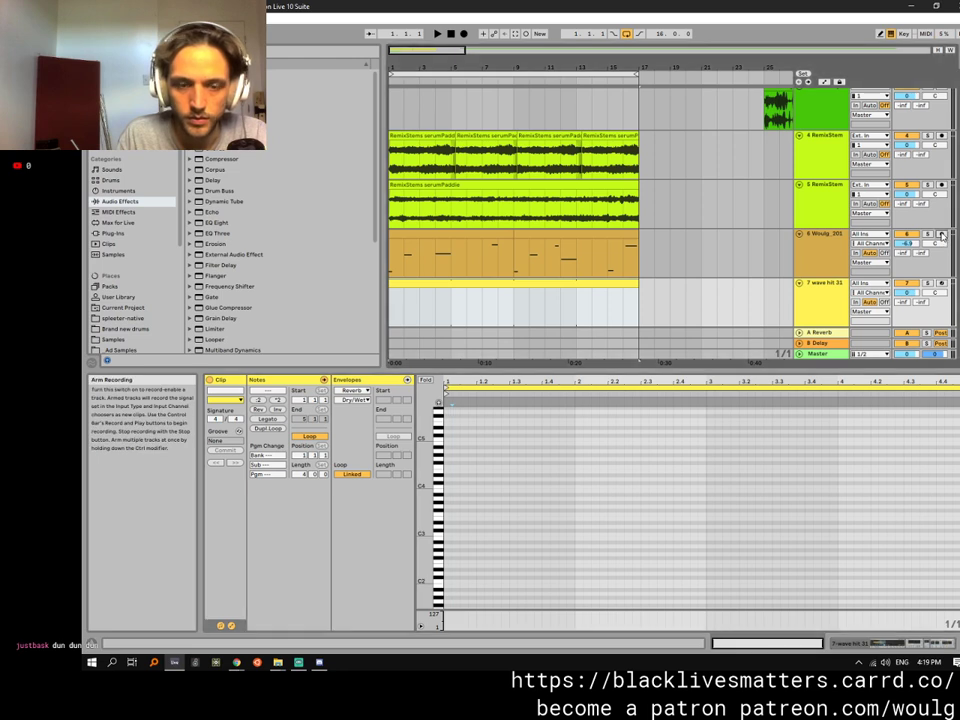
pyautogui.click(941, 286)
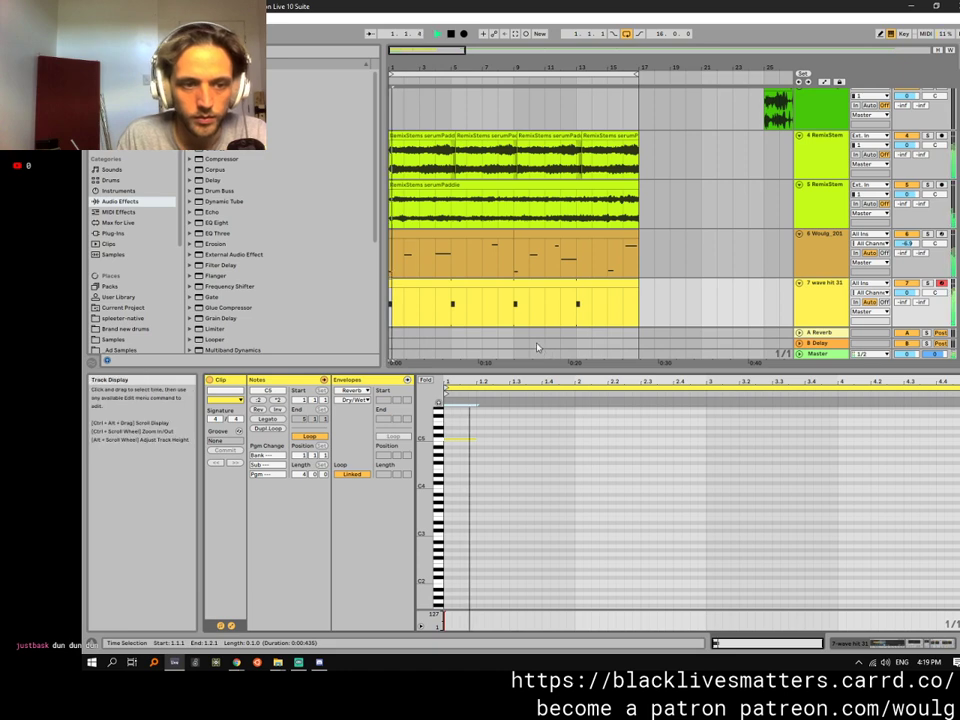
# Arm audio track 8 and record track 7's C5 hit onto it from bar 1.
pyautogui.scroll(-3, 574, 304)
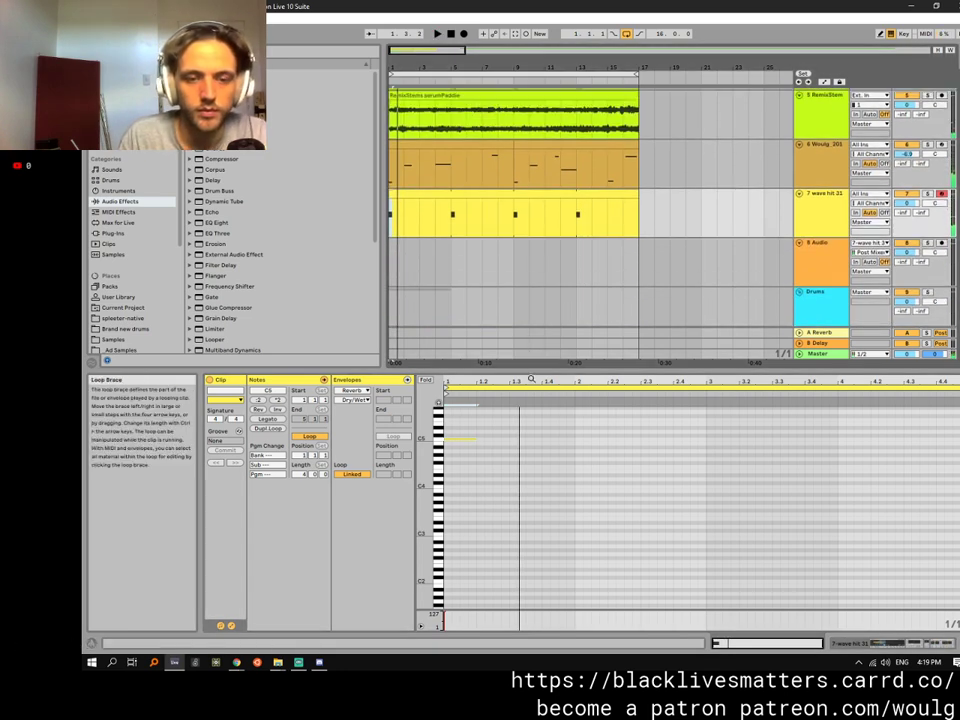
pyautogui.click(852, 282)
pyautogui.click(939, 244)
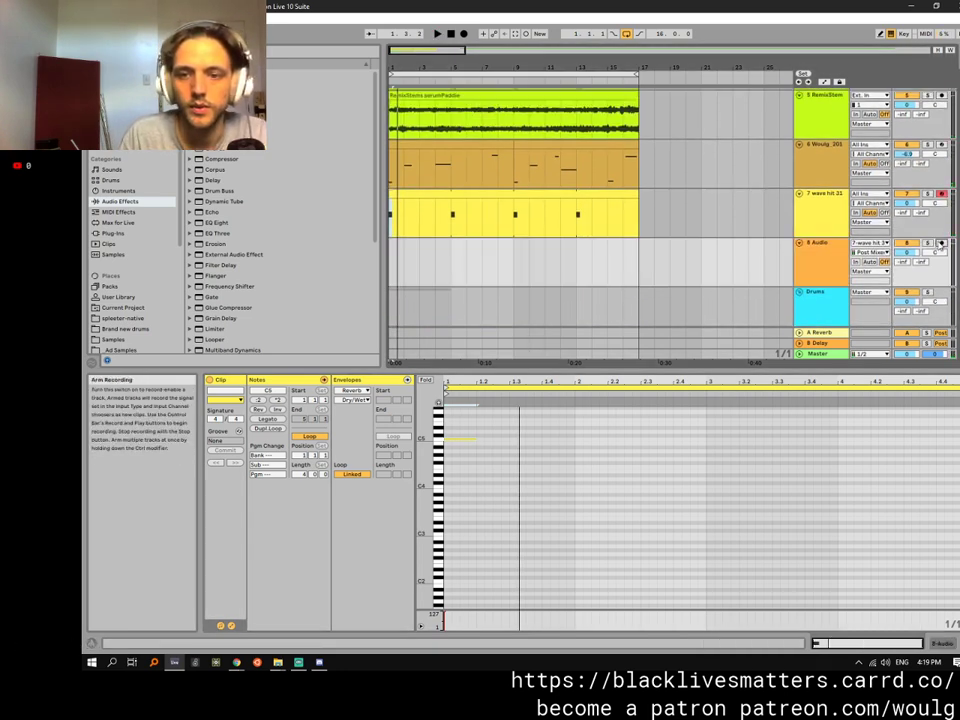
pyautogui.click(940, 243)
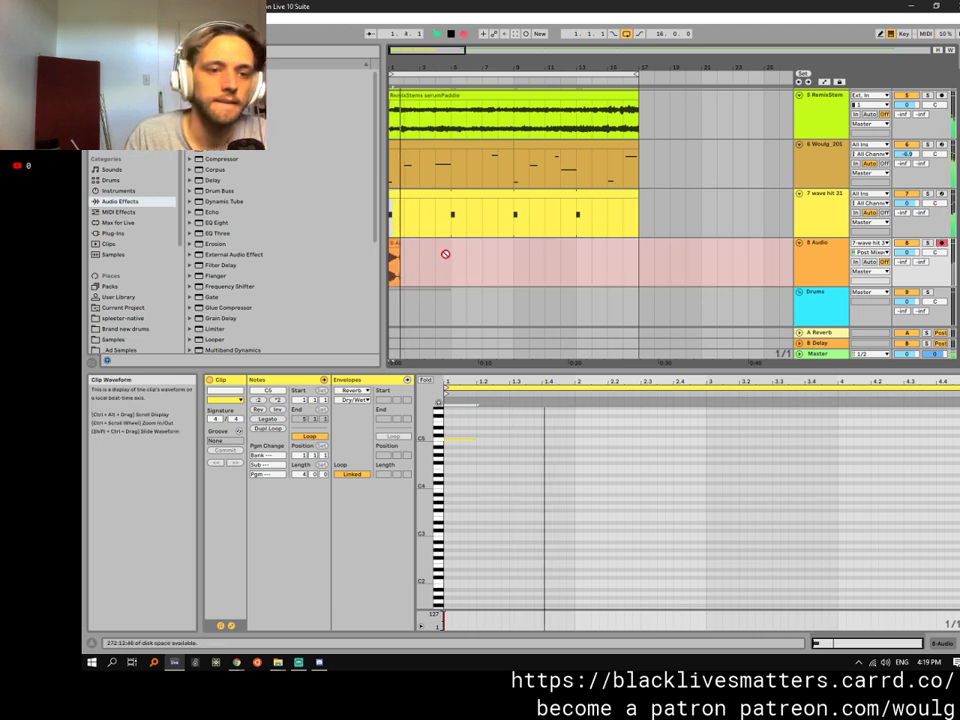
# Clear track 7 of its MIDI clip and audio effects, and load the recorded track 8 audio into its Simpler.
pyautogui.click(438, 205)
pyautogui.press('Delete')
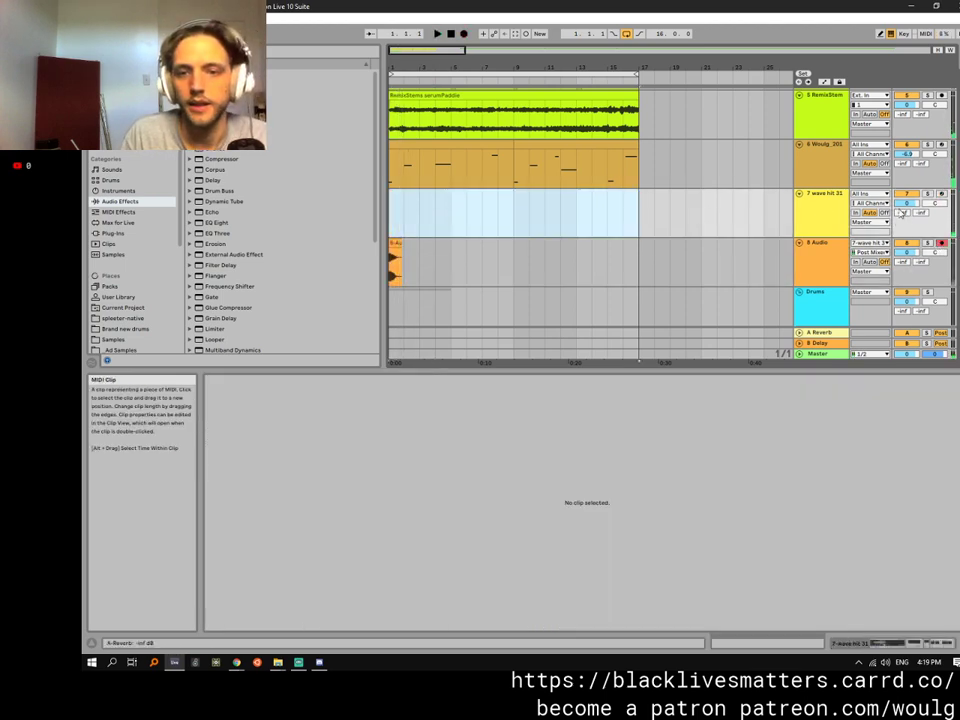
pyautogui.doubleClick(821, 212)
pyautogui.click(679, 532)
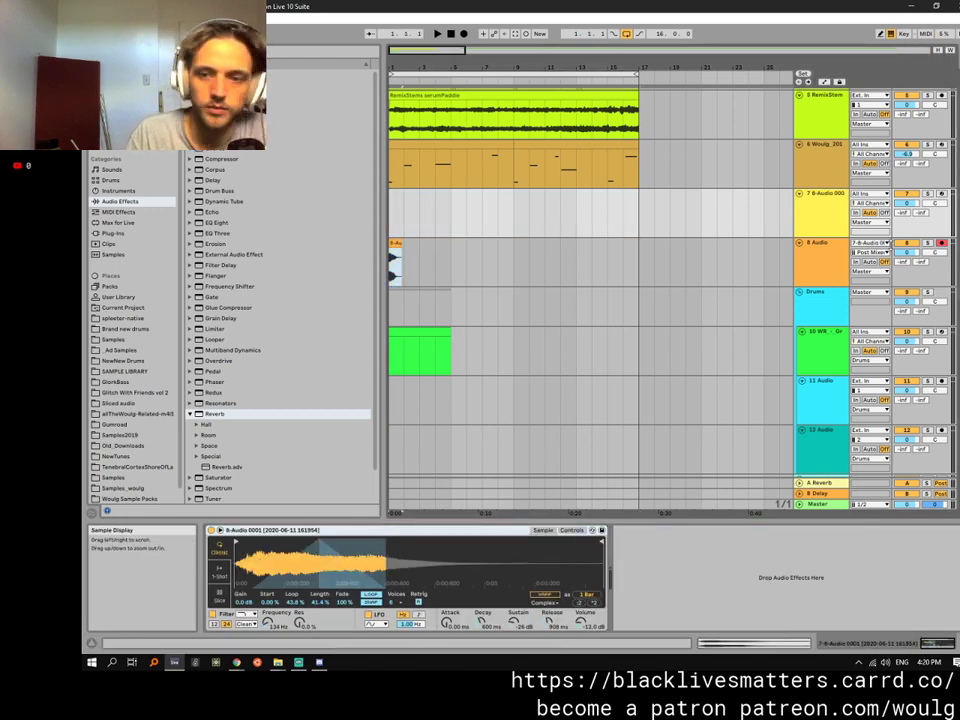
# Arm track 7, set Simpler's filter cutoff to 3.01 kHz and sustain to -6.3 dB, and audition the sample in different octaves.
pyautogui.click(941, 194)
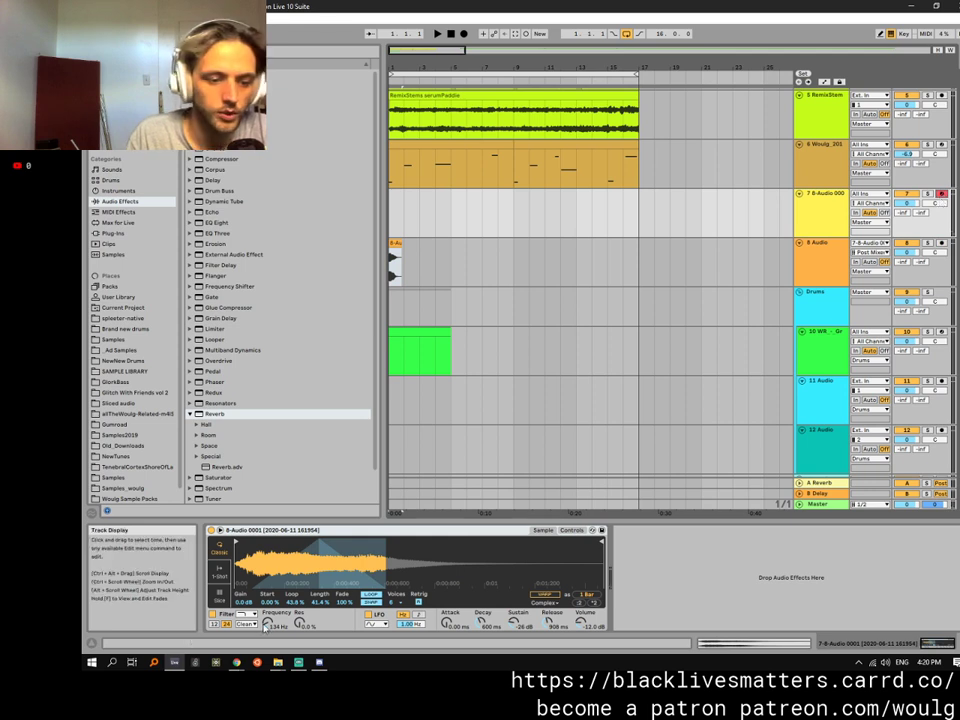
pyautogui.moveTo(270, 622); pyautogui.dragTo(270, 590)
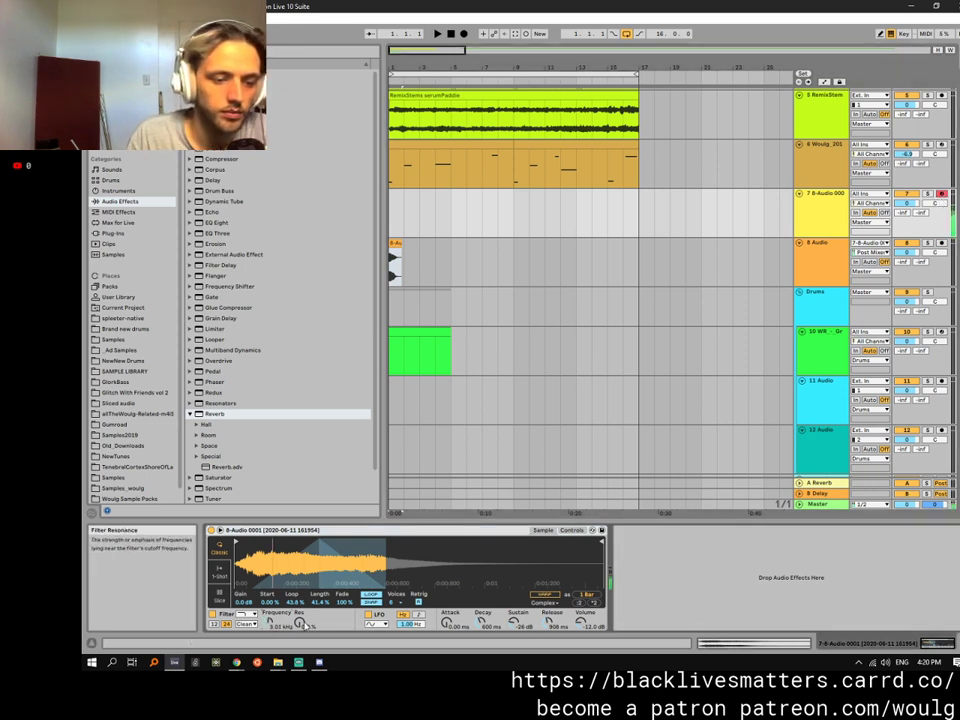
pyautogui.press('x')
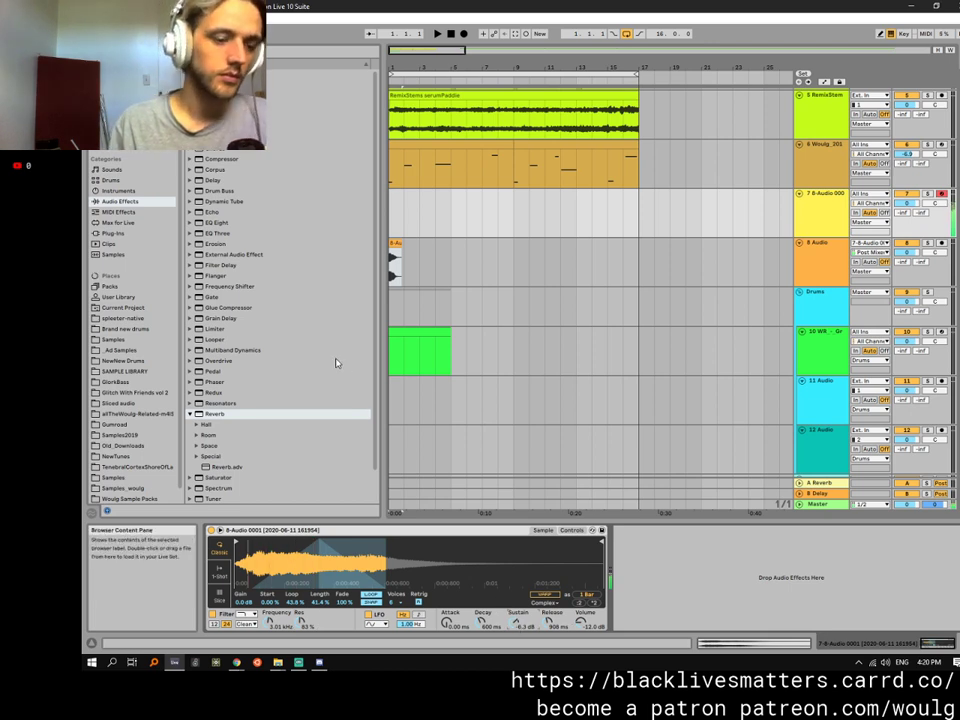
pyautogui.press('z')
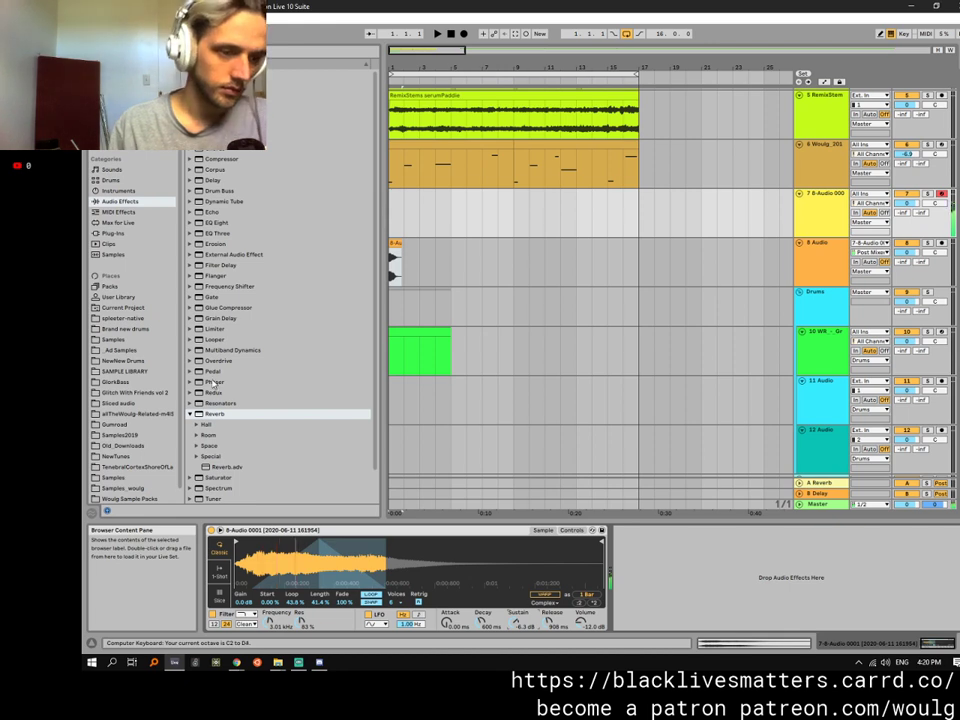
# Add Chorus after Simpler with Corpus placed before it, and set Corpus's sidechain MIDI source to track 6.
pyautogui.moveTo(214, 149); pyautogui.dragTo(690, 568)
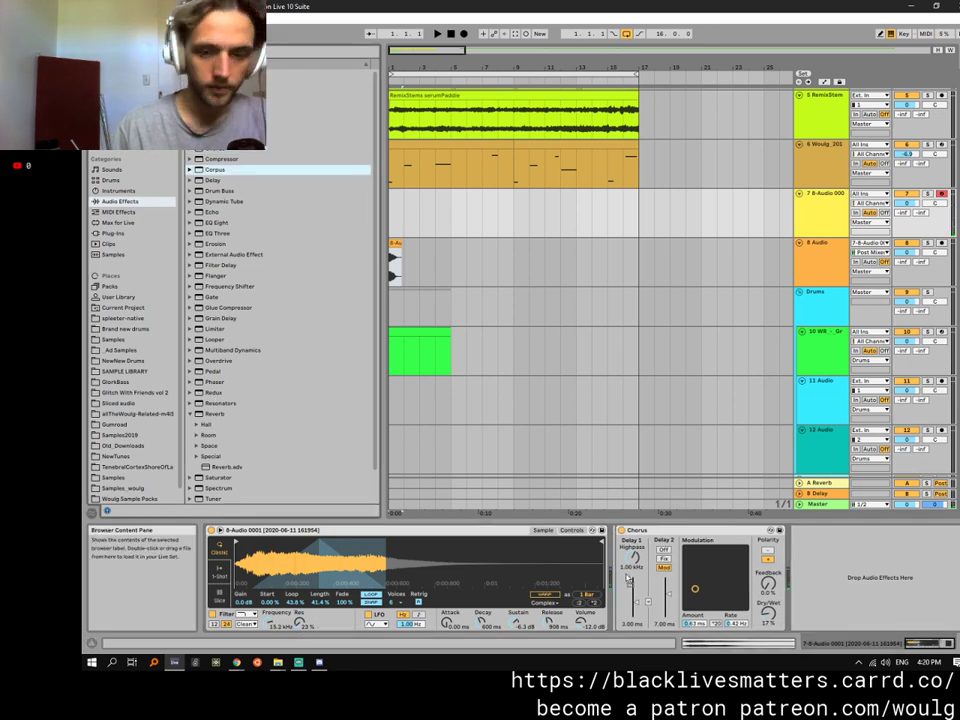
pyautogui.moveTo(215, 169); pyautogui.dragTo(636, 530)
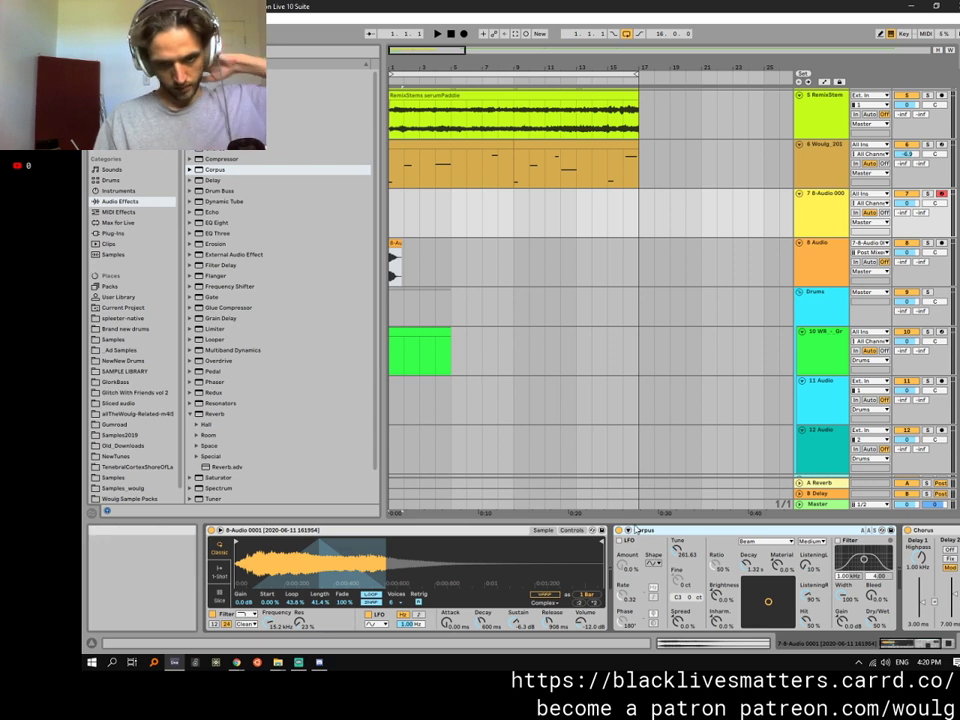
pyautogui.click(628, 530)
pyautogui.click(636, 557)
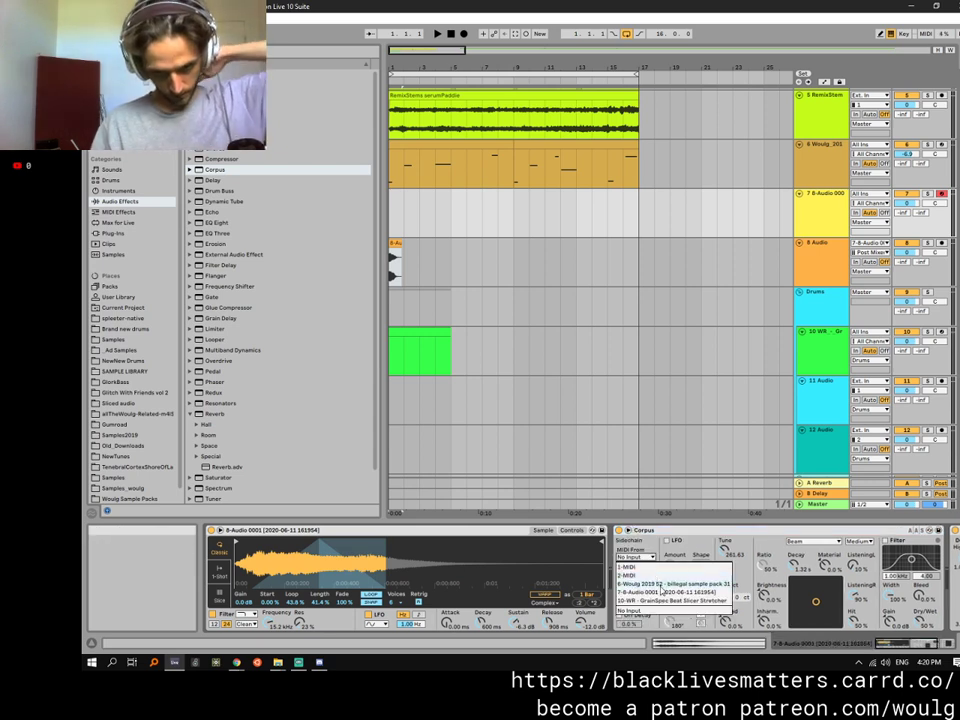
pyautogui.click(650, 583)
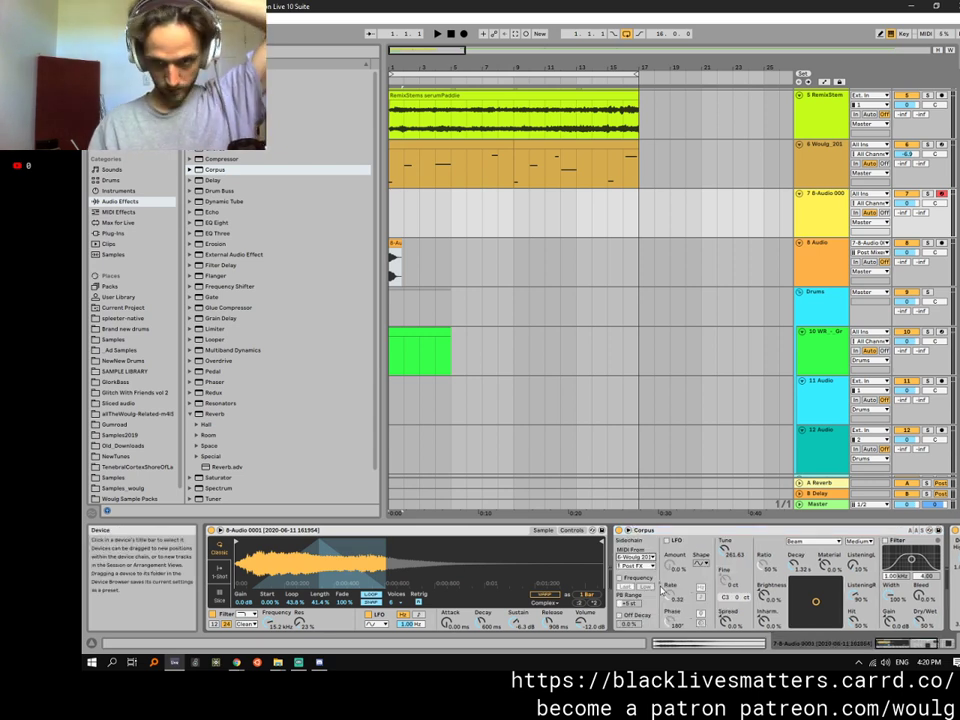
# Set Corpus's sidechain MIDI source to track 7 with Frequency enabled, and shape a Pipe resonator with 11.0 s decay and 65% radius.
pyautogui.click(636, 557)
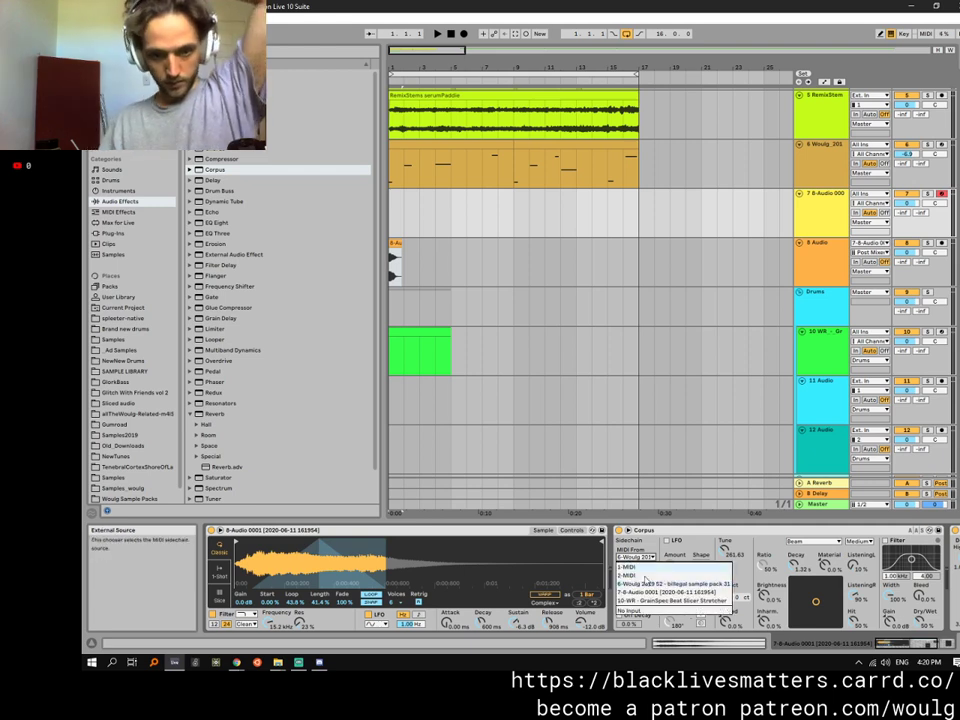
pyautogui.click(645, 602)
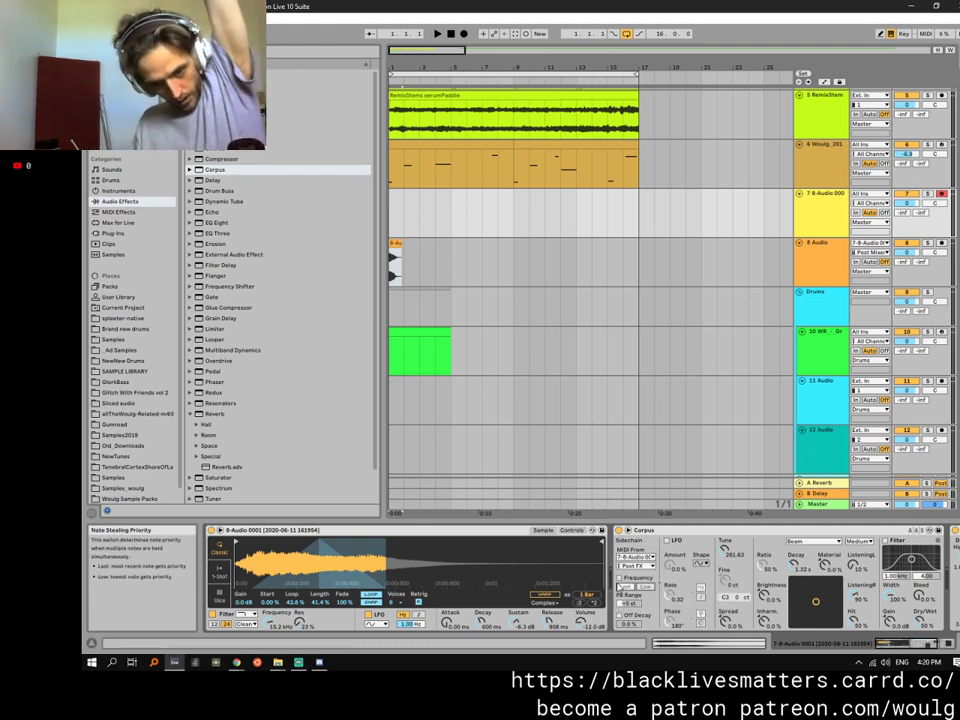
pyautogui.click(619, 578)
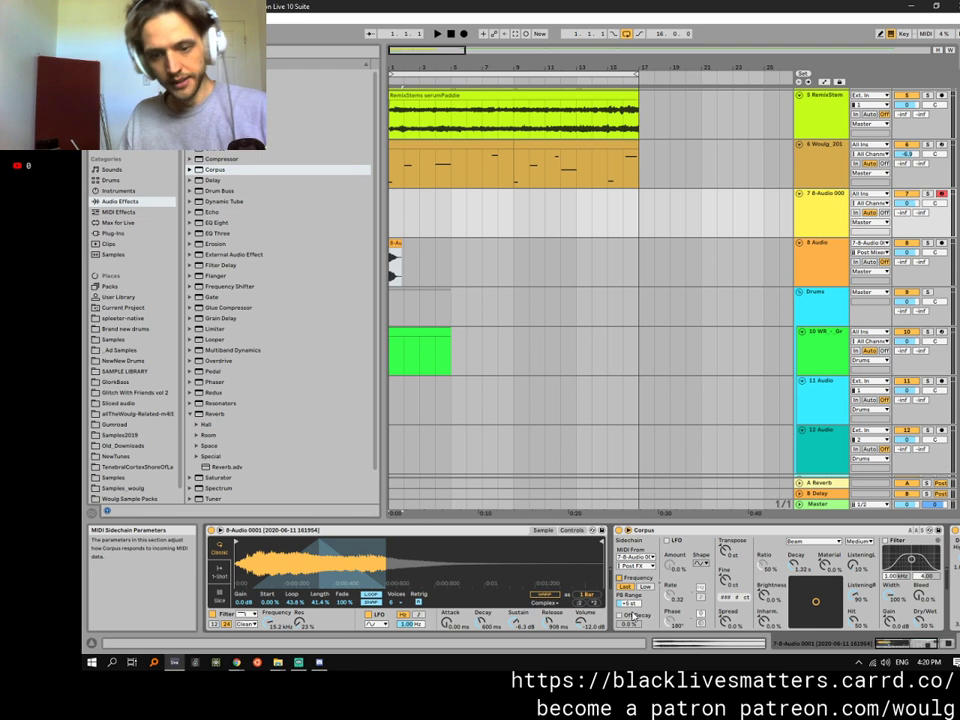
pyautogui.moveTo(809, 601)
pyautogui.mouseDown()
pyautogui.moveTo(821, 594)
pyautogui.moveTo(822, 603)
pyautogui.mouseUp()
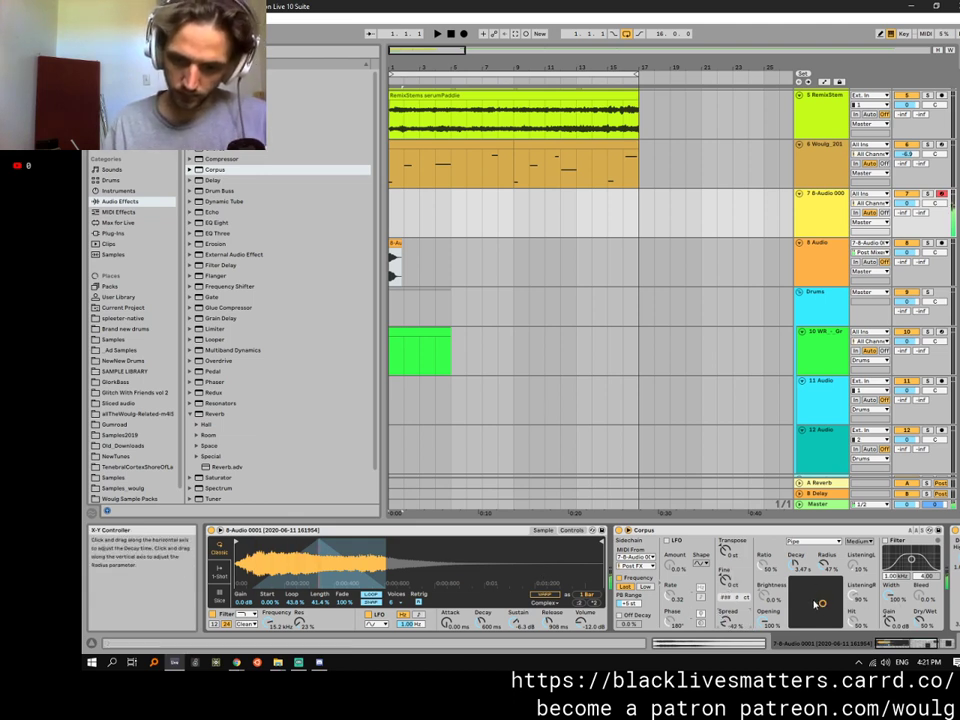
pyautogui.moveTo(820, 603)
pyautogui.mouseDown()
pyautogui.moveTo(833, 604)
pyautogui.moveTo(831, 595)
pyautogui.mouseUp()
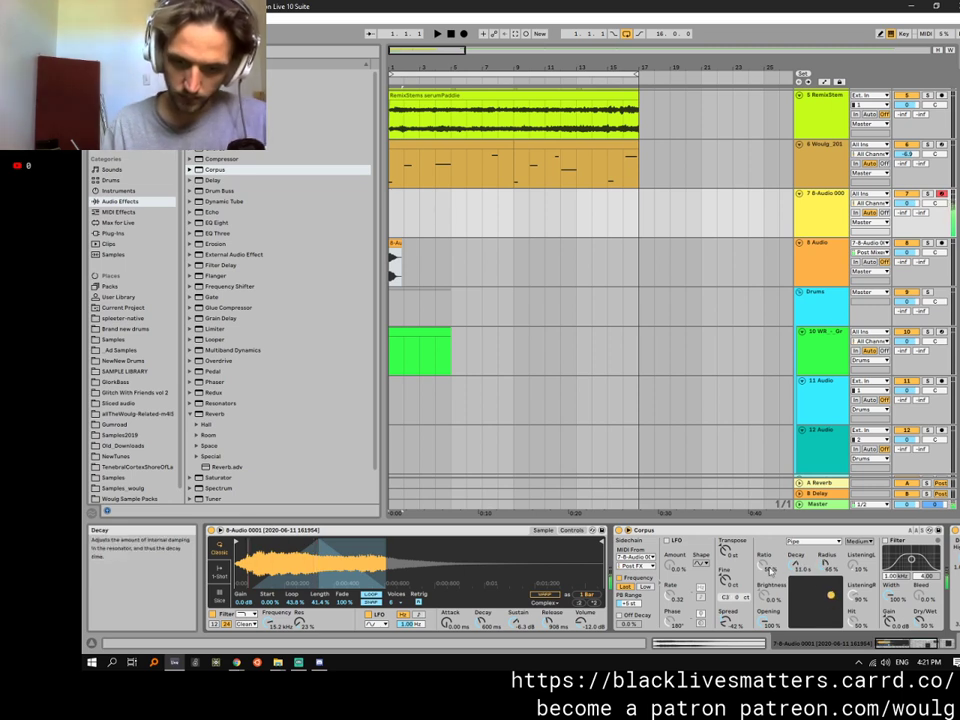
# Set Simpler's transposition to -5 st, its attack to 28.5 ms and its filter cutoff to 22.0 kHz.
pyautogui.click(572, 530)
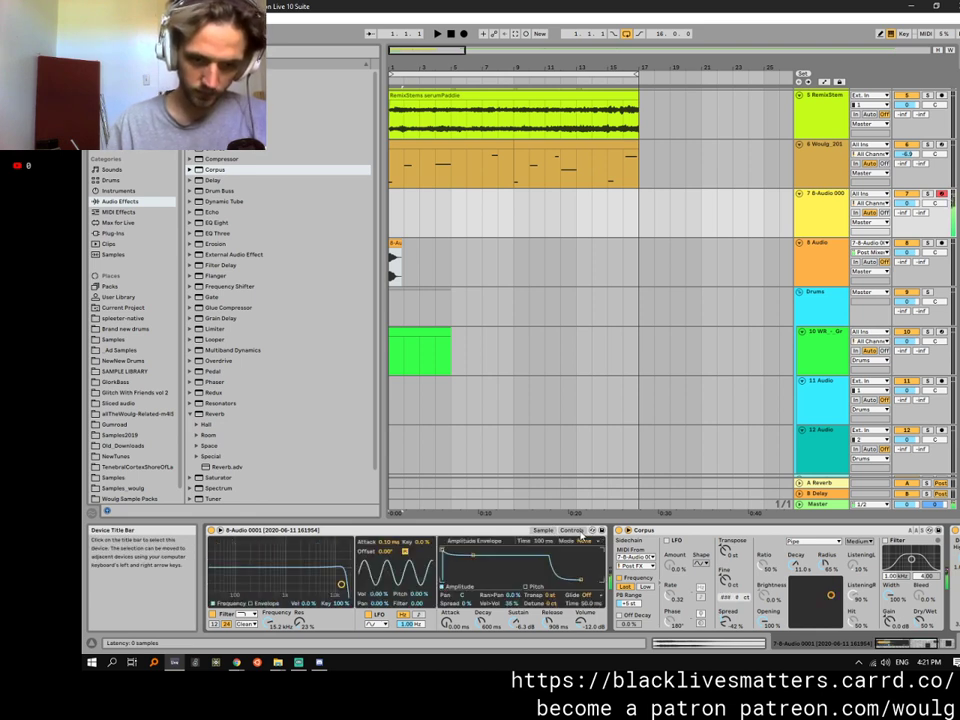
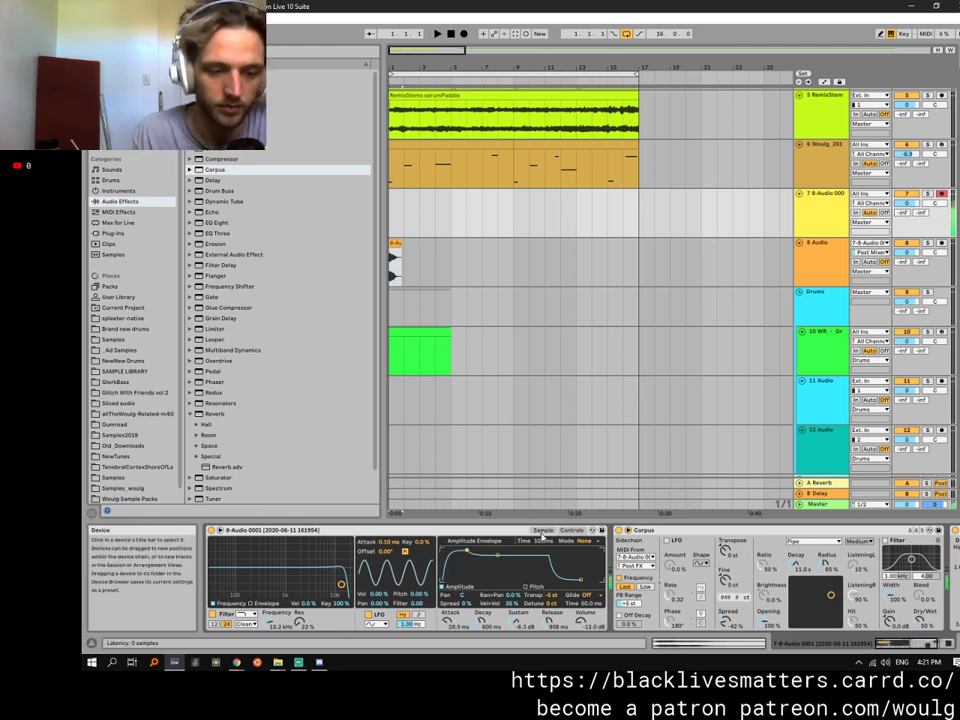
pyautogui.click(543, 530)
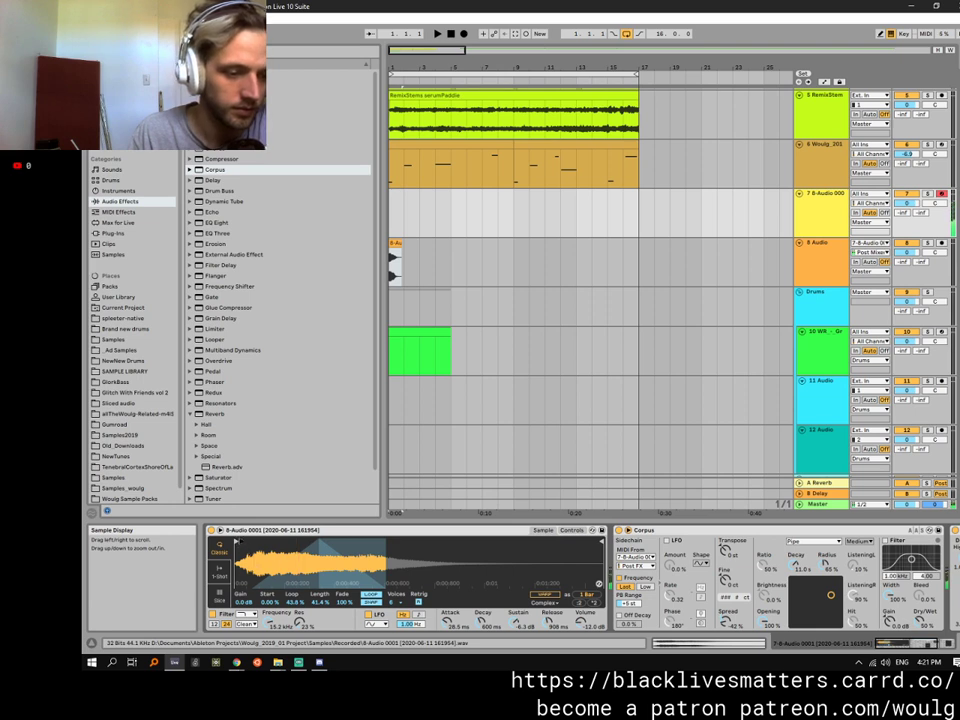
pyautogui.moveTo(275, 621)
pyautogui.mouseDown()
pyautogui.moveTo(275, 650)
pyautogui.moveTo(275, 600)
pyautogui.mouseUp()
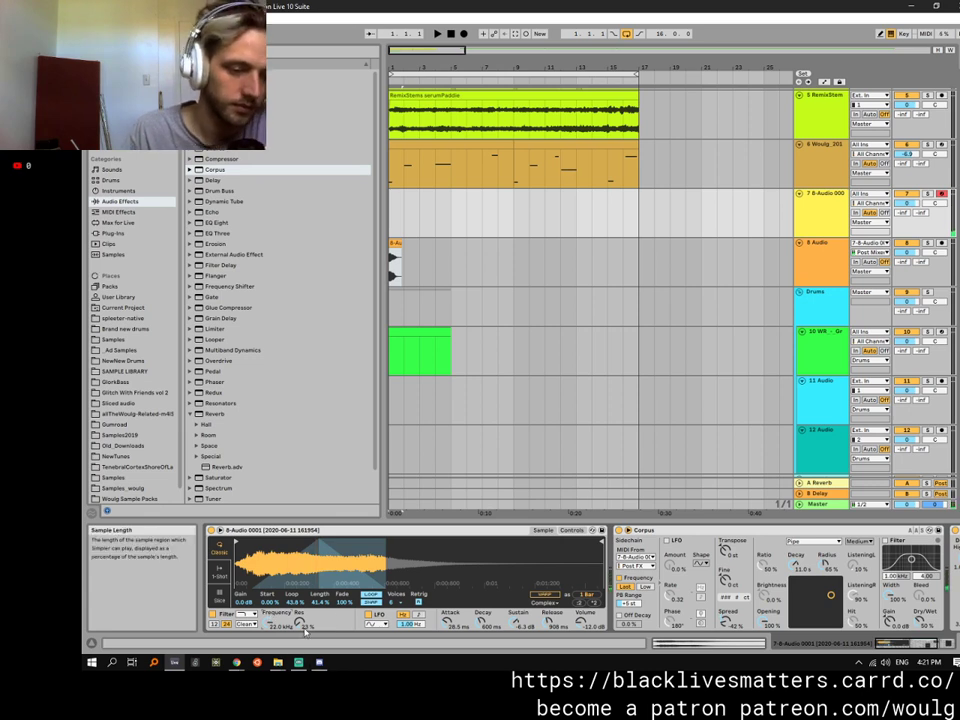
# Turn off Simpler's loop, extend the sample length to 100% and set the release to 3.67 s.
pyautogui.click(371, 595)
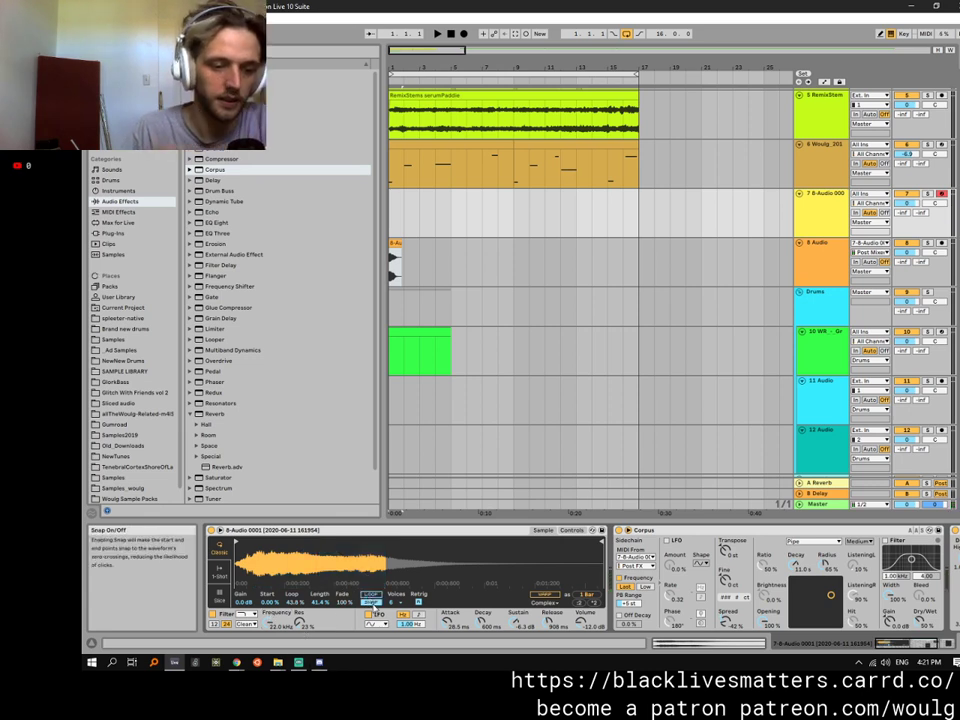
pyautogui.moveTo(320, 602); pyautogui.dragTo(320, 545)
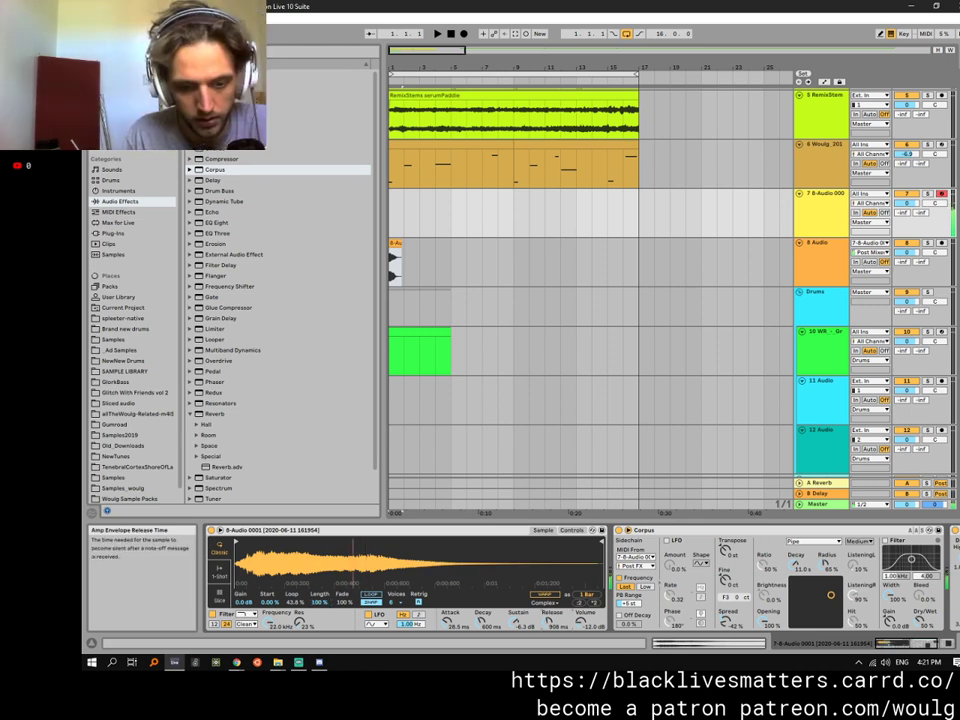
pyautogui.moveTo(556, 620); pyautogui.dragTo(556, 592)
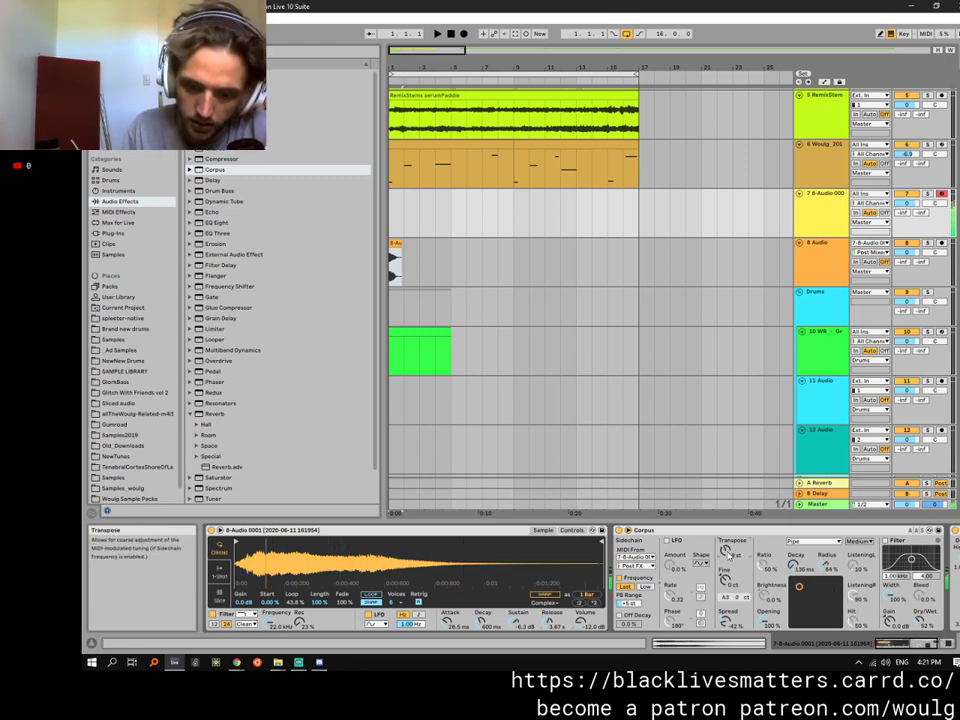
# Set Corpus's decay to 467 ms, radius to 79% and transpose to +9 st, and audition the sound an octave lower.
pyautogui.moveTo(798, 586); pyautogui.dragTo(808, 589)
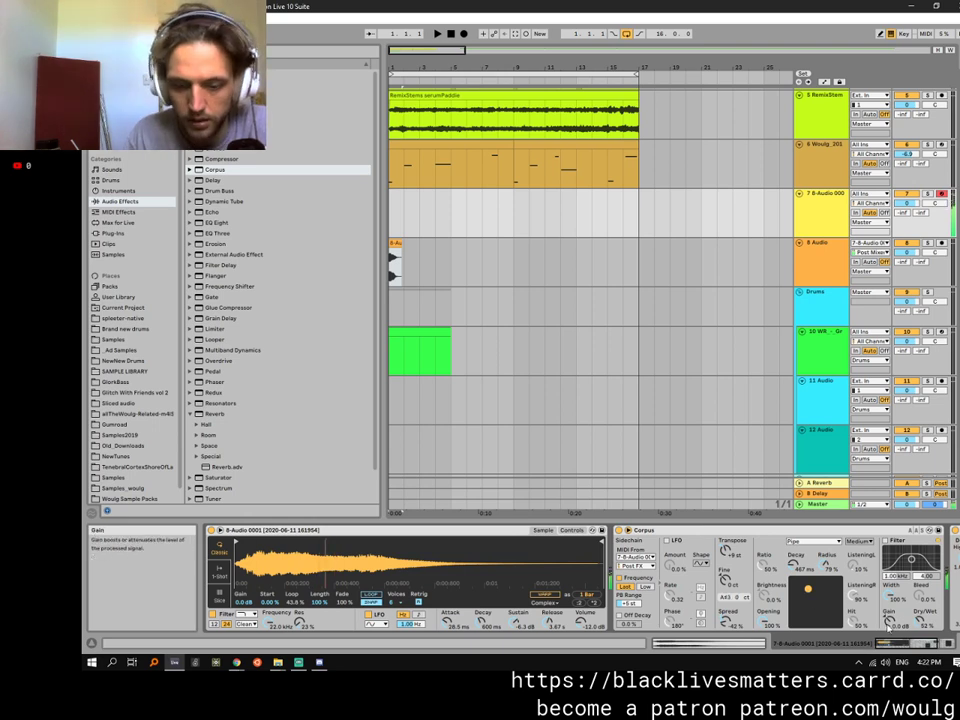
pyautogui.press('z')
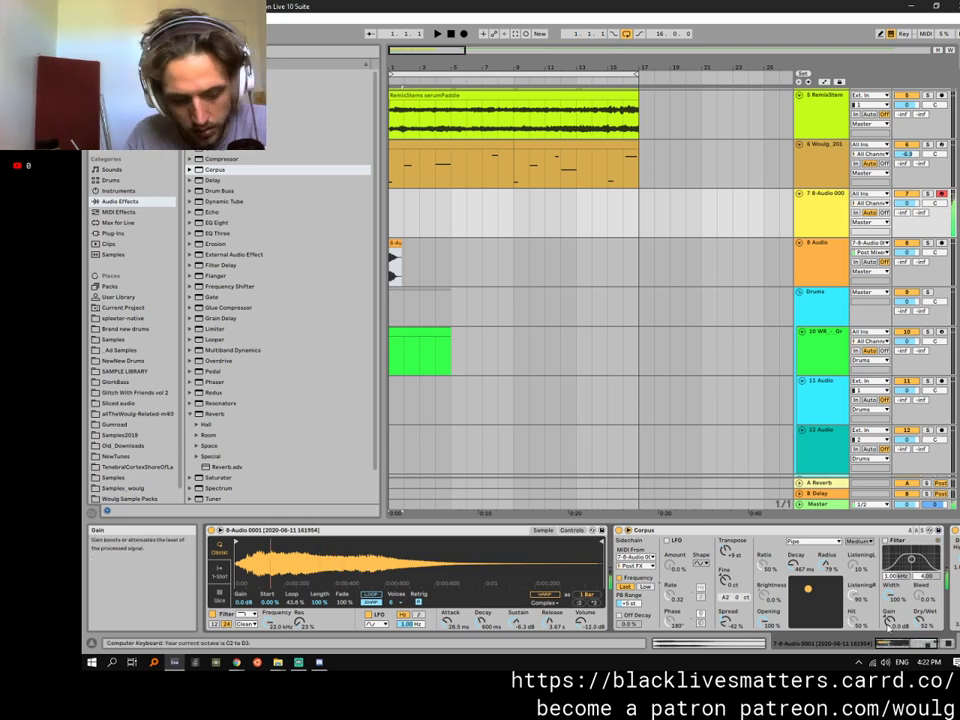
# Try the Space Reverb preset after Chorus with 12.9 s decay time and 25% dry/wet, and remove it.
pyautogui.scroll(-3, 886, 625)
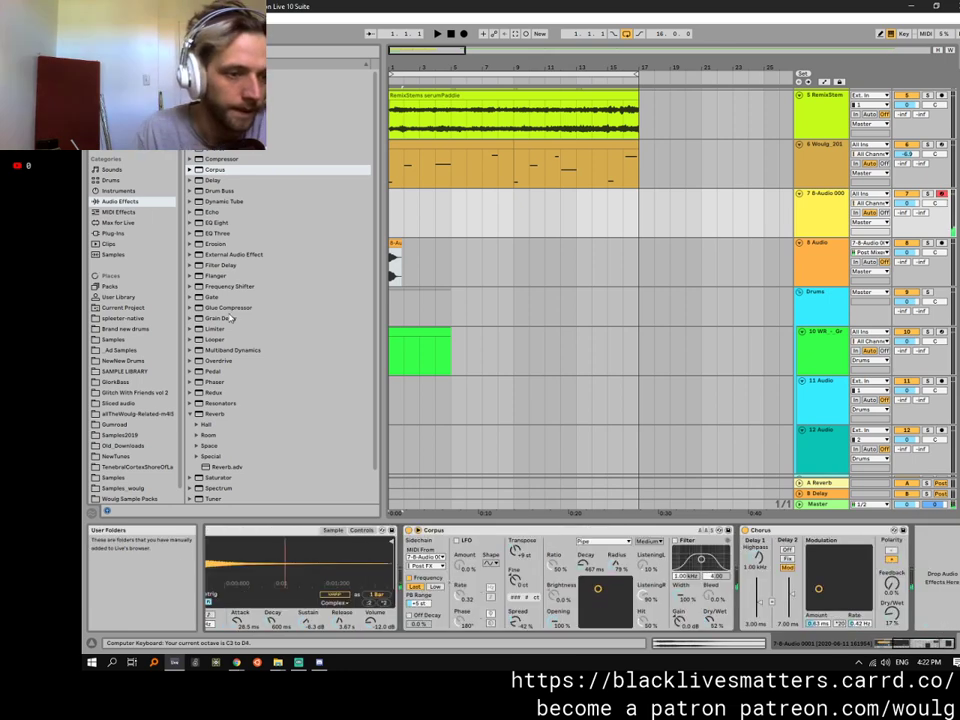
pyautogui.click(244, 416)
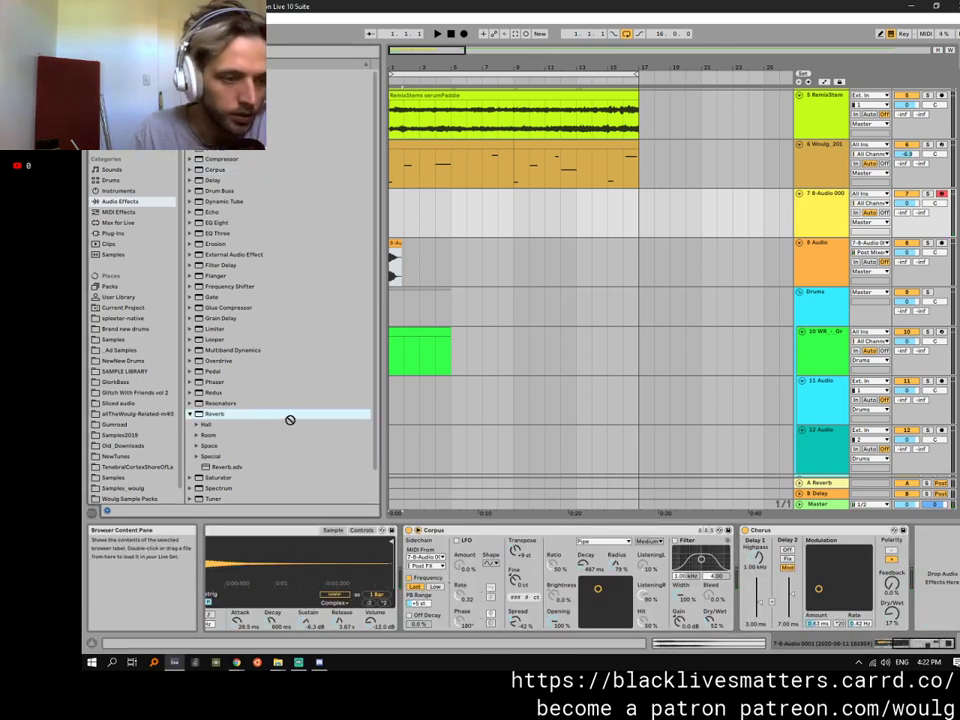
pyautogui.scroll(-2, 253, 420)
pyautogui.click(199, 424)
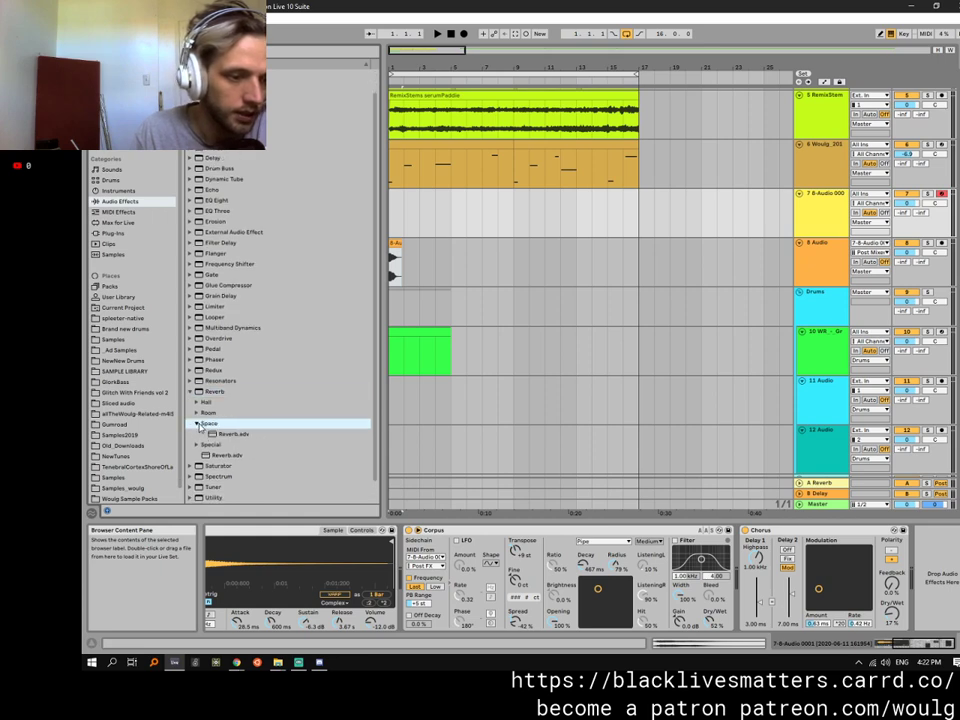
pyautogui.doubleClick(233, 434)
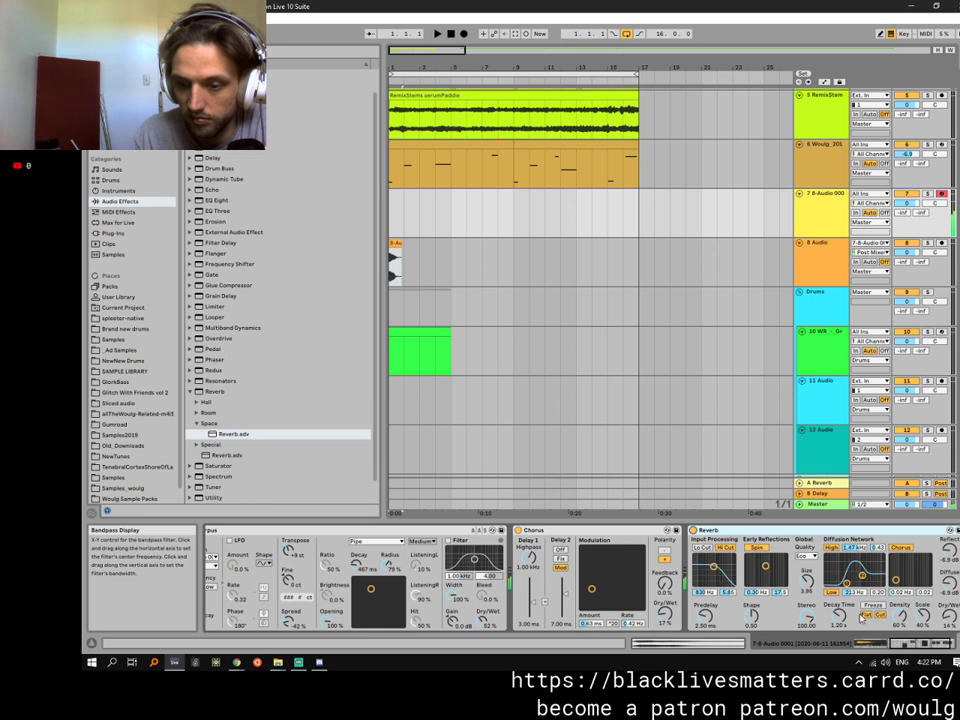
pyautogui.moveTo(839, 615); pyautogui.dragTo(839, 590)
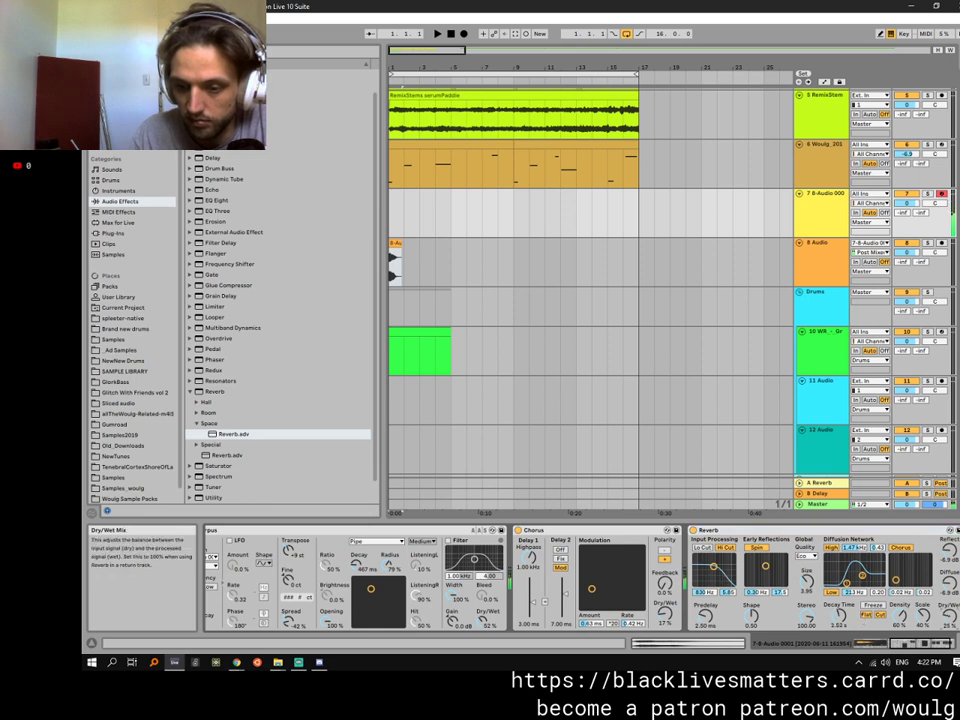
pyautogui.moveTo(947, 615); pyautogui.dragTo(947, 598)
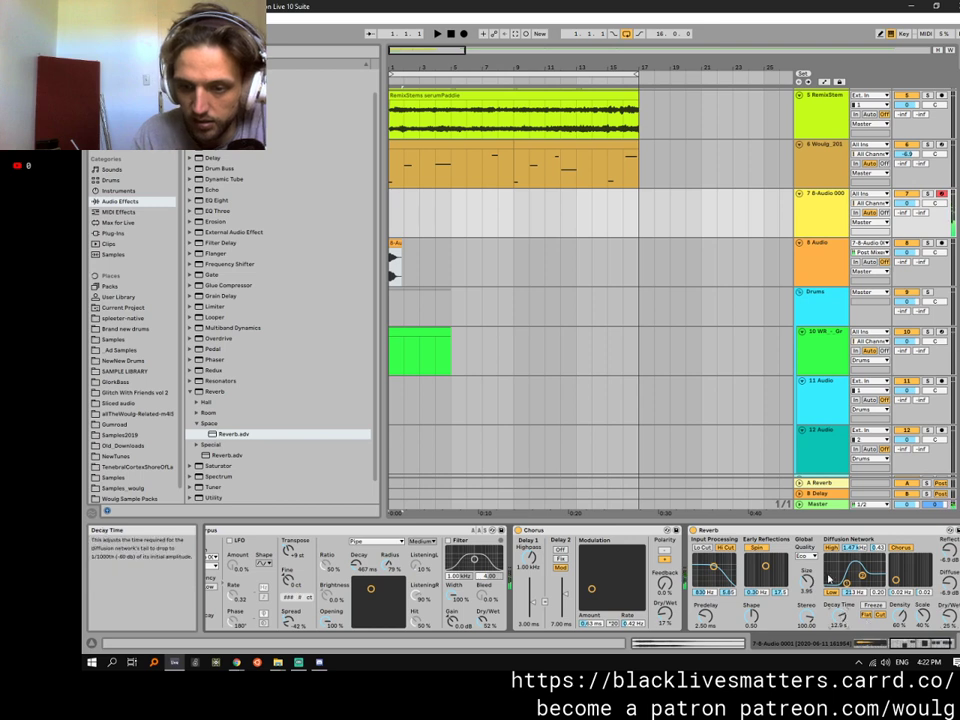
pyautogui.press('Delete')
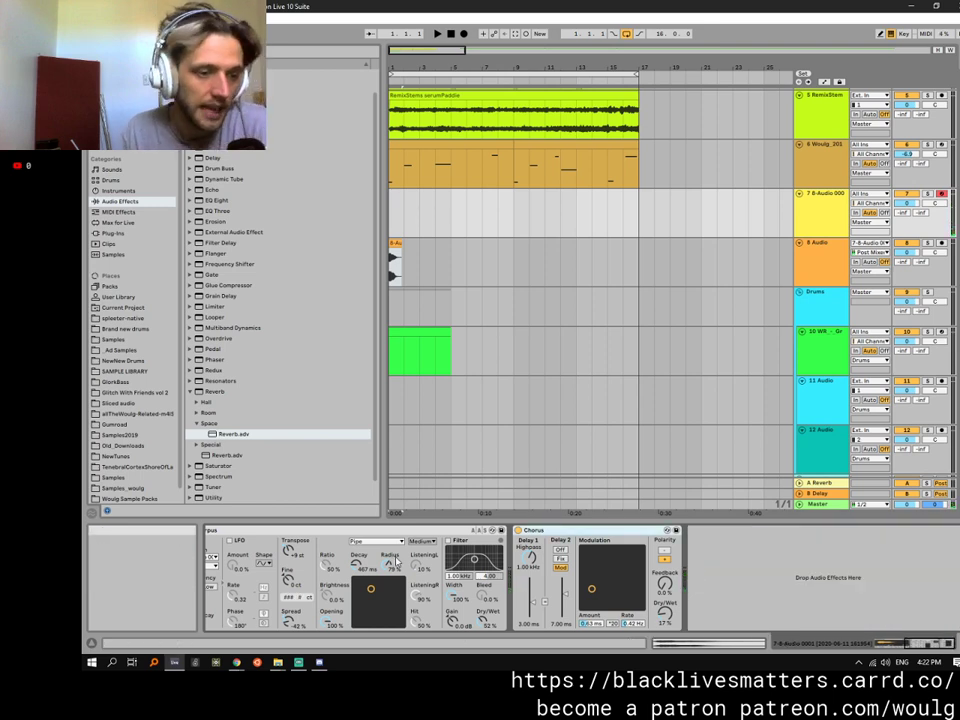
# Try a Delay after Chorus with 79% feedback, and remove it from the chain.
pyautogui.click(190, 391)
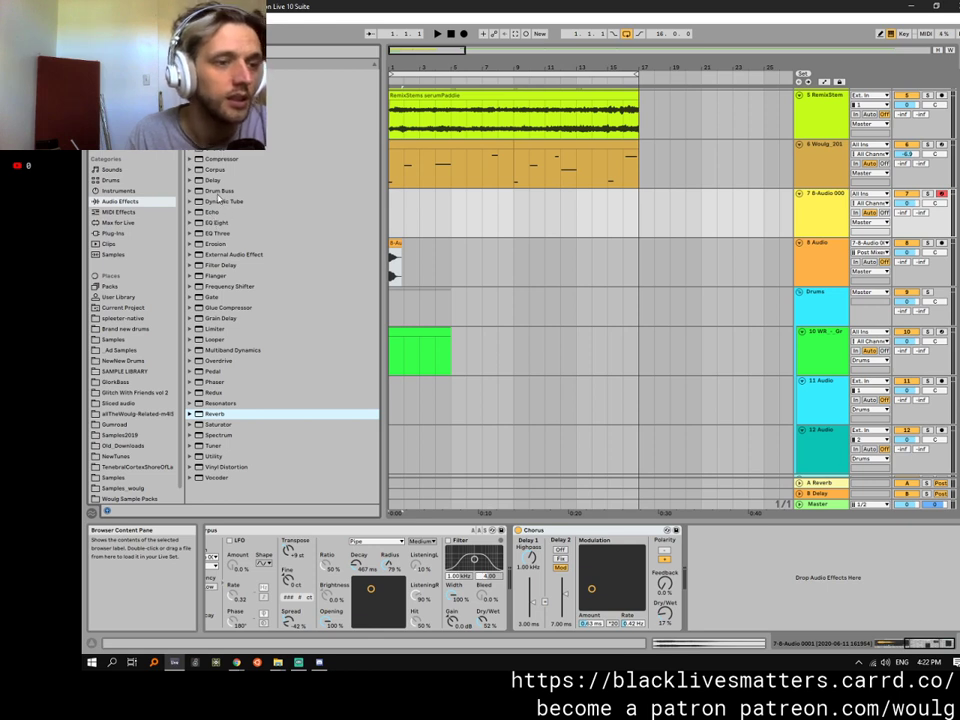
pyautogui.moveTo(213, 180); pyautogui.dragTo(735, 590)
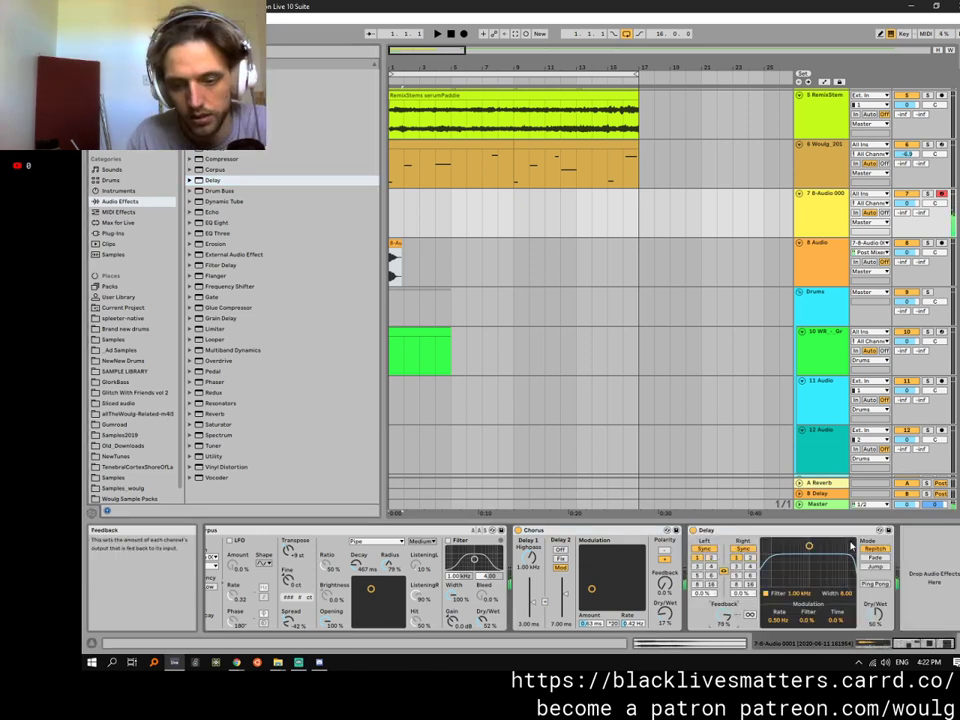
pyautogui.press('Delete')
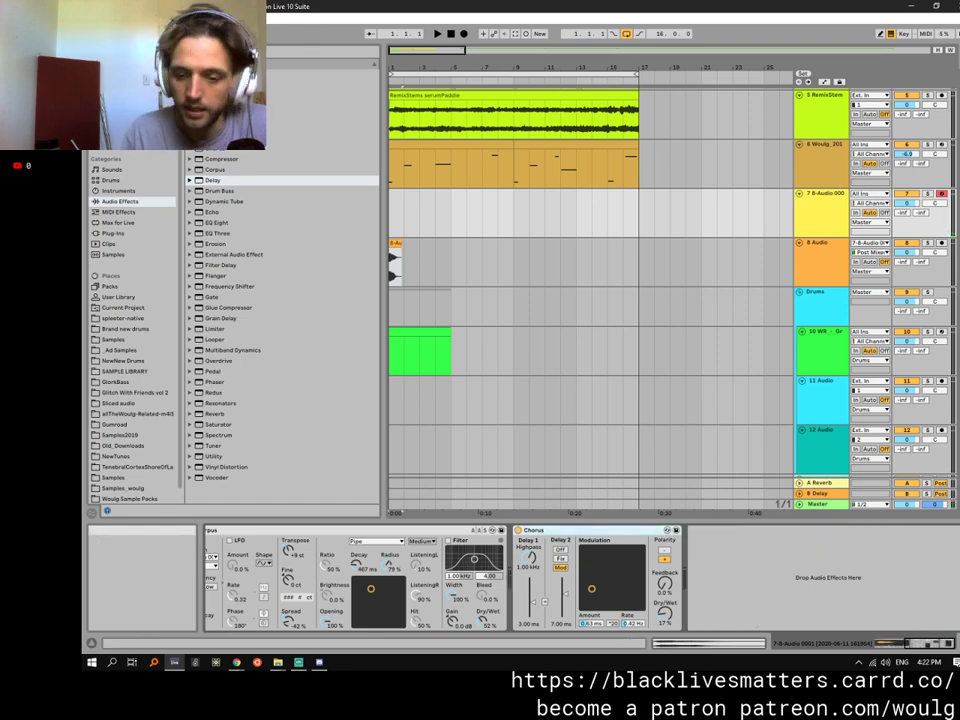
# Group track 7's Simpler, Corpus and Chorus into an Instrument Rack and show its chain list.
pyautogui.moveTo(901, 652); pyautogui.dragTo(938, 650)
pyautogui.keyDown('shift'); pyautogui.click(585, 530); pyautogui.keyUp('shift')
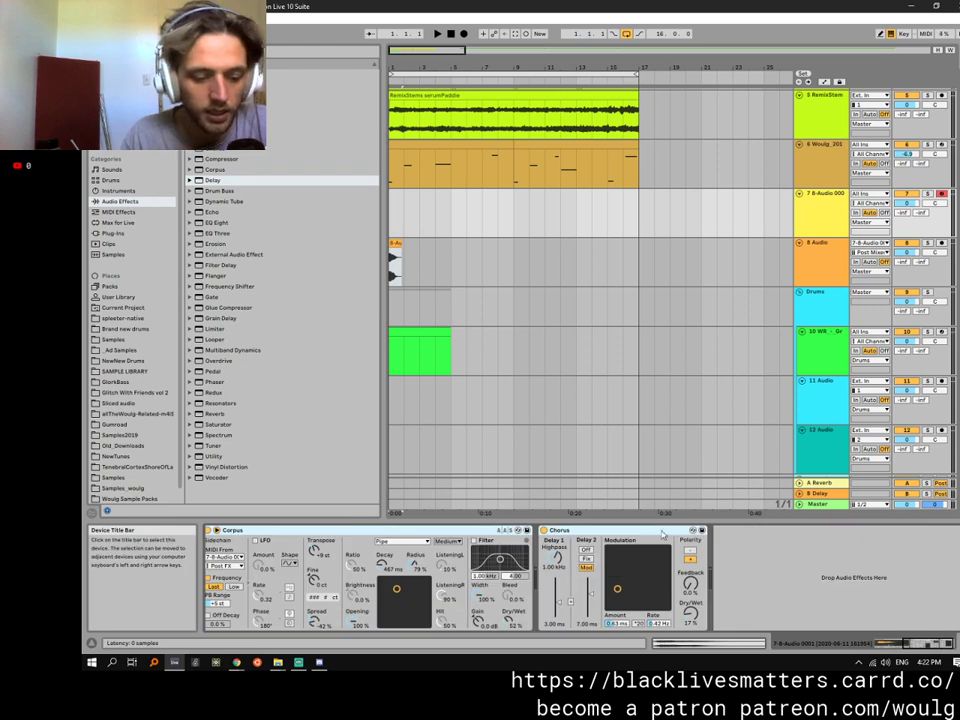
pyautogui.hotkey('ctrl', 'g')
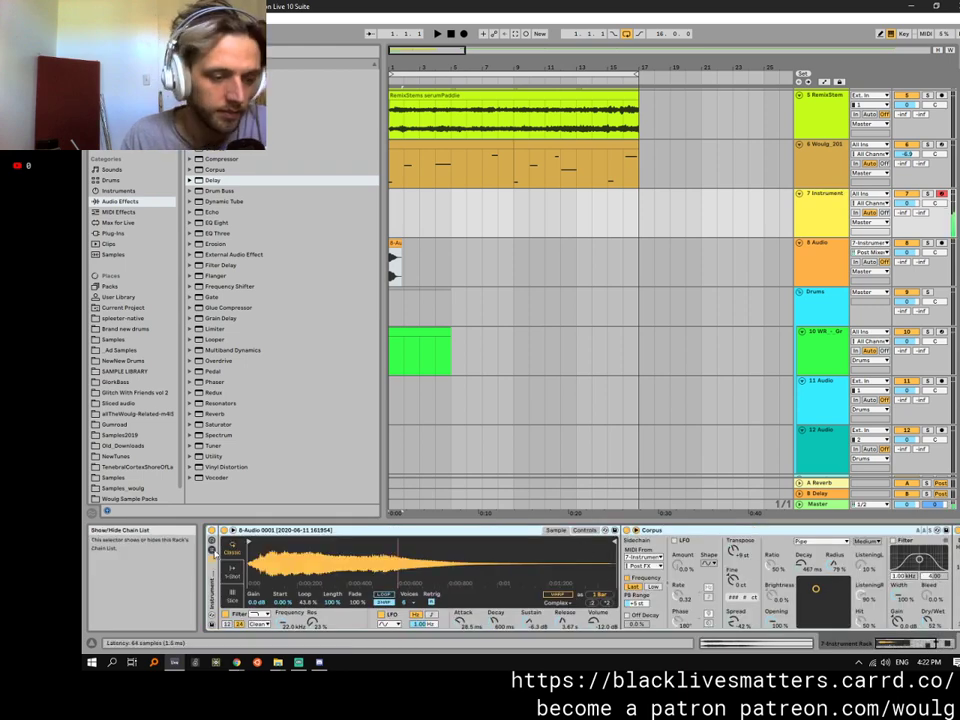
pyautogui.click(212, 550)
# Add Analog as a second chain in the Instrument Rack and lower its Filter 1 cutoff to about 110 Hz.
pyautogui.click(118, 190)
pyautogui.moveTo(228, 74); pyautogui.dragTo(292, 586)
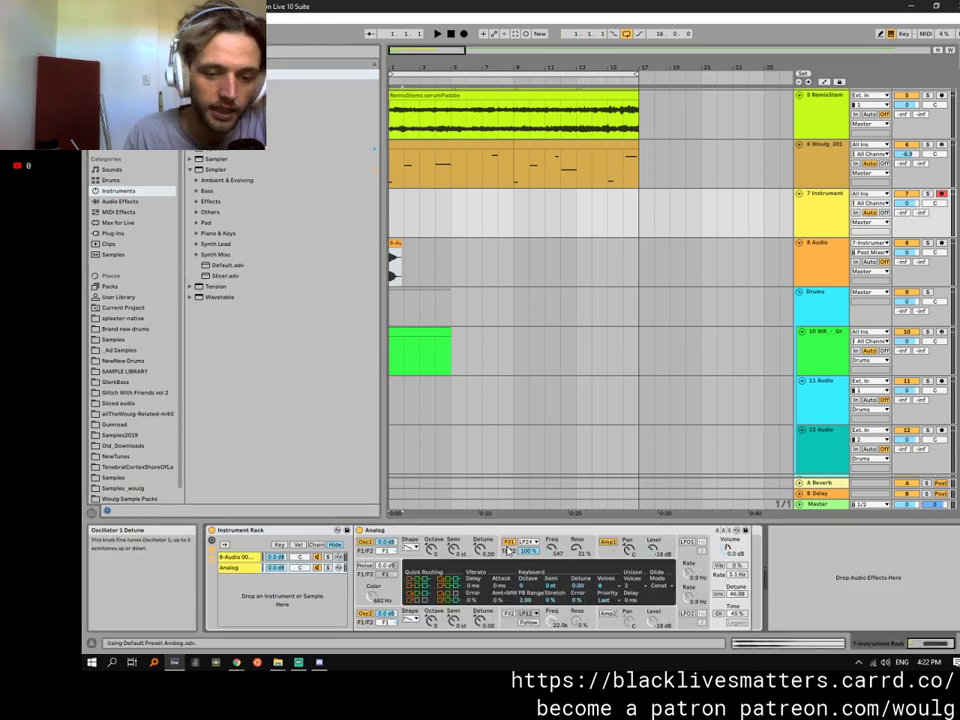
pyautogui.click(508, 549)
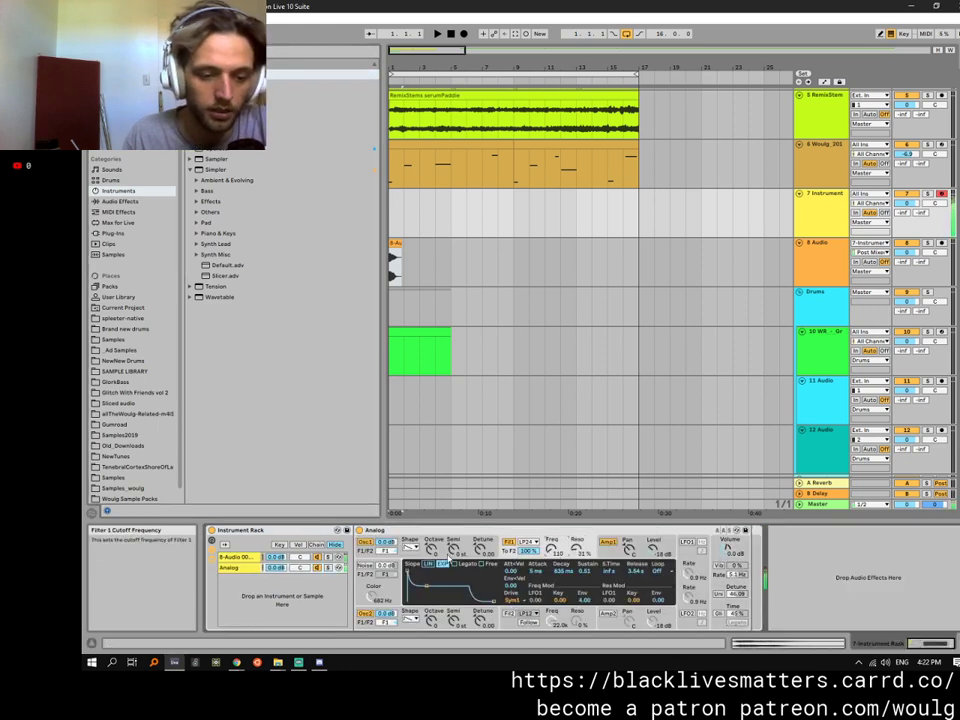
# In the rack's Simpler chain, audition the transposition at -5 st, raise Simpler's volume to about -5 dB and bypass Corpus.
pyautogui.click(260, 558)
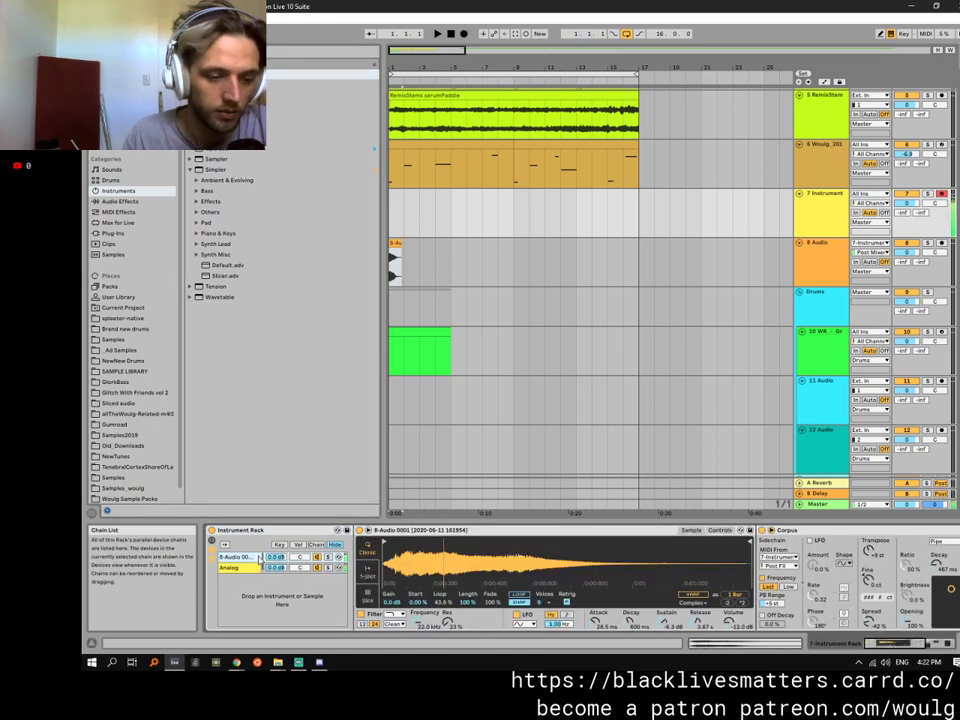
pyautogui.click(719, 530)
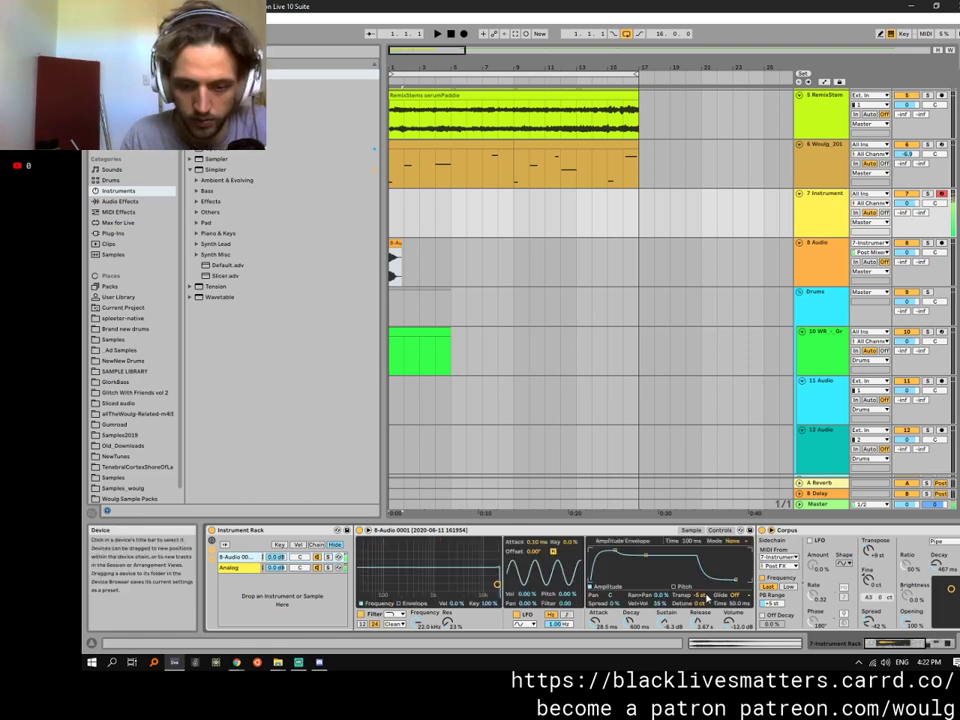
pyautogui.moveTo(705, 597); pyautogui.dragTo(705, 590)
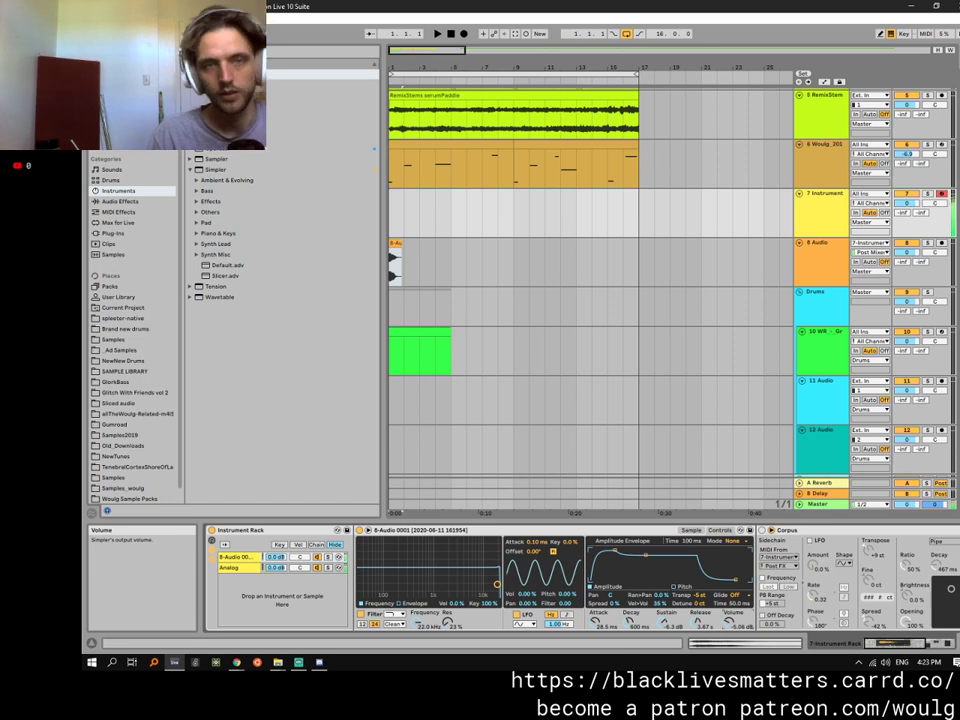
# Set Analog's Amp 1 envelope to 542 ms decay, 0.64 sustain and 15.0 s release, and Filter 1's envelope release to 15.0 s.
pyautogui.click(226, 569)
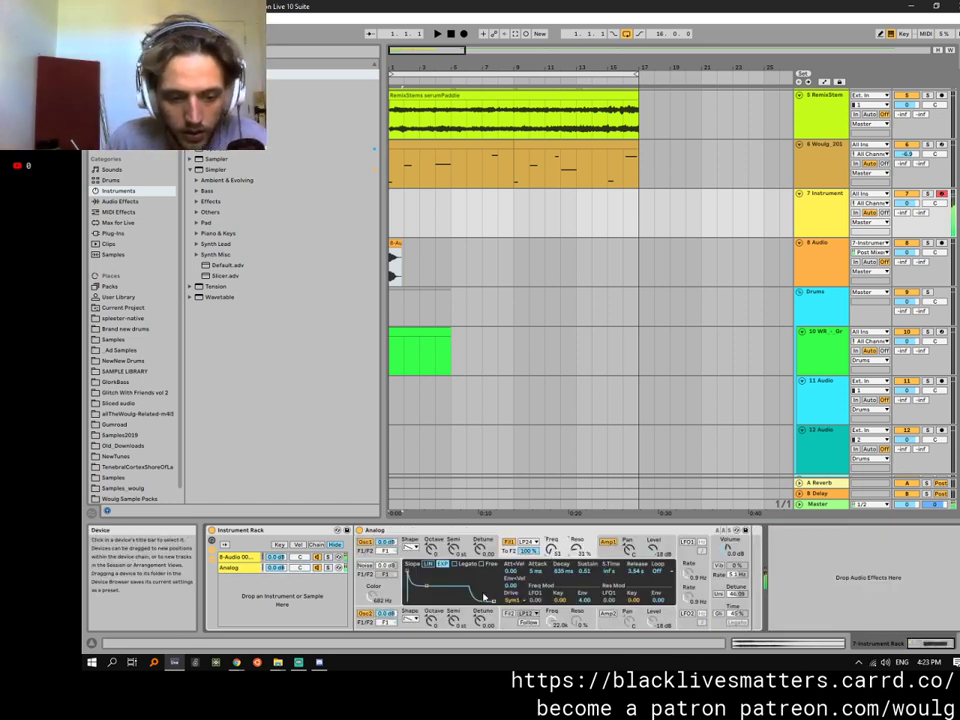
pyautogui.click(605, 556)
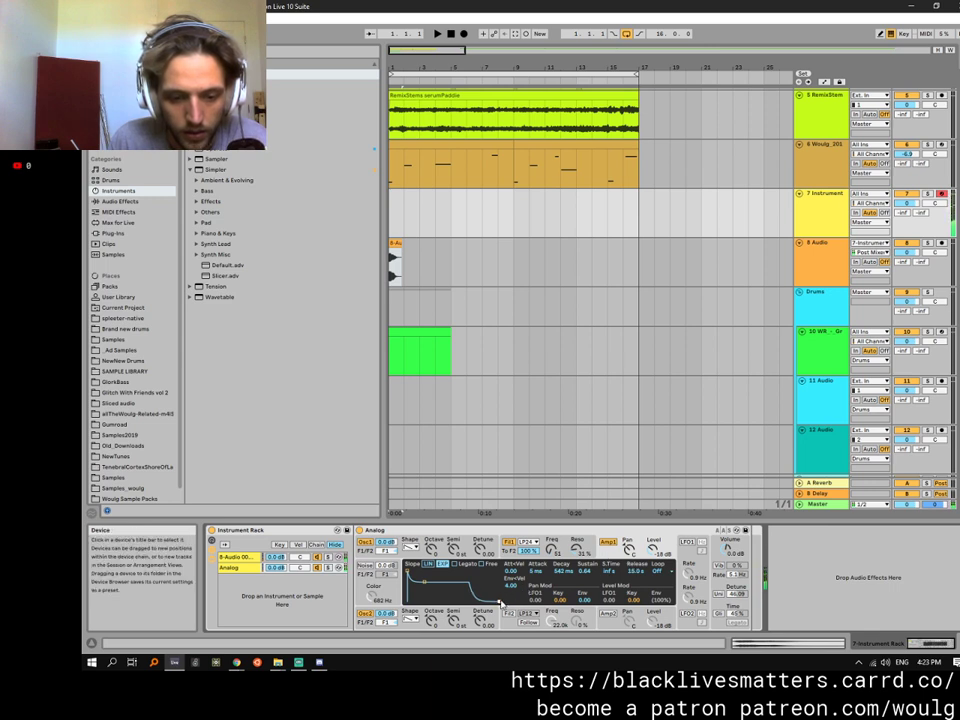
pyautogui.click(586, 554)
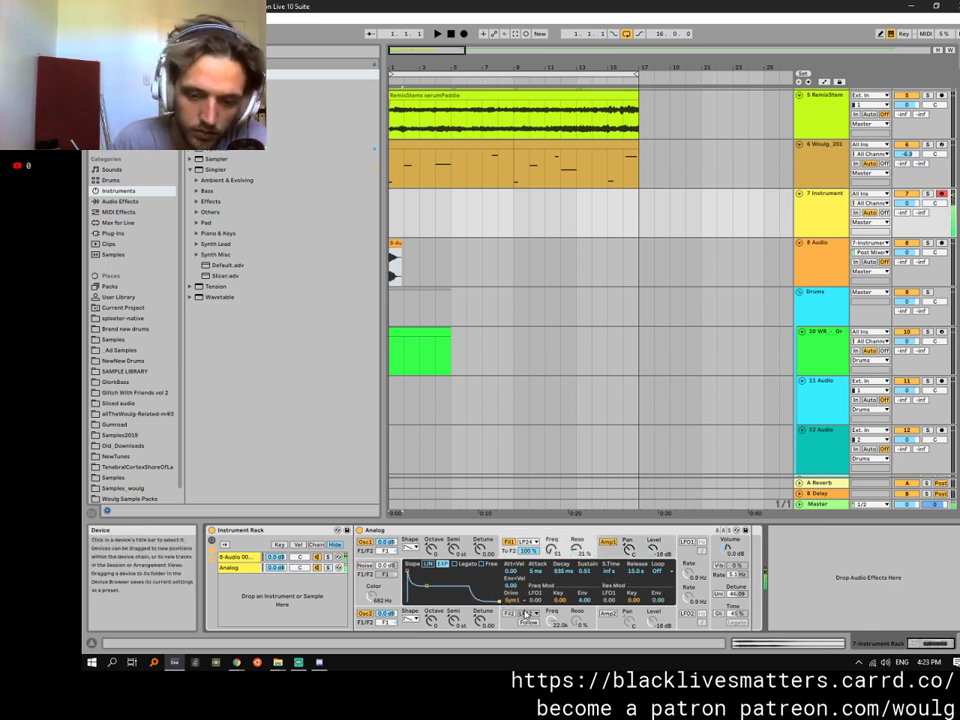
# Enable unison in Analog and set its detune to 28.13.
pyautogui.click(719, 594)
pyautogui.moveTo(737, 594); pyautogui.dragTo(737, 602)
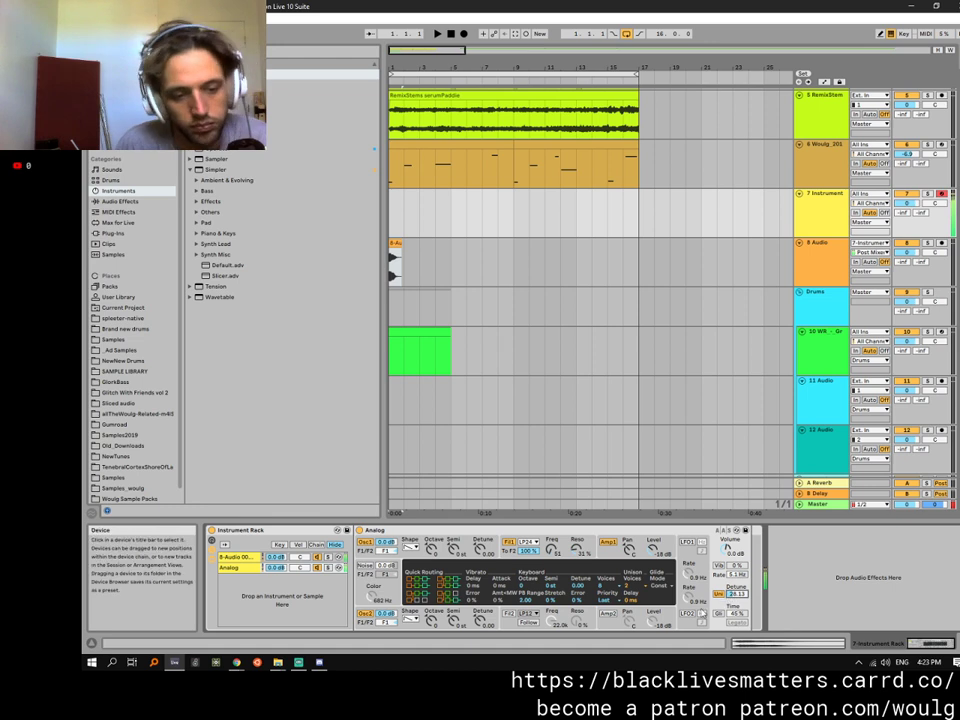
# In the rack's Simpler chain, set the glide mode to Glide with a 111 ms time, and enable glide in Analog.
pyautogui.click(240, 556)
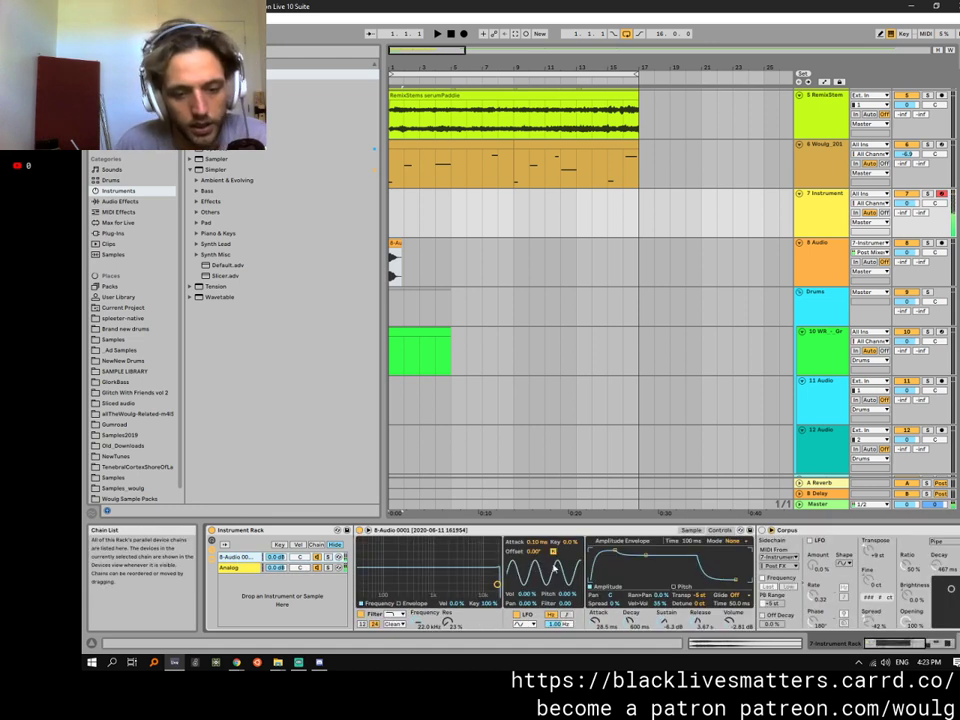
pyautogui.moveTo(385, 543)
pyautogui.mouseDown()
pyautogui.moveTo(464, 544)
pyautogui.moveTo(412, 543)
pyautogui.mouseUp()
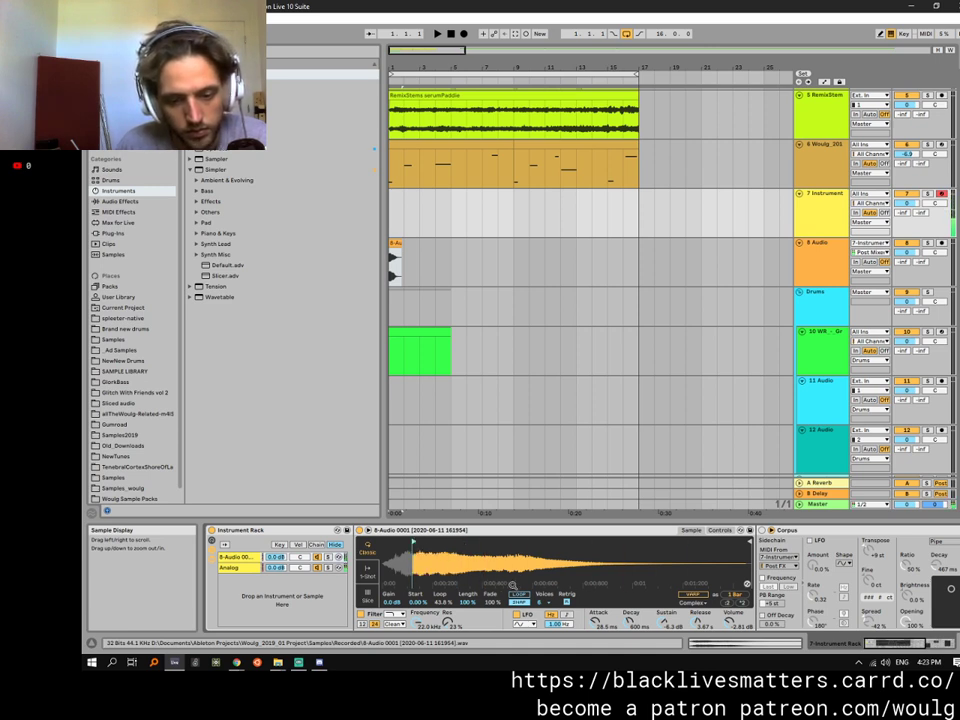
pyautogui.click(719, 530)
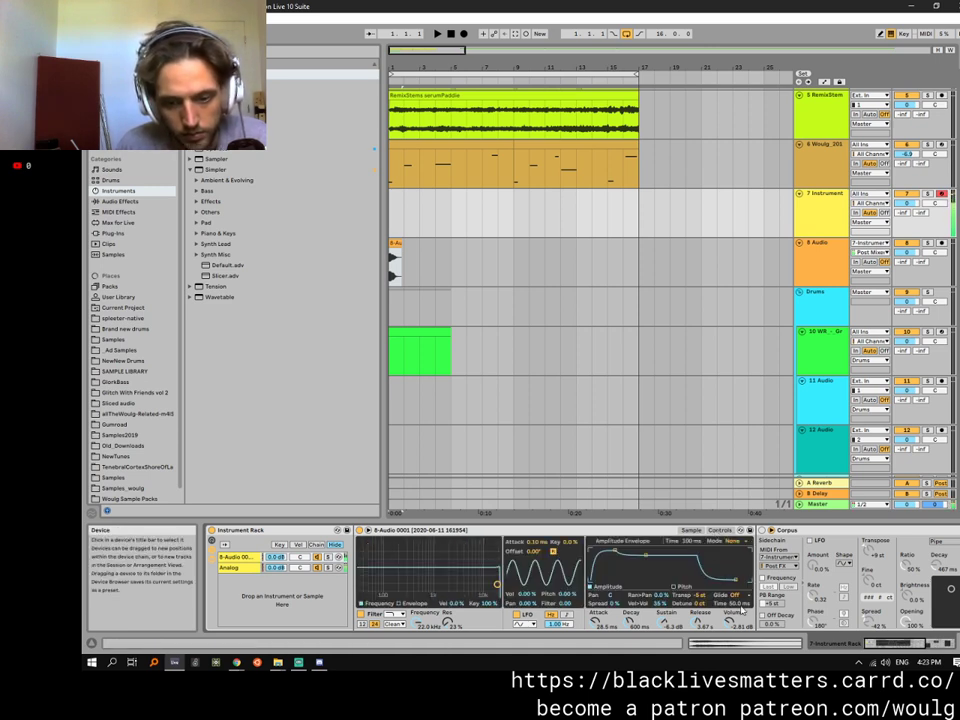
pyautogui.click(736, 596)
pyautogui.click(738, 606)
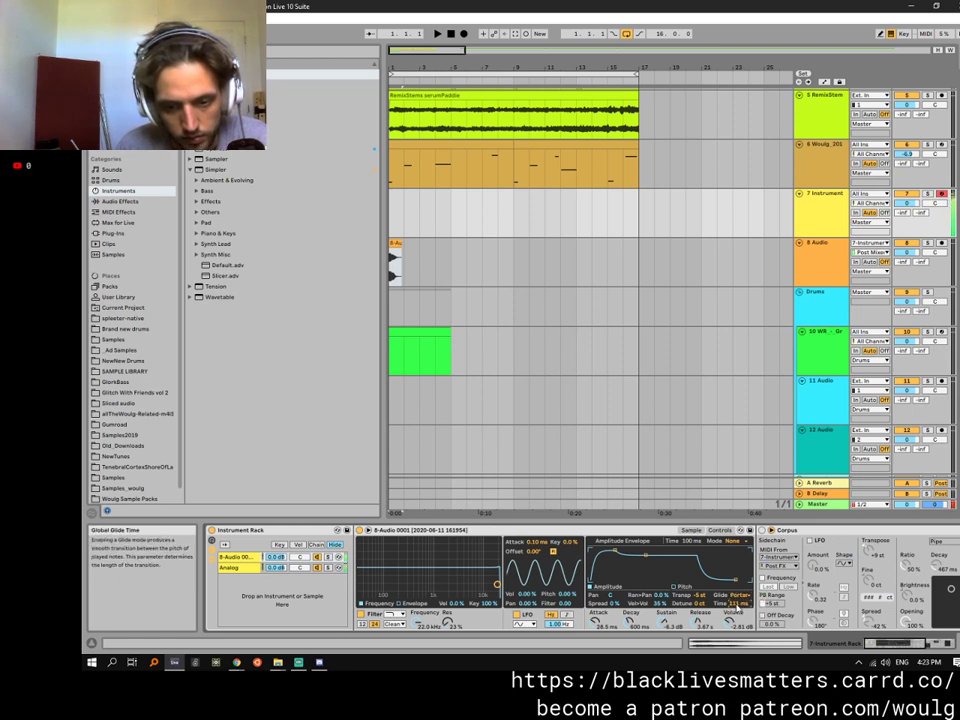
pyautogui.click(736, 596)
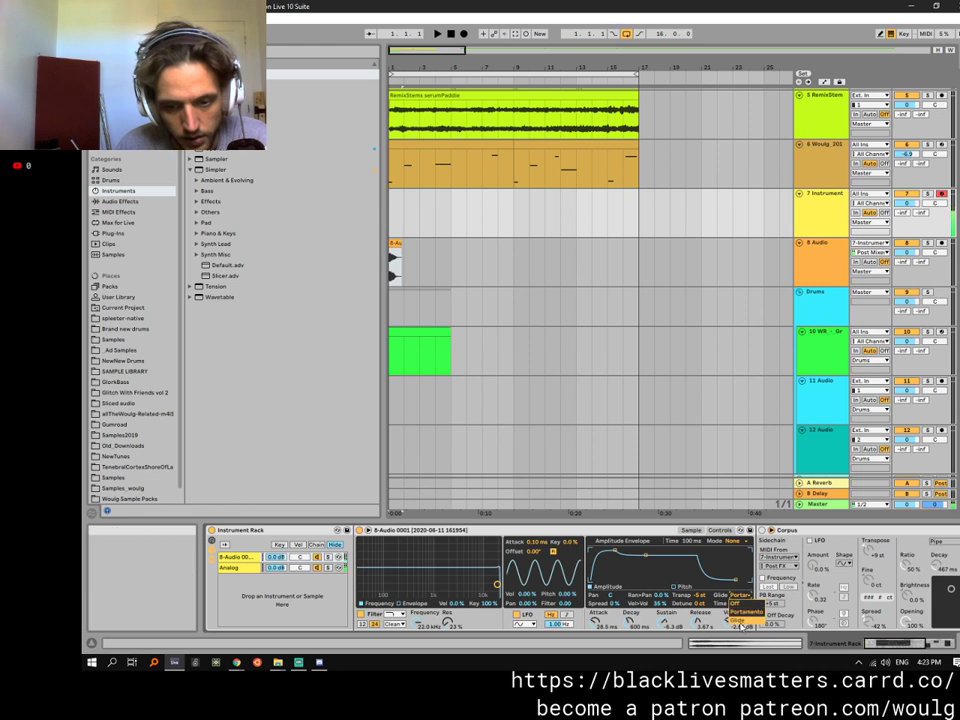
pyautogui.click(740, 608)
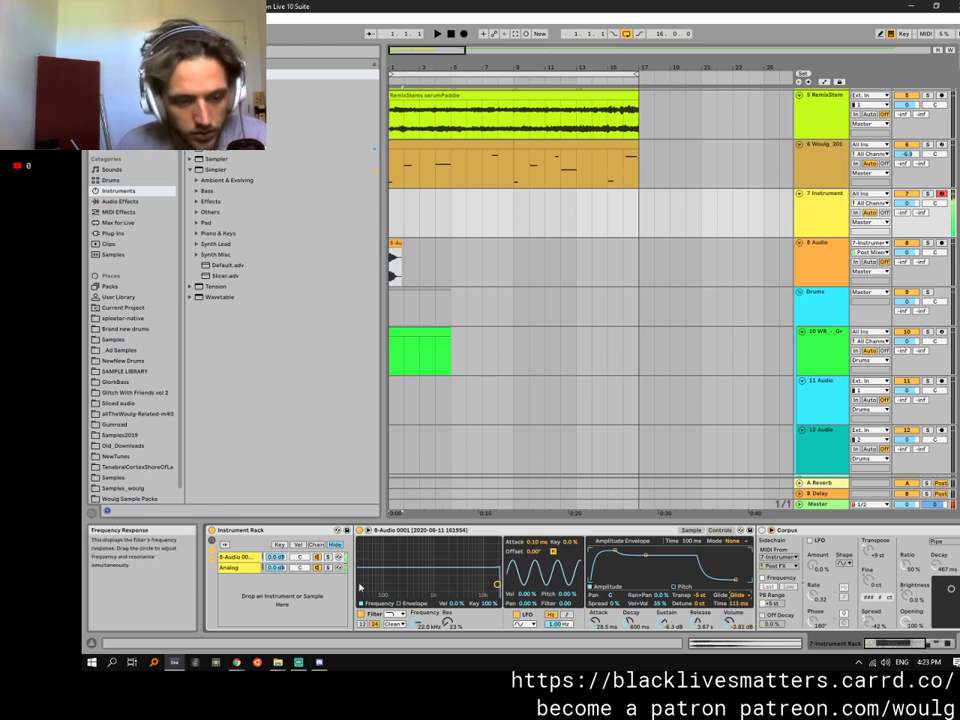
pyautogui.click(243, 567)
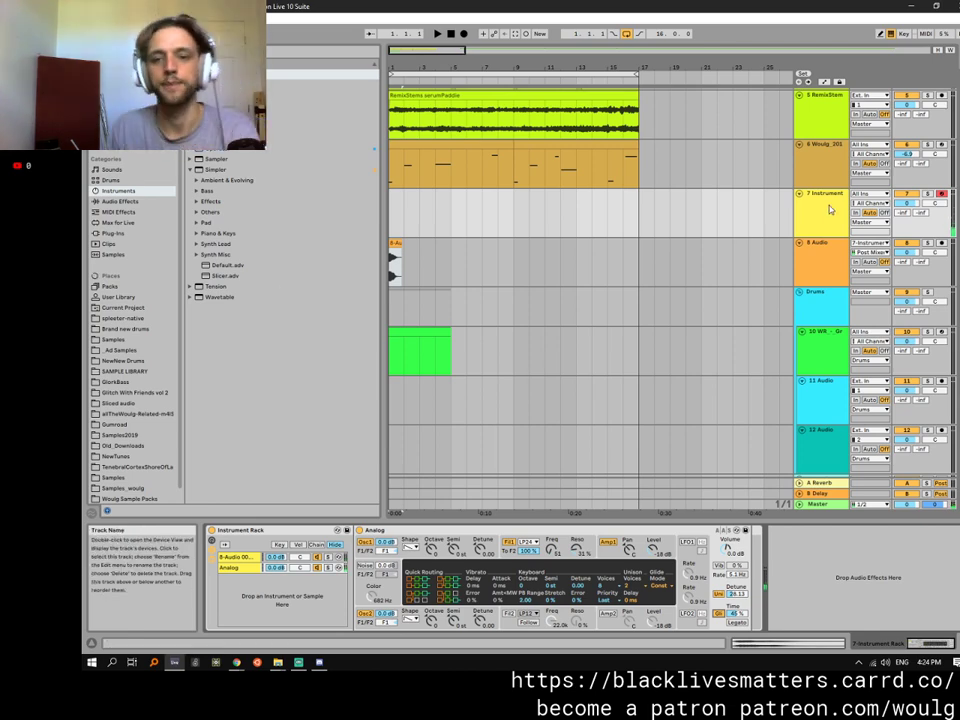
# Delete the Instrument Rack track and the resampled audio track, and insert a new MIDI track below track 6.
pyautogui.press('Delete')
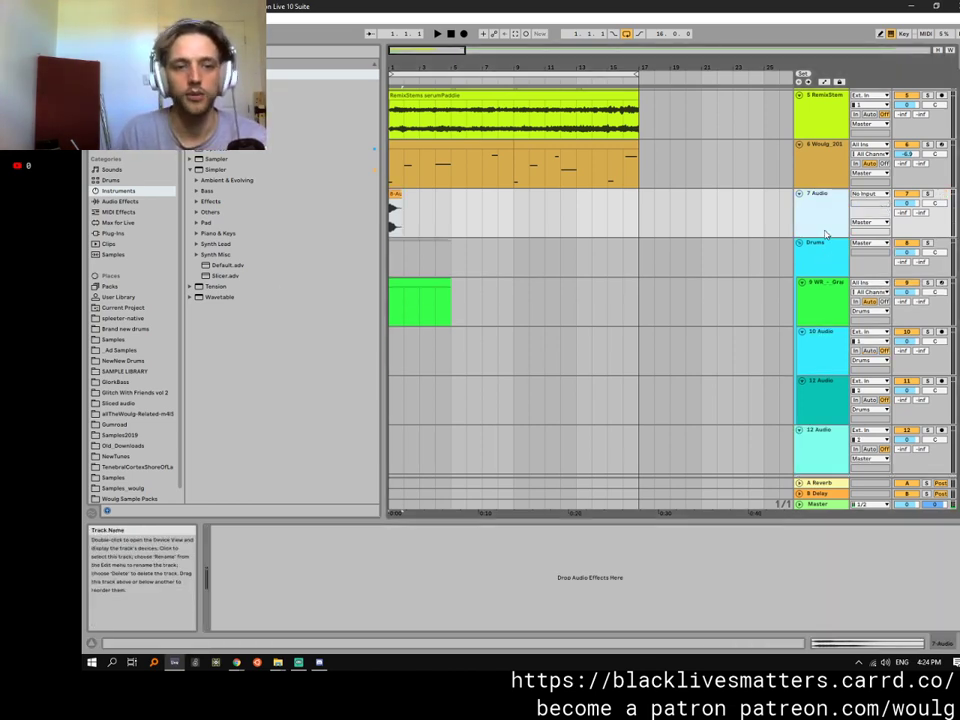
pyautogui.press('Delete')
pyautogui.click(819, 176)
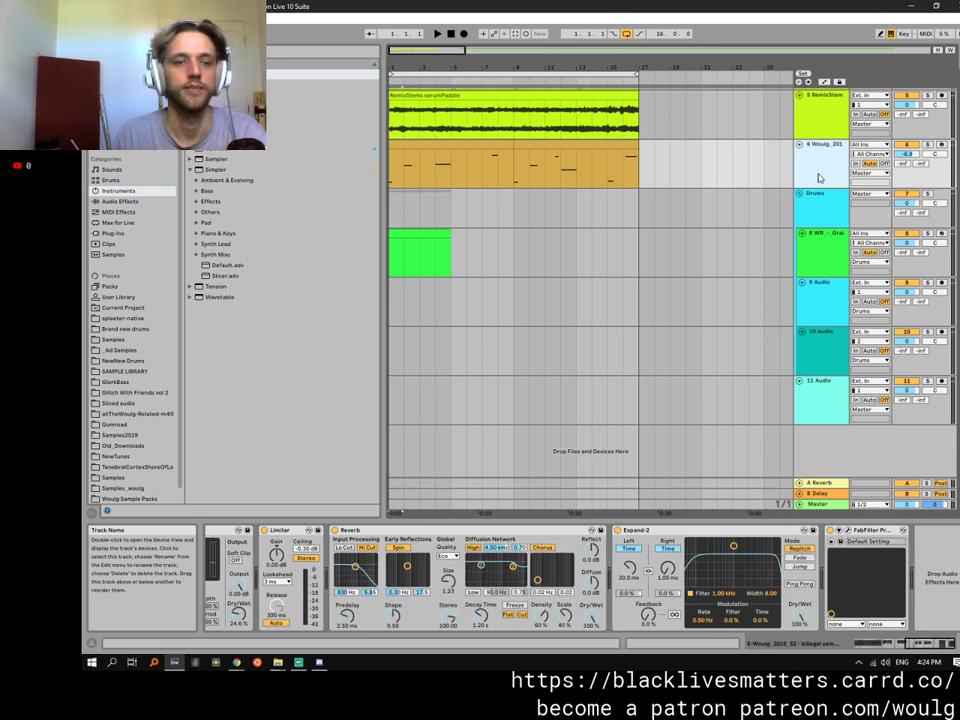
pyautogui.hotkey('ctrl', 'shift', 't')
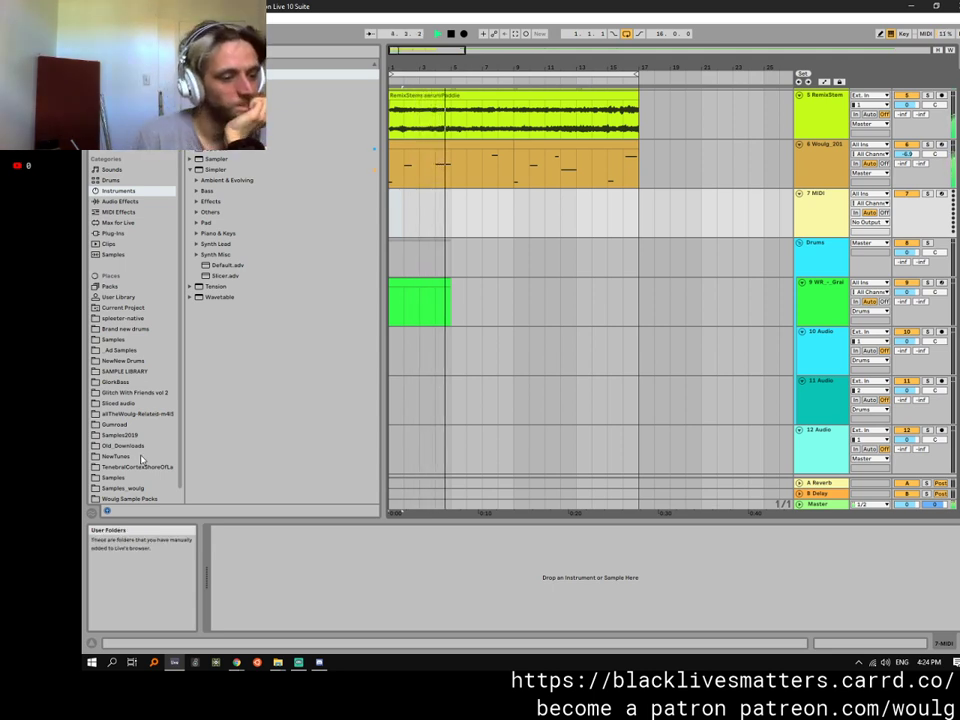
# Find Kontakt 5 among the plug-ins and load it onto the new MIDI track 7.
pyautogui.scroll(-1, 143, 457)
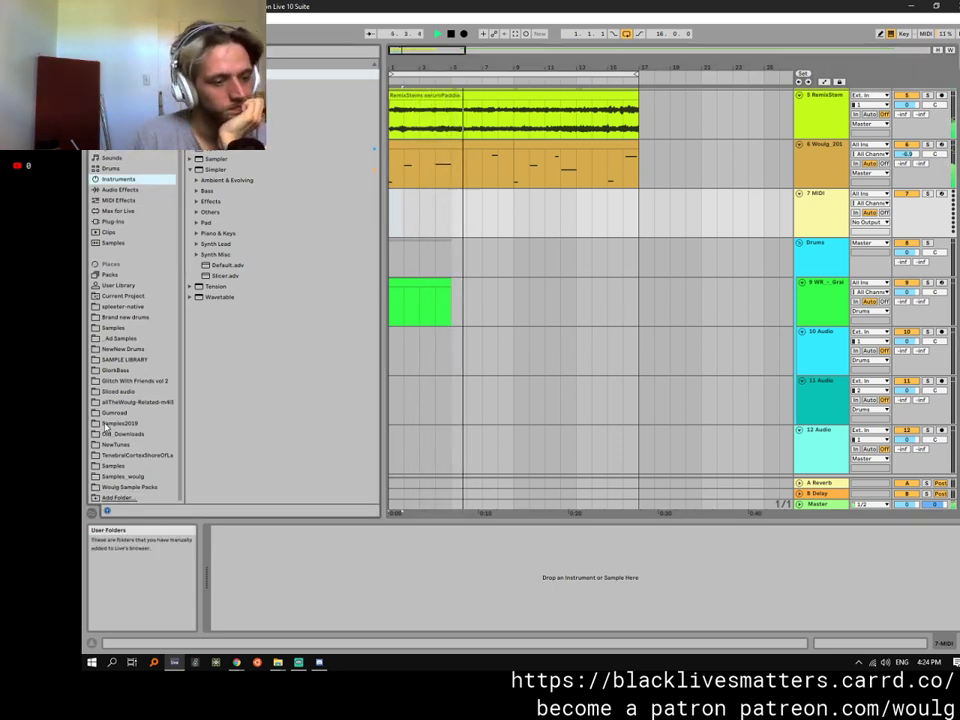
pyautogui.click(118, 222)
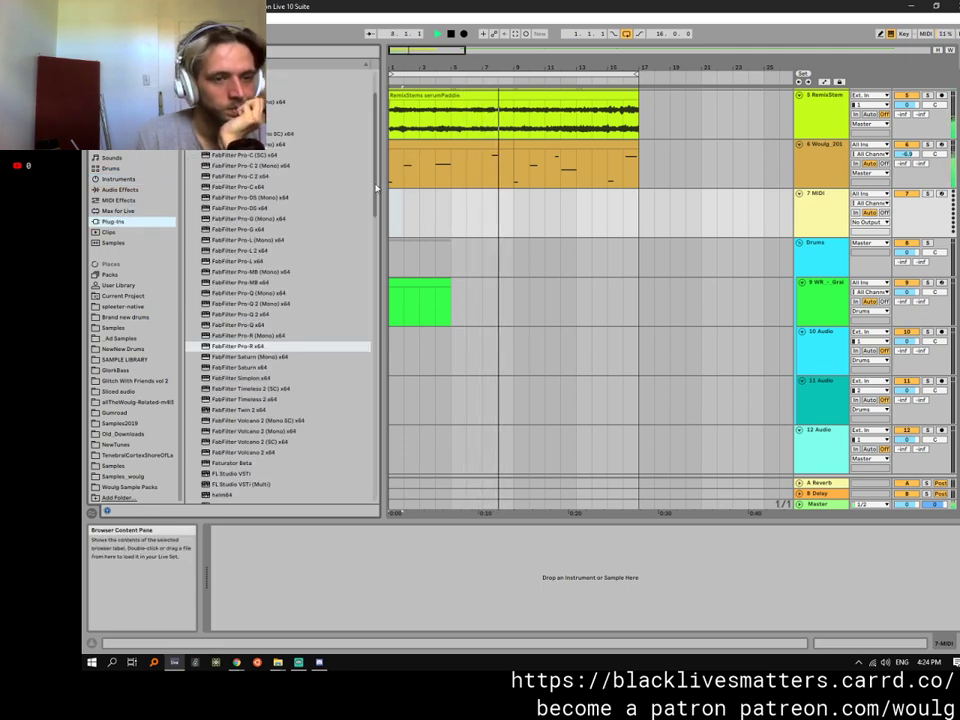
pyautogui.moveTo(376, 188); pyautogui.dragTo(377, 283)
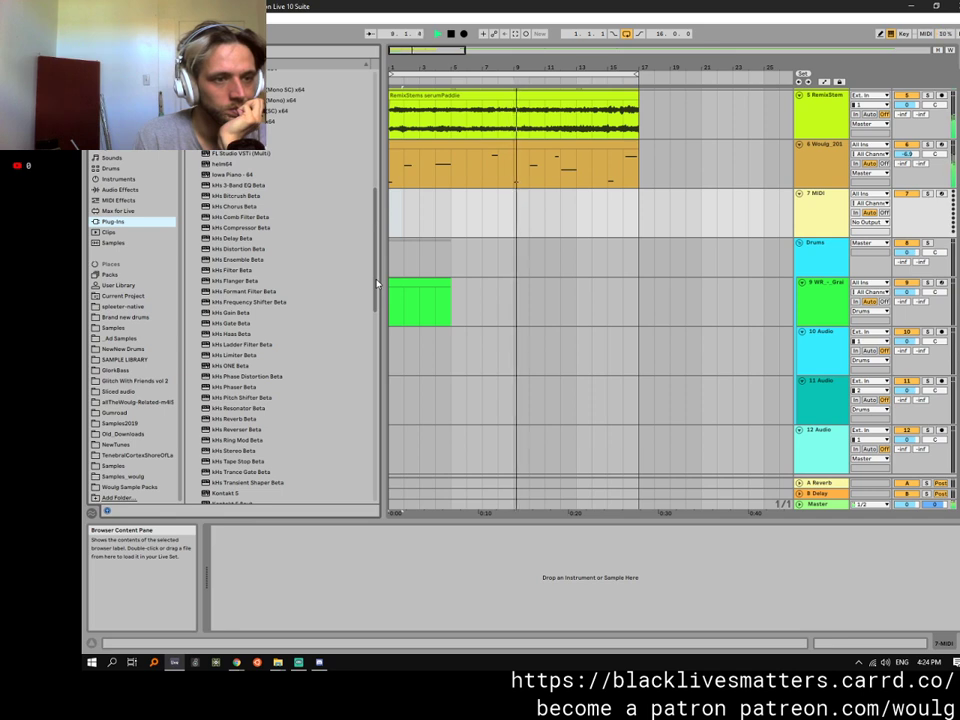
pyautogui.scroll(-4, 377, 285)
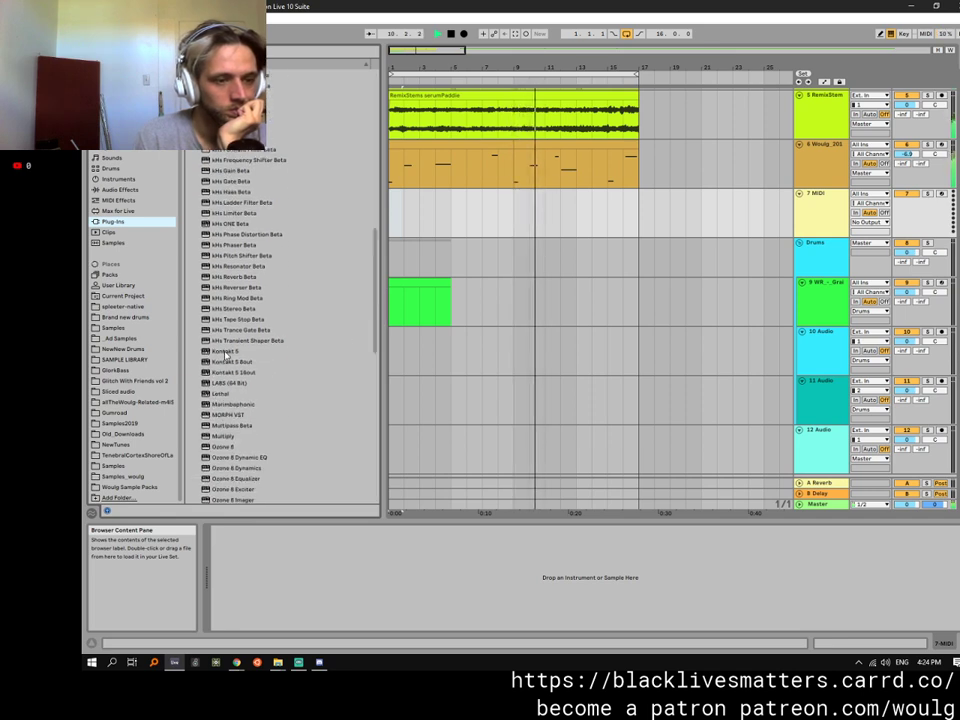
pyautogui.moveTo(226, 351); pyautogui.dragTo(433, 221)
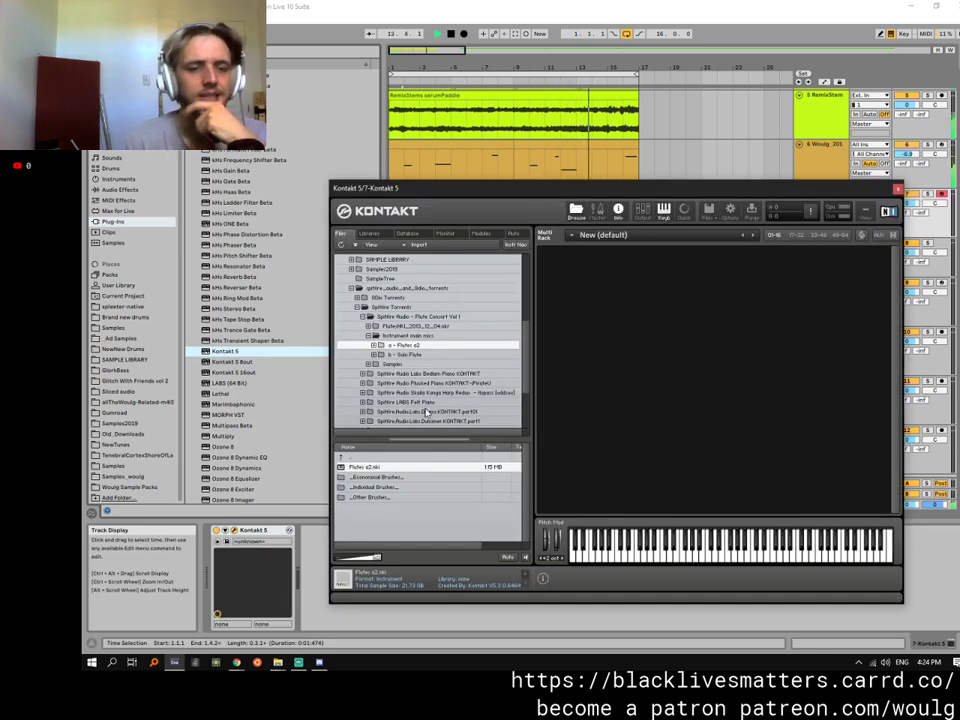
# Browse the Spitfire and 8Dio library folders in Kontakt, close its window and remove Kontakt 5 from track 7.
pyautogui.scroll(-4, 417, 401)
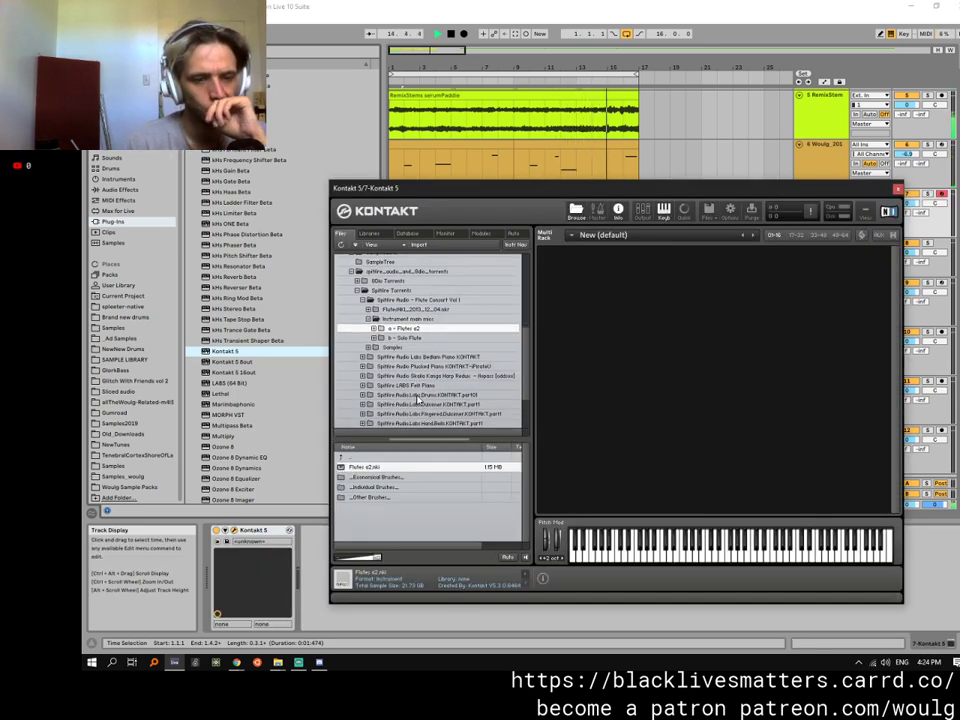
pyautogui.scroll(-4, 417, 401)
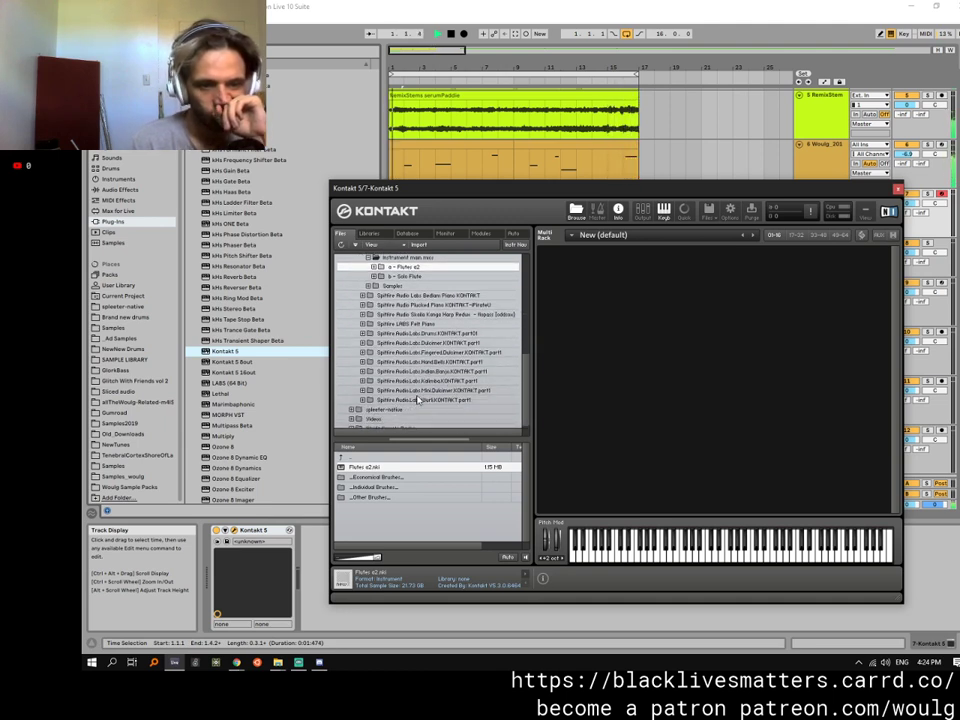
pyautogui.scroll(3, 417, 399)
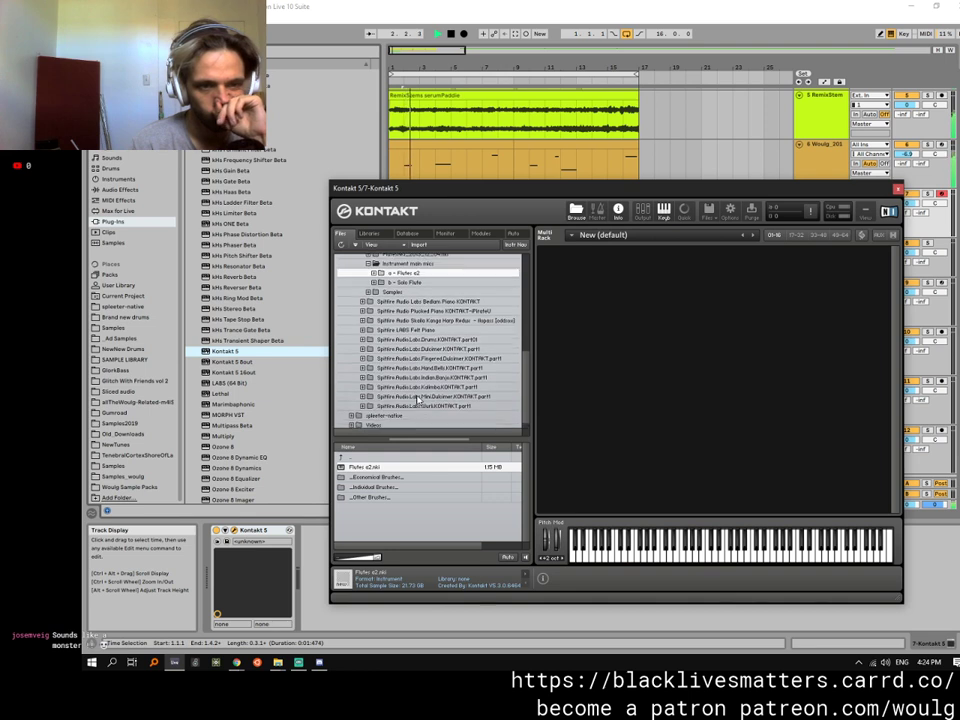
pyautogui.scroll(4, 417, 398)
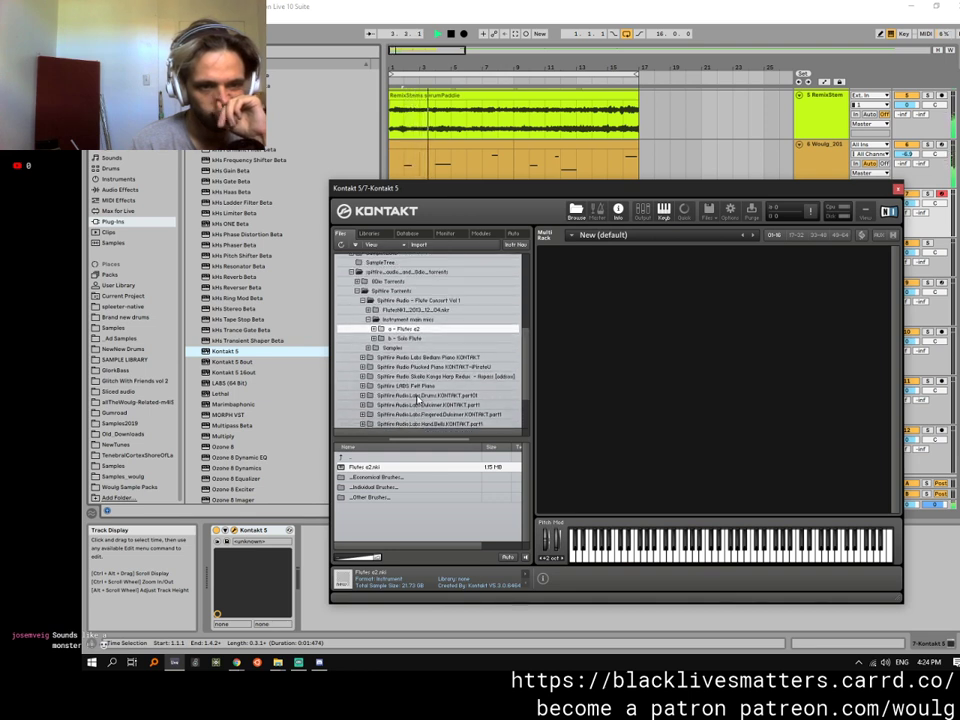
pyautogui.click(357, 281)
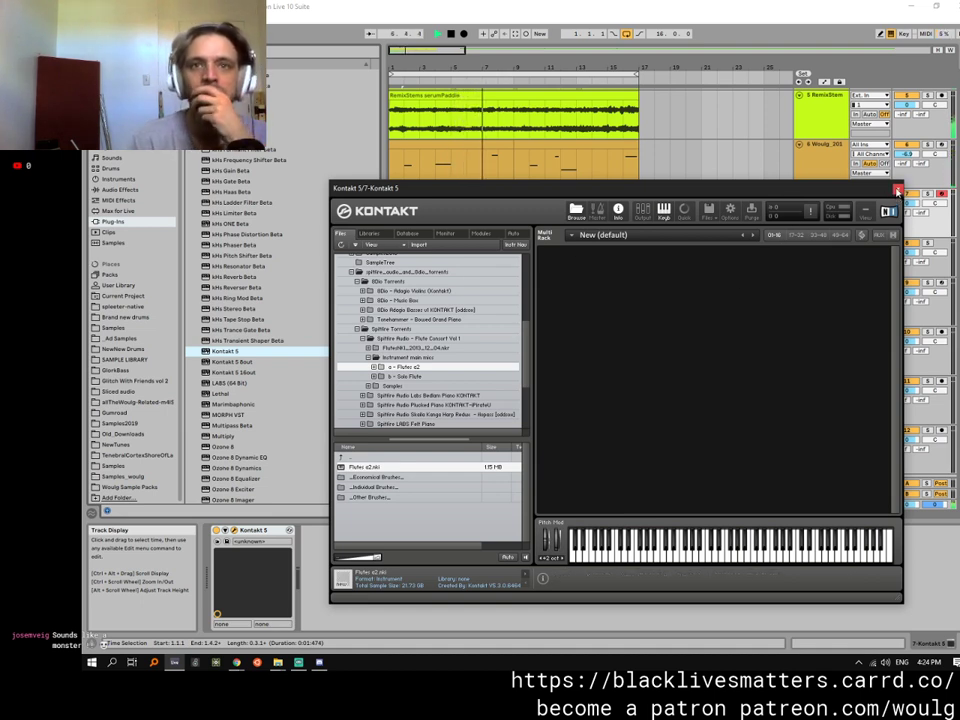
pyautogui.click(897, 190)
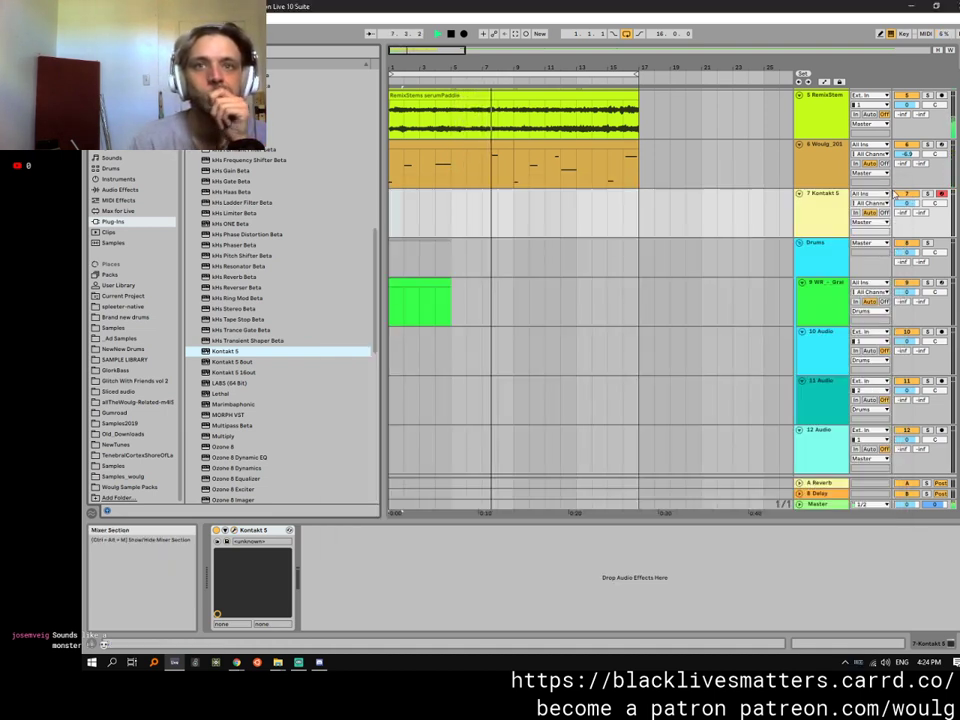
pyautogui.click(236, 531)
pyautogui.click(253, 530)
pyautogui.press('Delete')
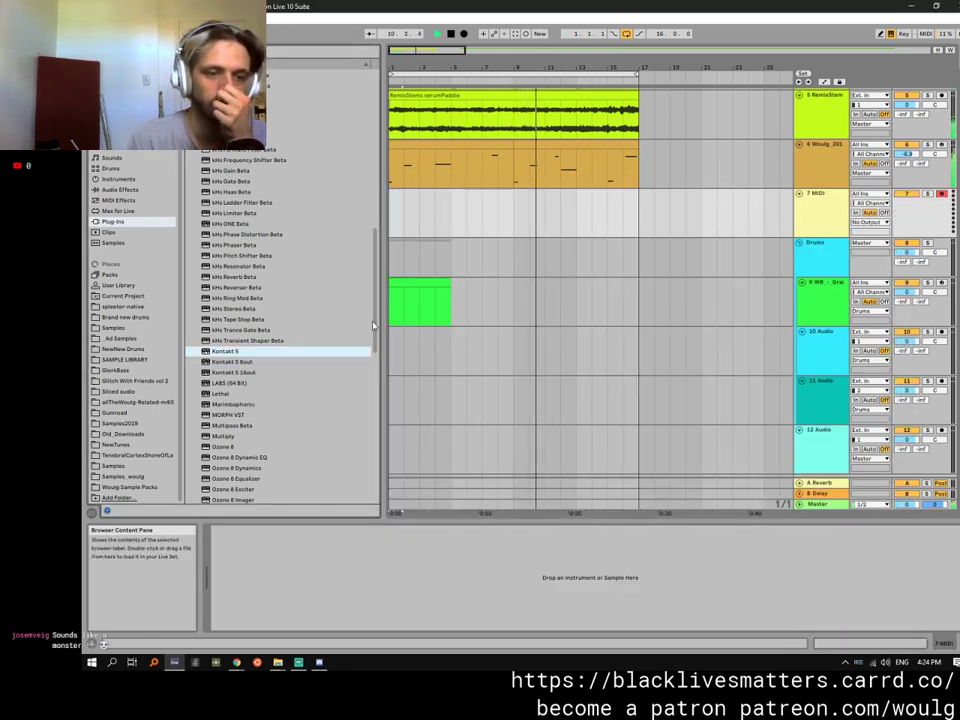
# Load LABS (64 Bit) onto MIDI track 7 and hide its plug-in window.
pyautogui.moveTo(373, 328); pyautogui.dragTo(376, 369)
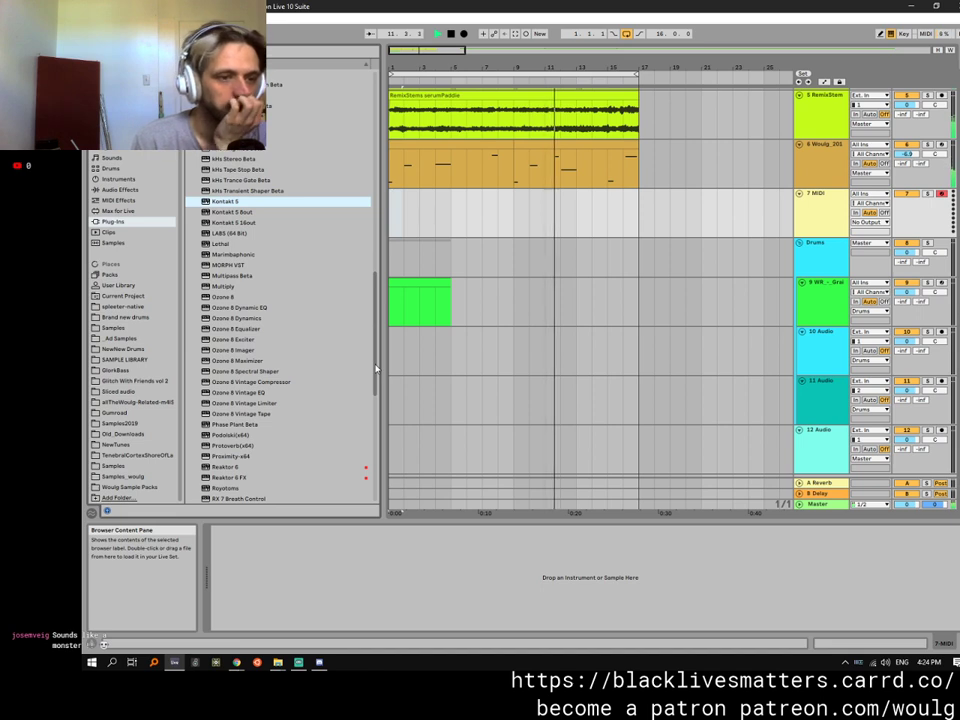
pyautogui.moveTo(219, 234); pyautogui.dragTo(290, 567)
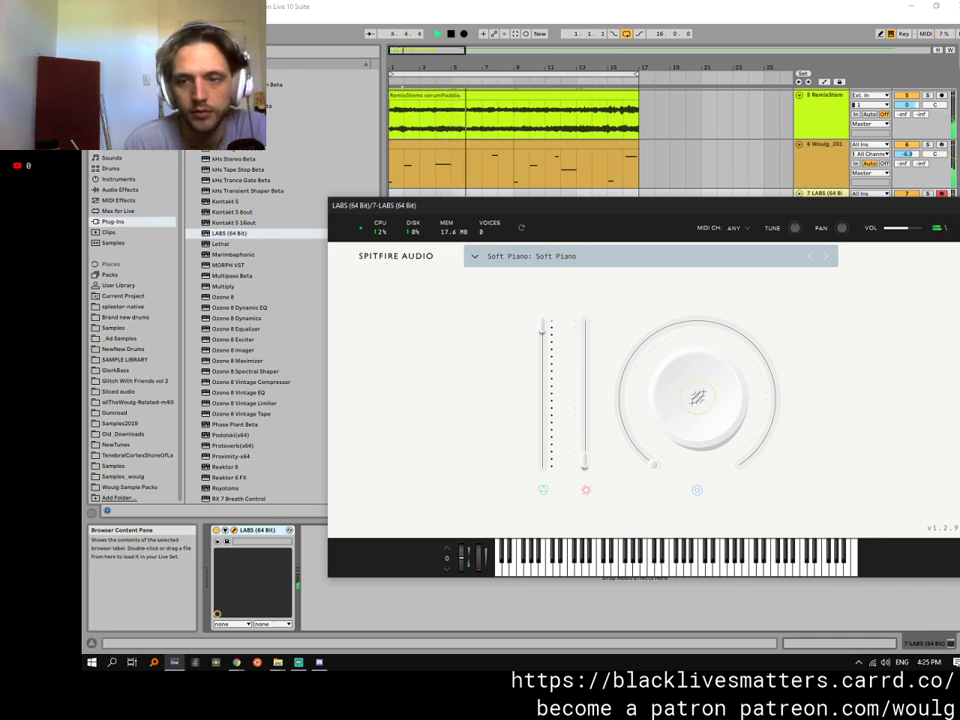
pyautogui.hotkey('ctrl', 'alt', 'p')
# In the MIDI clip on track 9, create a half-bar A0 note at bar 1 and duplicate it at bar 3.
pyautogui.doubleClick(418, 285)
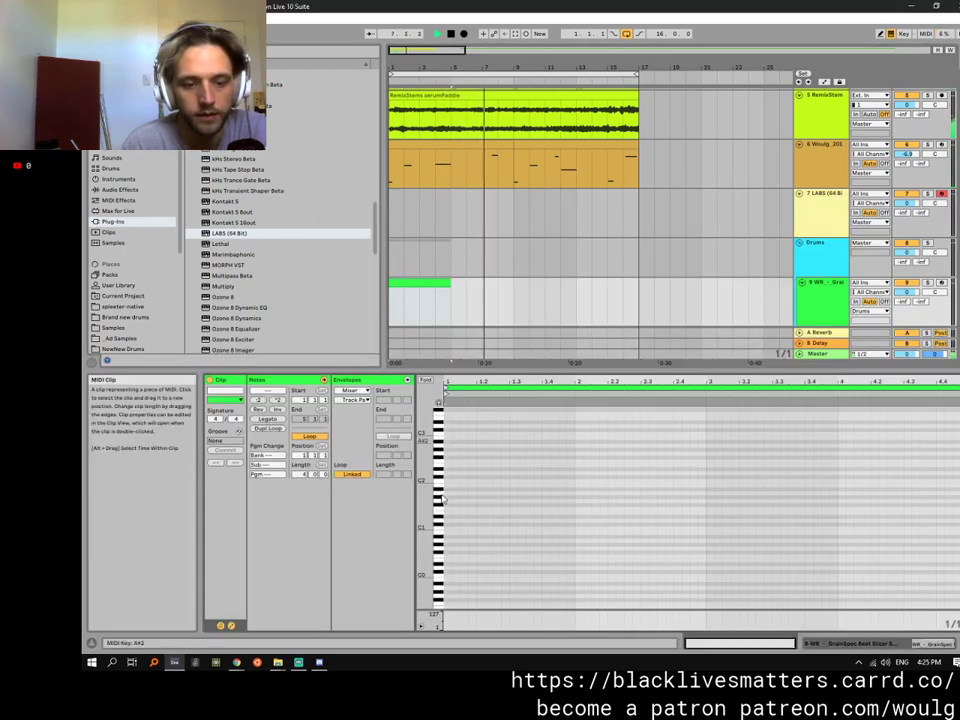
pyautogui.doubleClick(452, 510)
pyautogui.press('space')
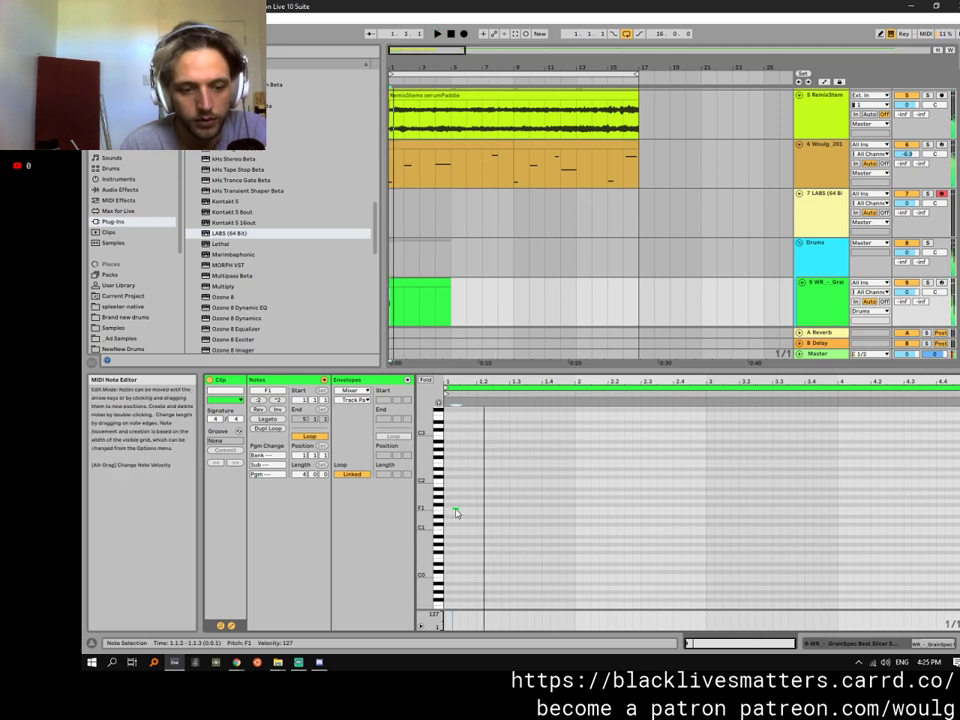
pyautogui.moveTo(456, 512); pyautogui.dragTo(510, 545)
pyautogui.press('space')
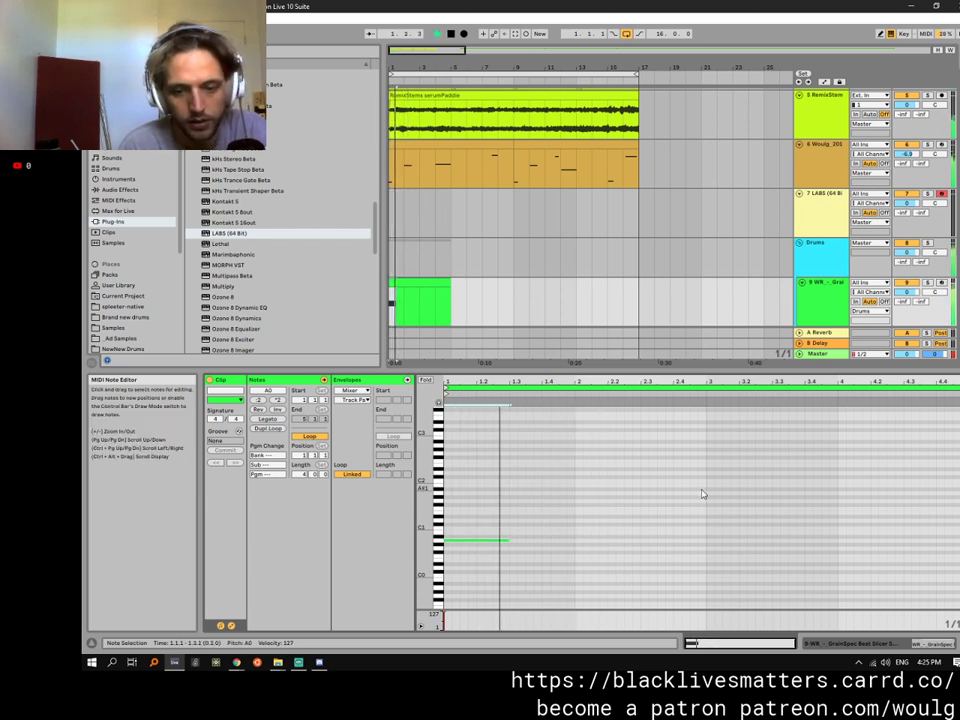
pyautogui.moveTo(704, 488); pyautogui.dragTo(459, 585)
pyautogui.hotkey('ctrl', 'd')
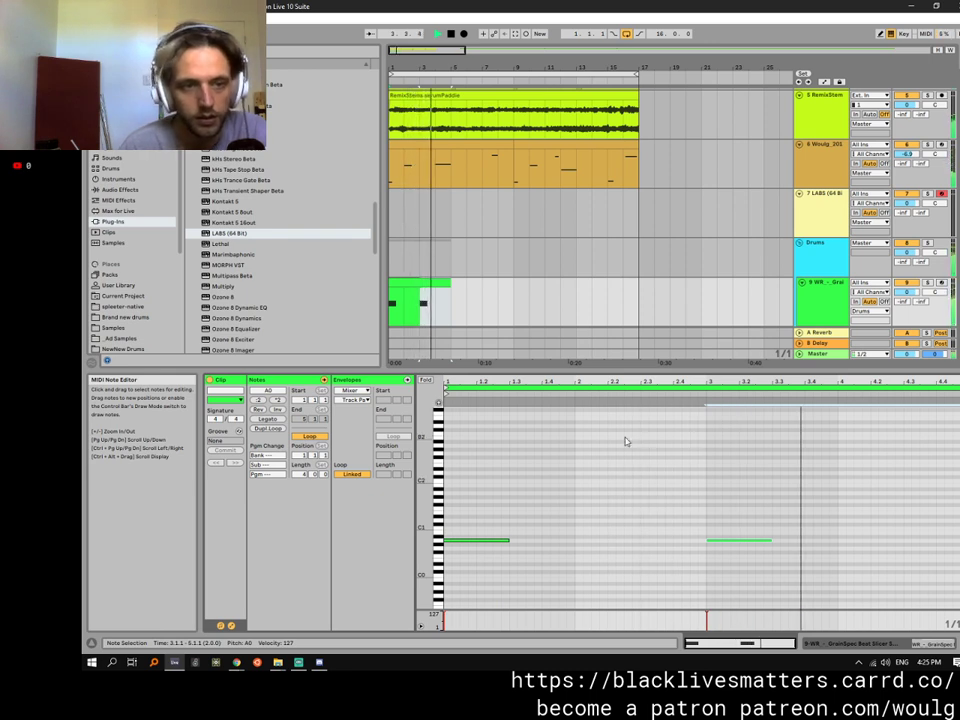
# Extend track 9's looped MIDI clip to bar 17, stop playback and fold the Drums group.
pyautogui.moveTo(450, 283); pyautogui.dragTo(638, 282)
pyautogui.press('space')
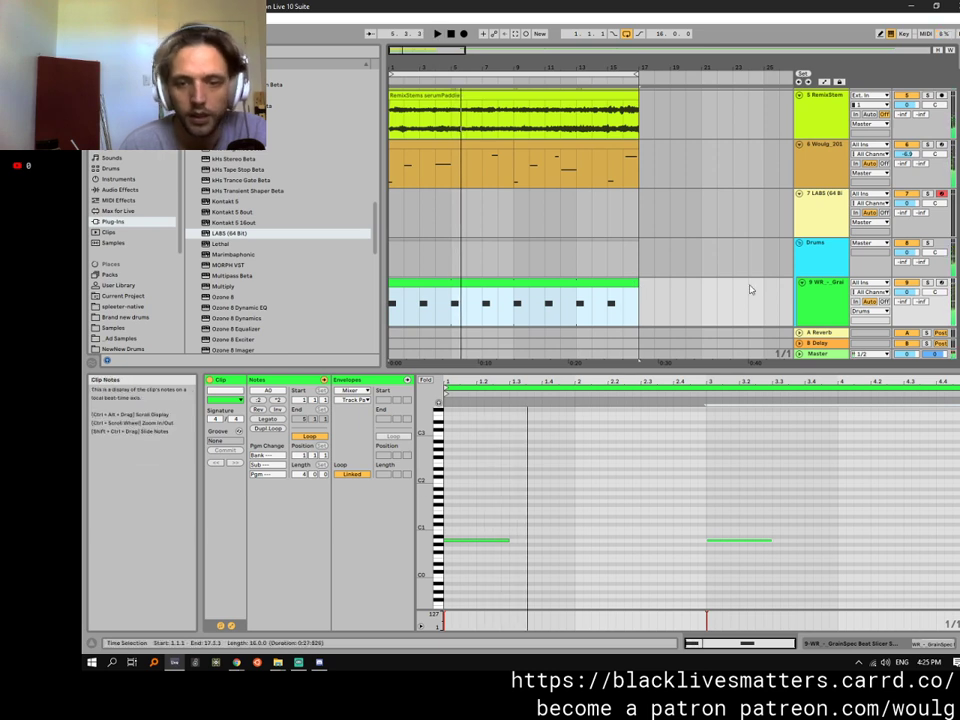
pyautogui.hotkey('ctrl', 't')
pyautogui.hotkey('ctrl', 't')
pyautogui.click(817, 187)
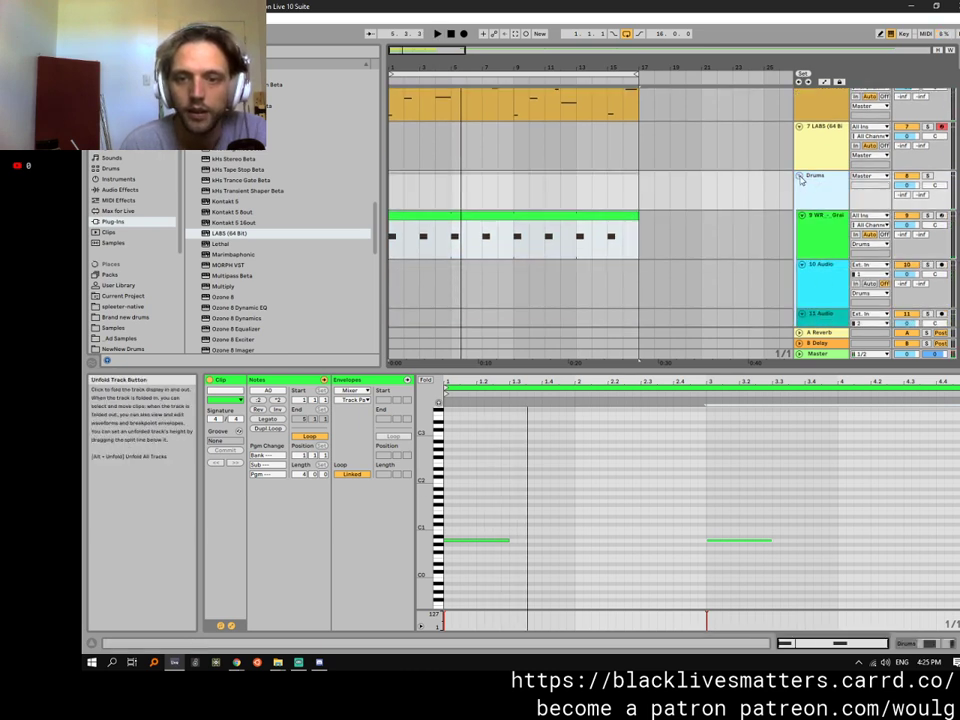
pyautogui.click(799, 176)
# Audition lowellfusion-tramp-110bpm.wav from Brand new drums at the start of audio track 12 and undo its placement.
pyautogui.click(823, 197)
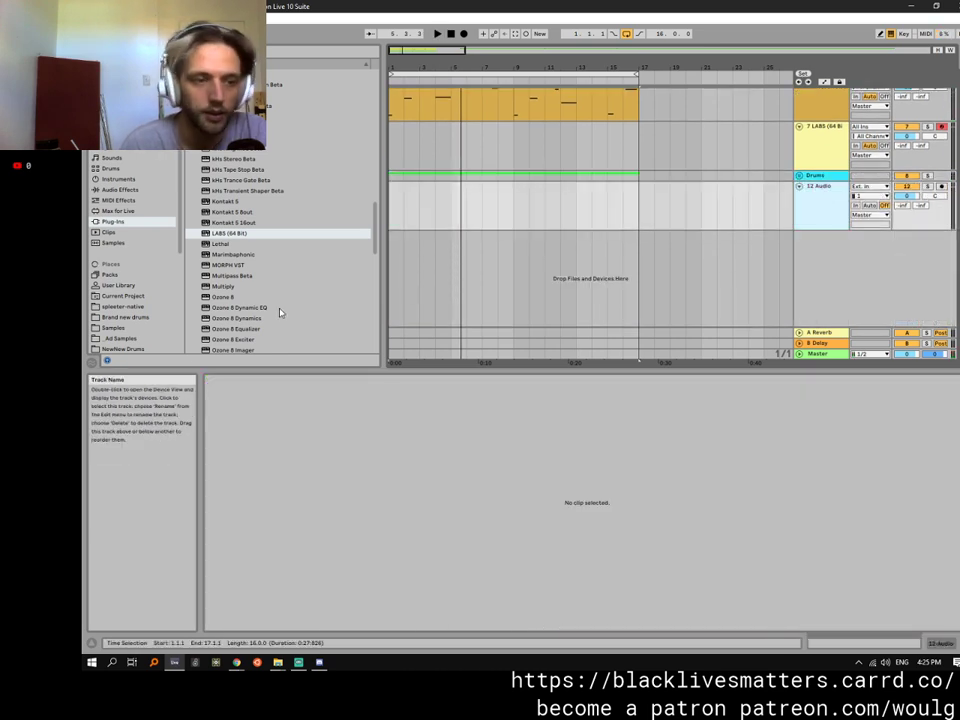
pyautogui.click(125, 317)
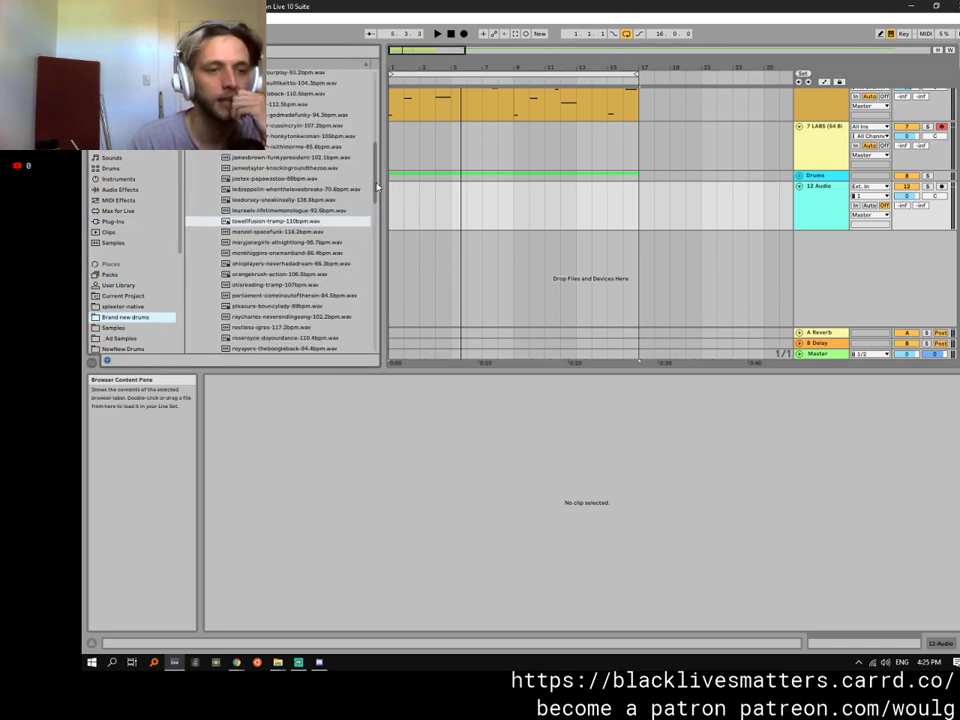
pyautogui.scroll(-4, 378, 187)
pyautogui.moveTo(300, 106); pyautogui.dragTo(392, 207)
pyautogui.press('space')
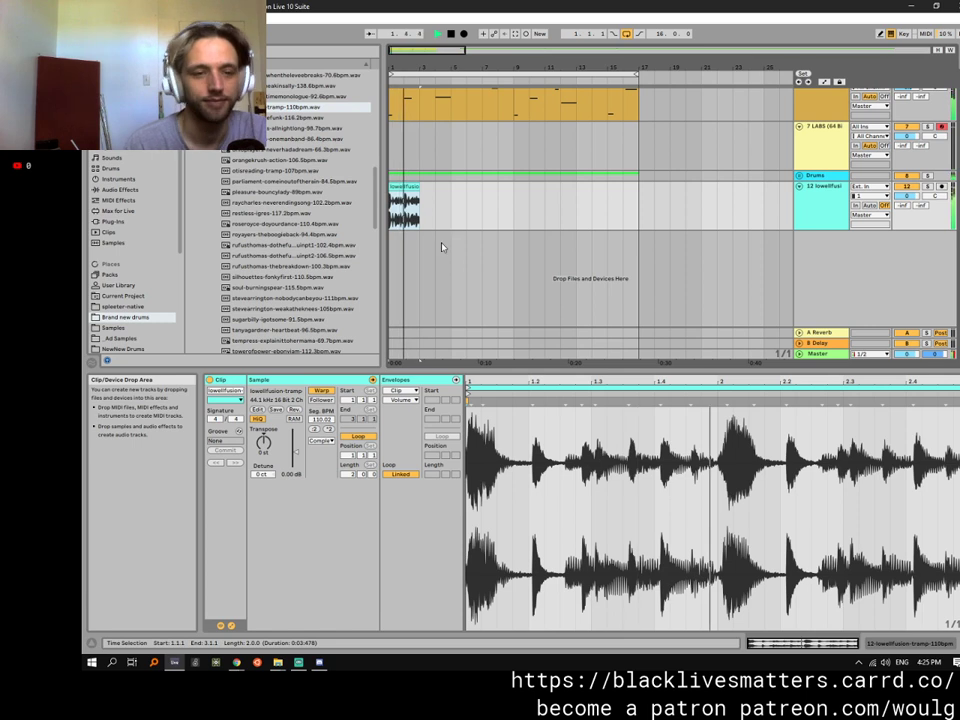
pyautogui.press('space')
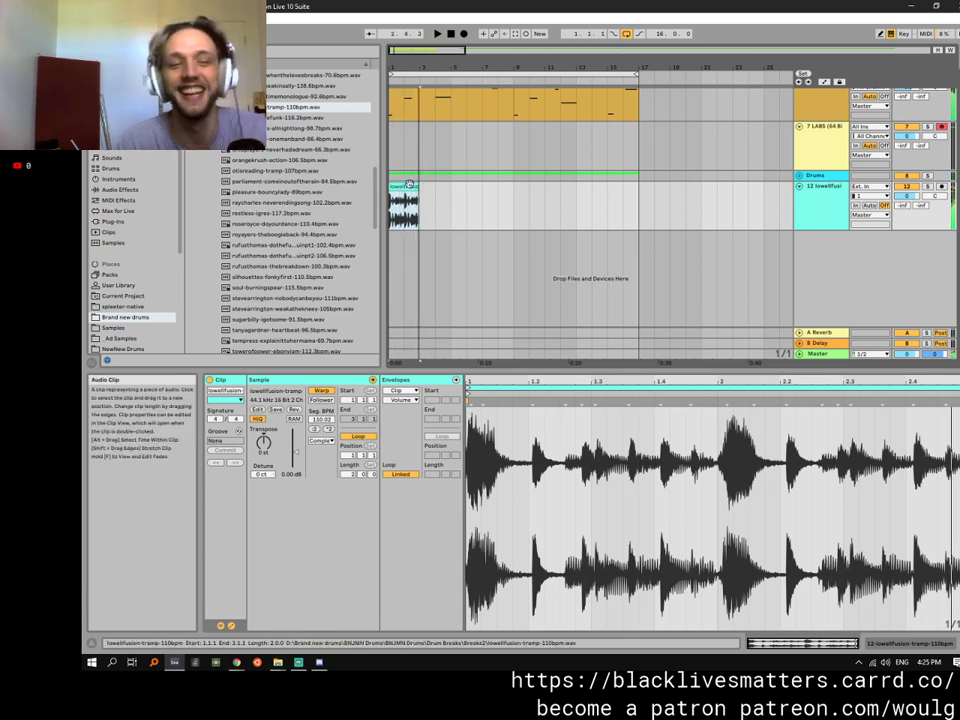
pyautogui.hotkey('ctrl', 'z')
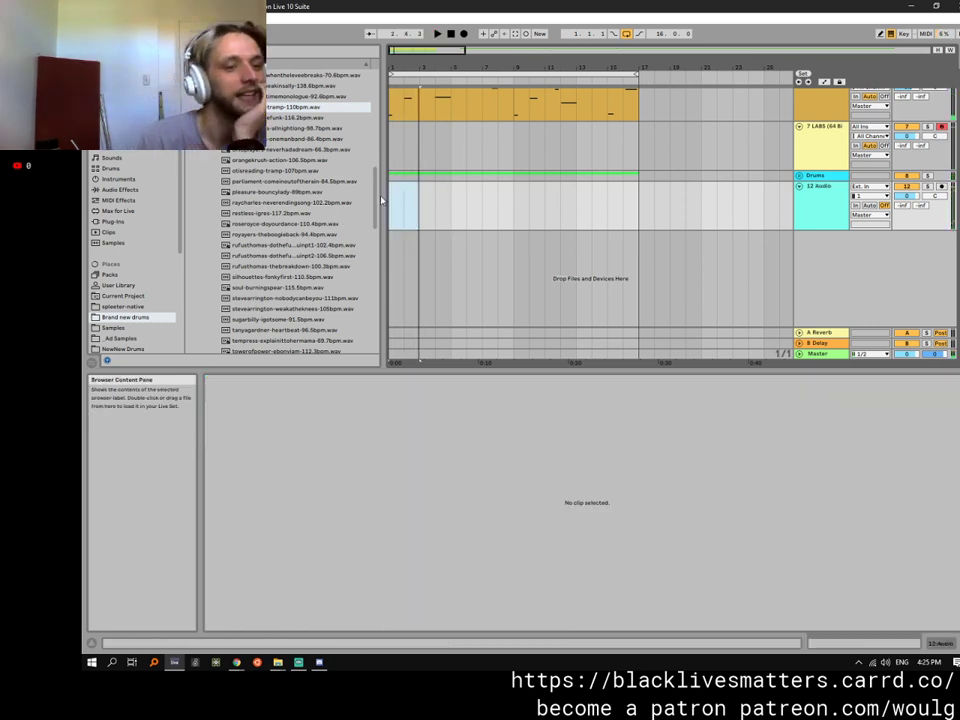
# Open the Woulg Sample Packs folder in the browser and return to the start of its contents.
pyautogui.moveTo(376, 194); pyautogui.dragTo(376, 289)
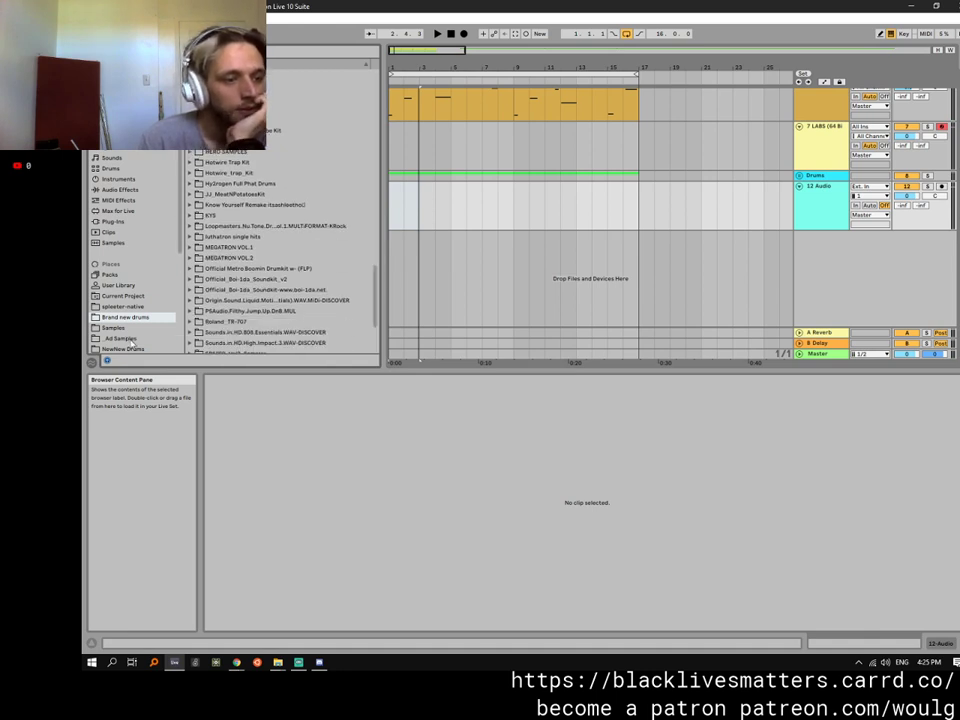
pyautogui.scroll(-4, 133, 342)
pyautogui.scroll(-3, 133, 342)
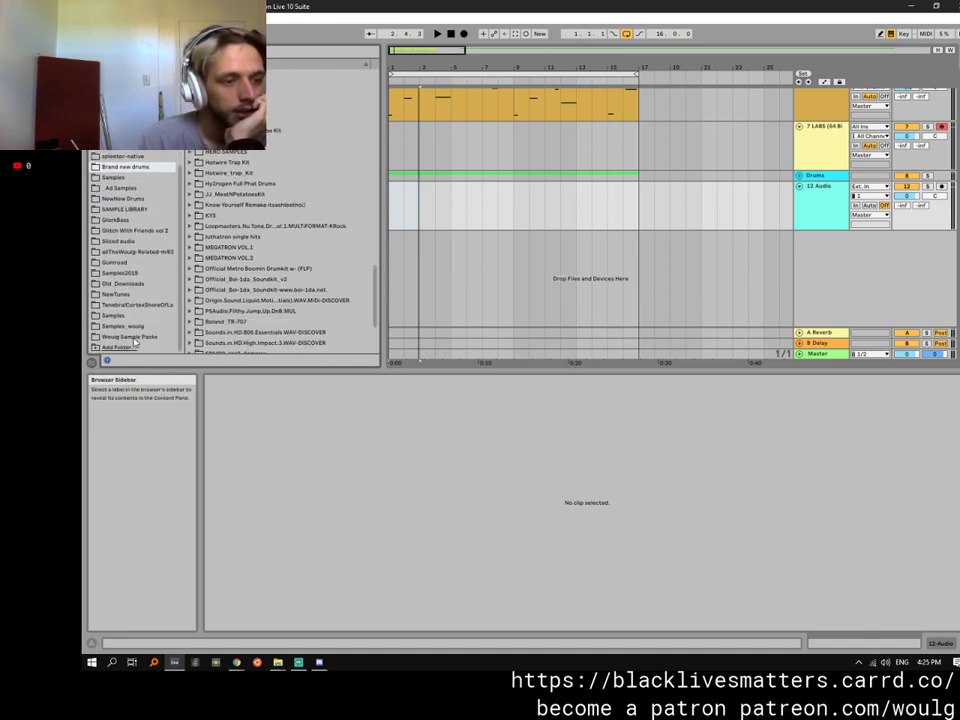
pyautogui.click(130, 337)
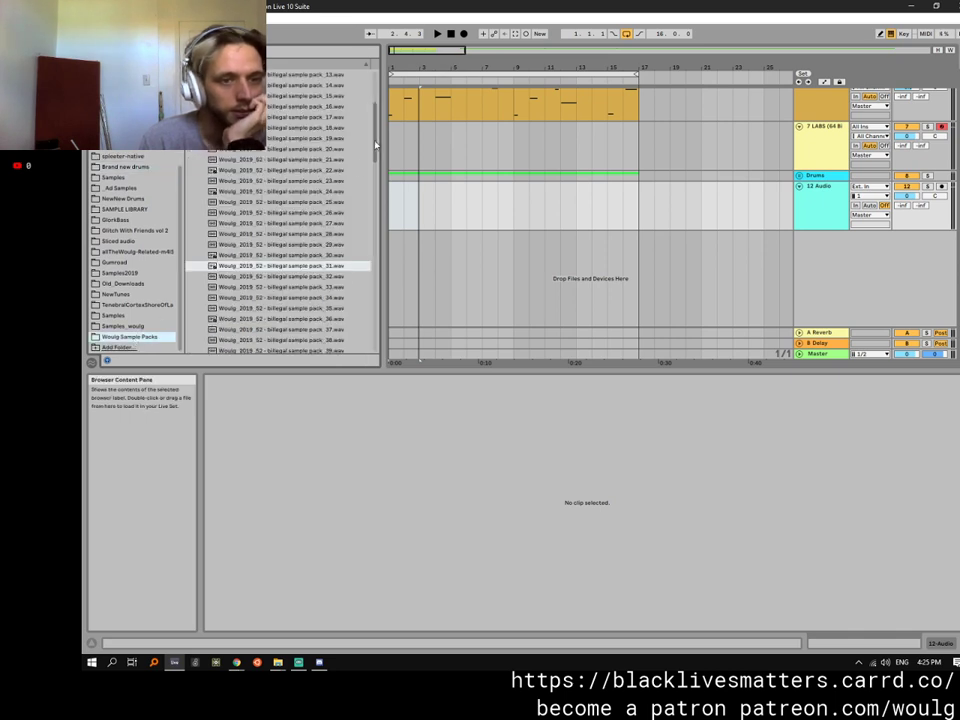
pyautogui.moveTo(376, 145); pyautogui.dragTo(379, 88)
pyautogui.click(196, 85)
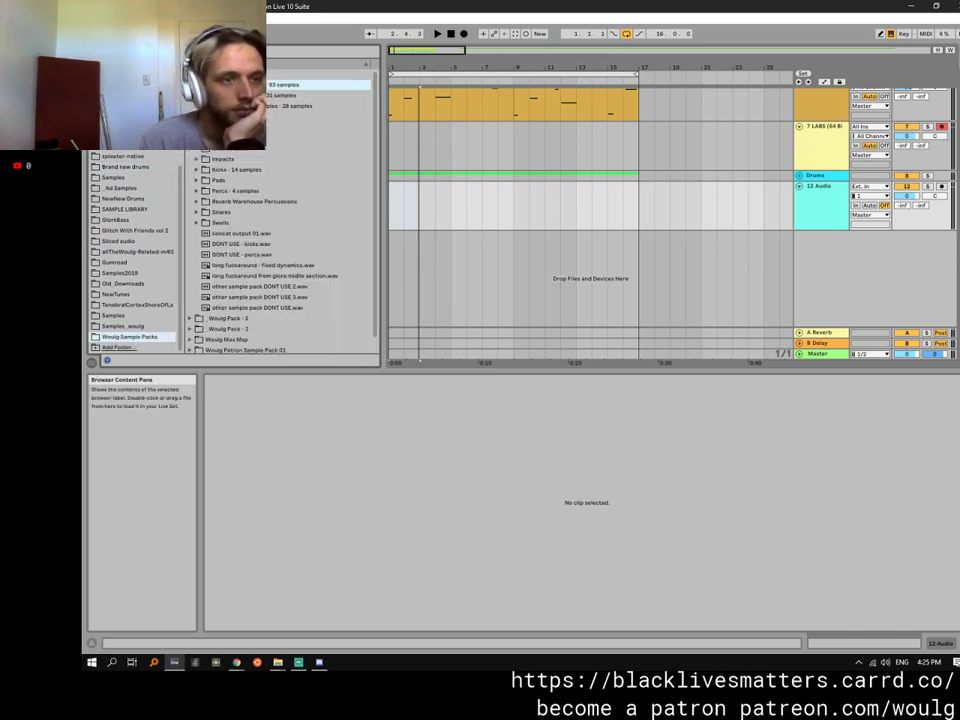
# Audition kicks and numbered samples from the mr bill concat pack, including 14 to 18 and 04.
pyautogui.press('Right')
pyautogui.press('Left')
pyautogui.press('Down')
pyautogui.press('Right')
pyautogui.press('Down')
pyautogui.press('Down')
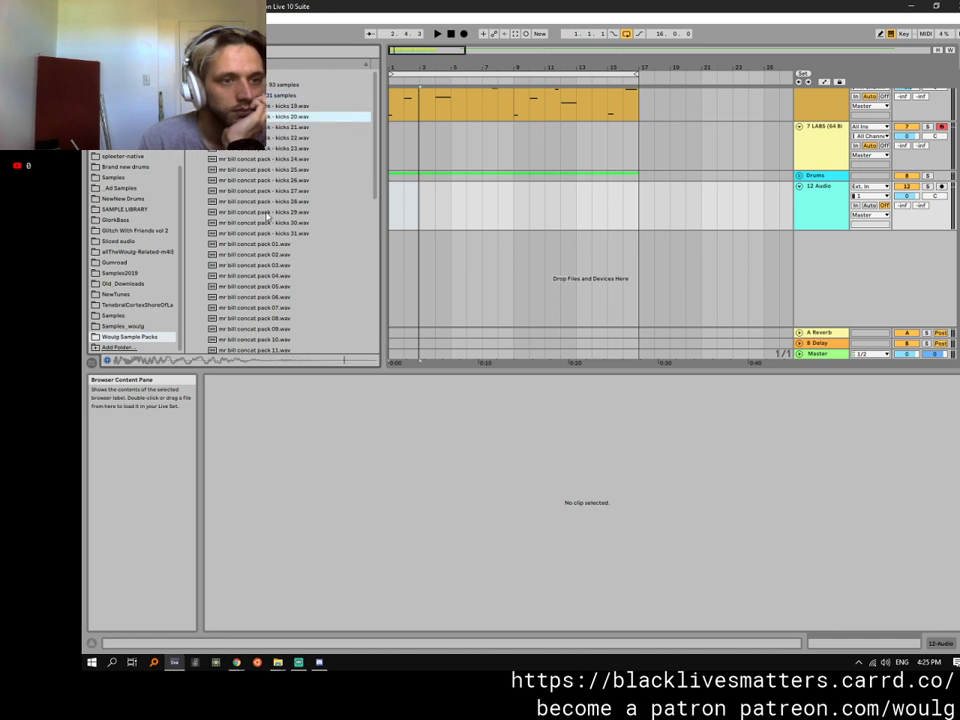
pyautogui.click(266, 213)
pyautogui.click(269, 276)
pyautogui.scroll(-2, 269, 276)
pyautogui.click(263, 305)
pyautogui.scroll(-2, 263, 305)
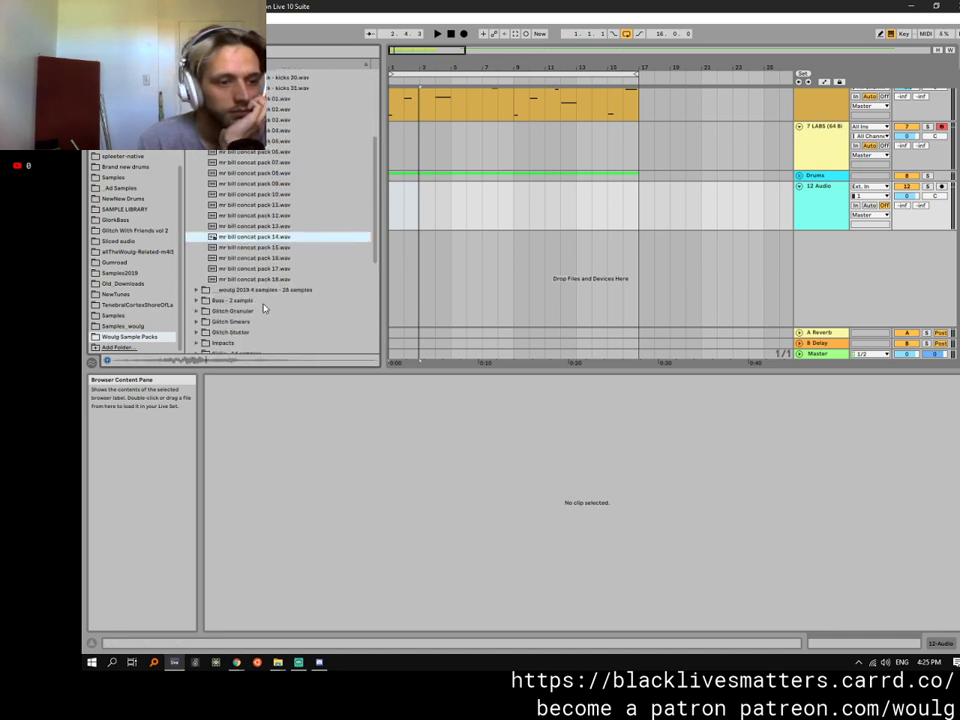
pyautogui.press('Down')
pyautogui.press('Down')
pyautogui.press('Down')
pyautogui.press('Down')
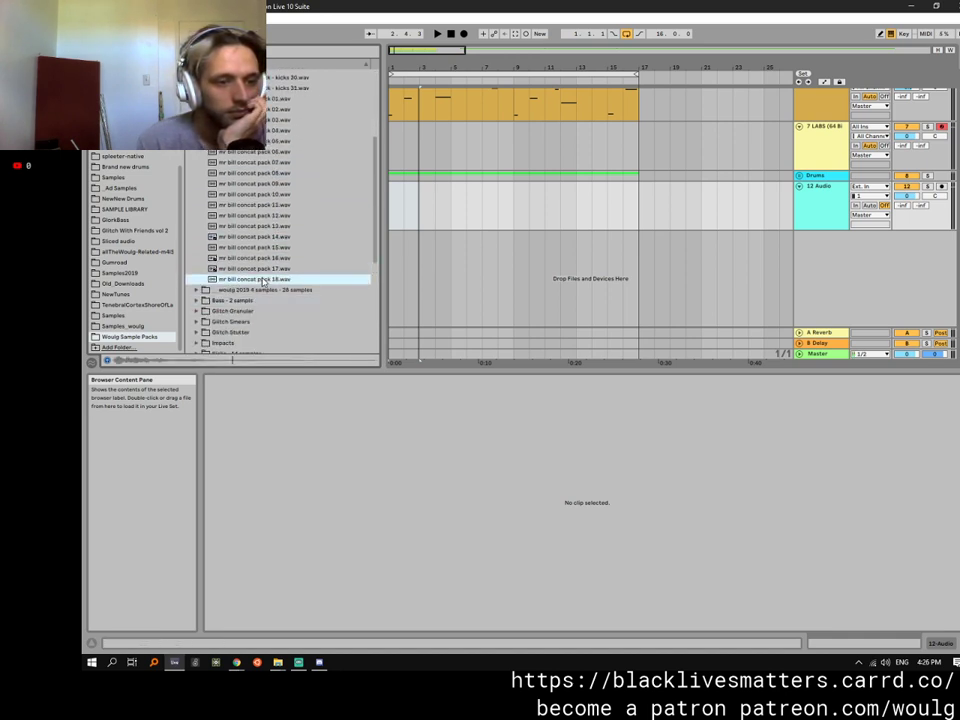
pyautogui.click(251, 185)
pyautogui.scroll(1, 250, 188)
pyautogui.click(247, 189)
pyautogui.click(254, 163)
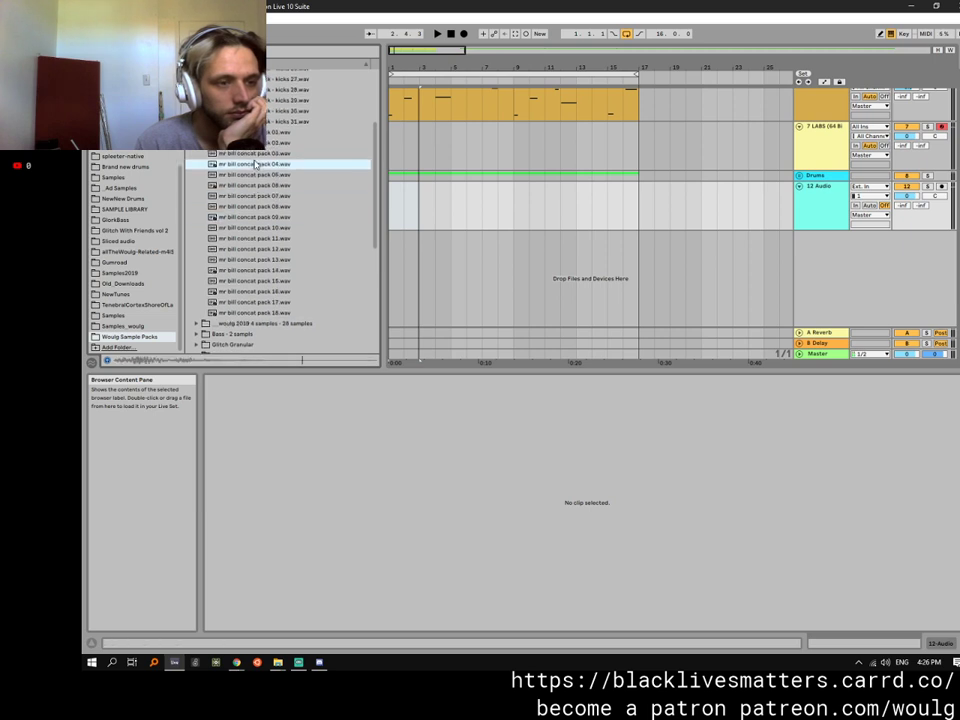
# Audition the bass, glitch and tonal snippets samples in the woulg 2019 4 samples folder, through tonal snippets17.wav.
pyautogui.scroll(-1, 215, 333)
pyautogui.click(196, 314)
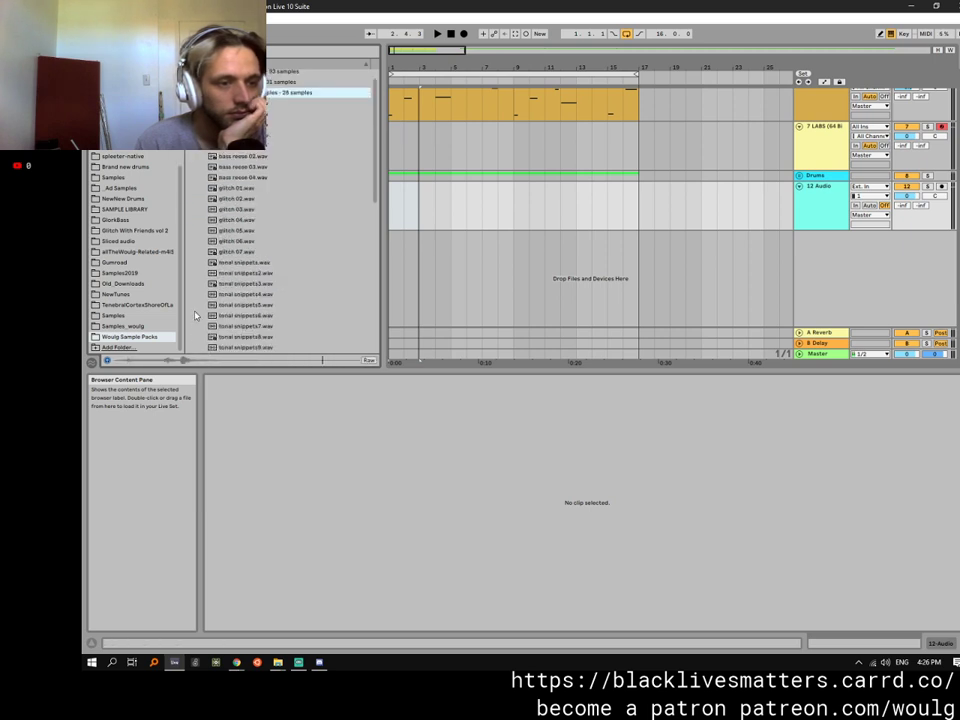
pyautogui.click(258, 177)
pyautogui.click(245, 243)
pyautogui.click(257, 275)
pyautogui.scroll(-1, 255, 283)
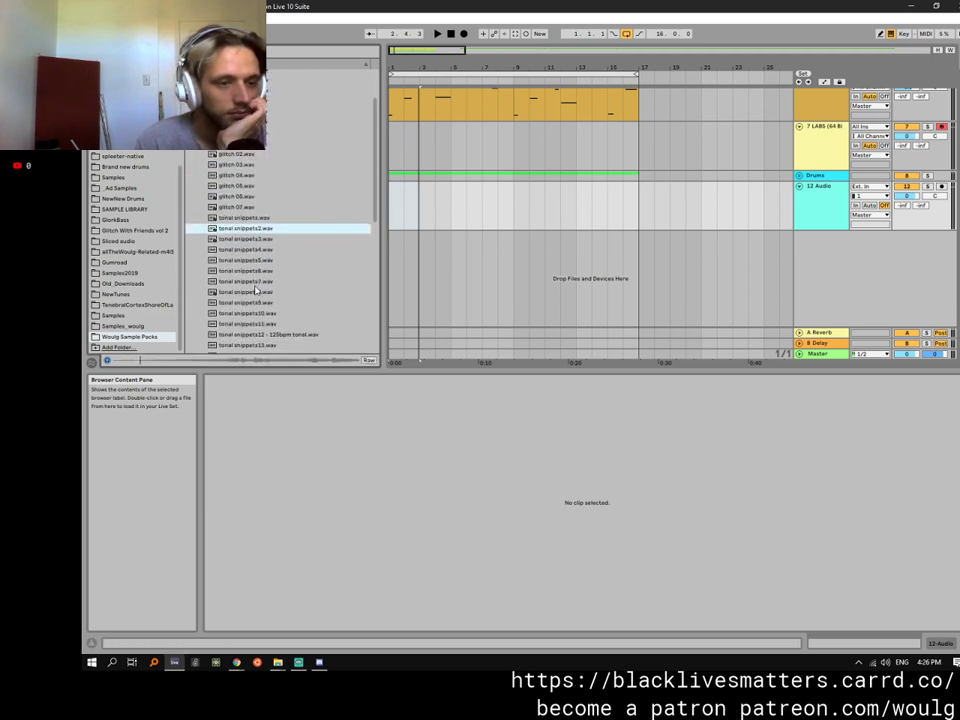
pyautogui.click(251, 260)
pyautogui.scroll(-1, 254, 280)
pyautogui.click(253, 291)
pyautogui.scroll(-2, 249, 325)
pyautogui.click(248, 321)
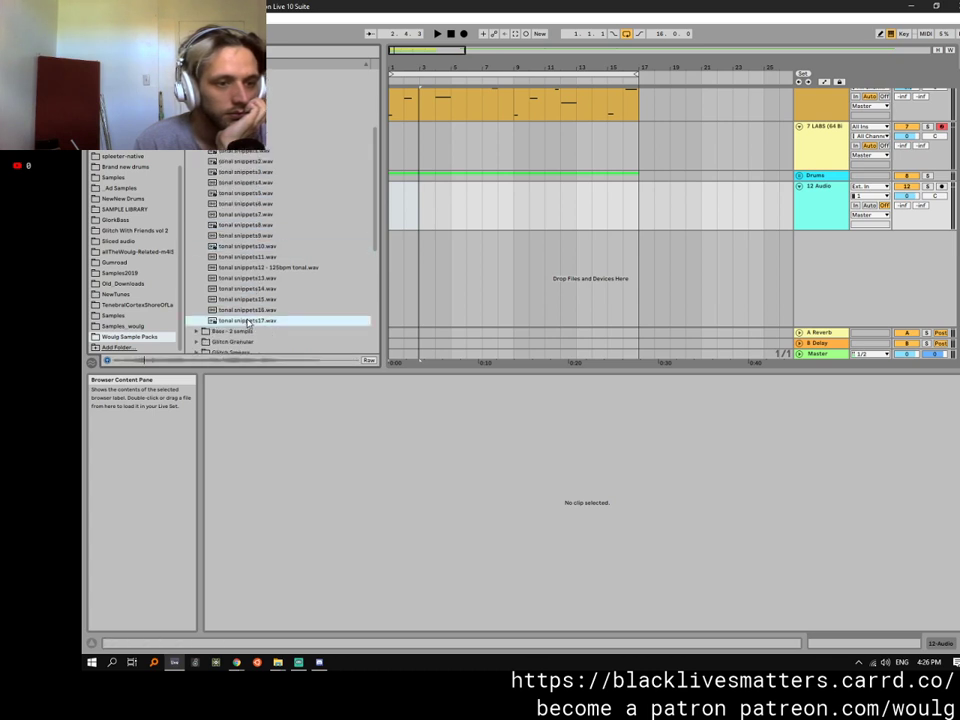
# Audition the concat perc samples in the Percs - 4 samples folder, ending on concat perc 14.wav.
pyautogui.scroll(-4, 248, 322)
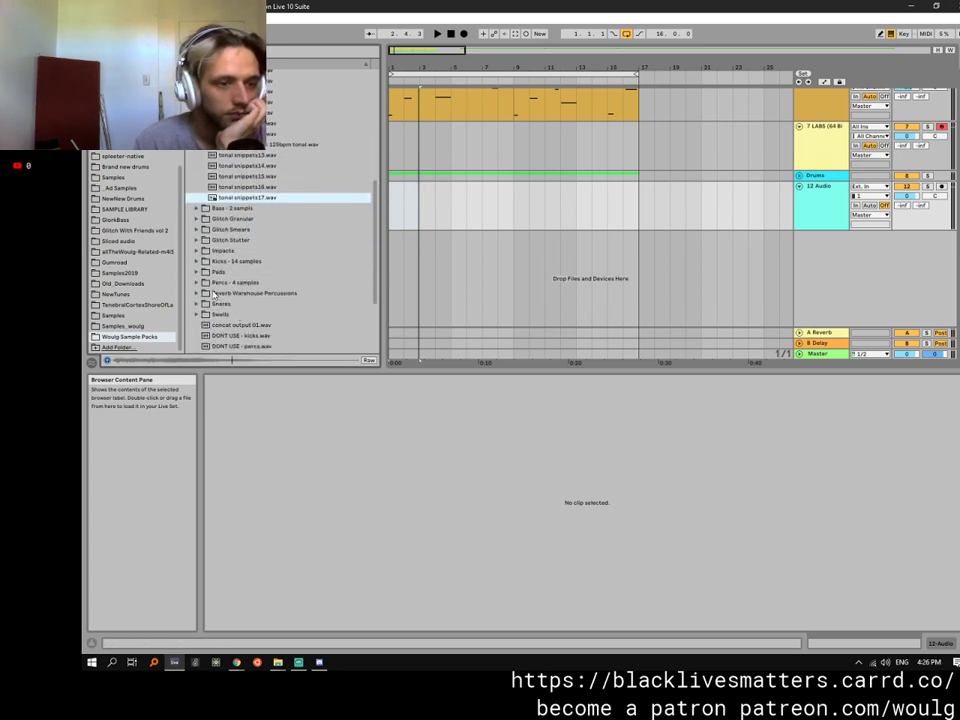
pyautogui.click(232, 282)
pyautogui.click(237, 263)
pyautogui.click(245, 315)
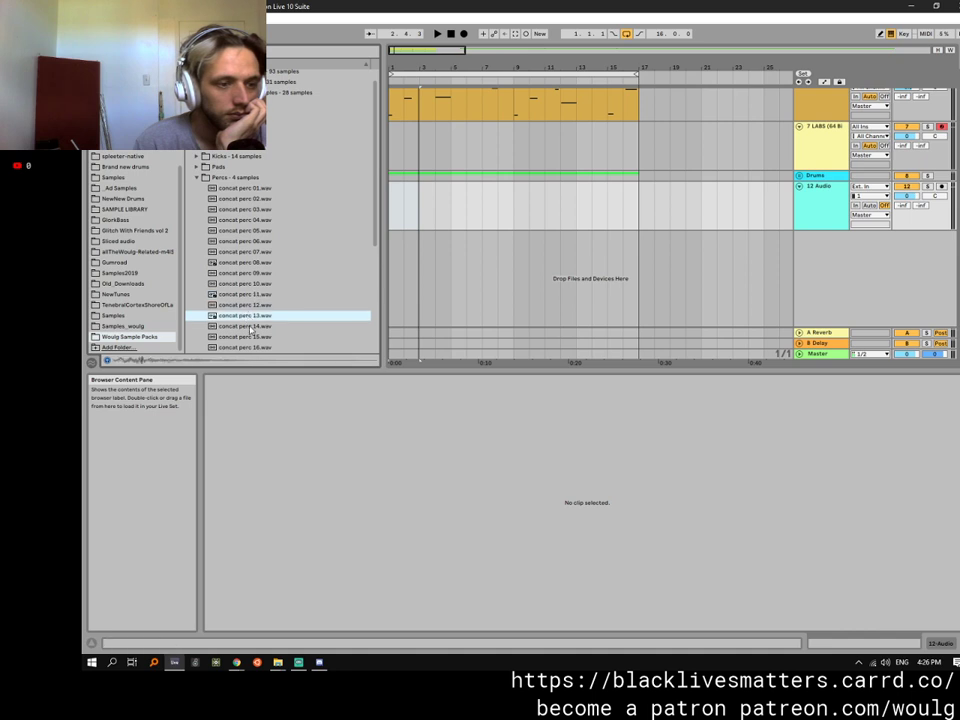
pyautogui.click(250, 327)
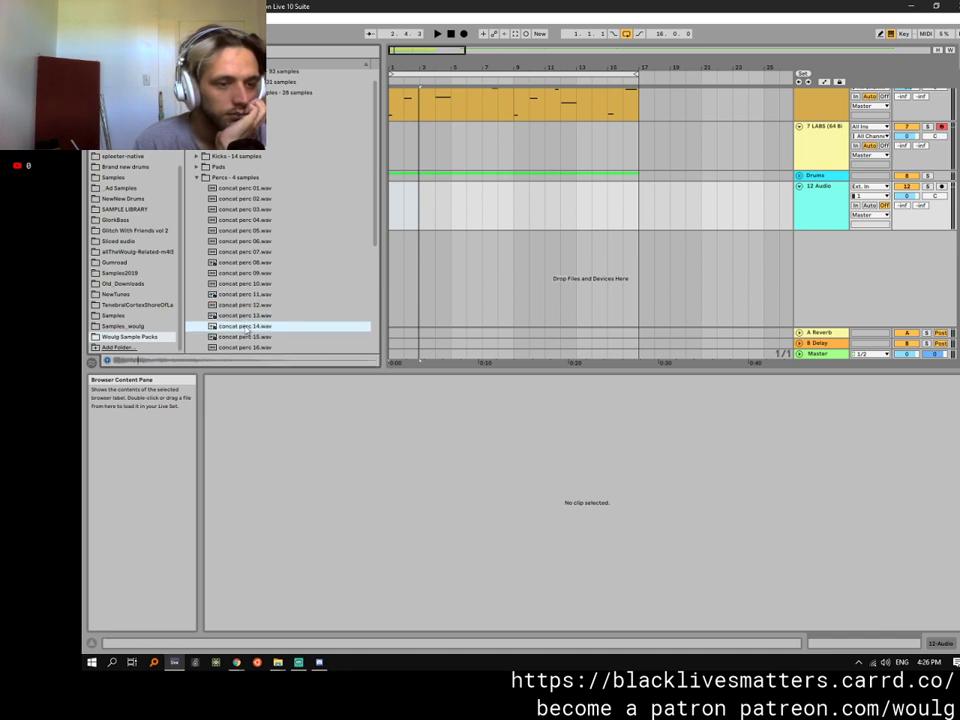
# Place concat perc 14.wav on a new audio track, start it at 1.3.1 and set its clip gain to -1.86 dB.
pyautogui.click(393, 245)
pyautogui.moveTo(390, 250); pyautogui.dragTo(392, 252)
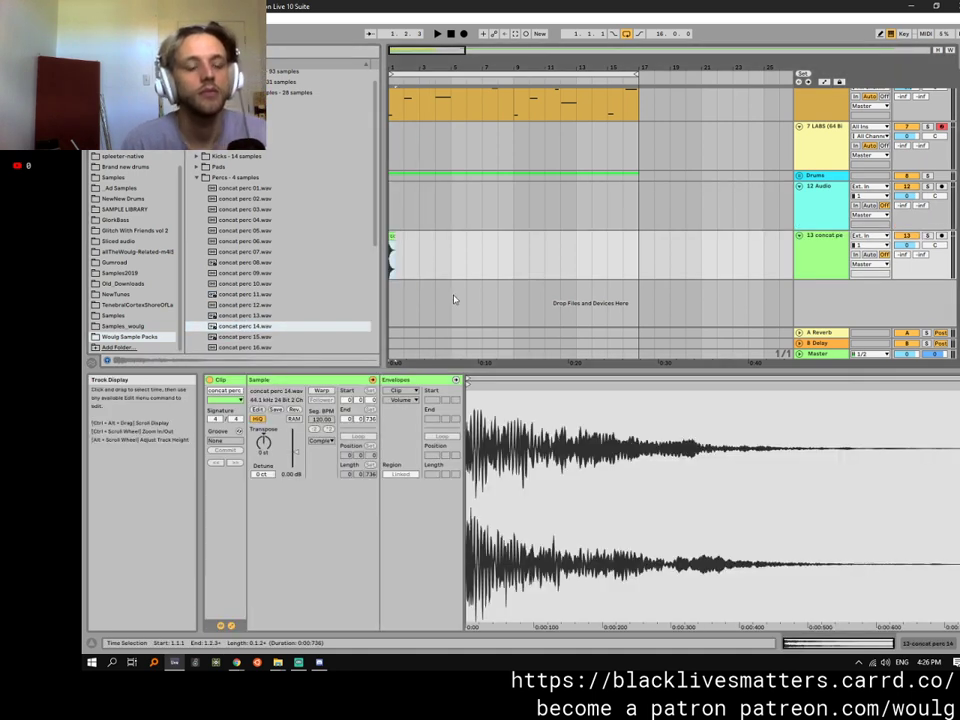
pyautogui.scroll(4, 418, 268)
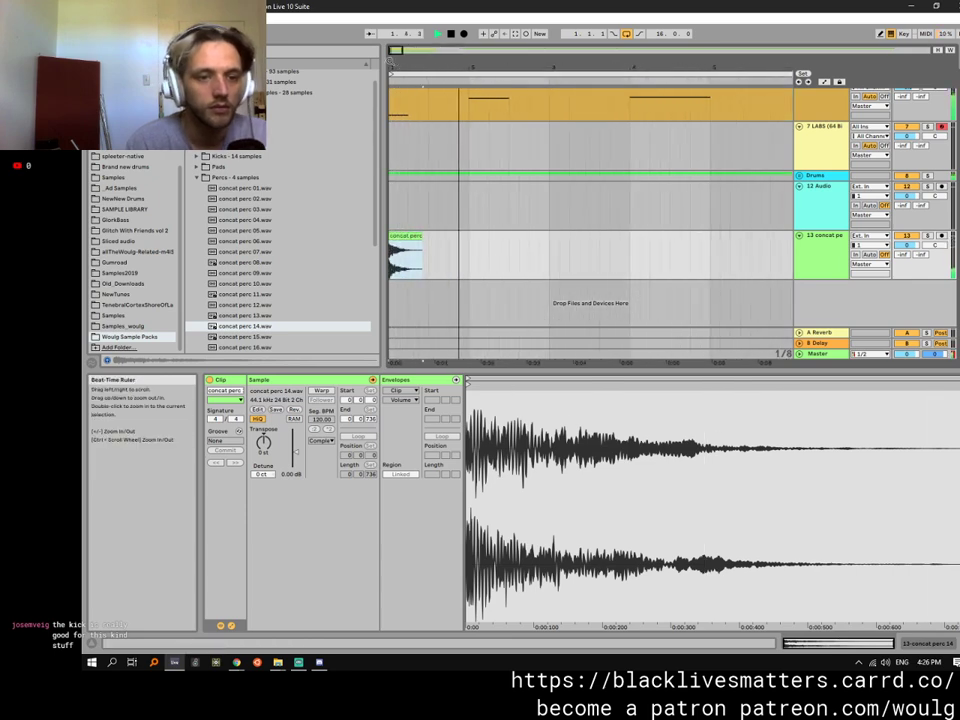
pyautogui.moveTo(415, 280); pyautogui.dragTo(425, 287)
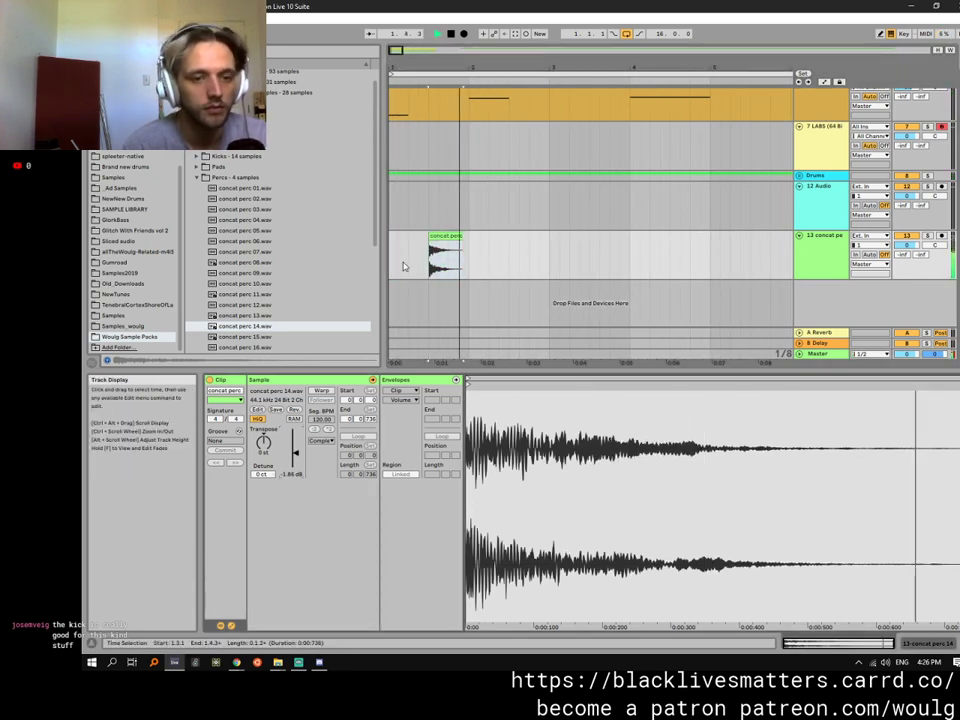
# Duplicate the first bar of the concat perc track repeatedly until the hits fill the arrangement up to bar 17.
pyautogui.click(395, 254)
pyautogui.moveTo(395, 250); pyautogui.dragTo(462, 251)
pyautogui.hotkey('ctrl', 'd')
pyautogui.hotkey('ctrl', 'd')
pyautogui.hotkey('ctrl', 'd')
pyautogui.hotkey('ctrl', 'd')
pyautogui.hotkey('ctrl', 'd')
pyautogui.hotkey('ctrl', 'd')
pyautogui.hotkey('ctrl', 'd')
pyautogui.hotkey('ctrl', 'd')
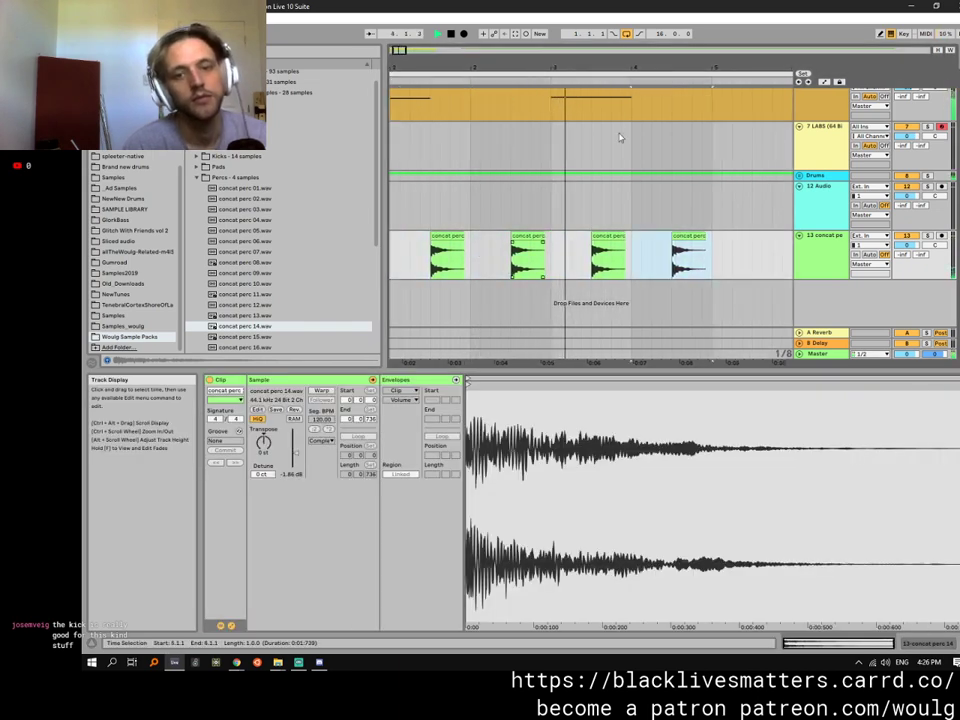
pyautogui.press('-')
pyautogui.hotkey('ctrl', 'd')
pyautogui.hotkey('ctrl', 'd')
pyautogui.hotkey('ctrl', 'd')
pyautogui.hotkey('ctrl', 'd')
pyautogui.hotkey('ctrl', 'd')
pyautogui.hotkey('ctrl', 'd')
pyautogui.press('-')
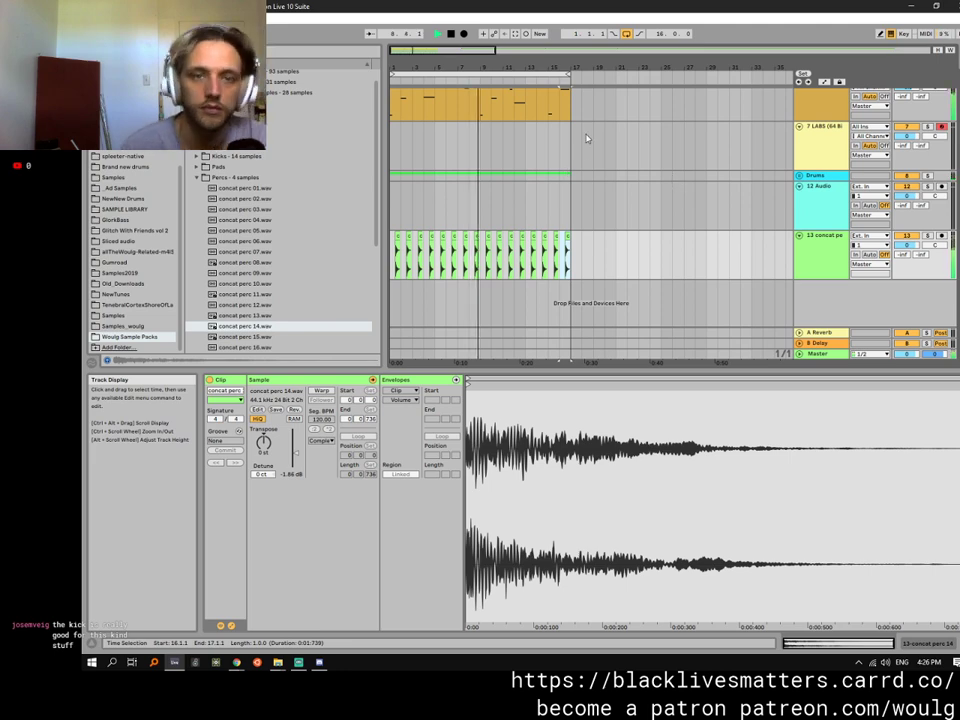
# Unfold the Drums group, draw a B2 note at 4.3.1 in track 9's MIDI clip and restart playback.
pyautogui.click(800, 176)
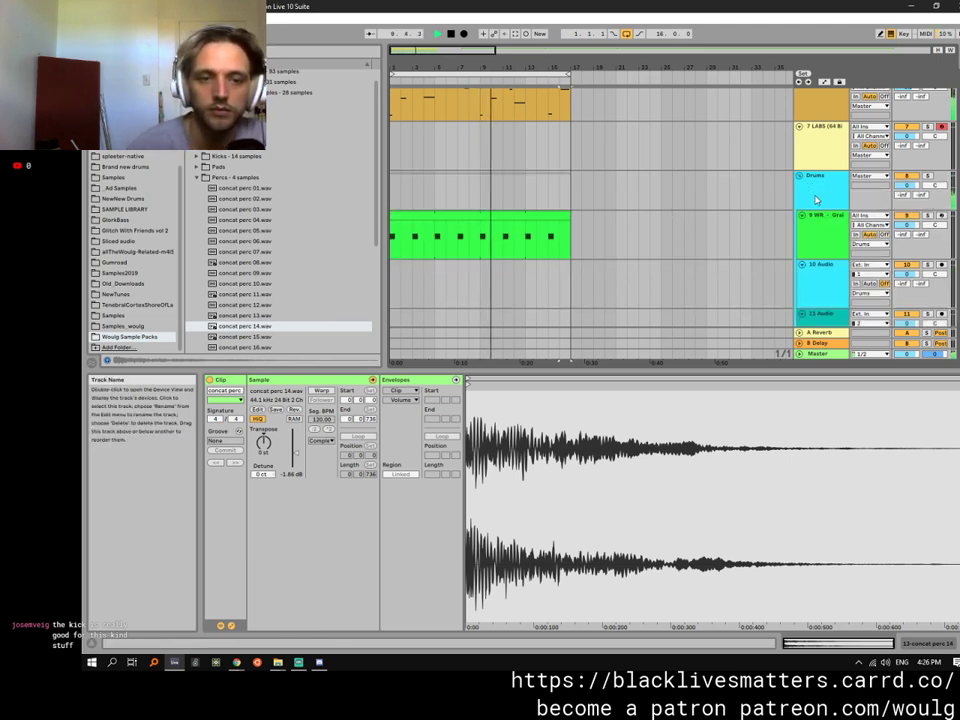
pyautogui.click(816, 198)
pyautogui.click(467, 216)
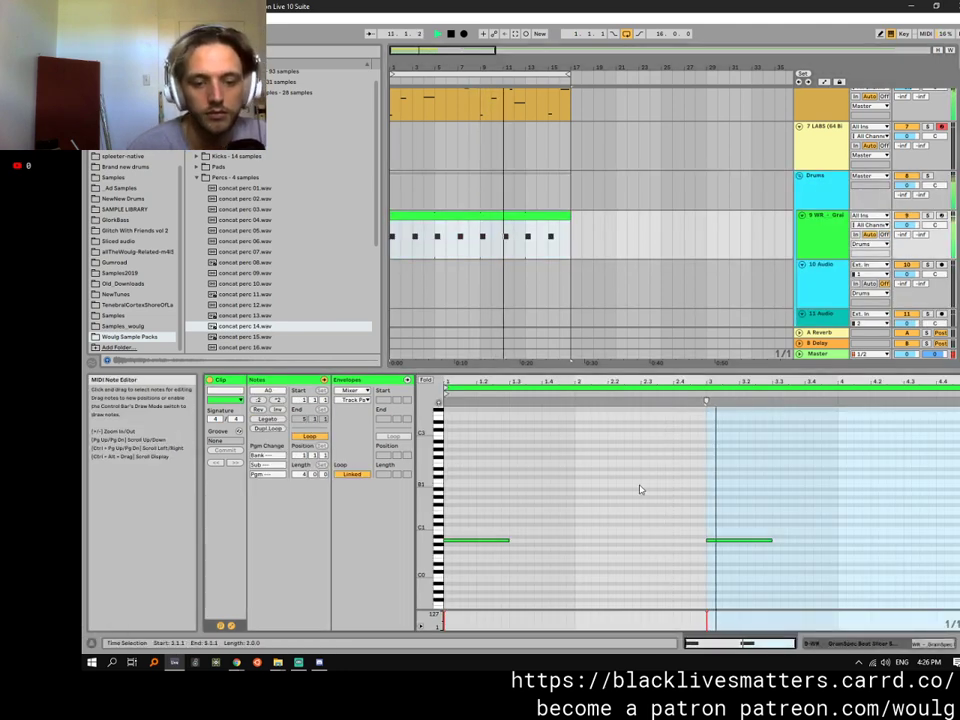
pyautogui.press('b')
pyautogui.click(908, 437)
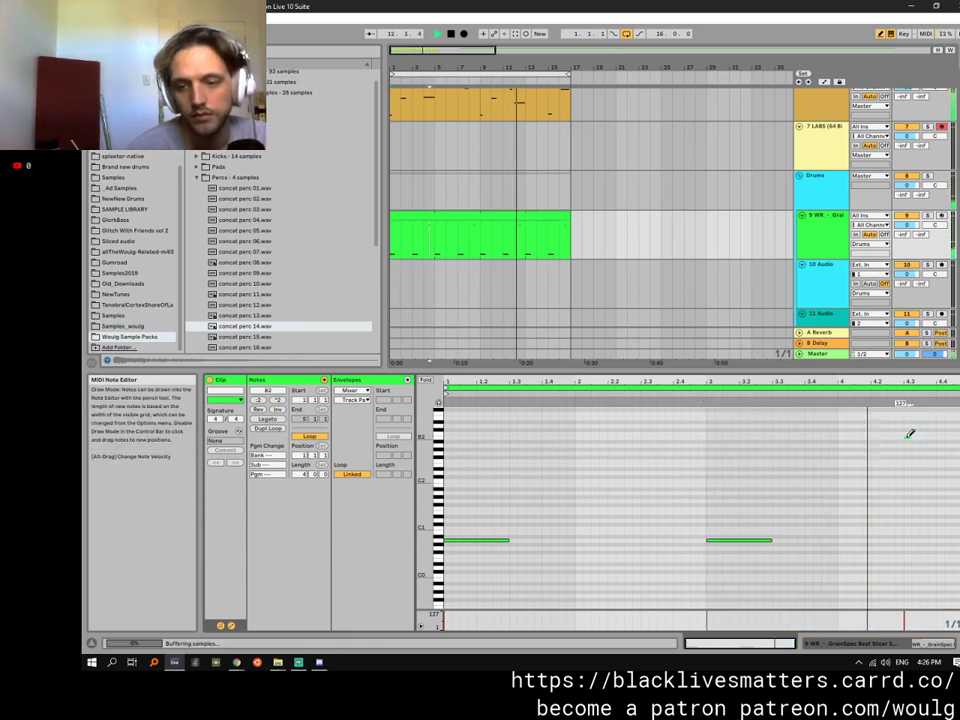
pyautogui.press('space')
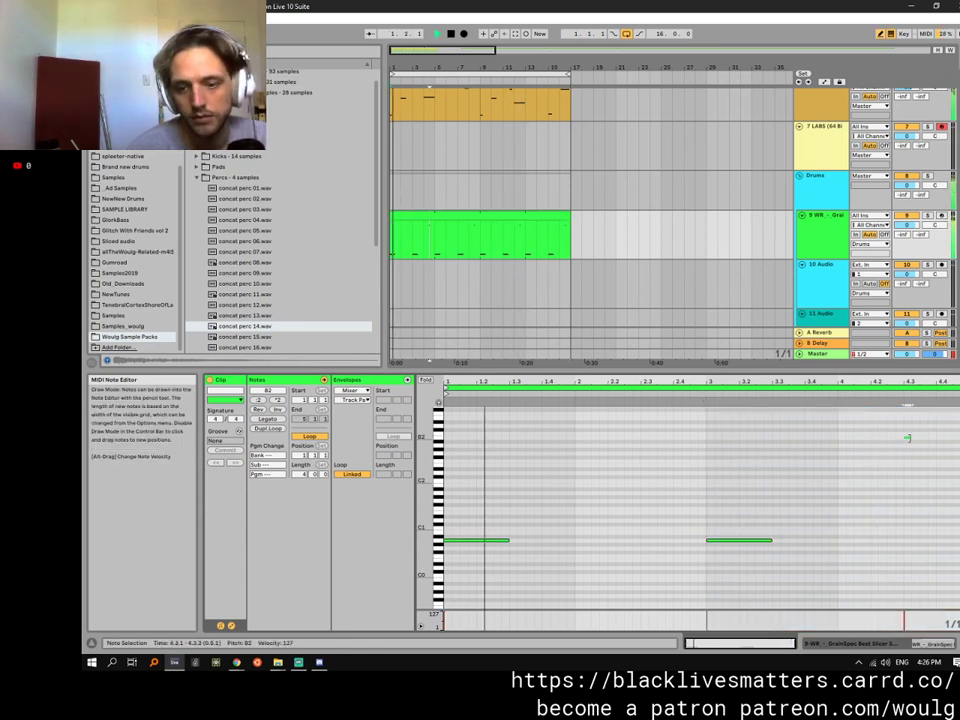
# Lengthen the B2 note to 4.3.3 and draw a run of short notes to bar 4's end, including G#2, B3, A3 and A2.
pyautogui.moveTo(909, 438); pyautogui.dragTo(920, 437)
pyautogui.click(923, 449)
pyautogui.scroll(2, 927, 448)
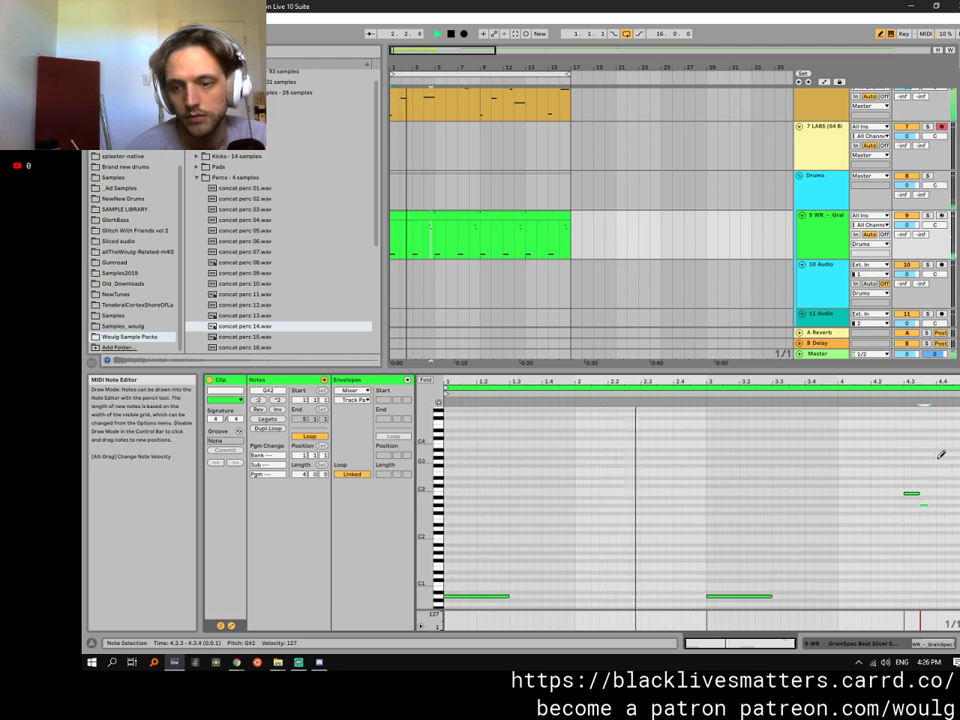
pyautogui.click(936, 446)
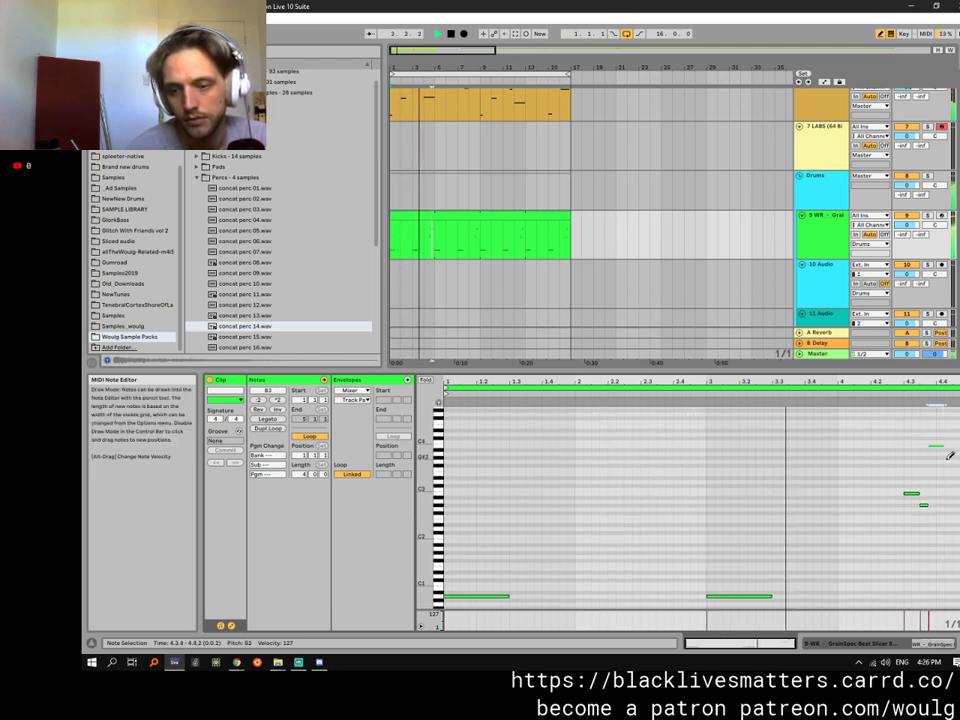
pyautogui.click(948, 454)
pyautogui.click(955, 486)
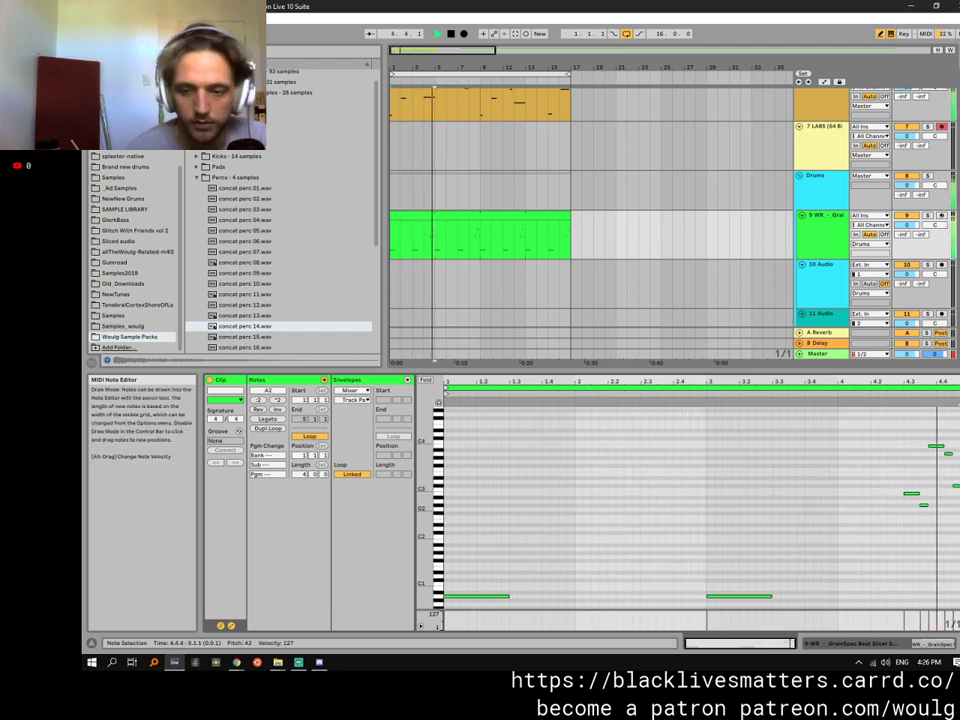
# Shorten the closing notes of bar 4 in track 9's clip and insert very short G3 and E3 notes between them.
pyautogui.hotkey('ctrl', 'a')
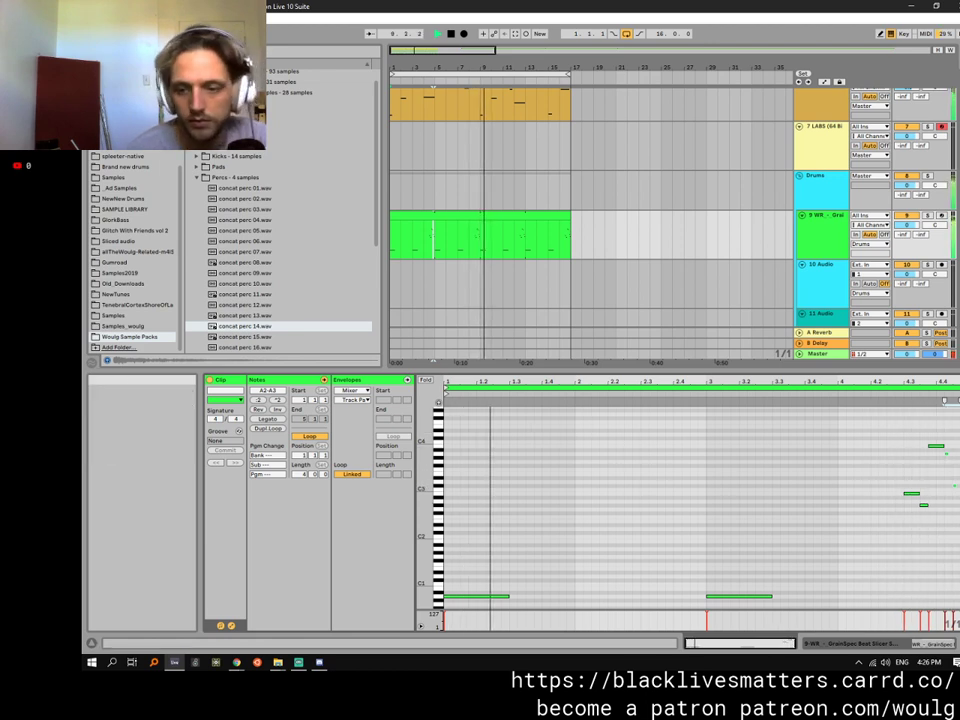
pyautogui.moveTo(950, 383); pyautogui.dragTo(857, 435)
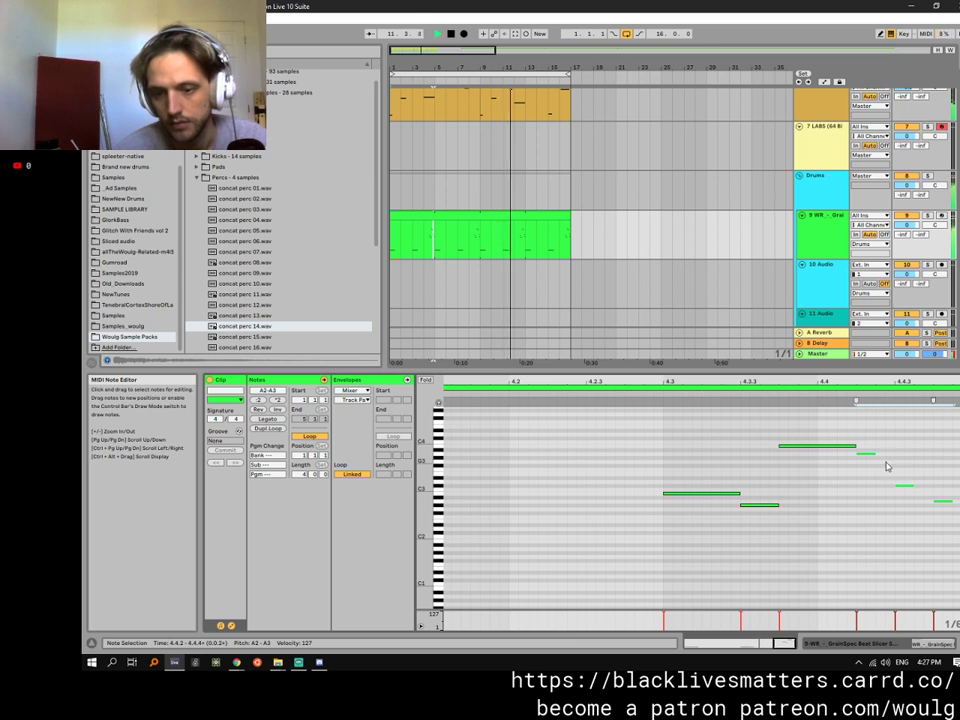
pyautogui.click(881, 468)
pyautogui.click(873, 454)
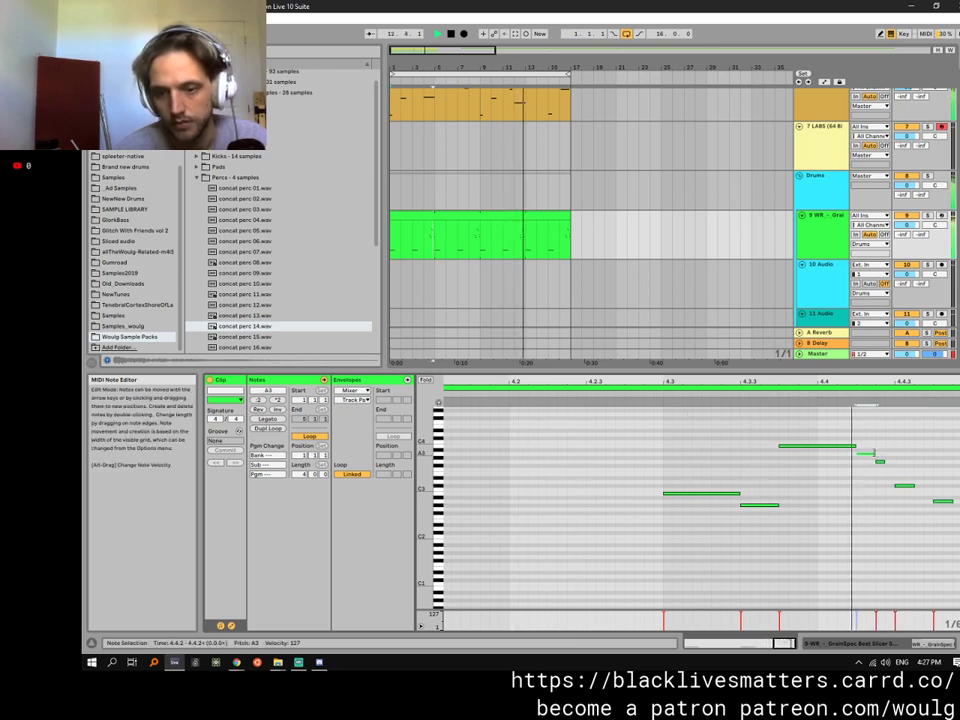
pyautogui.moveTo(875, 454); pyautogui.dragTo(866, 454)
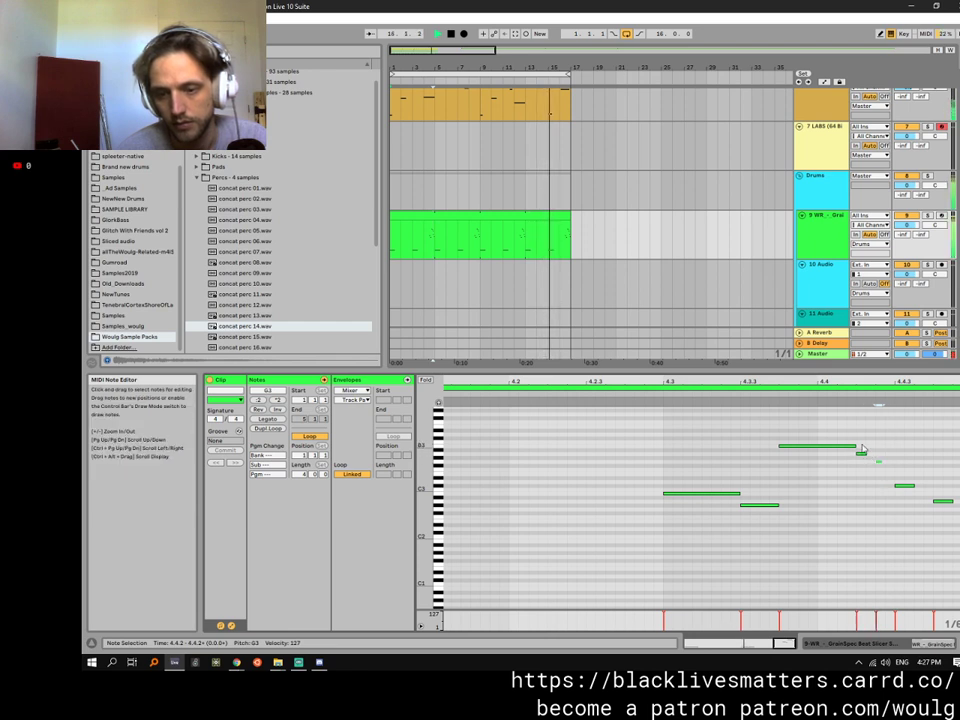
pyautogui.moveTo(858, 442); pyautogui.dragTo(919, 474)
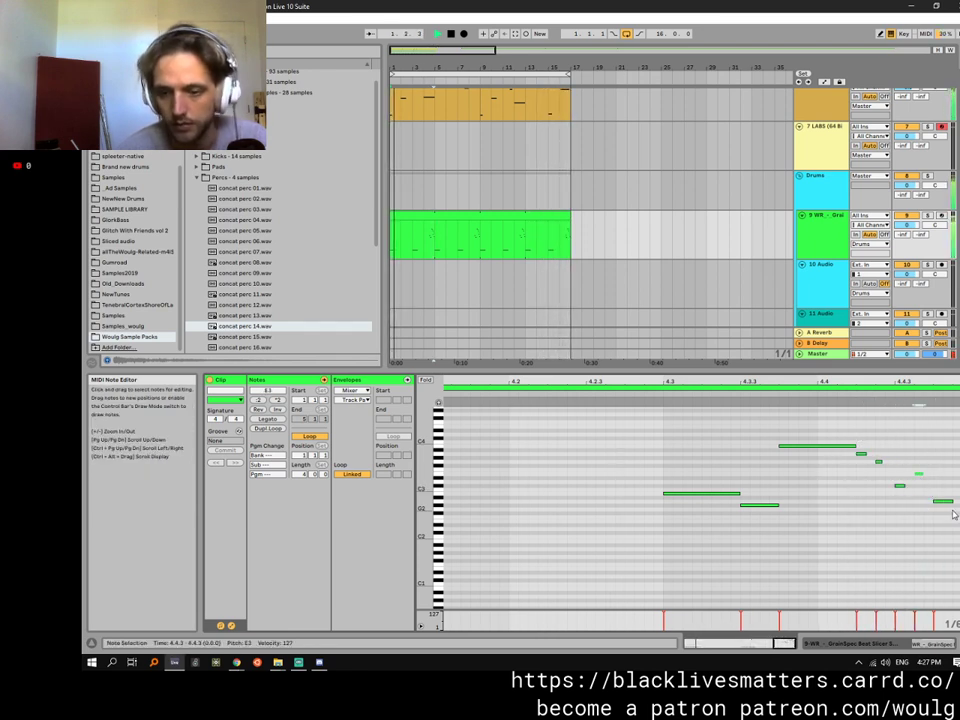
pyautogui.click(950, 501)
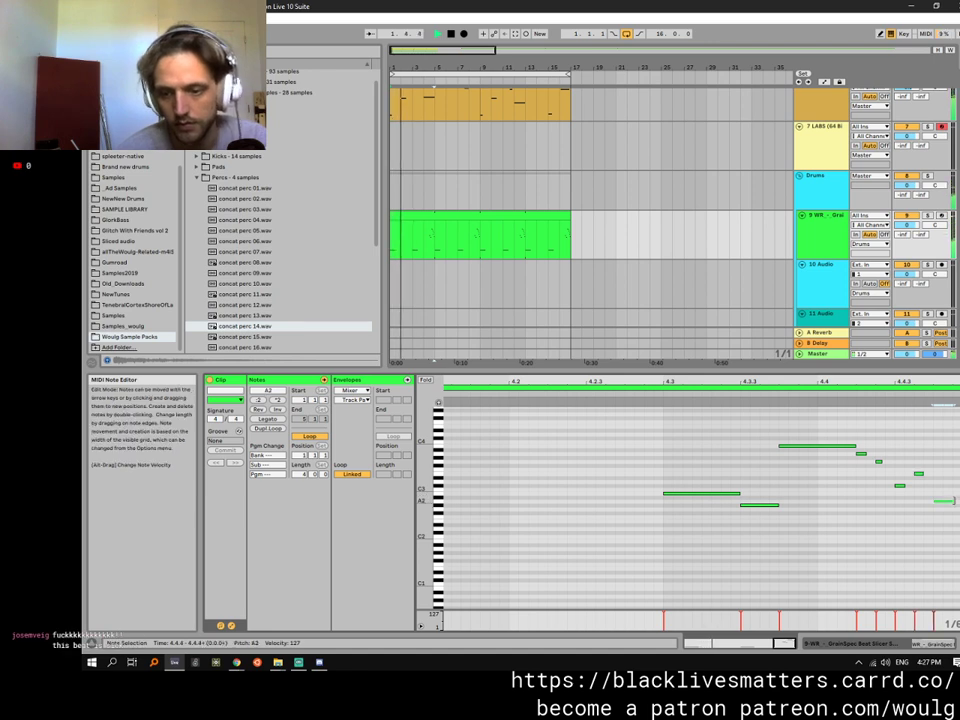
pyautogui.doubleClick(715, 381)
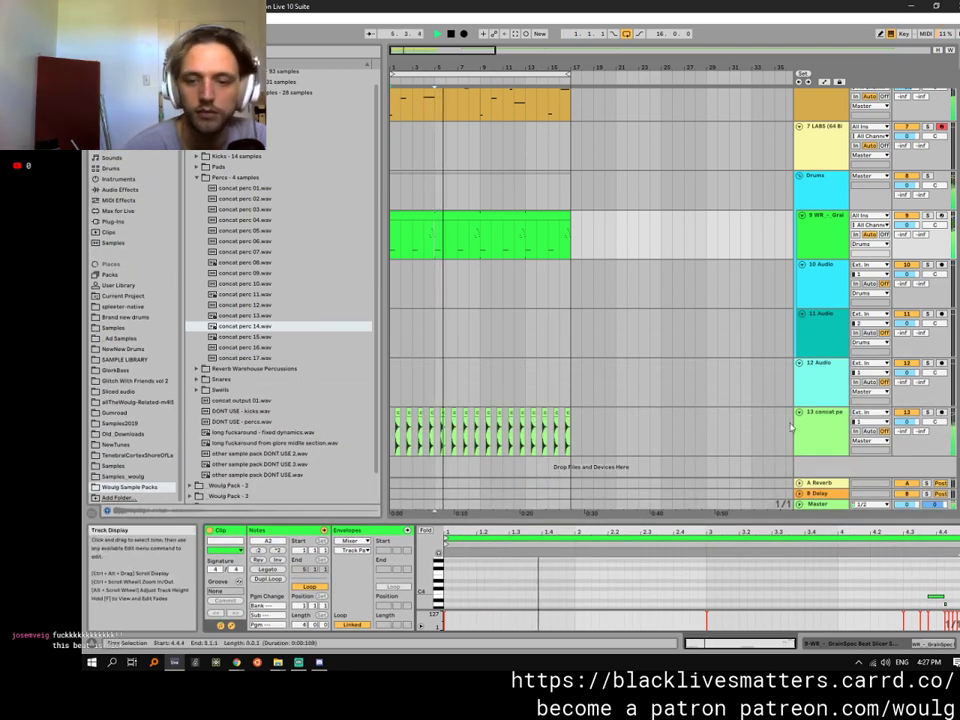
# Move the concat perc track into the Drums group below track 10 and show the group's effect devices.
pyautogui.moveTo(790, 427); pyautogui.dragTo(832, 338)
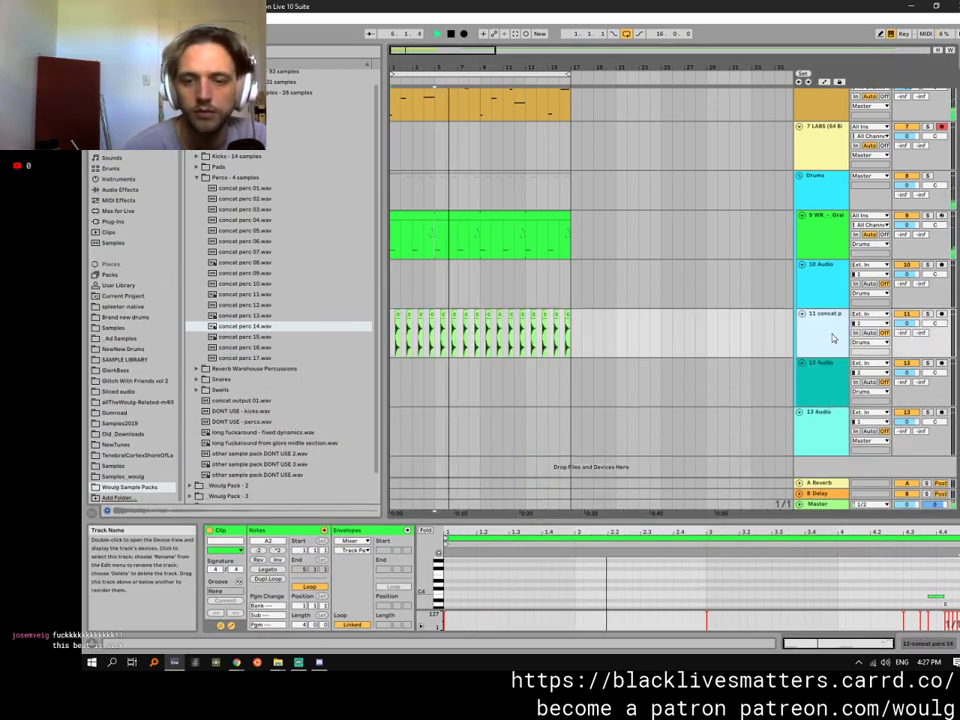
pyautogui.click(832, 197)
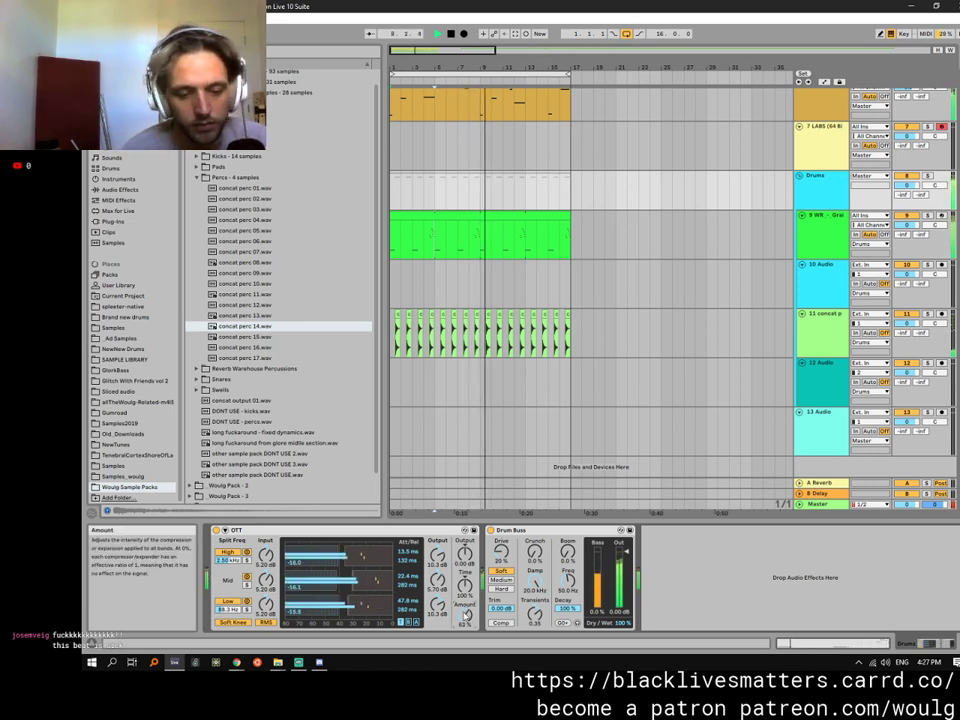
# Set the Drums group's OTT to 49% Amount and 6.00 dB Output, and collapse the Percs folder in the sample browser.
pyautogui.moveTo(466, 614); pyautogui.dragTo(466, 642)
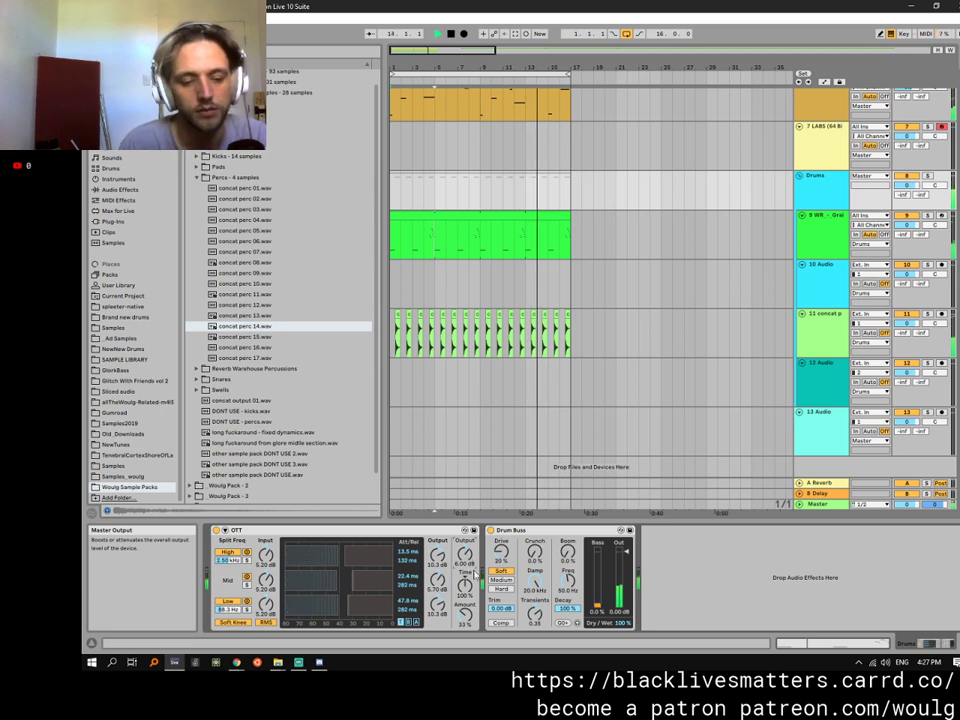
pyautogui.moveTo(464, 614); pyautogui.dragTo(464, 610)
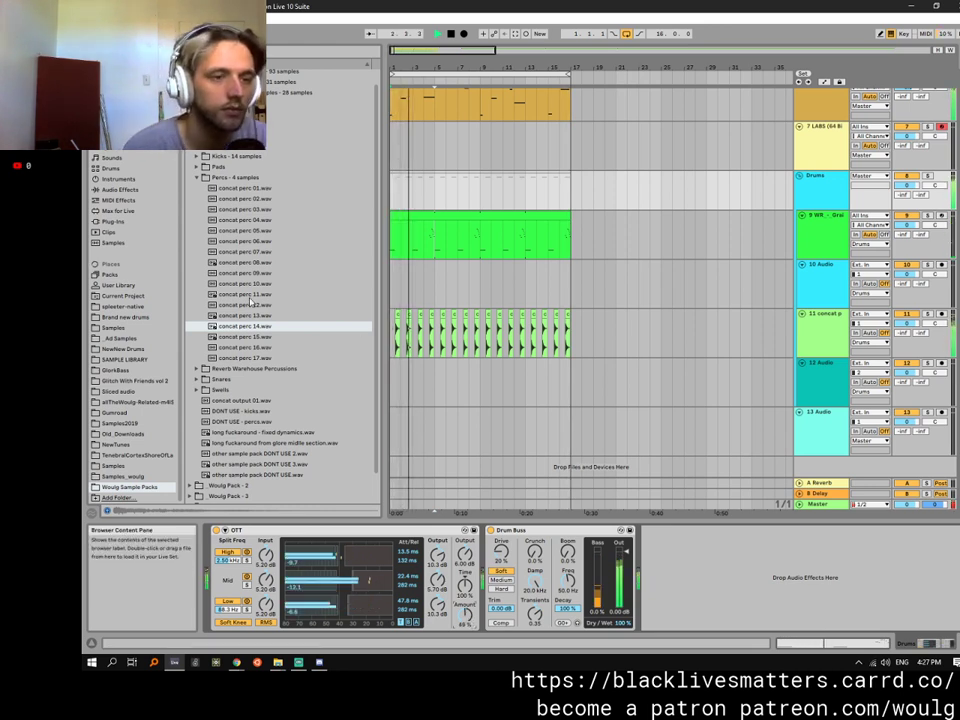
pyautogui.click(198, 178)
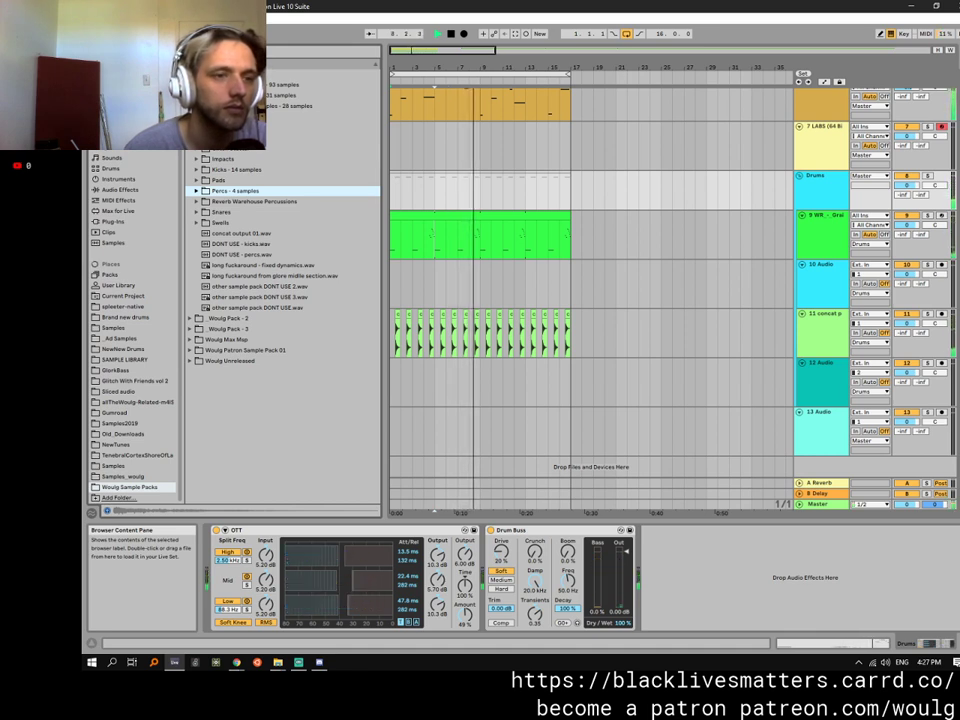
pyautogui.click(284, 84)
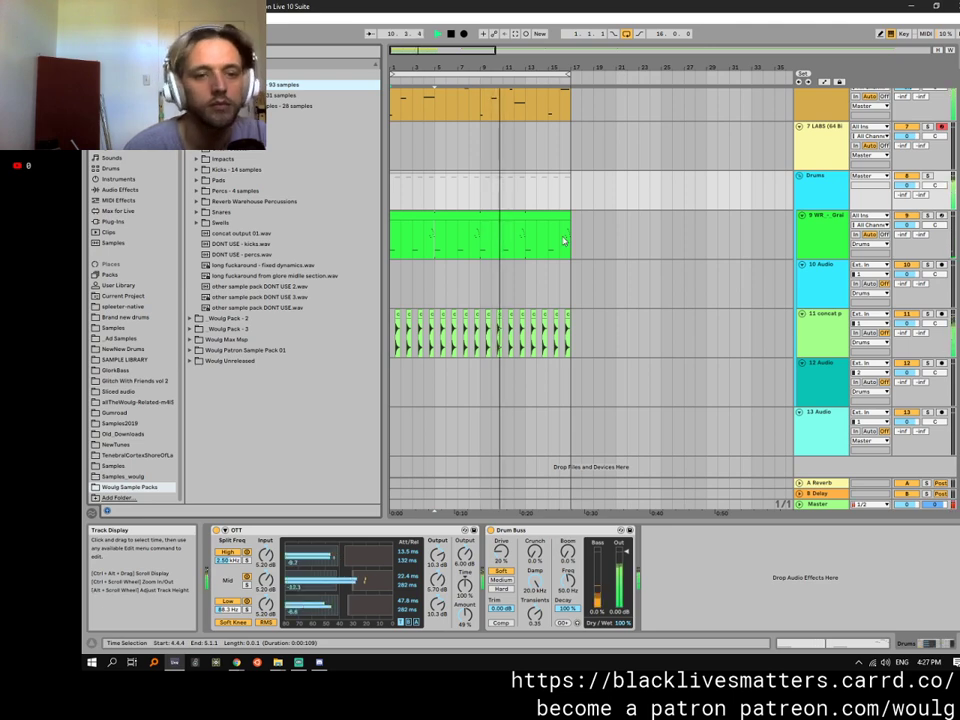
# Create an eight-bar MIDI clip at bar 1 on the LABS track and extend it as a loop to bar 17.
pyautogui.scroll(1, 553, 339)
pyautogui.scroll(4, 553, 339)
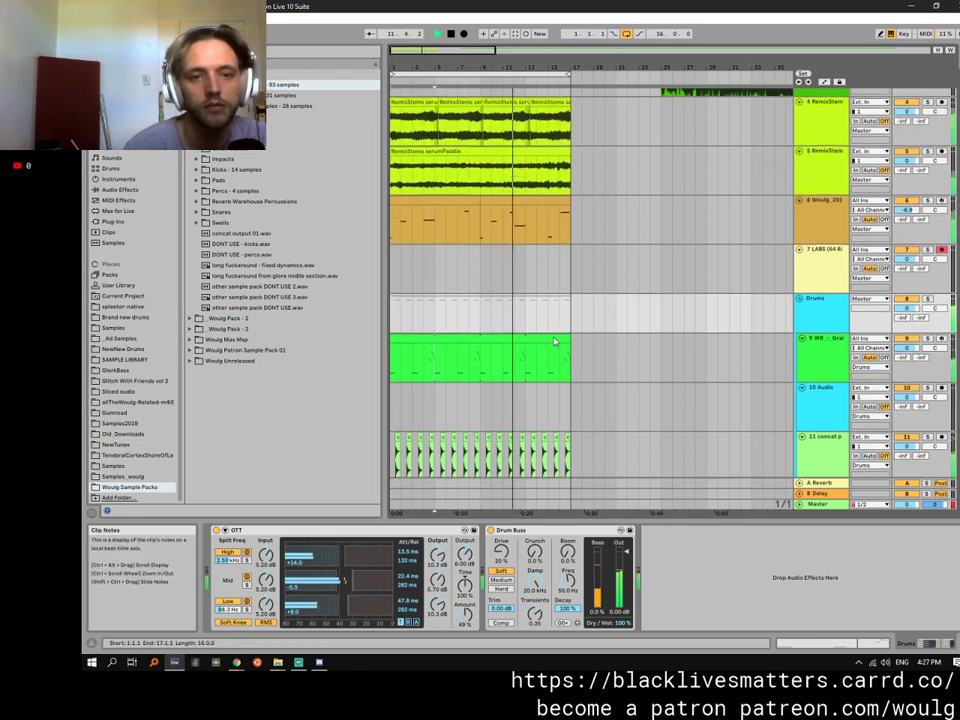
pyautogui.click(834, 419)
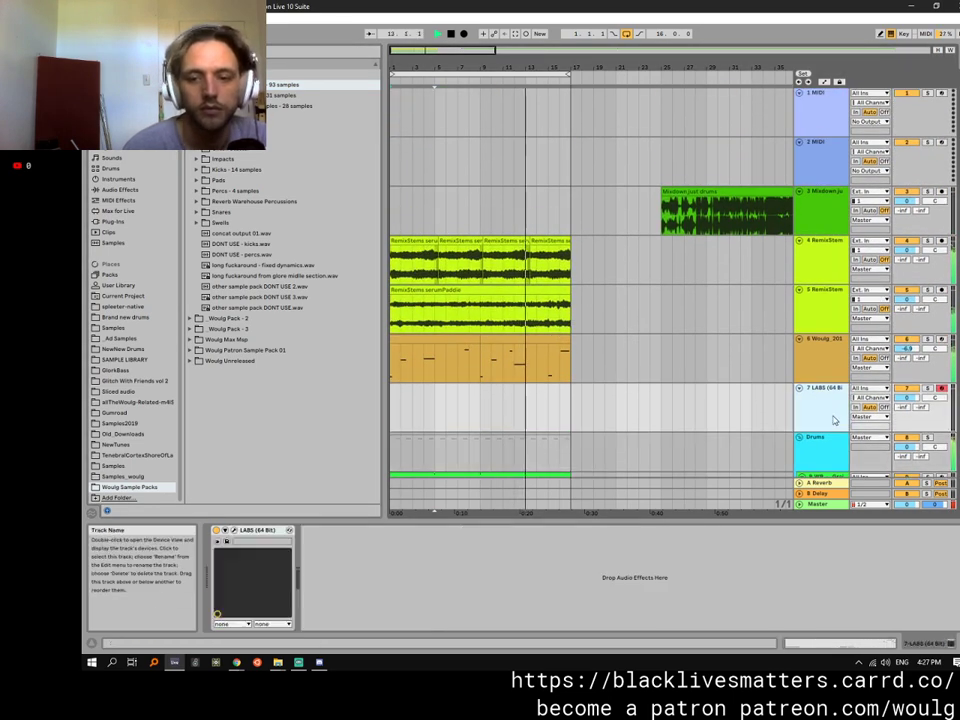
pyautogui.moveTo(394, 401); pyautogui.dragTo(472, 407)
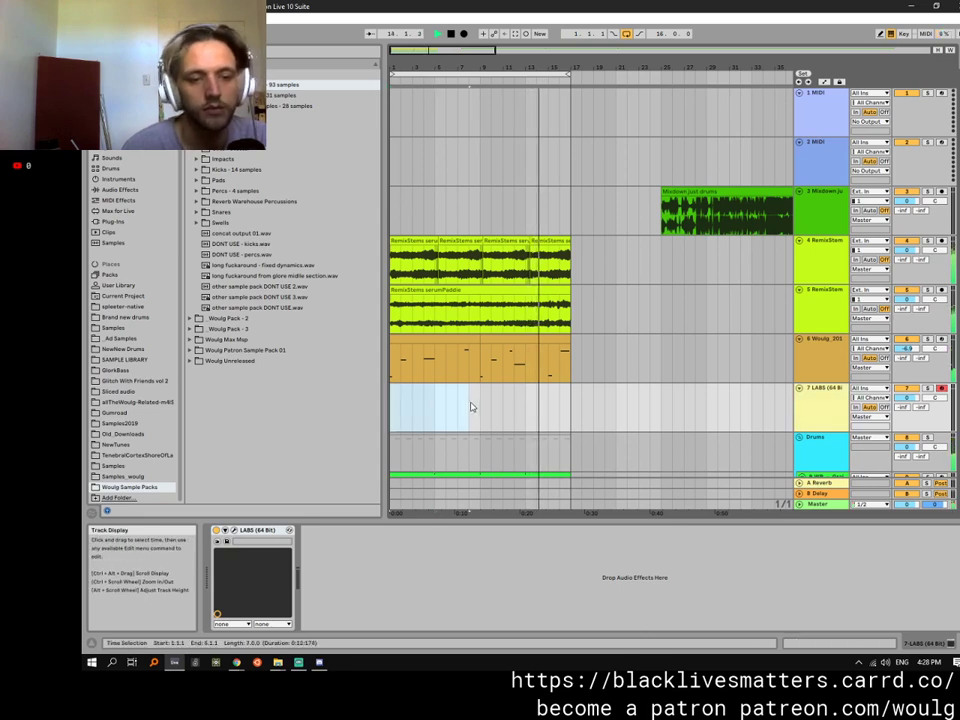
pyautogui.hotkey('ctrl', 'shift', 'm')
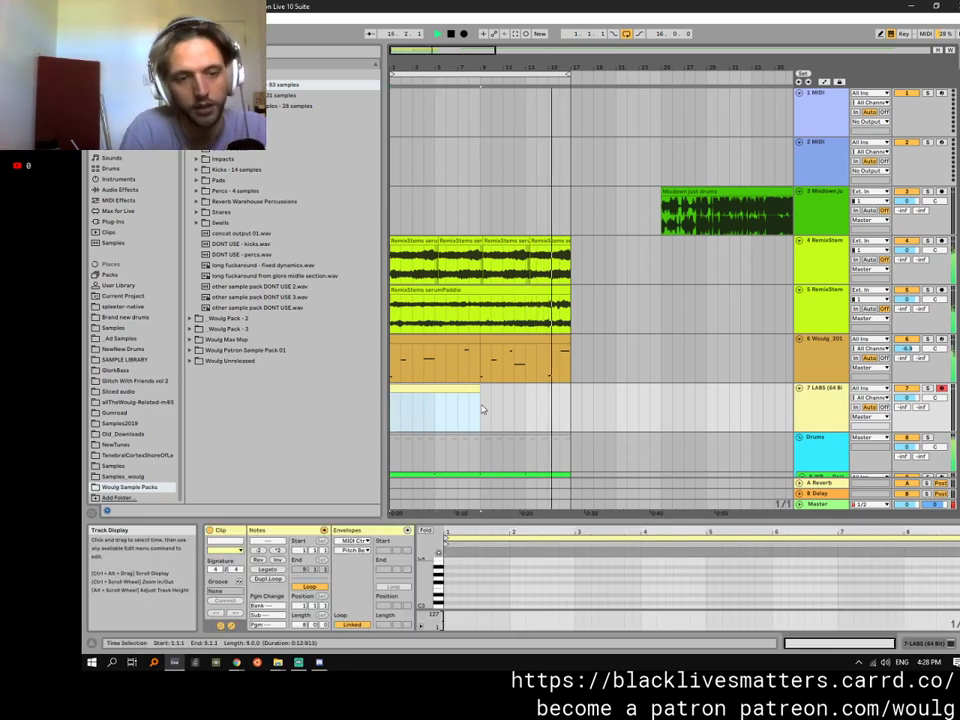
pyautogui.moveTo(480, 395); pyautogui.dragTo(570, 398)
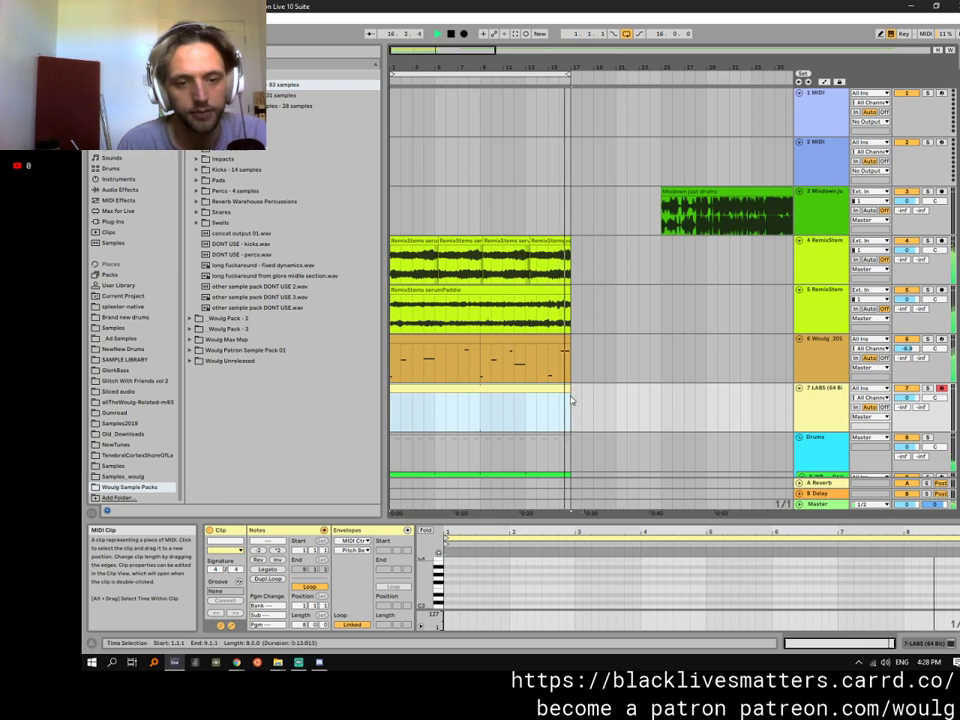
# Enlarge the clip editor, choose the 64 - Hold Pedal envelope and draw it at full level across the LABS clip.
pyautogui.moveTo(420, 521); pyautogui.dragTo(375, 346)
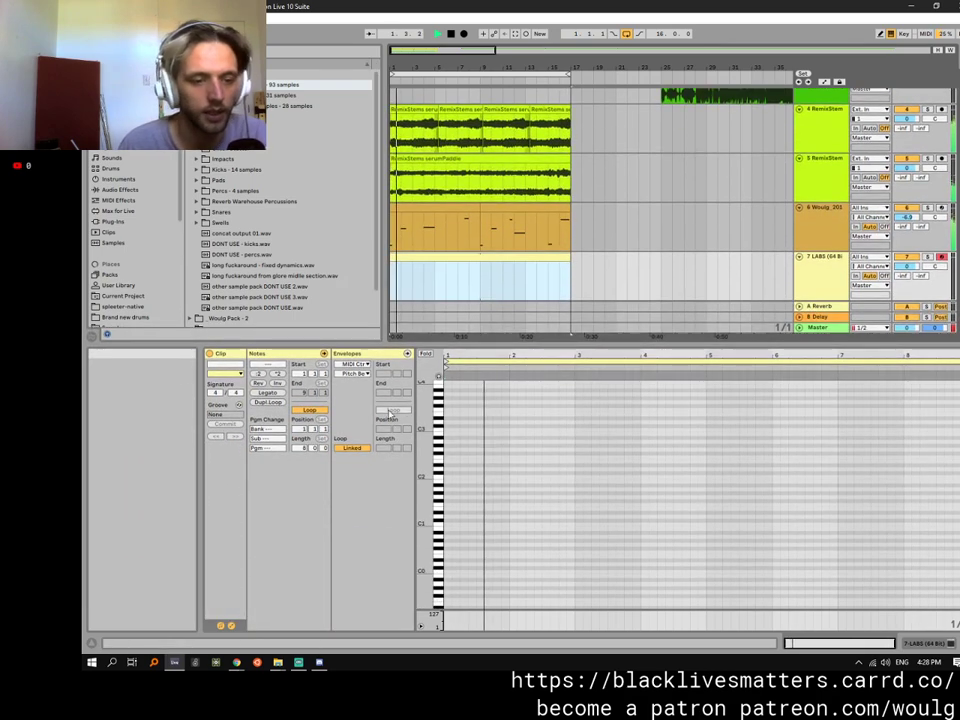
pyautogui.click(353, 372)
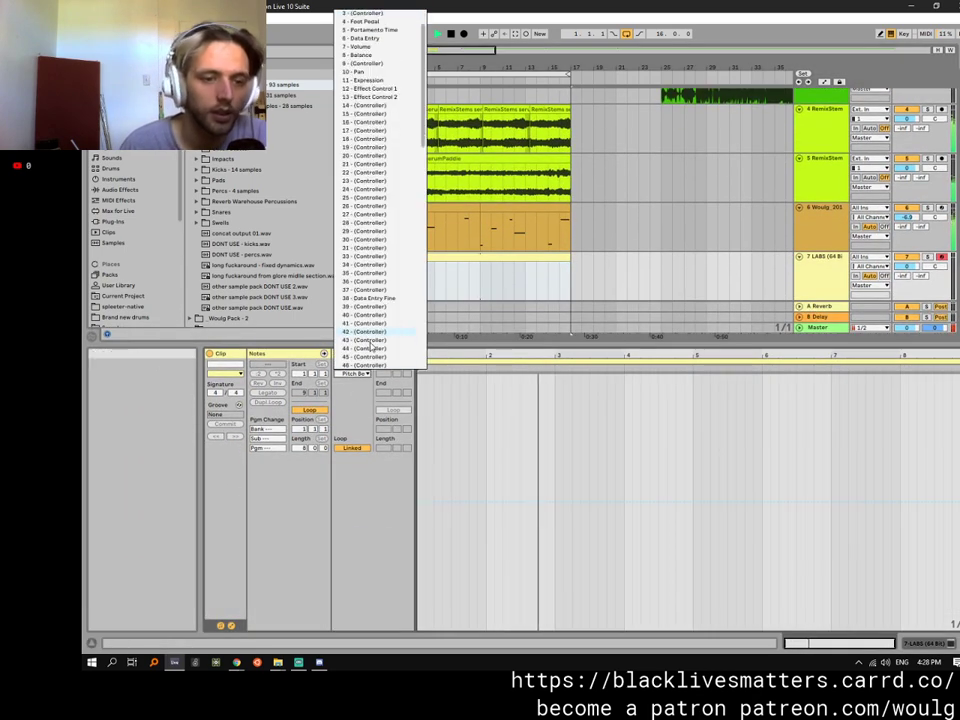
pyautogui.scroll(-10, 386, 275)
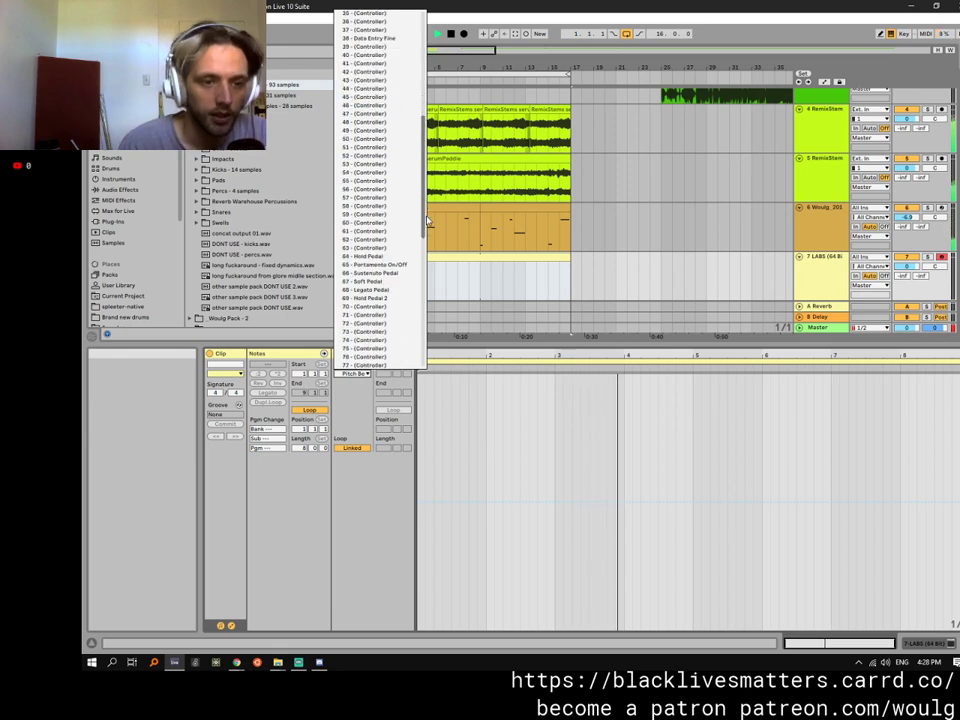
pyautogui.click(372, 256)
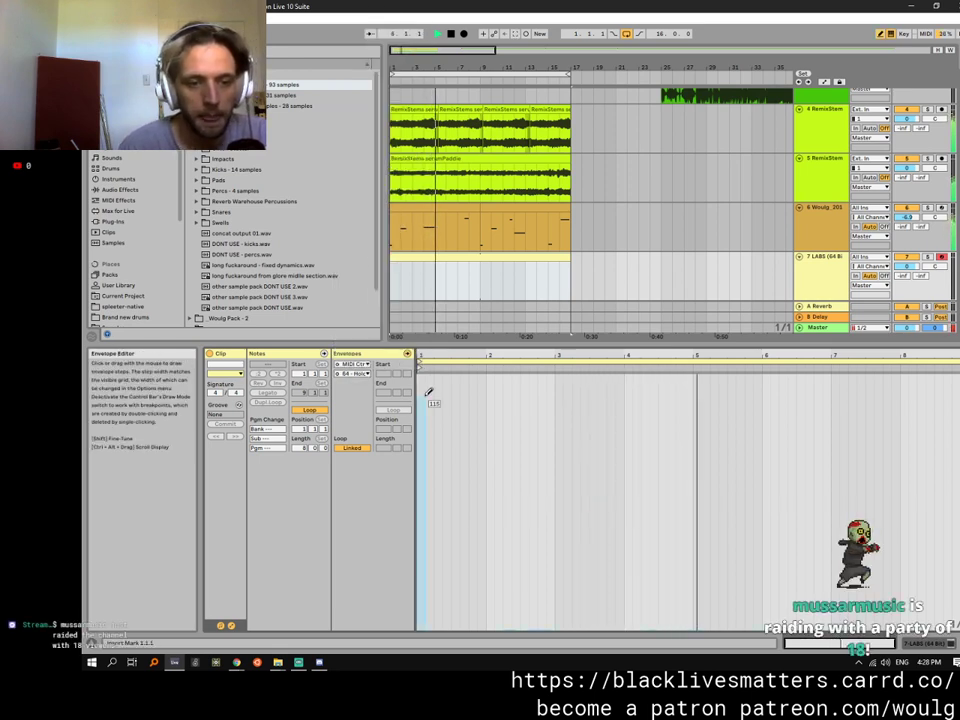
pyautogui.moveTo(430, 355)
pyautogui.mouseDown()
pyautogui.moveTo(483, 339)
pyautogui.moveTo(749, 319)
pyautogui.moveTo(955, 329)
pyautogui.mouseUp()
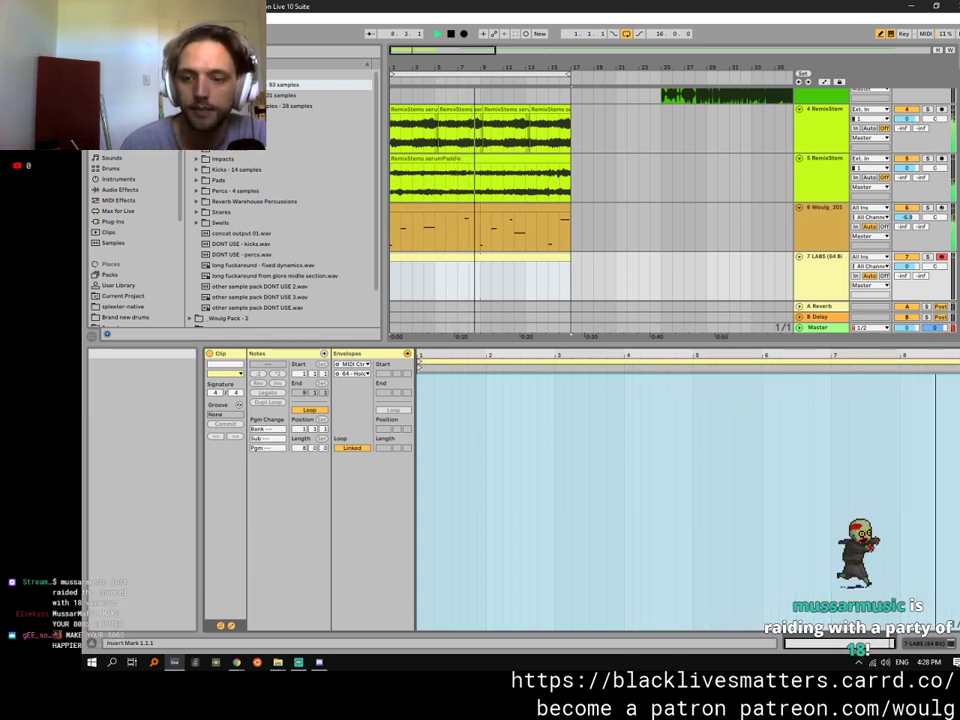
# Return to the LABS clip's notes and draw a short F3 note at 1.1.1.
pyautogui.moveTo(424, 356)
pyautogui.mouseDown()
pyautogui.moveTo(432, 405)
pyautogui.moveTo(463, 459)
pyautogui.mouseUp()
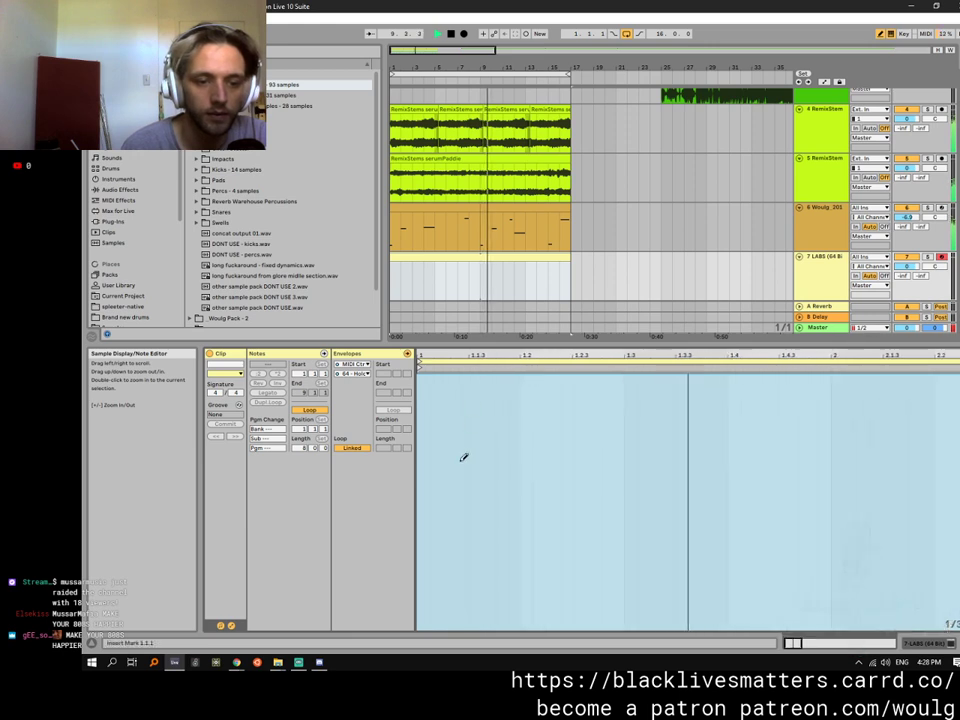
pyautogui.click(287, 354)
pyautogui.click(454, 407)
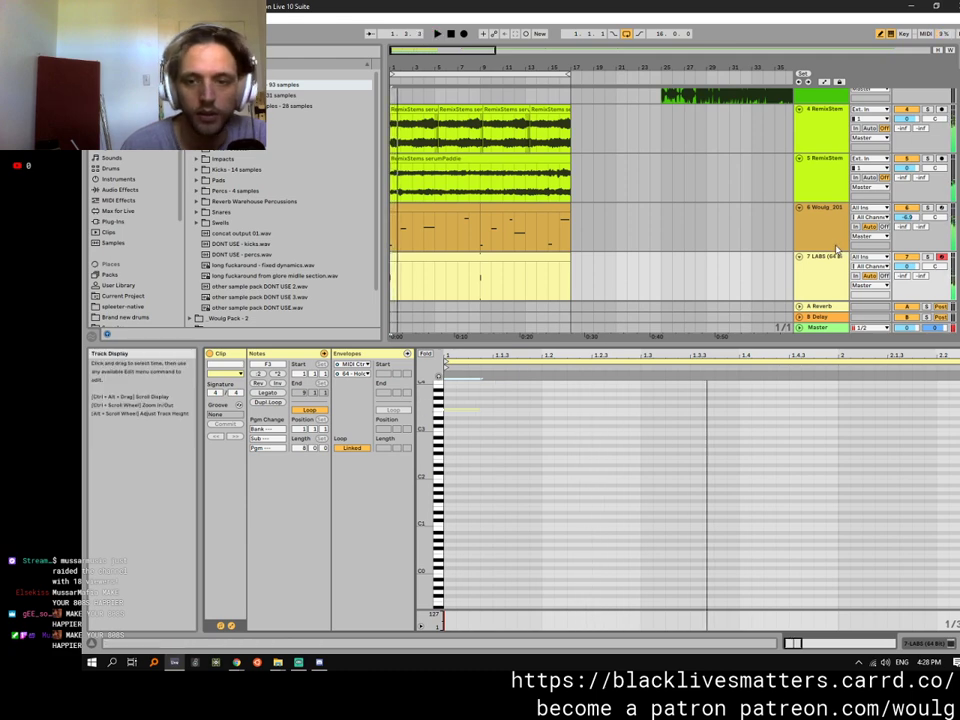
# Check the LABS instrument's interface on track 7 and close its window.
pyautogui.click(830, 288)
pyautogui.click(226, 530)
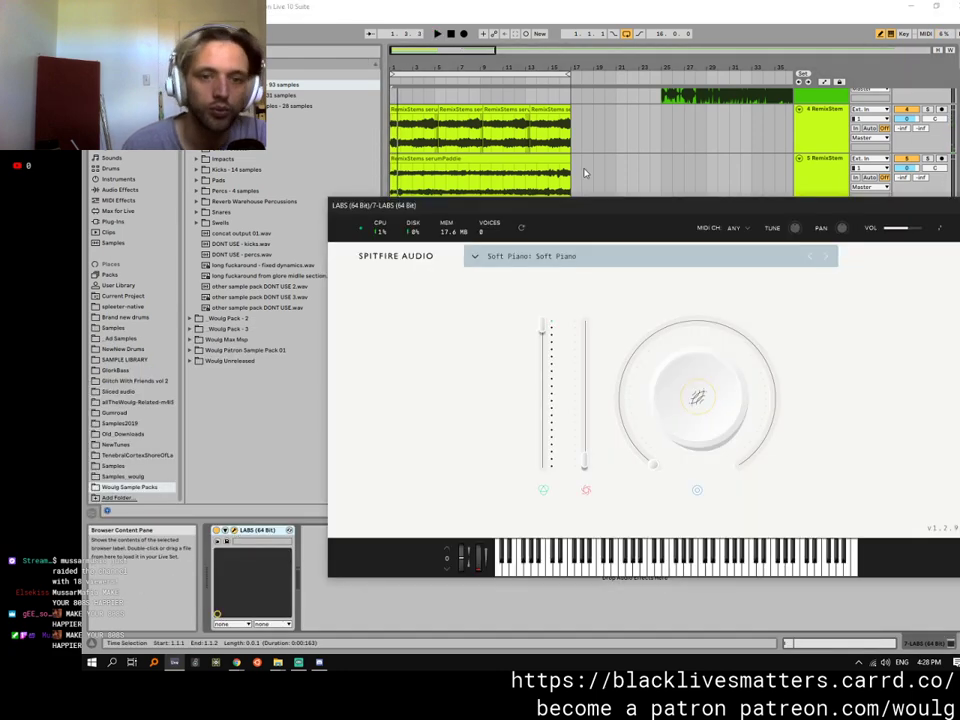
pyautogui.moveTo(912, 233); pyautogui.dragTo(780, 187)
pyautogui.click(826, 186)
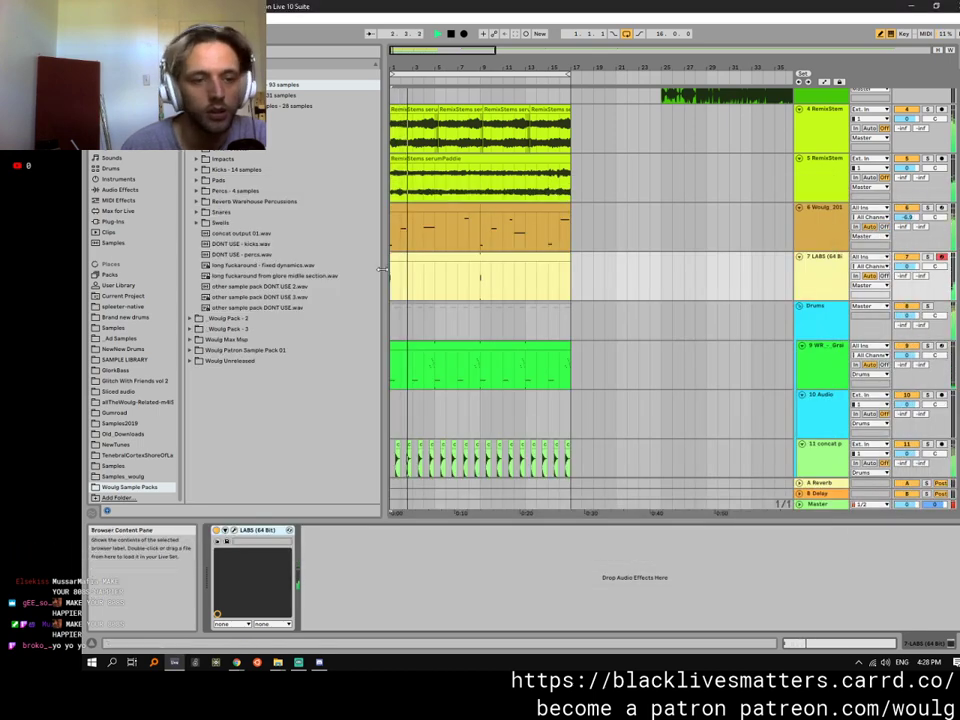
# Set the LABS clip's note grid to fixed 1/16 and lengthen the F3 note to 1.3.
pyautogui.doubleClick(412, 254)
pyautogui.rightClick(480, 409)
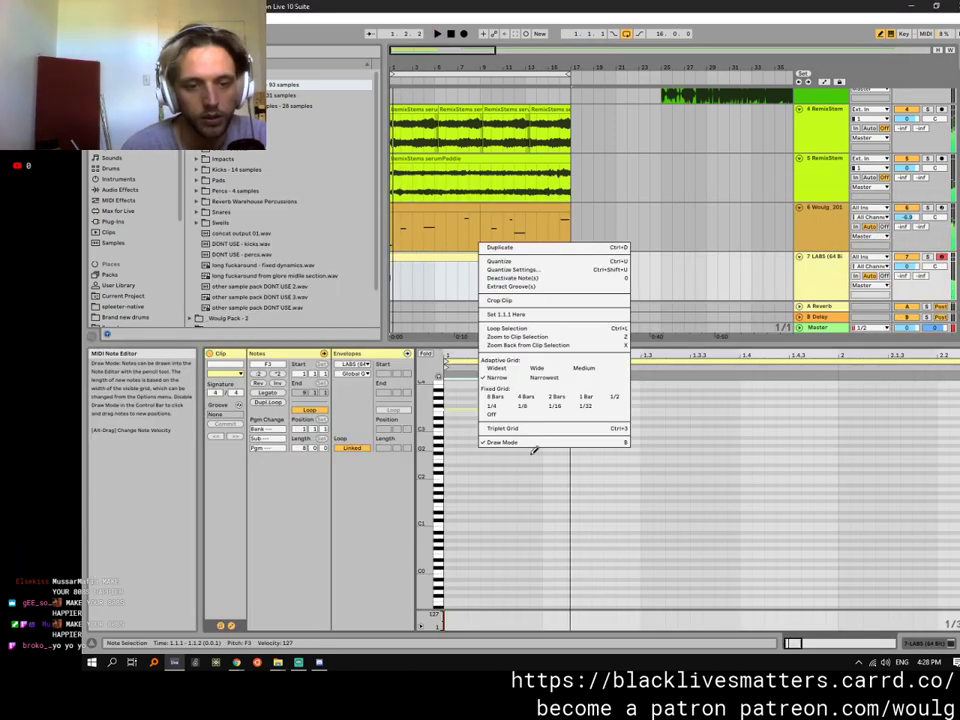
pyautogui.click(562, 406)
pyautogui.moveTo(481, 409); pyautogui.dragTo(643, 410)
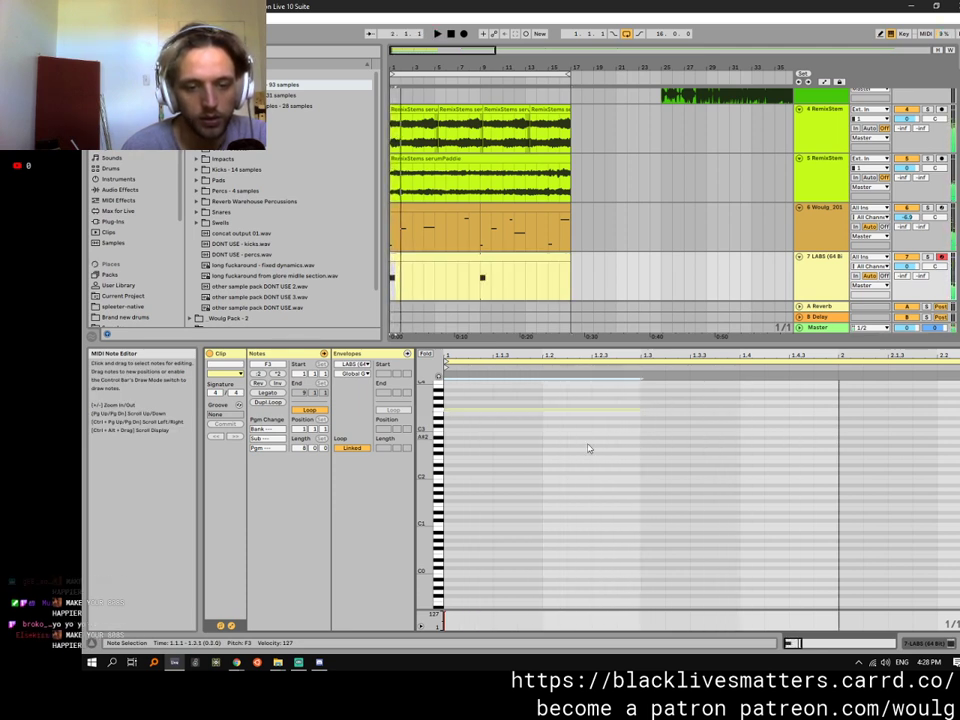
# Try adding an F#3 note at 1.2.1 and a D2 note at 1.2.3, and clear all the LABS clip's notes.
pyautogui.scroll(2, 589, 448)
pyautogui.click(544, 455)
pyautogui.press('space')
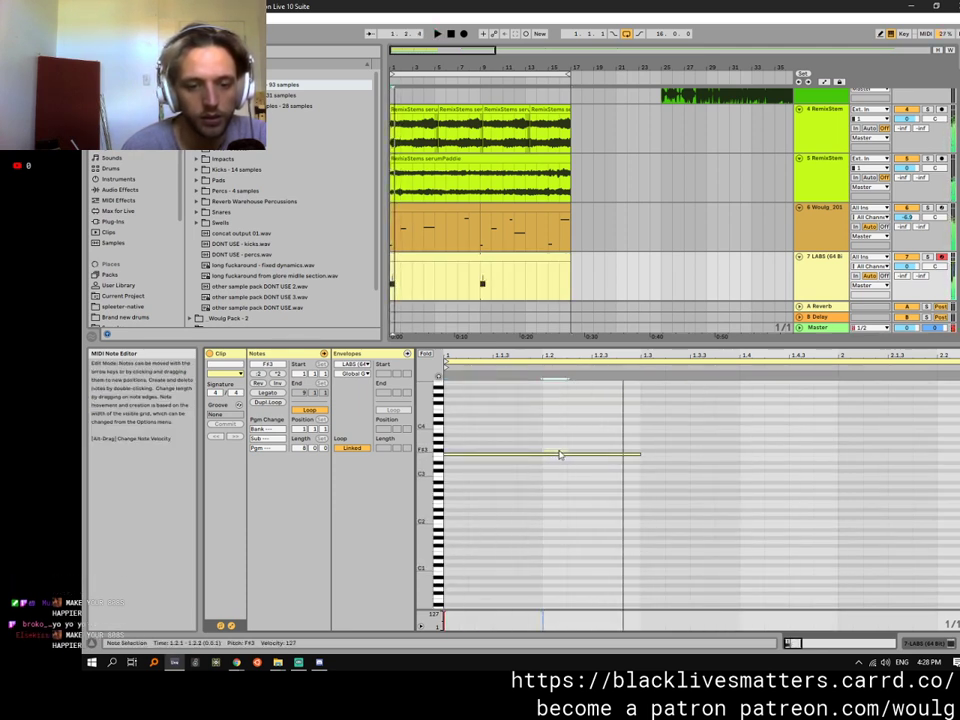
pyautogui.moveTo(566, 452); pyautogui.dragTo(684, 457)
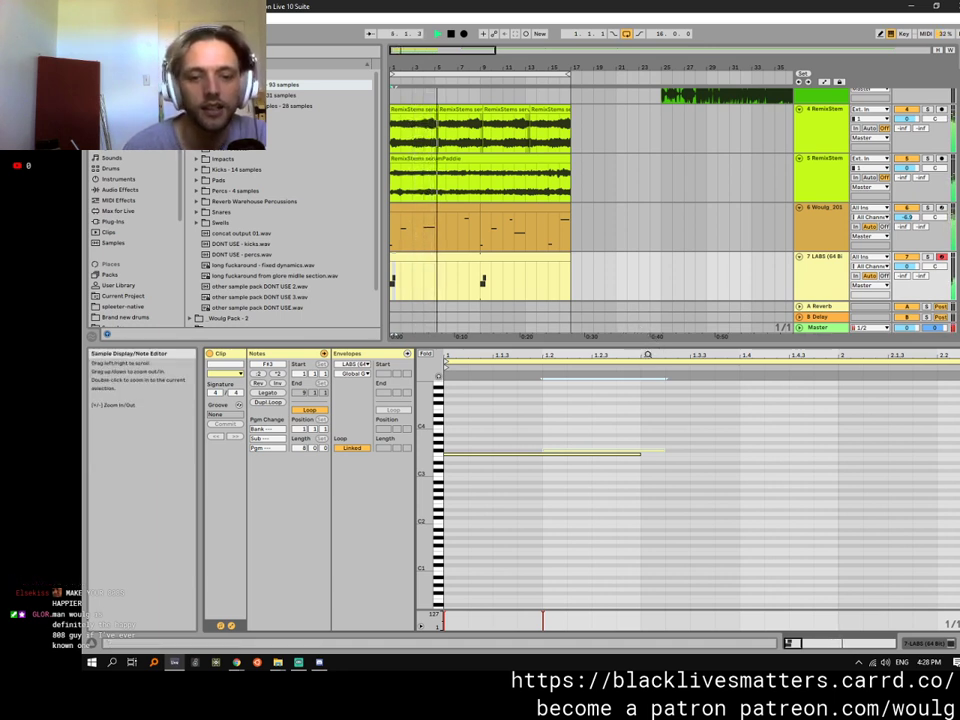
pyautogui.moveTo(647, 354); pyautogui.dragTo(647, 295)
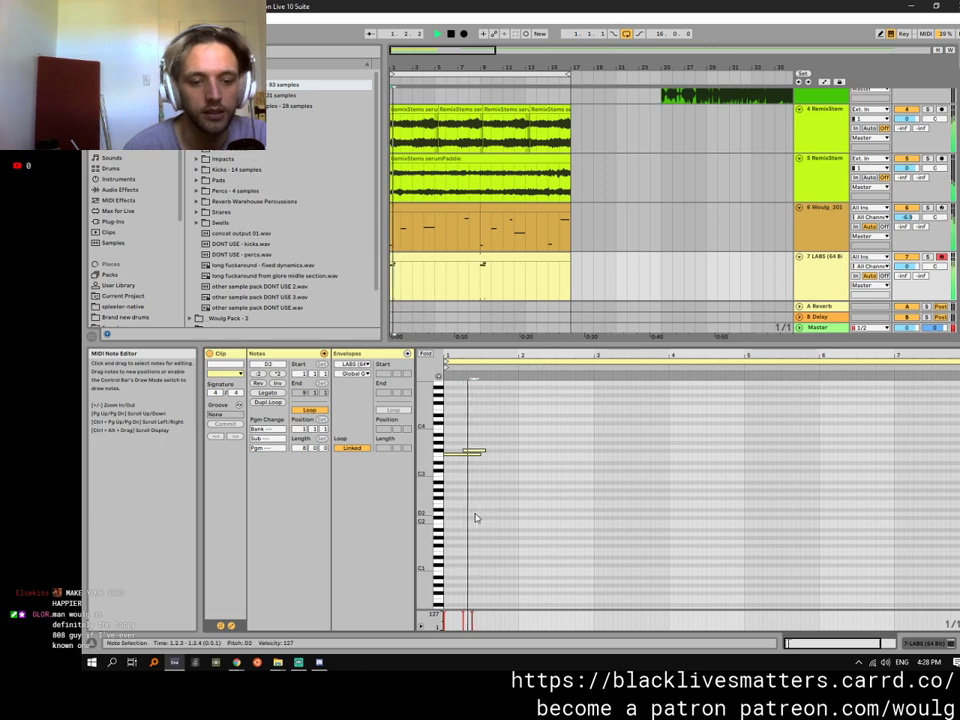
pyautogui.moveTo(488, 514); pyautogui.dragTo(500, 515)
pyautogui.press('space')
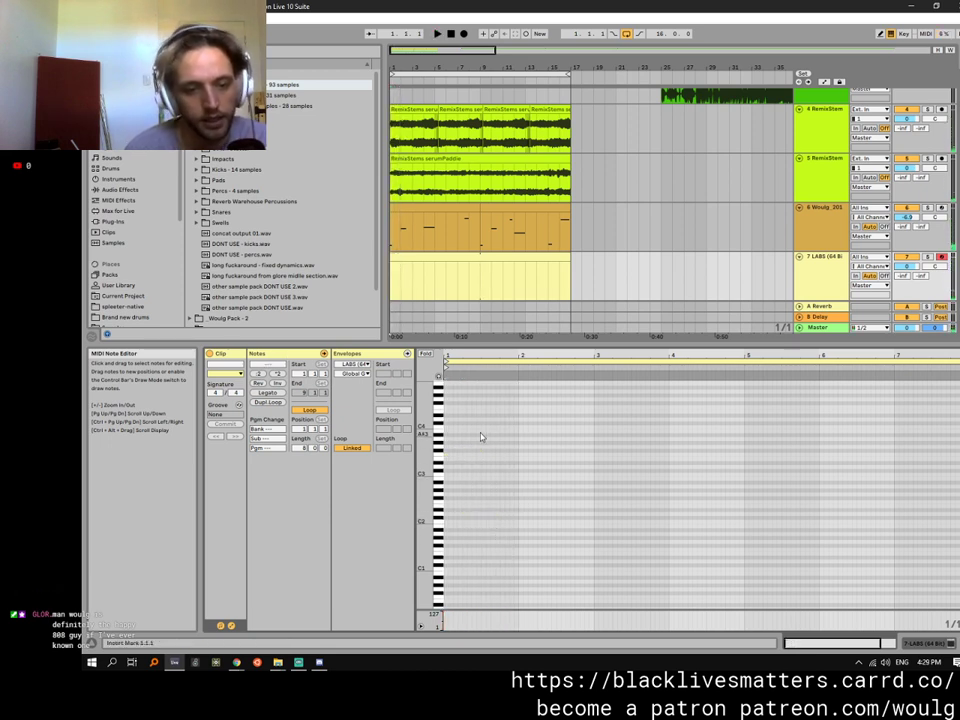
# Draw a C#4 note from 1.1.4 to 1.3, plus short D4 and B3 notes at 2.1.1 and 4.1.1.
pyautogui.press('space')
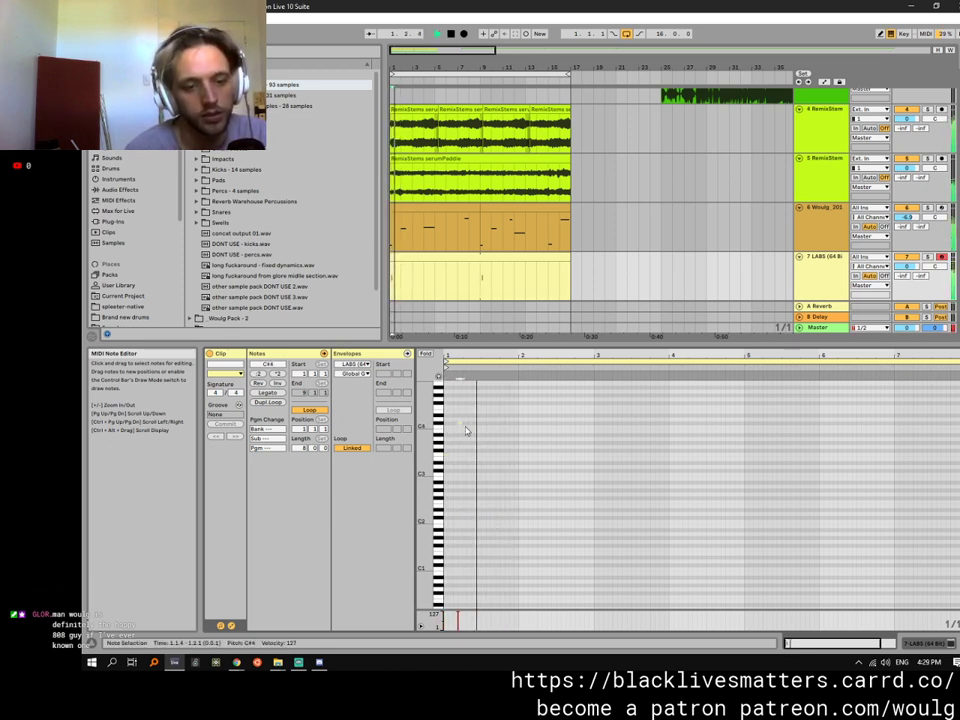
pyautogui.moveTo(462, 423); pyautogui.dragTo(480, 426)
pyautogui.press('space')
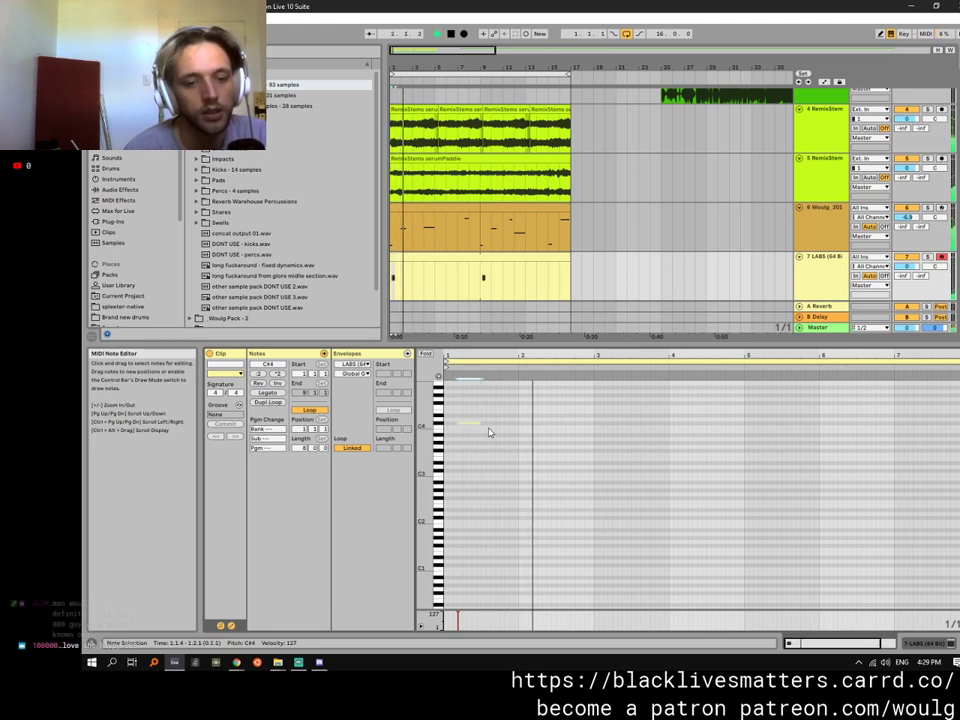
pyautogui.press('space')
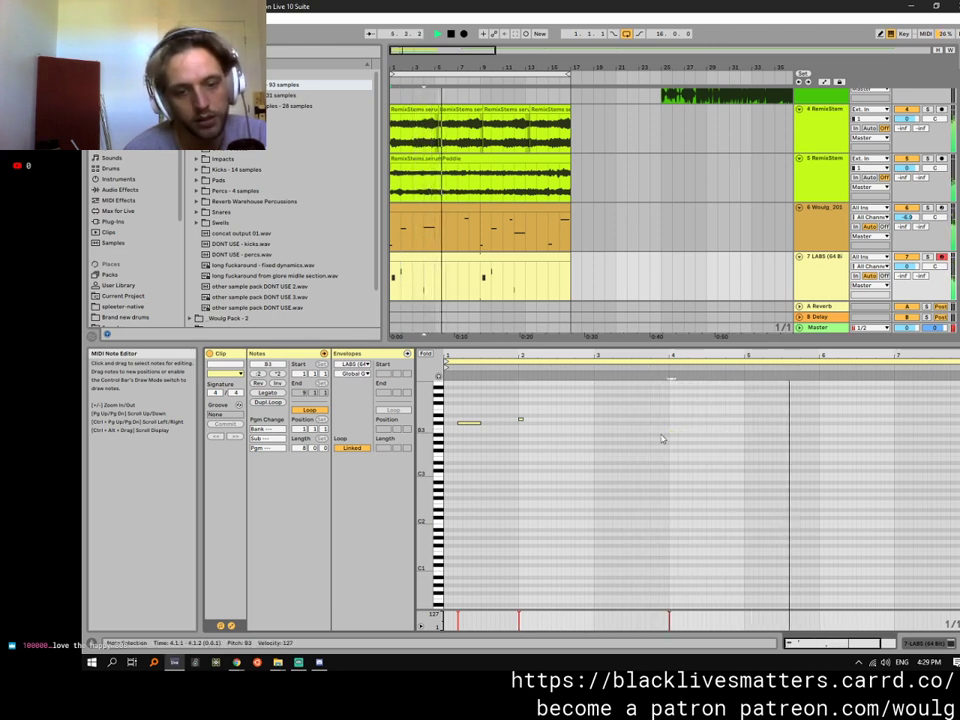
# Add lower notes to the LABS clip: F#3 at 1.1.4, F3 at 2.1.1, D3 at 3.1.1 and C#3 at 3.4.4.
pyautogui.press('space')
pyautogui.press('space')
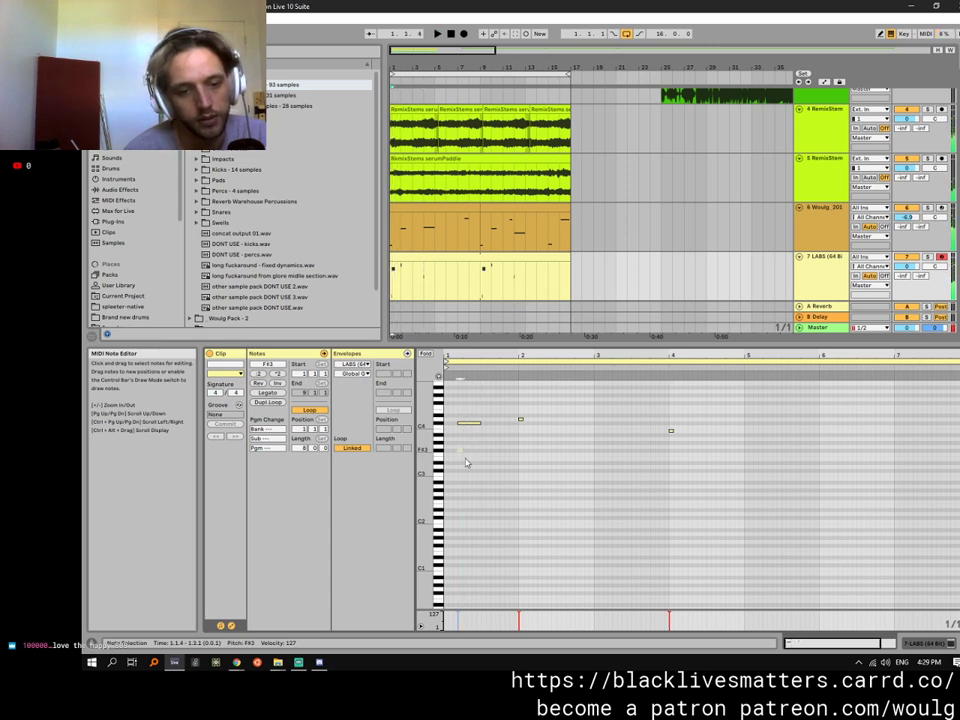
pyautogui.moveTo(477, 452); pyautogui.dragTo(481, 453)
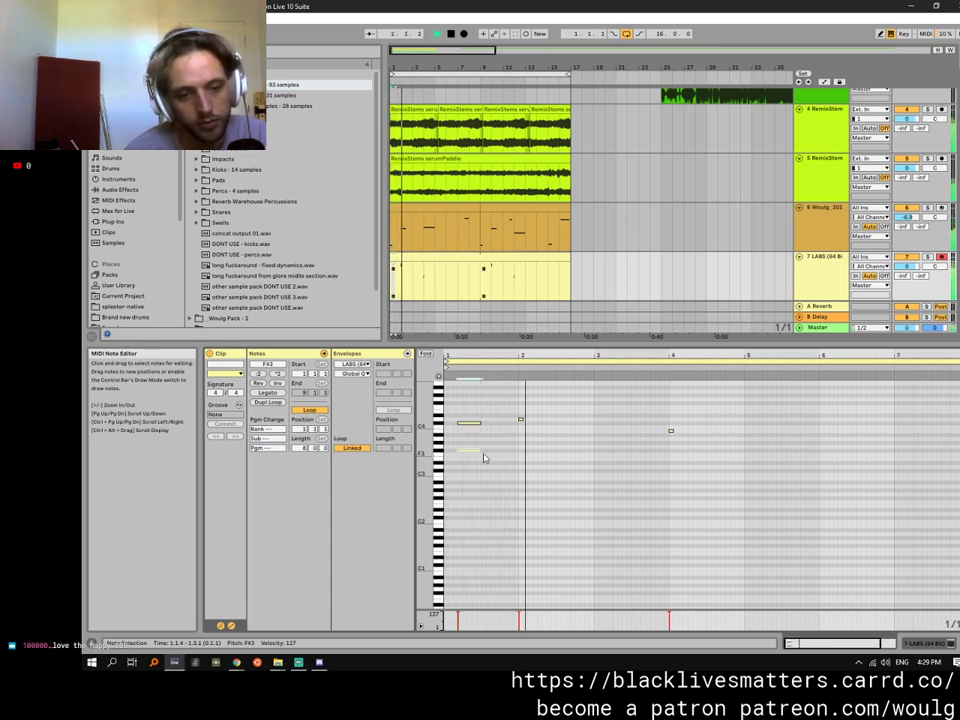
pyautogui.doubleClick(522, 457)
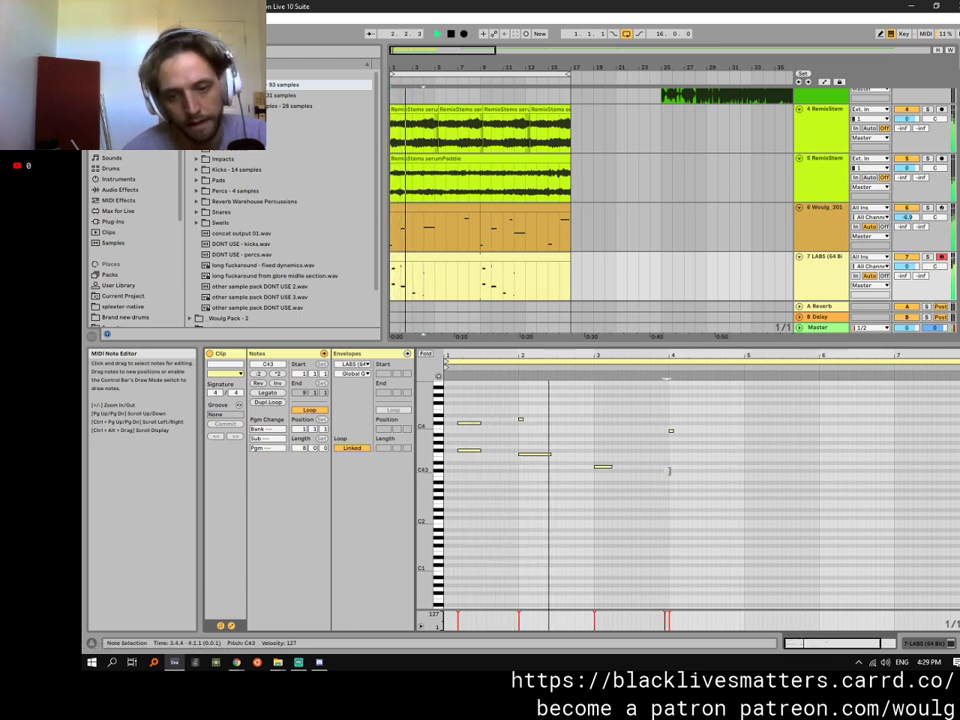
pyautogui.doubleClick(676, 471)
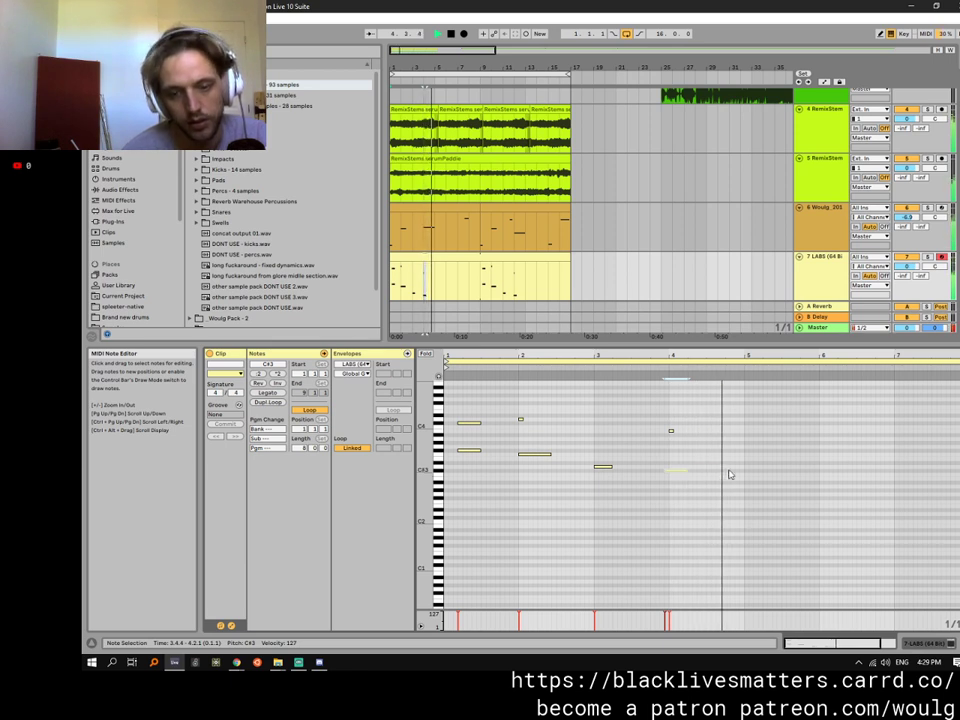
# Duplicate the four-bar phrase into bars 5 to 8 and delete the copied C#3 and B3 notes around bar 8's start.
pyautogui.press('space')
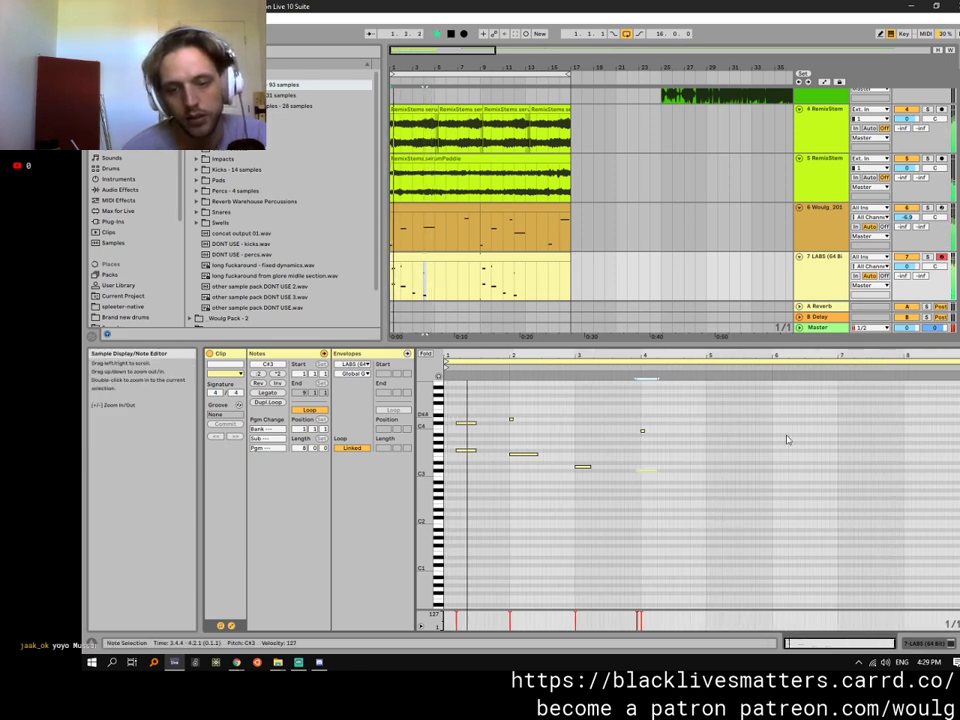
pyautogui.moveTo(705, 490); pyautogui.dragTo(452, 407)
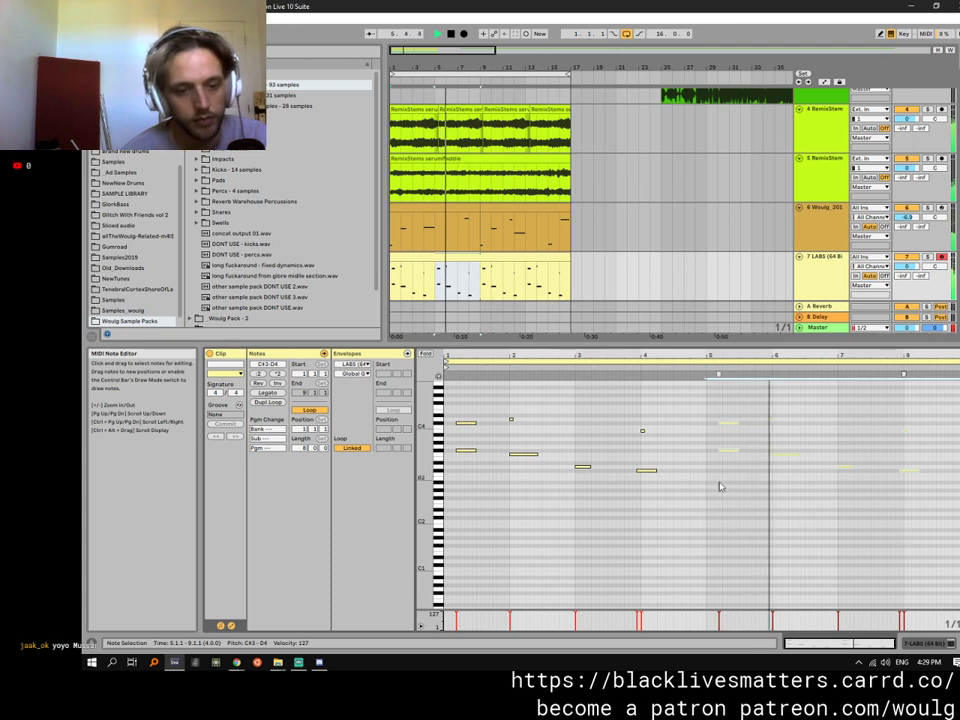
pyautogui.click(846, 492)
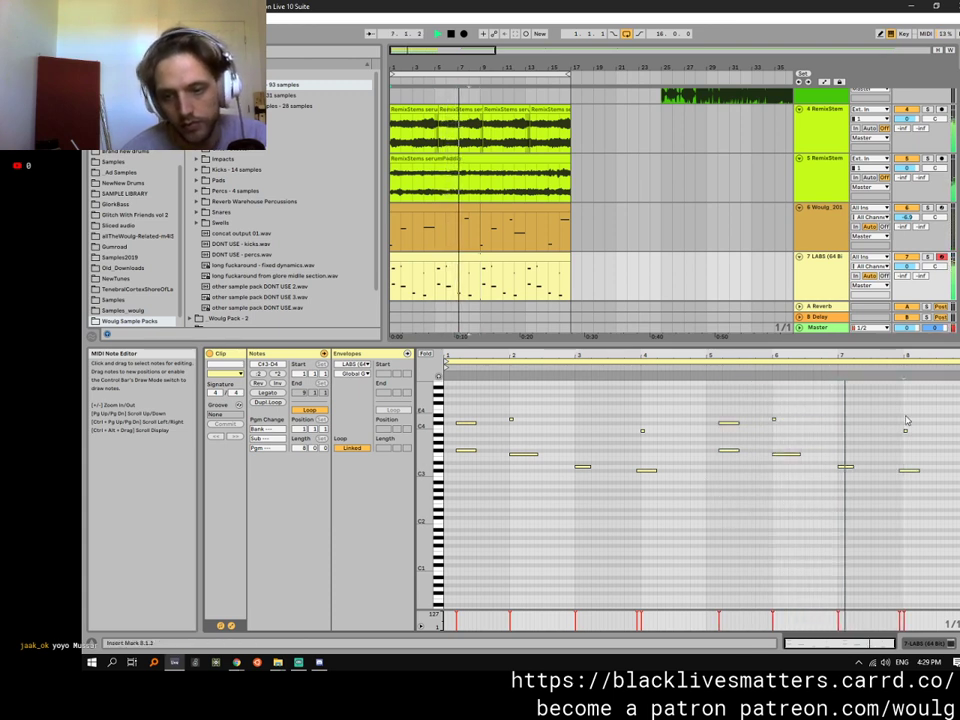
pyautogui.moveTo(897, 416); pyautogui.dragTo(926, 495)
pyautogui.press('Delete')
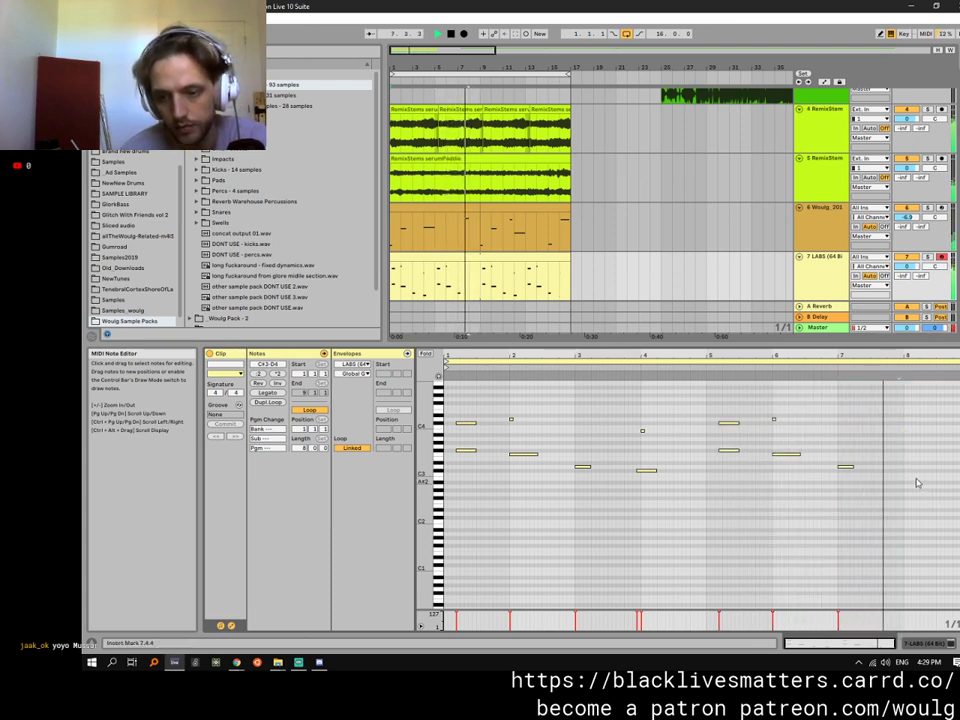
# Add a short E4 note at 8.4.1 in the LABS clip and listen back with the note editor reduced in height.
pyautogui.doubleClick(953, 411)
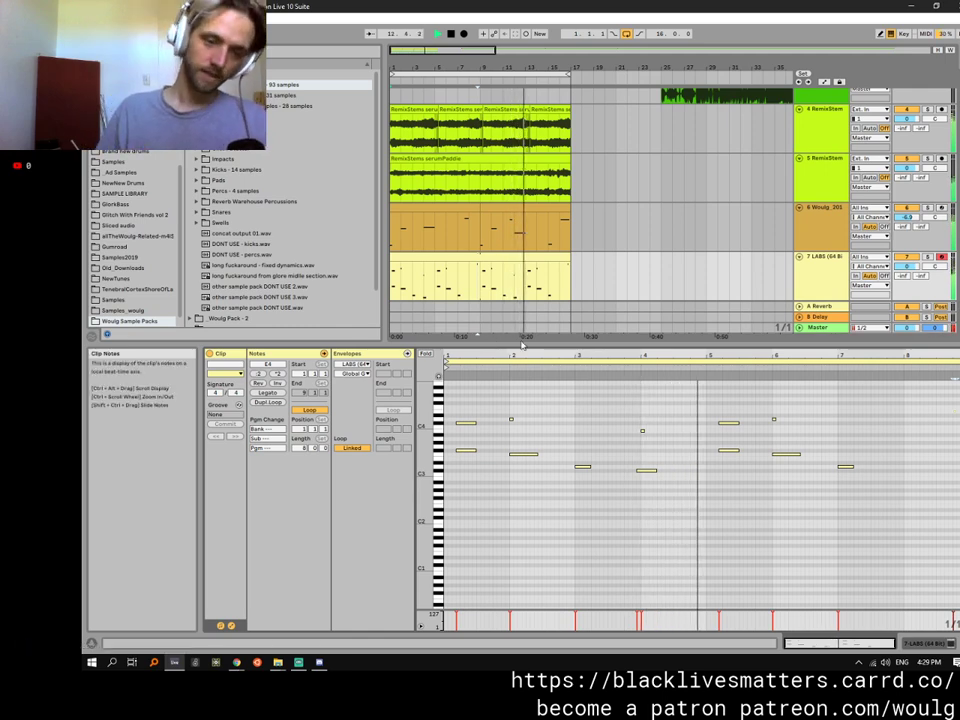
pyautogui.moveTo(515, 344); pyautogui.dragTo(521, 521)
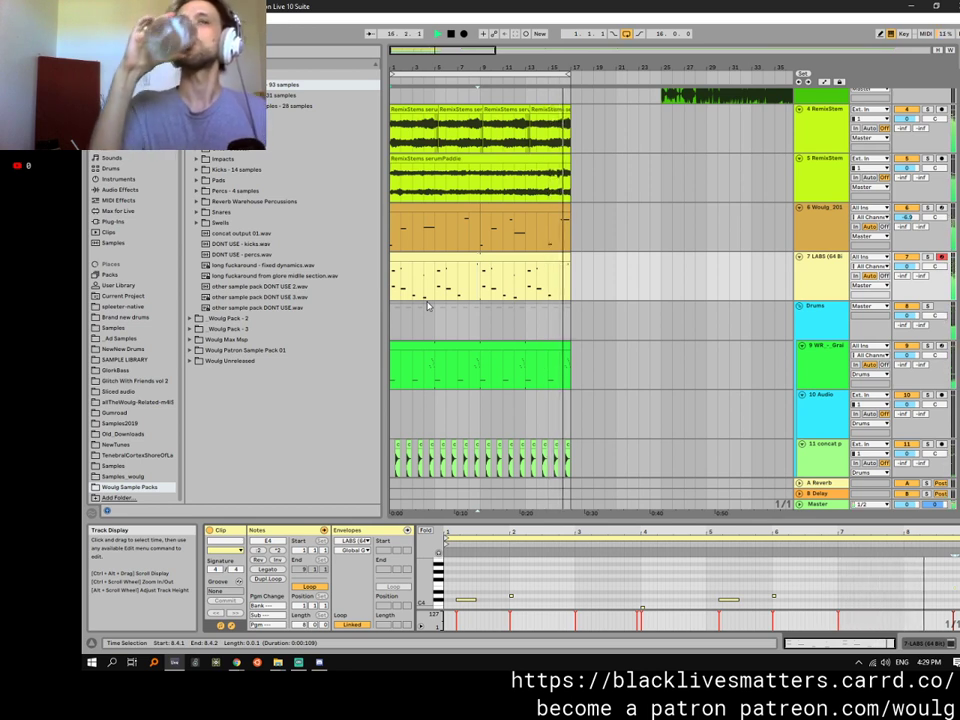
pyautogui.press('space')
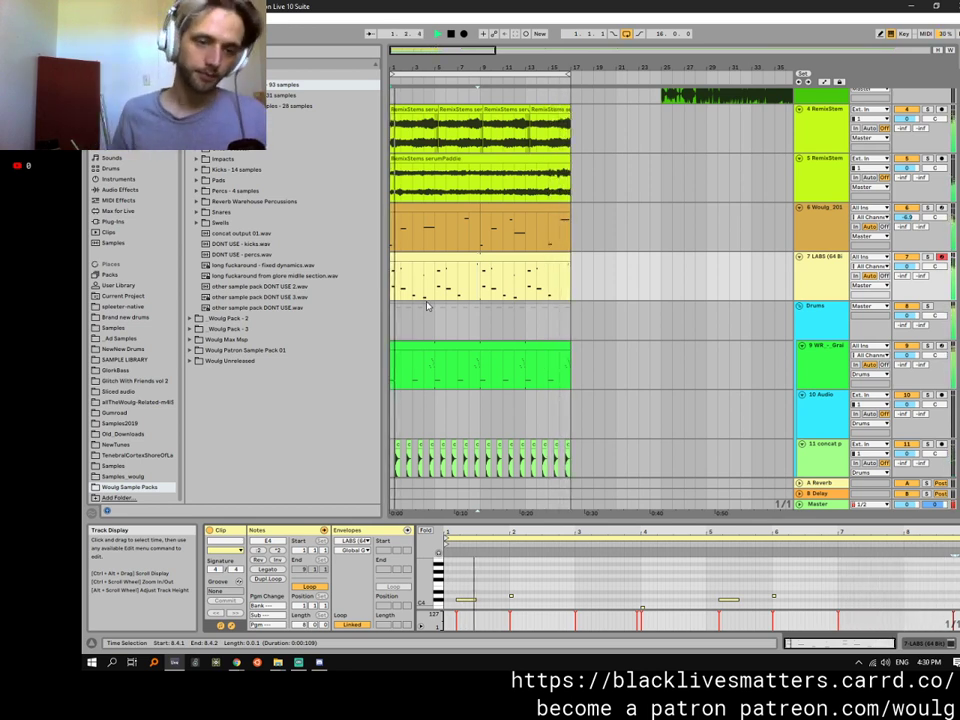
pyautogui.press('space')
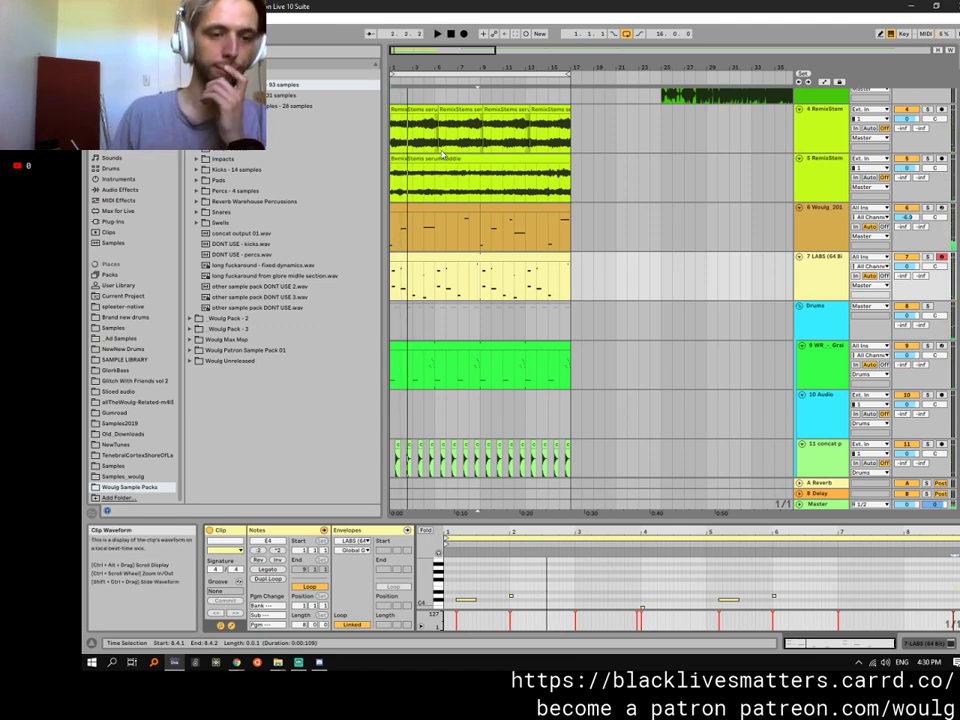
pyautogui.scroll(-5, 503, 255)
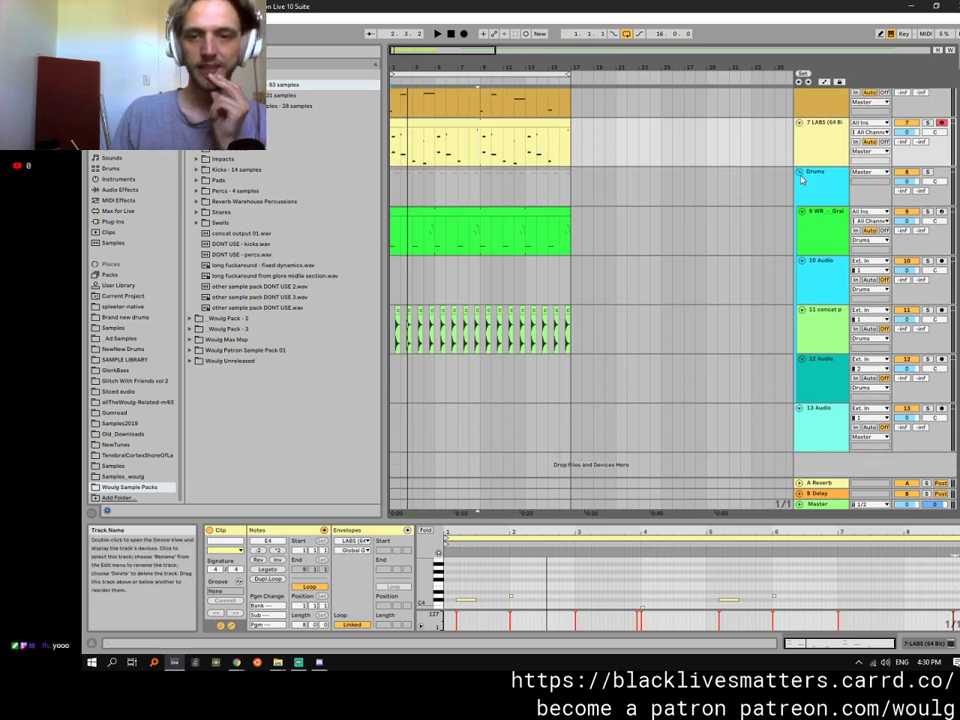
pyautogui.click(800, 174)
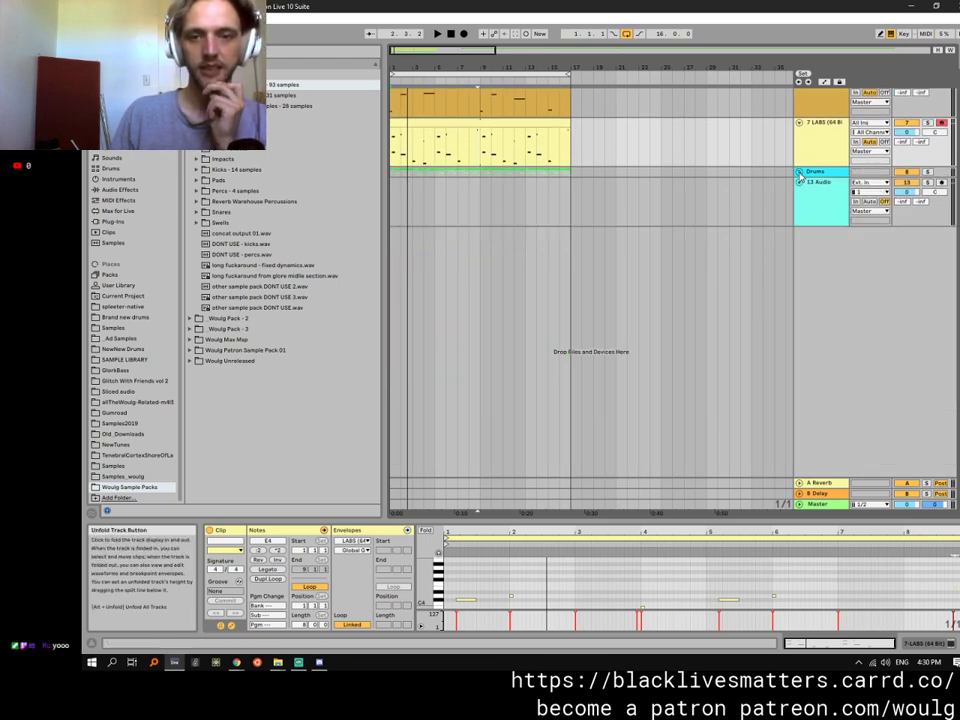
pyautogui.click(800, 174)
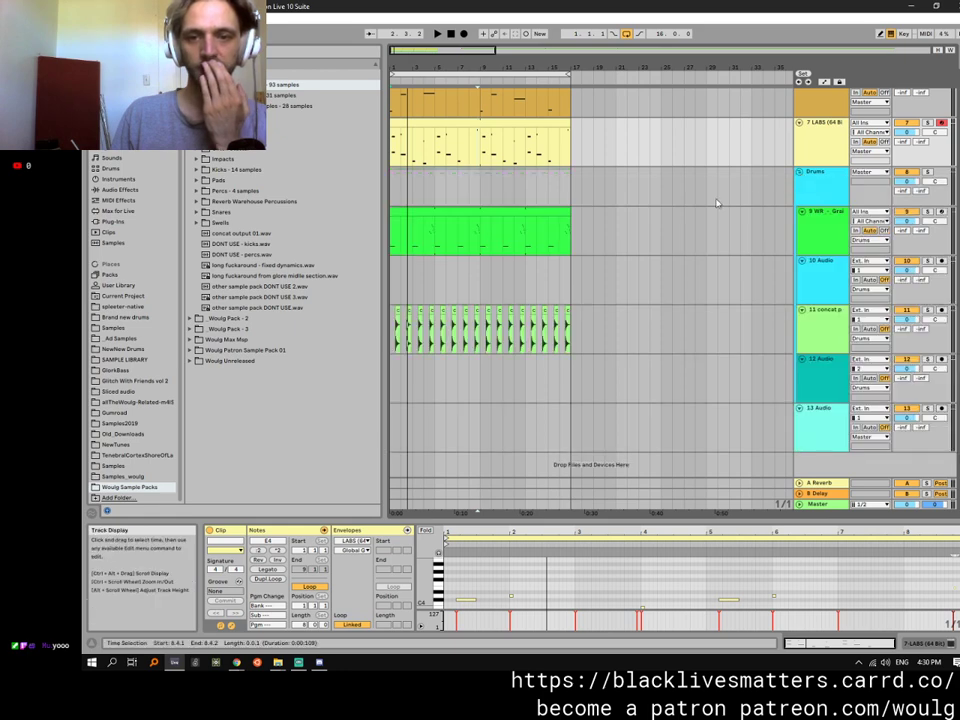
pyautogui.scroll(1, 565, 241)
pyautogui.scroll(2, 563, 239)
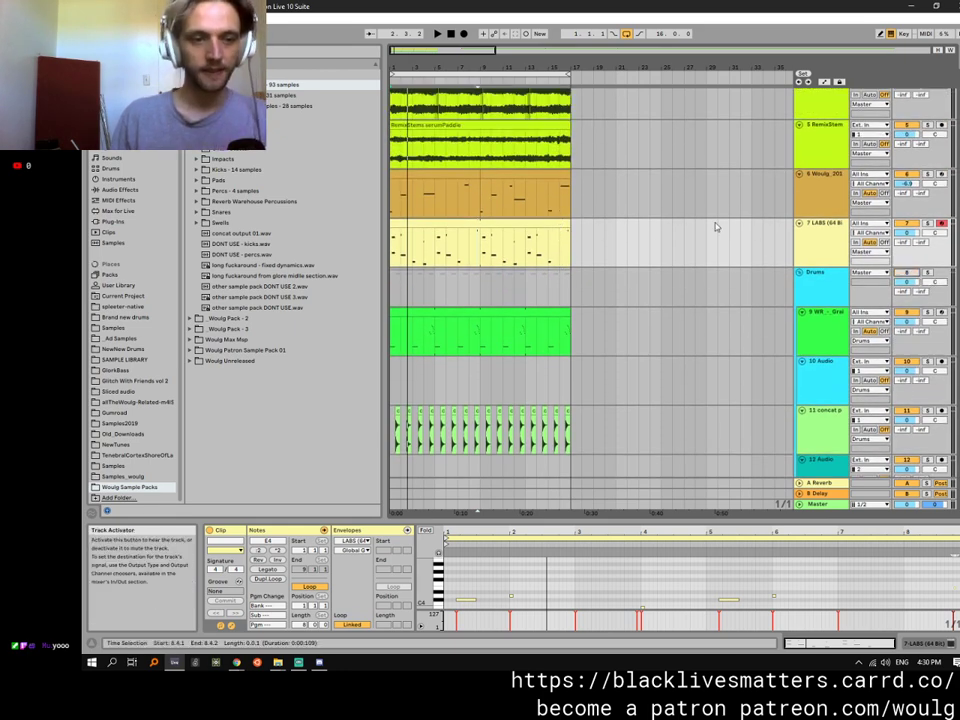
# Replace the LABS instrument on track 7 with the default Analog synth.
pyautogui.press('space')
pyautogui.click(818, 241)
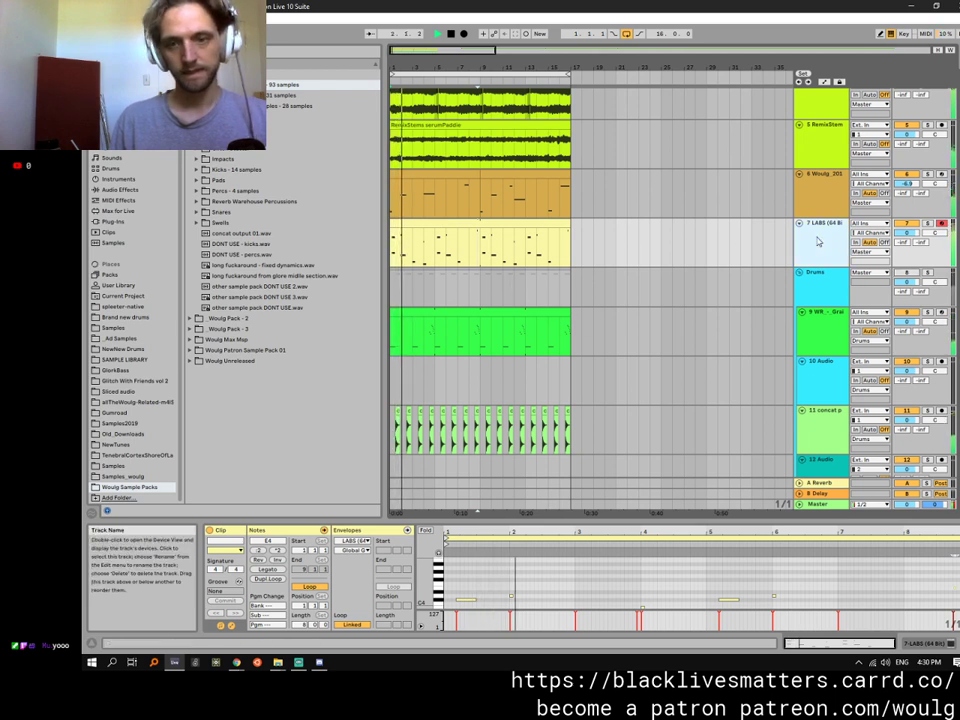
pyautogui.doubleClick(818, 241)
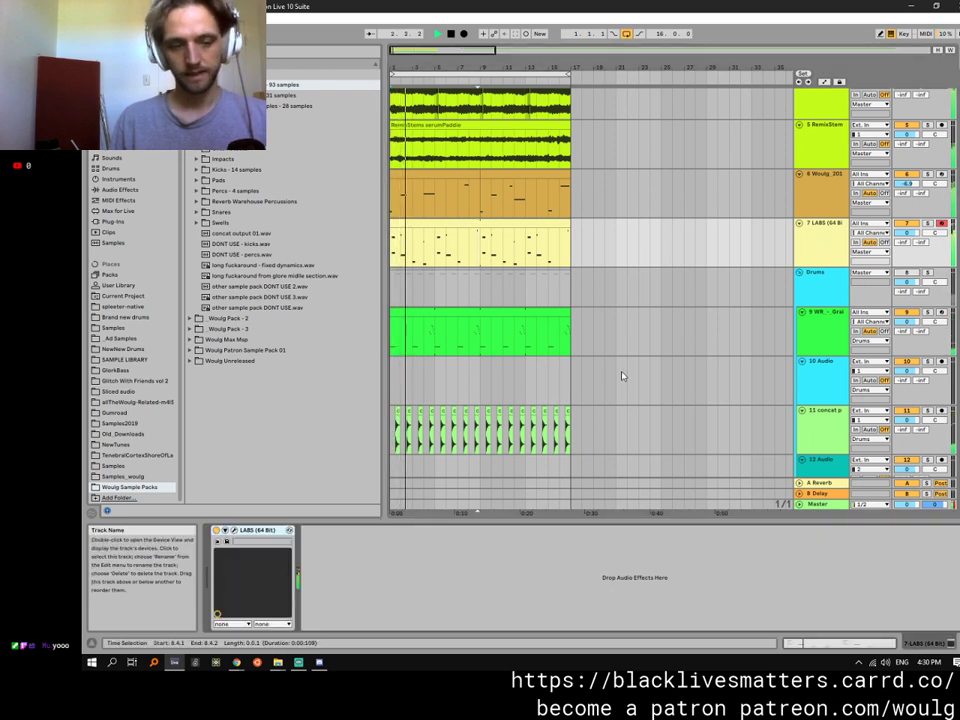
pyautogui.click(268, 533)
pyautogui.press('Delete')
pyautogui.click(116, 180)
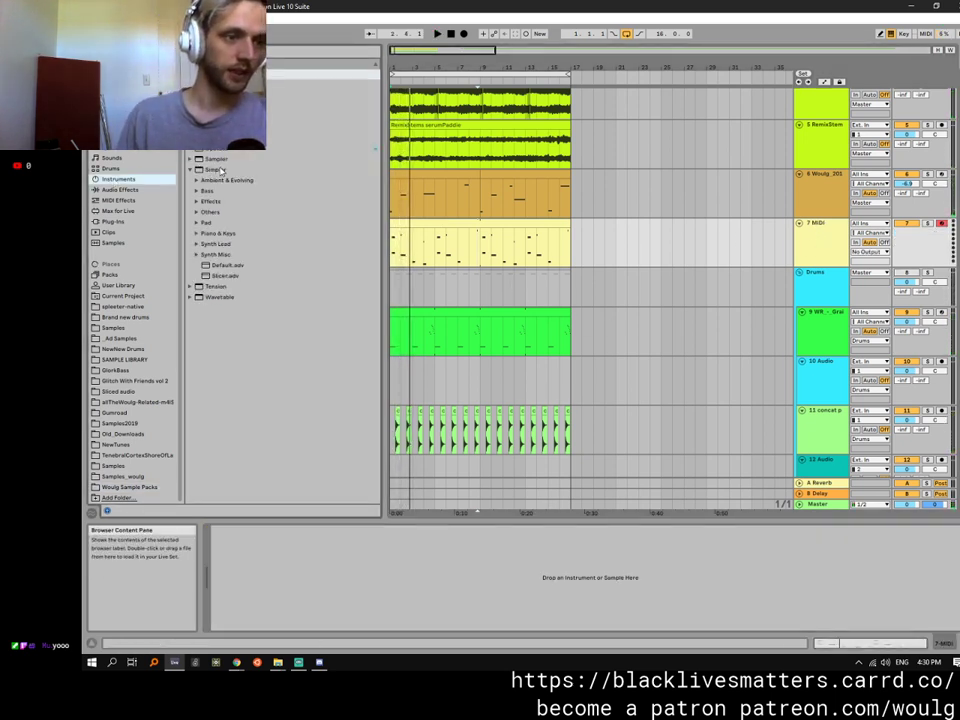
pyautogui.moveTo(399, 220); pyautogui.dragTo(448, 265)
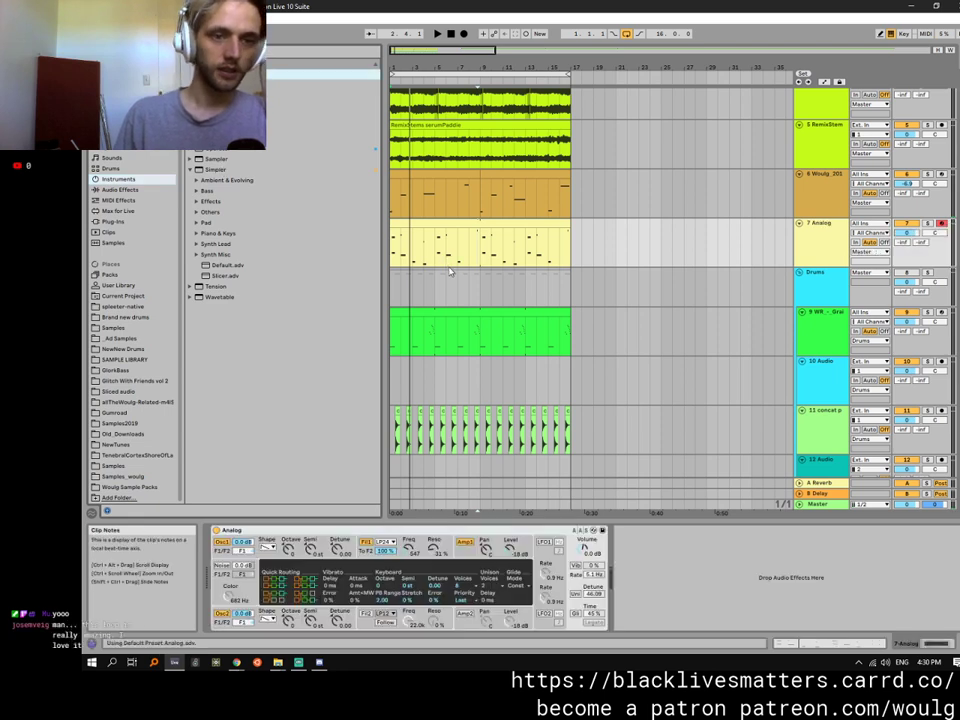
# Enable Analog's unison and glide, and shape the Amp 1 envelope to about 469 ms decay and 0.22 sustain.
pyautogui.click(413, 549)
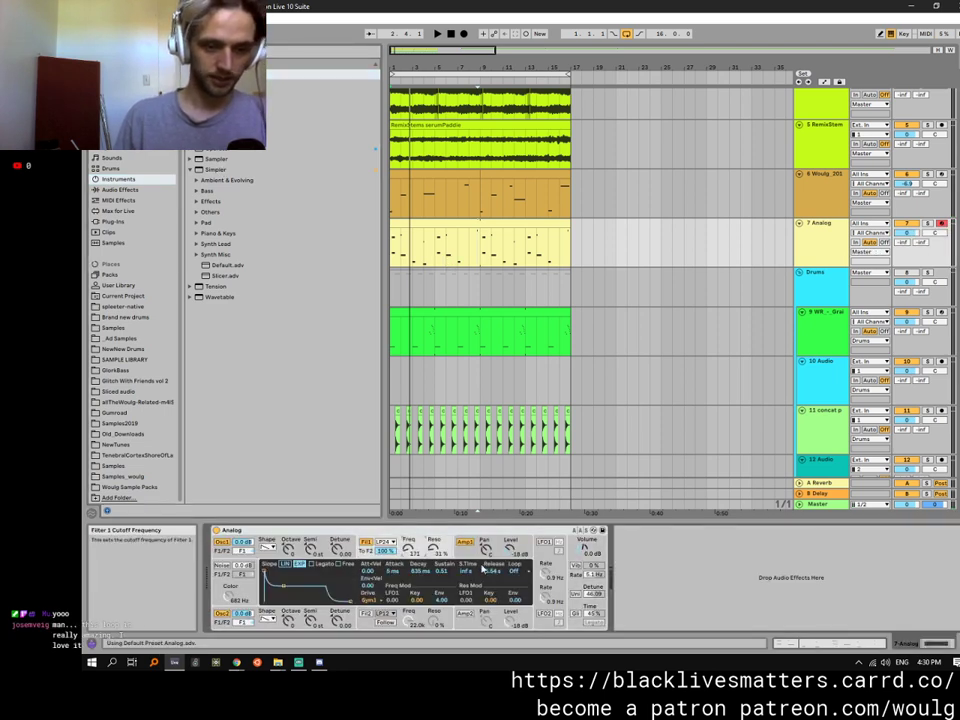
pyautogui.click(575, 596)
pyautogui.press('space')
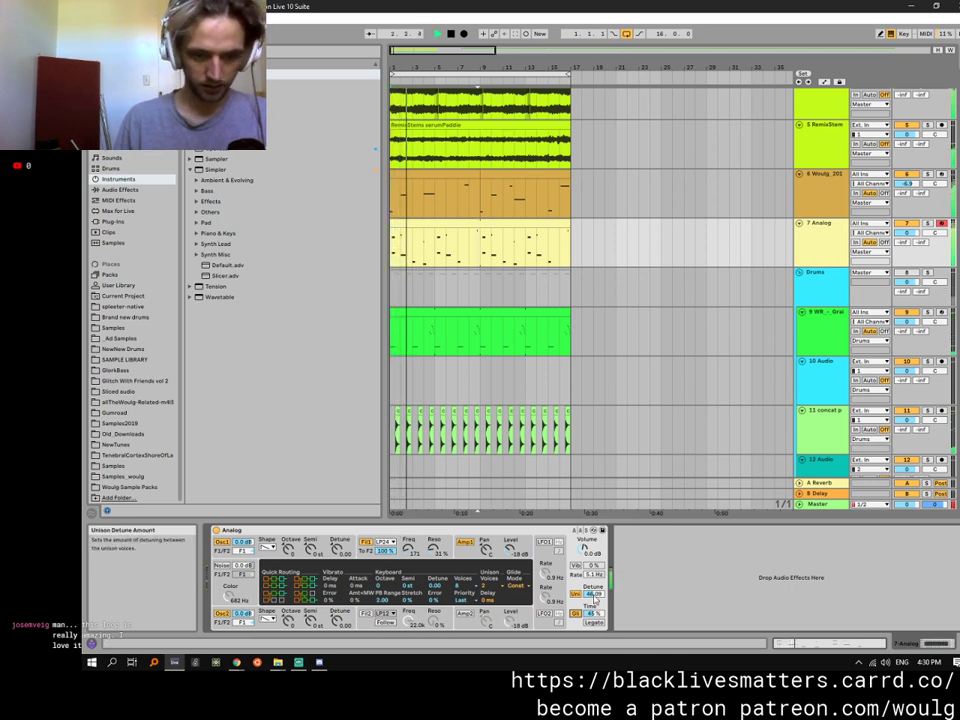
pyautogui.click(463, 554)
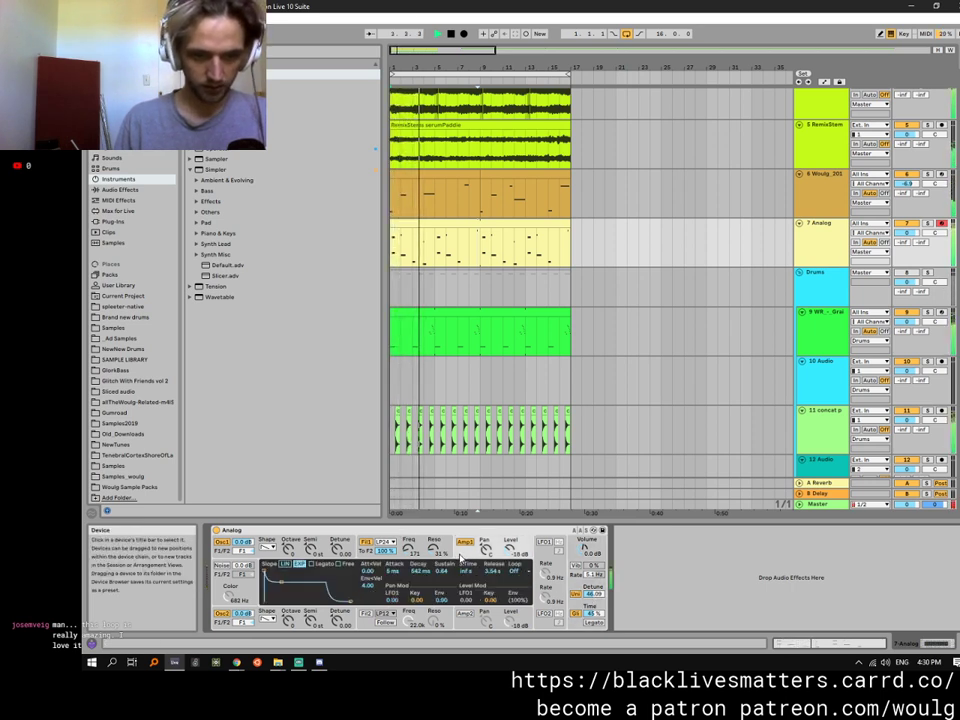
pyautogui.moveTo(282, 582); pyautogui.dragTo(282, 595)
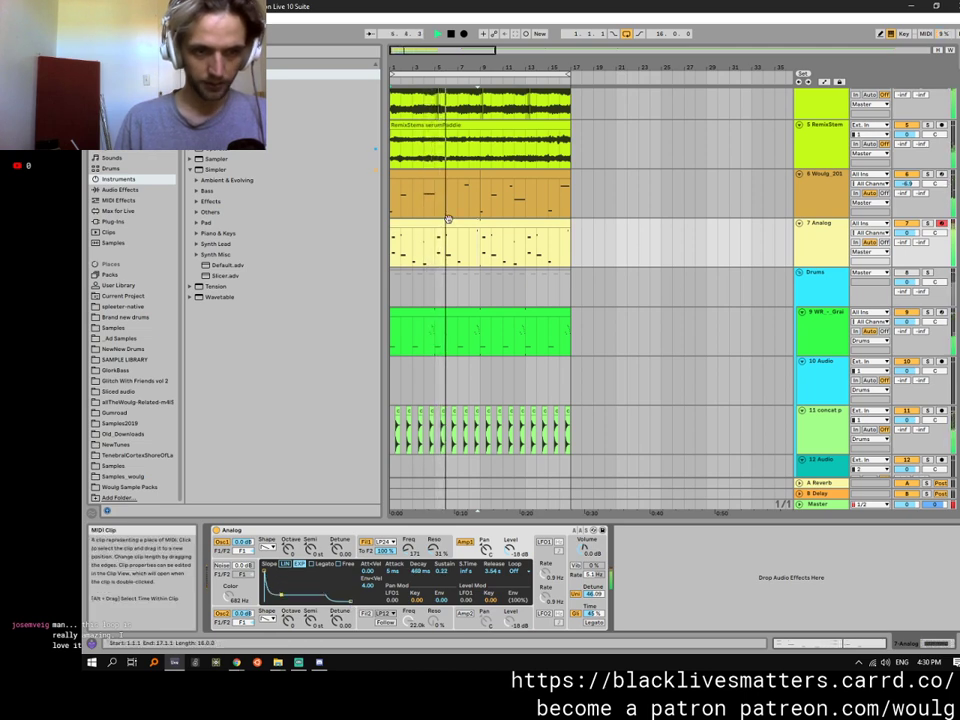
# Inspect the Analog clip's MIDI Ctrl envelope for controller 64 (hold pedal).
pyautogui.click(450, 248)
pyautogui.click(352, 540)
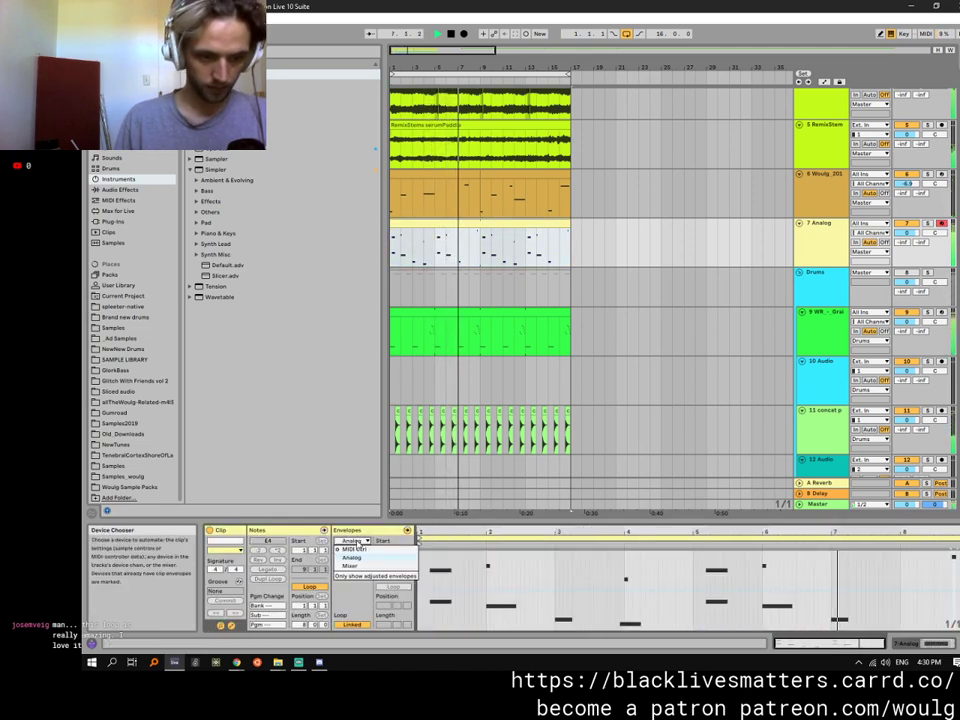
pyautogui.click(362, 550)
pyautogui.click(360, 550)
pyautogui.click(357, 552)
pyautogui.press('b')
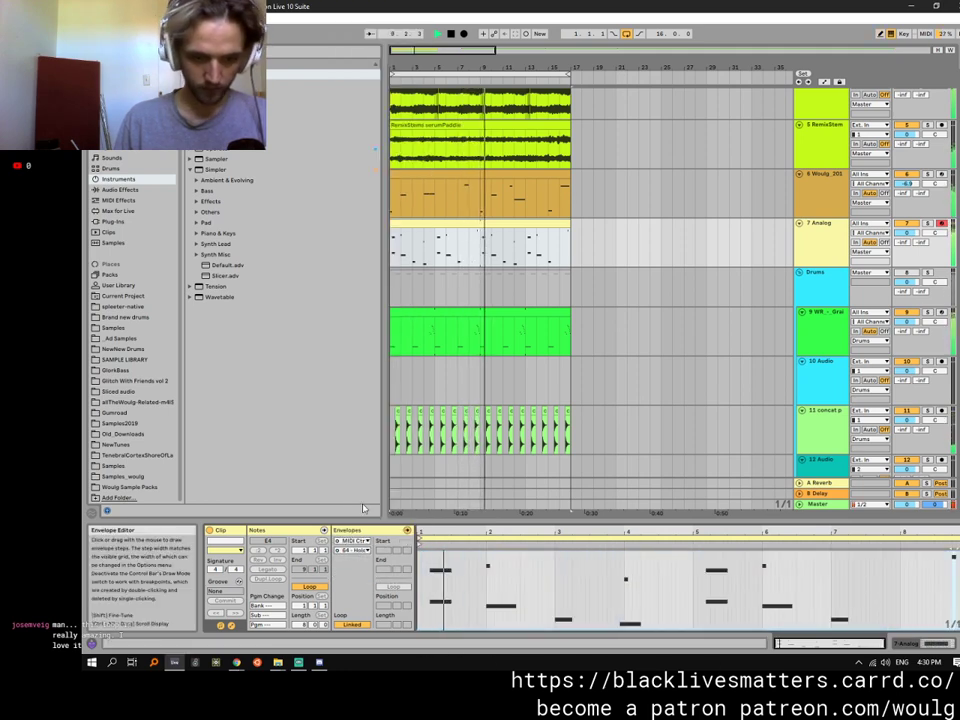
pyautogui.click(347, 531)
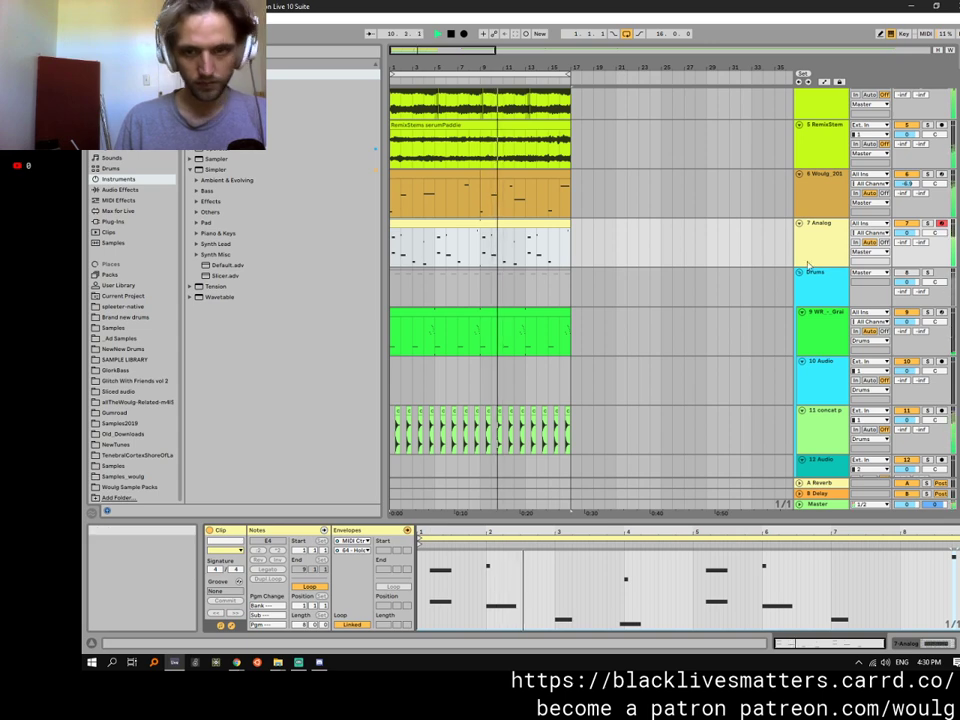
# Set Analog's Filter 1 to frequency 125 and 21% resonance, and add a Reverb with 7.82 s decay and 42% dry/wet.
pyautogui.click(832, 238)
pyautogui.moveTo(408, 554); pyautogui.dragTo(435, 562)
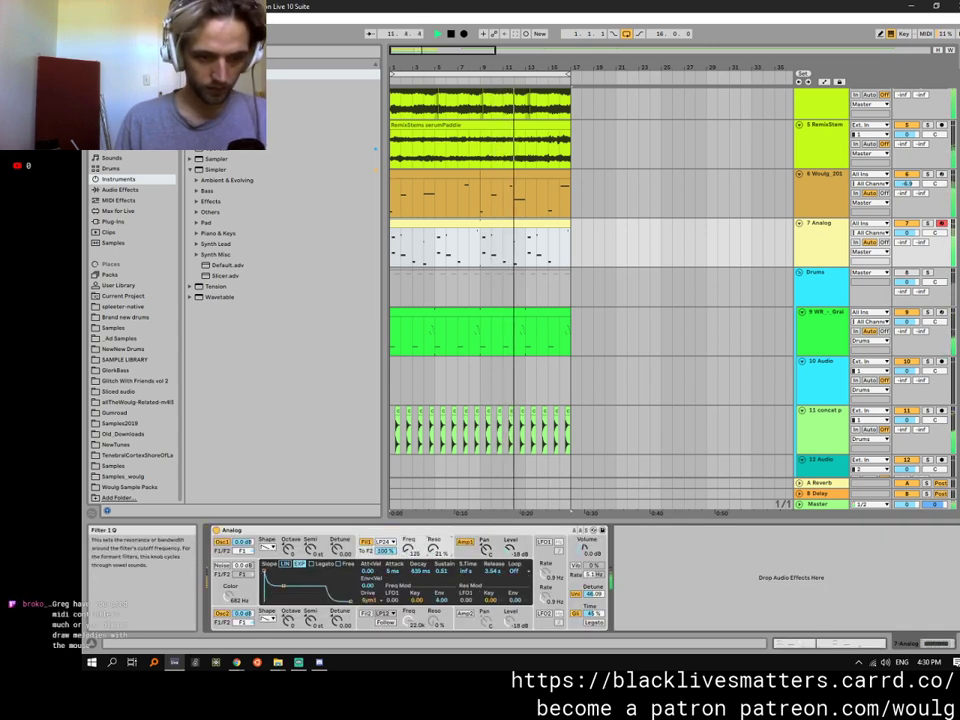
pyautogui.click(120, 189)
pyautogui.moveTo(214, 413); pyautogui.dragTo(700, 585)
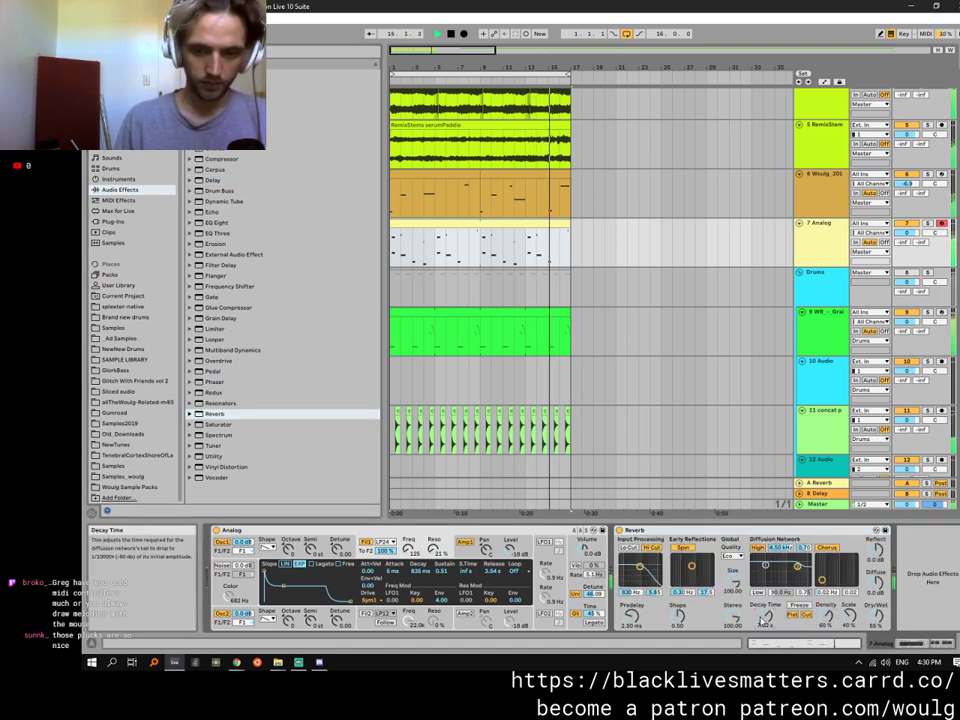
pyautogui.moveTo(763, 615); pyautogui.dragTo(763, 575)
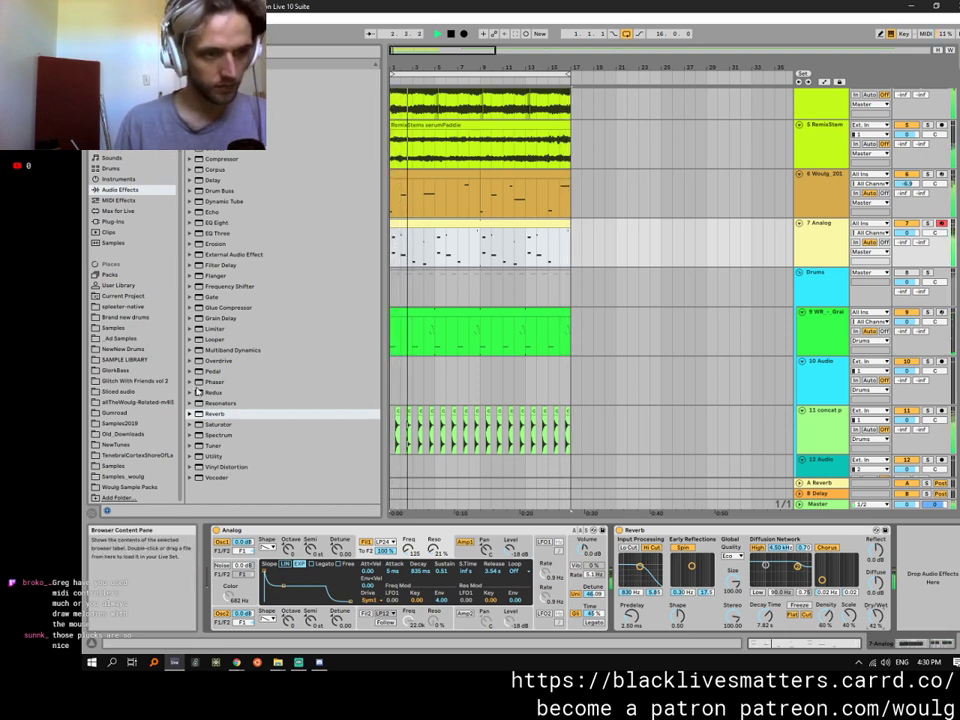
# Insert an Amp between Analog and Reverb, using the Rock model with Dual output, gain 1.51 and 29.4% dry/wet.
pyautogui.moveTo(280, 74); pyautogui.dragTo(629, 657)
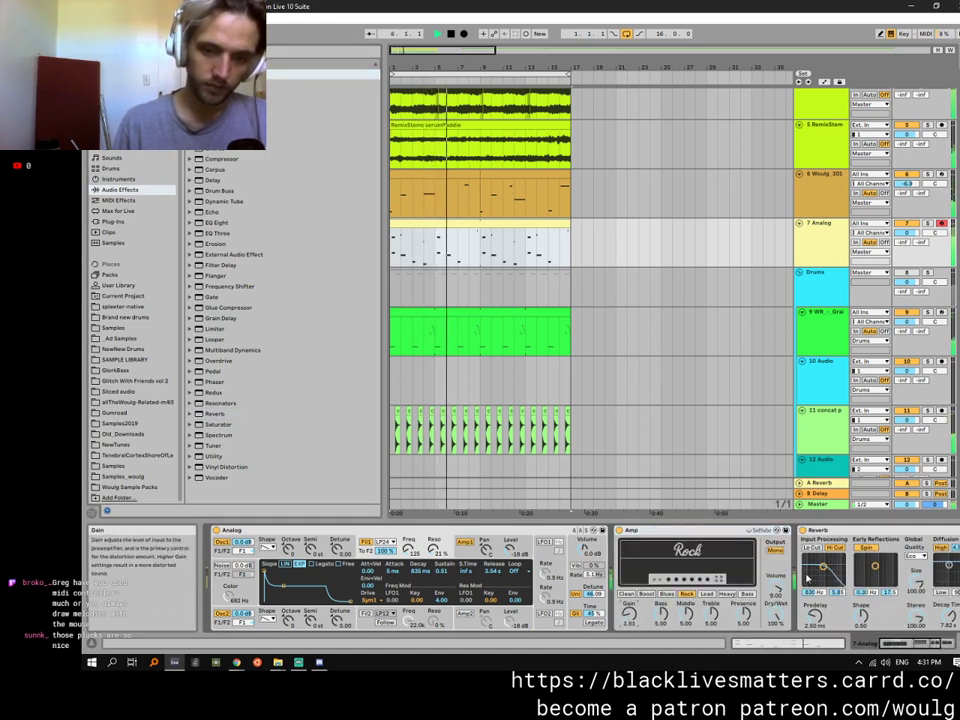
pyautogui.click(775, 550)
pyautogui.moveTo(775, 613); pyautogui.dragTo(775, 663)
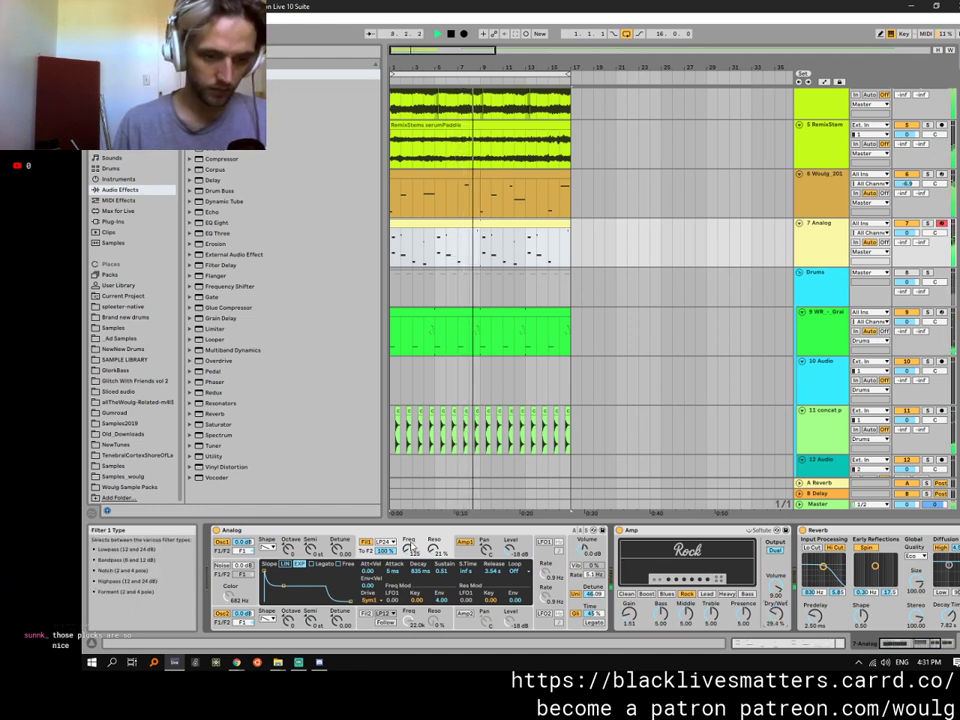
# Set Filter 1's envelope to 542 ms decay, 0.76 sustain and 9.73 s release, and reduce the unison detune to 7.81.
pyautogui.moveTo(284, 586)
pyautogui.mouseDown()
pyautogui.moveTo(279, 596)
pyautogui.moveTo(282, 577)
pyautogui.mouseUp()
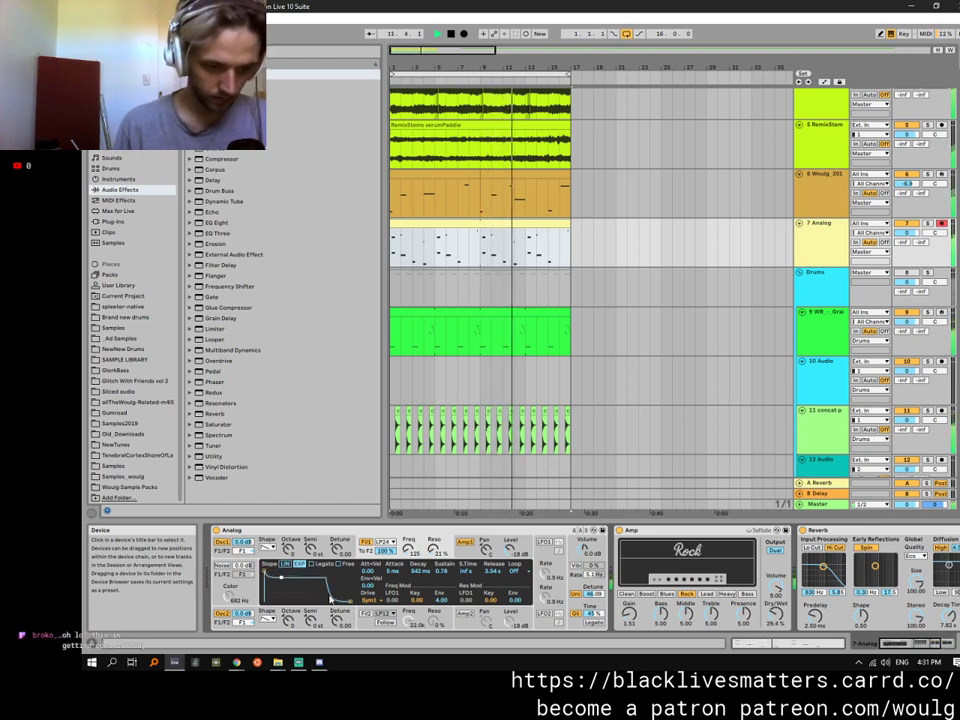
pyautogui.moveTo(352, 600); pyautogui.dragTo(355, 600)
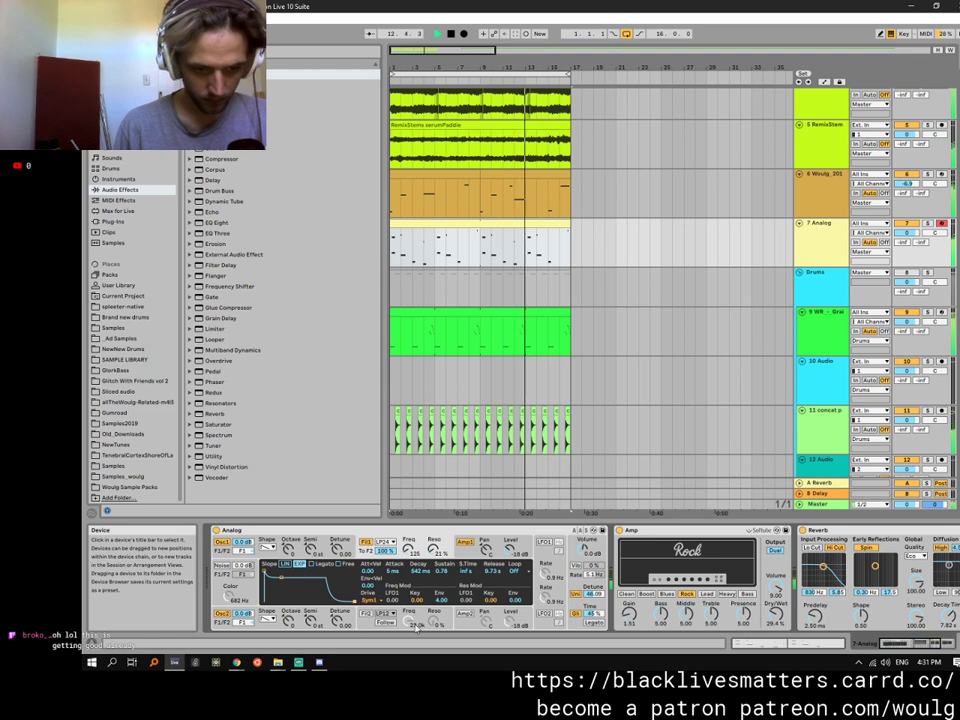
pyautogui.moveTo(594, 594); pyautogui.dragTo(594, 625)
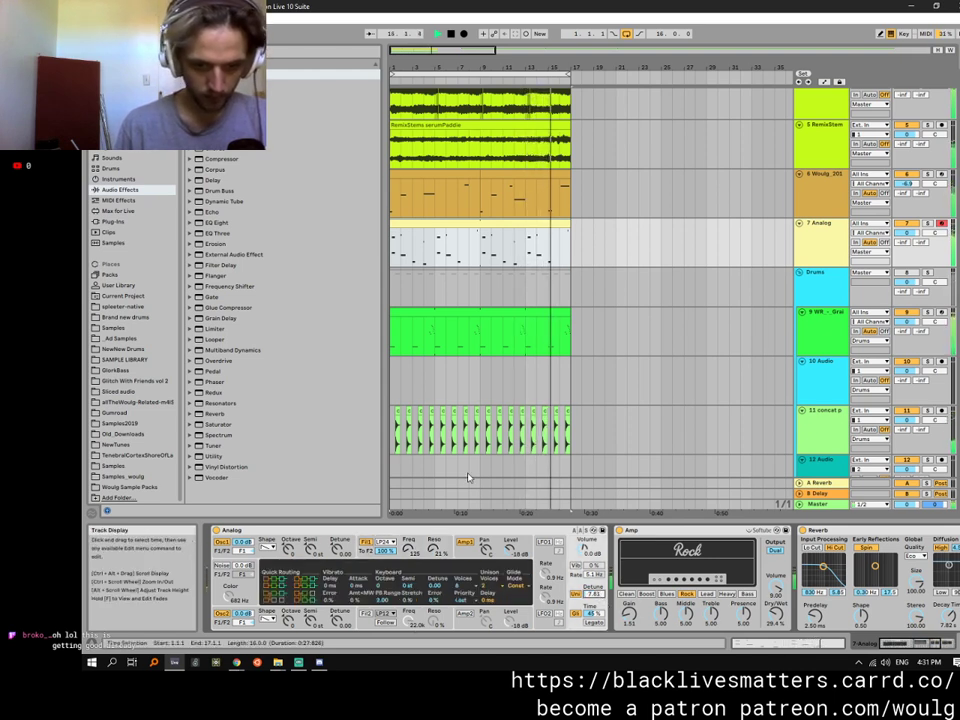
pyautogui.press('space')
# Duplicate the 16-bar Analog clip to bar 17 and delete all notes from the original clip.
pyautogui.doubleClick(409, 222)
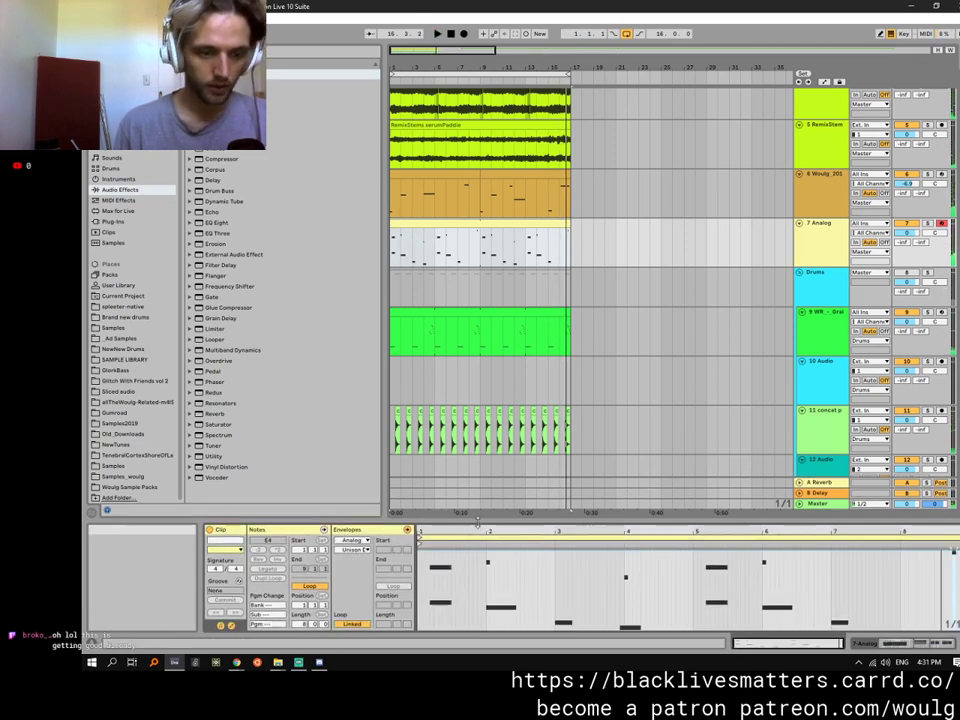
pyautogui.moveTo(480, 521); pyautogui.dragTo(317, 325)
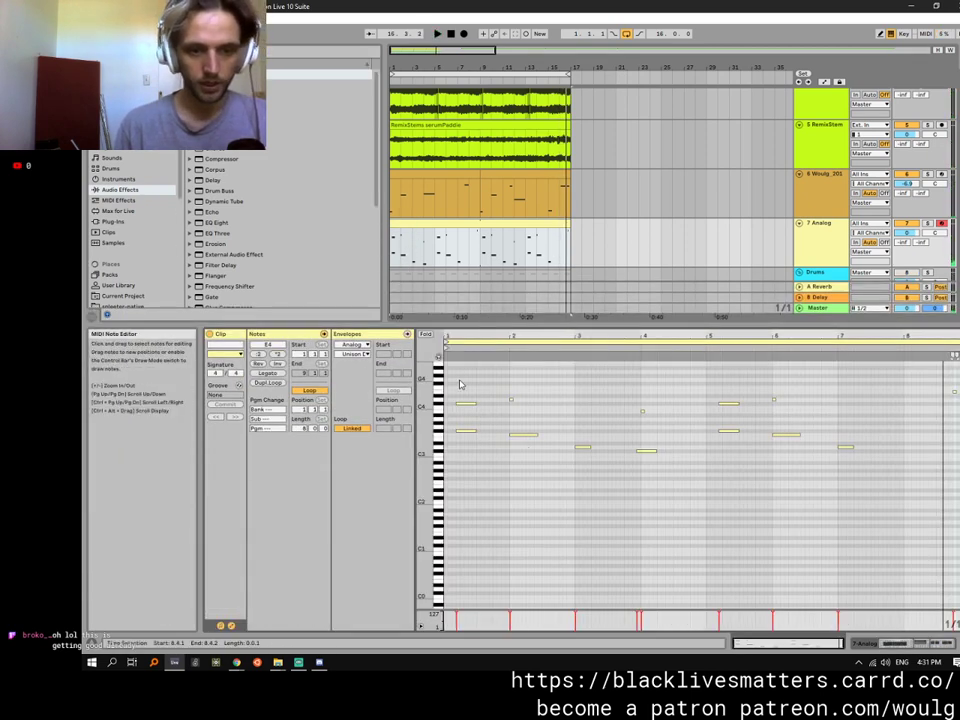
pyautogui.hotkey('ctrl', 'd')
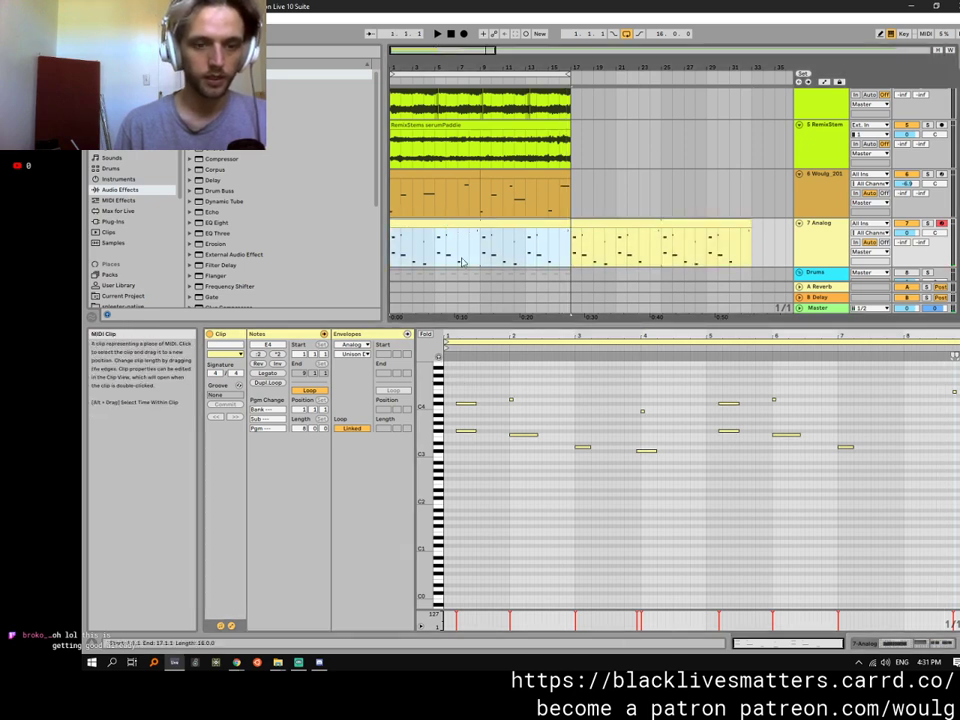
pyautogui.click(467, 392)
pyautogui.hotkey('ctrl', 'a')
pyautogui.press('Delete')
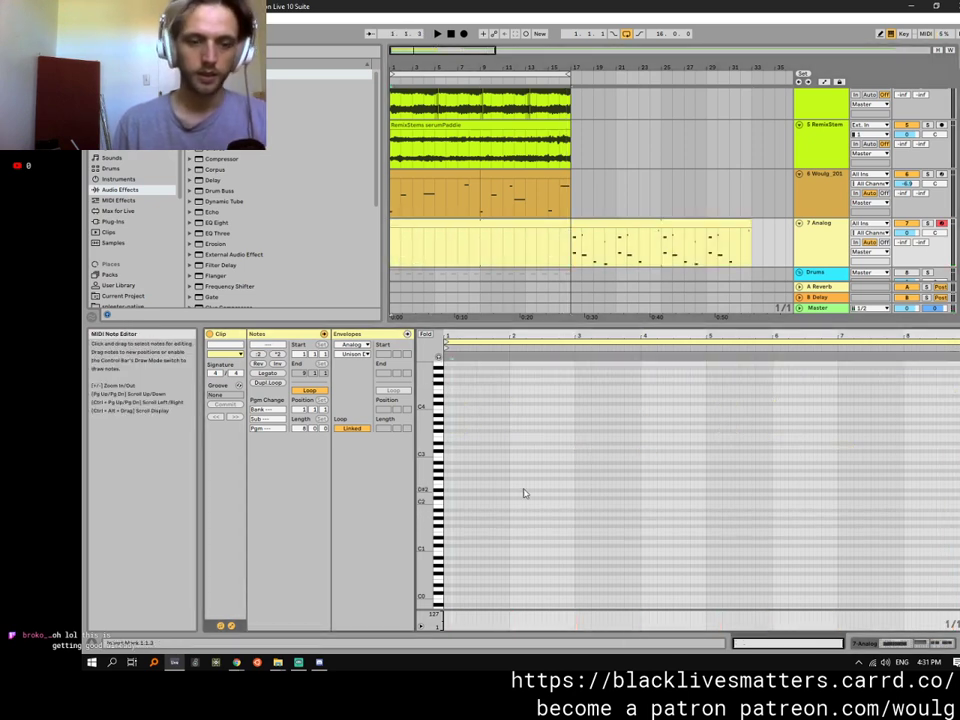
# Draw short 1/32 notes at the start of the emptied clip: C3 with G#1, D2, D4 and B4, and play them.
pyautogui.press('b')
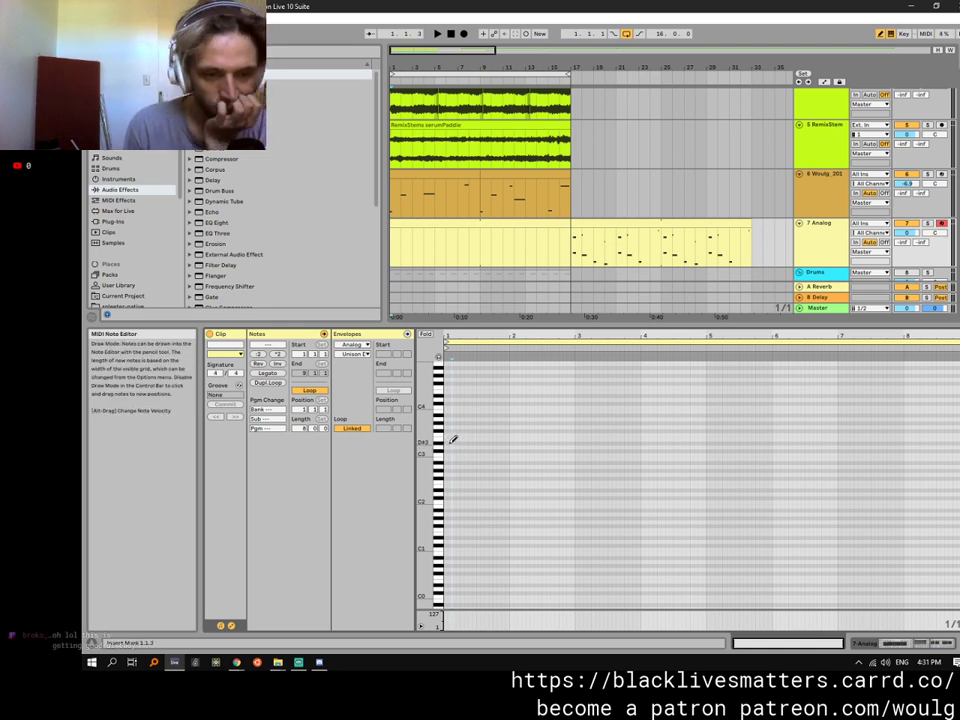
pyautogui.rightClick(451, 445)
pyautogui.click(554, 598)
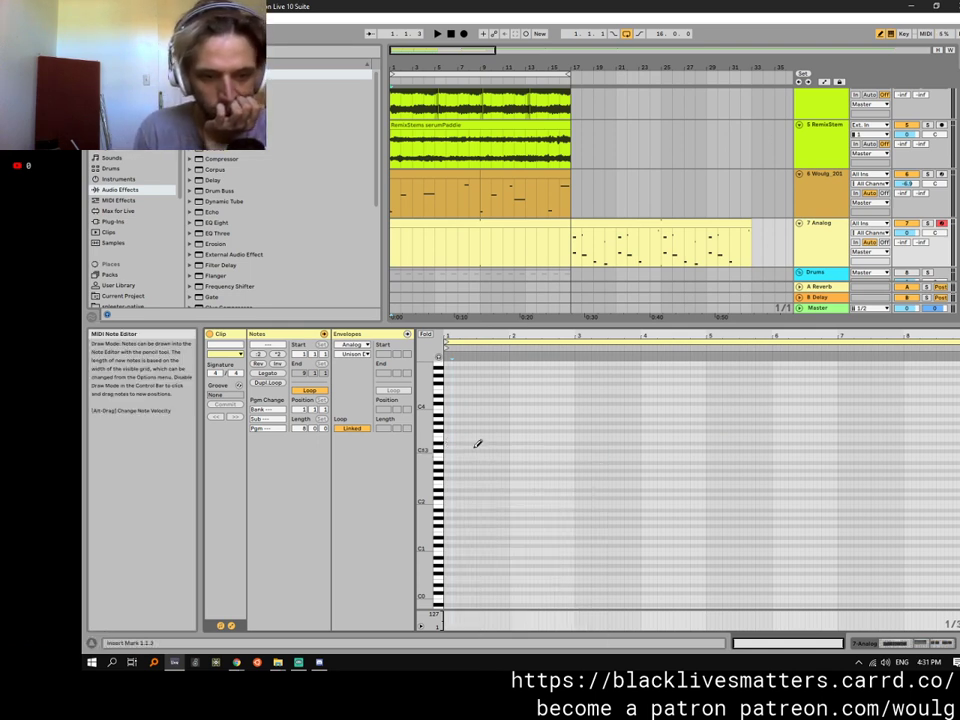
pyautogui.moveTo(449, 337); pyautogui.dragTo(449, 470)
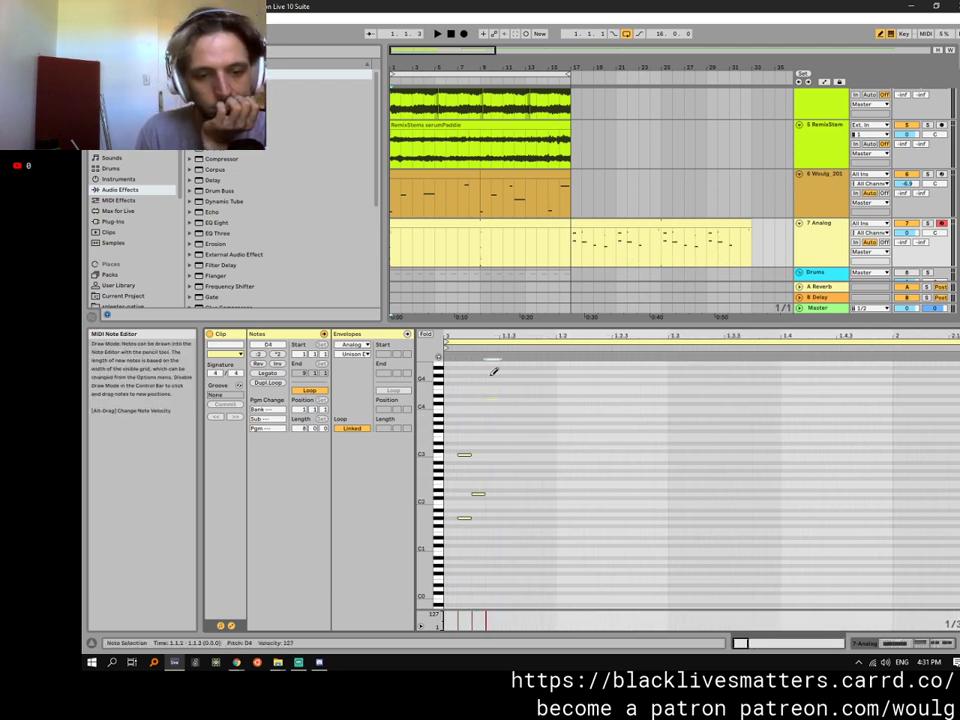
pyautogui.press('space')
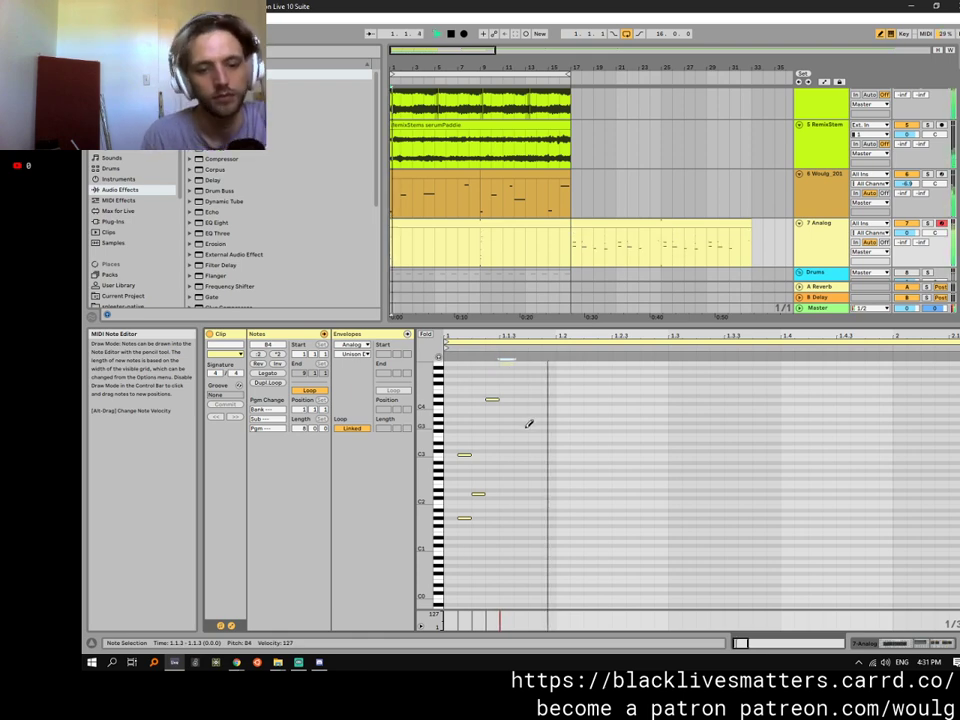
# Replace the D2 note near the start of the Analog clip with a short B1 note and play the clip.
pyautogui.moveTo(541, 324); pyautogui.dragTo(541, 198)
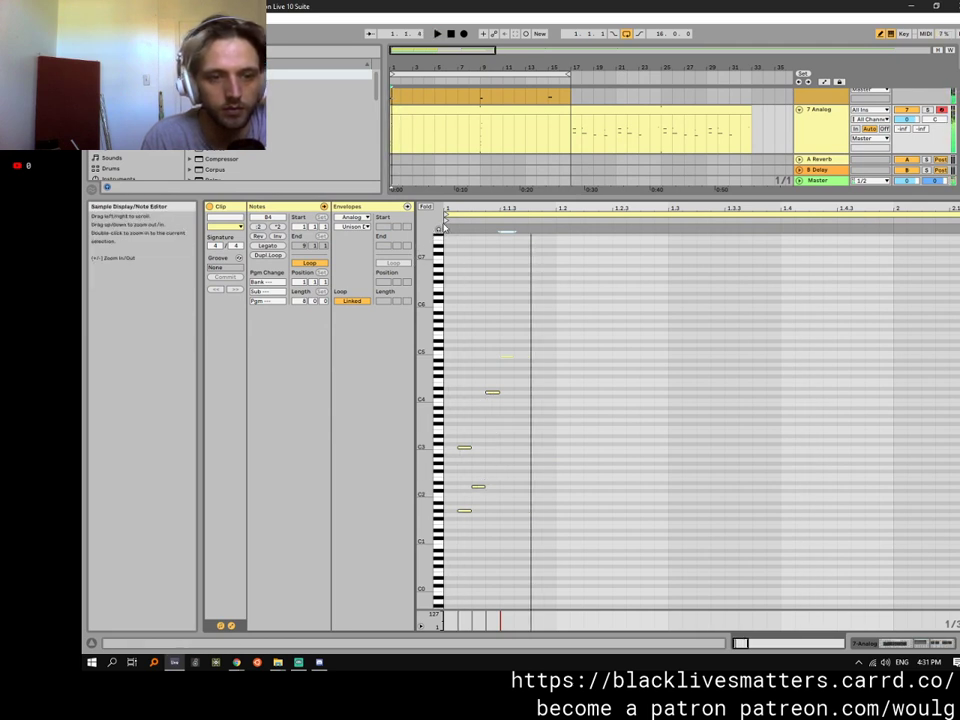
pyautogui.click(479, 486)
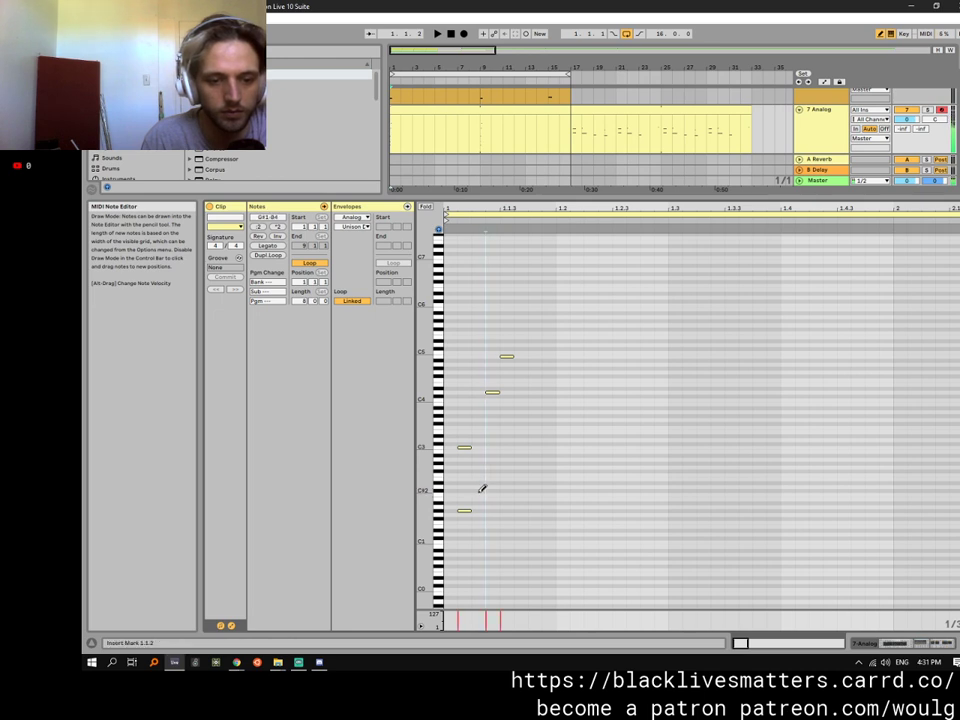
pyautogui.click(479, 489)
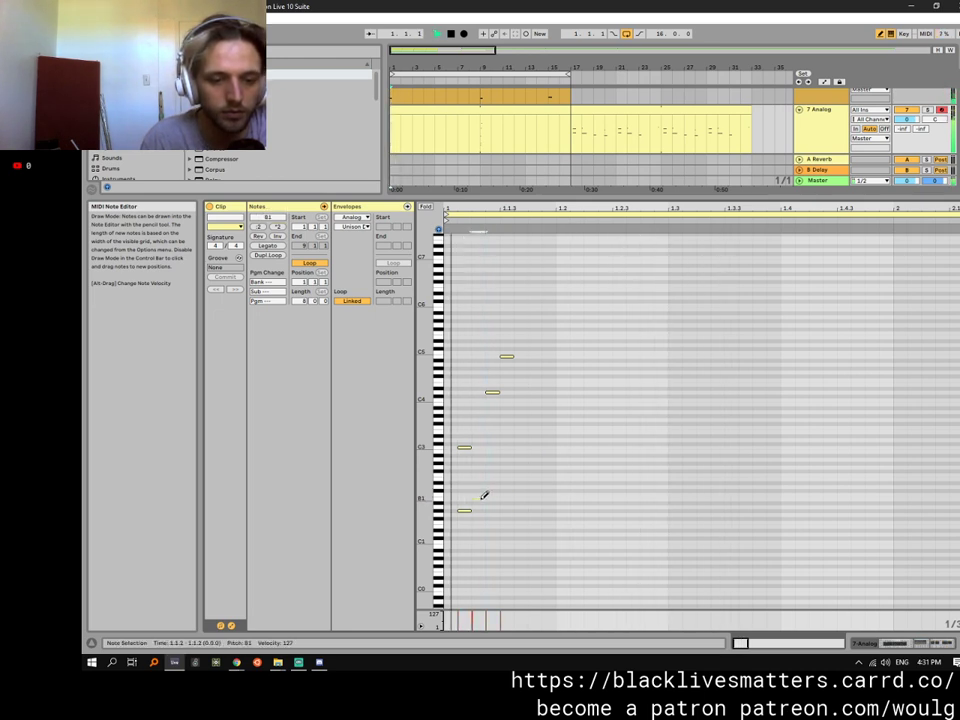
pyautogui.click(482, 498)
pyautogui.press('space')
# Replace the clip's opening G#1 and C3 notes with short B0 and B2 notes, playing the clip to check them.
pyautogui.click(465, 510)
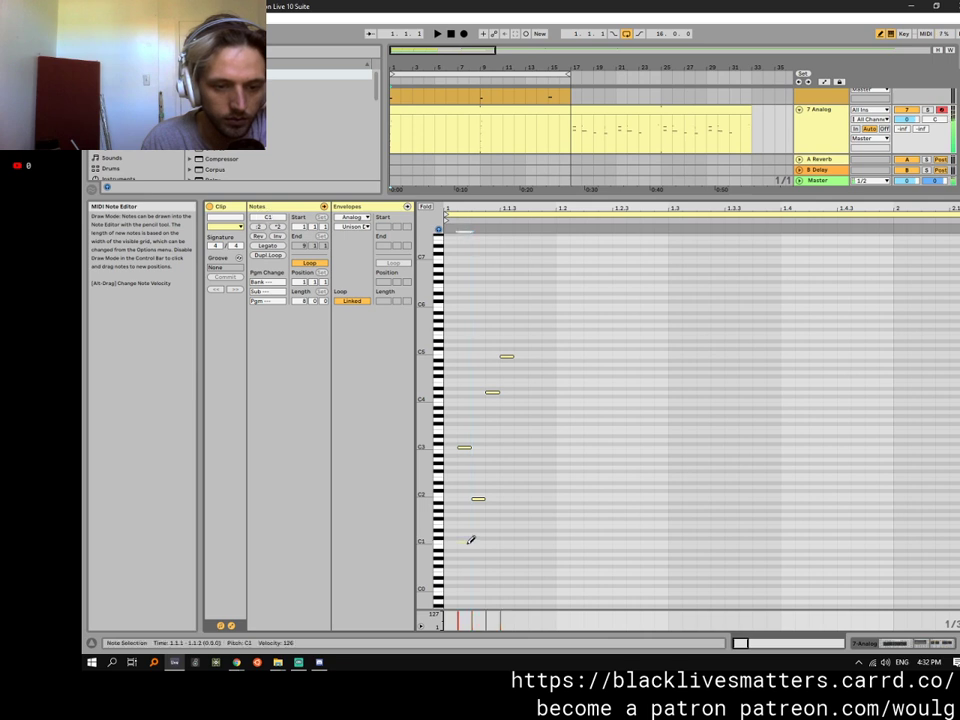
pyautogui.click(470, 543)
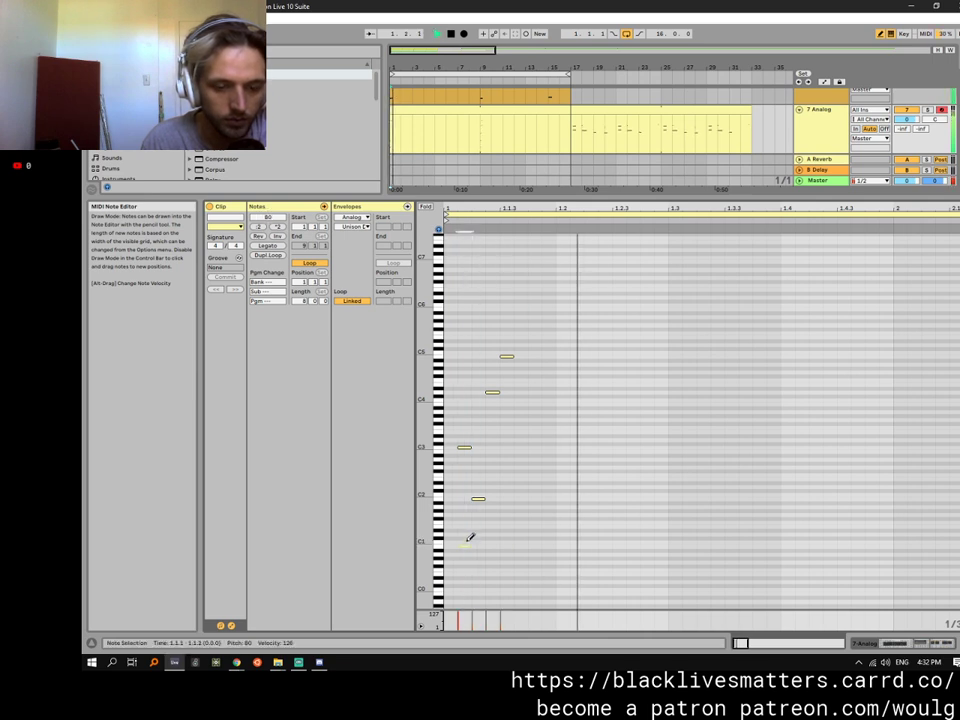
pyautogui.click(469, 451)
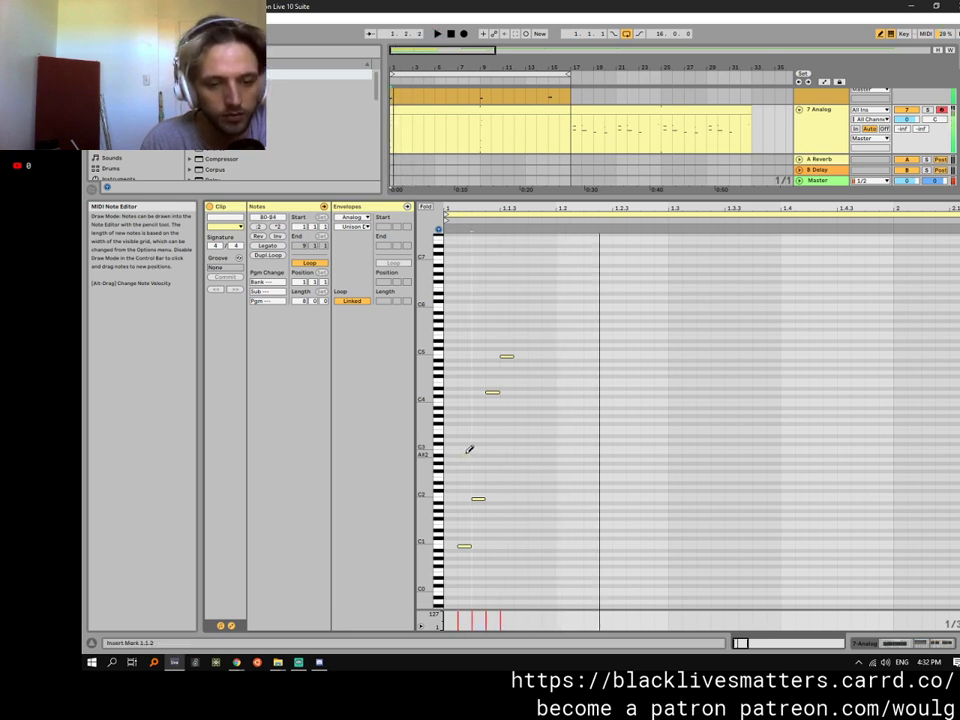
pyautogui.click(469, 448)
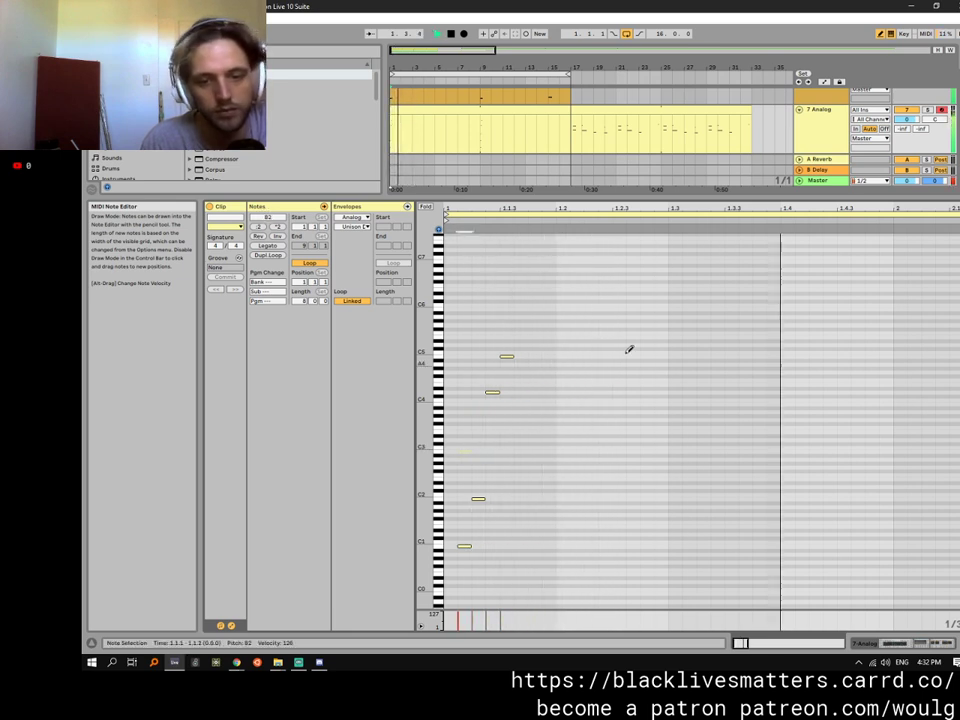
pyautogui.press('space')
# Add a short B5 note directly after the B4 note and play the rising figure.
pyautogui.moveTo(566, 207); pyautogui.dragTo(566, 170)
pyautogui.click(473, 309)
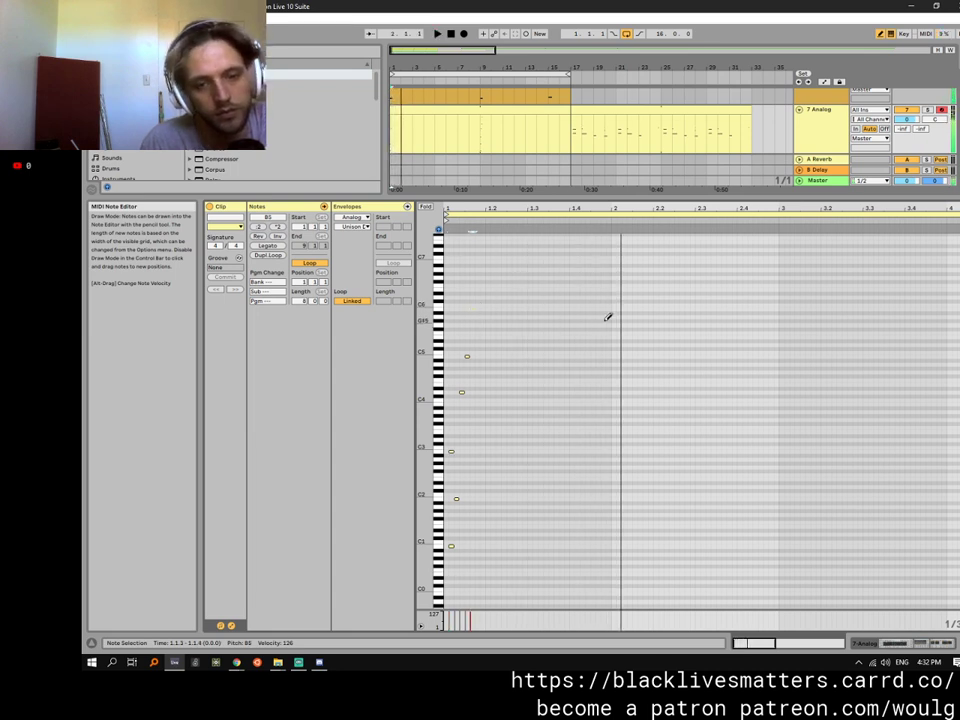
pyautogui.press('space')
# Draw a short C#6 note at beat 1.4 of the Analog clip while auditioning its timing.
pyautogui.click(540, 300)
pyautogui.press('space')
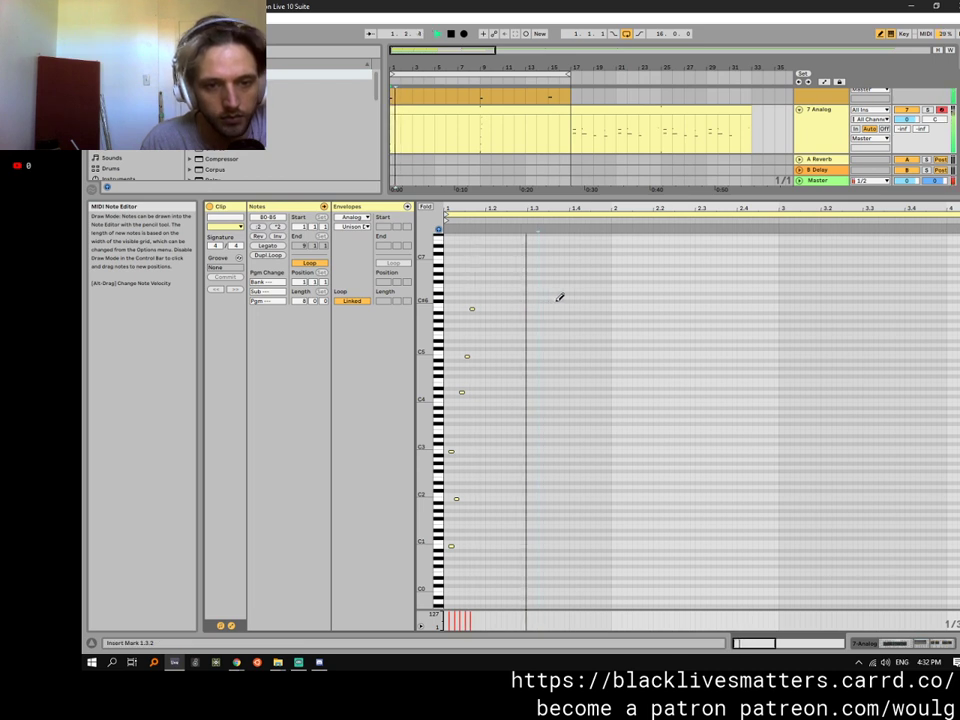
pyautogui.click(578, 300)
pyautogui.click(577, 300)
pyautogui.click(571, 300)
pyautogui.press('space')
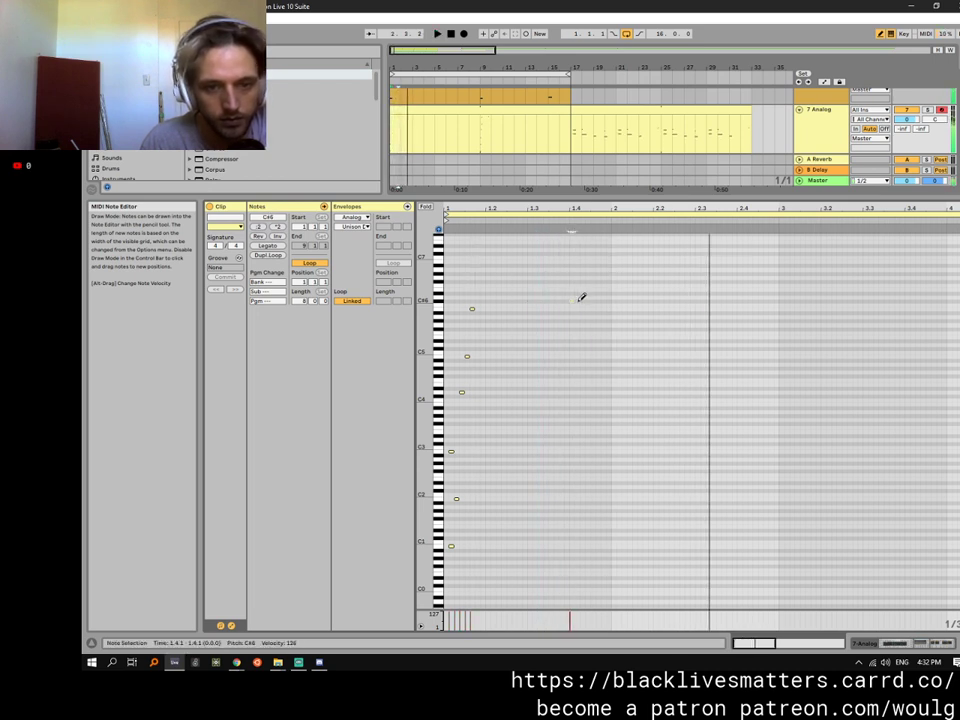
# Try a short D6 note at 2.3.1 in the Analog clip and audition it.
pyautogui.press('space')
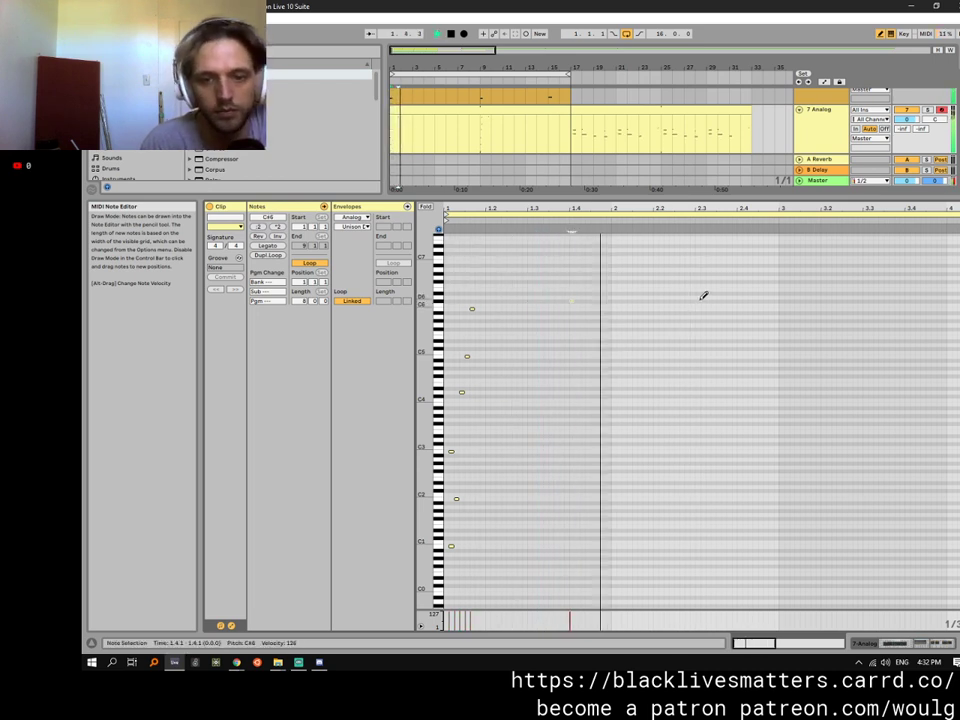
pyautogui.press('space')
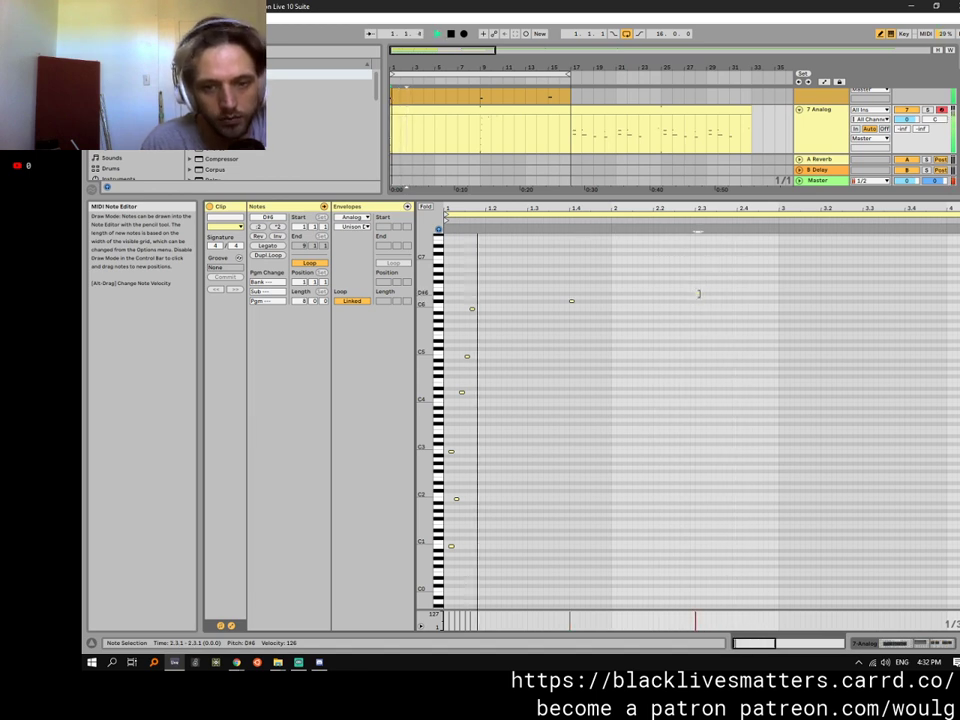
pyautogui.press('space')
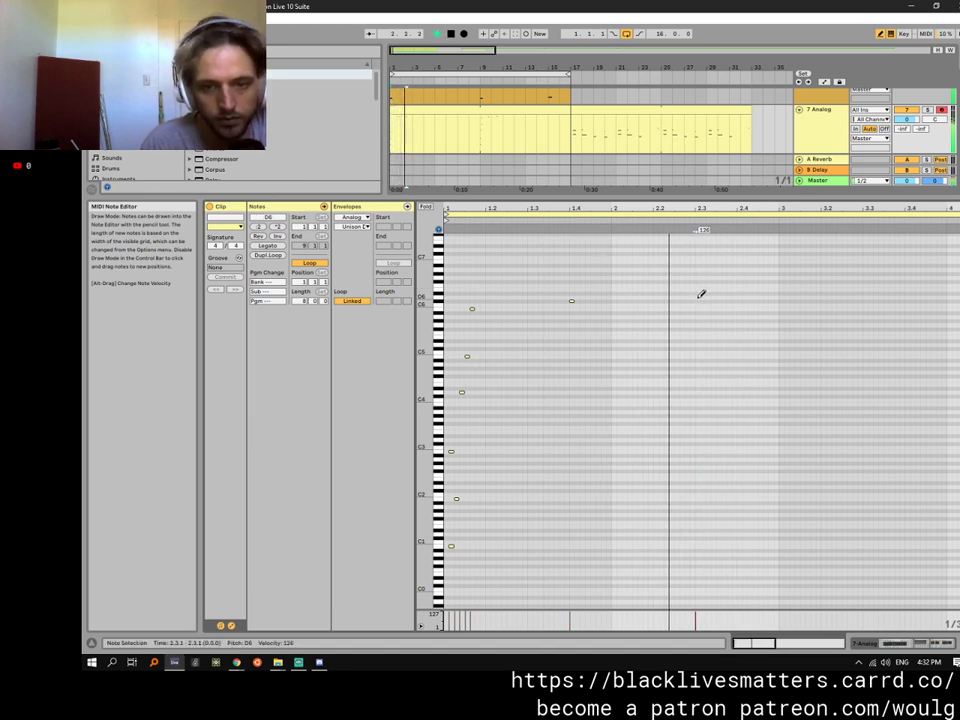
pyautogui.press('space')
pyautogui.moveTo(745, 204); pyautogui.dragTo(745, 160)
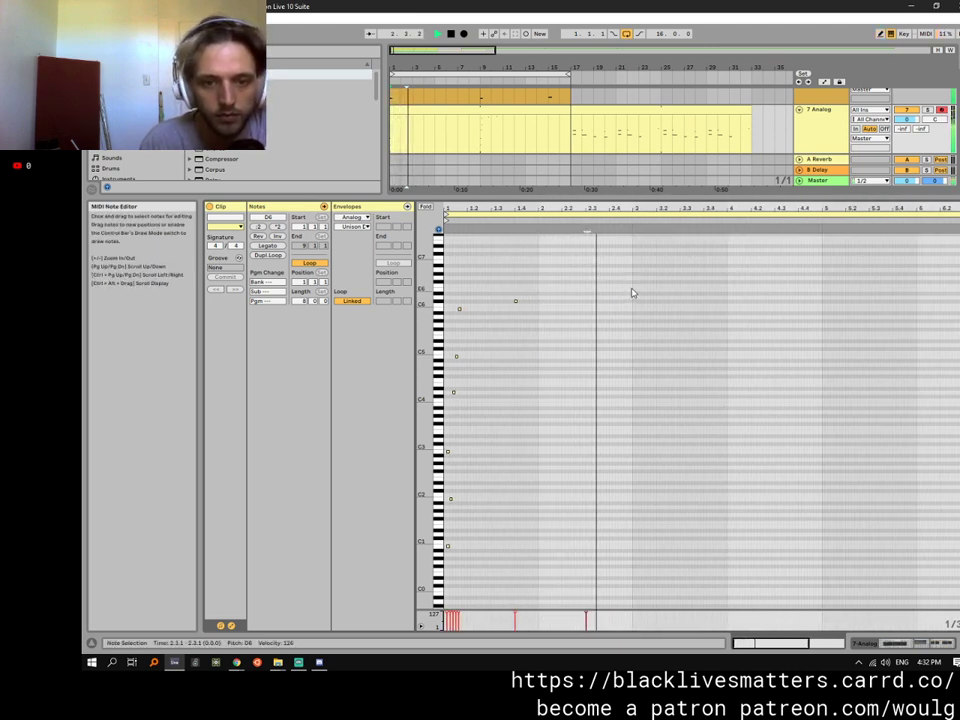
pyautogui.press('space')
# Draw a scattered cluster of six short notes between about E1 and D5 at the start of bar 3, auditioning the result.
pyautogui.moveTo(648, 208); pyautogui.dragTo(632, 343)
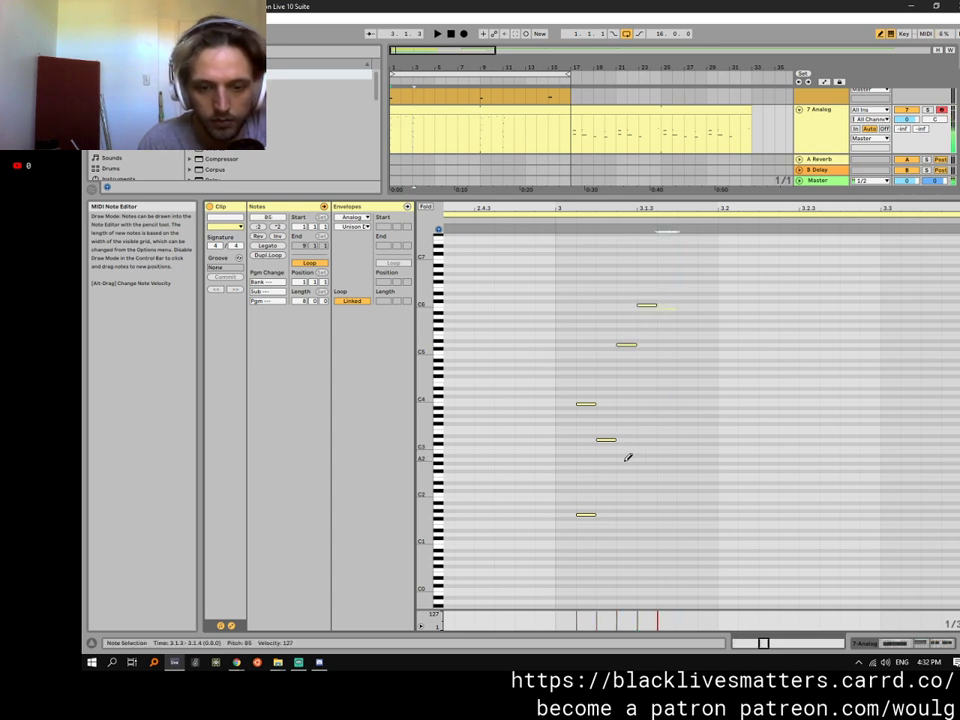
pyautogui.moveTo(581, 207); pyautogui.dragTo(581, 165)
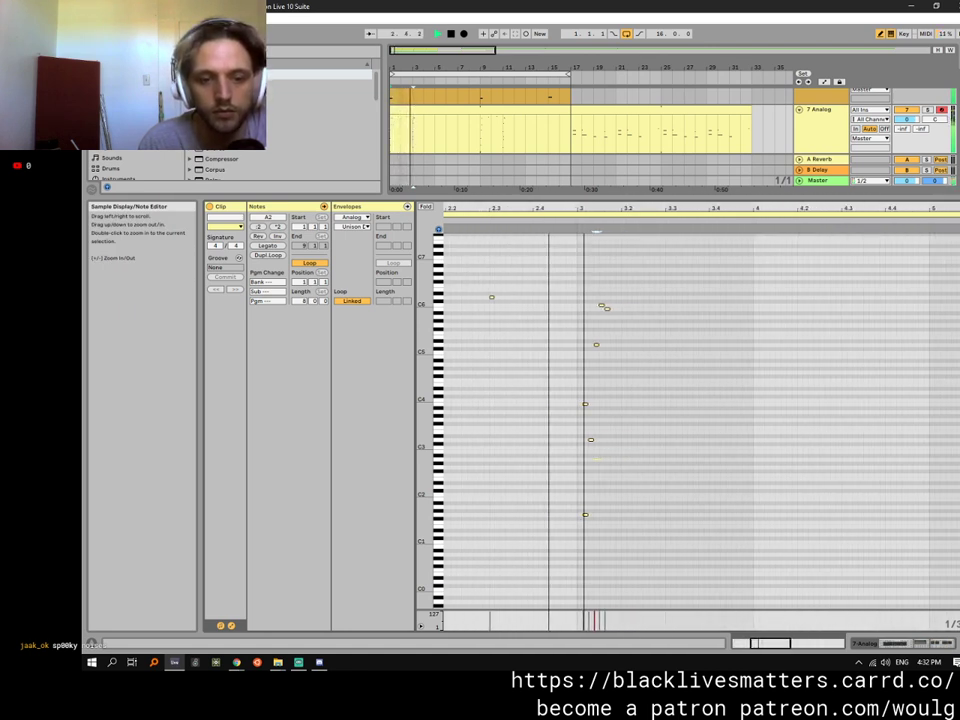
pyautogui.press('space')
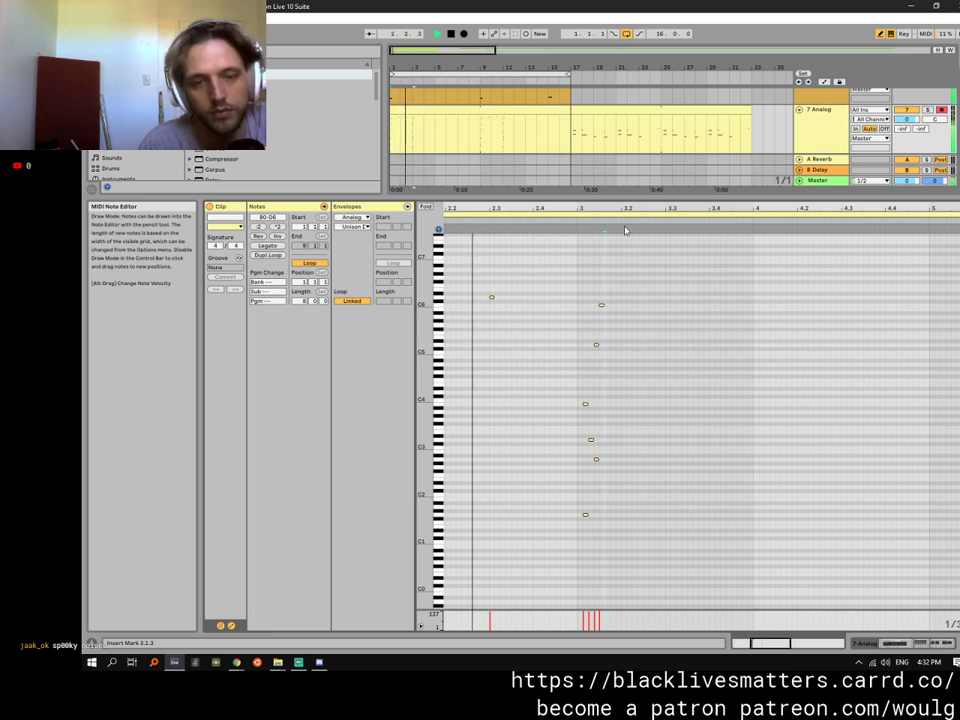
pyautogui.moveTo(624, 210); pyautogui.dragTo(621, 204)
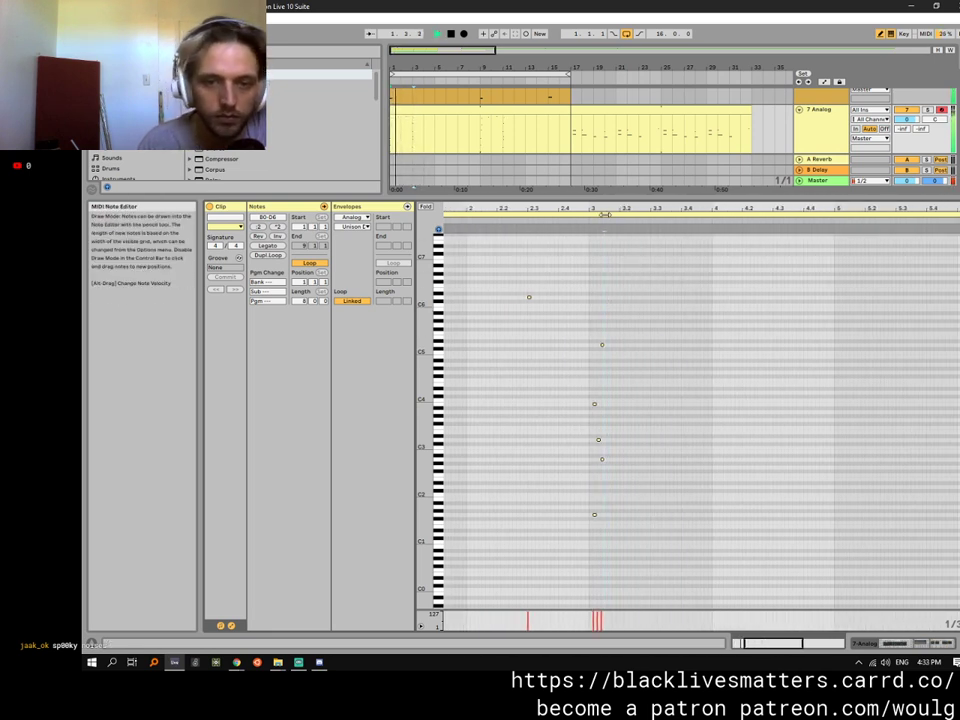
pyautogui.moveTo(605, 214); pyautogui.dragTo(604, 208)
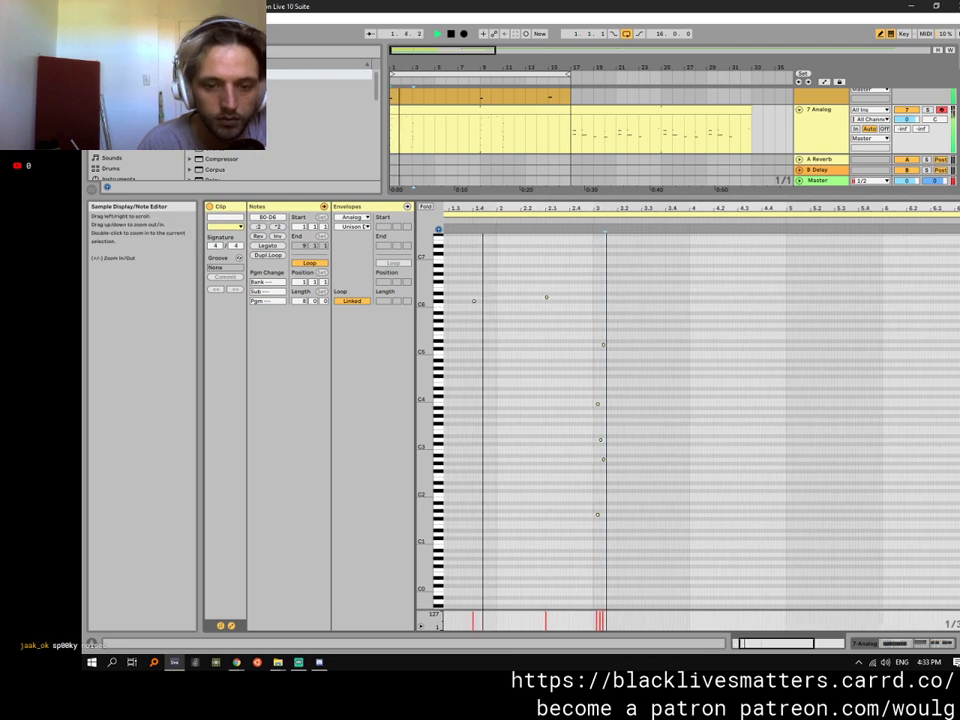
pyautogui.click(604, 526)
pyautogui.press('space')
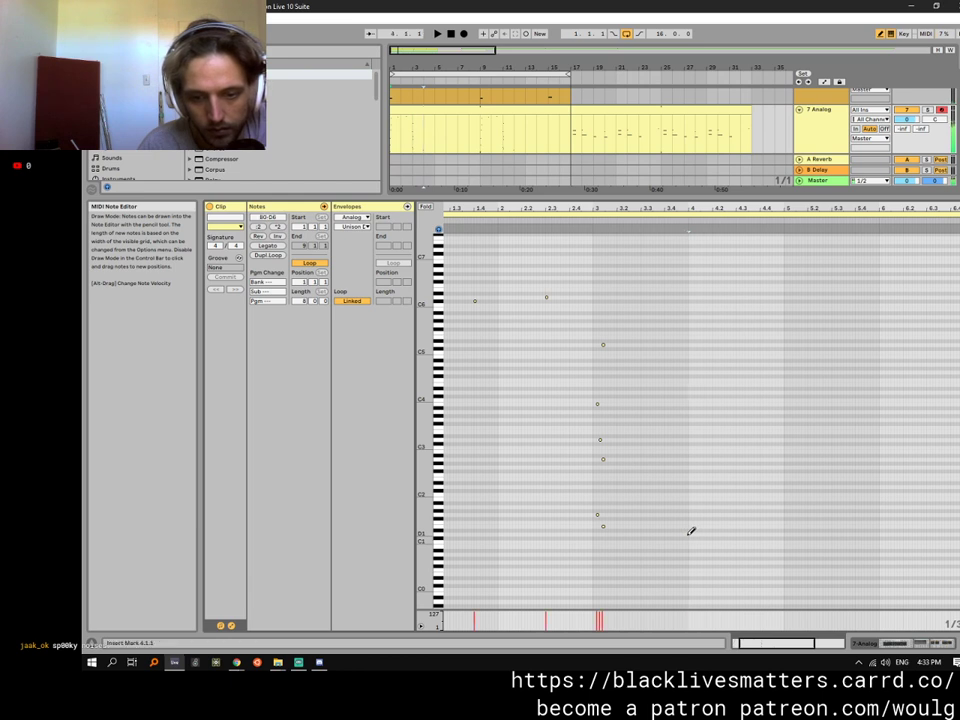
# Delete the isolated C#6 and D6 notes in bars 1 and 2 and the D1 note at 4.1.1, and play the clip.
pyautogui.moveTo(677, 221); pyautogui.dragTo(676, 215)
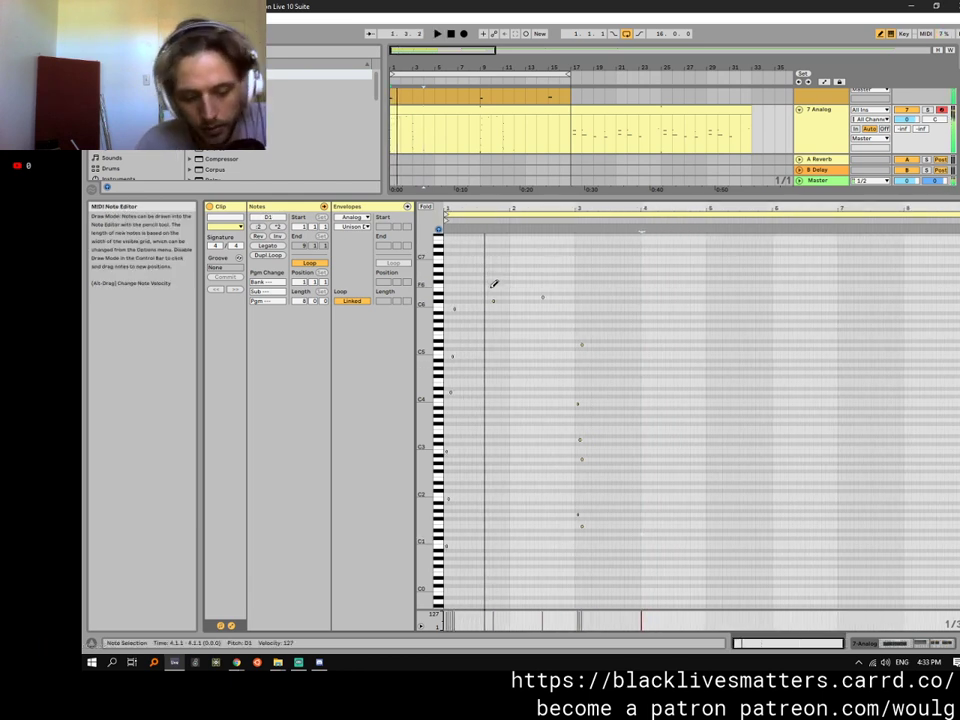
pyautogui.press('b')
pyautogui.moveTo(478, 273)
pyautogui.mouseDown()
pyautogui.moveTo(495, 305)
pyautogui.moveTo(556, 335)
pyautogui.mouseUp()
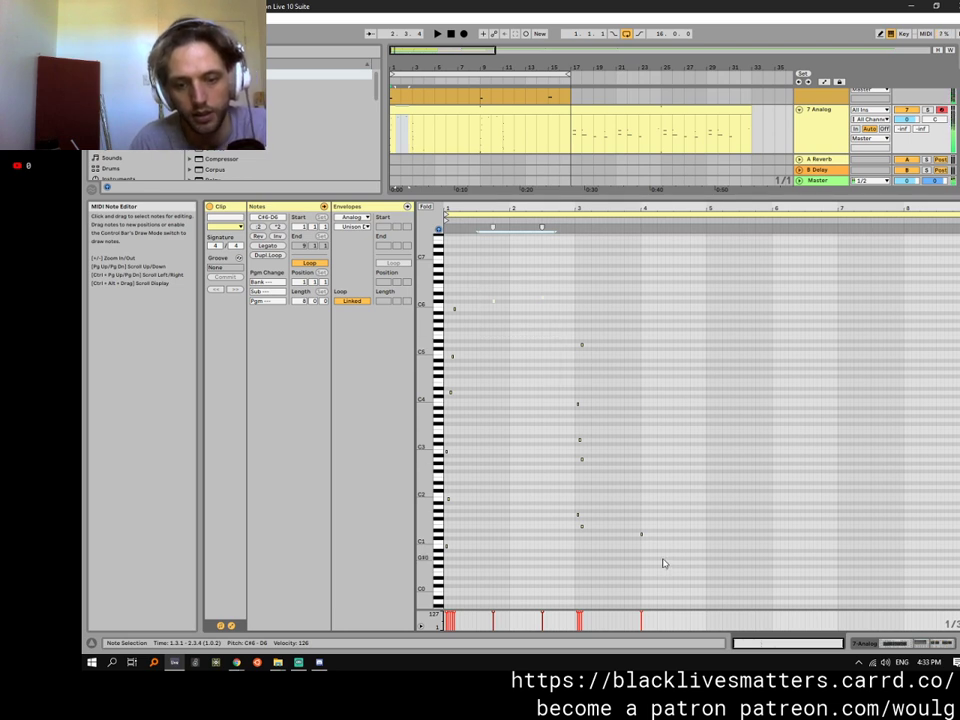
pyautogui.press('Delete')
pyautogui.press('space')
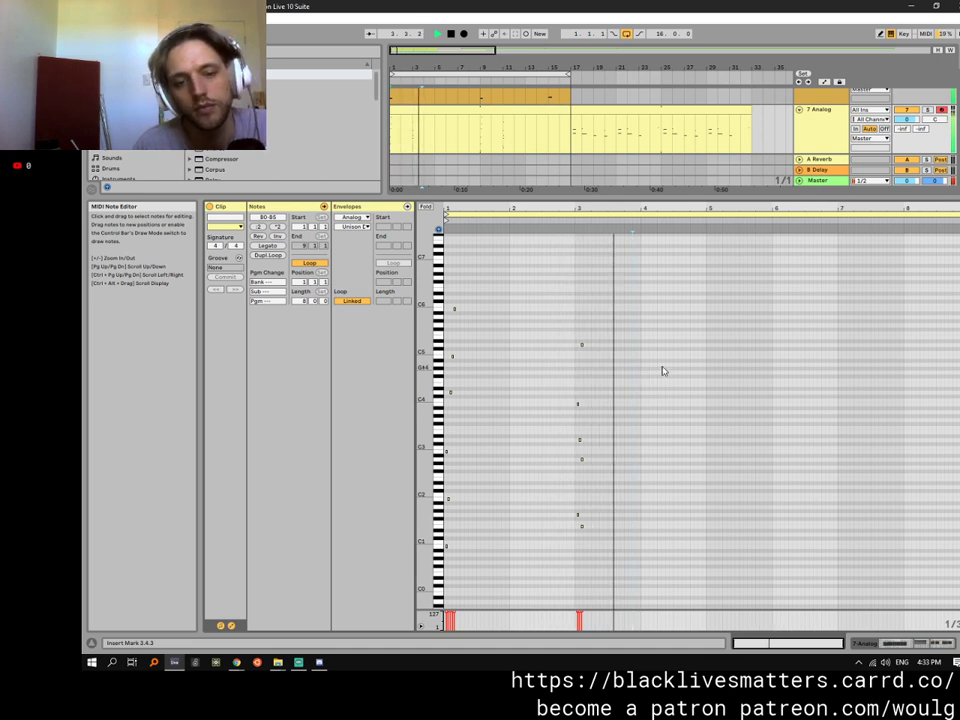
# Draw a mostly rising cluster of seven short notes between F#0 and A4 at the start of bar 5.
pyautogui.moveTo(737, 205); pyautogui.dragTo(692, 240)
pyautogui.press('b')
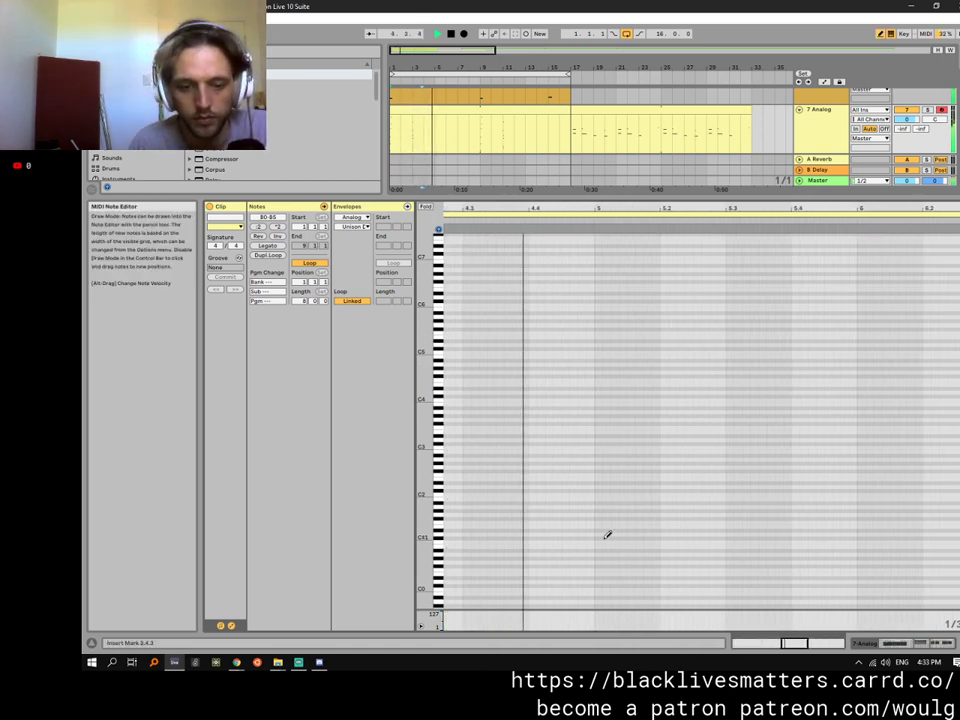
pyautogui.click(605, 564)
pyautogui.press('space')
pyautogui.click(615, 537)
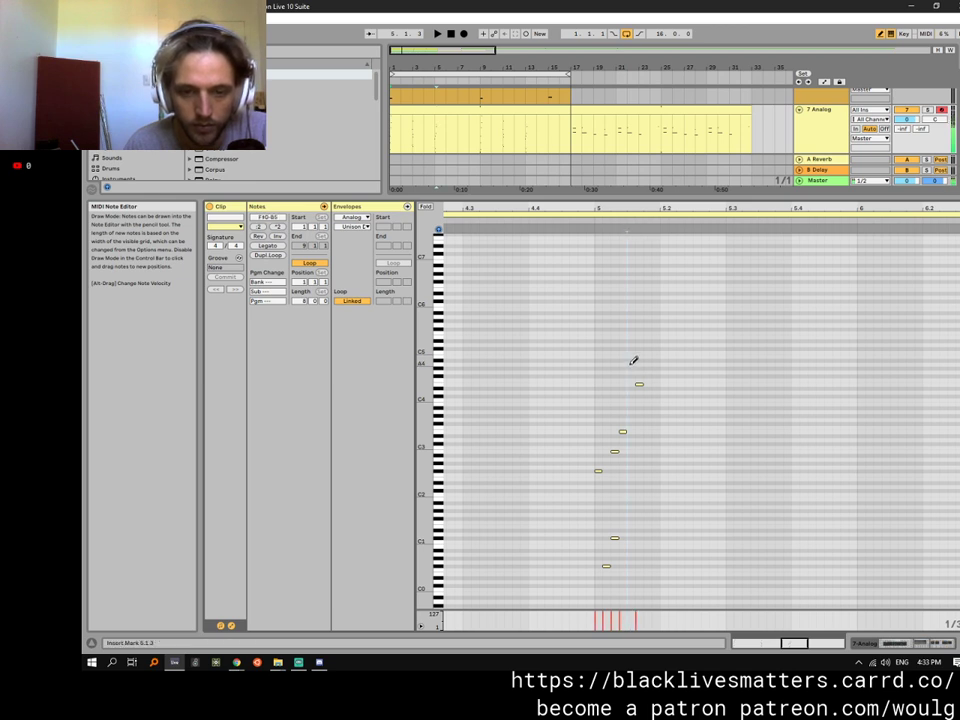
# Draw a descending cluster of short notes from G4 down to A0 within the first beat of bar 7.
pyautogui.moveTo(642, 208)
pyautogui.mouseDown()
pyautogui.moveTo(652, 185)
pyautogui.moveTo(722, 158)
pyautogui.moveTo(718, 172)
pyautogui.moveTo(674, 195)
pyautogui.moveTo(617, 212)
pyautogui.moveTo(683, 173)
pyautogui.moveTo(701, 206)
pyautogui.mouseUp()
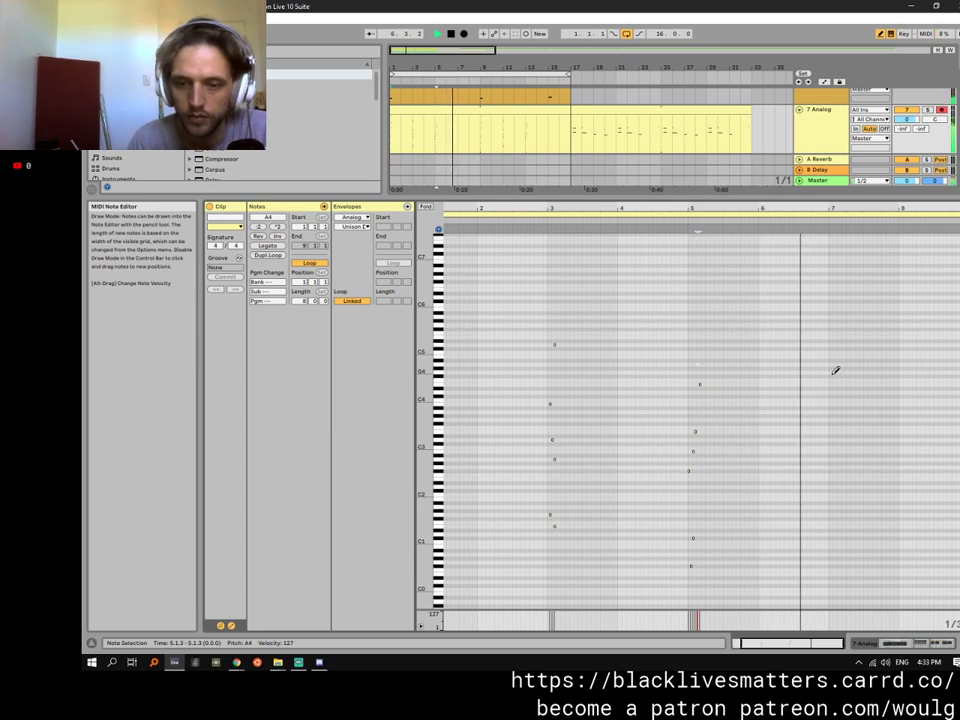
pyautogui.click(831, 372)
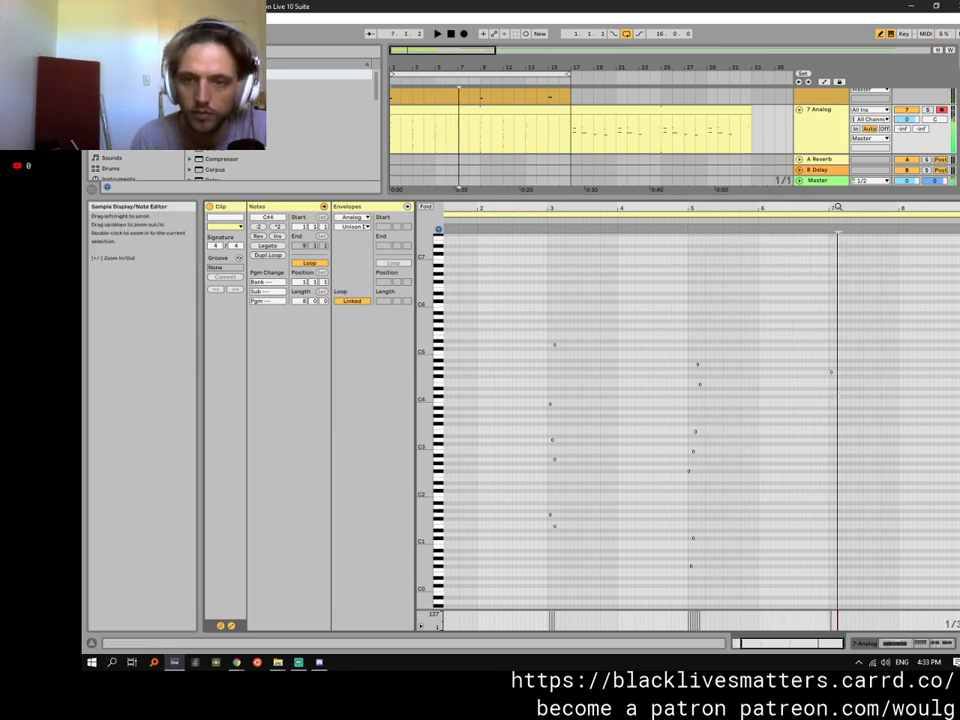
pyautogui.moveTo(837, 208); pyautogui.dragTo(699, 310)
pyautogui.click(684, 385)
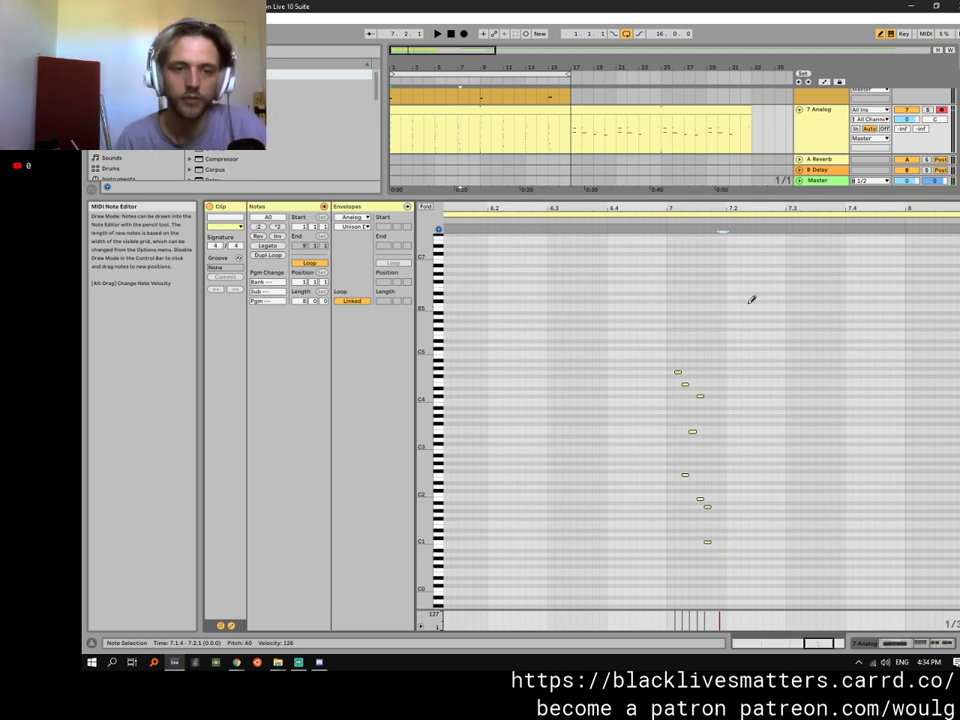
pyautogui.moveTo(665, 198); pyautogui.dragTo(659, 518)
# In the Analog synth, set keyboard stretch to 27%, error to 26% and voices to 12, and unison to 4 voices with 21 ms delay.
pyautogui.doubleClick(818, 146)
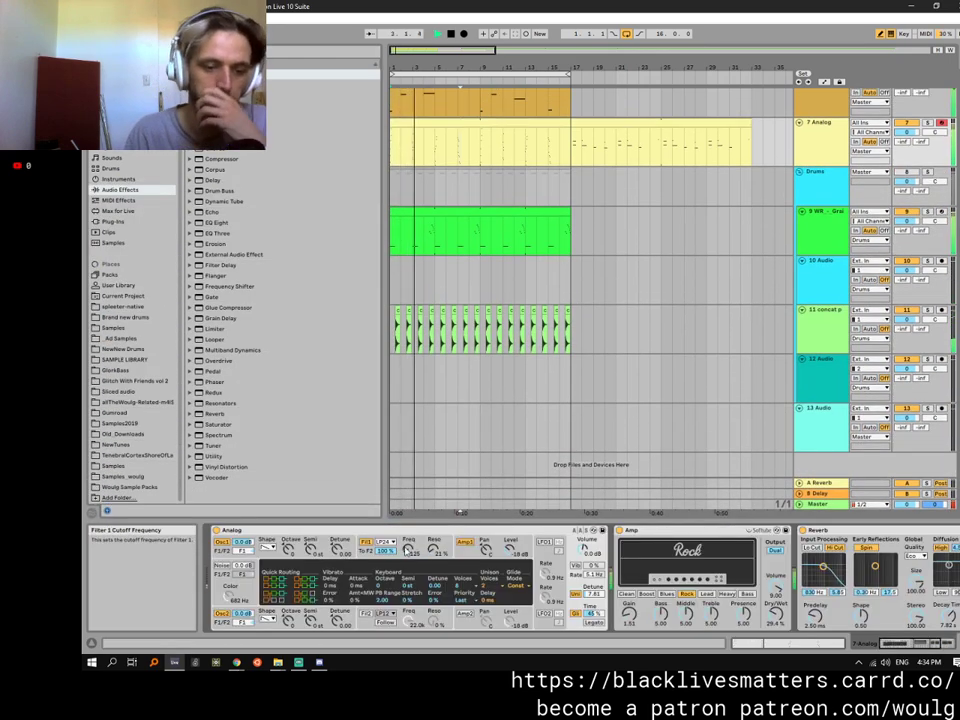
pyautogui.moveTo(433, 600); pyautogui.dragTo(406, 578)
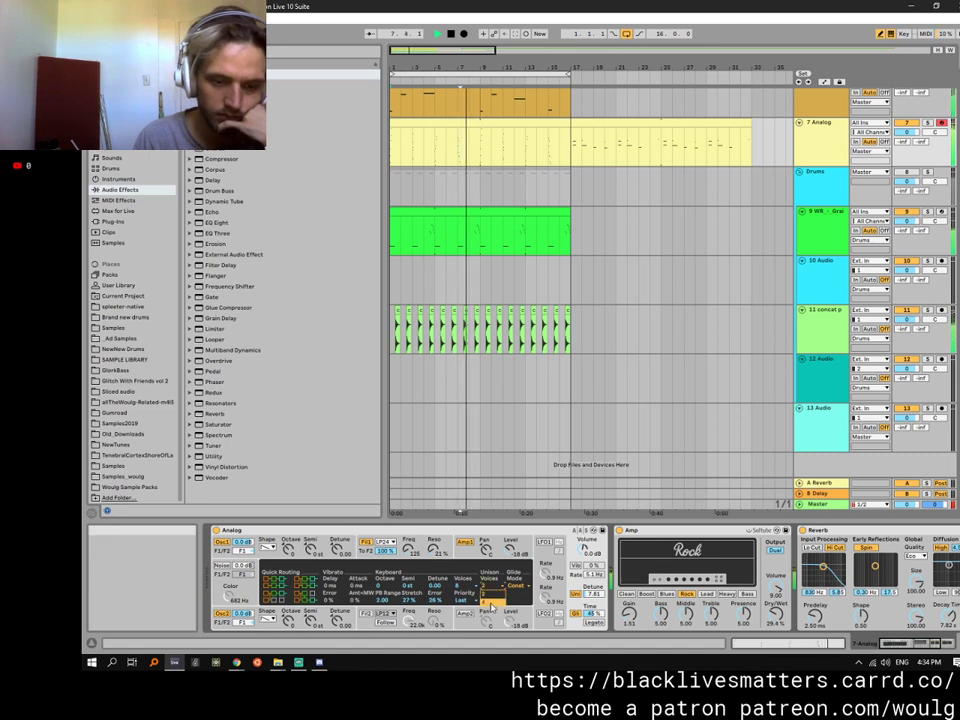
pyautogui.moveTo(482, 606); pyautogui.dragTo(488, 603)
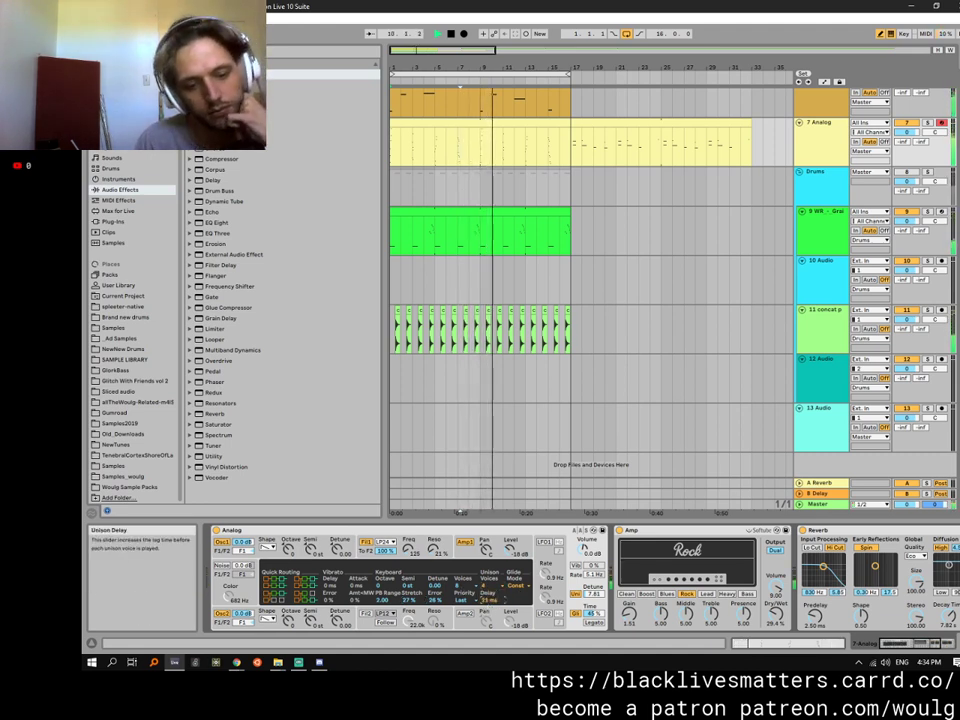
pyautogui.click(463, 585)
pyautogui.click(464, 541)
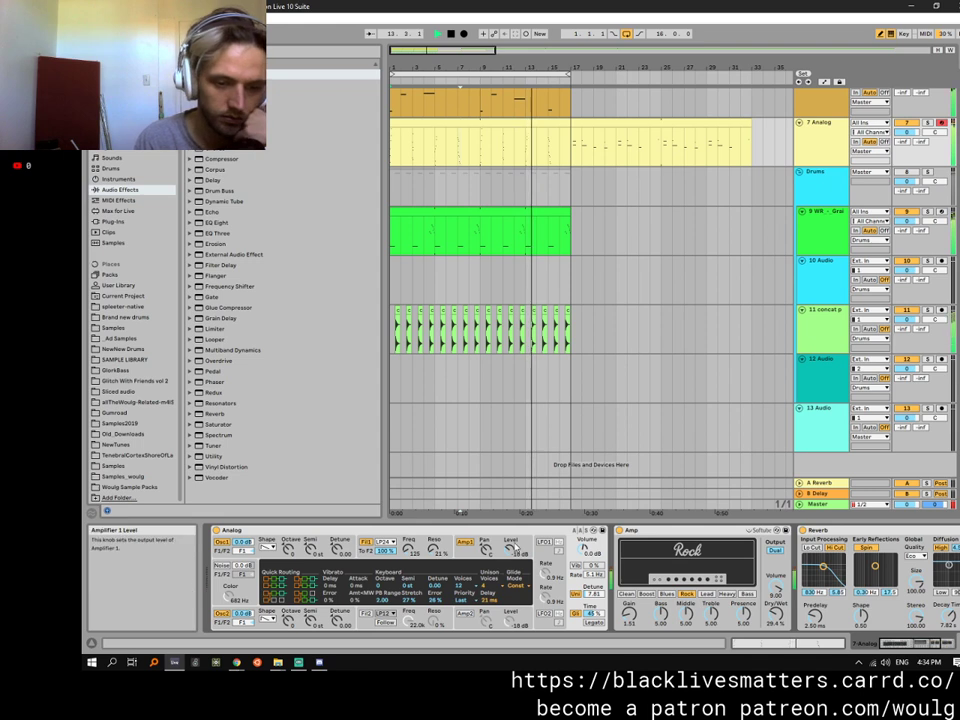
# Lower Analog's filter 1 cutoff to 86 and the Amp effect's dry/wet to 15.9%.
pyautogui.click(453, 552)
pyautogui.click(436, 550)
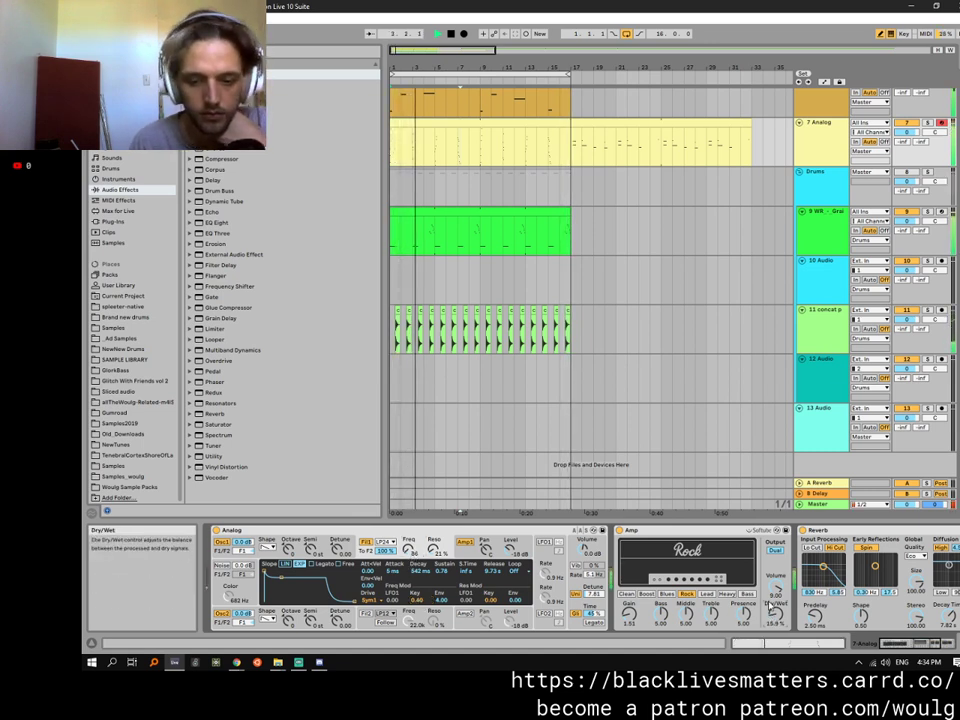
# Shape Analog's amplifier 1 envelope with a decay of about 128 ms, sustain 0.27 and release 15.0 s.
pyautogui.click(465, 543)
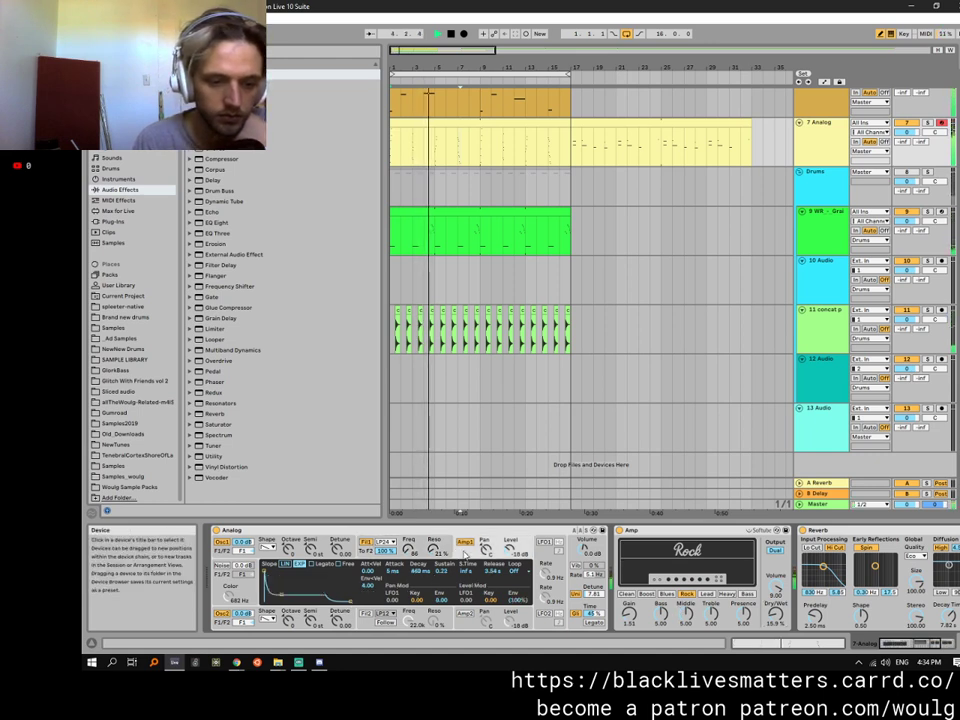
pyautogui.moveTo(368, 597); pyautogui.dragTo(353, 602)
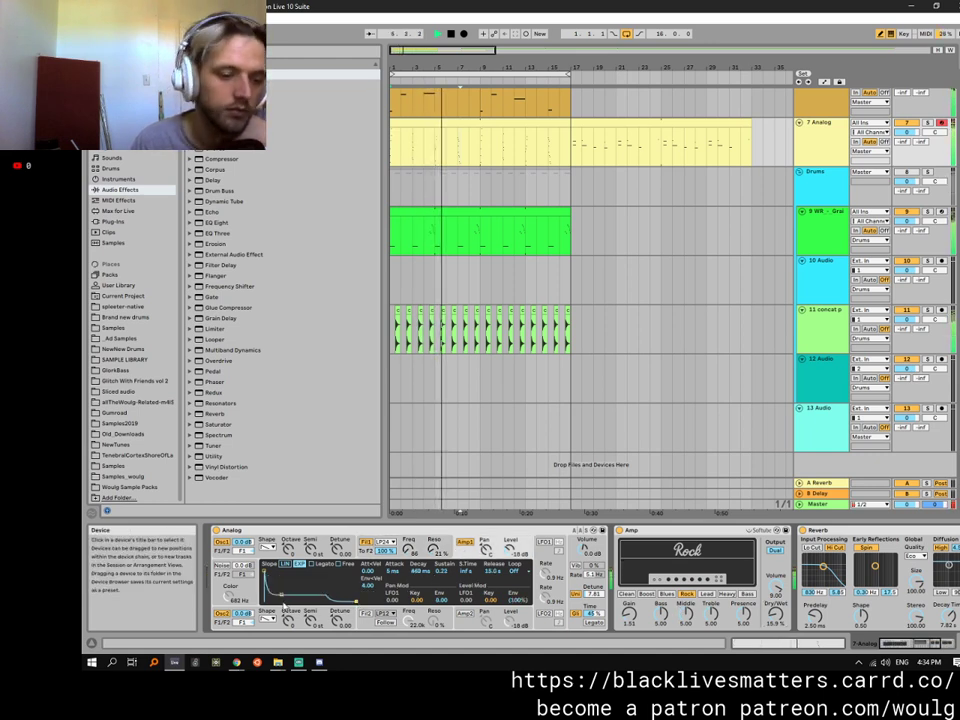
pyautogui.moveTo(283, 607); pyautogui.dragTo(280, 593)
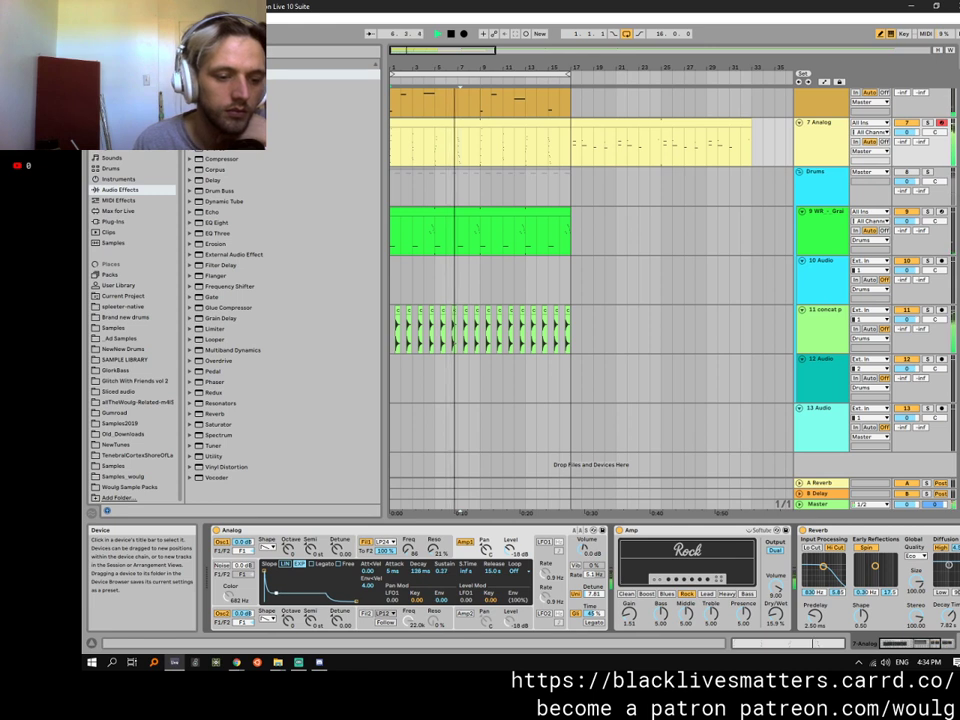
# Set the filter 1 envelope's sustain to 0.44 and decay to 1.72 s, and raise the filter cutoff to 171.
pyautogui.click(408, 546)
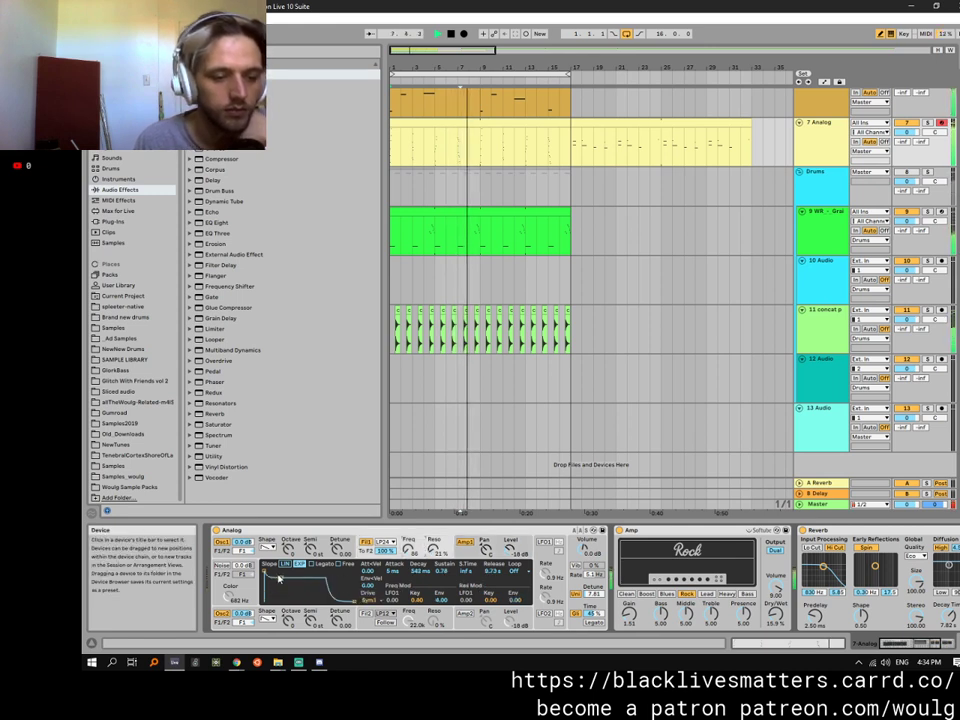
pyautogui.moveTo(279, 578)
pyautogui.mouseDown()
pyautogui.moveTo(274, 591)
pyautogui.moveTo(284, 586)
pyautogui.mouseUp()
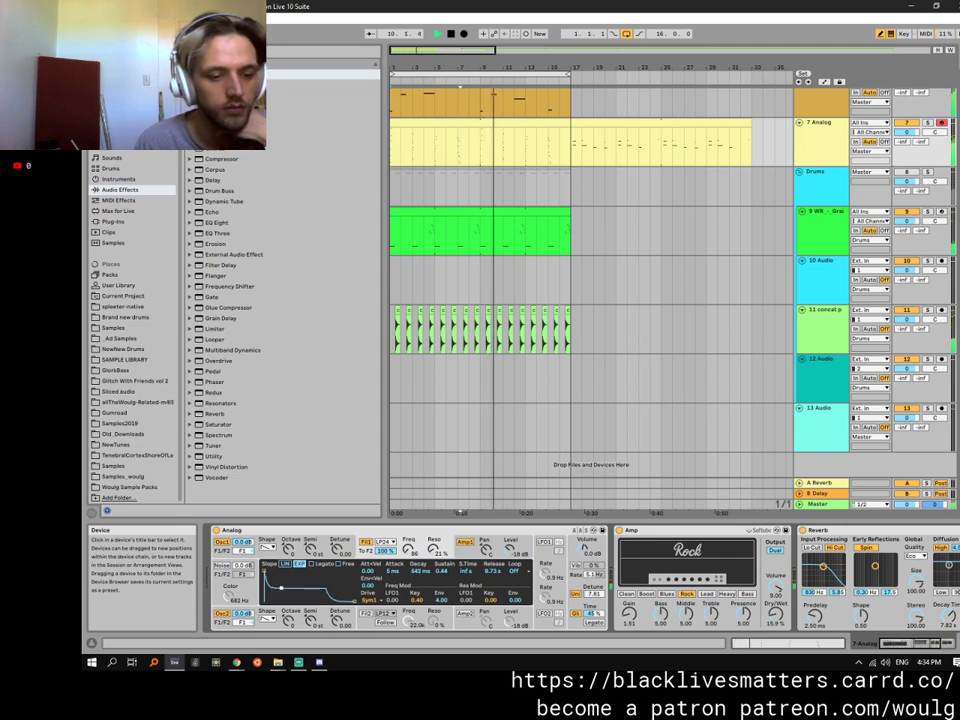
pyautogui.moveTo(409, 549); pyautogui.dragTo(409, 535)
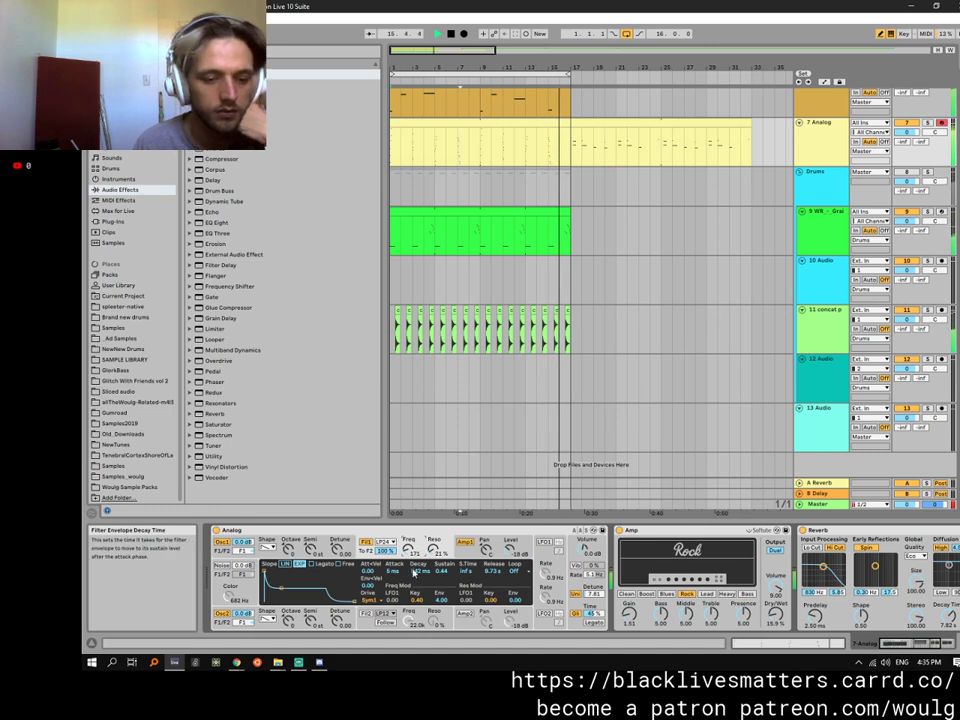
pyautogui.moveTo(414, 572); pyautogui.dragTo(414, 553)
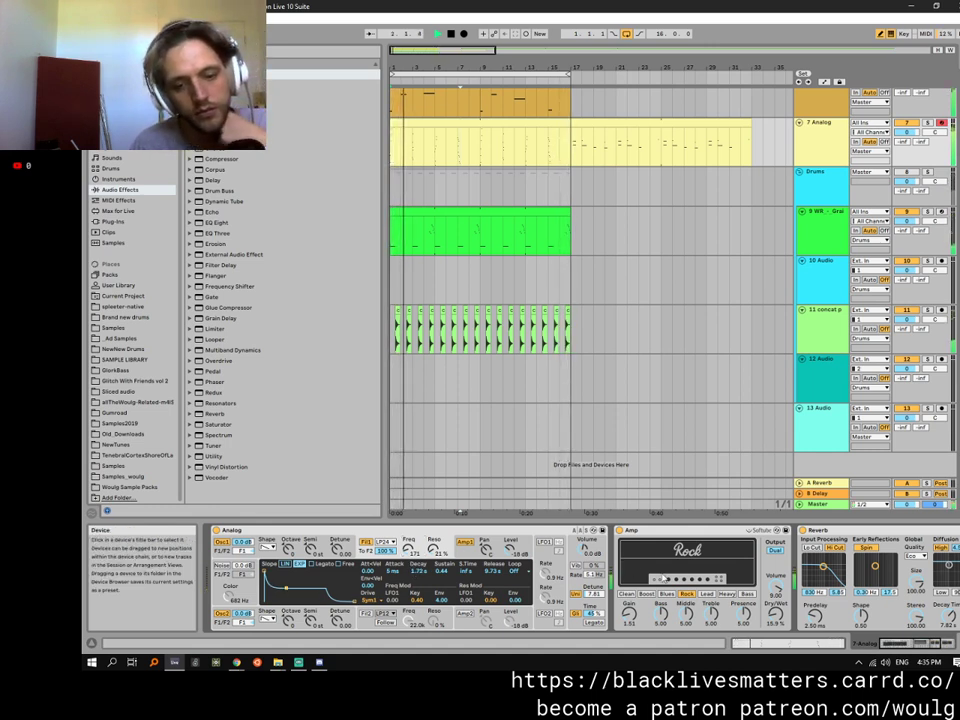
# Insert the Grain Delay preset Expand3 between Amp and Reverb on the Analog track and set its dry/wet to 55%.
pyautogui.click(946, 643)
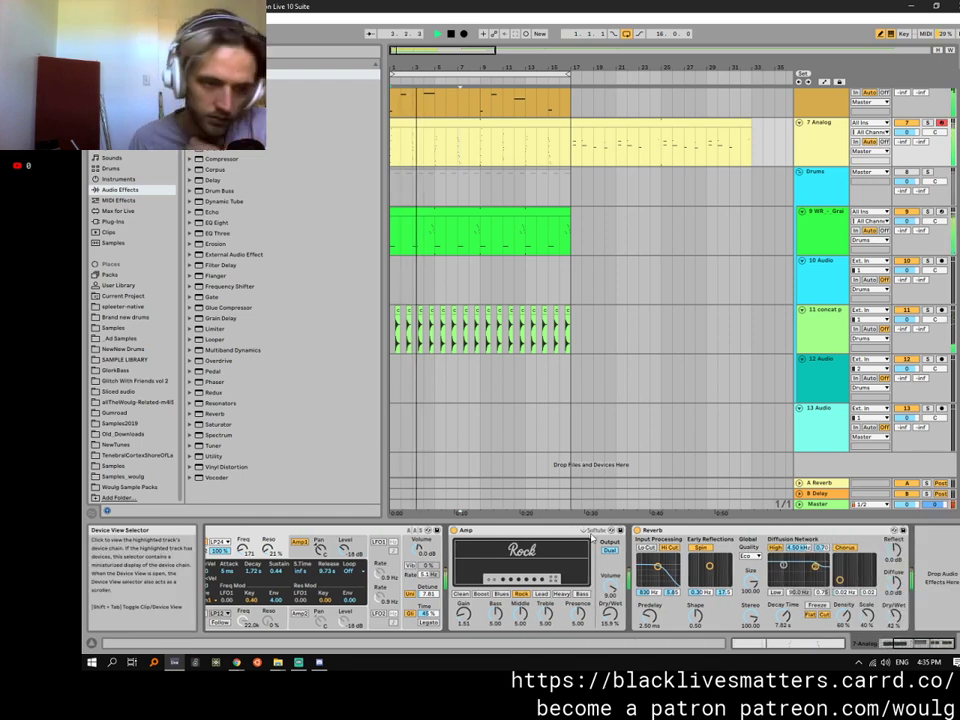
pyautogui.click(192, 319)
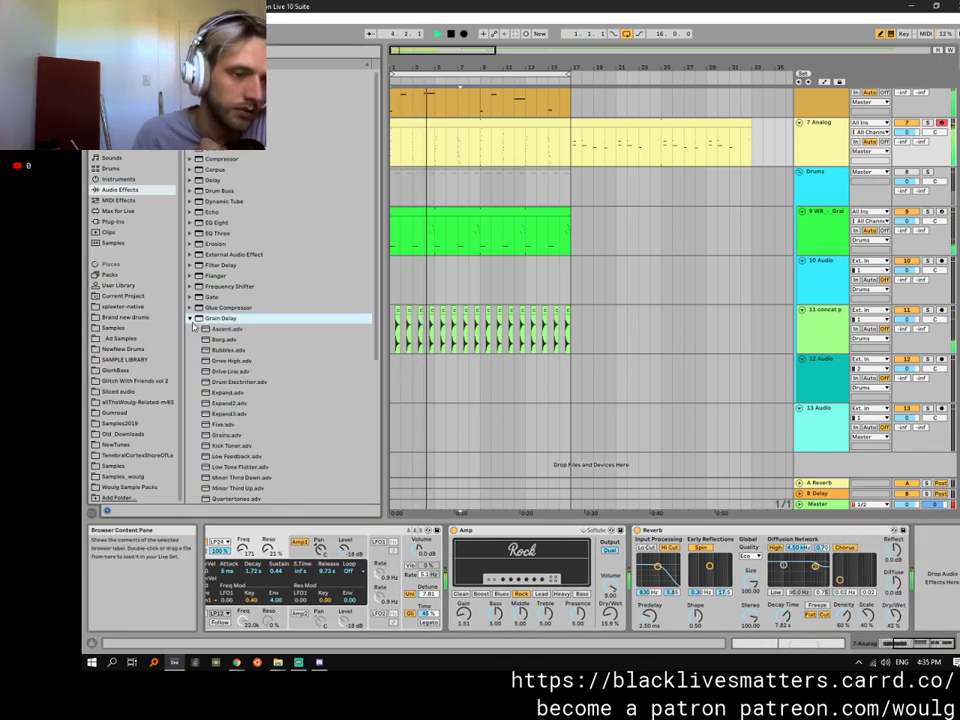
pyautogui.doubleClick(230, 414)
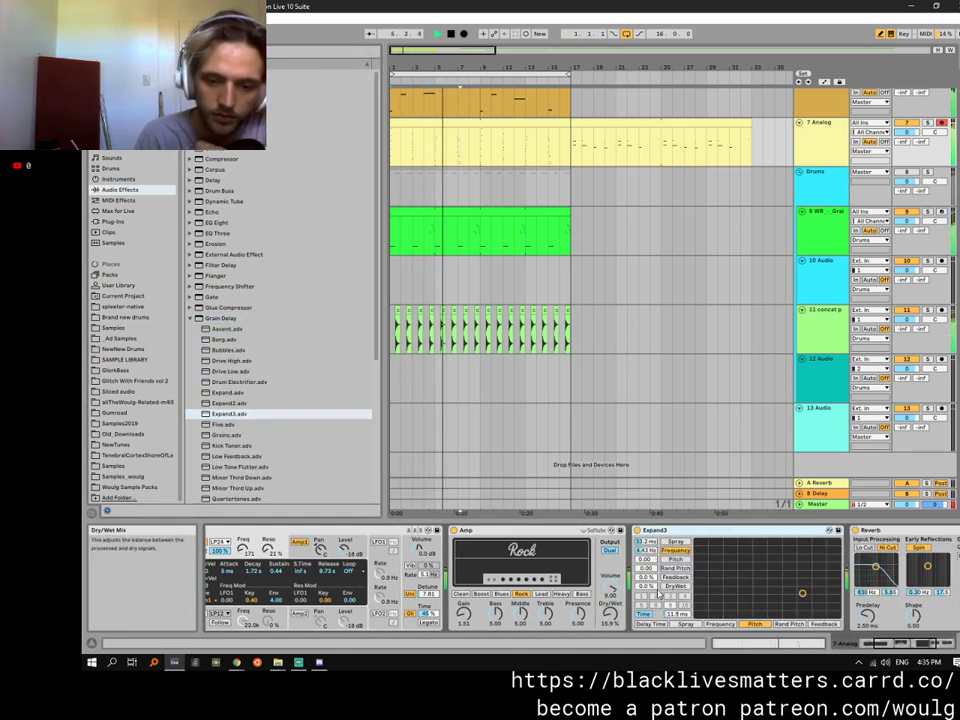
pyautogui.moveTo(649, 588); pyautogui.dragTo(649, 554)
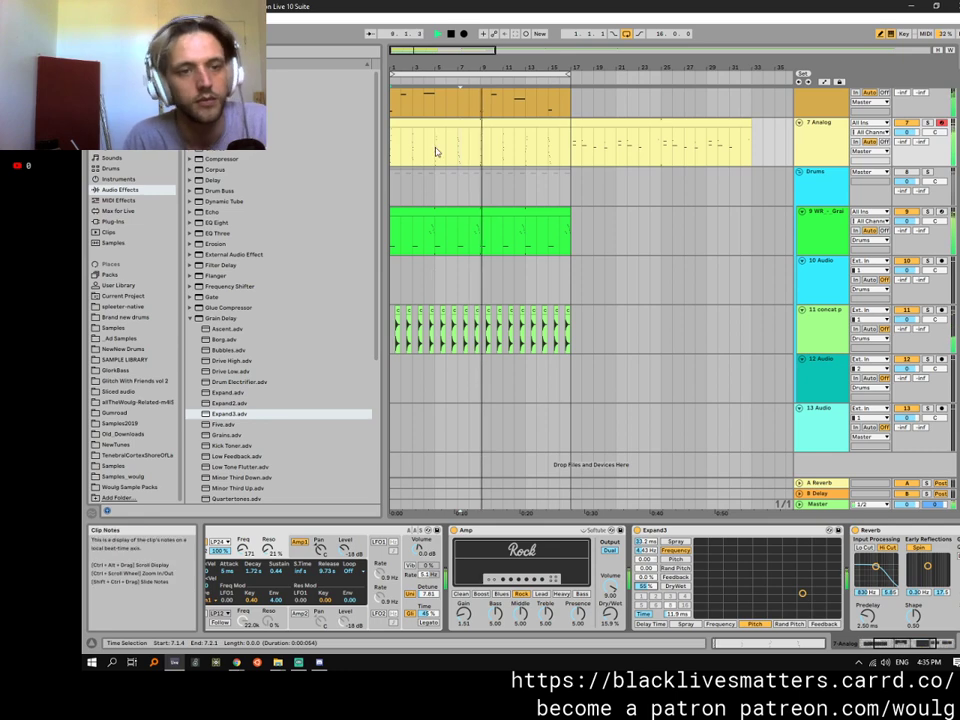
pyautogui.scroll(3, 436, 224)
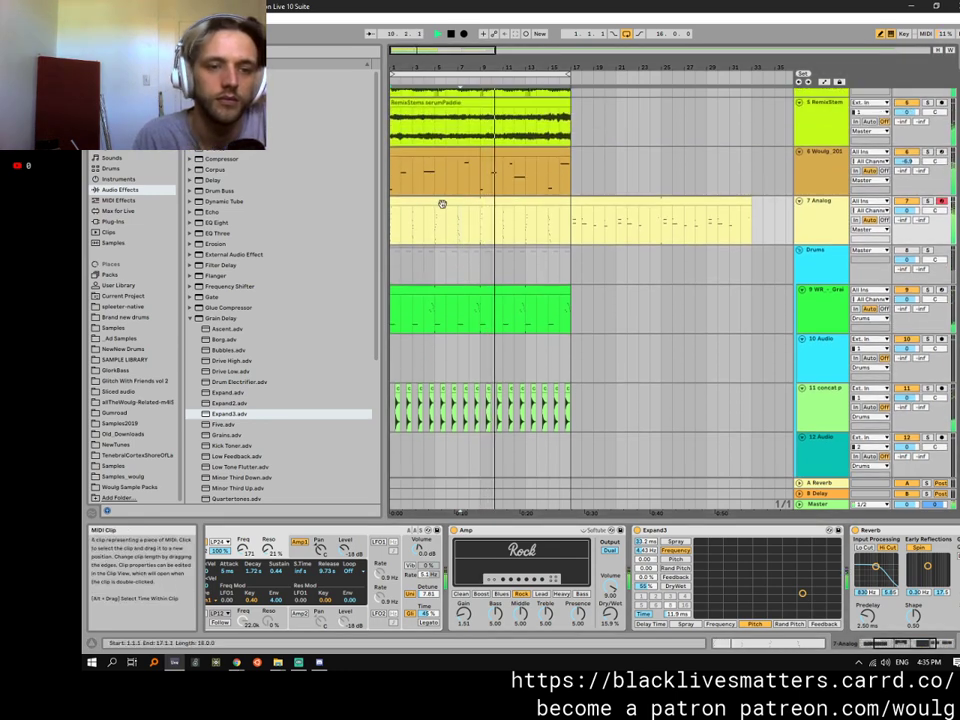
# Duplicate the F2–G4 notes of the bar 7 cluster into bar 8 of the Analog clip and transpose the copy down one semitone.
pyautogui.click(443, 203)
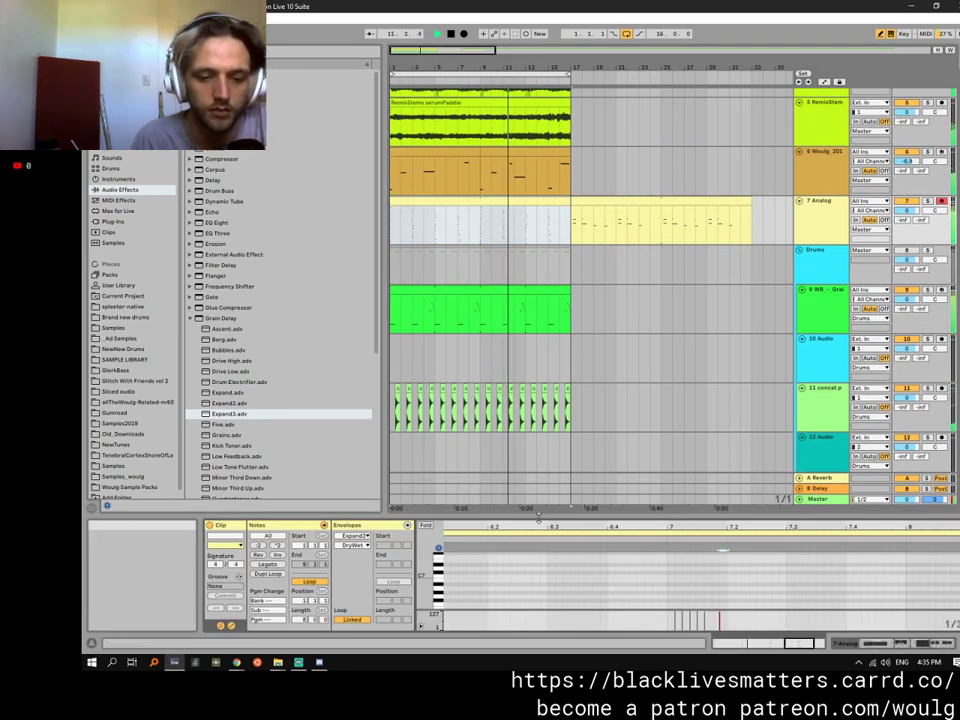
pyautogui.moveTo(536, 517); pyautogui.dragTo(536, 259)
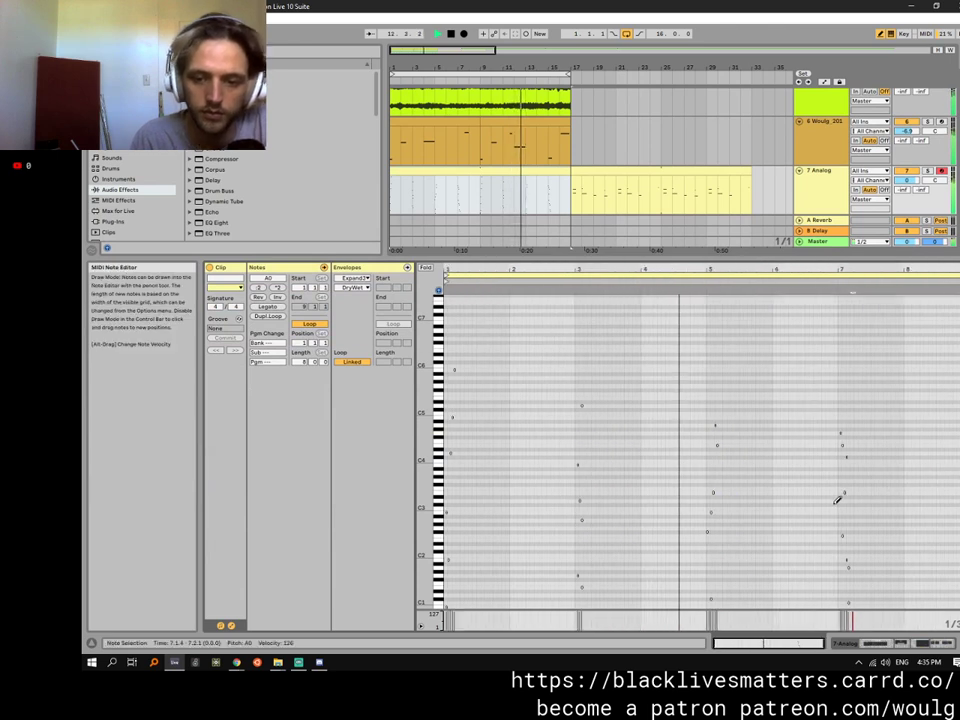
pyautogui.press('b')
pyautogui.moveTo(831, 423); pyautogui.dragTo(863, 578)
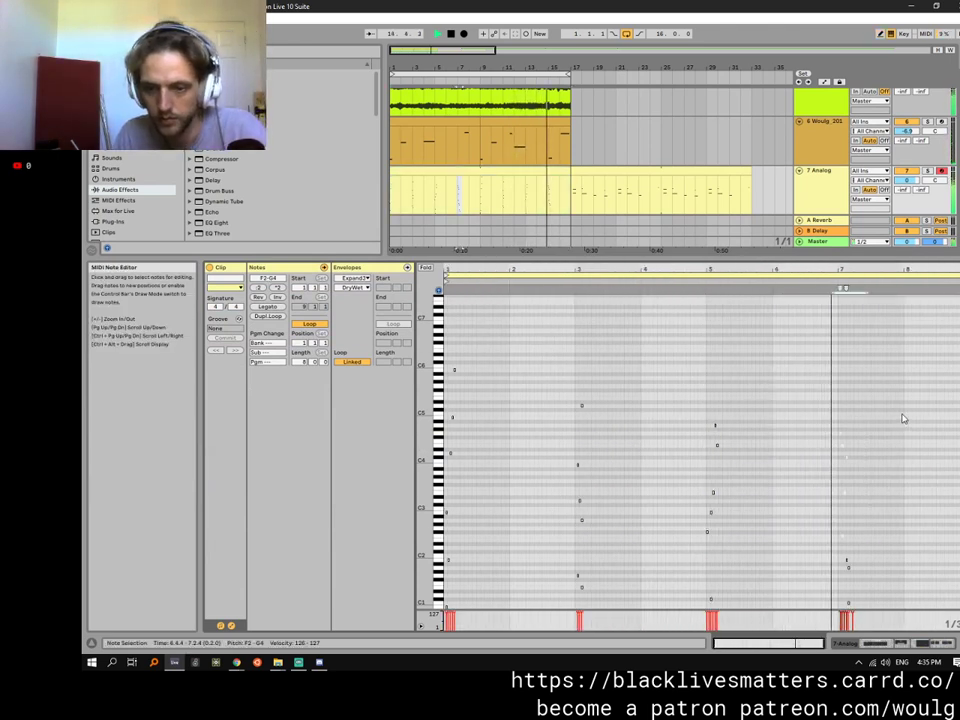
pyautogui.hotkey('ctrl', 'd')
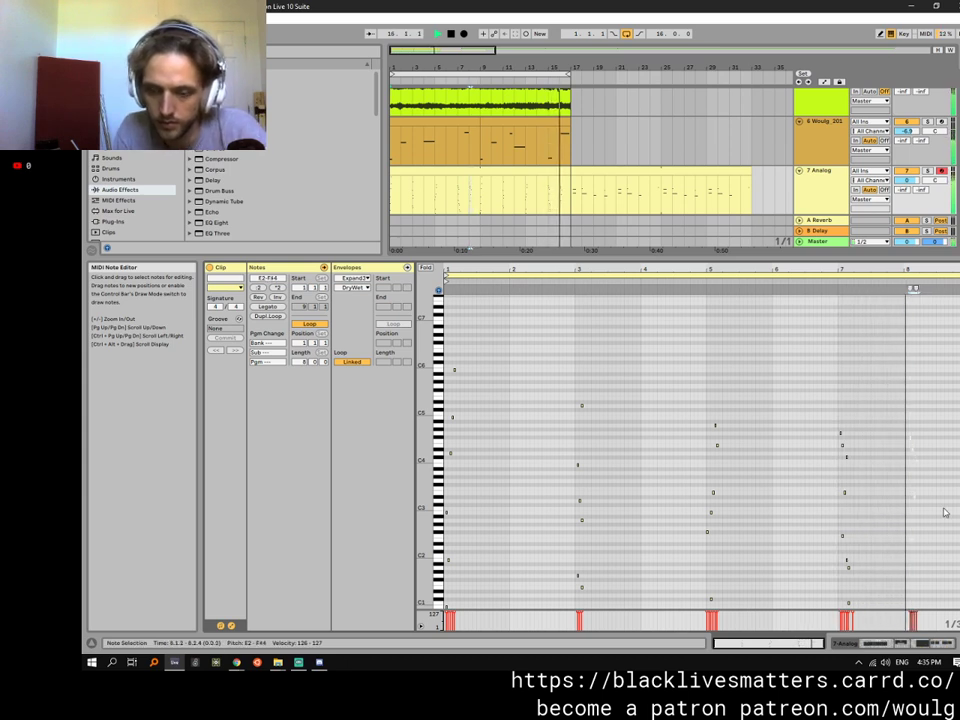
pyautogui.press('Down')
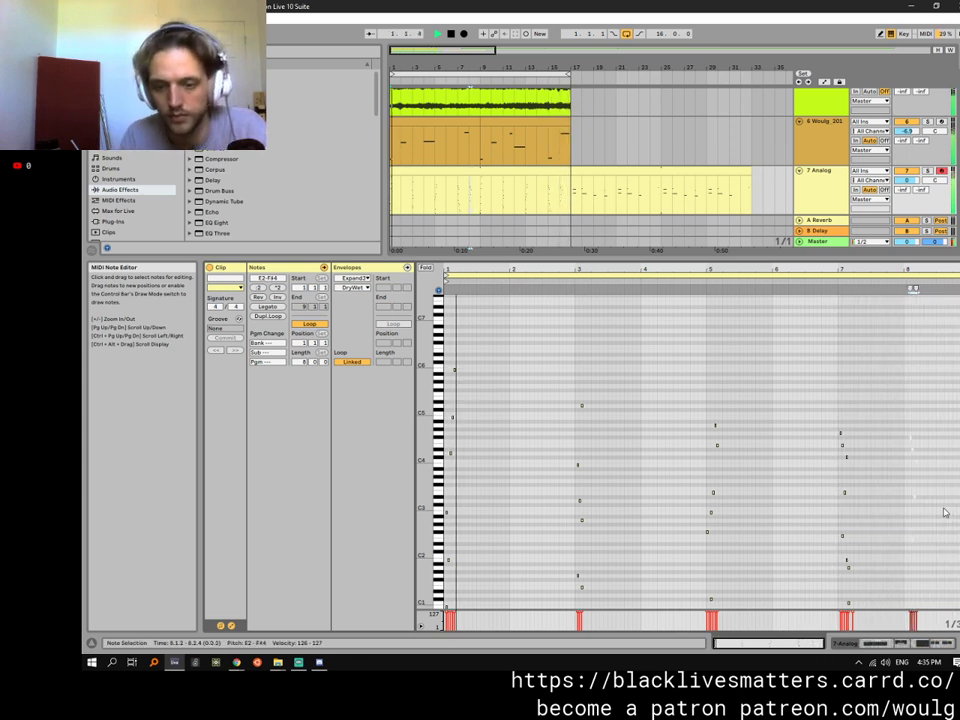
pyautogui.press('space')
# Retune the bar 8 cluster's notes to D4, B3, D3 and F2, and add low notes around 8.1.4, including A1.
pyautogui.moveTo(912, 288); pyautogui.dragTo(714, 442)
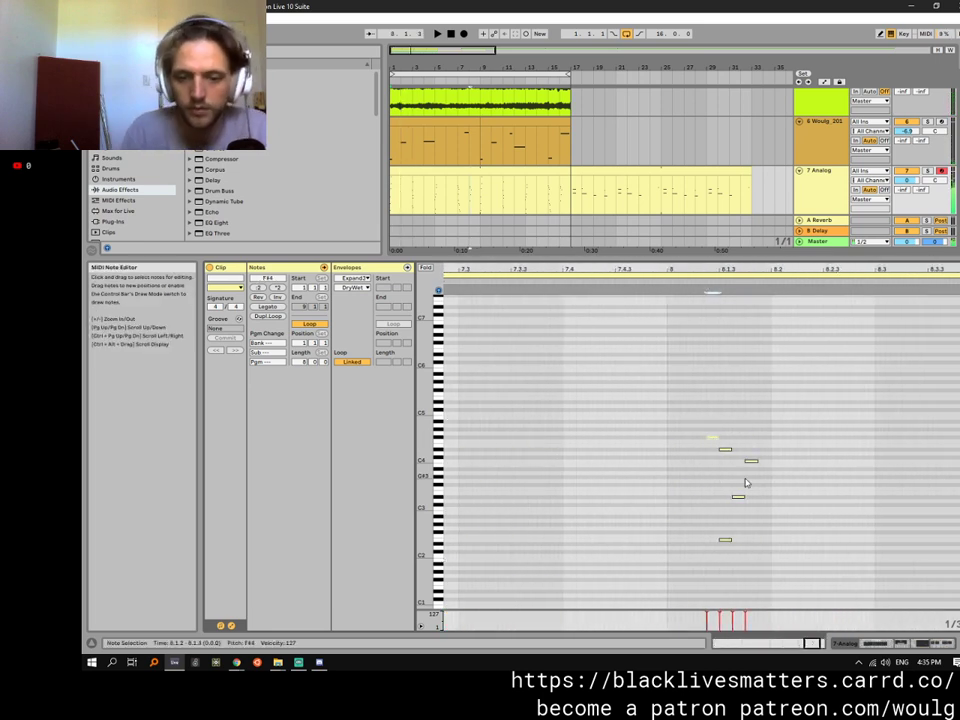
pyautogui.click(727, 450)
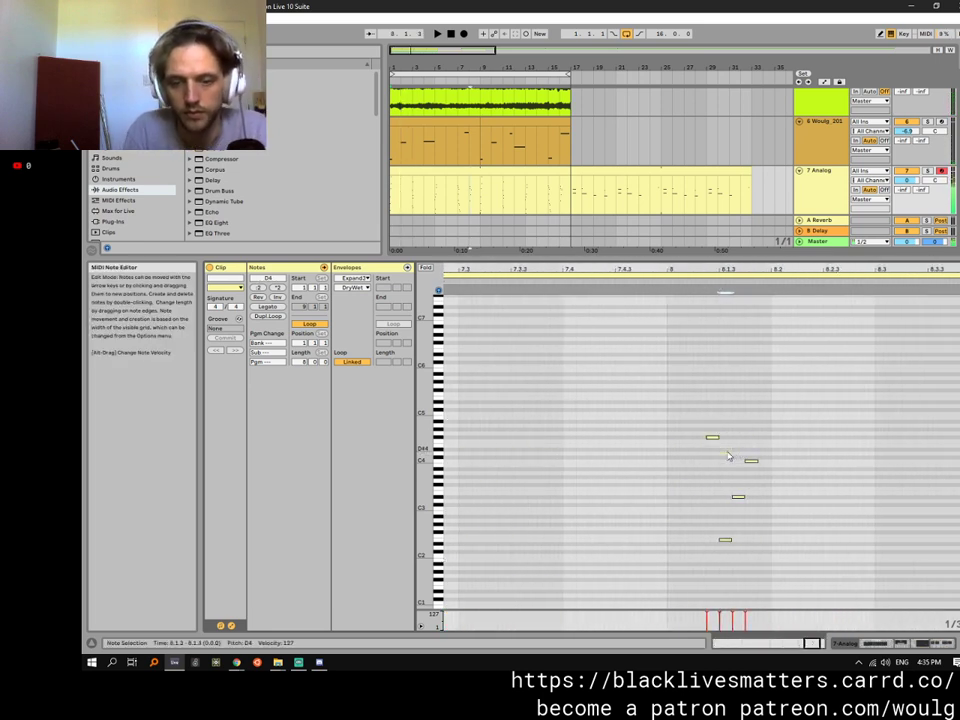
pyautogui.click(752, 462)
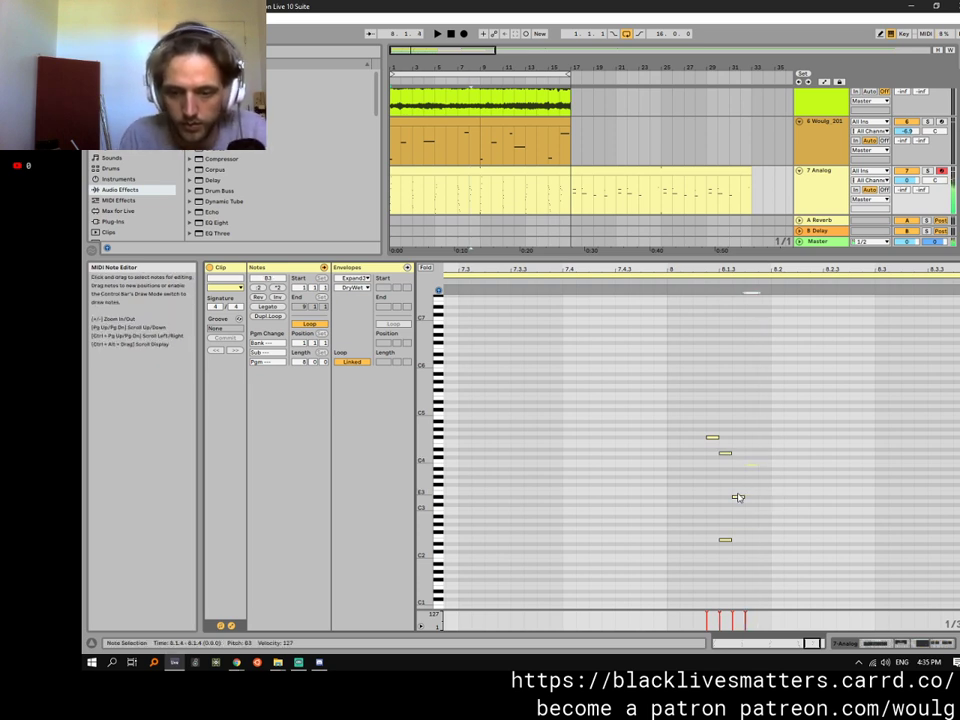
pyautogui.click(735, 497)
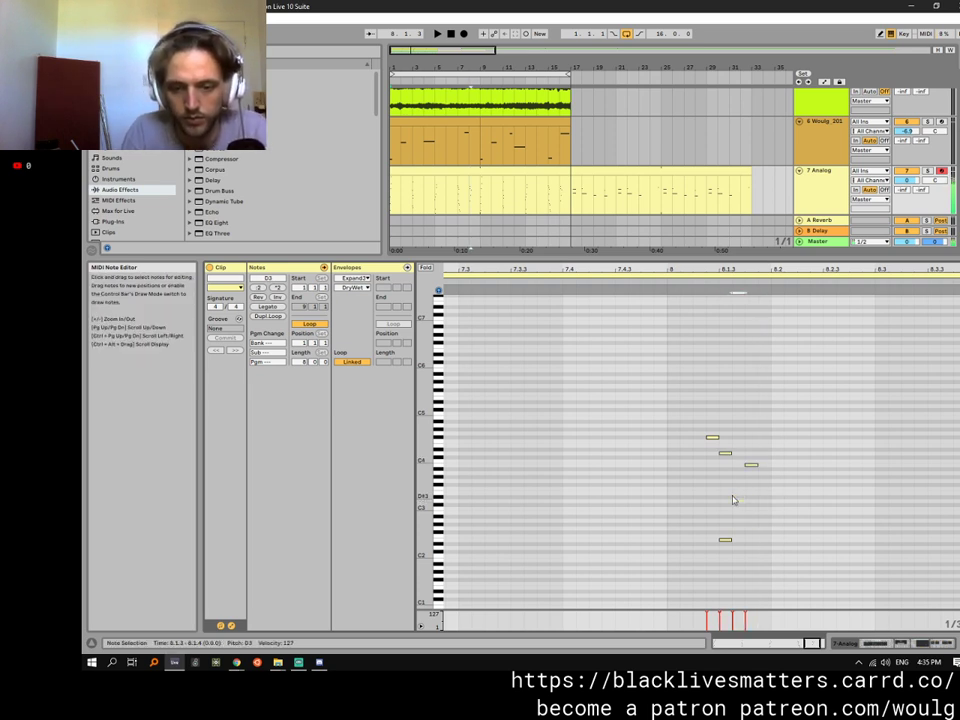
pyautogui.click(721, 540)
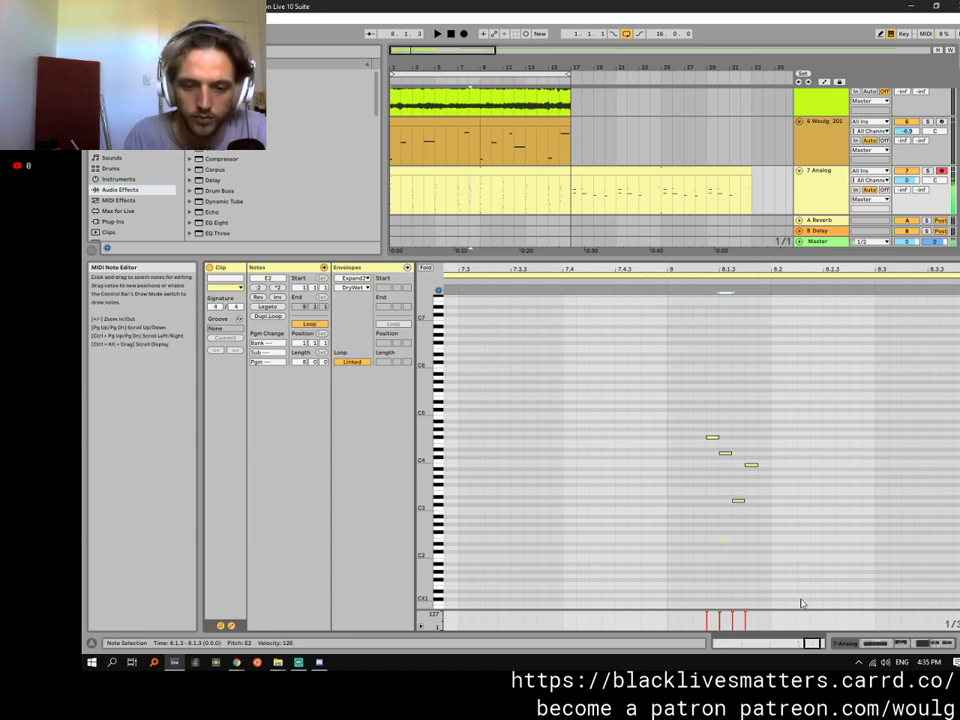
pyautogui.scroll(-4, 741, 572)
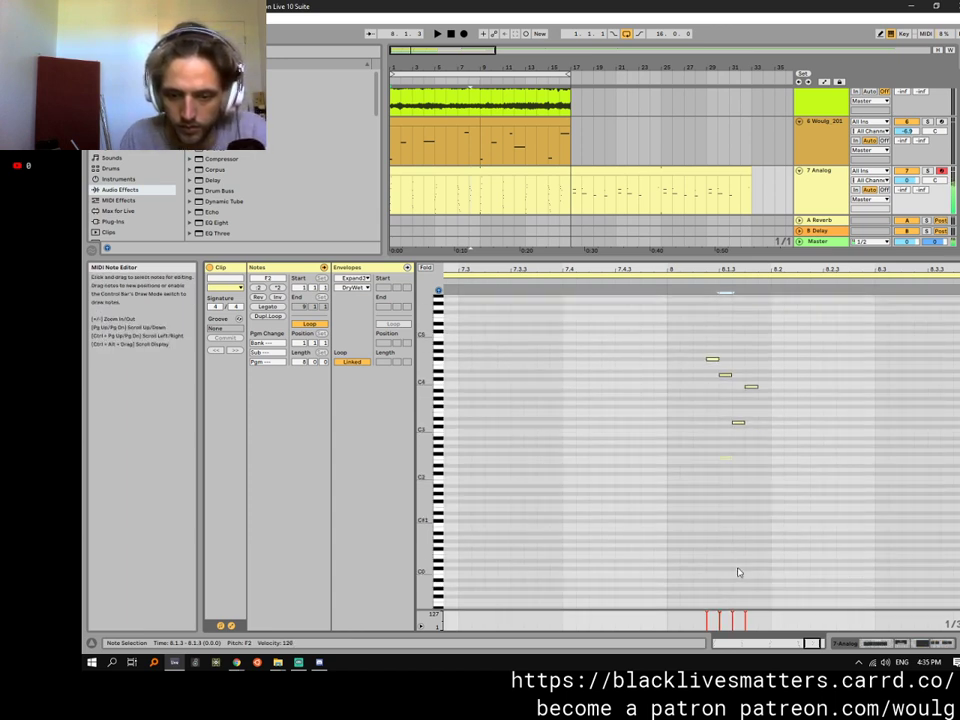
pyautogui.click(745, 542)
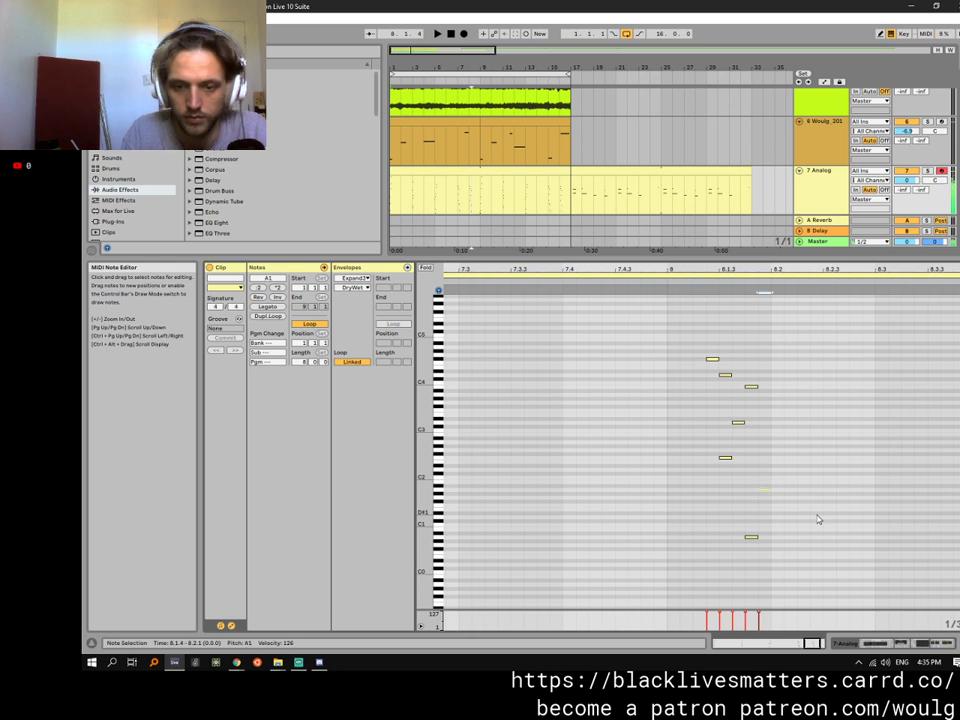
# Move the concat perc track out of the Drums group to the end of the track list and show its device chain.
pyautogui.moveTo(798, 268); pyautogui.dragTo(798, 200)
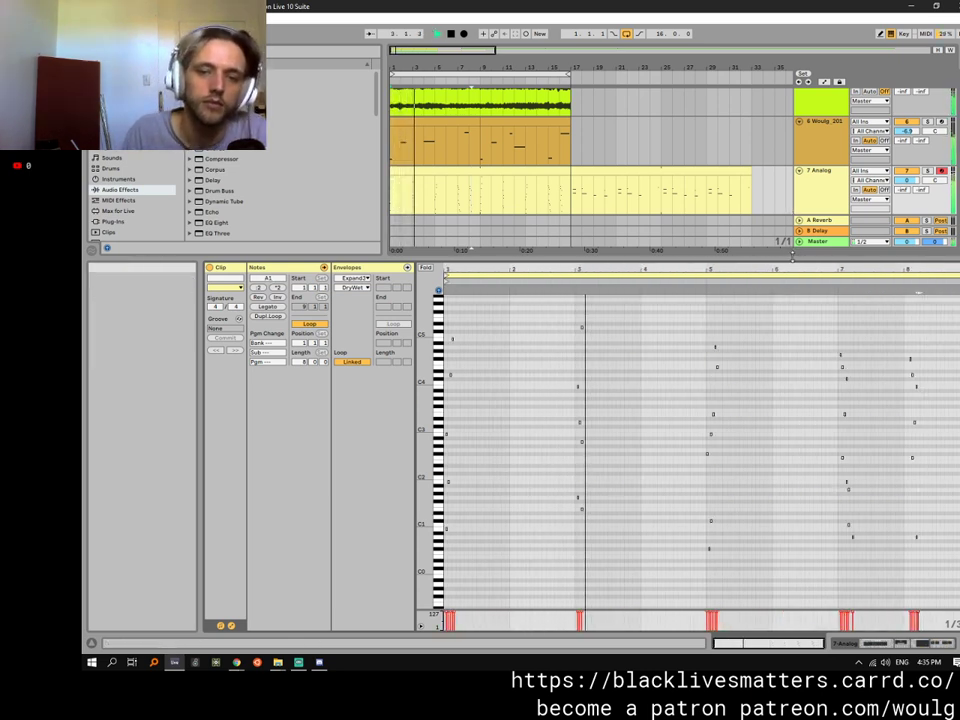
pyautogui.moveTo(792, 256); pyautogui.dragTo(787, 394)
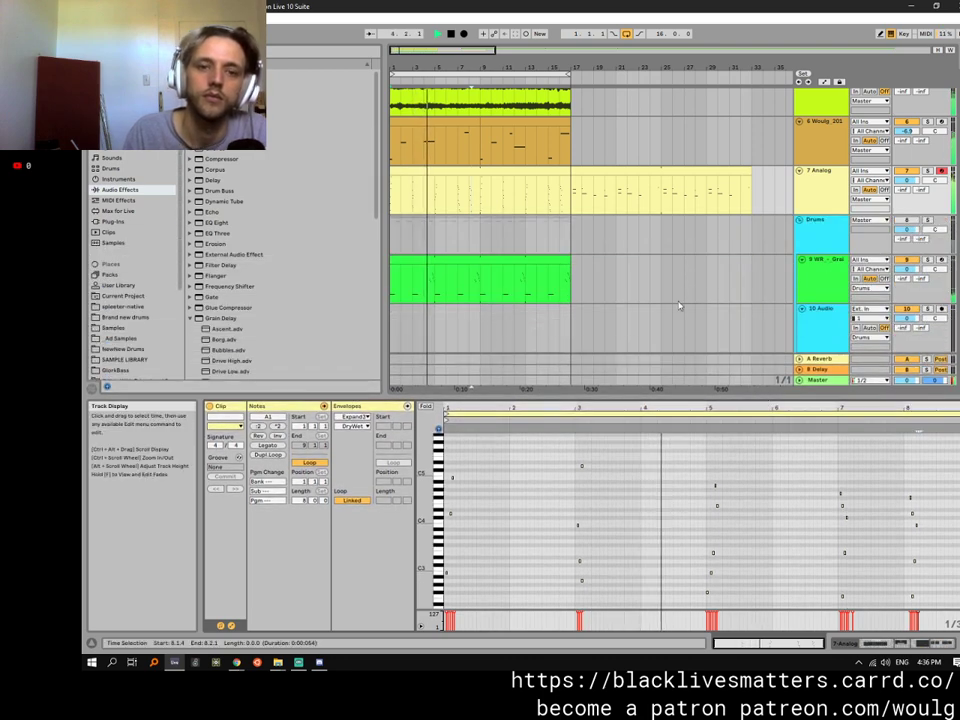
pyautogui.scroll(1, 477, 273)
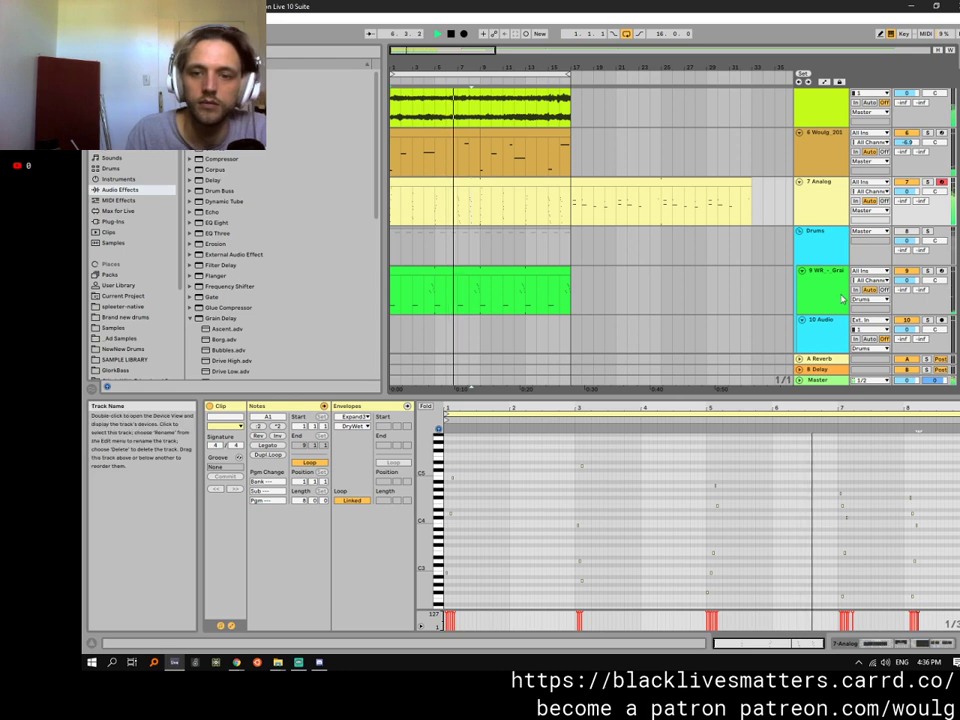
pyautogui.scroll(-3, 843, 293)
pyautogui.scroll(-3, 843, 293)
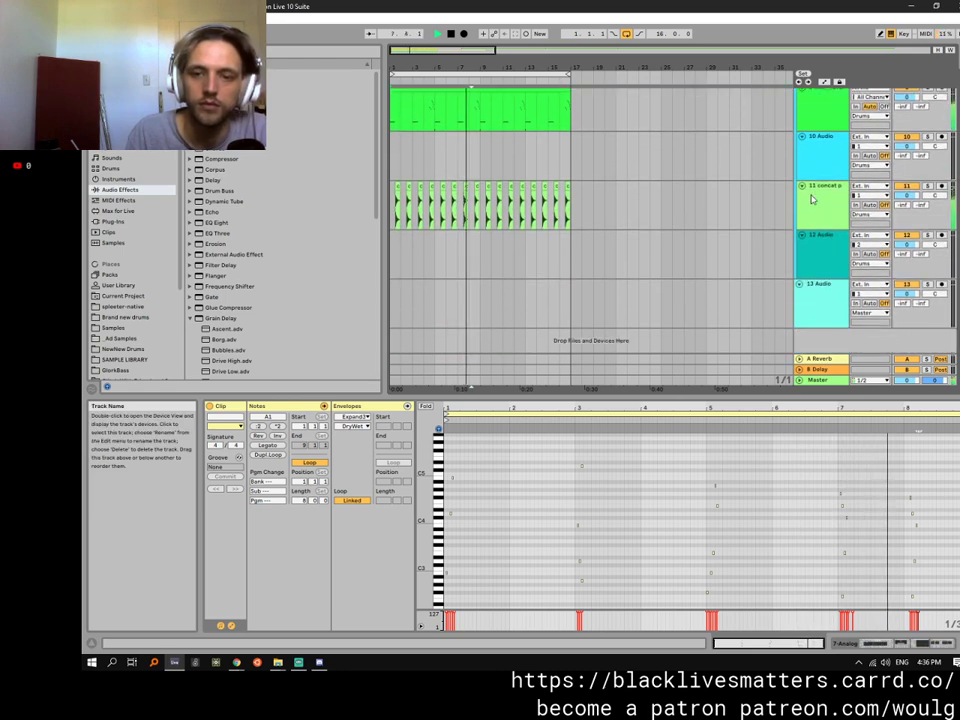
pyautogui.moveTo(839, 205); pyautogui.dragTo(840, 306)
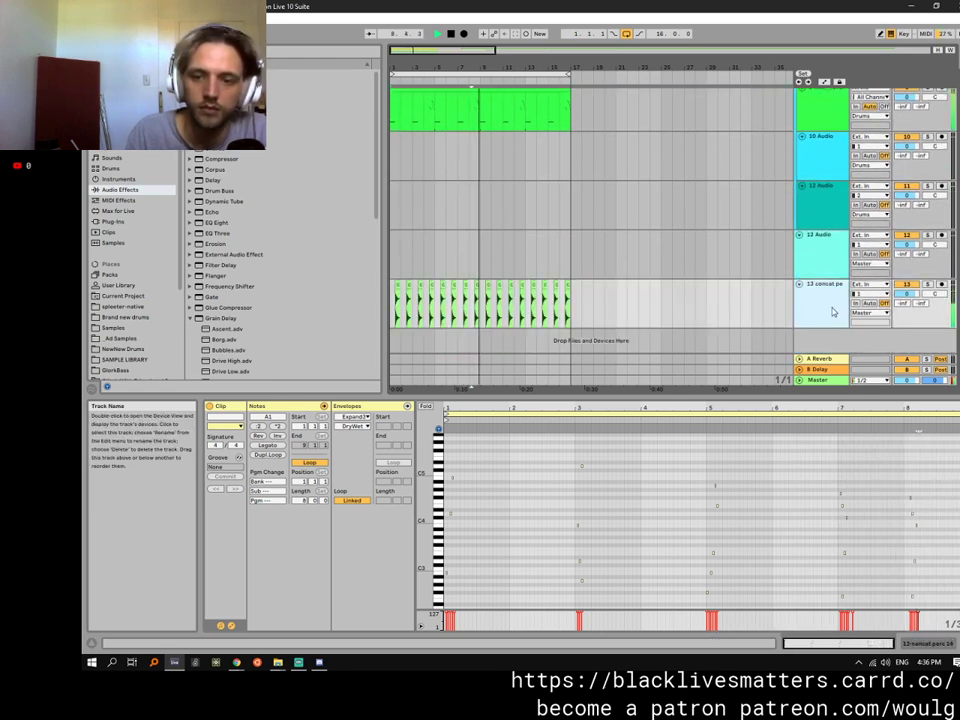
pyautogui.doubleClick(840, 308)
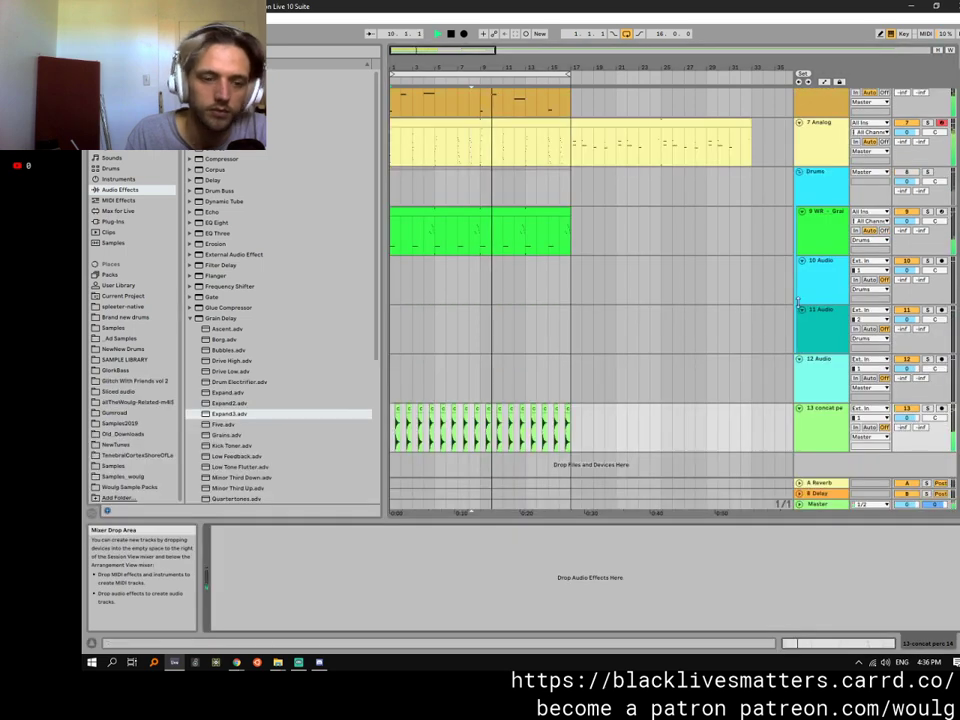
# Add two Auto Filters to concat perc: a high-pass at 786 Hz with 40% resonance and a low-pass at 4.17 kHz with 20% resonance.
pyautogui.moveTo(397, 440); pyautogui.dragTo(401, 444)
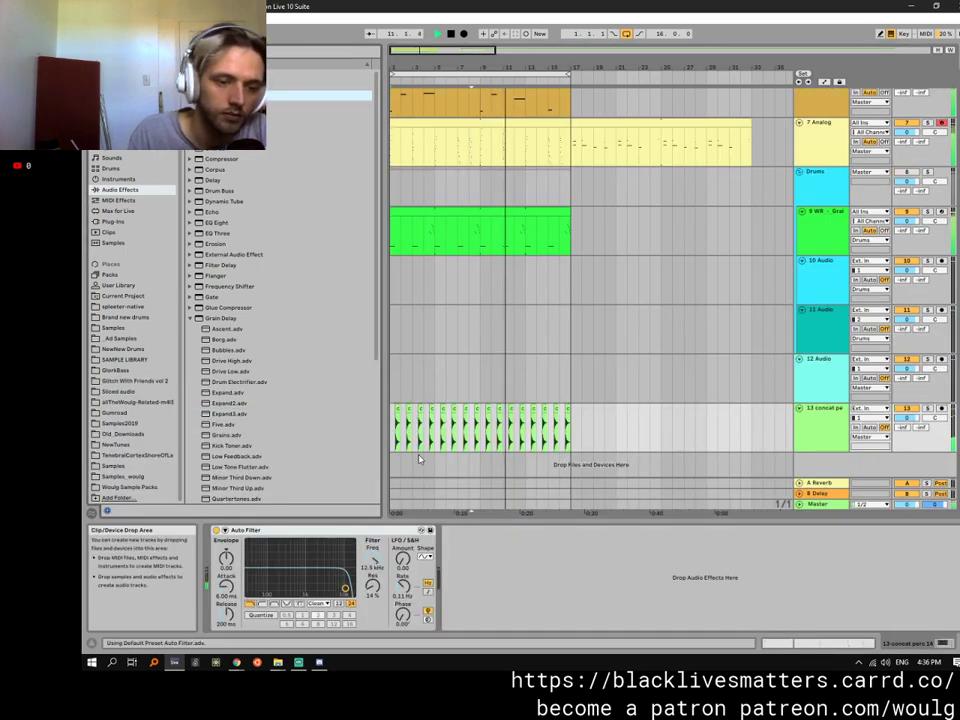
pyautogui.click(262, 603)
pyautogui.moveTo(299, 589); pyautogui.dragTo(308, 577)
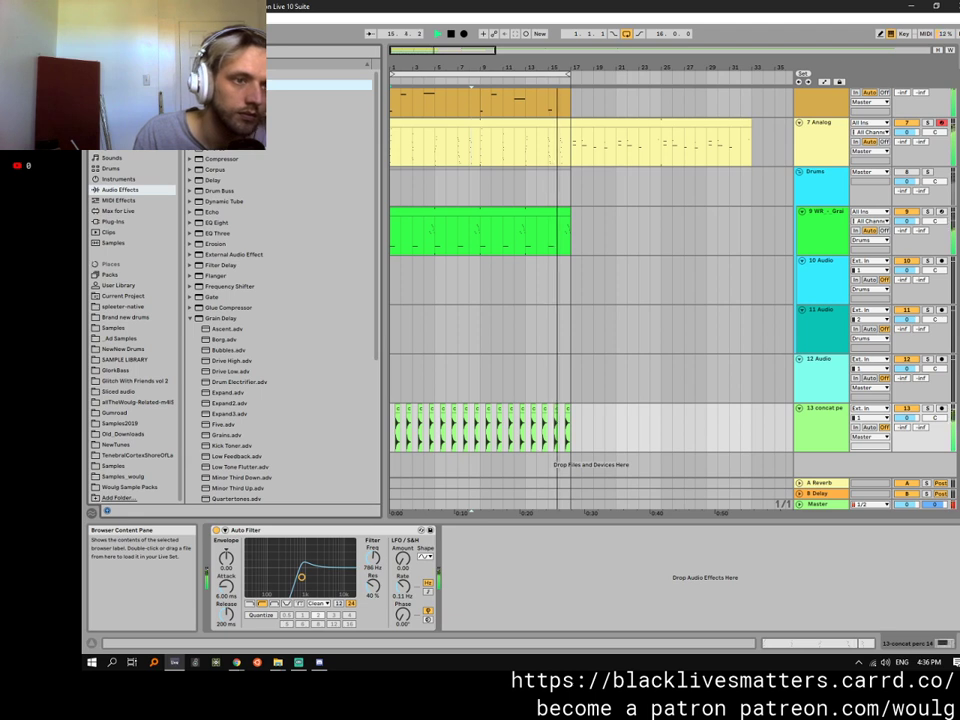
pyautogui.moveTo(230, 95); pyautogui.dragTo(558, 585)
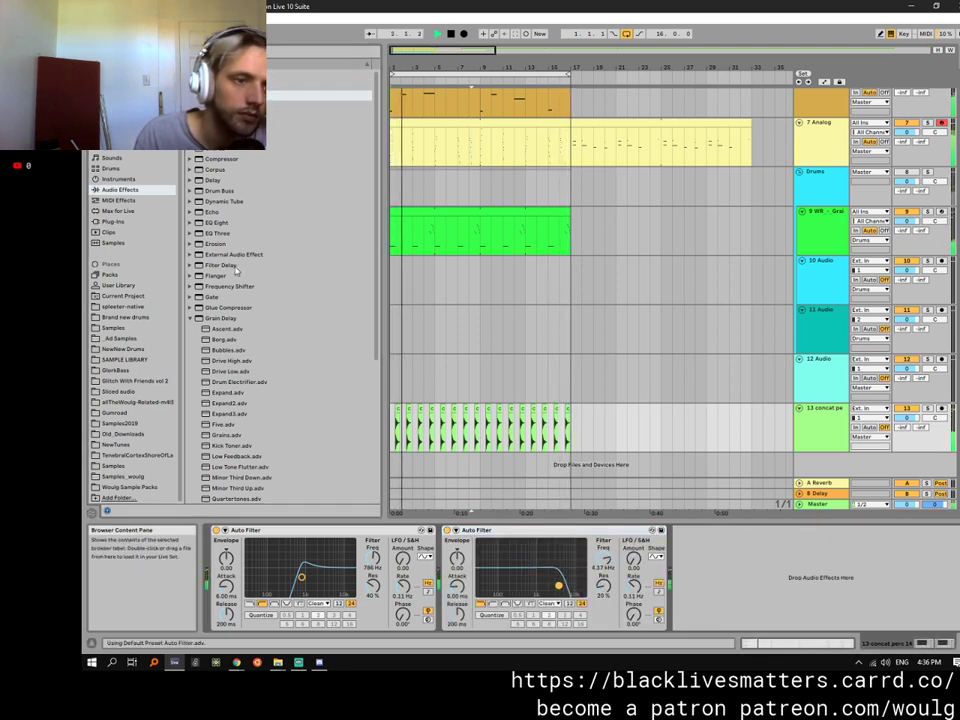
# Append the default Reverb and Delay effects after the filters on the concat perc track.
pyautogui.click(190, 318)
pyautogui.click(216, 414)
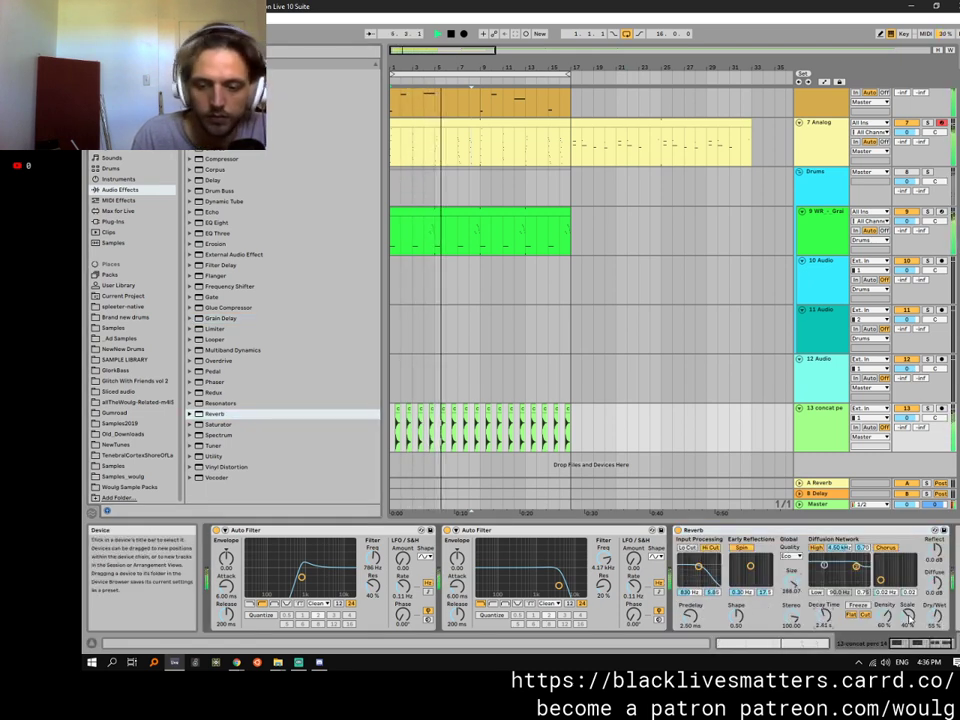
pyautogui.doubleClick(213, 181)
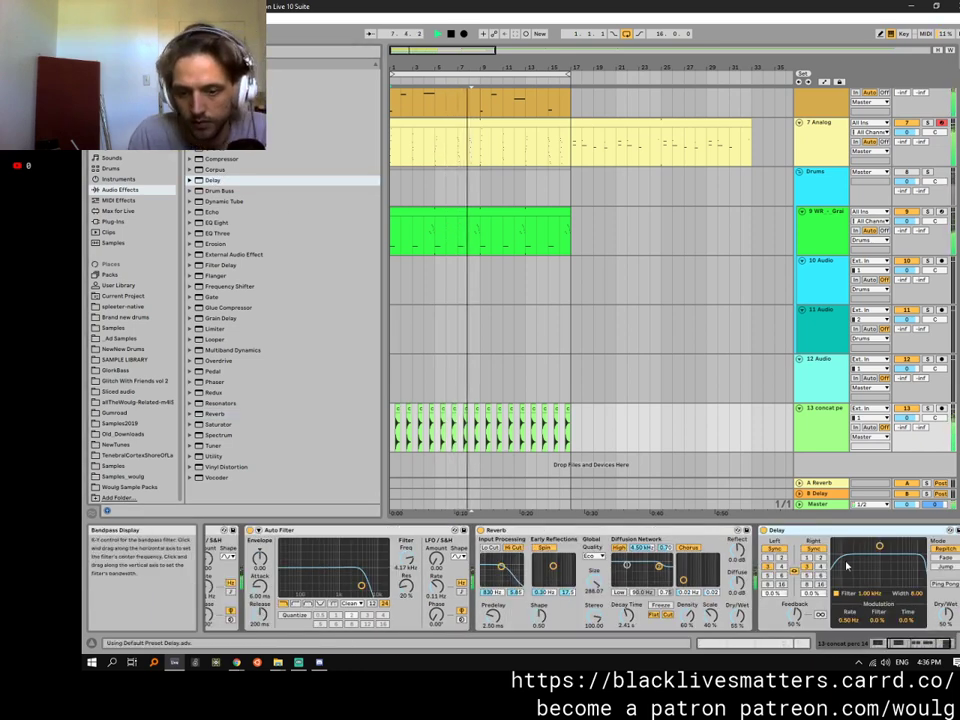
# Set Delay to unsynced 30.0 ms times, 86% feedback and 46% dry/wet, with its band-pass filter at 866 Hz and width 2.07.
pyautogui.moveTo(879, 546); pyautogui.dragTo(877, 574)
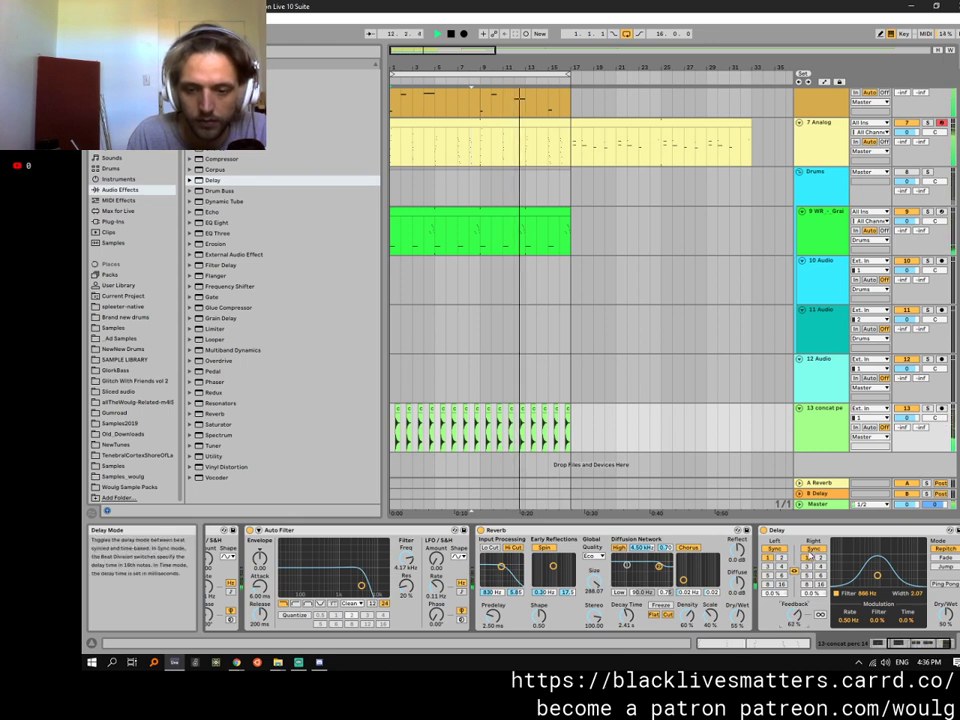
pyautogui.click(812, 549)
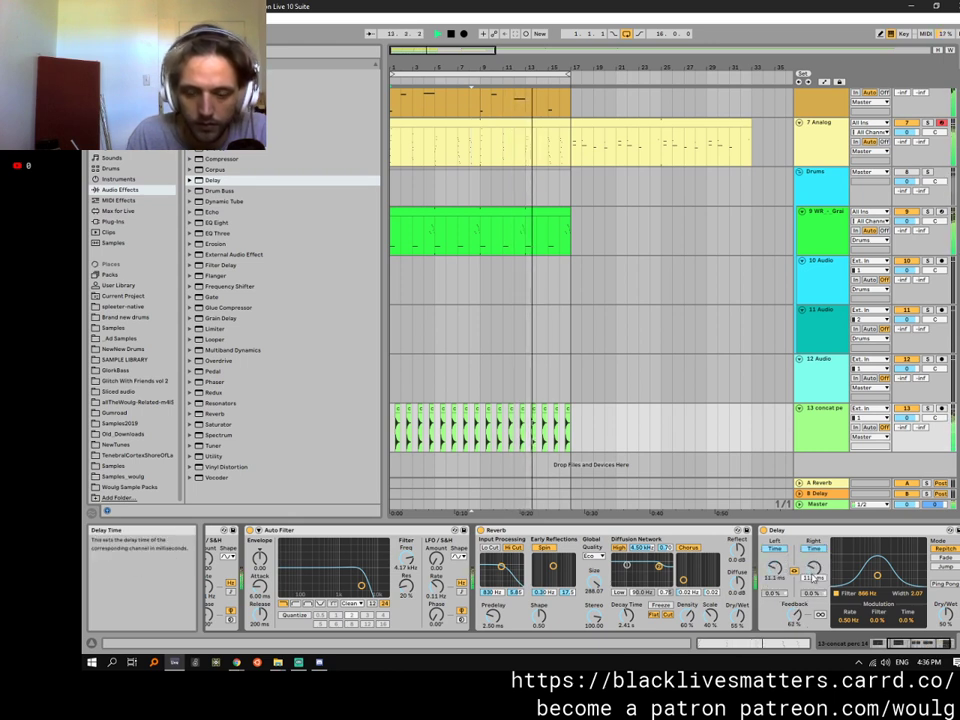
pyautogui.moveTo(795, 613); pyautogui.dragTo(795, 578)
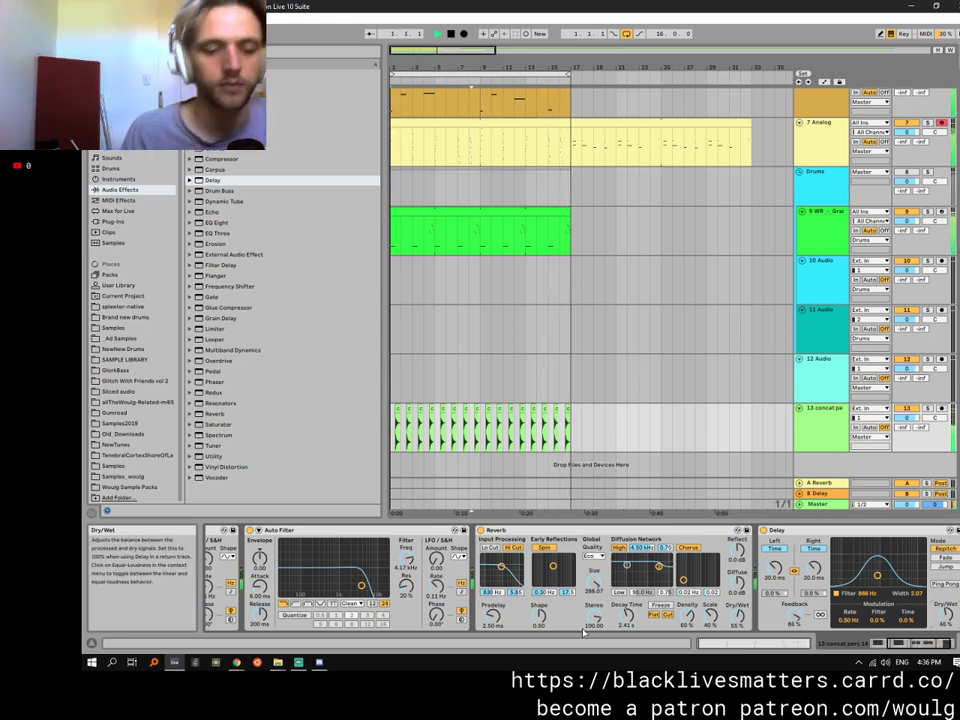
# Set Reverb's dry/wet to 40%, Delay to ping pong with its filter at 805 Hz, and the high-pass Auto Filter's cutoff to 662 Hz.
pyautogui.moveTo(737, 612); pyautogui.dragTo(737, 624)
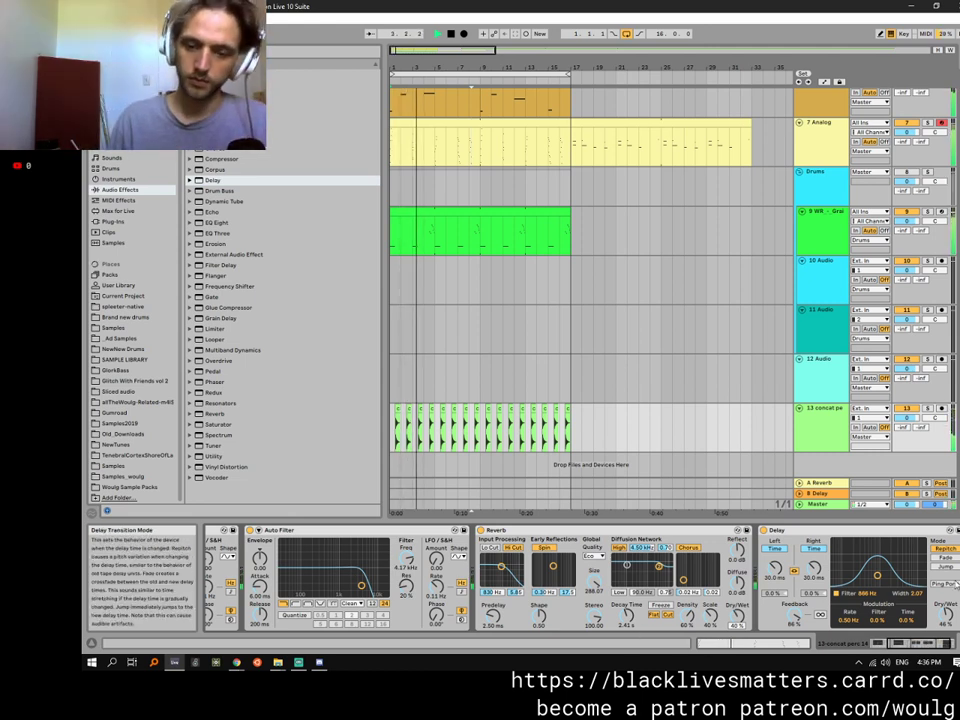
pyautogui.moveTo(881, 579); pyautogui.dragTo(877, 576)
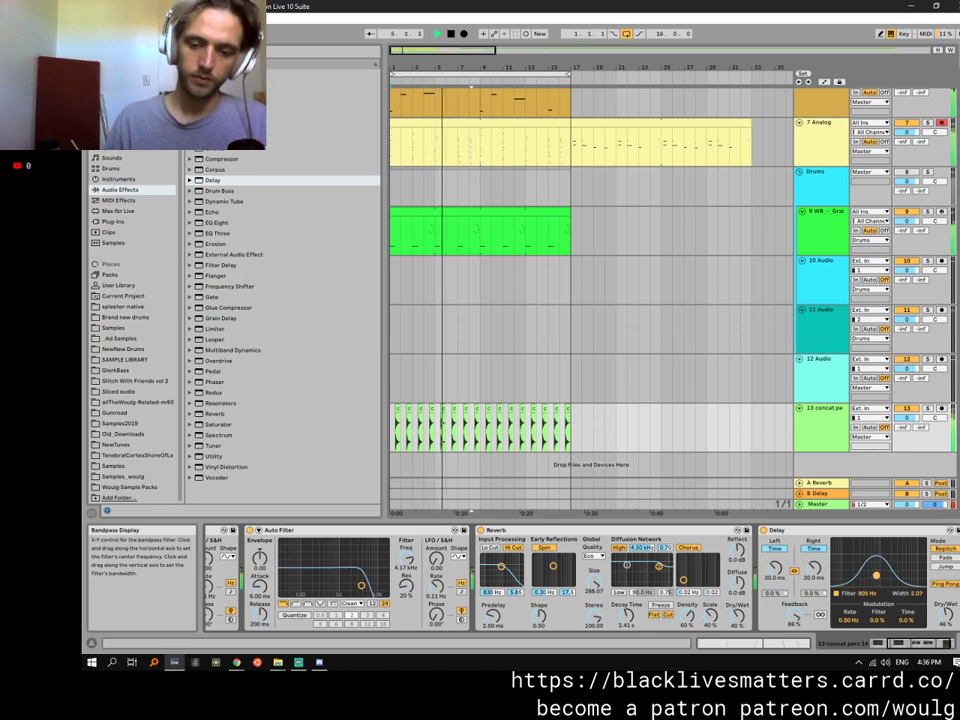
pyautogui.moveTo(940, 637); pyautogui.dragTo(858, 655)
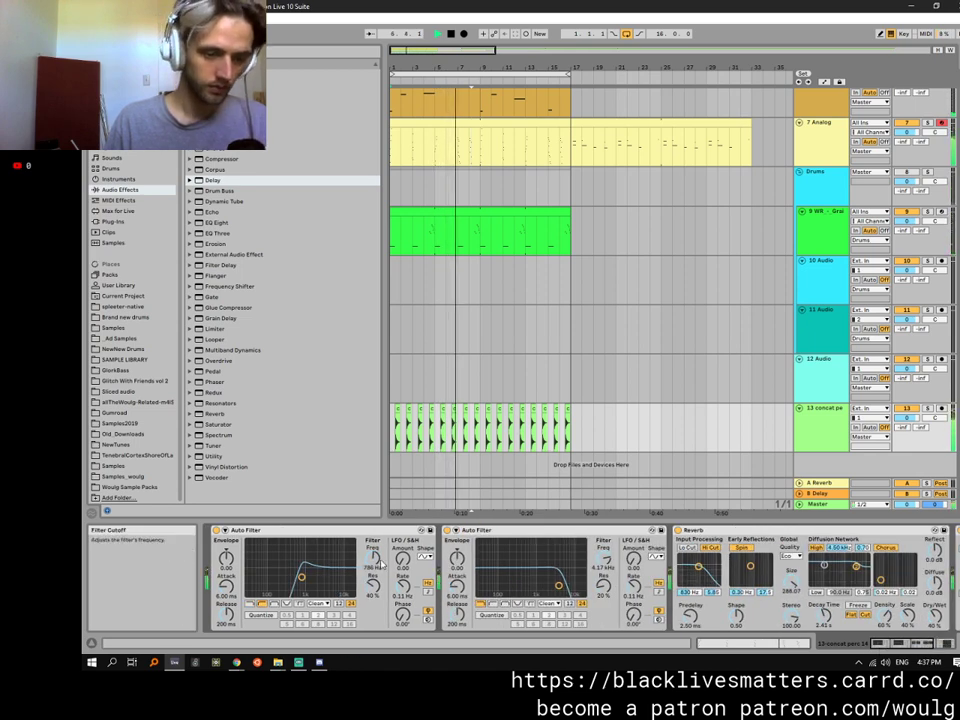
pyautogui.moveTo(375, 557); pyautogui.dragTo(373, 549)
# Create a new audio track below concat perc and place JB Hats (5).wav from the KYS folder in Brand new drums at bar 1.
pyautogui.click(546, 285)
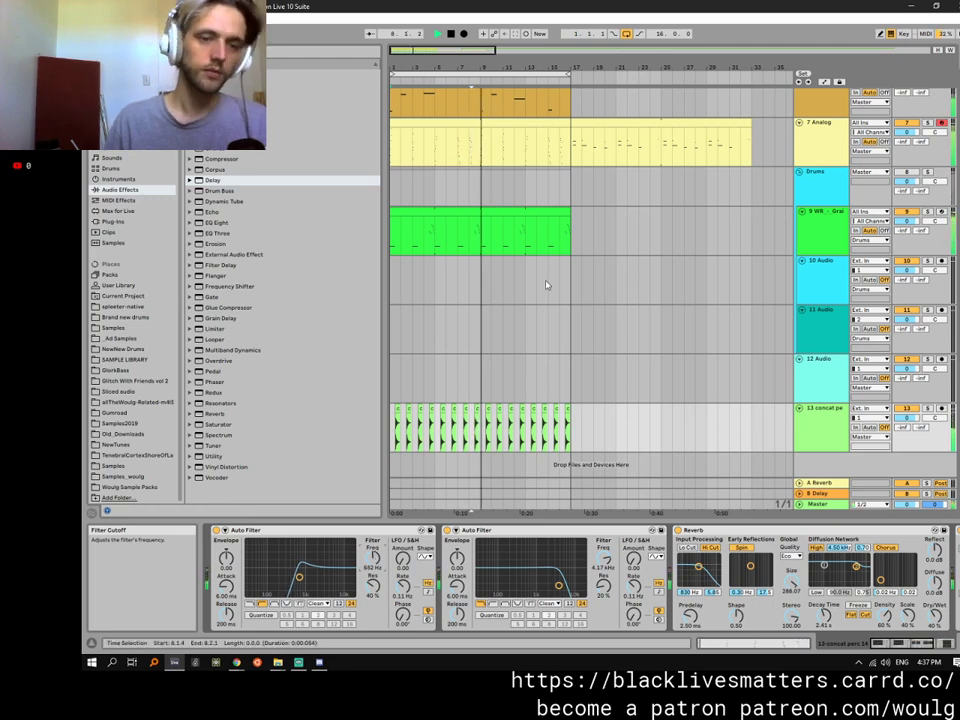
pyautogui.hotkey('ctrl', 't')
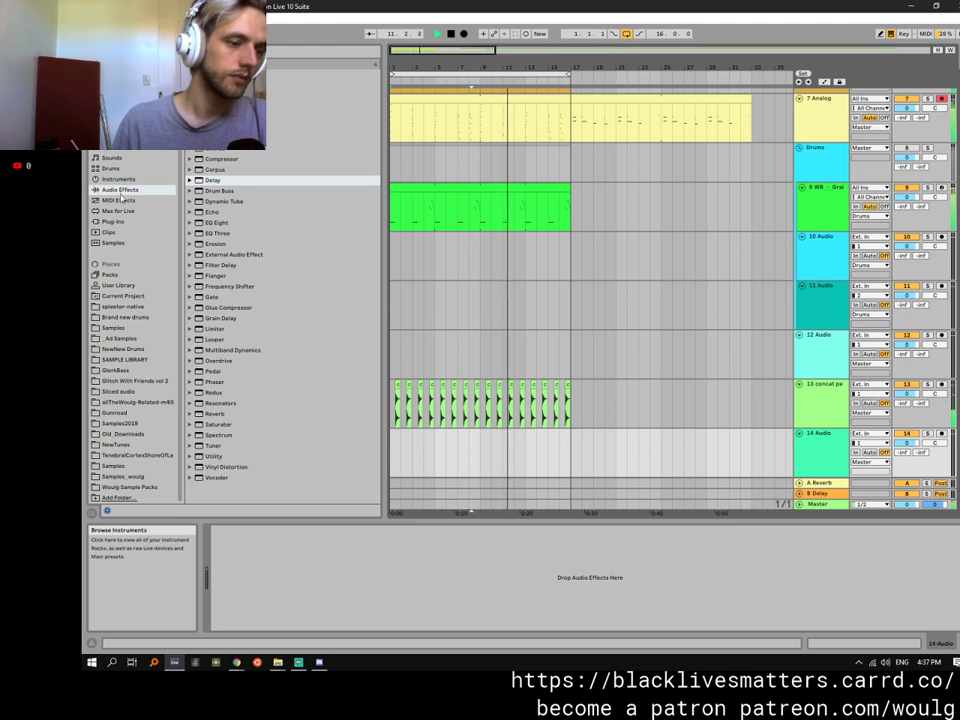
pyautogui.click(125, 317)
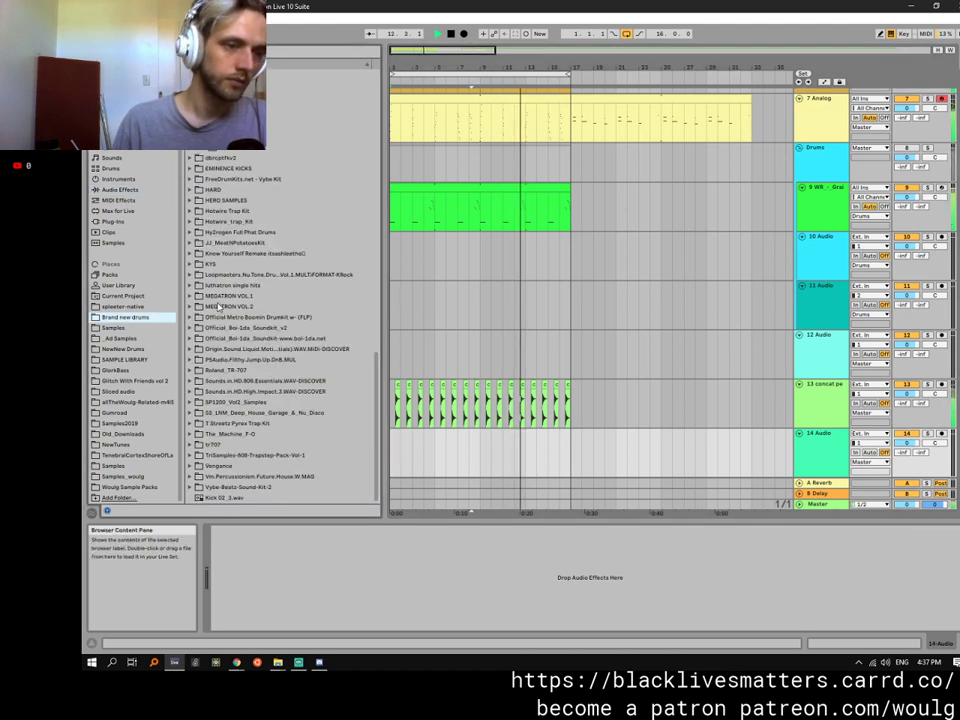
pyautogui.click(192, 265)
pyautogui.click(220, 339)
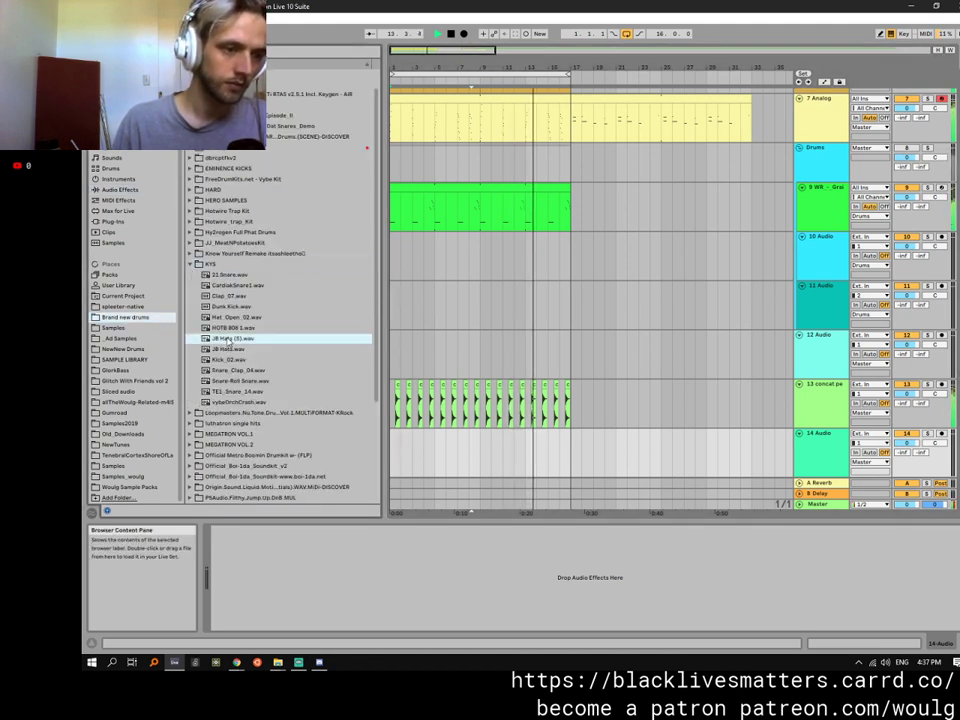
pyautogui.moveTo(393, 455); pyautogui.dragTo(393, 455)
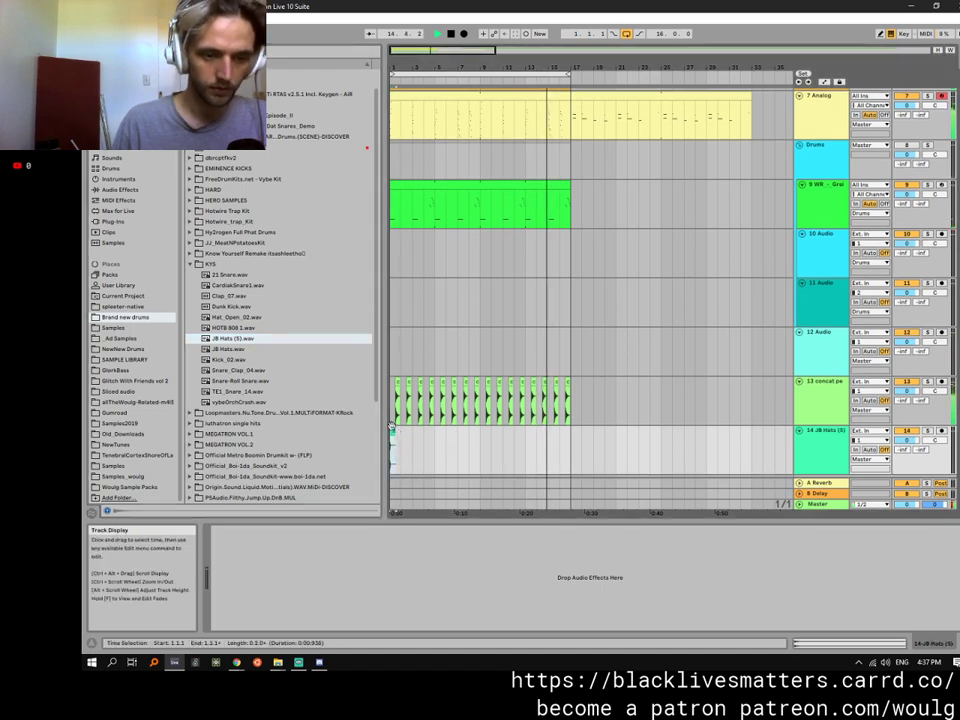
# Open the JB Hats clip and enable warping and looping for it.
pyautogui.moveTo(299, 480); pyautogui.dragTo(349, 460)
pyautogui.click(321, 416)
pyautogui.click(358, 462)
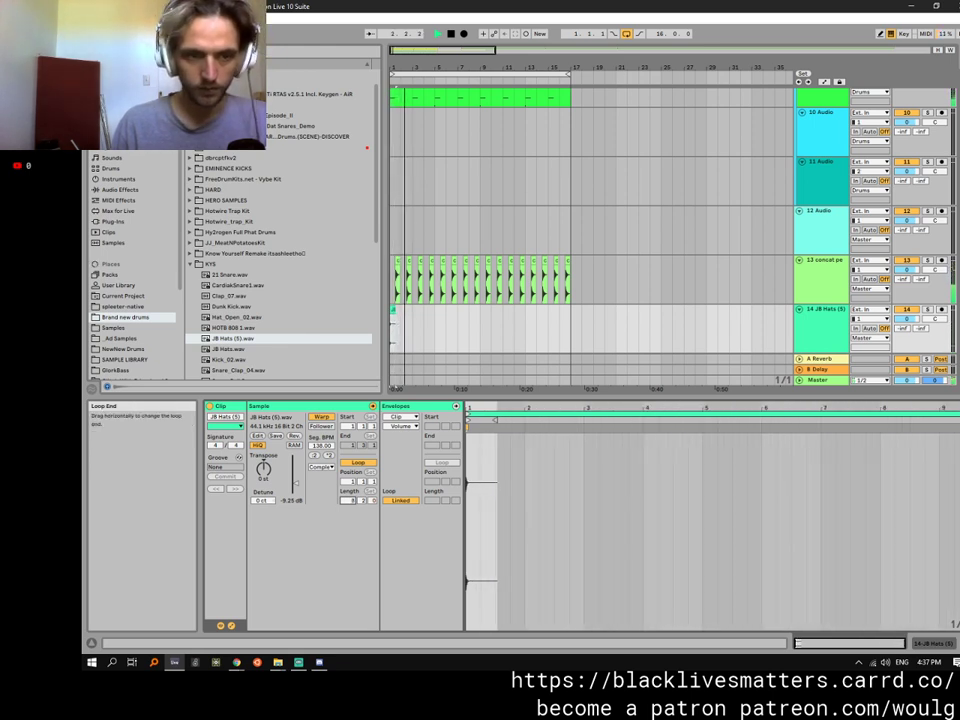
# Extend the JB Hats clip's end to 8.3.1 and re-enable its loop with a loop length of 0.1.0.
pyautogui.click(357, 462)
pyautogui.moveTo(349, 445); pyautogui.dragTo(349, 405)
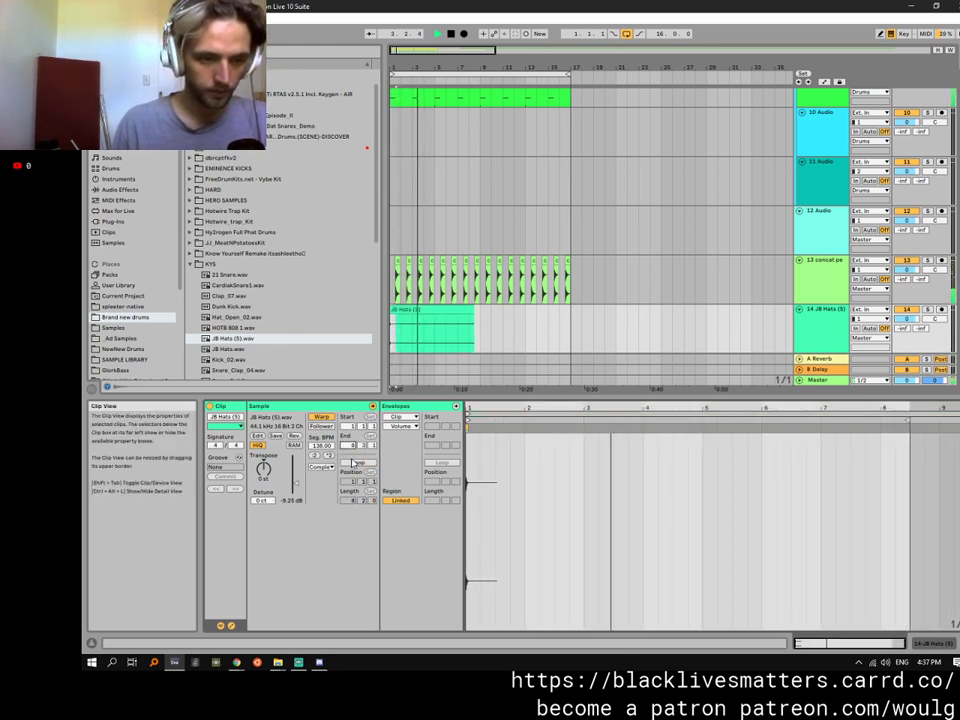
pyautogui.click(357, 463)
pyautogui.moveTo(352, 501); pyautogui.dragTo(369, 520)
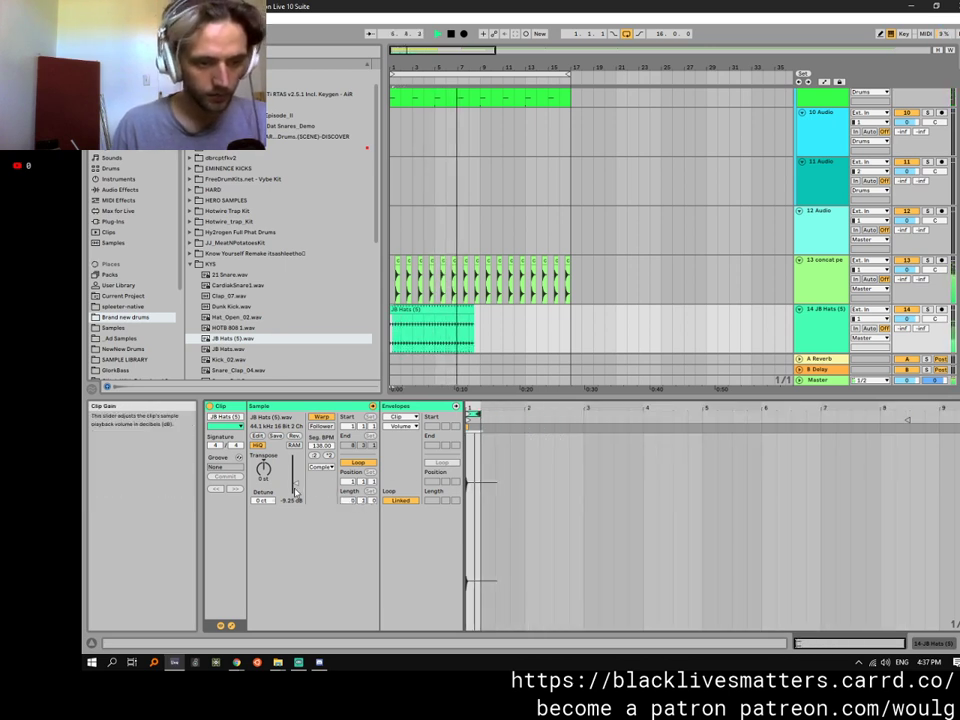
# Set the JB Hats clip's gain to -19.2 dB and transposition to 4 st, and extend the clip to bar 17.
pyautogui.moveTo(295, 483); pyautogui.dragTo(264, 452)
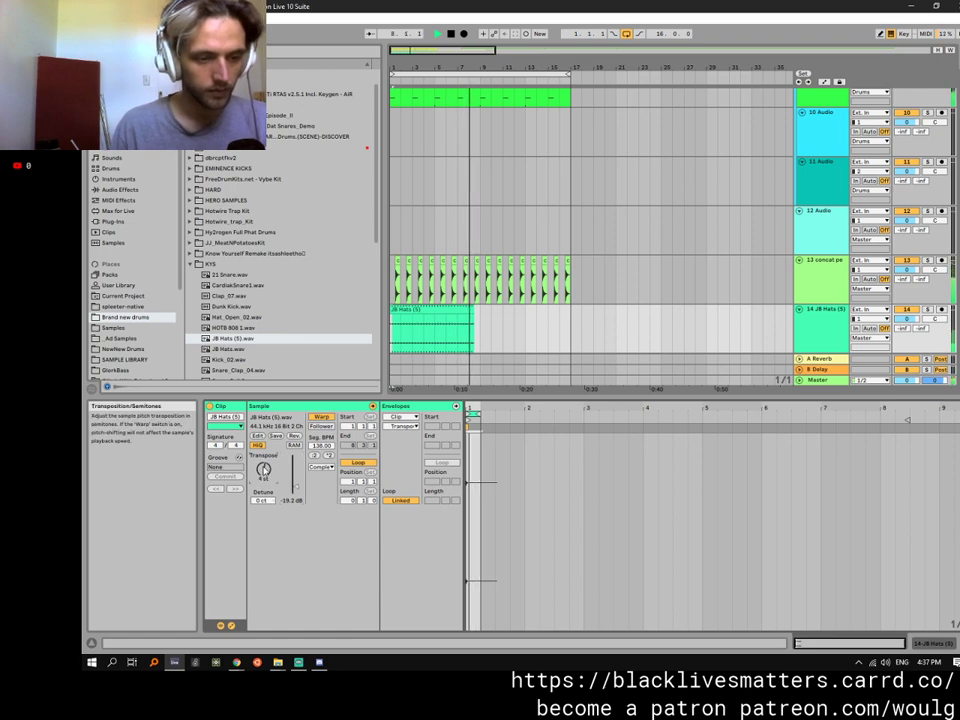
pyautogui.moveTo(471, 398); pyautogui.dragTo(471, 522)
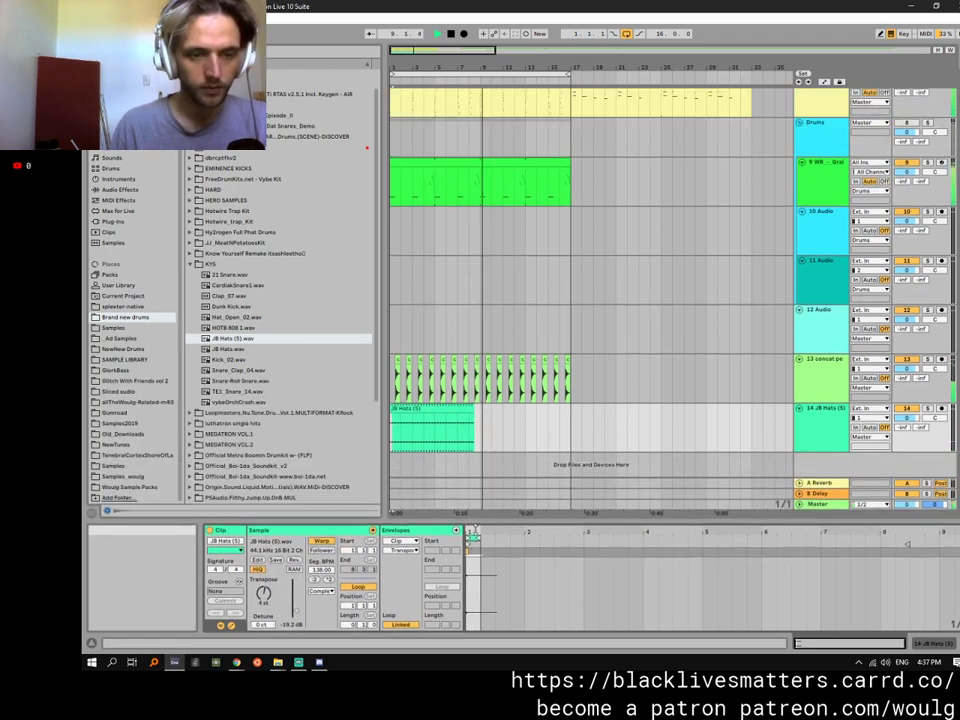
pyautogui.moveTo(476, 425); pyautogui.dragTo(570, 425)
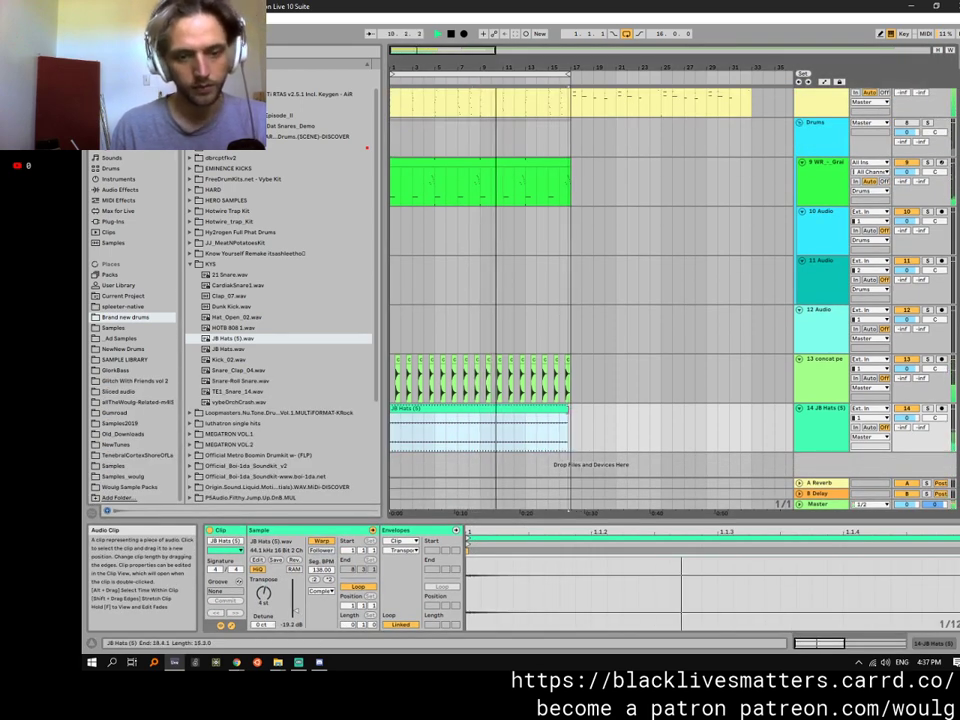
# Stop playback and mute the two RemixStem tracks, 4 and 5.
pyautogui.scroll(5, 463, 407)
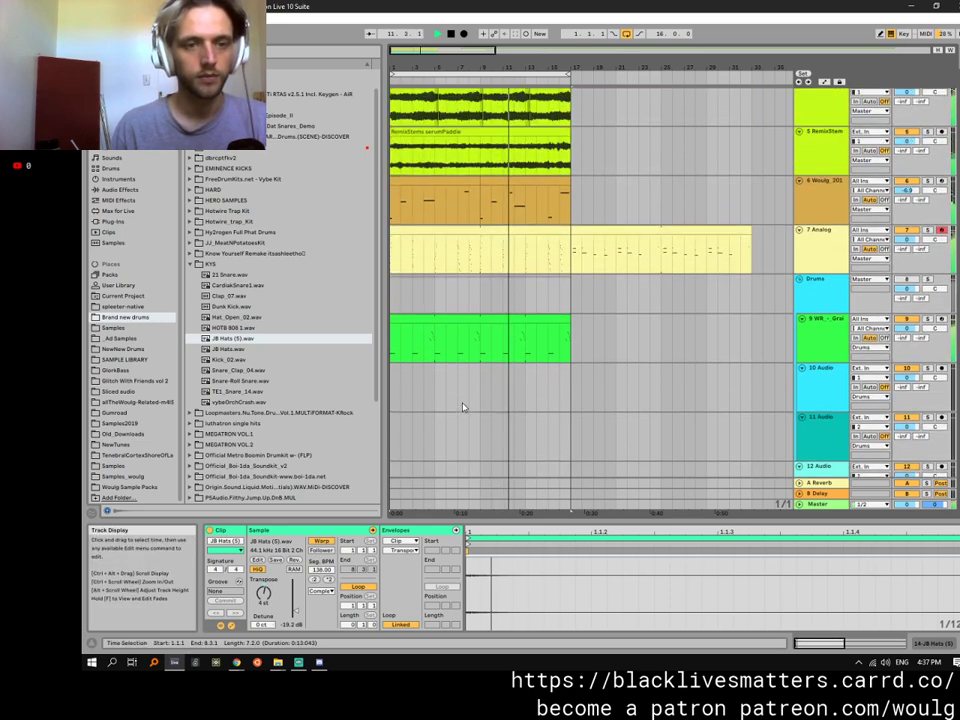
pyautogui.press('space')
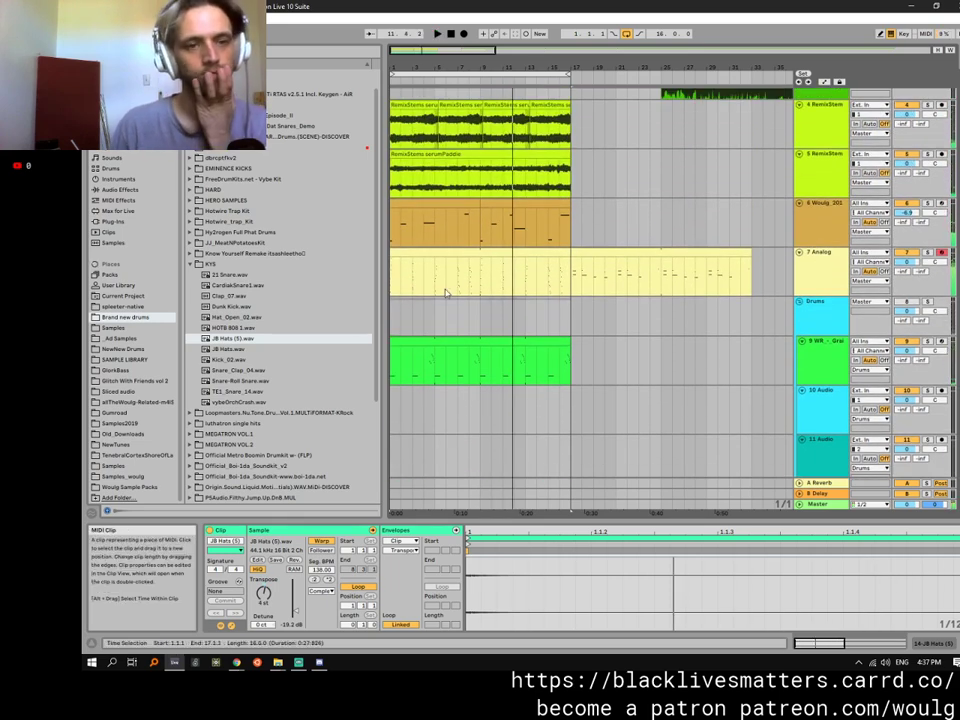
pyautogui.scroll(1, 568, 152)
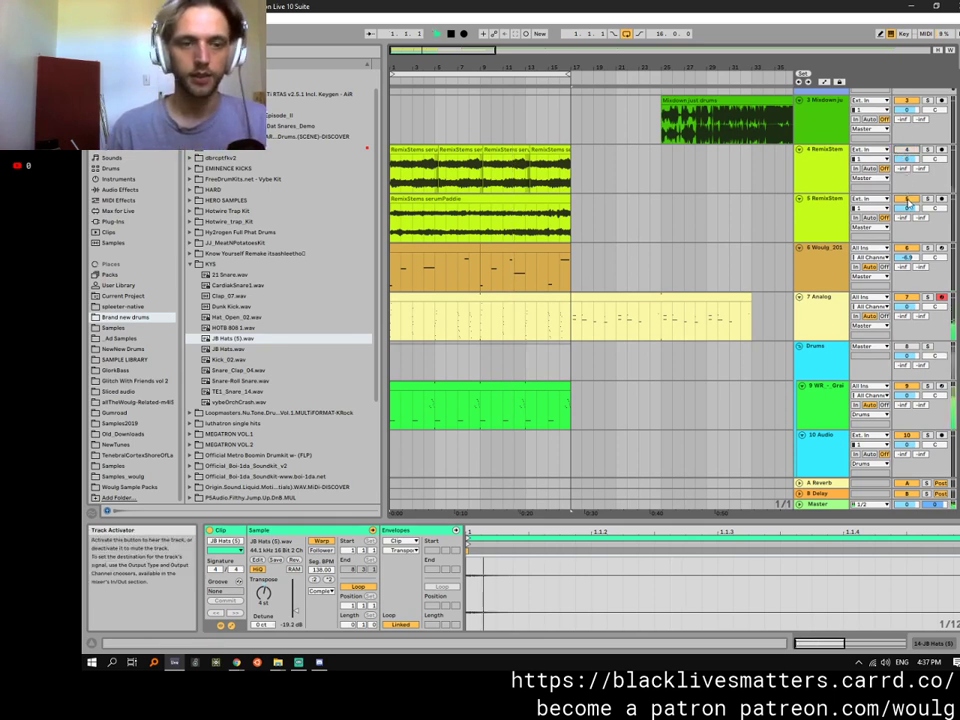
pyautogui.press('space')
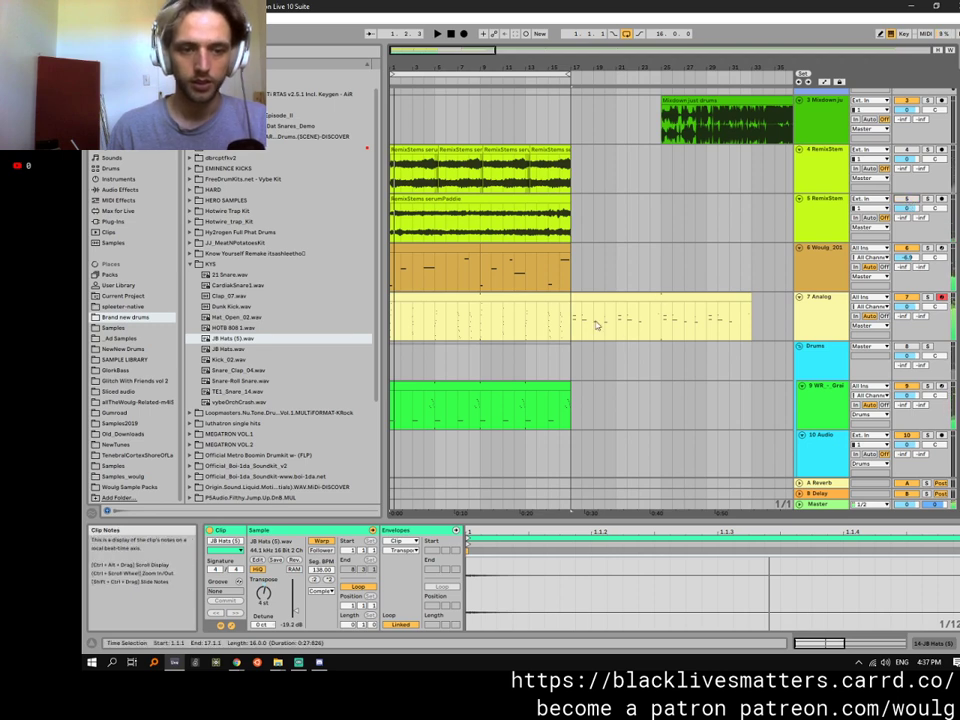
# Set the Analog track's Reverb decay time to 778 ms and its high diffusion filter to 3.11 kHz with a 0.22 amount.
pyautogui.doubleClick(829, 300)
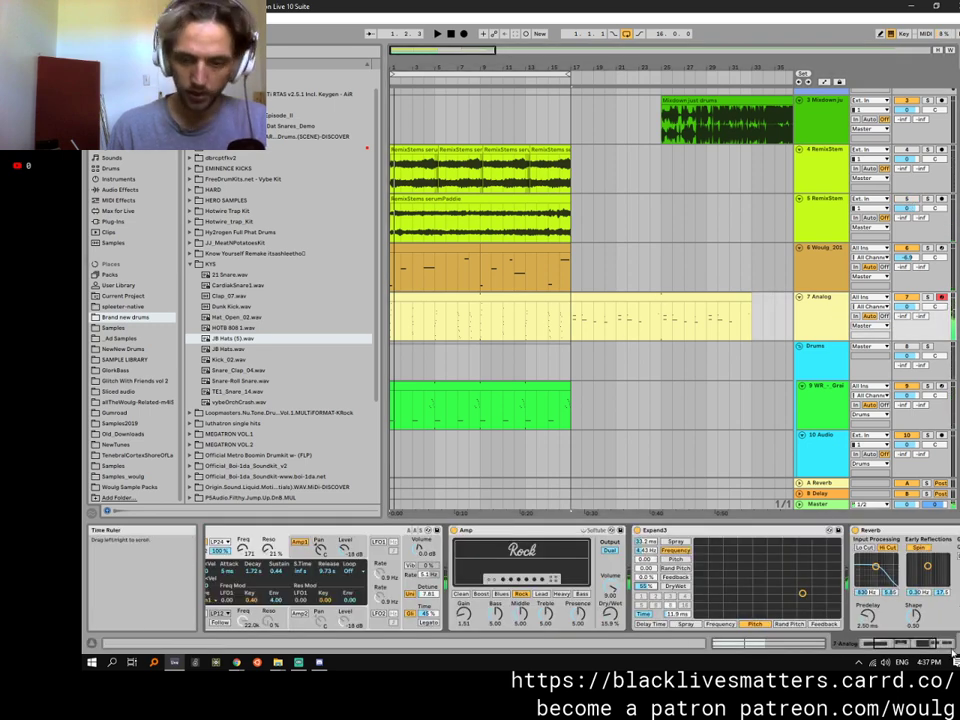
pyautogui.scroll(-5, 785, 600)
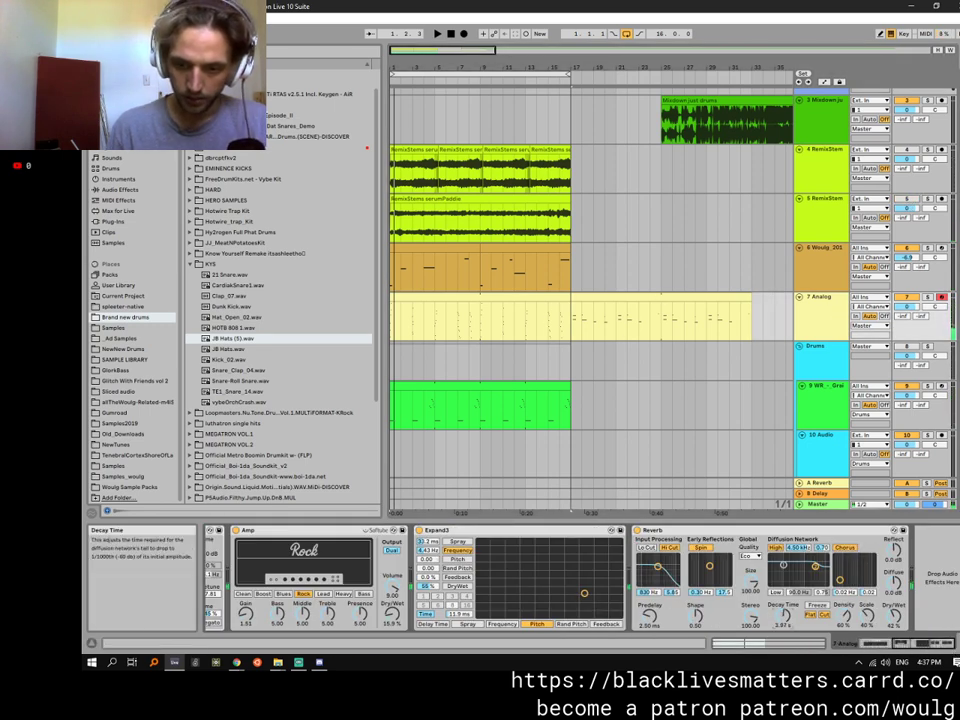
pyautogui.moveTo(926, 643); pyautogui.dragTo(917, 648)
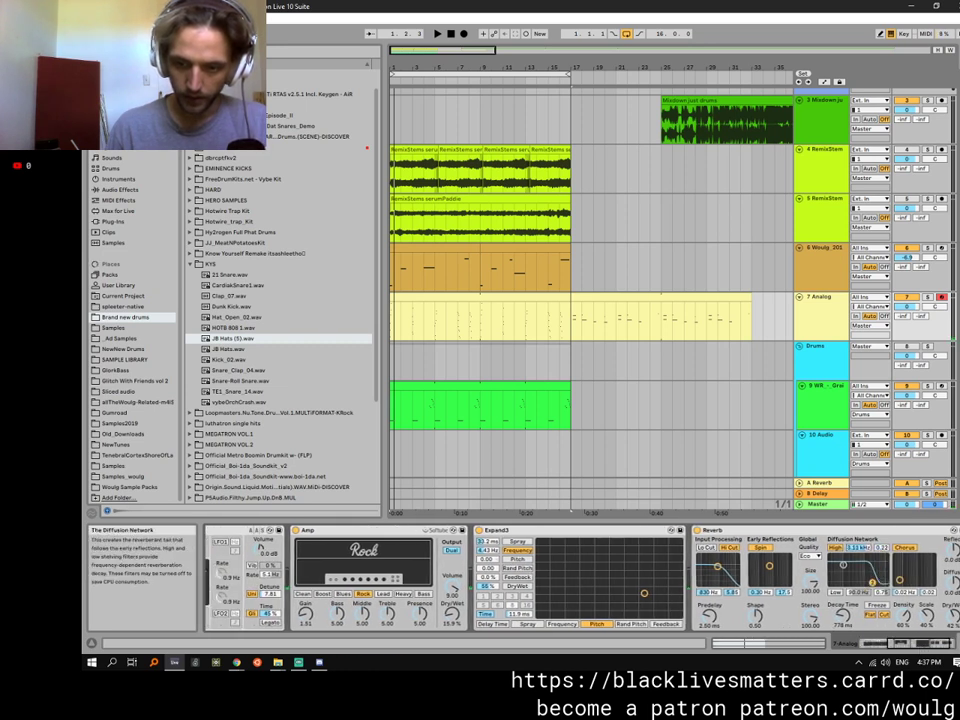
pyautogui.press('space')
# Set Analog's Amp1 envelope release to 965 ms and its Fil1 envelope attack to 29 ms.
pyautogui.moveTo(890, 643); pyautogui.dragTo(861, 643)
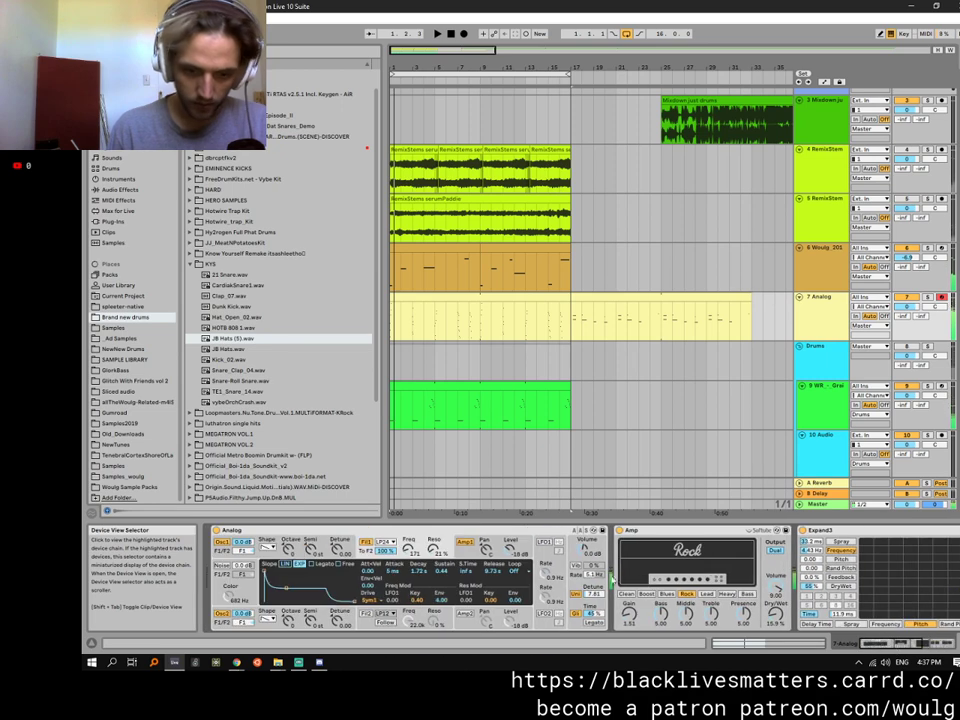
pyautogui.click(470, 555)
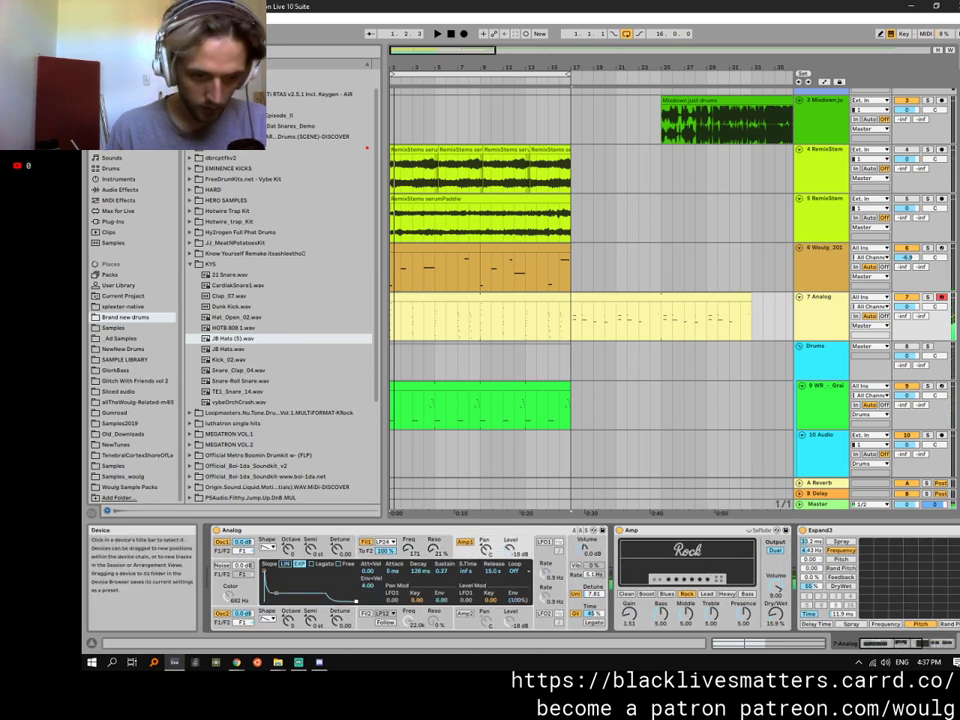
pyautogui.press('space')
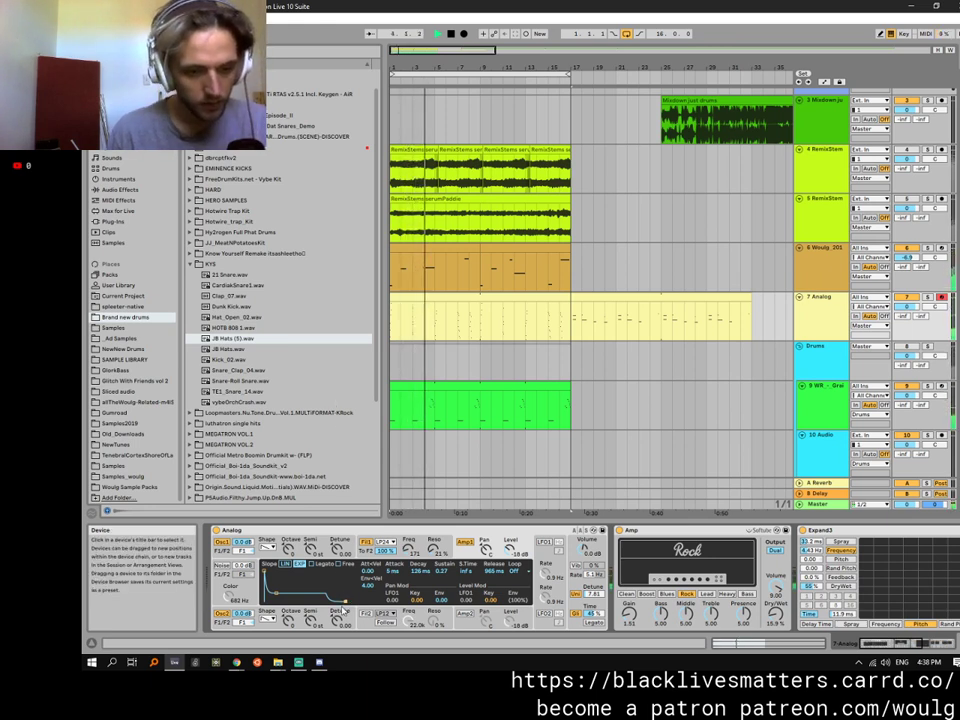
pyautogui.click(407, 541)
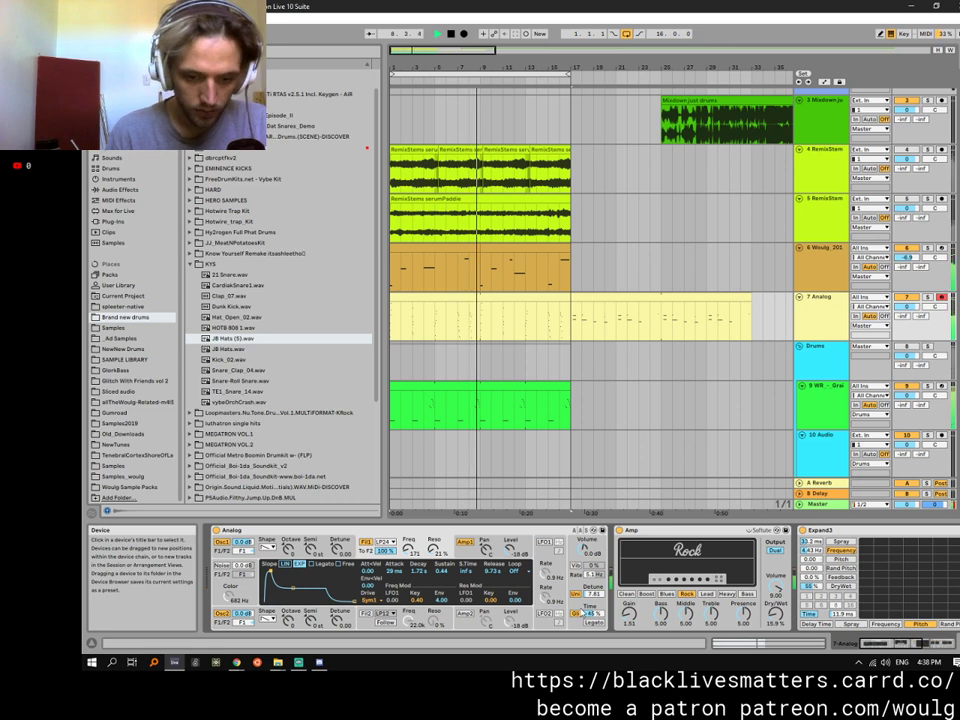
# Set Analog's polyphony to 16 voices and its unison to 2 voices.
pyautogui.click(581, 612)
pyautogui.click(465, 572)
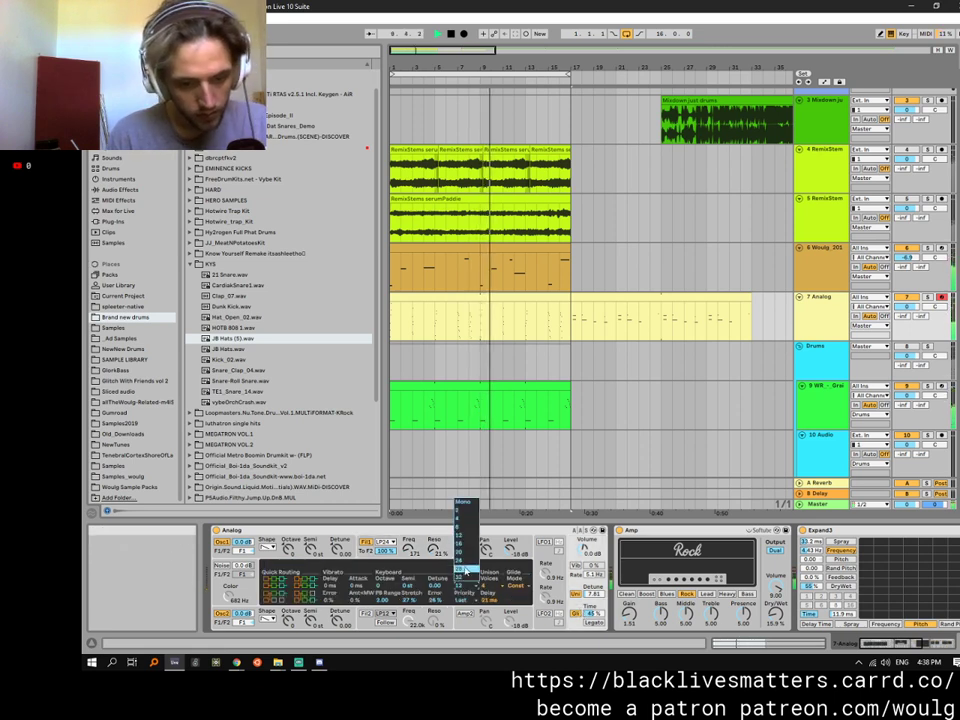
pyautogui.click(466, 548)
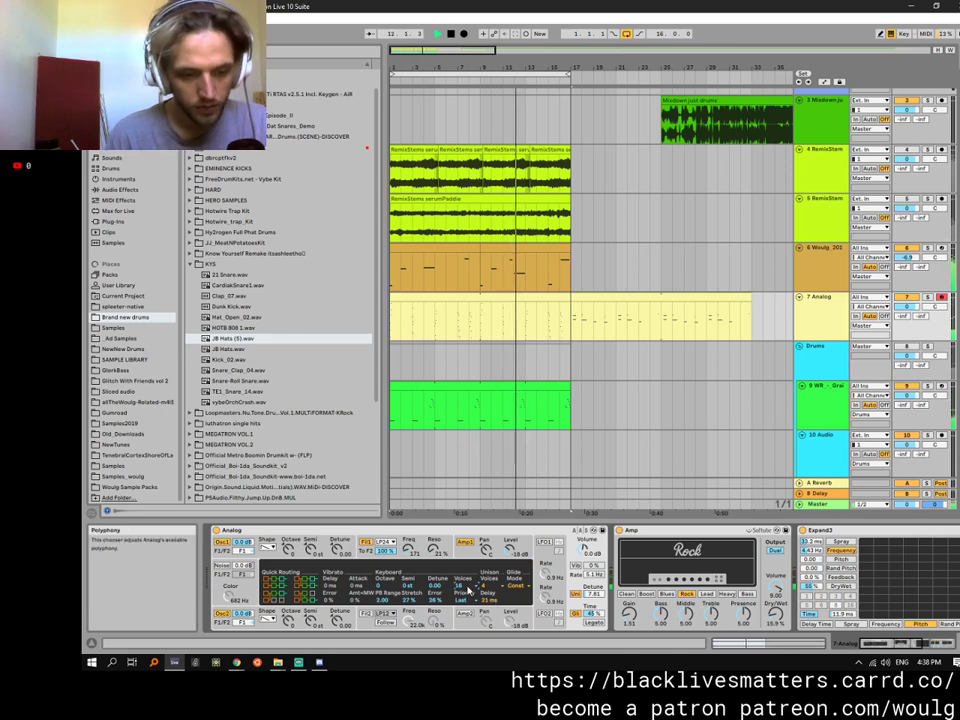
pyautogui.click(490, 586)
pyautogui.click(496, 594)
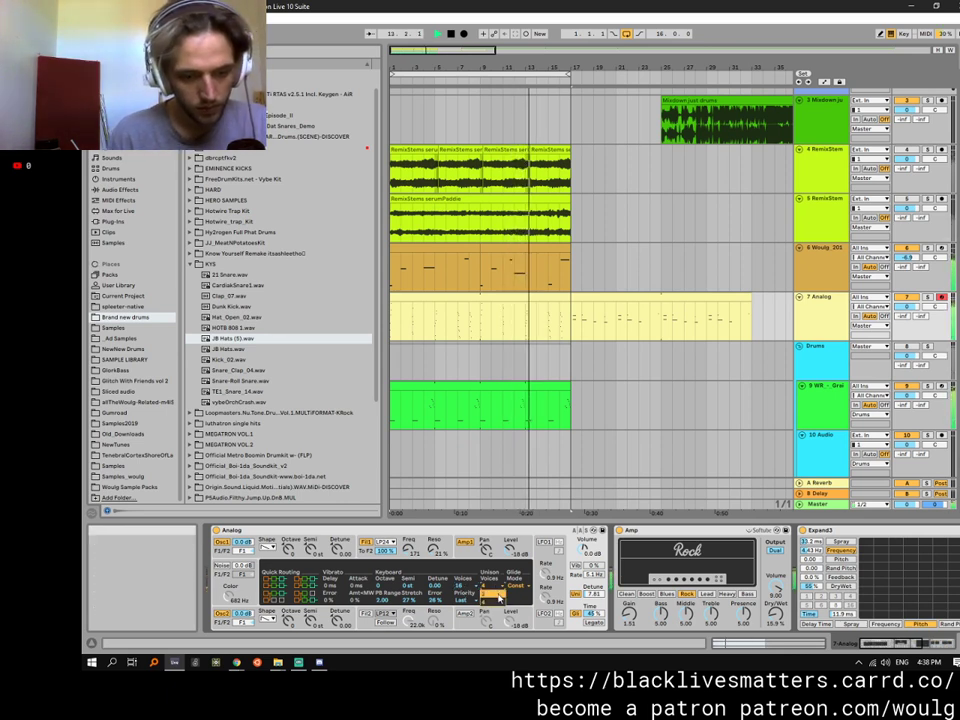
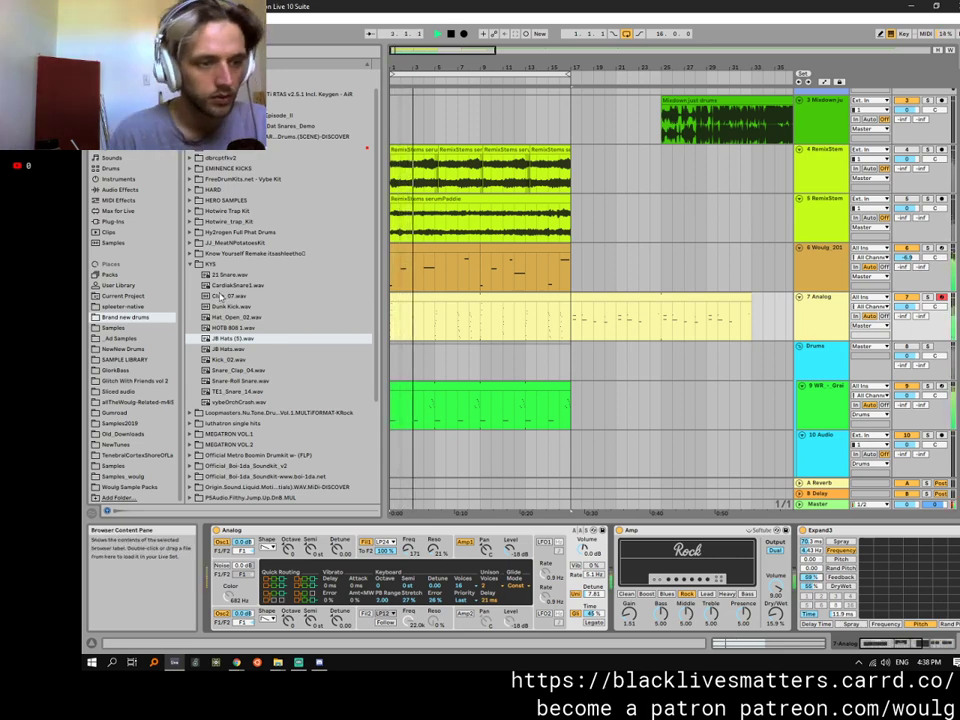
# Collapse the KYS sample folder and set the Reverb decay time on the Woulg_2019 track to 975 ms.
pyautogui.click(199, 264)
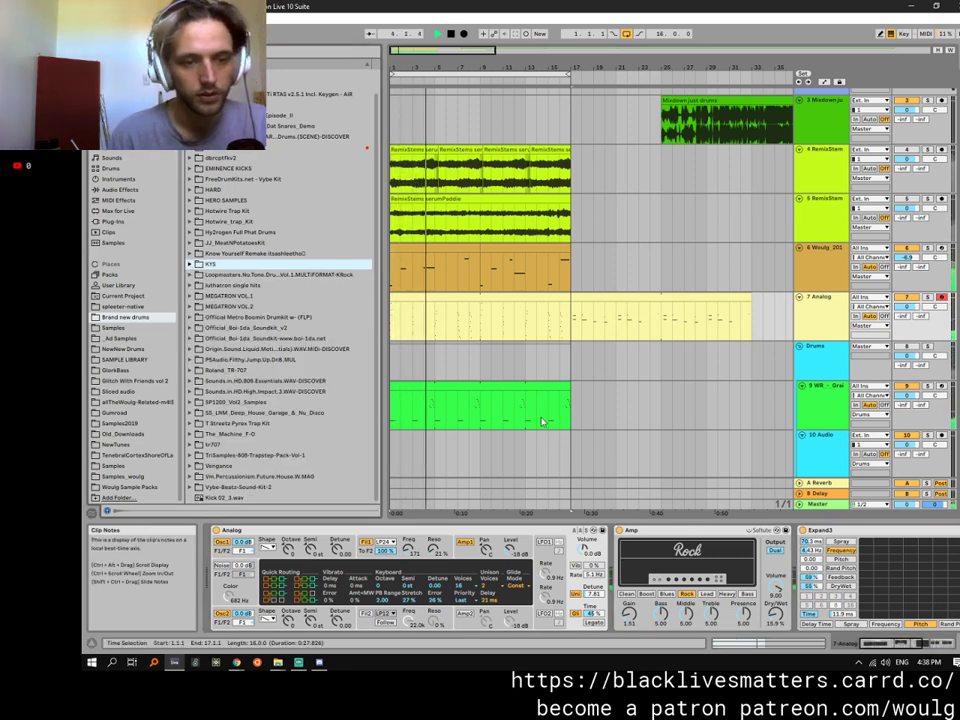
pyautogui.hotkey('ctrl', 'shift', 't')
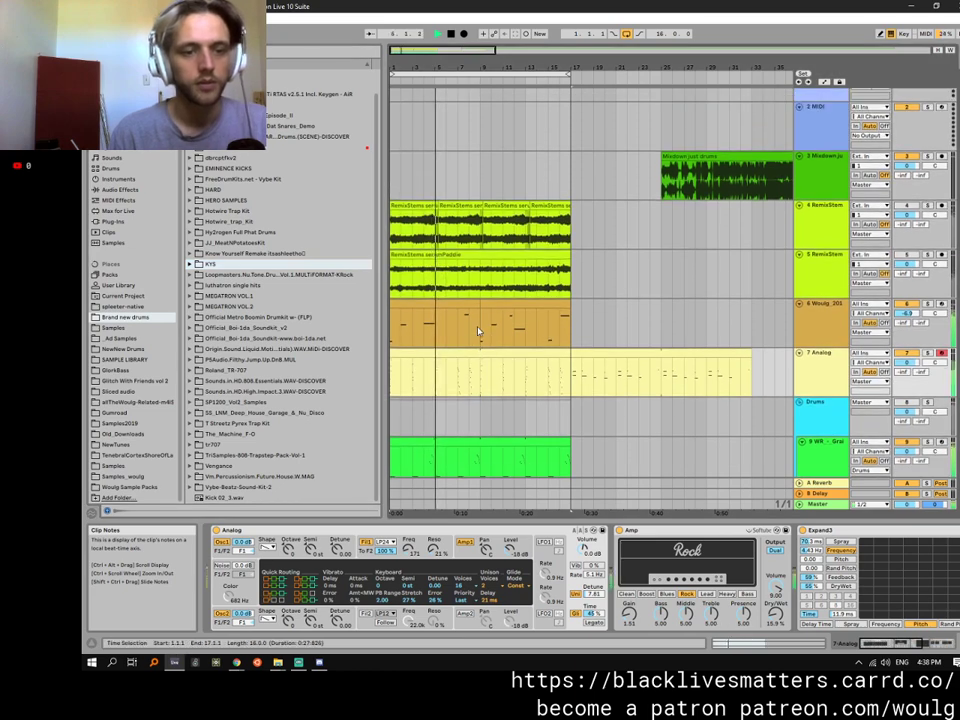
pyautogui.click(828, 325)
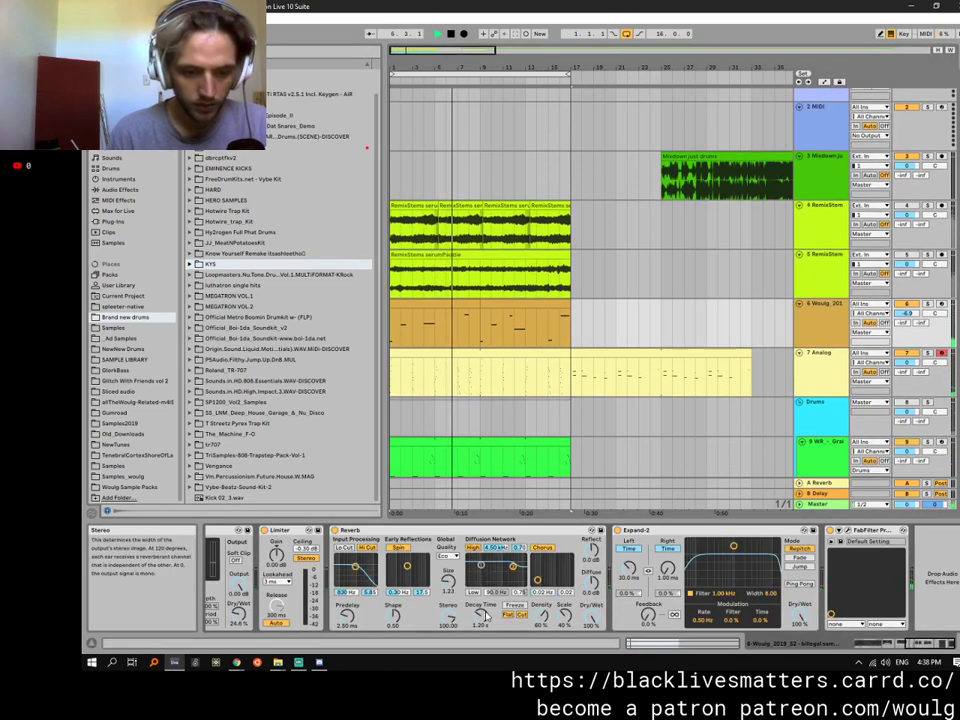
pyautogui.moveTo(480, 614); pyautogui.dragTo(480, 619)
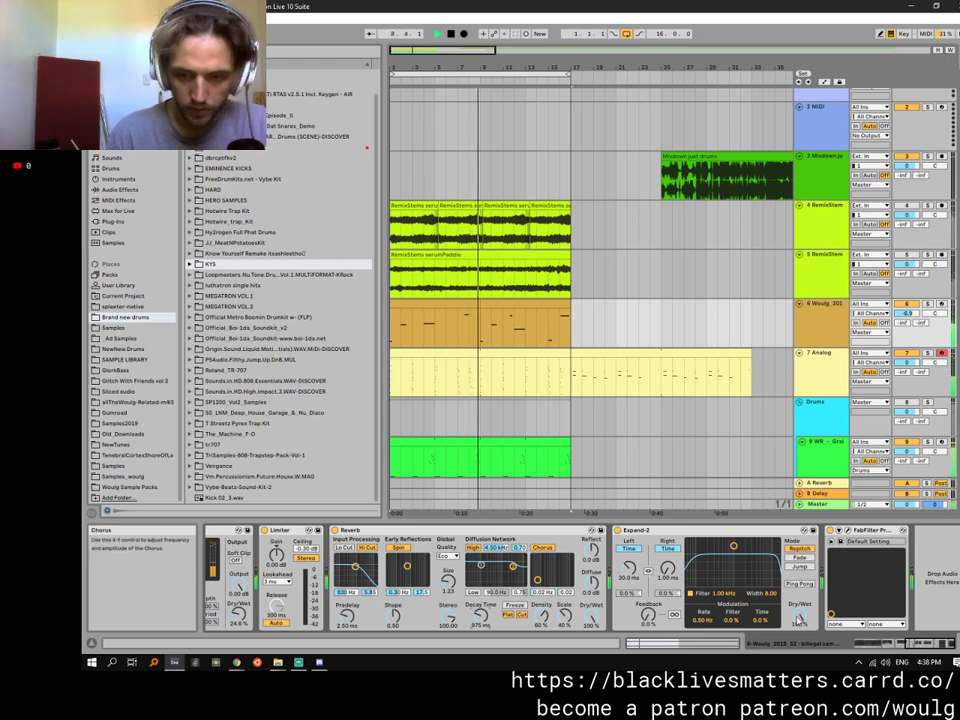
# Set FabFilter Pro-R's Space on the Woulg_2019 track to 0.90 s, lower its Mix and close the plug-in window.
pyautogui.click(845, 530)
pyautogui.scroll(-5, 565, 262)
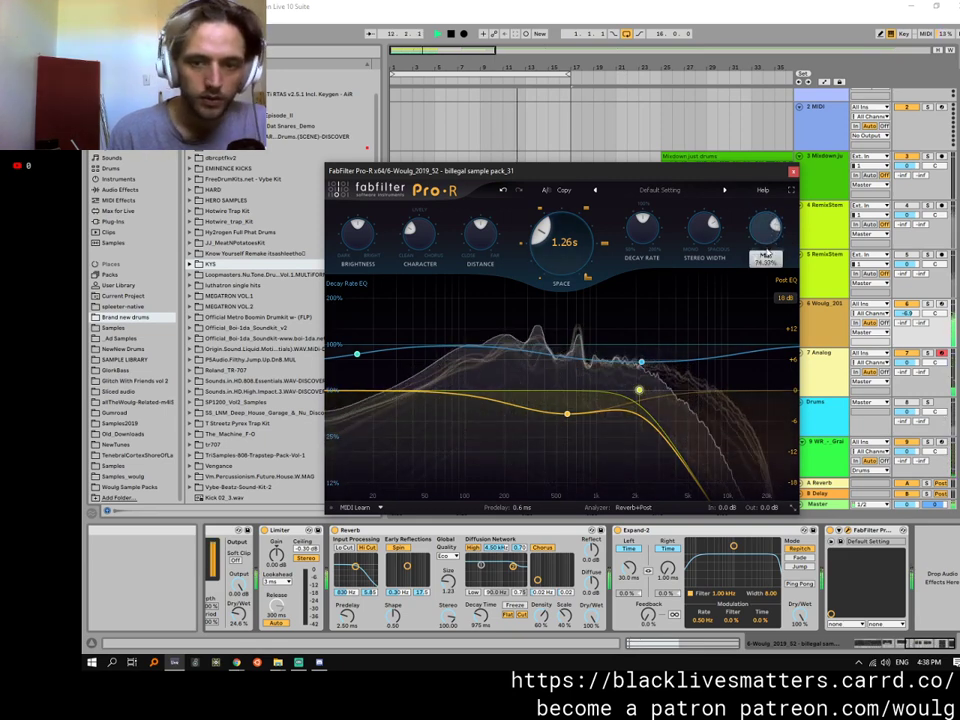
pyautogui.scroll(-3, 568, 272)
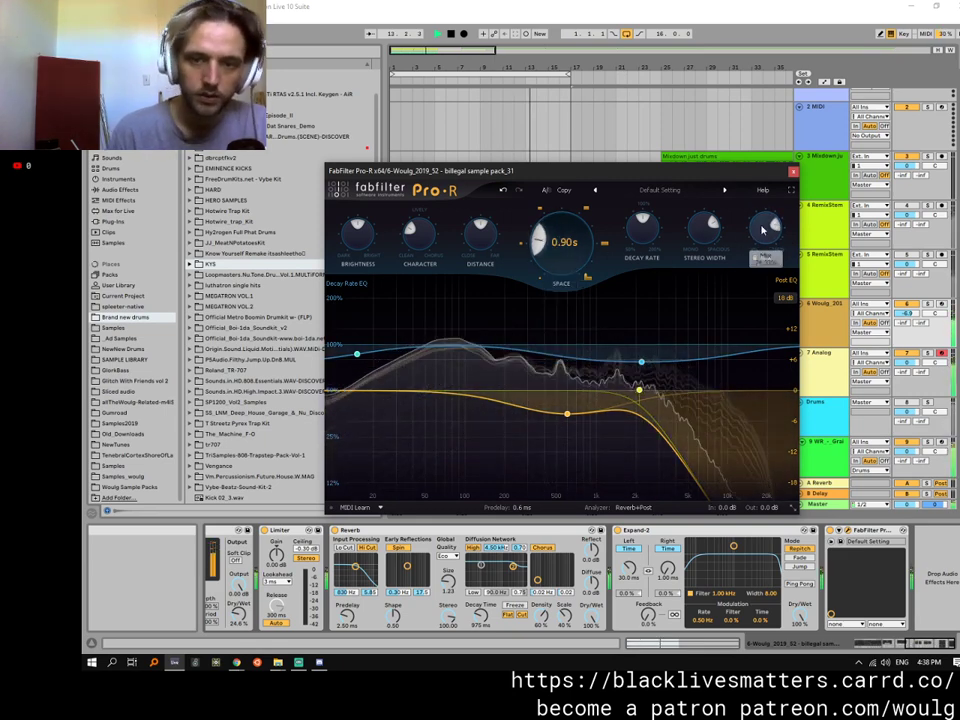
pyautogui.click(791, 172)
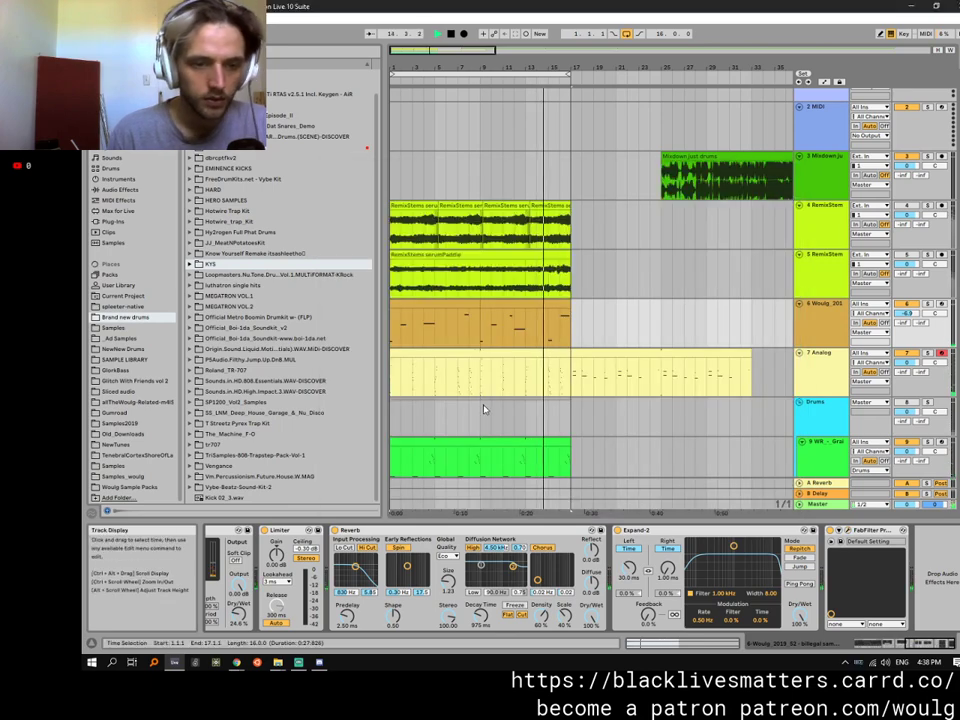
# Set the concat perc track's Delay feedback to 26% and its Reverb decay time to 462 ms.
pyautogui.scroll(-5, 484, 420)
pyautogui.scroll(-8, 690, 435)
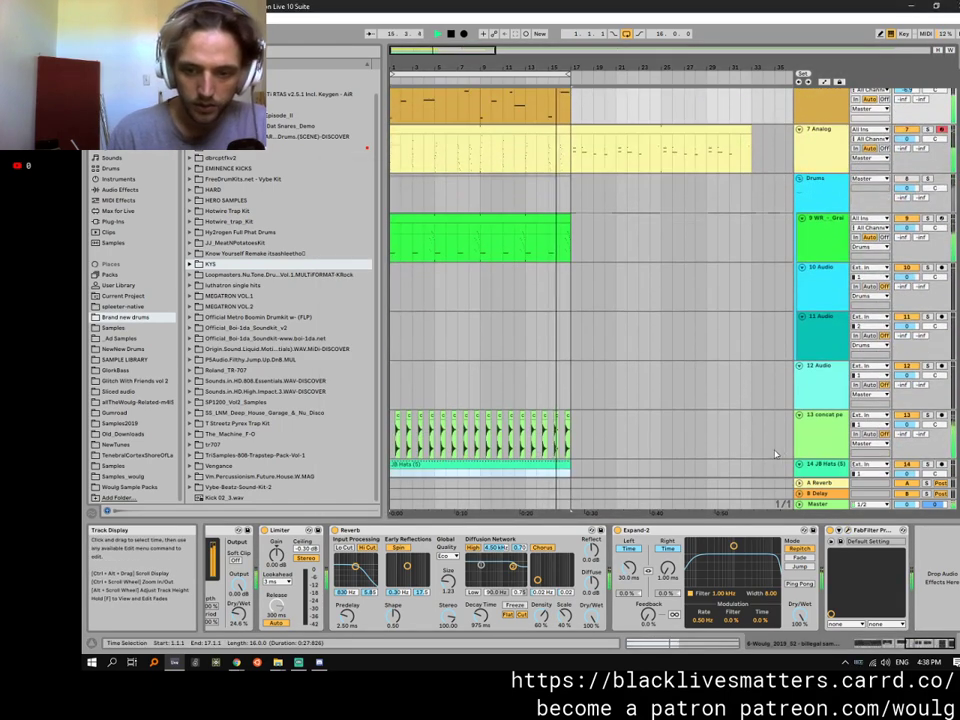
pyautogui.click(830, 396)
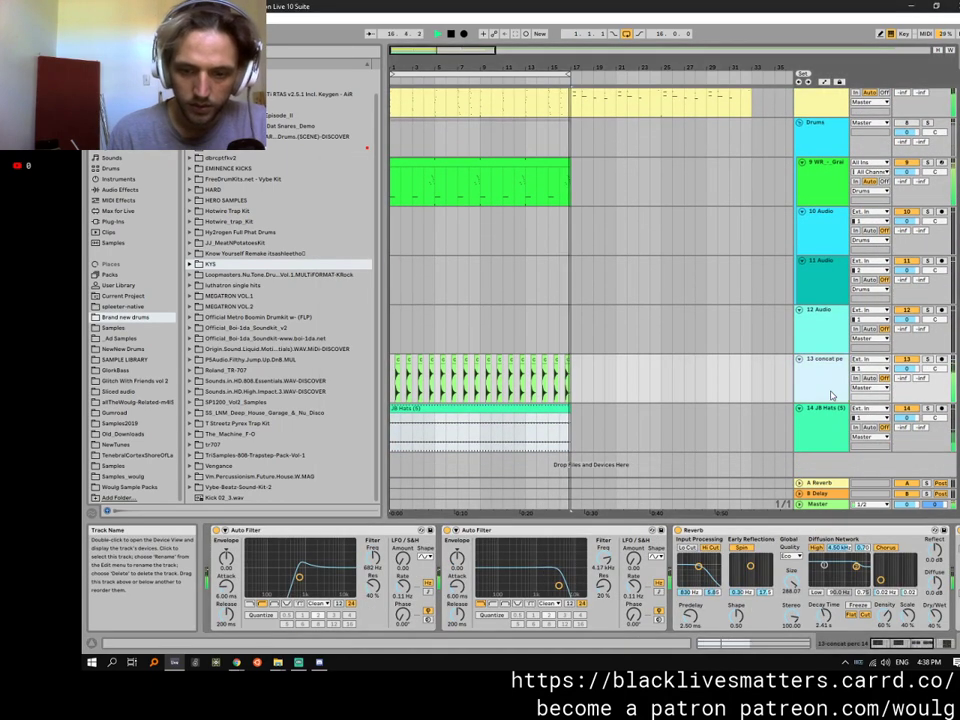
pyautogui.click(930, 644)
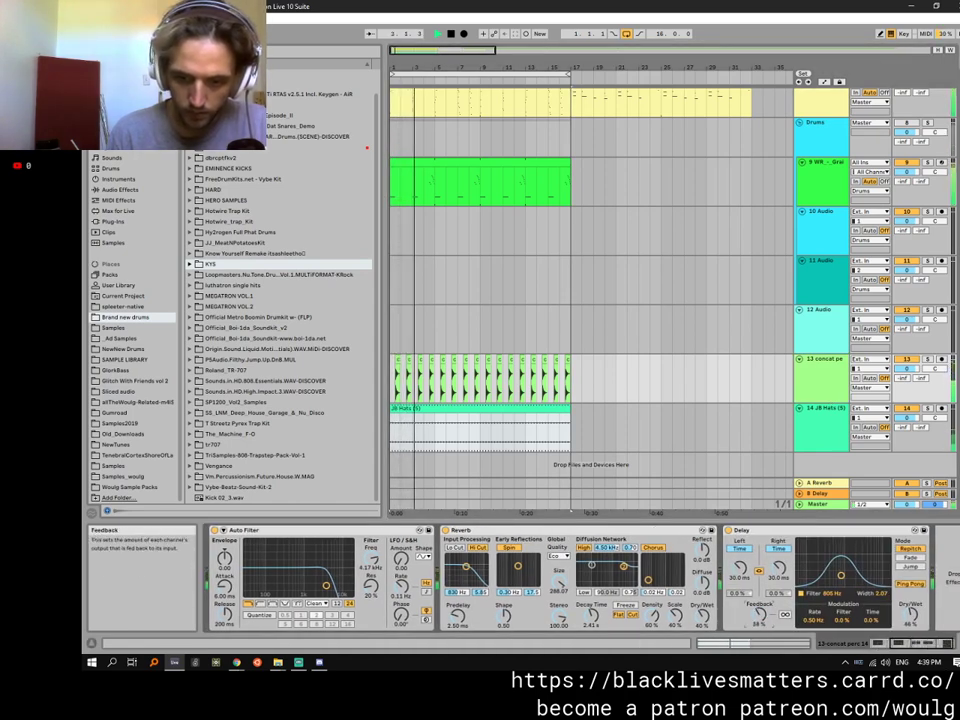
pyautogui.moveTo(761, 615); pyautogui.dragTo(761, 634)
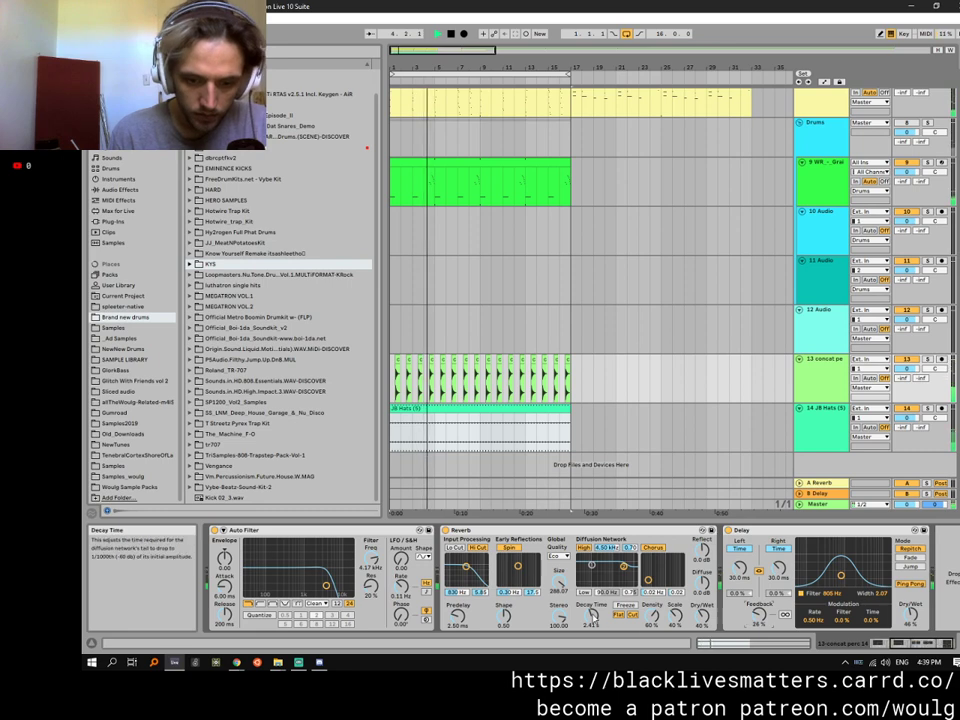
pyautogui.moveTo(591, 615); pyautogui.dragTo(591, 655)
pyautogui.click(888, 644)
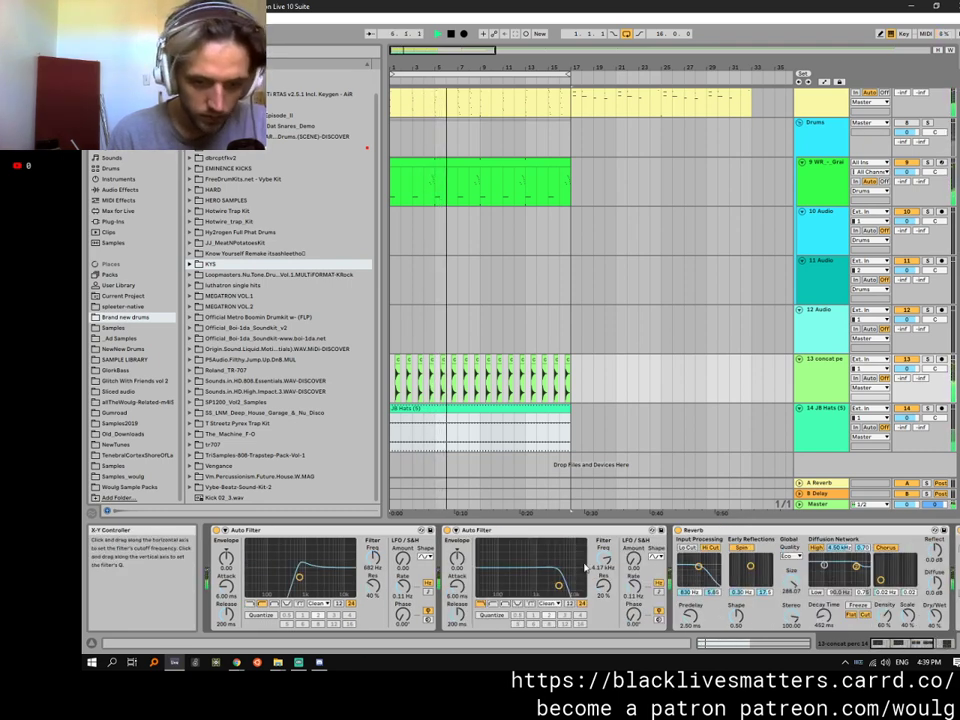
# Zoom to the first concat perc 14 clip at 1.3.1 and shape a curved fade-out across it.
pyautogui.click(434, 393)
pyautogui.doubleClick(434, 393)
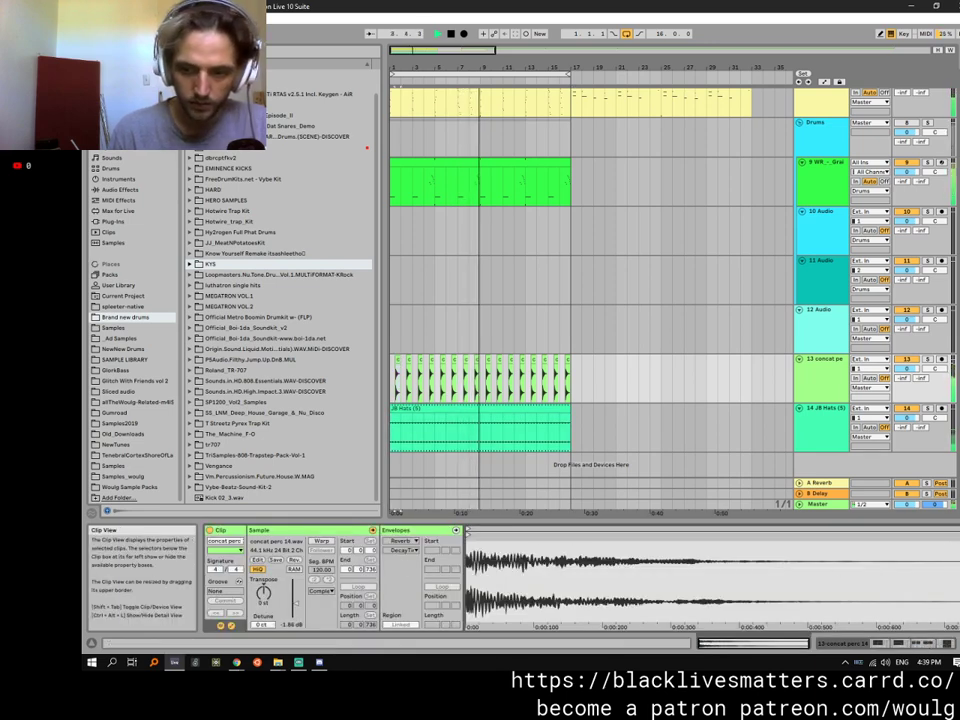
pyautogui.moveTo(401, 68); pyautogui.dragTo(606, 126)
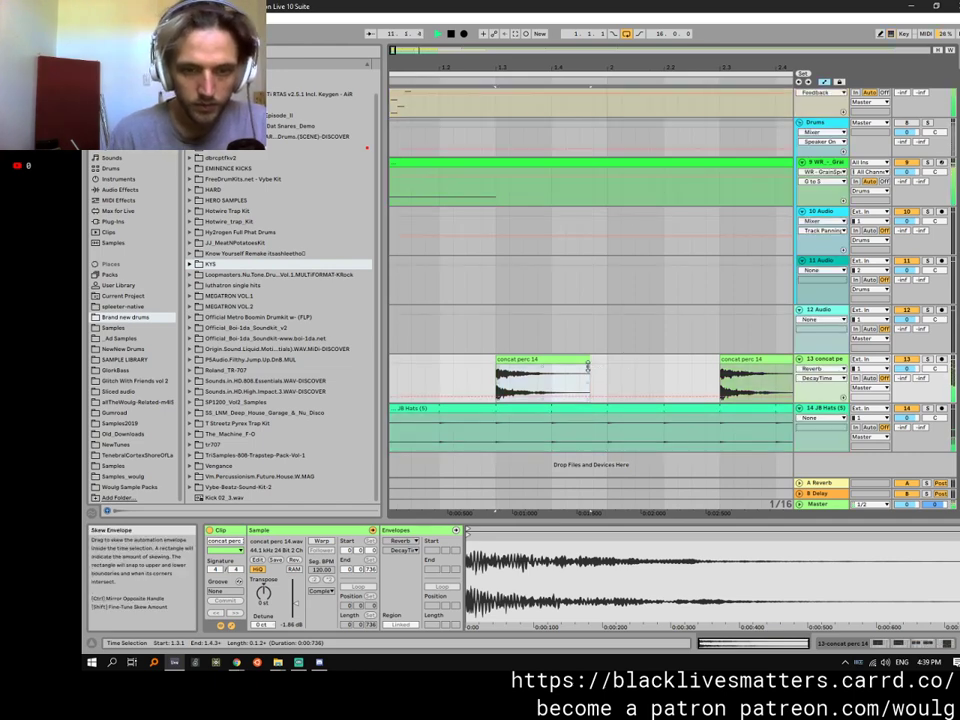
pyautogui.moveTo(549, 388); pyautogui.dragTo(528, 400)
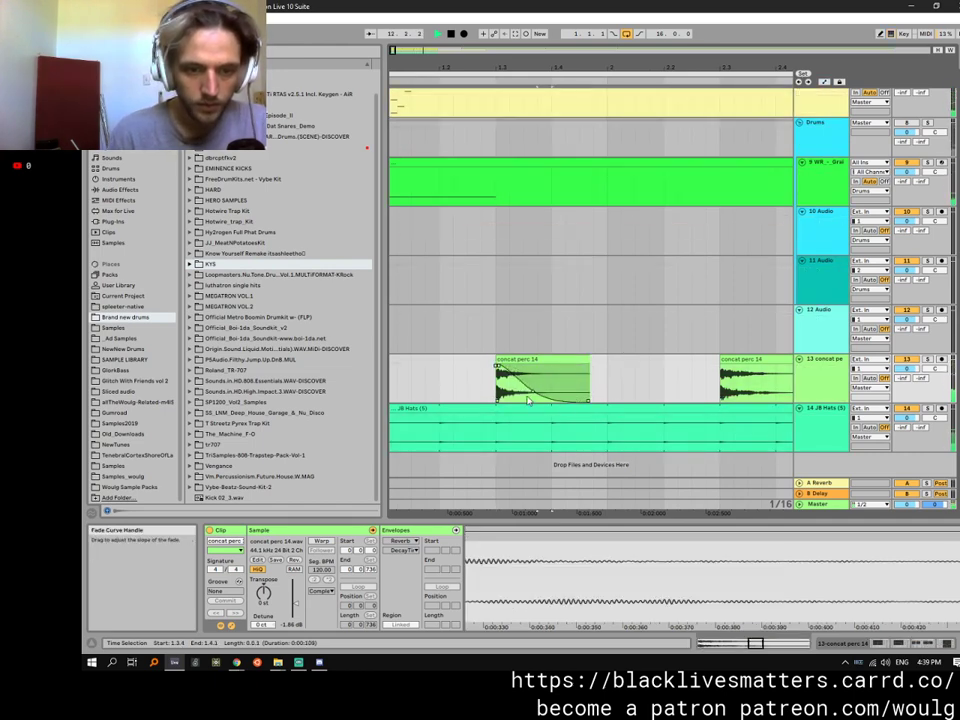
# Select the first concat perc 14 clip and play it back to check its fade-out.
pyautogui.click(506, 360)
pyautogui.press('space')
pyautogui.press('space')
pyautogui.press('space')
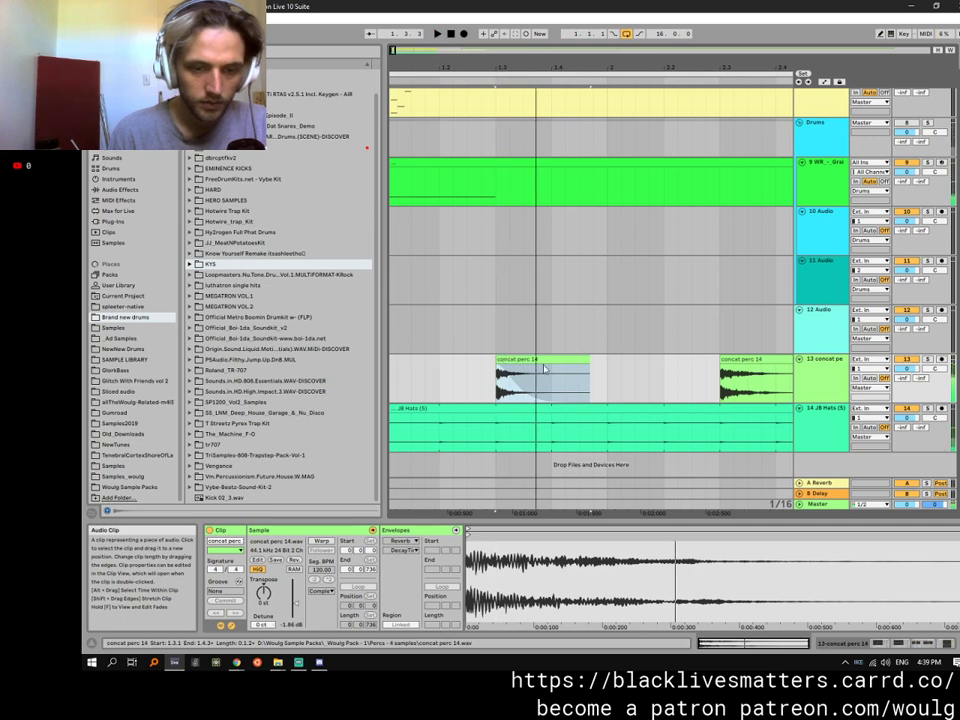
# Duplicate the faded concat perc 14 clip once per bar along its track up to bar 17.
pyautogui.moveTo(558, 62); pyautogui.dragTo(435, 223)
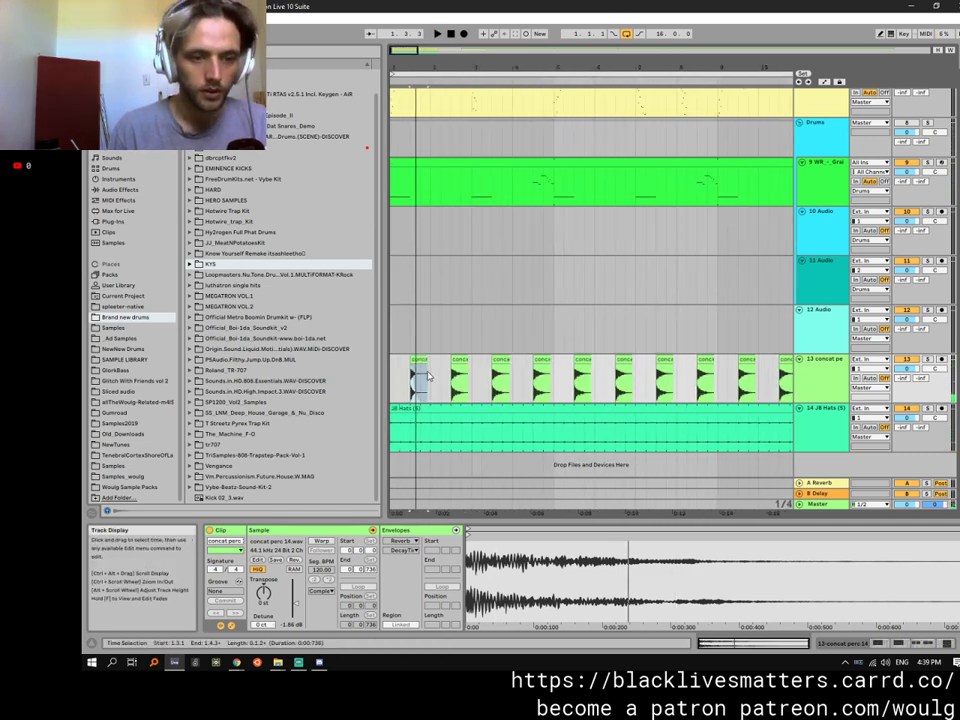
pyautogui.hotkey('ctrl', 'd')
pyautogui.hotkey('ctrl', 'd')
pyautogui.hotkey('ctrl', 'd')
pyautogui.hotkey('ctrl', 'd')
pyautogui.hotkey('ctrl', 'd')
pyautogui.hotkey('ctrl', 'd')
pyautogui.hotkey('ctrl', 'd')
pyautogui.hotkey('ctrl', 'd')
pyautogui.hotkey('ctrl', 'd')
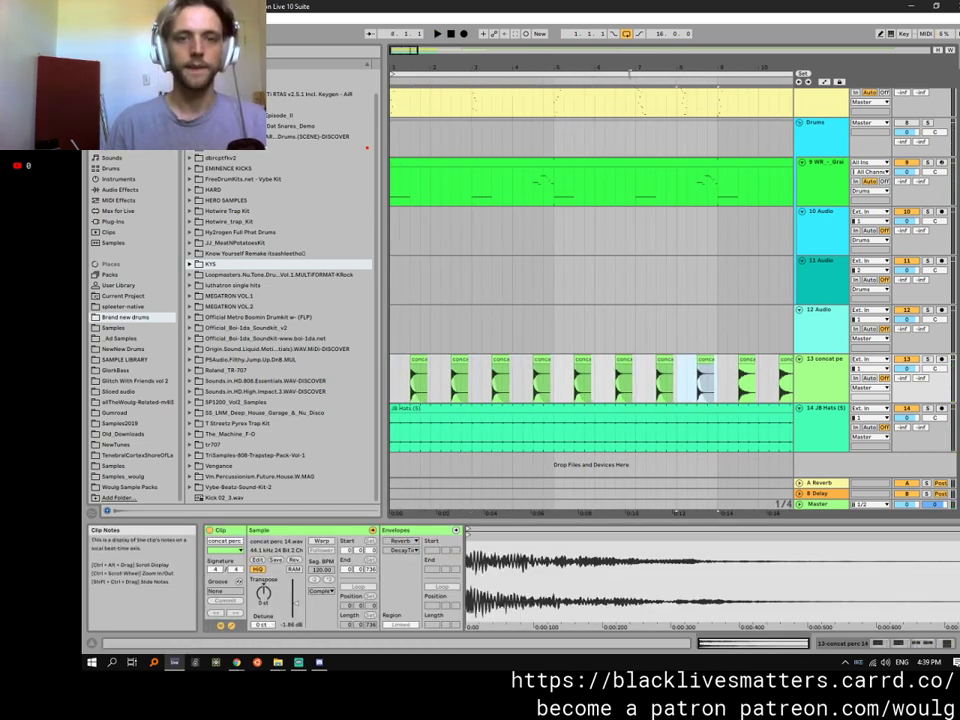
pyautogui.moveTo(646, 66); pyautogui.dragTo(440, 63)
pyautogui.hotkey('ctrl', 'd')
pyautogui.hotkey('ctrl', 'd')
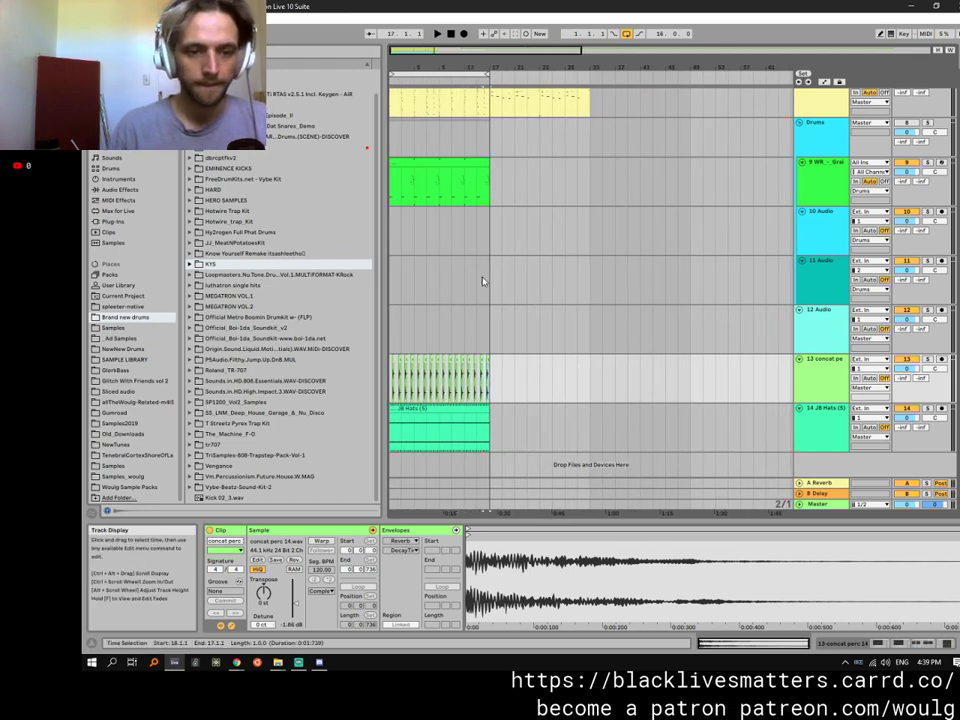
# Play from the start, switch the audible stem from track 4 to track 5, and open track 5's serumPaddie clip.
pyautogui.click(397, 236)
pyautogui.press('space')
pyautogui.scroll(5, 435, 340)
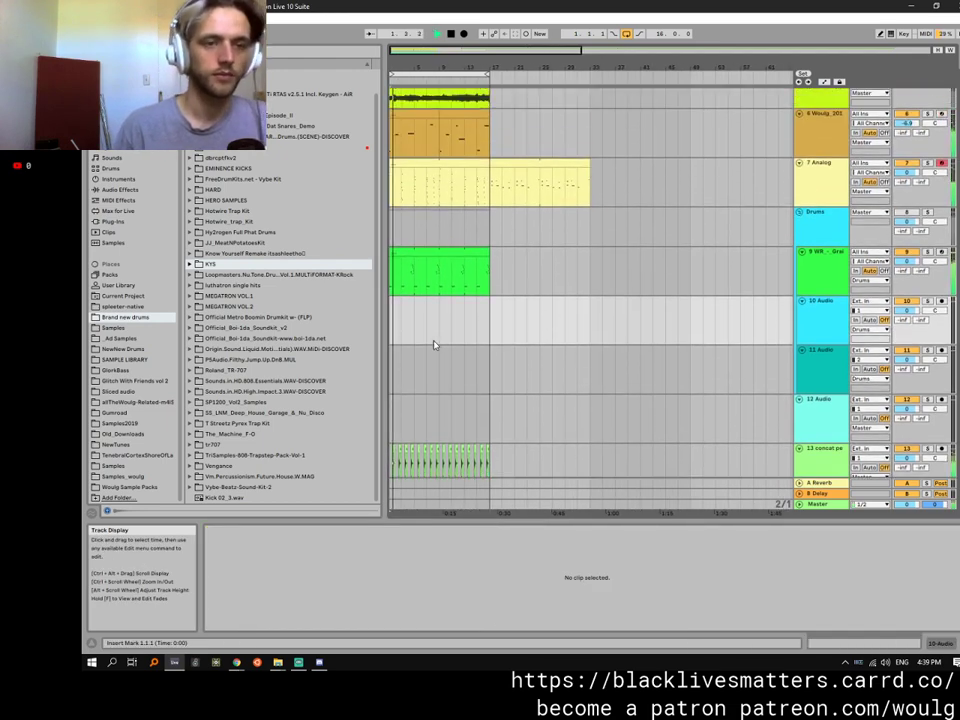
pyautogui.scroll(5, 422, 323)
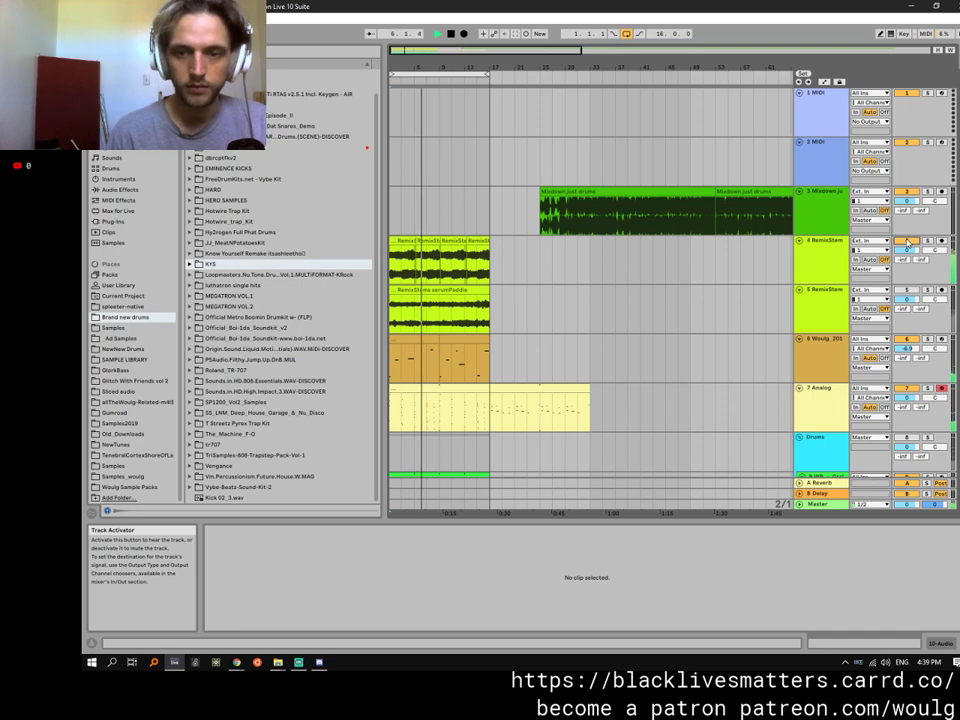
pyautogui.click(465, 310)
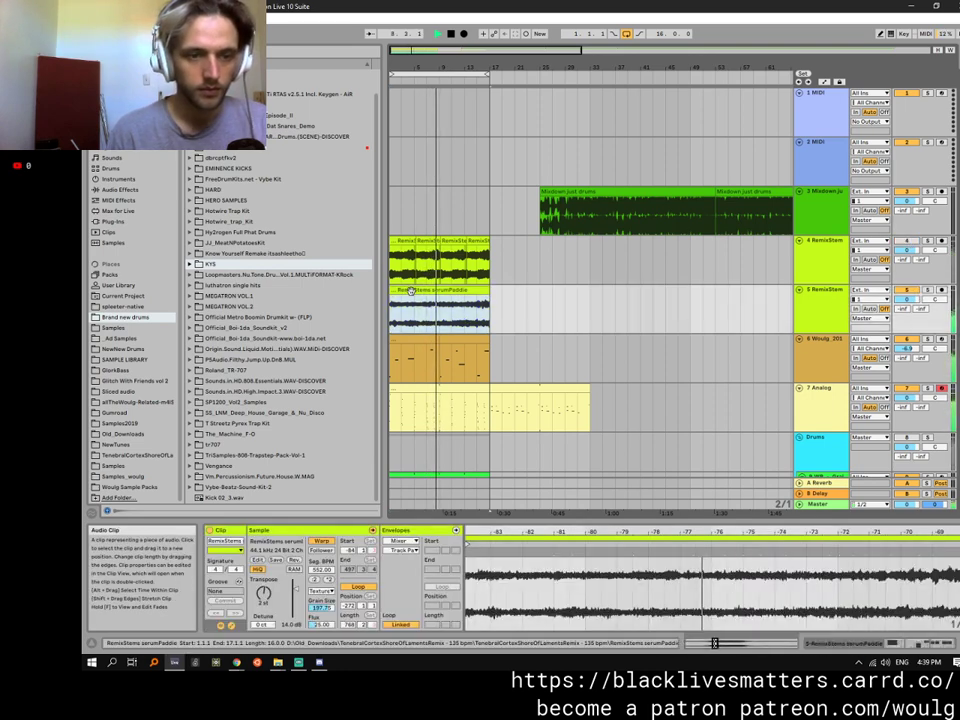
pyautogui.moveTo(513, 530); pyautogui.dragTo(513, 570)
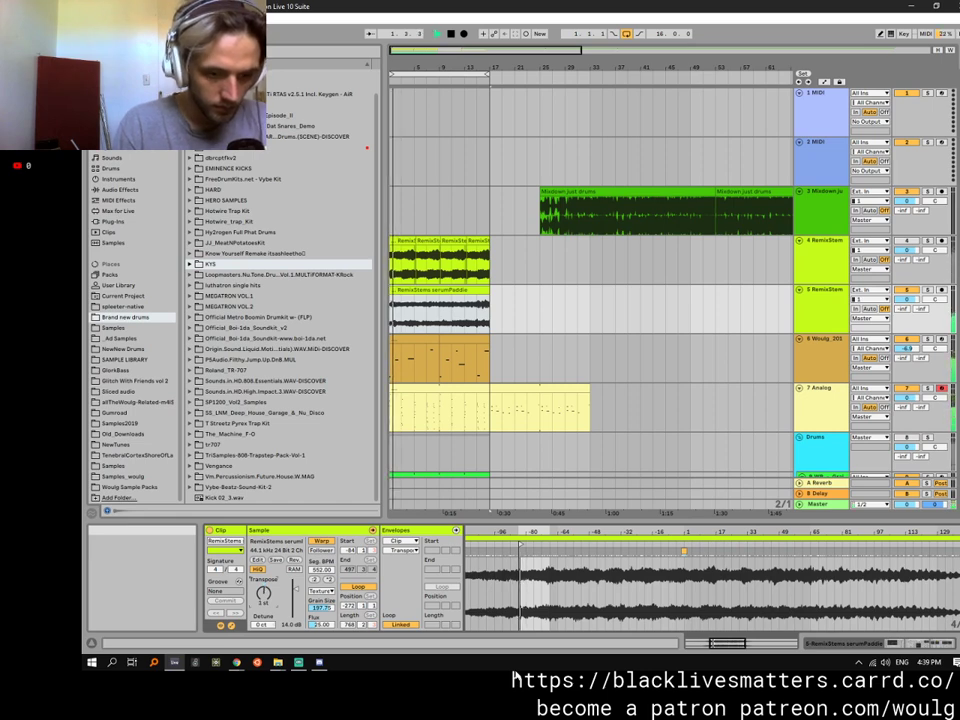
# Try a copy of track 4's first serumPaddie clip at the start of track 5, transposed 2 st with reduced clip gain.
pyautogui.click(441, 283)
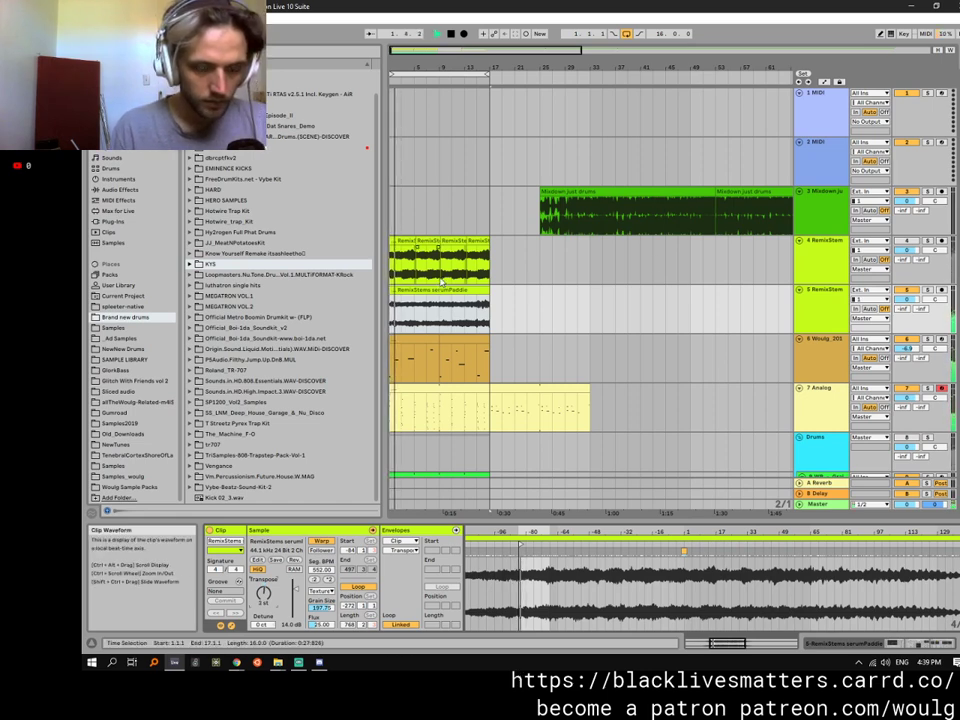
pyautogui.click(403, 243)
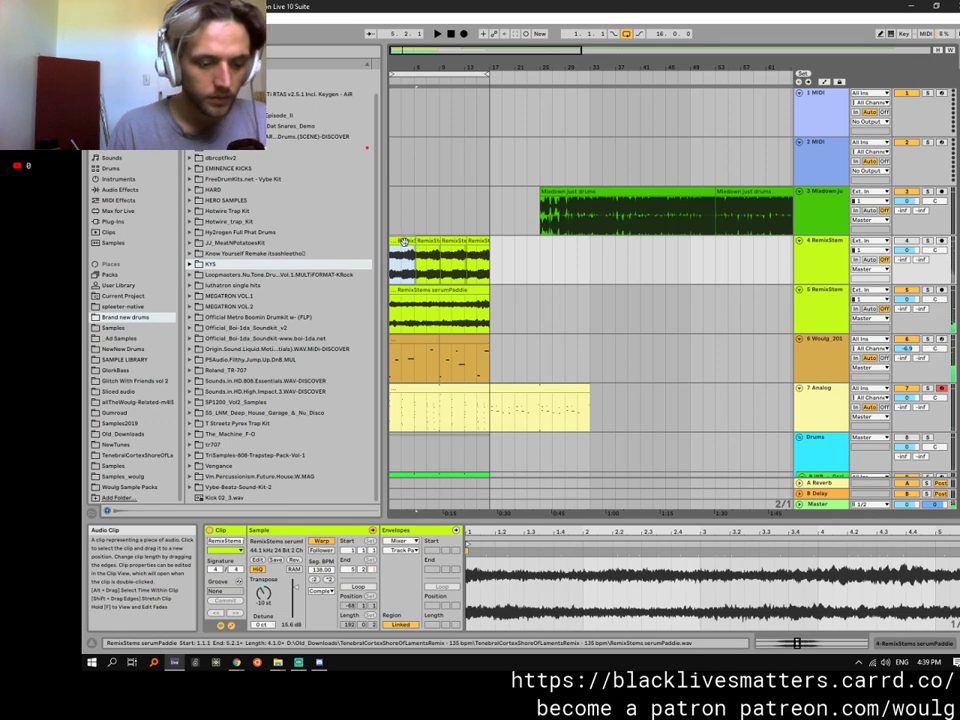
pyautogui.click(397, 289)
pyautogui.hotkey('ctrl', 'v')
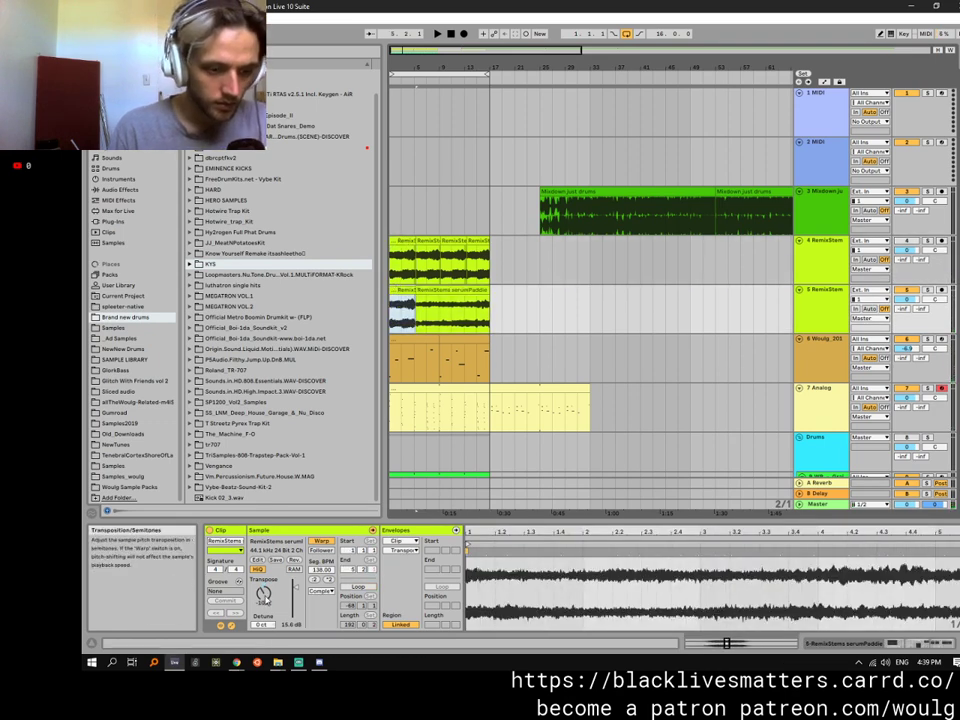
pyautogui.click(266, 598)
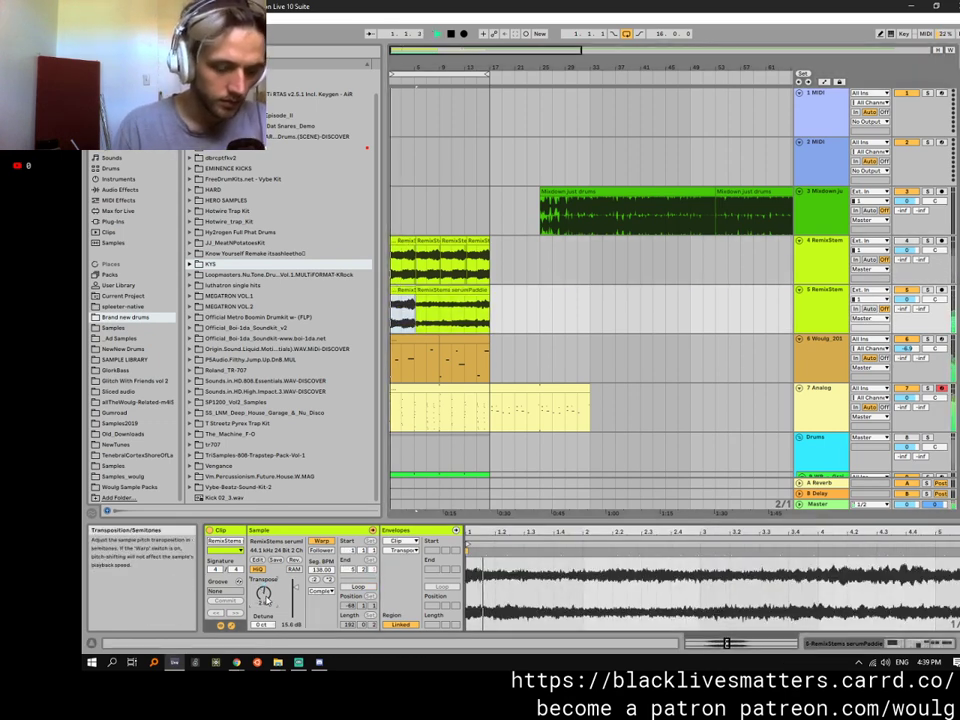
pyautogui.moveTo(295, 584); pyautogui.dragTo(295, 592)
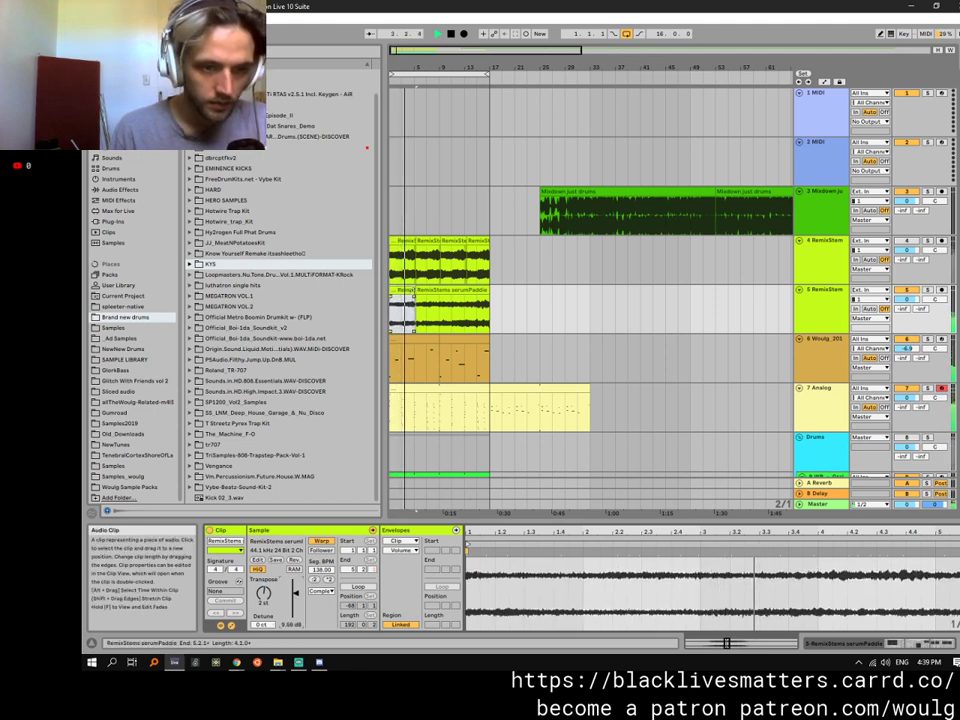
# Try extending the copied serumPaddie clip to 17.2.1 with warp mode Beats, Preserve 1/4 and a shorter transient envelope.
pyautogui.click(491, 298)
pyautogui.click(491, 300)
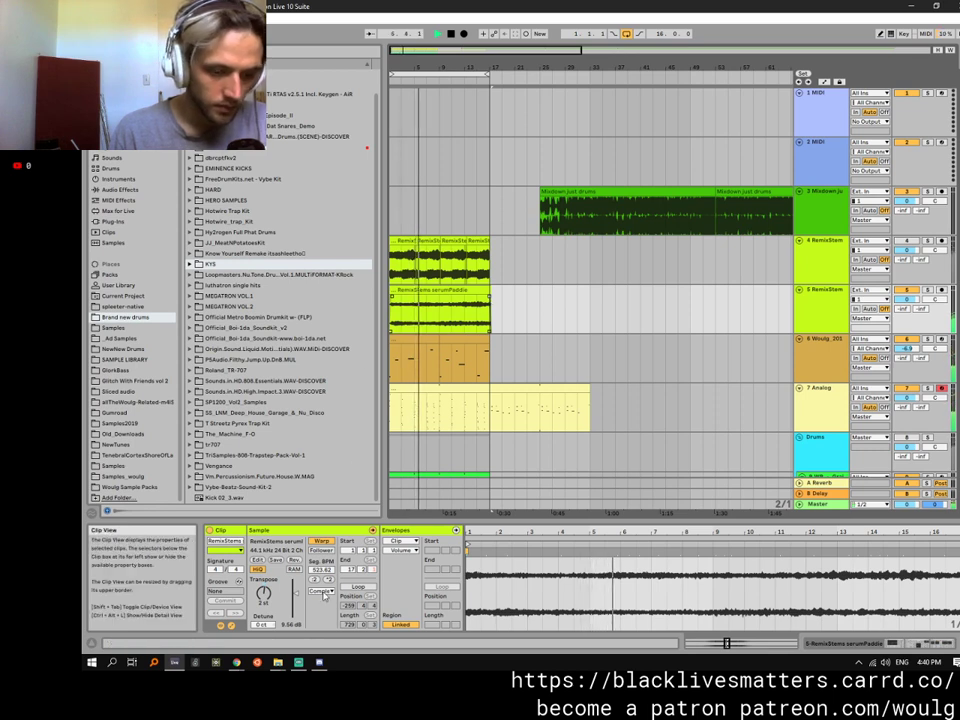
pyautogui.click(320, 591)
pyautogui.click(320, 604)
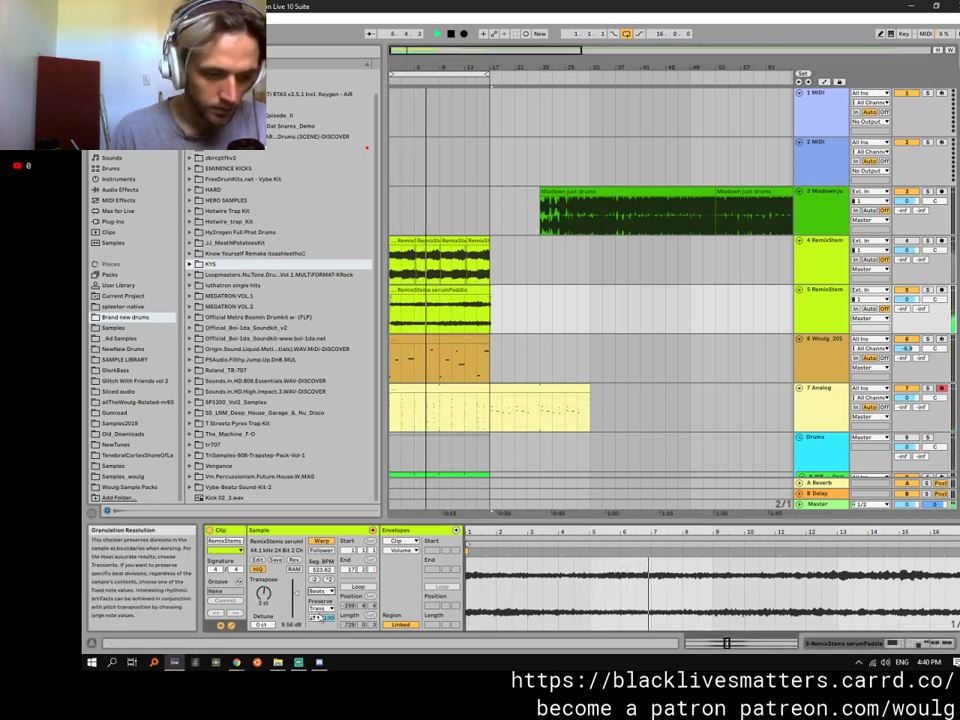
pyautogui.click(321, 599)
pyautogui.click(317, 567)
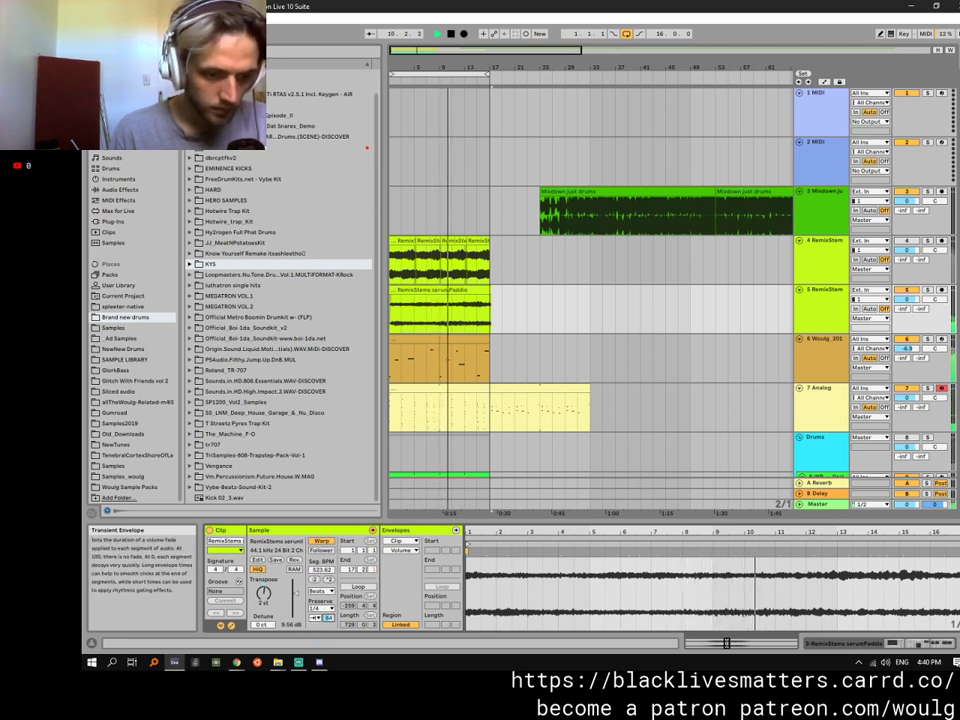
# Remove the Reverb and Corpus from track 5 and lower its Auto Filter cutoff to 360 Hz.
pyautogui.doubleClick(836, 313)
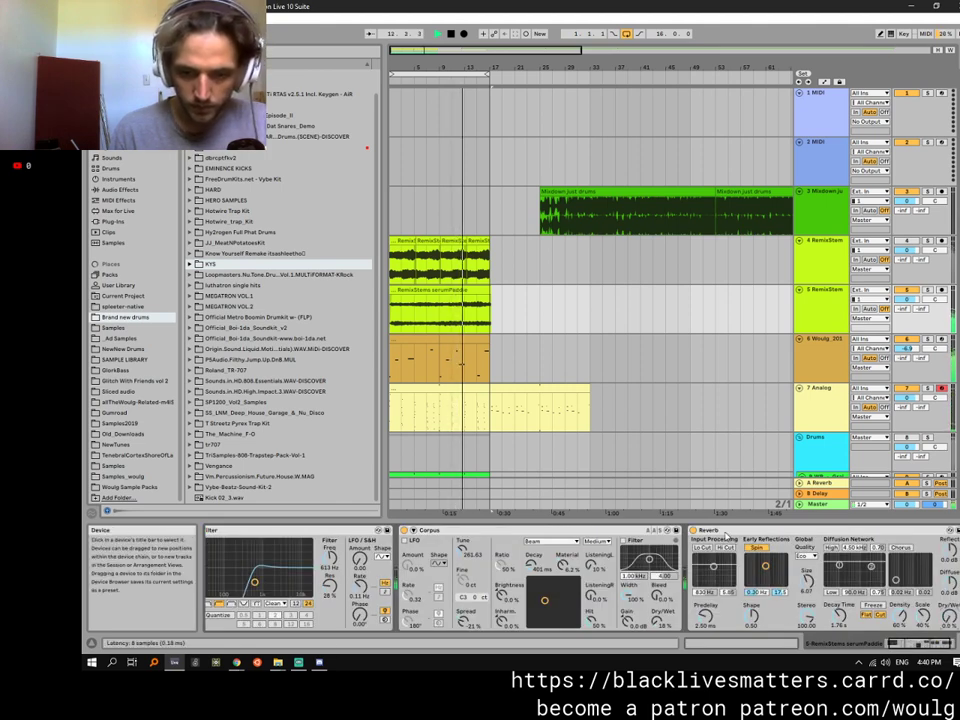
pyautogui.press('Delete')
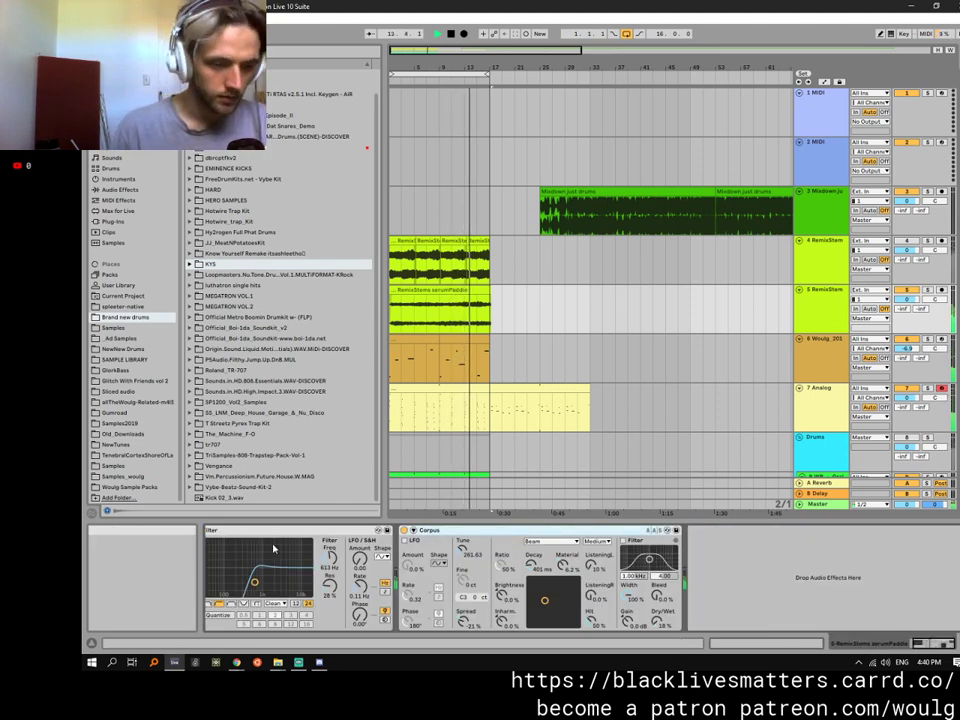
pyautogui.press('Delete')
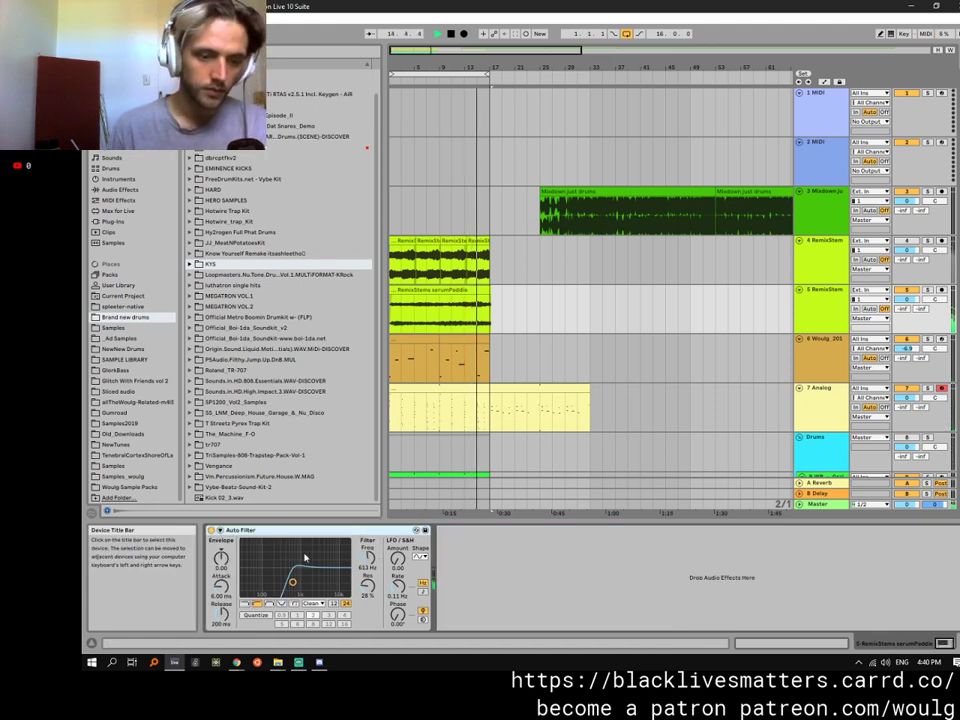
pyautogui.moveTo(305, 558); pyautogui.dragTo(297, 558)
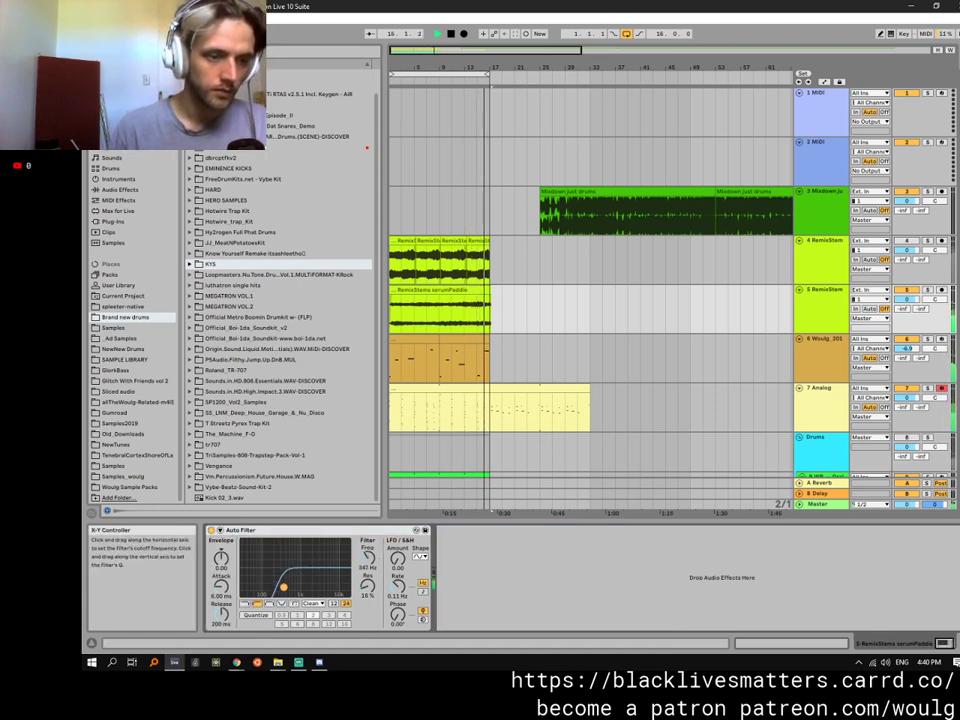
# Stop playback, list the audio effects in the browser, and delete the serumPaddie clip from track 5.
pyautogui.click(120, 189)
pyautogui.press('space')
pyautogui.doubleClick(420, 289)
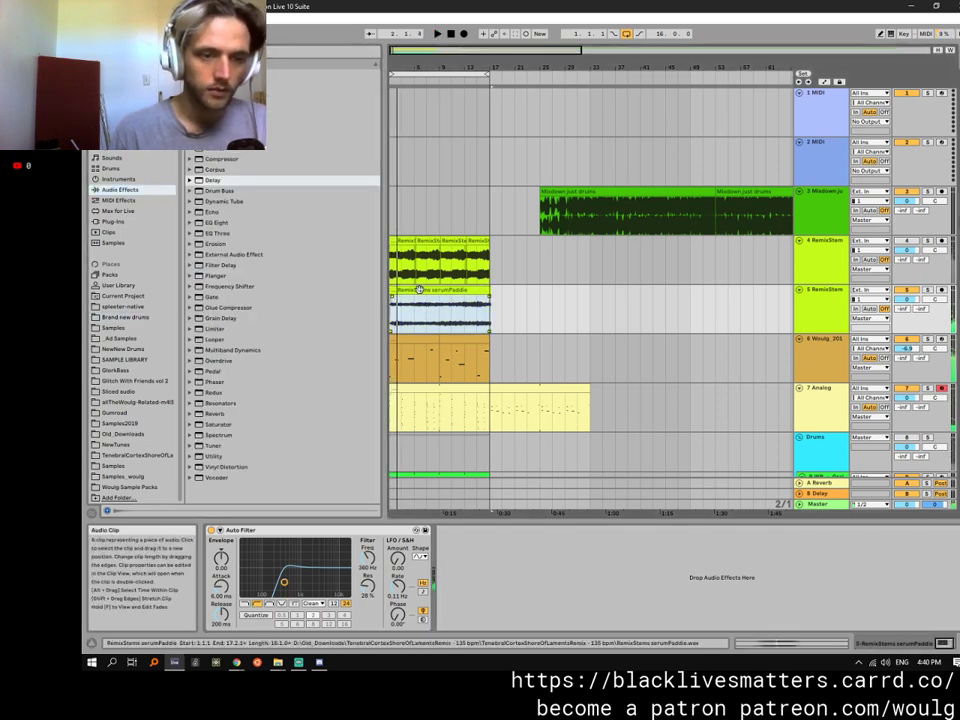
pyautogui.click(318, 591)
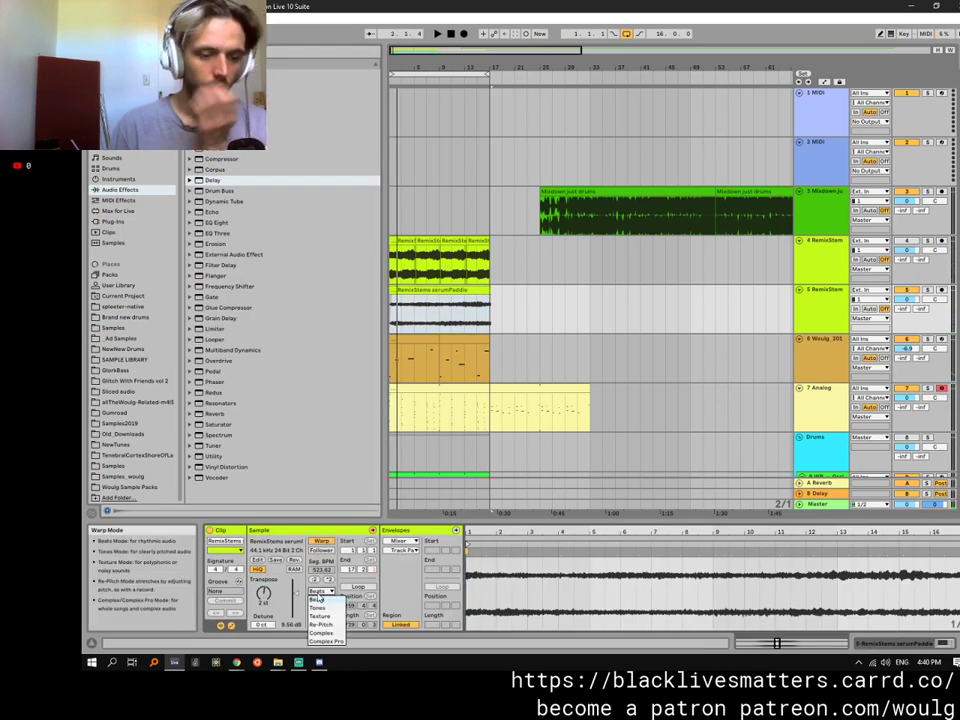
pyautogui.click(525, 536)
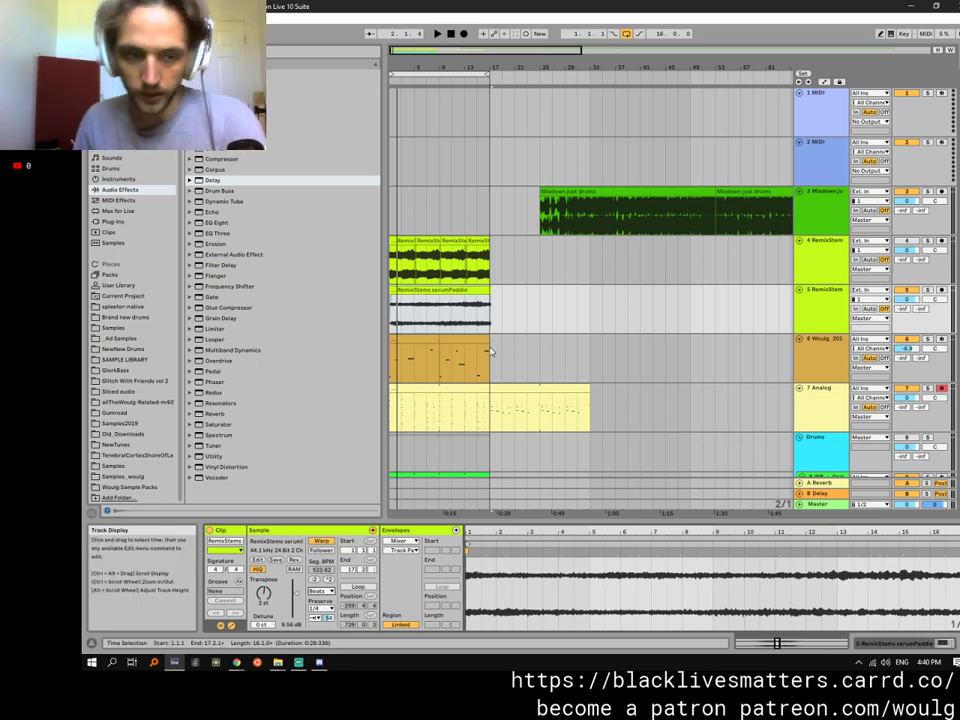
pyautogui.press('Delete')
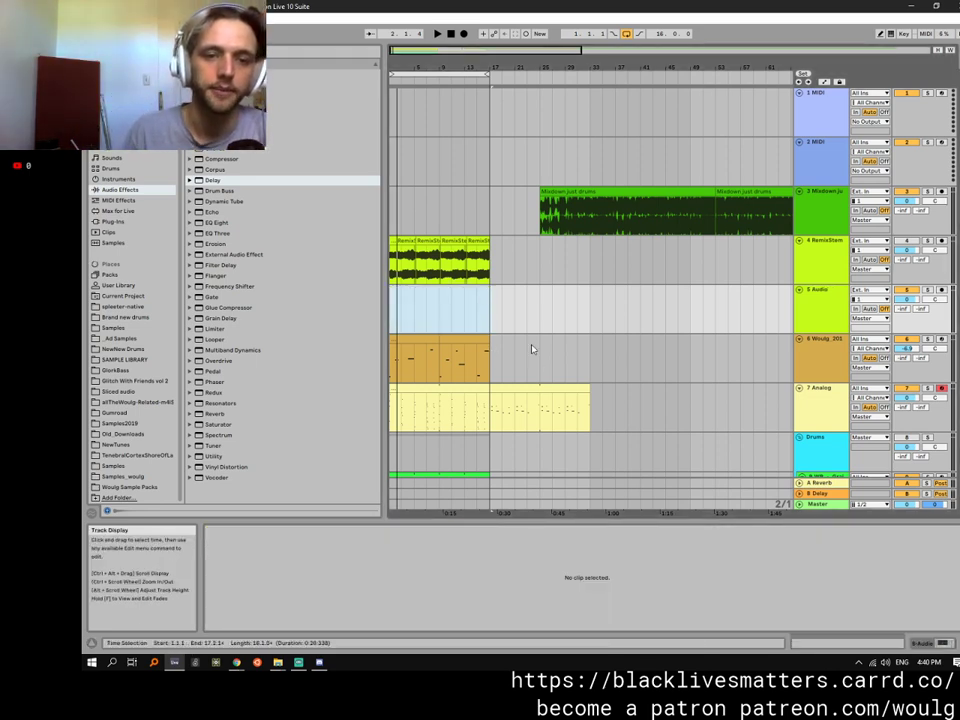
# Copy bars 25 to 27 of Mixdown just drums to 1.1.1 on the same track and play the result.
pyautogui.click(549, 207)
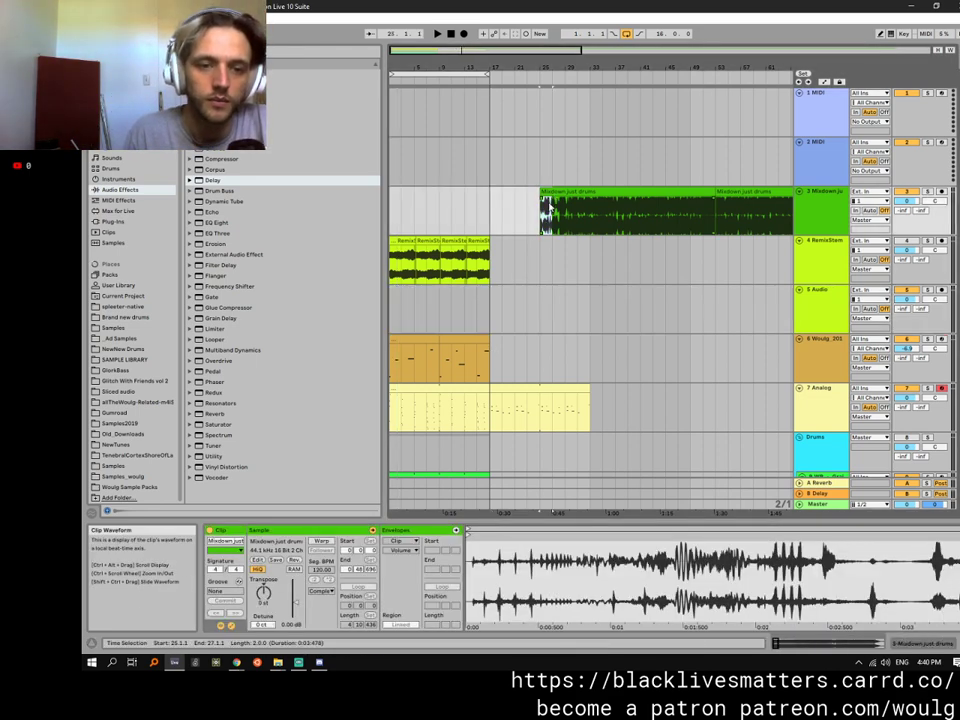
pyautogui.hotkey('ctrl', 'c')
pyautogui.click(394, 215)
pyautogui.hotkey('ctrl', 'v')
pyautogui.press('space')
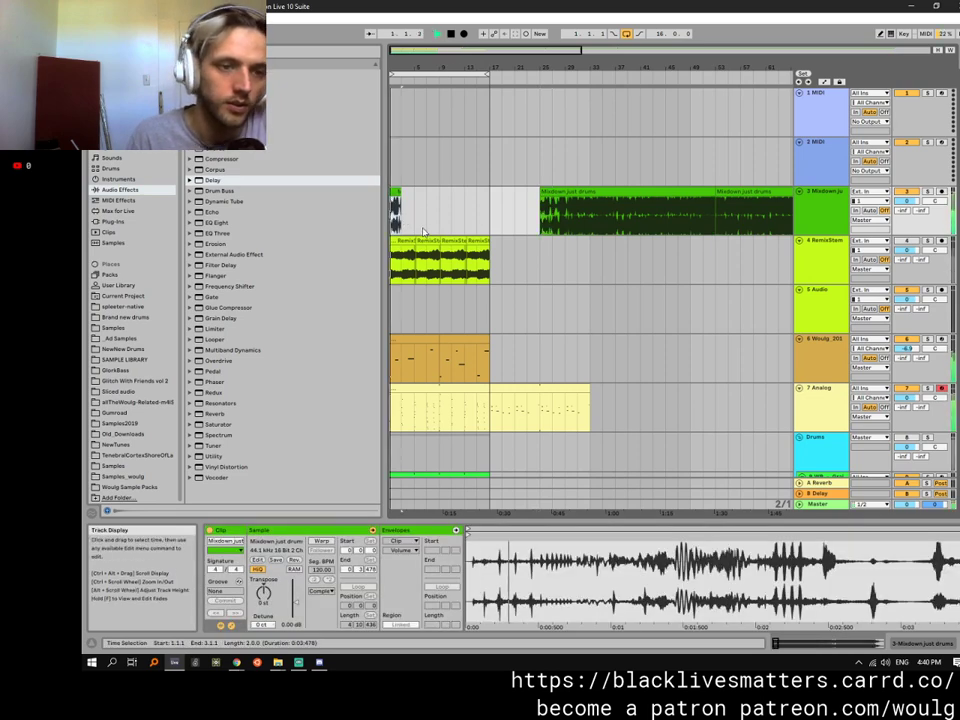
pyautogui.moveTo(478, 580); pyautogui.dragTo(478, 540)
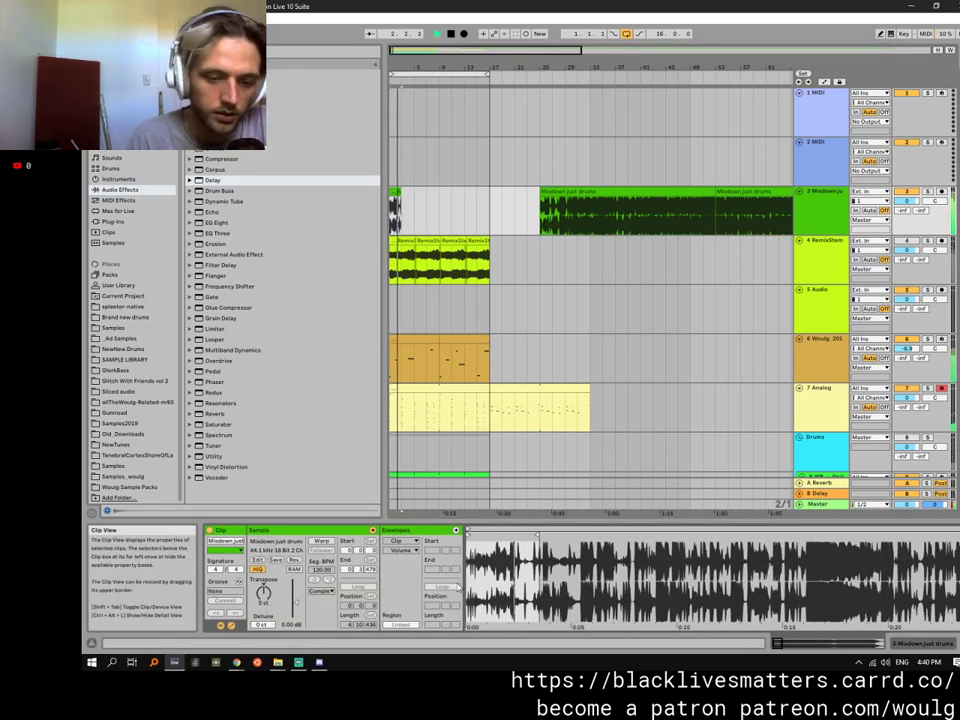
# Place a warped copy of the two-bar Mixdown just drums clip at 9.1.1.
pyautogui.doubleClick(396, 198)
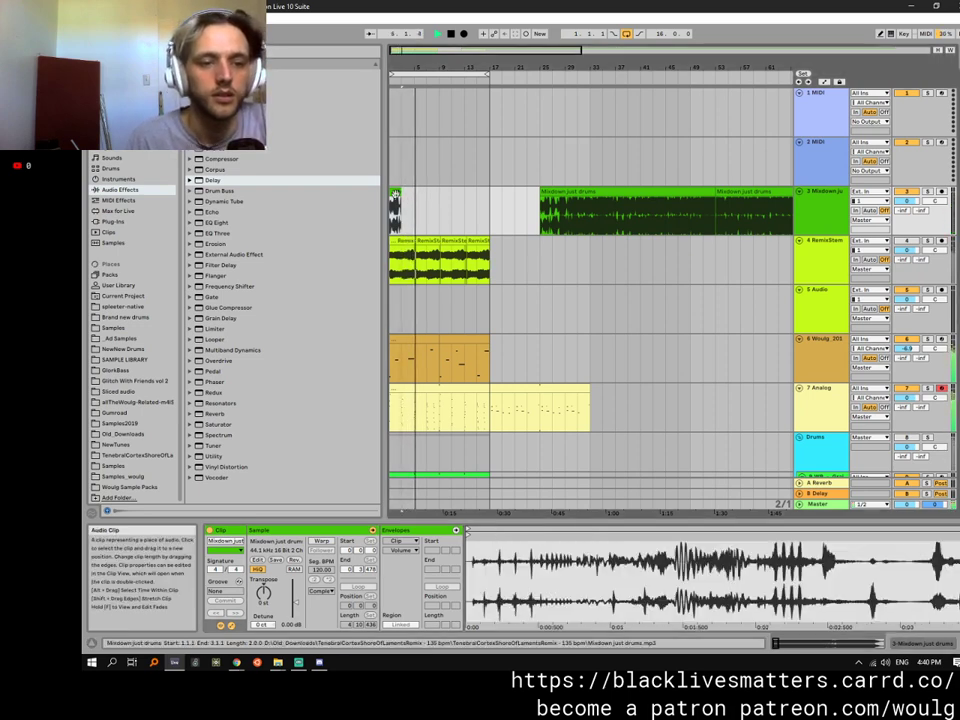
pyautogui.click(446, 207)
pyautogui.hotkey('ctrl', 'v')
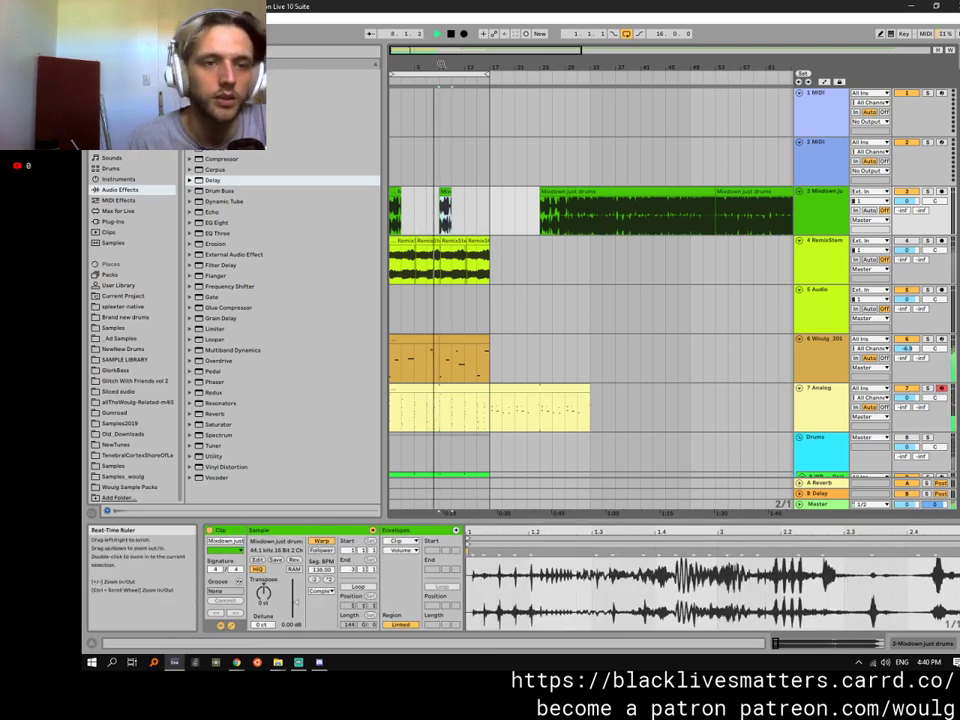
# Enable looping on the drum clip at bar 9, move its start marker to bar 4 of the sample and play it.
pyautogui.moveTo(420, 67); pyautogui.dragTo(440, 150)
pyautogui.moveTo(553, 70); pyautogui.dragTo(549, 63)
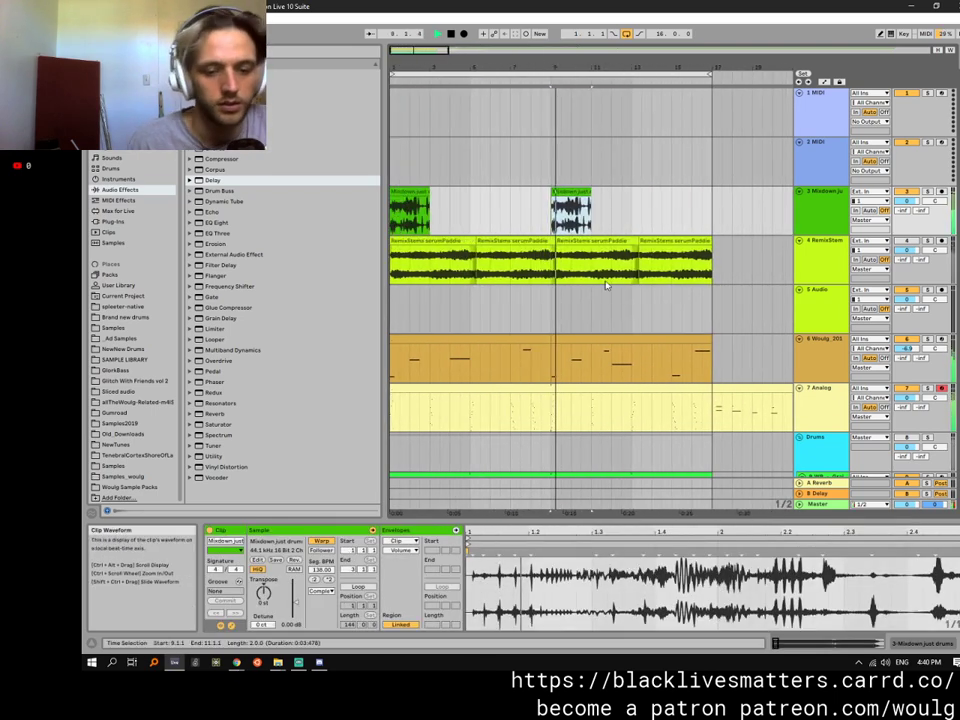
pyautogui.moveTo(568, 532); pyautogui.dragTo(568, 455)
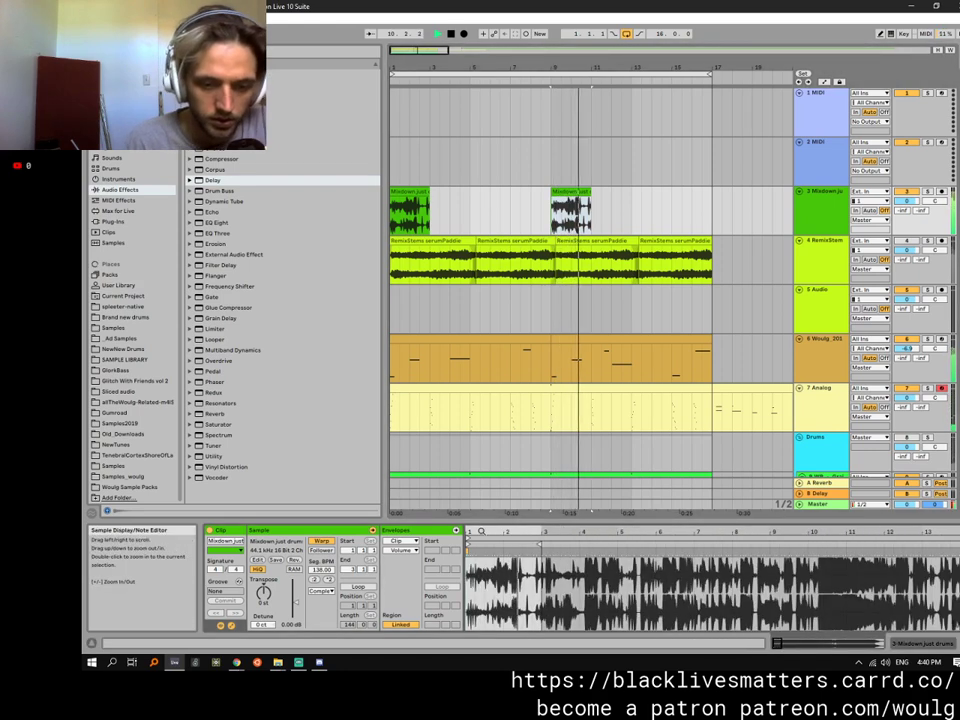
pyautogui.press('space')
pyautogui.click(357, 586)
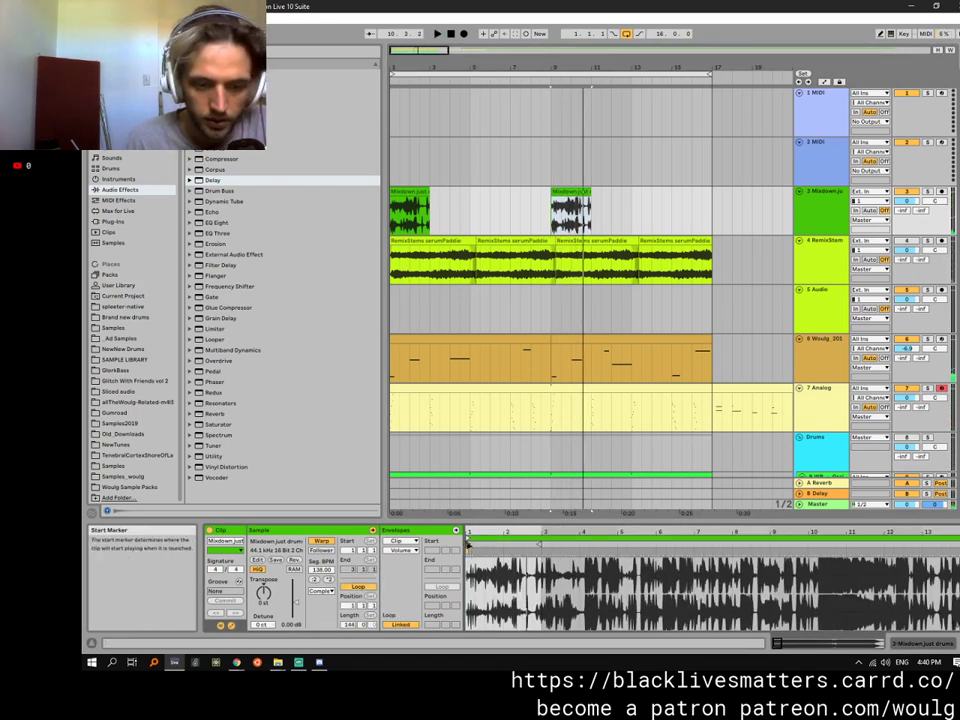
pyautogui.moveTo(467, 543); pyautogui.dragTo(582, 544)
pyautogui.press('space')
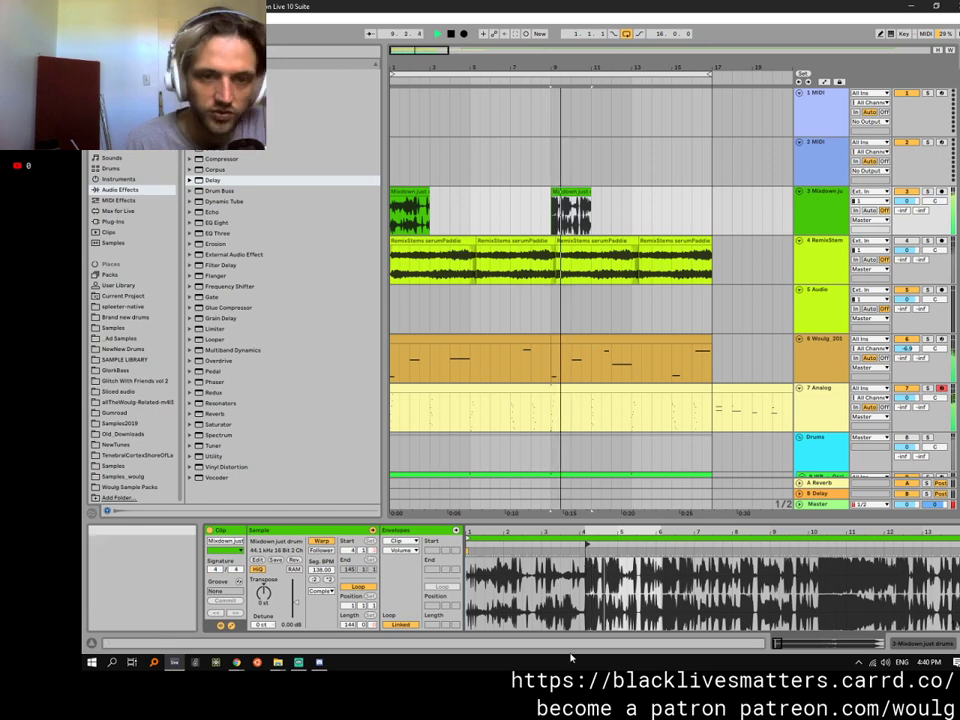
# Add warp markers at bar 4 and near 4.2.3 of the bar 9 drum clip and play back the timing.
pyautogui.moveTo(586, 545)
pyautogui.mouseDown()
pyautogui.moveTo(601, 528)
pyautogui.moveTo(596, 551)
pyautogui.moveTo(609, 551)
pyautogui.mouseUp()
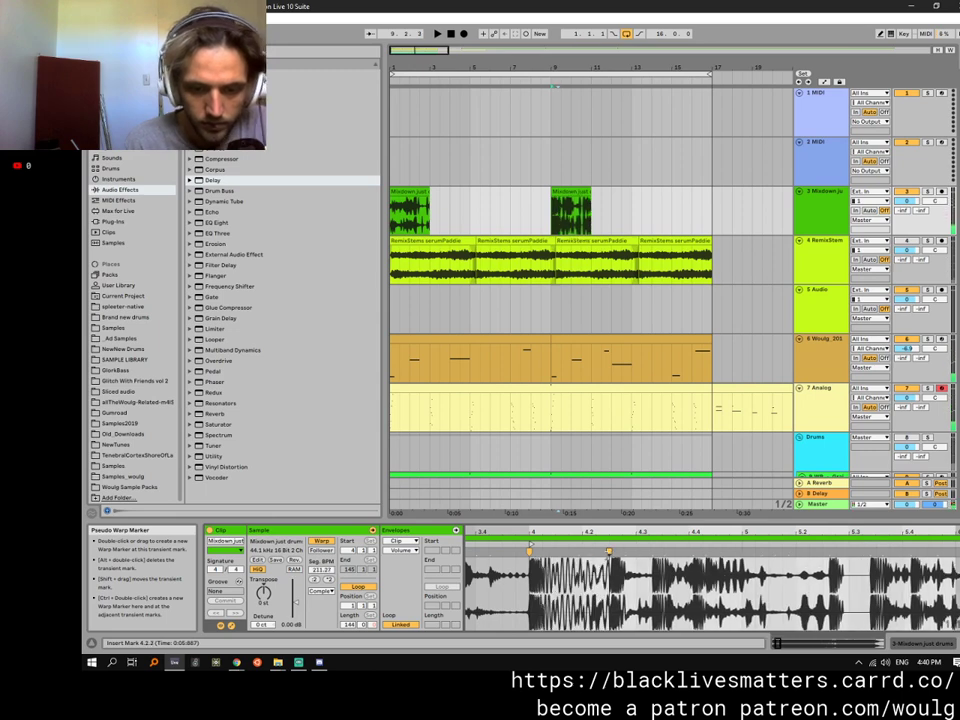
pyautogui.press('space')
pyautogui.press('space')
pyautogui.press('space')
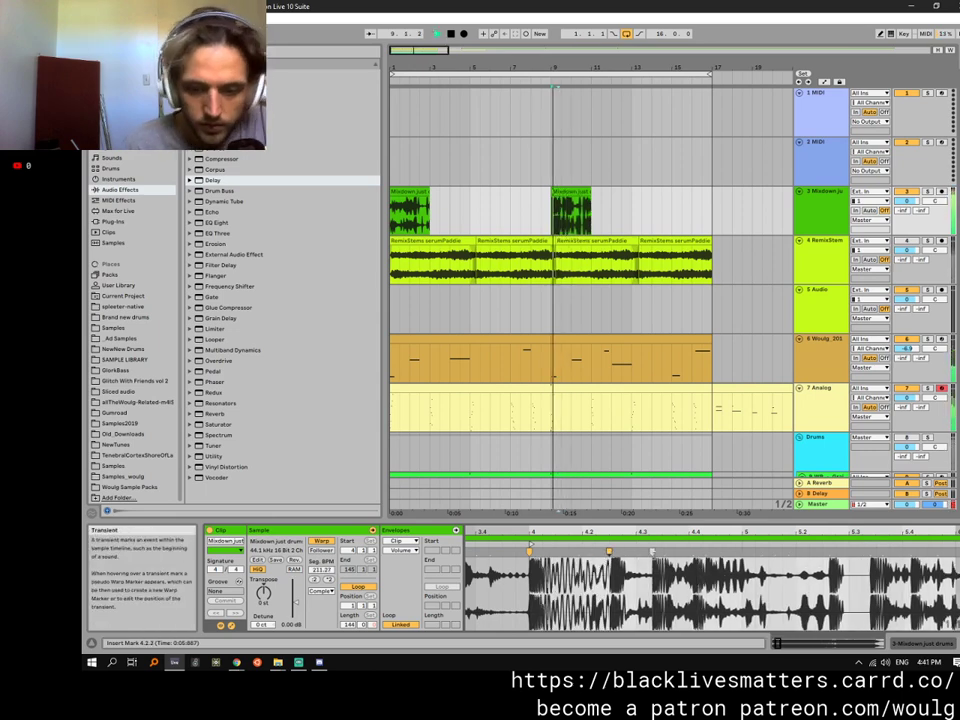
# Add a warp marker just after 4.3 in the bar 9 drum clip and shorten the clip to end near 10.2.3.
pyautogui.moveTo(654, 551); pyautogui.dragTo(650, 551)
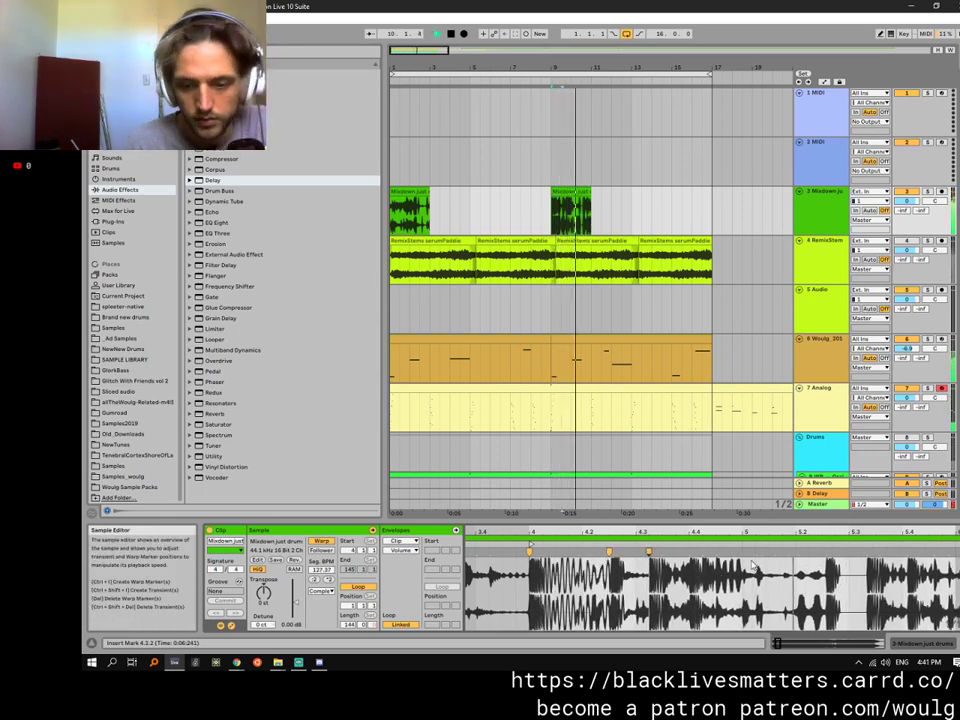
pyautogui.click(583, 196)
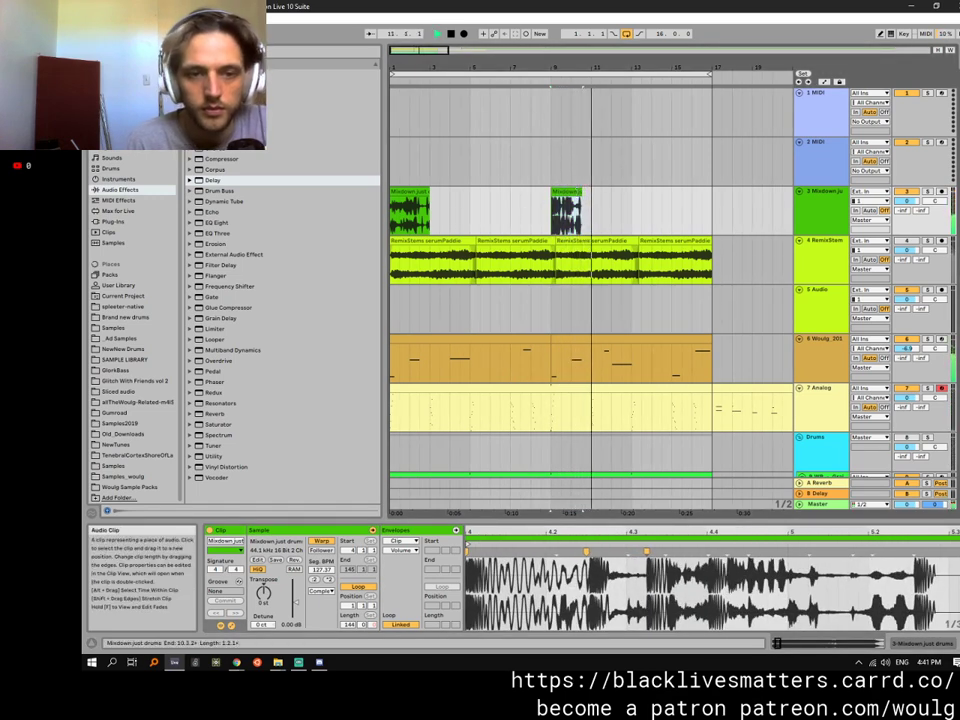
pyautogui.moveTo(582, 67); pyautogui.dragTo(582, 150)
pyautogui.moveTo(585, 212); pyautogui.dragTo(563, 212)
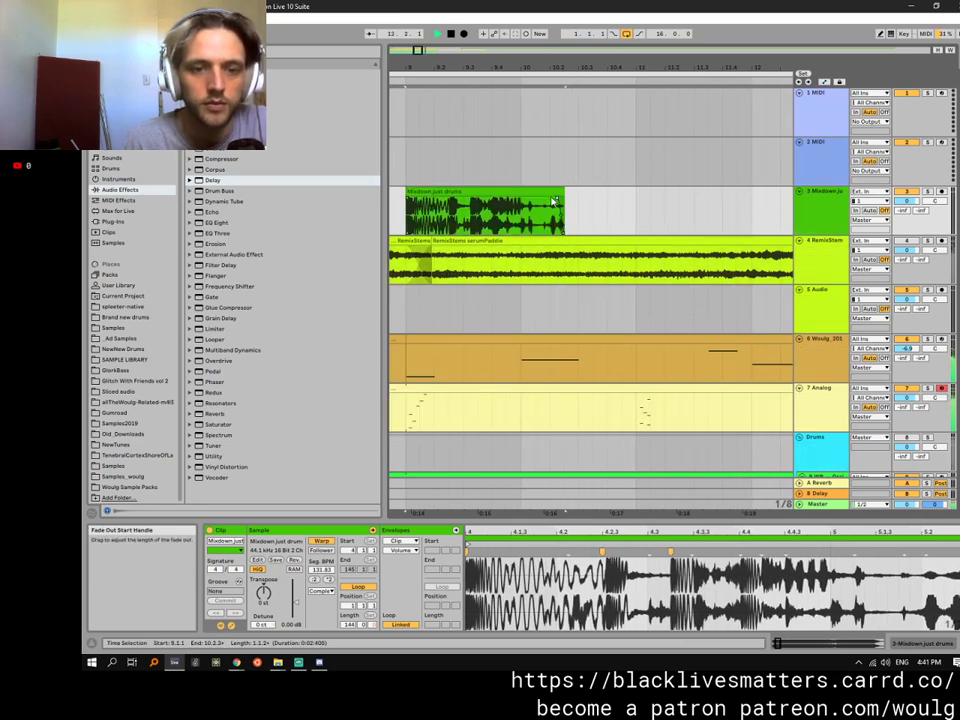
# Turn on warping for the Mixdown just drums clip at bar 1 and align a warp marker to beat 1.2.
pyautogui.moveTo(550, 67); pyautogui.dragTo(470, 5)
pyautogui.click(397, 193)
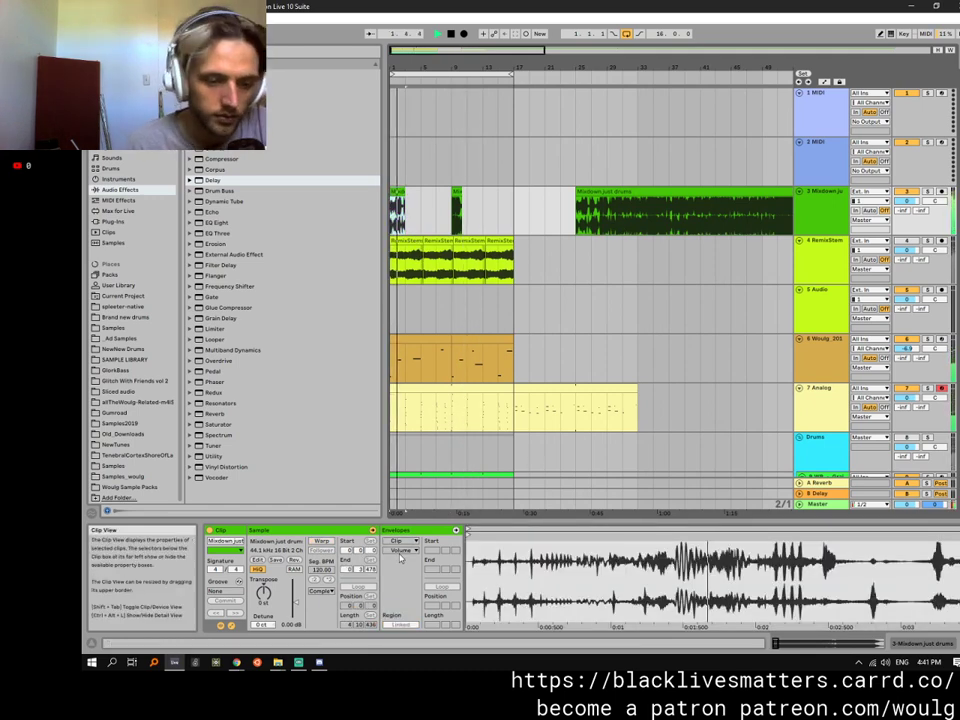
pyautogui.click(322, 541)
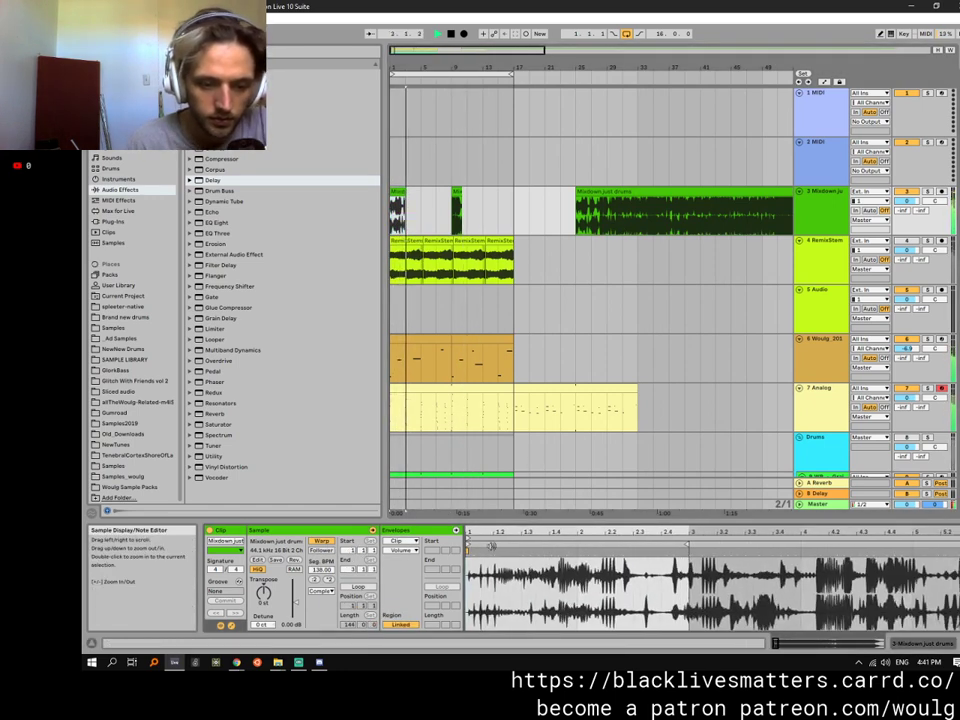
pyautogui.moveTo(497, 551); pyautogui.dragTo(494, 551)
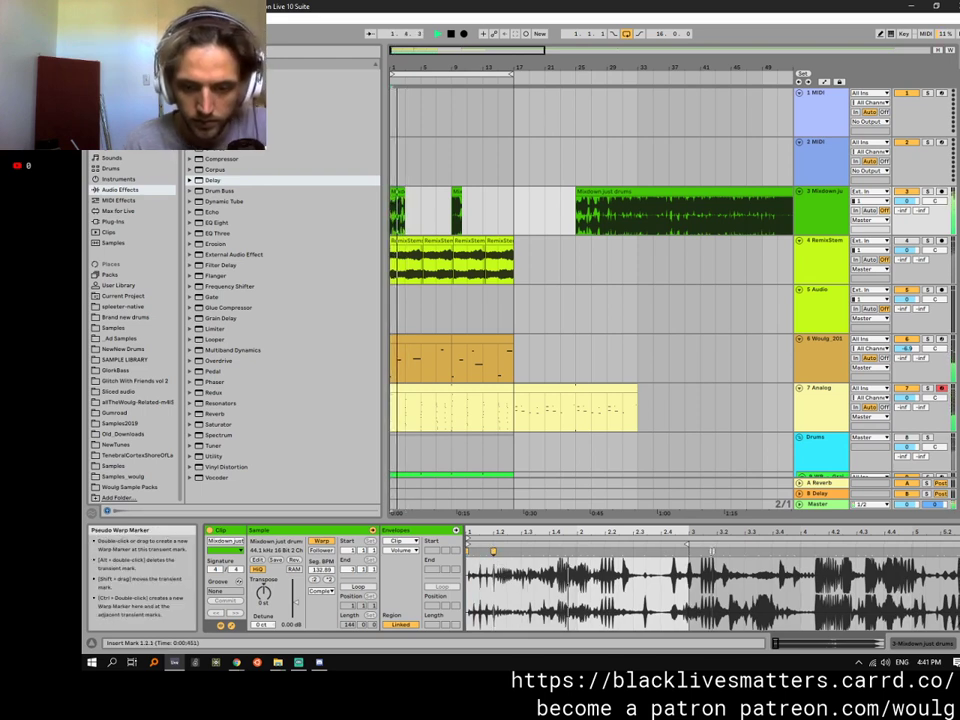
# Add warp markers near 2.2.3, 2.3.3 and 2.4.3 of the bar 1 drum clip and play back the timing.
pyautogui.click(689, 541)
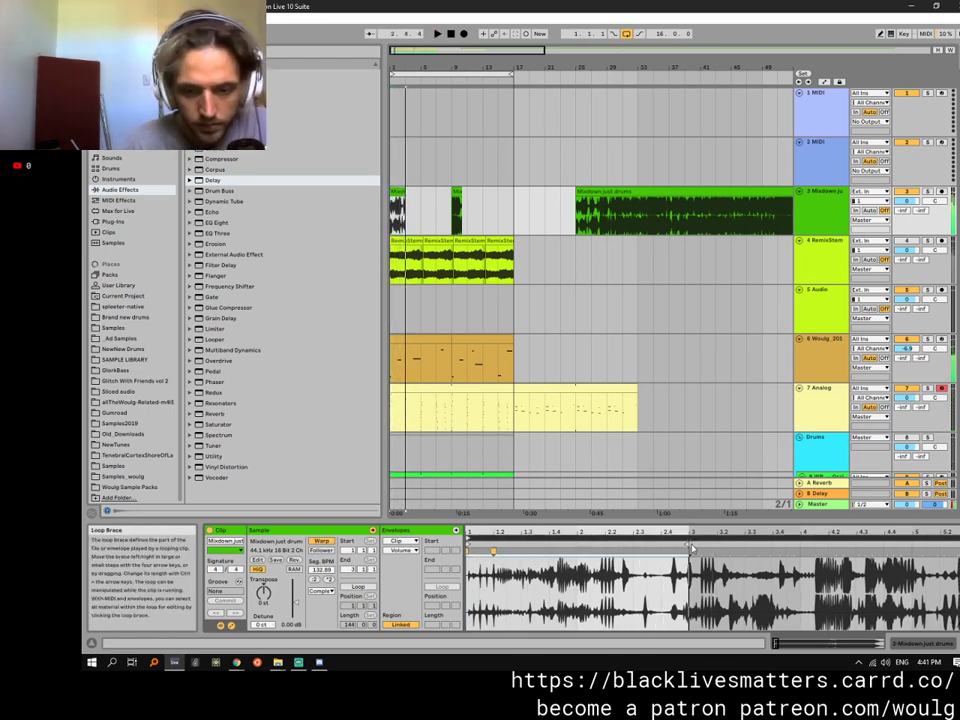
pyautogui.moveTo(673, 552); pyautogui.dragTo(676, 552)
pyautogui.press('space')
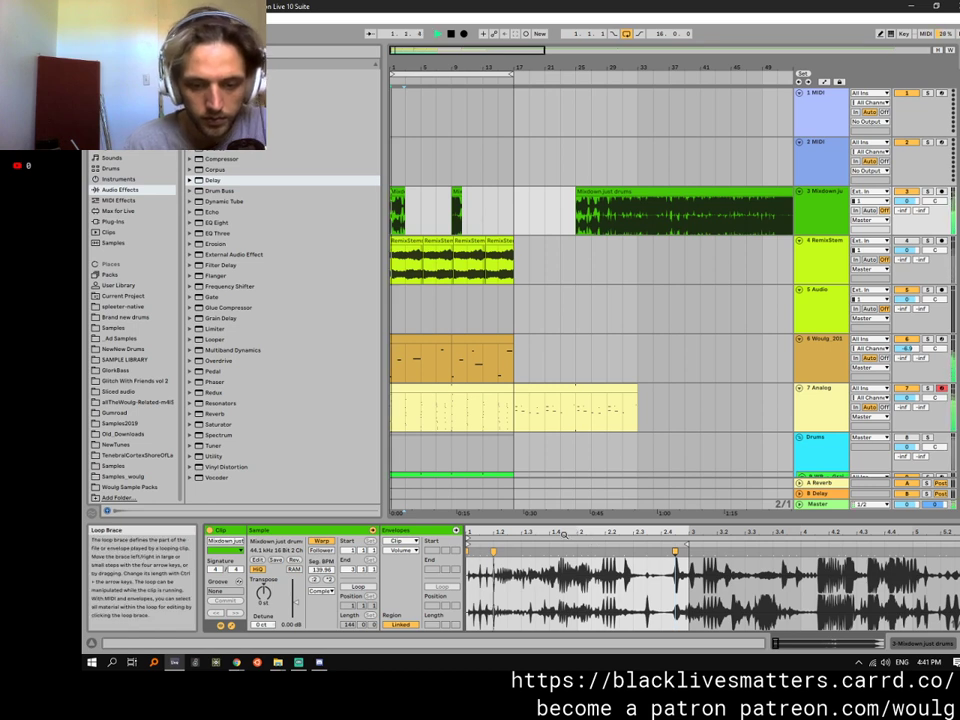
pyautogui.moveTo(617, 551); pyautogui.dragTo(620, 551)
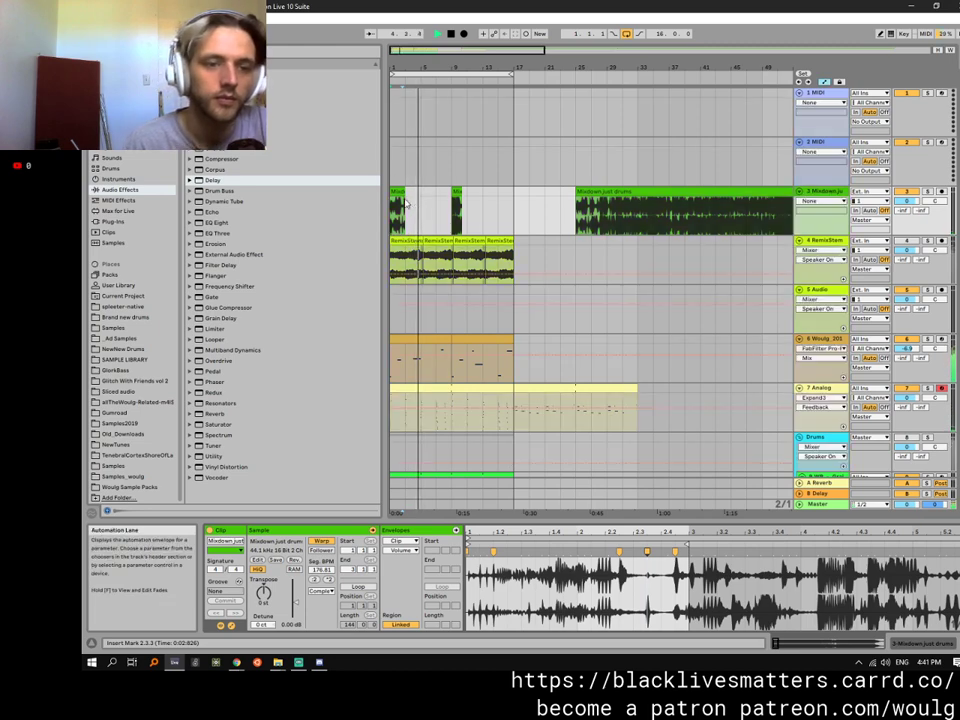
pyautogui.moveTo(397, 62); pyautogui.dragTo(532, 221)
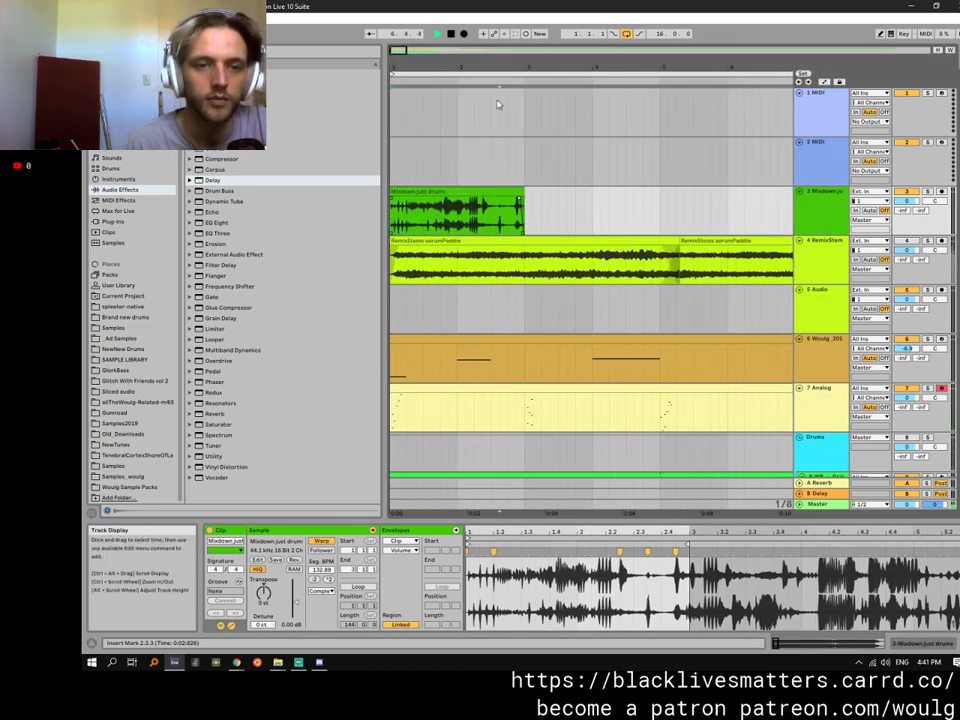
pyautogui.moveTo(497, 66); pyautogui.dragTo(497, 10)
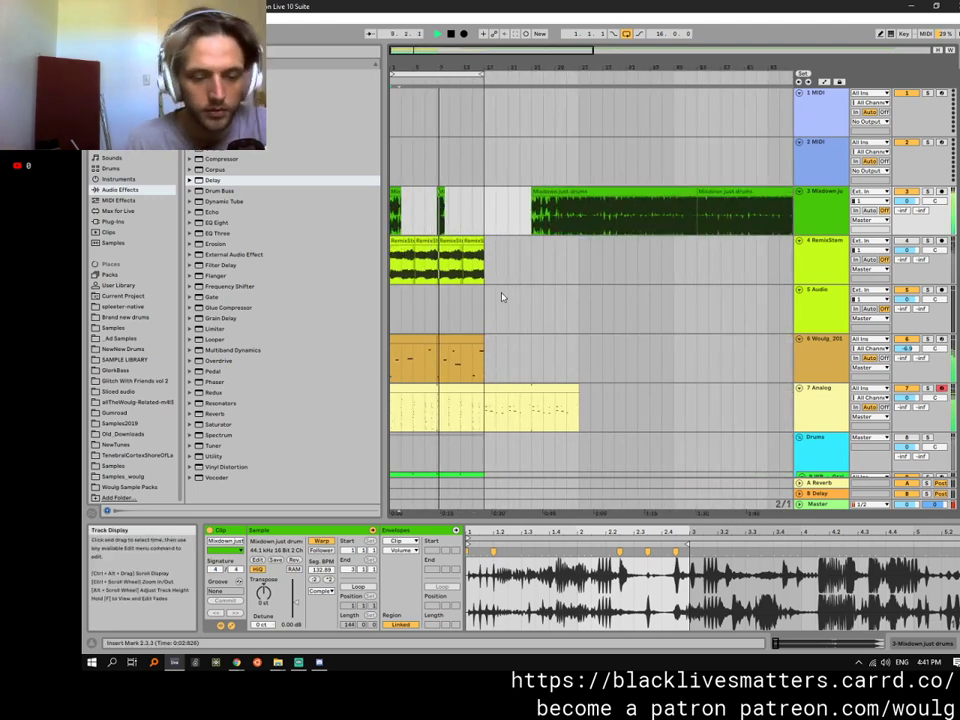
# Select the four RemixStems serumPaddie clips, activate their track and play the arrangement from the start.
pyautogui.scroll(-3, 420, 280)
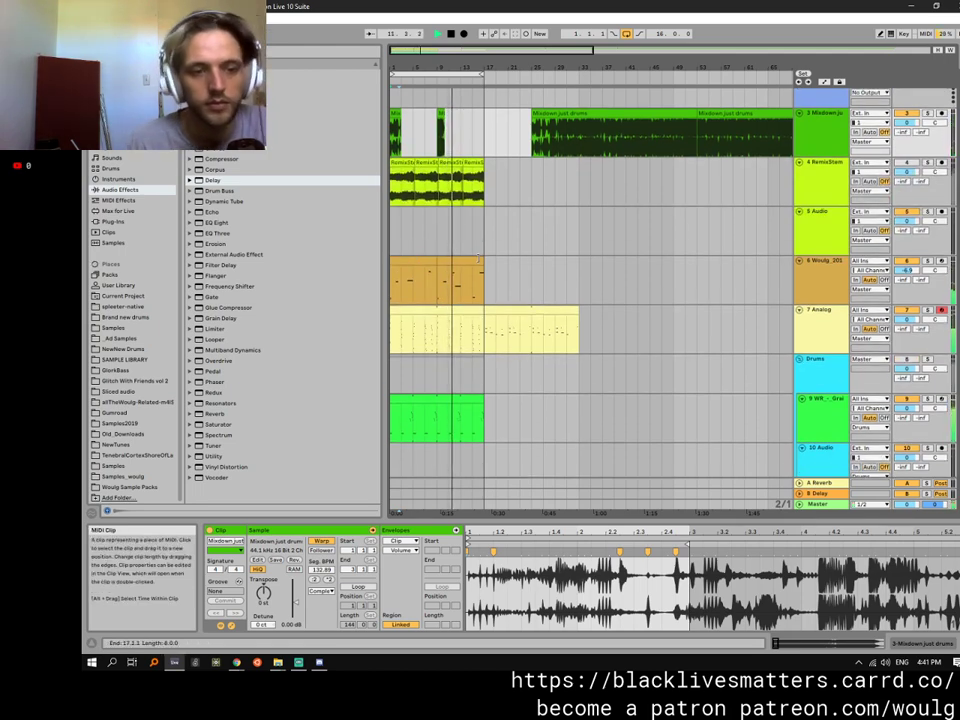
pyautogui.scroll(-3, 467, 318)
pyautogui.scroll(3, 480, 270)
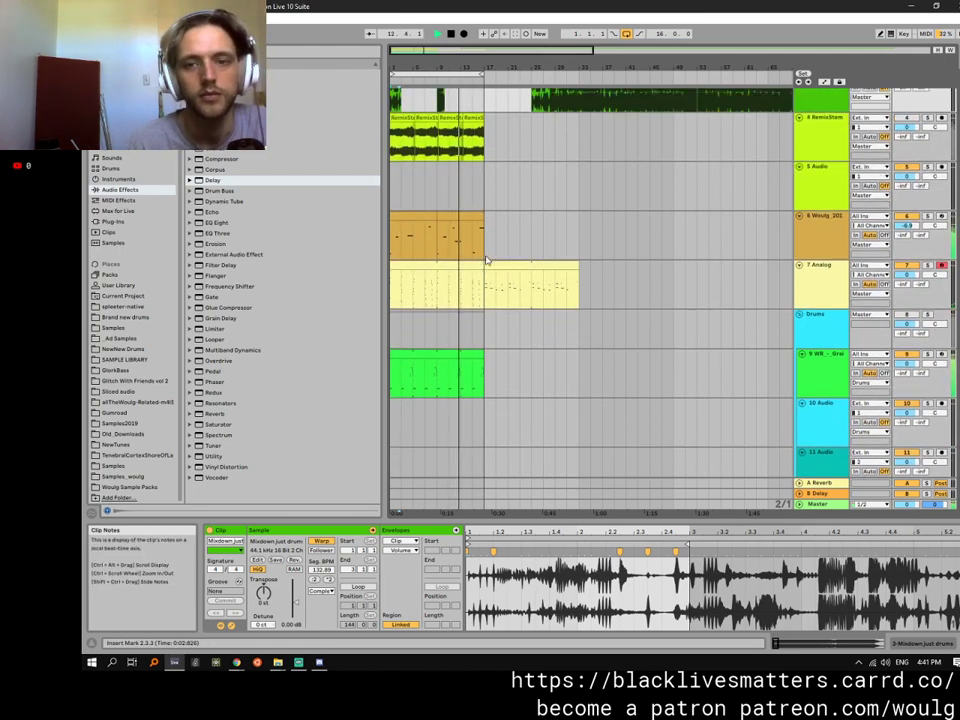
pyautogui.scroll(1, 486, 261)
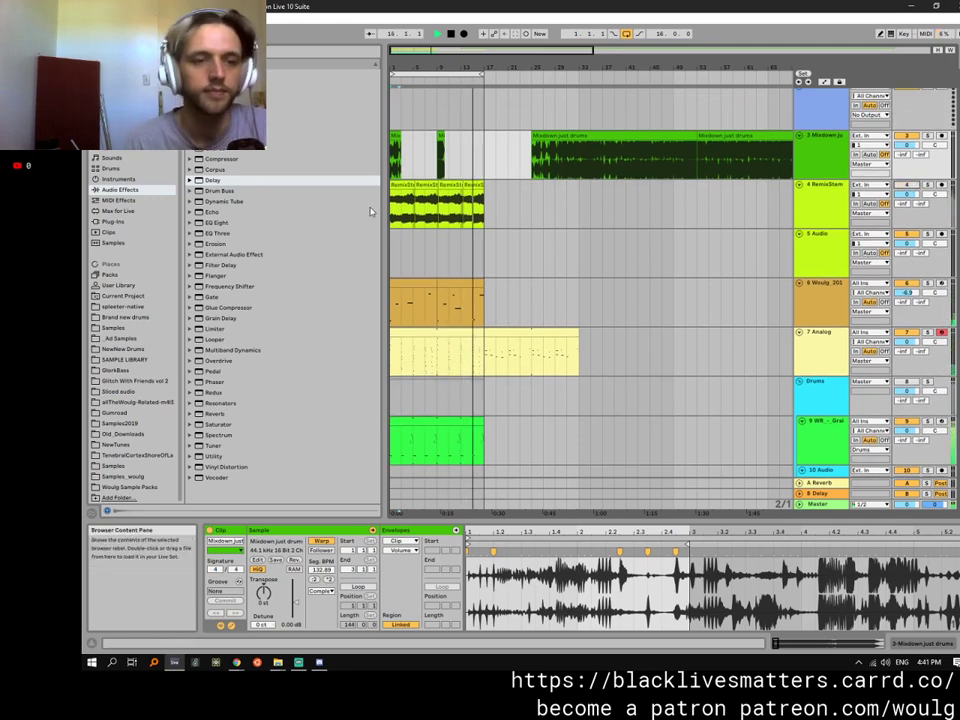
pyautogui.click(475, 180)
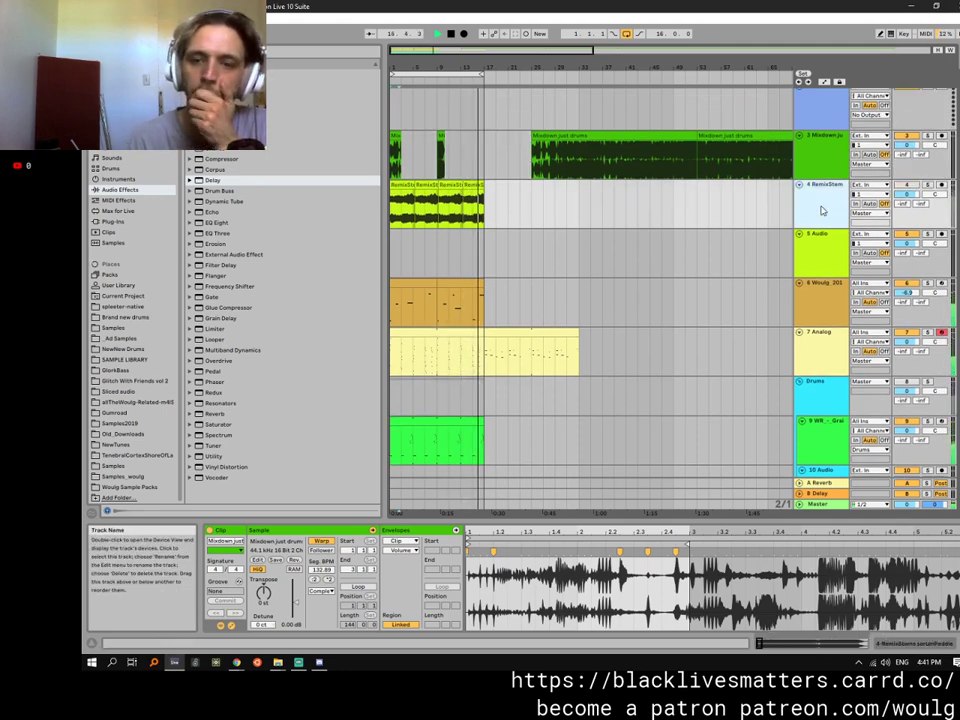
pyautogui.click(475, 184)
pyautogui.keyDown('shift'); pyautogui.click(396, 184); pyautogui.keyUp('shift')
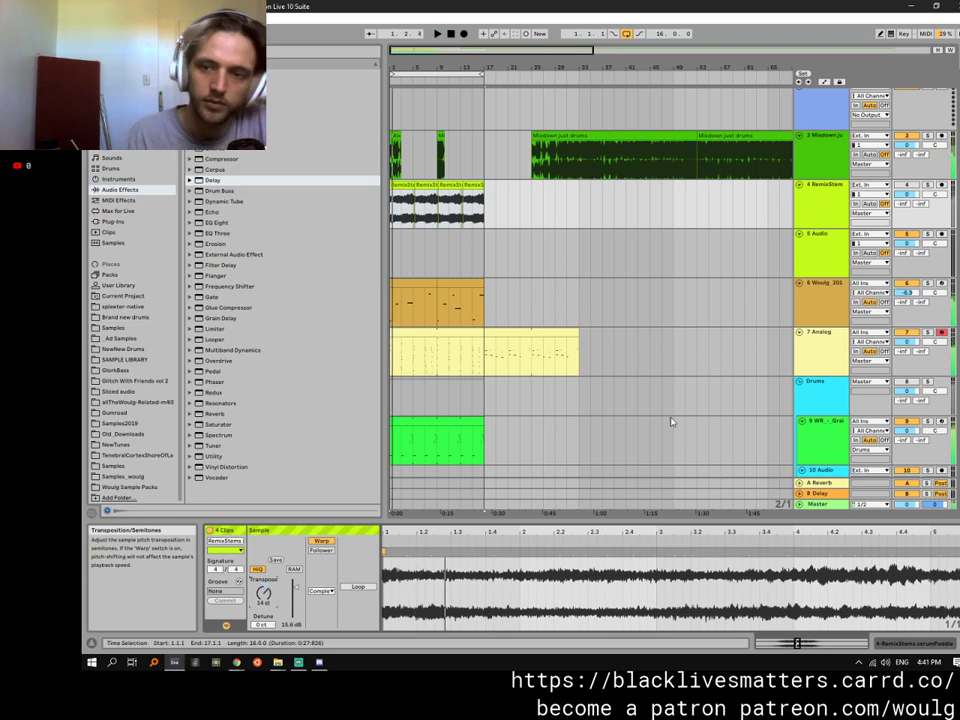
pyautogui.click(907, 185)
pyautogui.press('space')
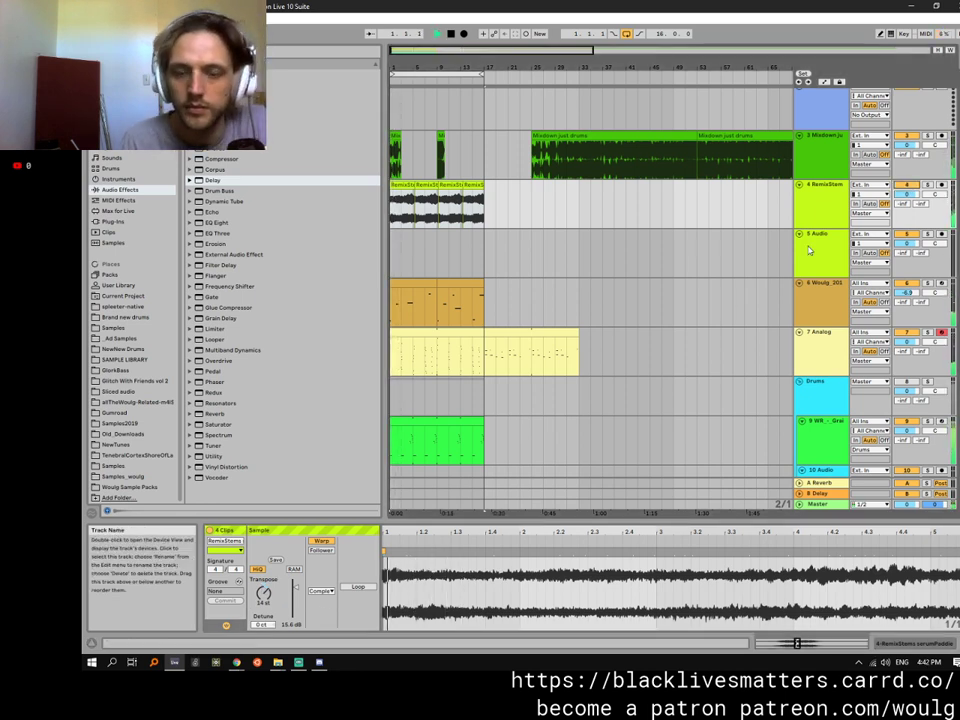
# Shorten the first RemixStems clip to end at 2.1.1 and the bar 5 clip to end shortly after bar 6.
pyautogui.press('space')
pyautogui.moveTo(452, 67); pyautogui.dragTo(623, 116)
pyautogui.moveTo(477, 195); pyautogui.dragTo(412, 194)
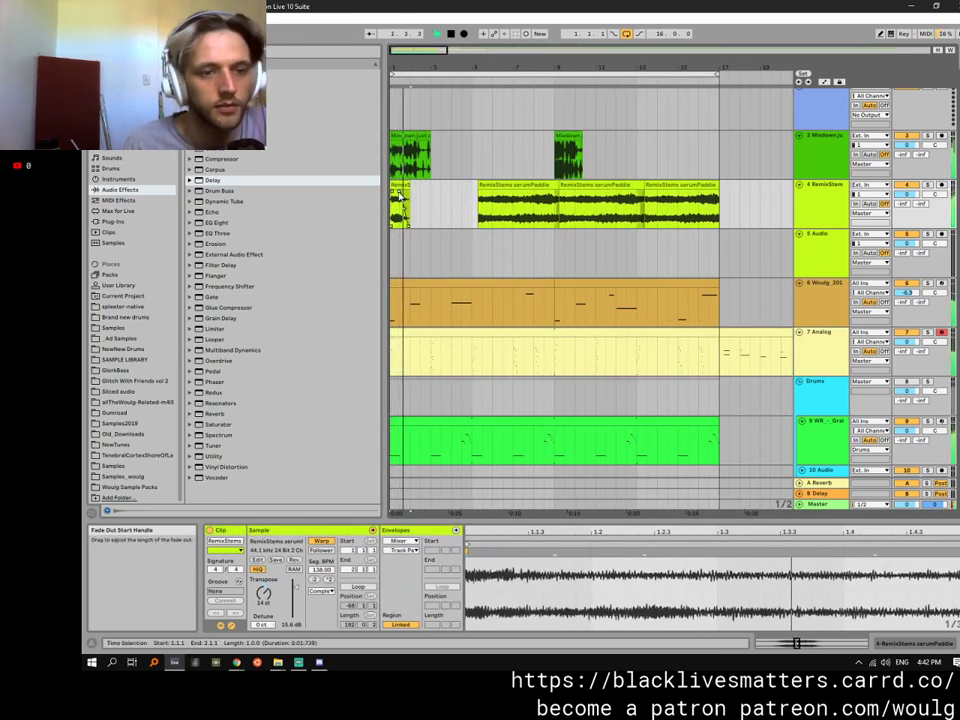
pyautogui.moveTo(514, 188)
pyautogui.mouseDown()
pyautogui.moveTo(472, 190)
pyautogui.moveTo(499, 189)
pyautogui.mouseUp()
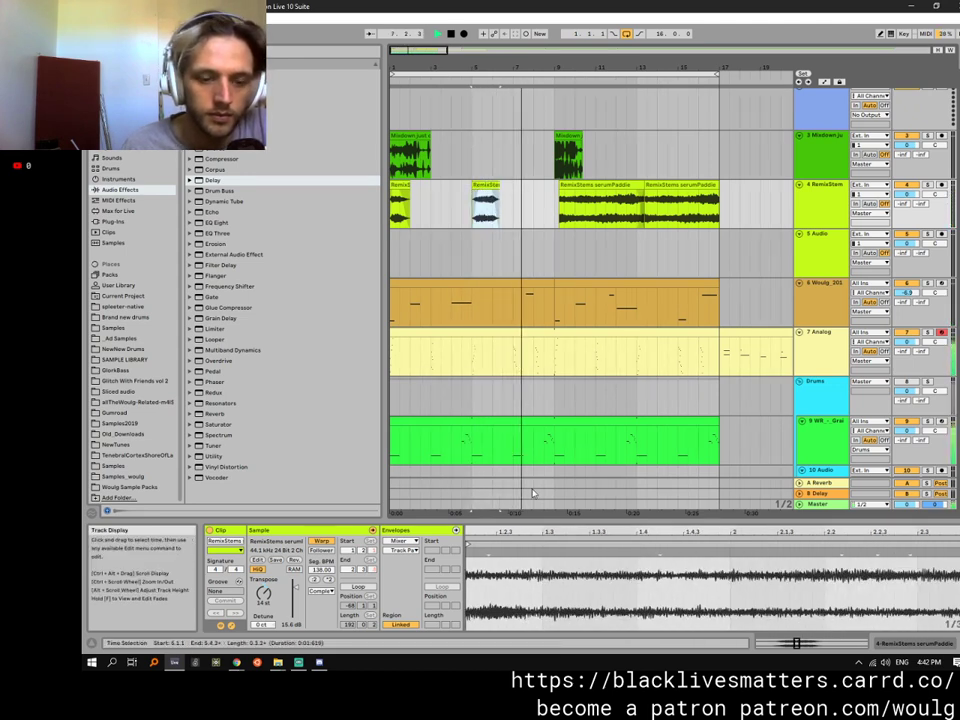
# Enable looping on the bar 5 RemixStems clip and move its start marker to about 4.2 of the sample.
pyautogui.press('space')
pyautogui.press('space')
pyautogui.moveTo(564, 528); pyautogui.dragTo(545, 450)
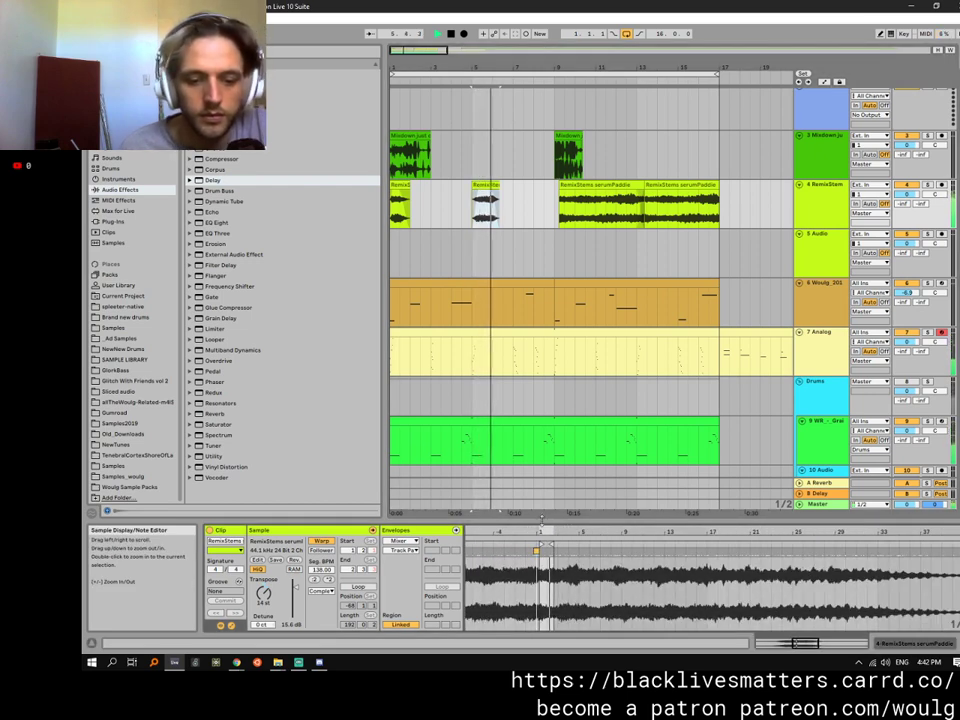
pyautogui.press('space')
pyautogui.click(364, 586)
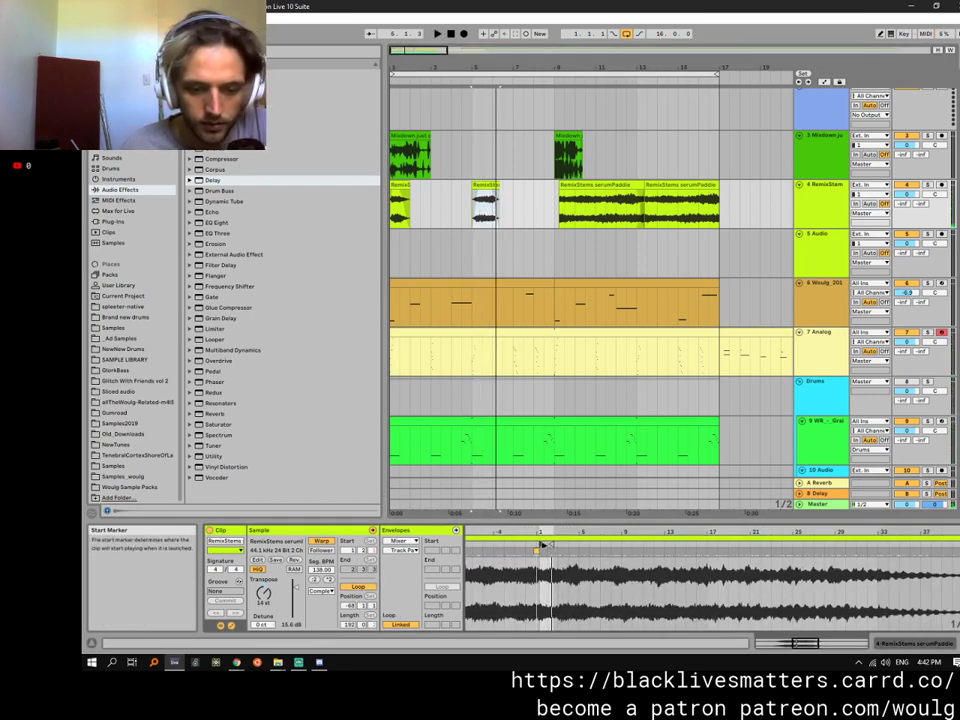
pyautogui.click(542, 544)
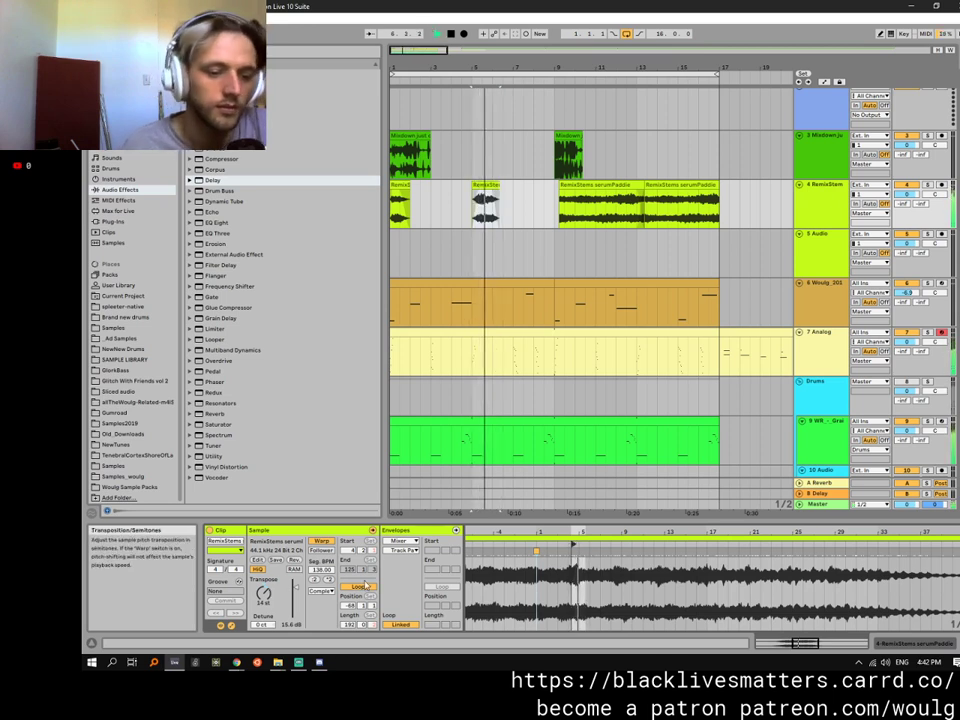
# Show the Clip Transposition envelope of the bar 5 RemixStems clip and play the section.
pyautogui.click(402, 550)
pyautogui.click(405, 550)
pyautogui.click(404, 541)
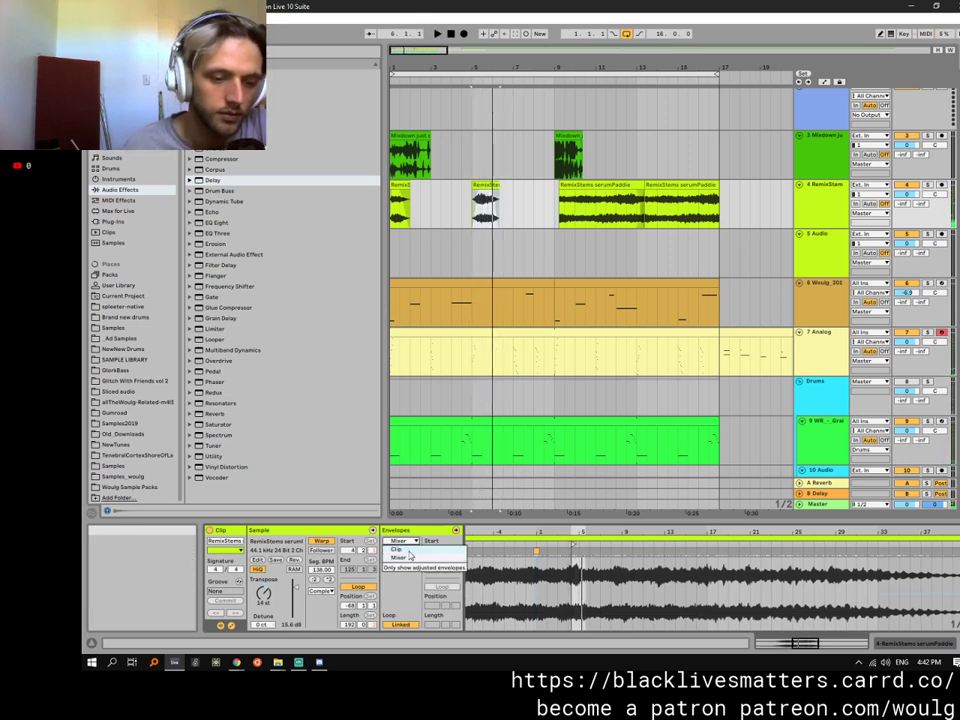
pyautogui.click(398, 549)
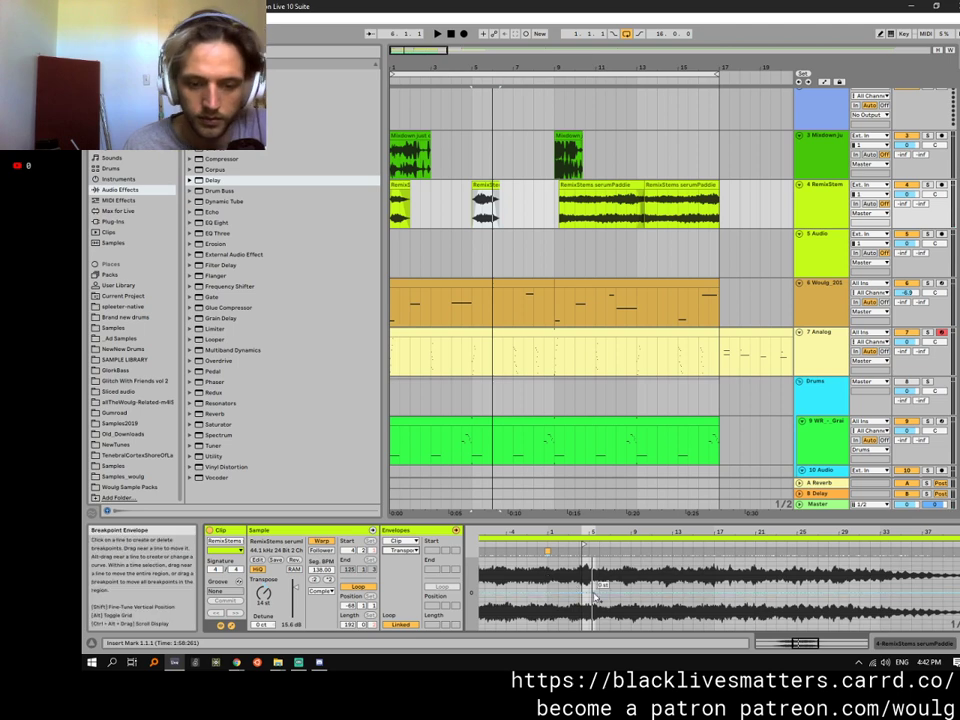
pyautogui.press('space')
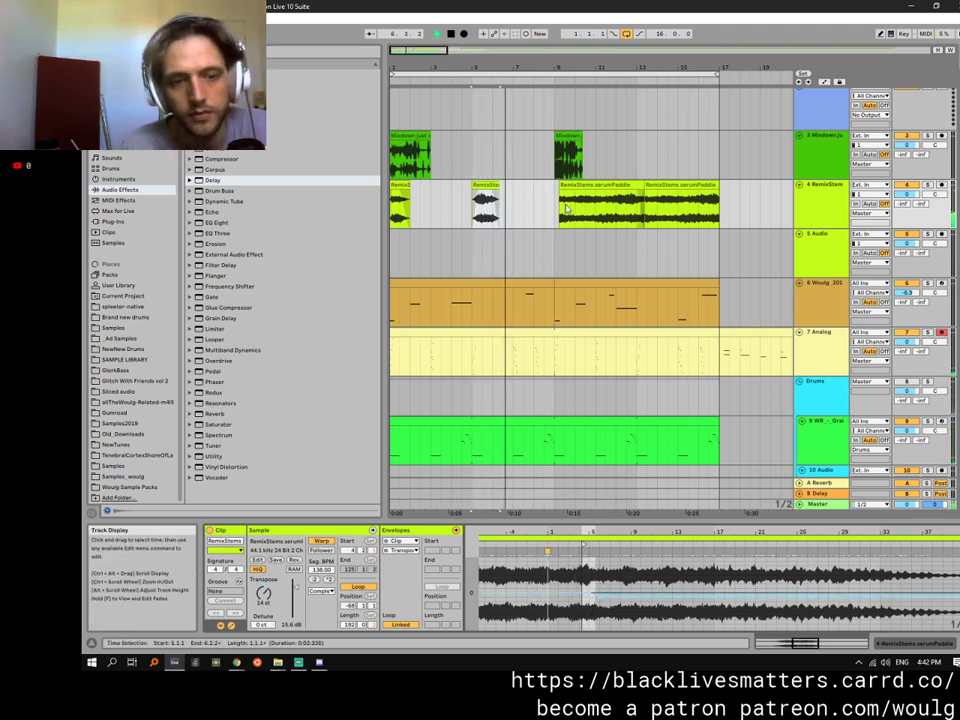
# Delete the two long RemixStems clips from bar 9 onward and duplicate bars 1 to 9 of the track to bar 9.
pyautogui.click(600, 190)
pyautogui.press('Delete')
pyautogui.click(672, 185)
pyautogui.press('Delete')
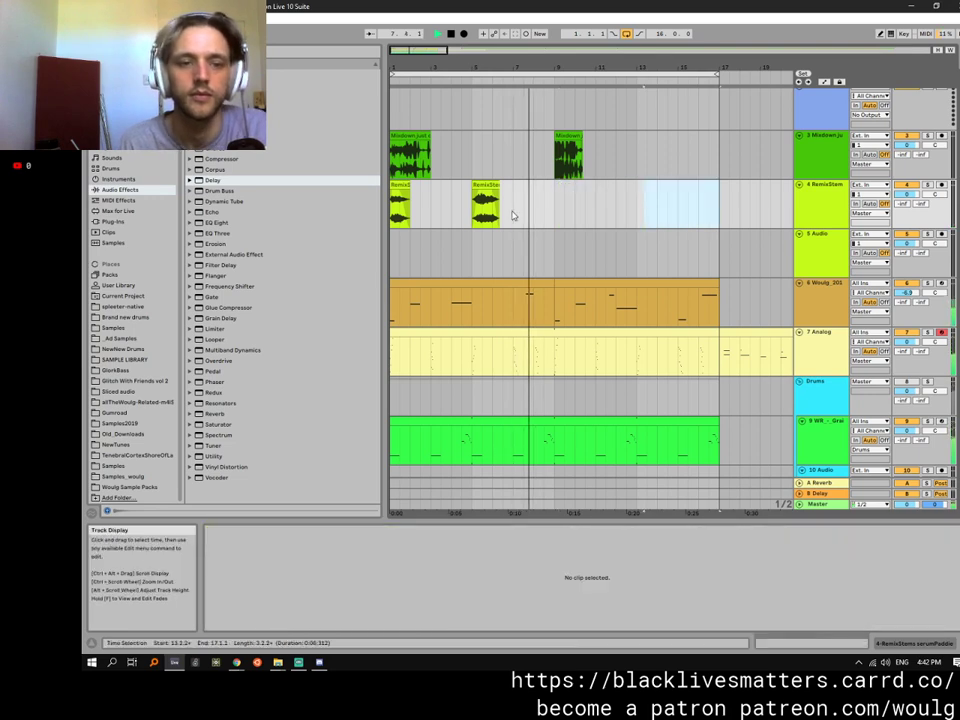
pyautogui.moveTo(548, 214); pyautogui.dragTo(378, 203)
pyautogui.hotkey('ctrl', 'd')
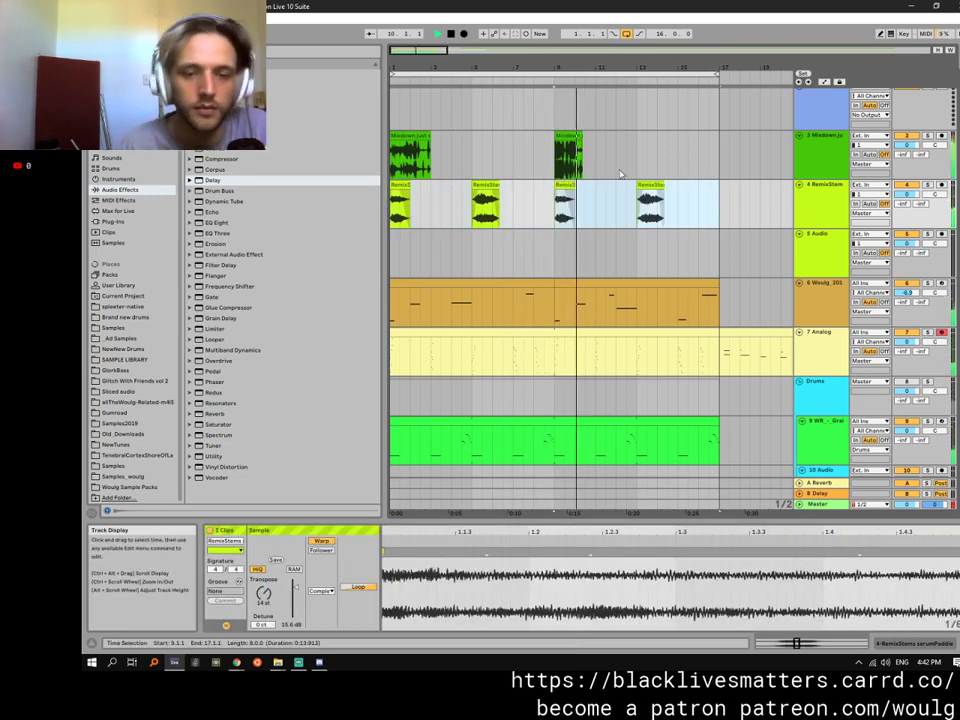
# Find the FabFilter Pro-R x64 reverb among the plug-ins and add it to the RemixStems track.
pyautogui.click(825, 208)
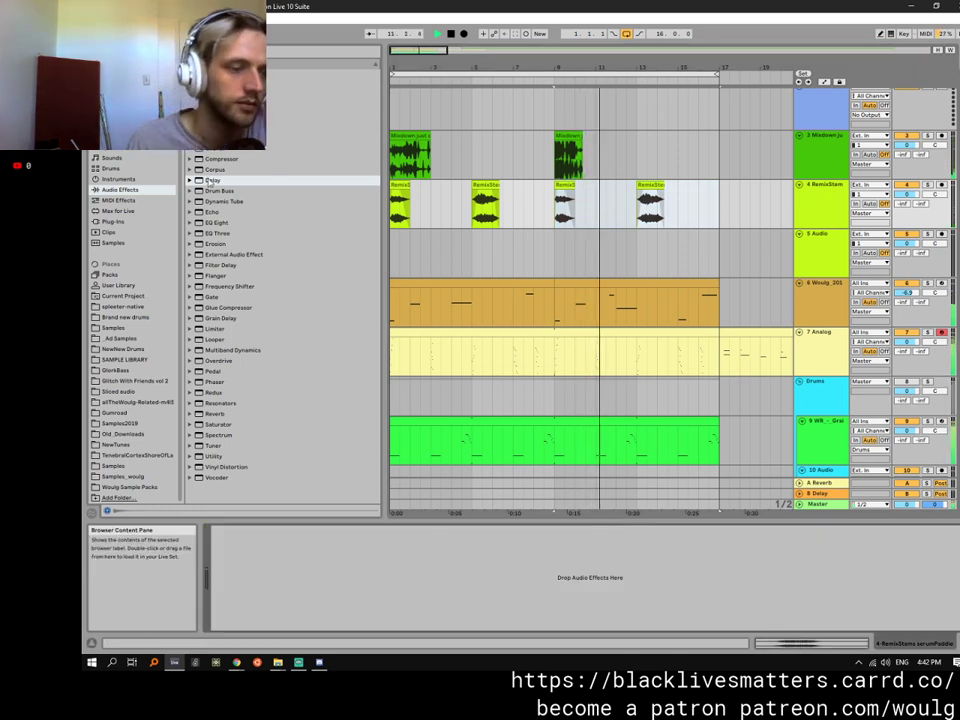
pyautogui.click(118, 221)
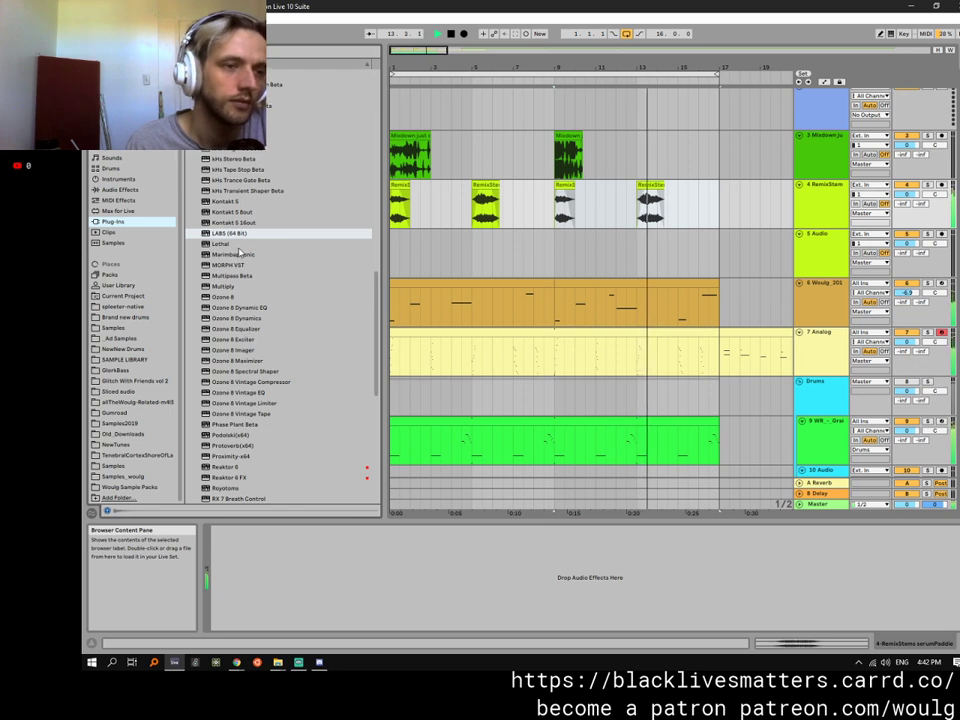
pyautogui.scroll(-5, 238, 252)
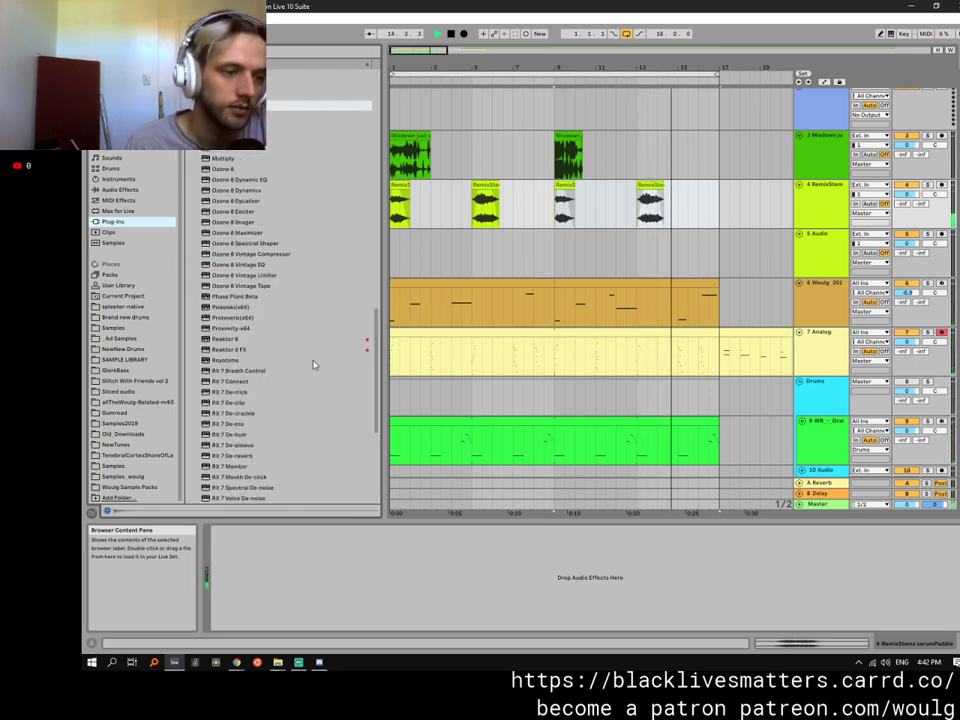
pyautogui.scroll(-9, 293, 401)
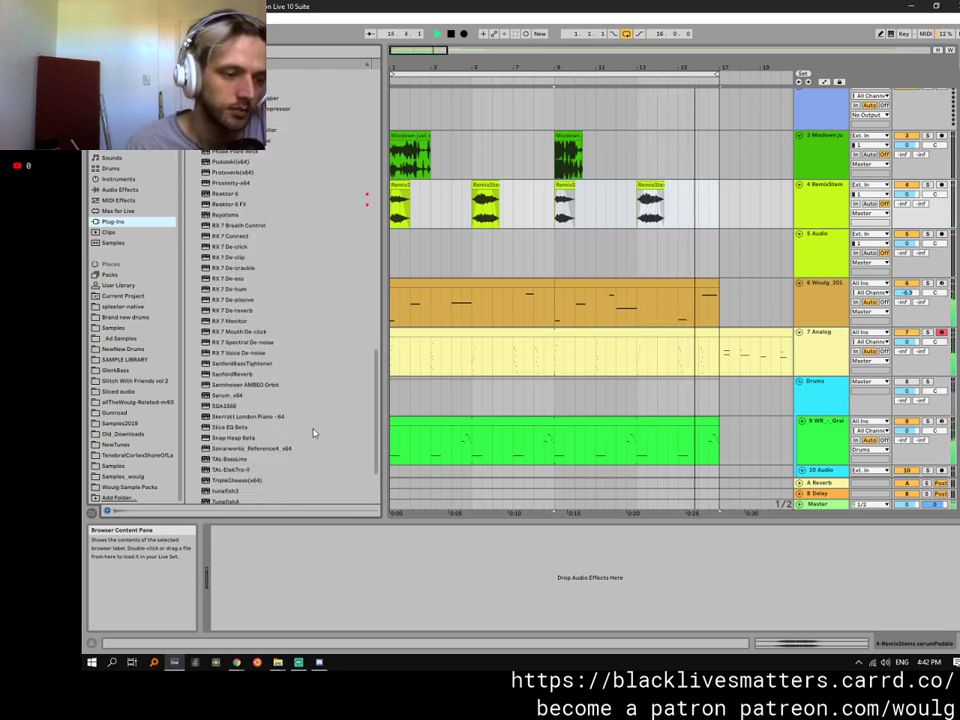
pyautogui.scroll(15, 371, 240)
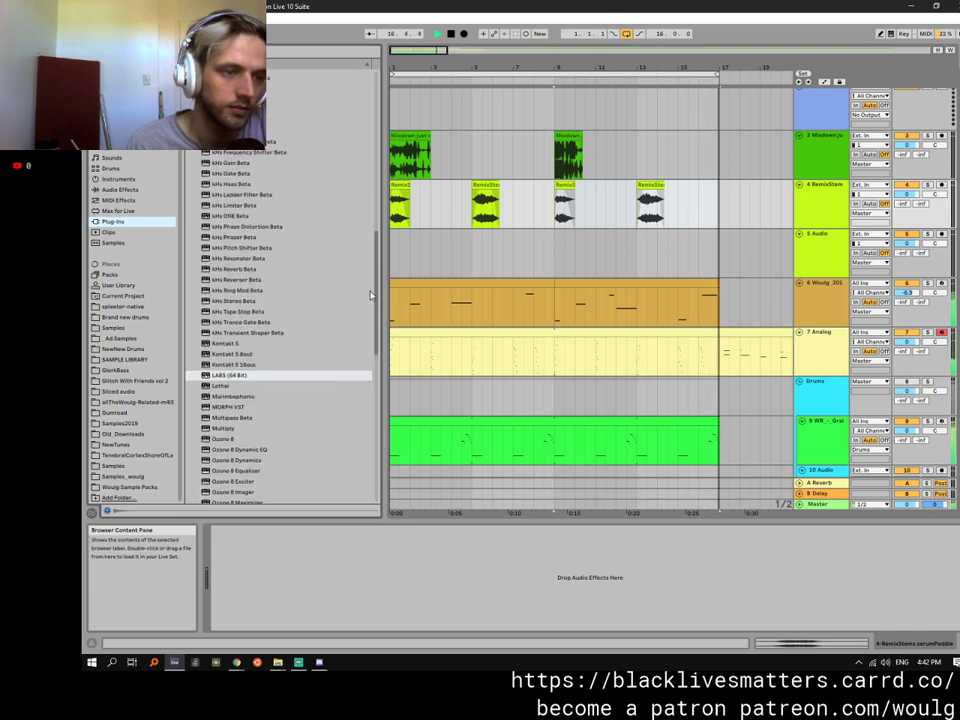
pyautogui.scroll(7, 371, 240)
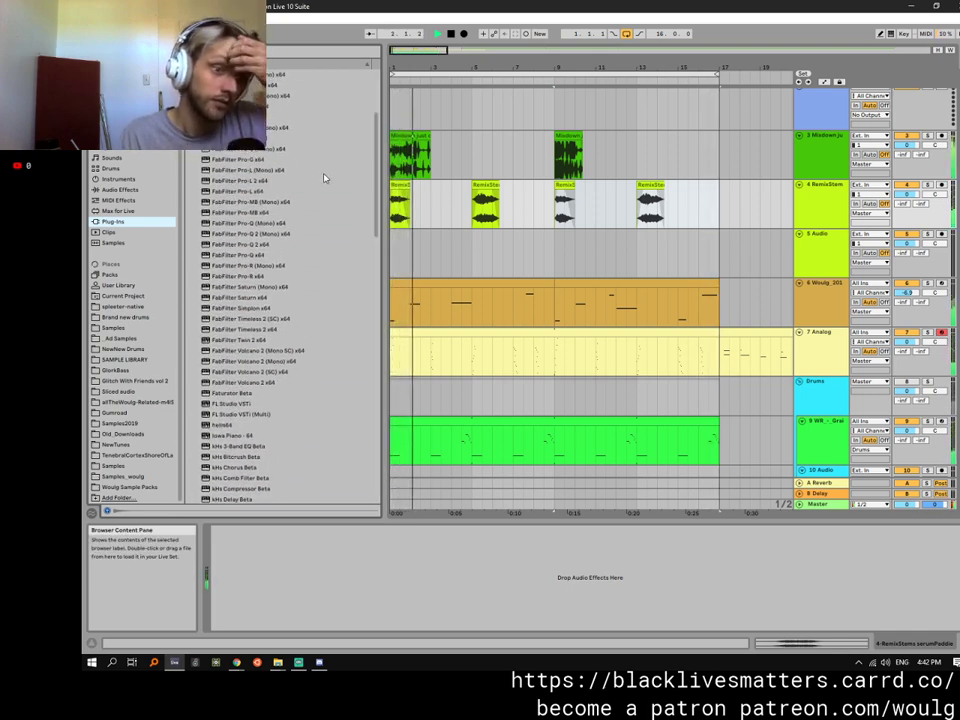
pyautogui.click(253, 276)
pyautogui.moveTo(253, 276); pyautogui.dragTo(435, 206)
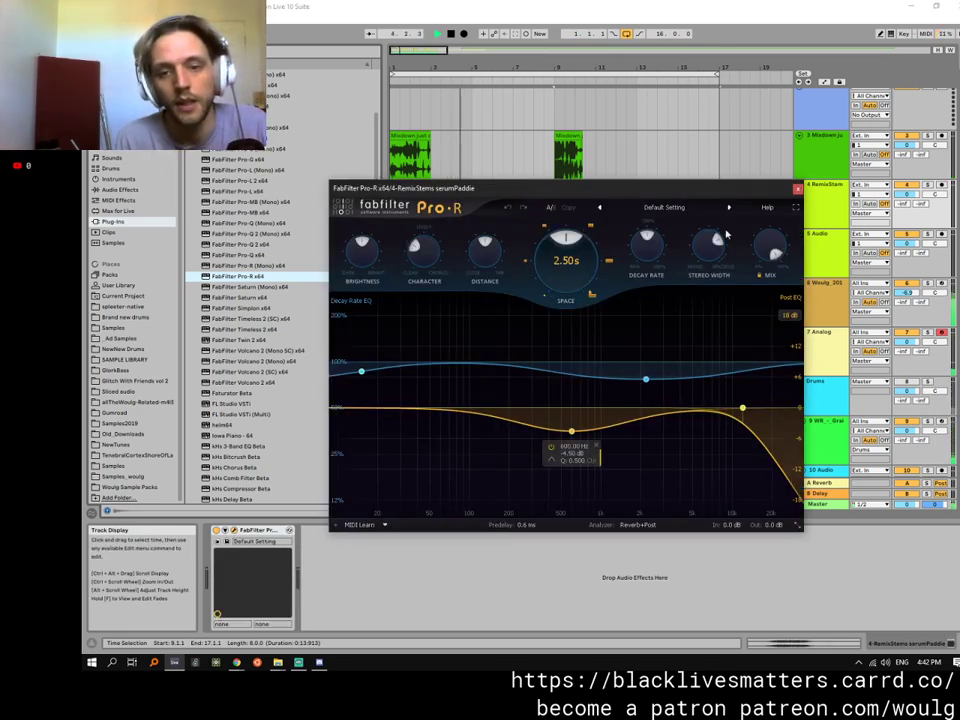
# Load the Bright Large Room preset into the FabFilter Pro-R reverb and close the plug-in window.
pyautogui.click(664, 207)
pyautogui.moveTo(690, 246)
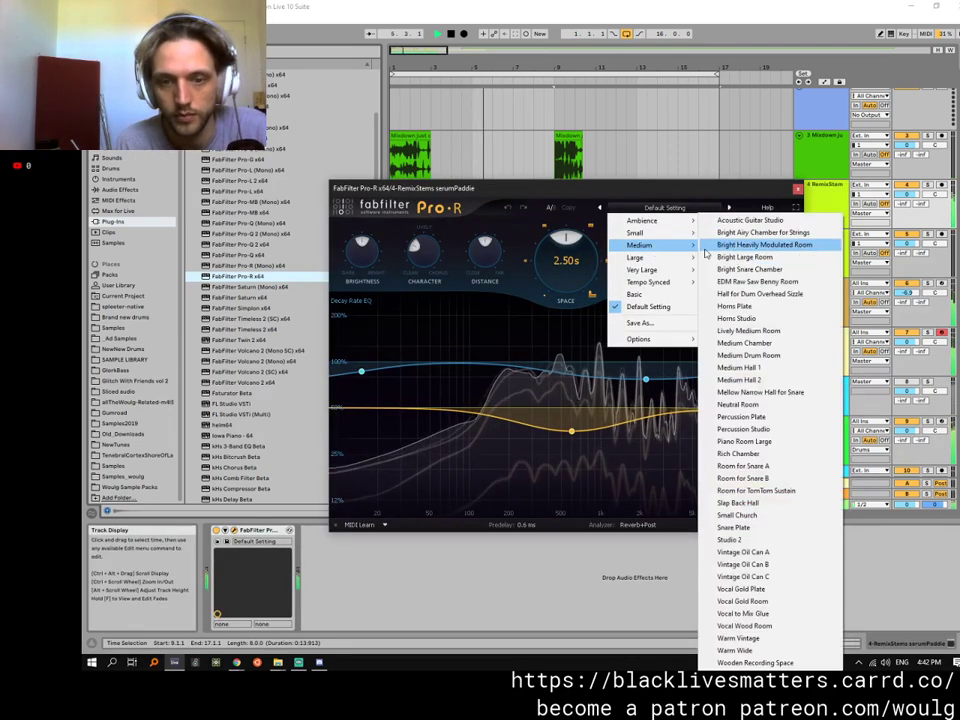
pyautogui.click(742, 257)
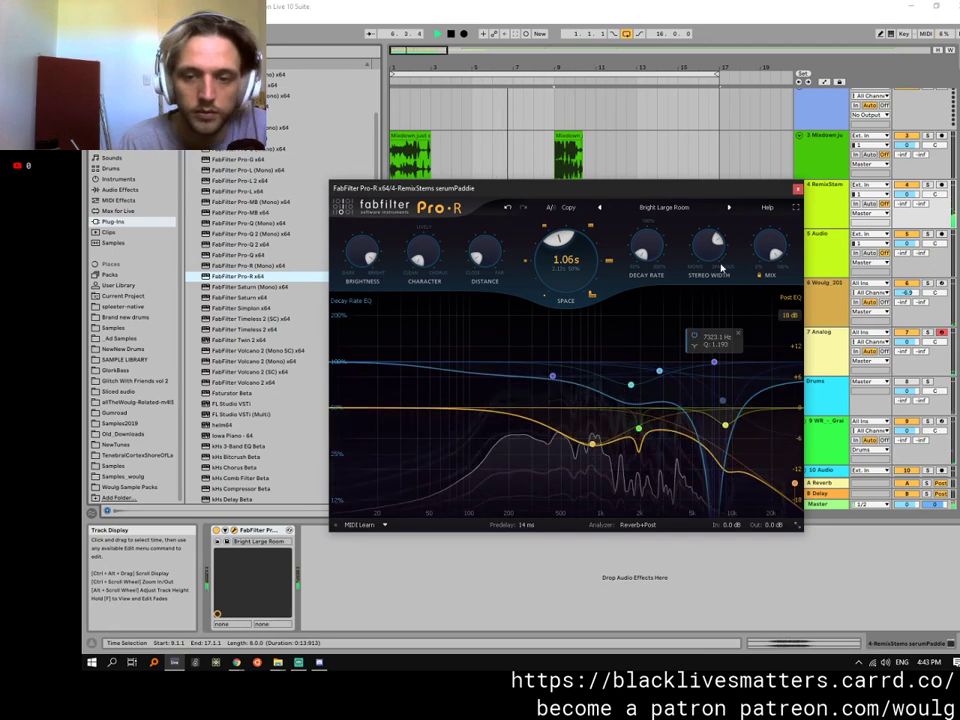
pyautogui.click(797, 189)
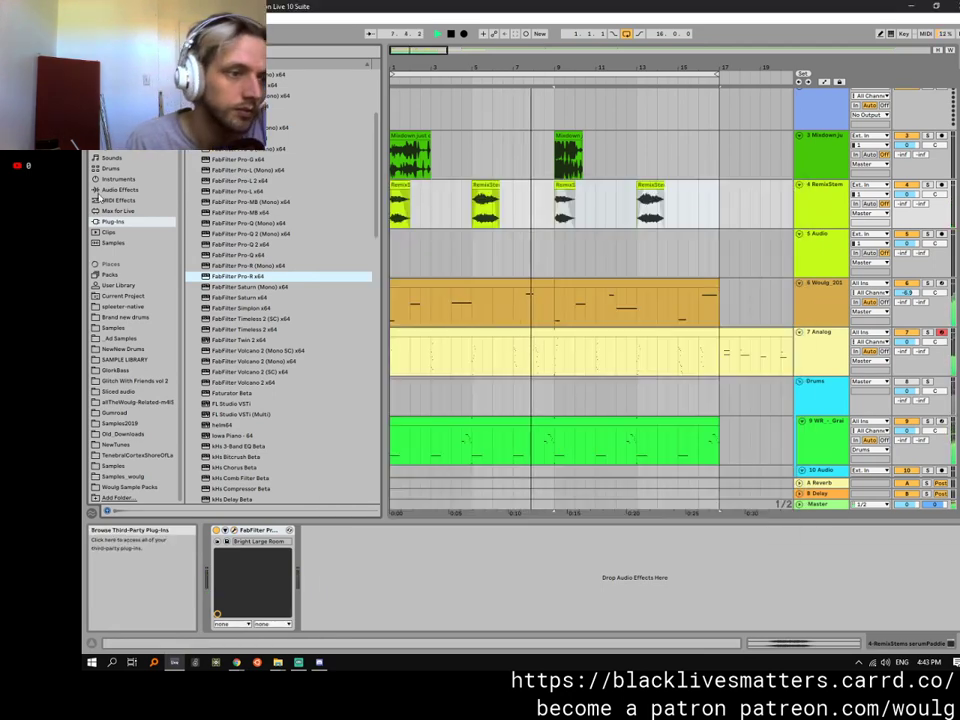
pyautogui.click(110, 190)
pyautogui.moveTo(214, 456); pyautogui.dragTo(270, 565)
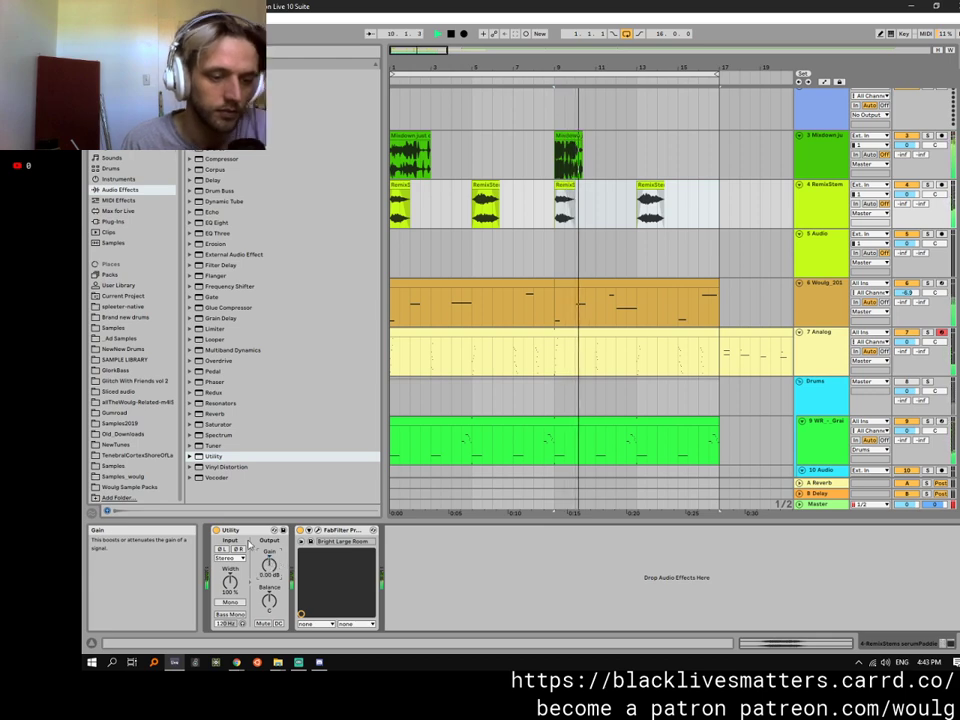
pyautogui.press('Delete')
# Select all four RemixStems clips and raise their clip gain to about 18.7 dB.
pyautogui.moveTo(696, 198); pyautogui.dragTo(369, 196)
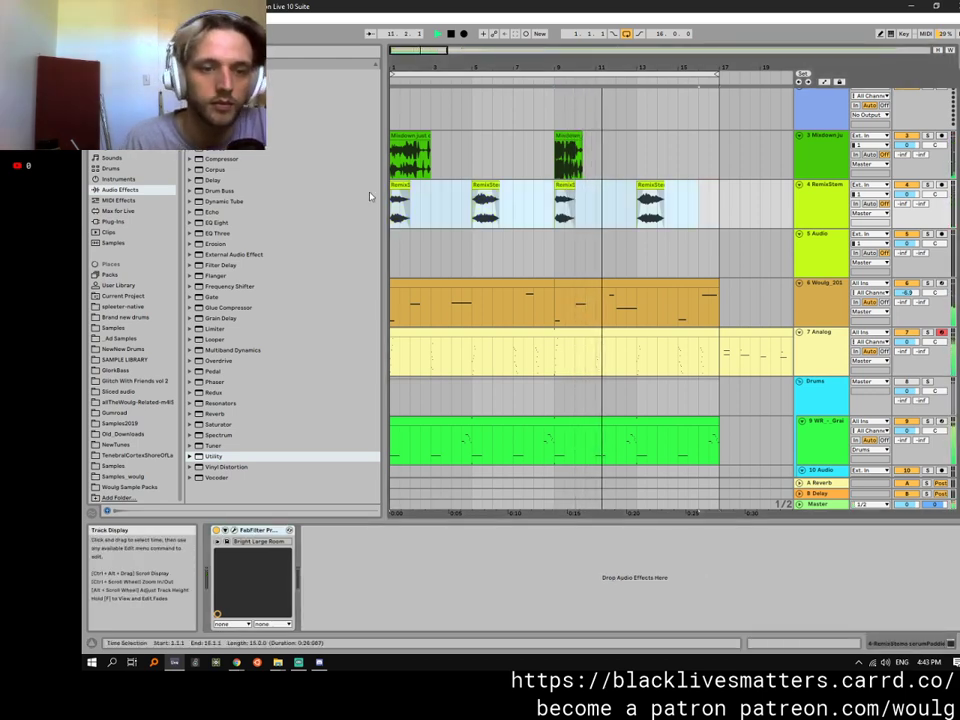
pyautogui.doubleClick(396, 186)
pyautogui.keyDown('shift'); pyautogui.click(645, 186); pyautogui.keyUp('shift')
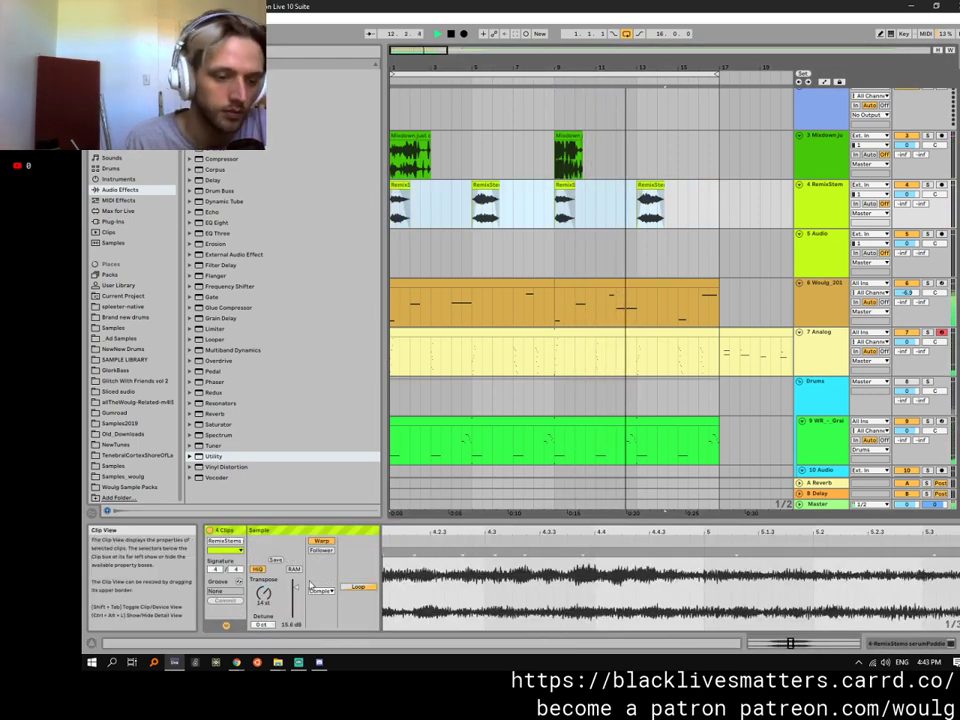
pyautogui.moveTo(296, 589); pyautogui.dragTo(296, 584)
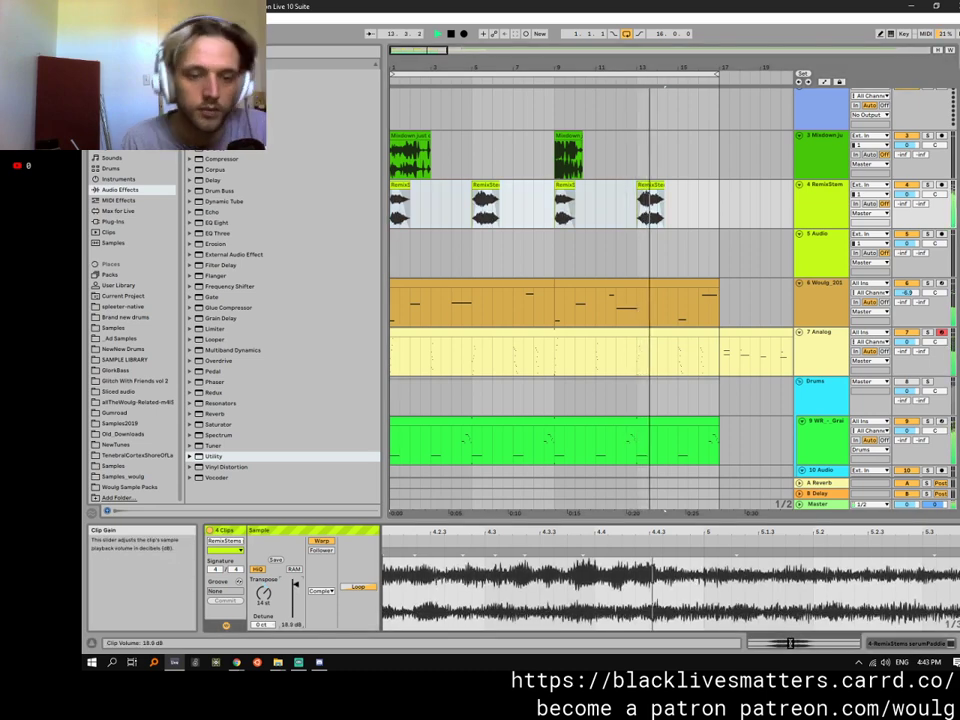
# Add an Auto Filter ahead of the reverb on the RemixStems track and set its low-pass cutoff to about 6.39 kHz.
pyautogui.click(836, 206)
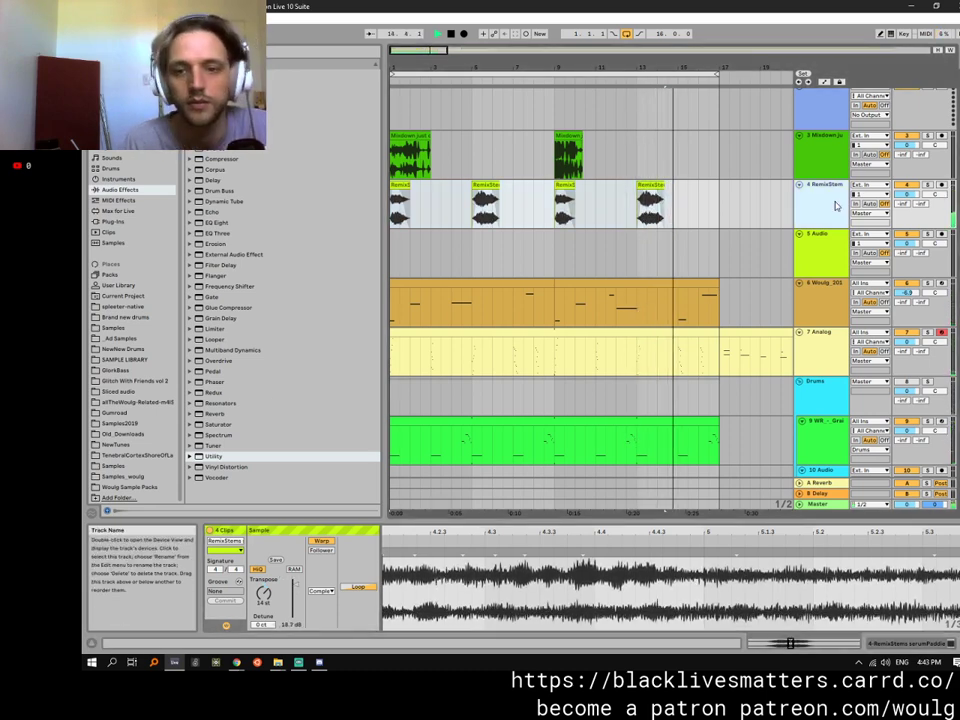
pyautogui.doubleClick(836, 205)
pyautogui.moveTo(230, 95); pyautogui.dragTo(216, 590)
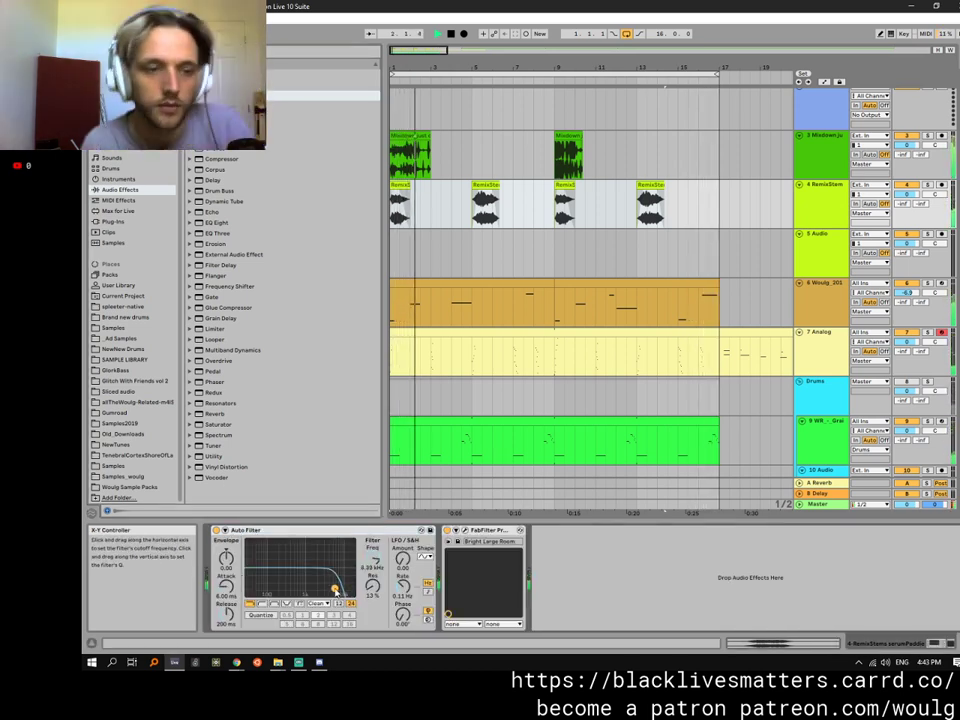
# Deactivate the one-bar sections at bar 1 and bar 9 of the GrainSpec Beat Slicer MIDI clip on track 9.
pyautogui.scroll(-4, 480, 250)
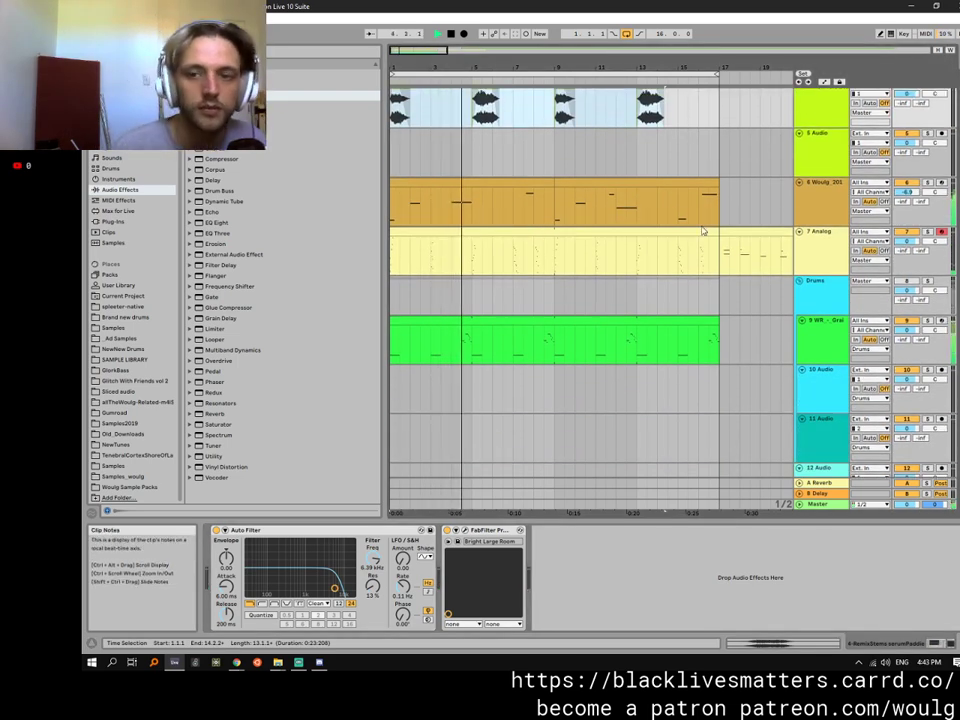
pyautogui.scroll(-1, 544, 371)
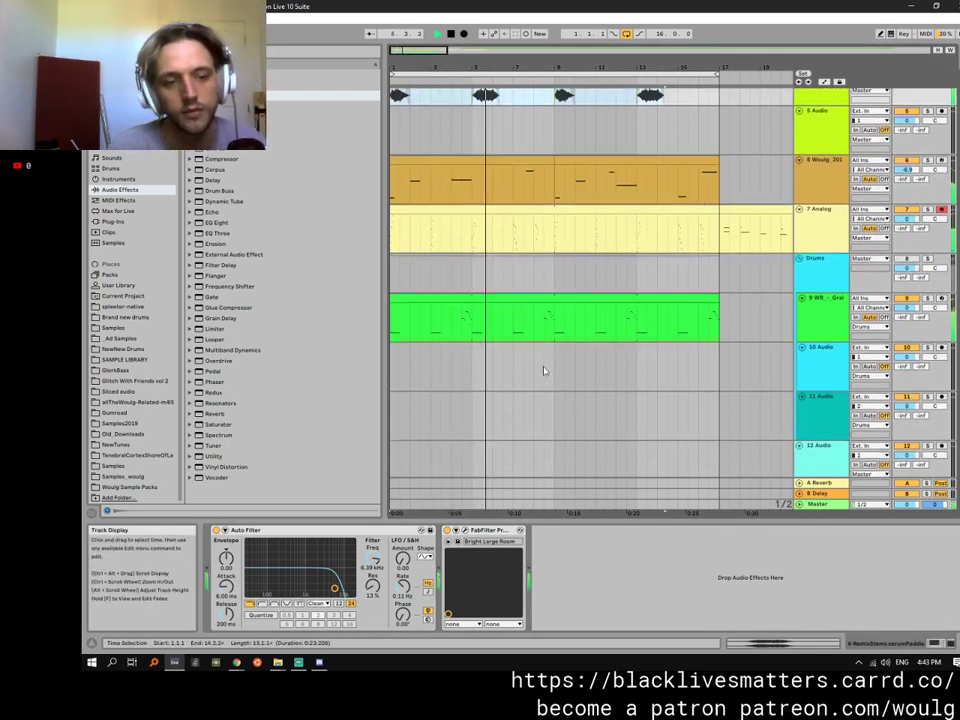
pyautogui.scroll(-5, 544, 371)
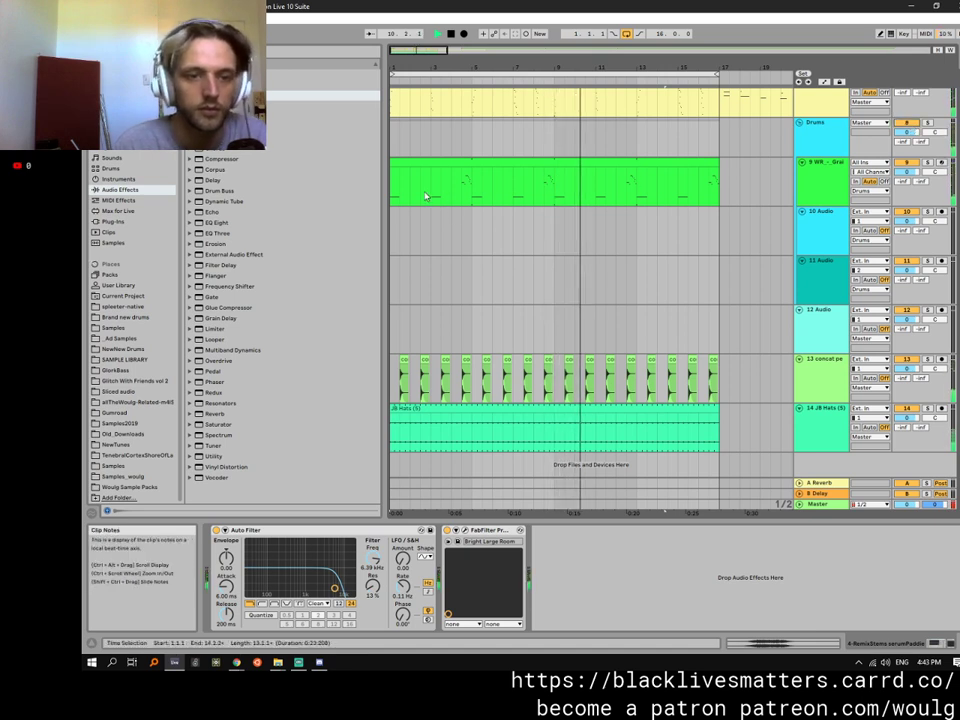
pyautogui.moveTo(420, 195); pyautogui.dragTo(378, 169)
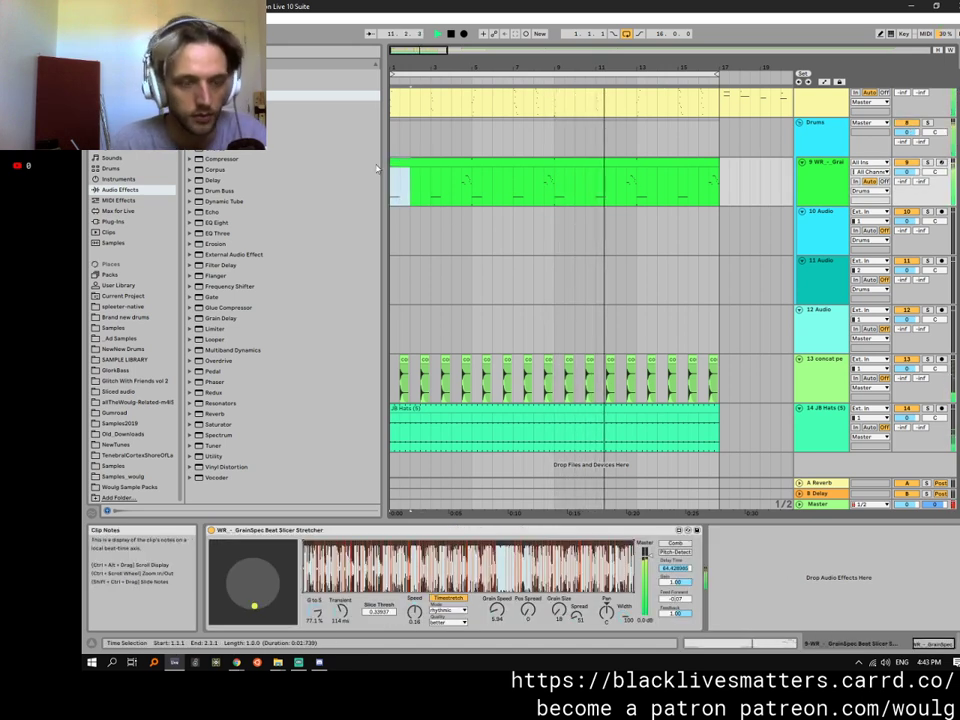
pyautogui.press('0')
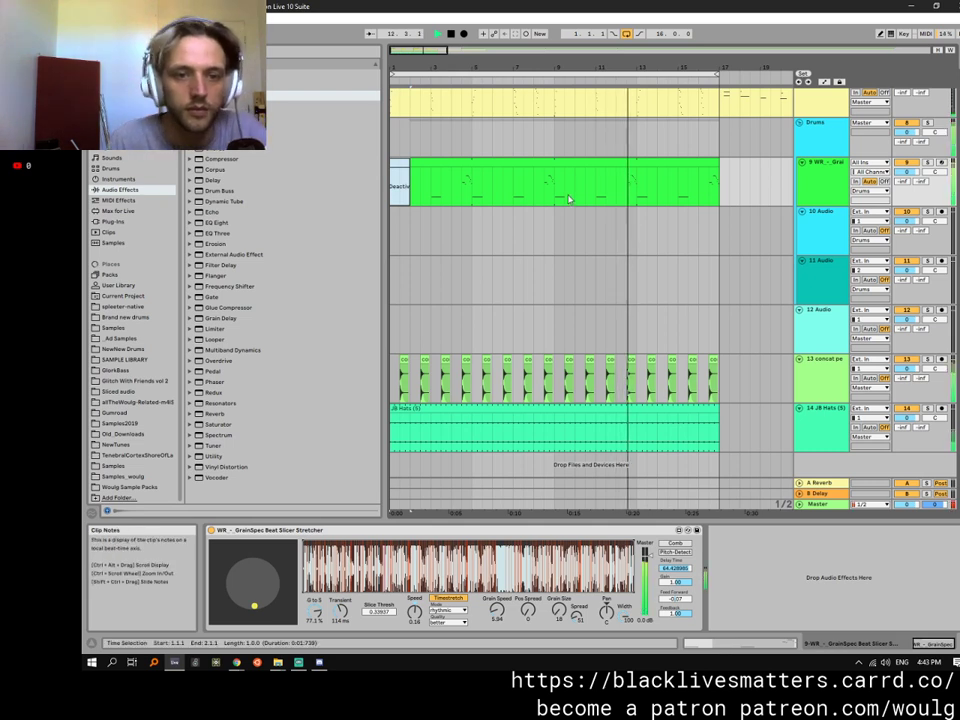
pyautogui.moveTo(569, 198); pyautogui.dragTo(558, 172)
pyautogui.press('0')
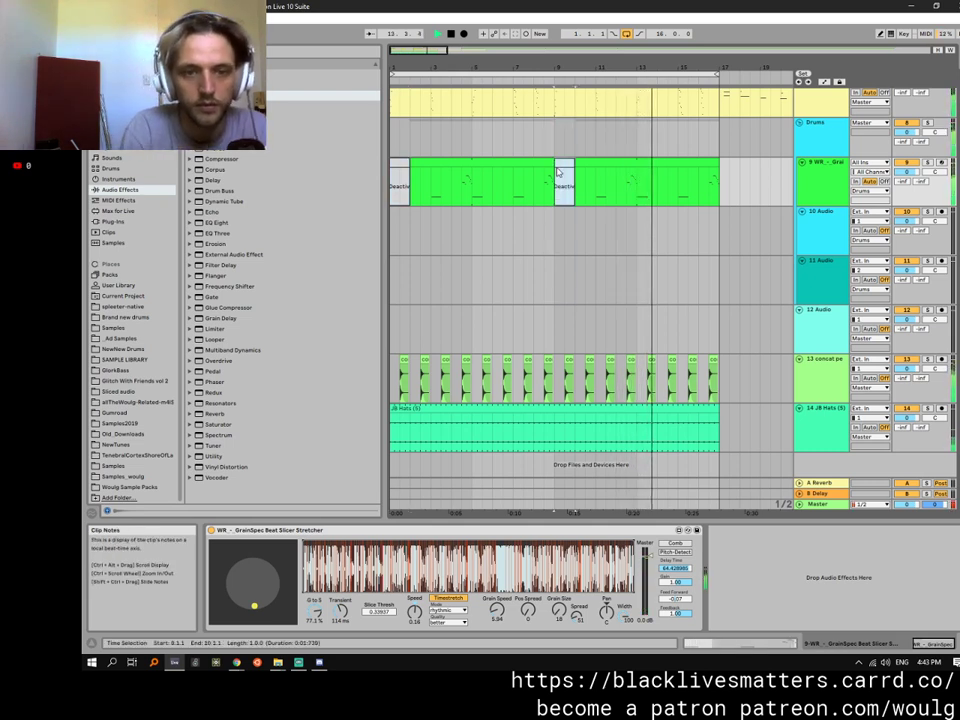
# Delete the deactivated bar 1 section of the GrainSpec track and consolidate bars 1 to 9 into one clip.
pyautogui.rightClick(529, 175)
pyautogui.click(454, 178)
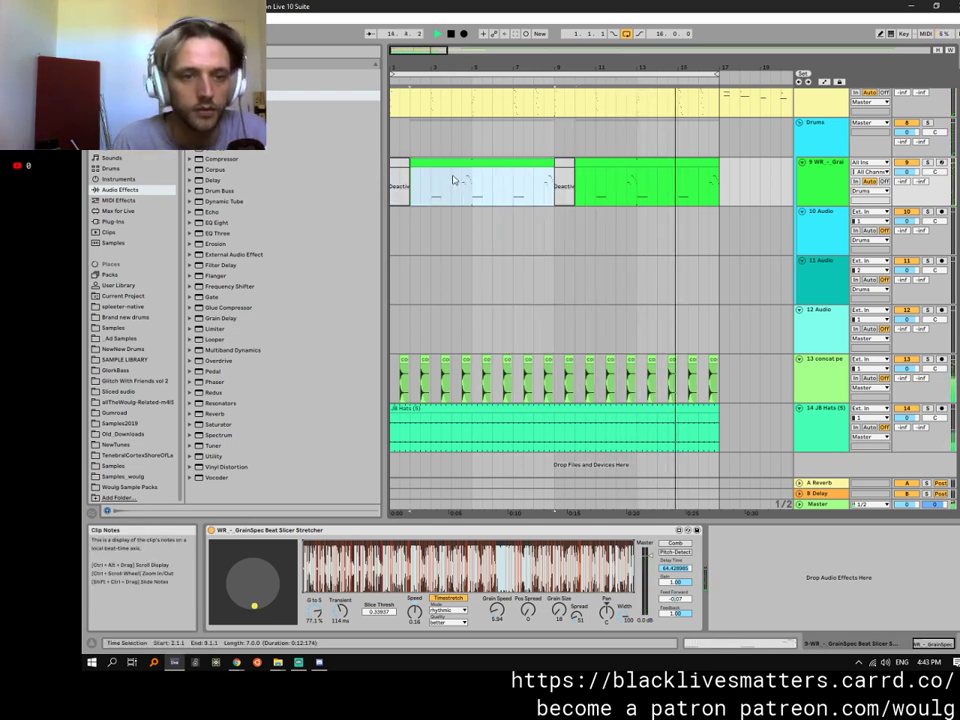
pyautogui.click(396, 176)
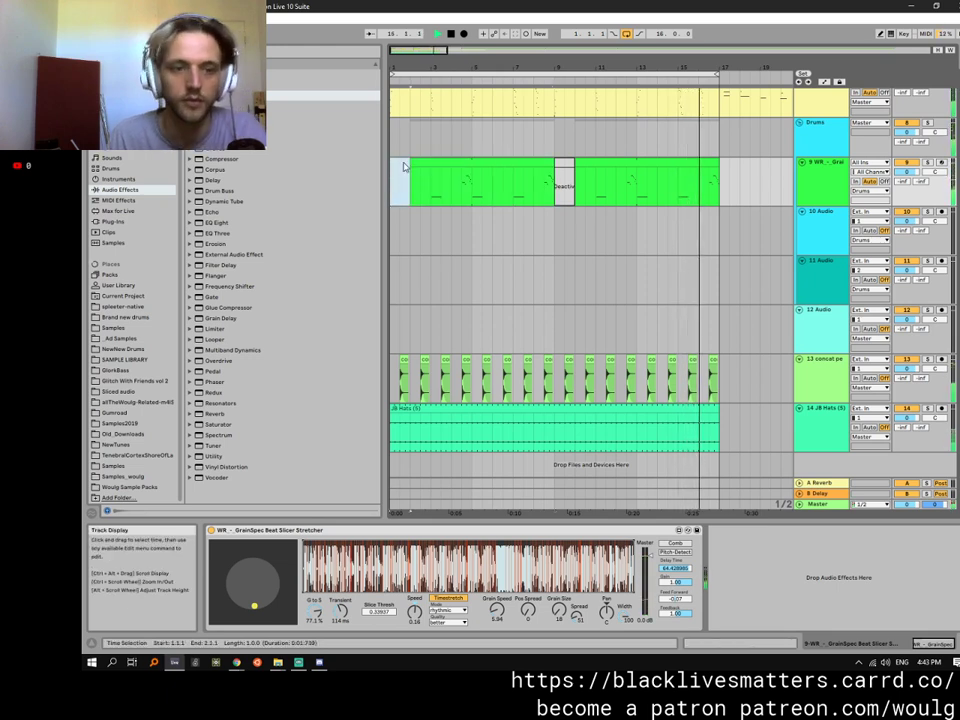
pyautogui.moveTo(392, 176); pyautogui.dragTo(553, 175)
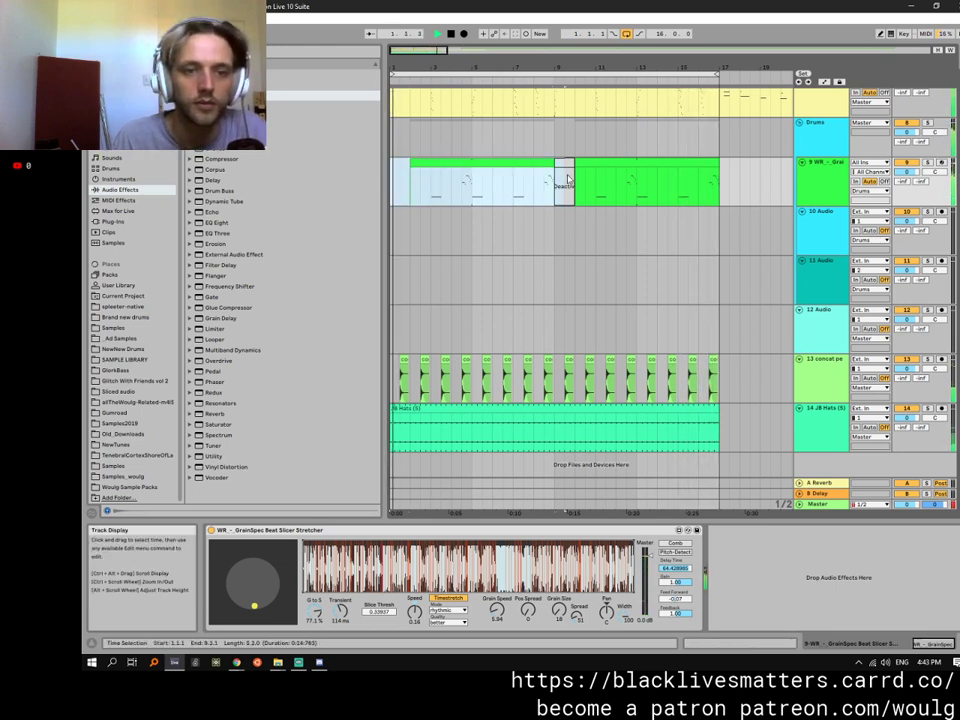
pyautogui.rightClick(531, 165)
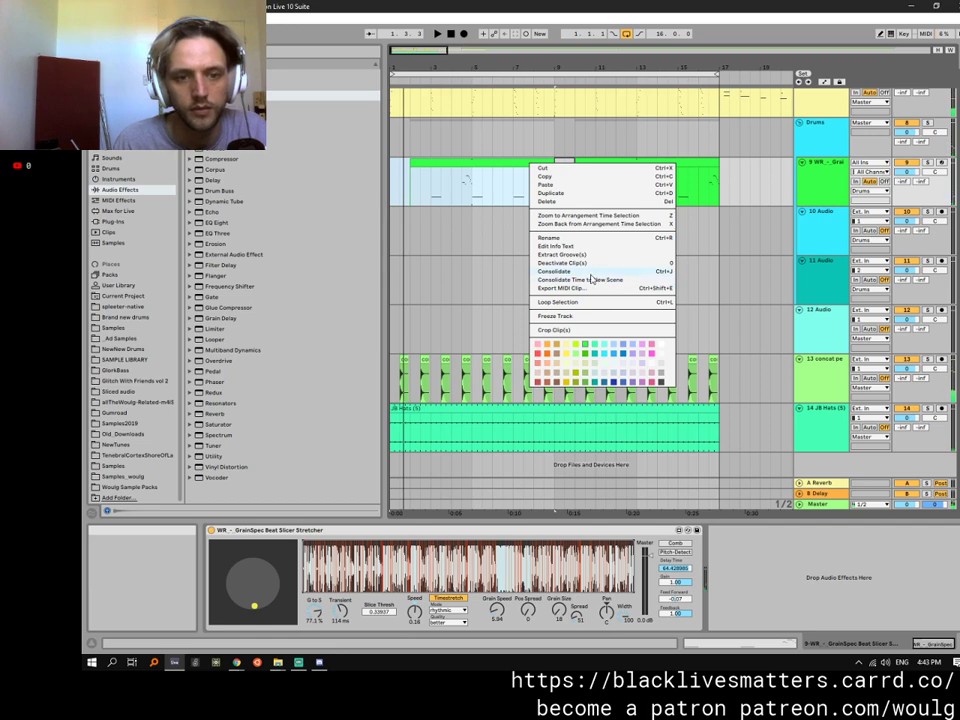
pyautogui.click(590, 273)
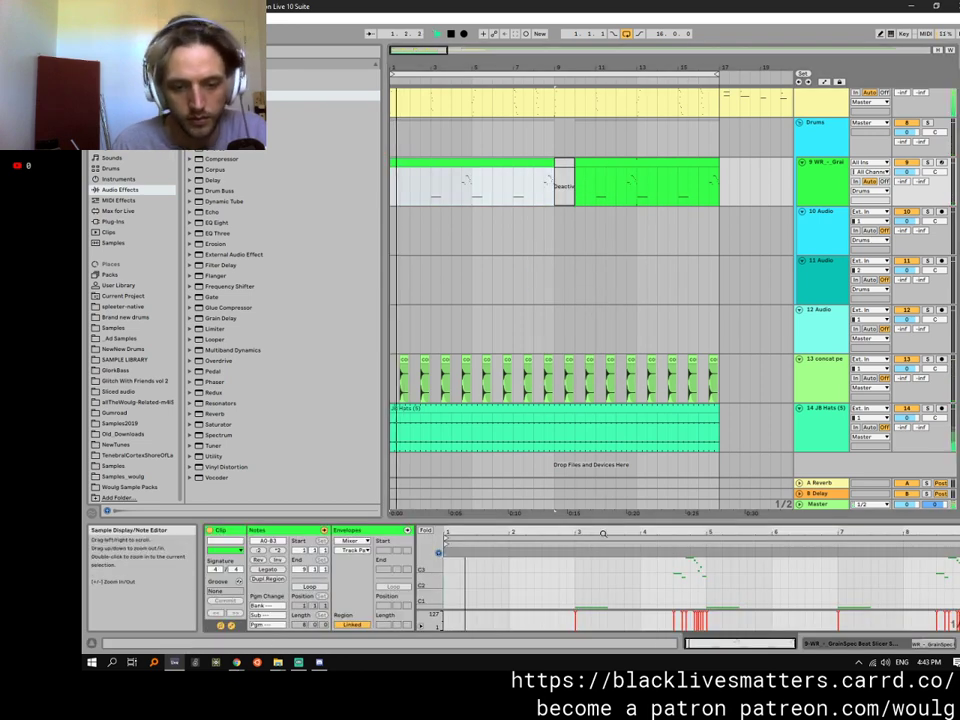
# Move the A0 note at bar 5 of the GrainSpec clip down to C-1, lengthen it to three beats and play the clip.
pyautogui.moveTo(600, 522); pyautogui.dragTo(600, 263)
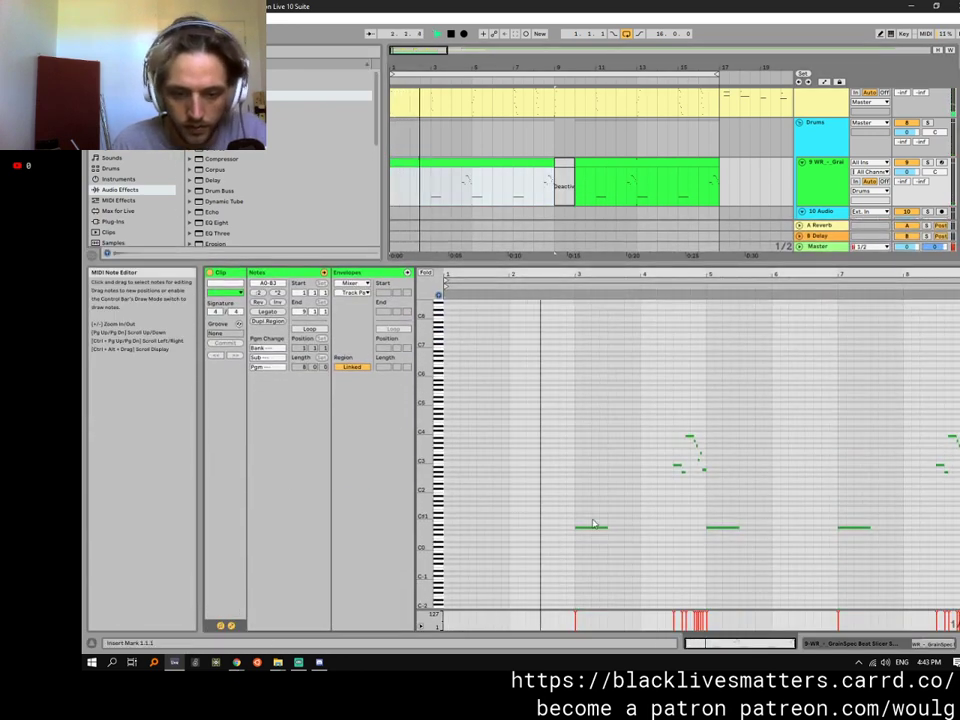
pyautogui.click(720, 528)
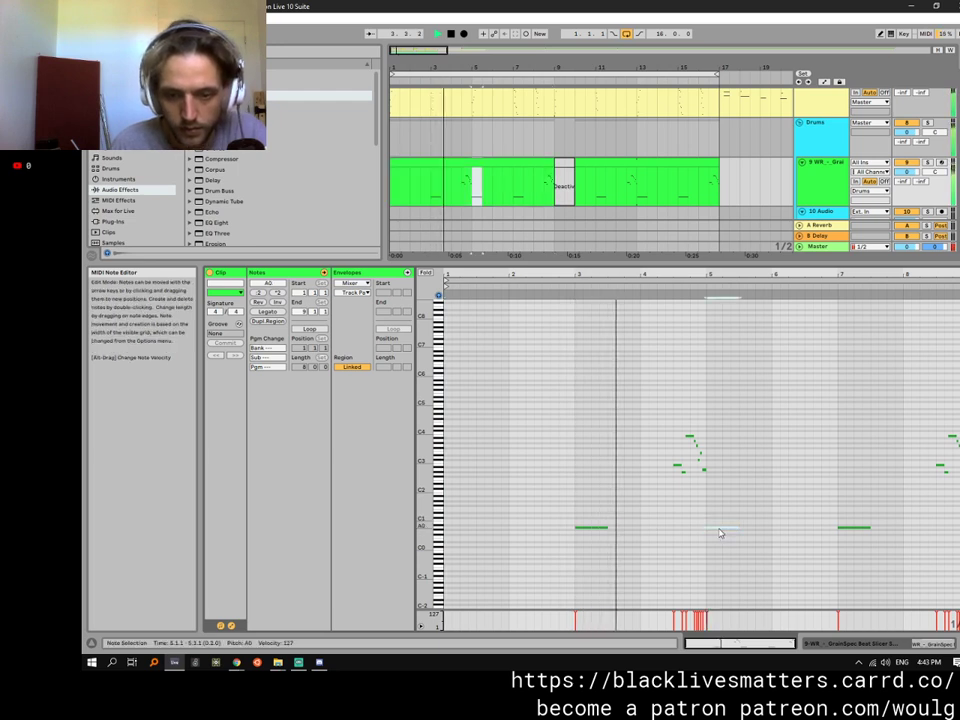
pyautogui.moveTo(719, 533); pyautogui.dragTo(722, 568)
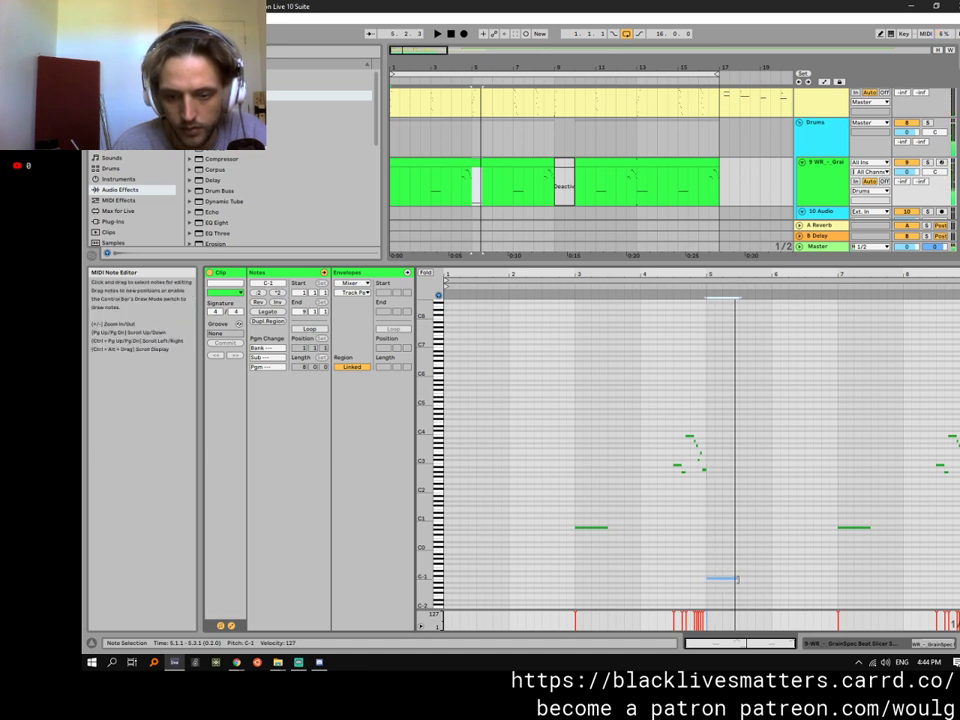
pyautogui.moveTo(731, 579); pyautogui.dragTo(765, 578)
pyautogui.press('space')
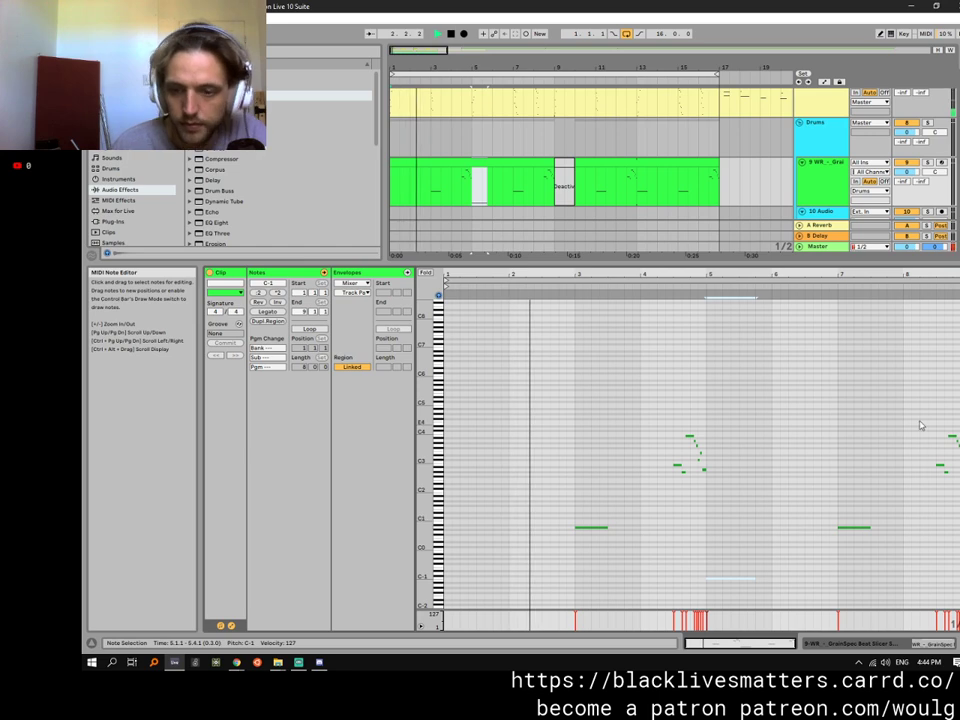
# Transpose the run of notes at the end of bar 8 up two octaves and restart playback.
pyautogui.press('space')
pyautogui.moveTo(929, 415); pyautogui.dragTo(959, 537)
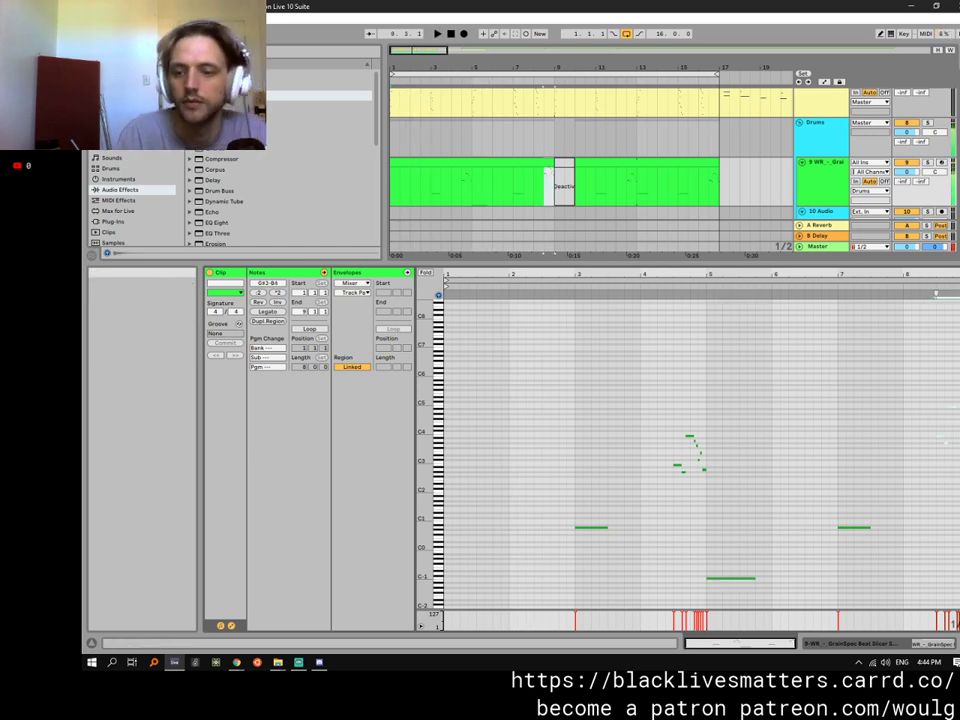
pyautogui.press('space')
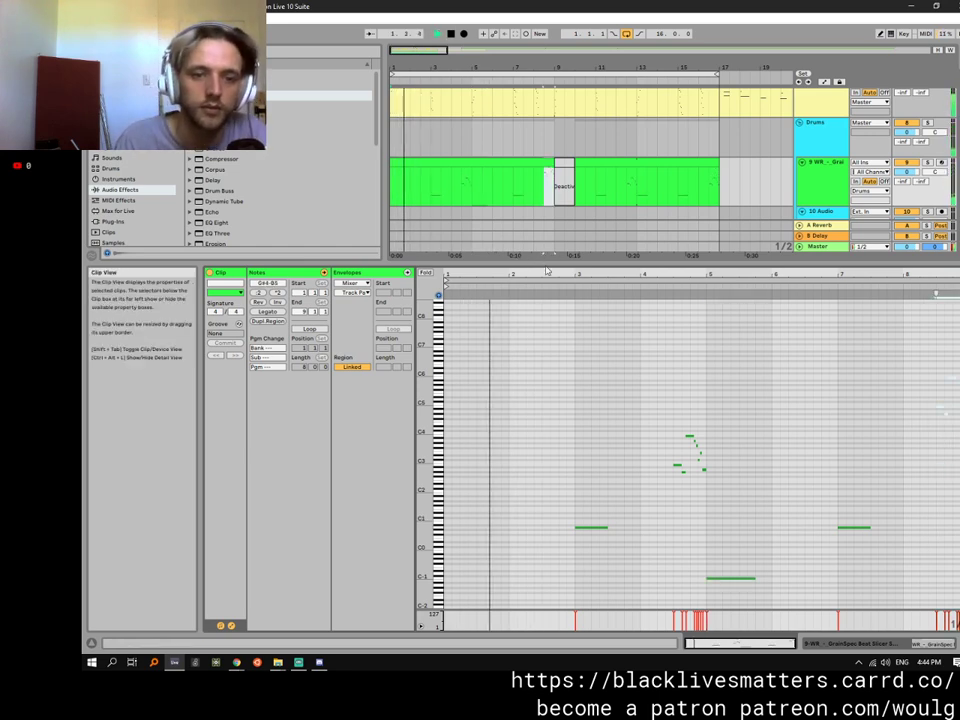
# Shrink the note editor and duplicate the edited eight-bar GrainSpec clip to bar 9.
pyautogui.moveTo(545, 261); pyautogui.dragTo(545, 472)
pyautogui.click(516, 163)
pyautogui.hotkey('ctrl', 'd')
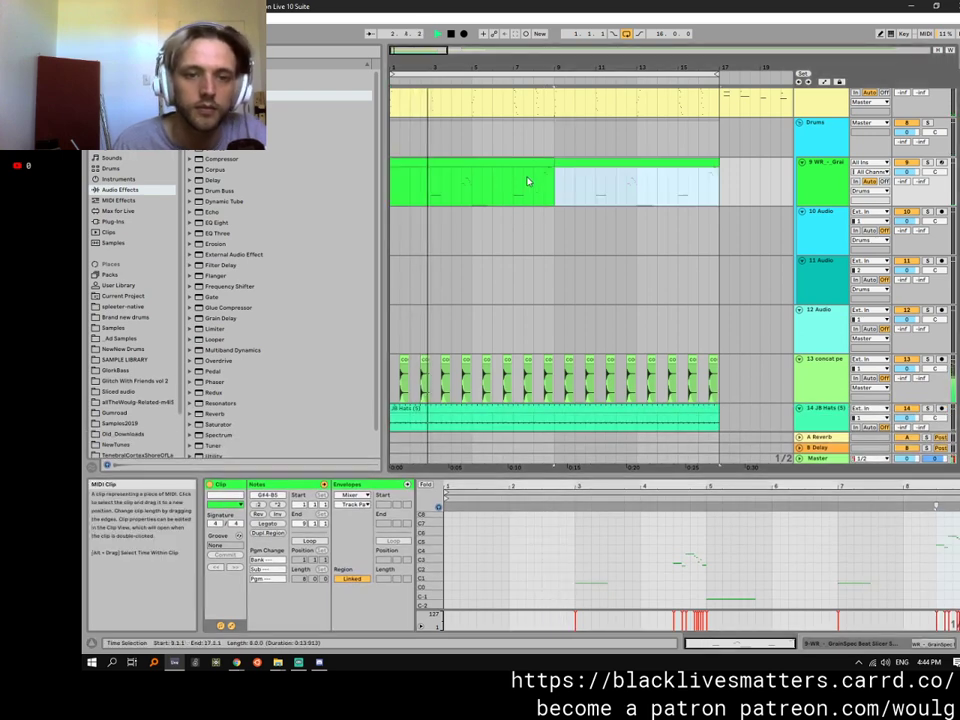
# Delete the Mixdown drum excerpts at bars 1 and 9 from track 3.
pyautogui.scroll(5, 552, 268)
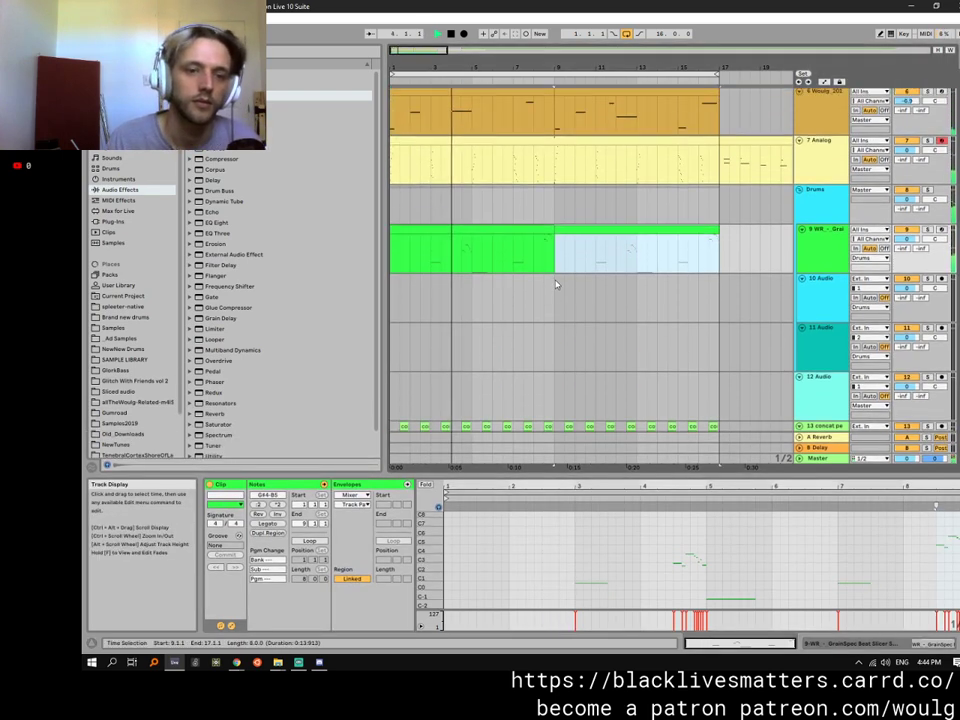
pyautogui.scroll(2, 556, 285)
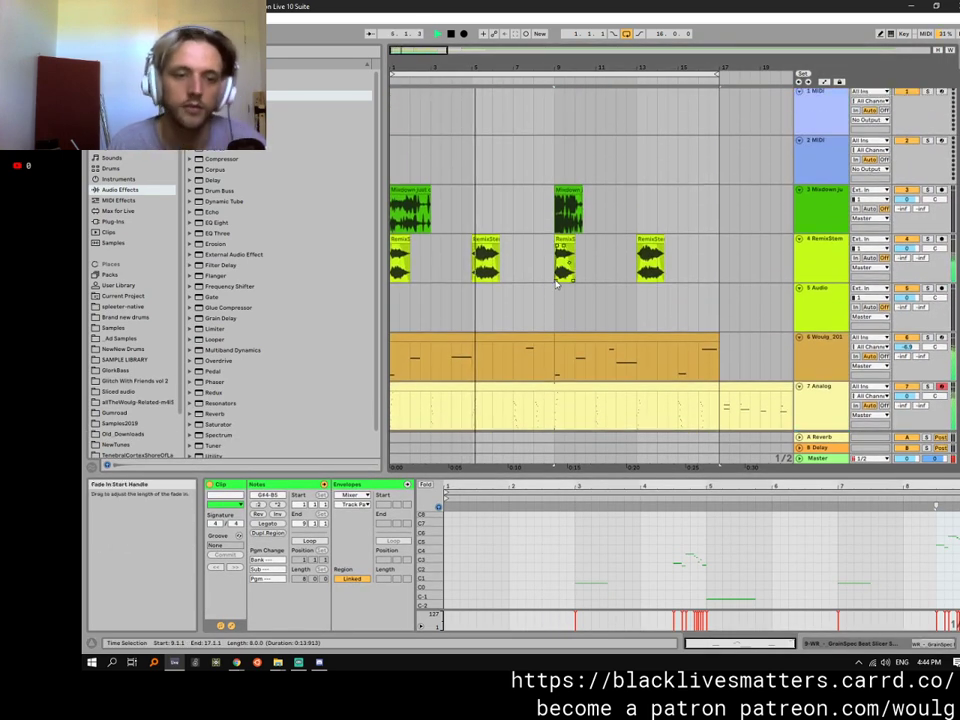
pyautogui.scroll(-3, 556, 283)
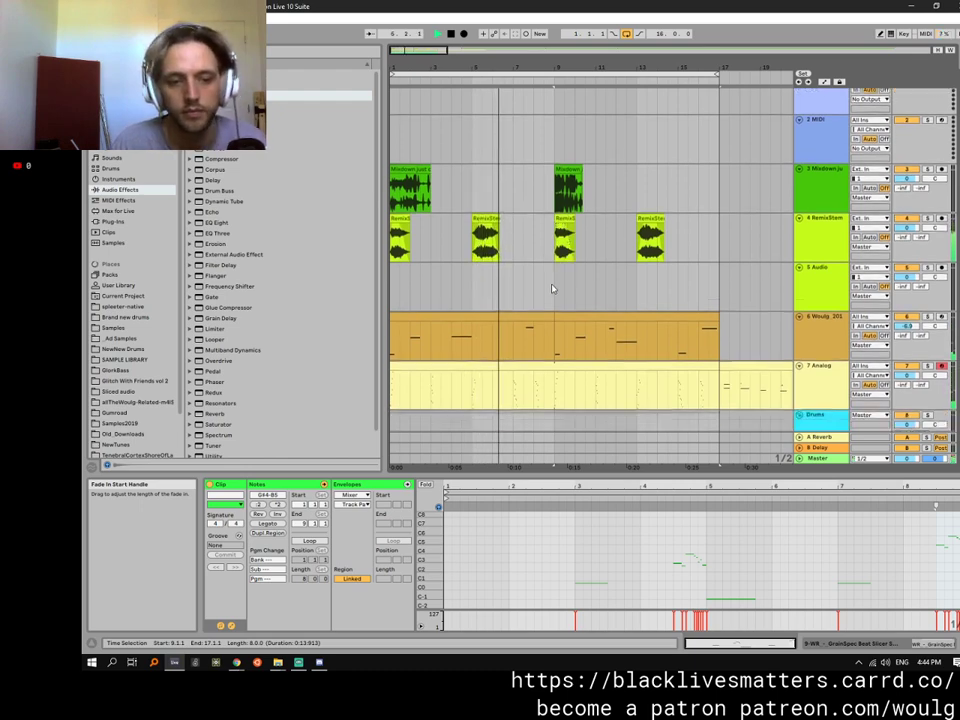
pyautogui.scroll(-3, 548, 294)
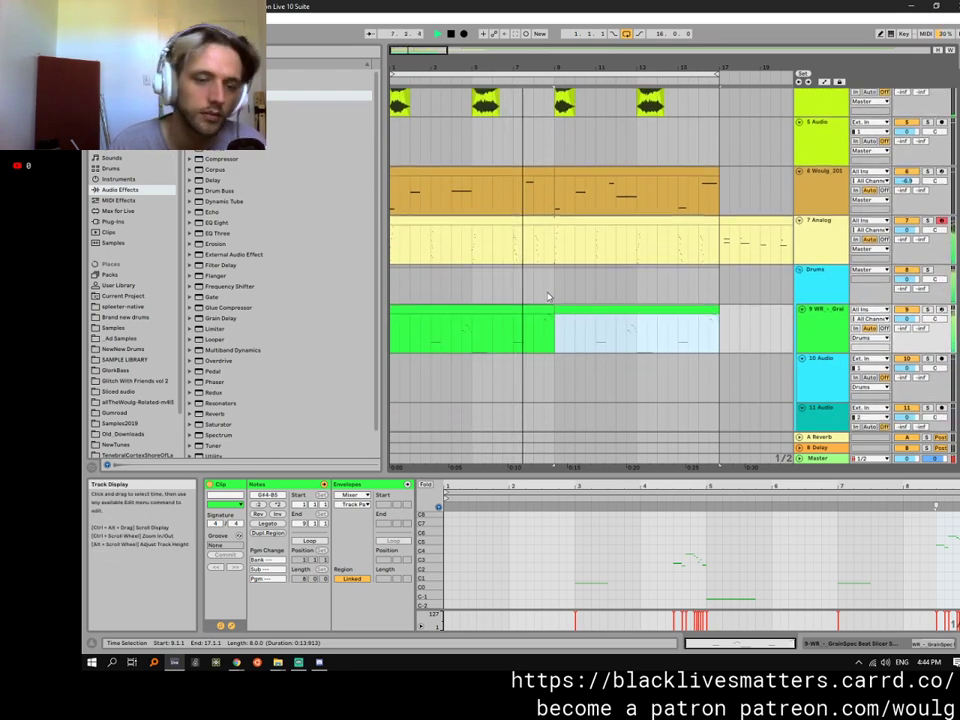
pyautogui.moveTo(609, 57); pyautogui.dragTo(609, 10)
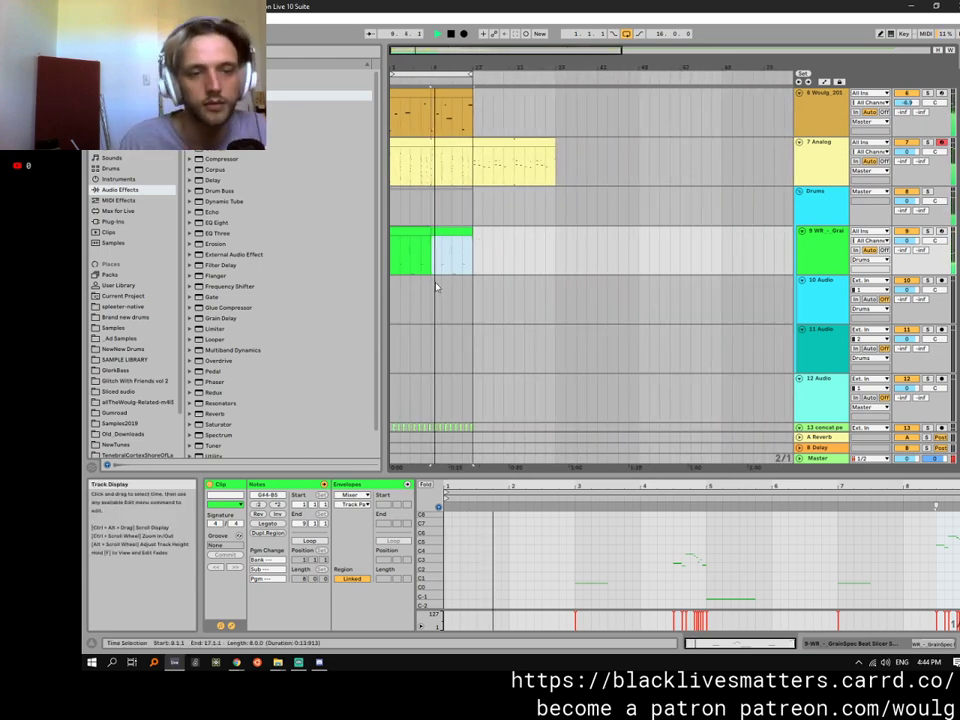
pyautogui.click(669, 307)
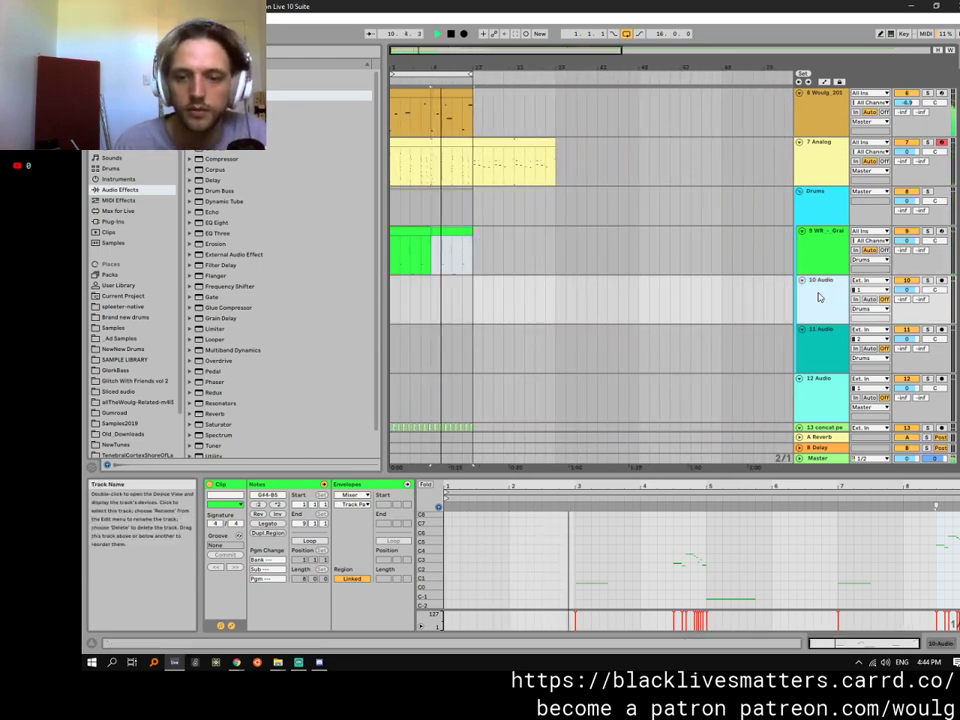
pyautogui.scroll(2, 653, 274)
pyautogui.scroll(2, 653, 274)
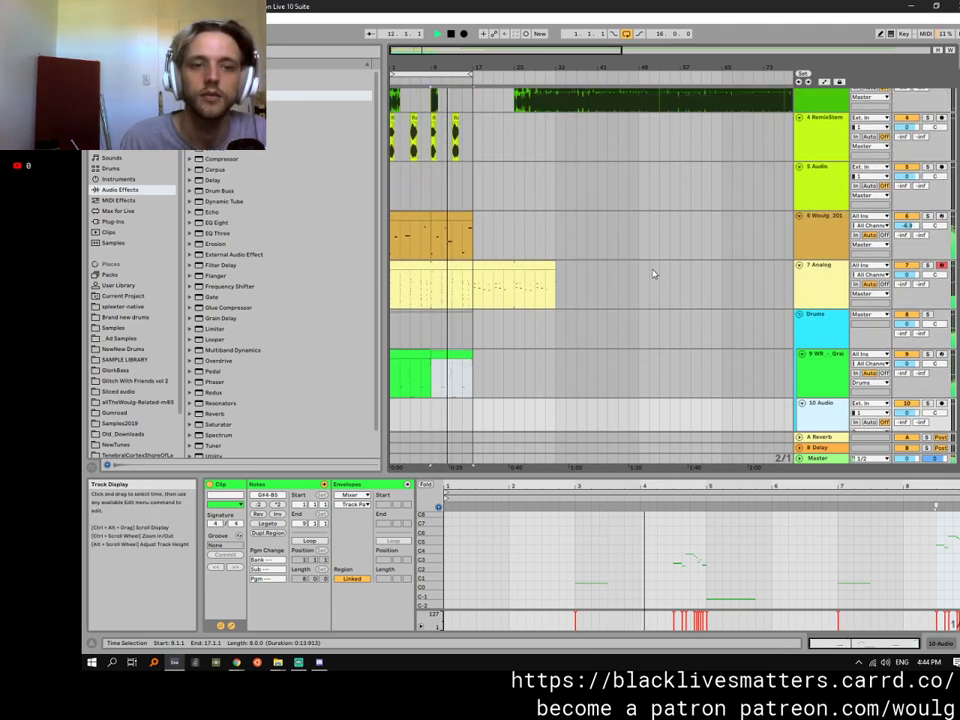
pyautogui.moveTo(455, 155); pyautogui.dragTo(381, 135)
pyautogui.click(411, 378)
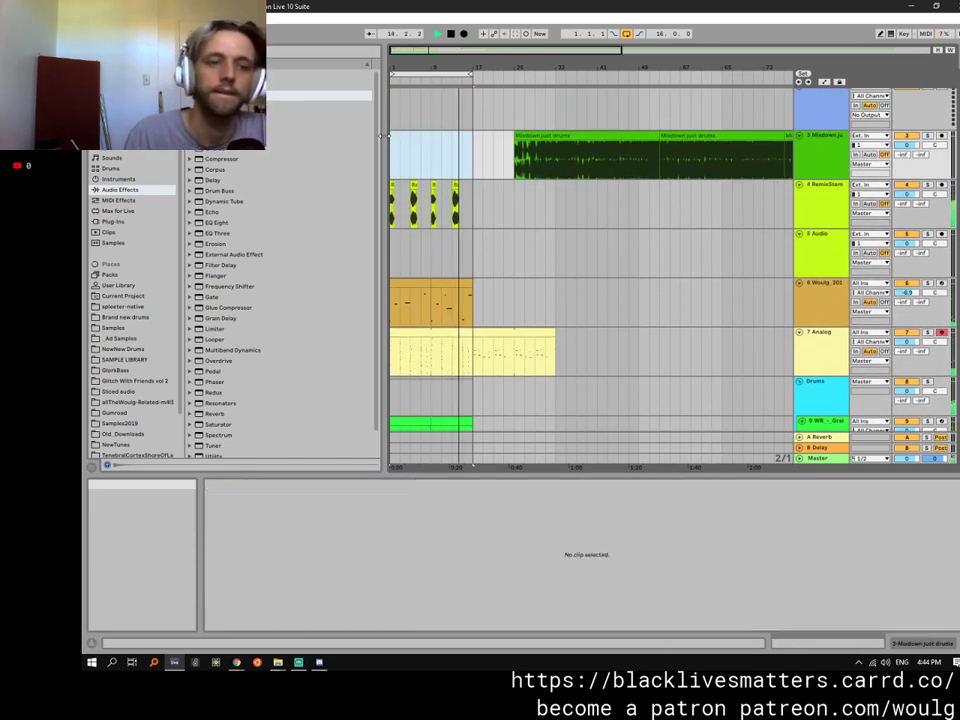
# Paste the two Mixdown drum excerpts at bar 1 of track 10 in the Drums group and set their gain to -0.63 dB.
pyautogui.scroll(-3, 411, 378)
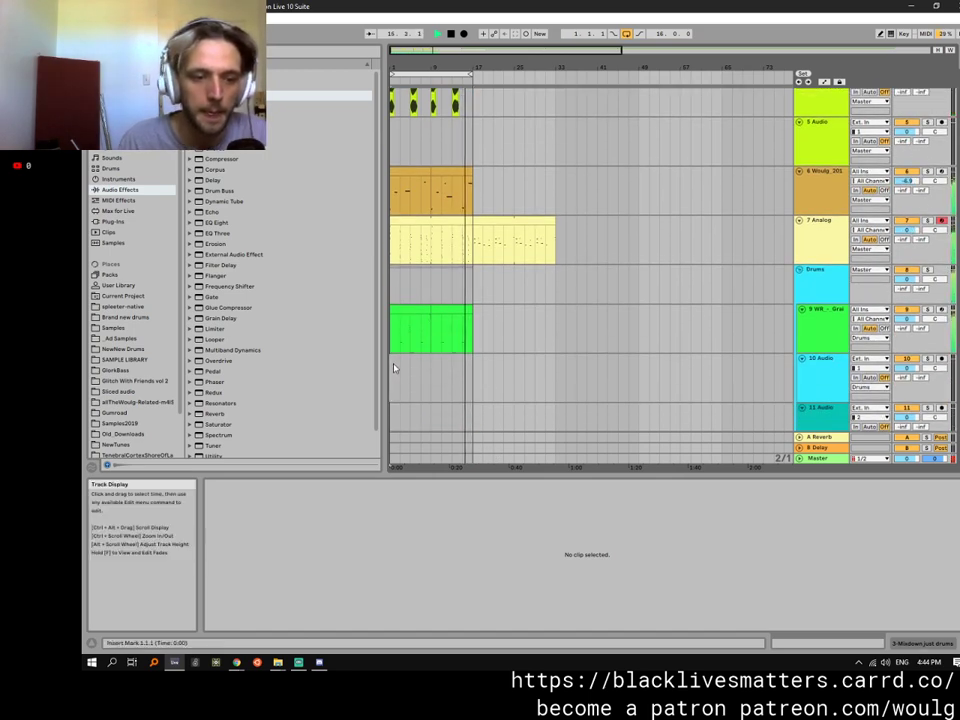
pyautogui.hotkey('ctrl', 'v')
pyautogui.moveTo(296, 565); pyautogui.dragTo(296, 567)
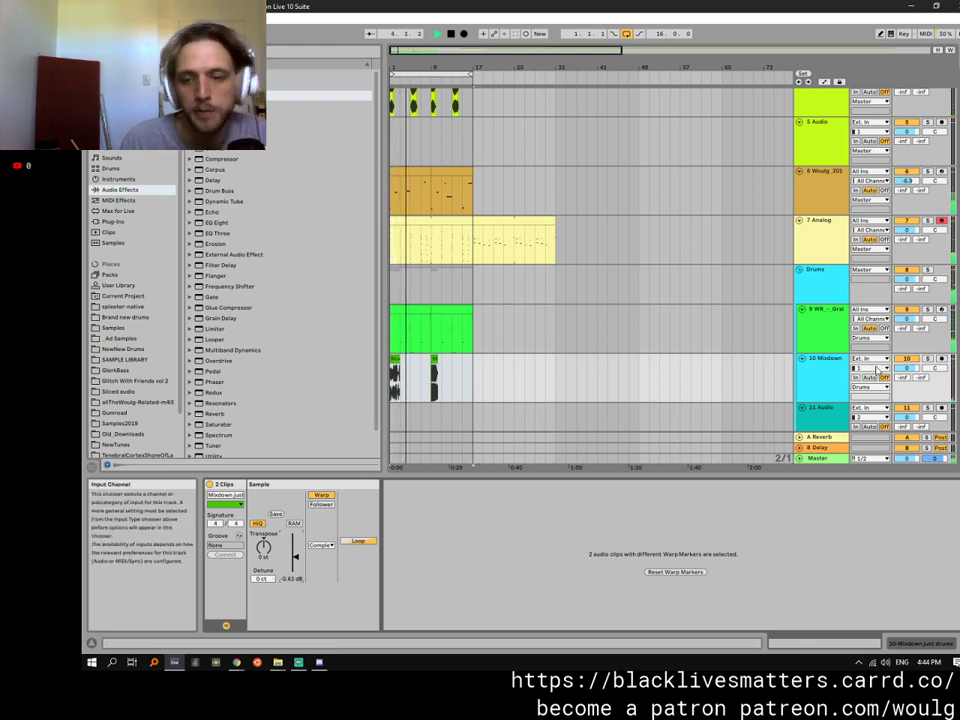
# Delete the part of the Analog clip on track 7 that runs from bar 17 to bar 33.
pyautogui.scroll(-4, 810, 400)
pyautogui.scroll(-2, 810, 400)
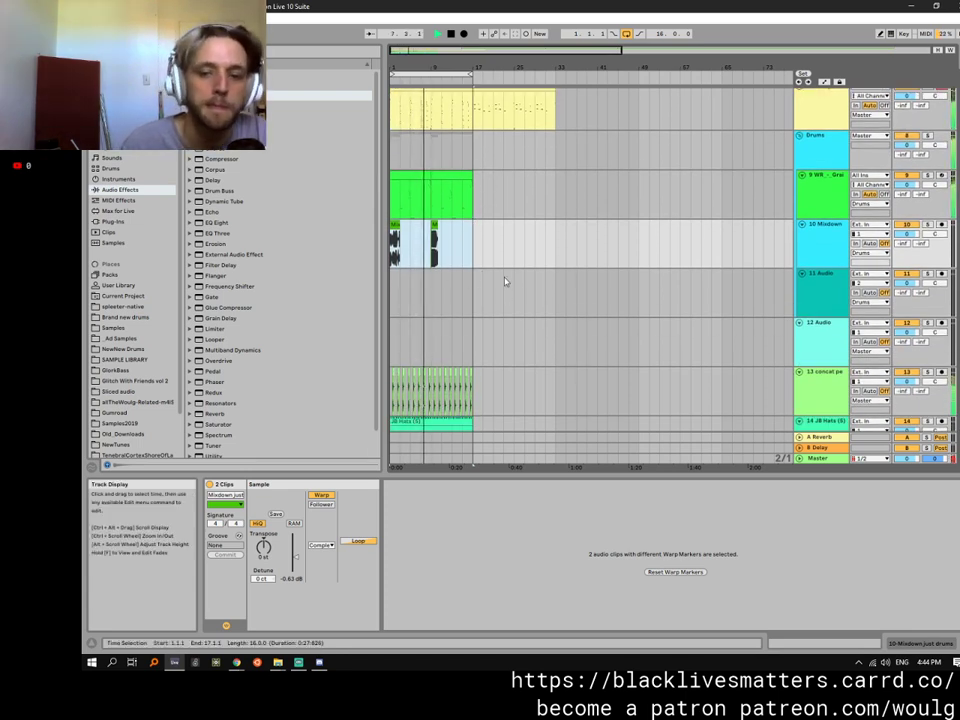
pyautogui.click(808, 302)
pyautogui.scroll(2, 506, 281)
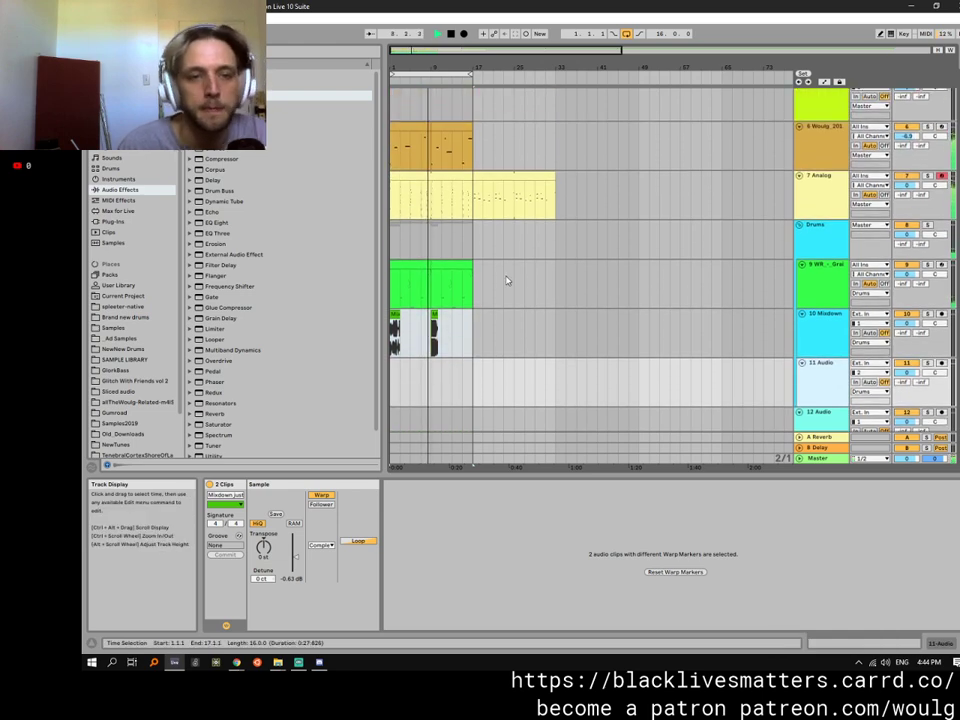
pyautogui.click(506, 178)
pyautogui.press('Delete')
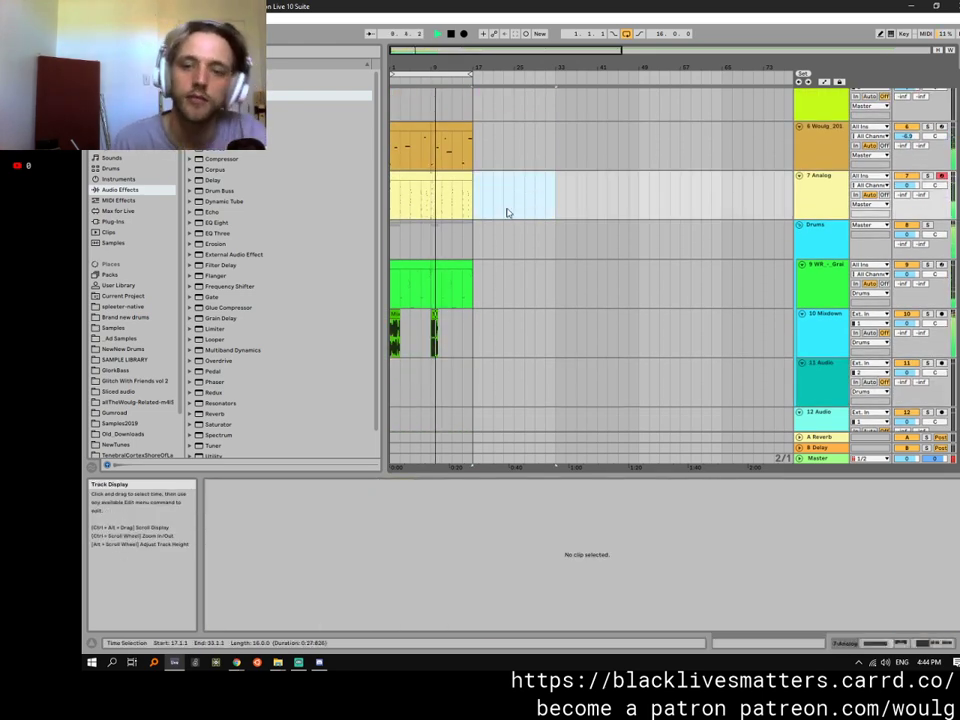
pyautogui.scroll(4, 507, 212)
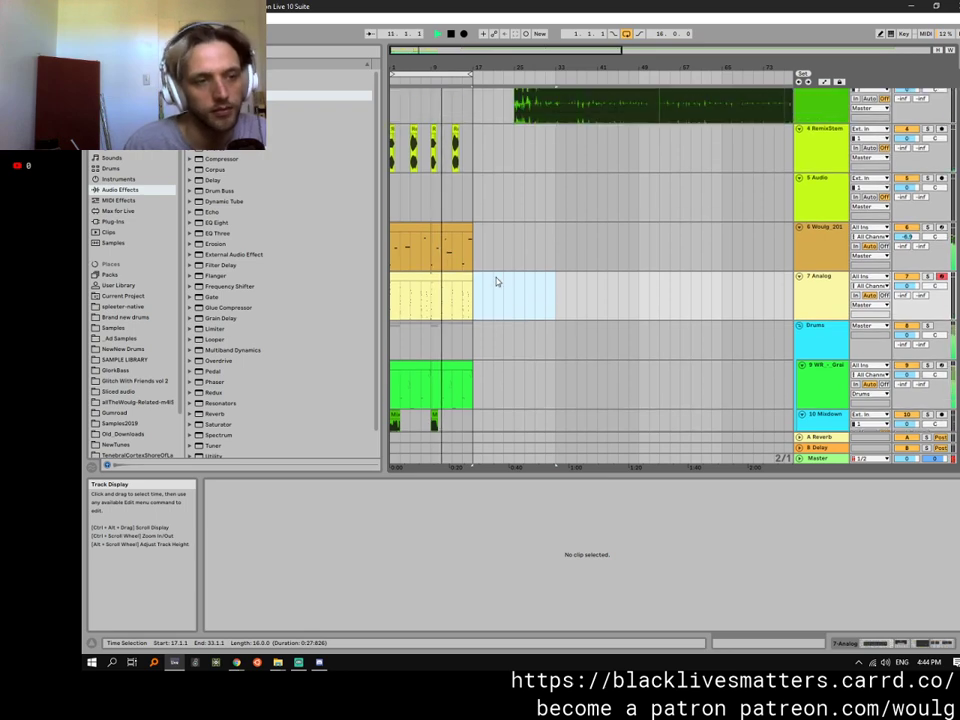
pyautogui.scroll(2, 497, 282)
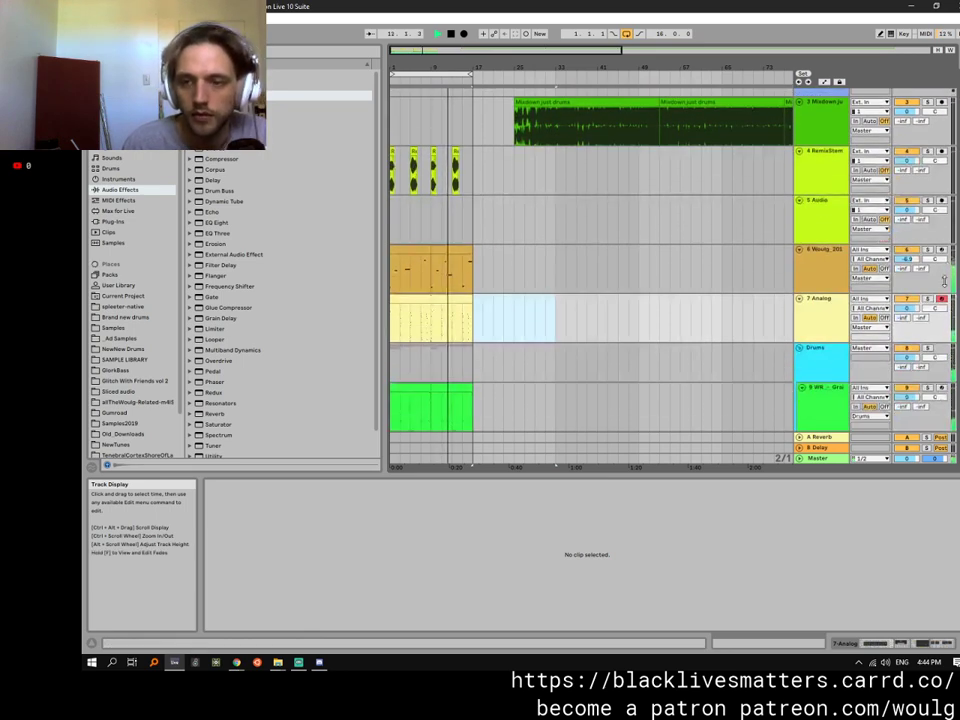
# Open the GlorkBass folder and audition its bass samples from the comb fakepitch reeses through the hollow patch variations.
pyautogui.scroll(-8, 832, 276)
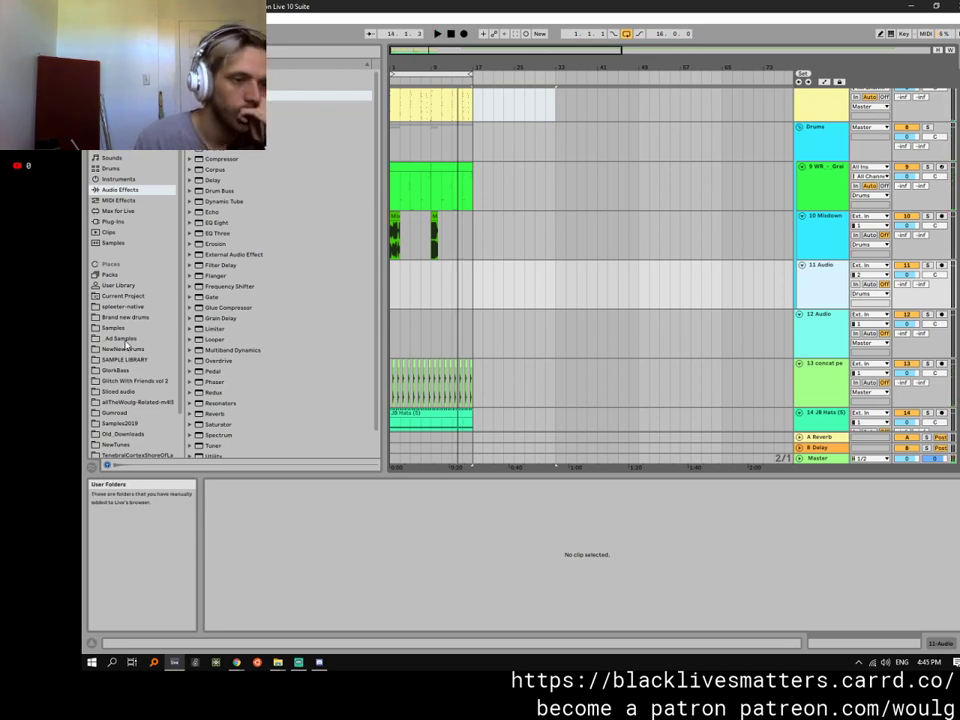
pyautogui.click(114, 371)
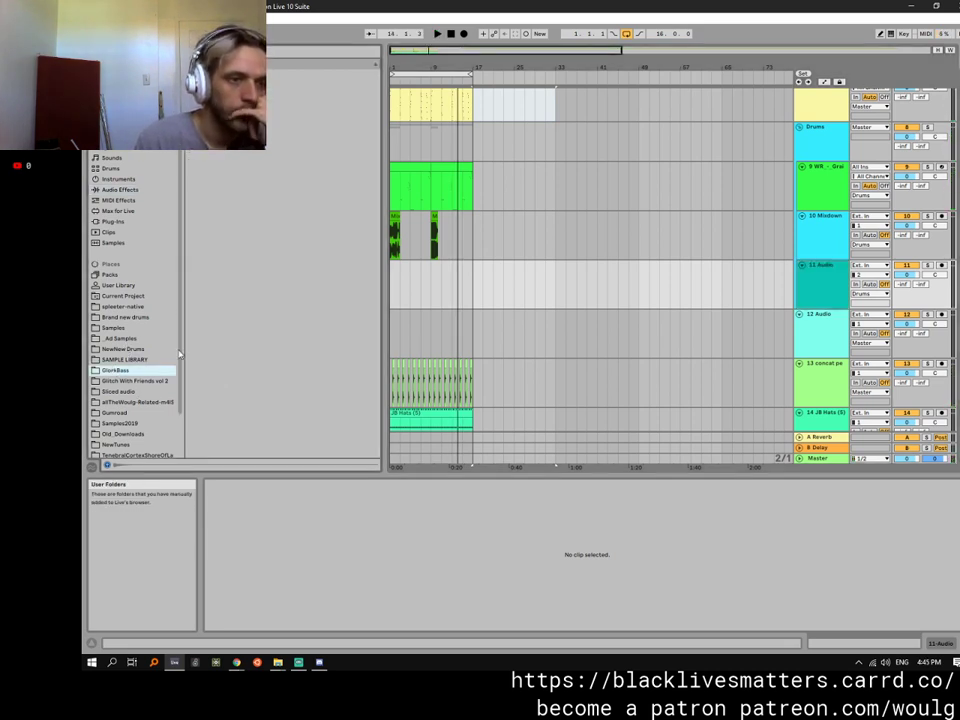
pyautogui.click(230, 277)
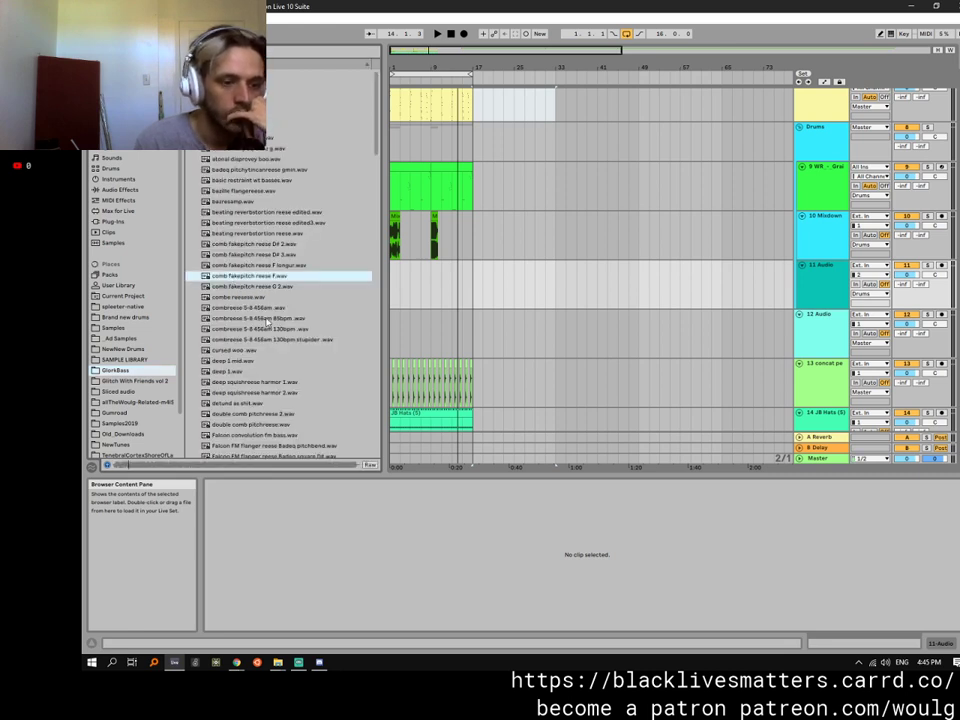
pyautogui.scroll(-10, 266, 320)
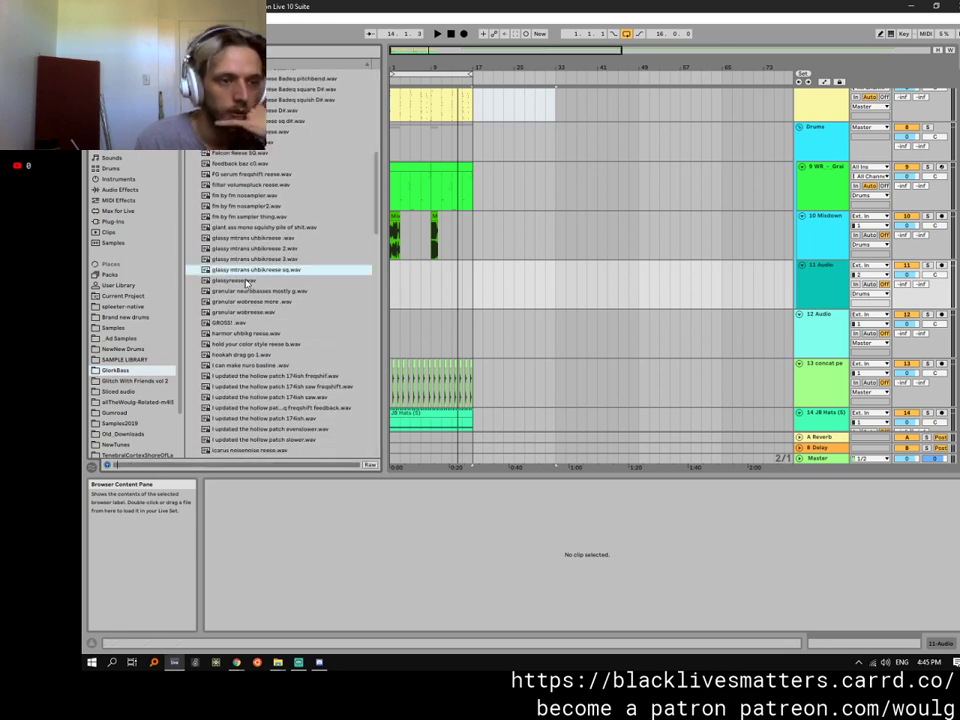
pyautogui.click(250, 311)
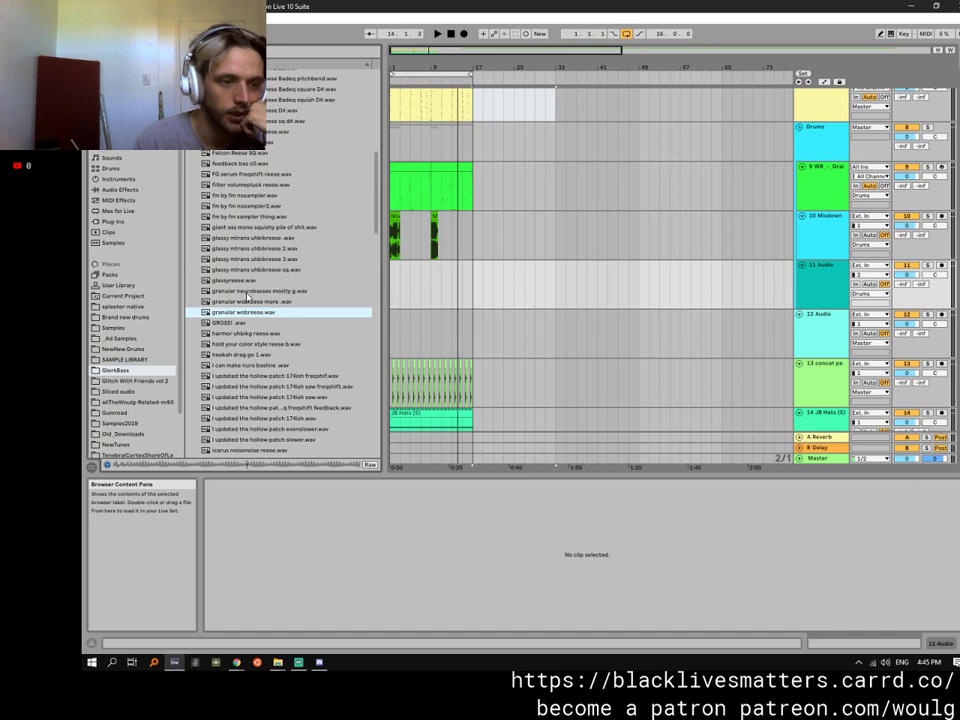
pyautogui.click(248, 292)
pyautogui.click(222, 367)
pyautogui.scroll(-2, 230, 340)
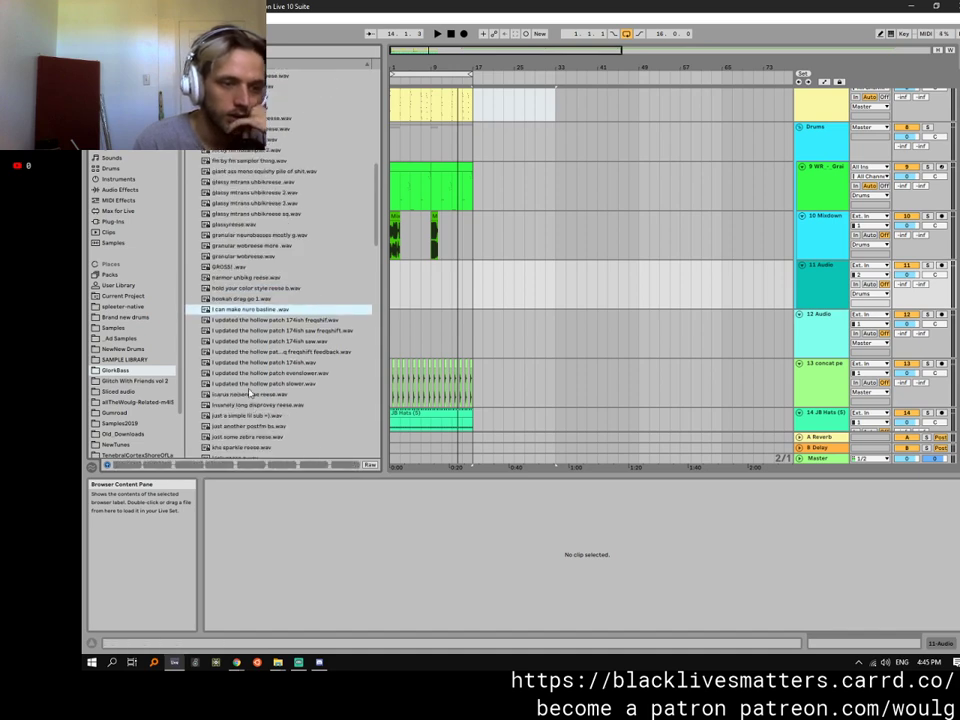
pyautogui.click(242, 332)
# Audition further GlorkBass samples, from the not-really-reese sounds through the post fm8 variations to pp woo.wav.
pyautogui.moveTo(376, 215); pyautogui.dragTo(372, 278)
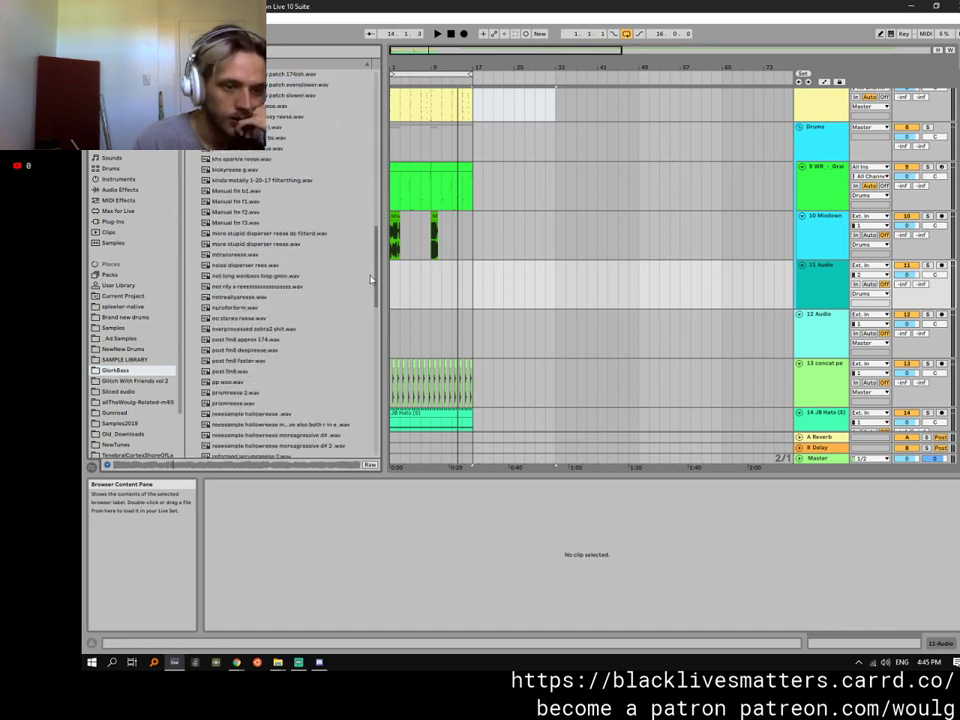
pyautogui.click(272, 286)
pyautogui.click(240, 298)
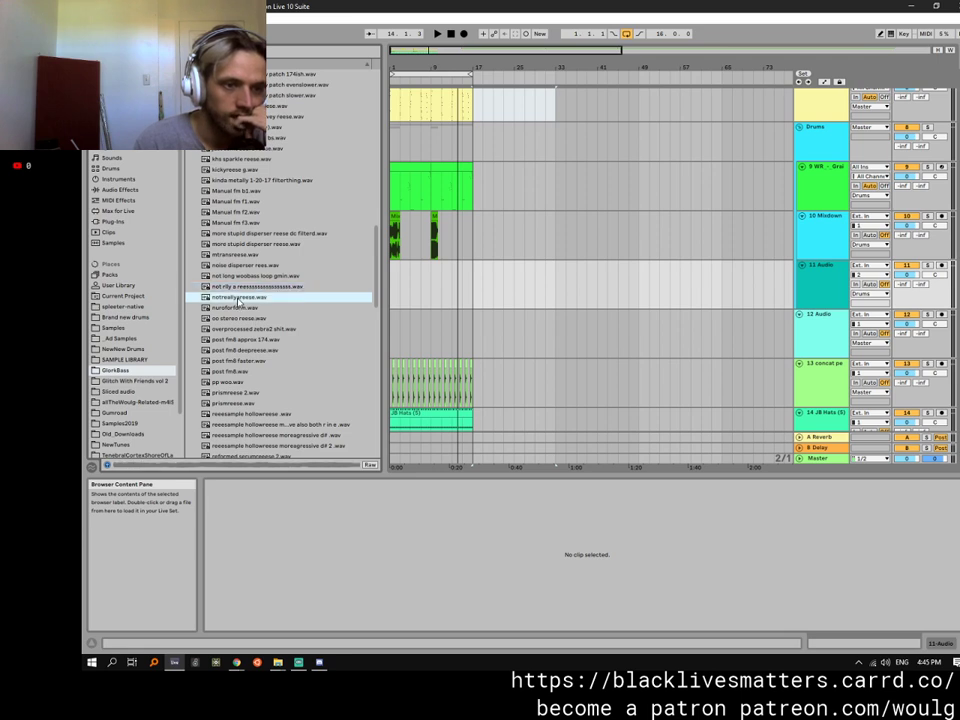
pyautogui.click(245, 317)
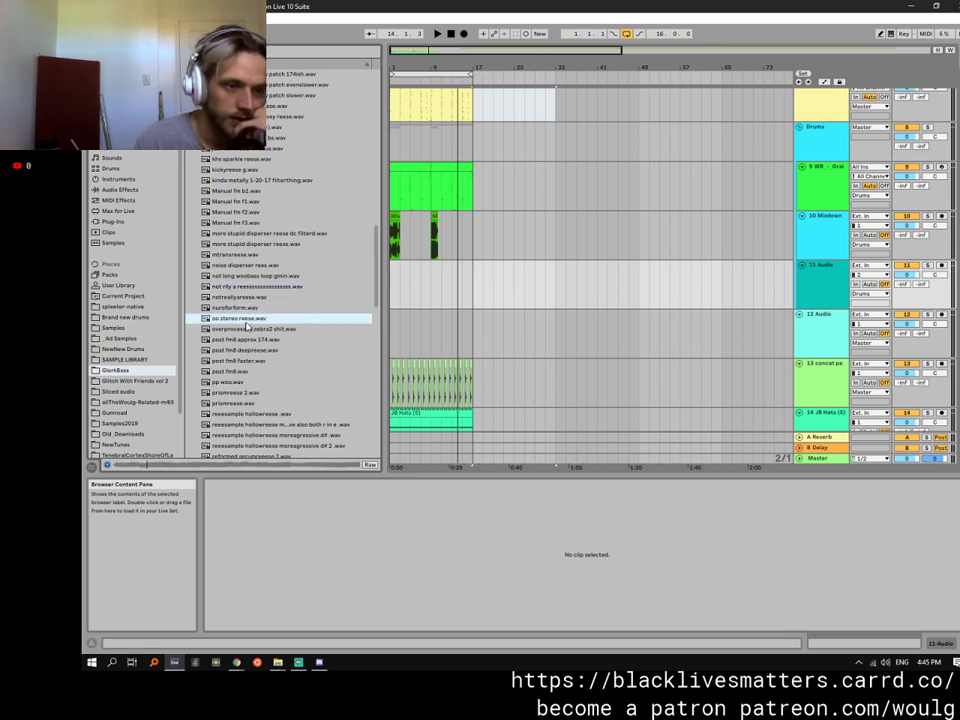
pyautogui.click(254, 330)
pyautogui.click(256, 341)
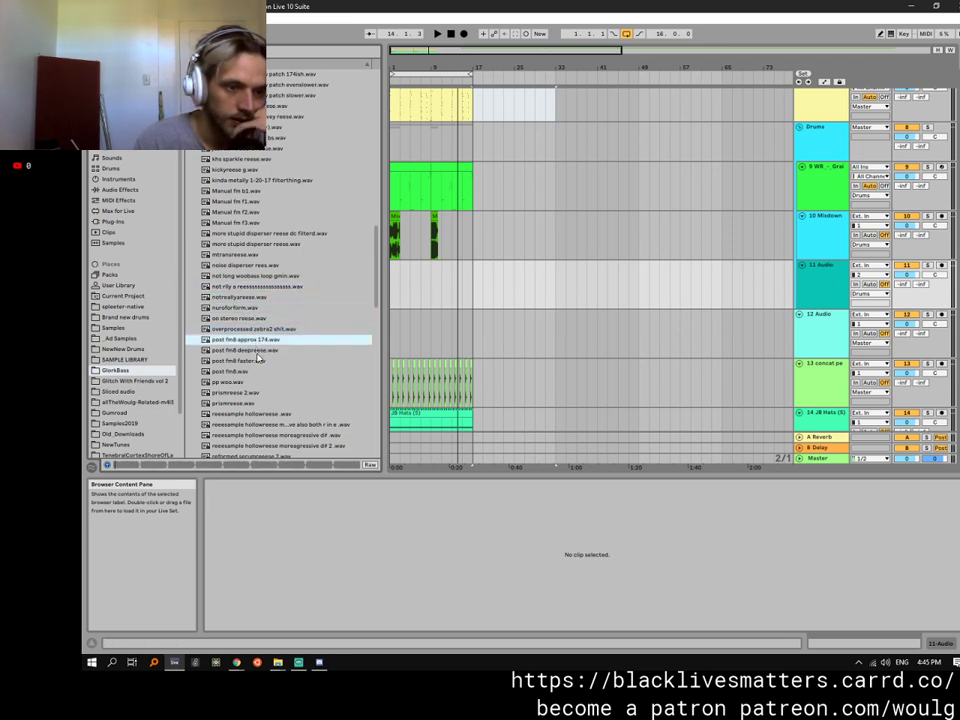
pyautogui.press('Down')
pyautogui.press('Down')
pyautogui.press('Down')
pyautogui.press('Down')
pyautogui.press('Down')
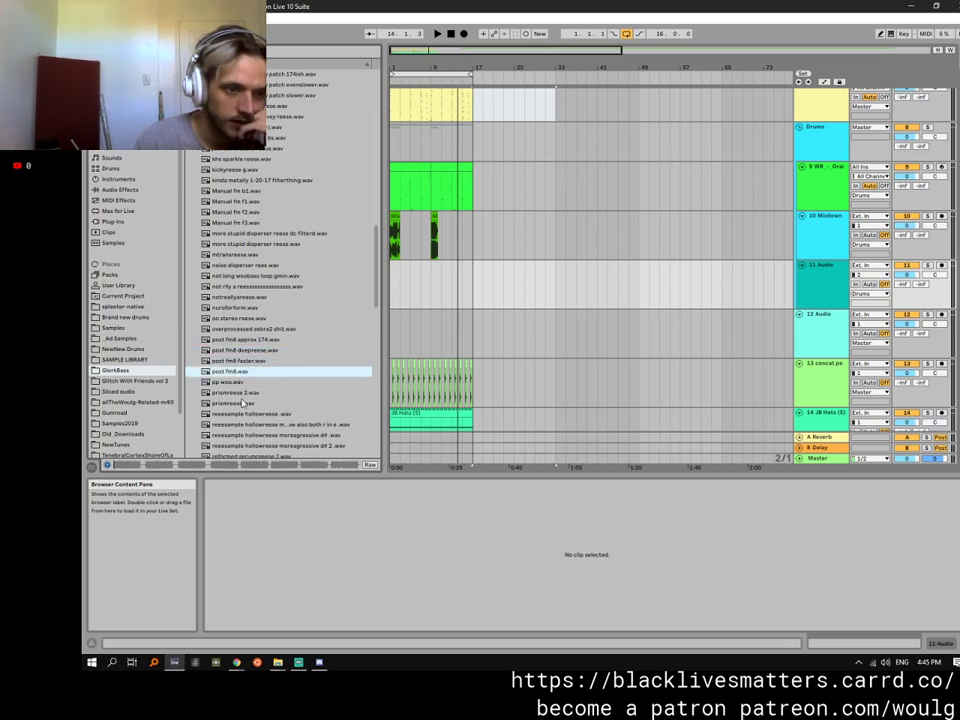
pyautogui.press('Up')
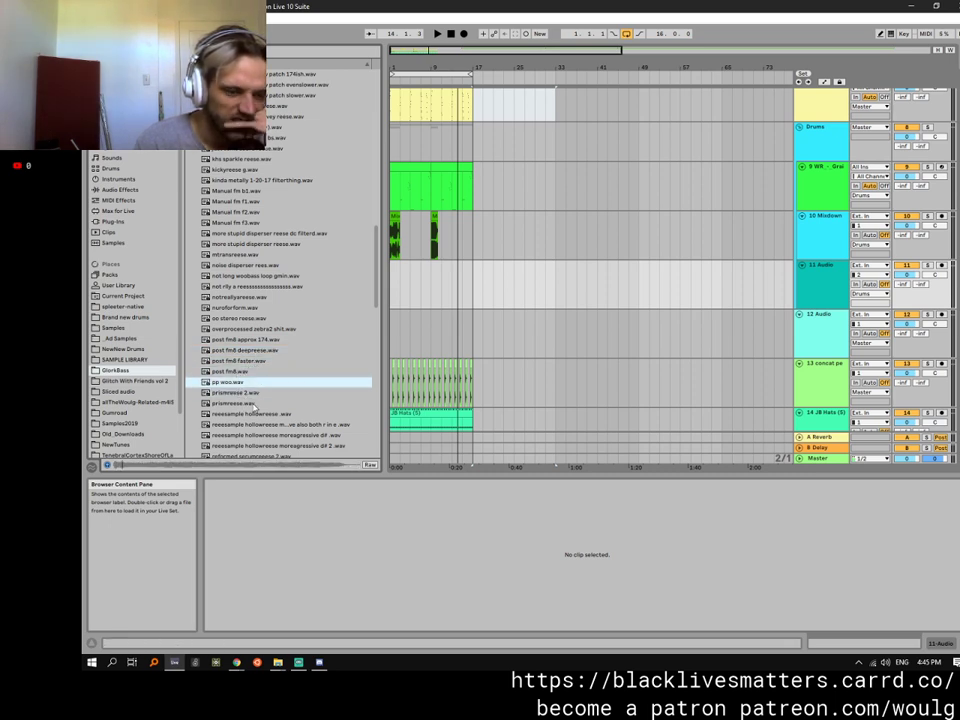
# Place pp woo.wav on track 11, shorten it to two beats, move it to bar 3 and play it.
pyautogui.moveTo(240, 381); pyautogui.dragTo(411, 308)
pyautogui.moveTo(422, 77); pyautogui.dragTo(416, 279)
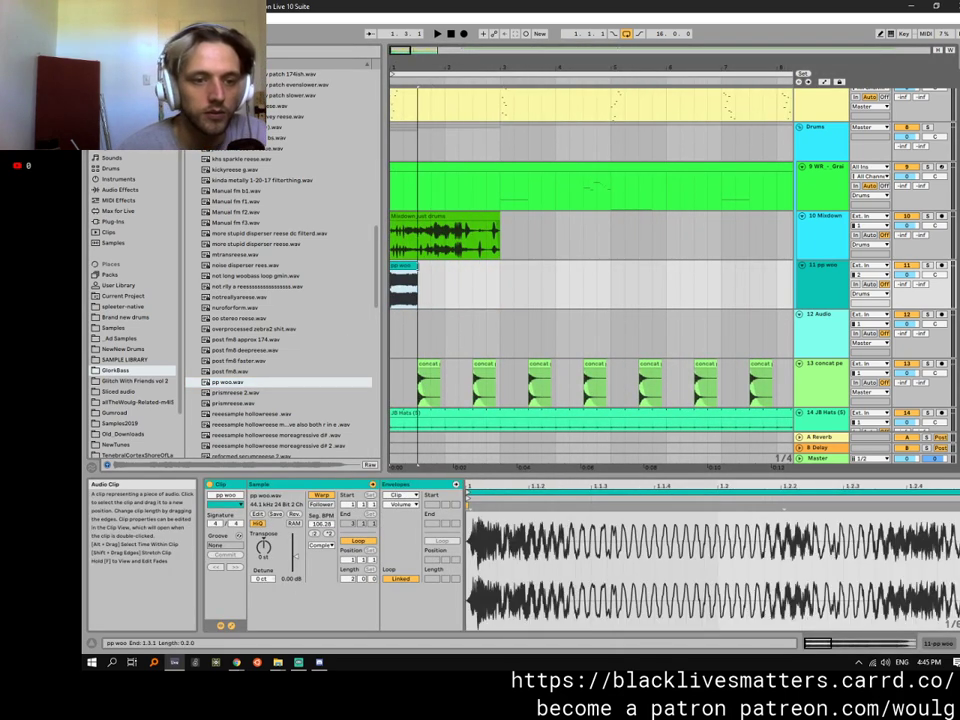
pyautogui.press('space')
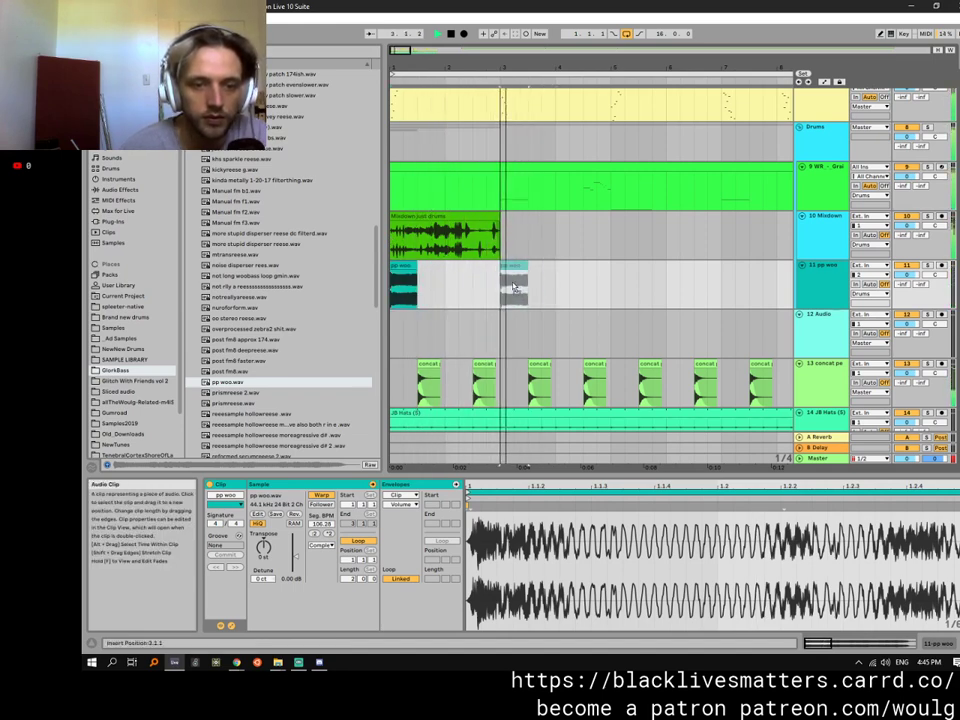
pyautogui.moveTo(401, 267); pyautogui.dragTo(511, 267)
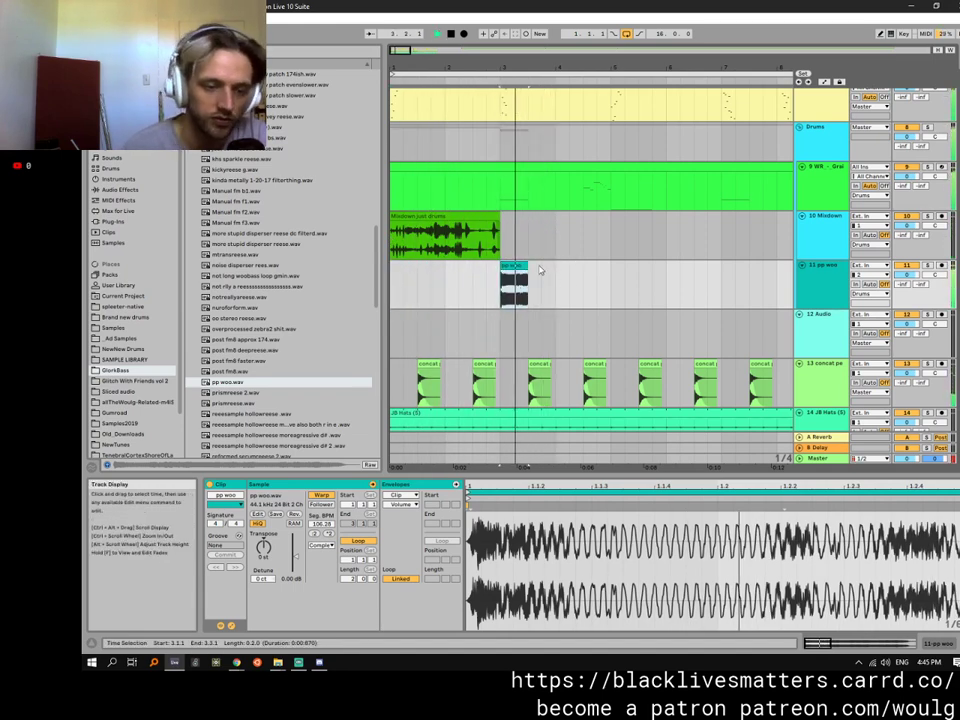
pyautogui.click(507, 278)
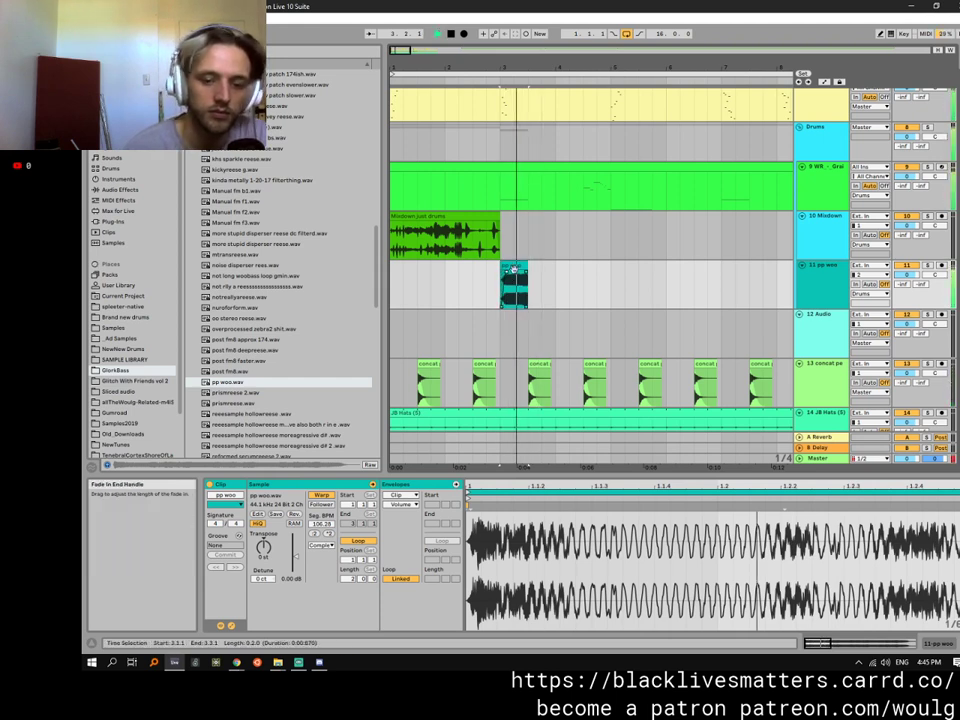
# Create a warp marker in the pp woo clip and shift it to about 1.2.2.
pyautogui.click(785, 545)
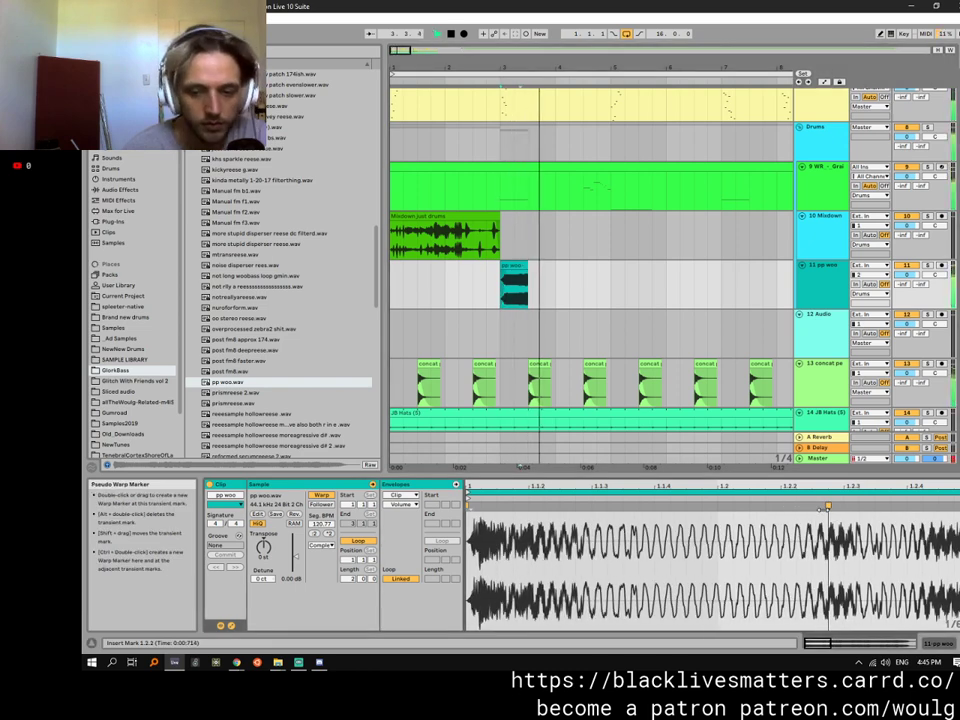
pyautogui.moveTo(822, 509); pyautogui.dragTo(776, 509)
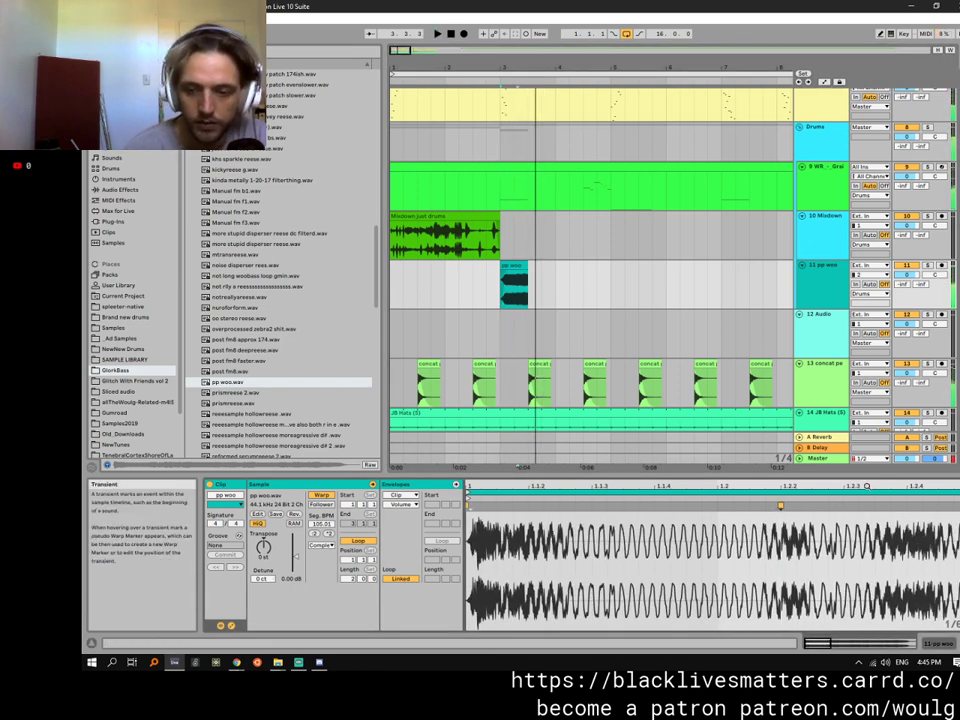
pyautogui.moveTo(867, 486); pyautogui.dragTo(568, 420)
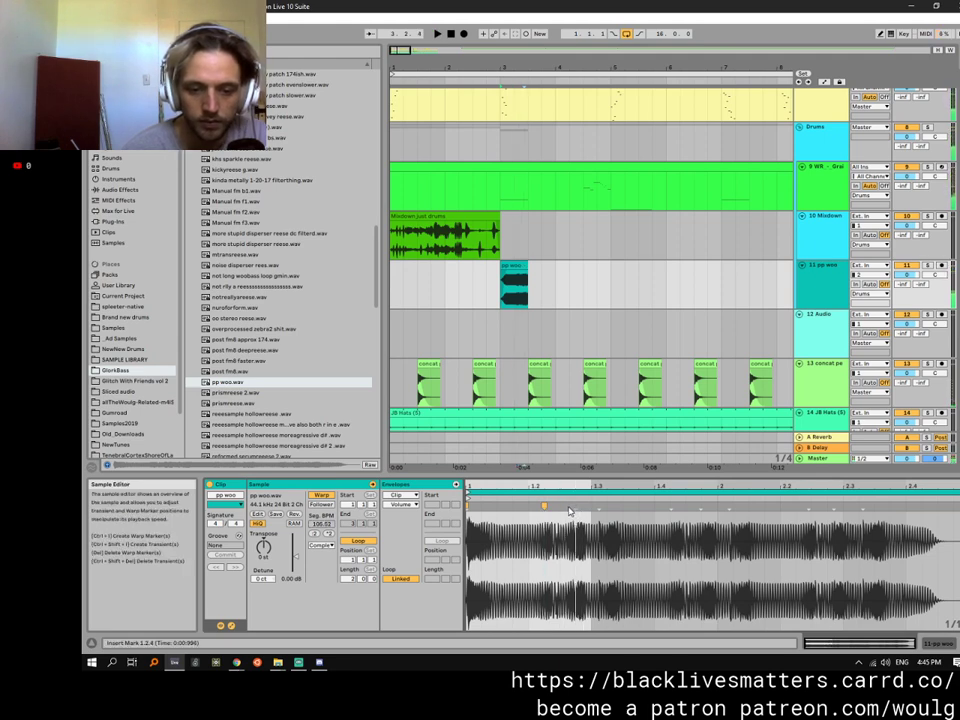
# Adjust the pp woo clip's warping with markers at about 1.2.3 and 1.3.1, replaying it between adjustments.
pyautogui.doubleClick(569, 507)
pyautogui.press('space')
pyautogui.moveTo(569, 507); pyautogui.dragTo(606, 507)
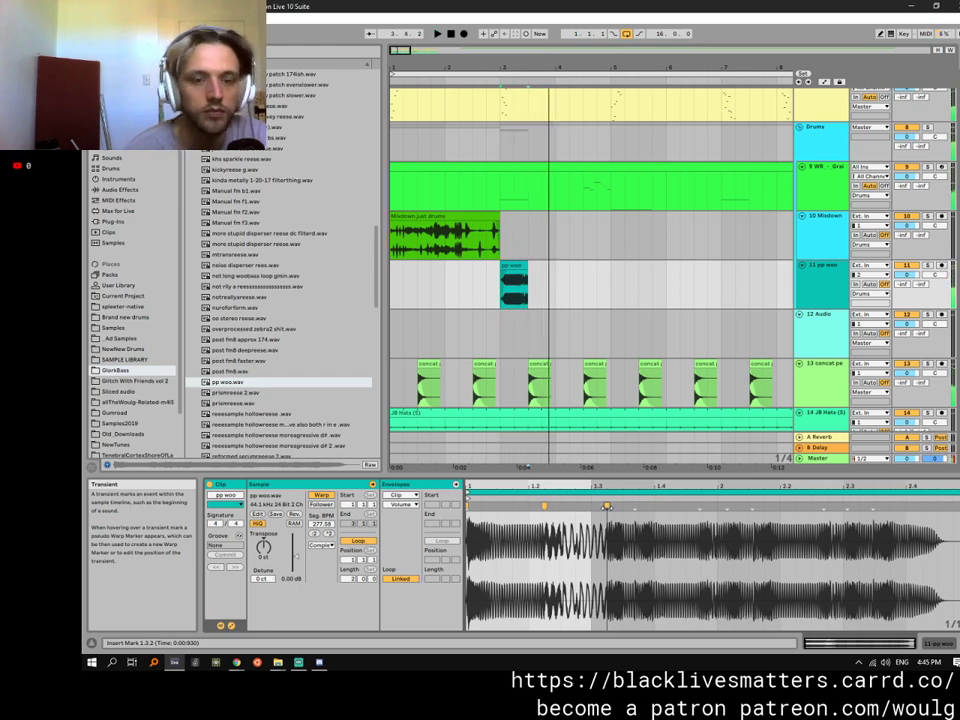
pyautogui.moveTo(606, 507)
pyautogui.mouseDown()
pyautogui.moveTo(560, 507)
pyautogui.moveTo(576, 507)
pyautogui.mouseUp()
pyautogui.press('space')
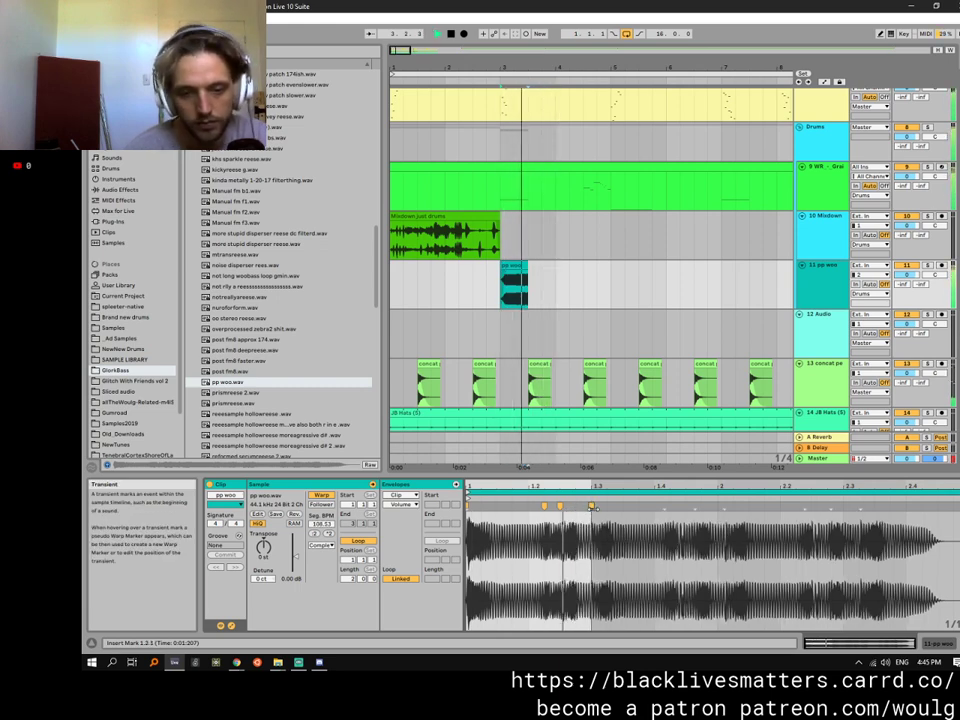
pyautogui.moveTo(577, 507)
pyautogui.mouseDown()
pyautogui.moveTo(591, 507)
pyautogui.moveTo(560, 507)
pyautogui.mouseUp()
pyautogui.press('space')
pyautogui.press('space')
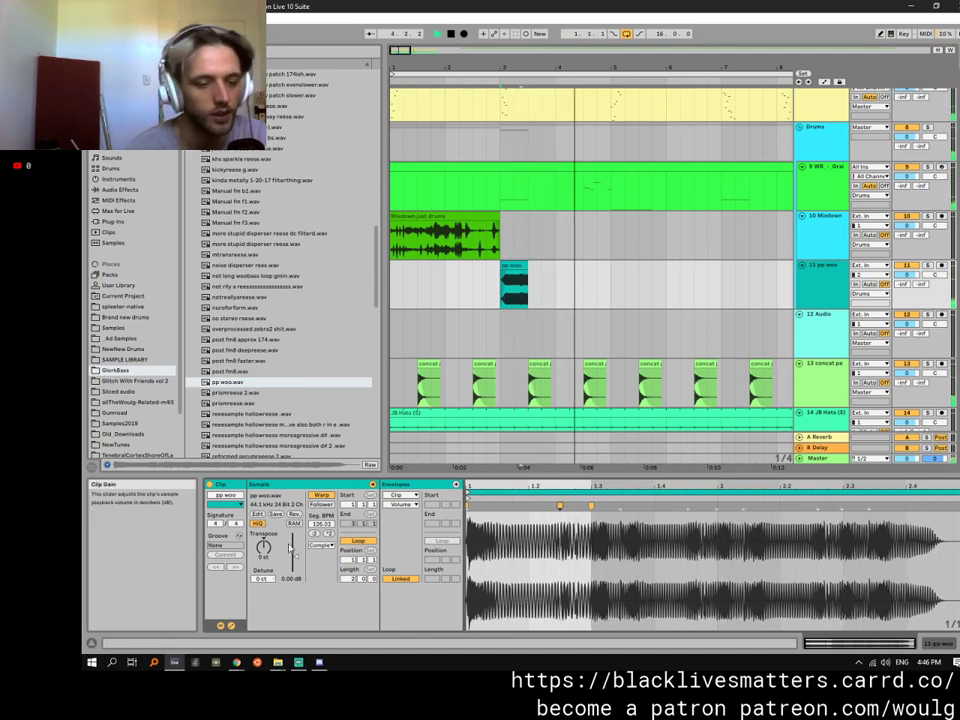
# Select the pp woo clip's transposition envelope, then move the clip to 3.3.1 and play the passage.
pyautogui.click(263, 548)
pyautogui.moveTo(263, 548); pyautogui.dragTo(263, 556)
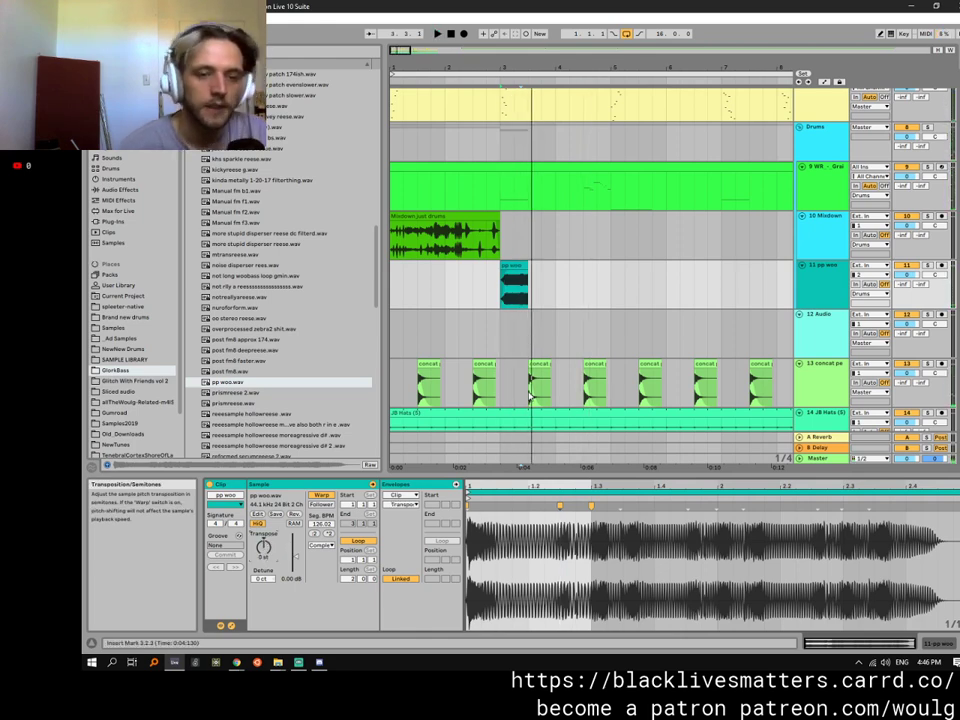
pyautogui.scroll(3, 526, 300)
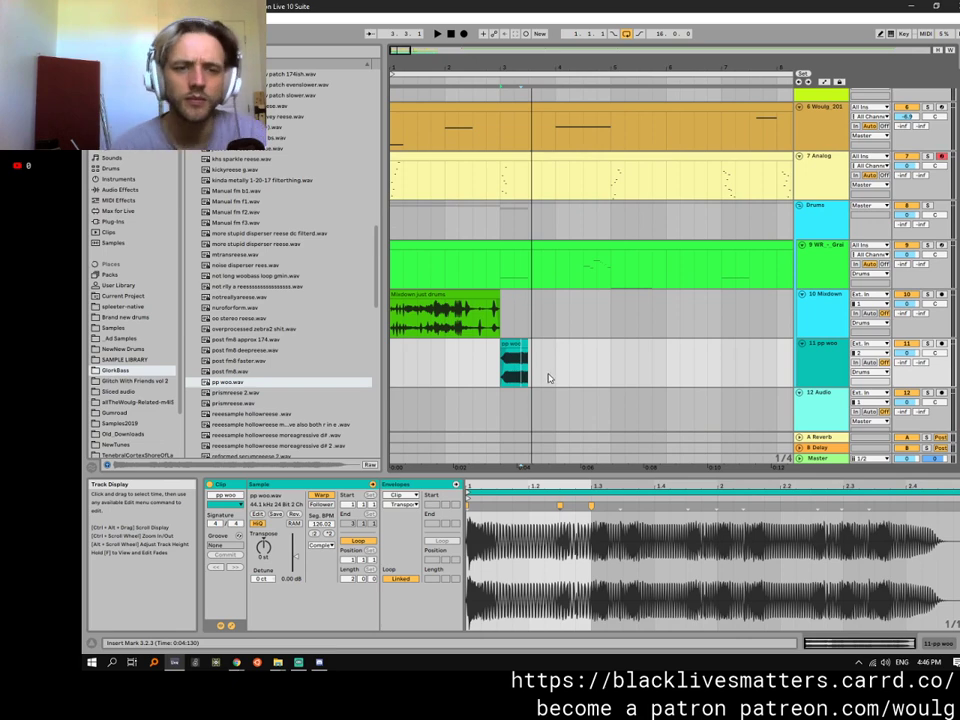
pyautogui.scroll(6, 580, 330)
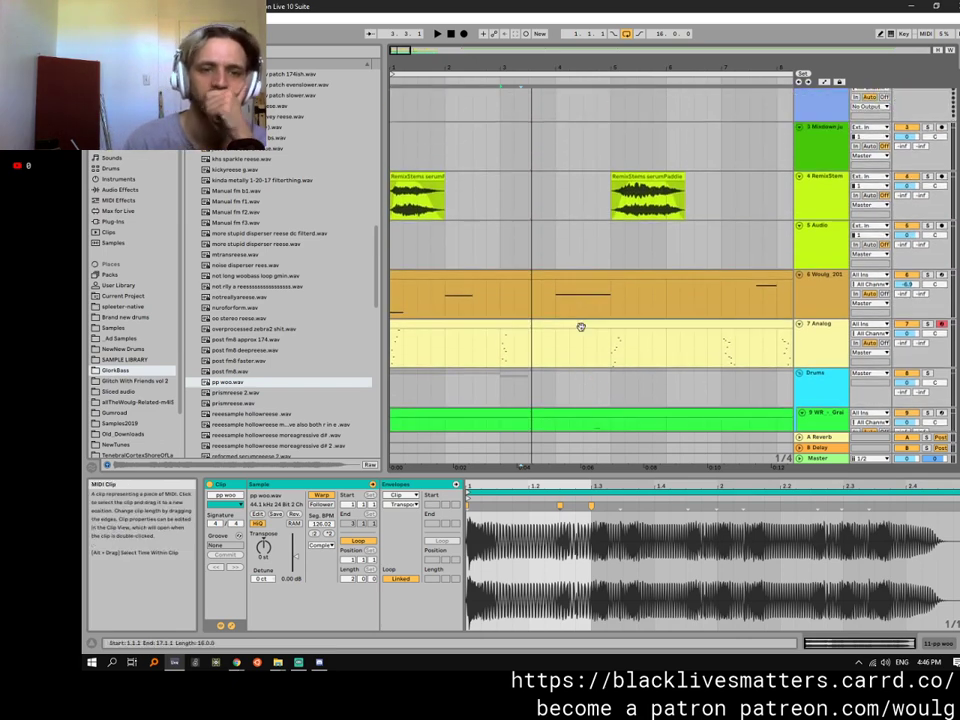
pyautogui.scroll(-1, 583, 328)
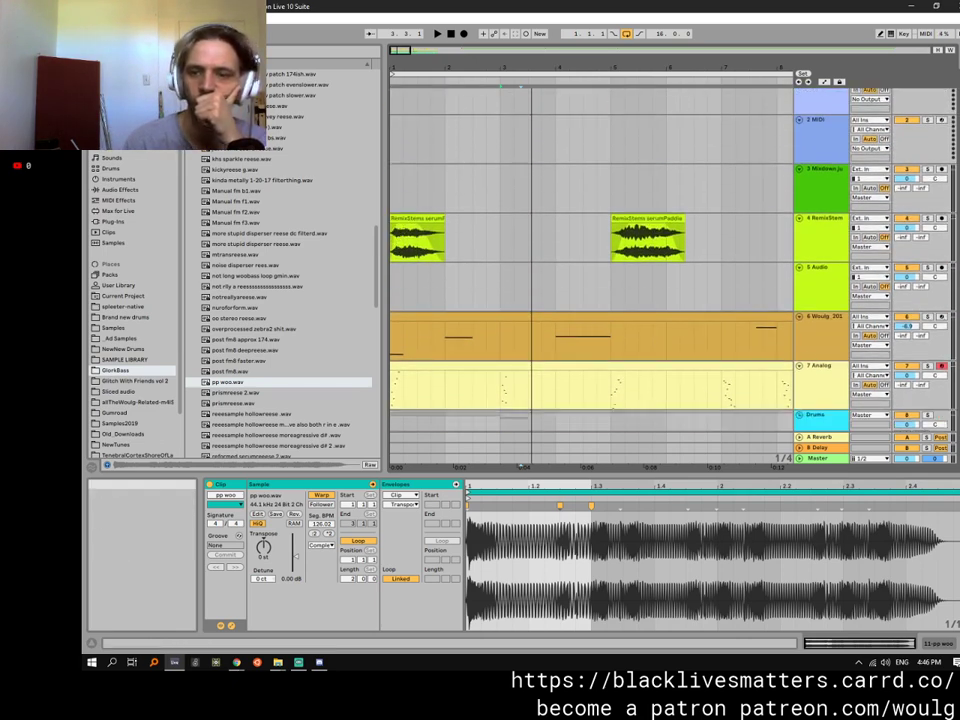
pyautogui.scroll(-5, 600, 270)
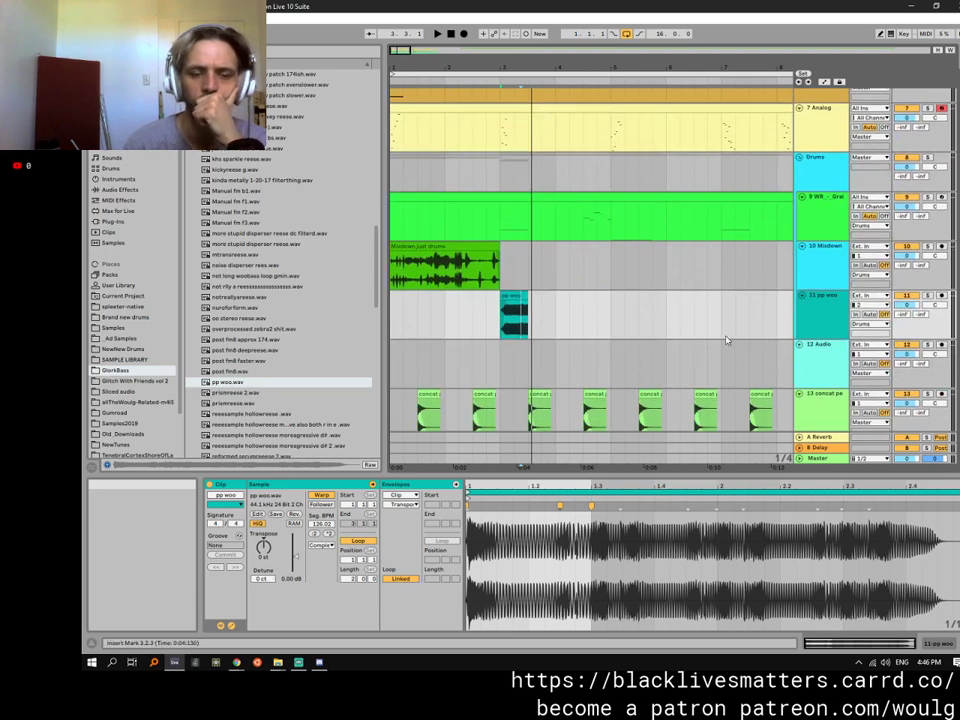
pyautogui.moveTo(513, 298); pyautogui.dragTo(541, 298)
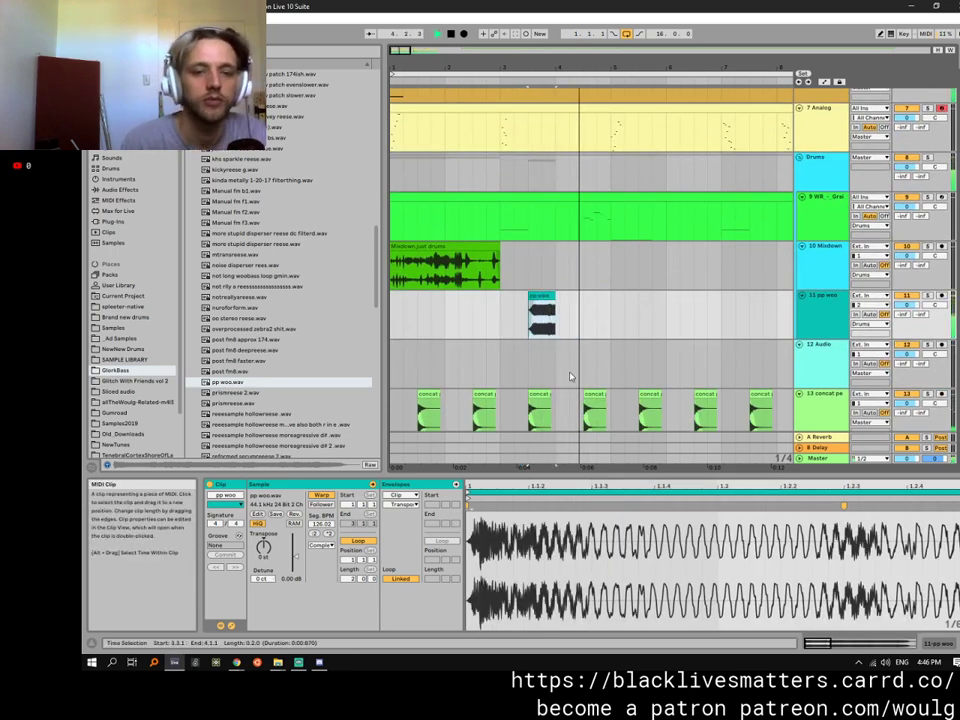
# Replay the passage around bar 3, then move the pp woo clip to 1.1.1 and play it there.
pyautogui.press('space')
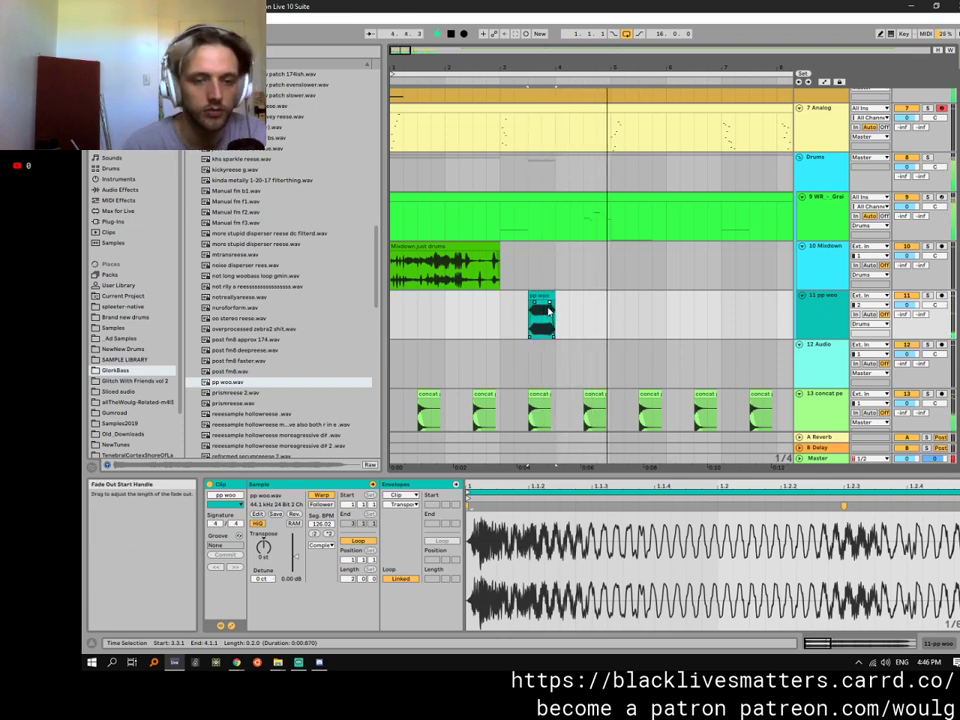
pyautogui.press('space')
pyautogui.click(394, 315)
pyautogui.press('space')
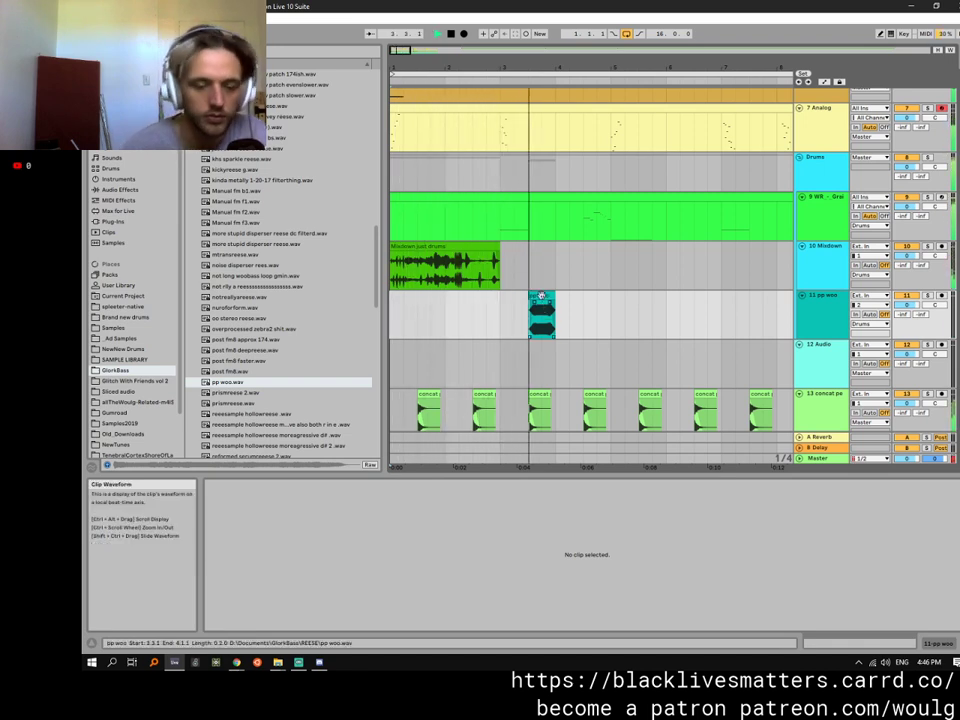
pyautogui.press('space')
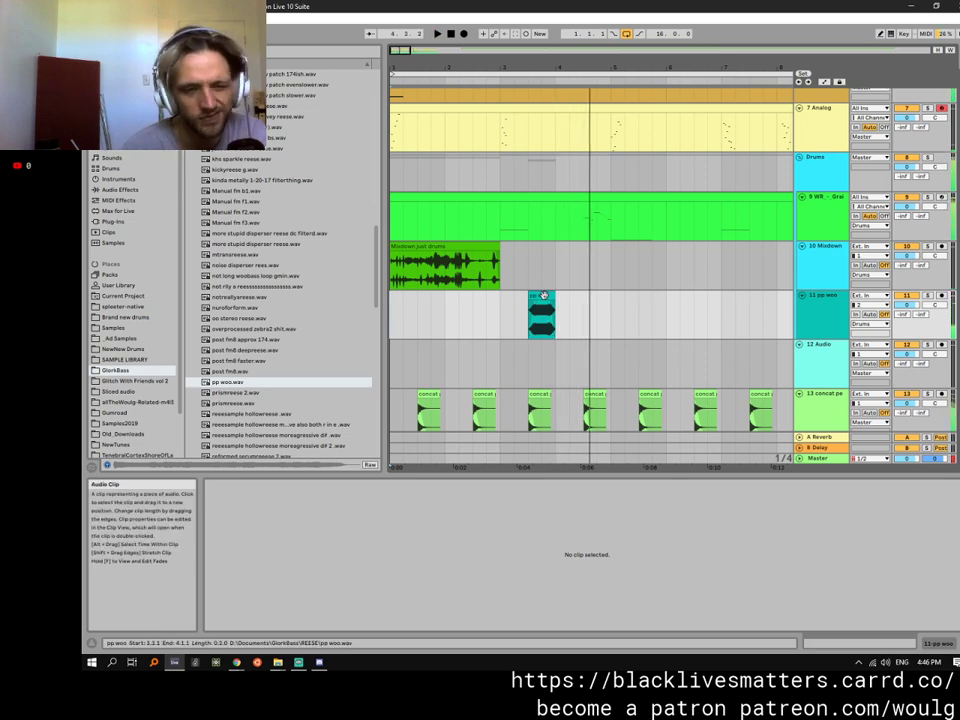
pyautogui.moveTo(544, 297); pyautogui.dragTo(404, 296)
pyautogui.press('space')
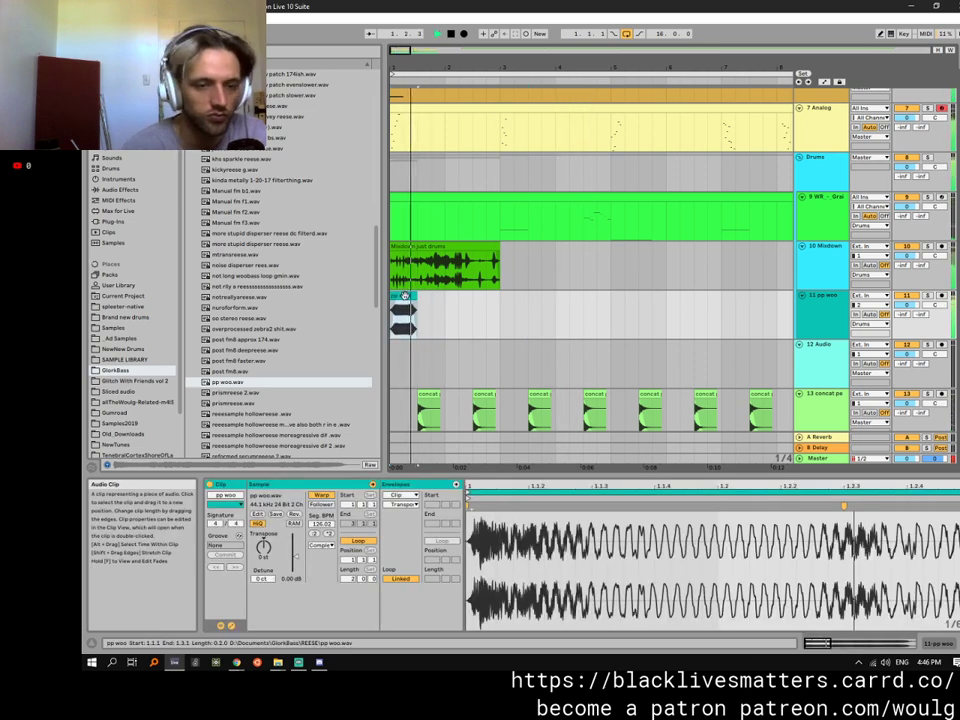
# Trim the start of the first Mixdown just drums clip to 1.3.1 and play from the beginning.
pyautogui.moveTo(392, 250); pyautogui.dragTo(417, 251)
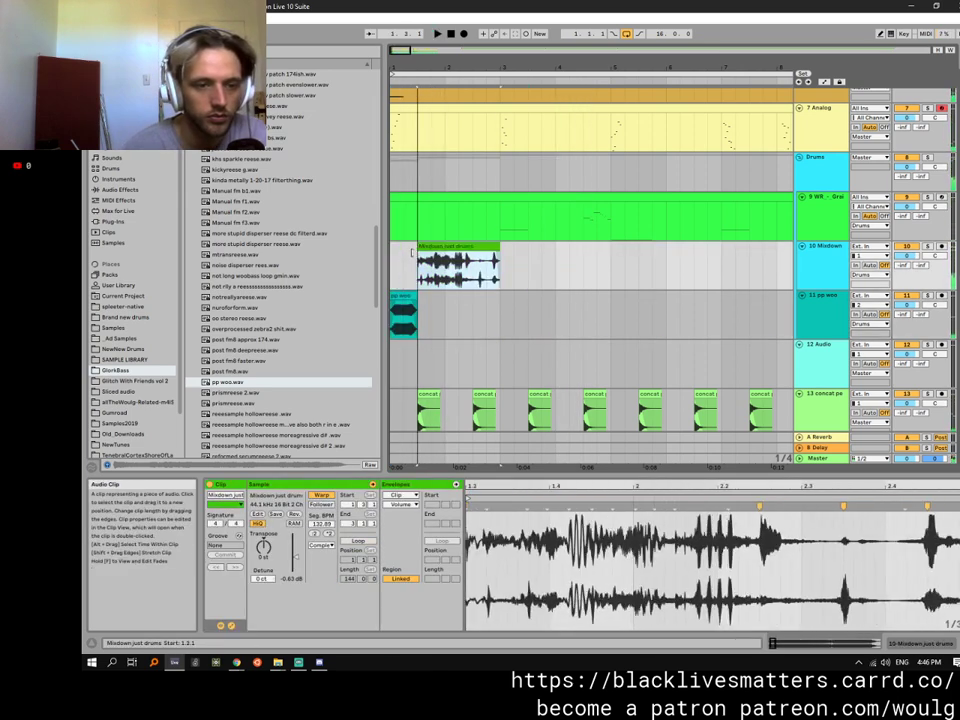
pyautogui.press('space')
pyautogui.click(394, 266)
pyautogui.press('space')
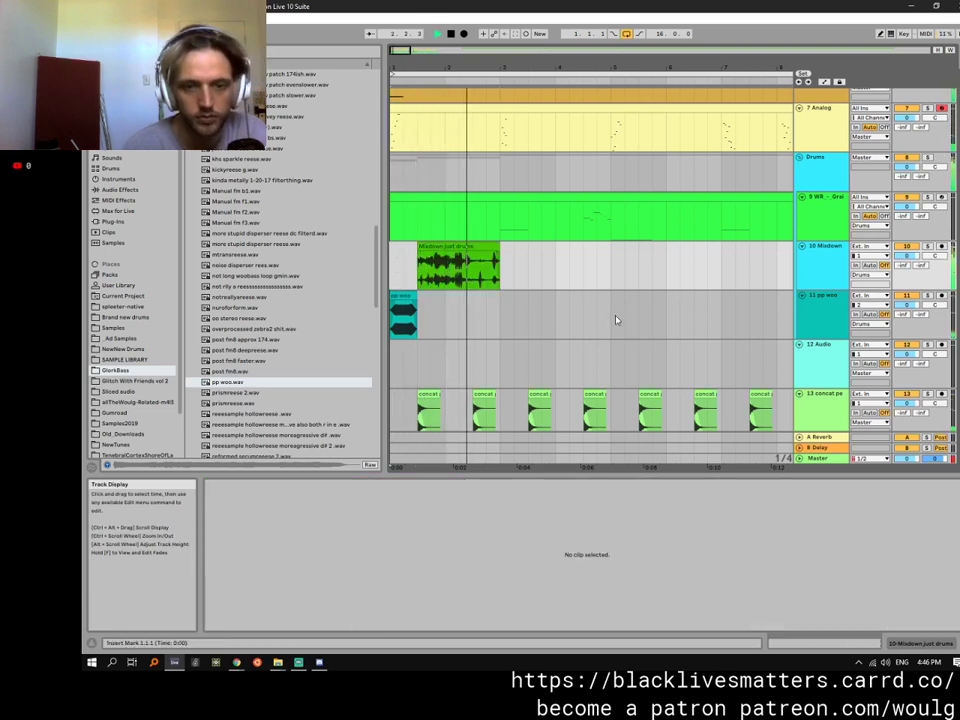
# Duplicate bars 1 to 4 of the pp woo track so a second clip starts at 5.1.1.
pyautogui.moveTo(608, 320); pyautogui.dragTo(390, 300)
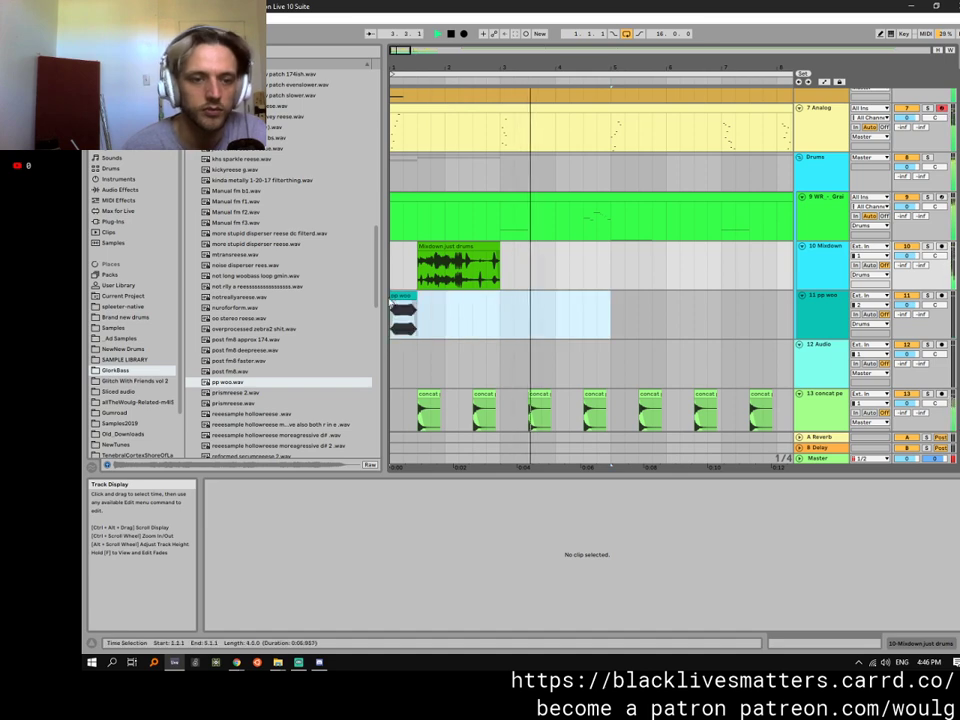
pyautogui.hotkey('ctrl', 'd')
pyautogui.scroll(1, 528, 262)
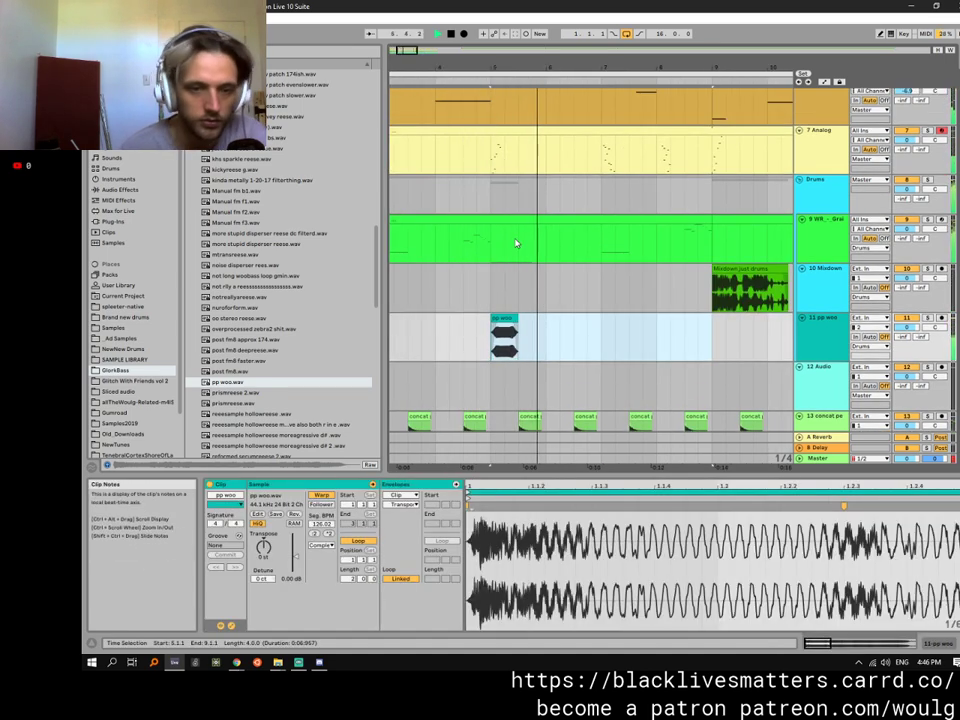
# Transpose the pp woo clip at bar 5 to 9 st and play it.
pyautogui.click(497, 329)
pyautogui.click(505, 319)
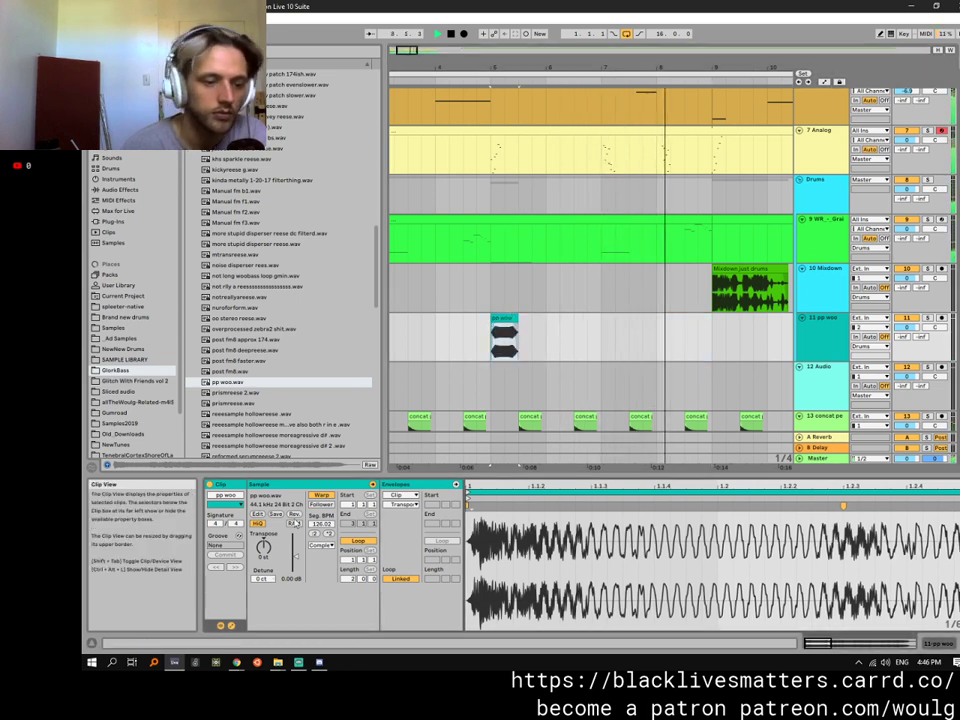
pyautogui.press('space')
pyautogui.press('space')
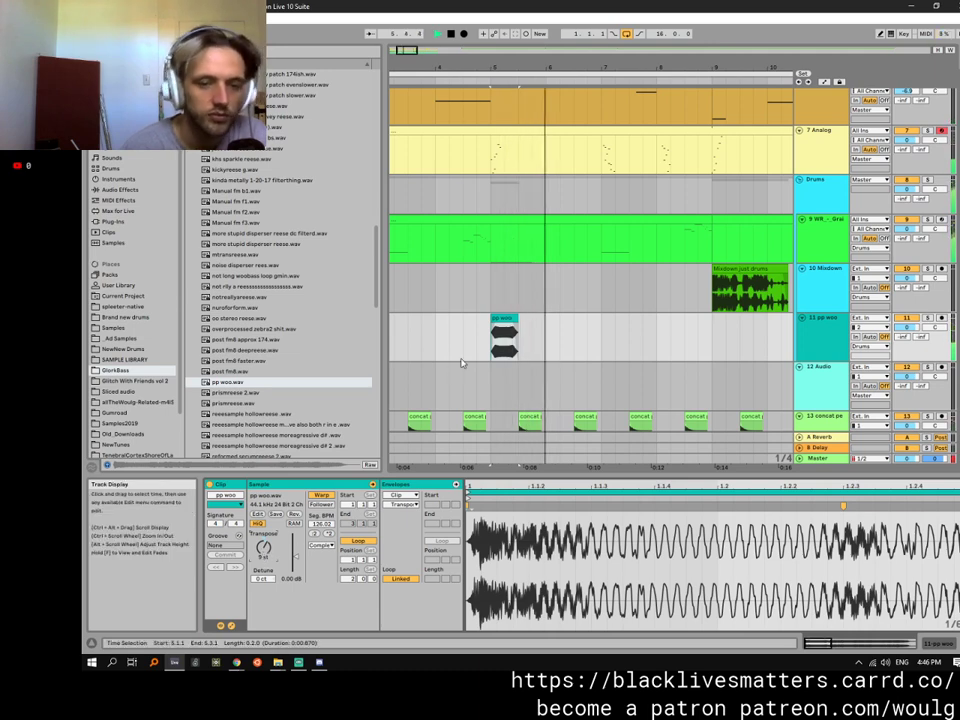
pyautogui.click(505, 318)
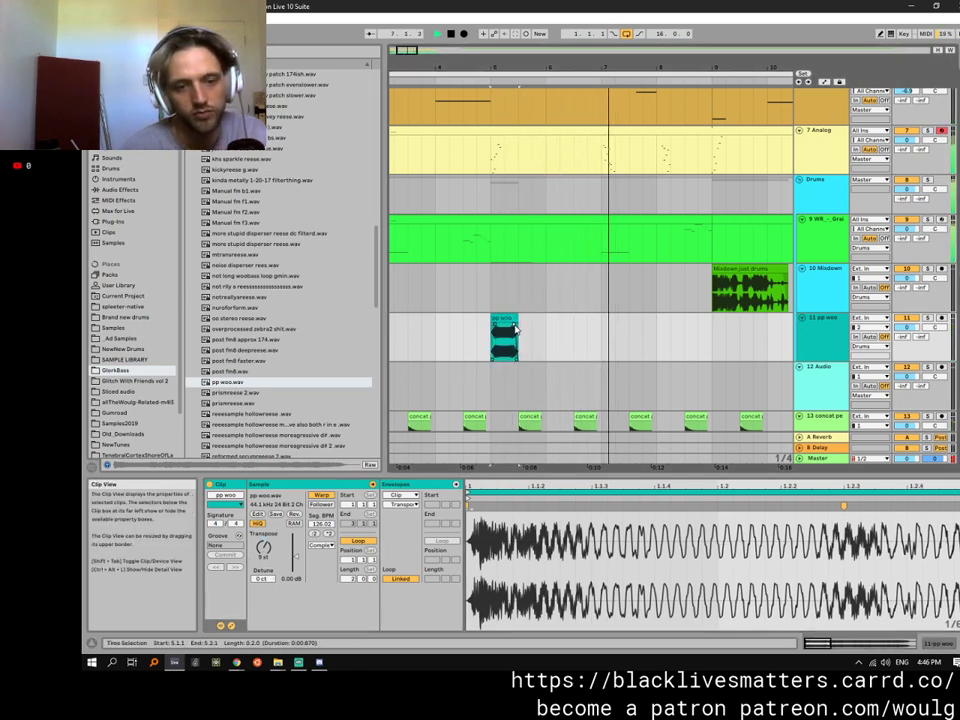
# Duplicate the first eight bars of the pp woo track to bar 9.
pyautogui.click(694, 50)
pyautogui.moveTo(690, 67); pyautogui.dragTo(690, 20)
pyautogui.keyDown('ctrl'); pyautogui.scroll(8, 550, 343); pyautogui.keyUp('ctrl')
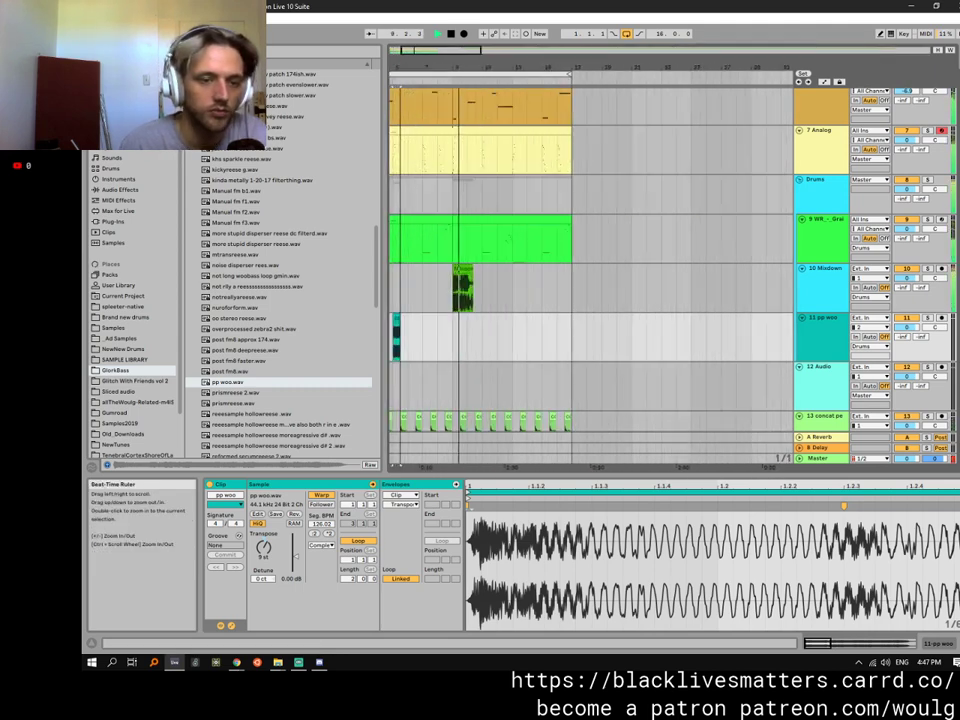
pyautogui.moveTo(550, 343); pyautogui.dragTo(394, 343)
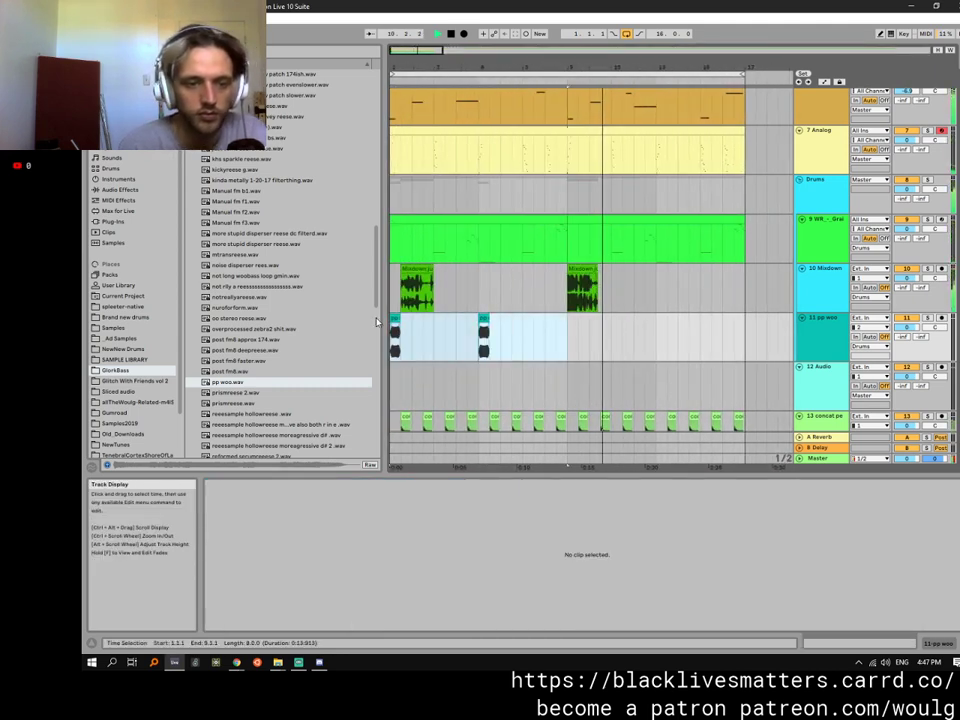
pyautogui.hotkey('ctrl', 'd')
# Split the Mixdown just drums clip at 9.2.3 and shorten its first part to end at about 9.1.2.
pyautogui.keyDown('ctrl'); pyautogui.scroll(9, 575, 300); pyautogui.keyUp('ctrl')
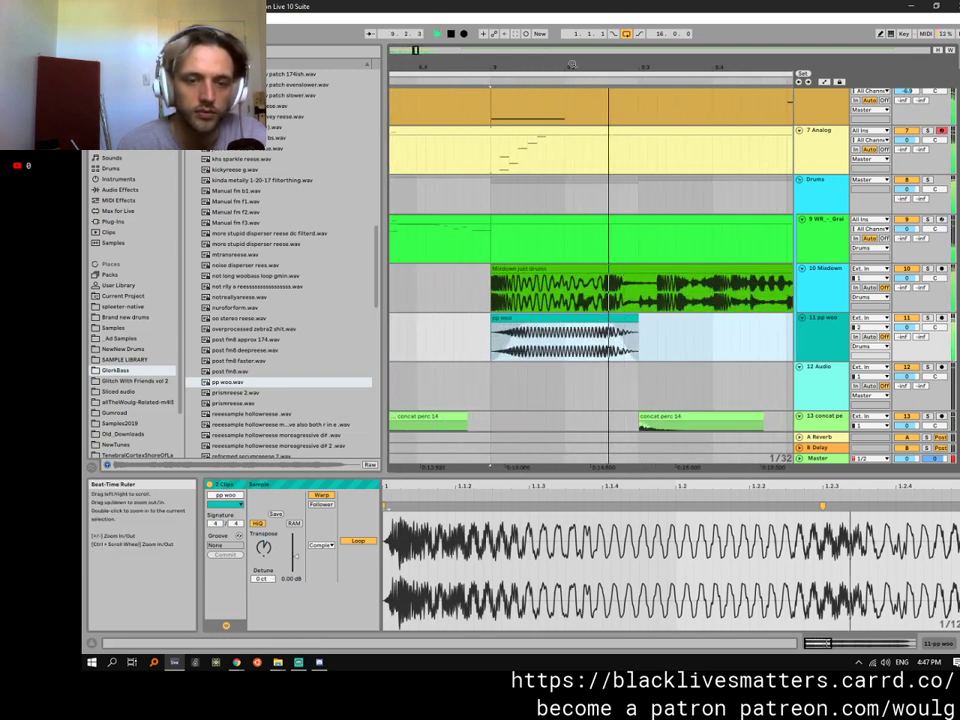
pyautogui.click(600, 300)
pyautogui.hotkey('ctrl', 'e')
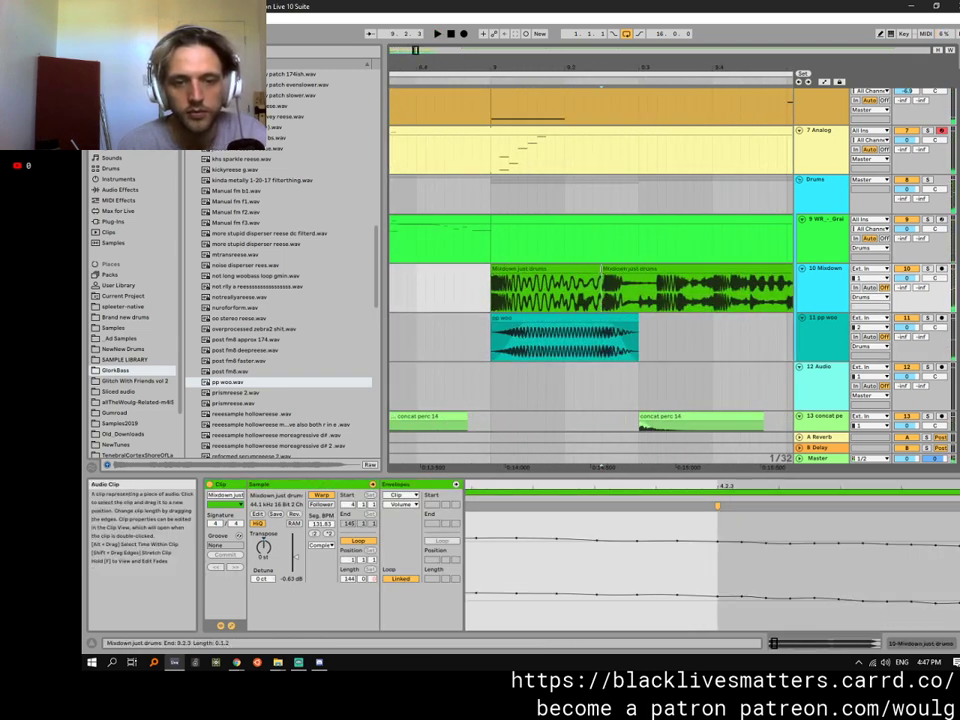
pyautogui.moveTo(600, 269); pyautogui.dragTo(516, 268)
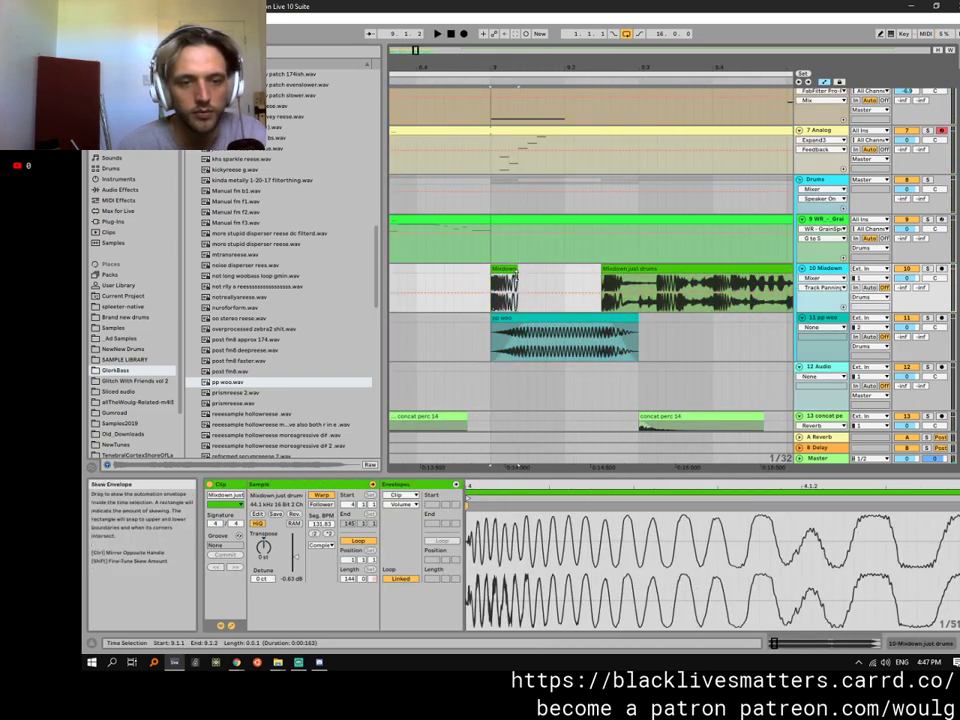
pyautogui.click(509, 296)
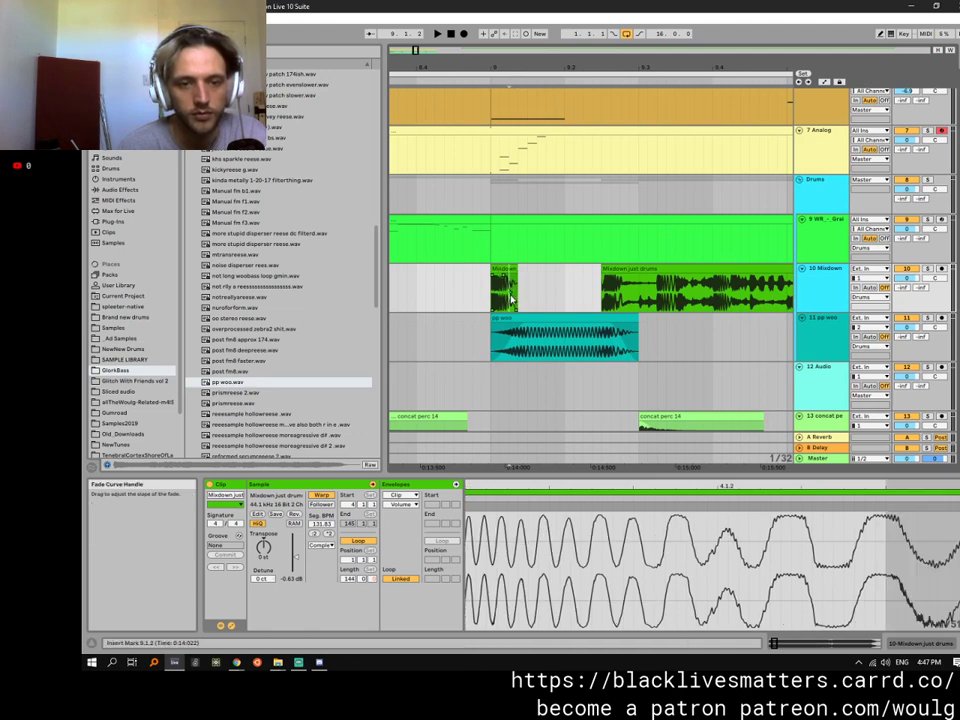
# Split off the drum mixdown slice from 9.2.3 to 9.2.4 and play the passage from bar 9.
pyautogui.moveTo(628, 304); pyautogui.dragTo(606, 274)
pyautogui.hotkey('ctrl', 'e')
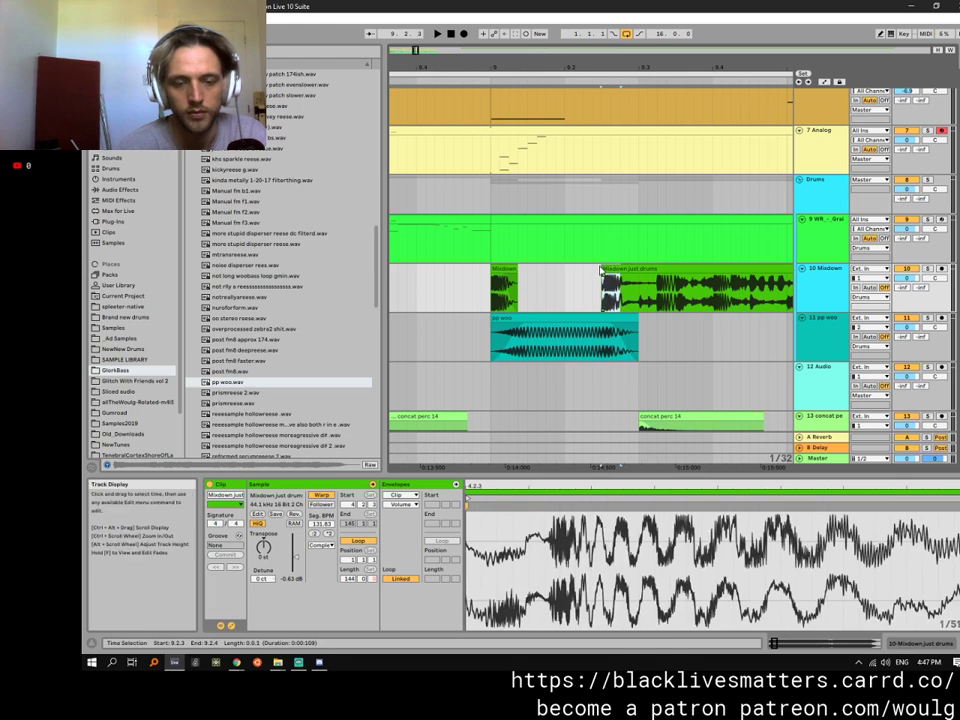
pyautogui.click(495, 303)
pyautogui.press('space')
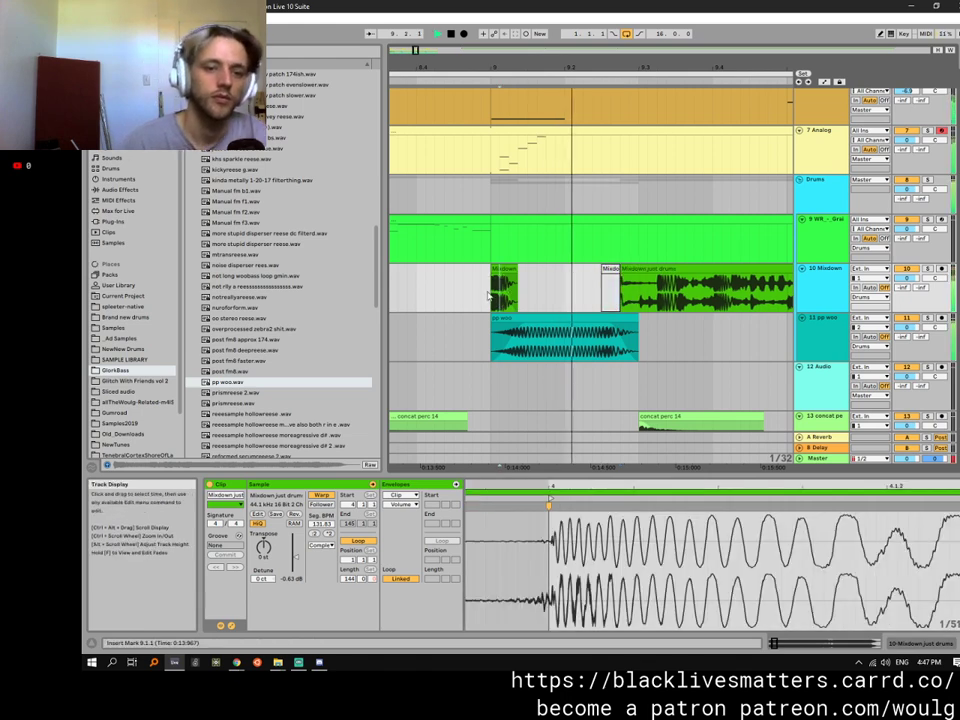
pyautogui.press('space')
pyautogui.press('space')
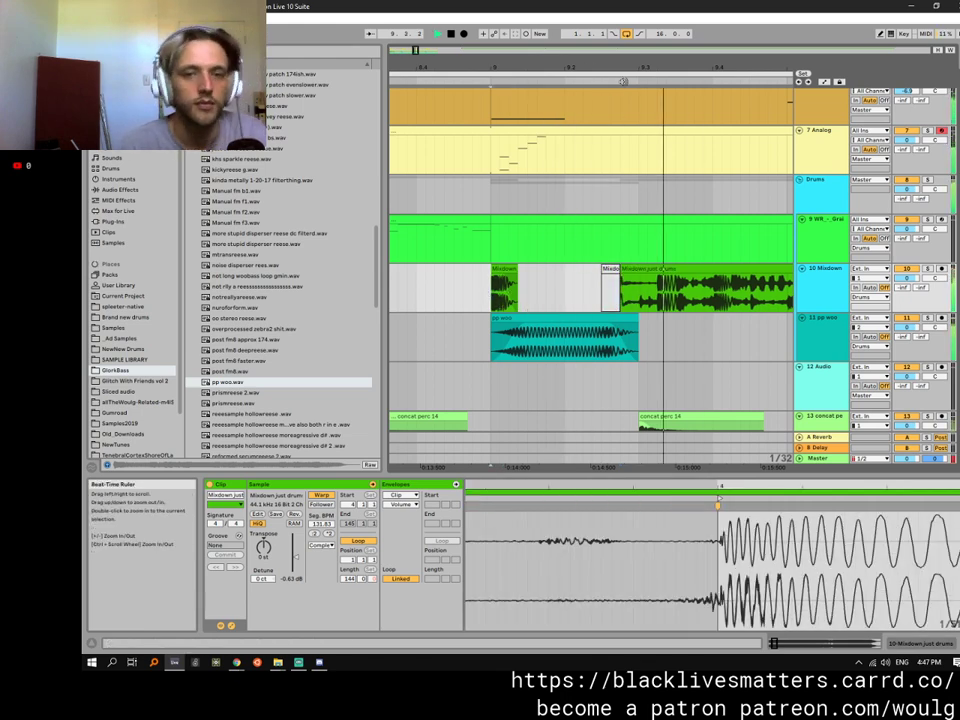
# Paste the transposed pp woo clip at 16.1.1 on track 11, filling the bar up to bar 17.
pyautogui.moveTo(619, 67); pyautogui.dragTo(619, 8)
pyautogui.moveTo(536, 25); pyautogui.dragTo(536, 10)
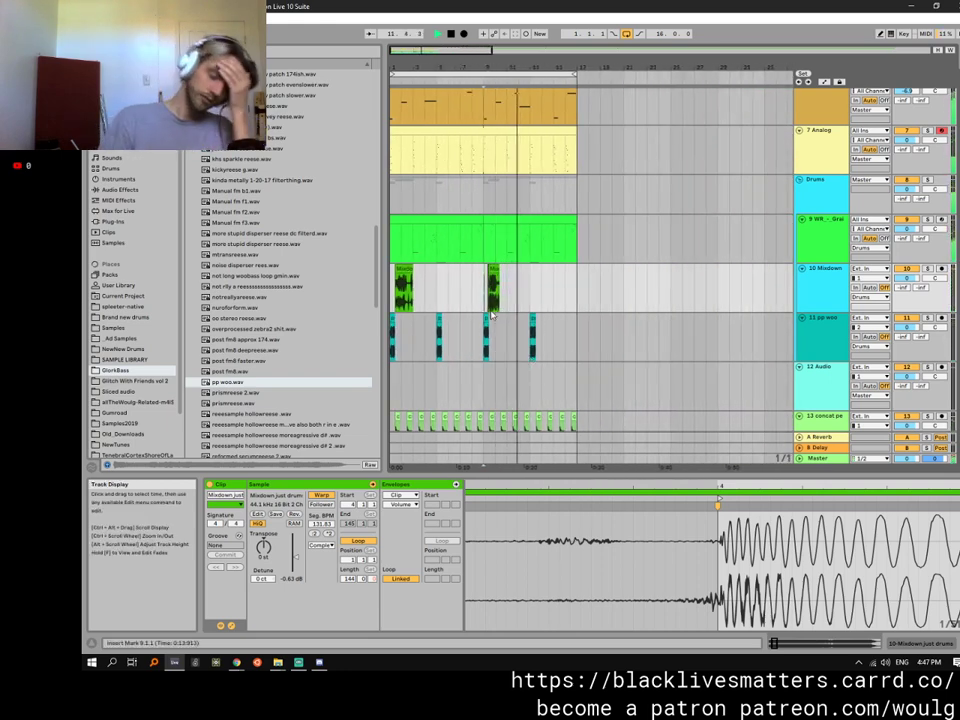
pyautogui.scroll(-2, 437, 343)
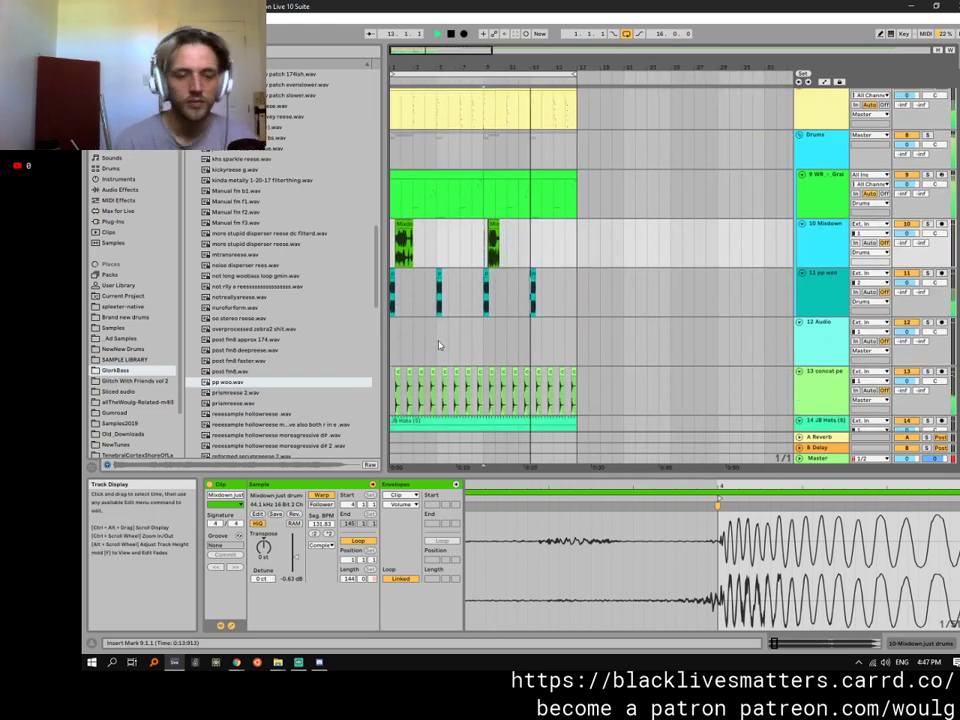
pyautogui.scroll(-2, 435, 320)
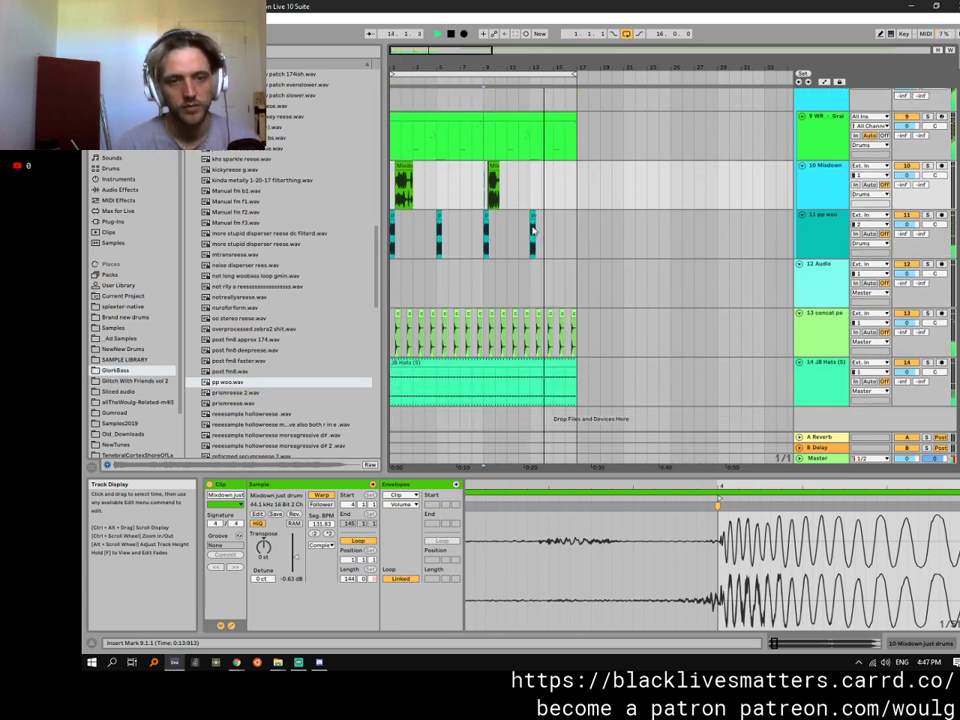
pyautogui.click(564, 225)
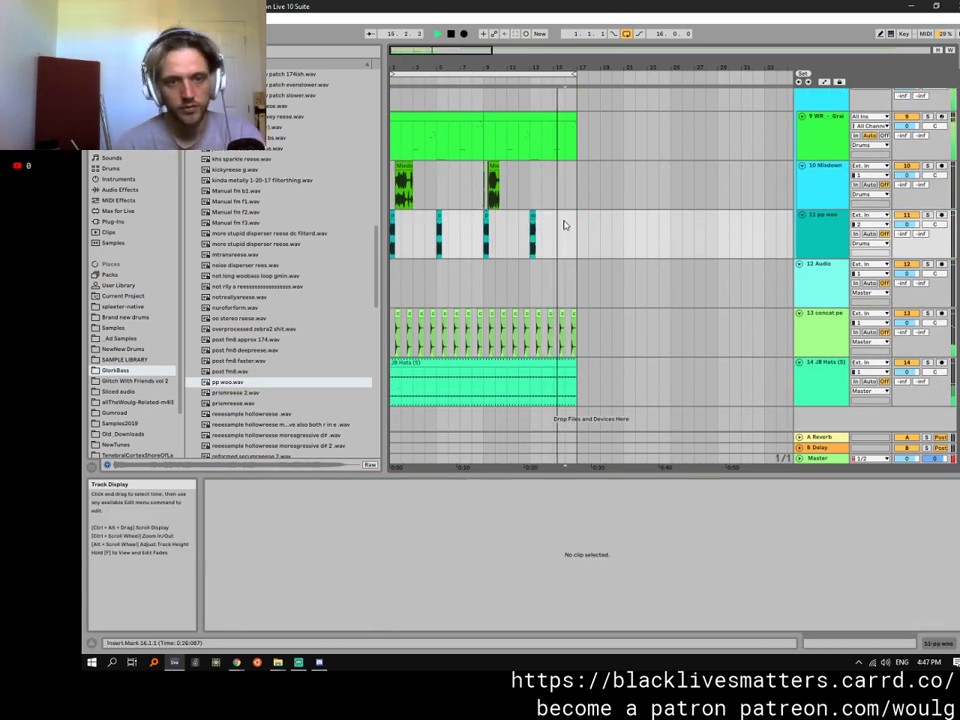
pyautogui.hotkey('ctrl', 'v')
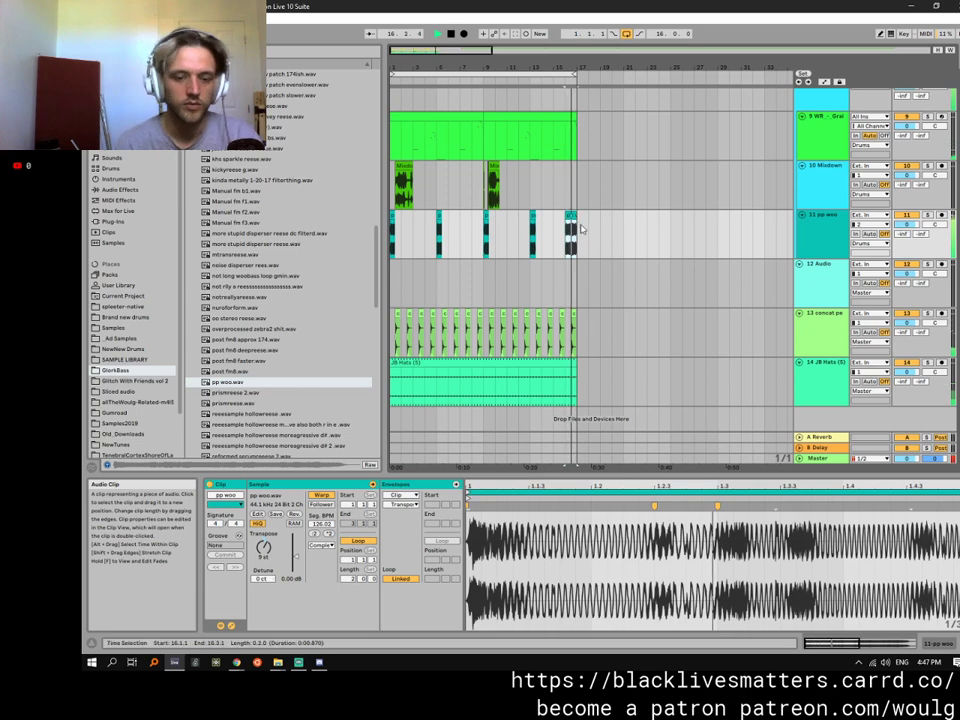
pyautogui.press('space')
# Move the start marker of the pp woo clip at bar 16 to 1.2.3 and play it.
pyautogui.moveTo(716, 487); pyautogui.dragTo(593, 485)
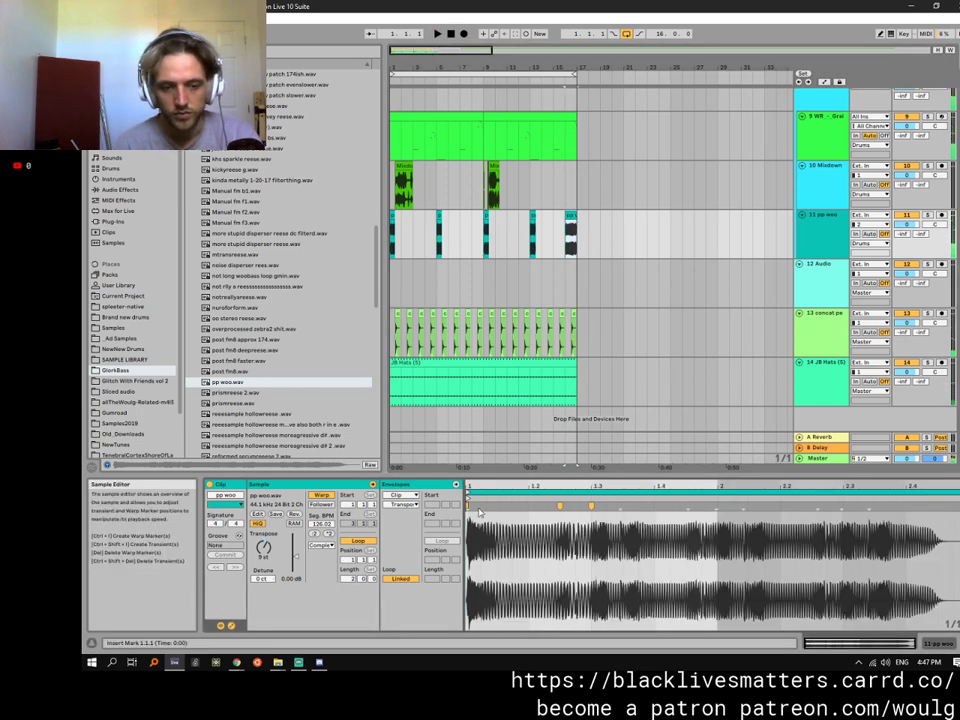
pyautogui.moveTo(467, 499); pyautogui.dragTo(563, 502)
pyautogui.press('space')
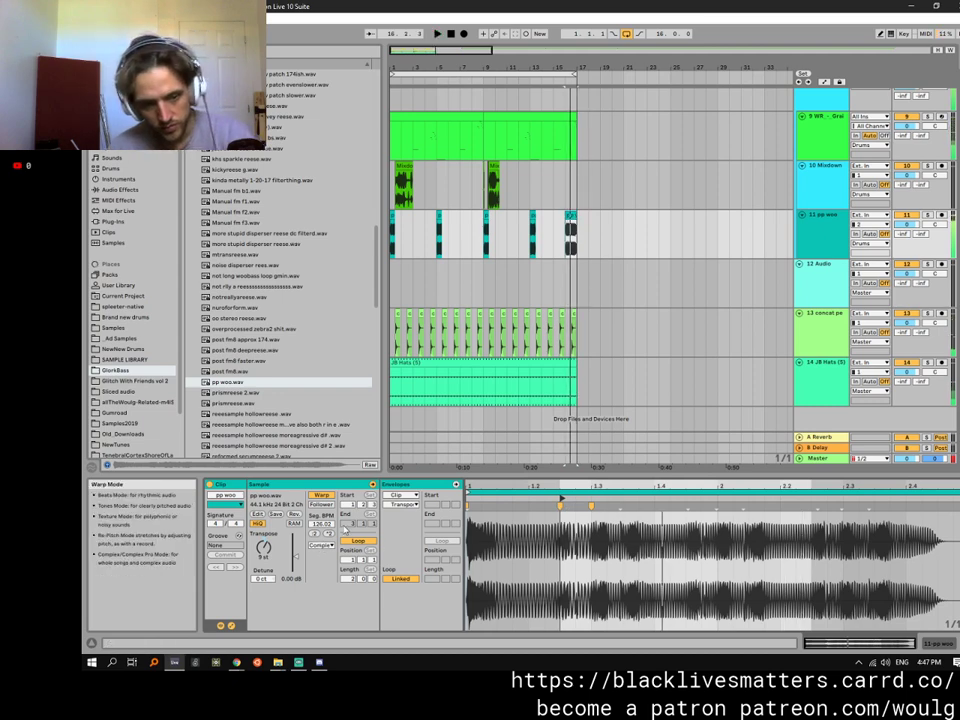
# Draw a transposition envelope in the bar 16 pp woo clip that slopes down to -1 st, and play it.
pyautogui.click(404, 504)
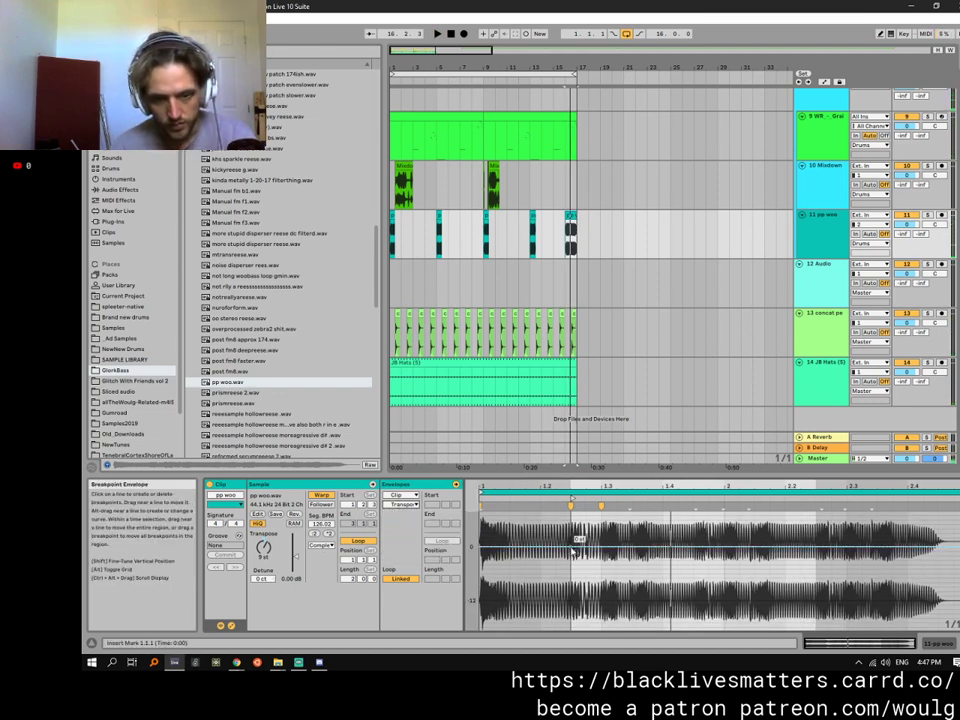
pyautogui.moveTo(711, 549); pyautogui.dragTo(706, 553)
pyautogui.press('space')
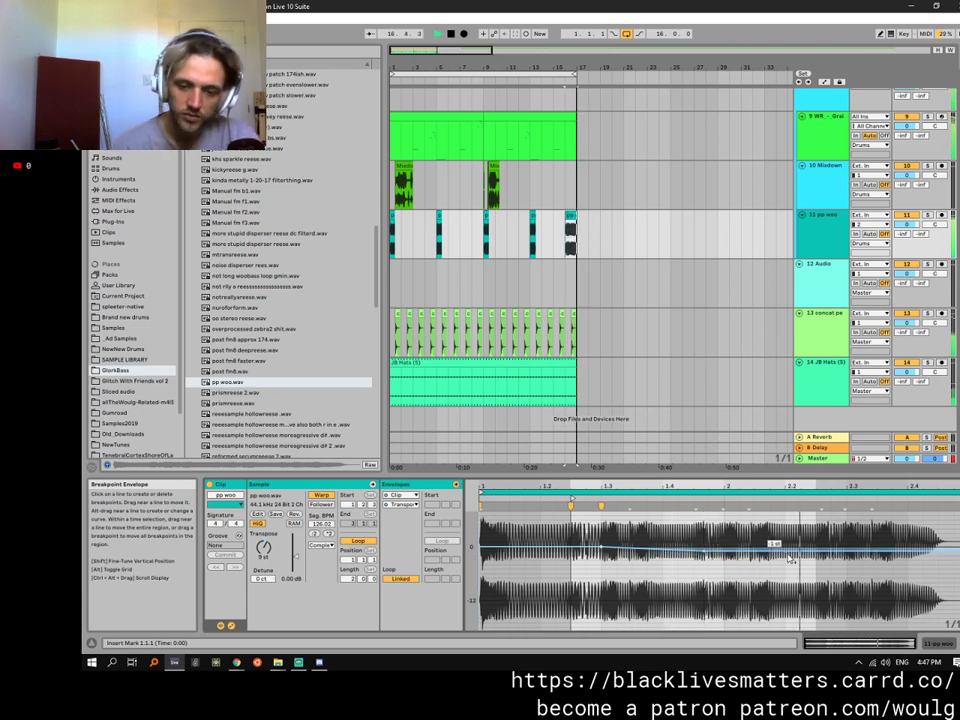
# Add warp markers at about 1.4.4 and 2.1.4 in the pp woo clip and lower its transposition envelope's end to -3 st, replaying it.
pyautogui.doubleClick(723, 505)
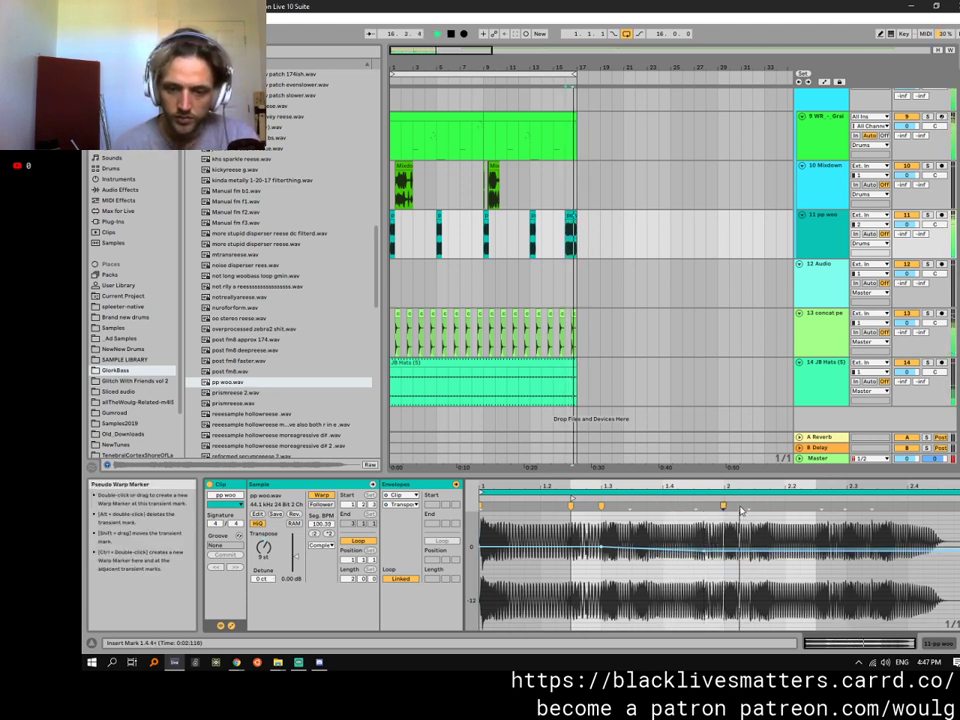
pyautogui.doubleClick(770, 505)
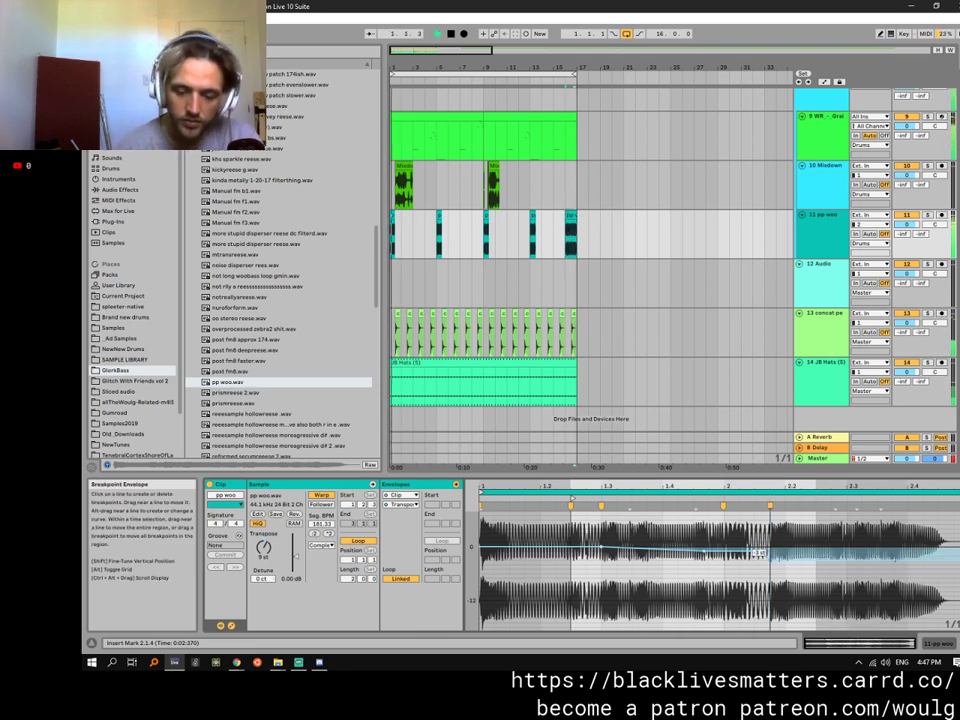
pyautogui.press('space')
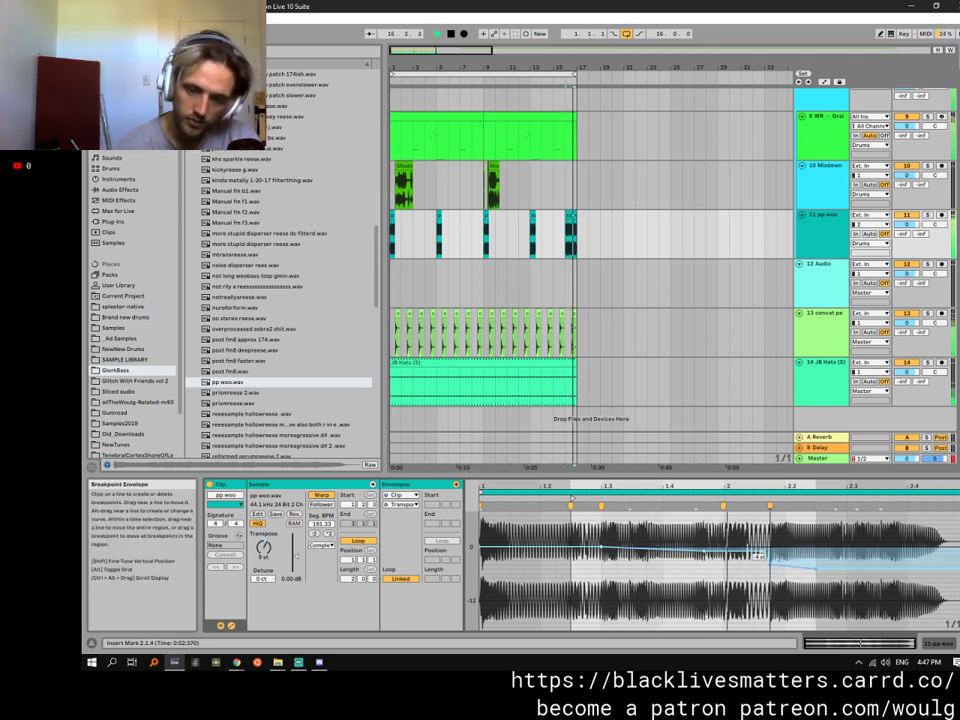
pyautogui.press('space')
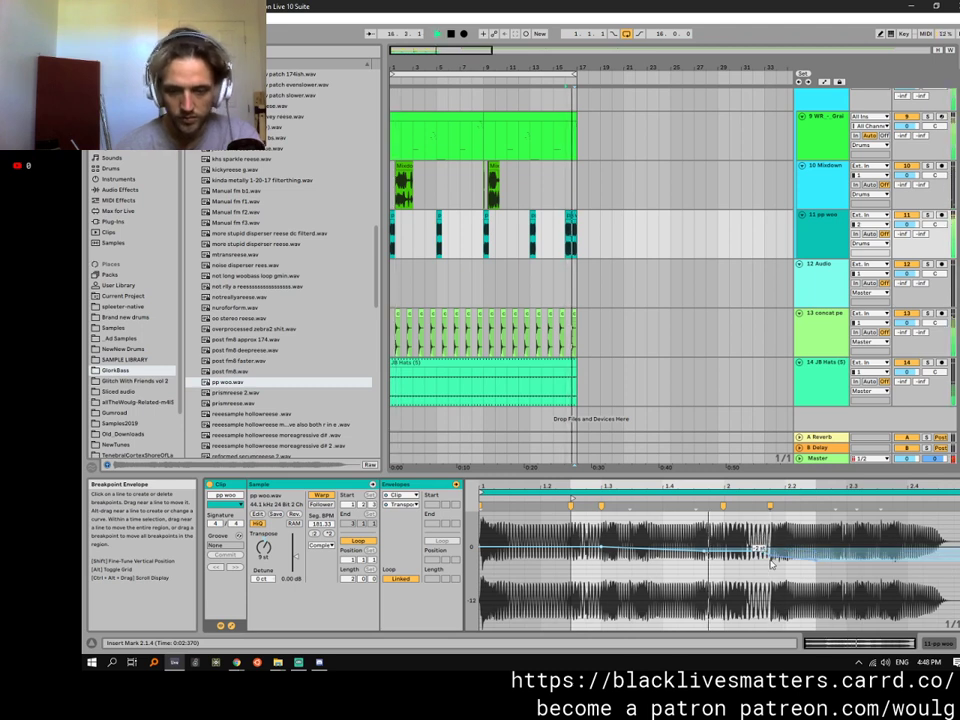
pyautogui.press('space')
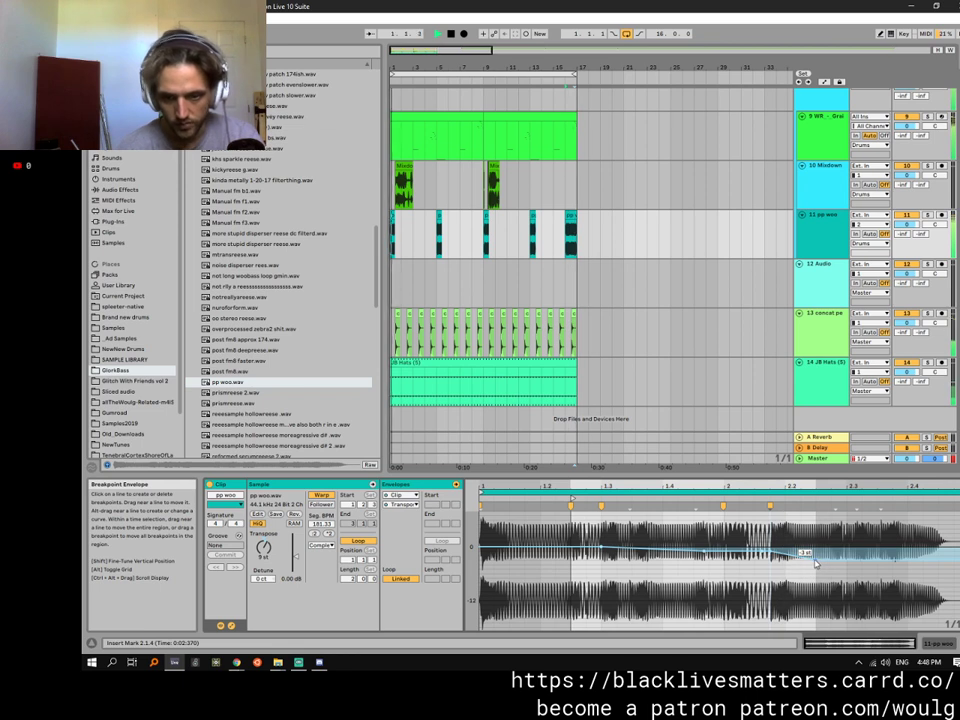
pyautogui.press('space')
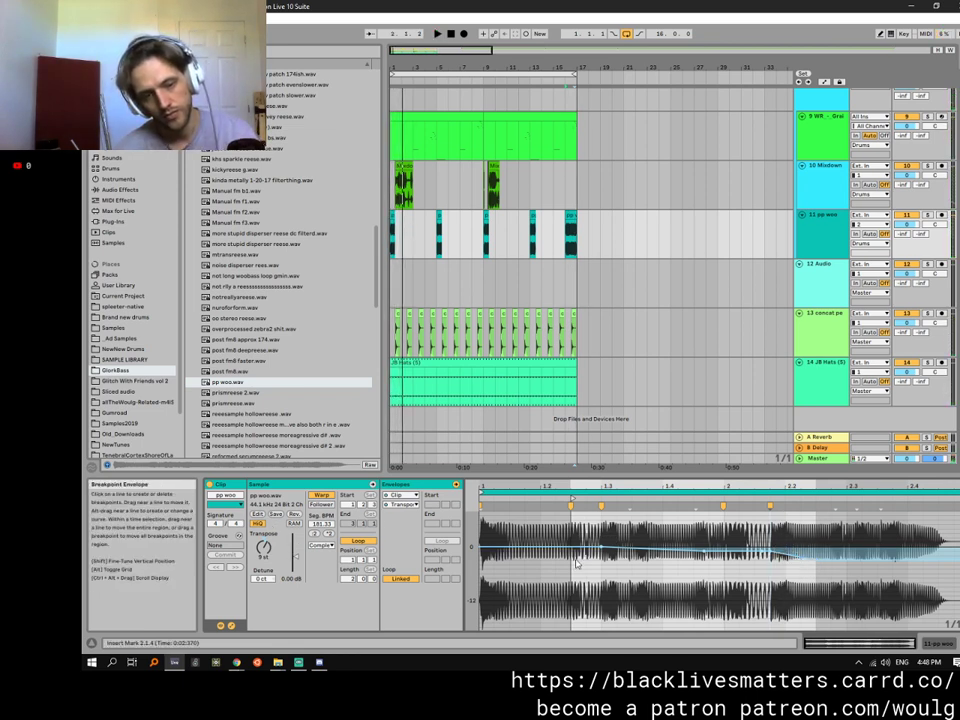
# Set the bar 16 pp woo clip's transposition to 13 st and play the end of the loop.
pyautogui.press('space')
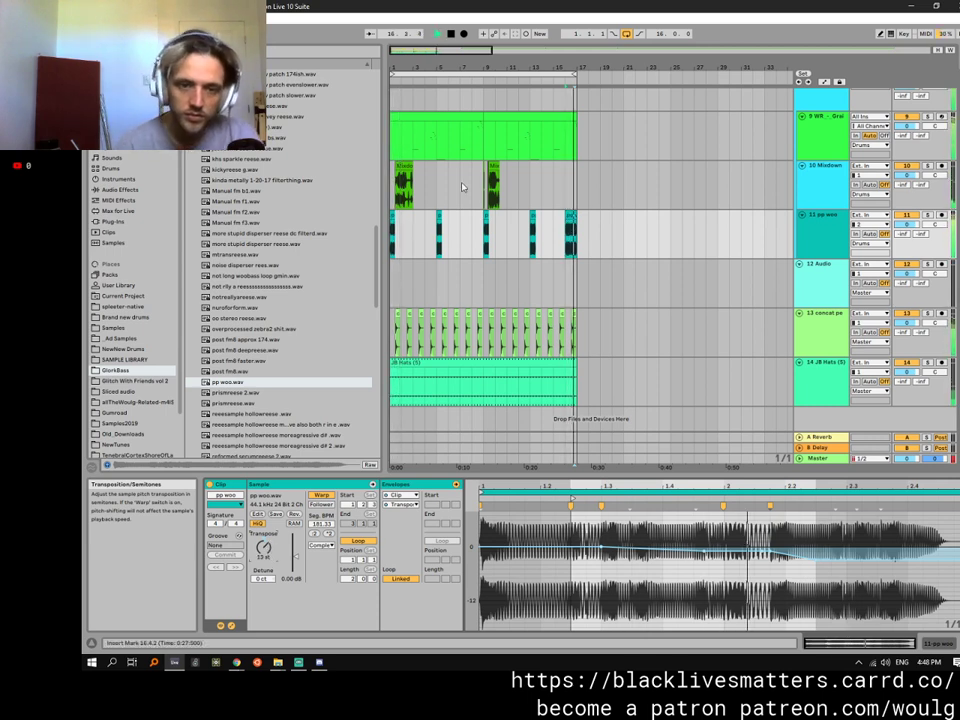
pyautogui.moveTo(500, 67); pyautogui.dragTo(500, 40)
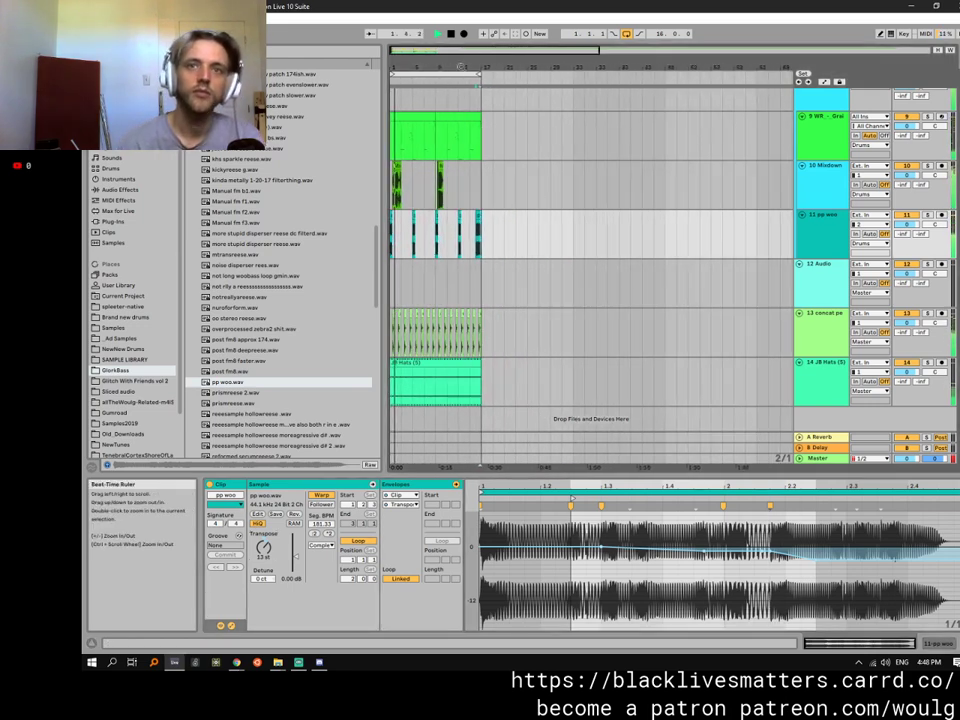
pyautogui.press('space')
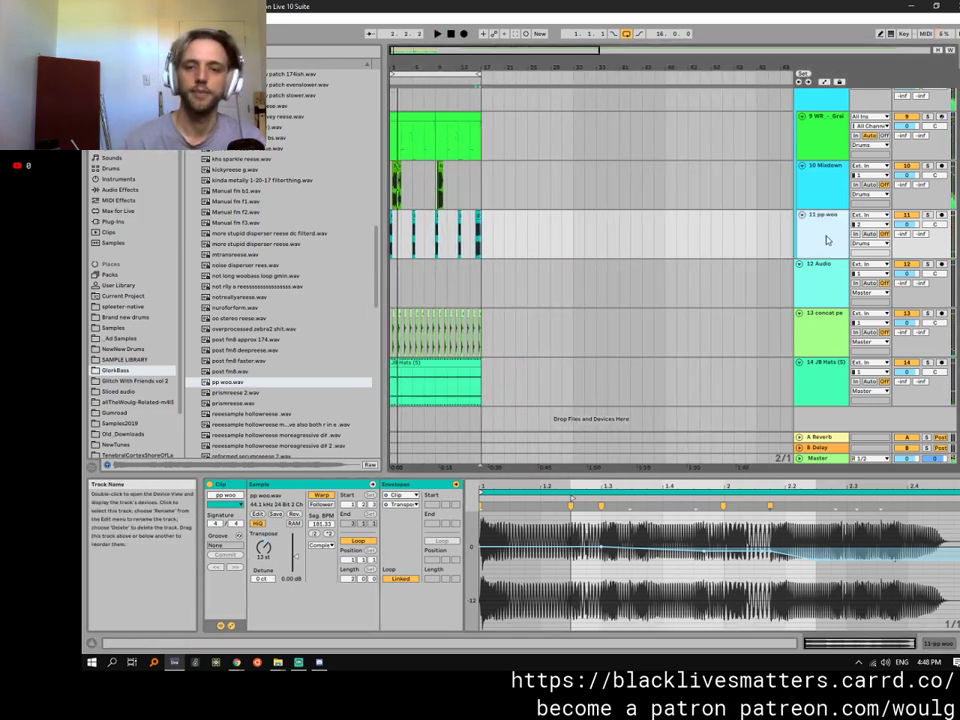
# Add an audio track below pp woo and place Trance Kick 2.wav from the SAMPLE LIBRARY folder at 1.1.1.
pyautogui.hotkey('ctrl', 't')
pyautogui.click(393, 281)
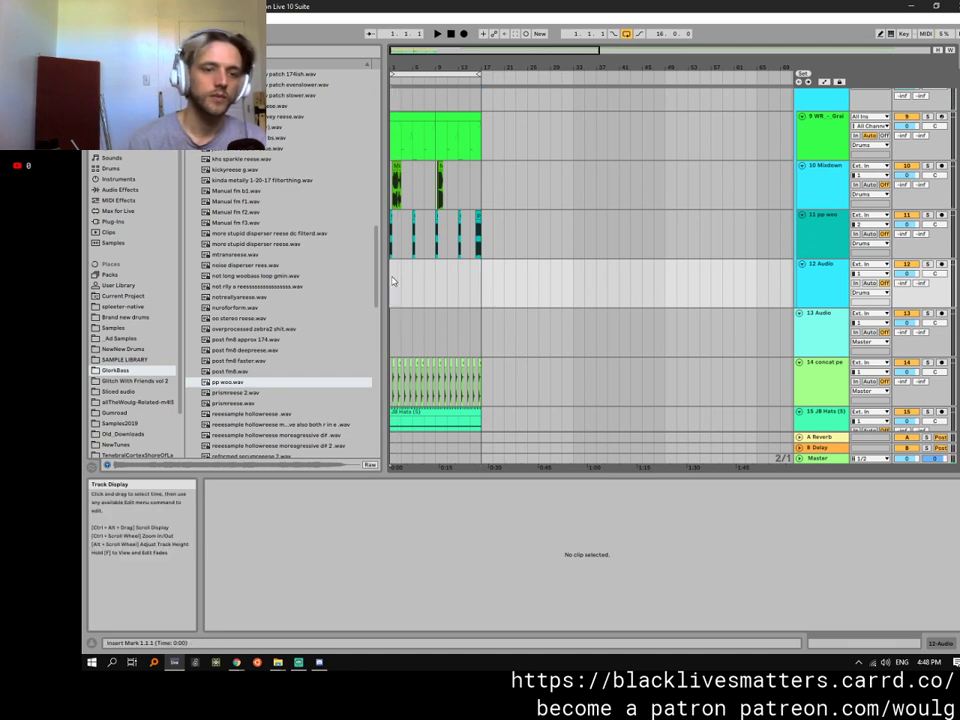
pyautogui.click(128, 339)
pyautogui.click(130, 360)
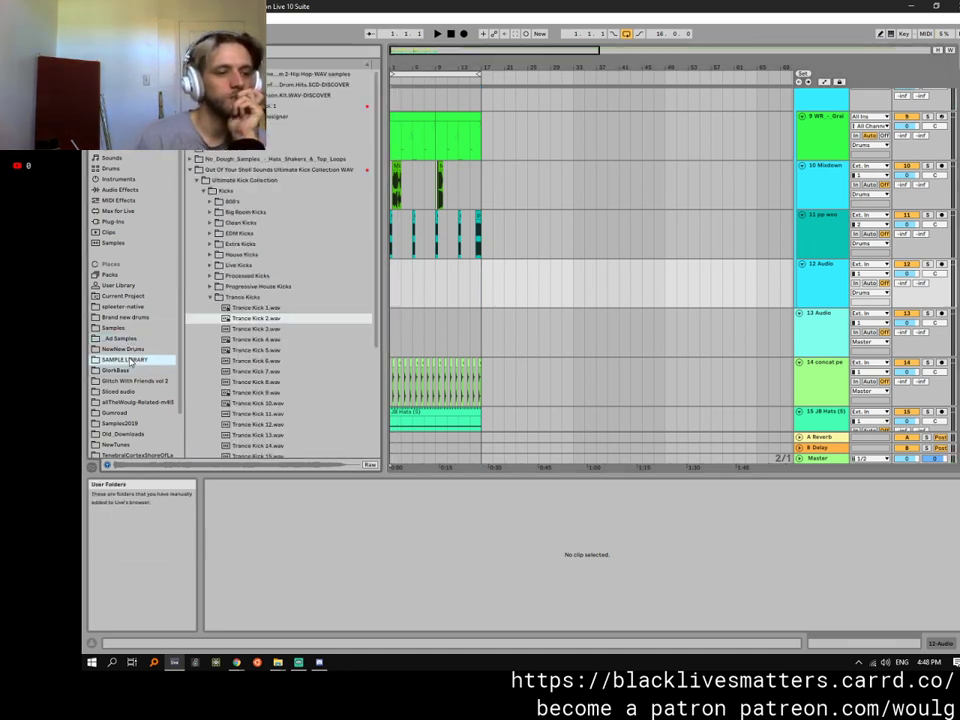
pyautogui.click(265, 319)
pyautogui.moveTo(290, 317); pyautogui.dragTo(403, 282)
# Shorten the Trance Kick 2 clip to half a bar and duplicate its four-bar span so it repeats at 5.1.1.
pyautogui.moveTo(403, 65); pyautogui.dragTo(501, 219)
pyautogui.moveTo(494, 264); pyautogui.dragTo(410, 266)
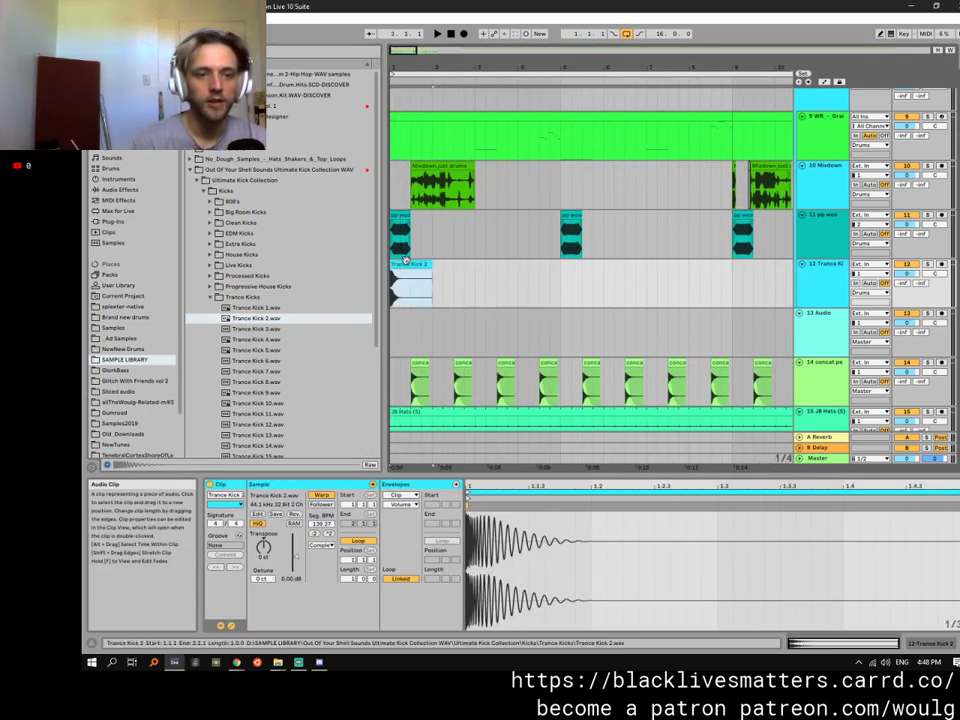
pyautogui.press('space')
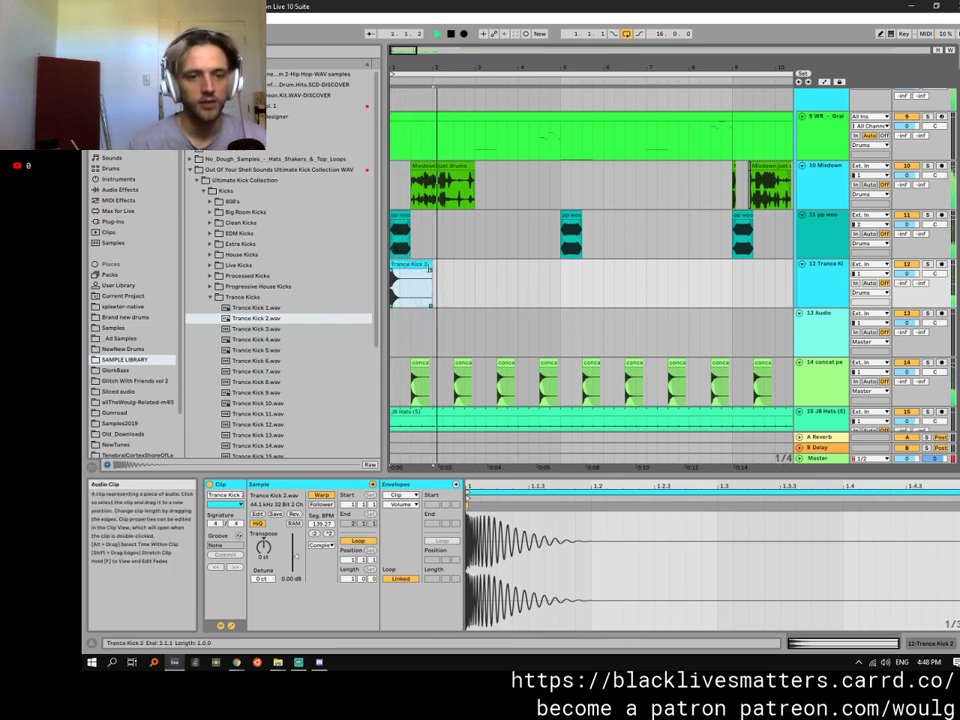
pyautogui.moveTo(561, 293); pyautogui.dragTo(395, 285)
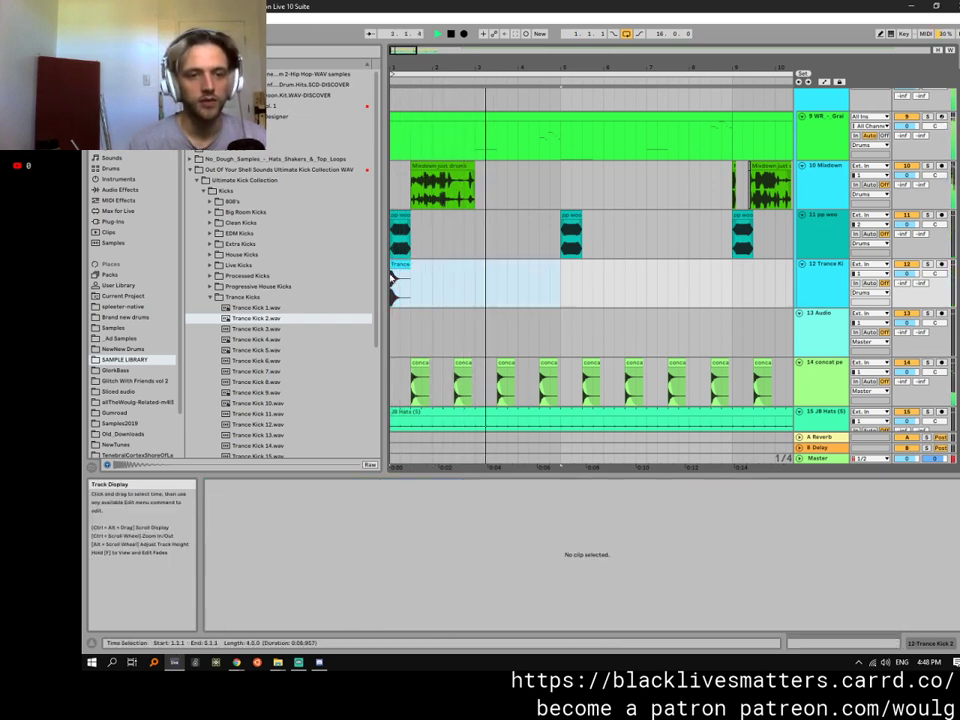
pyautogui.hotkey('ctrl', 'd')
pyautogui.scroll(1, 551, 170)
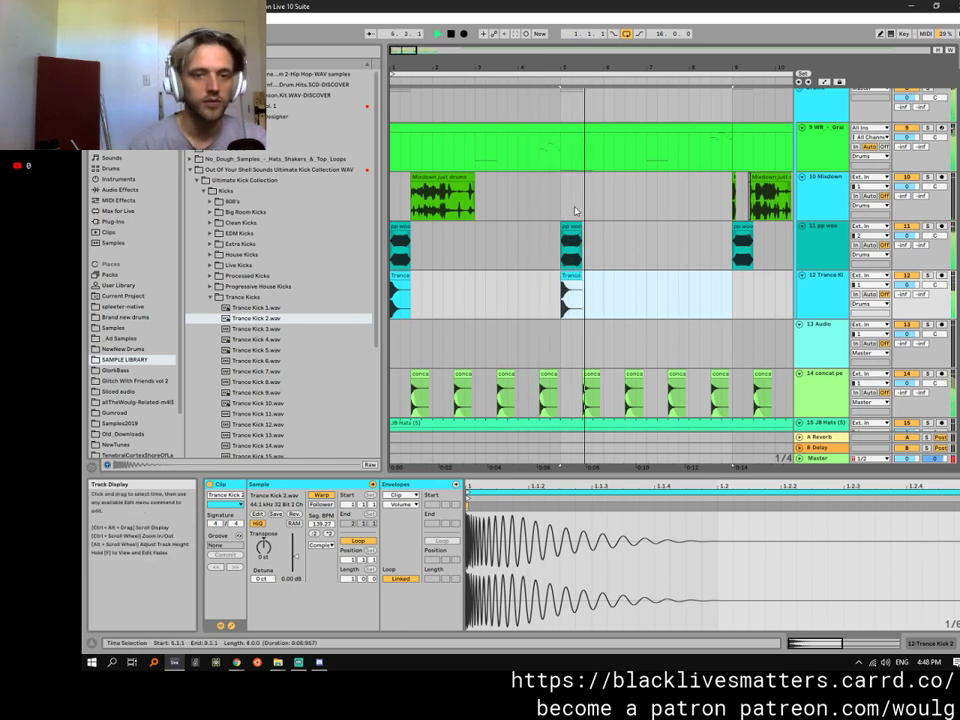
# Lower the long note at 5.1.1 in track 9's GrainSpec MIDI clip to G-2 and play the arrangement.
pyautogui.click(605, 155)
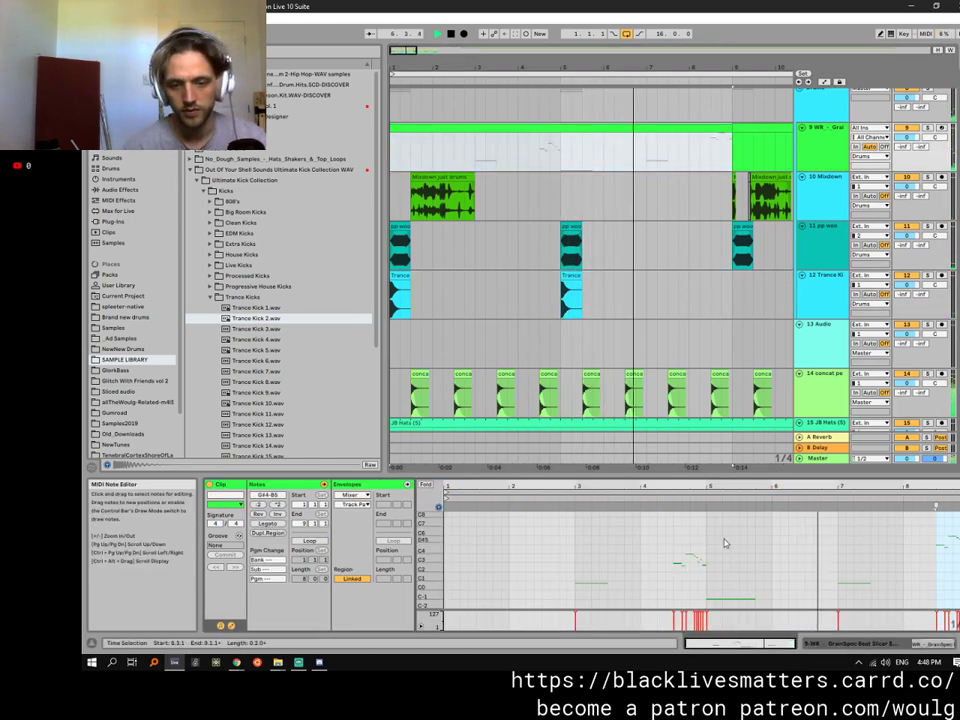
pyautogui.click(360, 487)
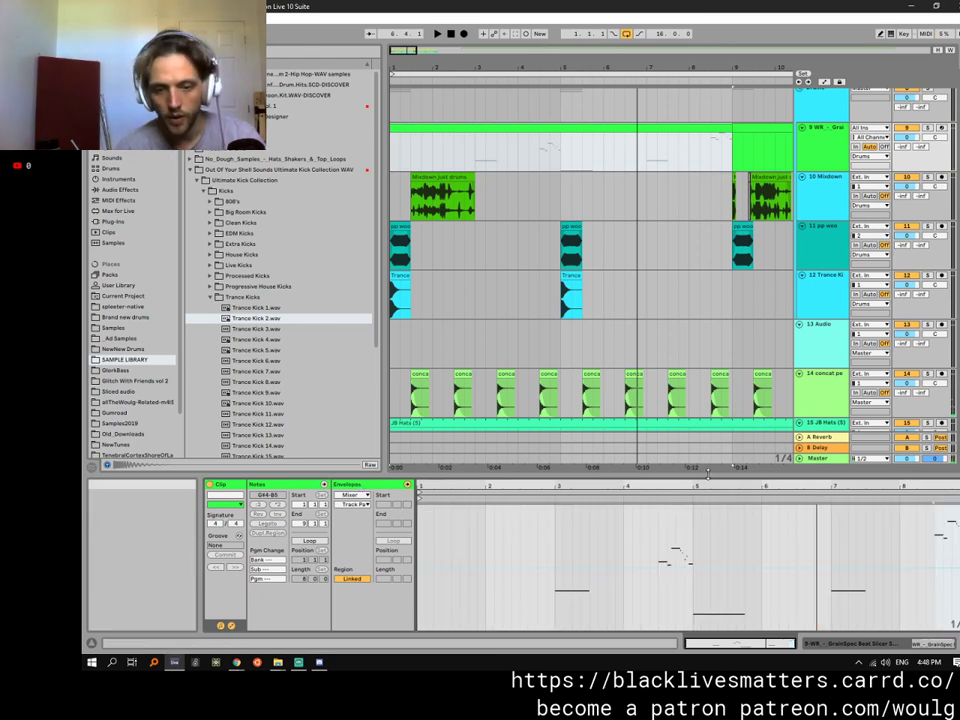
pyautogui.moveTo(707, 475); pyautogui.dragTo(707, 356)
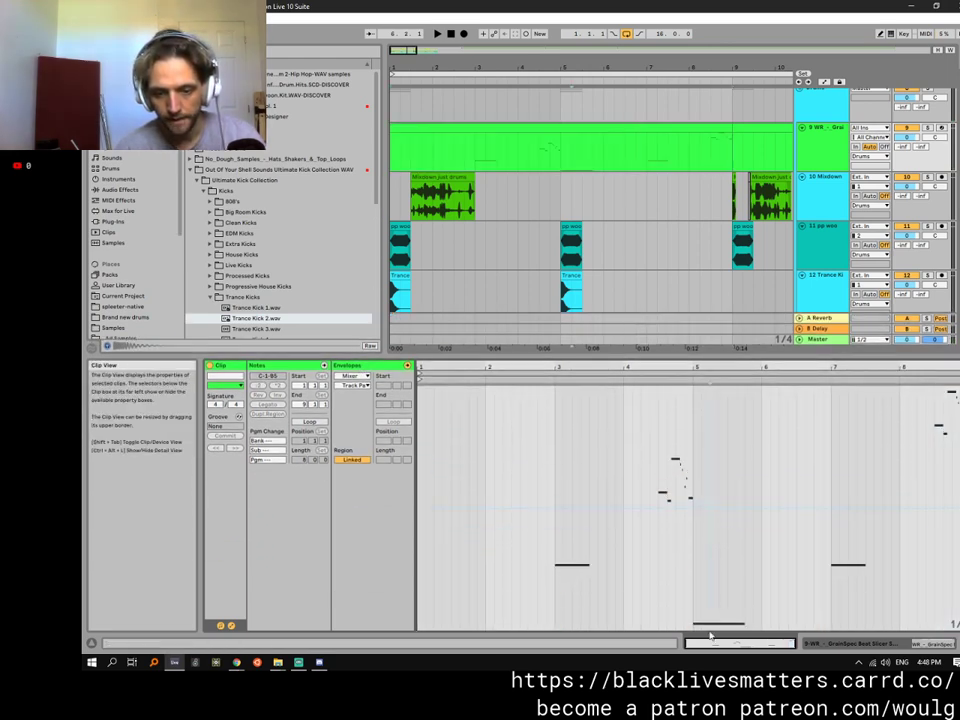
pyautogui.click(706, 581)
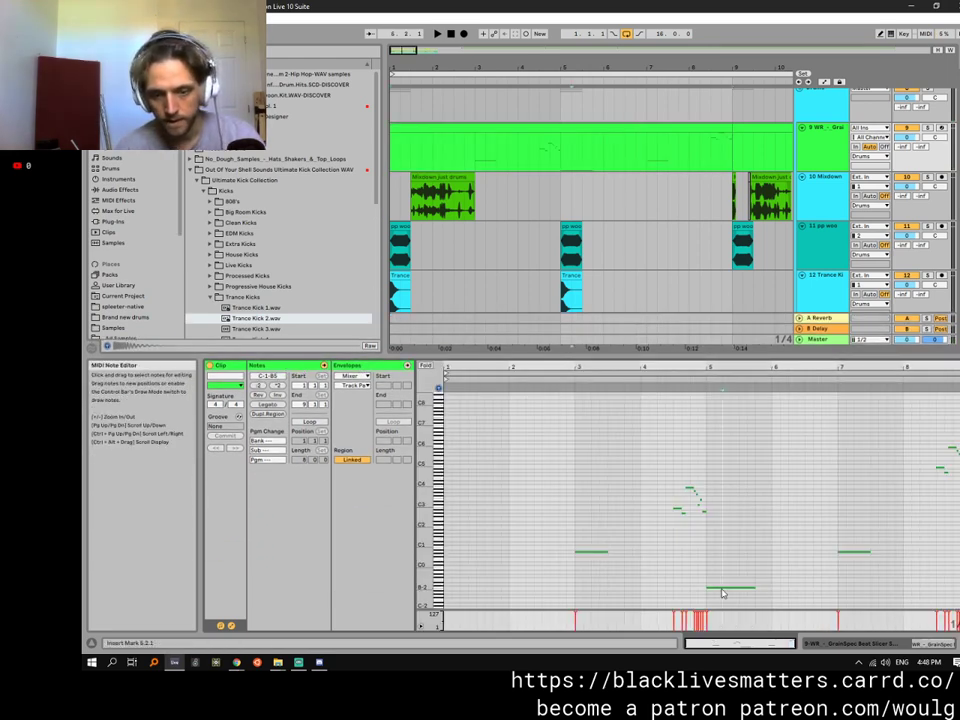
pyautogui.click(722, 590)
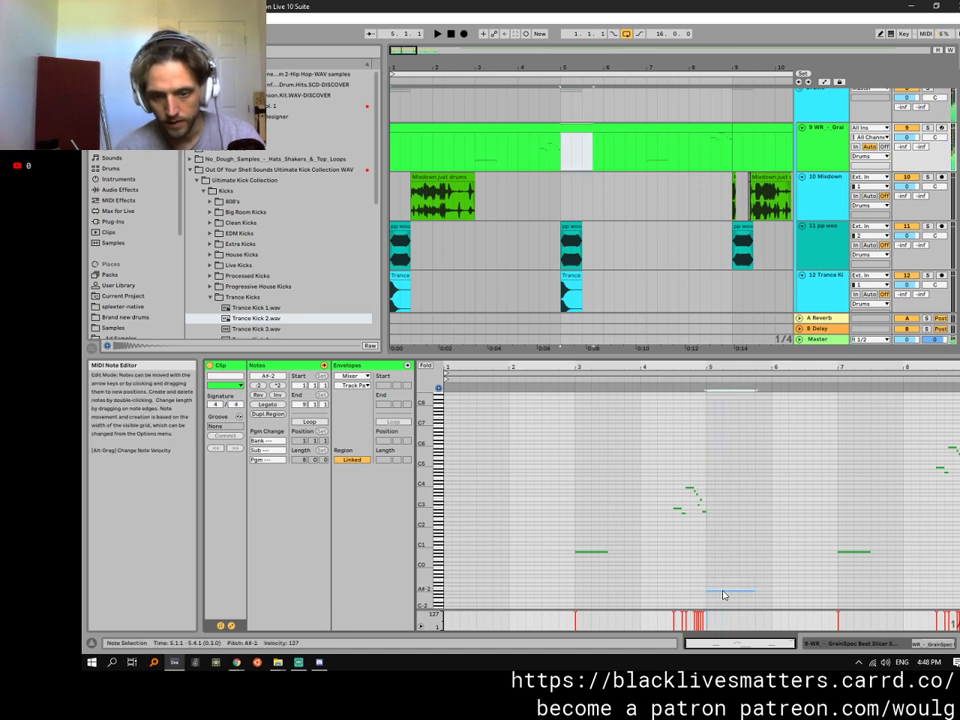
pyautogui.press('space')
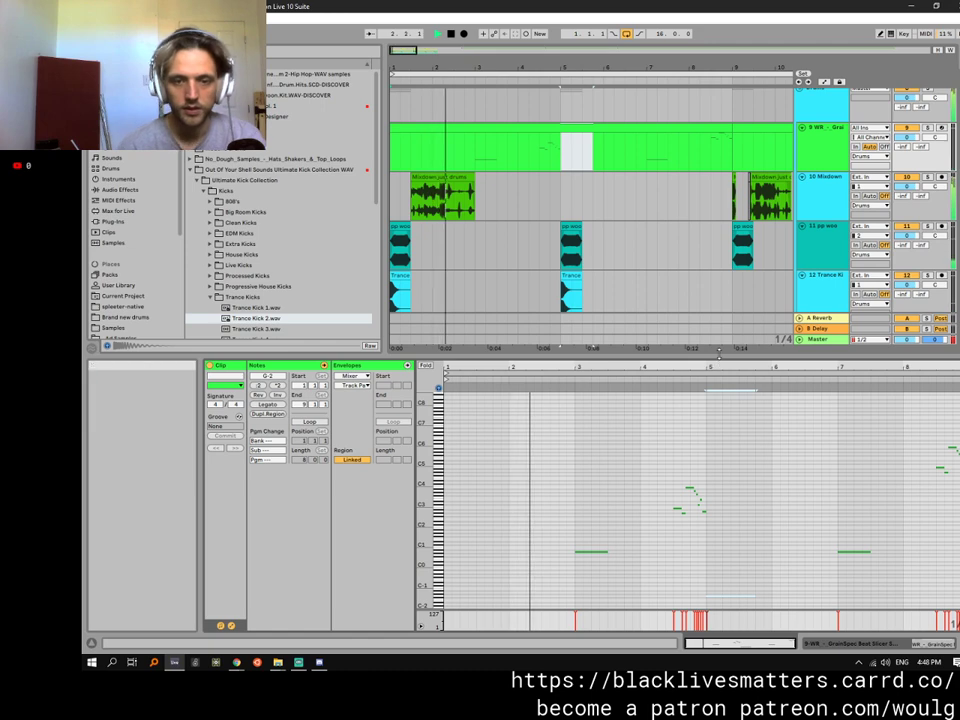
pyautogui.moveTo(720, 360); pyautogui.dragTo(720, 505)
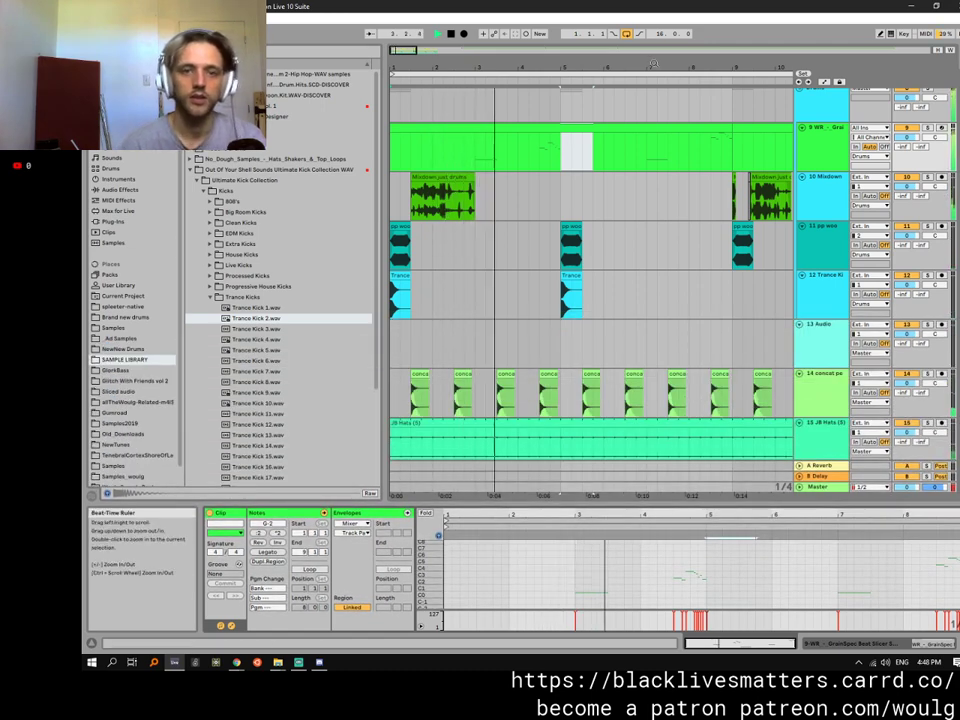
# Duplicate the first eight bars of kick hits on track 12 into bars 9 to 17.
pyautogui.moveTo(640, 66); pyautogui.dragTo(640, 30)
pyautogui.moveTo(436, 298); pyautogui.dragTo(393, 287)
pyautogui.click(392, 287)
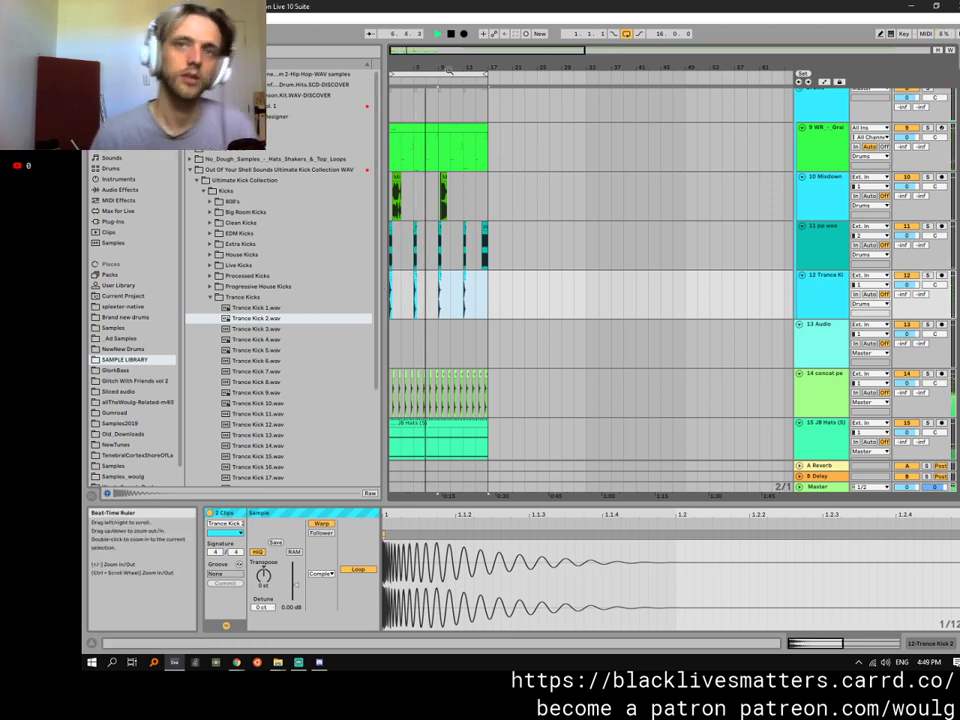
# Extend the short Mixdown drums clip at 9.1.1 on track 10 so it ends at 9.1.3, and listen back.
pyautogui.moveTo(440, 60); pyautogui.dragTo(493, 187)
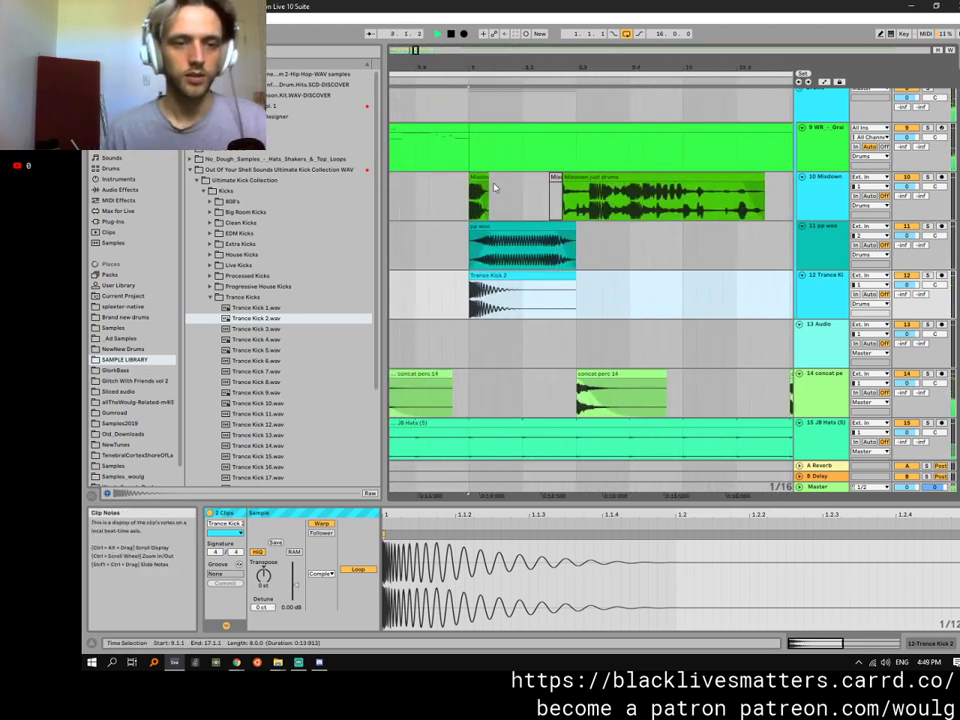
pyautogui.click(476, 188)
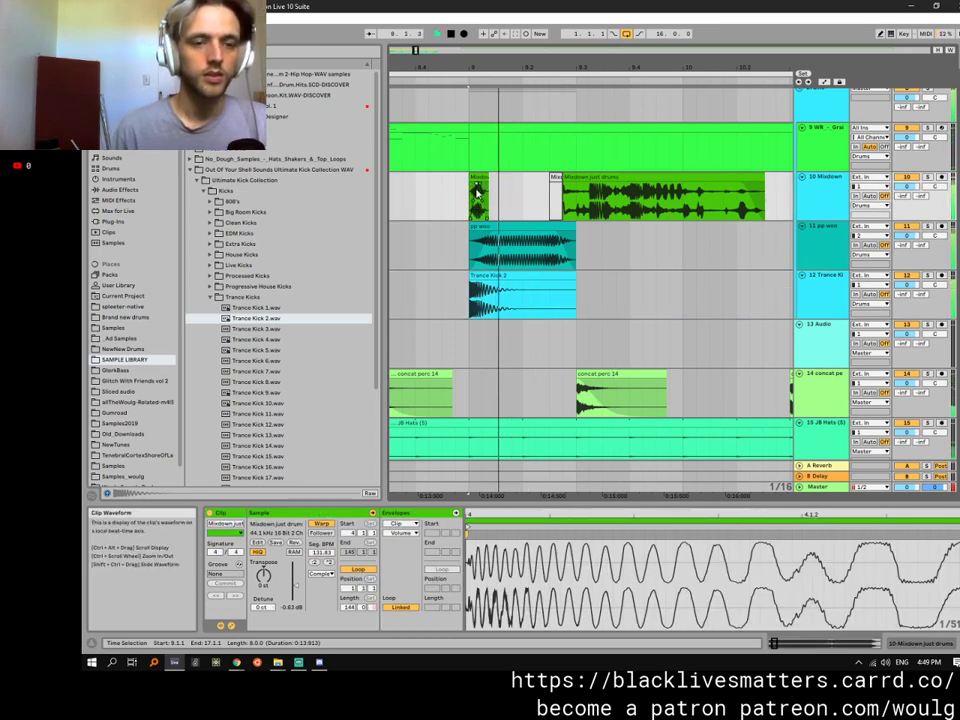
pyautogui.moveTo(488, 178); pyautogui.dragTo(502, 178)
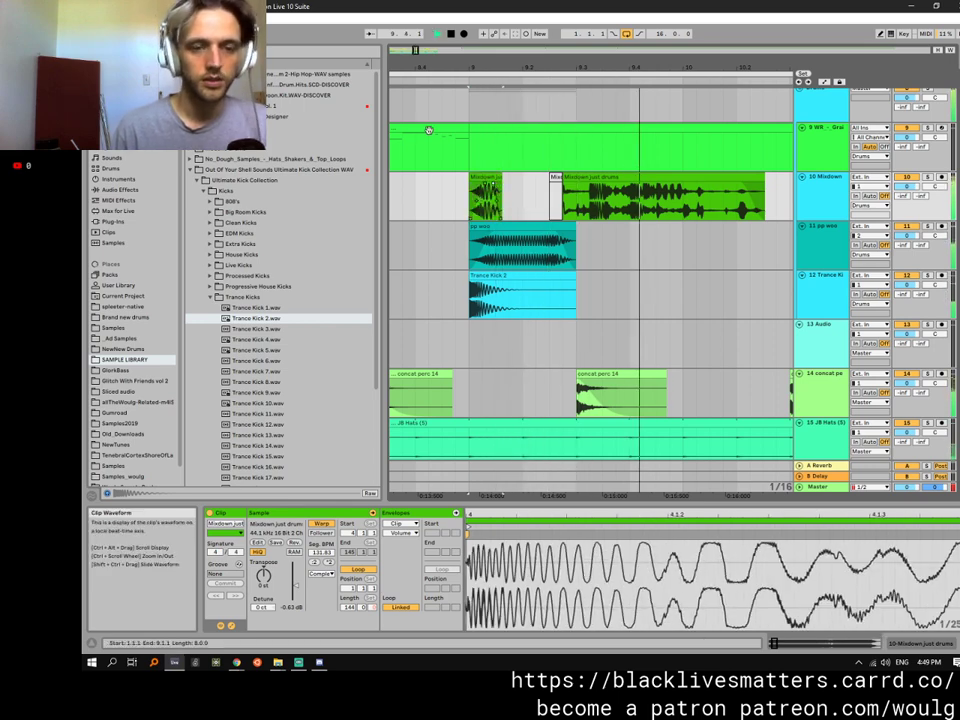
pyautogui.moveTo(522, 68); pyautogui.dragTo(522, 12)
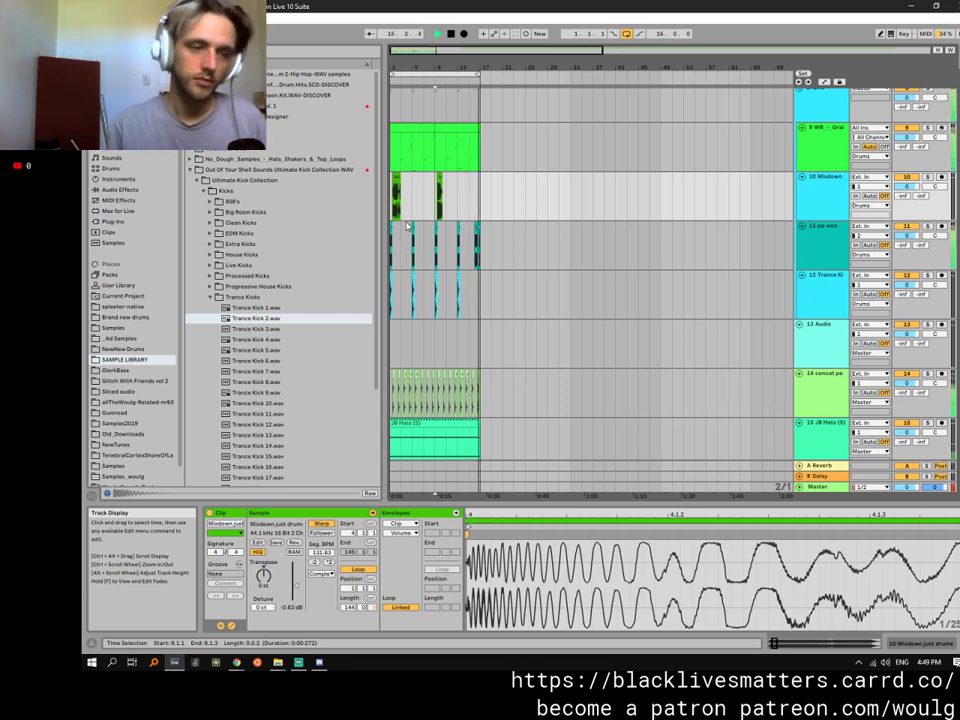
# Save the Live Set under a new name starting with "Woulg_2019_54 - tenebra" in the Woulg_2019_01 Project folder.
pyautogui.click(831, 253)
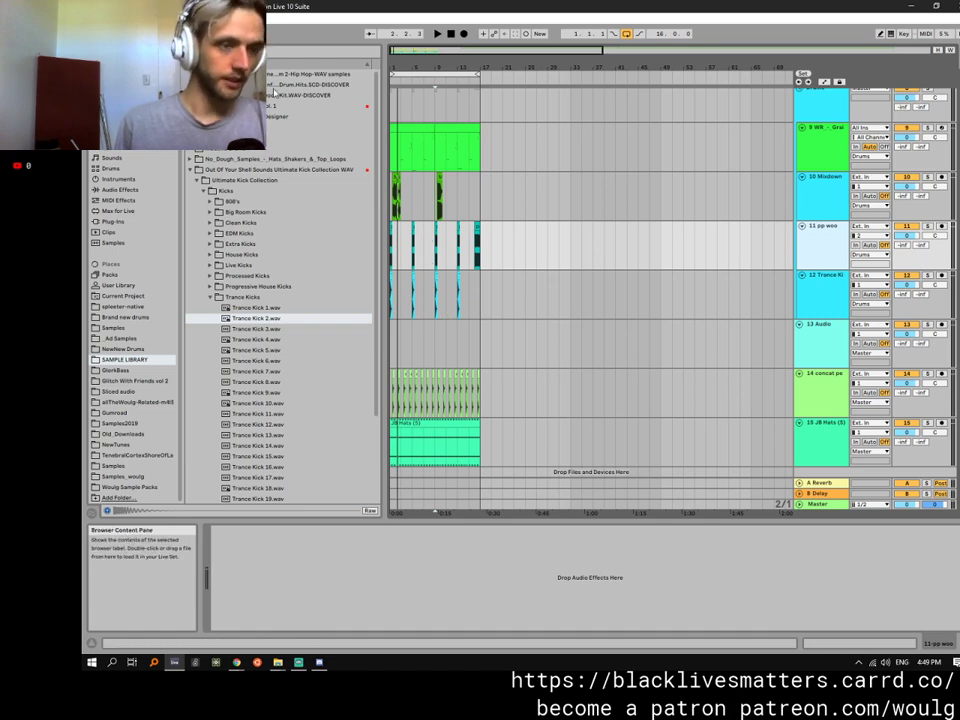
pyautogui.hotkey('alt', 'f')
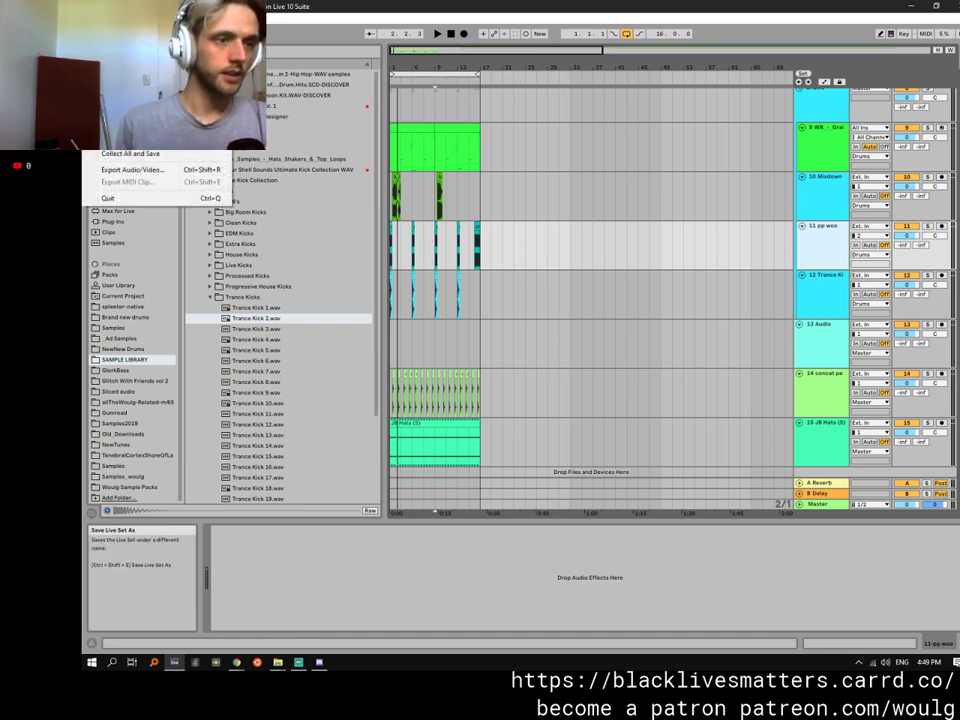
pyautogui.click(130, 139)
pyautogui.scroll(-15, 560, 230)
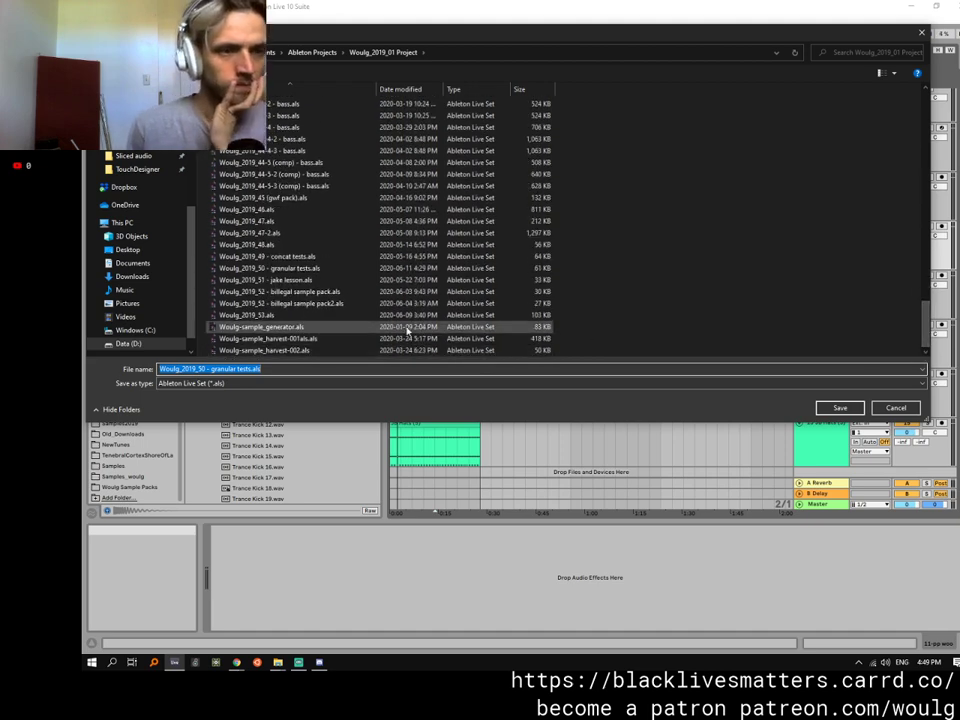
pyautogui.click(281, 317)
pyautogui.click(204, 369)
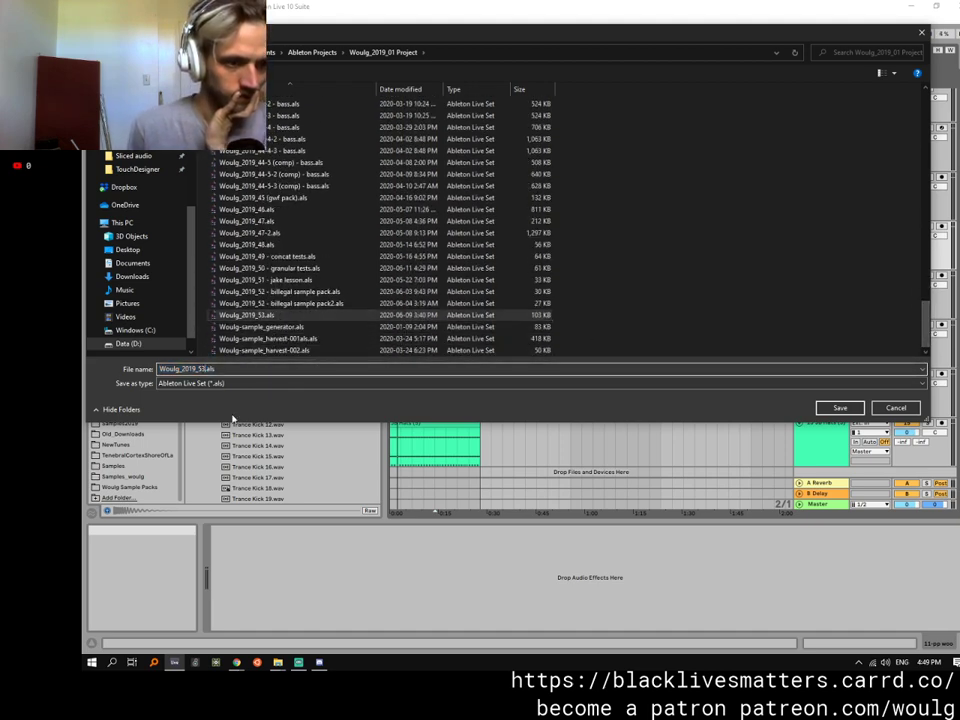
pyautogui.press('BackSpace')
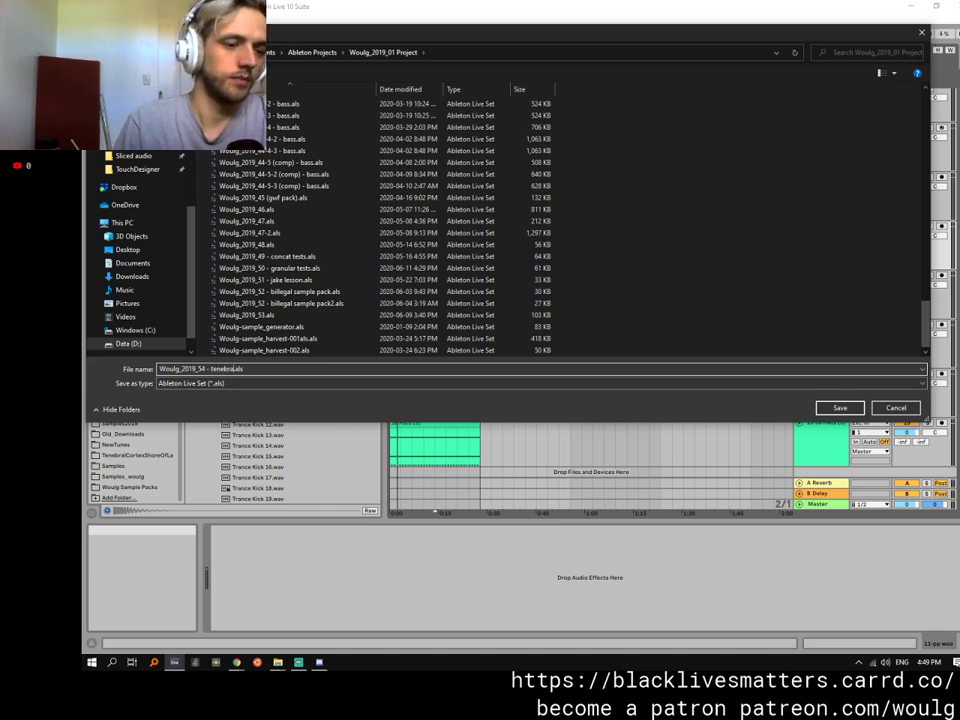
pyautogui.press('Return')
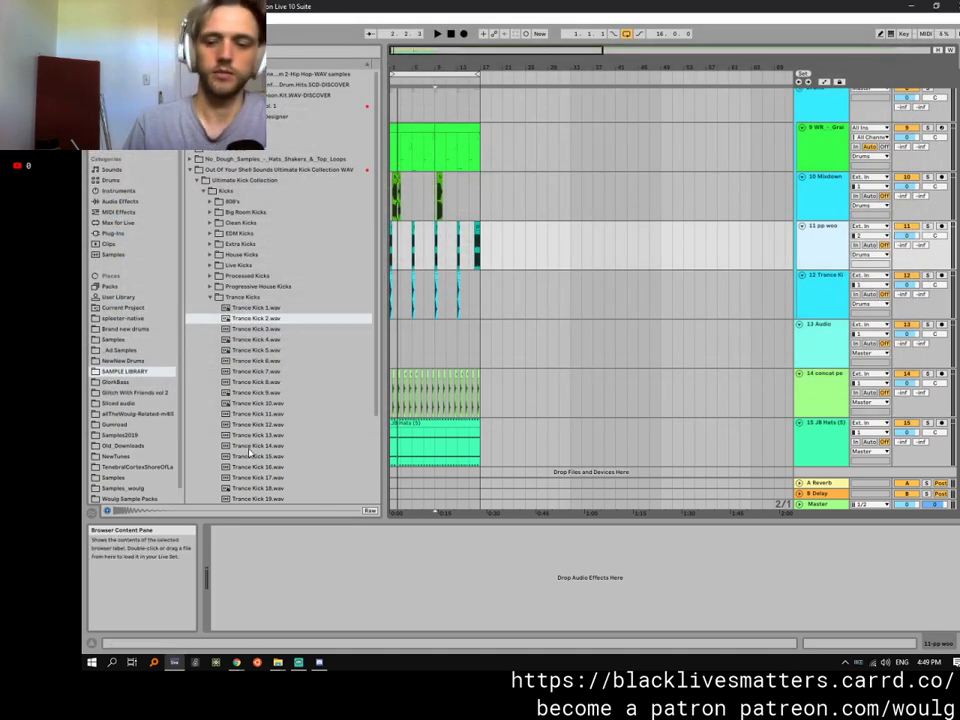
# Play the arrangement from 1.1.1 and load the FabFilter Pro-R x64 reverb on the pp woo track.
pyautogui.click(392, 113)
pyautogui.press('space')
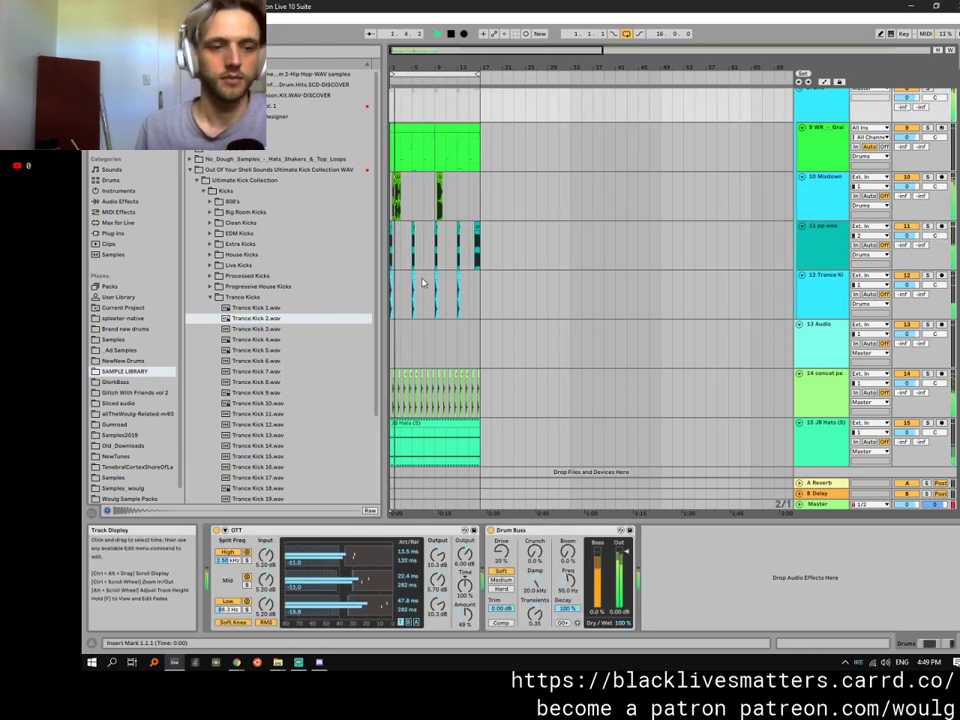
pyautogui.click(829, 250)
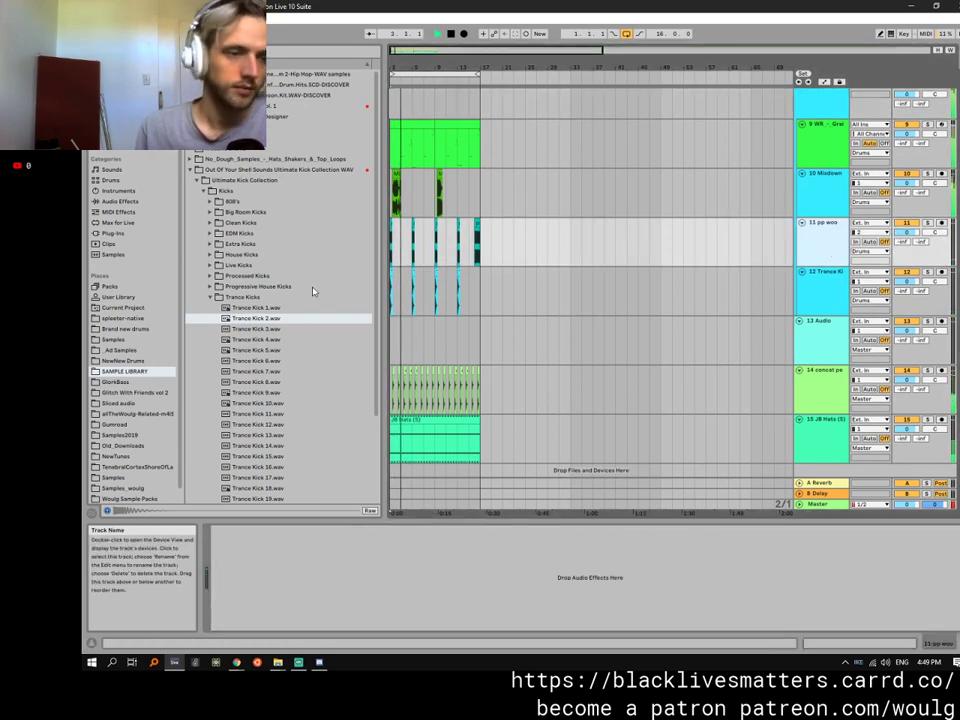
pyautogui.click(118, 190)
pyautogui.click(120, 201)
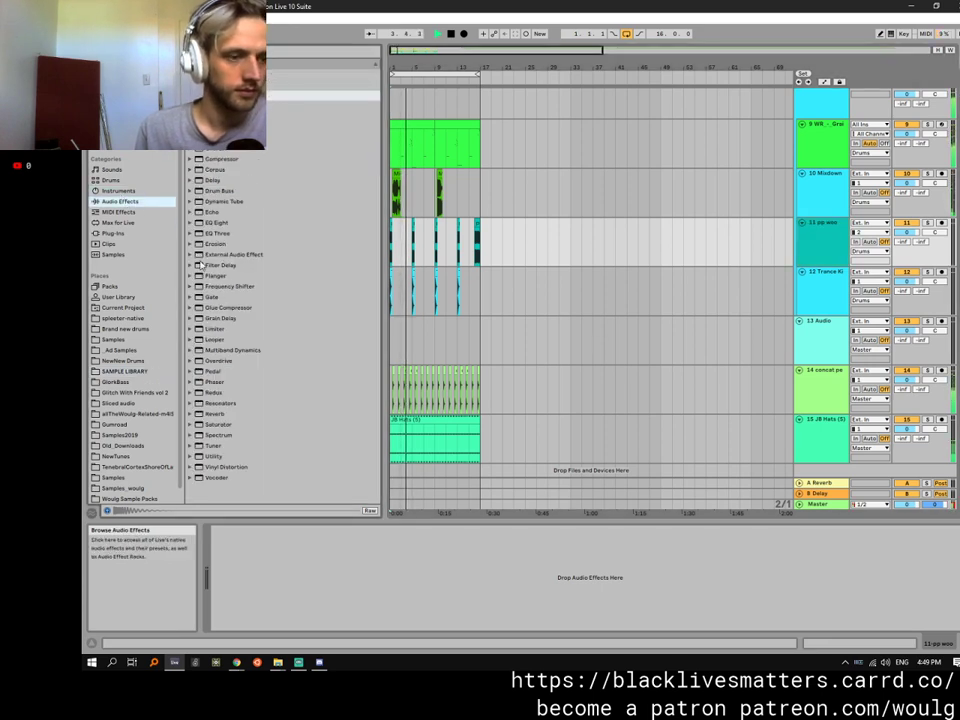
pyautogui.click(258, 415)
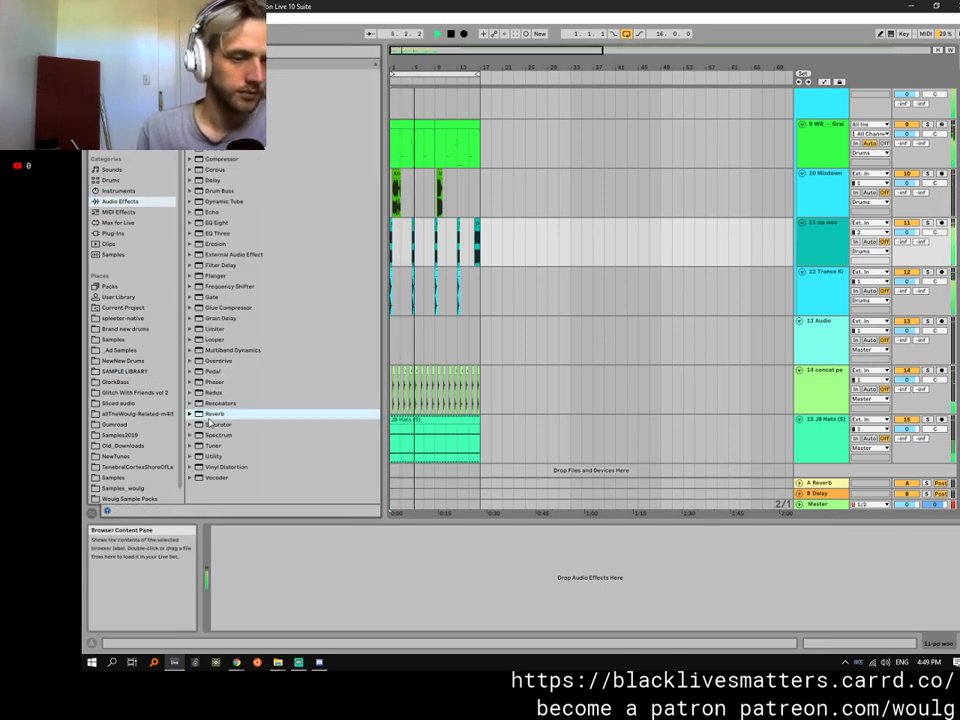
pyautogui.click(113, 233)
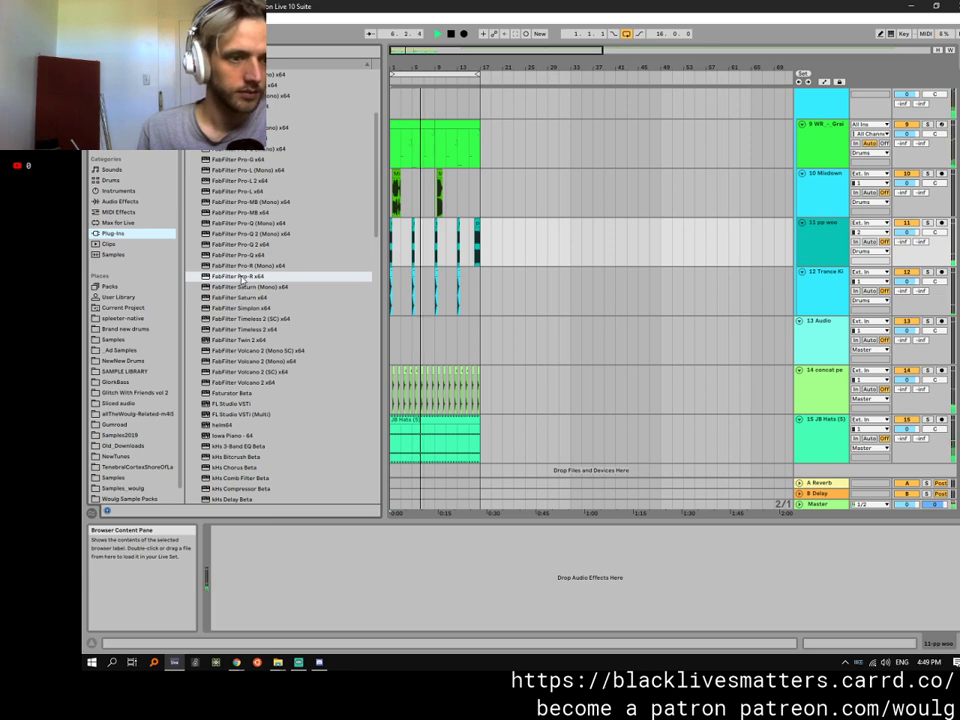
pyautogui.moveTo(404, 252); pyautogui.dragTo(404, 252)
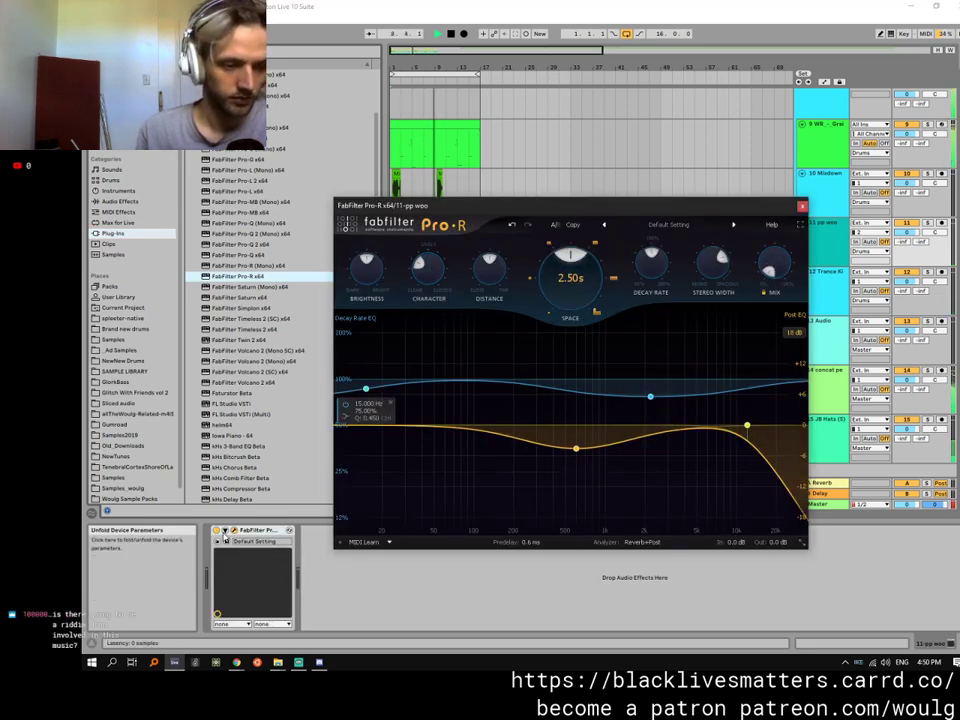
# Unfold the Pro-R device and use Configure mode to add the reverb's Mix parameter to it.
pyautogui.click(225, 530)
pyautogui.click(318, 530)
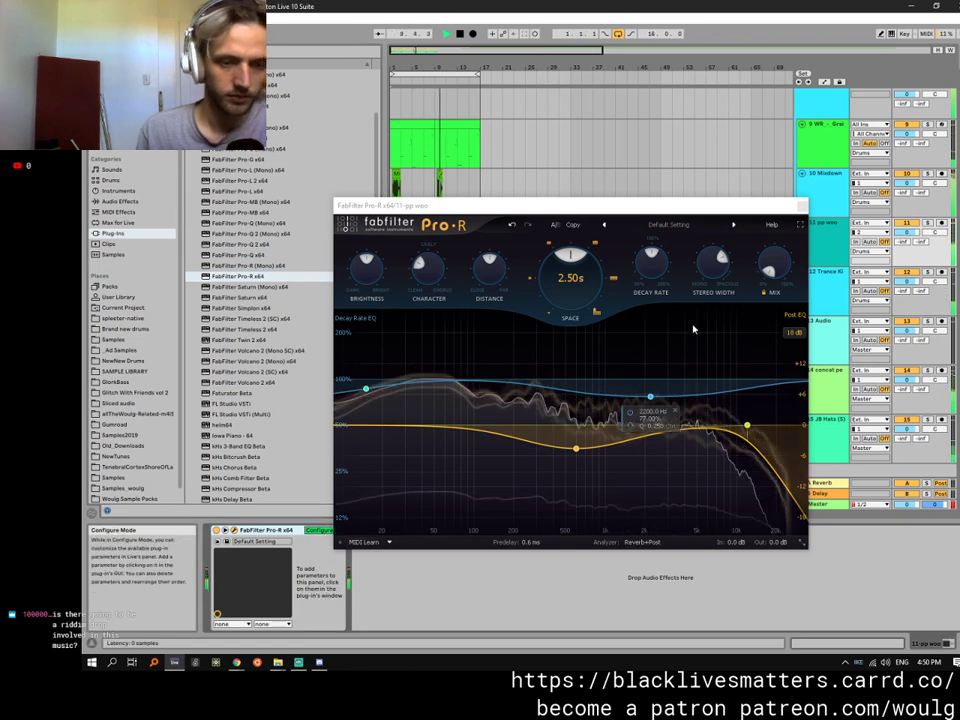
pyautogui.click(767, 271)
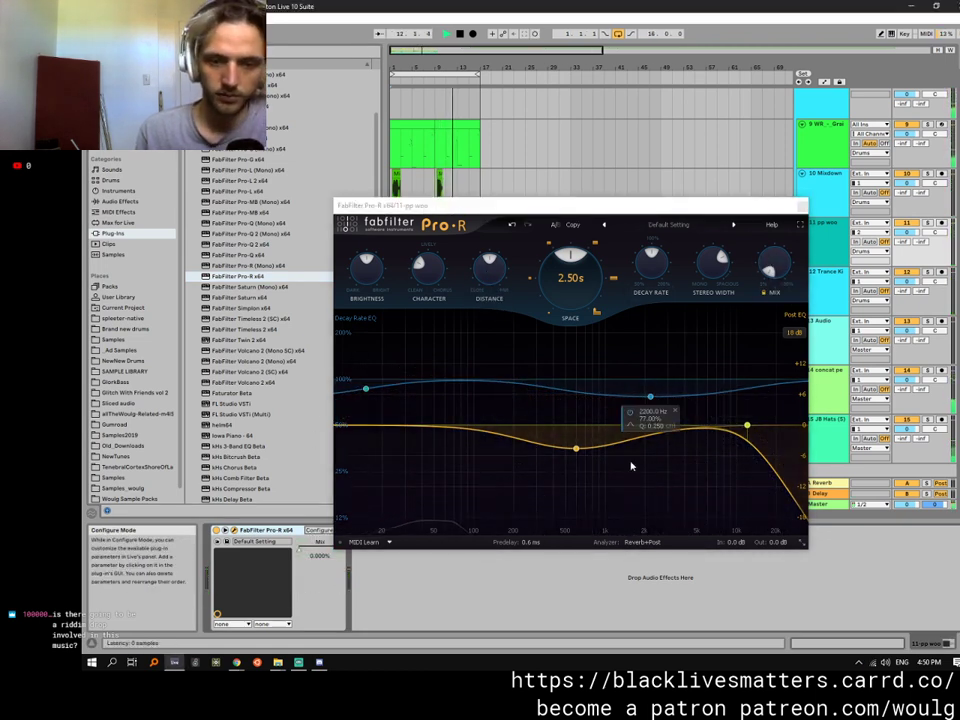
# Raise the Pro-R post EQ mid band to about +3.14 dB at 451.57 Hz, move the high cut to about 8029.5 Hz, and maximize Stereo Width.
pyautogui.moveTo(576, 451); pyautogui.dragTo(561, 408)
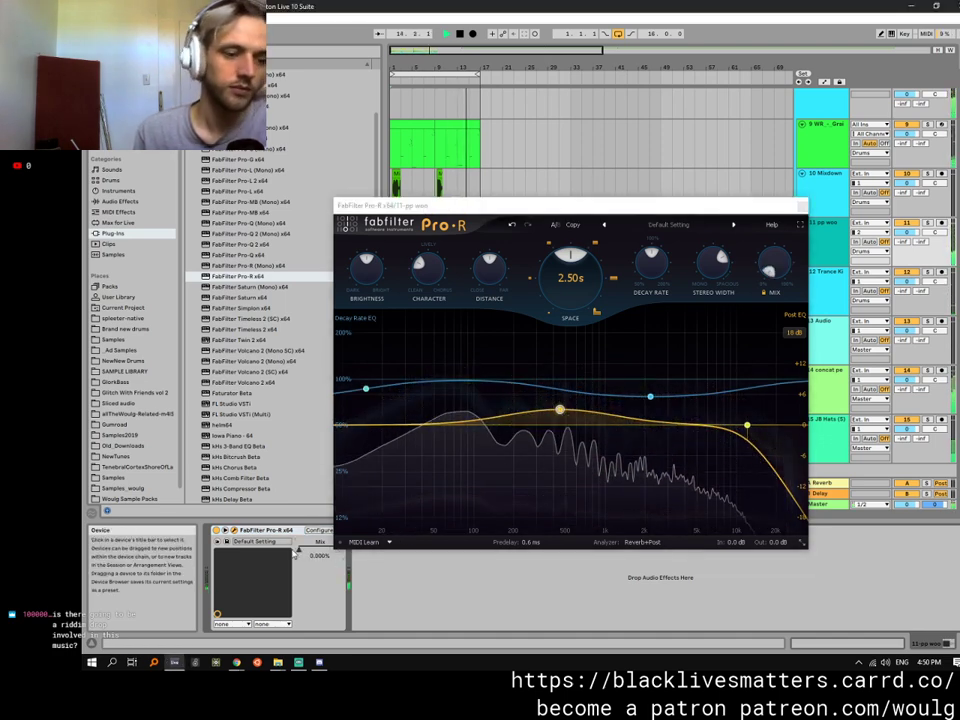
pyautogui.moveTo(760, 436); pyautogui.dragTo(724, 399)
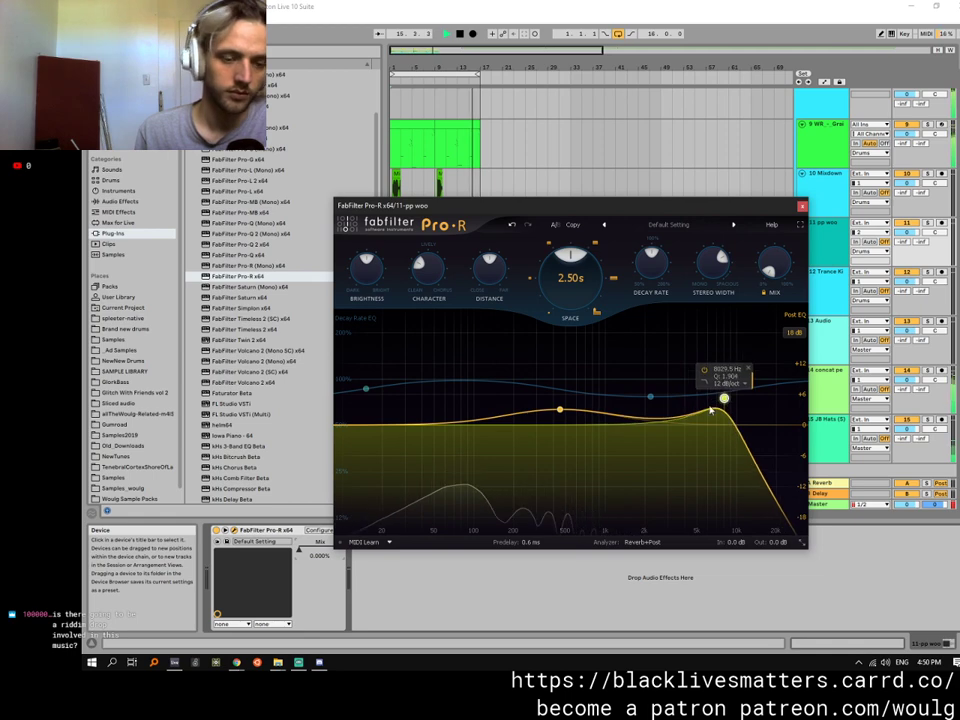
pyautogui.click(320, 550)
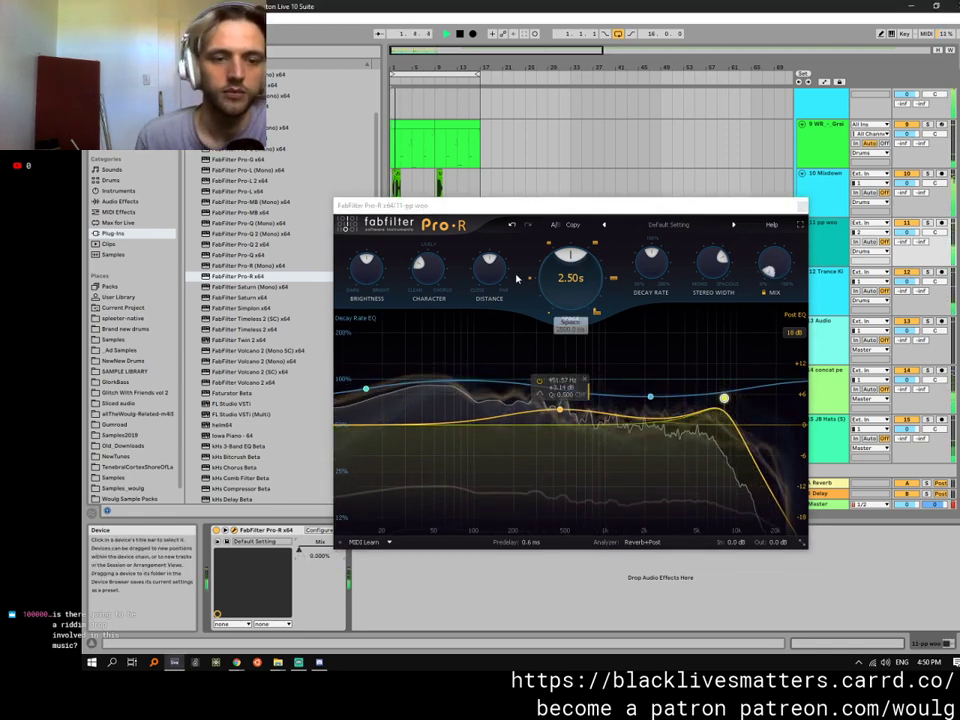
pyautogui.click(714, 270)
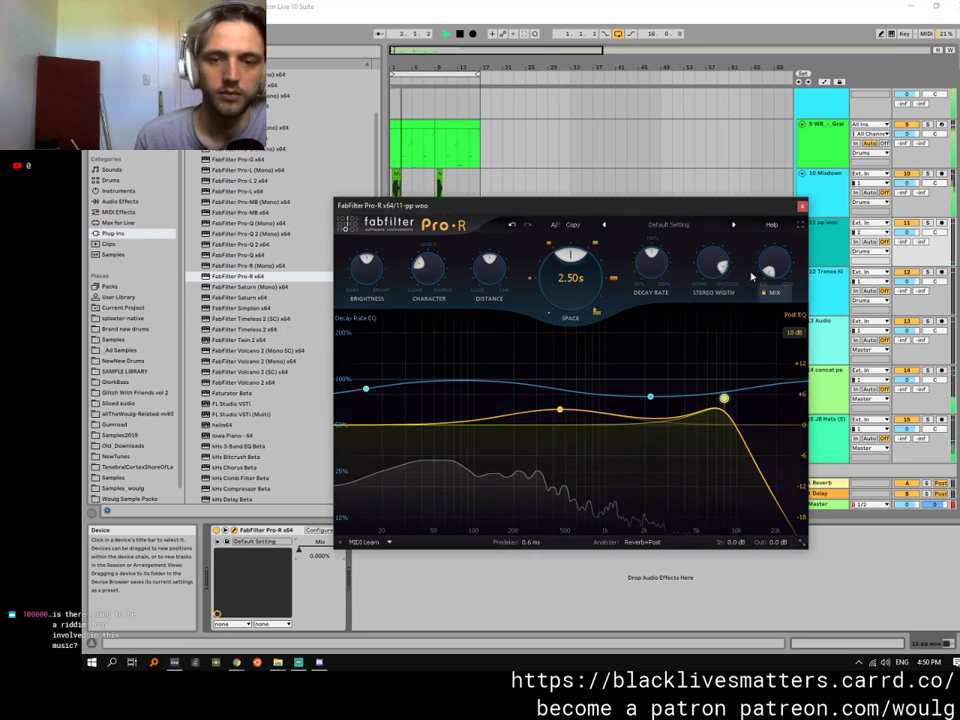
pyautogui.moveTo(722, 266); pyautogui.dragTo(729, 184)
pyautogui.click(802, 206)
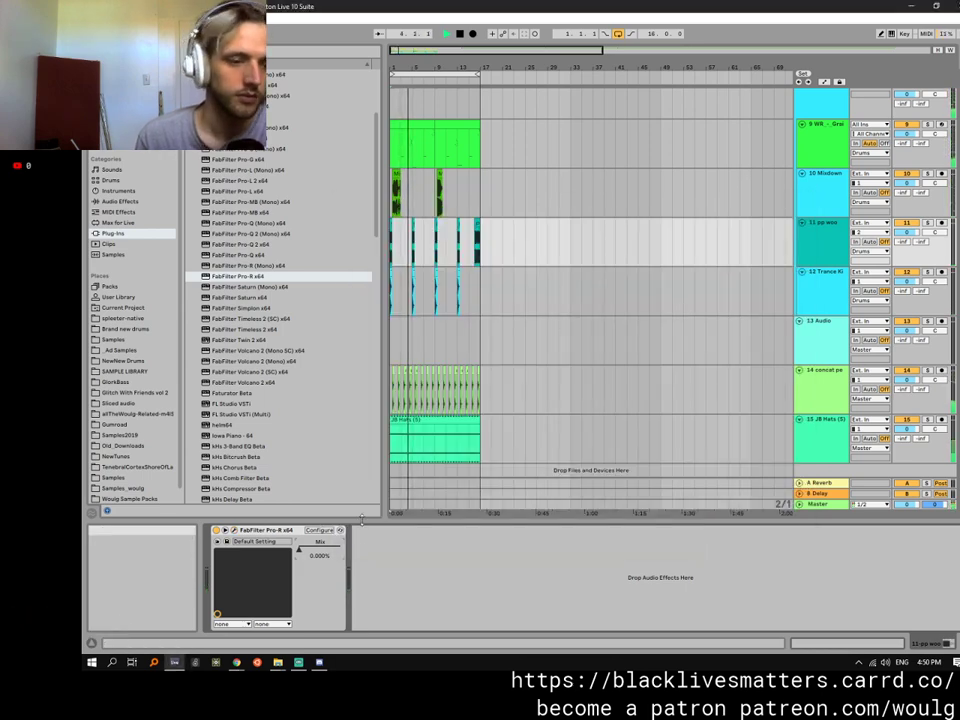
# Show the Pro-R Mix automation on the pp woo track and ramp it from 0 at 1.2.1 to 1.00 at the first clip's end.
pyautogui.moveTo(403, 64); pyautogui.dragTo(510, 63)
pyautogui.press('a')
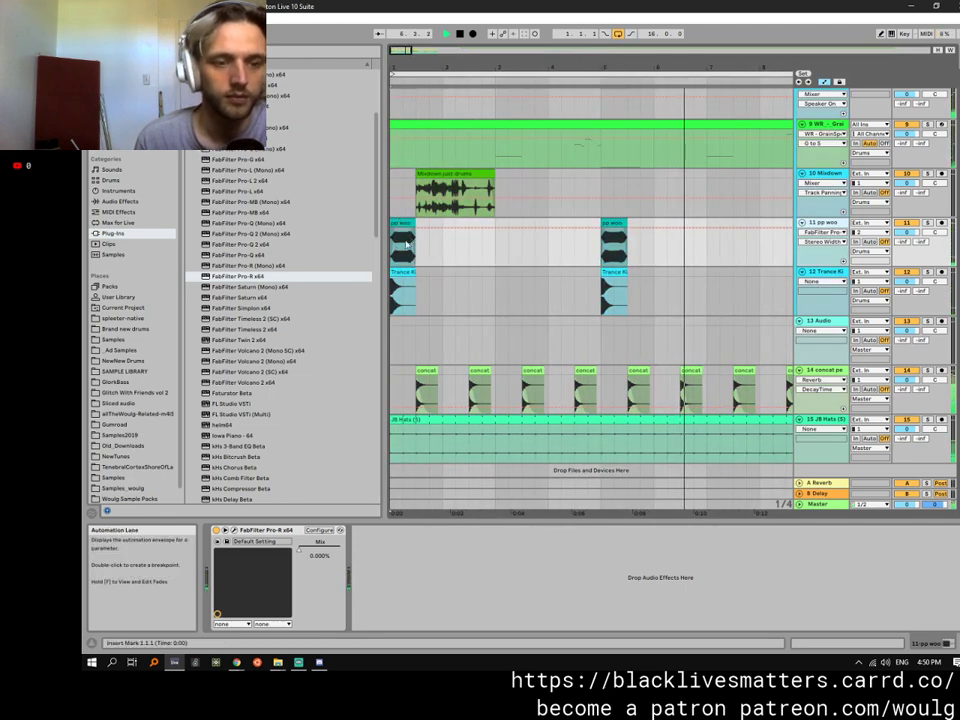
pyautogui.click(302, 549)
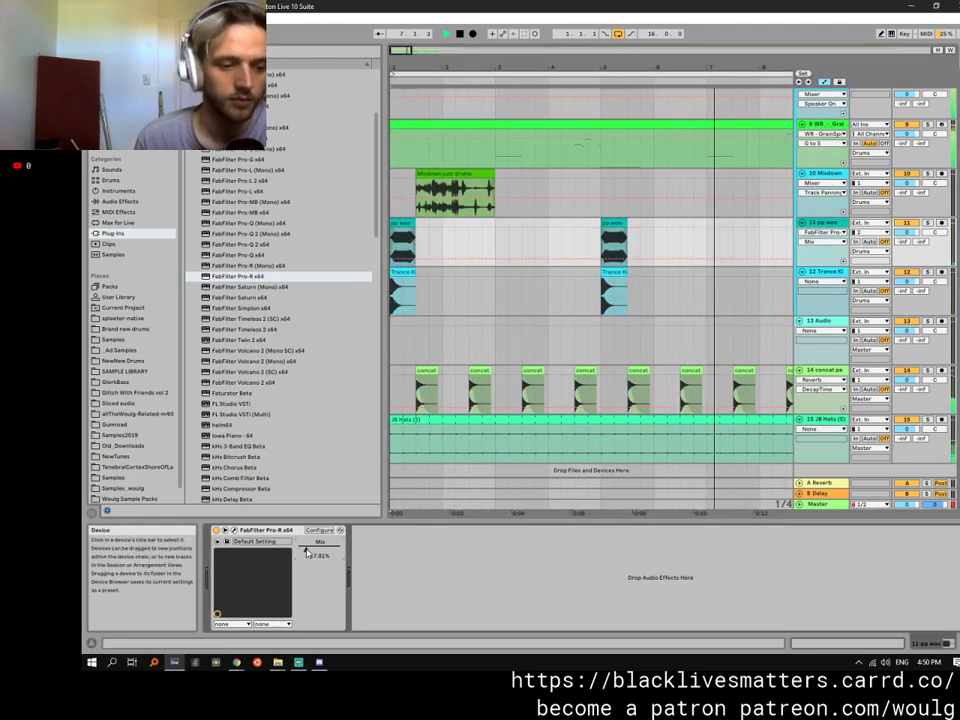
pyautogui.click(404, 266)
pyautogui.moveTo(405, 262); pyautogui.dragTo(435, 236)
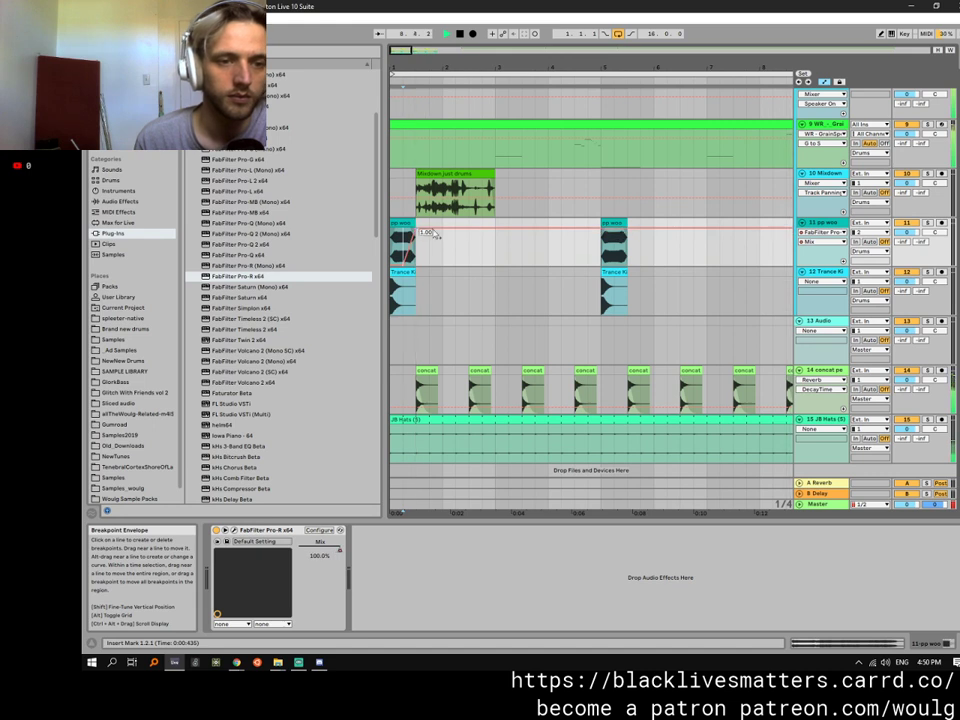
# Redraw the Mix envelope after the first pp woo clip so it holds 1.00 until bar 2 and drops to 0.
pyautogui.press('b')
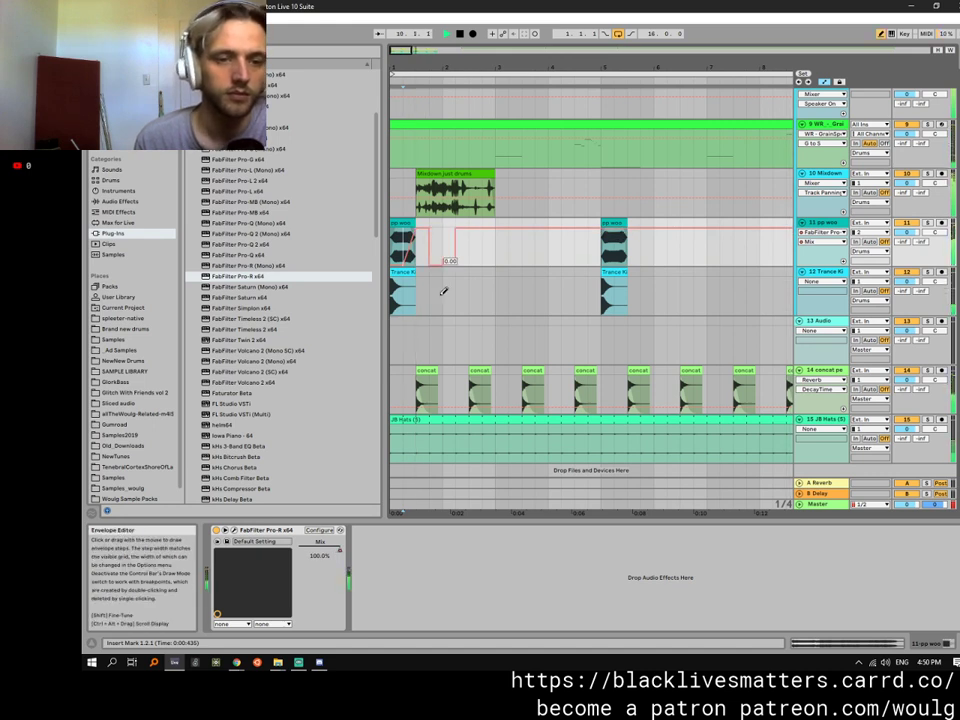
pyautogui.press('b')
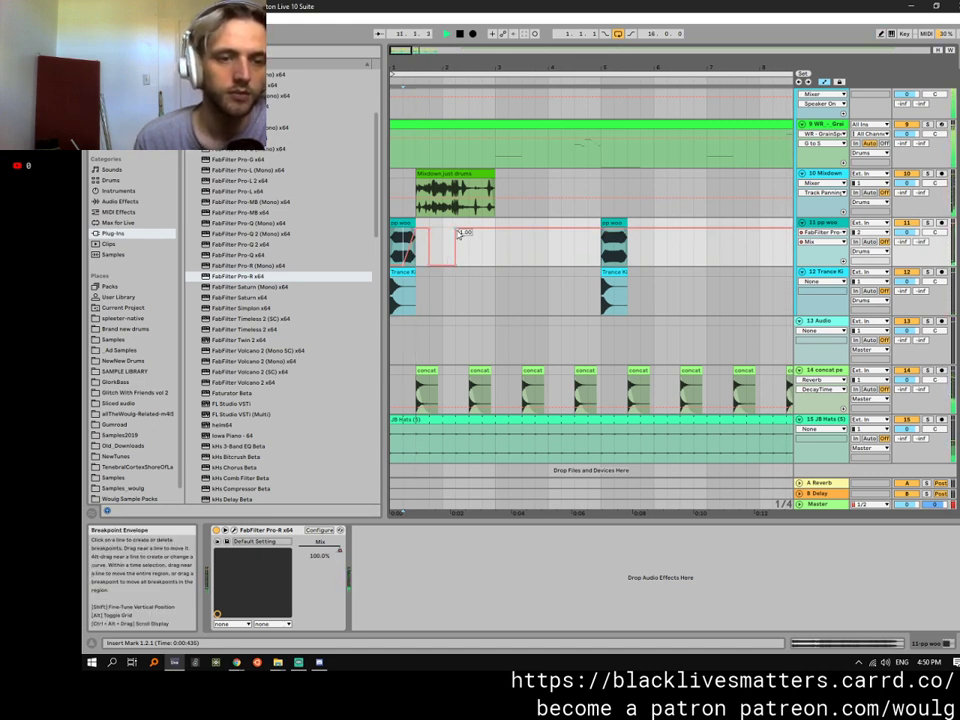
pyautogui.click(455, 228)
pyautogui.press('b')
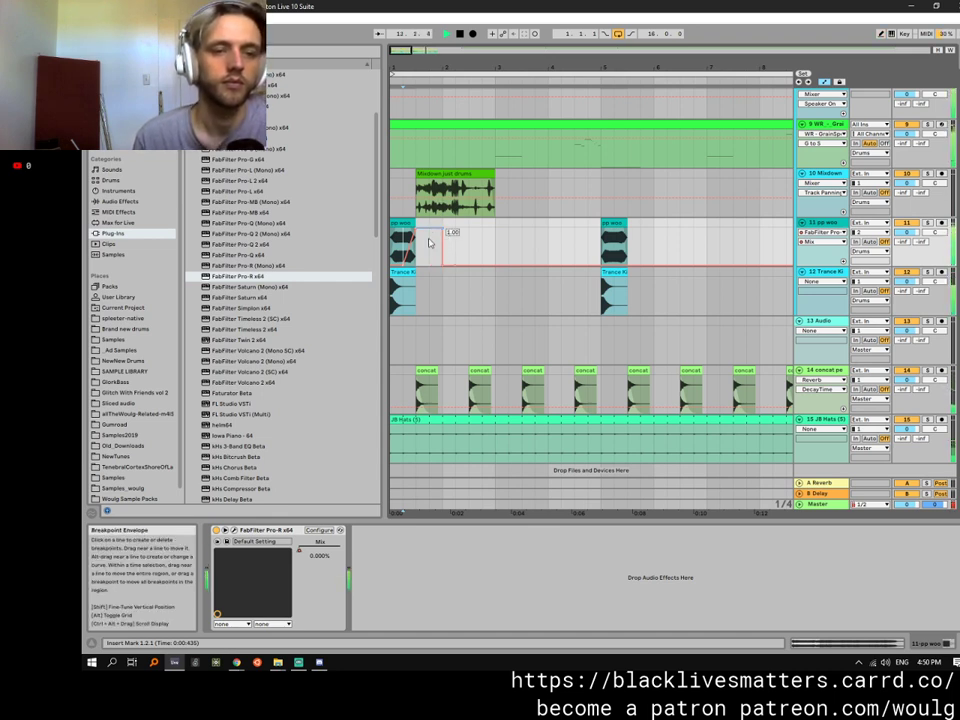
pyautogui.press('b')
# Duplicate the pp woo track's Mix automation from bars 1 to 4 three times, filling the section up to 17.1.1.
pyautogui.moveTo(601, 248); pyautogui.dragTo(378, 241)
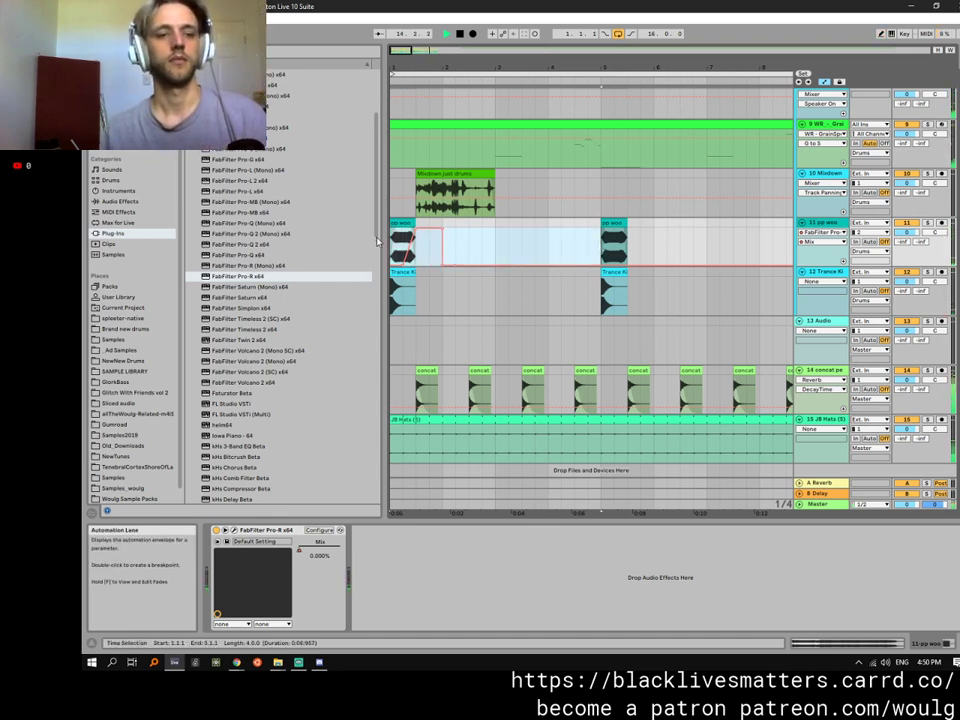
pyautogui.hotkey('ctrl', 'd')
pyautogui.hotkey('ctrl', 'd')
pyautogui.hotkey('ctrl', 'd')
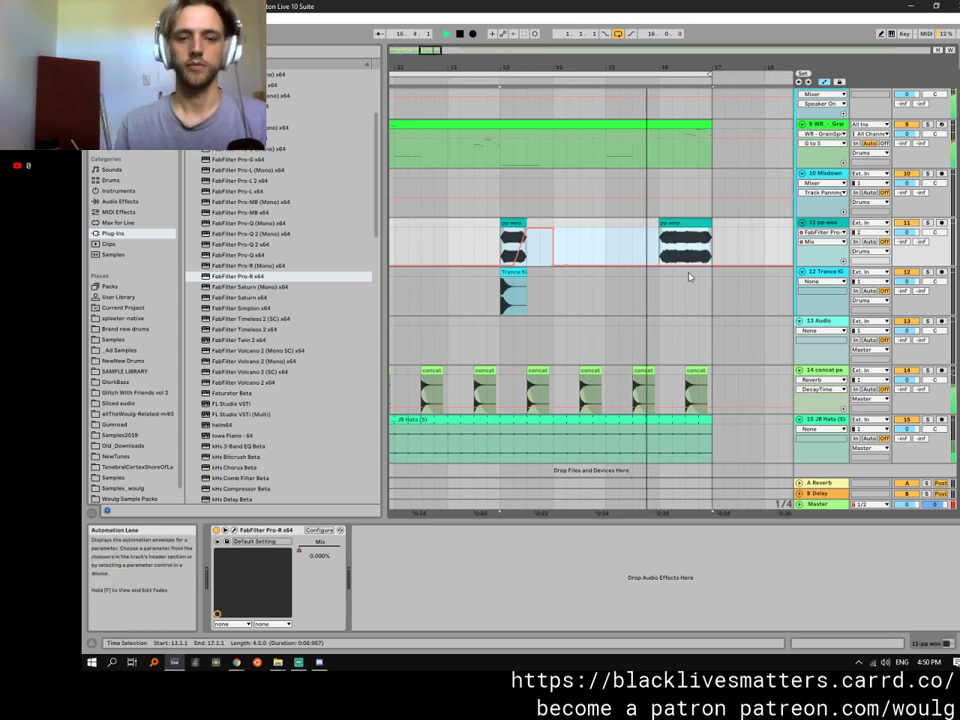
# Ramp the reverb Mix from 0 to about 0.60 across the second half of the last pp woo clip in bar 16.
pyautogui.click(684, 265)
pyautogui.moveTo(707, 265); pyautogui.dragTo(708, 243)
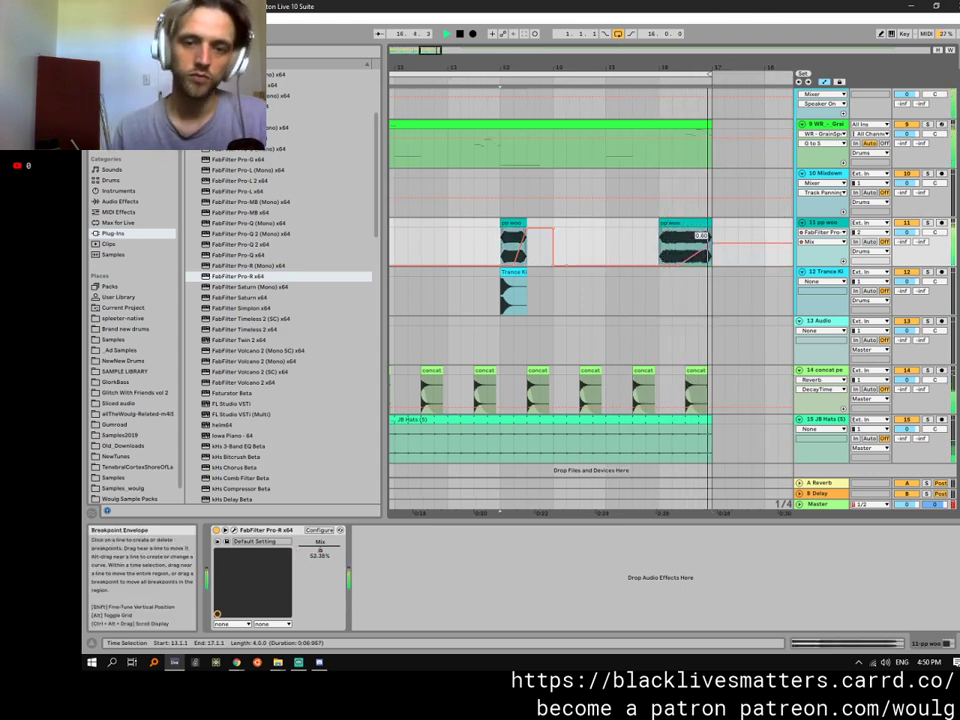
pyautogui.moveTo(664, 67); pyautogui.dragTo(484, 20)
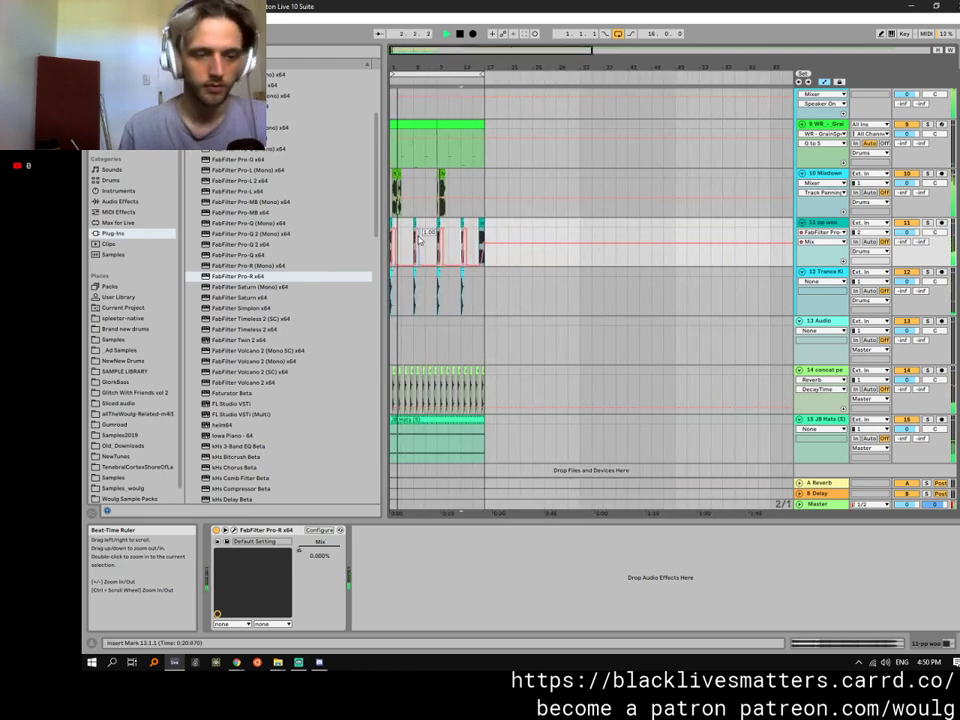
# Reopen the Pro-R reverb on pp woo, try a shorter Space of 1.83 s, and load the Medium preset Horns Plate.
pyautogui.click(233, 530)
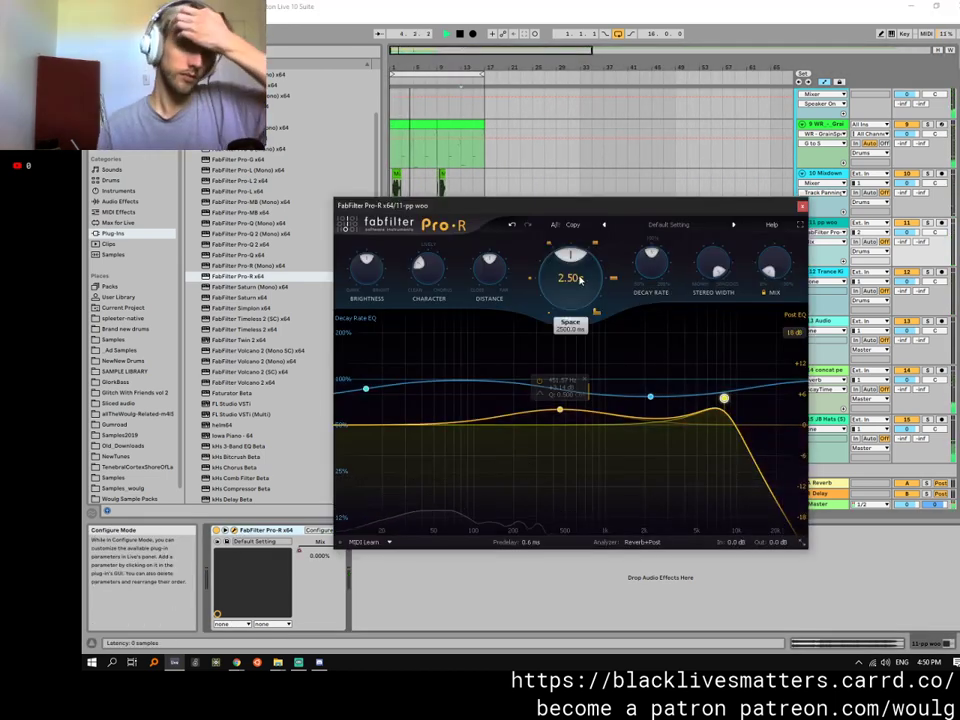
pyautogui.moveTo(579, 280); pyautogui.dragTo(597, 296)
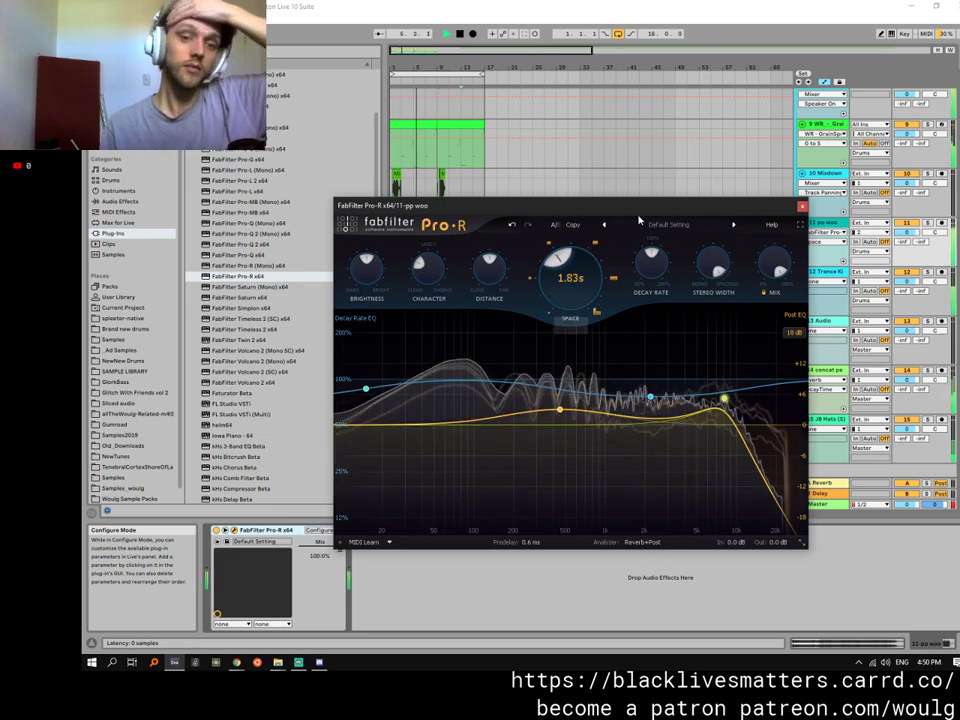
pyautogui.click(656, 228)
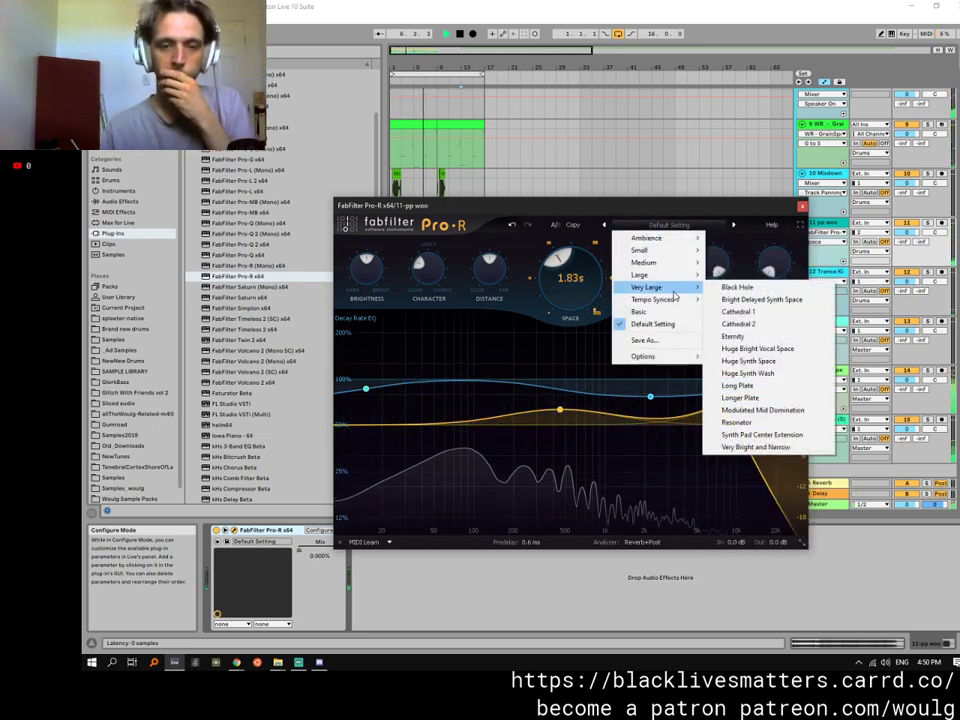
pyautogui.moveTo(664, 266)
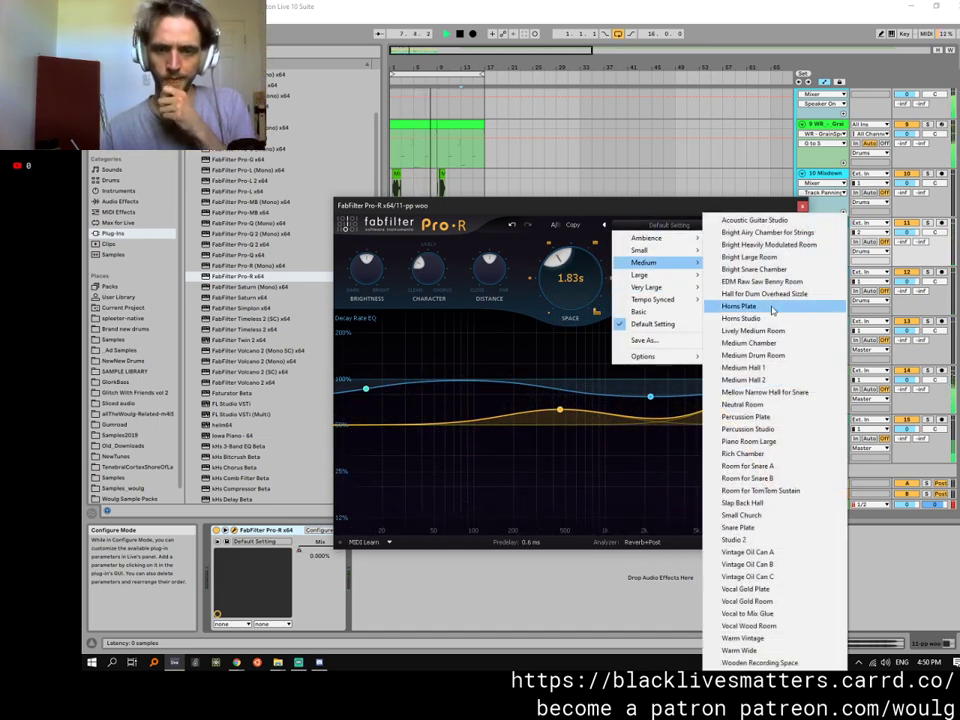
pyautogui.click(772, 306)
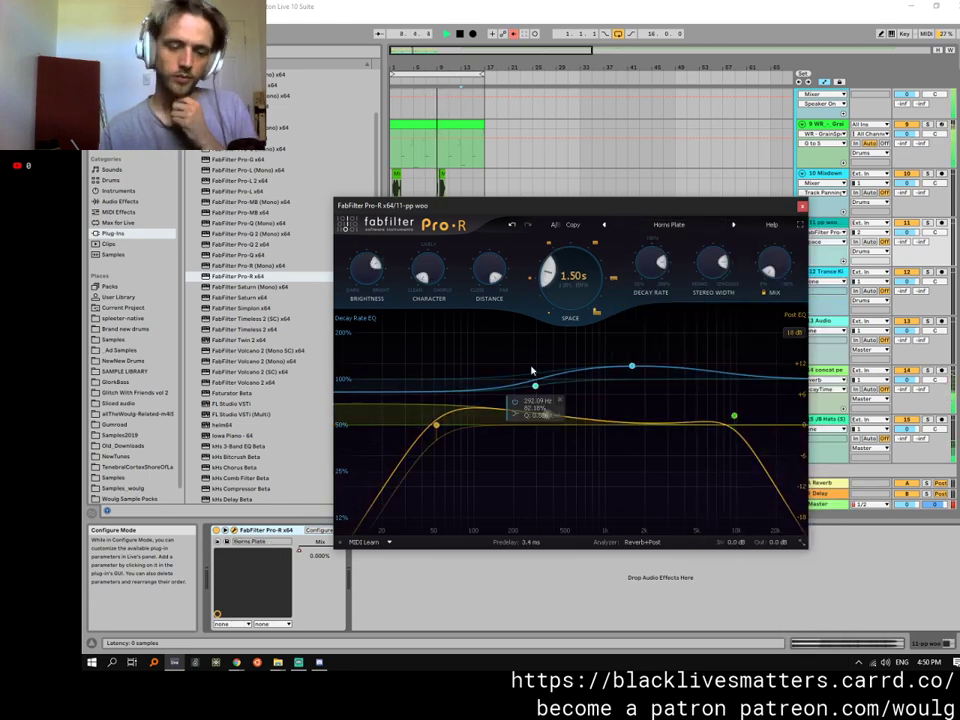
# Move the Horns Plate middle post EQ band to a higher frequency, boost the resonance at the high cut, and turn Brightness down.
pyautogui.moveTo(547, 413); pyautogui.dragTo(598, 415)
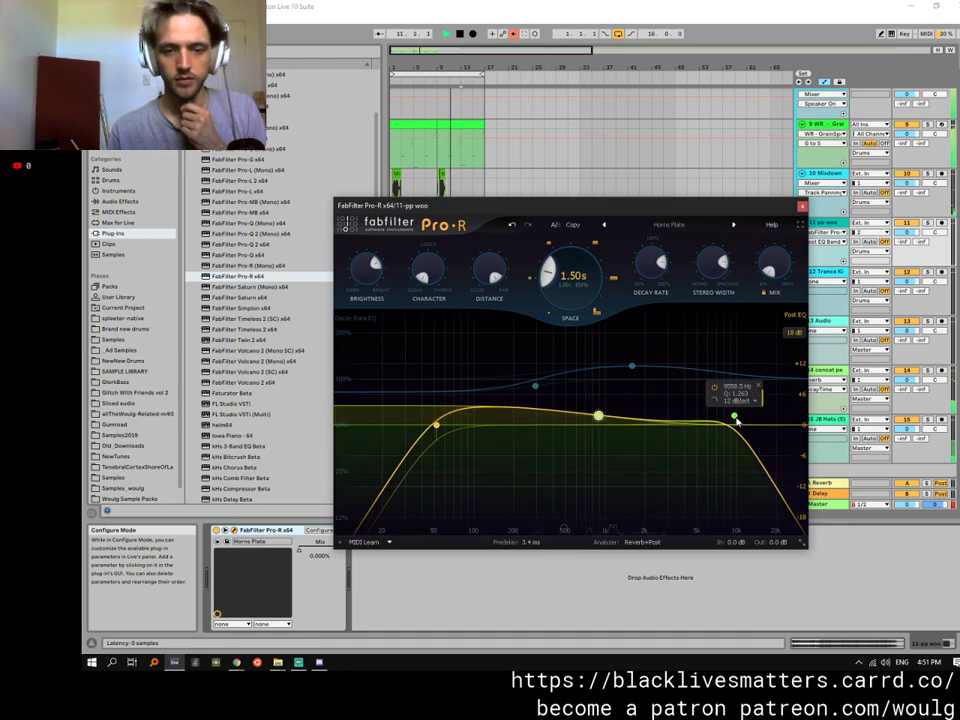
pyautogui.moveTo(735, 417)
pyautogui.mouseDown()
pyautogui.moveTo(745, 397)
pyautogui.moveTo(762, 400)
pyautogui.moveTo(738, 402)
pyautogui.mouseUp()
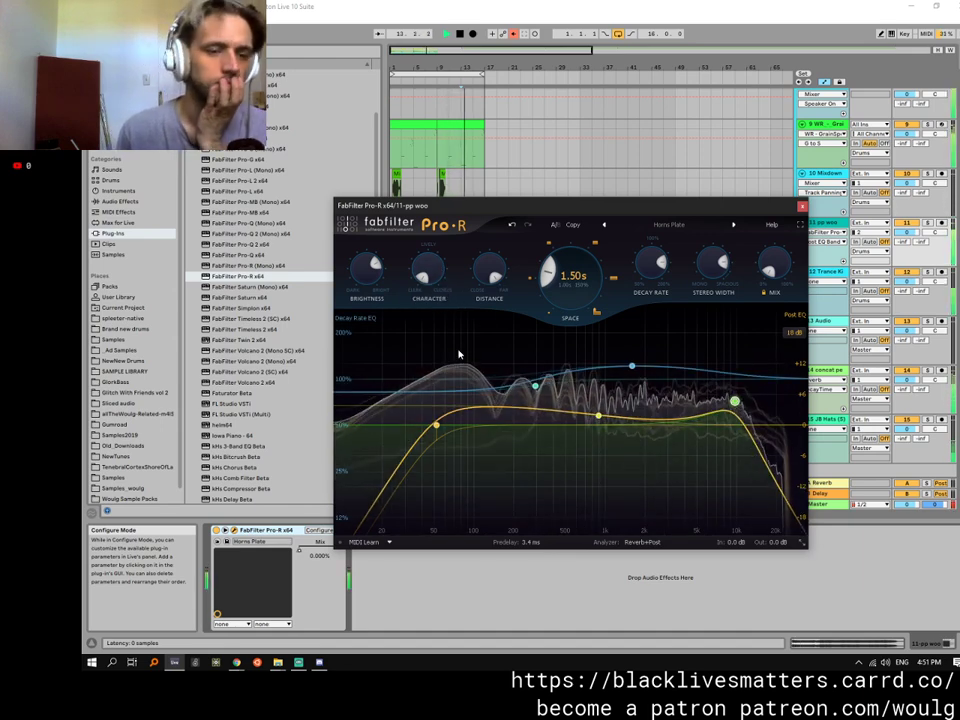
pyautogui.moveTo(368, 265)
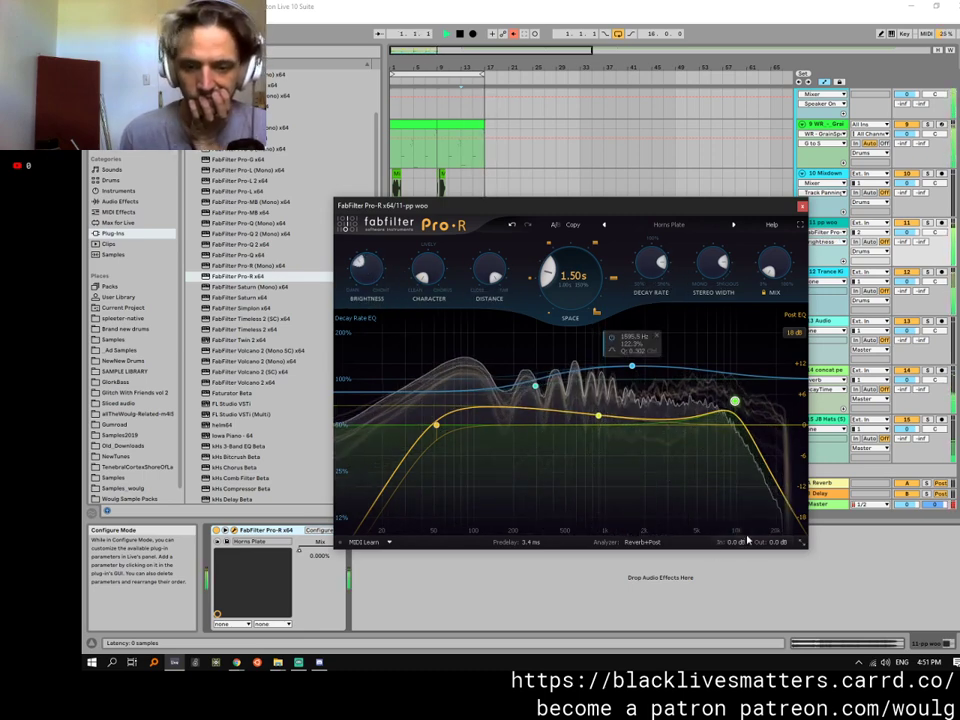
pyautogui.moveTo(750, 542)
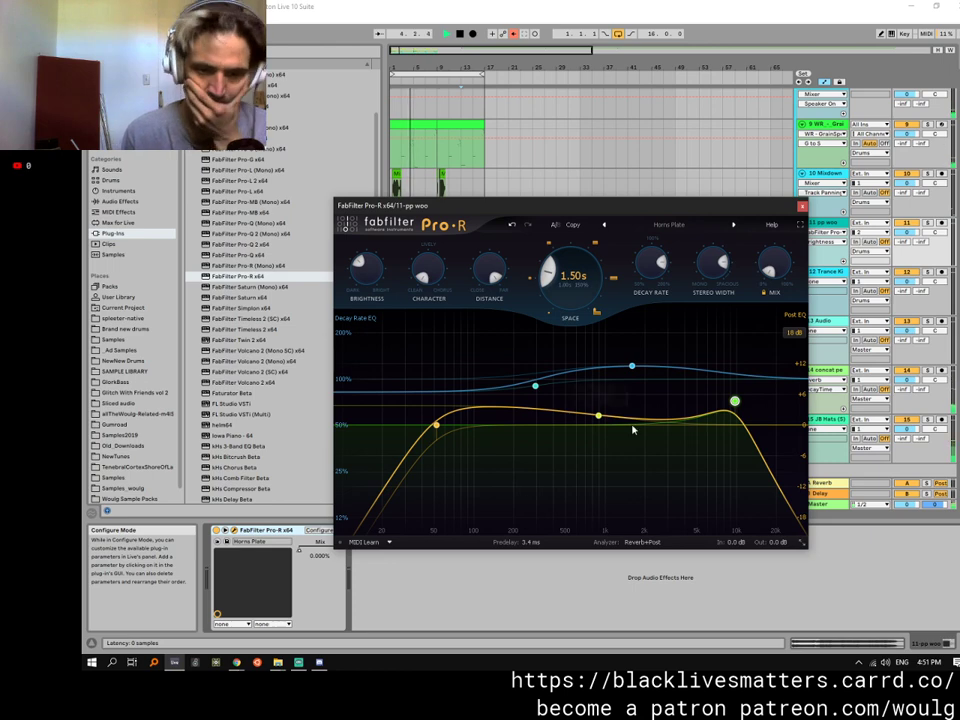
pyautogui.moveTo(778, 266)
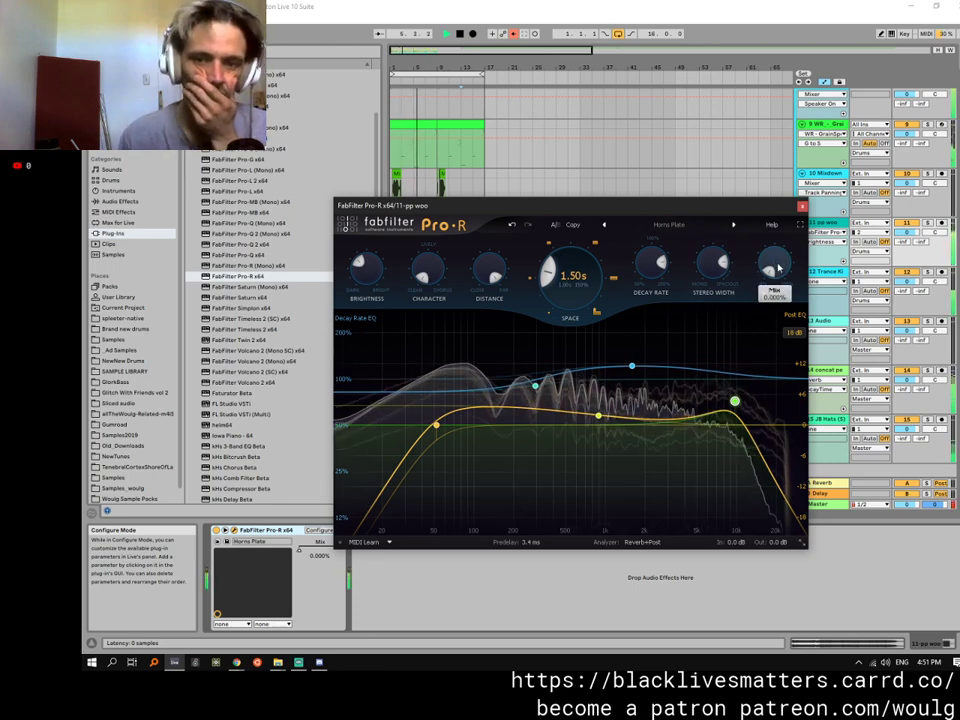
# Close the Pro-R window, re-enable the reverb's Mix automation, and replay the arrangement from 1.1.1.
pyautogui.click(800, 212)
pyautogui.rightClick(316, 549)
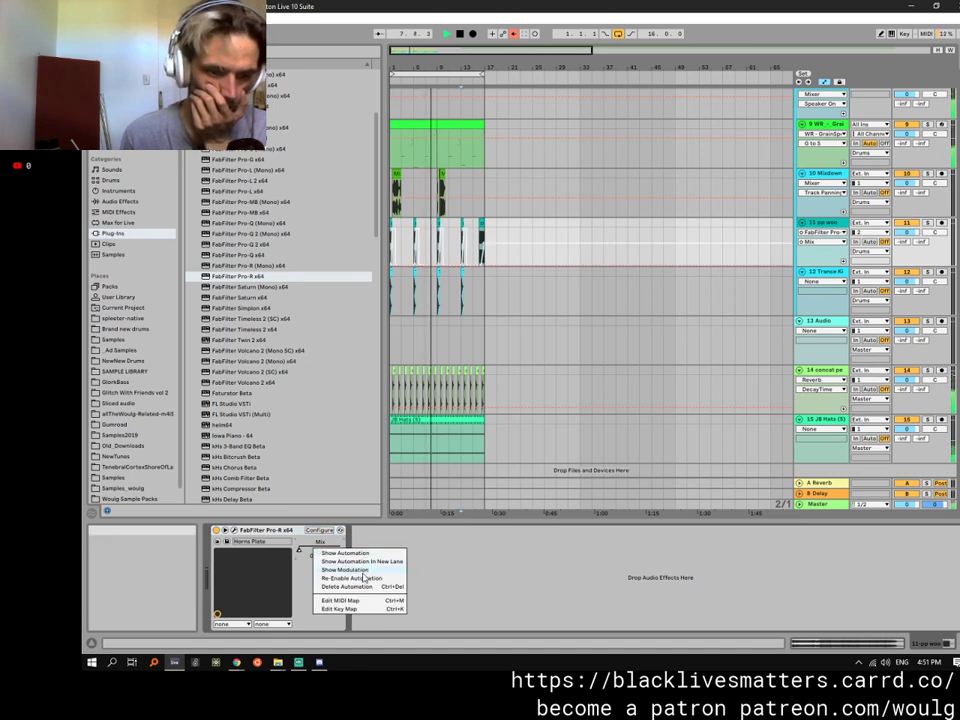
pyautogui.click(345, 553)
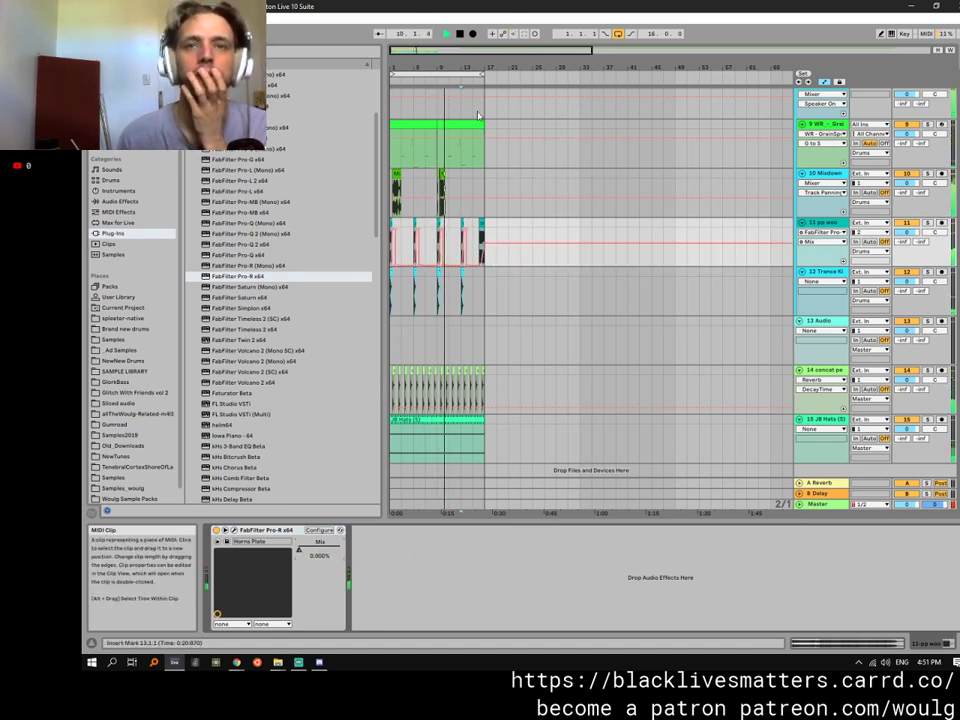
pyautogui.press('space')
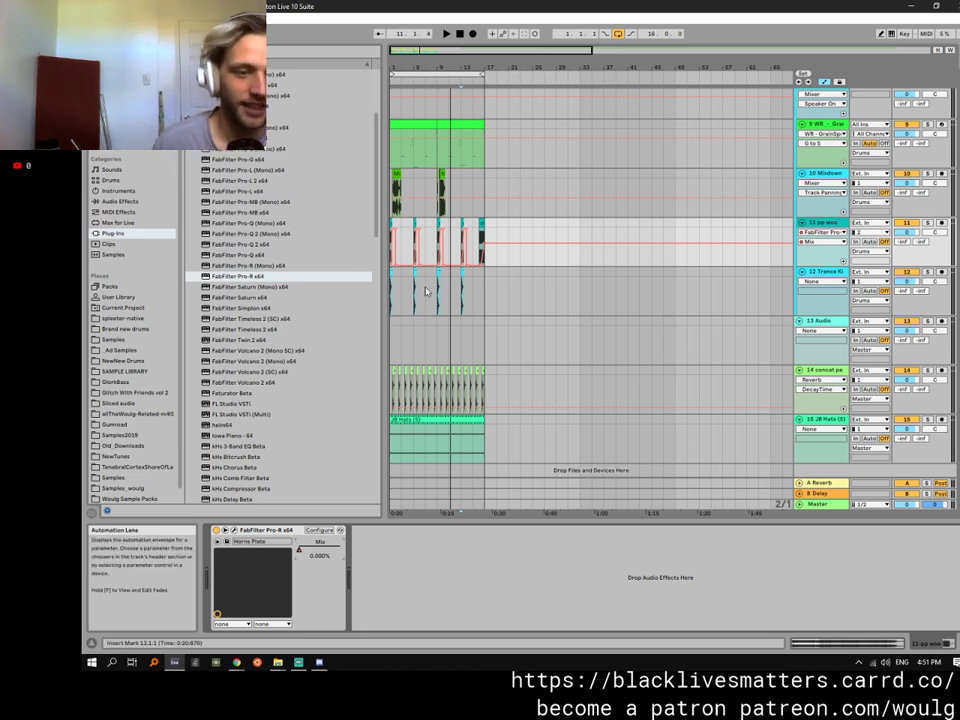
pyautogui.click(392, 339)
pyautogui.moveTo(385, 339); pyautogui.dragTo(357, 339)
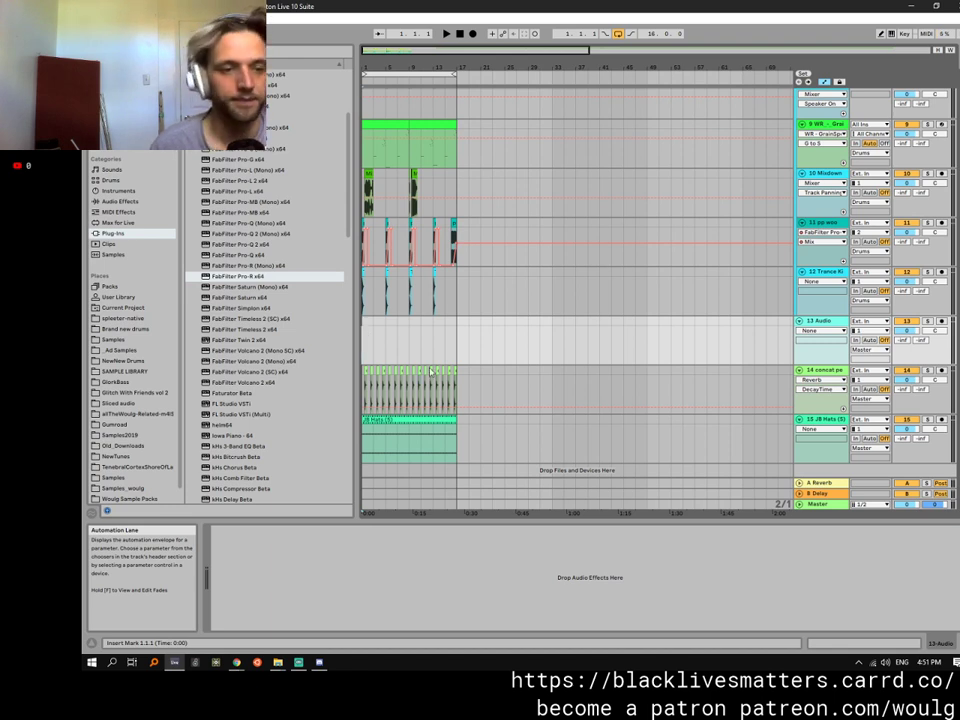
pyautogui.press('space')
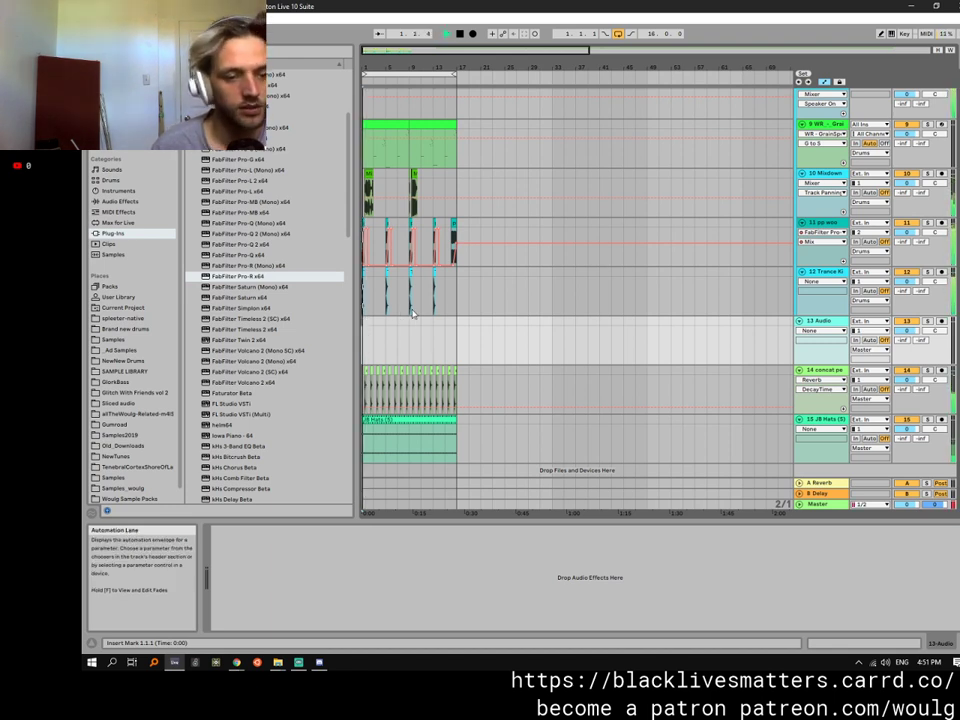
# Add a Frequency Shifter before Pro-R on the pp woo track, set its Dry/Wet to 18.3%, and lower its coarse frequency during playback.
pyautogui.click(830, 222)
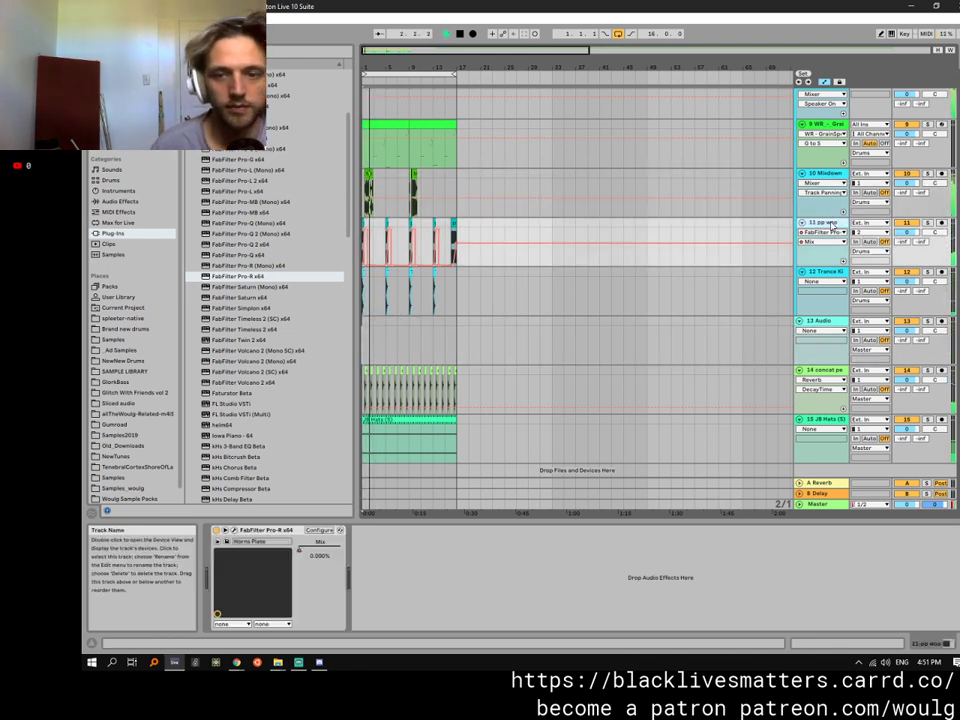
pyautogui.click(126, 202)
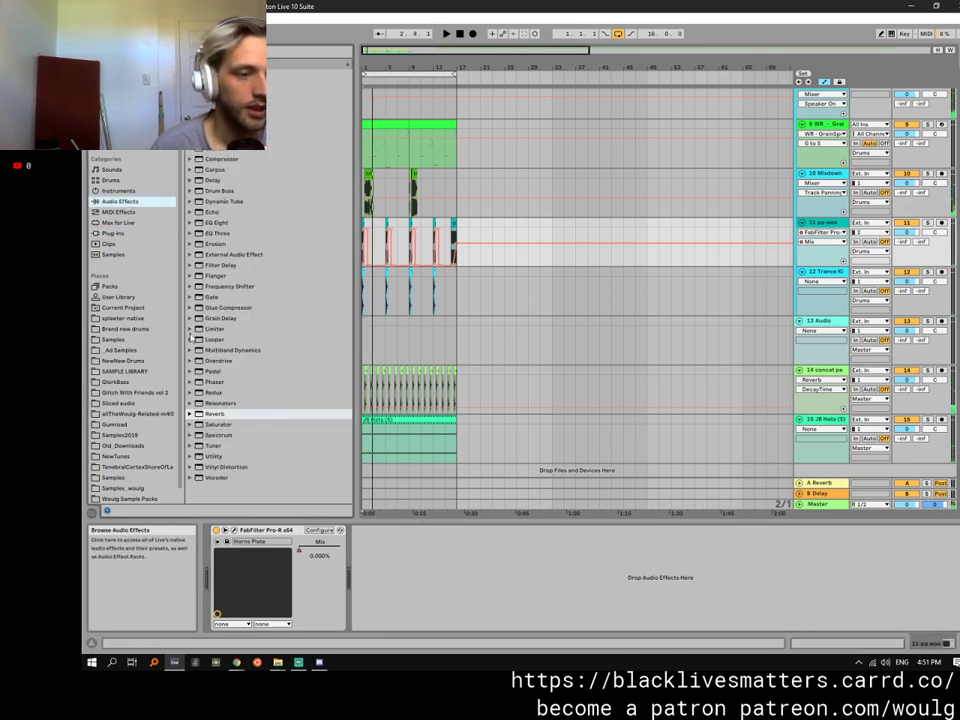
pyautogui.moveTo(215, 287); pyautogui.dragTo(279, 530)
pyautogui.moveTo(307, 616); pyautogui.dragTo(307, 652)
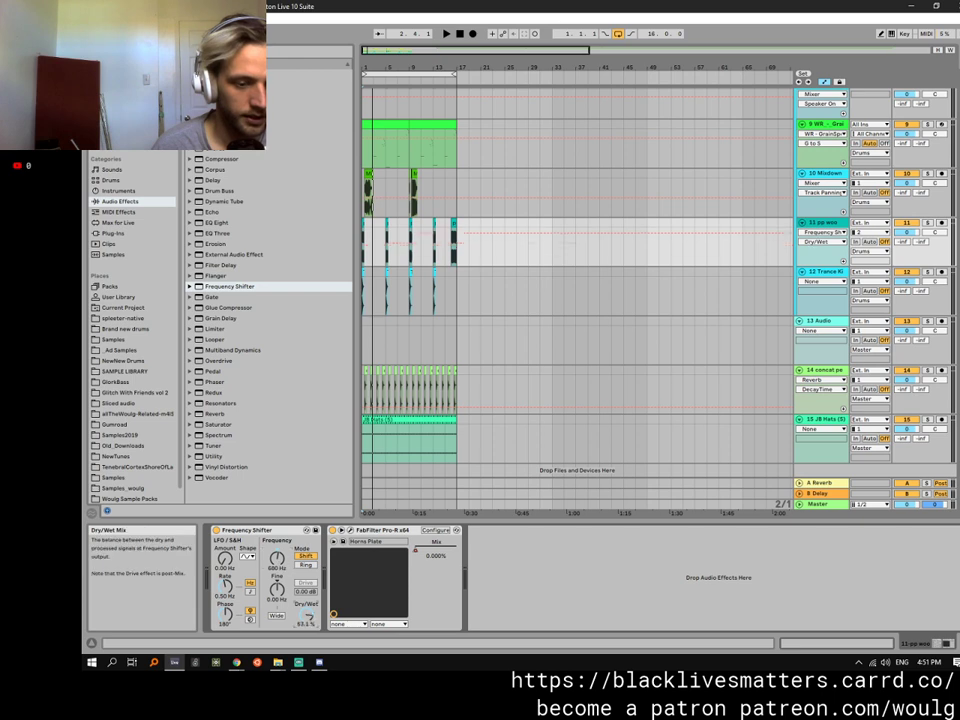
pyautogui.press('space')
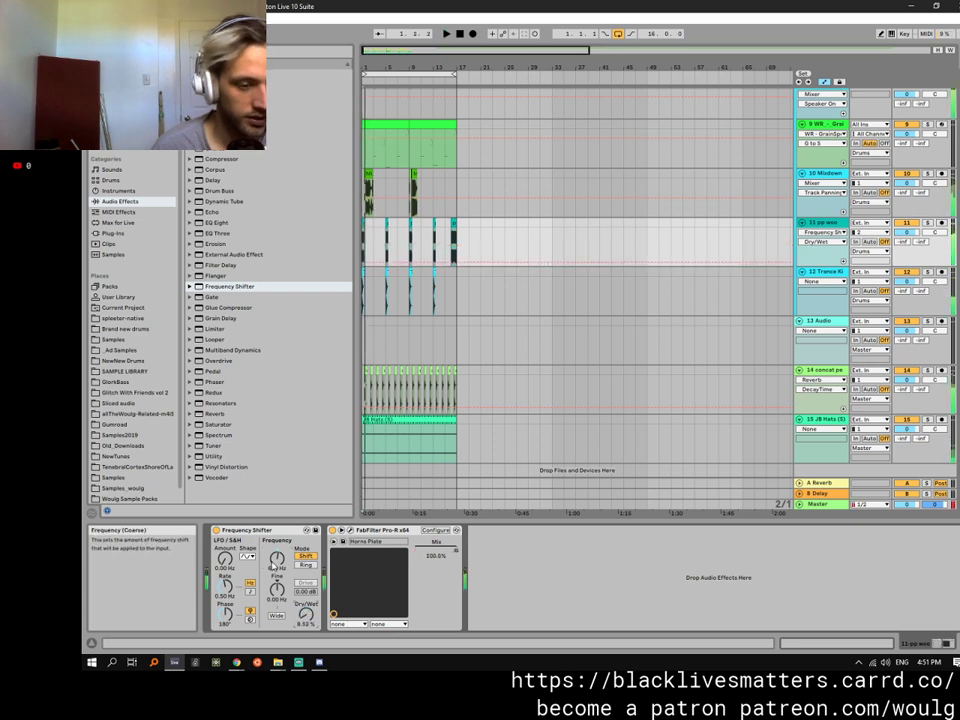
pyautogui.moveTo(306, 606); pyautogui.dragTo(306, 592)
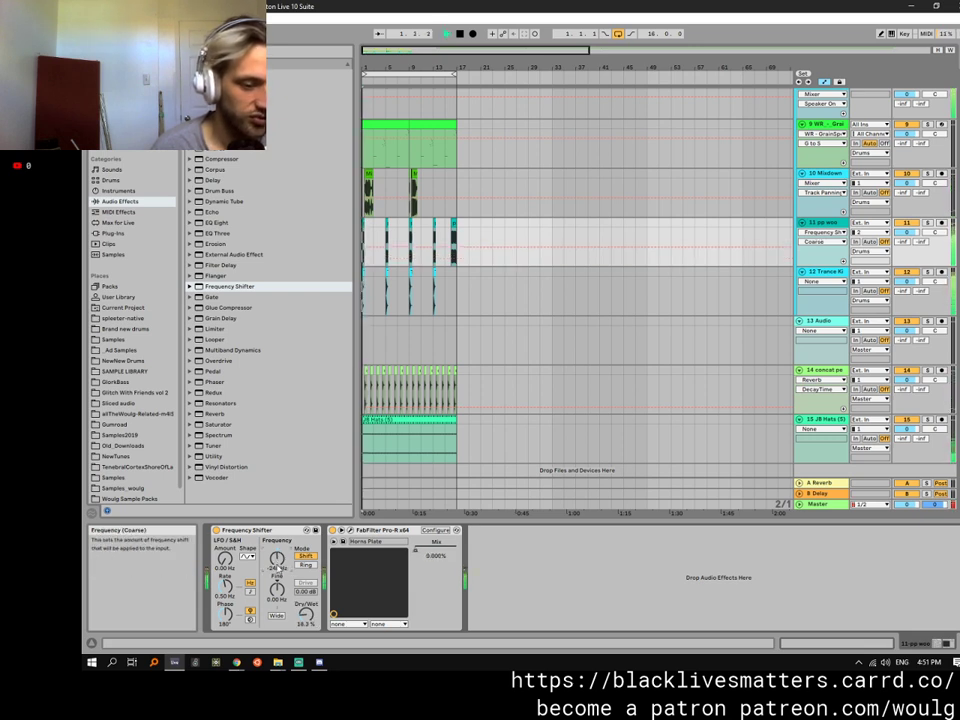
# Set the Frequency Shifter's LFO to 0.57 Hz amount, 10.6 Hz rate and 45.7° phase, raise its coarse frequency, and set Dry/Wet to 12.7%.
pyautogui.press('space')
pyautogui.moveTo(306, 597); pyautogui.dragTo(306, 586)
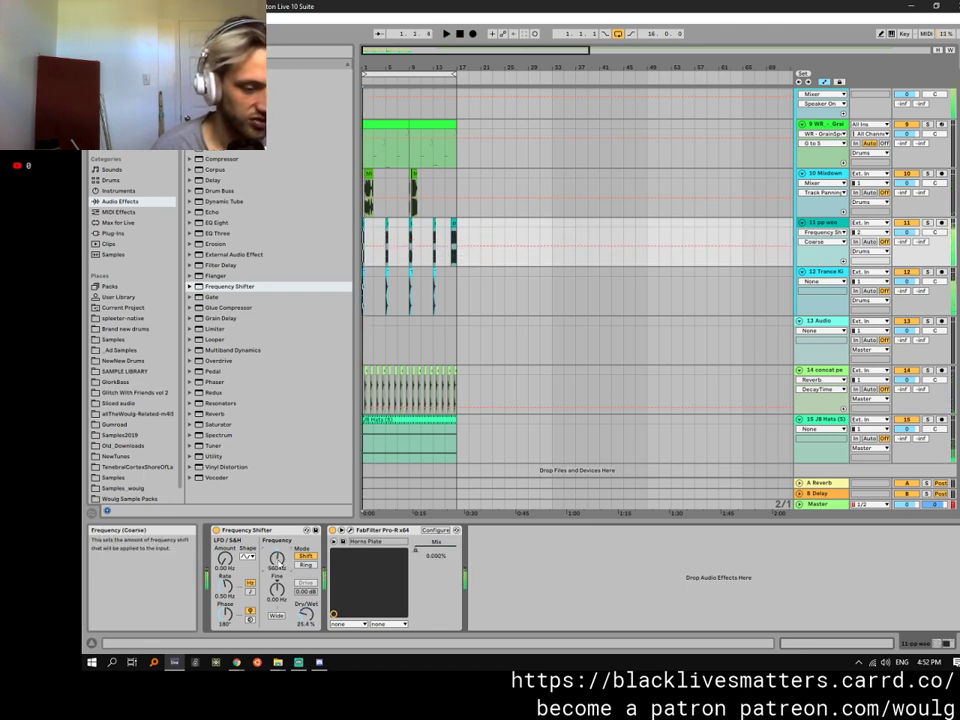
pyautogui.moveTo(306, 612); pyautogui.dragTo(306, 624)
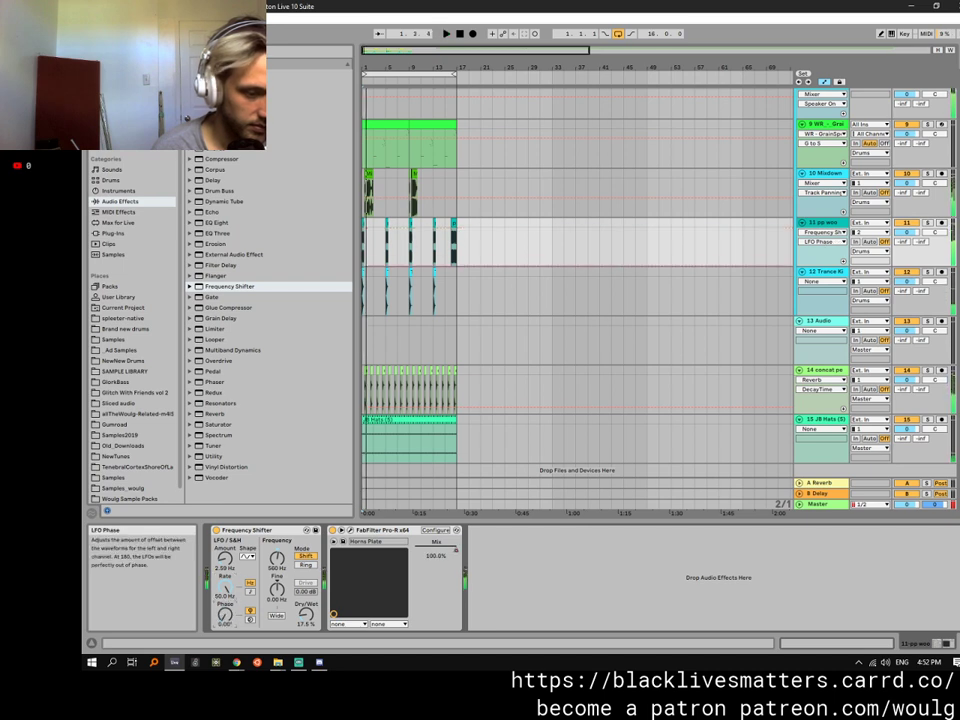
pyautogui.press('space')
pyautogui.moveTo(225, 613); pyautogui.dragTo(225, 570)
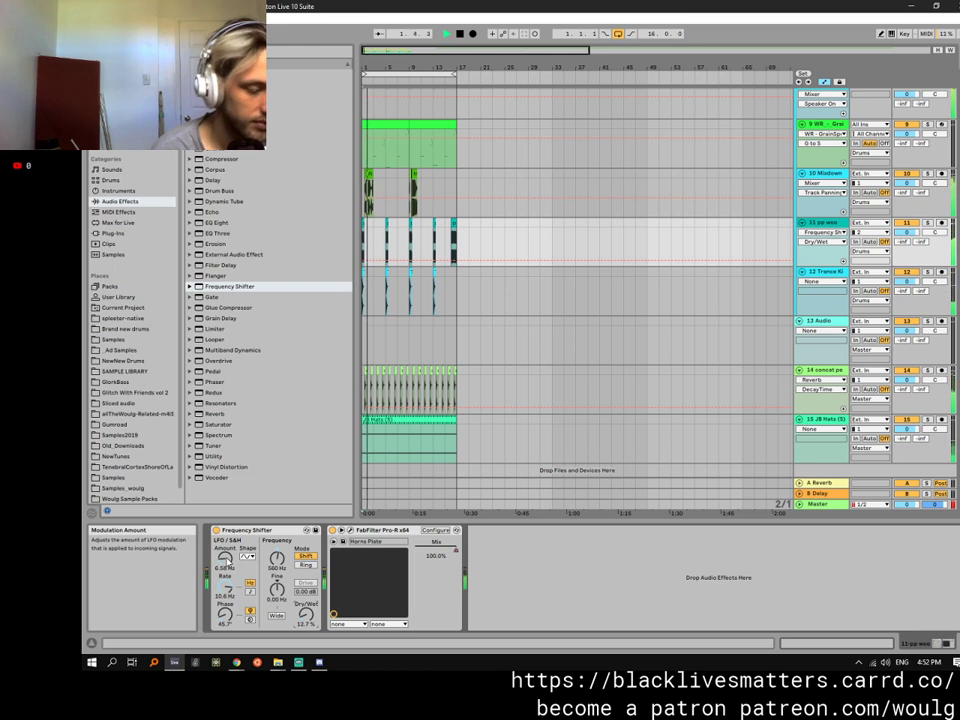
pyautogui.click(278, 566)
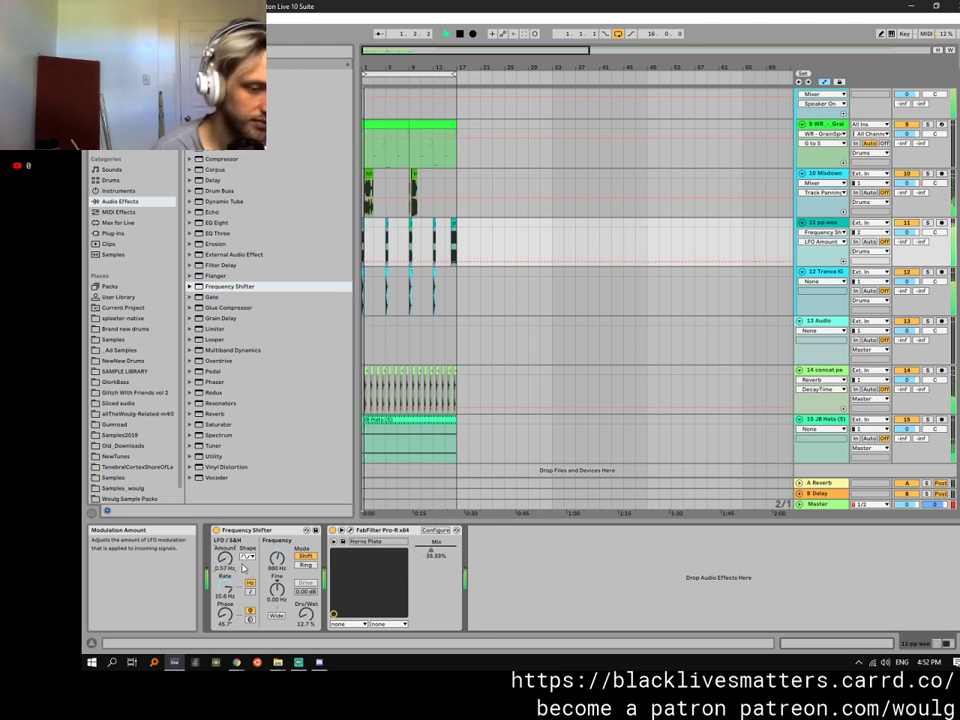
# Bypass the Frequency Shifter on pp woo, stop playback, and place the insert marker at 1.1.1 on the empty track 13 Audio.
pyautogui.click(216, 531)
pyautogui.press('space')
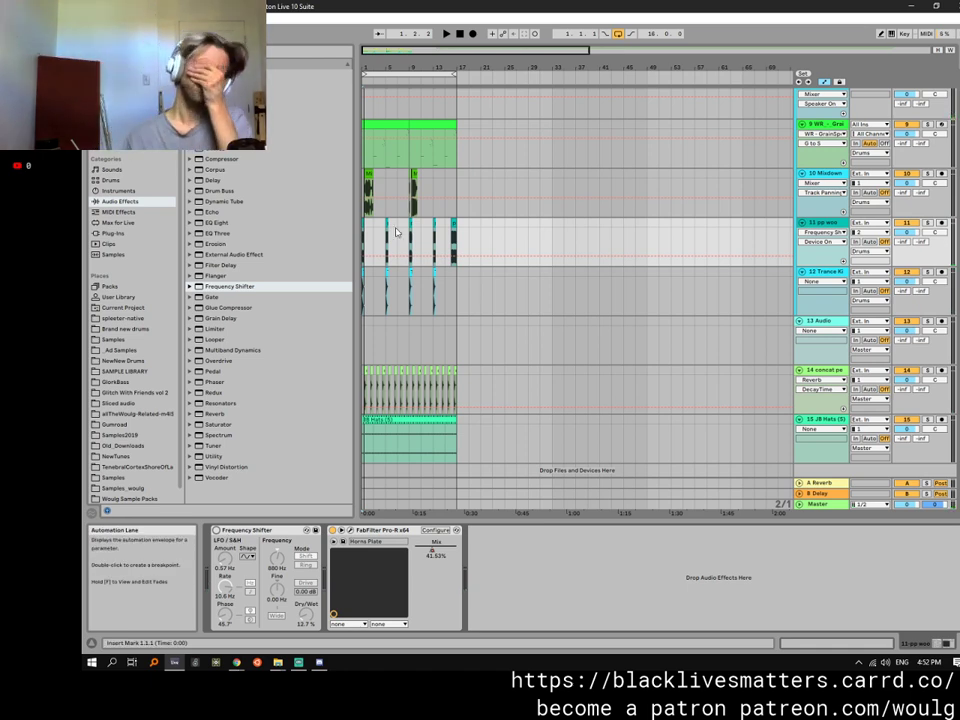
pyautogui.click(364, 337)
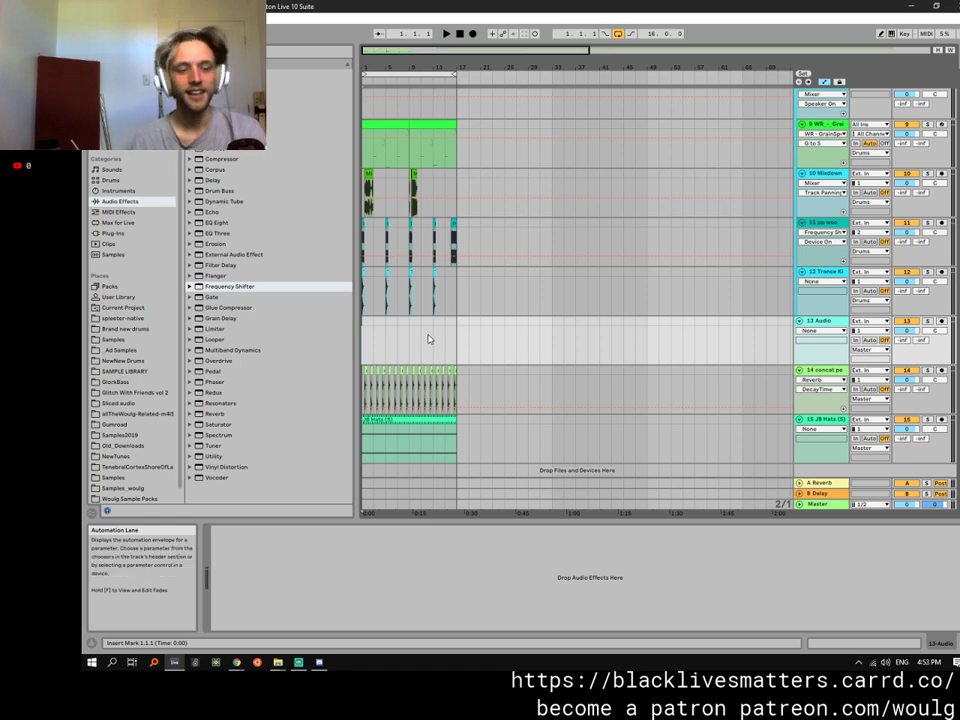
# Show the GrainSpec Beat Slicer Stretcher device of track 9 and review the upper tracks of the arrangement.
pyautogui.scroll(5, 500, 363)
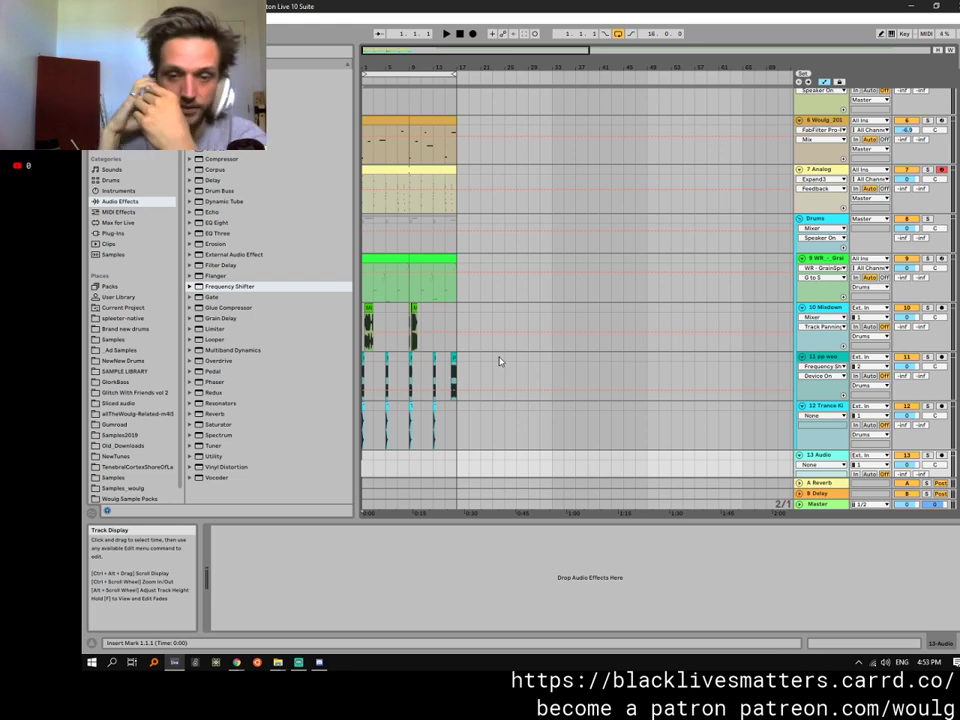
pyautogui.click(836, 258)
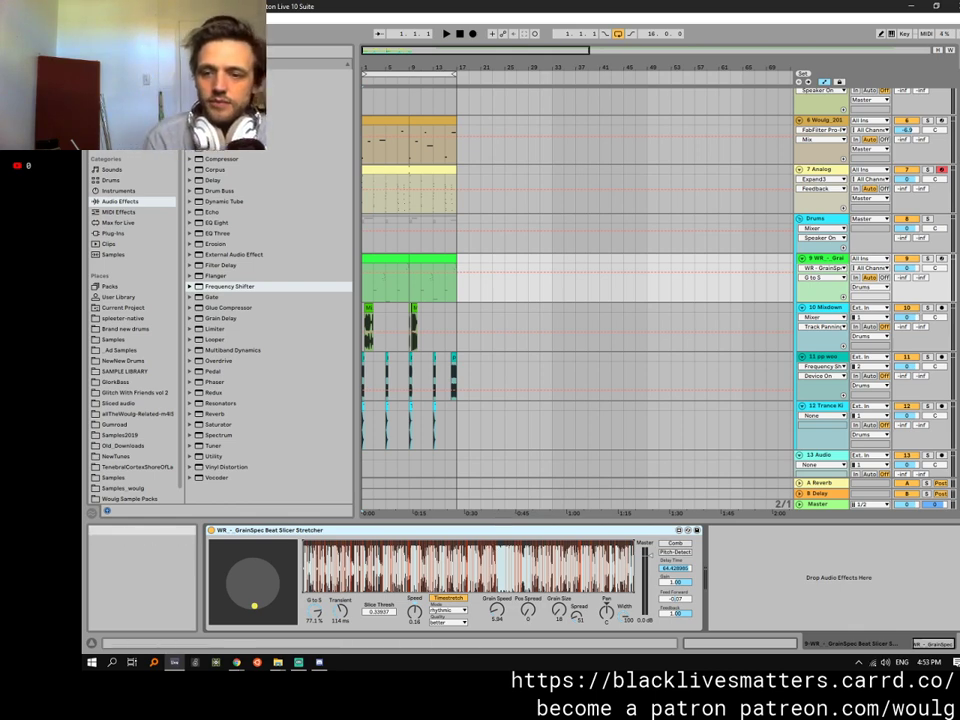
pyautogui.scroll(5, 417, 441)
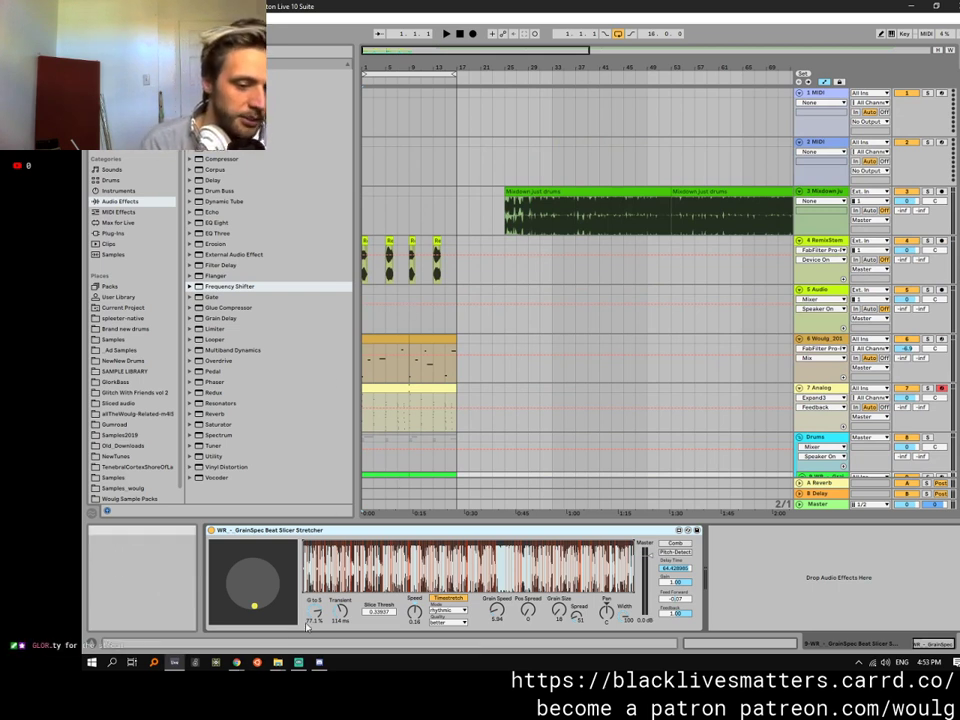
pyautogui.moveTo(319, 663)
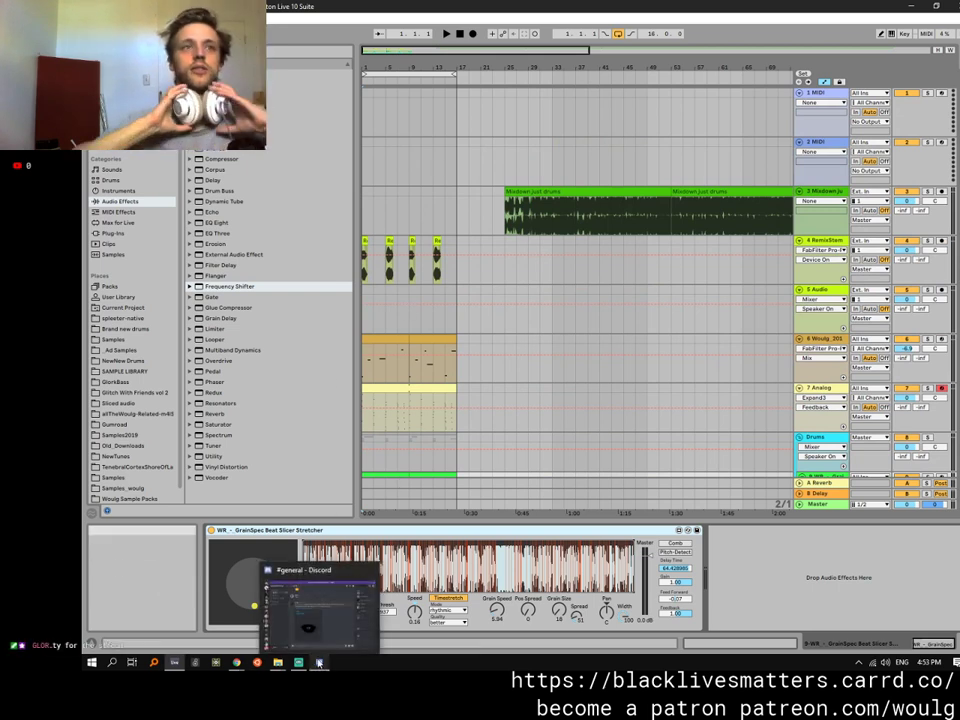